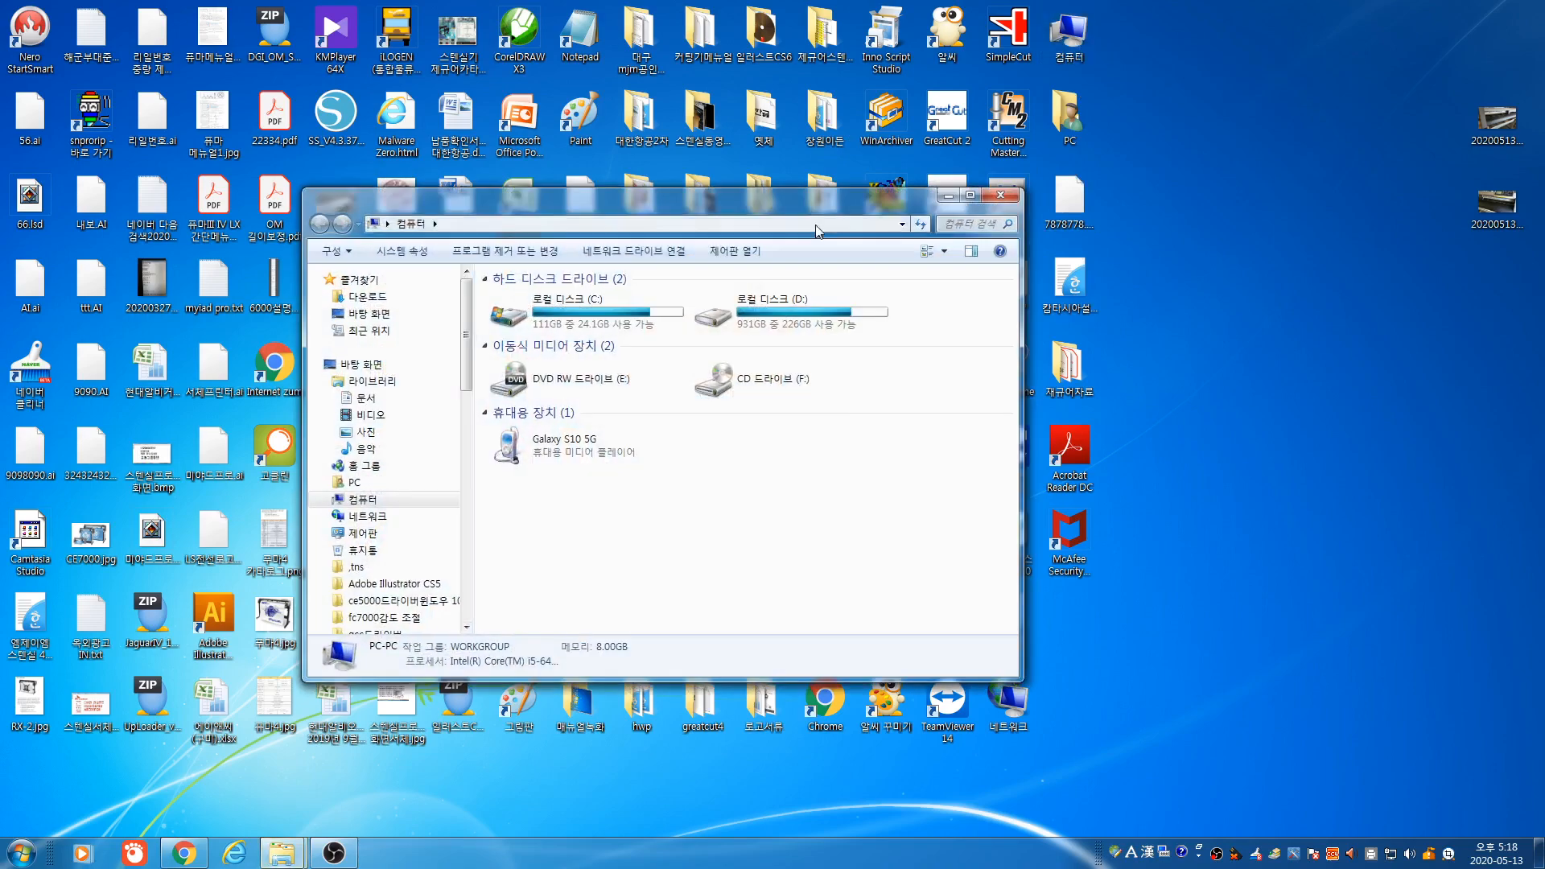
Open Local Disk (D:) and browse into the 로고프로그램 시디마지막 folder
{"action": "double_click", "coordinate": [748, 310]}
{"action": "scroll", "coordinate": [763, 378], "scroll_direction": "right", "scroll_amount": 1}
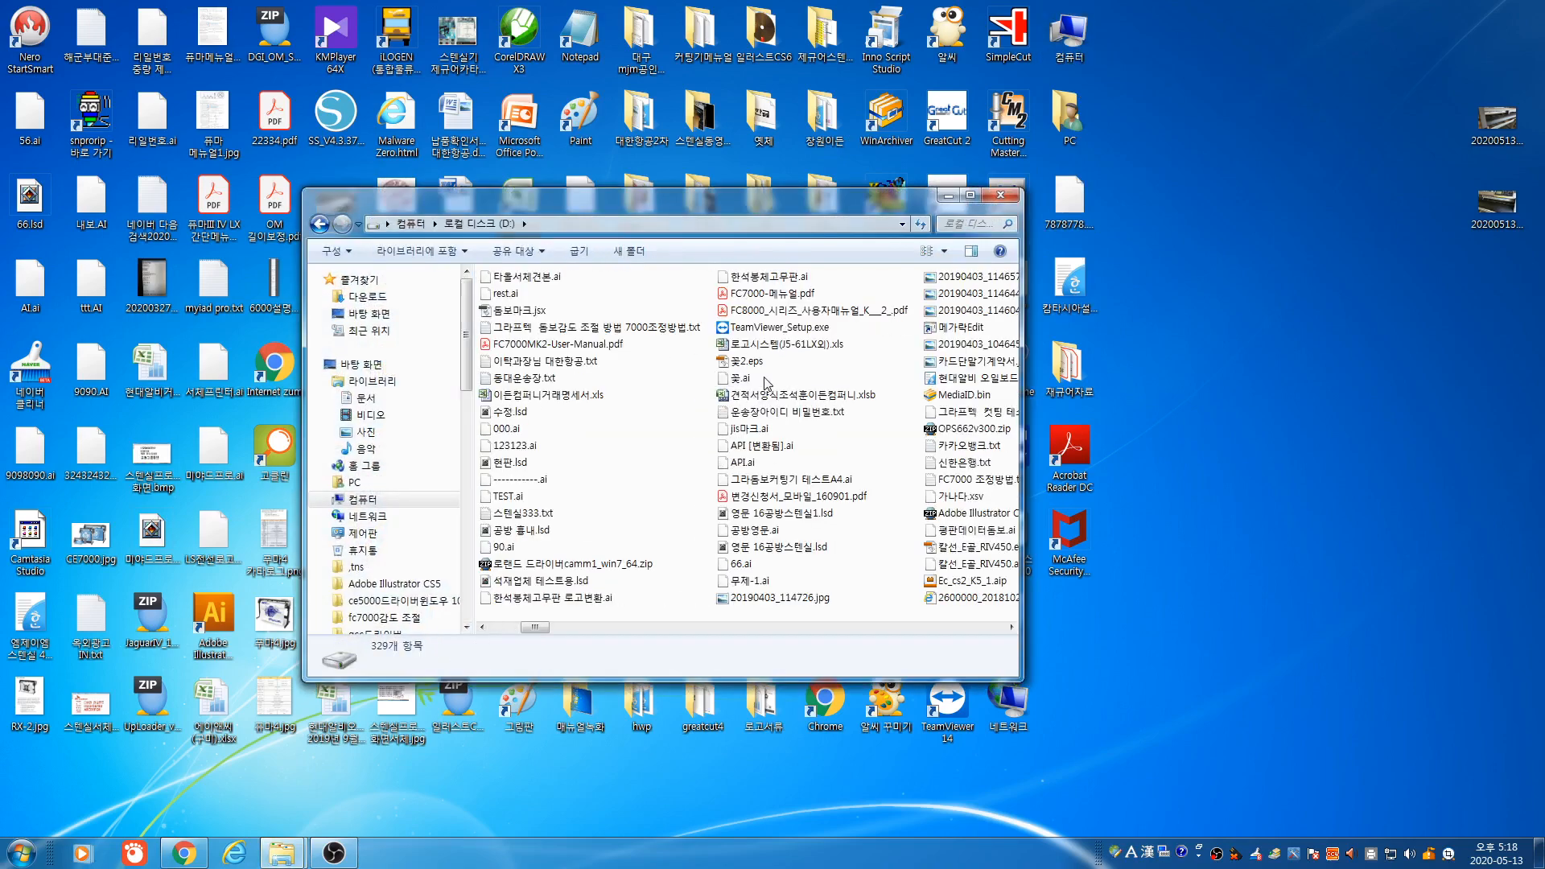
{"action": "scroll", "coordinate": [766, 384], "scroll_direction": "right", "scroll_amount": 1}
{"action": "scroll", "coordinate": [766, 385], "scroll_direction": "right", "scroll_amount": 4}
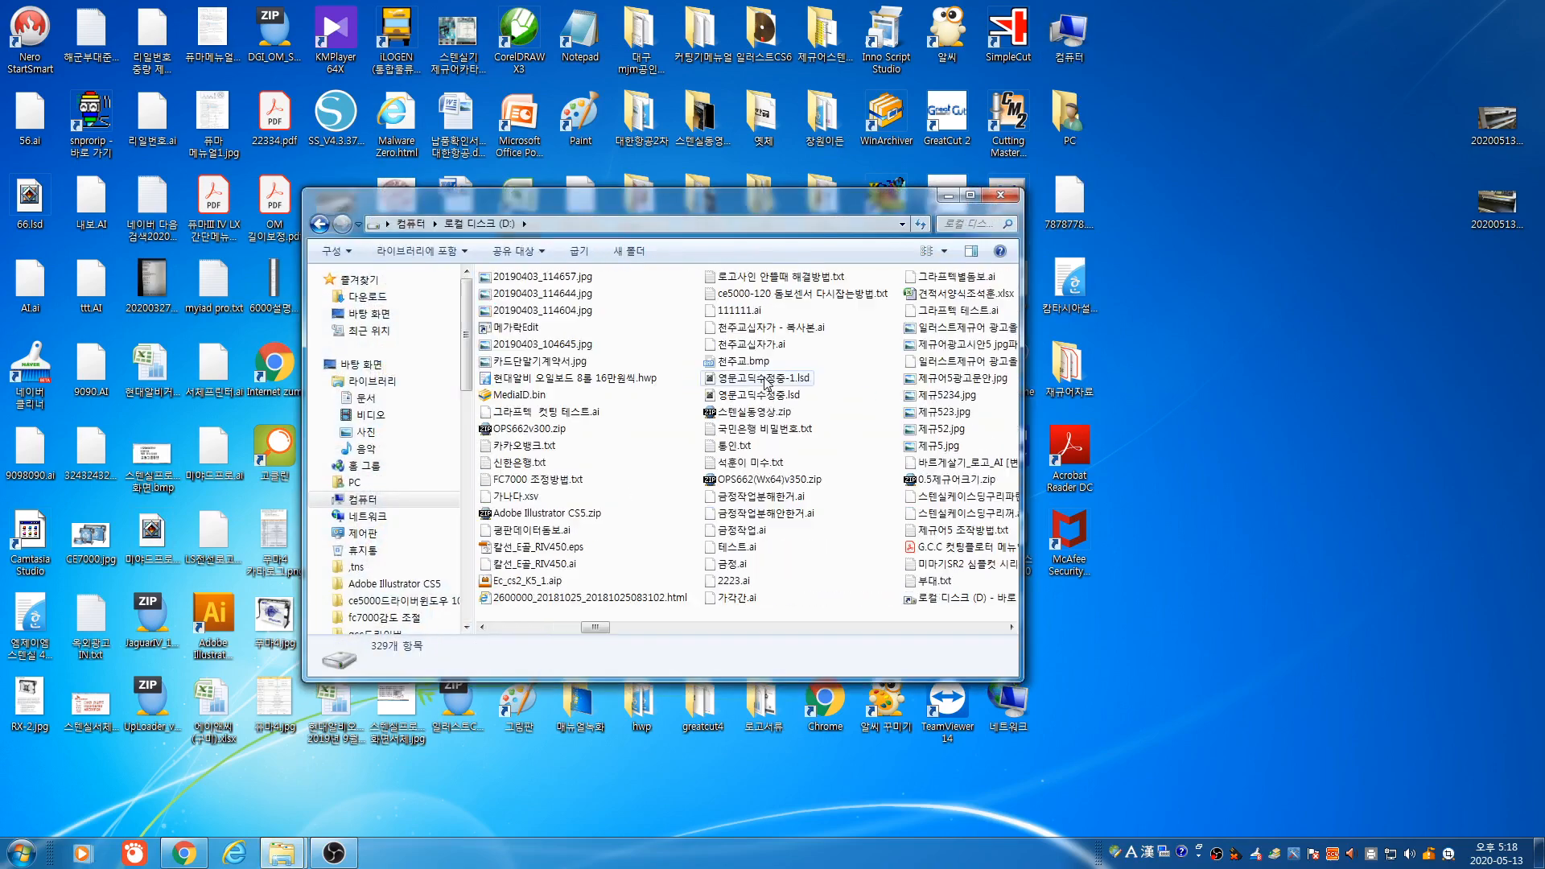
{"action": "scroll", "coordinate": [766, 393], "scroll_direction": "right", "scroll_amount": 2}
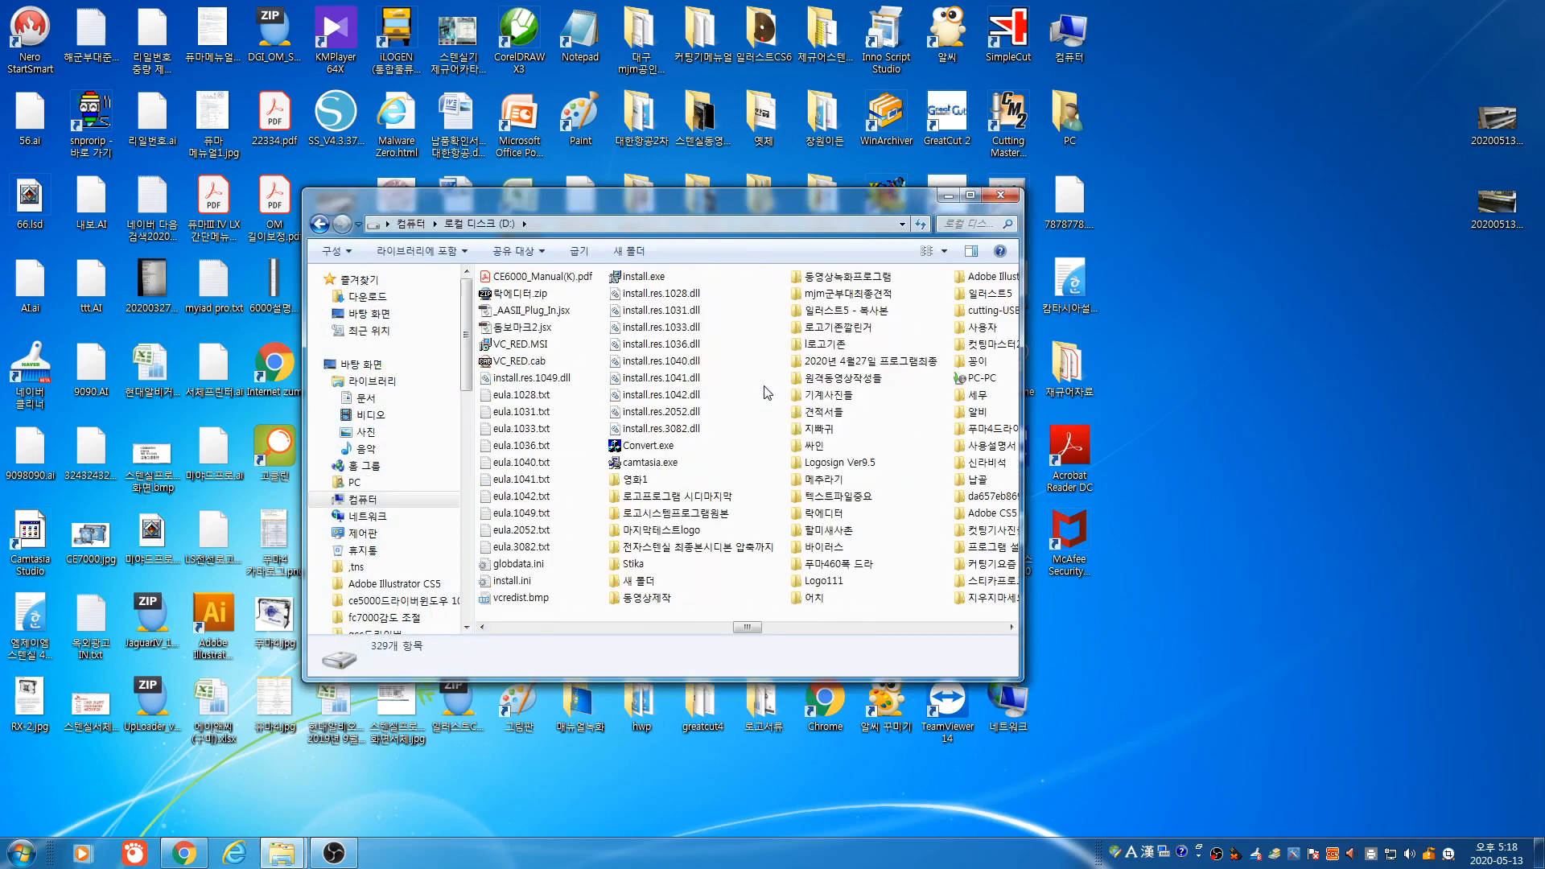
{"action": "double_click", "coordinate": [691, 496]}
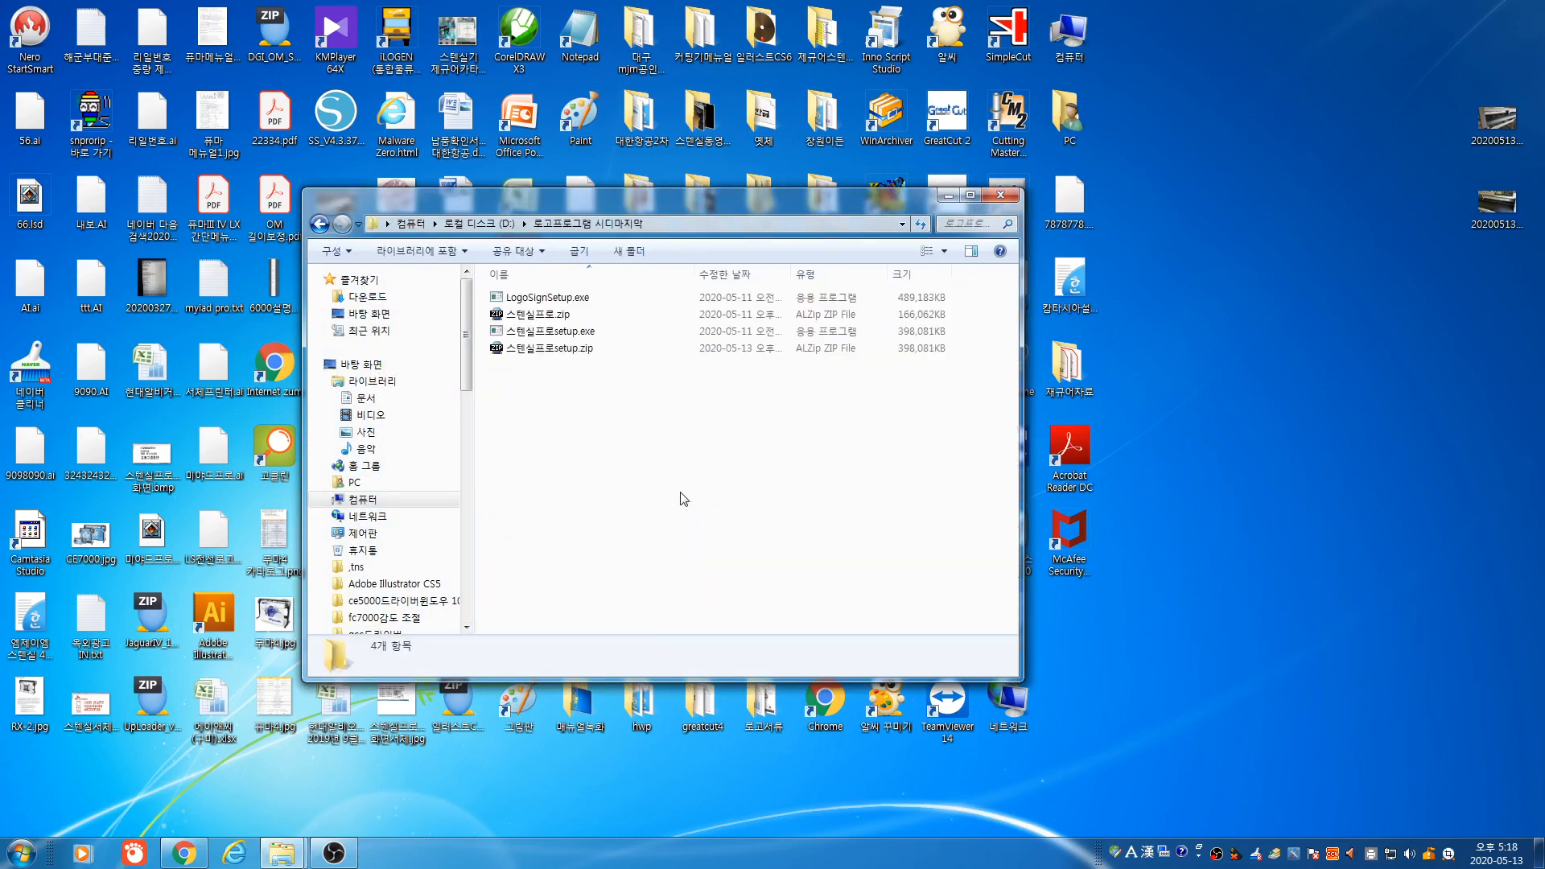
Launch 스텐실프로setup.exe, cancel the installation, and close the Explorer window
{"action": "double_click", "coordinate": [549, 337]}
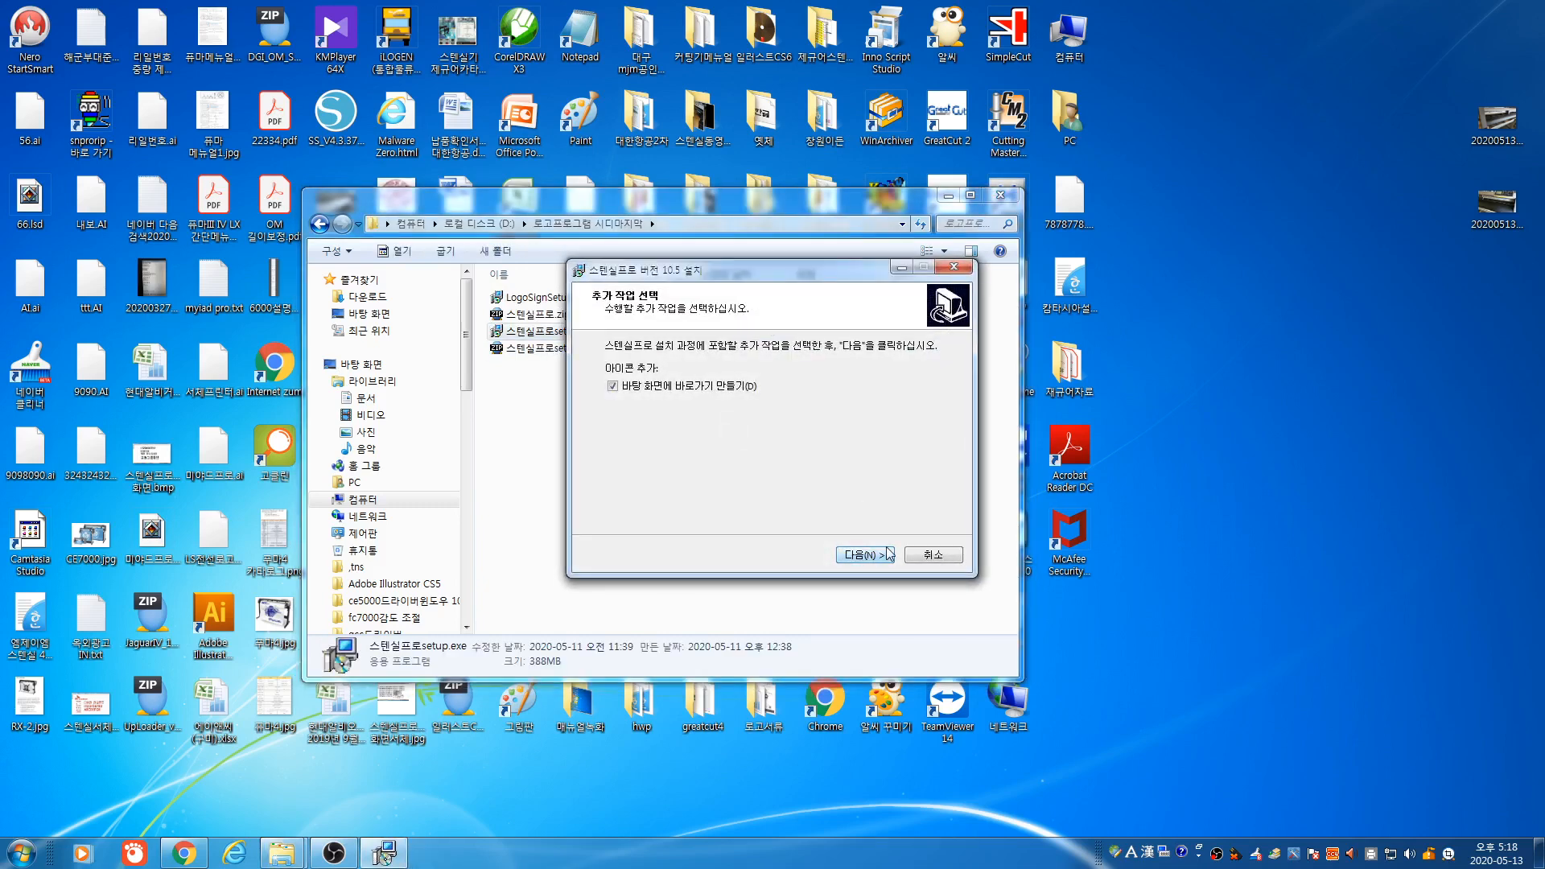
{"action": "left_click", "coordinate": [934, 554]}
{"action": "left_click", "coordinate": [860, 509]}
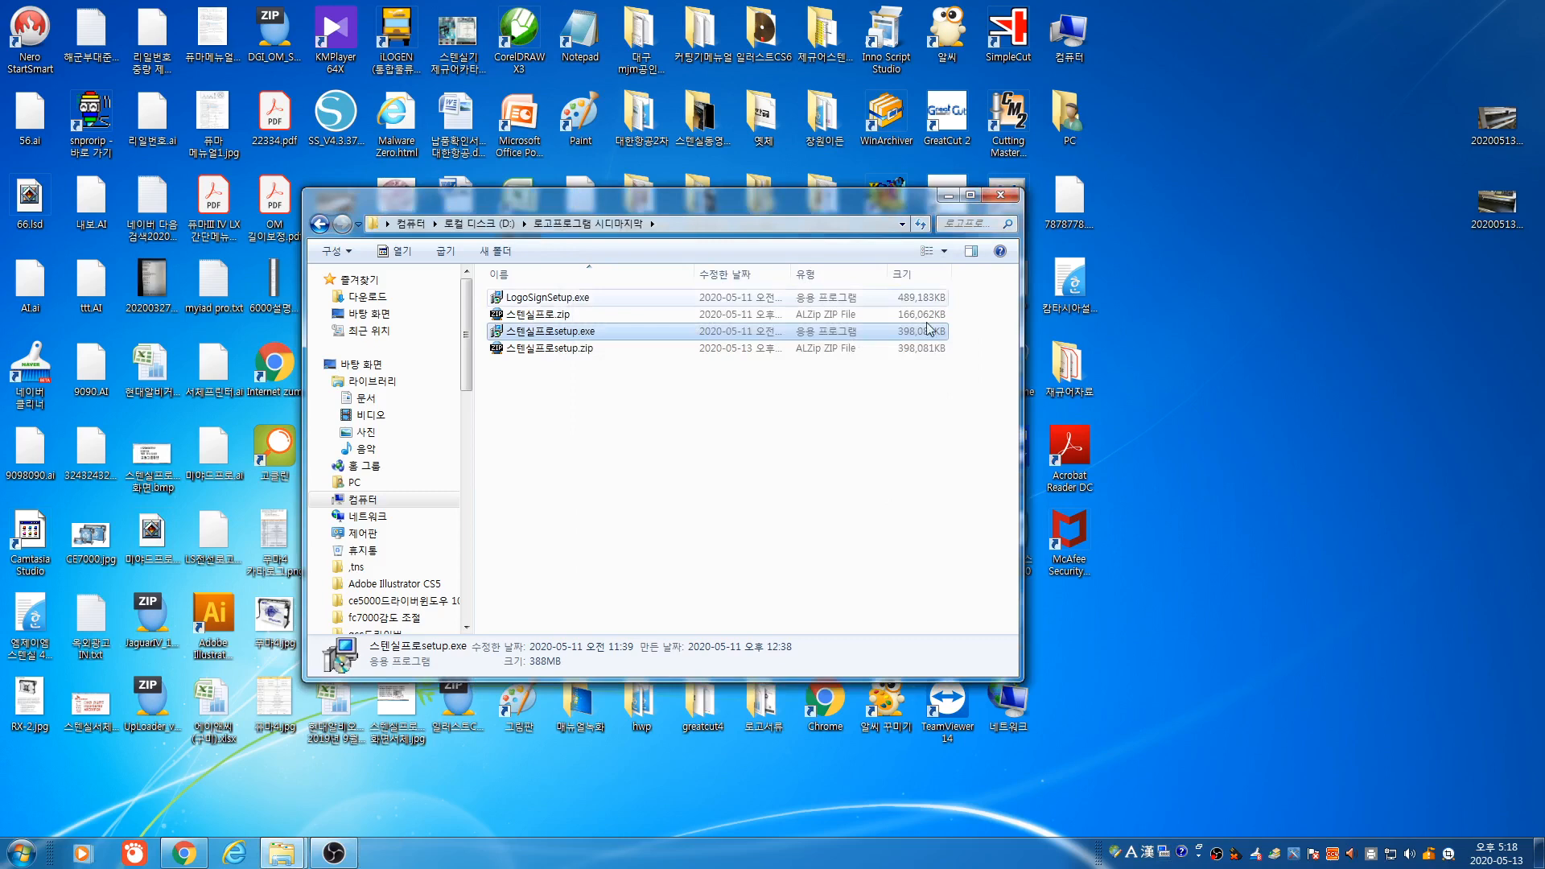
{"action": "left_click", "coordinate": [1001, 195]}
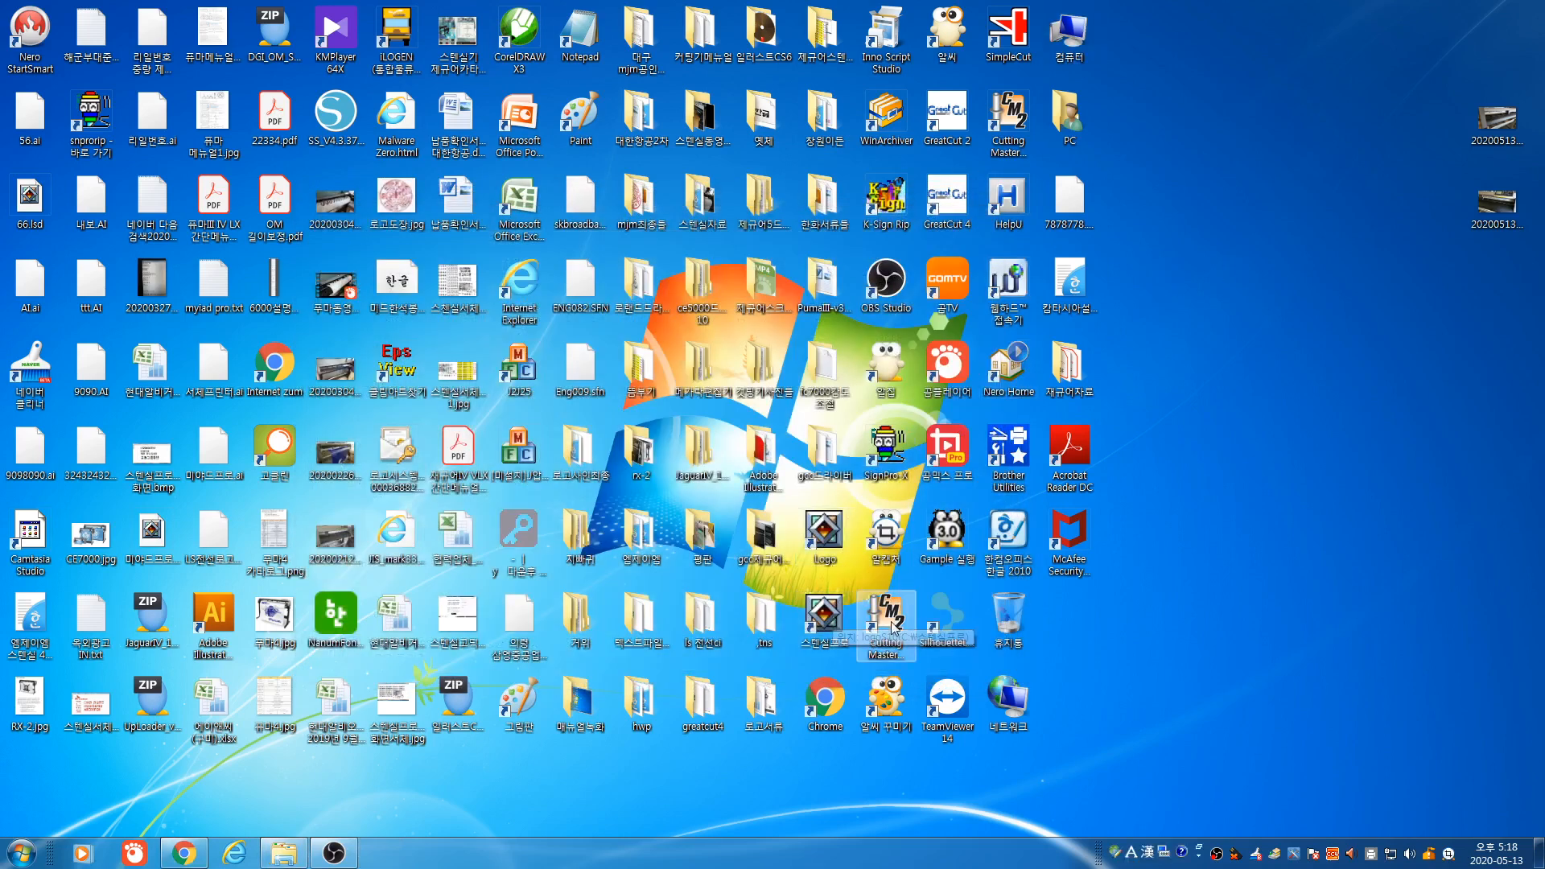
Start Stencil Pro, place the ammunition label as a text block, and resize it taller and wider
{"action": "double_click", "coordinate": [825, 620]}
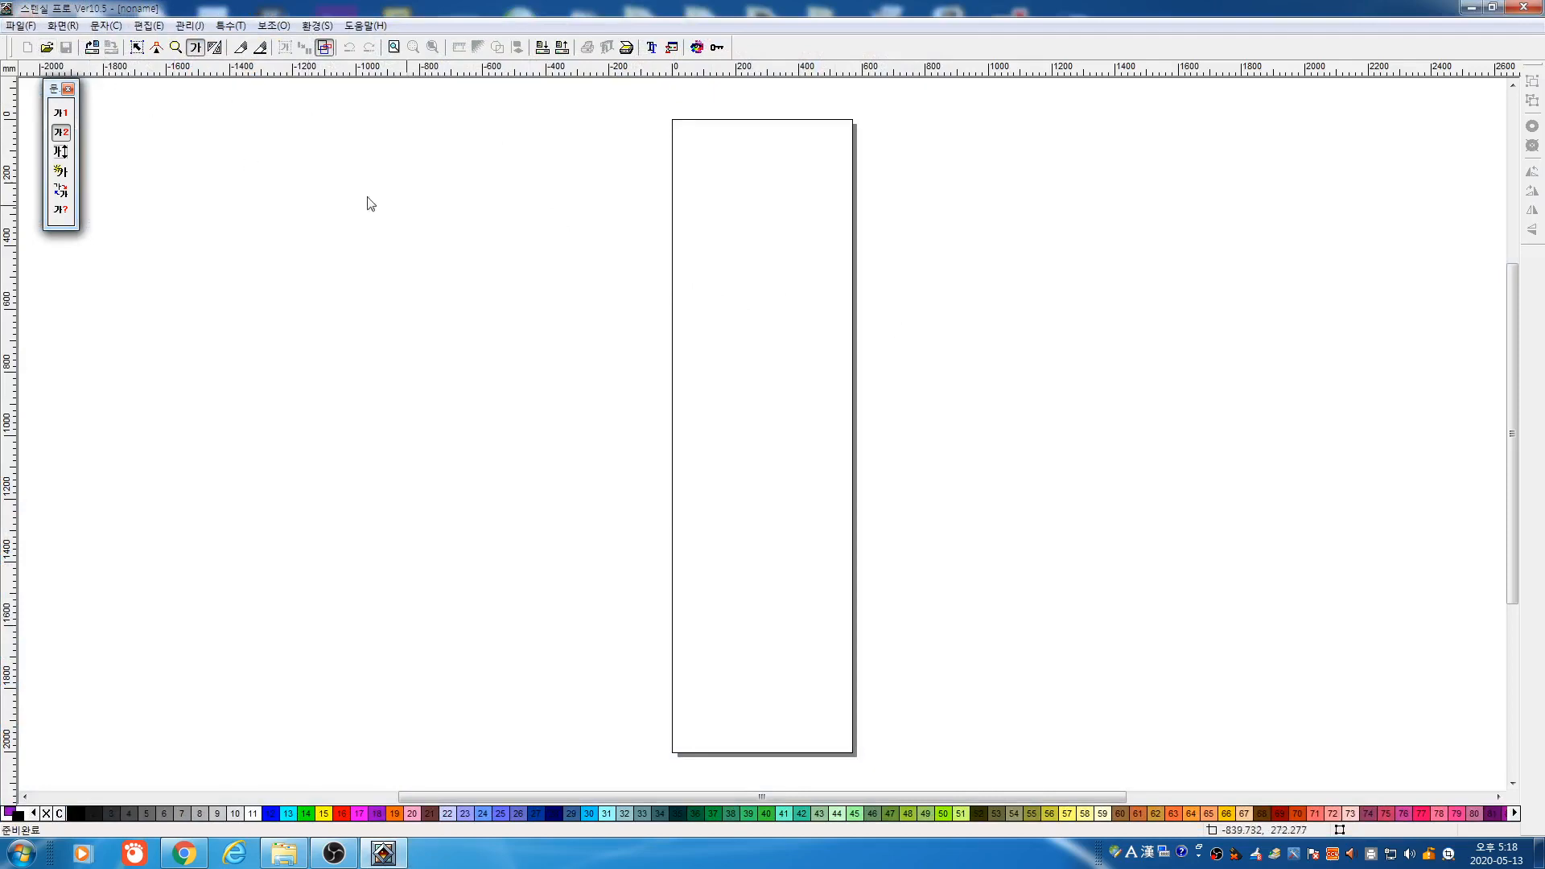
{"action": "left_click_drag", "start_coordinate": [465, 215], "coordinate": [714, 303]}
{"action": "left_click", "coordinate": [912, 235]}
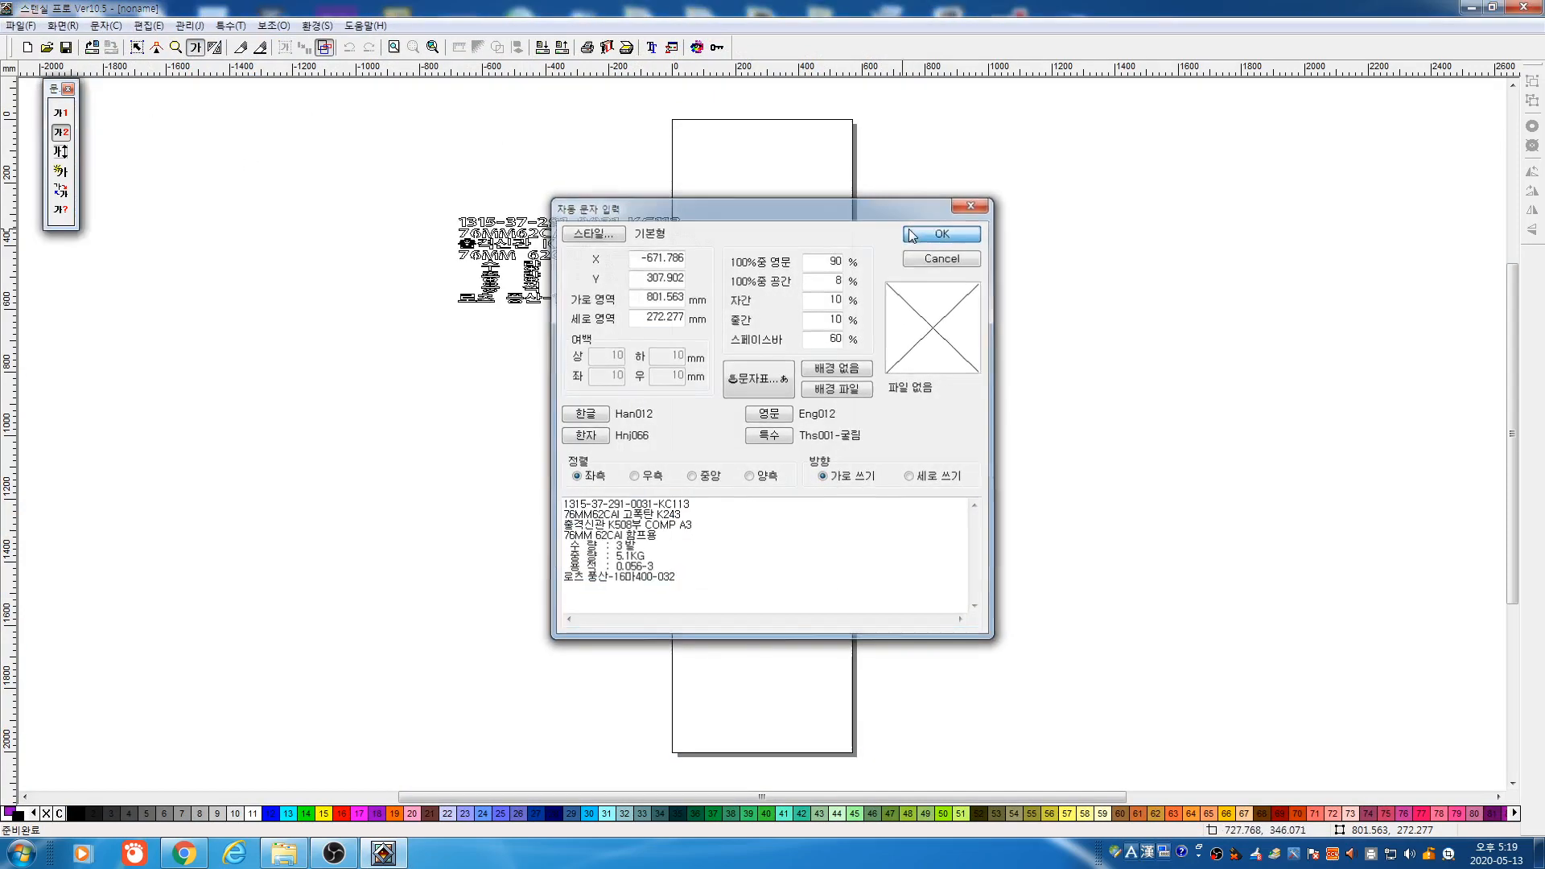
{"action": "left_click_drag", "start_coordinate": [586, 307], "coordinate": [586, 437]}
{"action": "left_click_drag", "start_coordinate": [716, 328], "coordinate": [725, 332]}
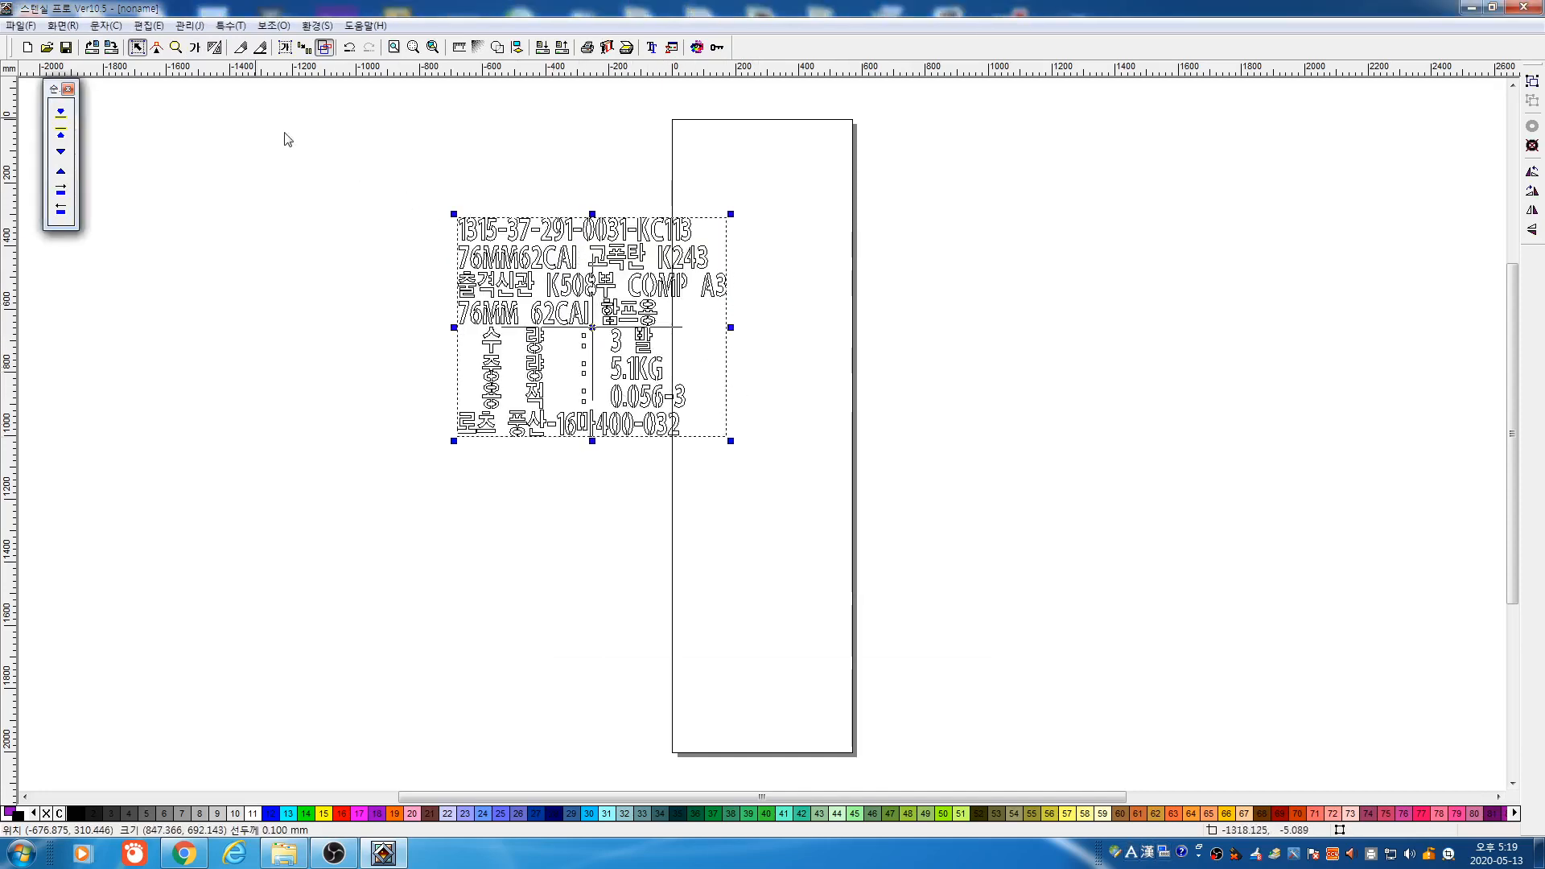
{"action": "left_click", "coordinate": [20, 25]}
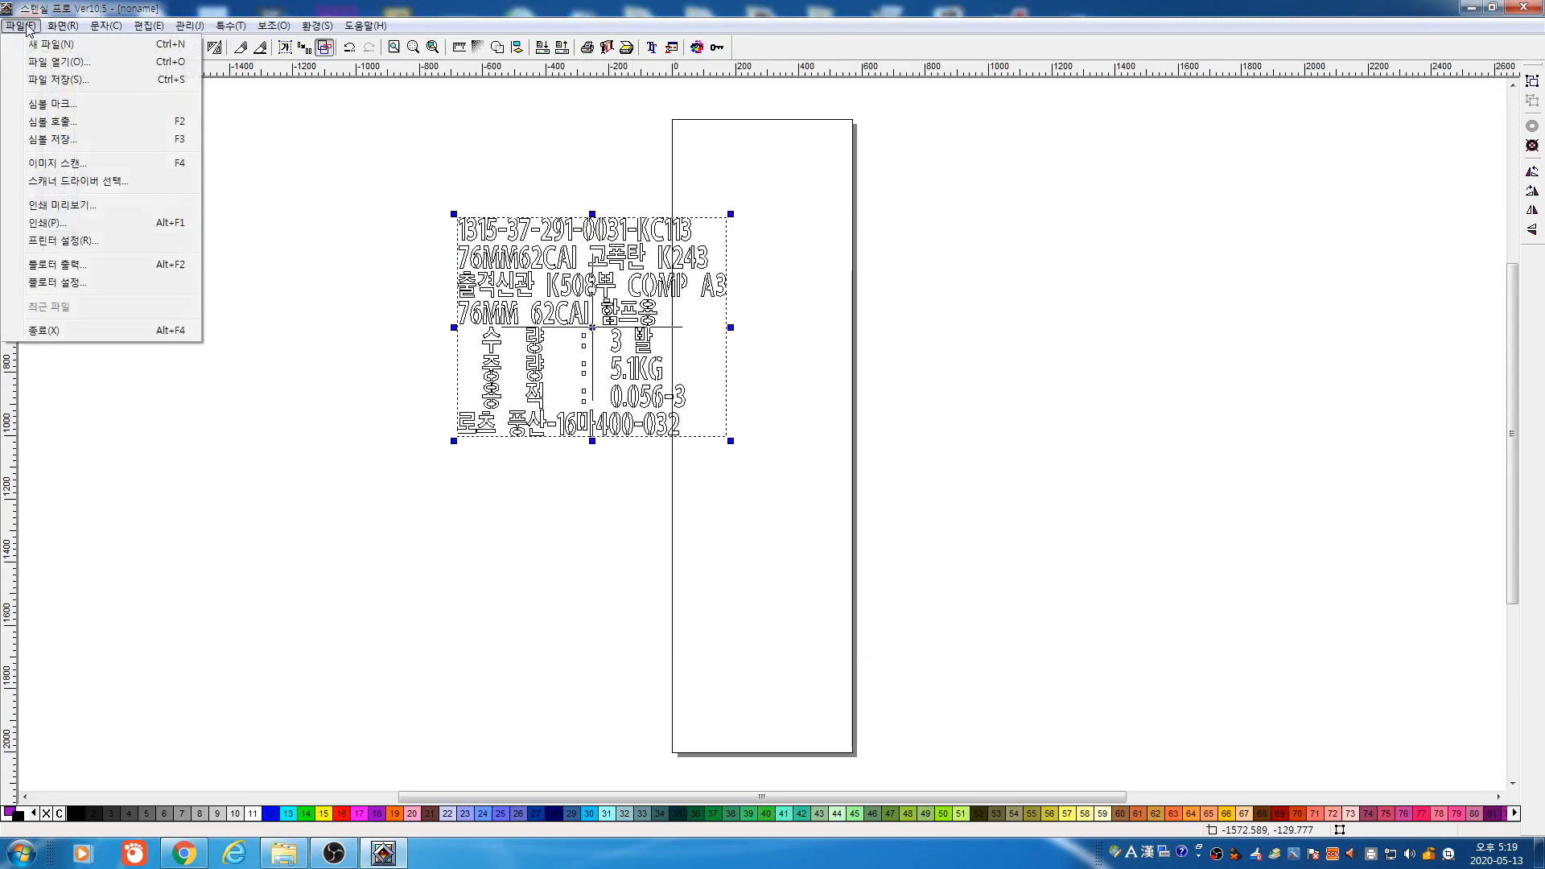
Save the label design, overwriting 고폭탄.lsd
{"action": "left_click", "coordinate": [65, 80]}
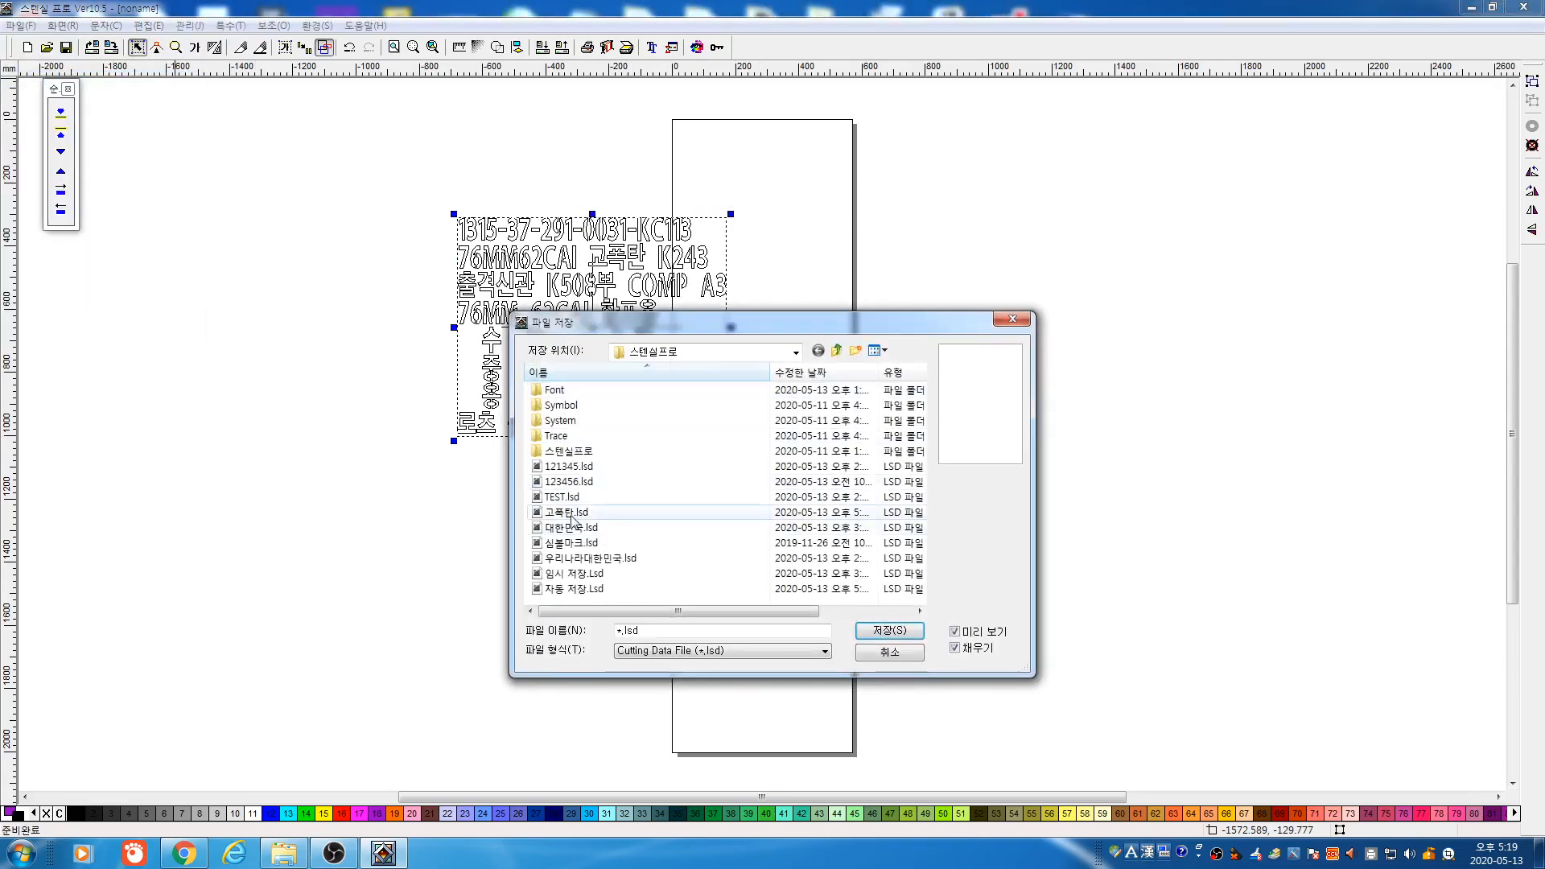
{"action": "left_click", "coordinate": [573, 517]}
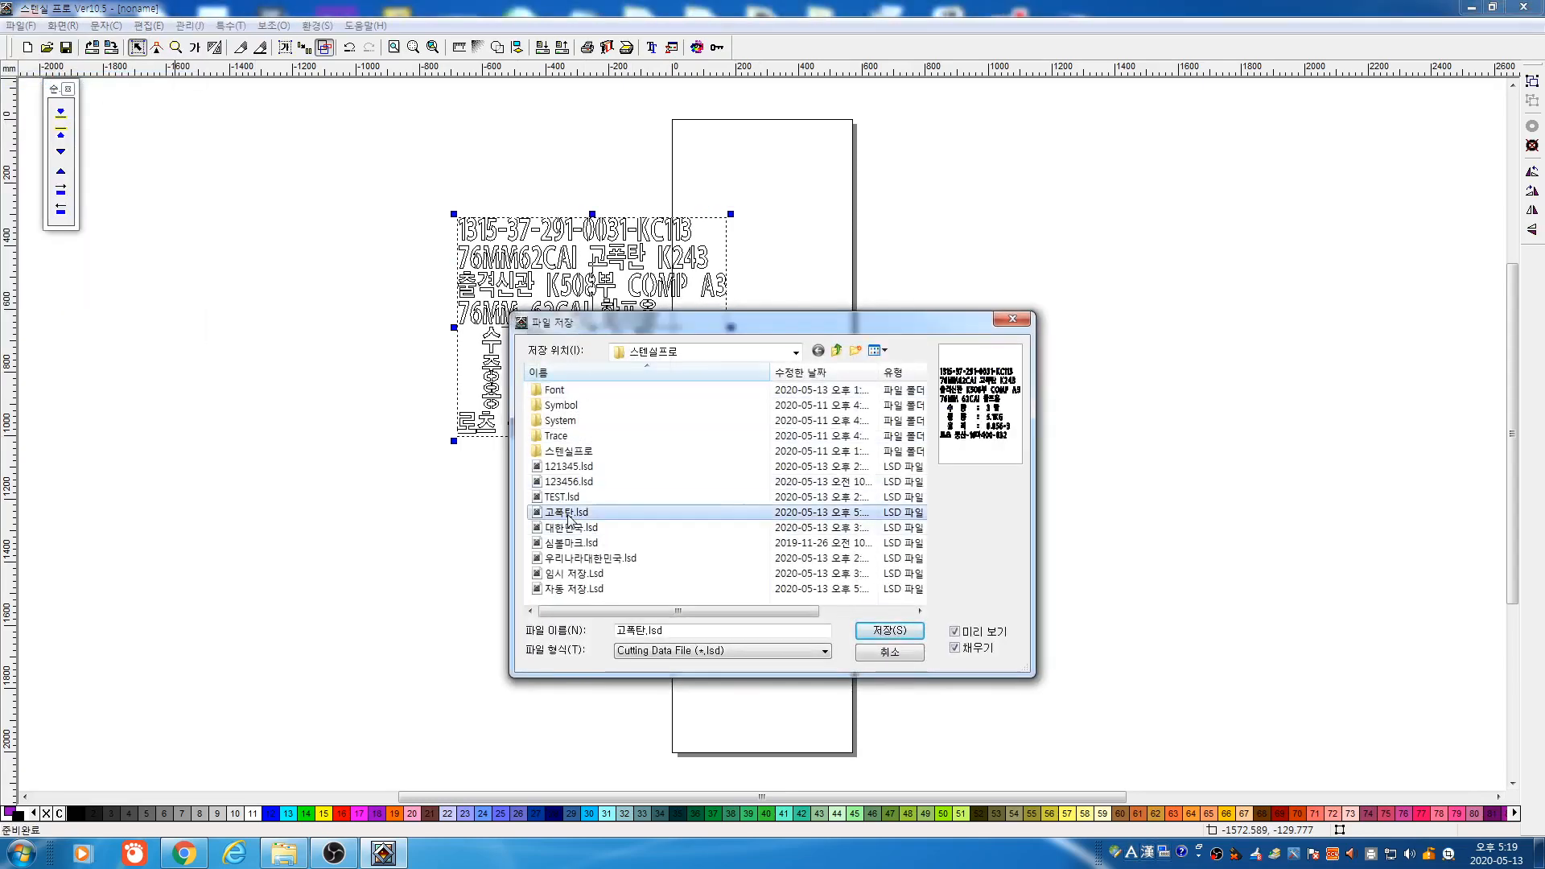
{"action": "left_click", "coordinate": [895, 633]}
{"action": "left_click", "coordinate": [813, 432]}
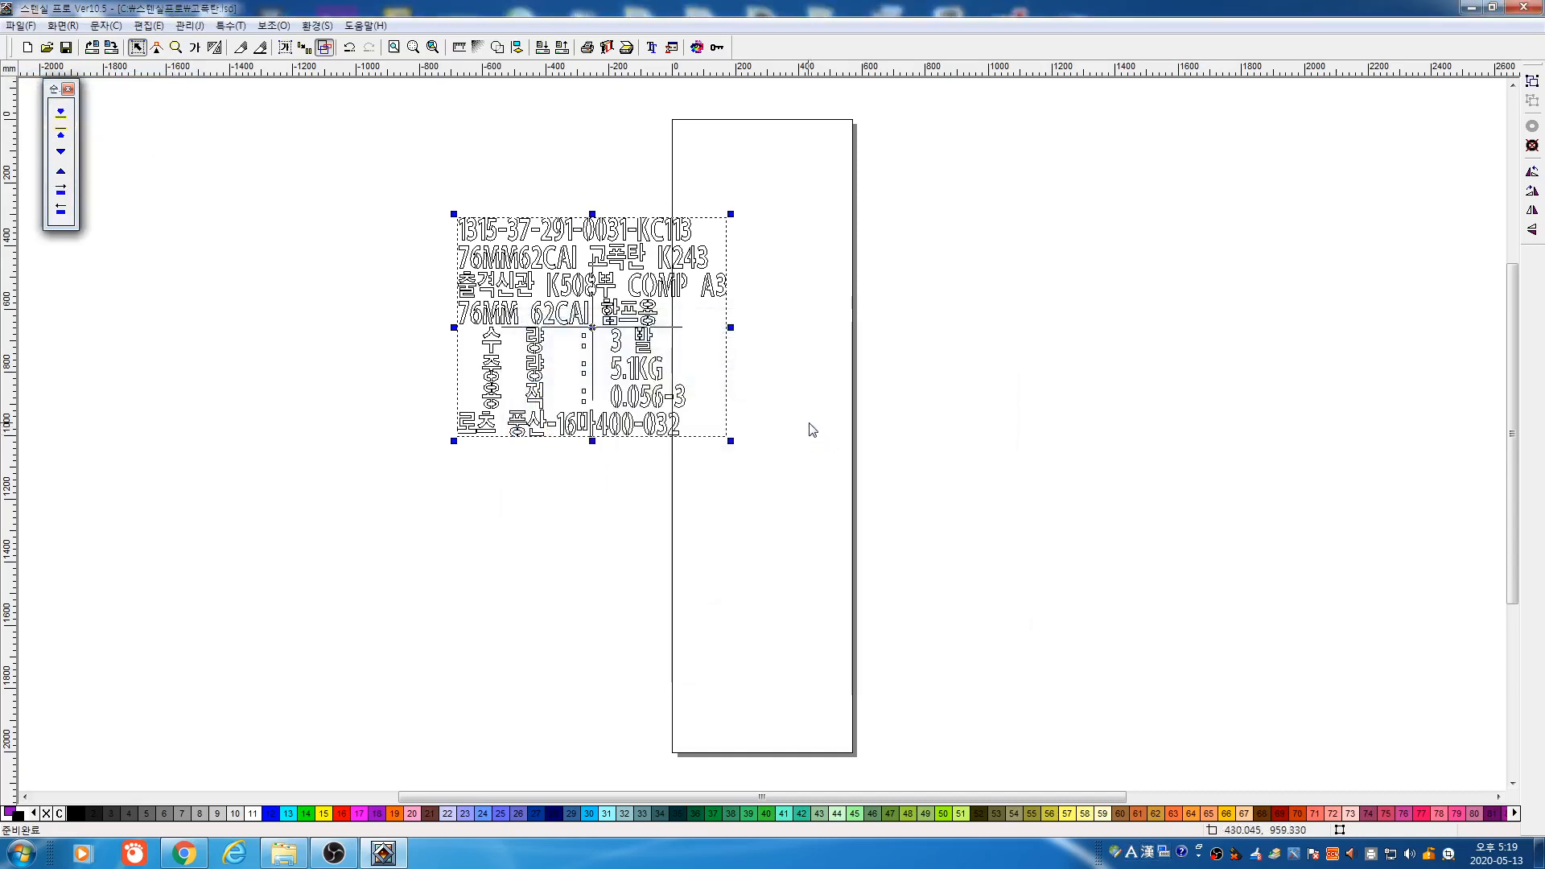
Delete the label from the canvas, preview other saved designs, and reopen 고폭탄.lsd
{"action": "key", "text": "Delete"}
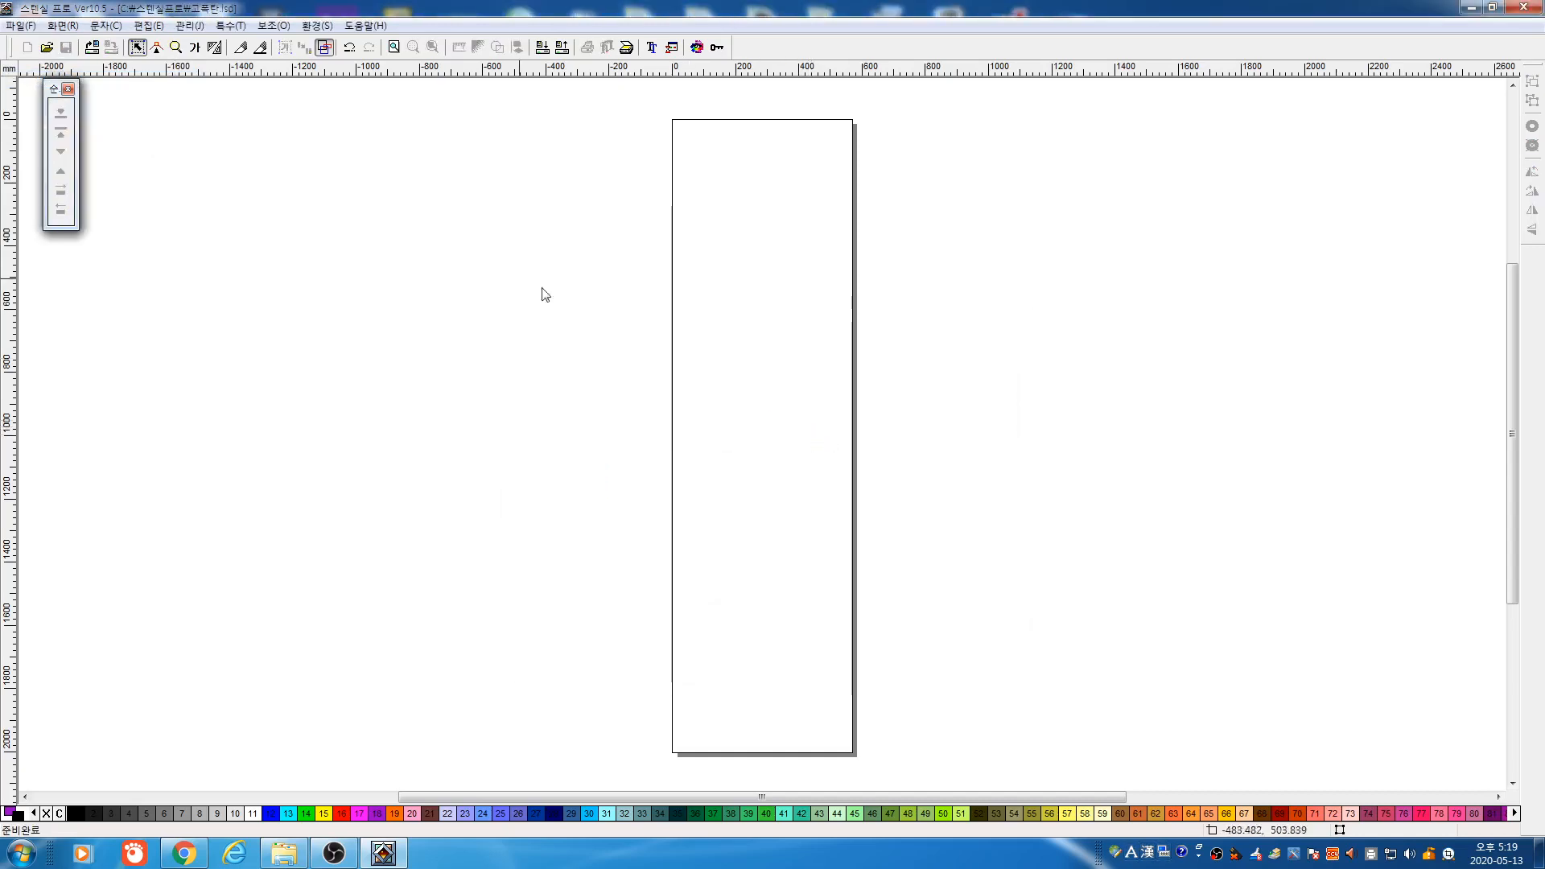
{"action": "left_click", "coordinate": [24, 26]}
{"action": "left_click", "coordinate": [37, 60]}
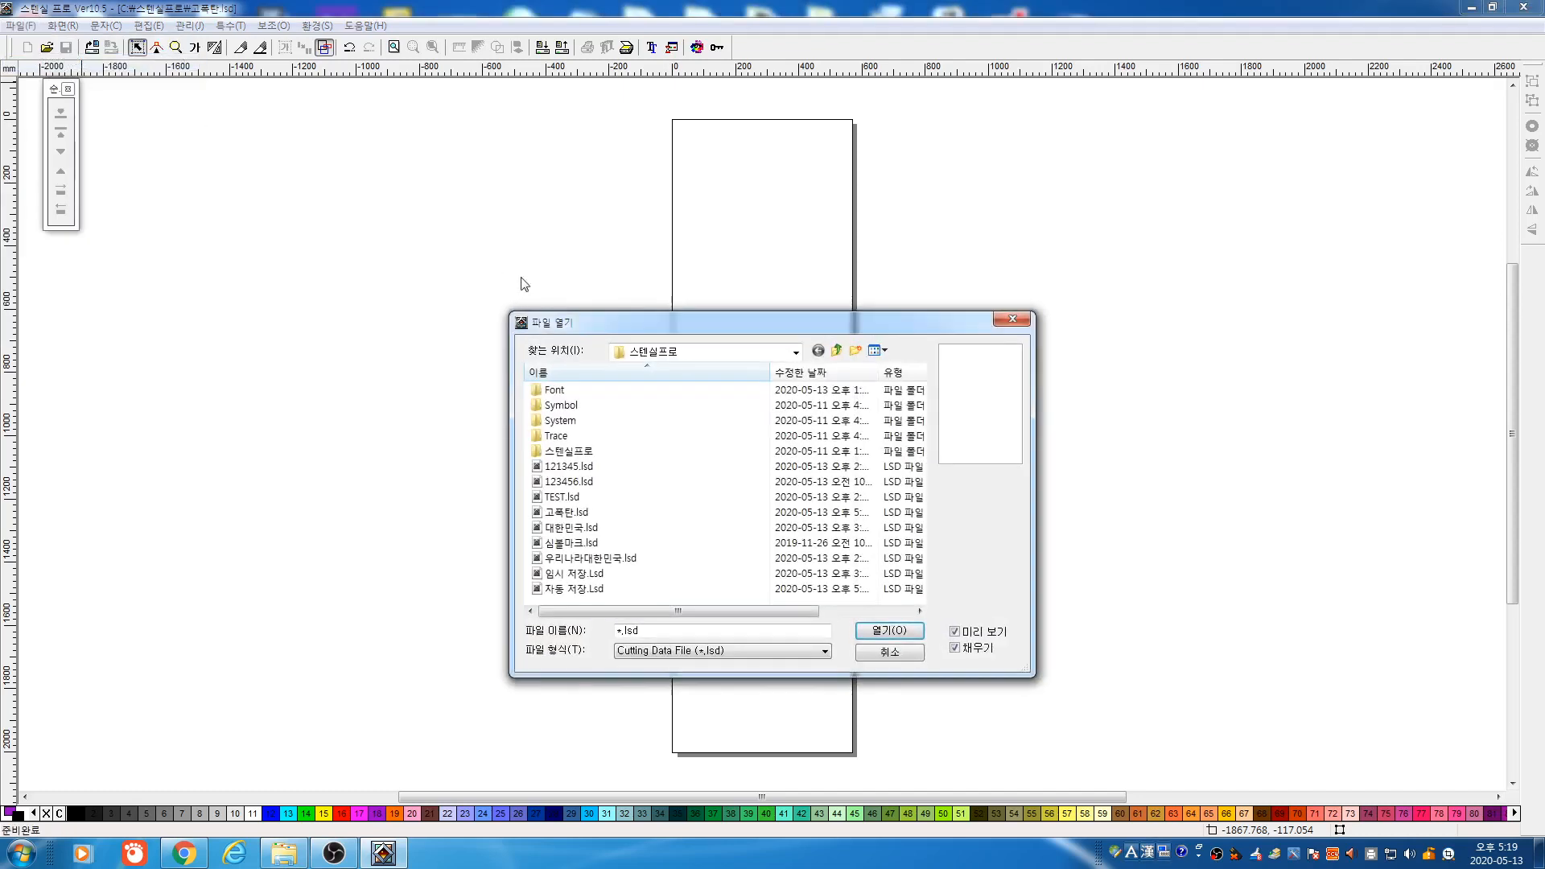
{"action": "left_click", "coordinate": [573, 514]}
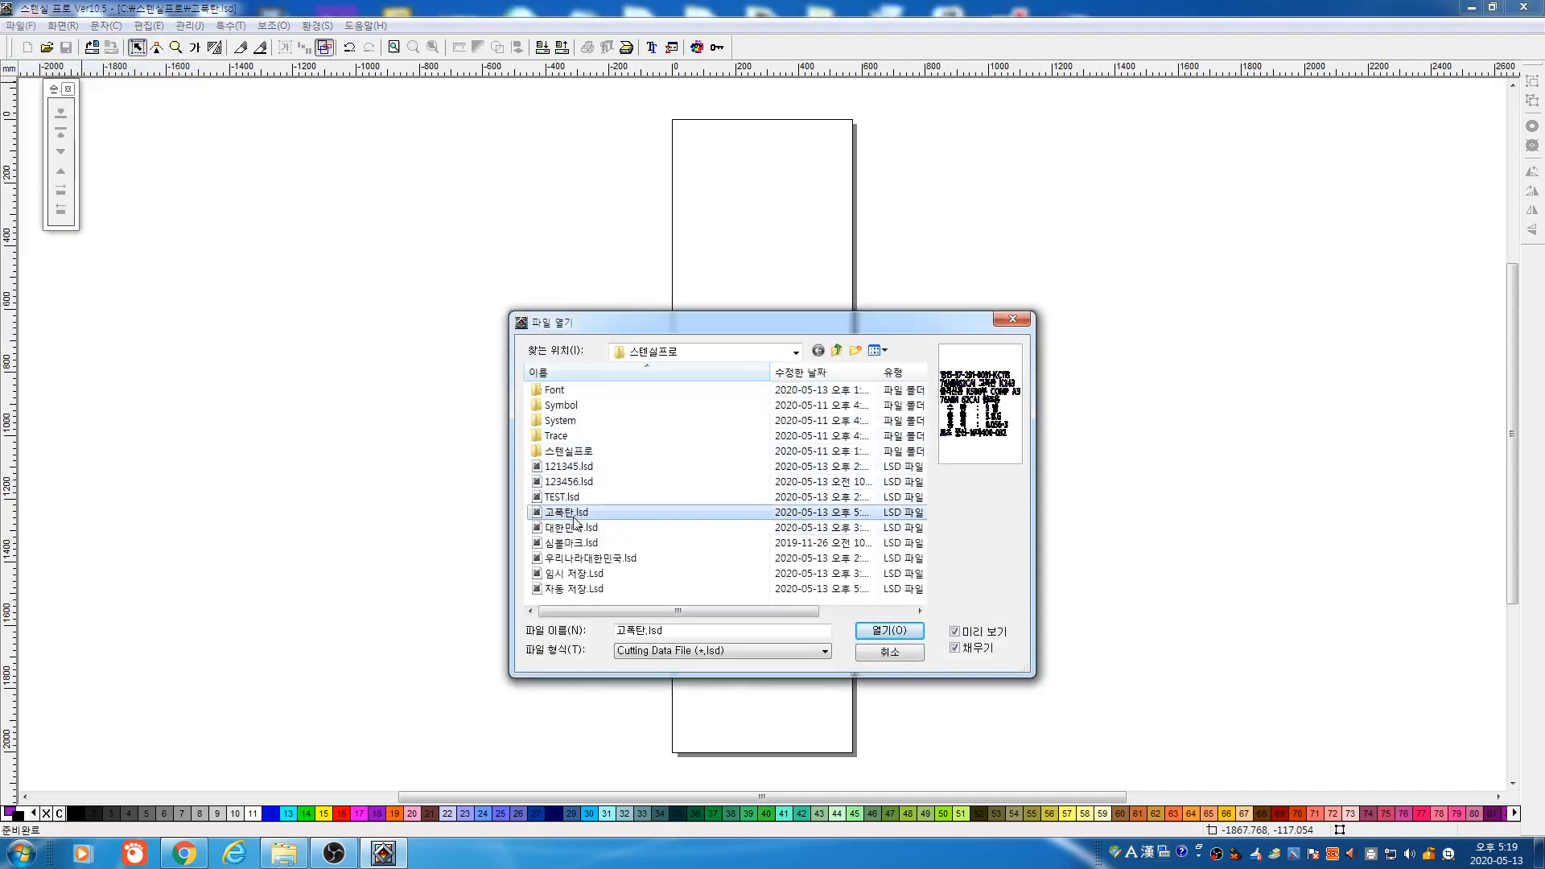
{"action": "left_click", "coordinate": [576, 525]}
{"action": "left_click", "coordinate": [581, 543]}
{"action": "left_click", "coordinate": [584, 558]}
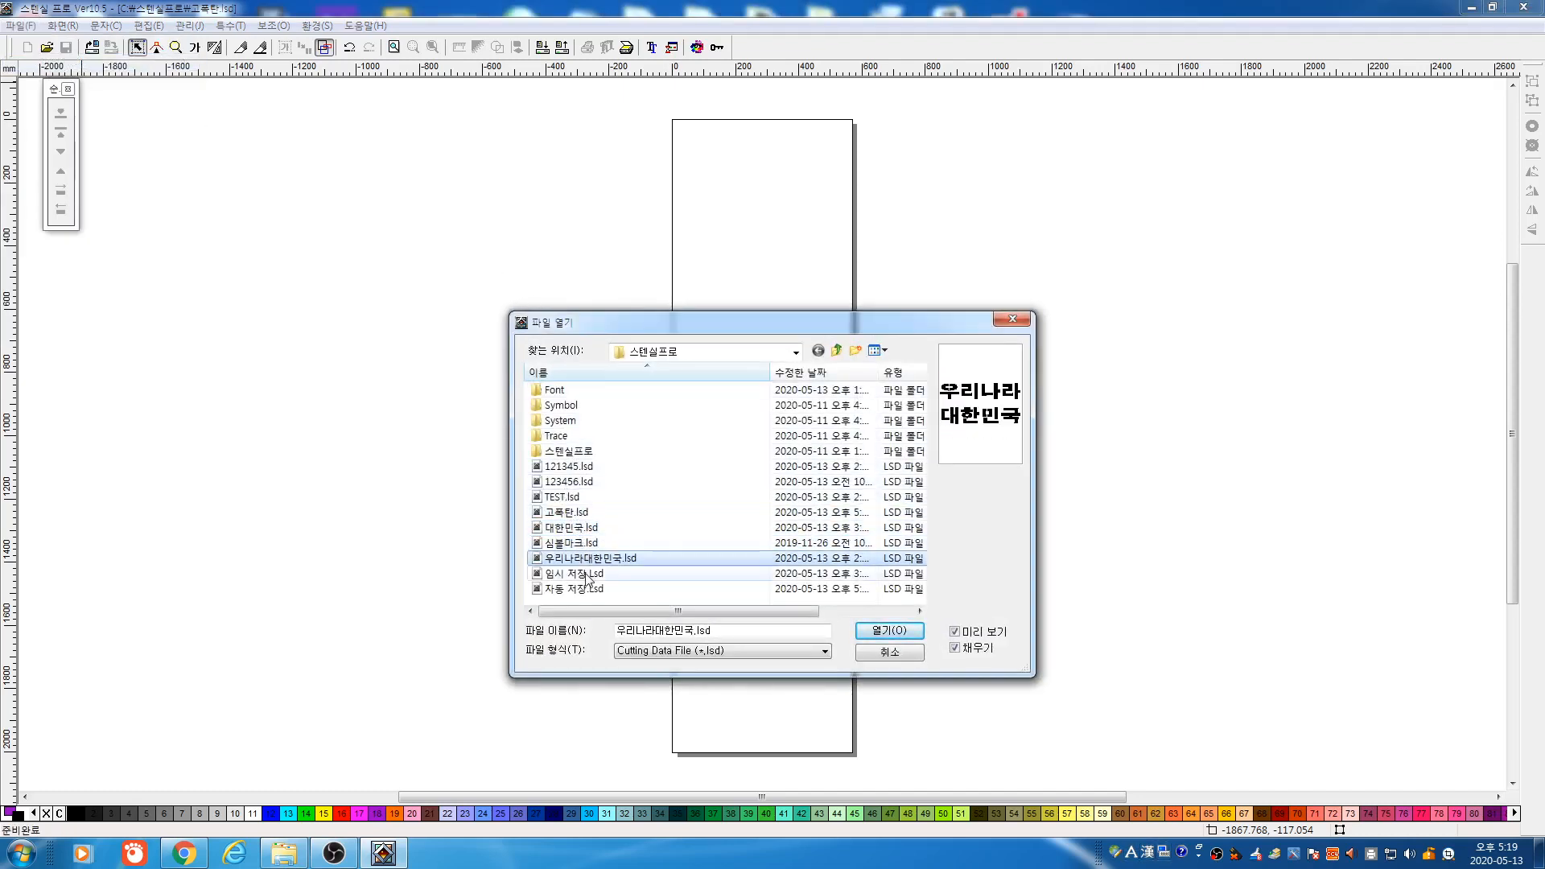
{"action": "key", "text": "Up"}
{"action": "key", "text": "Up"}
{"action": "key", "text": "Up"}
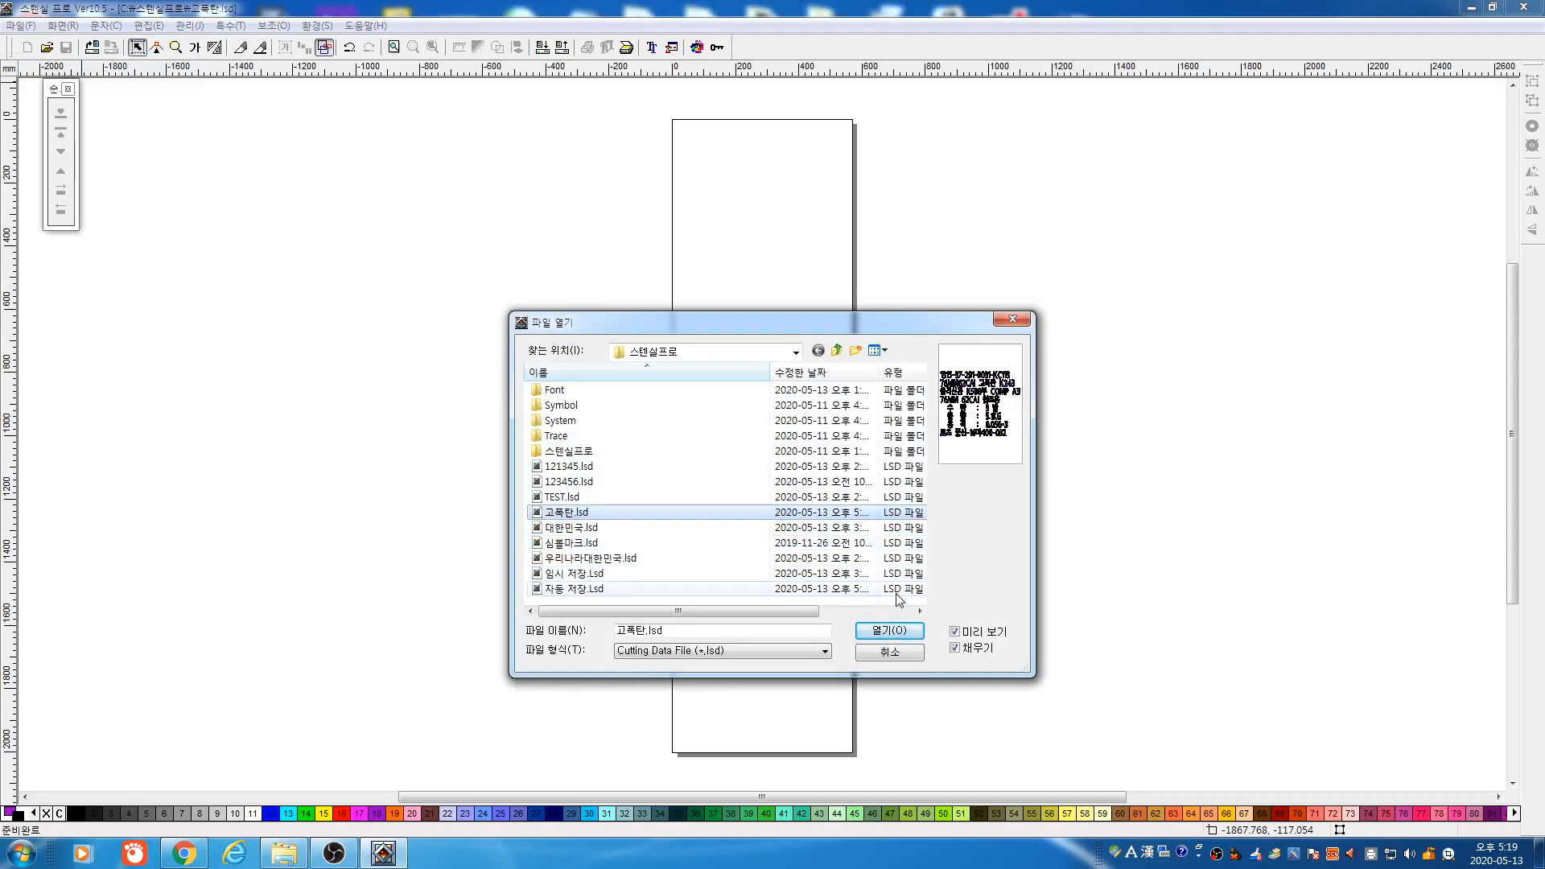
{"action": "left_click", "coordinate": [885, 632]}
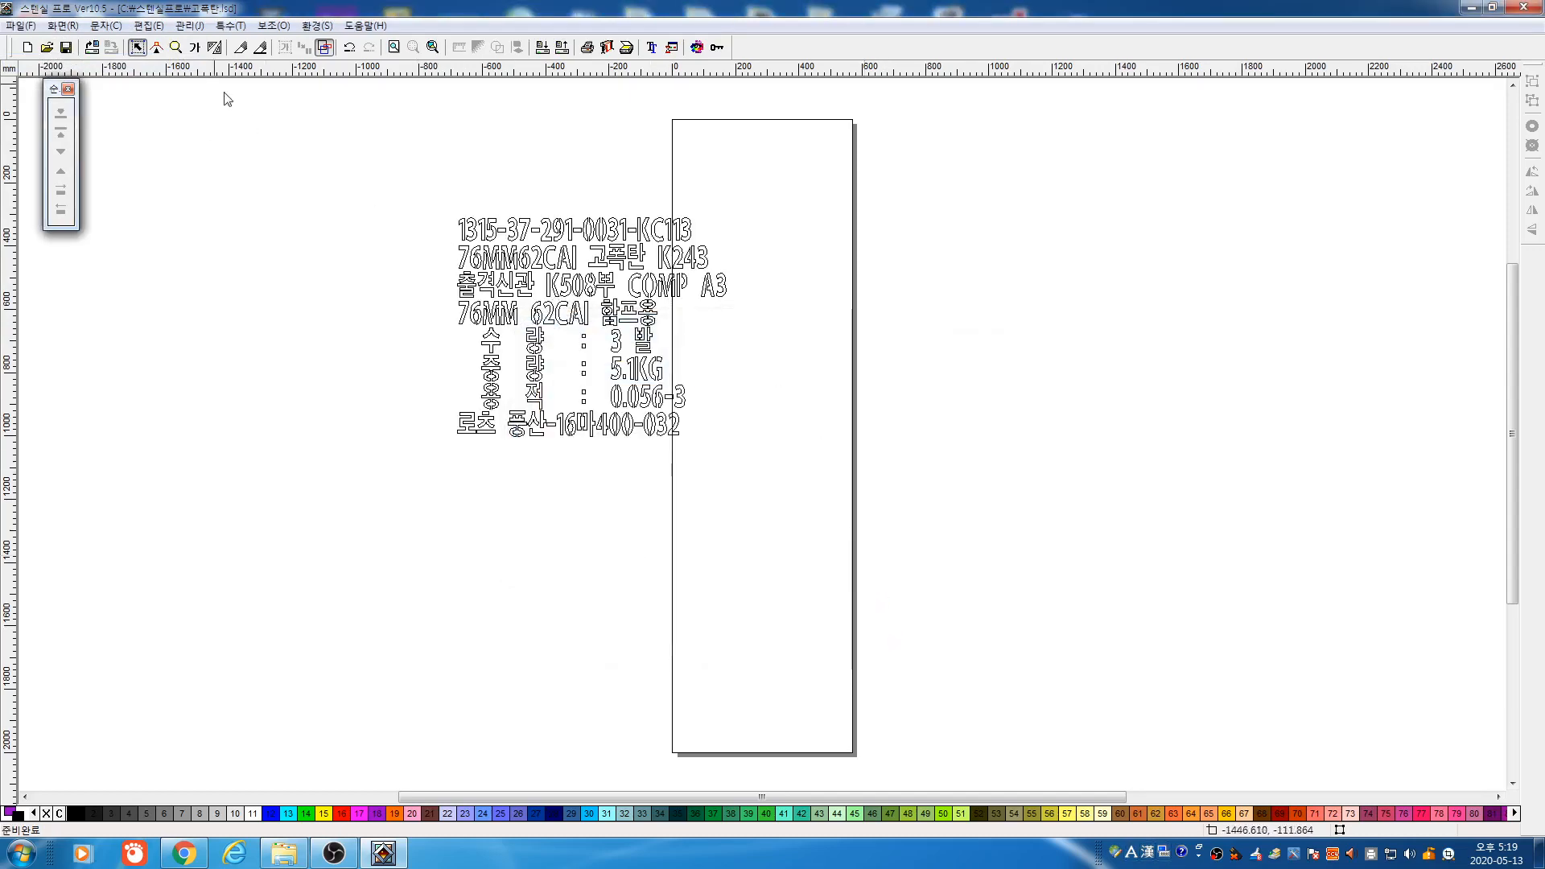
Select the label block, enlarge it and stretch it taller, then shift it across the page's left edge
{"action": "left_click_drag", "start_coordinate": [362, 155], "coordinate": [826, 524]}
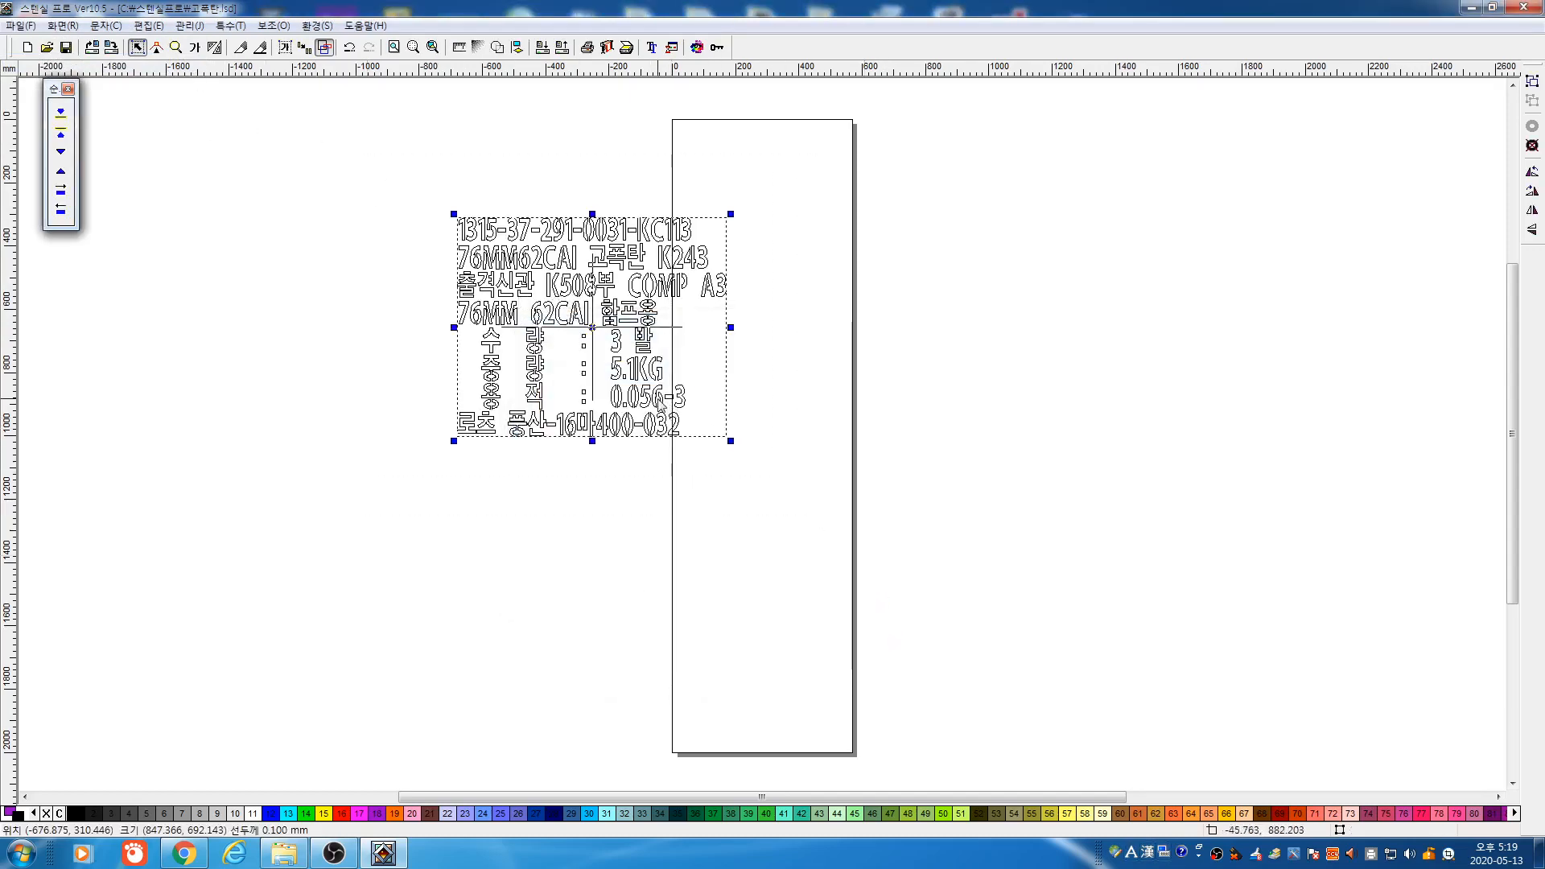
{"action": "mouse_move", "coordinate": [656, 400]}
{"action": "left_mouse_down"}
{"action": "mouse_move", "coordinate": [703, 440]}
{"action": "mouse_move", "coordinate": [708, 478]}
{"action": "left_mouse_up"}
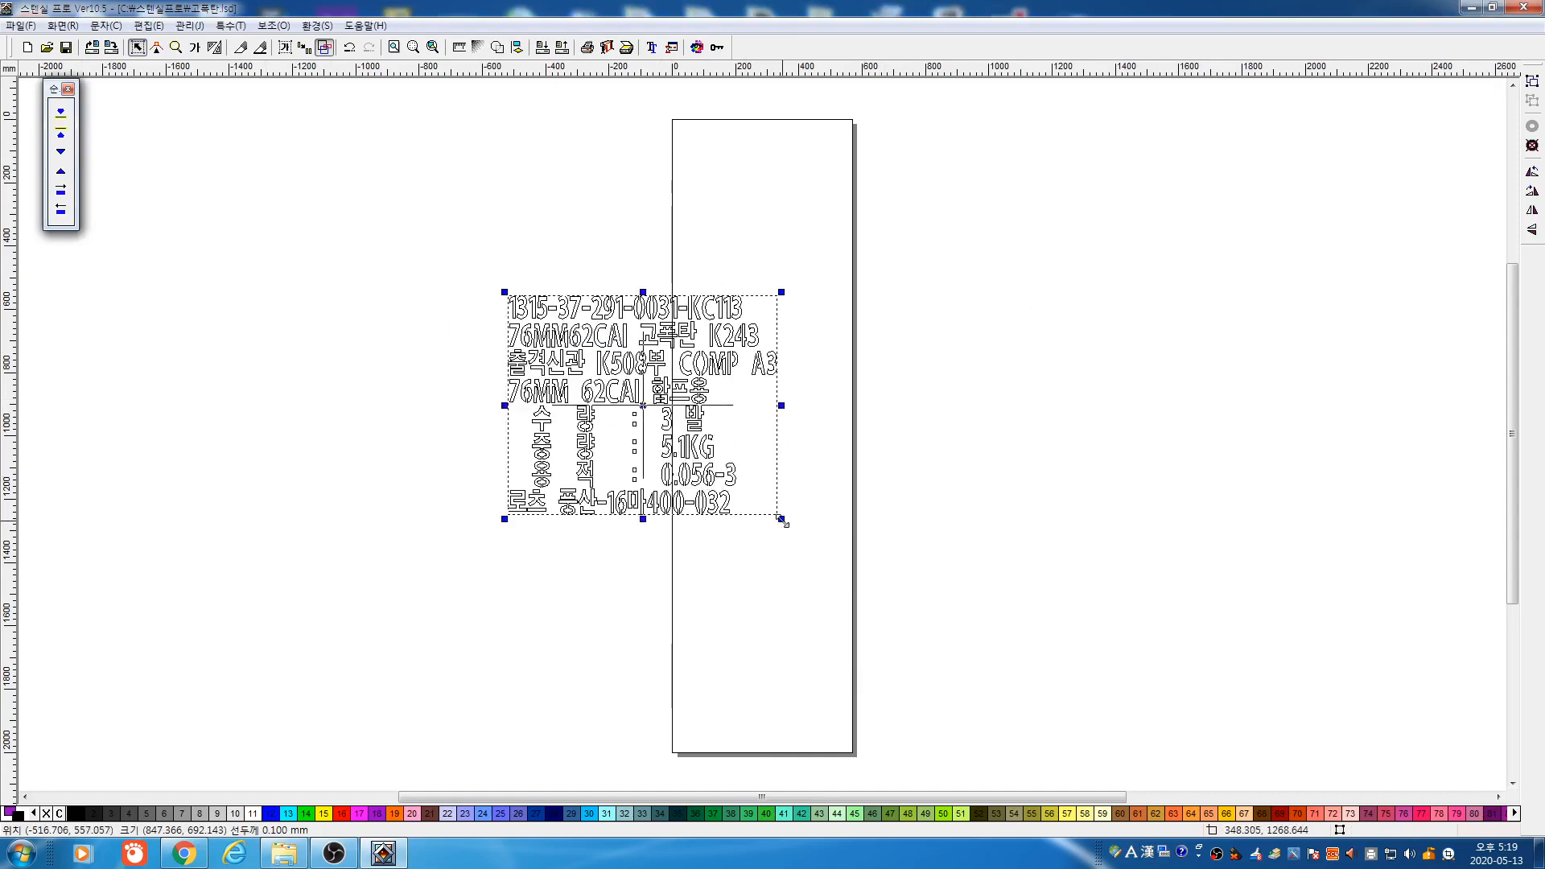
{"action": "mouse_move", "coordinate": [781, 519]}
{"action": "left_mouse_down"}
{"action": "mouse_move", "coordinate": [952, 628]}
{"action": "mouse_move", "coordinate": [969, 666]}
{"action": "mouse_move", "coordinate": [815, 549]}
{"action": "left_mouse_up"}
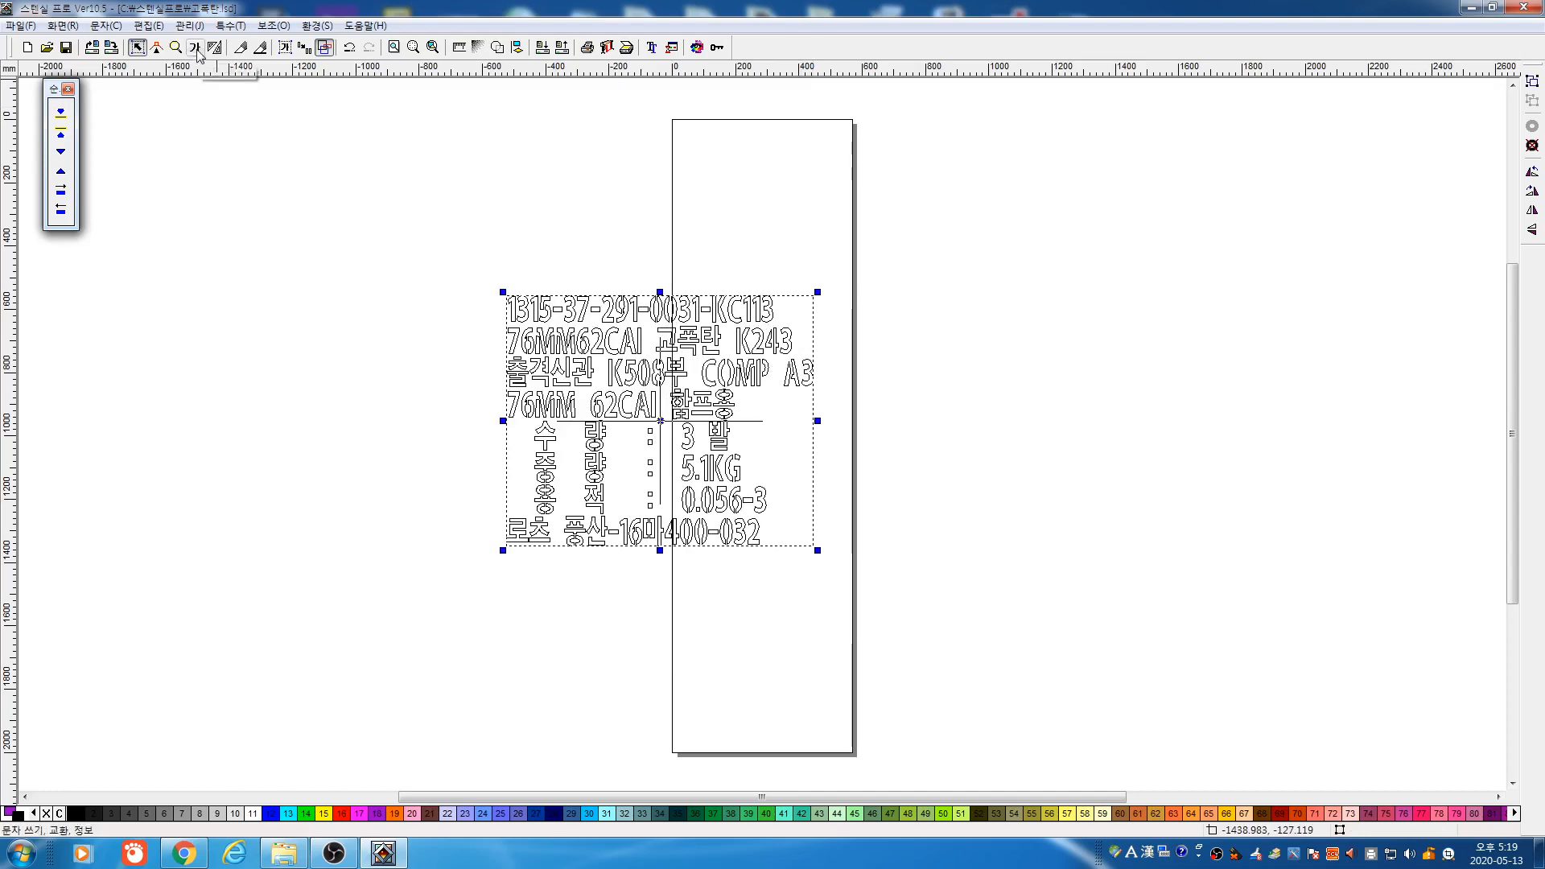
{"action": "mouse_move", "coordinate": [661, 294]}
{"action": "left_mouse_down"}
{"action": "mouse_move", "coordinate": [661, 351]}
{"action": "mouse_move", "coordinate": [665, 252]}
{"action": "left_mouse_up"}
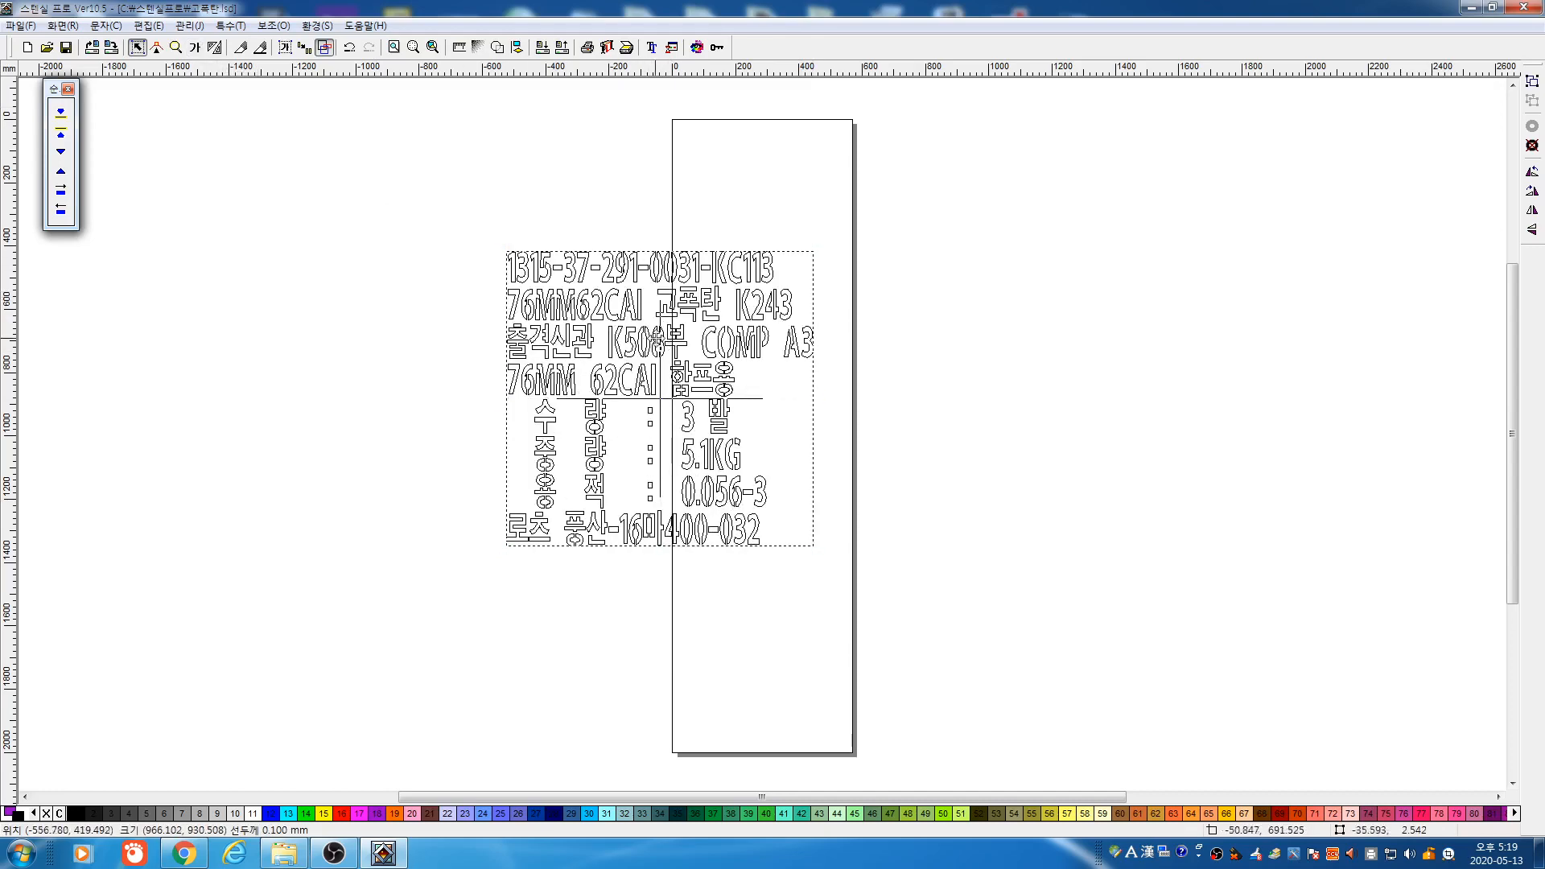
{"action": "left_click_drag", "start_coordinate": [657, 340], "coordinate": [584, 332]}
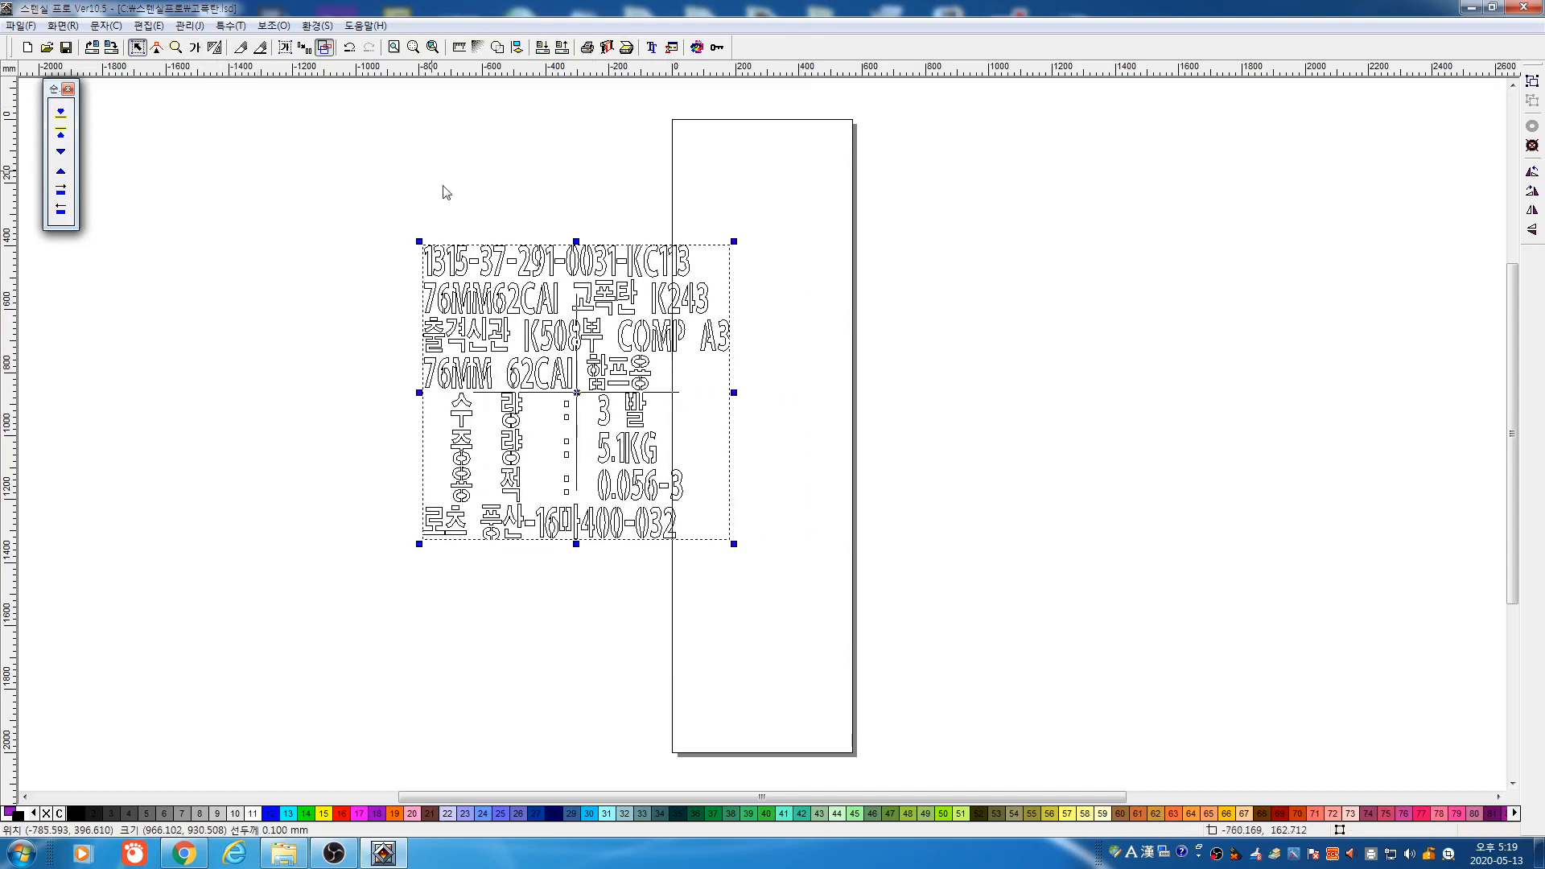
Toggle filled lettering and try blue, green, maroon, navy and black on the label
{"action": "left_click", "coordinate": [325, 47]}
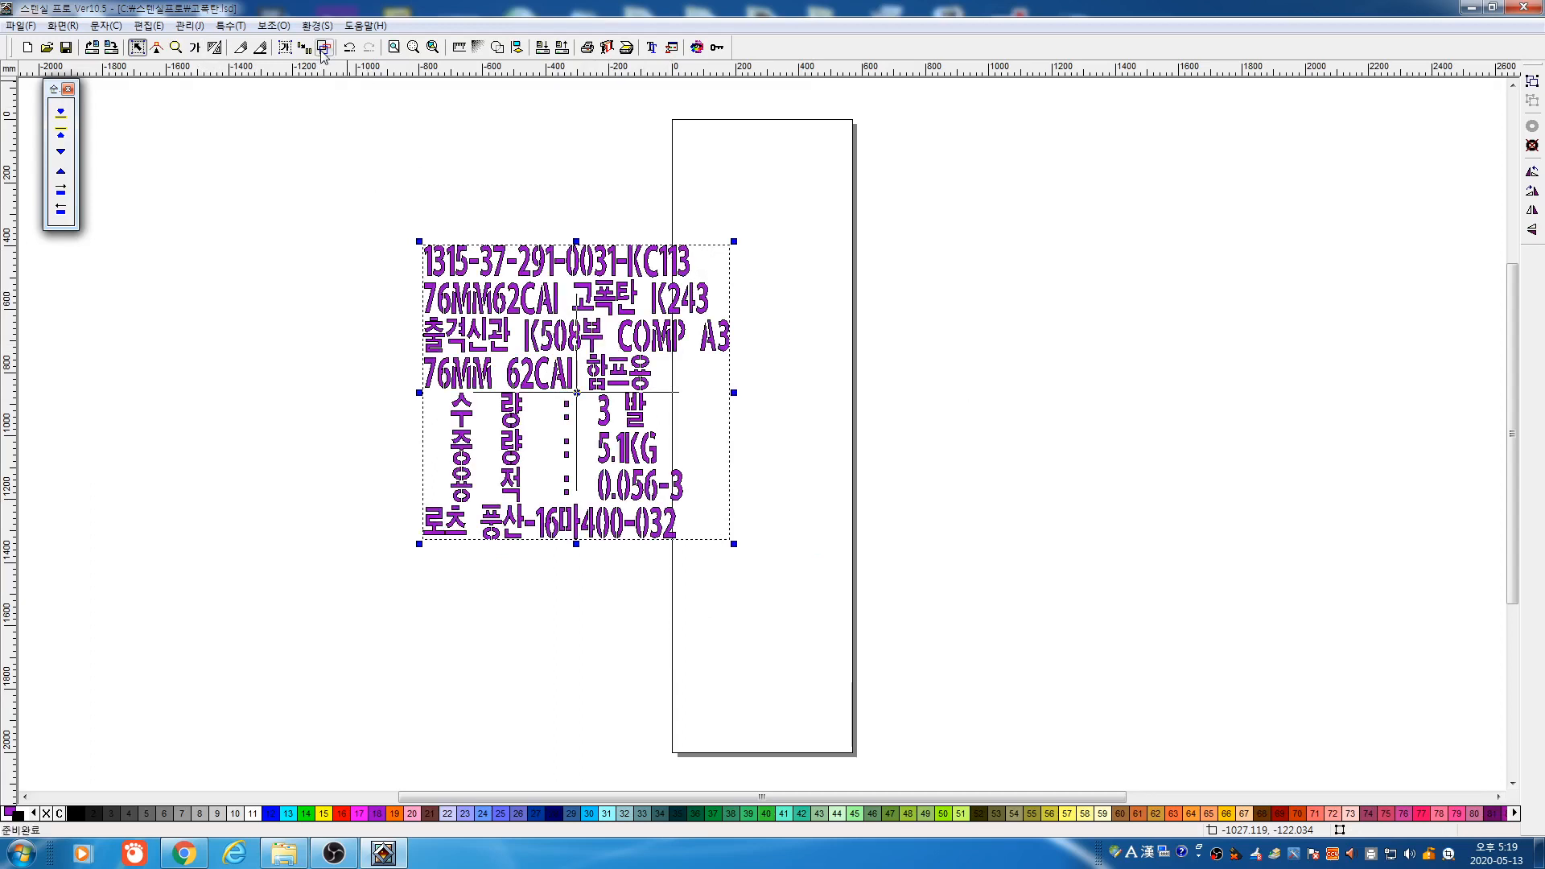
{"action": "left_click", "coordinate": [323, 48]}
{"action": "left_click", "coordinate": [322, 49]}
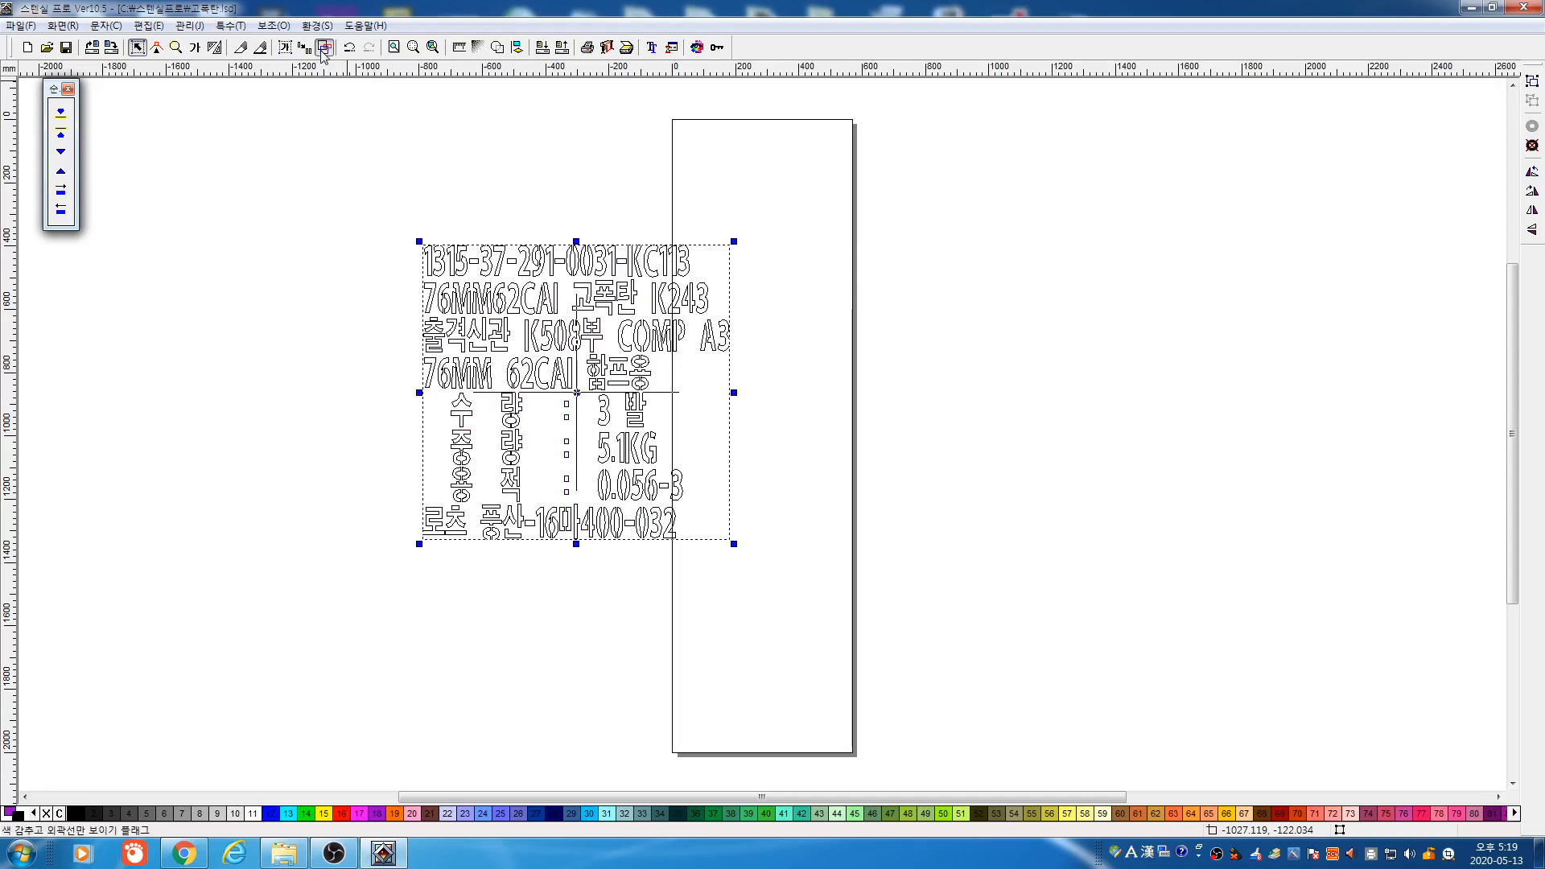
{"action": "left_click", "coordinate": [274, 815]}
{"action": "left_click", "coordinate": [306, 814]}
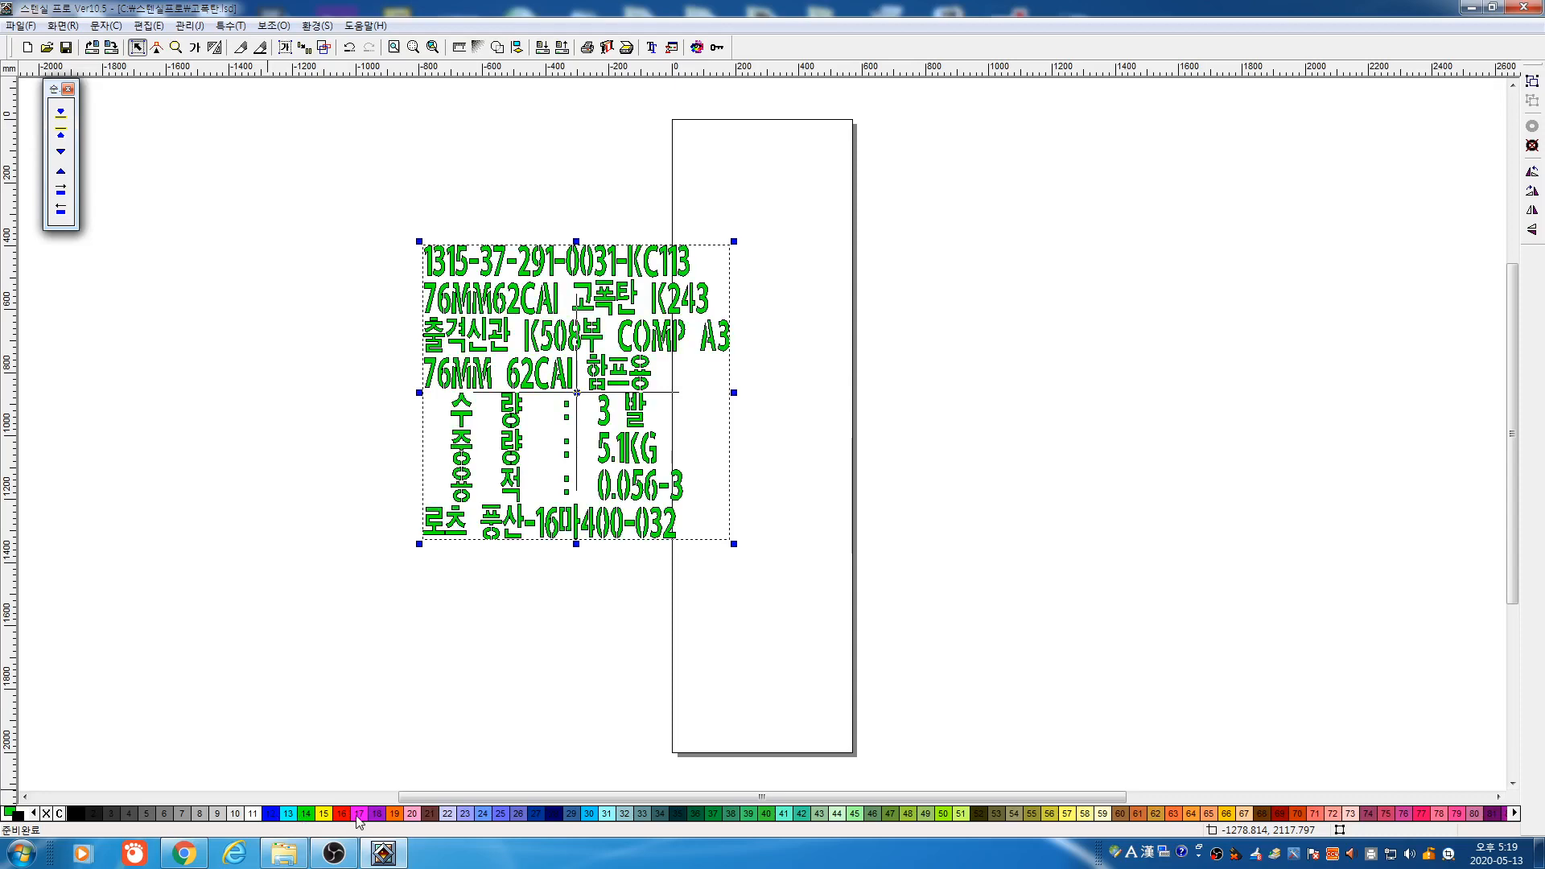
{"action": "left_click", "coordinate": [435, 815]}
{"action": "left_click", "coordinate": [481, 815]}
{"action": "left_click", "coordinate": [537, 814]}
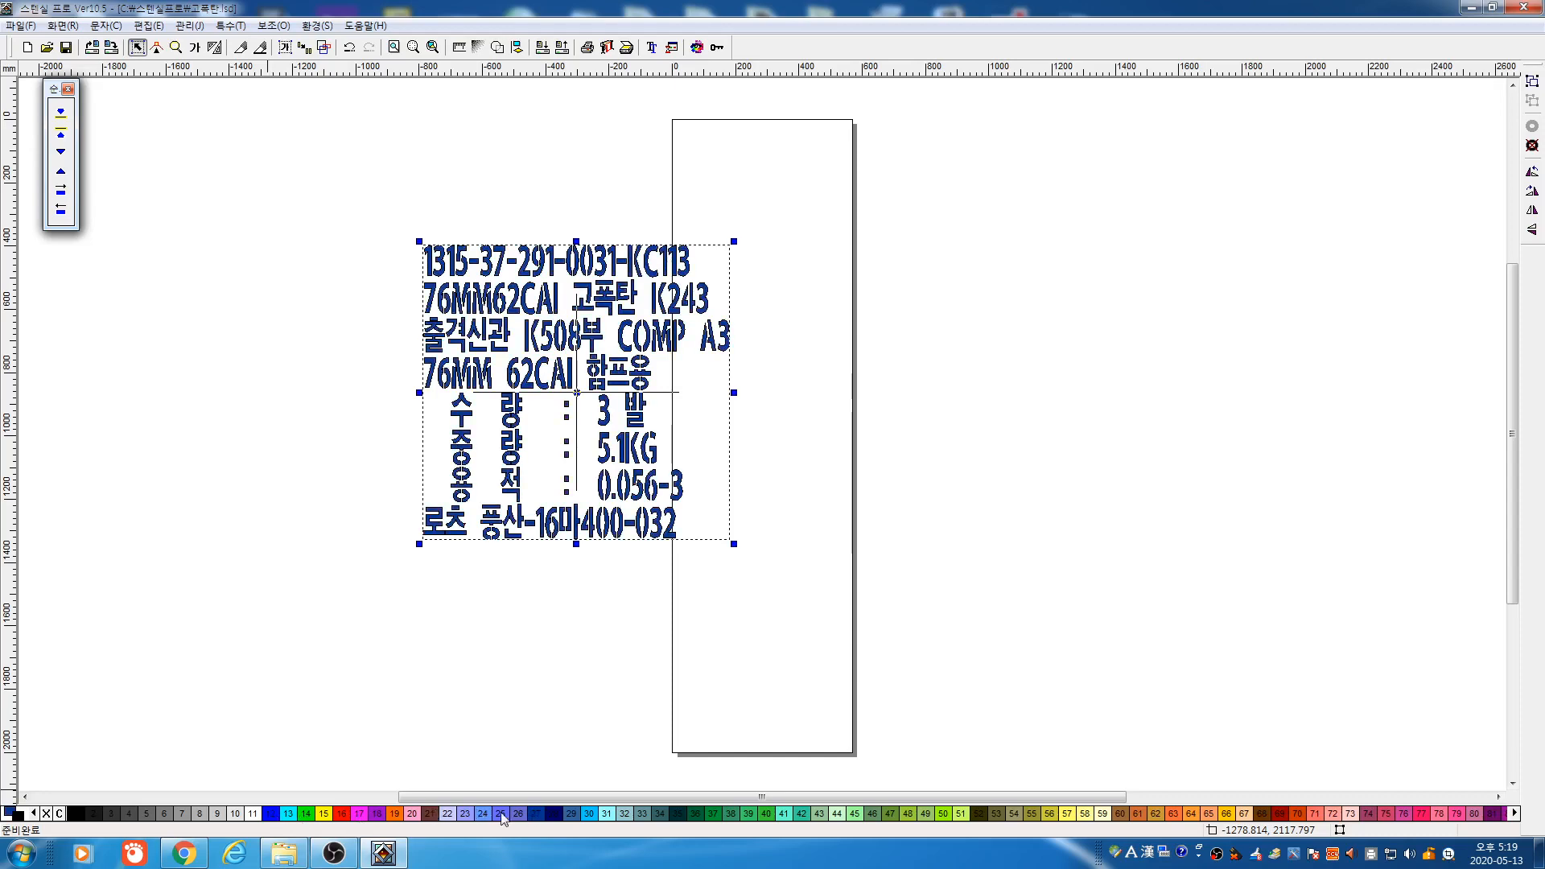
{"action": "left_click", "coordinate": [77, 815]}
Try a range of grey tints on the label text, recentring the view with F4
{"action": "left_click", "coordinate": [150, 815]}
{"action": "left_click", "coordinate": [196, 815]}
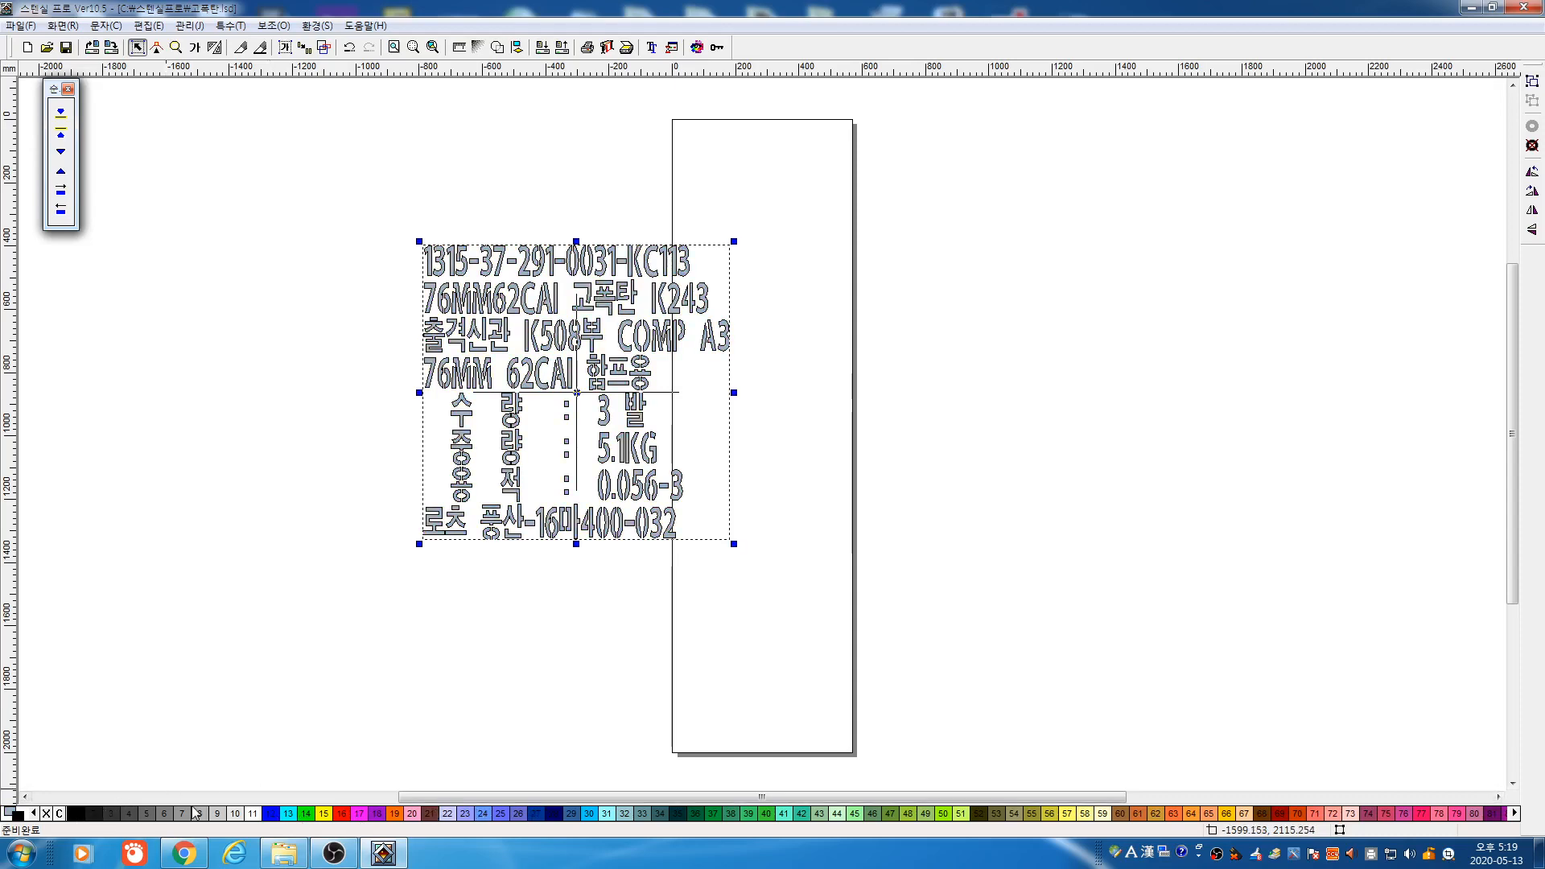
{"action": "left_click", "coordinate": [213, 814]}
{"action": "left_click", "coordinate": [190, 816]}
{"action": "left_click", "coordinate": [206, 815]}
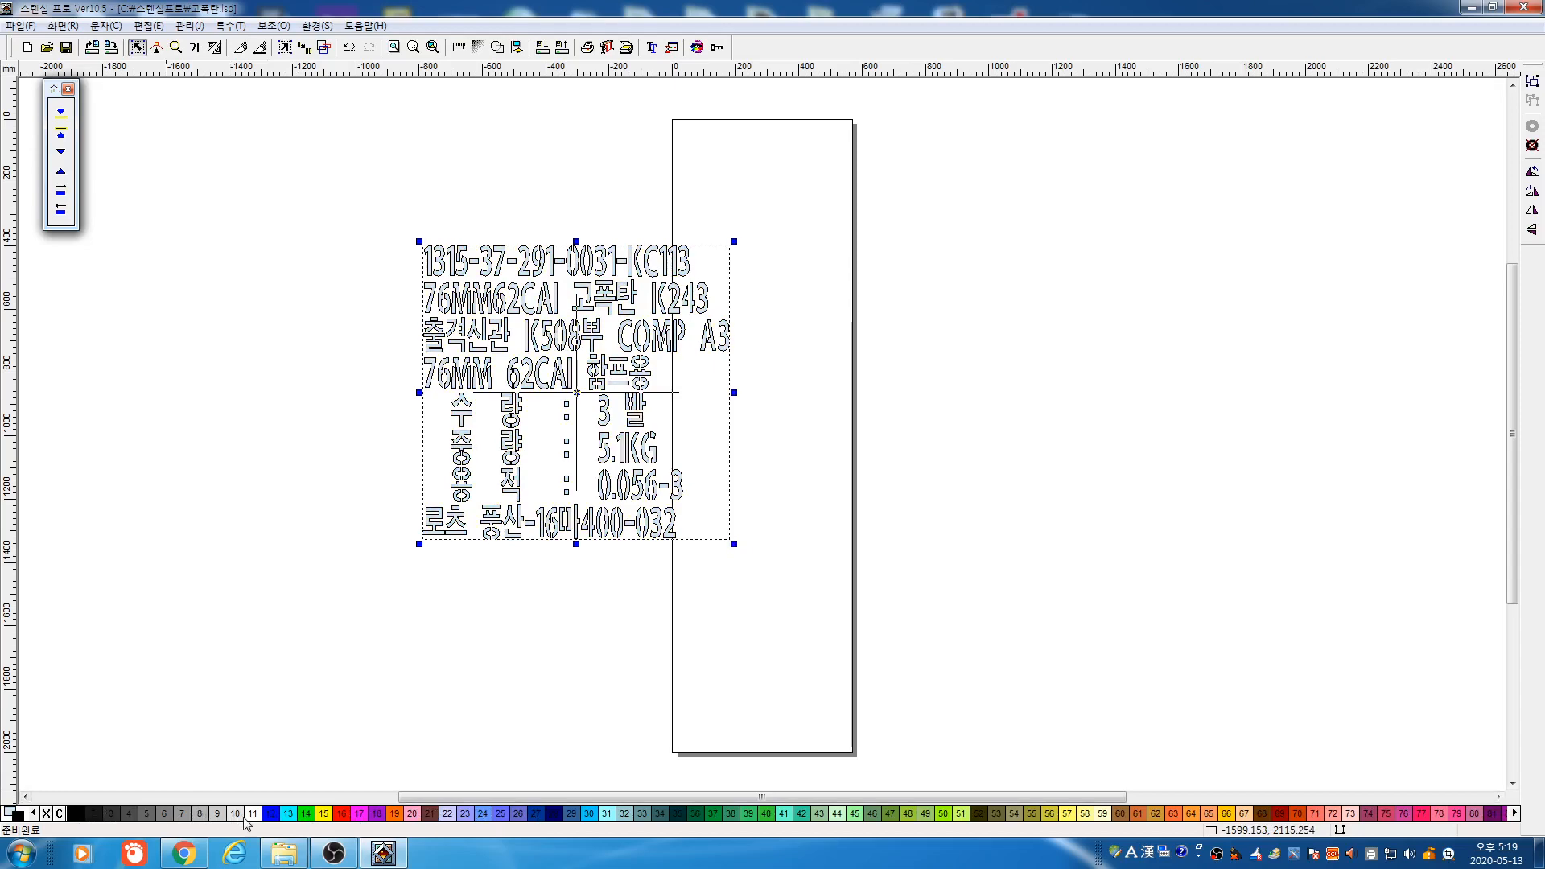
{"action": "left_click", "coordinate": [233, 813]}
{"action": "left_click", "coordinate": [228, 800]}
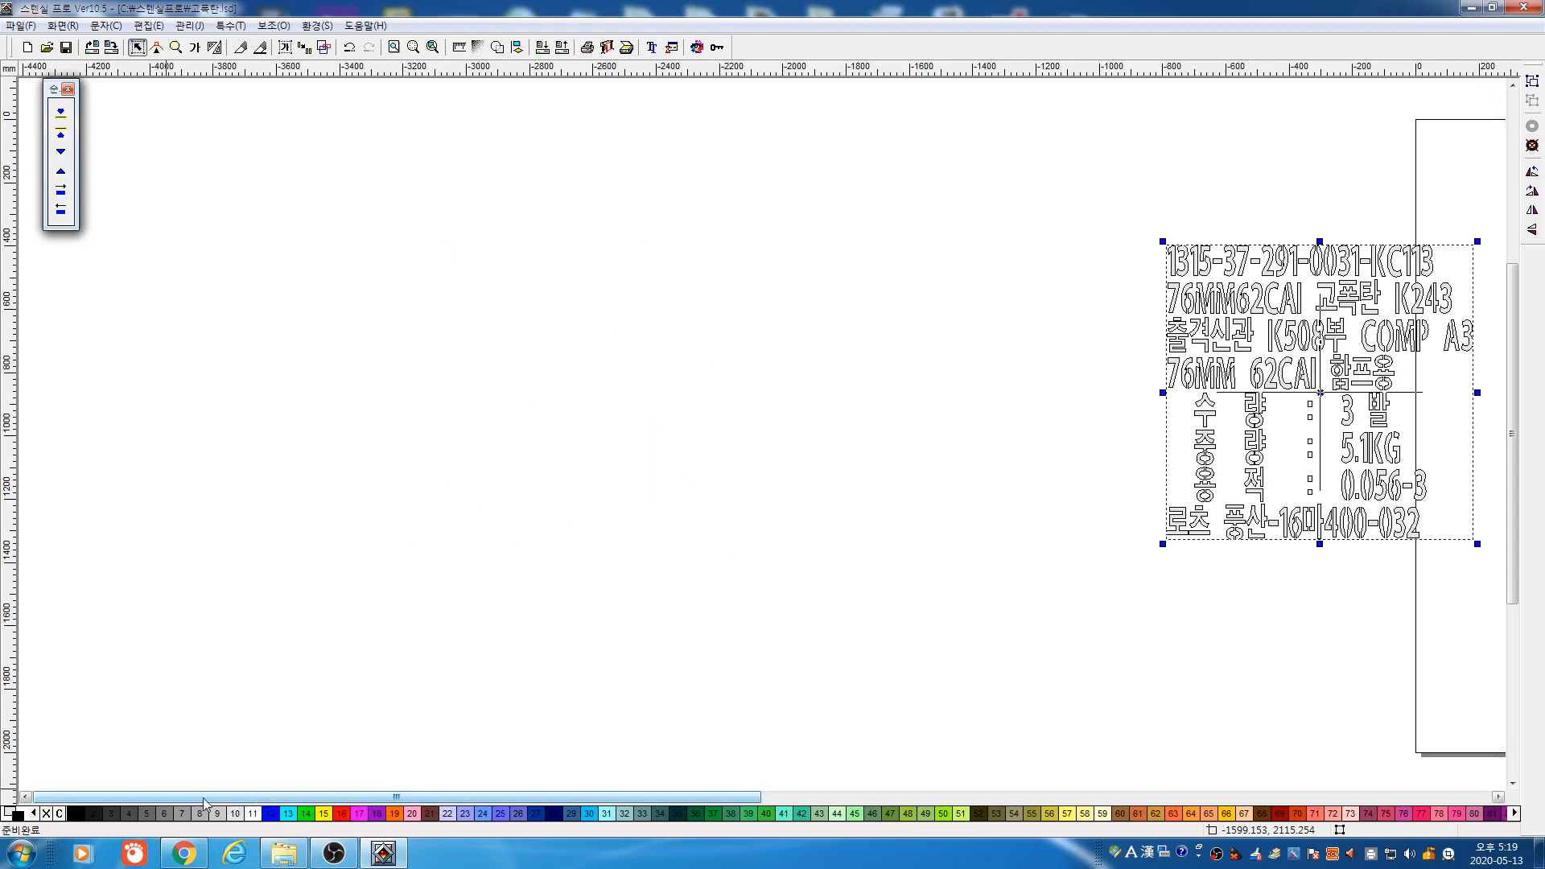
{"action": "left_click", "coordinate": [215, 814]}
{"action": "key", "text": "F4"}
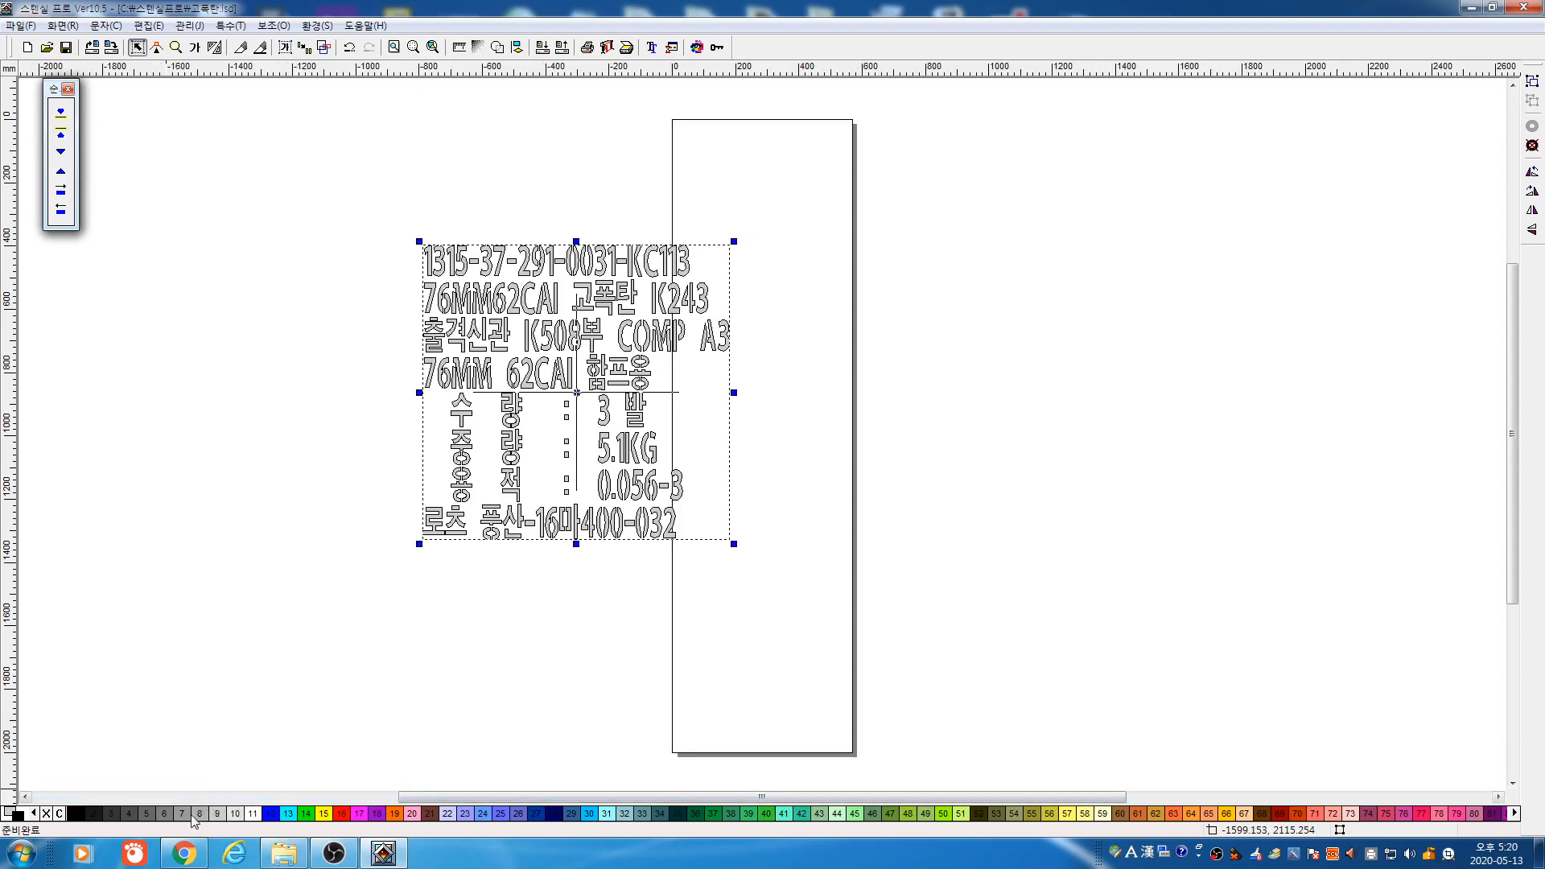
{"action": "left_click", "coordinate": [186, 814]}
{"action": "left_click", "coordinate": [200, 814]}
{"action": "left_click", "coordinate": [218, 815]}
Reselect the whole label text block and delete it
{"action": "left_click", "coordinate": [288, 695]}
{"action": "left_click_drag", "start_coordinate": [325, 145], "coordinate": [805, 596]}
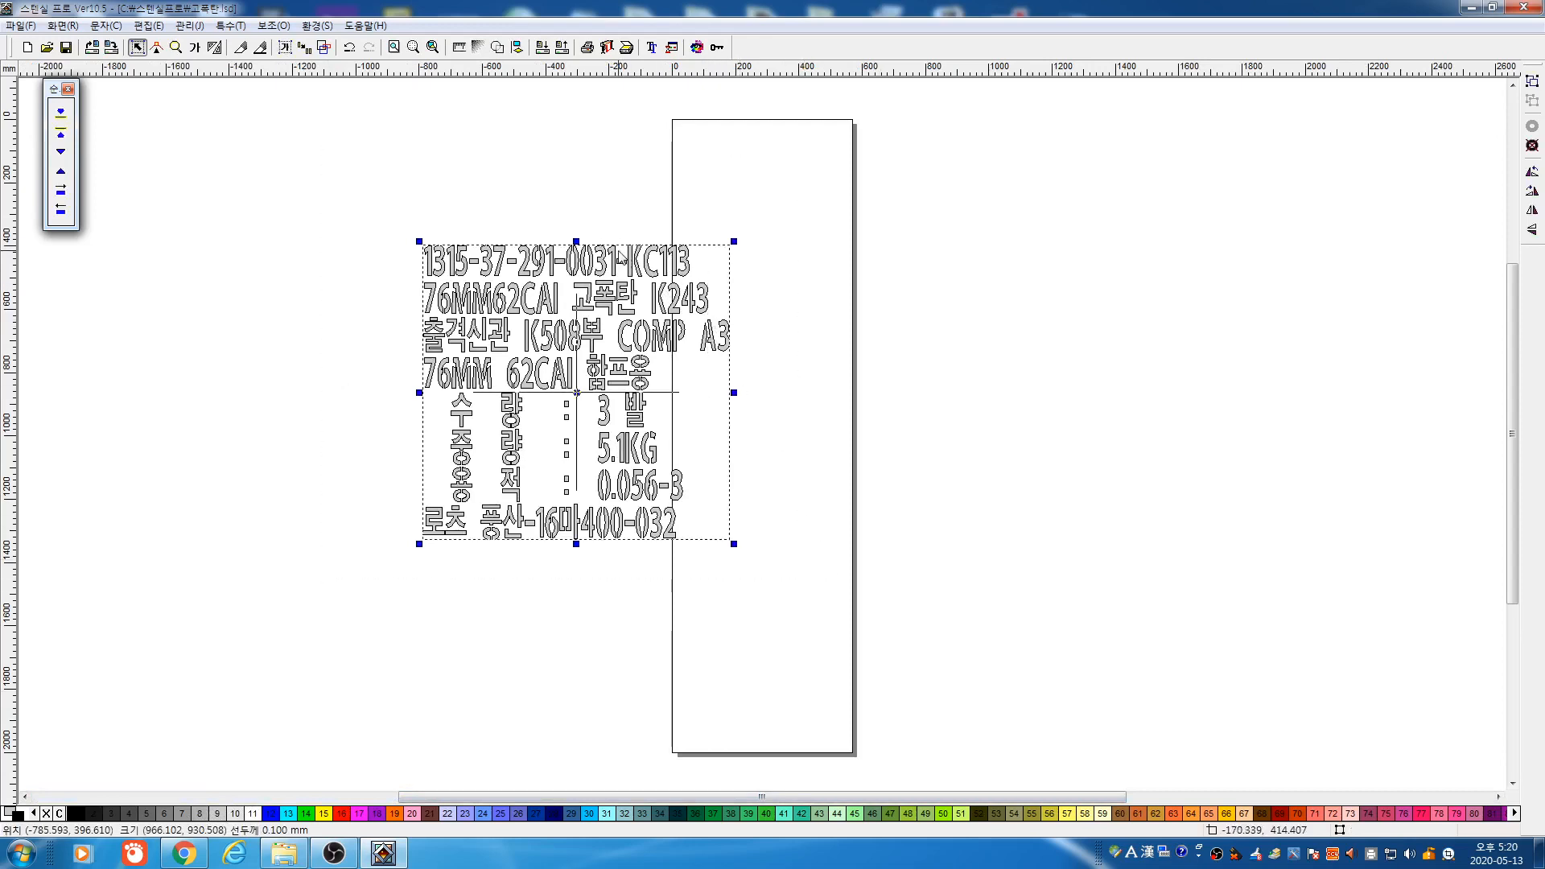
{"action": "key", "text": "Delete"}
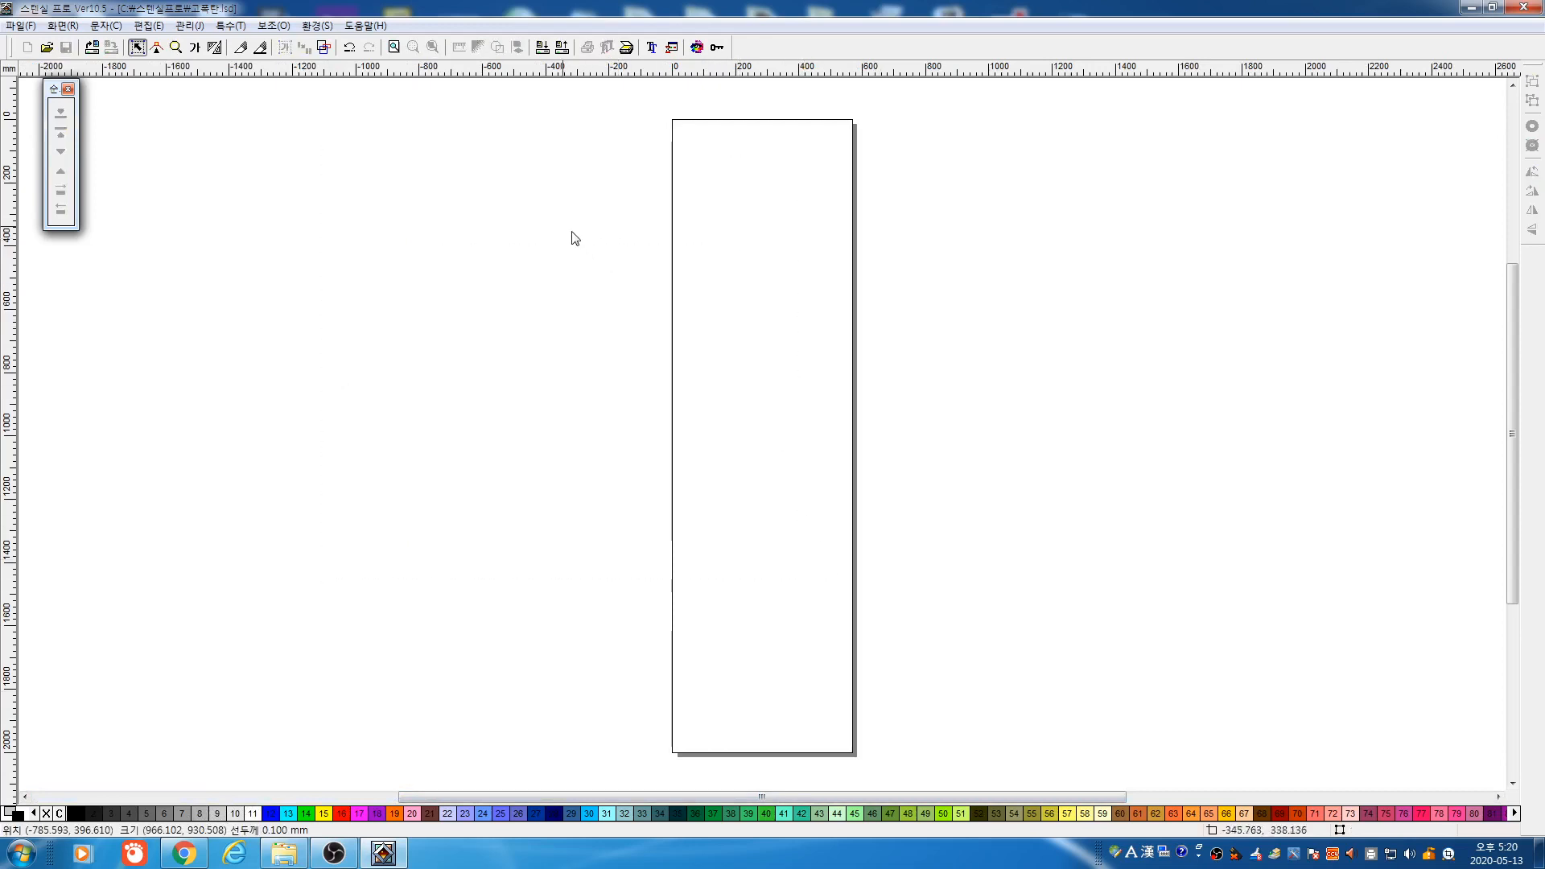
Set a custom 570 × 1000 mm page size with the background grid turned on
{"action": "left_click", "coordinate": [717, 48]}
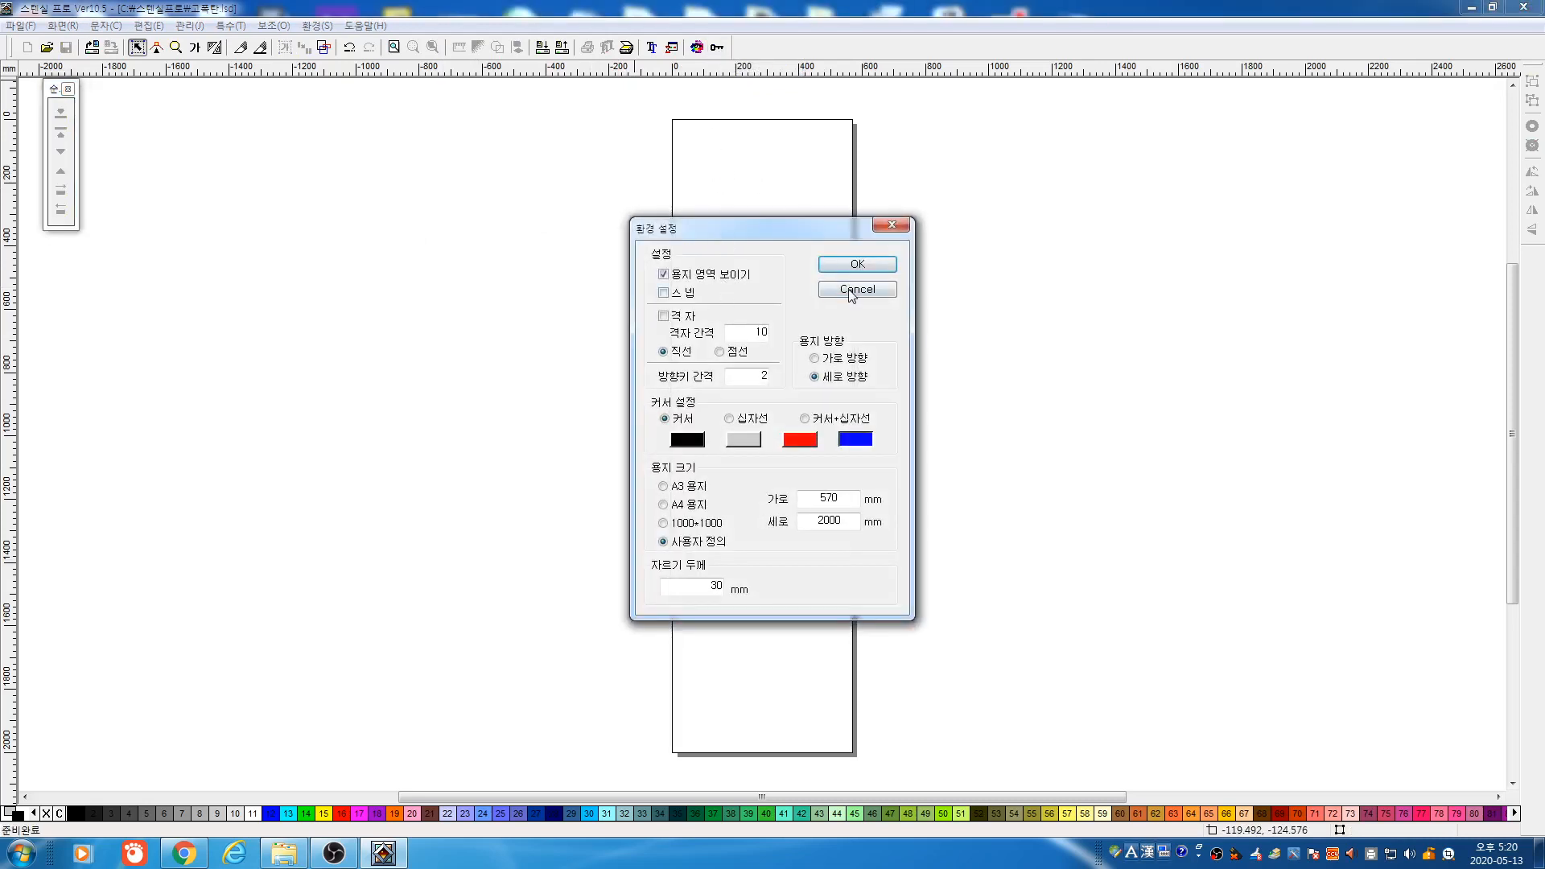
{"action": "left_click", "coordinate": [852, 291]}
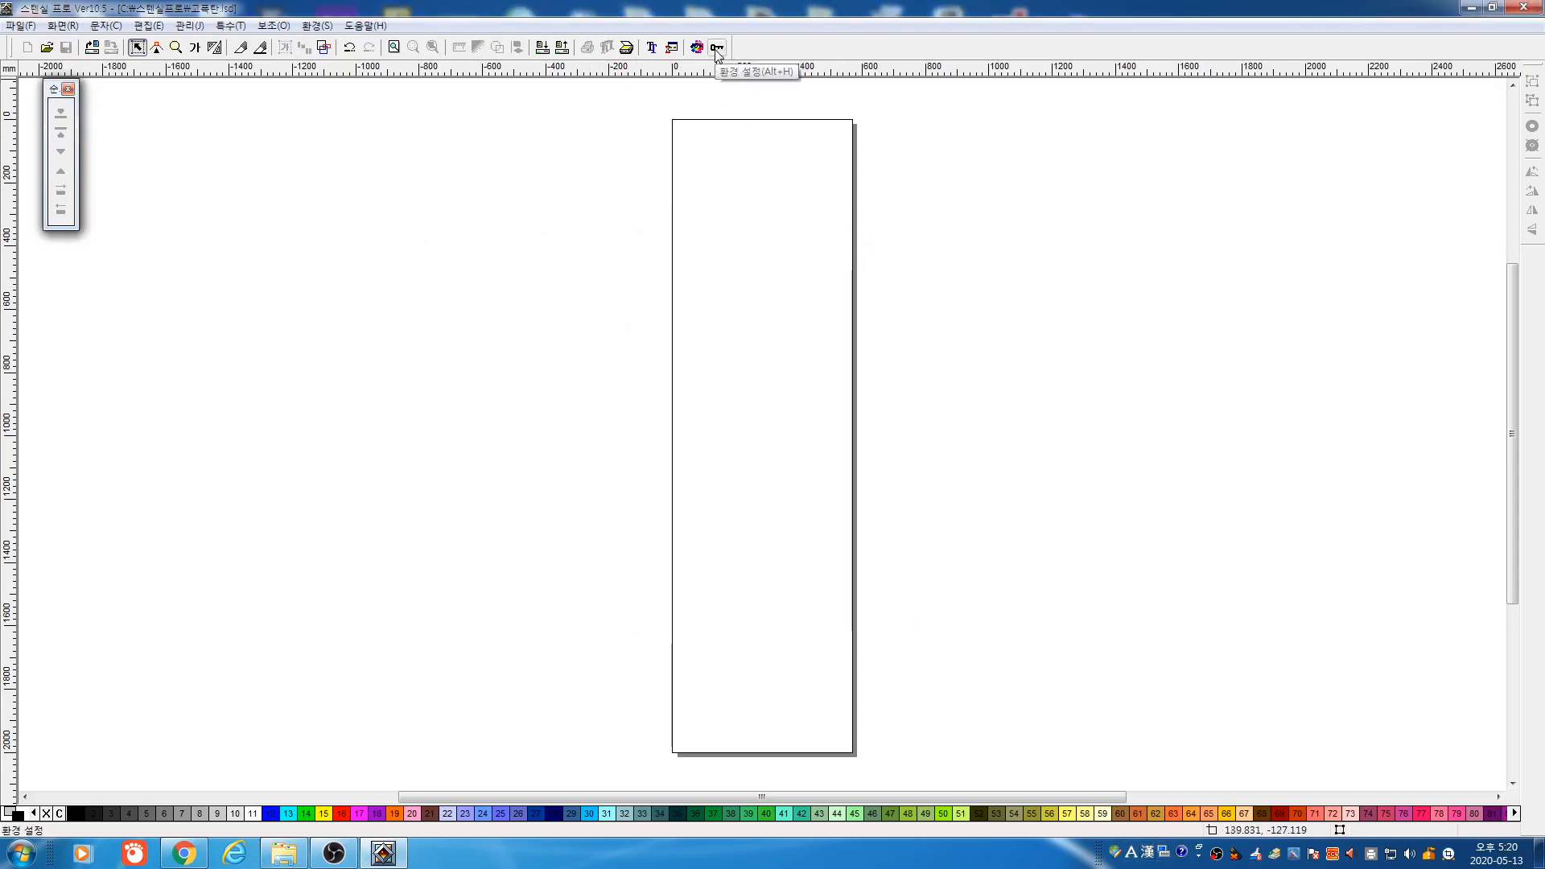
{"action": "left_click", "coordinate": [718, 48]}
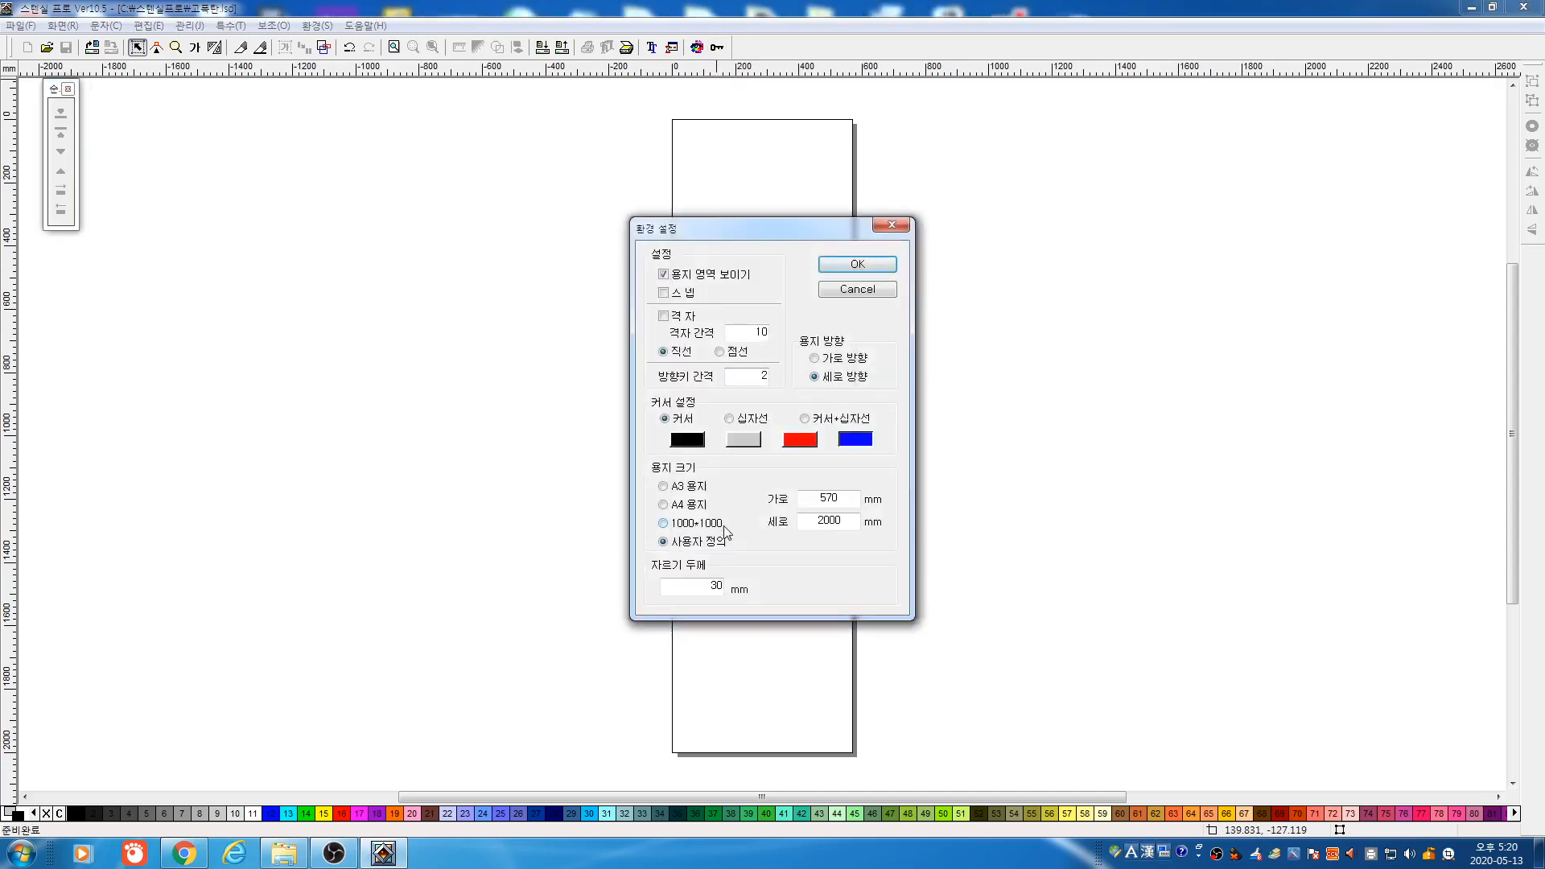
{"action": "left_click", "coordinate": [695, 521]}
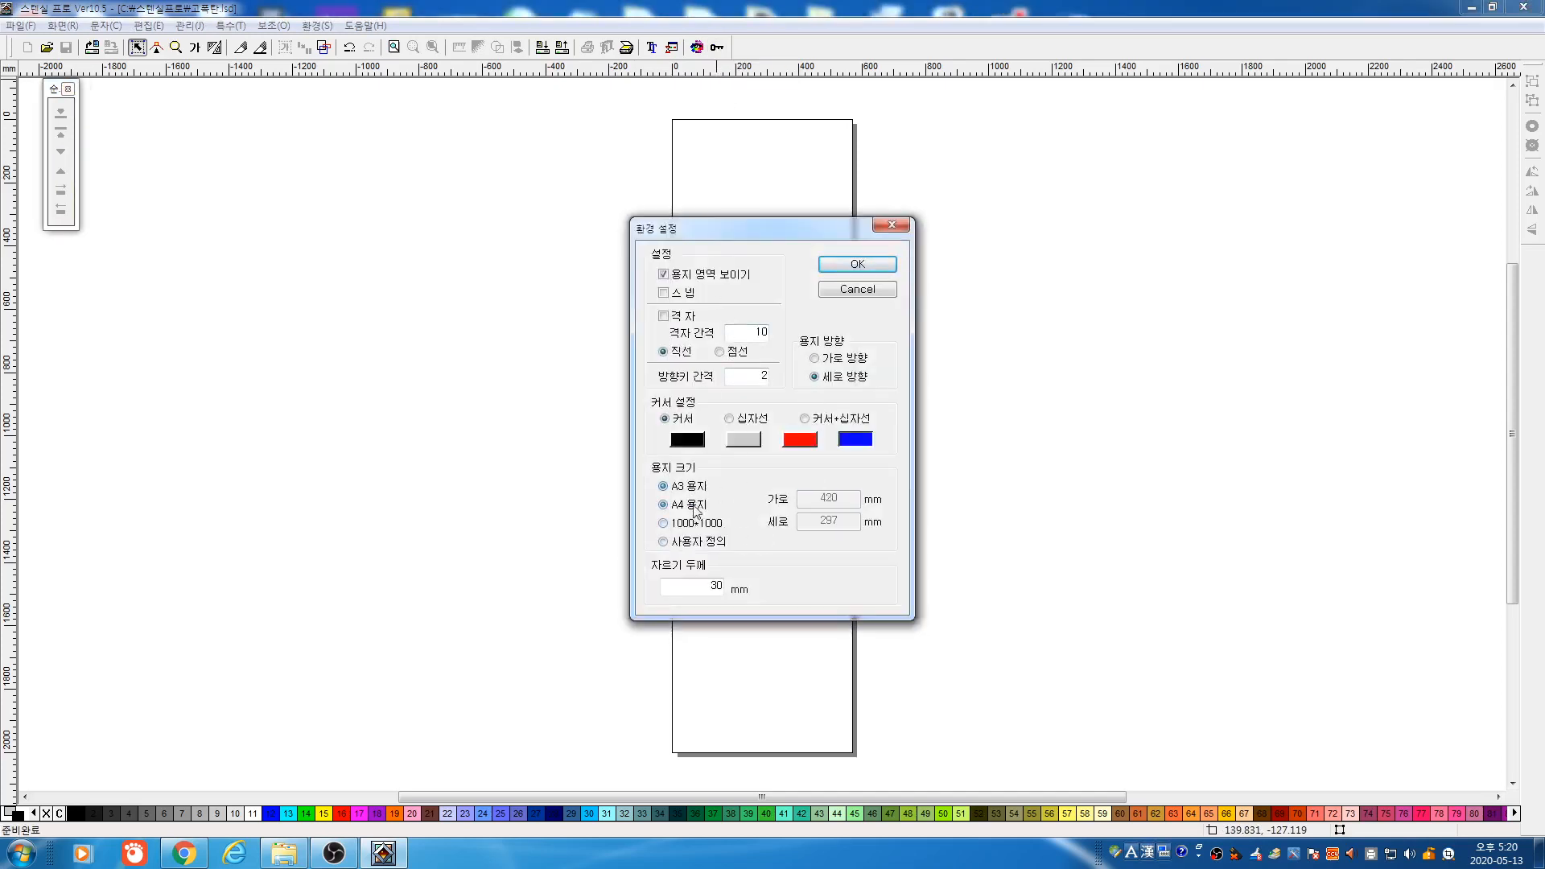
{"action": "left_click", "coordinate": [699, 545]}
{"action": "double_click", "coordinate": [829, 498]}
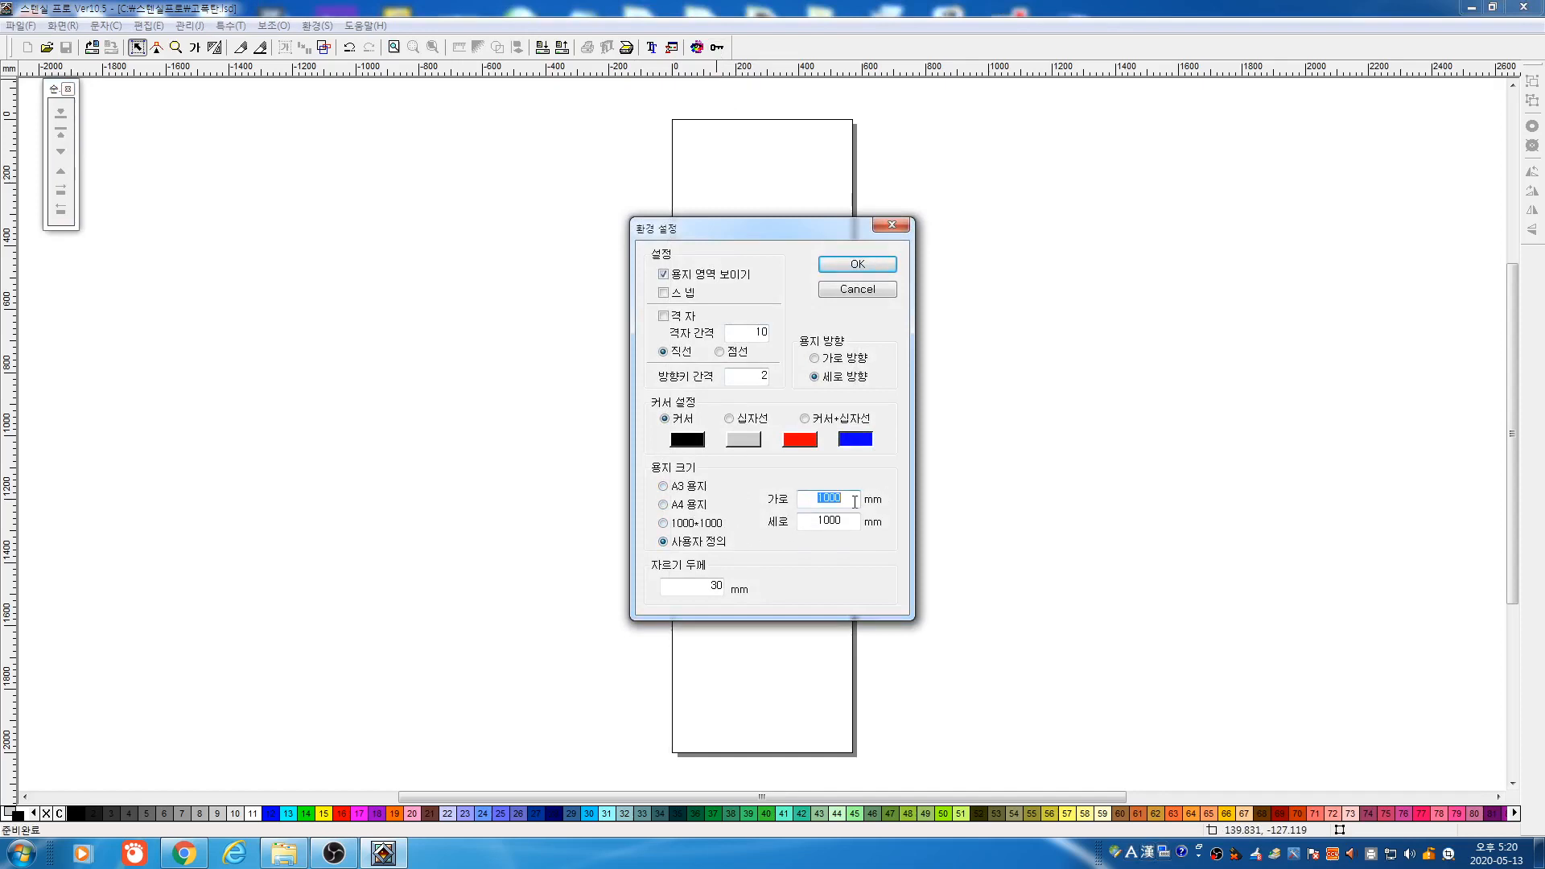
{"action": "type", "text": "6"}
{"action": "type", "text": "570"}
{"action": "double_click", "coordinate": [845, 524]}
{"action": "type", "text": "200"}
{"action": "type", "text": "1000"}
{"action": "left_click", "coordinate": [690, 319]}
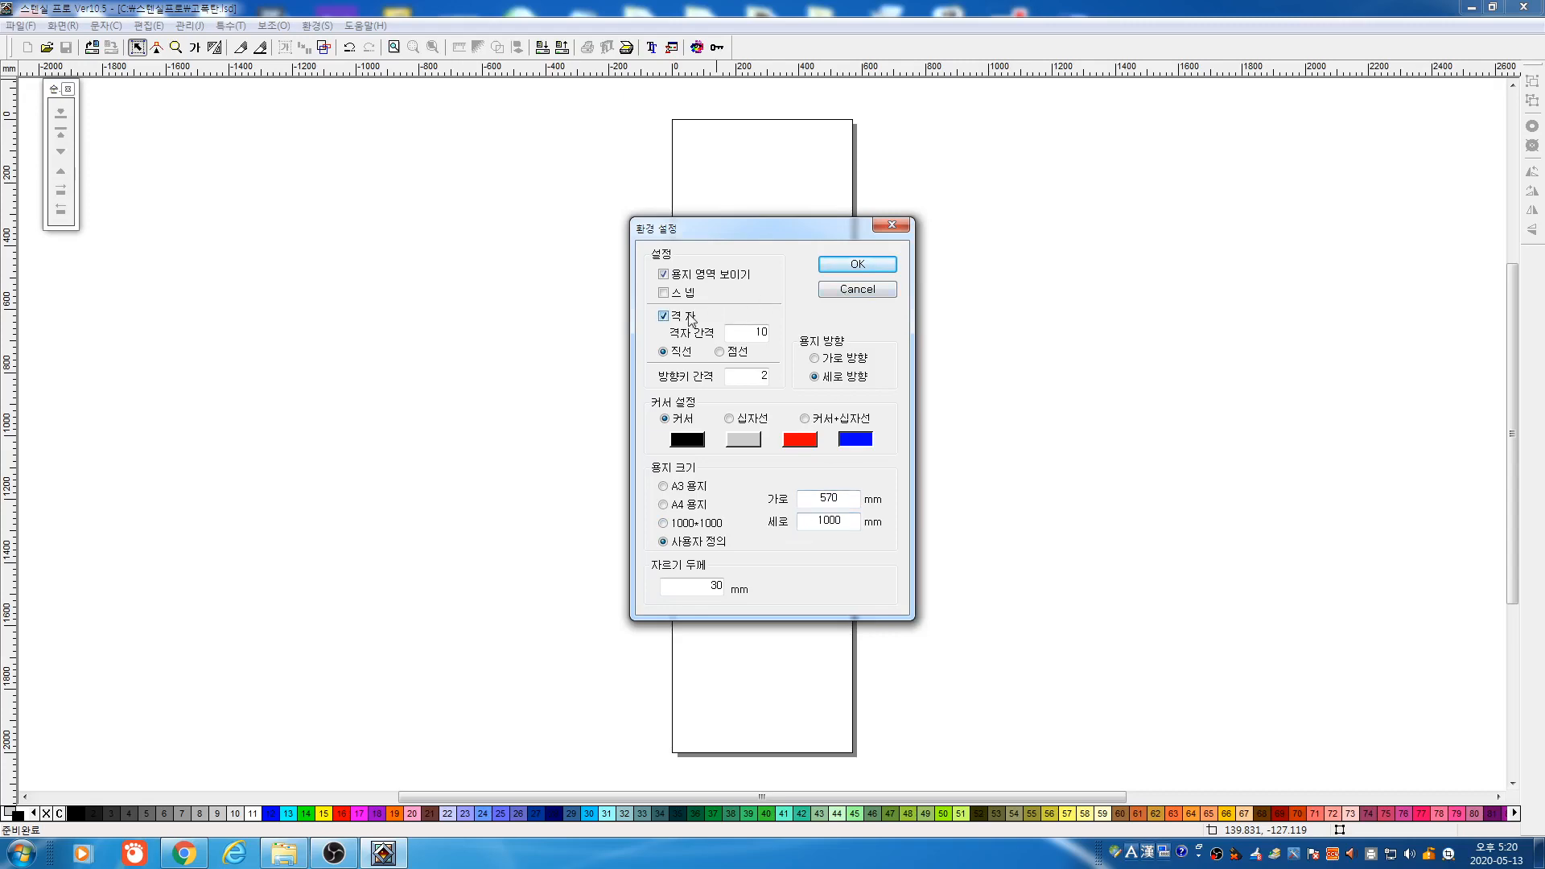
{"action": "left_click", "coordinate": [855, 265]}
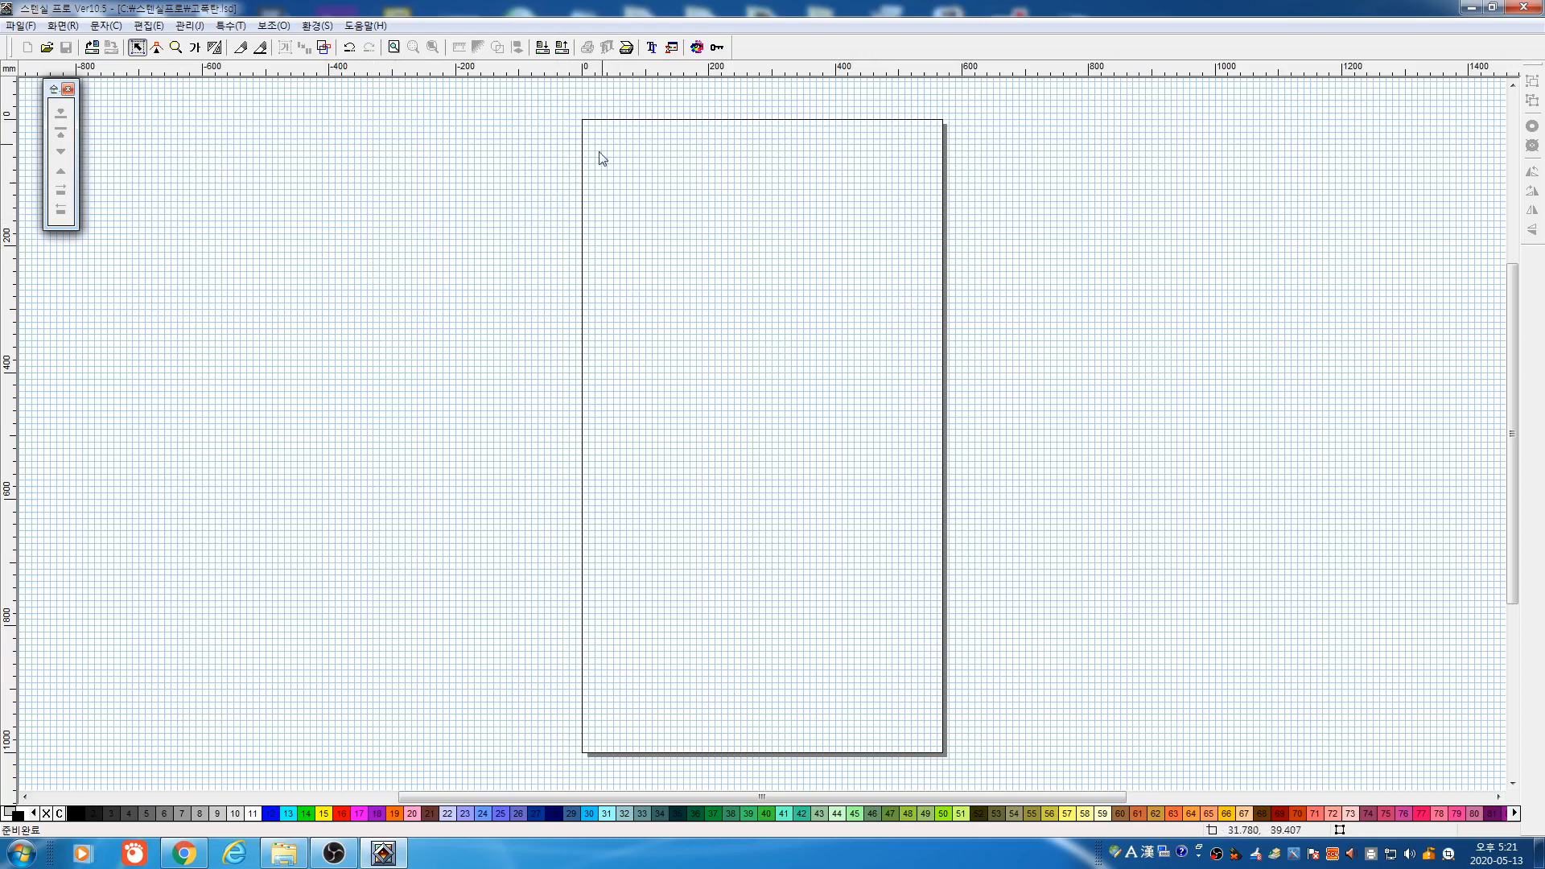
Hide the page outline with 용지 영역 보이기, then show it again
{"action": "left_click", "coordinate": [717, 47]}
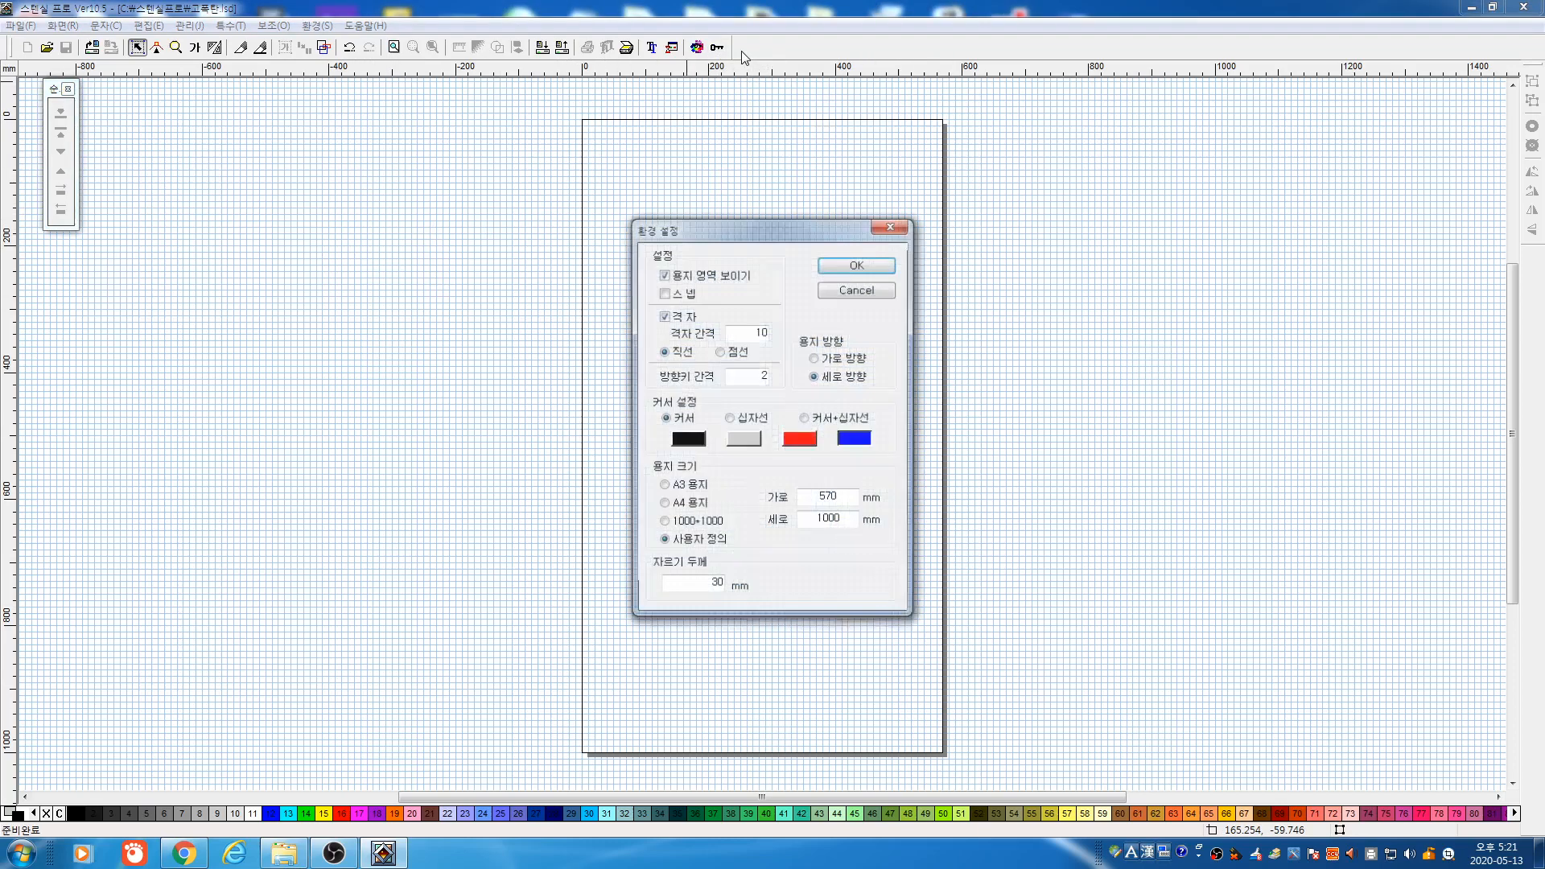
{"action": "left_click", "coordinate": [730, 278]}
{"action": "left_click", "coordinate": [843, 269]}
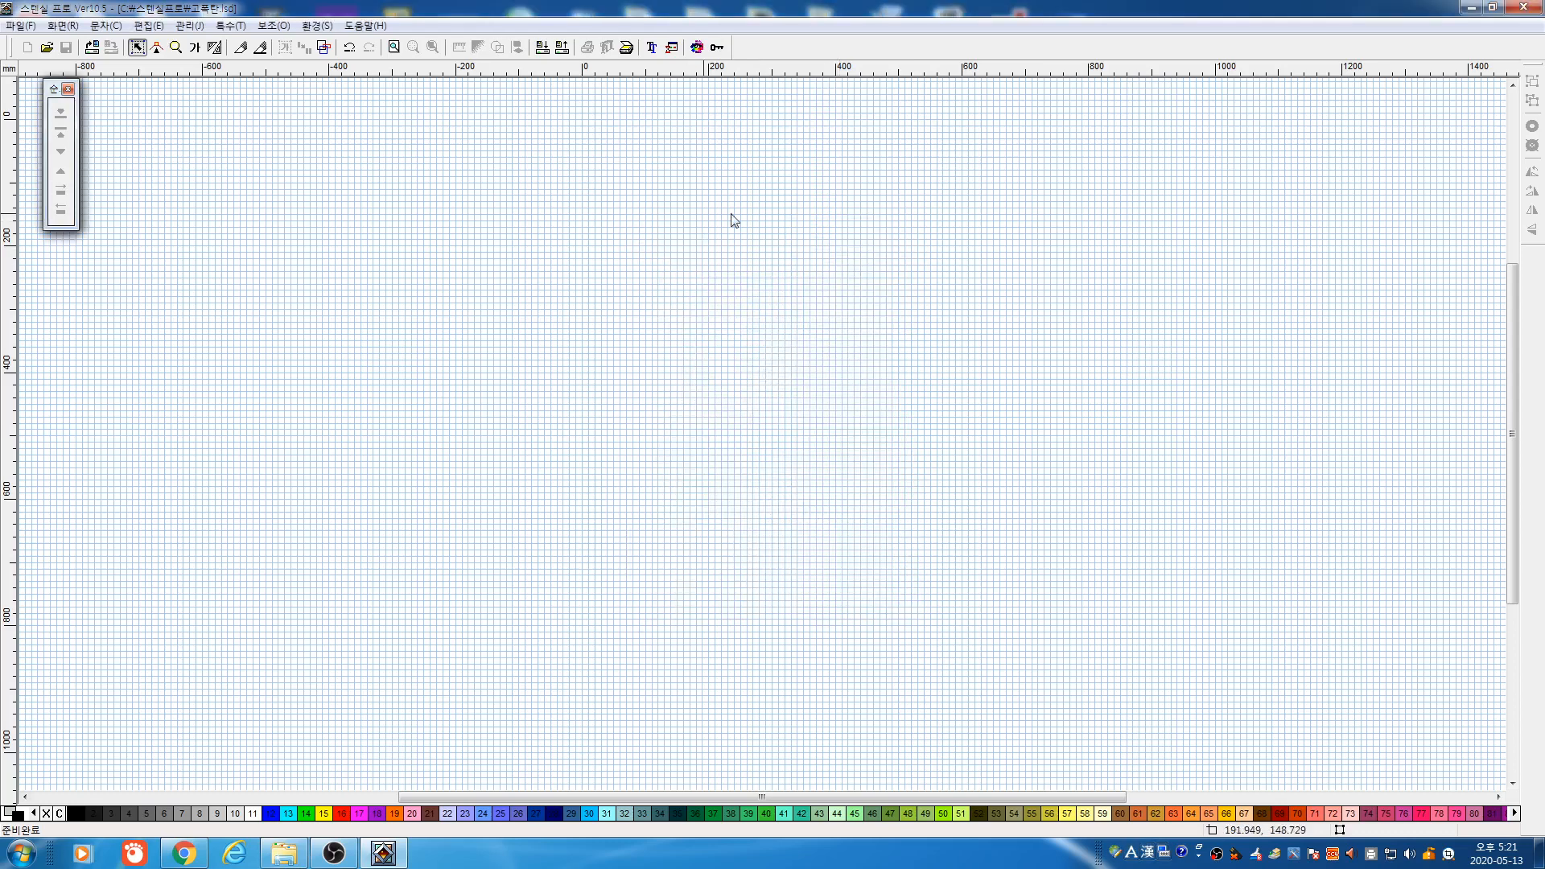
{"action": "left_click", "coordinate": [719, 48]}
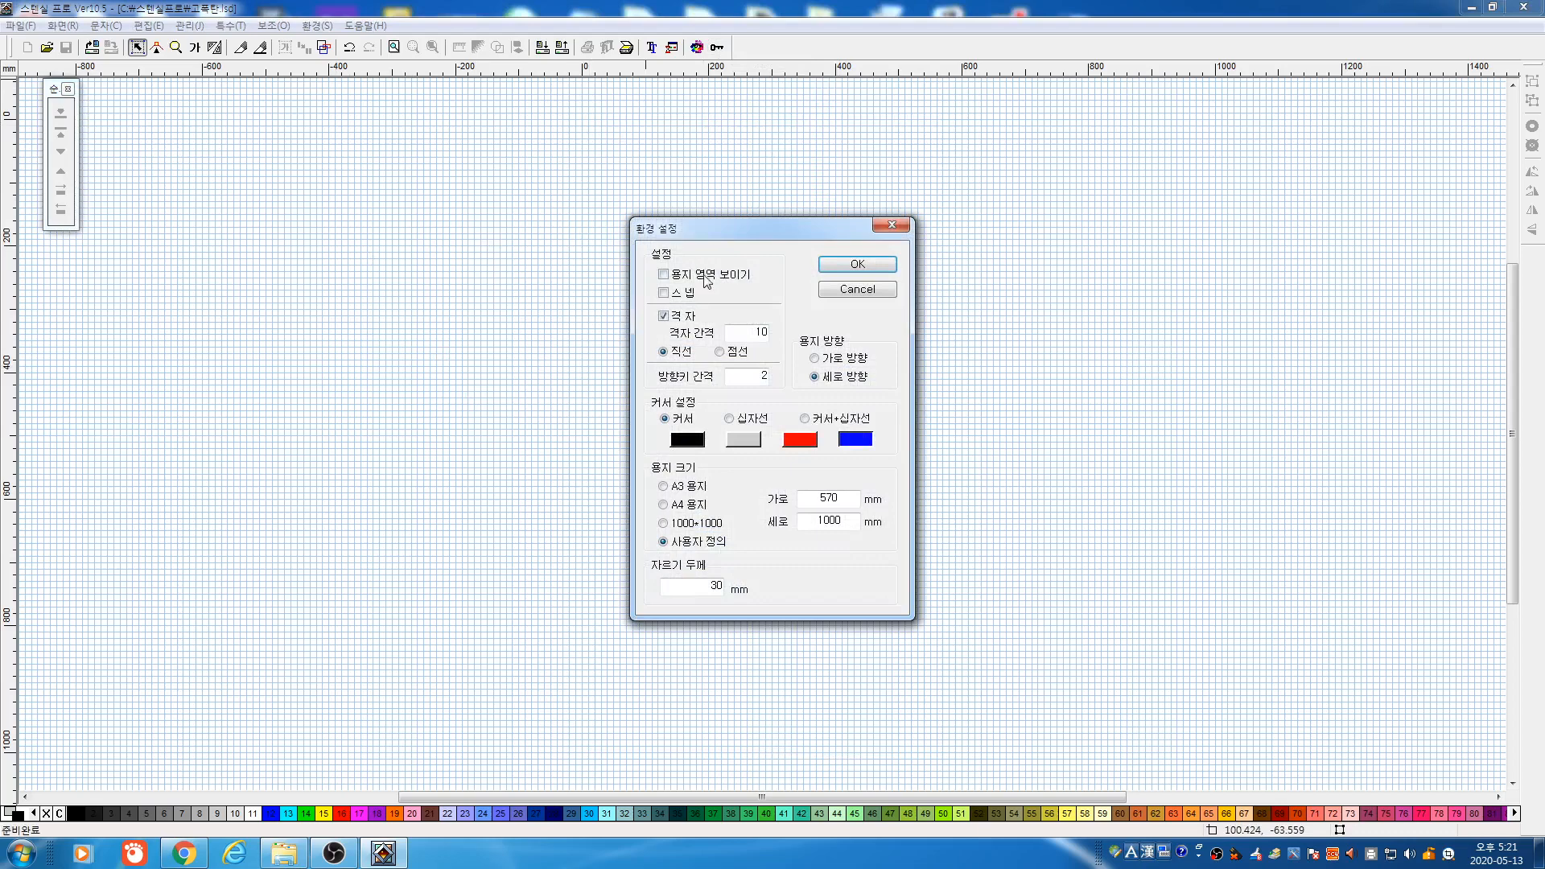
{"action": "left_click", "coordinate": [851, 267]}
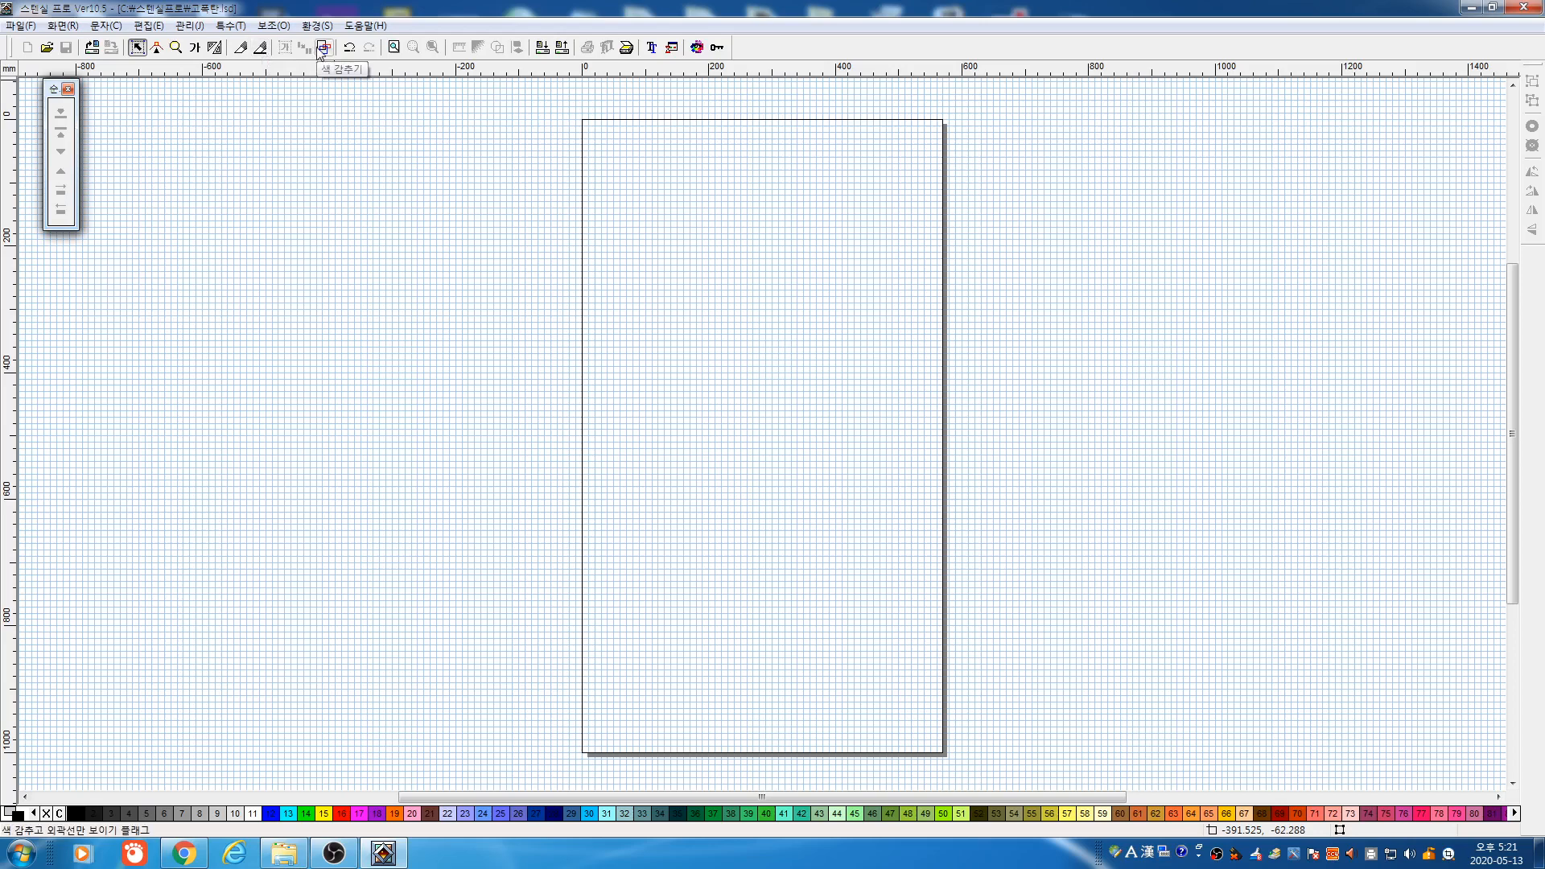
Choose 자동 문자 쓰기 and mark a 699 × 240 mm text area over the upper-left page
{"action": "left_click", "coordinate": [199, 50]}
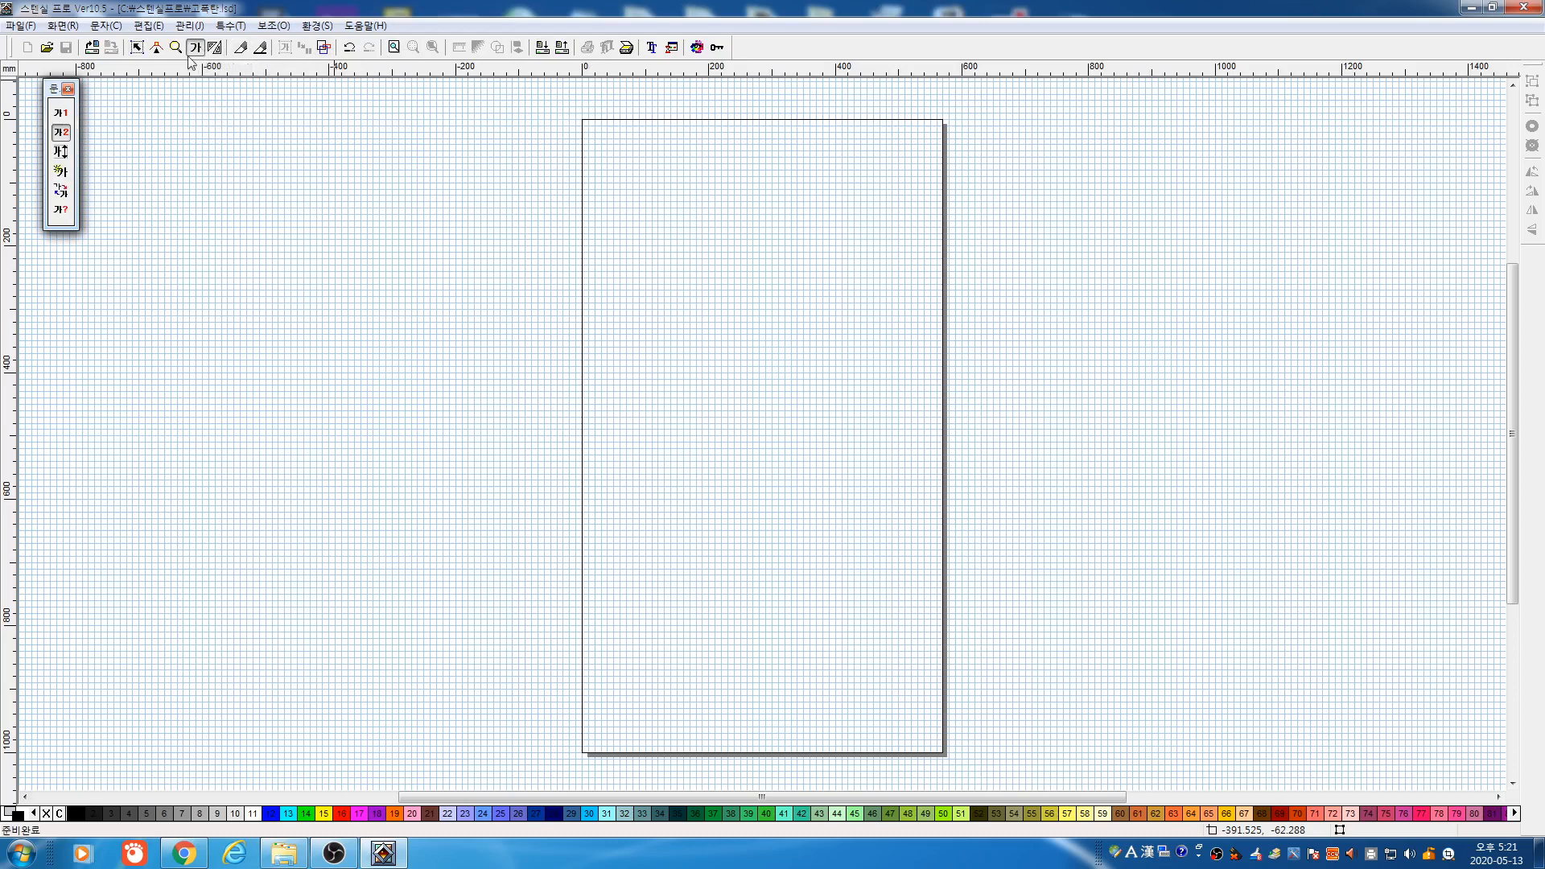
{"action": "left_click", "coordinate": [62, 133]}
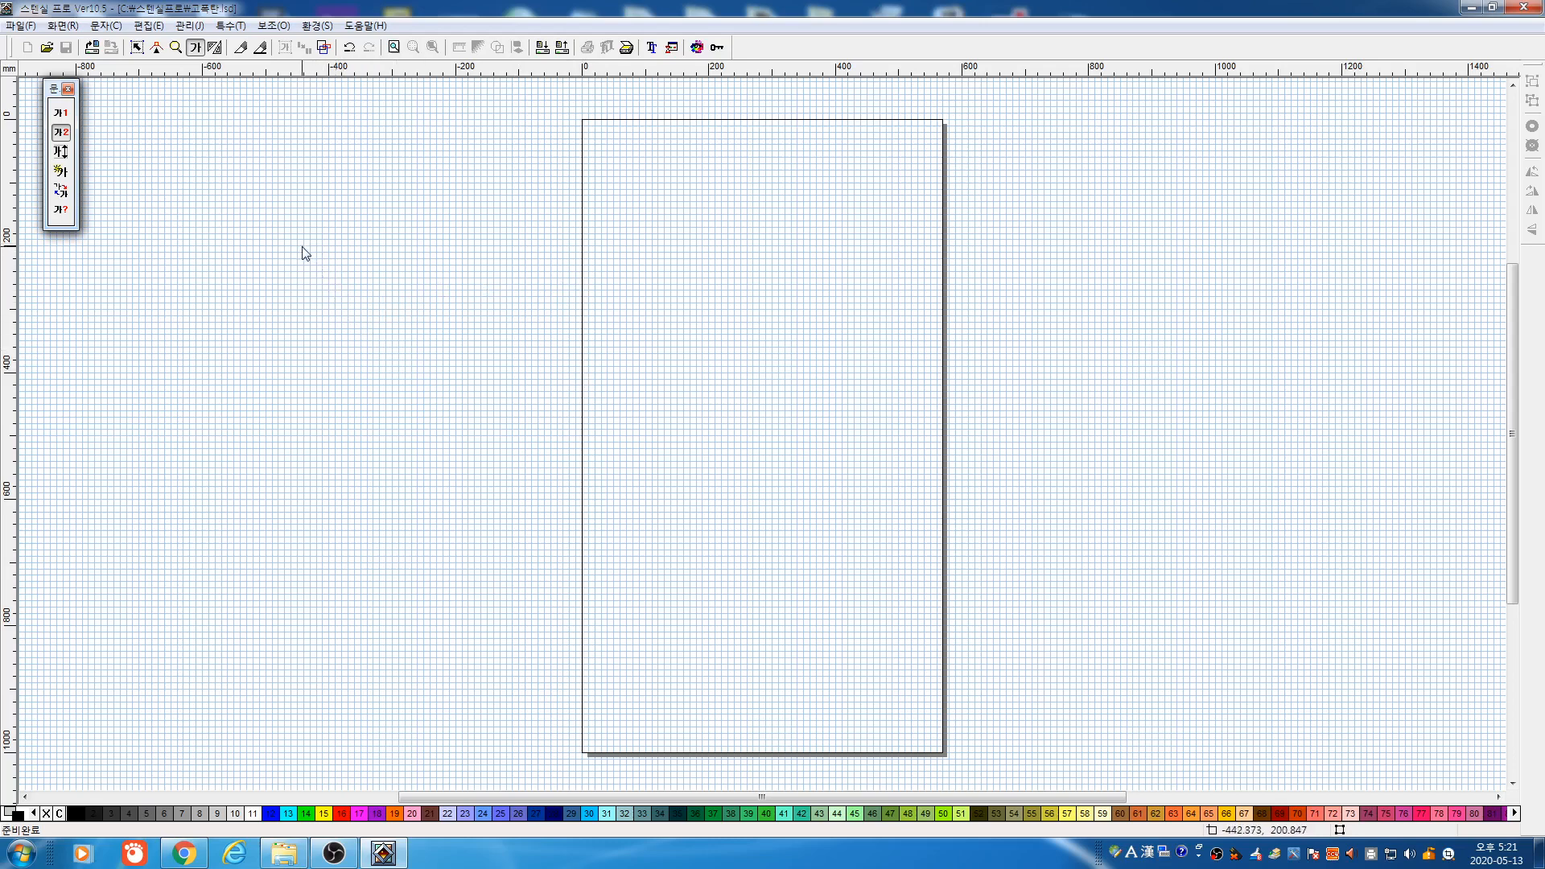
{"action": "left_click", "coordinate": [335, 261]}
{"action": "left_click", "coordinate": [557, 374]}
{"action": "left_click", "coordinate": [766, 383]}
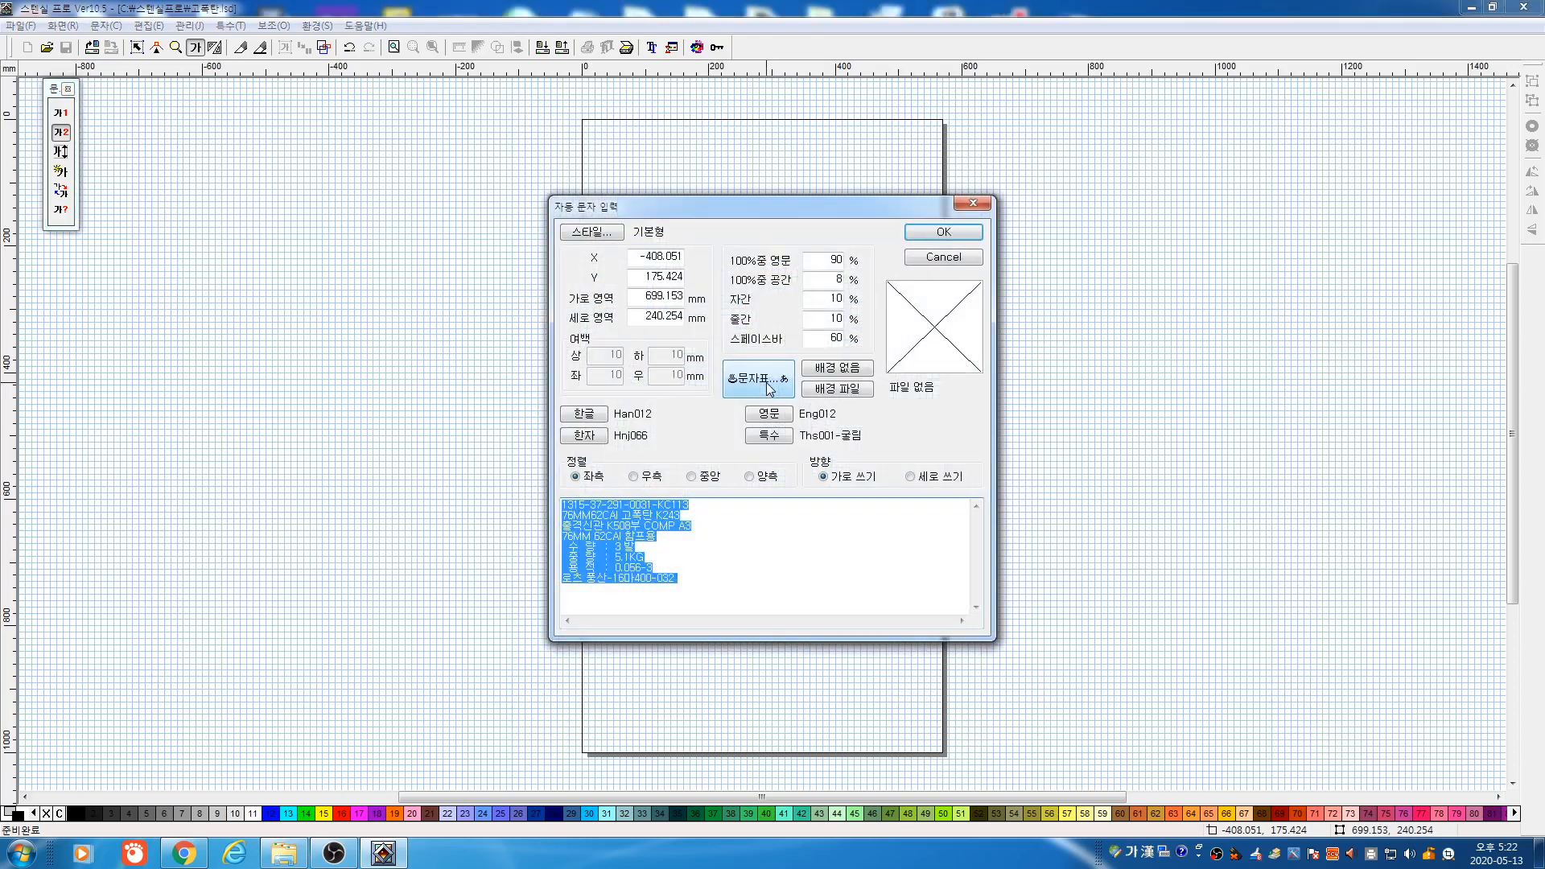
Preview the Korean stencil fonts and pick Han012
{"action": "left_click", "coordinate": [701, 553]}
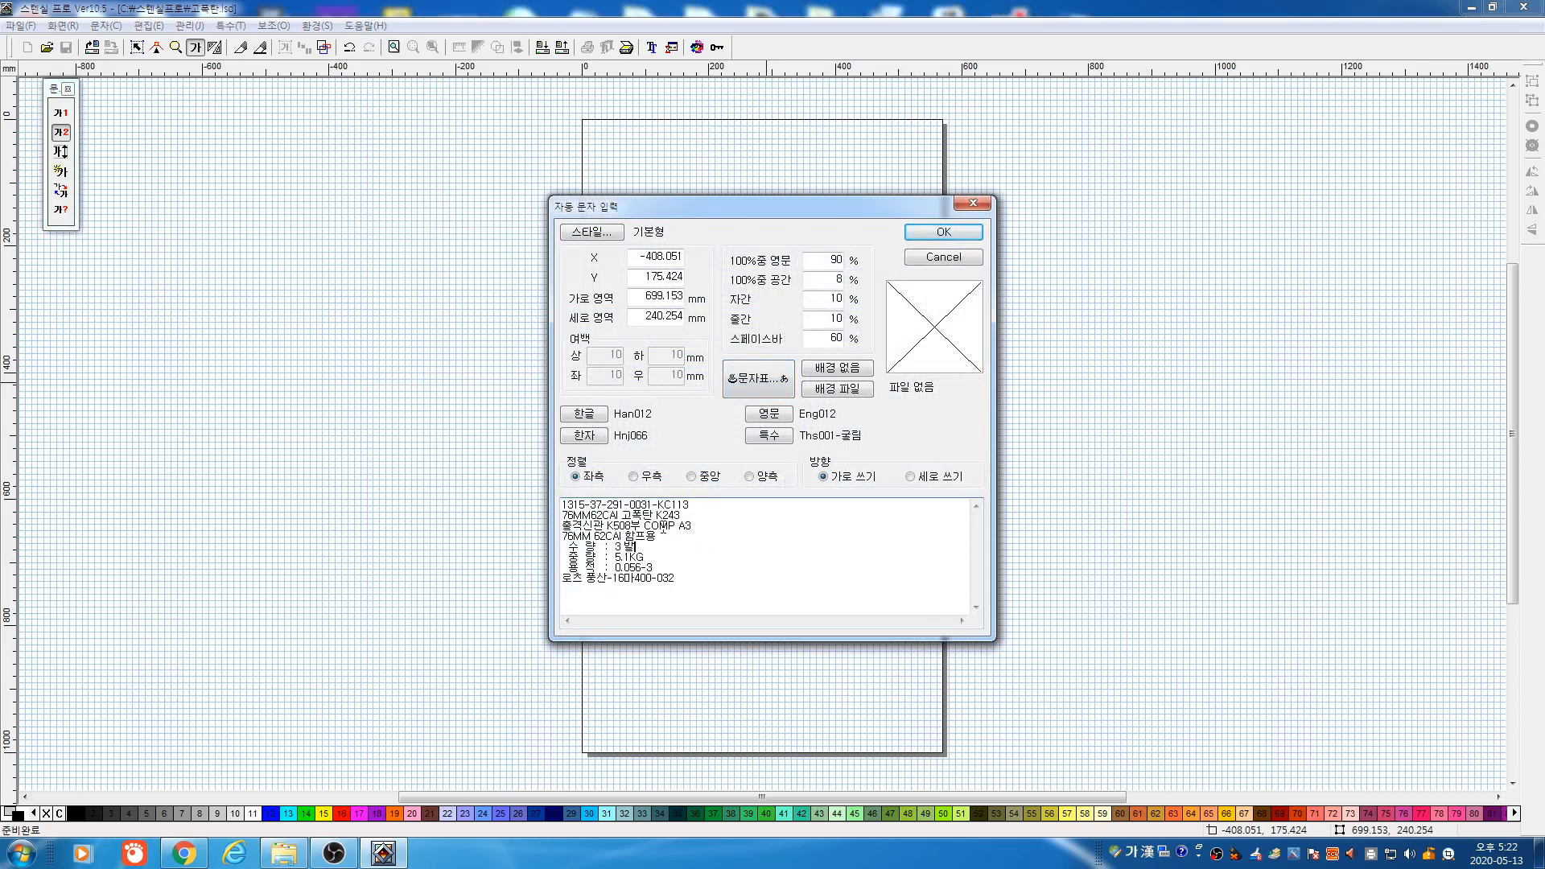
{"action": "left_click", "coordinate": [586, 414]}
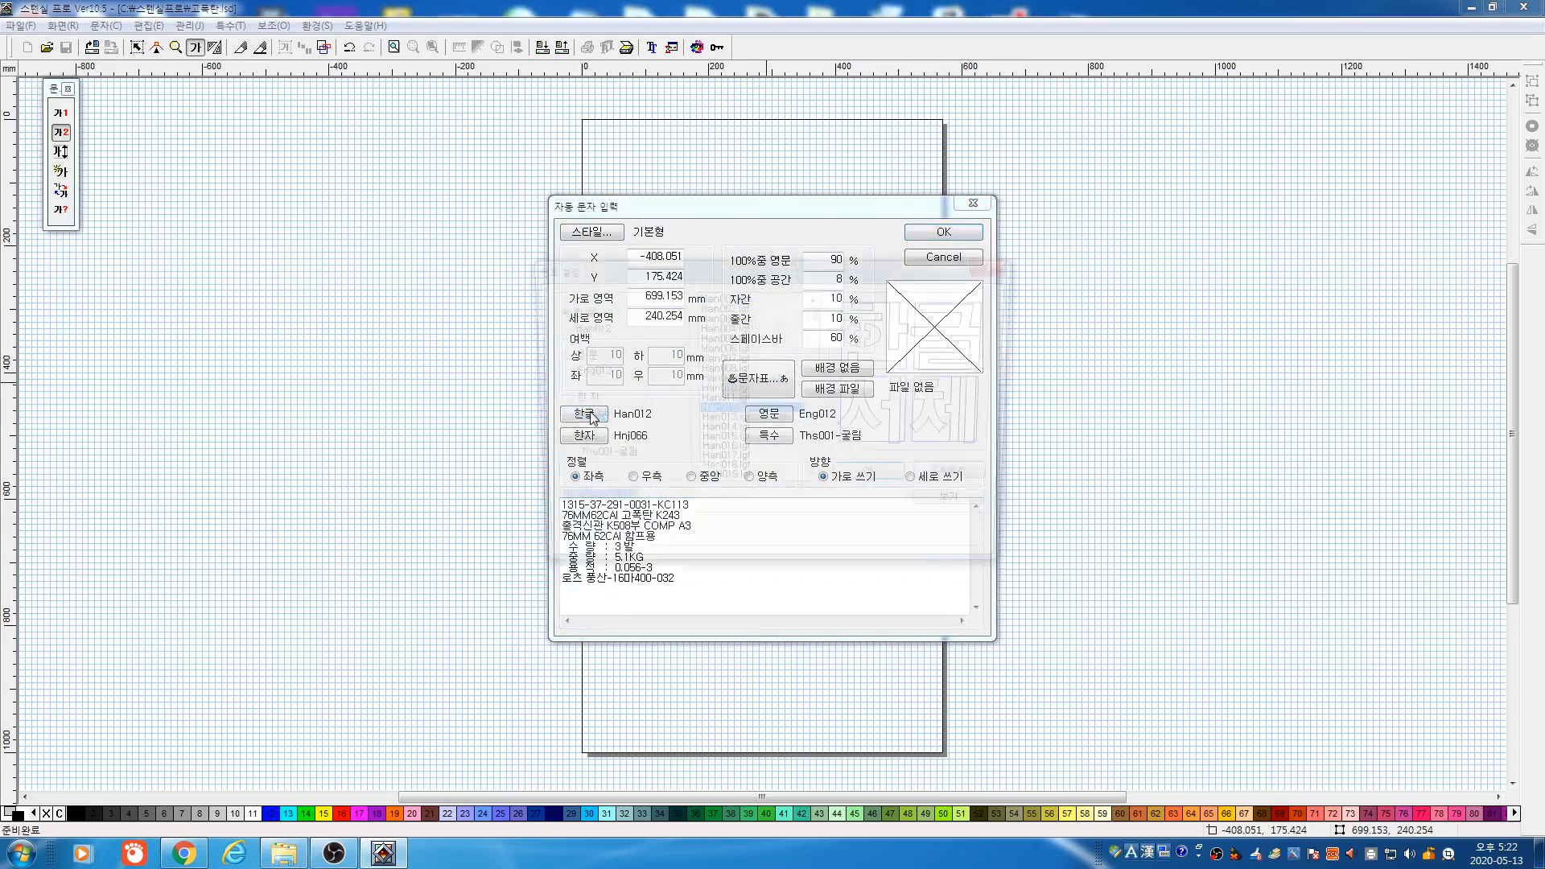
{"action": "left_click", "coordinate": [729, 306]}
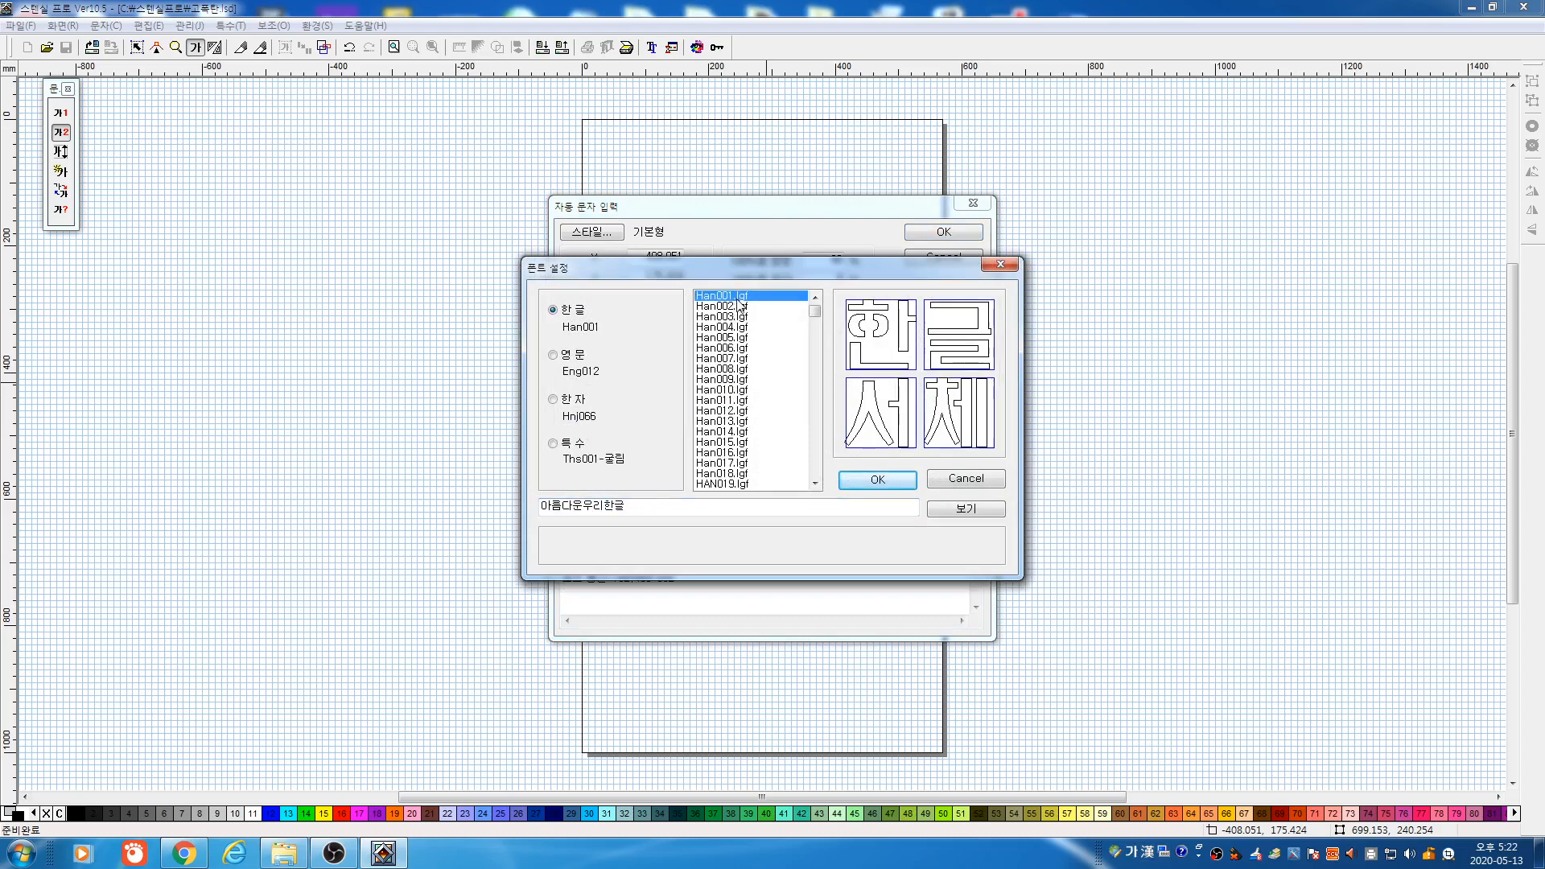
{"action": "left_click", "coordinate": [740, 316]}
{"action": "left_click", "coordinate": [739, 328]}
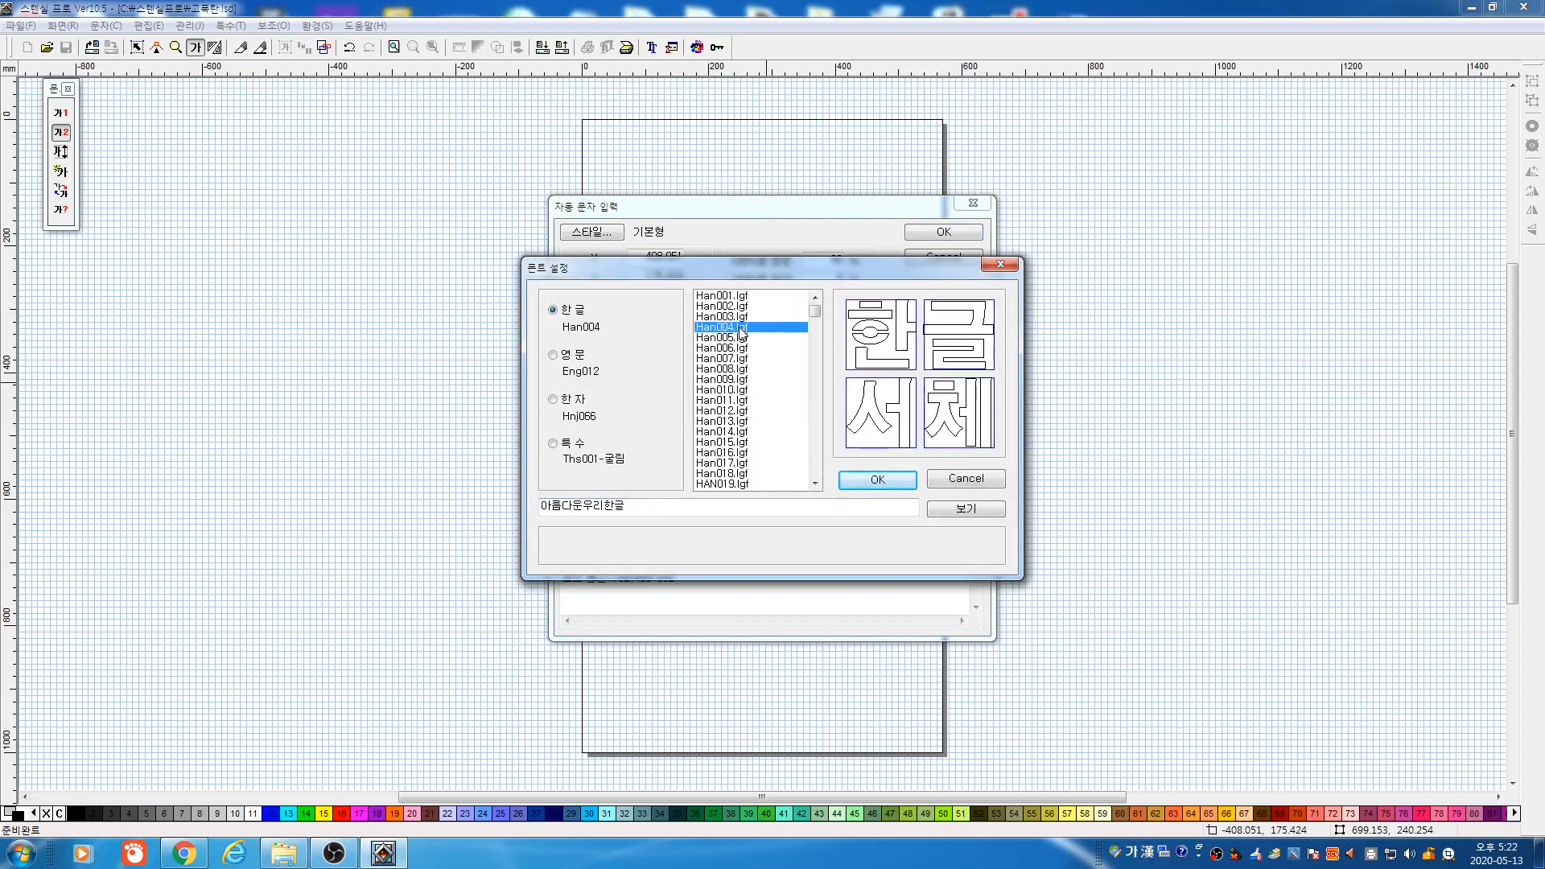
{"action": "left_click", "coordinate": [738, 337]}
{"action": "left_click", "coordinate": [736, 349]}
{"action": "left_click", "coordinate": [734, 369]}
{"action": "left_click", "coordinate": [734, 400]}
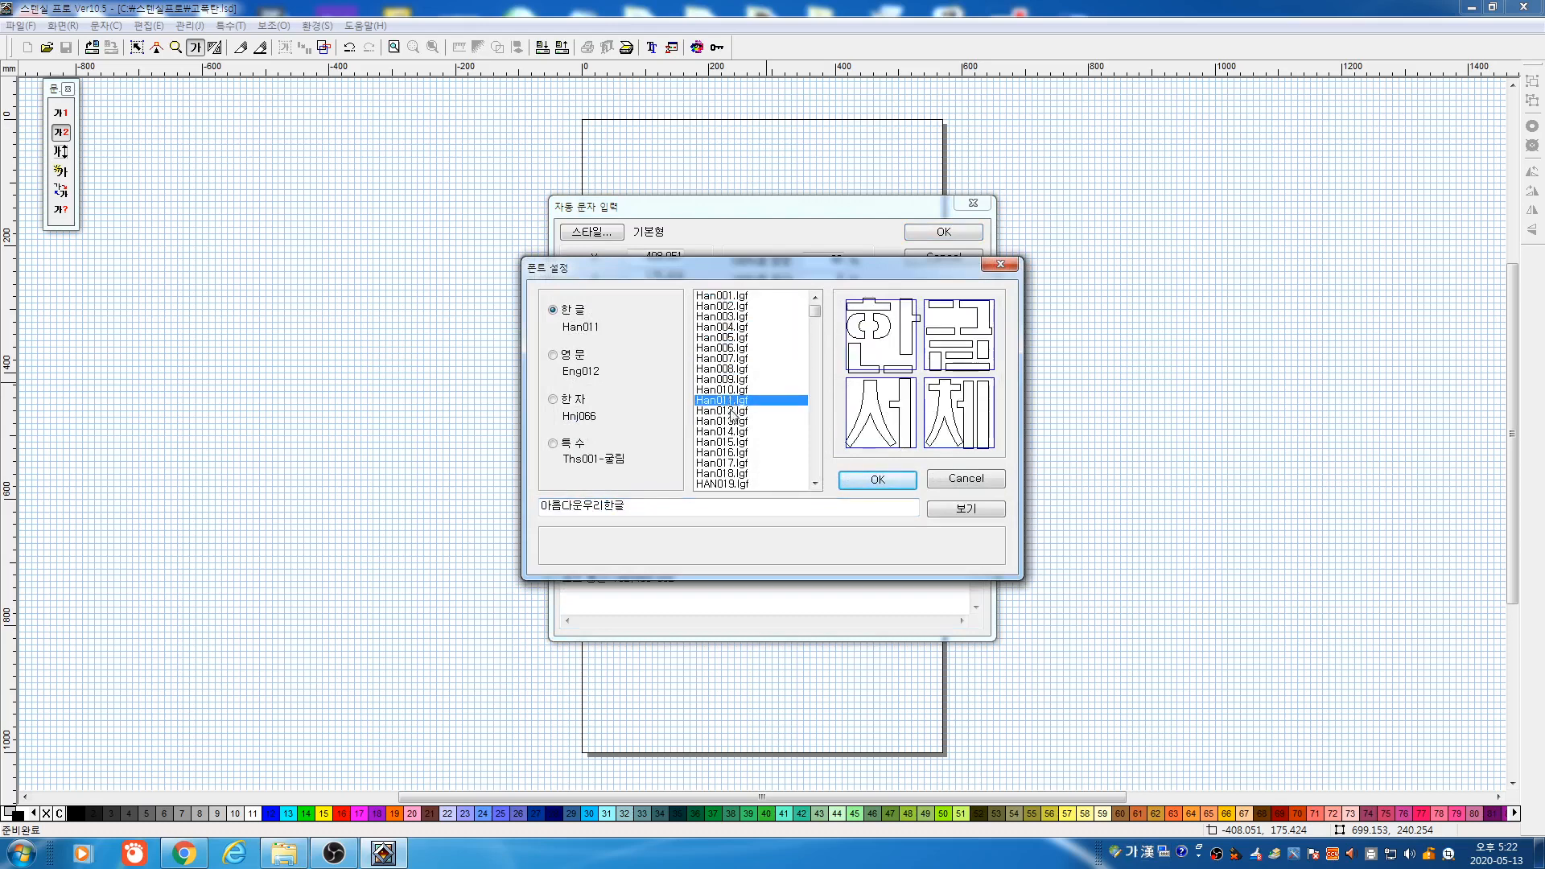
{"action": "left_click", "coordinate": [736, 411]}
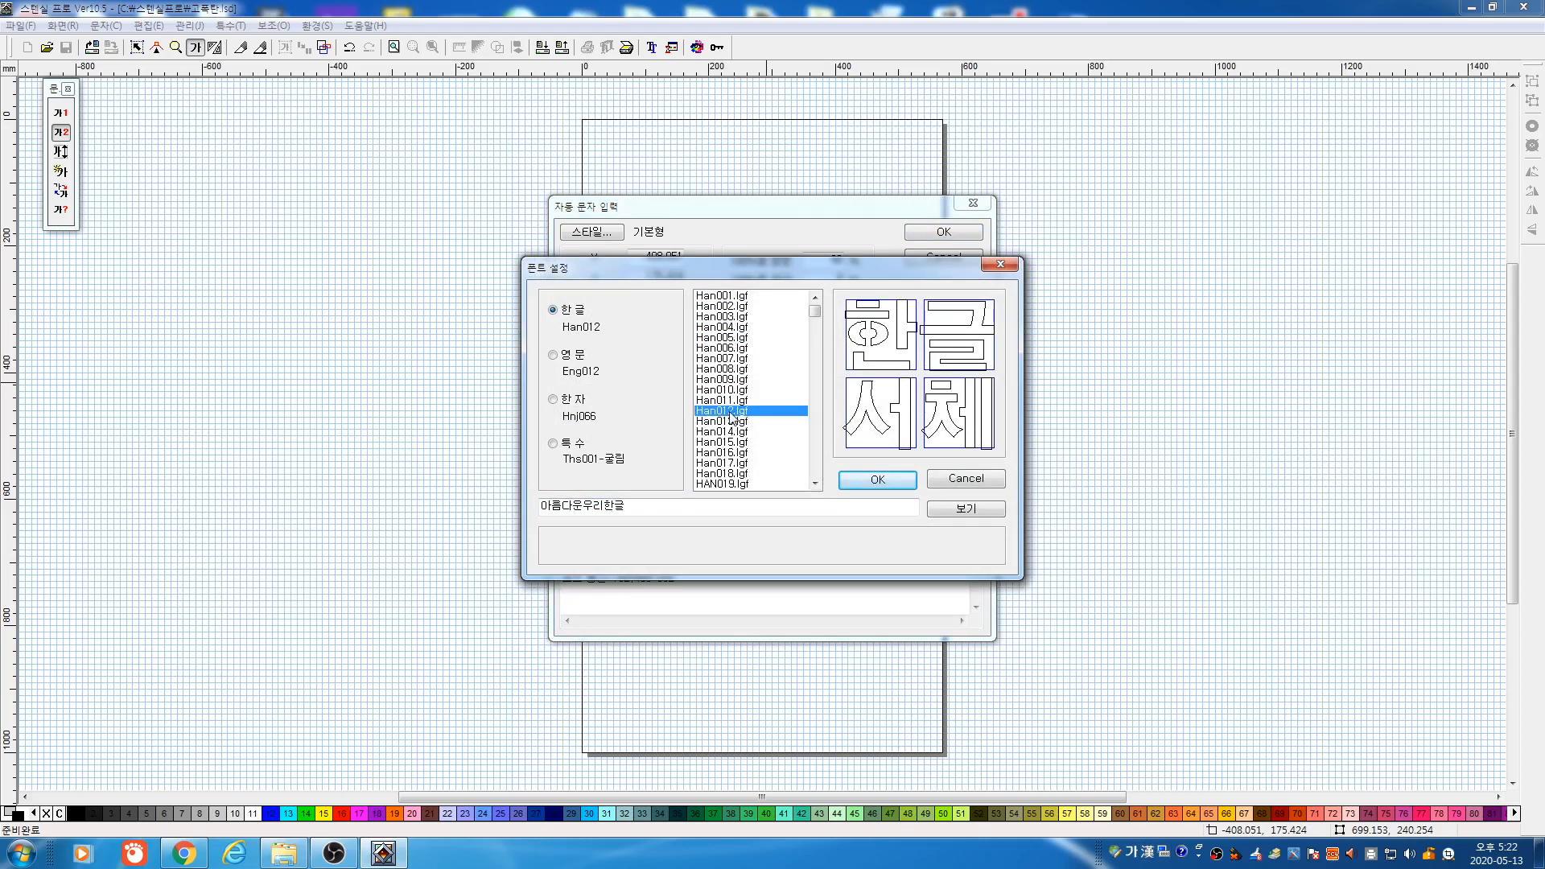
Preview the English fonts, pick Eng012, and confirm the font choices
{"action": "left_click", "coordinate": [577, 356]}
{"action": "left_click", "coordinate": [730, 306]}
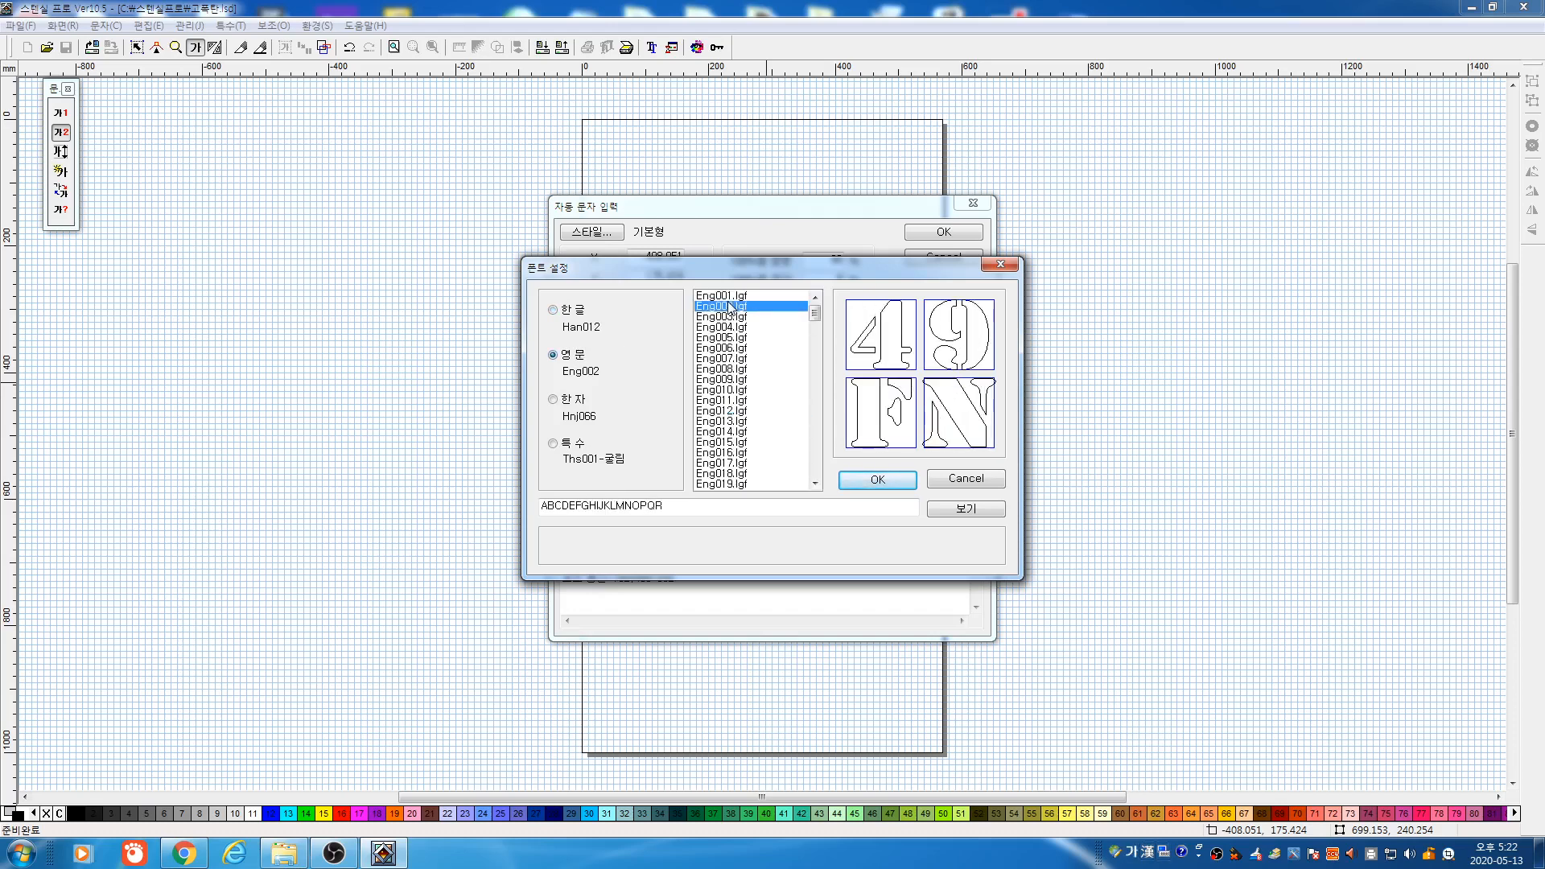
{"action": "left_click", "coordinate": [733, 317]}
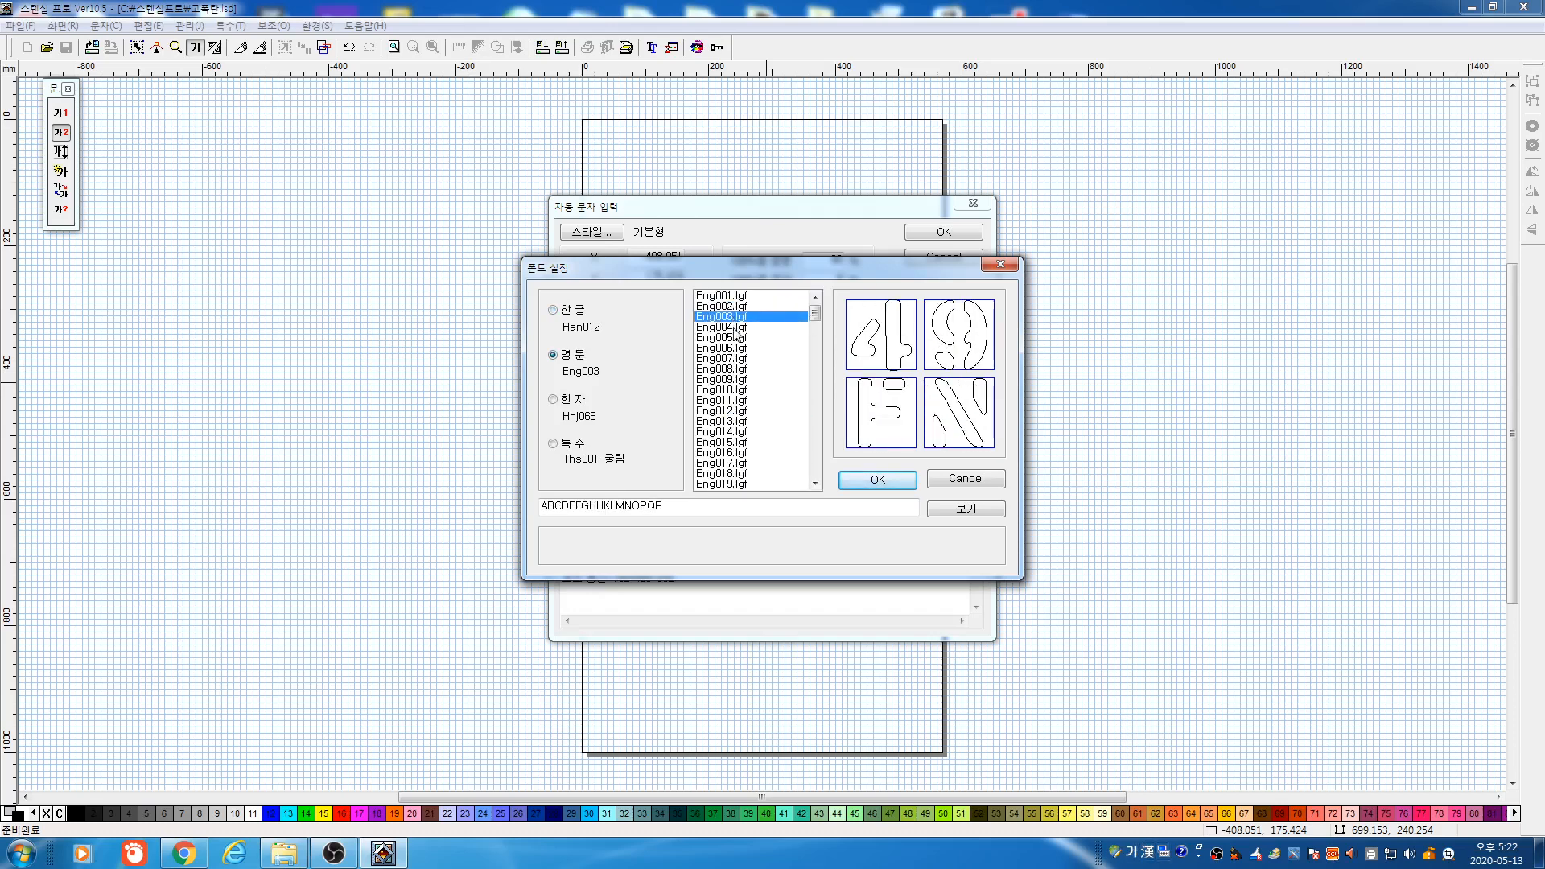
{"action": "left_click", "coordinate": [736, 327]}
{"action": "left_click", "coordinate": [737, 349]}
{"action": "left_click", "coordinate": [738, 371]}
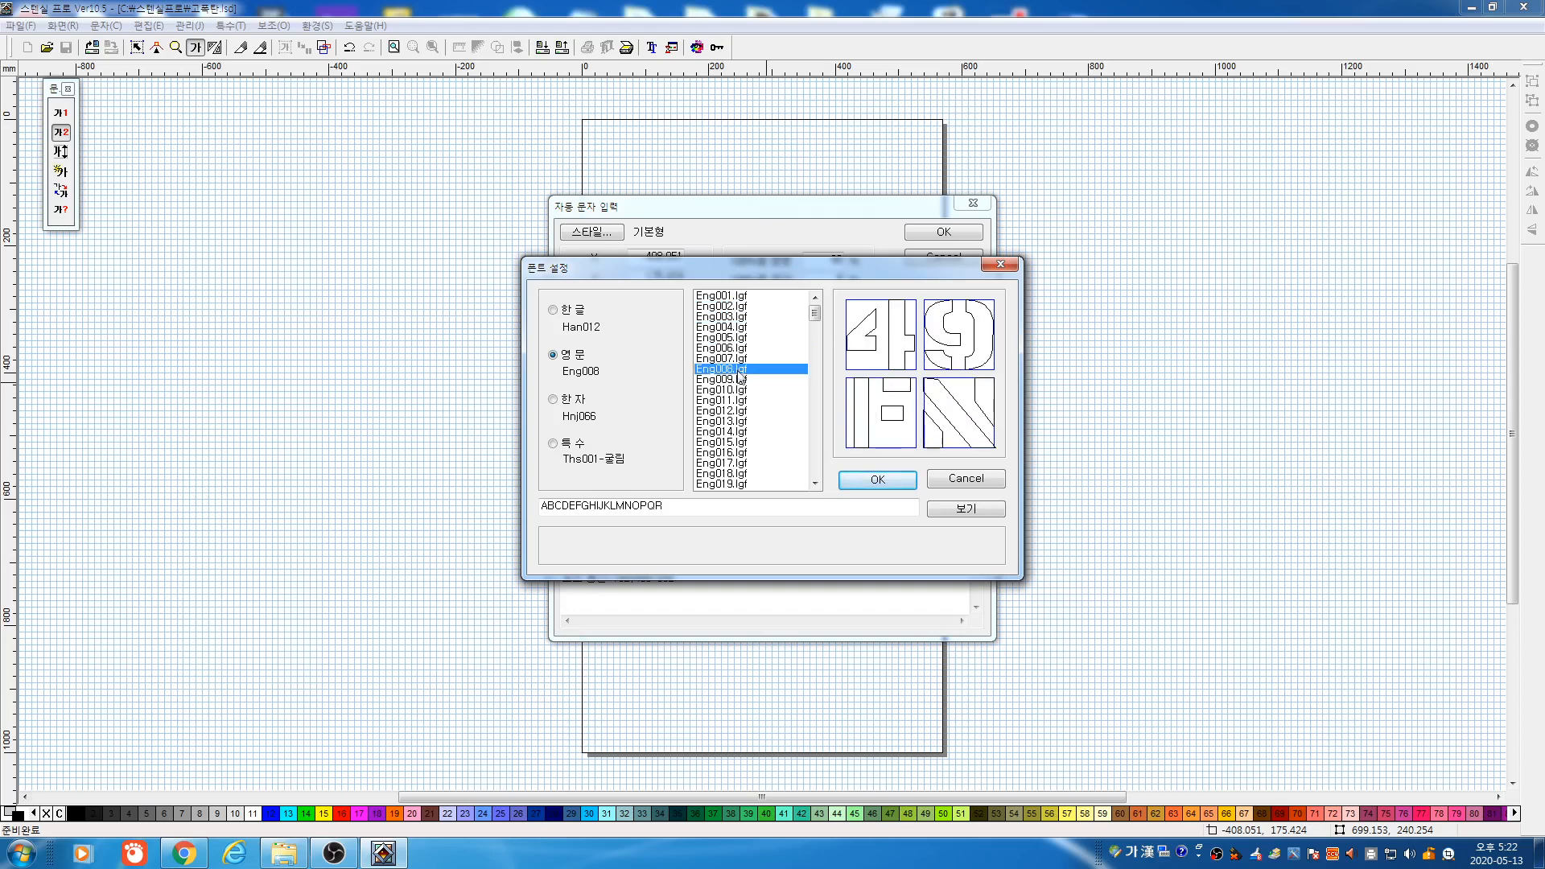
{"action": "left_click", "coordinate": [735, 390]}
{"action": "left_click", "coordinate": [732, 401]}
{"action": "left_click", "coordinate": [732, 391]}
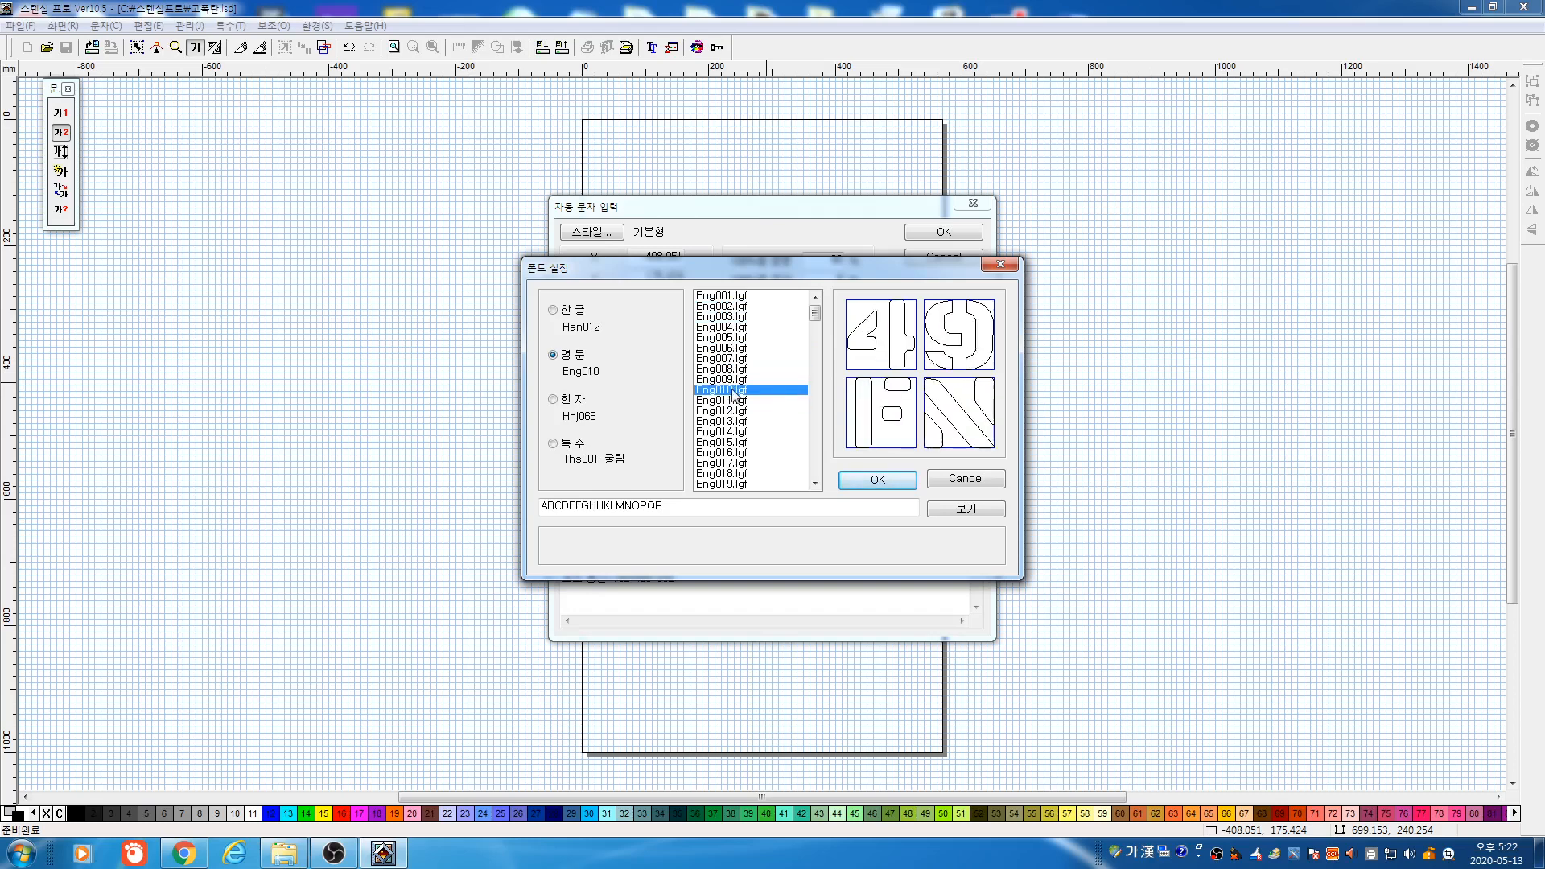
{"action": "left_click", "coordinate": [737, 410]}
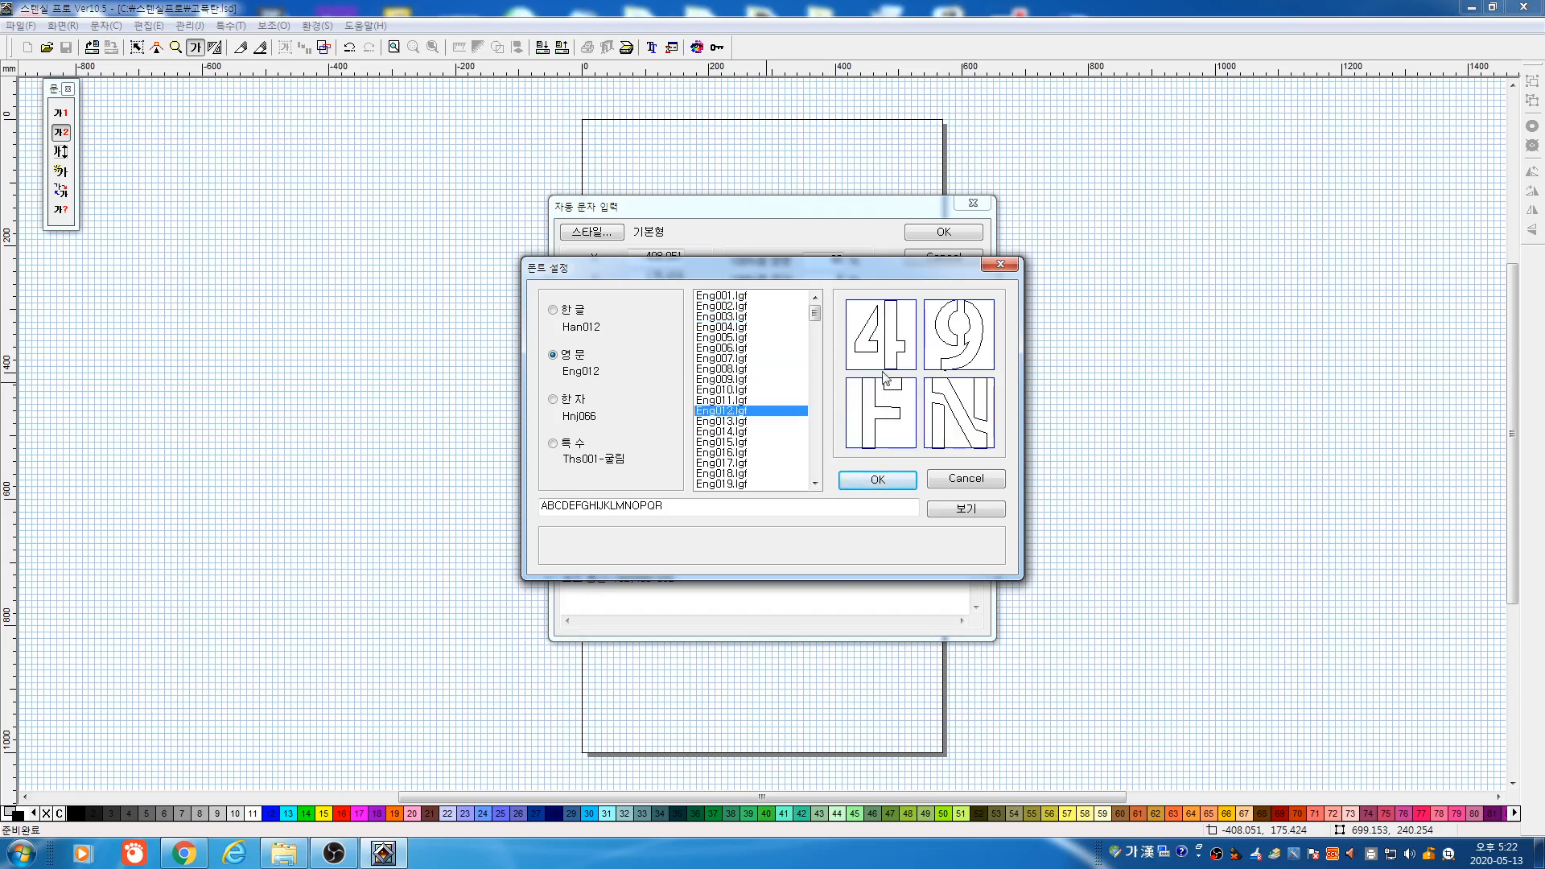
{"action": "left_click", "coordinate": [866, 486]}
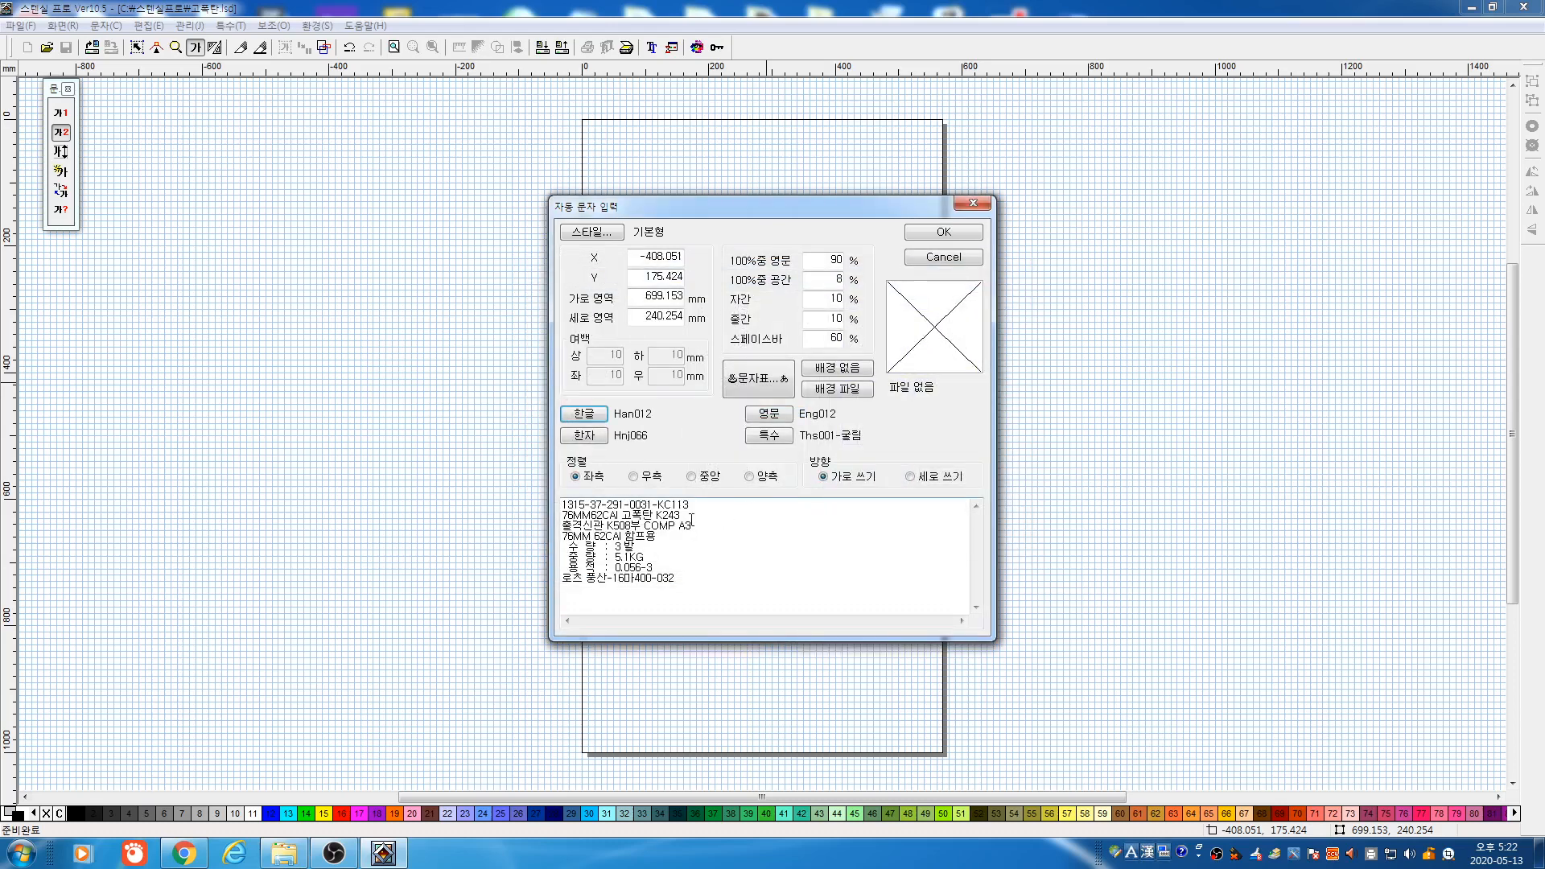
Place the eight-line label text on the page
{"action": "left_click_drag", "start_coordinate": [679, 577], "coordinate": [500, 492]}
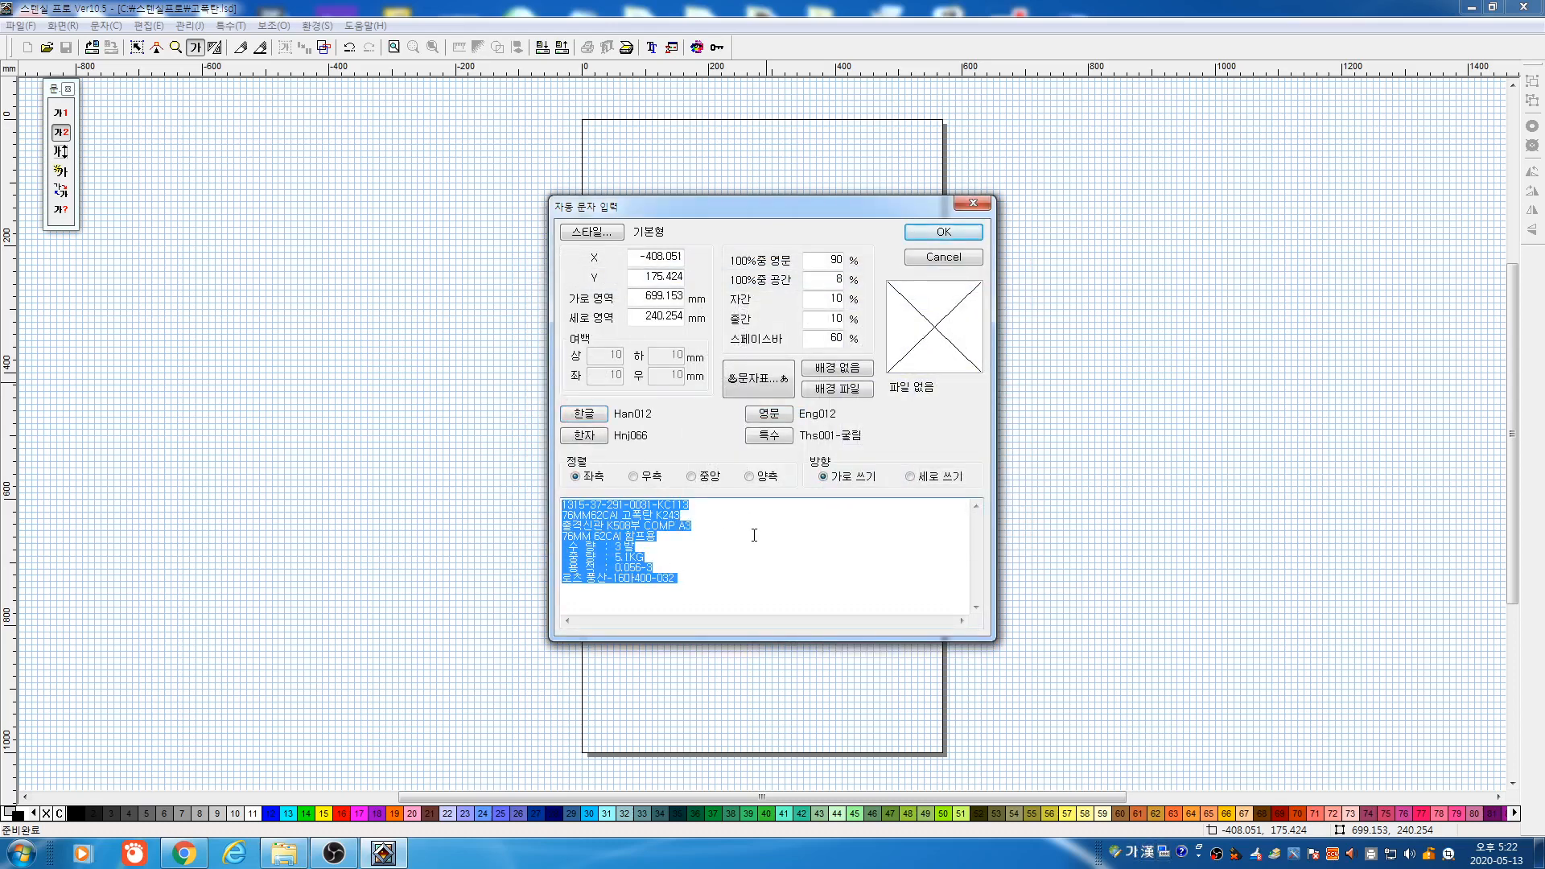
{"action": "left_click", "coordinate": [755, 535]}
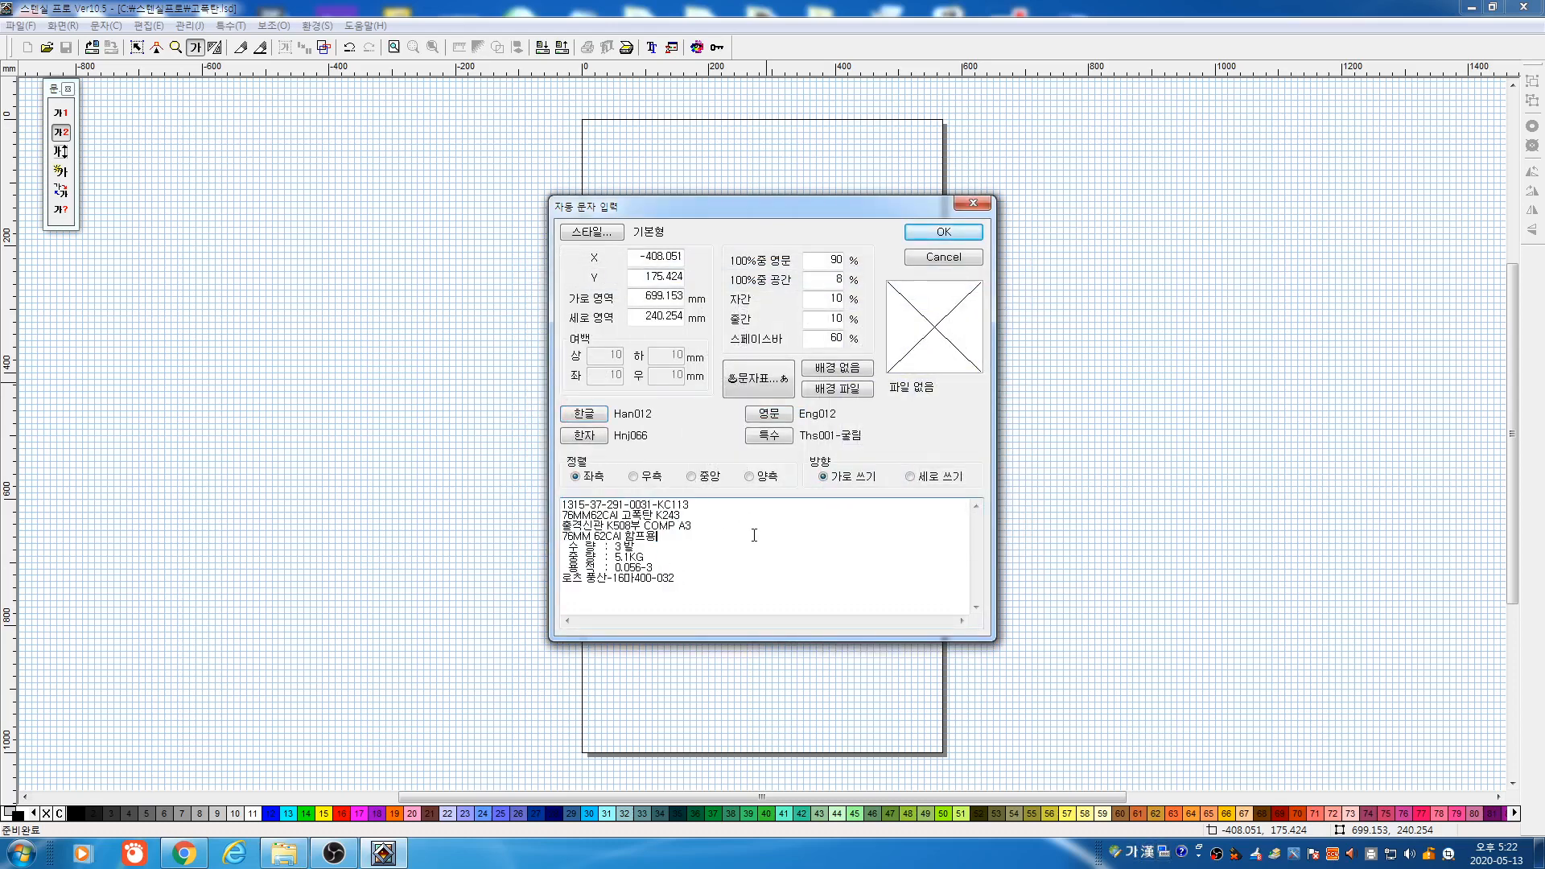
{"action": "left_click", "coordinate": [939, 236]}
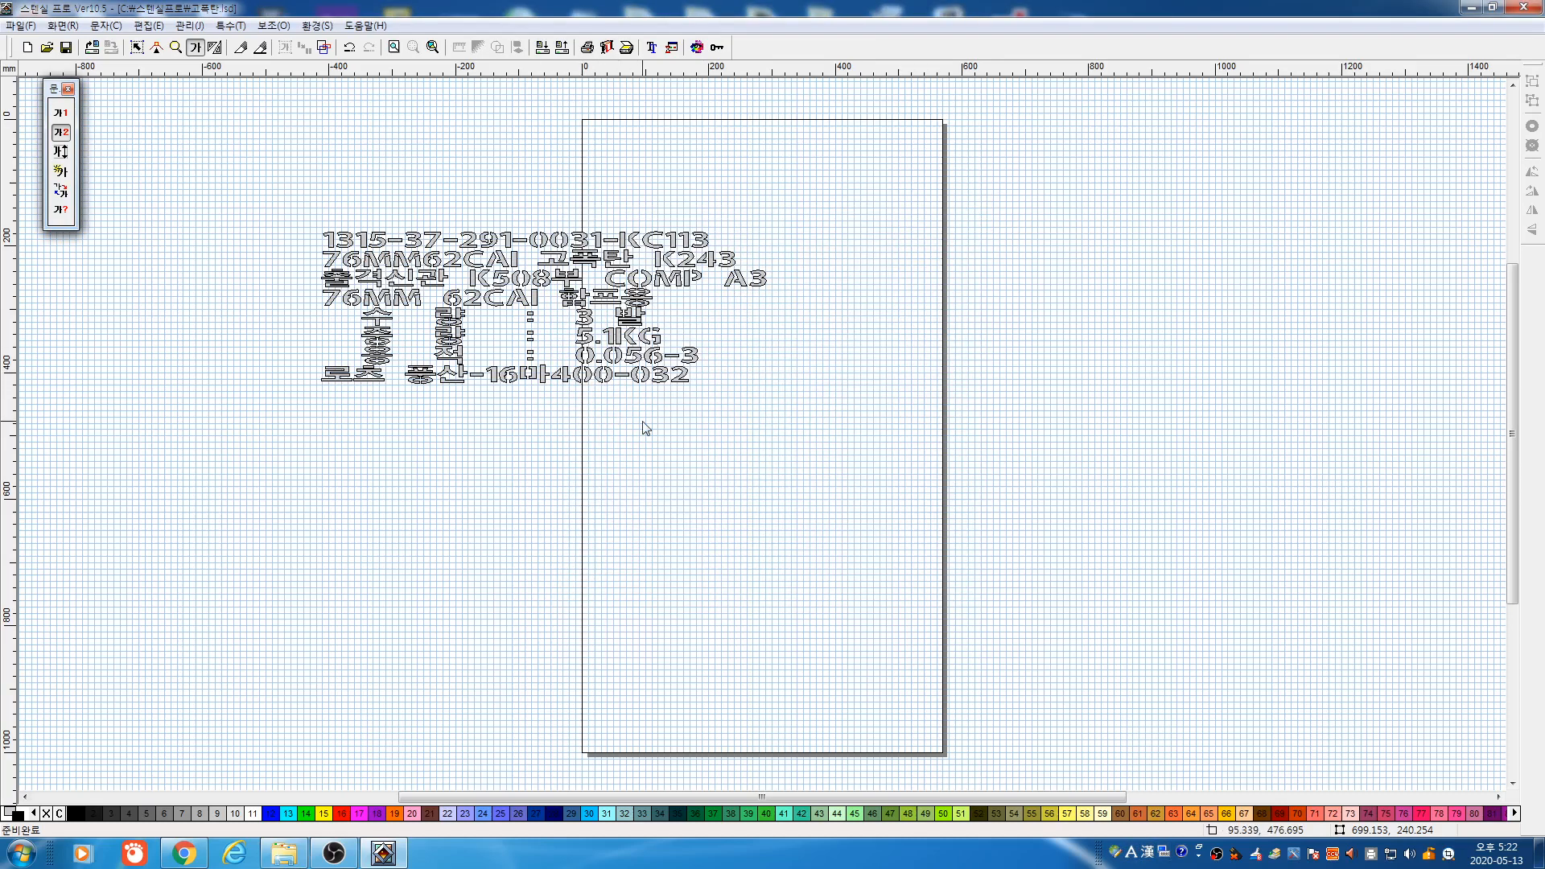
Stretch the label taller, colour it red, move it left, and mark a tall new text box
{"action": "key", "text": "space"}
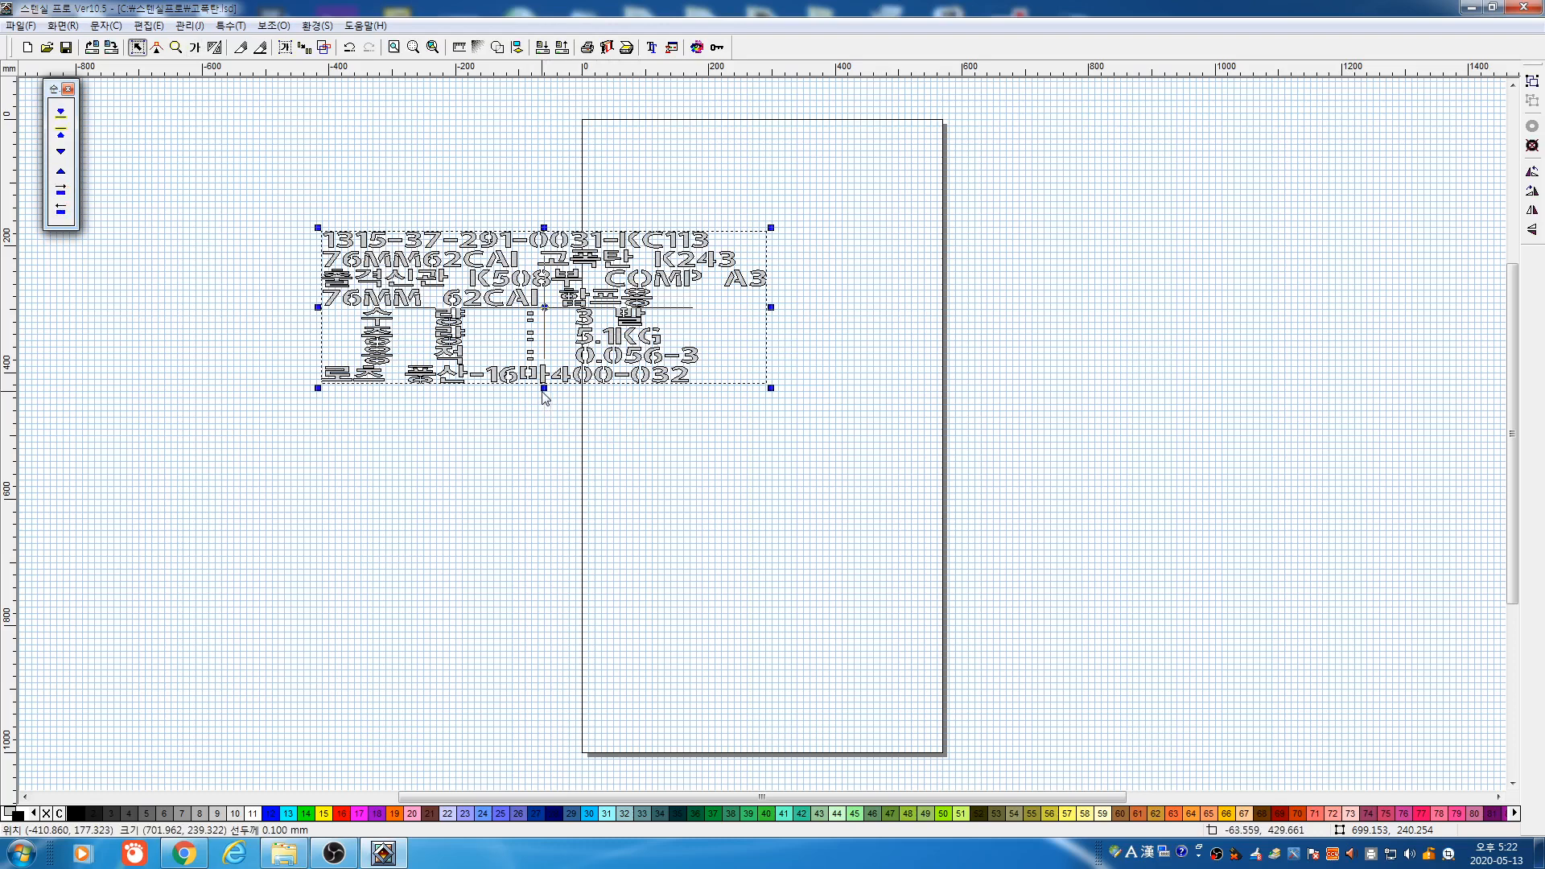
{"action": "left_click_drag", "start_coordinate": [544, 389], "coordinate": [546, 530]}
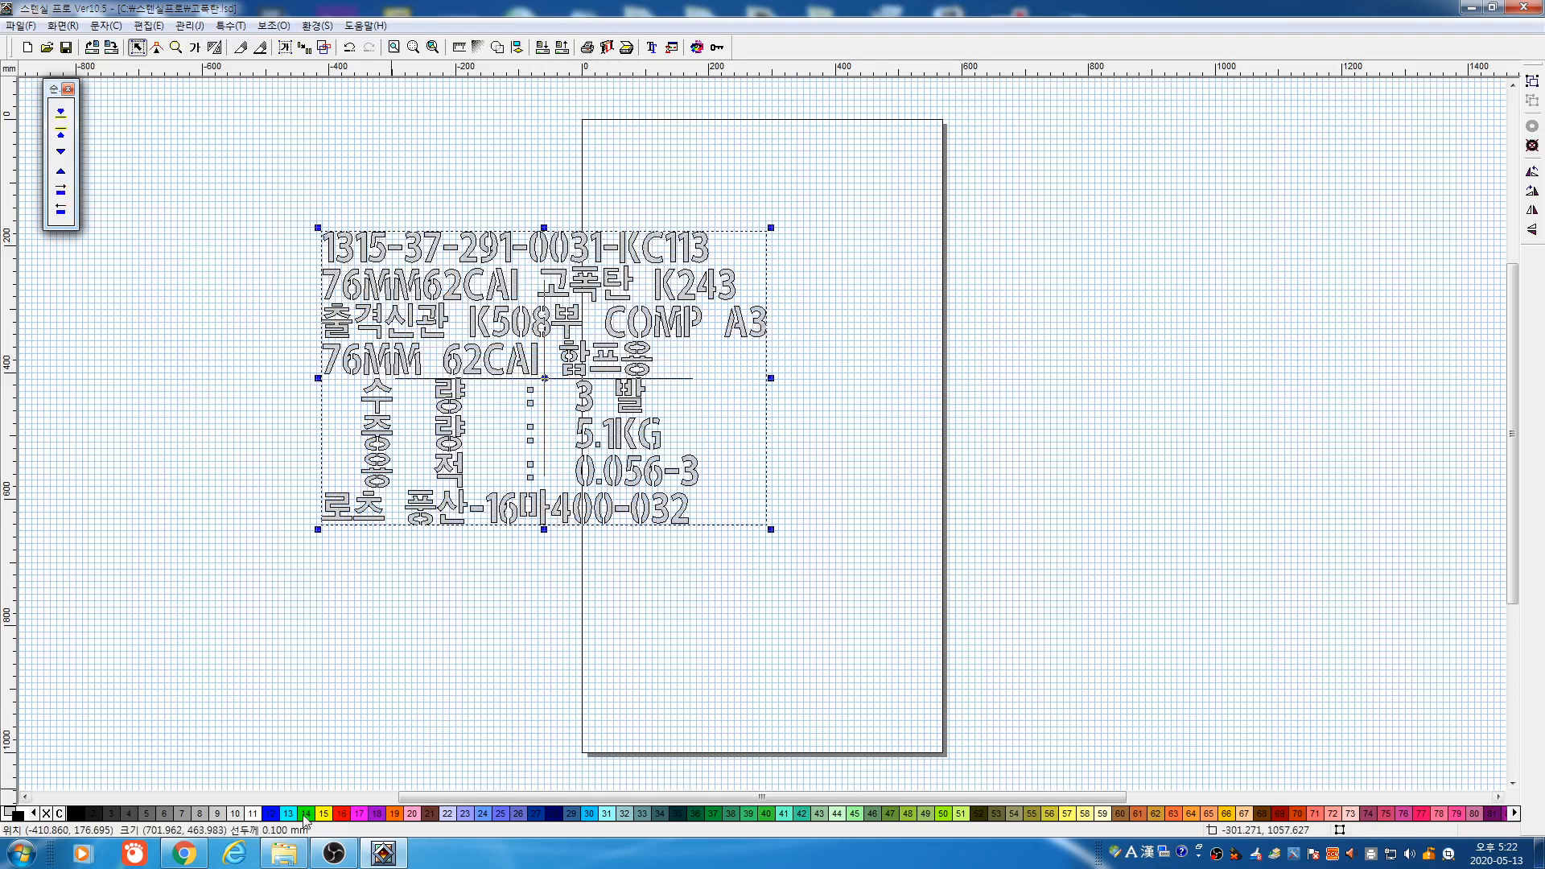
{"action": "left_click", "coordinate": [342, 814]}
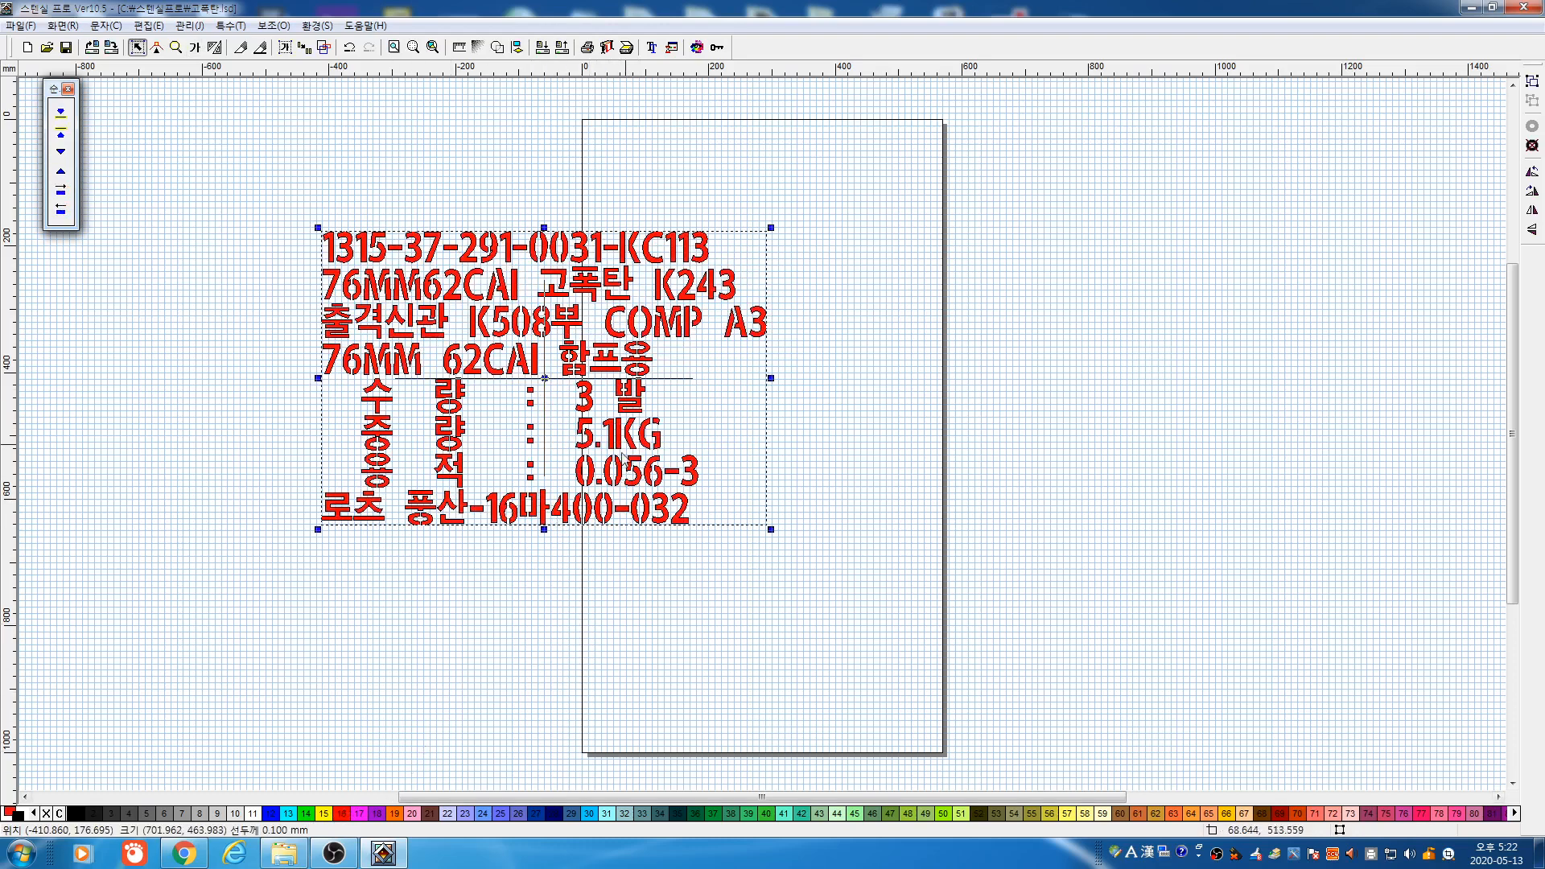
{"action": "left_click", "coordinate": [627, 427]}
{"action": "left_click", "coordinate": [627, 427]}
{"action": "left_click_drag", "start_coordinate": [627, 425], "coordinate": [473, 420]}
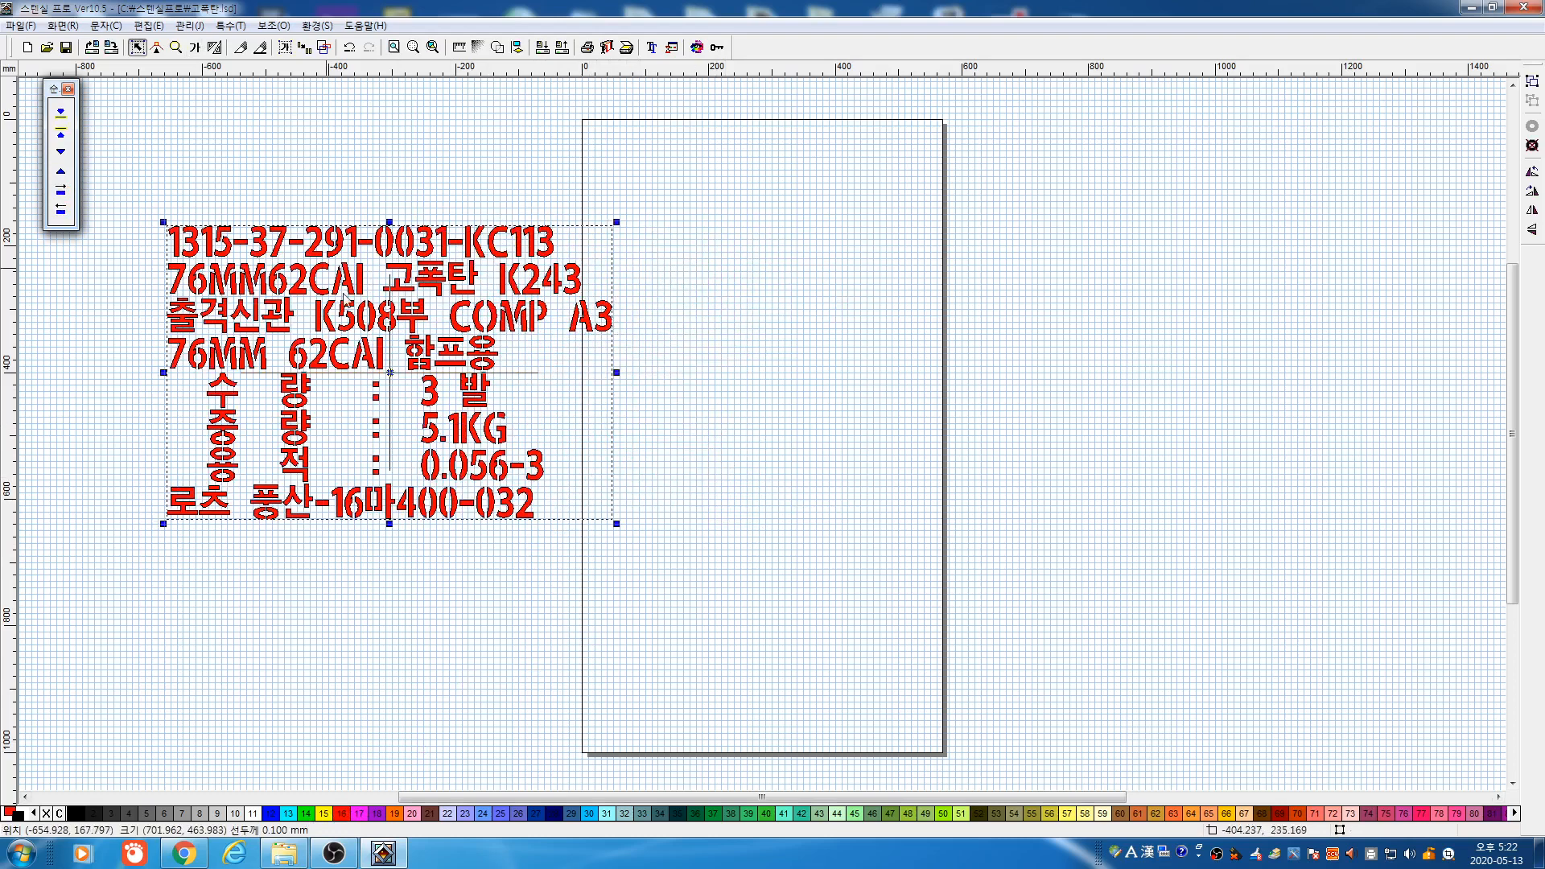
{"action": "left_click", "coordinate": [194, 48]}
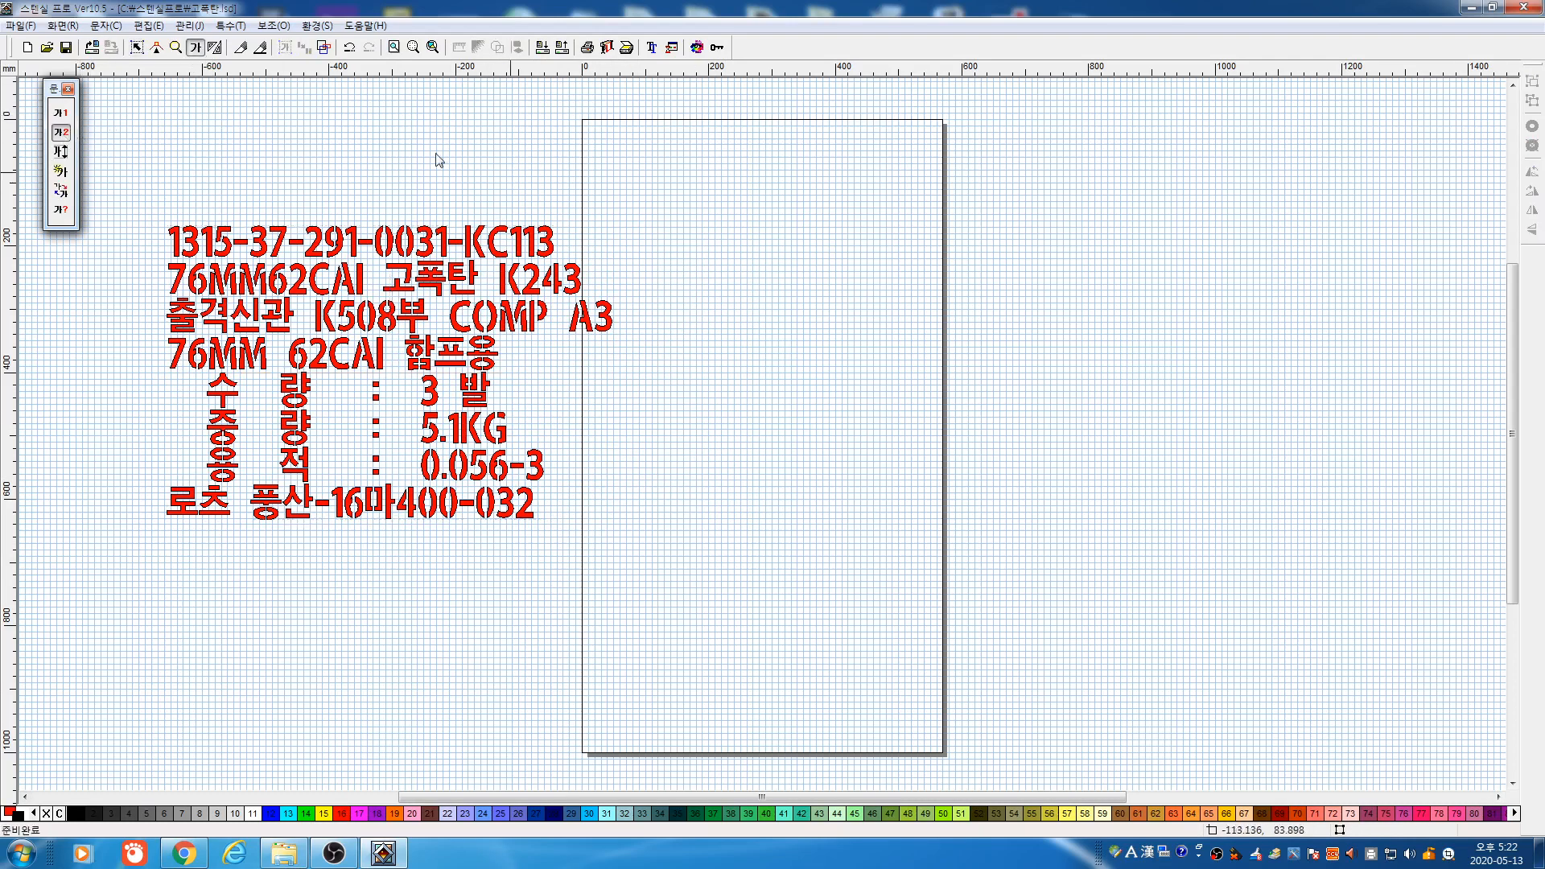
{"action": "left_click_drag", "start_coordinate": [707, 213], "coordinate": [839, 511]}
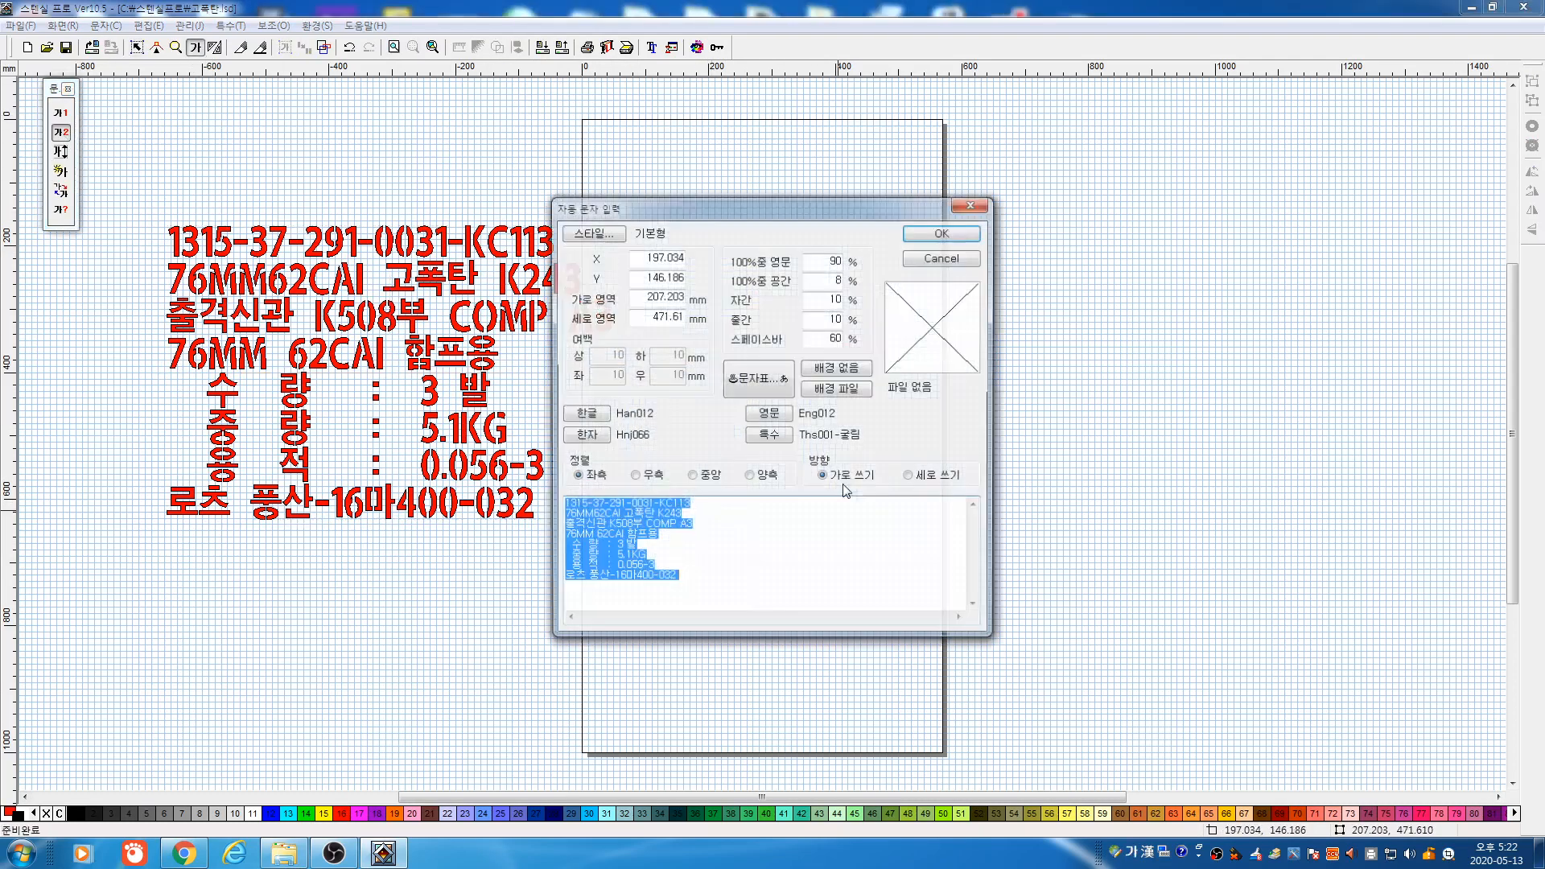
Place a tall label copy on the page and a wide copy to its right
{"action": "left_click", "coordinate": [920, 233]}
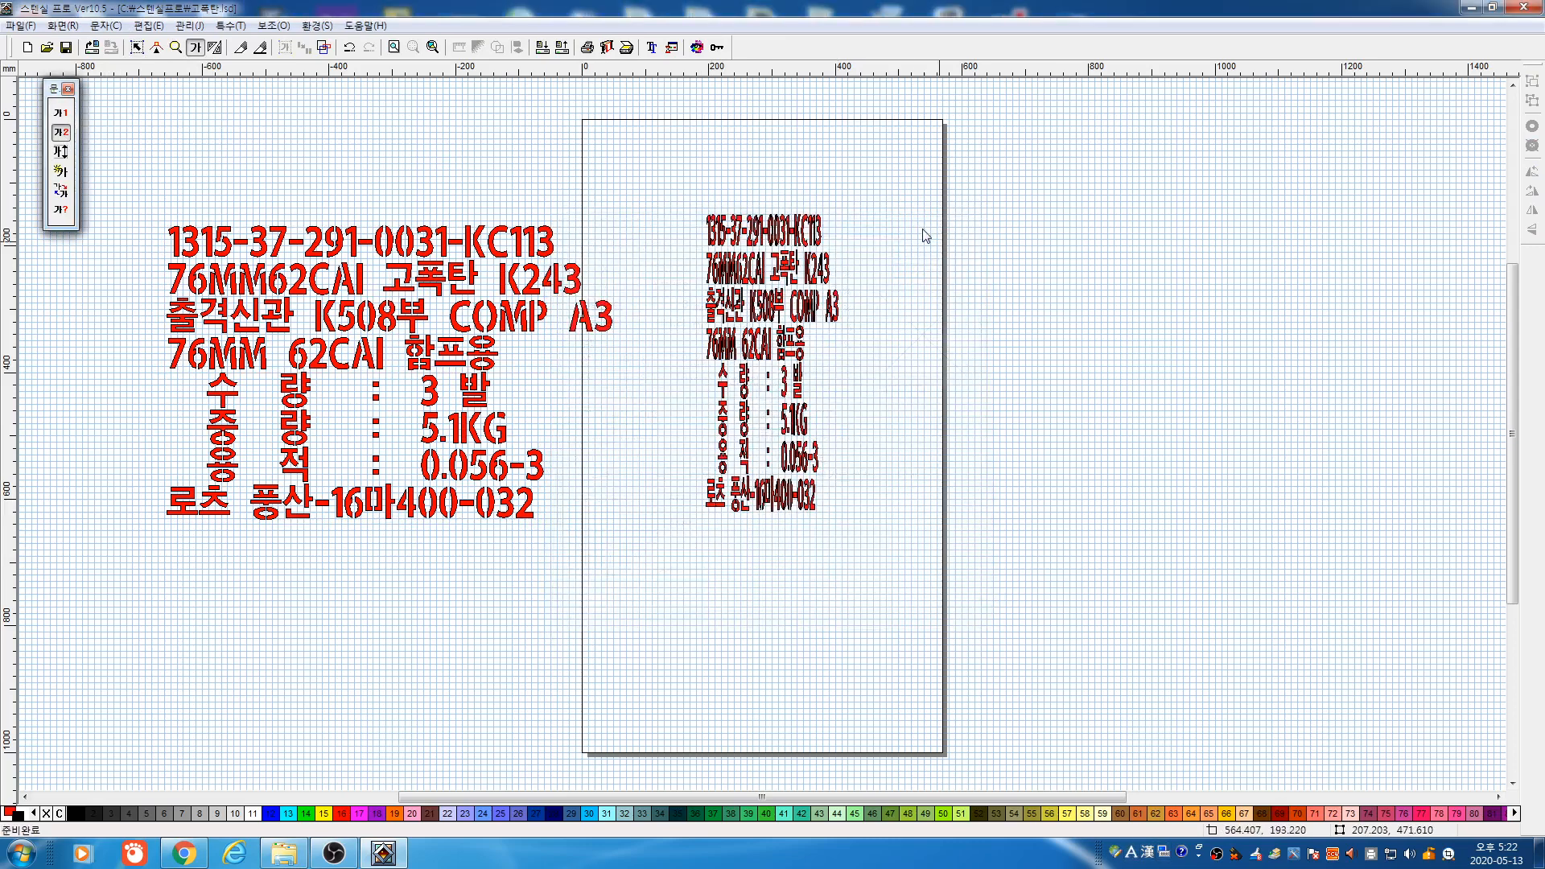
{"action": "left_click_drag", "start_coordinate": [975, 306], "coordinate": [1457, 399]}
{"action": "left_click", "coordinate": [960, 242]}
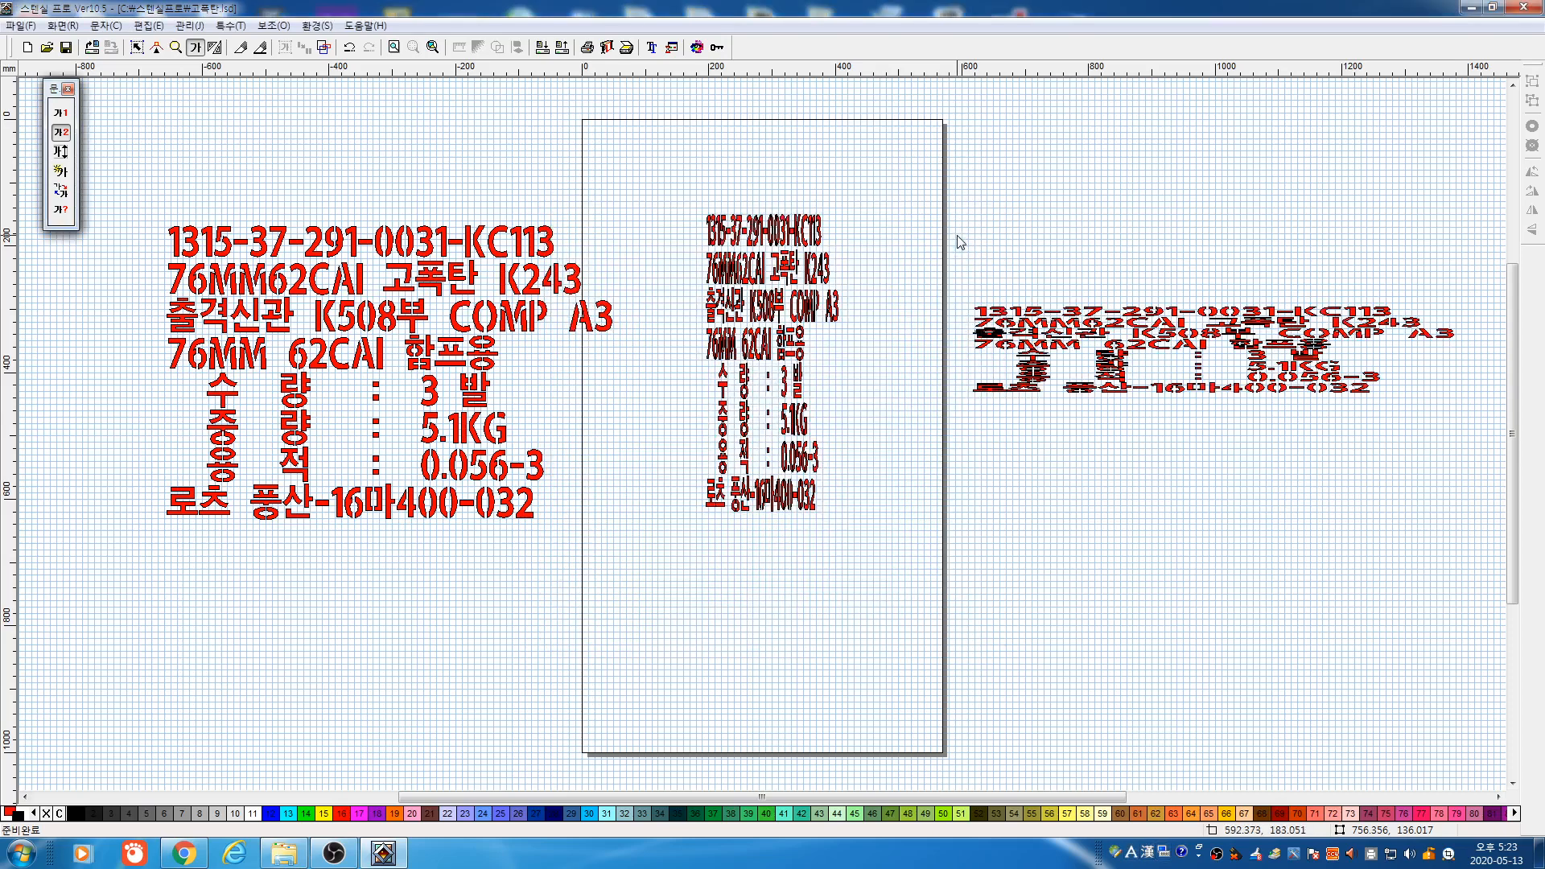
Scale the right-hand label copy down, nudge it lower, and select it
{"action": "key", "text": "space"}
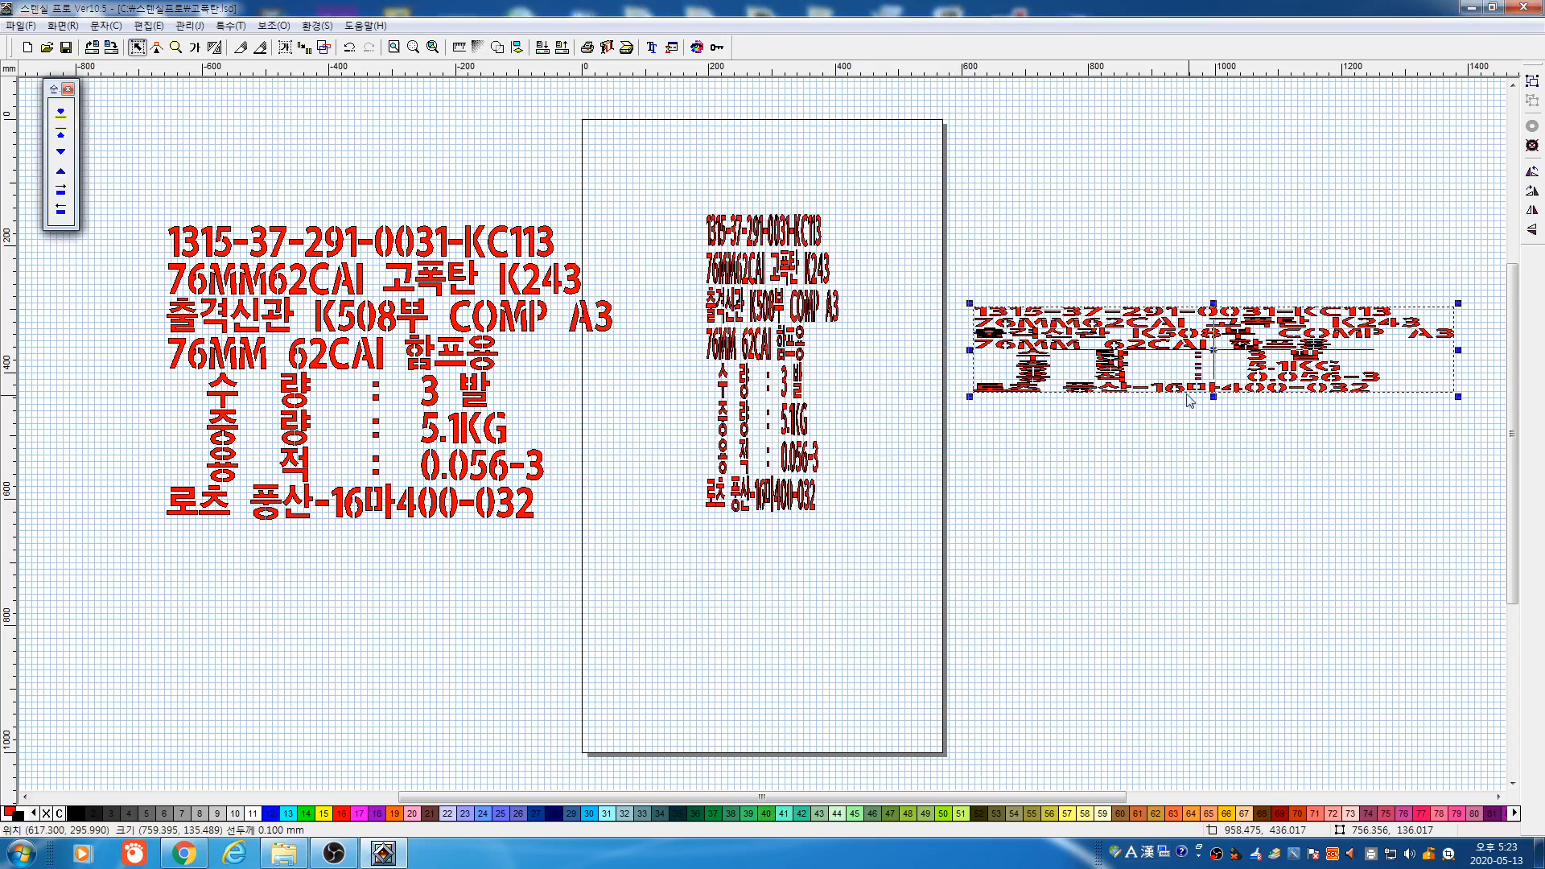
{"action": "left_click_drag", "start_coordinate": [1214, 397], "coordinate": [1214, 585]}
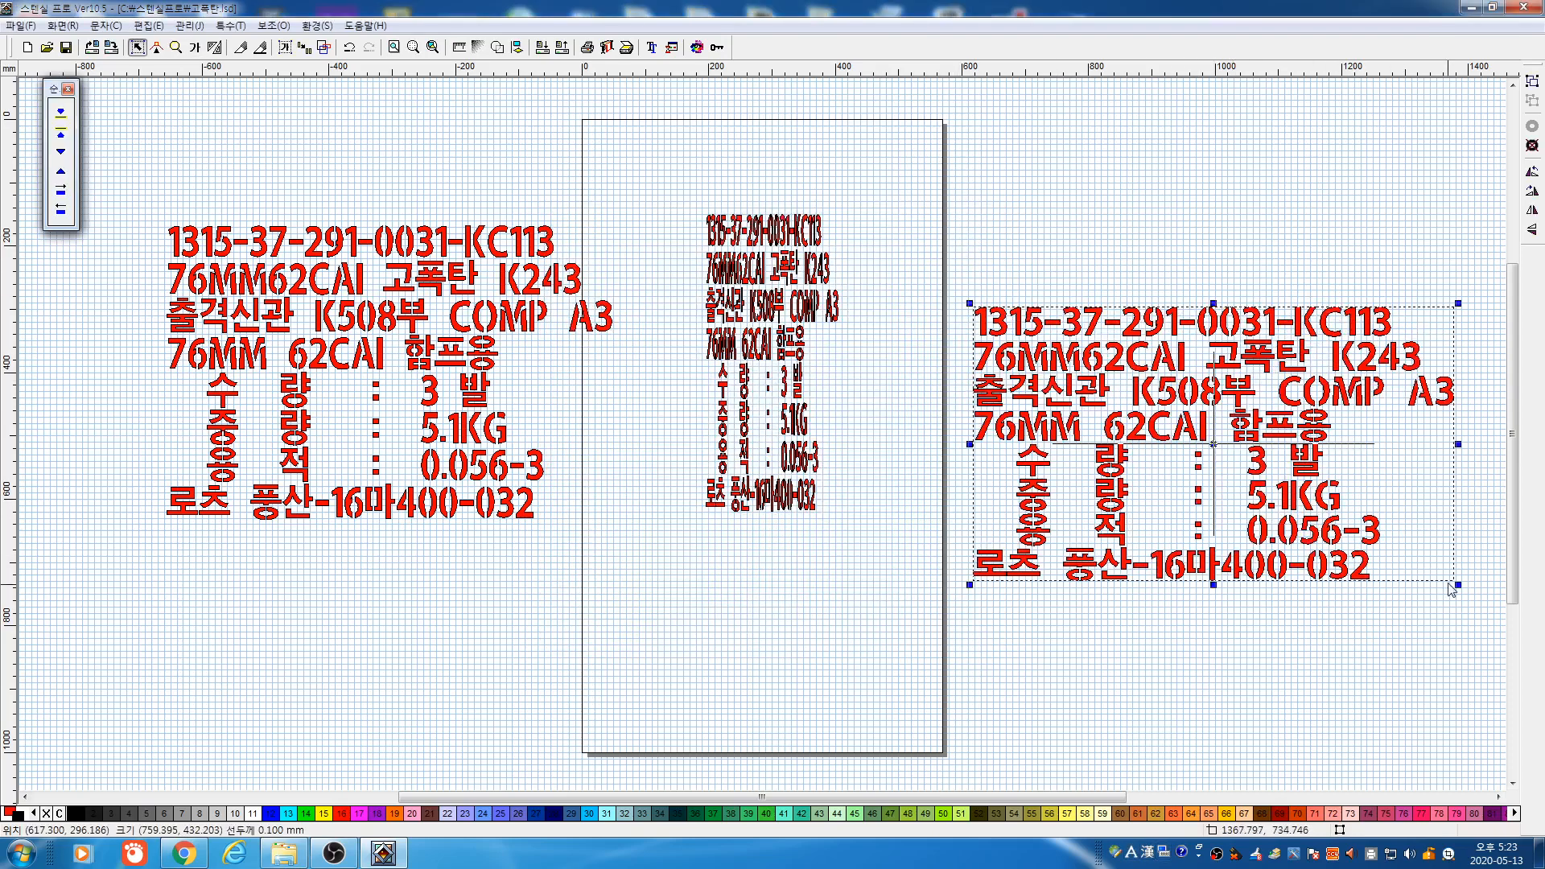
{"action": "left_click_drag", "start_coordinate": [1459, 585], "coordinate": [1212, 442]}
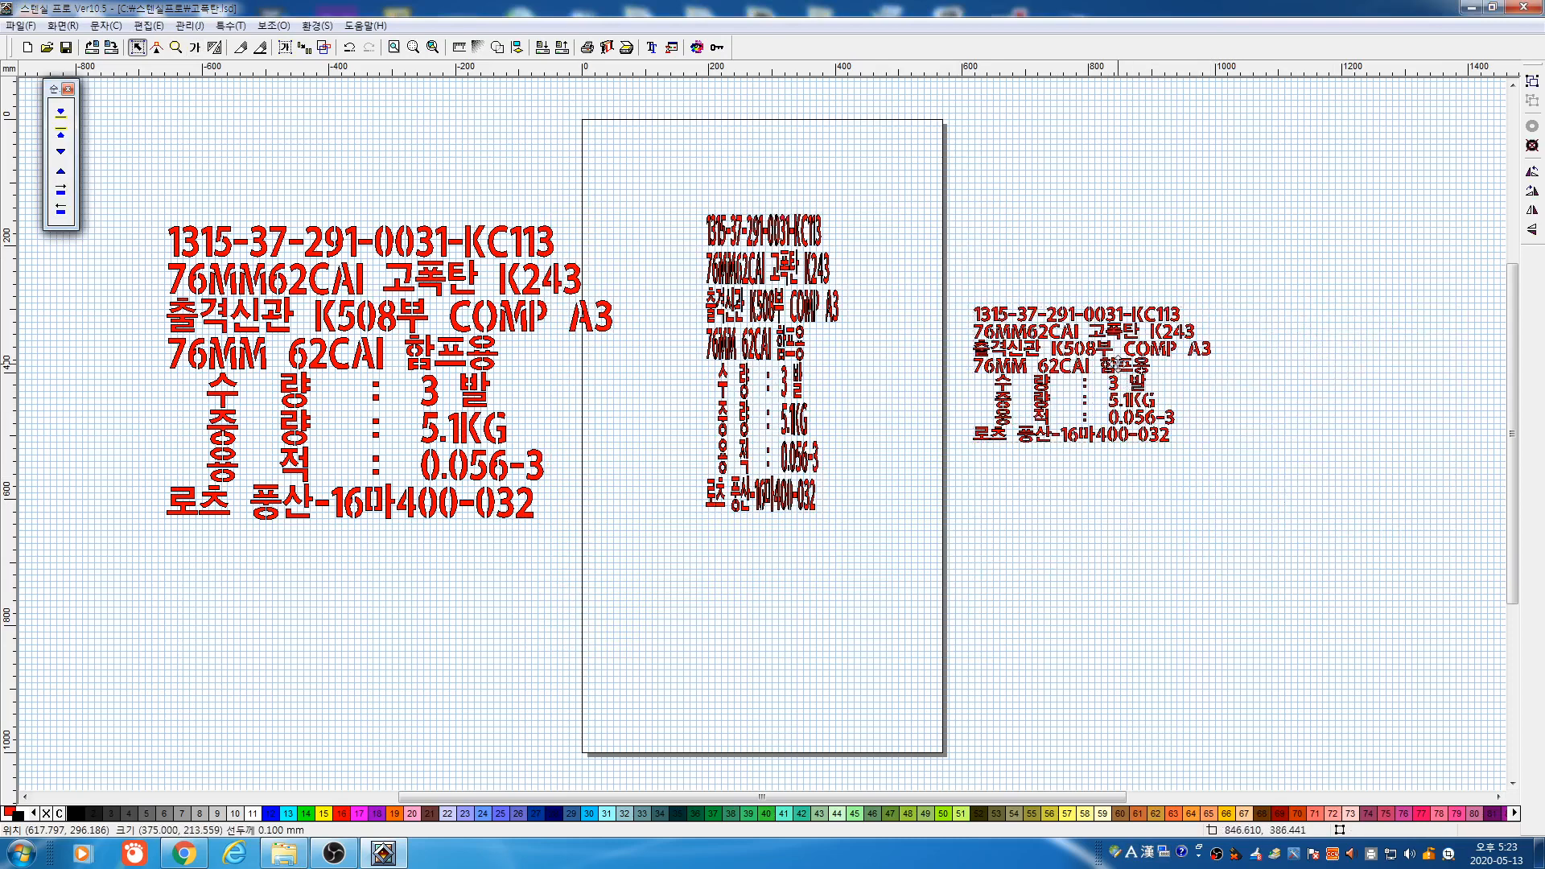
{"action": "left_click_drag", "start_coordinate": [1102, 400], "coordinate": [1096, 431]}
{"action": "left_click_drag", "start_coordinate": [948, 272], "coordinate": [1292, 525]}
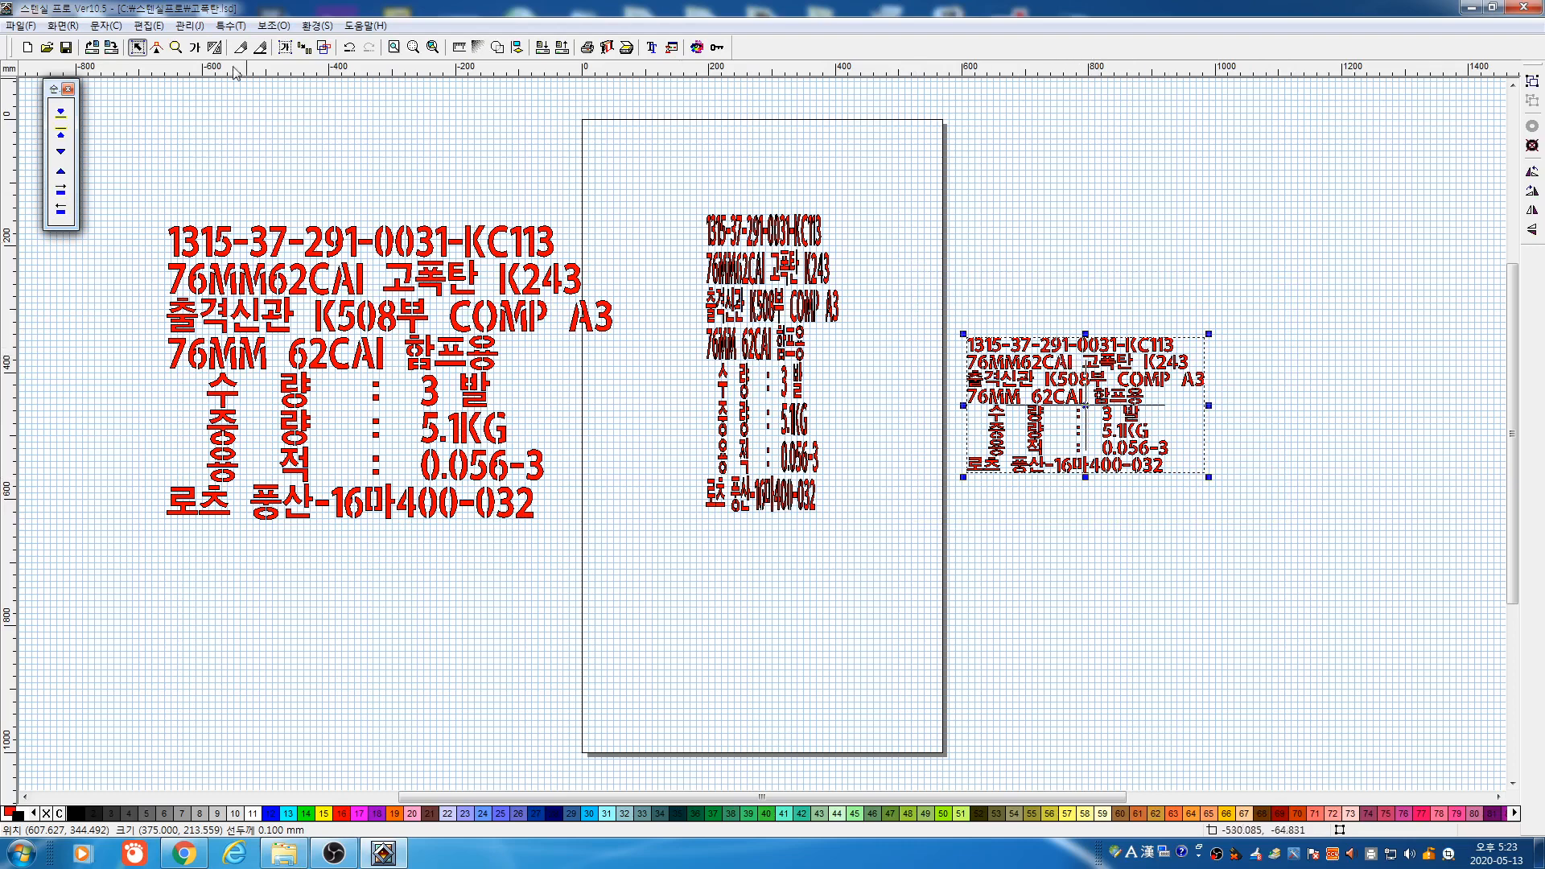
{"action": "left_click", "coordinate": [177, 48]}
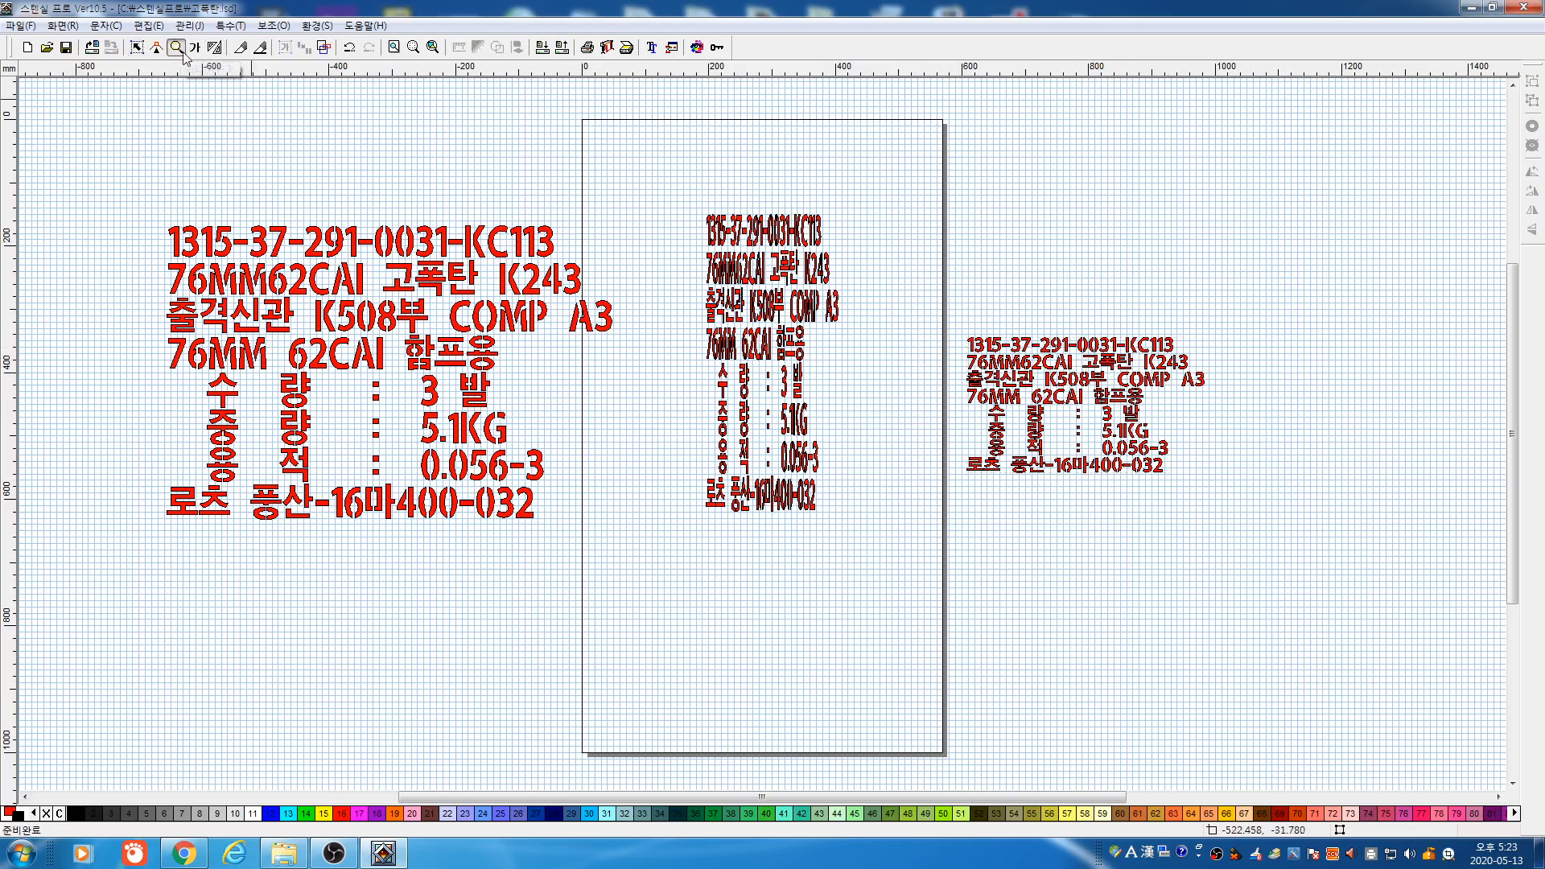
Zoom in on the small label copy and select the whole label text
{"action": "mouse_move", "coordinate": [930, 295]}
{"action": "left_mouse_down"}
{"action": "mouse_move", "coordinate": [1029, 387]}
{"action": "mouse_move", "coordinate": [1269, 523]}
{"action": "mouse_move", "coordinate": [948, 378]}
{"action": "mouse_move", "coordinate": [933, 306]}
{"action": "left_mouse_up"}
{"action": "left_click_drag", "start_coordinate": [1246, 498], "coordinate": [1246, 510]}
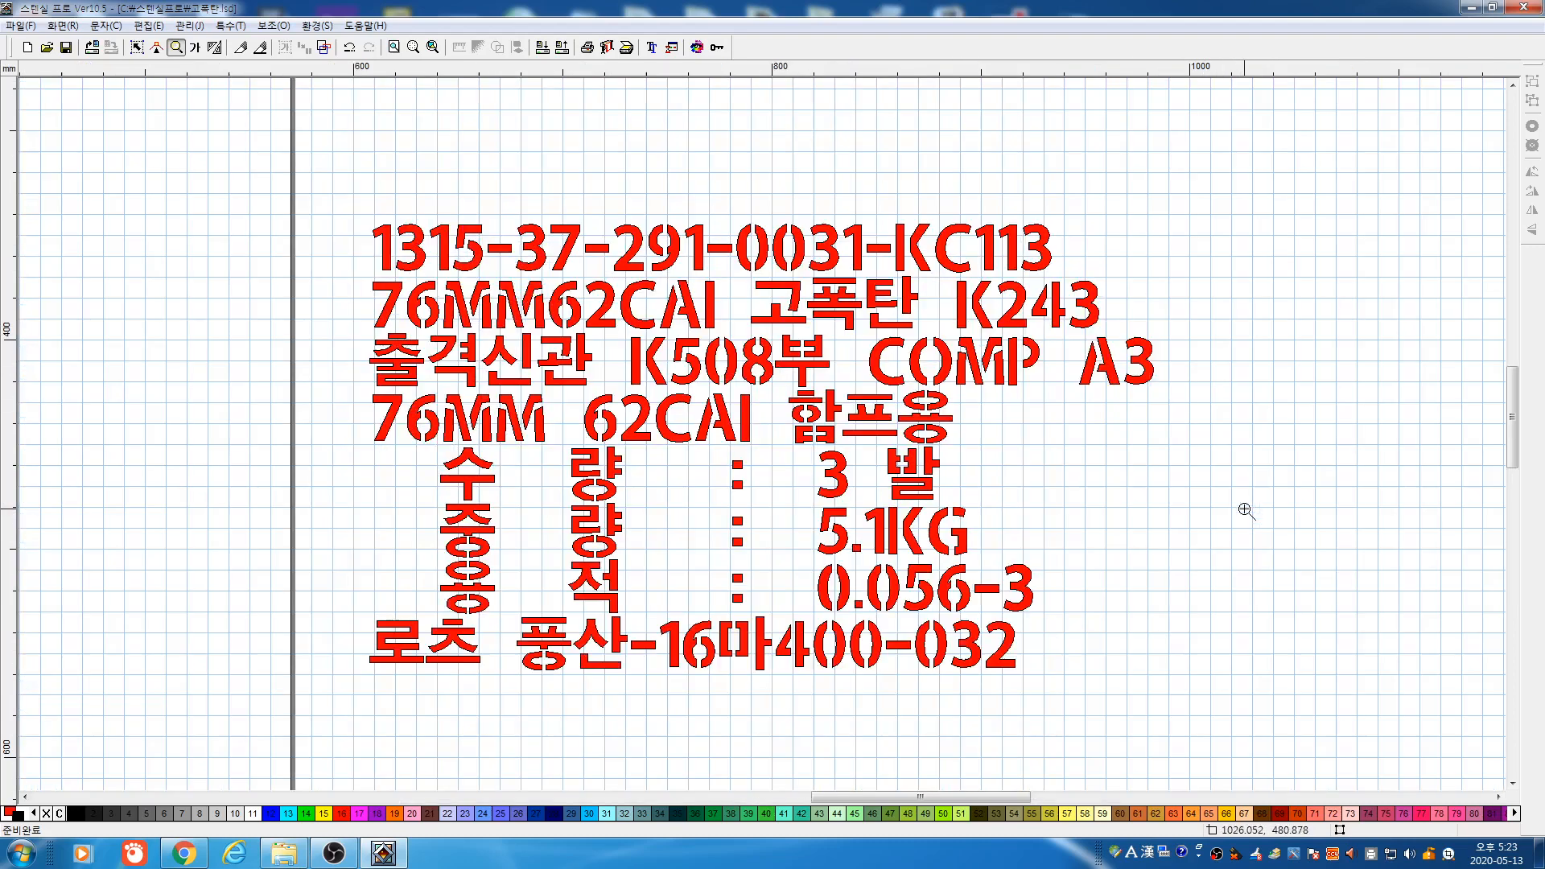
{"action": "left_click", "coordinate": [137, 47]}
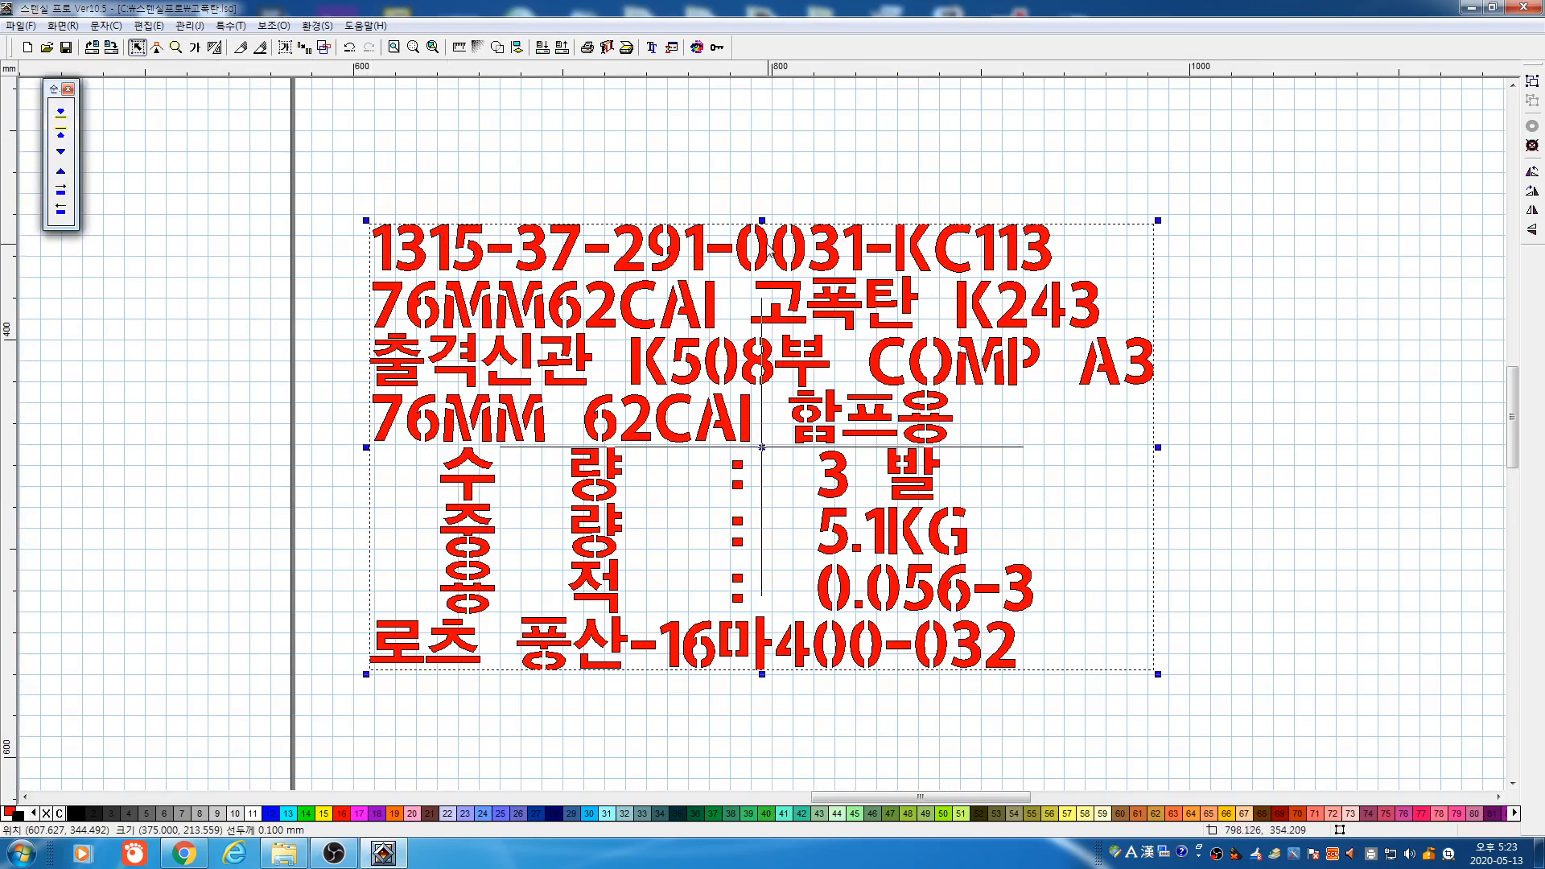
{"action": "left_click", "coordinate": [766, 232]}
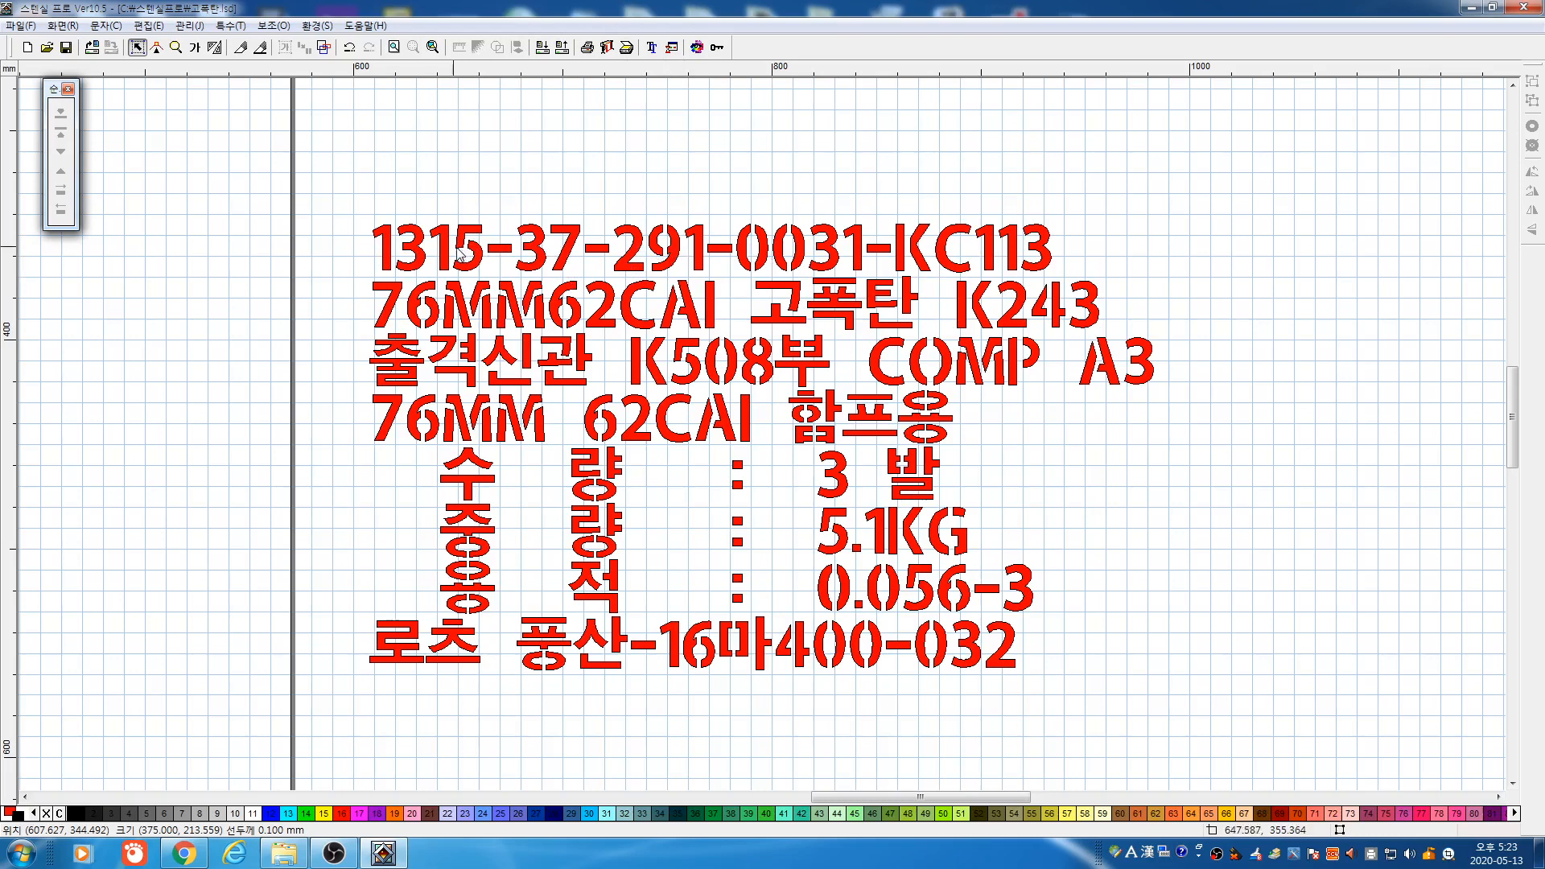
{"action": "left_click_drag", "start_coordinate": [304, 195], "coordinate": [1285, 787]}
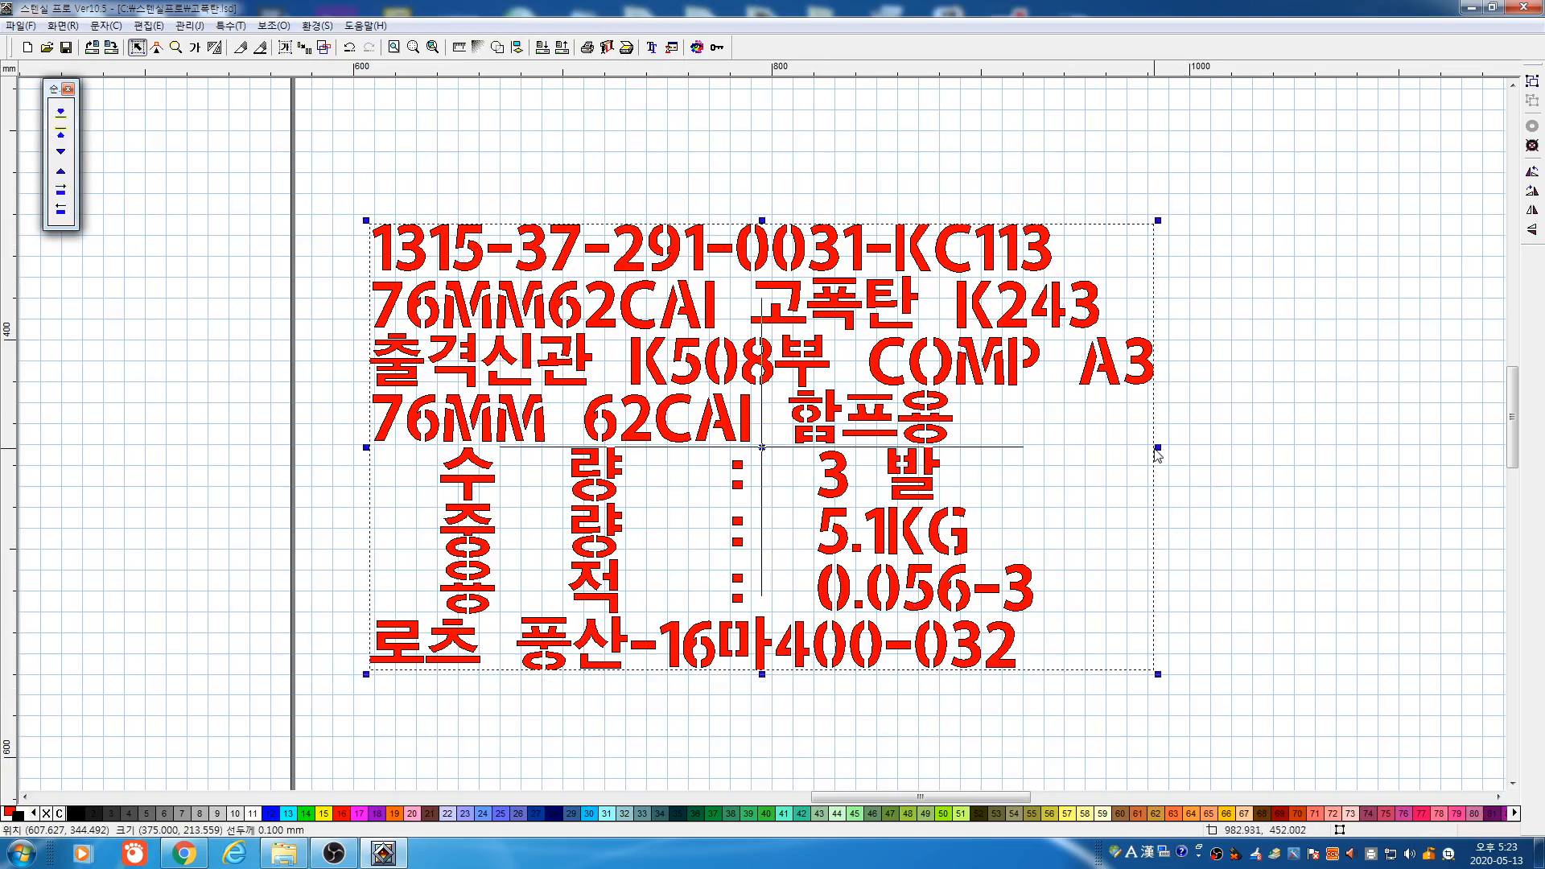
Turn on automatic spacing and stretch the label much wider so its letters spread apart
{"action": "left_click_drag", "start_coordinate": [1157, 448], "coordinate": [1027, 473]}
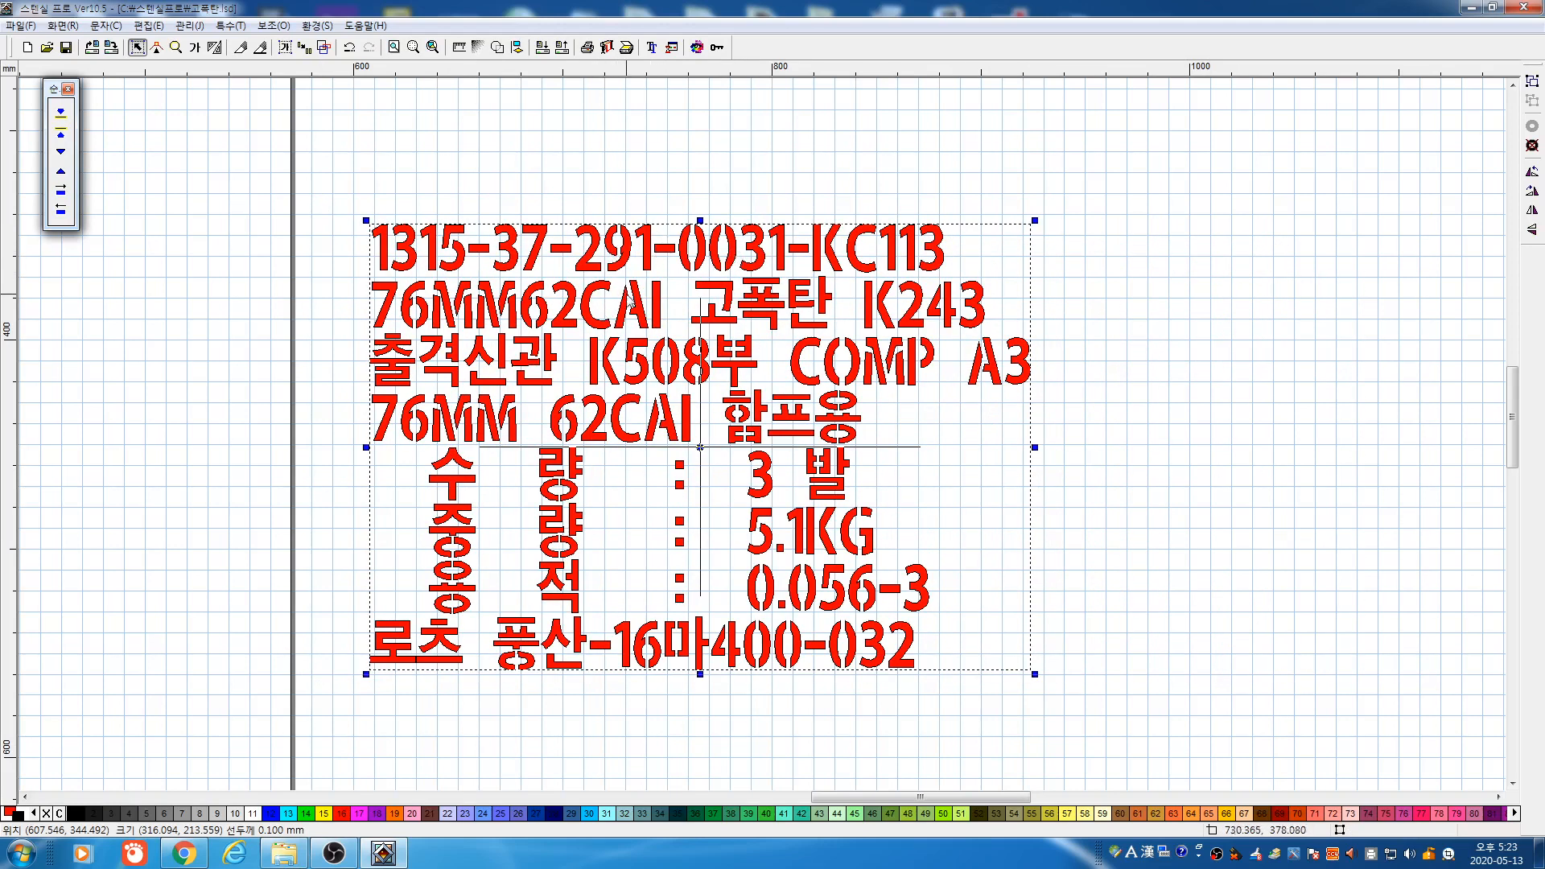
{"action": "left_click", "coordinate": [286, 53]}
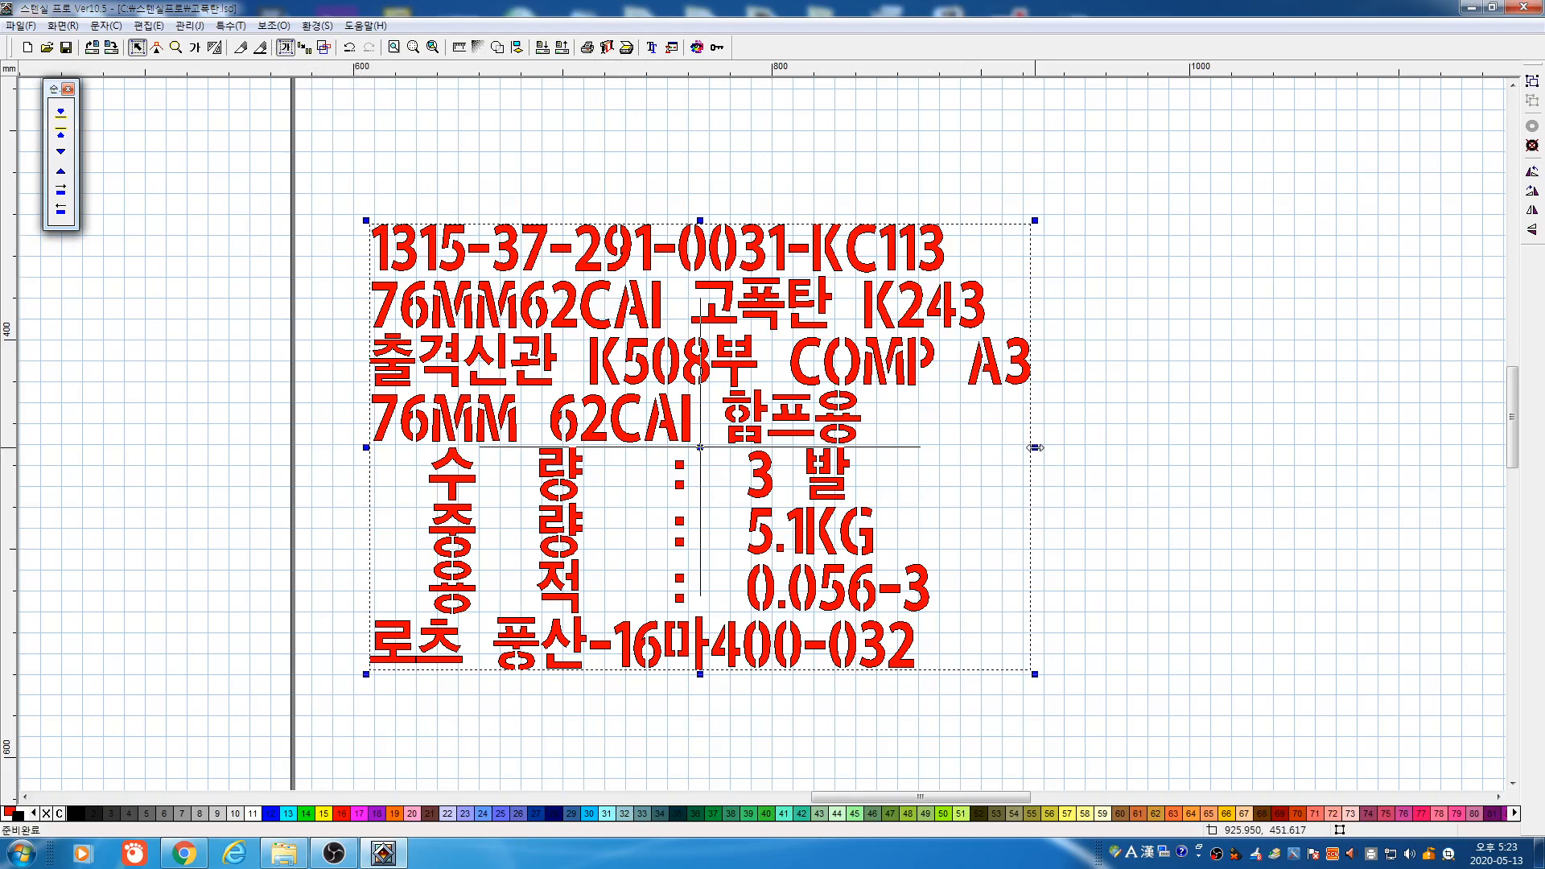
{"action": "left_click_drag", "start_coordinate": [1035, 448], "coordinate": [1318, 456]}
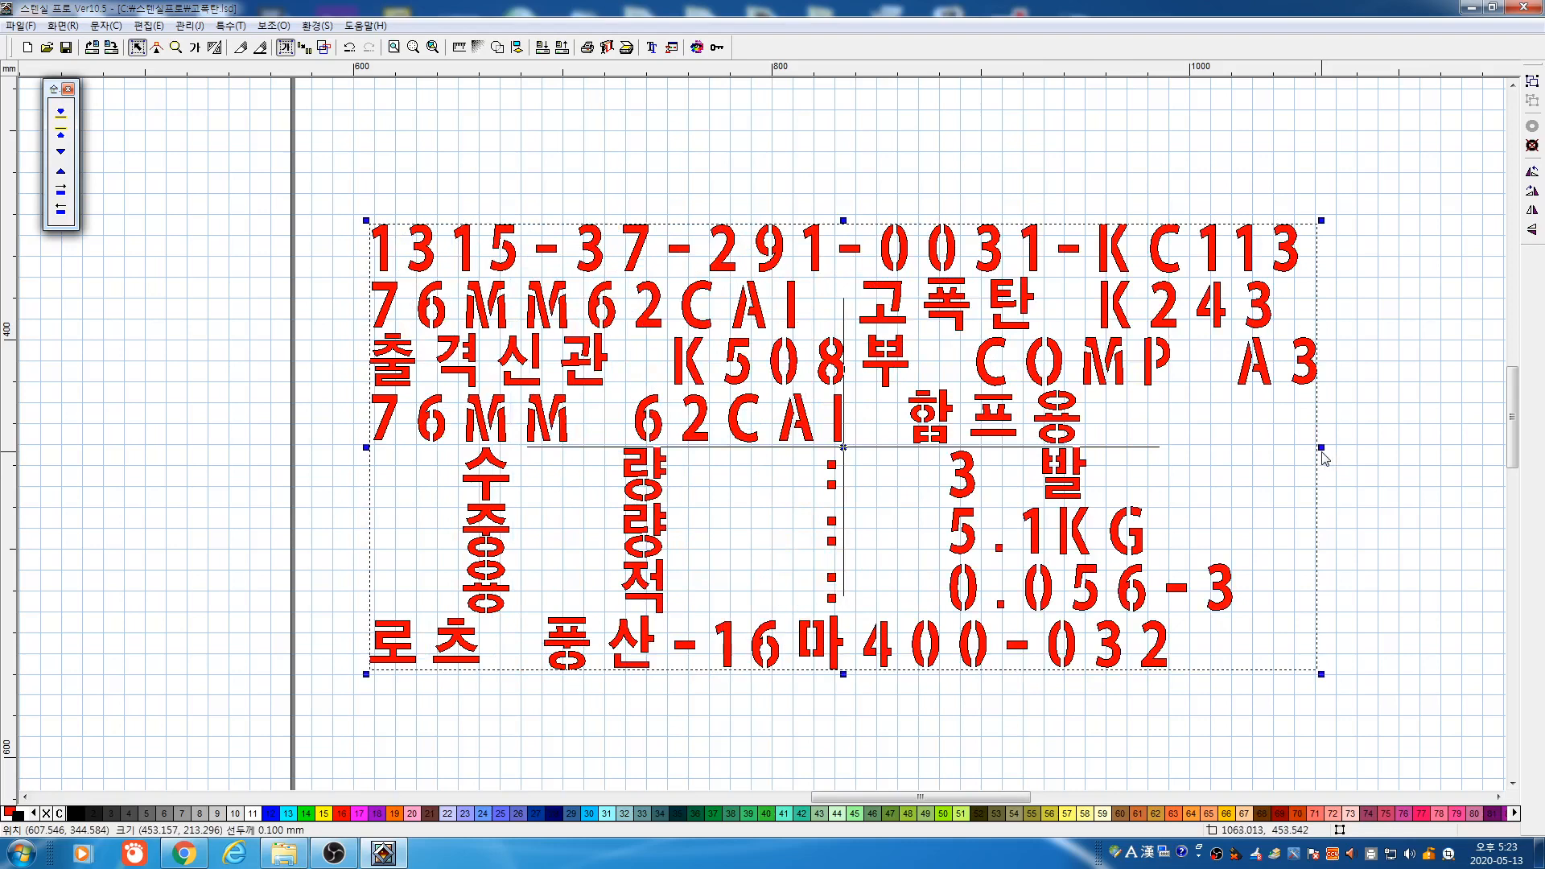
{"action": "left_click_drag", "start_coordinate": [1322, 448], "coordinate": [1467, 455]}
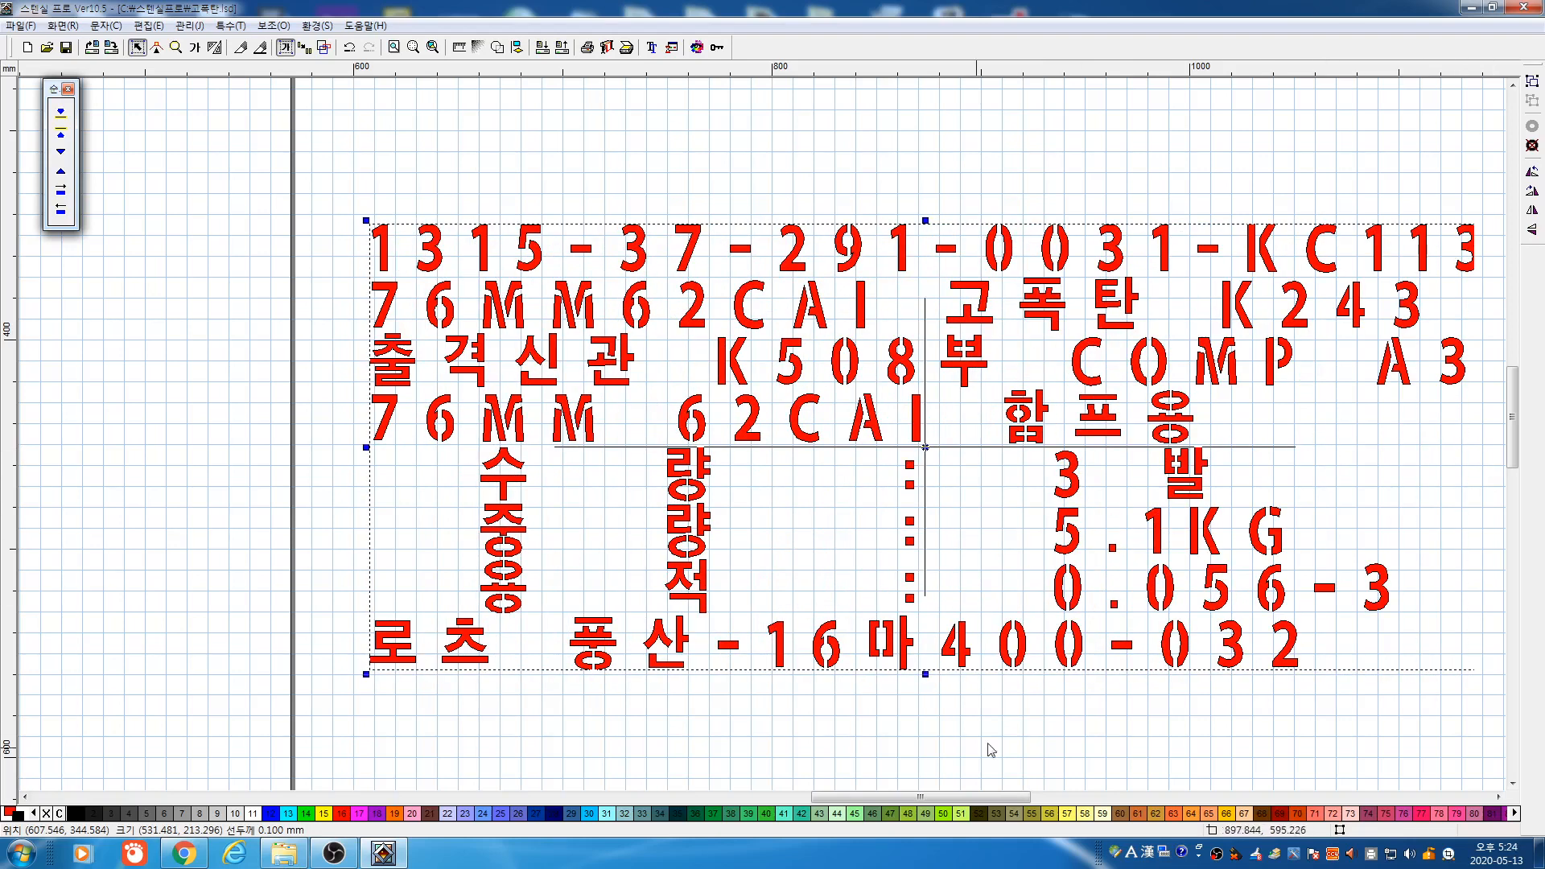
Narrow the widened label back to a compact width and settle its line height
{"action": "left_click_drag", "start_coordinate": [956, 797], "coordinate": [982, 802]}
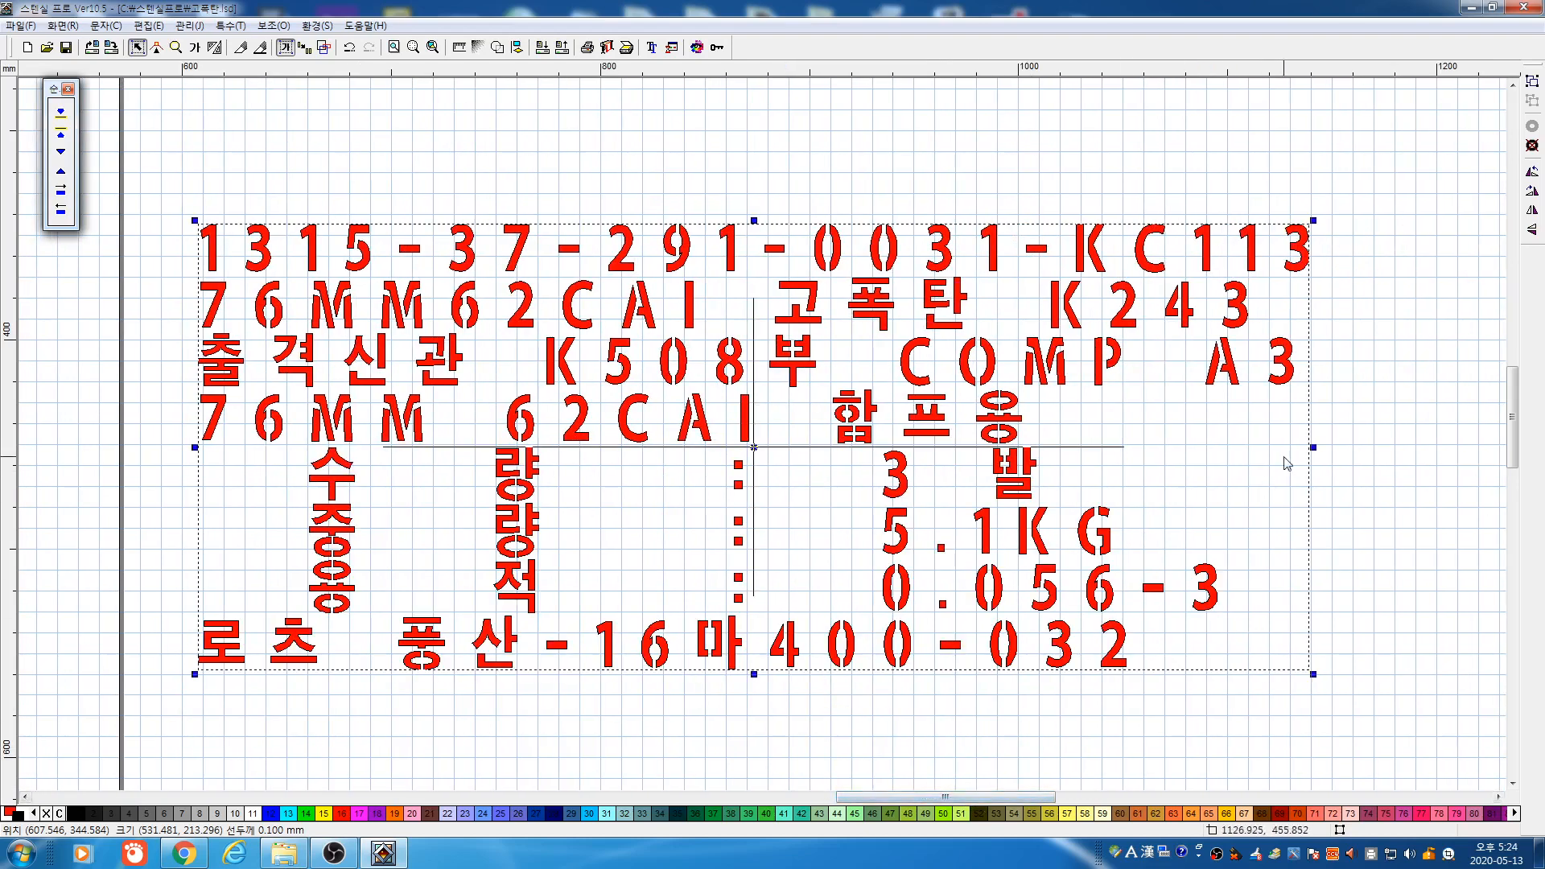
{"action": "left_click_drag", "start_coordinate": [1312, 450], "coordinate": [948, 448]}
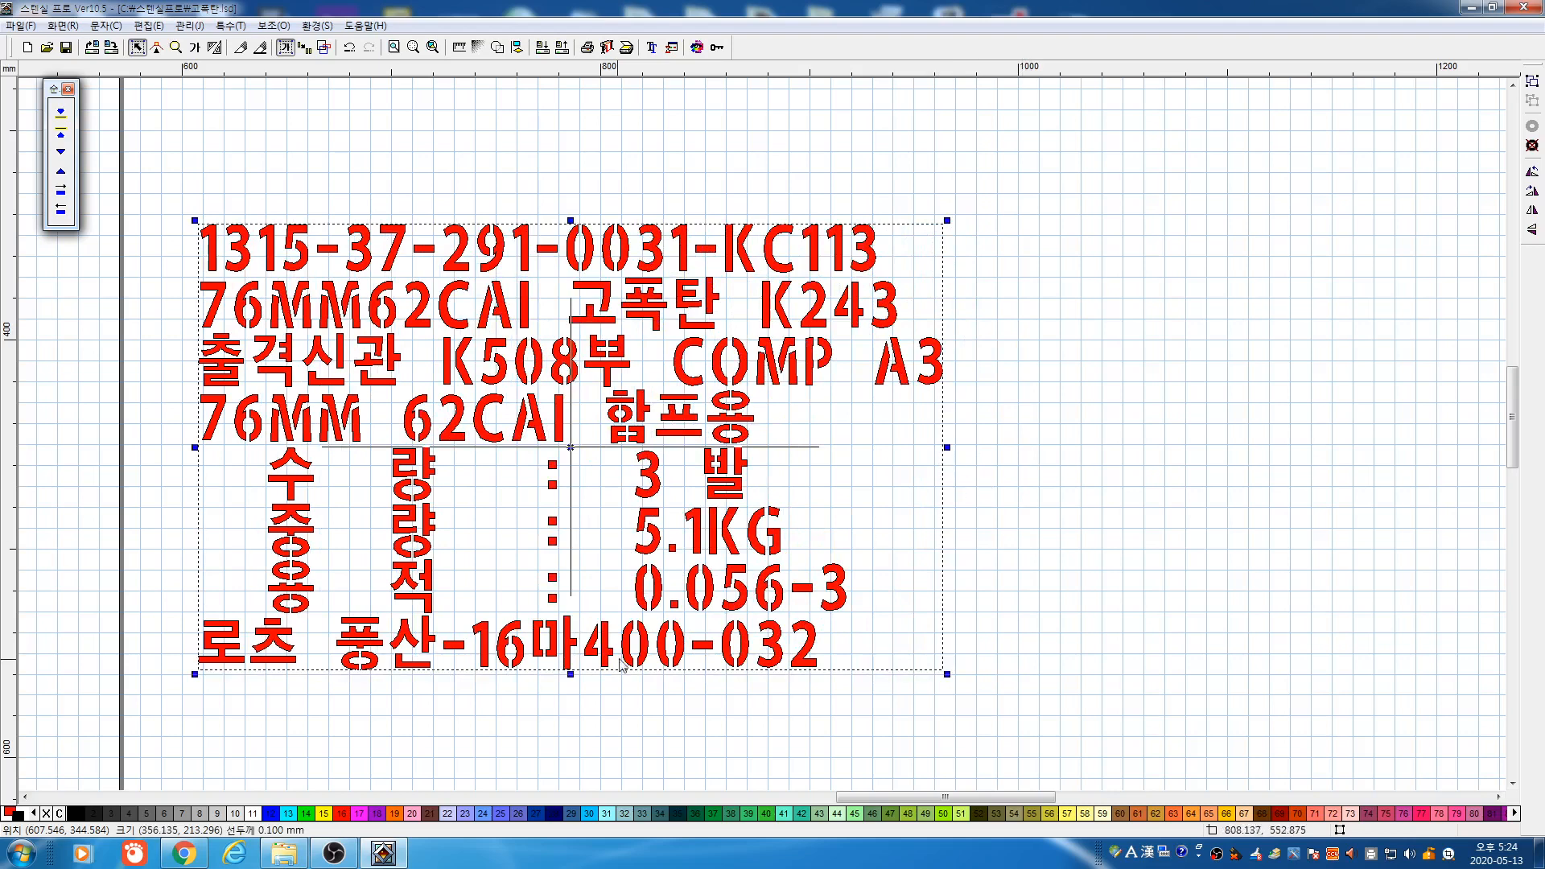
{"action": "left_click_drag", "start_coordinate": [569, 675], "coordinate": [556, 768]}
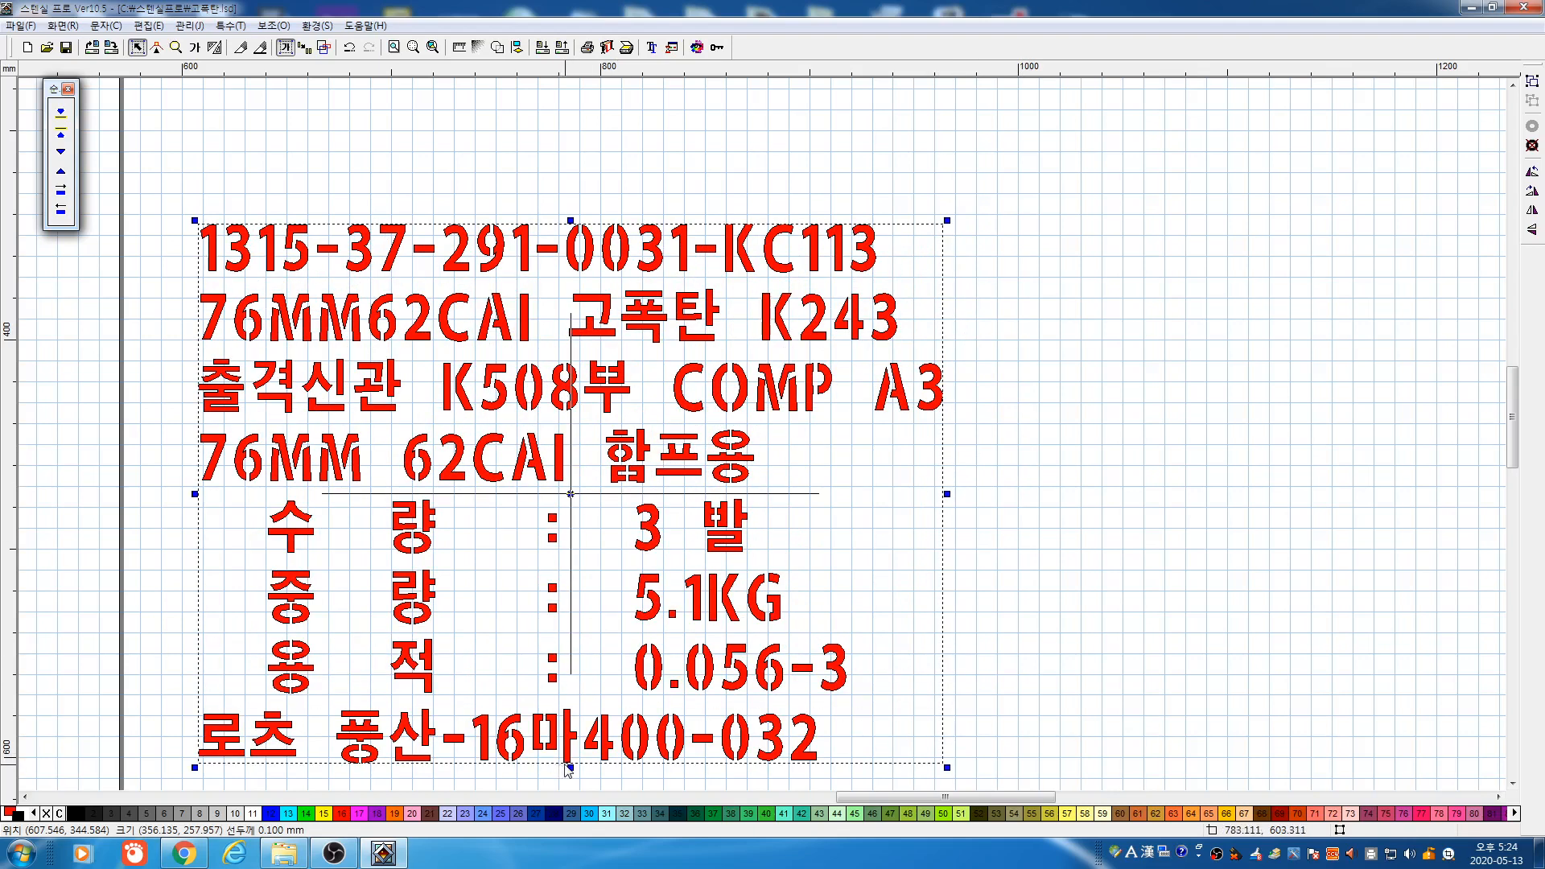
{"action": "left_click", "coordinate": [575, 774]}
{"action": "left_click_drag", "start_coordinate": [134, 158], "coordinate": [944, 697]}
{"action": "left_click_drag", "start_coordinate": [569, 769], "coordinate": [562, 730]}
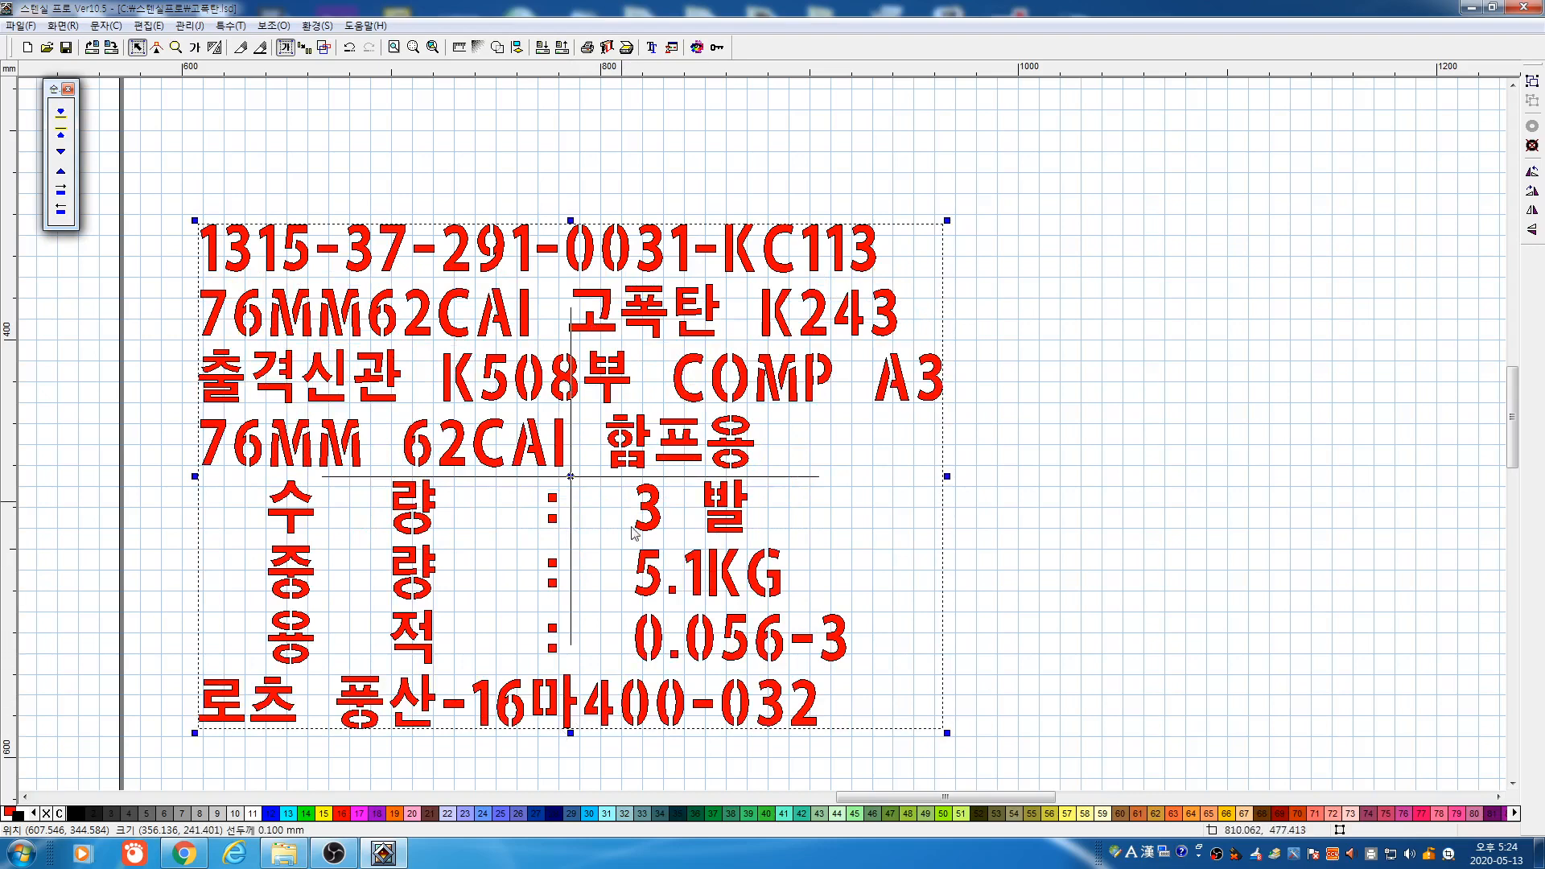
{"action": "left_click_drag", "start_coordinate": [132, 153], "coordinate": [1049, 734]}
Resize the label proportionally to 300 mm wide
{"action": "left_click", "coordinate": [459, 48]}
{"action": "left_click", "coordinate": [856, 370]}
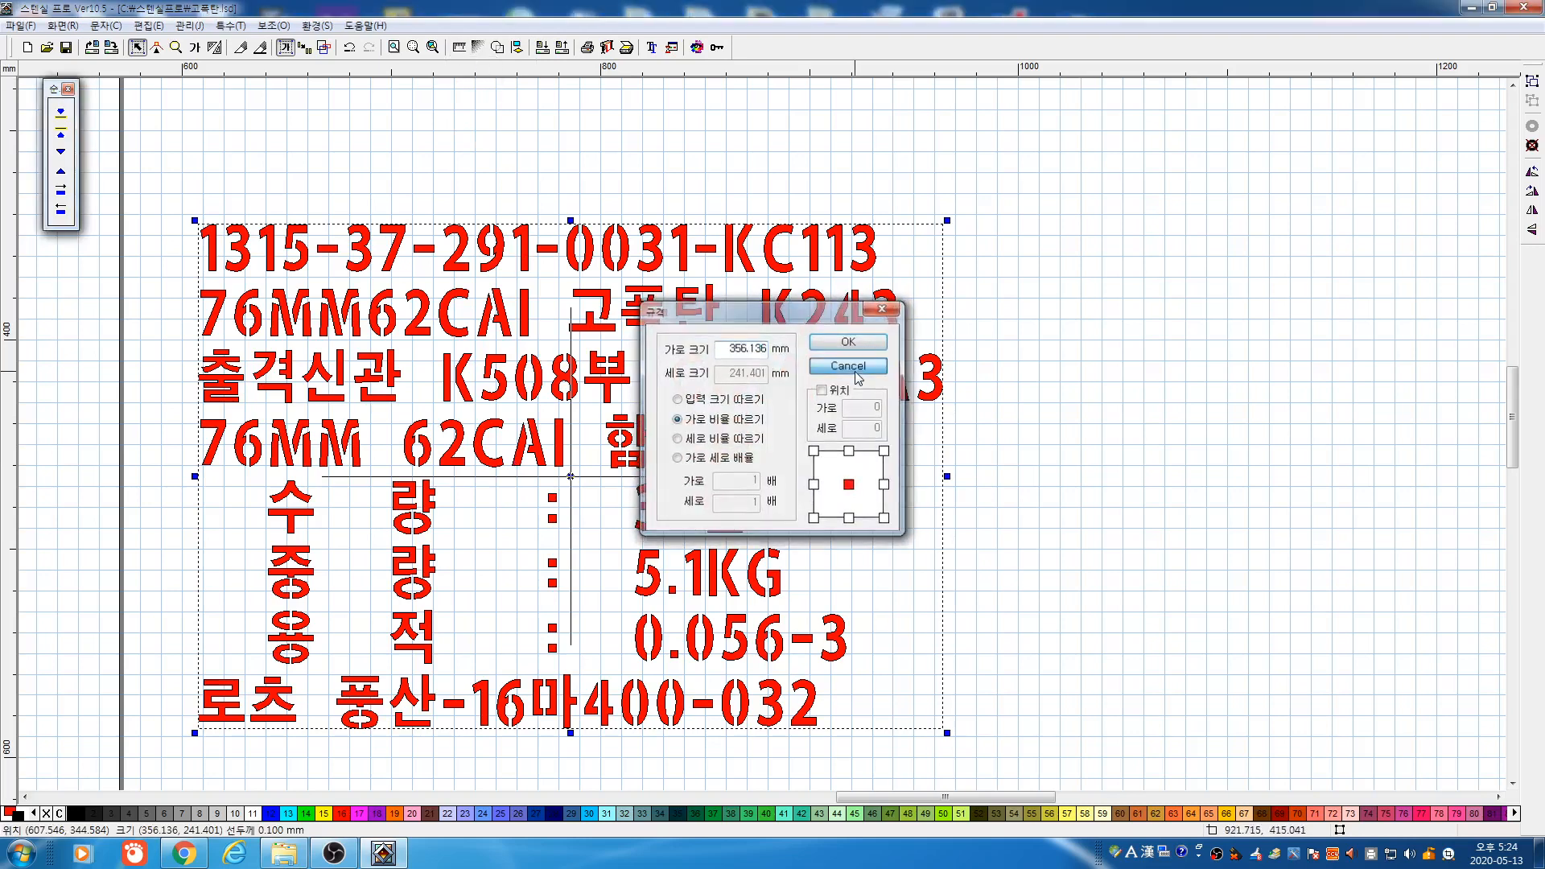
{"action": "key", "text": "g"}
{"action": "left_click_drag", "start_coordinate": [750, 308], "coordinate": [1050, 301]}
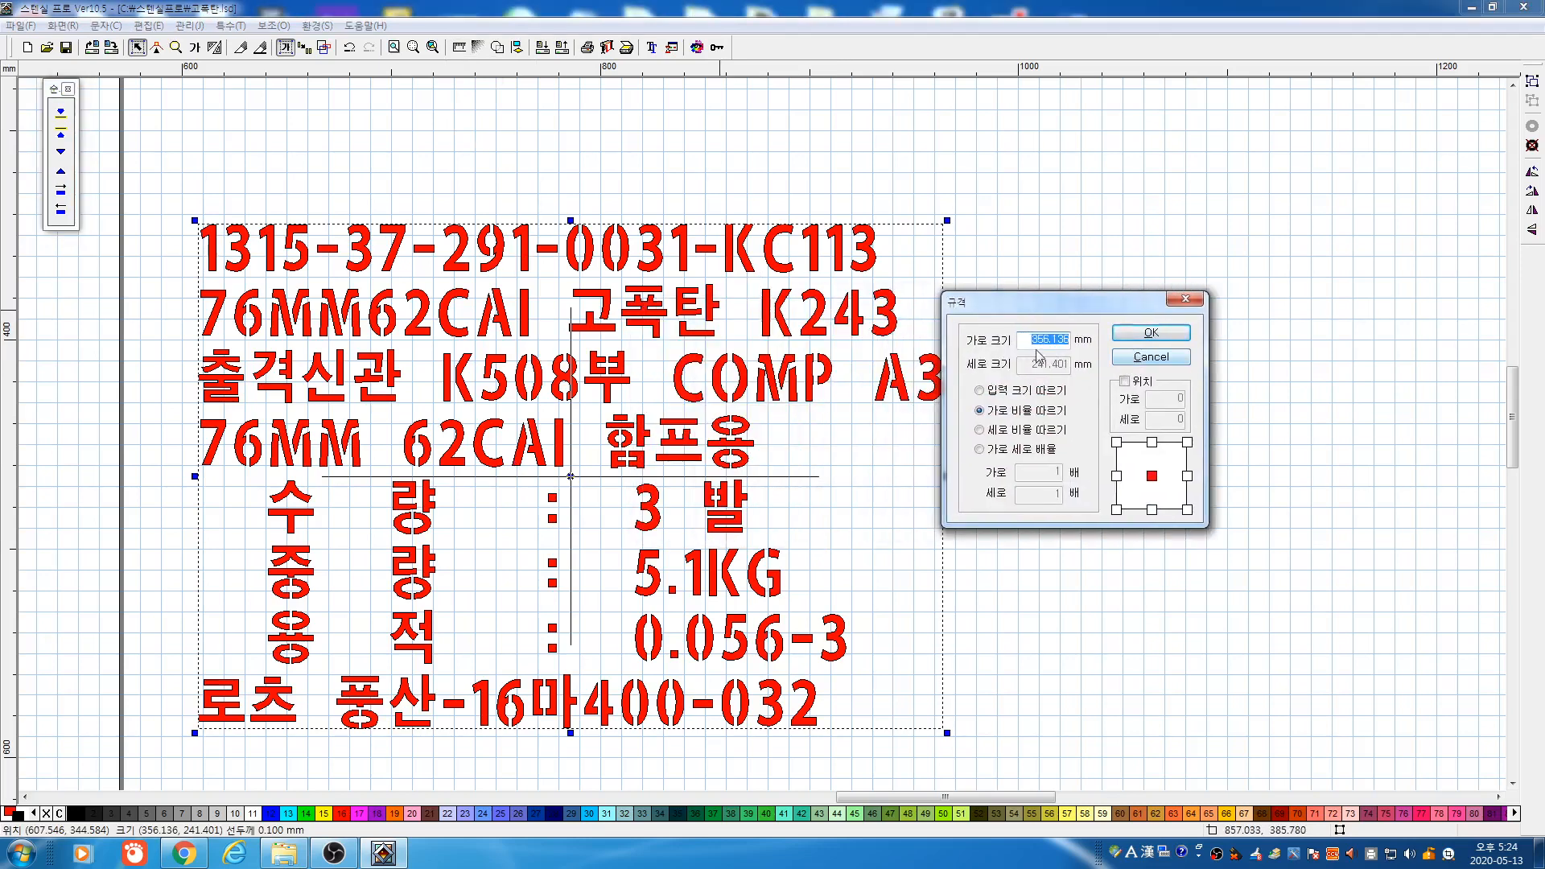
{"action": "type", "text": "300"}
{"action": "left_click", "coordinate": [1032, 413]}
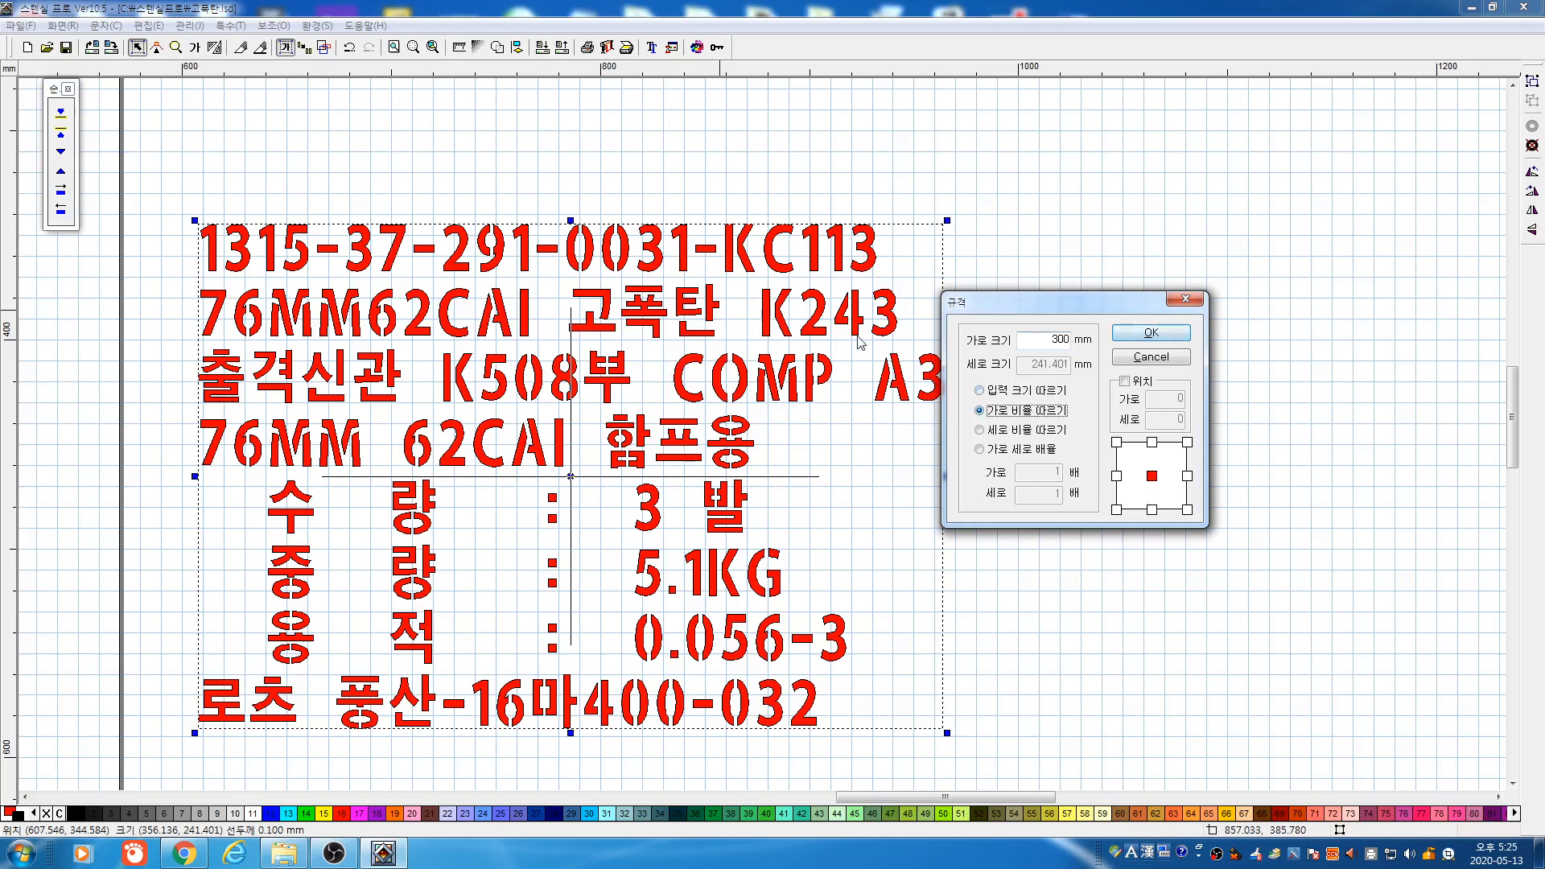
{"action": "left_click", "coordinate": [1143, 333]}
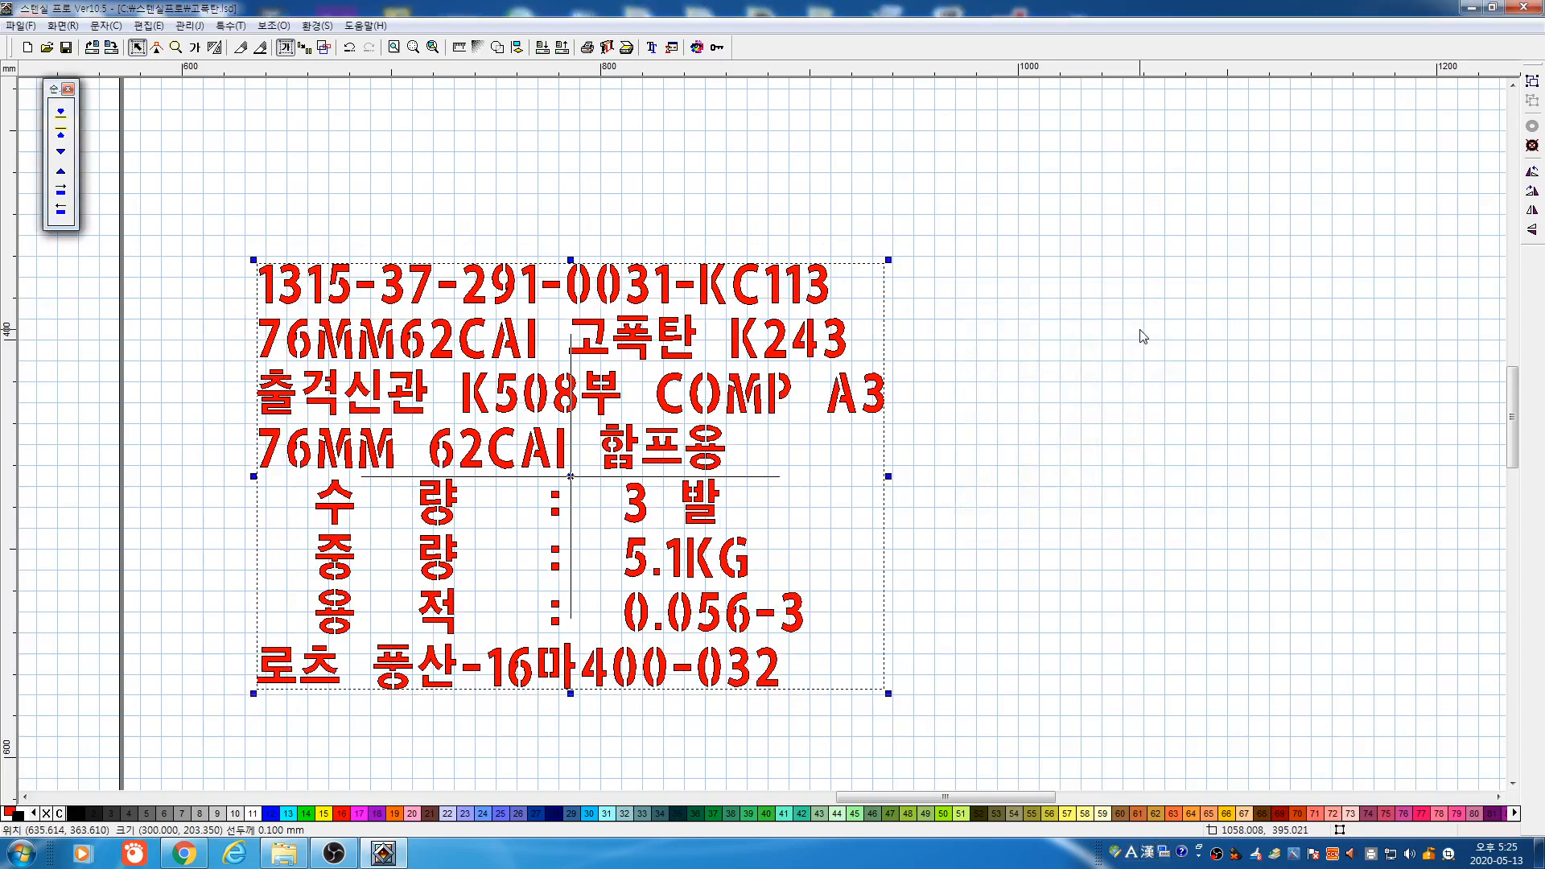
Reselect the resized label and set its width to 400 mm
{"action": "left_click", "coordinate": [715, 382]}
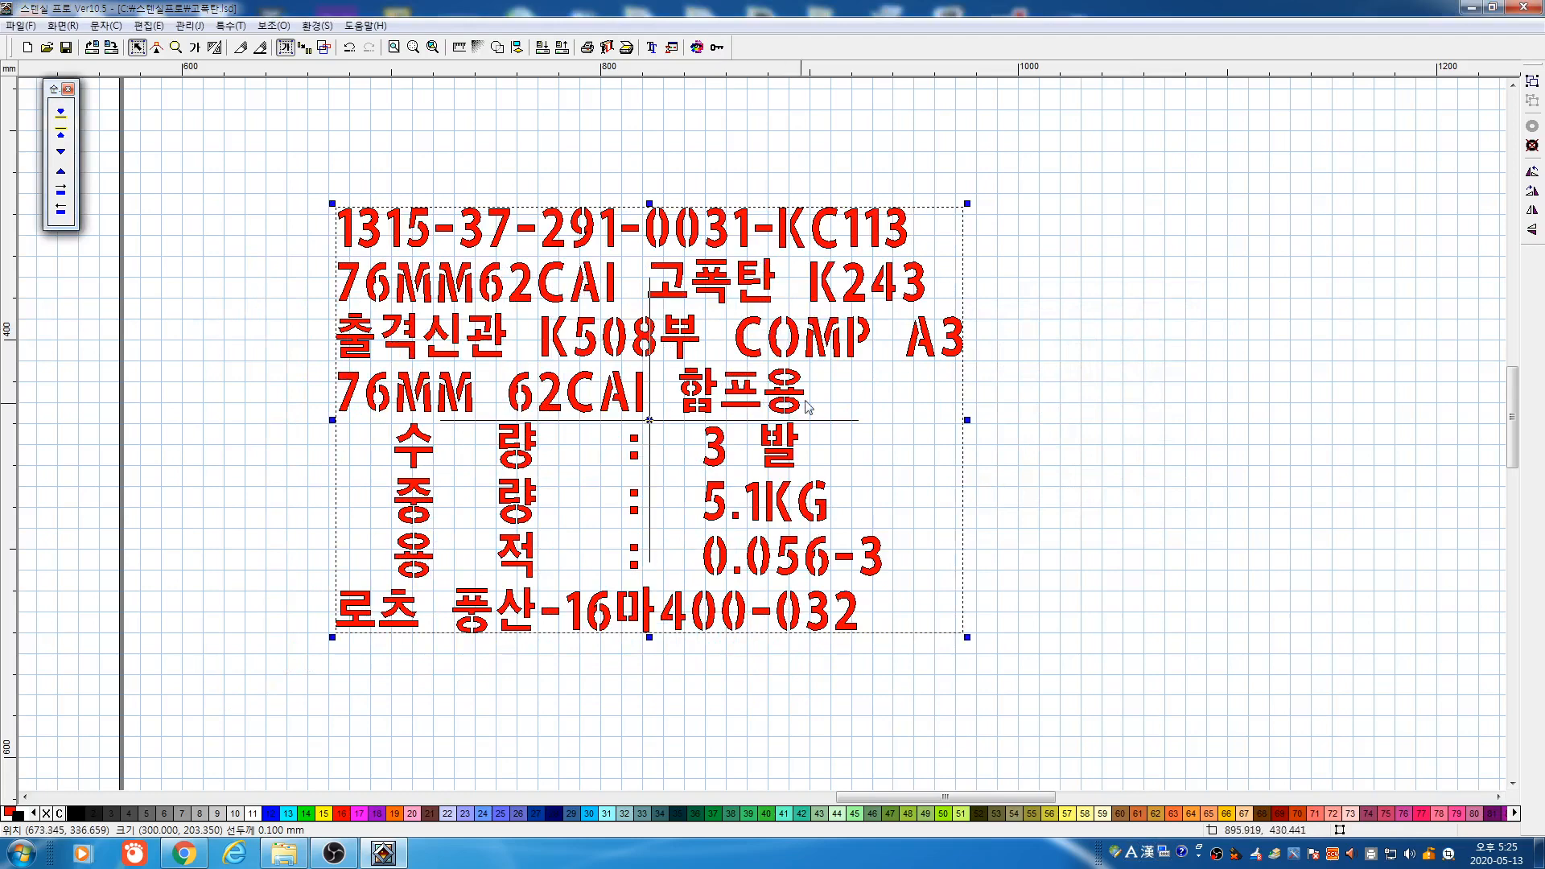
{"action": "left_click", "coordinate": [298, 221]}
{"action": "left_click_drag", "start_coordinate": [1211, 658], "coordinate": [1212, 655]}
{"action": "key", "text": "F4"}
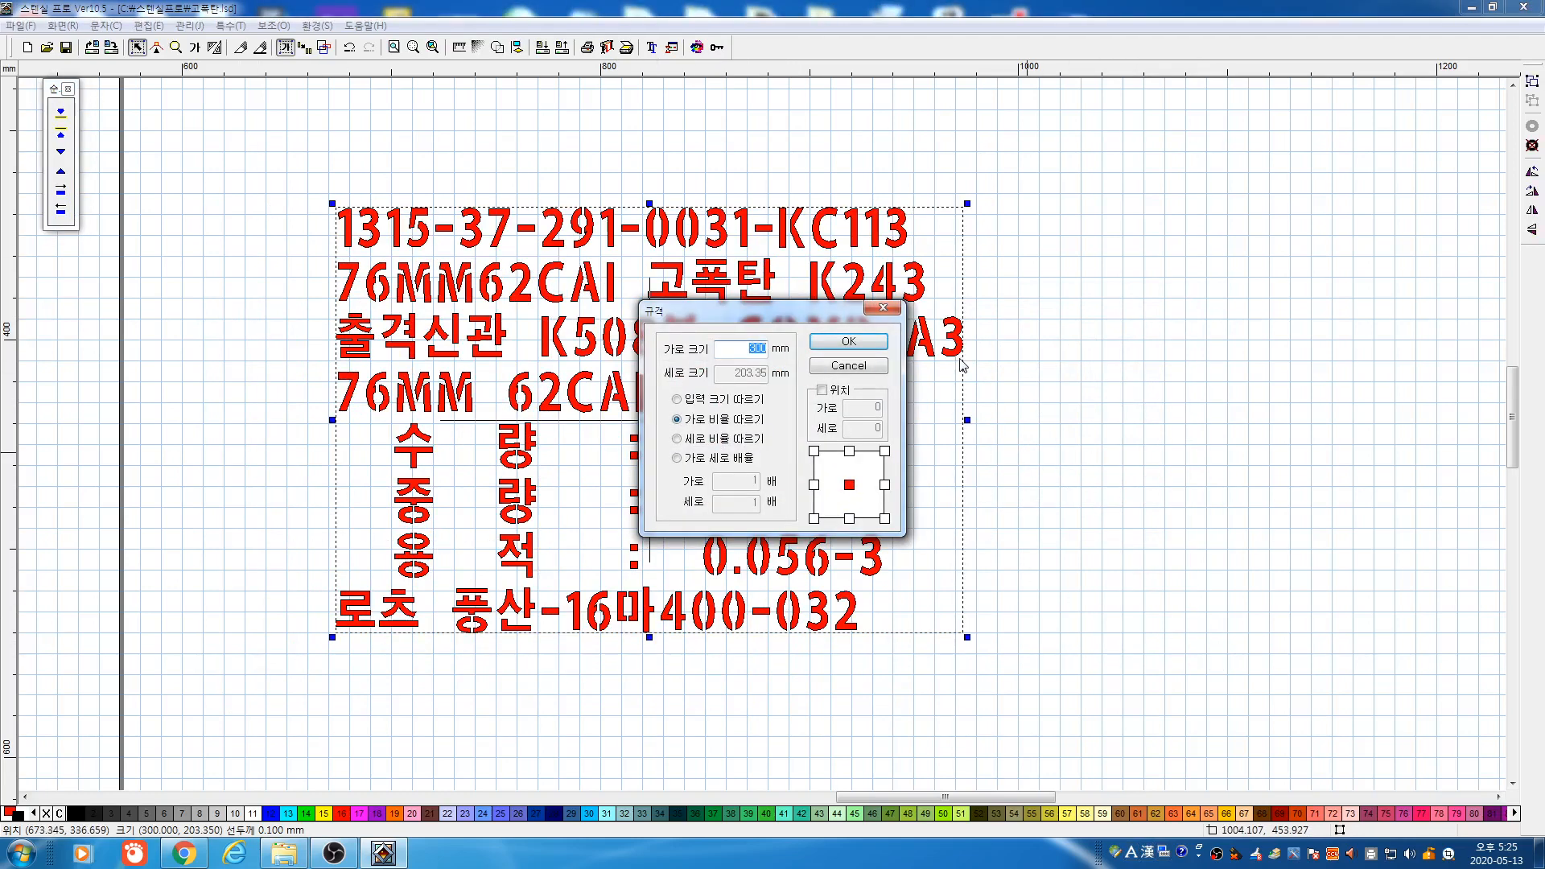
{"action": "type", "text": "400"}
{"action": "left_click", "coordinate": [866, 342]}
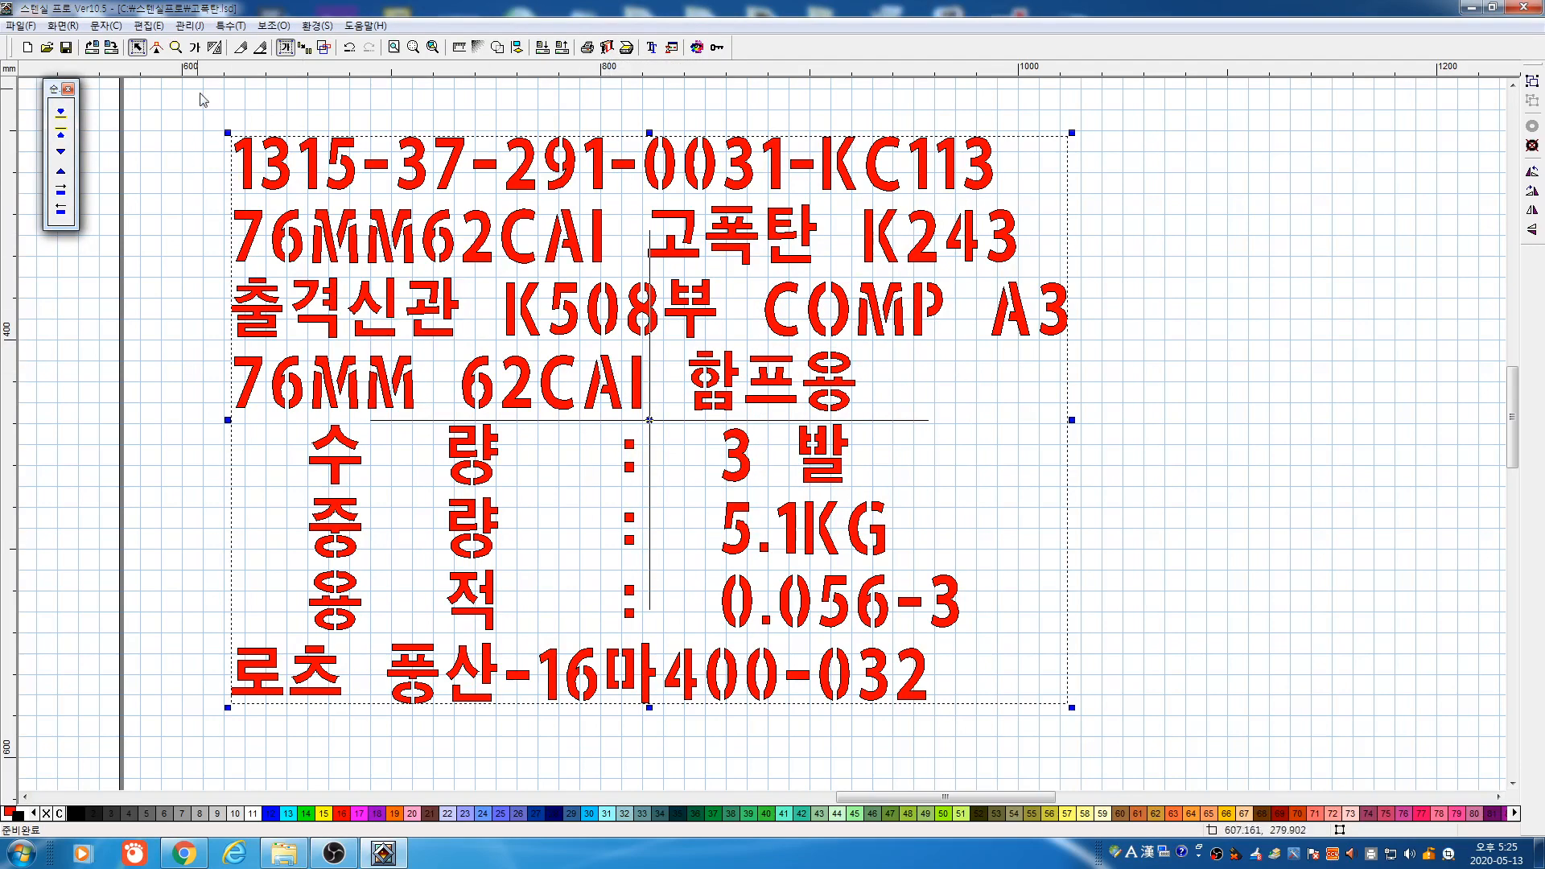
Zoom to the right-hand label and scale the text block to 570 mm wide
{"action": "left_click", "coordinate": [175, 46]}
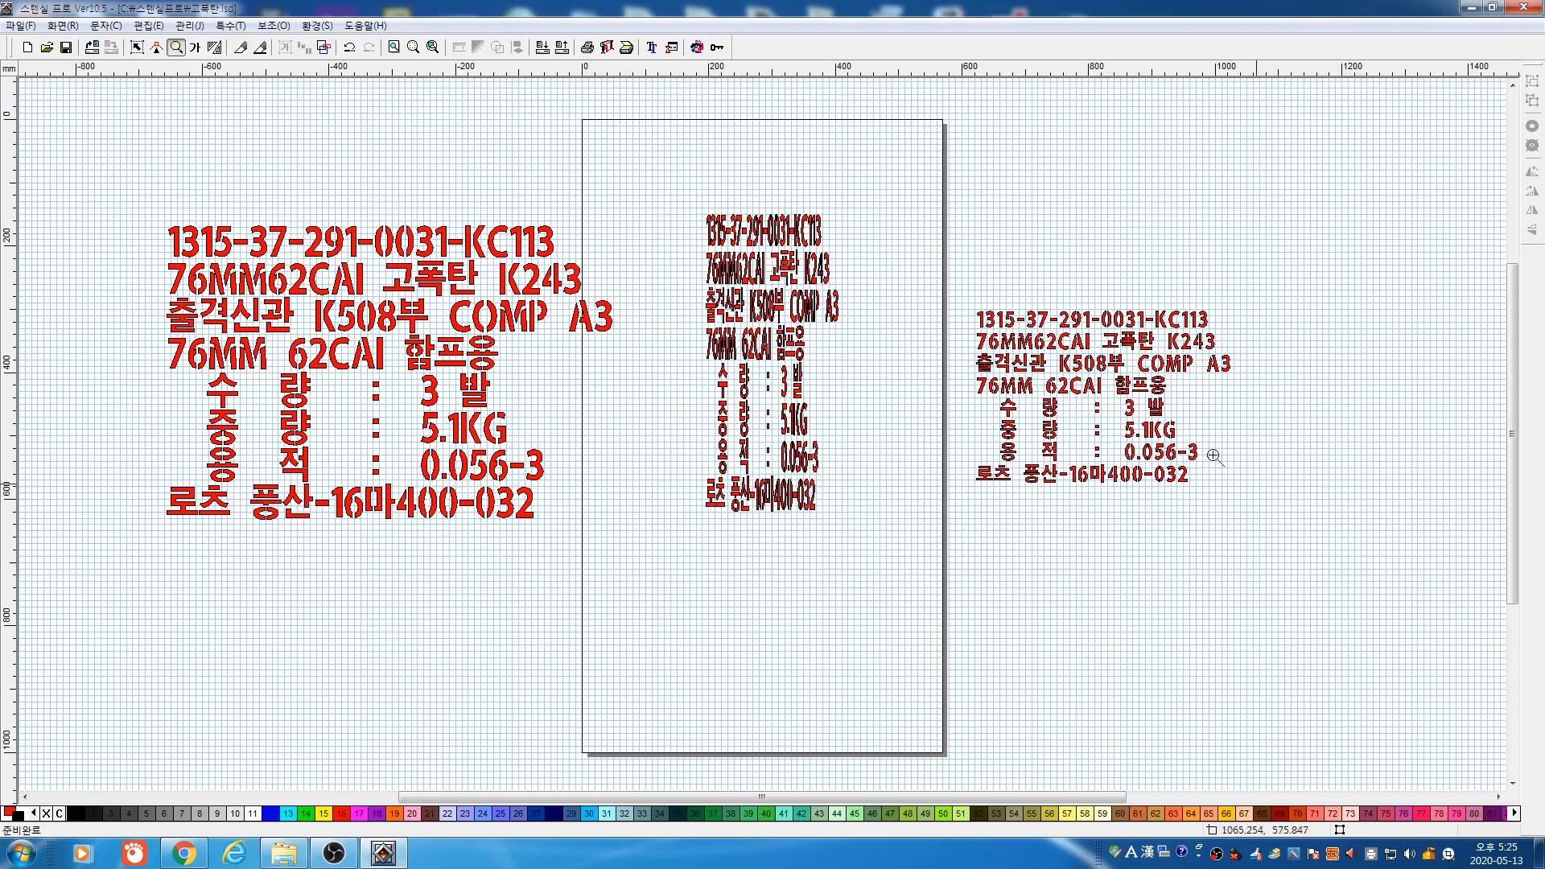
{"action": "left_click", "coordinate": [1213, 457]}
{"action": "left_click", "coordinate": [137, 47]}
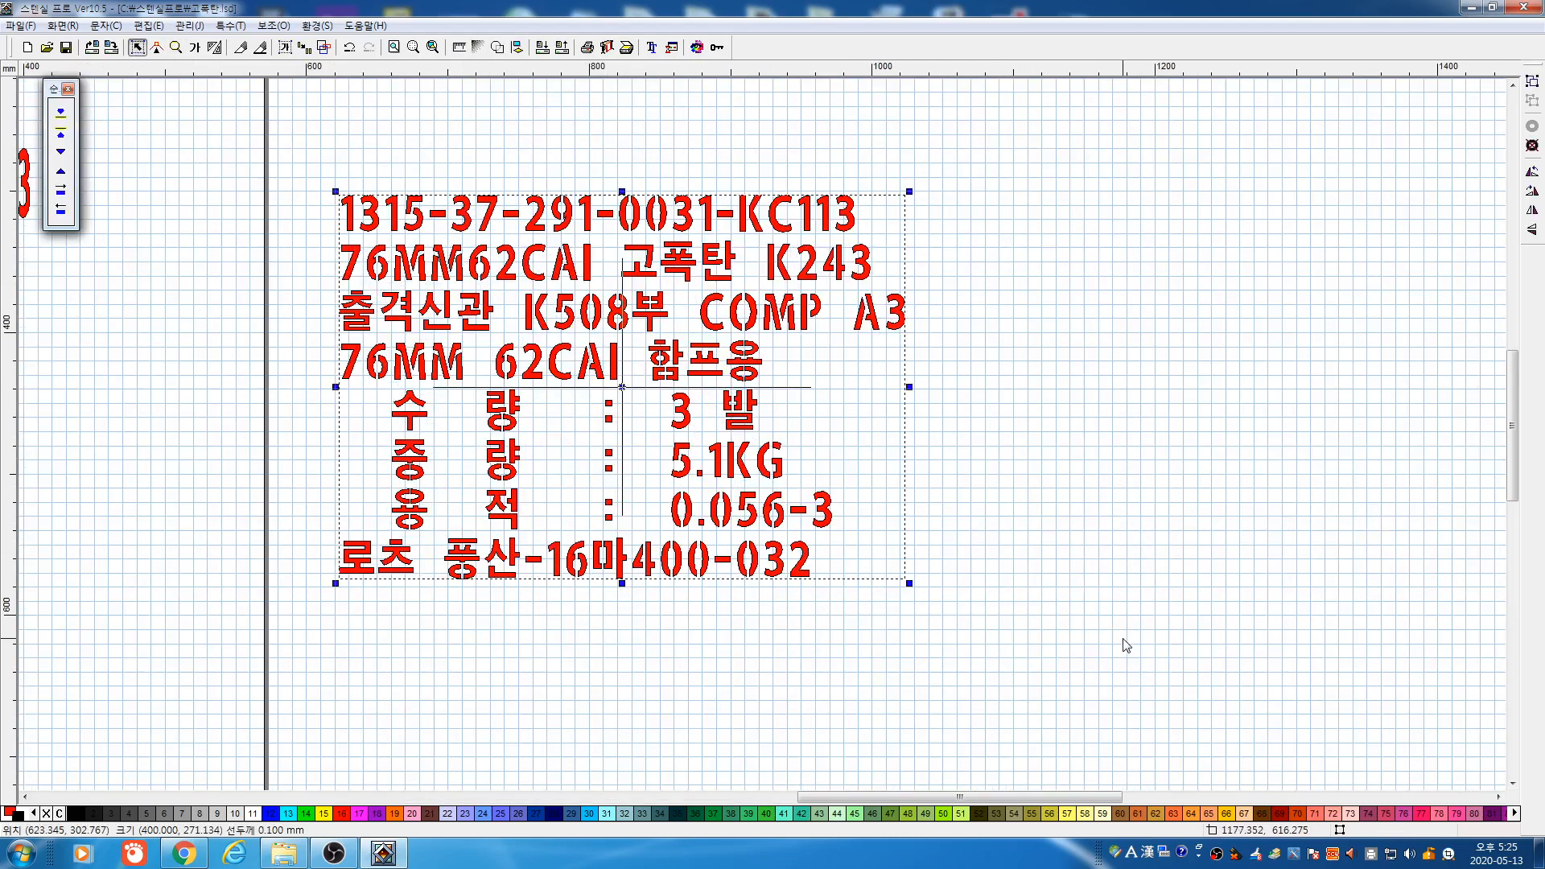
{"action": "key", "text": "Return"}
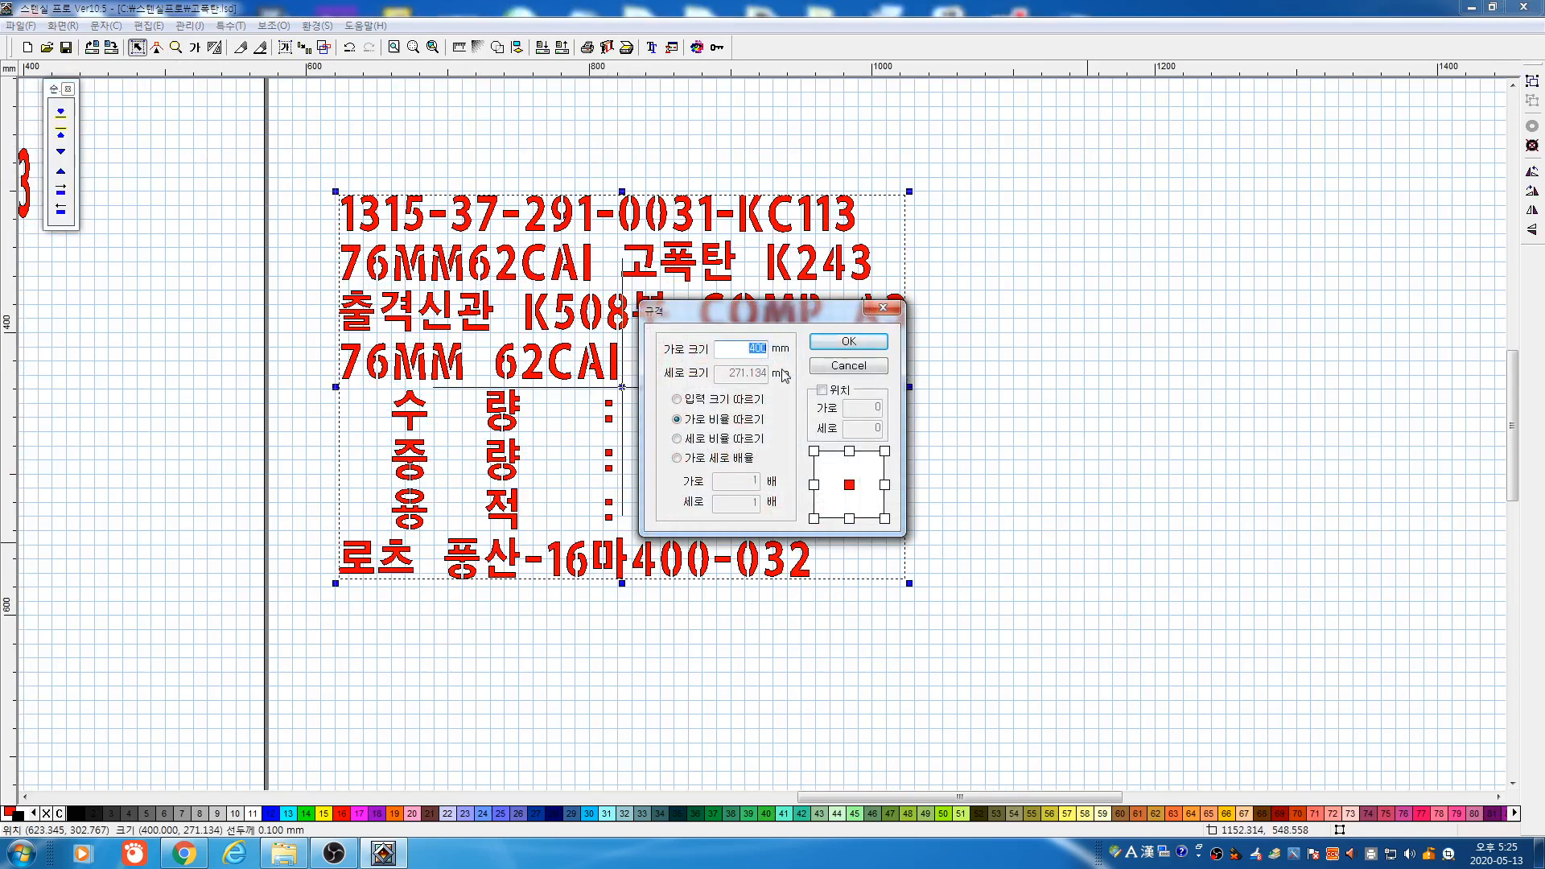
{"action": "type", "text": "570"}
{"action": "left_click", "coordinate": [847, 343]}
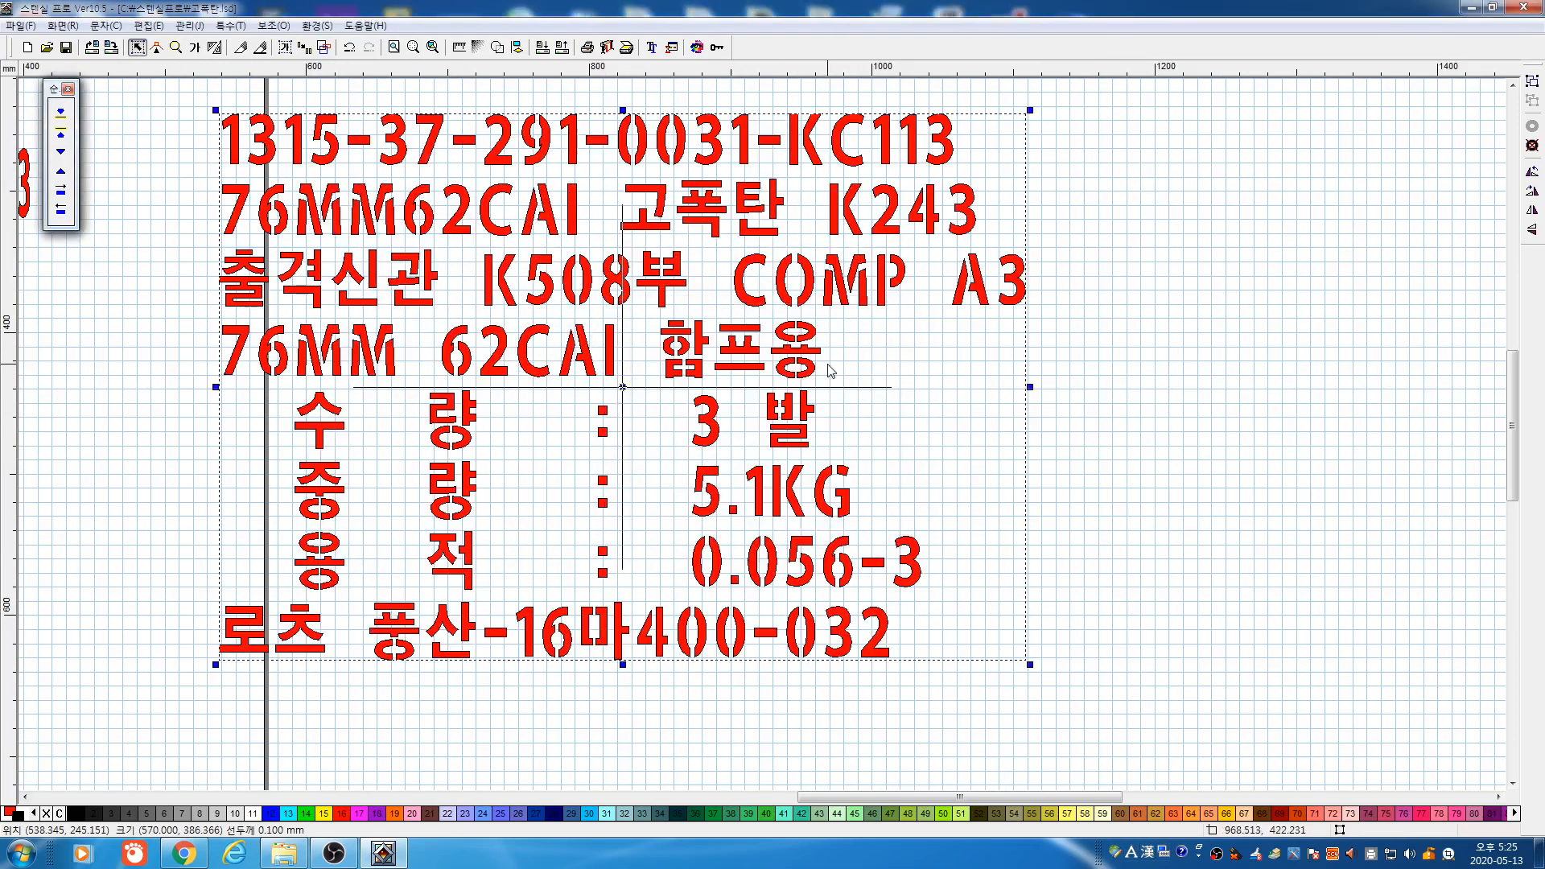
Preview the label in plotter output, close it, and zoom out to the whole page
{"action": "left_click", "coordinate": [605, 48]}
{"action": "left_click_drag", "start_coordinate": [840, 230], "coordinate": [1086, 243]}
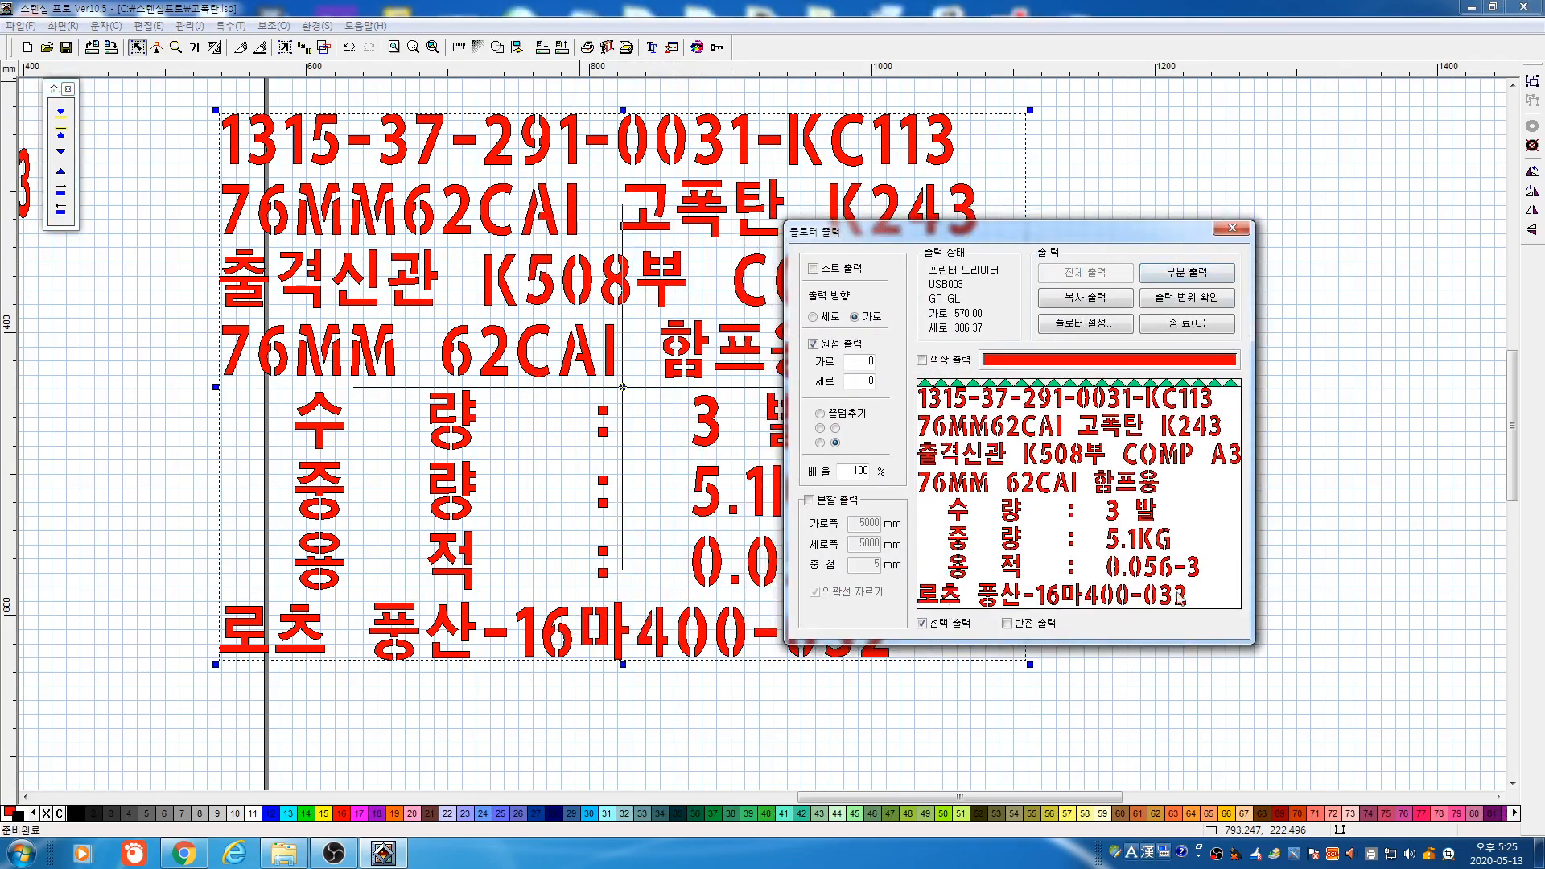
{"action": "left_click", "coordinate": [1198, 323]}
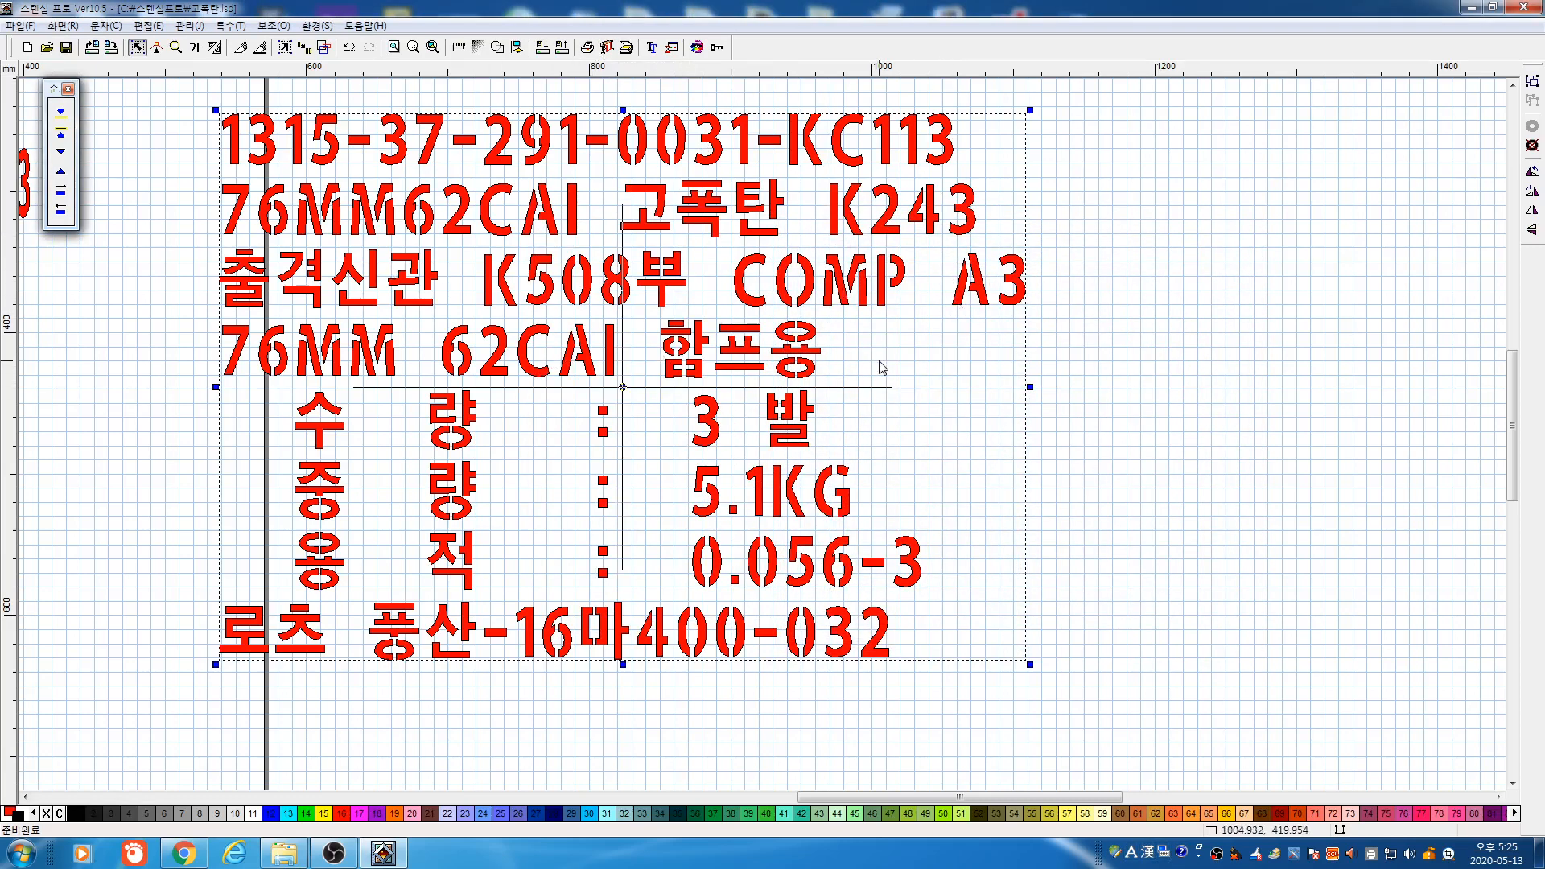
{"action": "key", "text": "F4"}
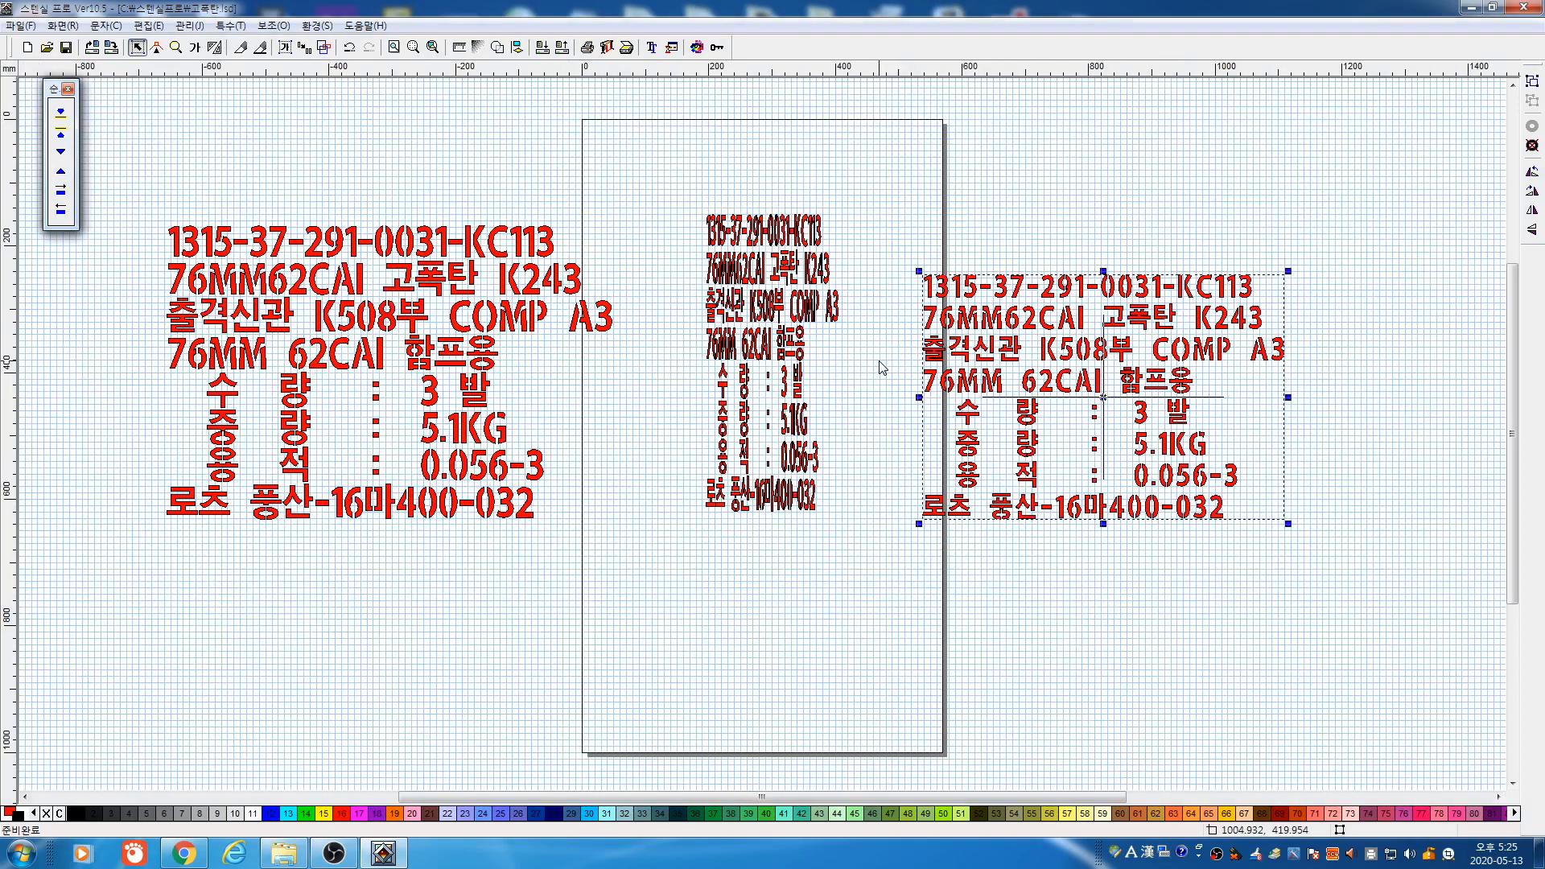
Delete every line of the right-hand label copy
{"action": "left_click_drag", "start_coordinate": [894, 234], "coordinate": [1312, 366]}
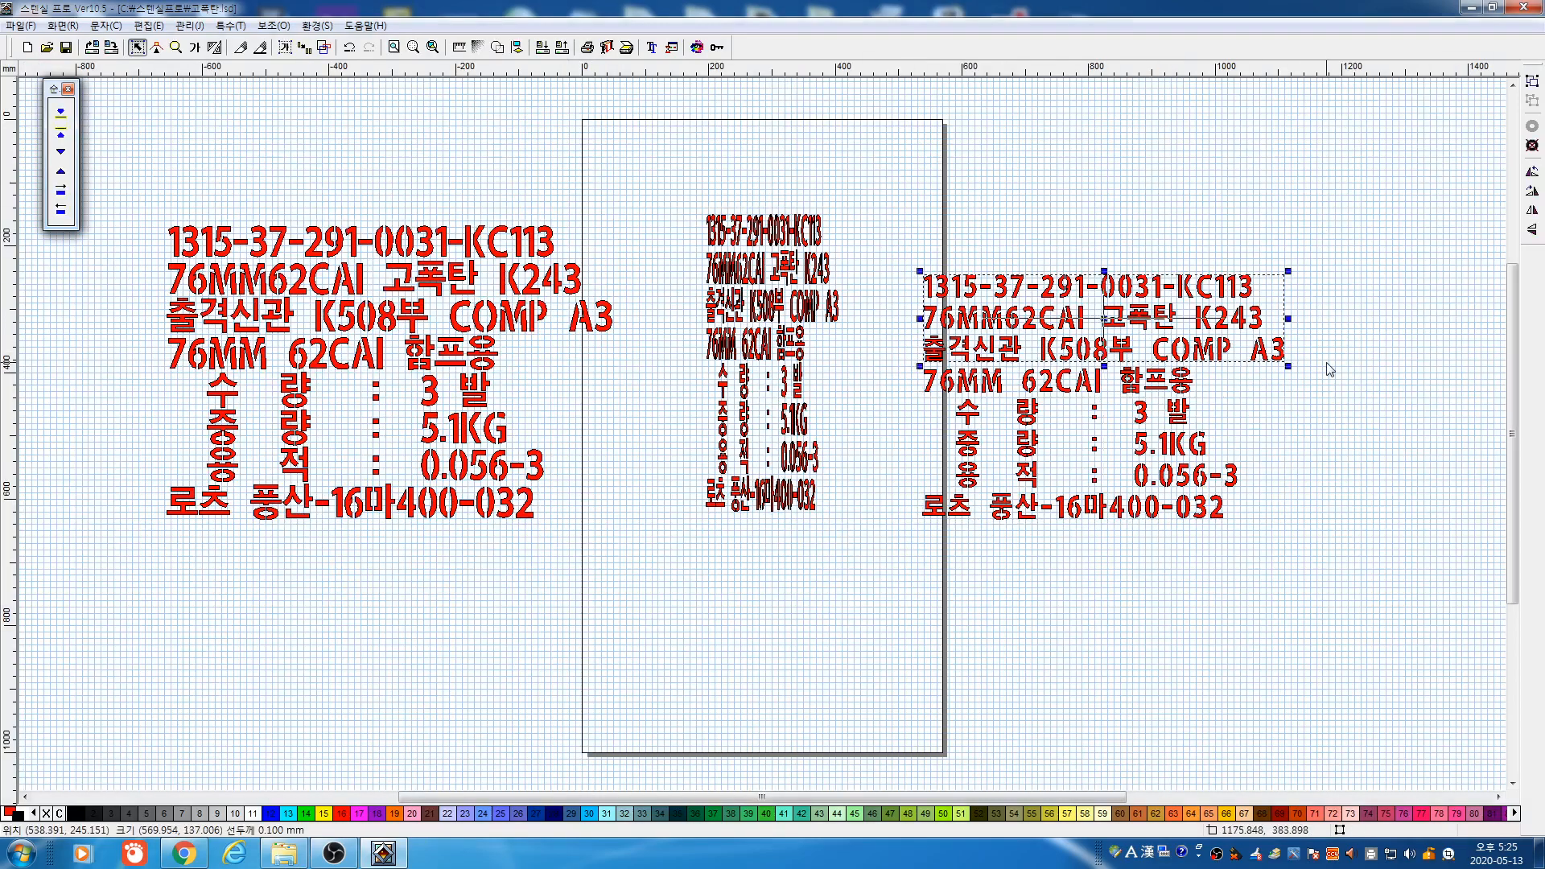
{"action": "key", "text": "Delete"}
{"action": "left_click_drag", "start_coordinate": [890, 341], "coordinate": [1228, 405]}
{"action": "key", "text": "Delete"}
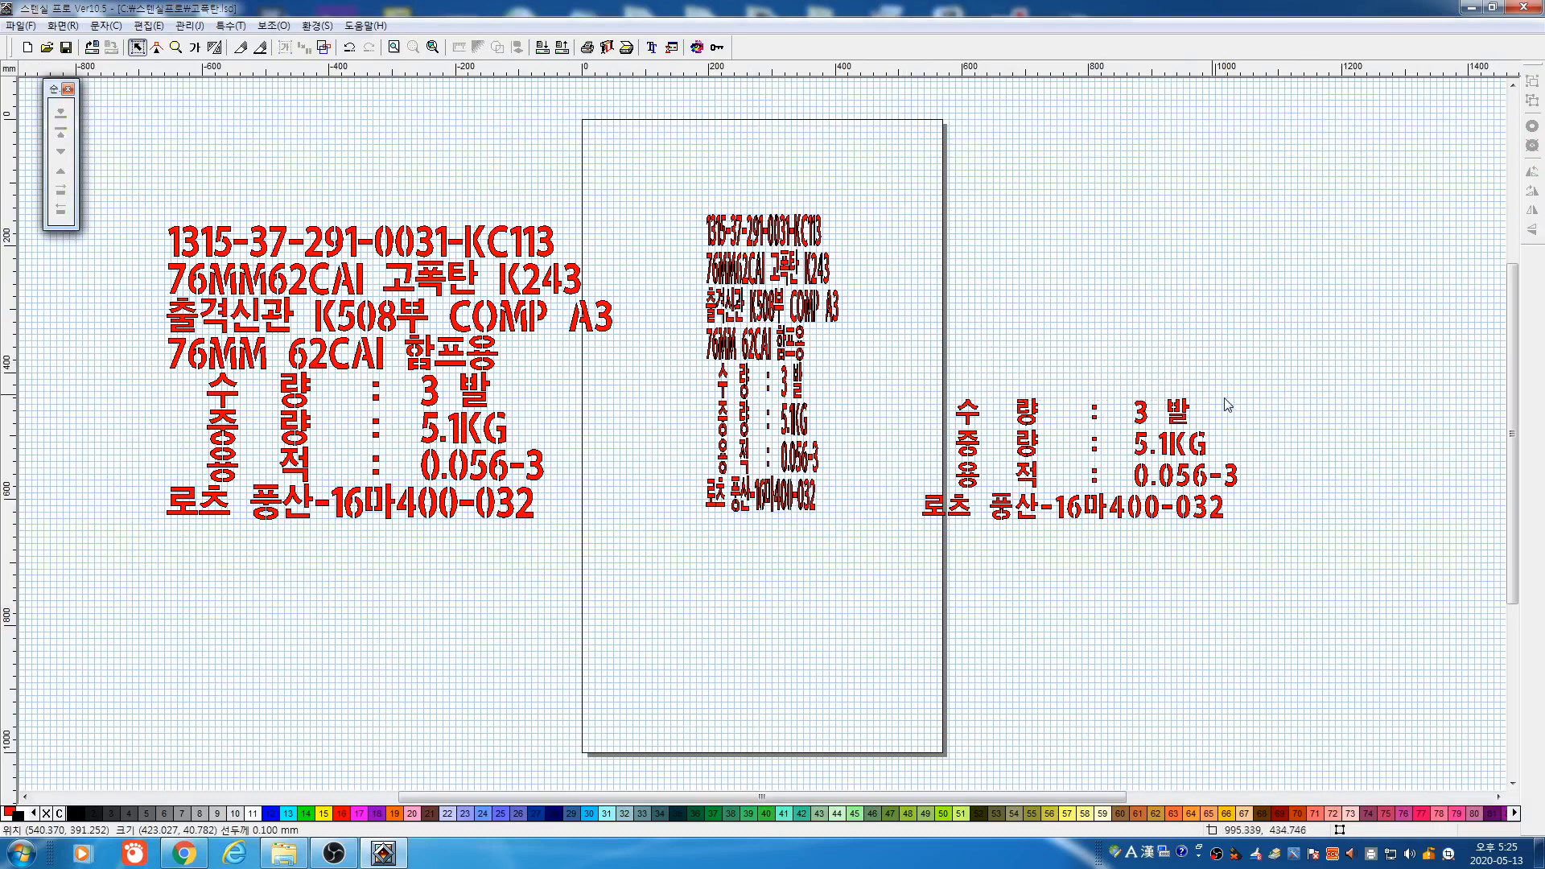
{"action": "left_click", "coordinate": [1038, 412]}
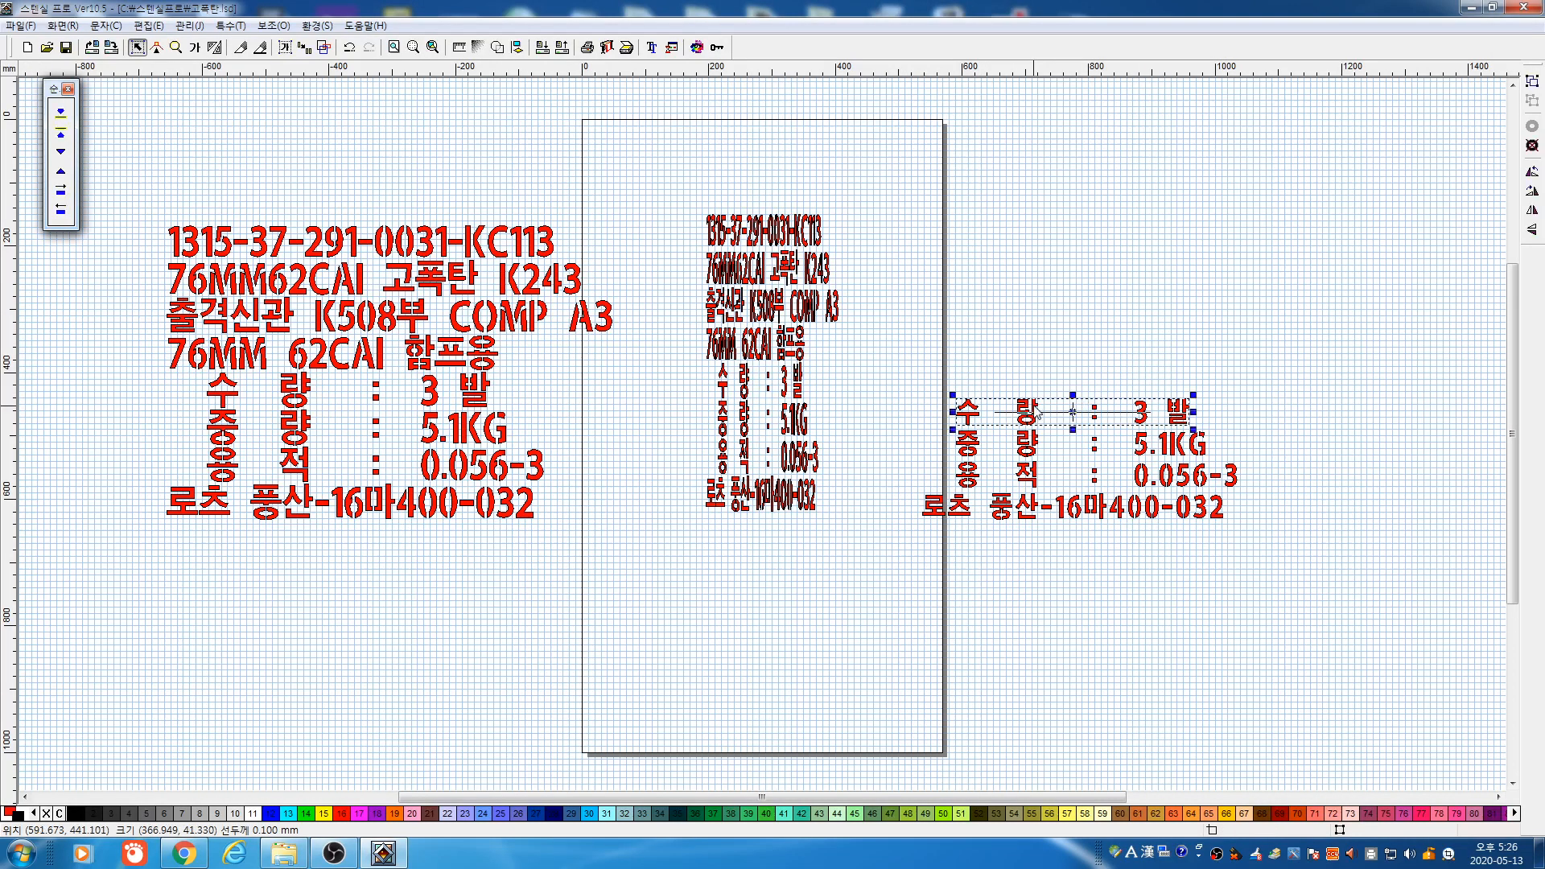
{"action": "key", "text": "Delete"}
{"action": "left_click", "coordinate": [1034, 443]}
{"action": "key", "text": "Delete"}
{"action": "left_click_drag", "start_coordinate": [906, 460], "coordinate": [1256, 538]}
{"action": "key", "text": "Delete"}
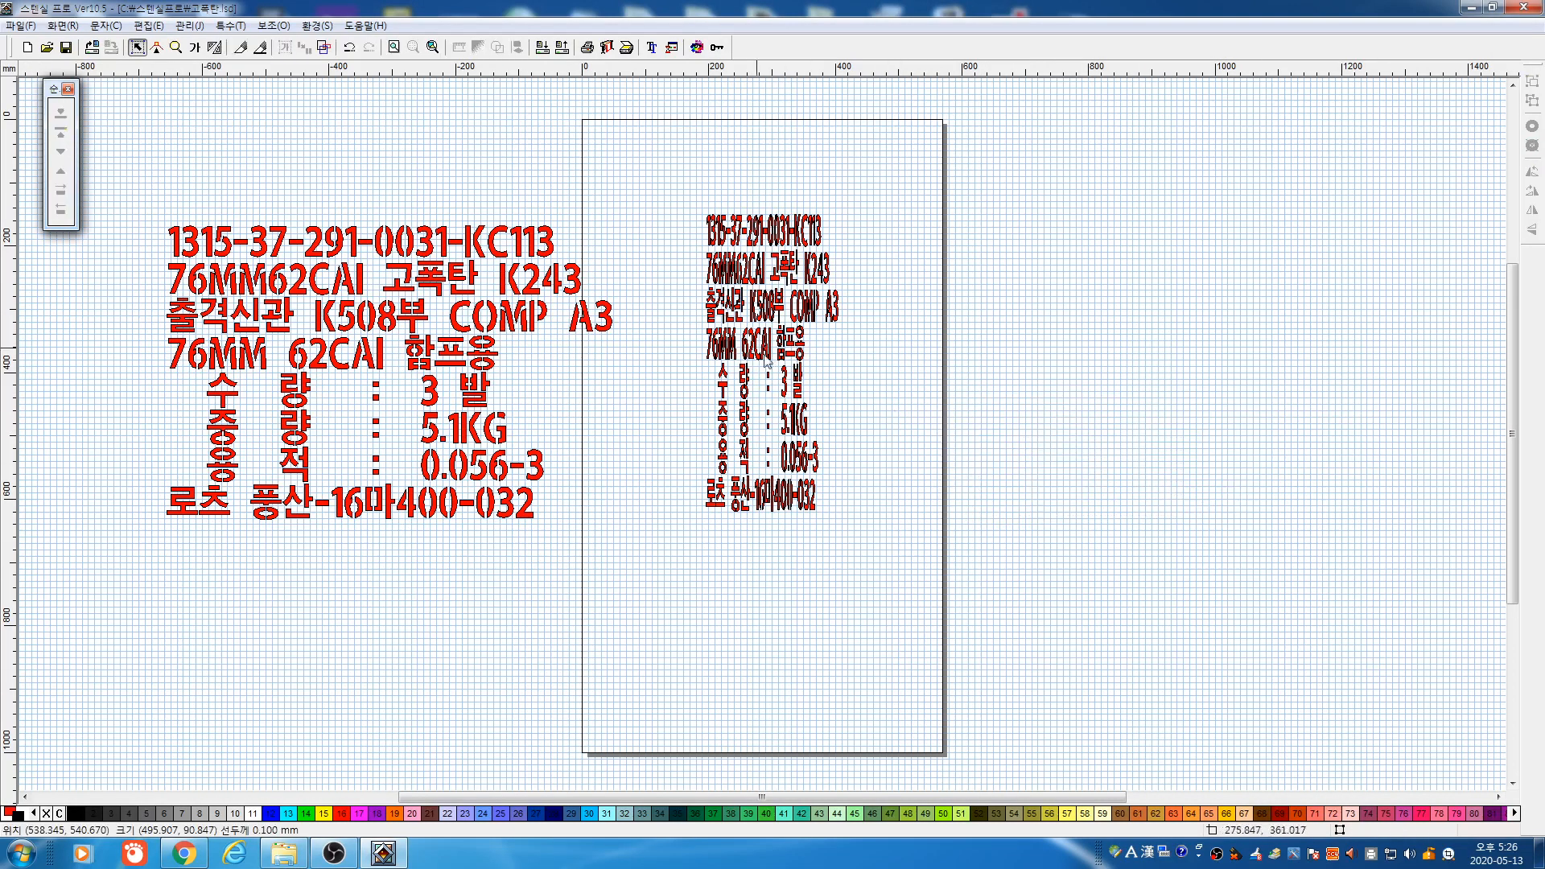
Delete the narrow text block on the page and shrink the left label to about 491 × 324 mm
{"action": "left_click_drag", "start_coordinate": [652, 214], "coordinate": [857, 528]}
{"action": "key", "text": "Delete"}
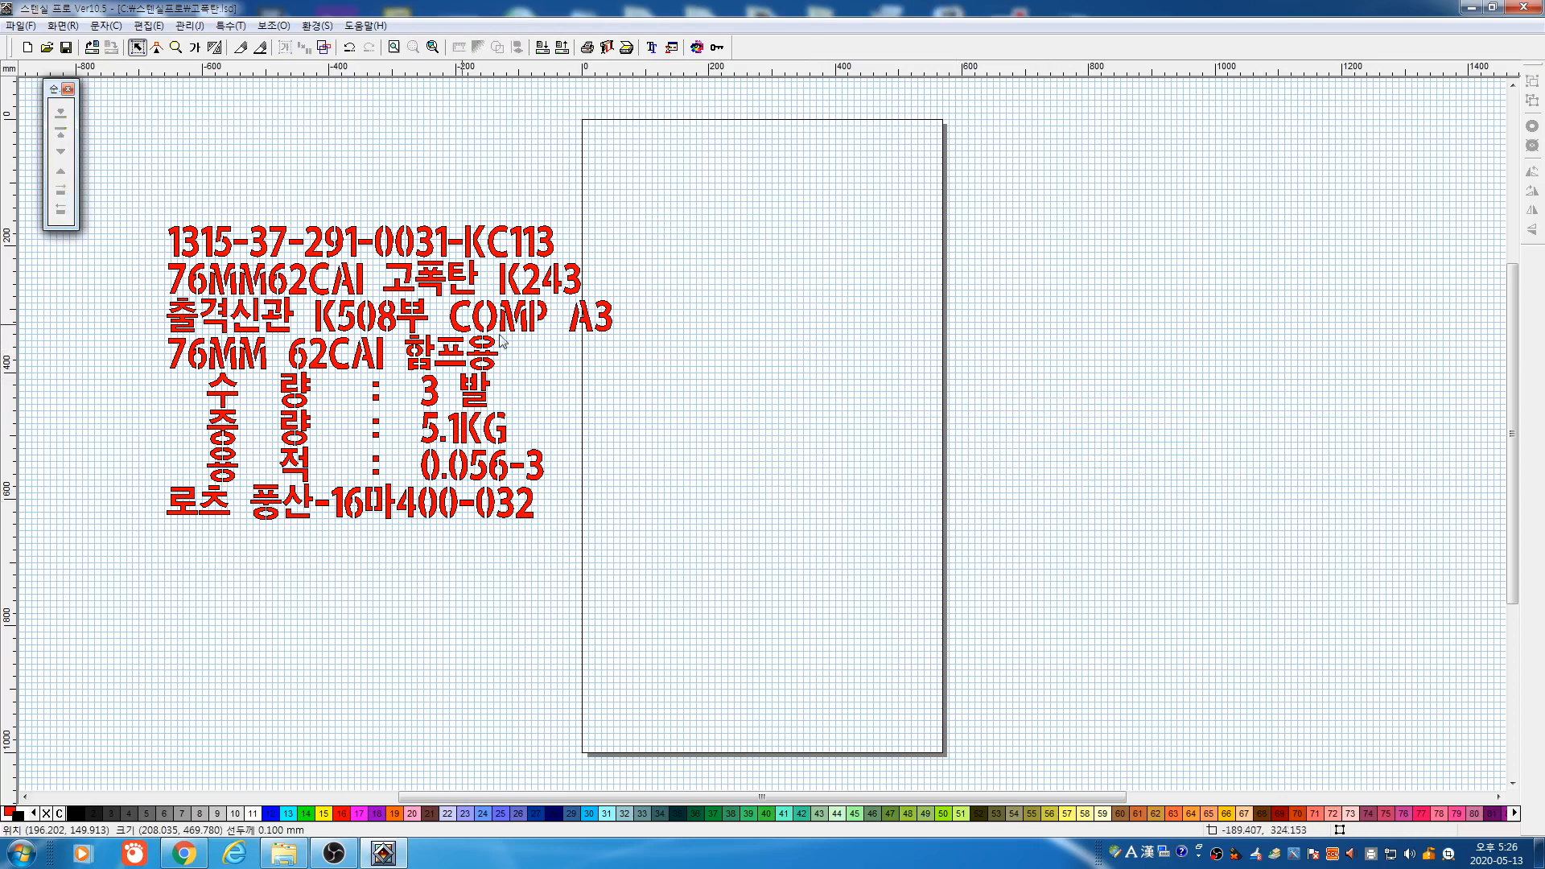
{"action": "left_click_drag", "start_coordinate": [126, 202], "coordinate": [624, 524]}
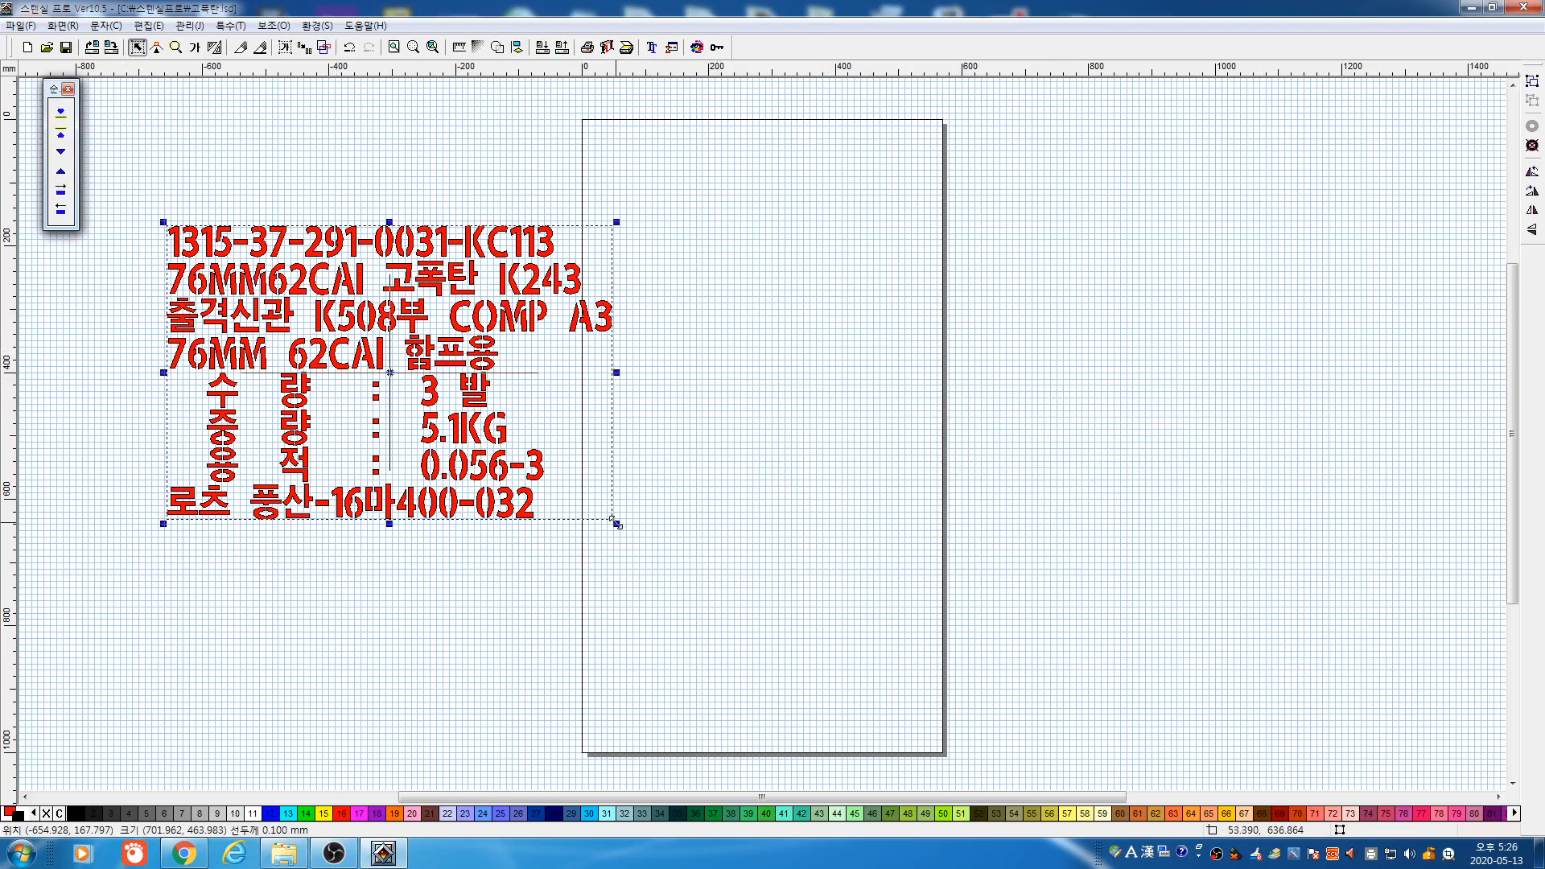
{"action": "left_click_drag", "start_coordinate": [505, 467], "coordinate": [457, 441]}
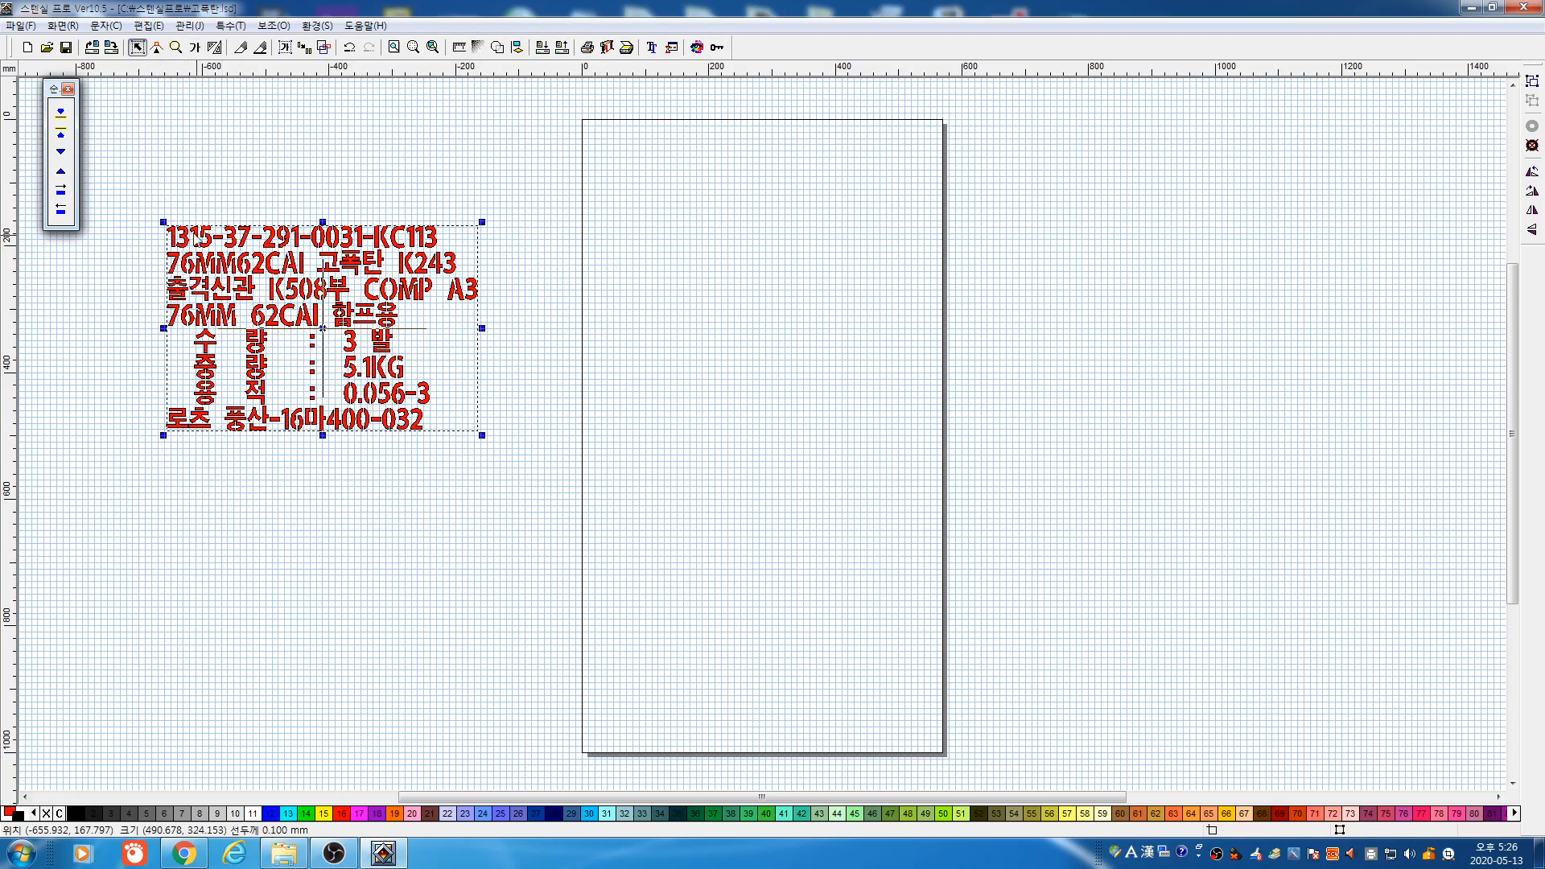
Try placing the label as fitted text in a frame on the page, then delete it
{"action": "left_click", "coordinate": [195, 47]}
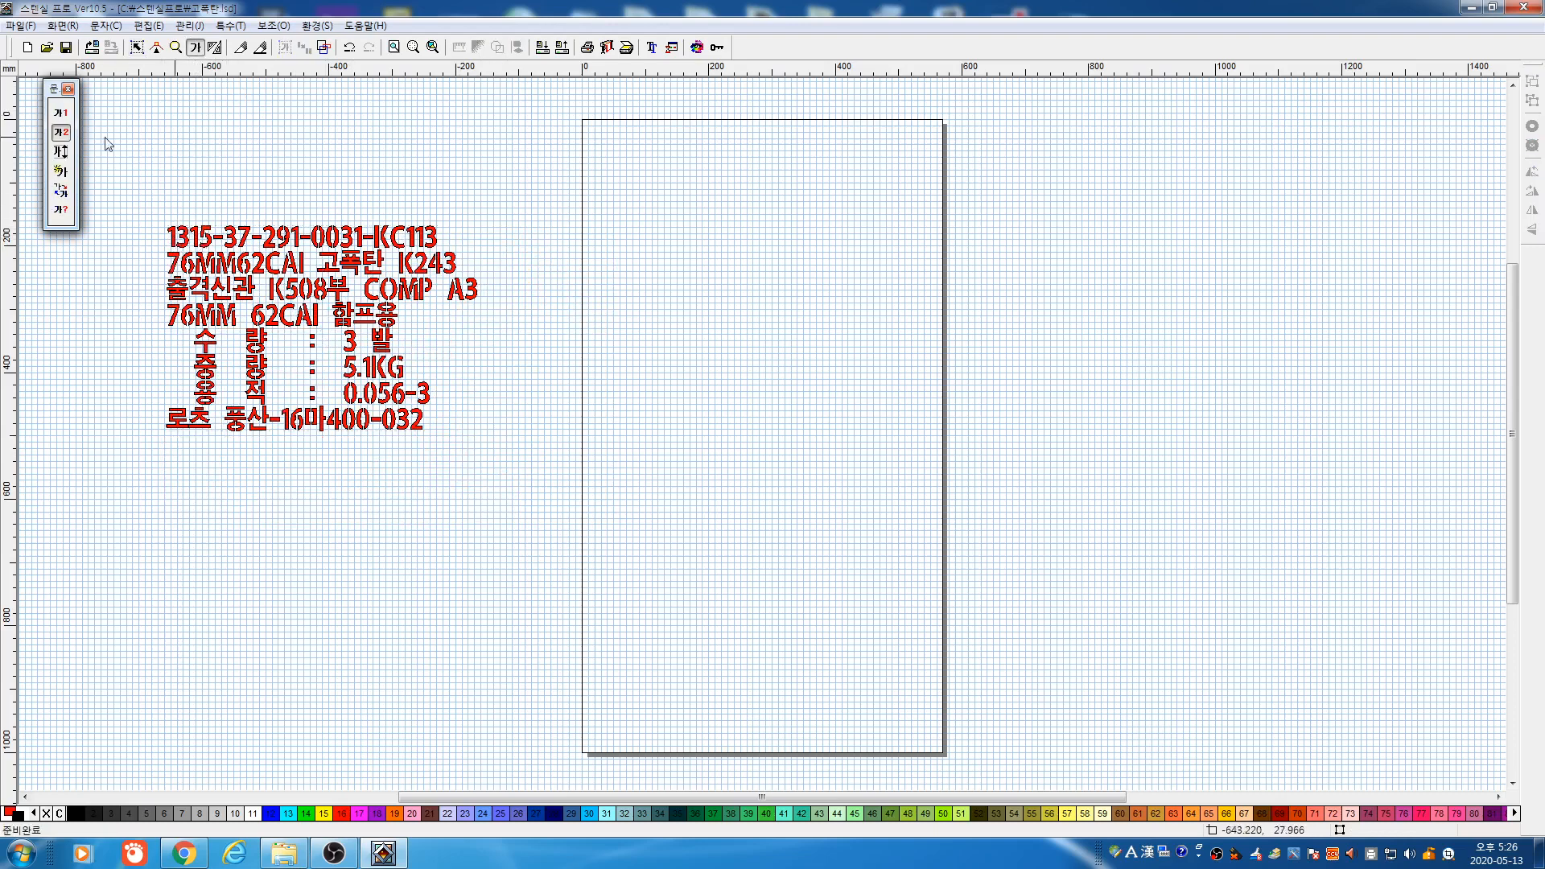
{"action": "left_click_drag", "start_coordinate": [673, 211], "coordinate": [1205, 420]}
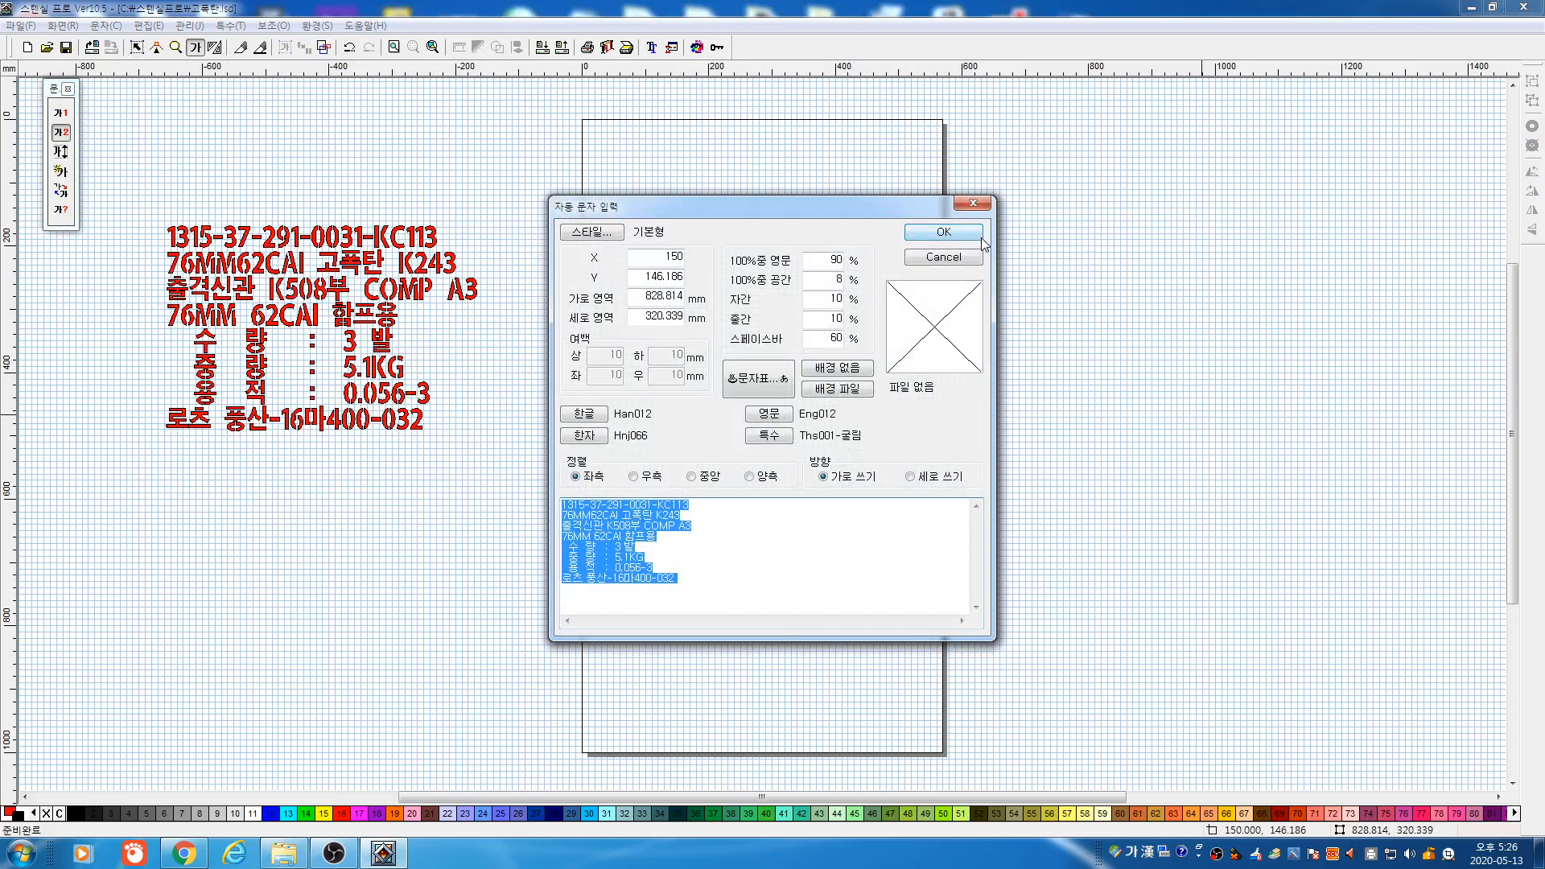
{"action": "key", "text": "Return"}
{"action": "left_click_drag", "start_coordinate": [1207, 419], "coordinate": [1010, 345]}
{"action": "left_click_drag", "start_coordinate": [841, 345], "coordinate": [840, 405]}
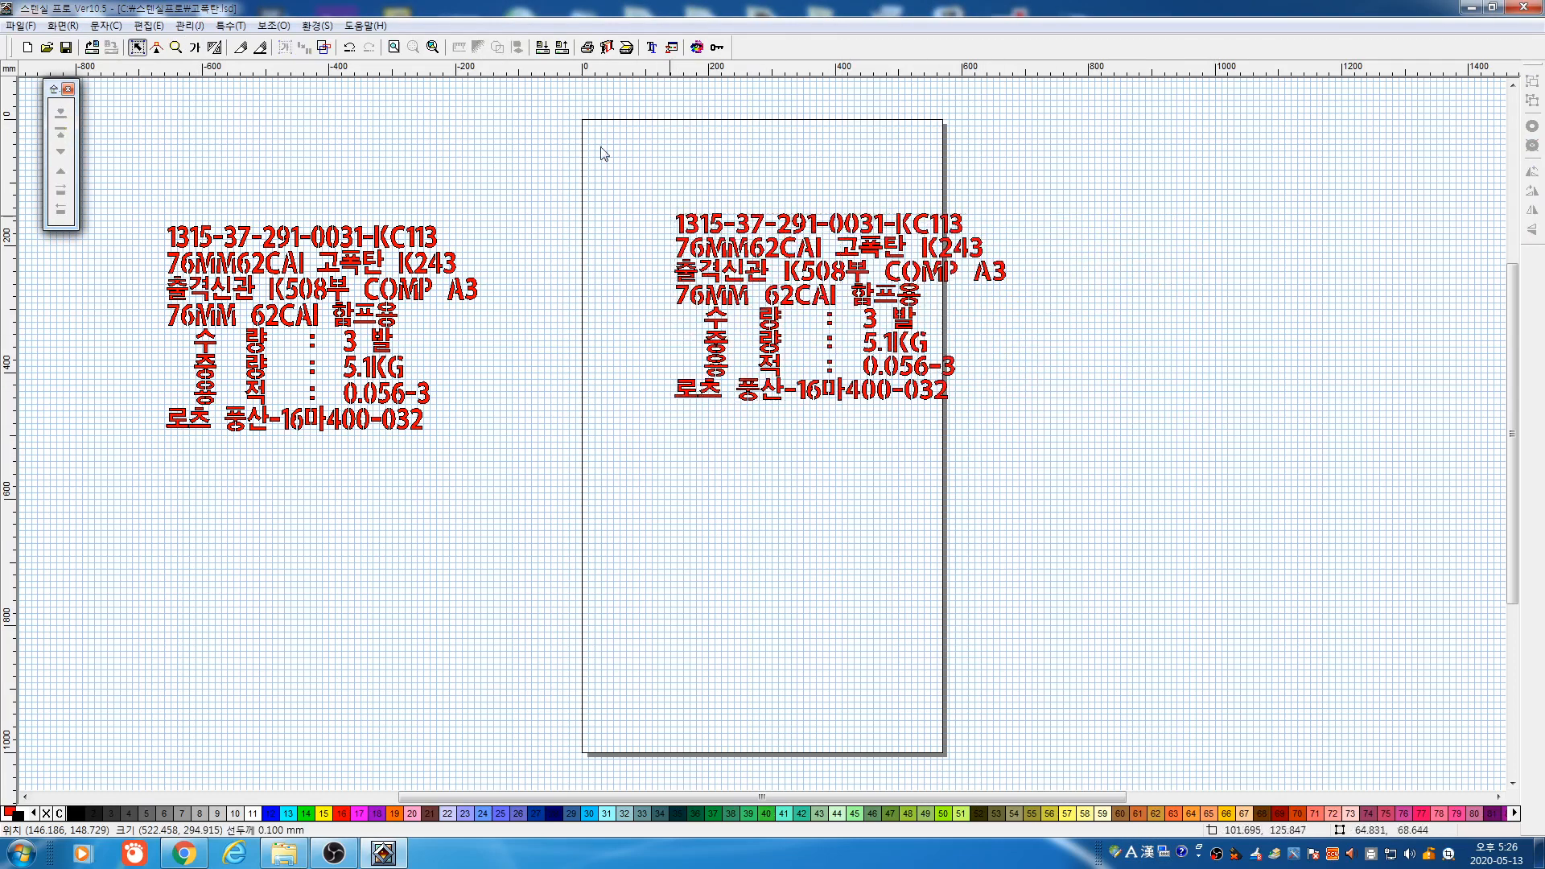
{"action": "key", "text": "Delete"}
Place the label as general text with 50 × 50 mm characters, 10 mm letter spacing and 20 mm line spacing
{"action": "left_click", "coordinate": [195, 47]}
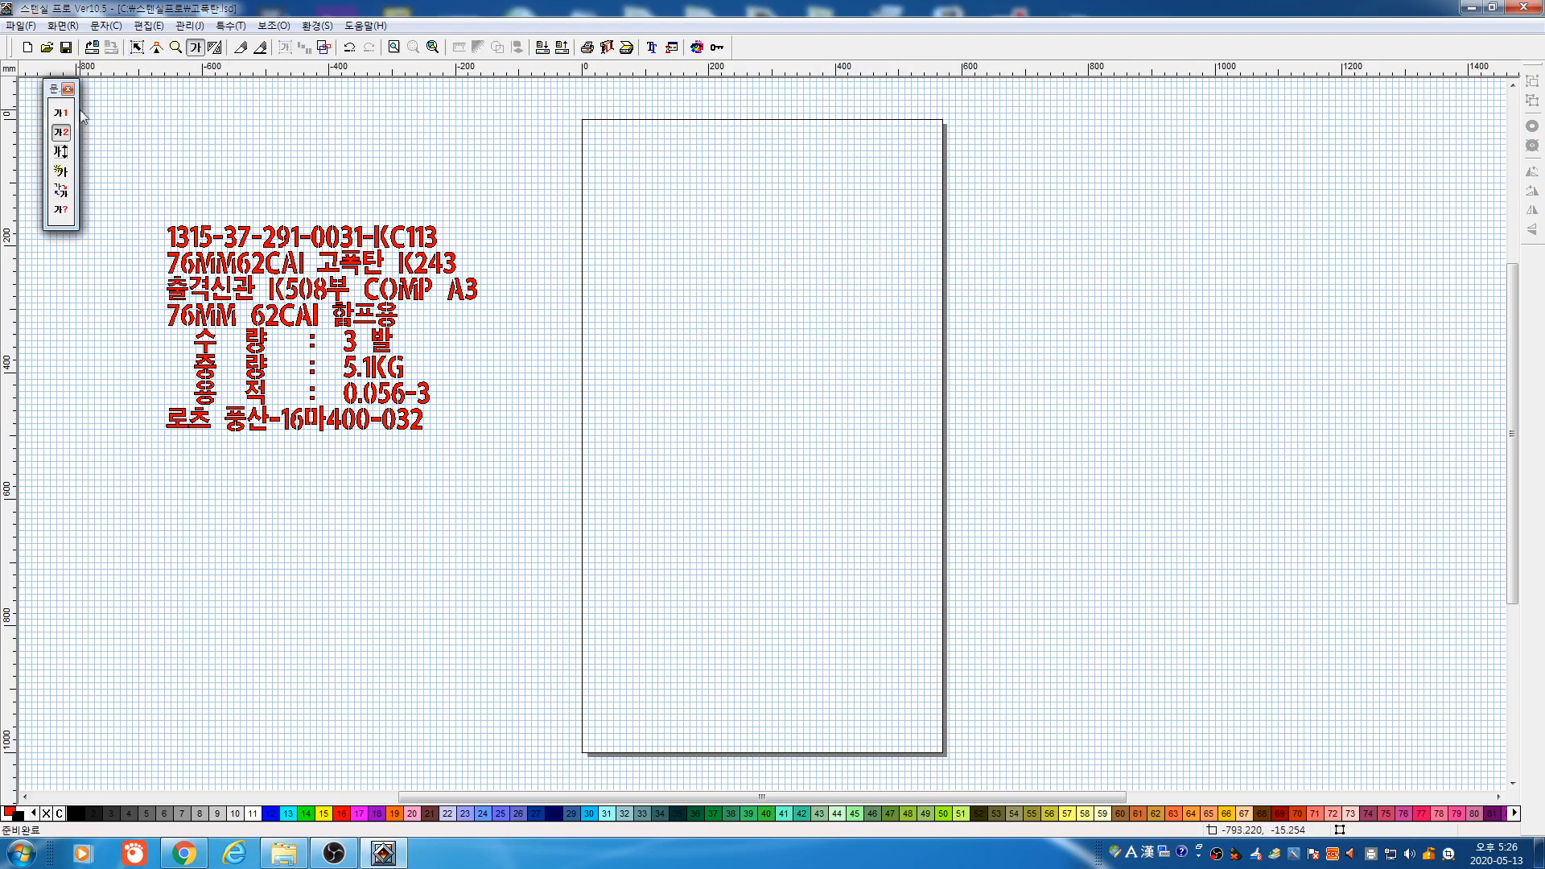
{"action": "left_click", "coordinate": [61, 113]}
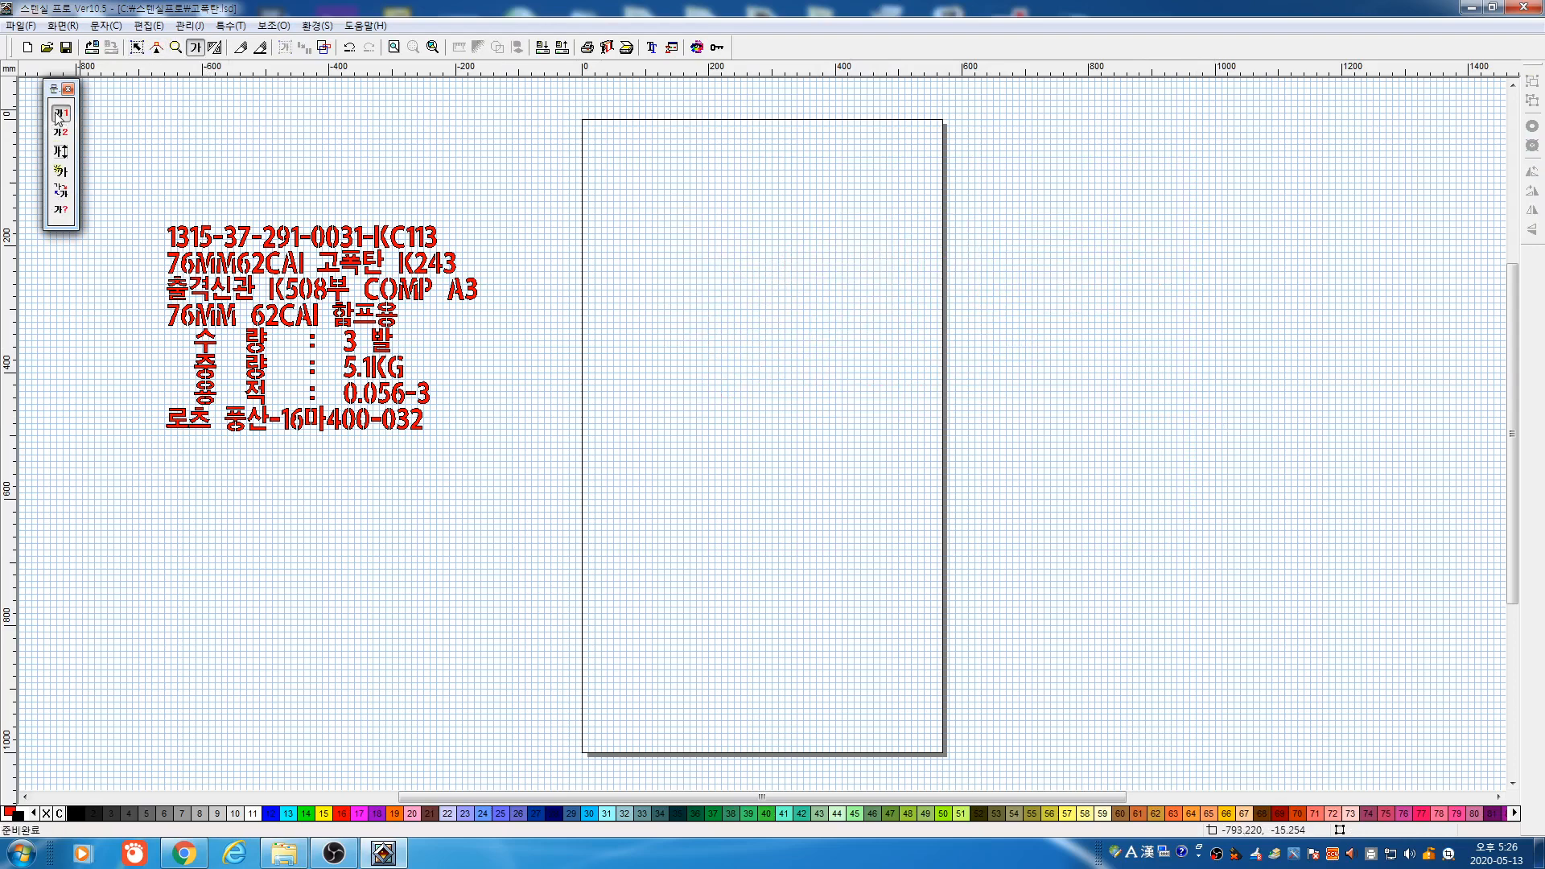
{"action": "left_click", "coordinate": [628, 284]}
{"action": "double_click", "coordinate": [640, 315]}
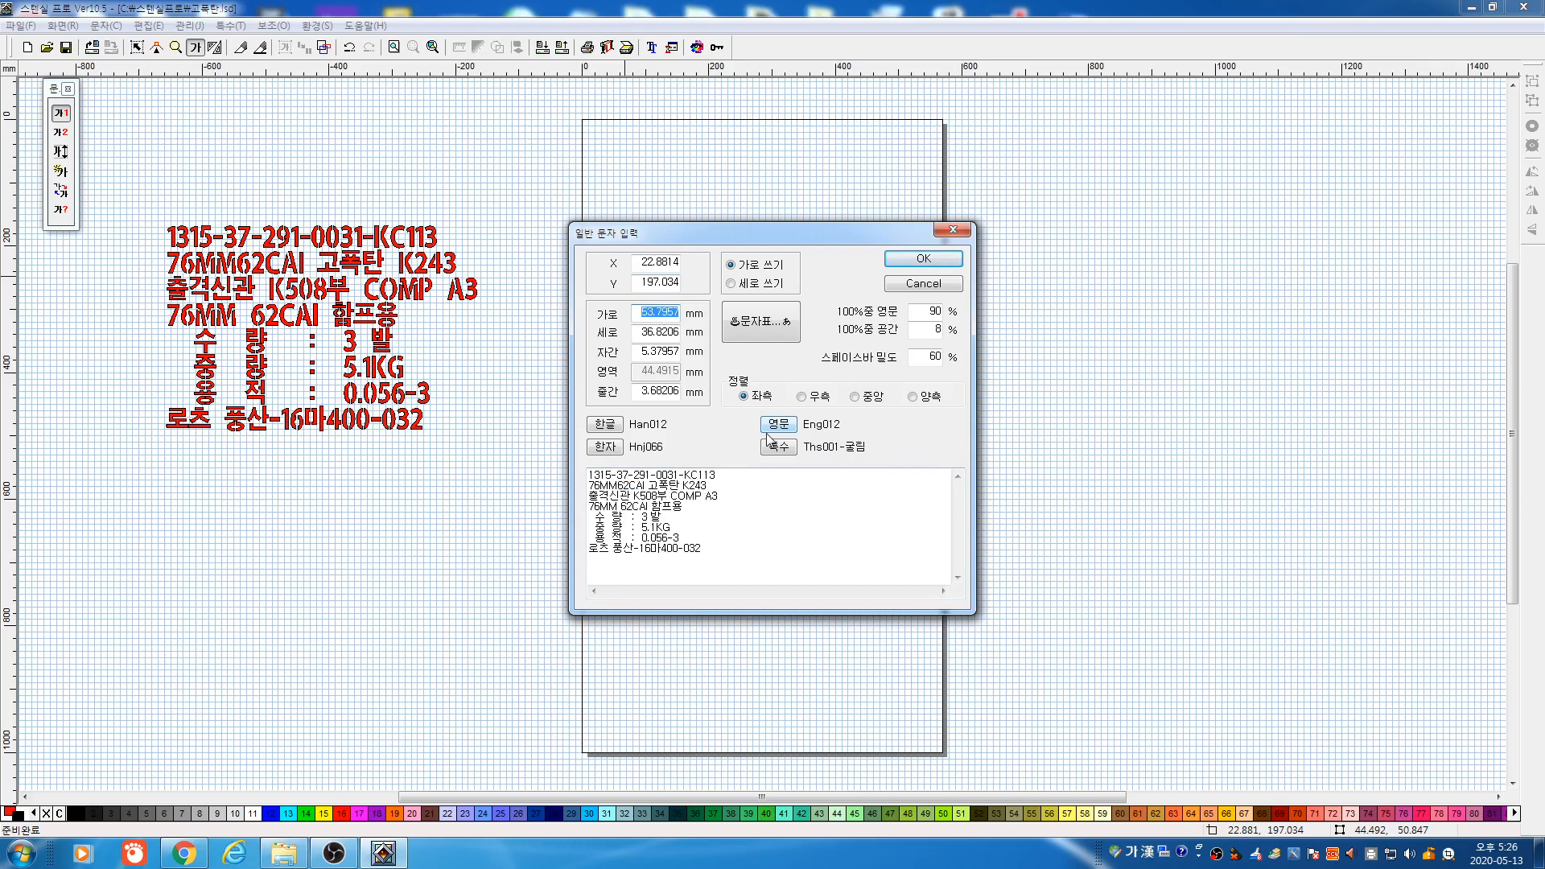
{"action": "type", "text": "50"}
{"action": "key", "text": "Tab"}
{"action": "type", "text": "50"}
{"action": "key", "text": "Tab"}
{"action": "type", "text": "10"}
{"action": "key", "text": "Tab"}
{"action": "type", "text": "1"}
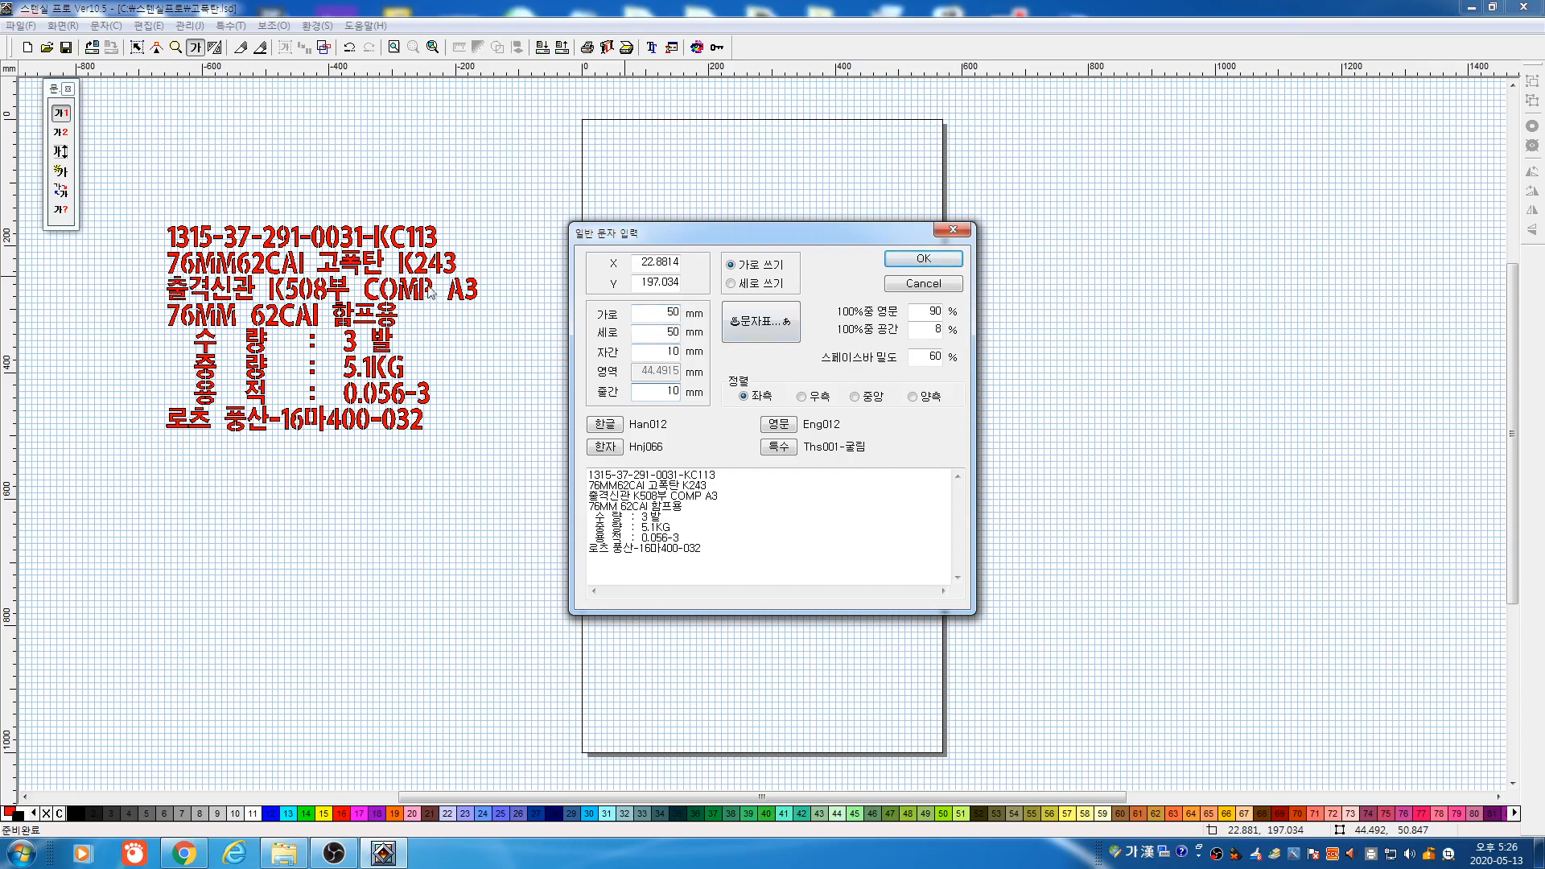
{"action": "double_click", "coordinate": [664, 392]}
{"action": "type", "text": "2"}
{"action": "left_click", "coordinate": [919, 259]}
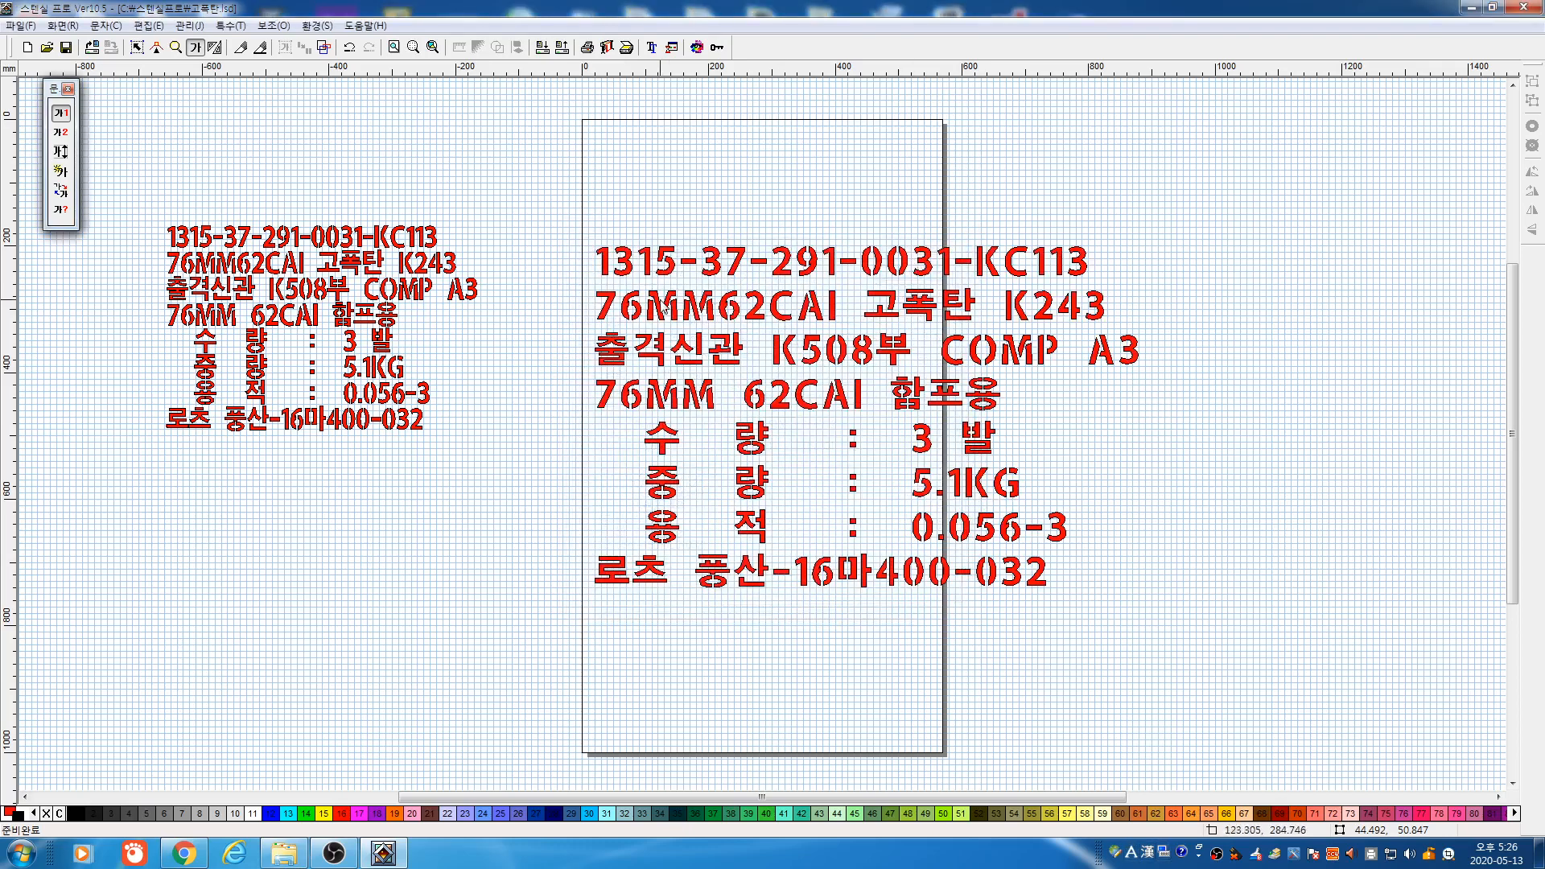
{"action": "left_click", "coordinate": [59, 172]}
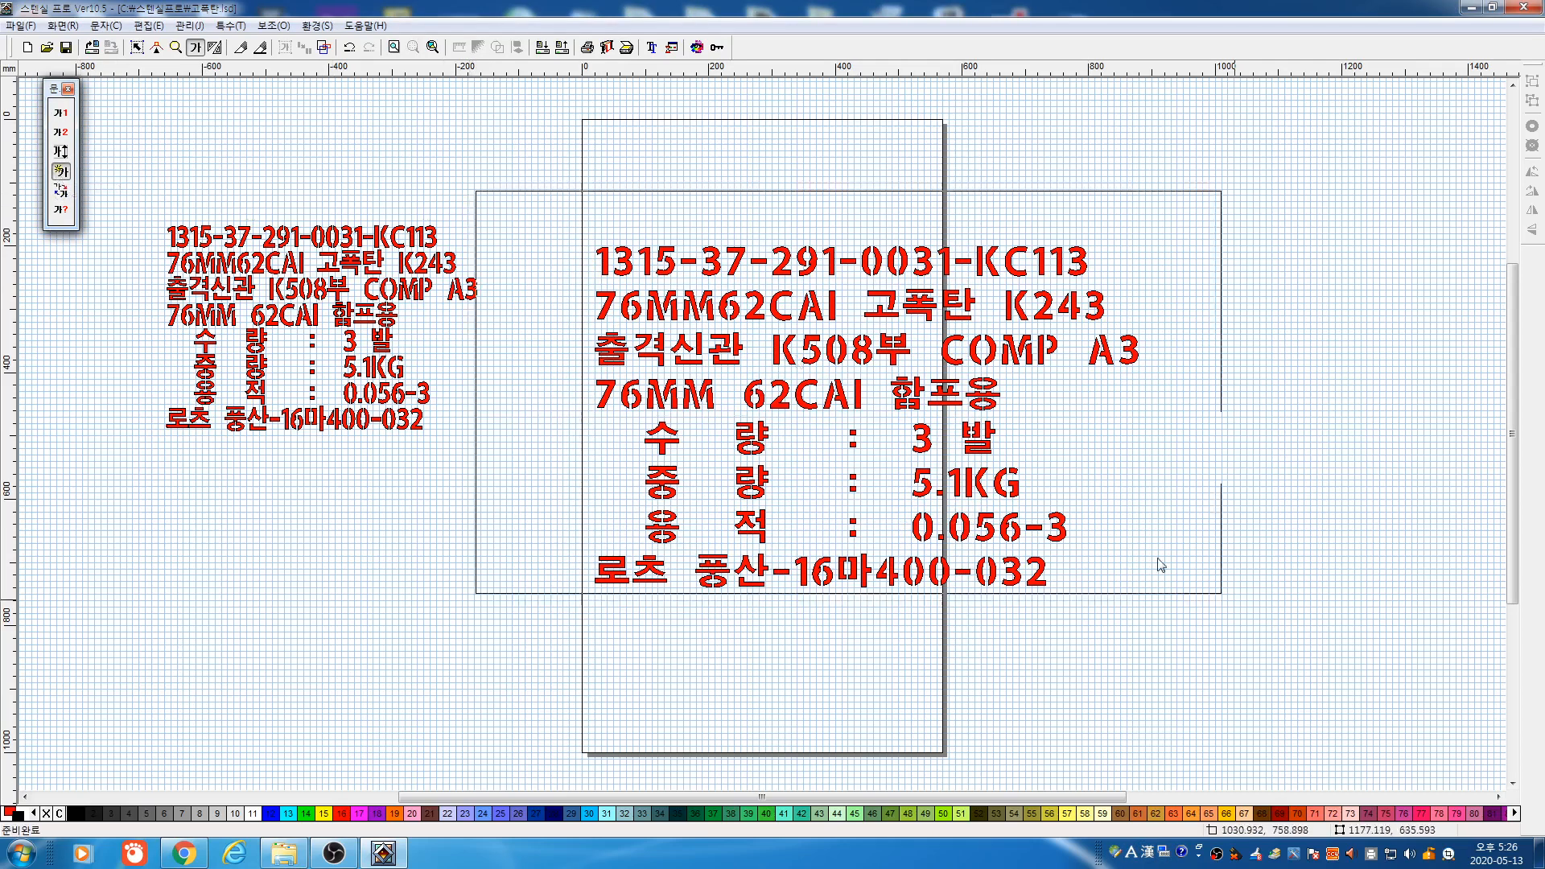
{"action": "left_click", "coordinate": [1109, 401]}
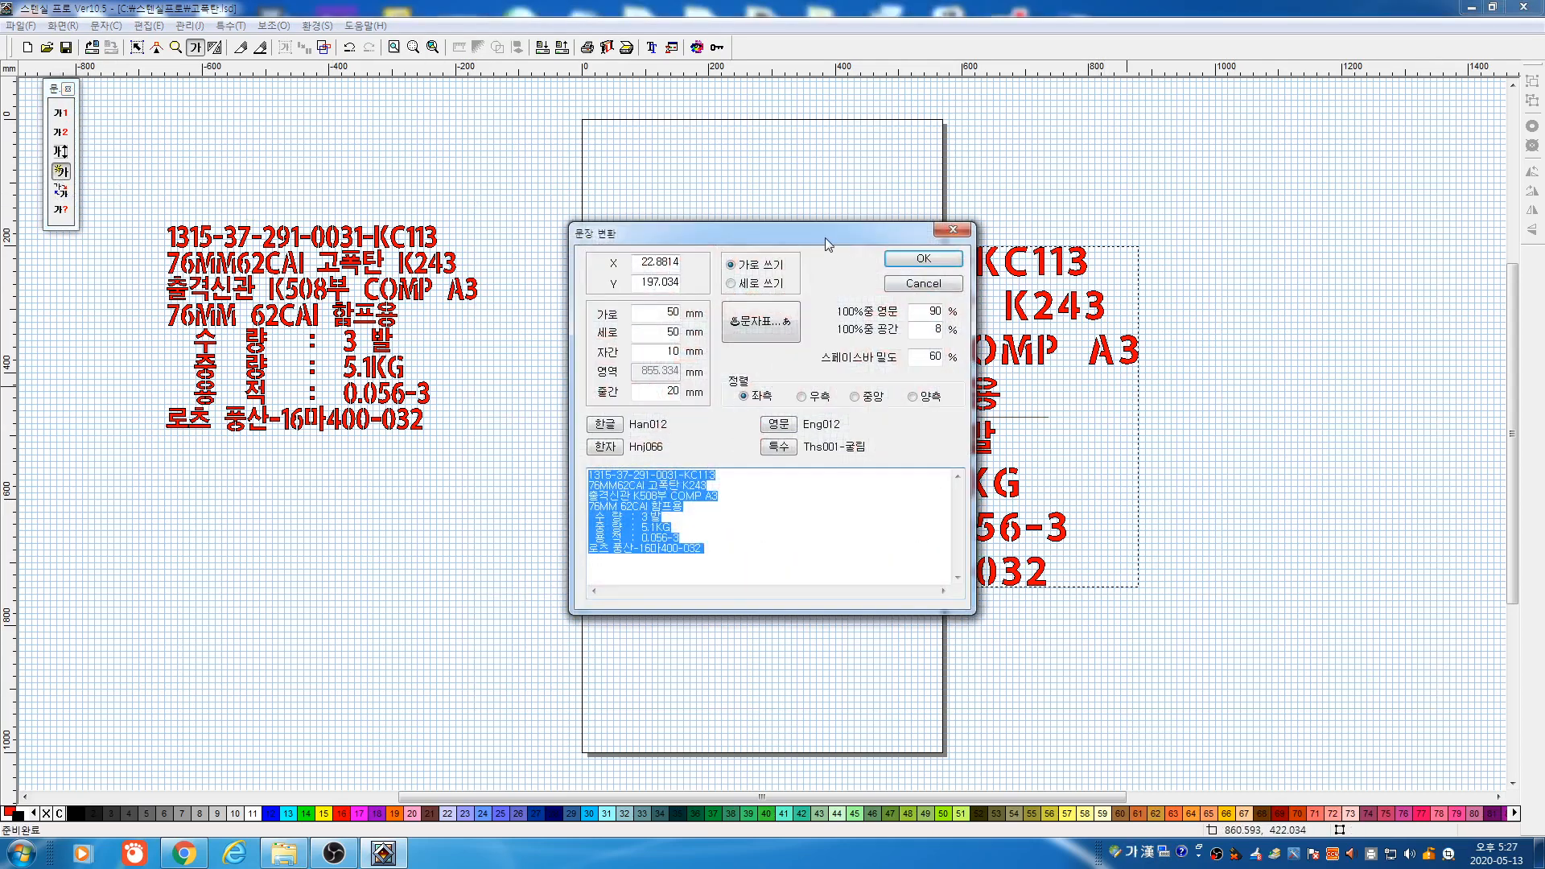
{"action": "left_click_drag", "start_coordinate": [824, 234], "coordinate": [1251, 238]}
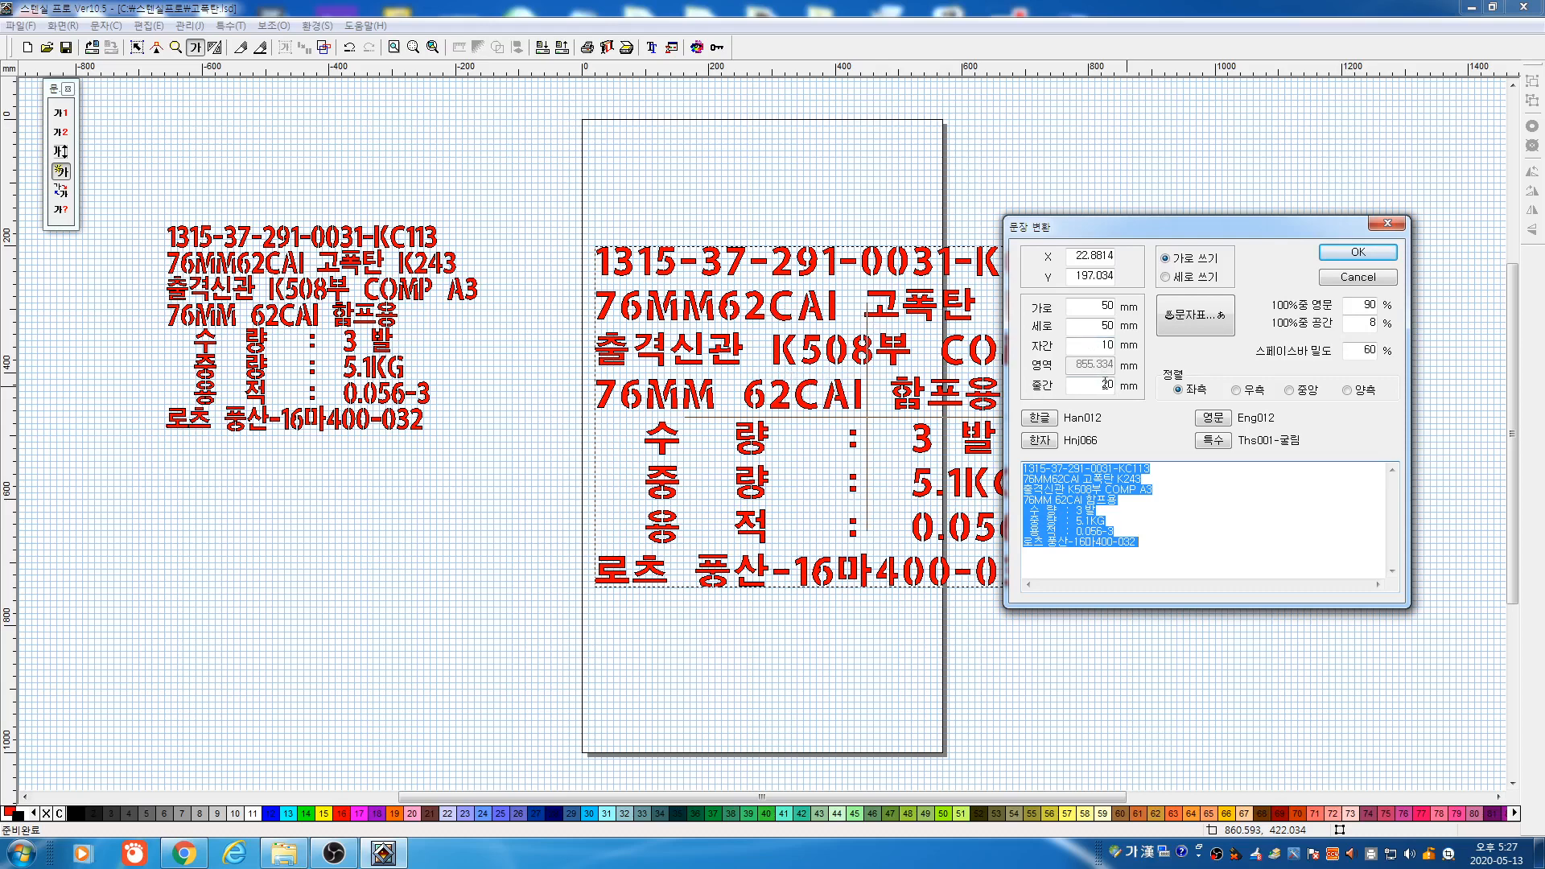
{"action": "left_click", "coordinate": [1332, 283]}
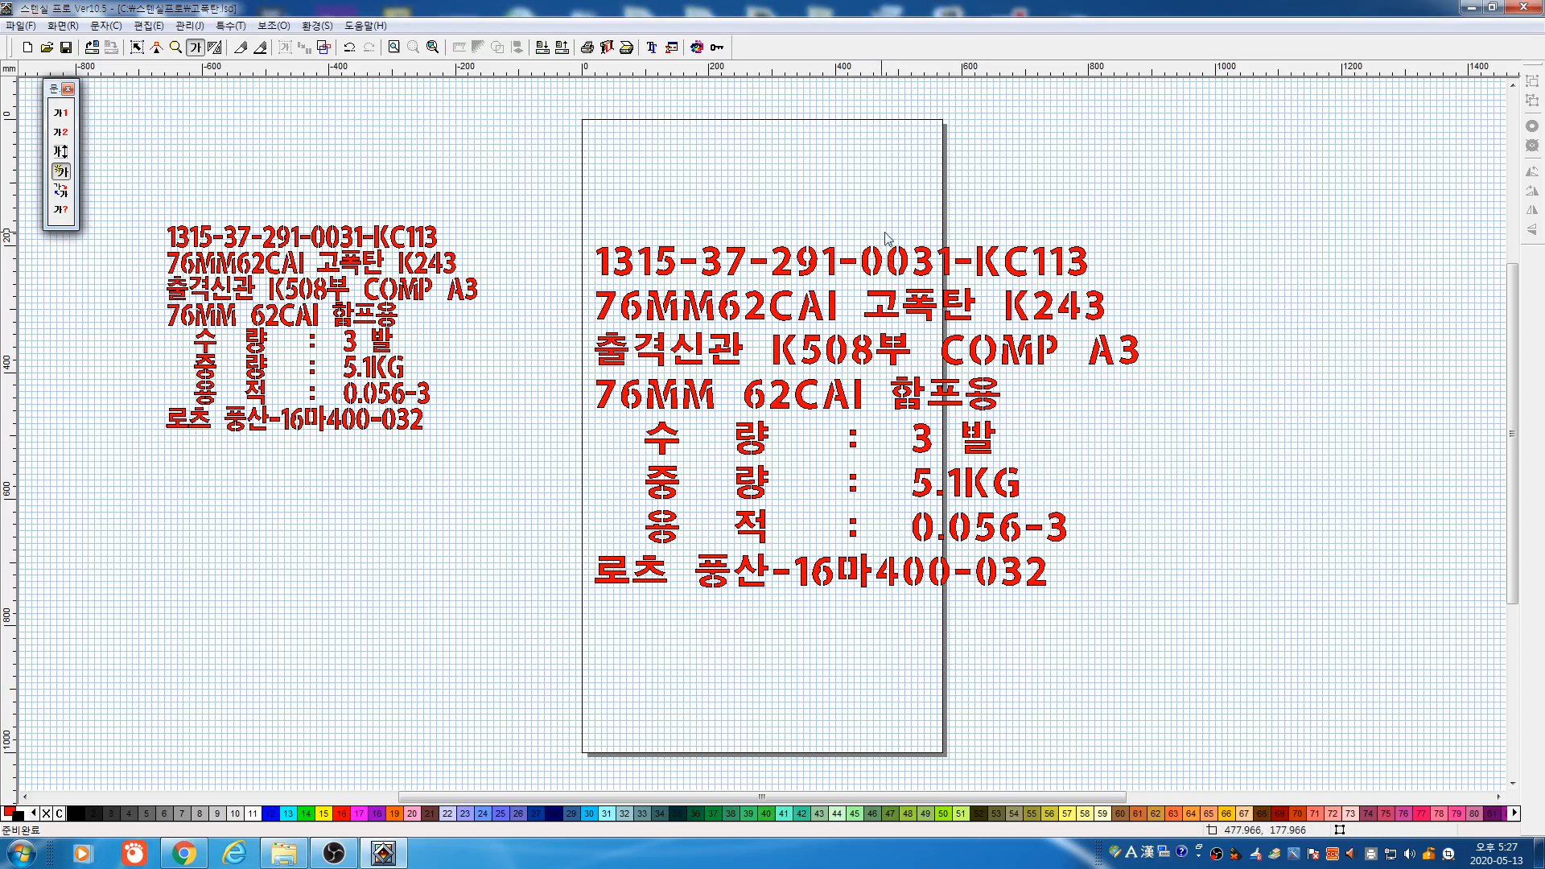
Check and cancel the environment settings, then zoom in on the 출격신관 K508 lettering
{"action": "left_click", "coordinate": [716, 48]}
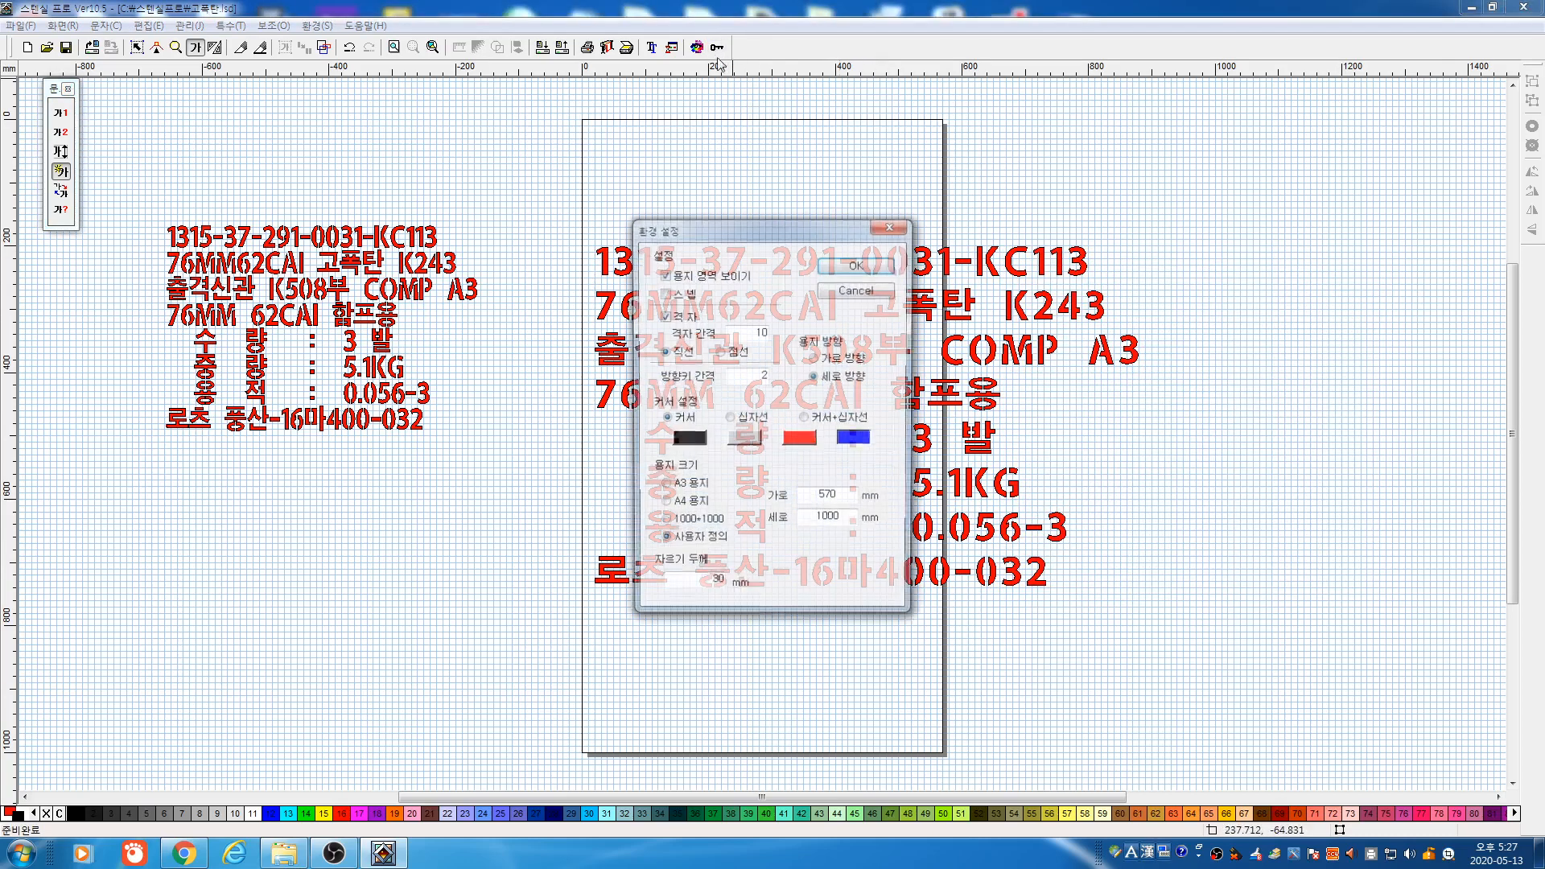
{"action": "double_click", "coordinate": [755, 332]}
{"action": "left_click", "coordinate": [855, 292]}
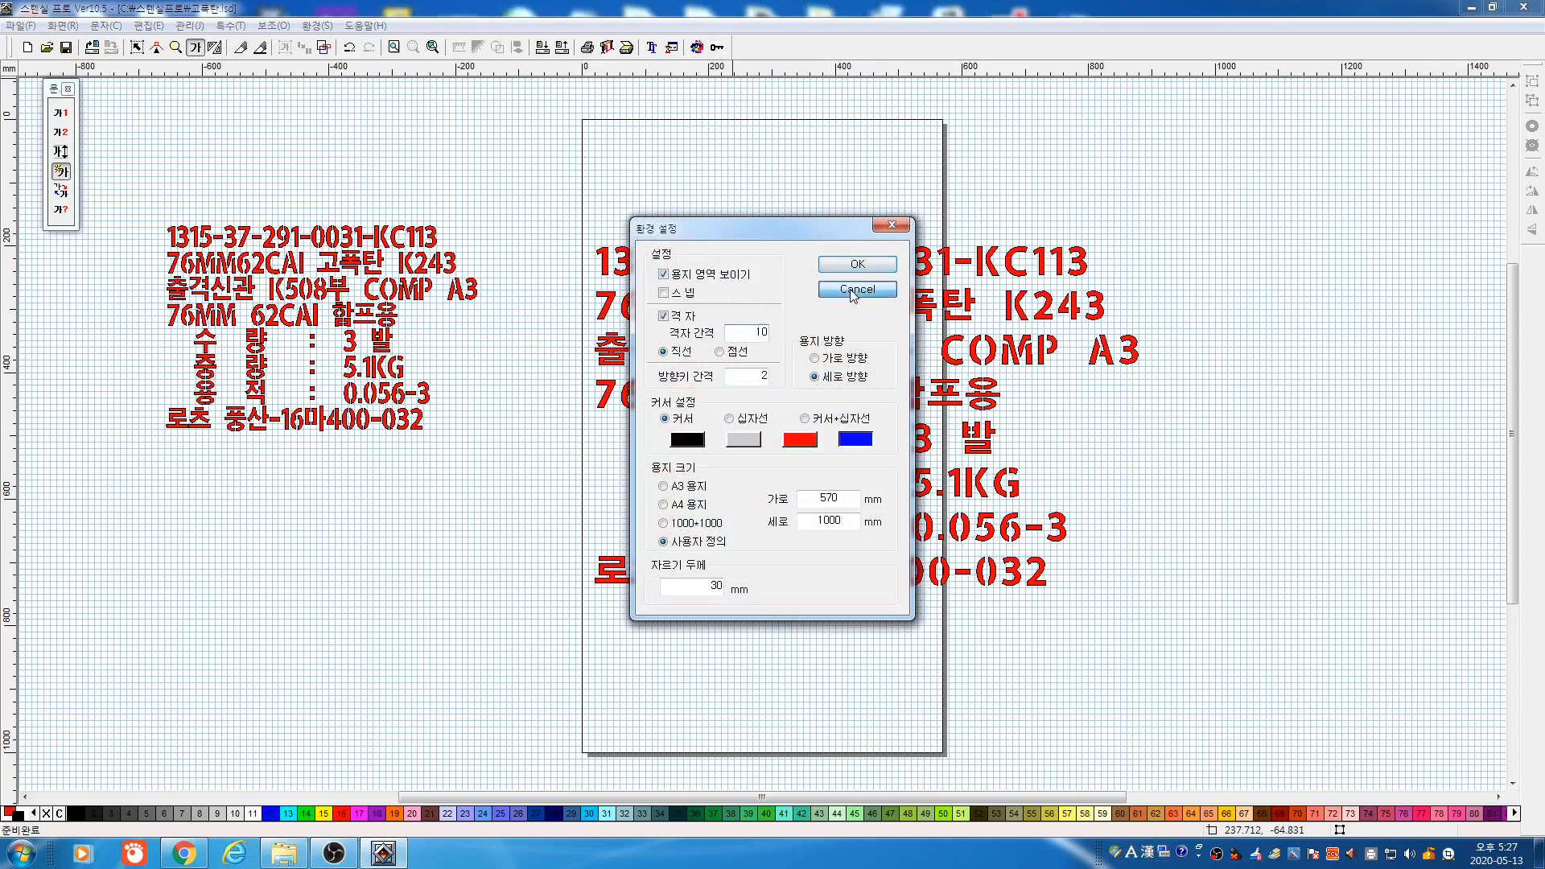
{"action": "left_click", "coordinate": [175, 46]}
{"action": "left_click", "coordinate": [736, 347]}
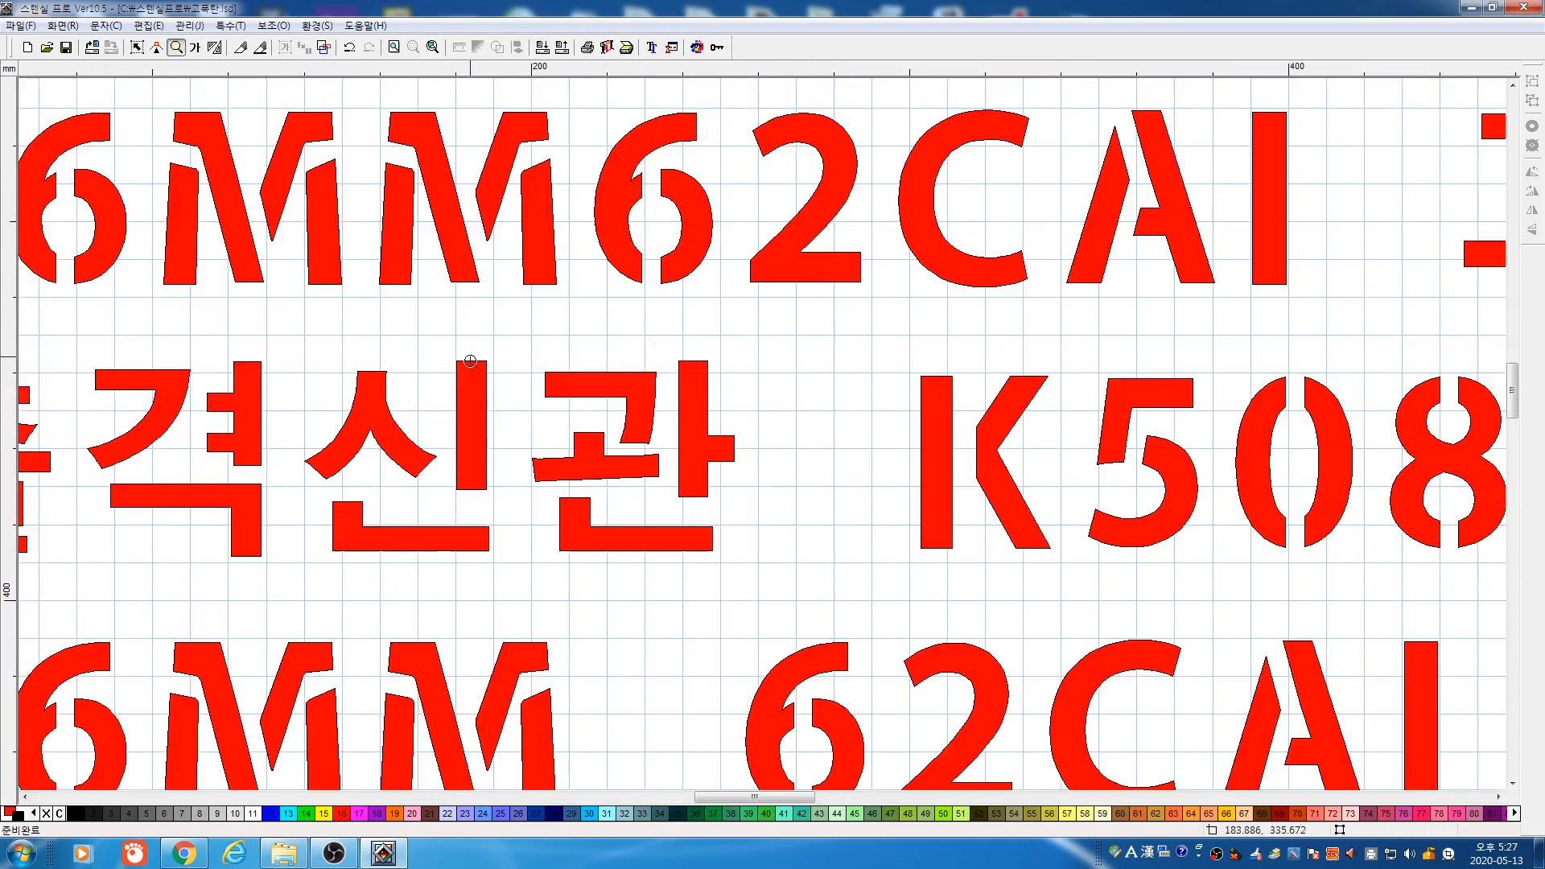
Change the large label's line spacing from 20 to 30 mm
{"action": "right_click", "coordinate": [565, 291]}
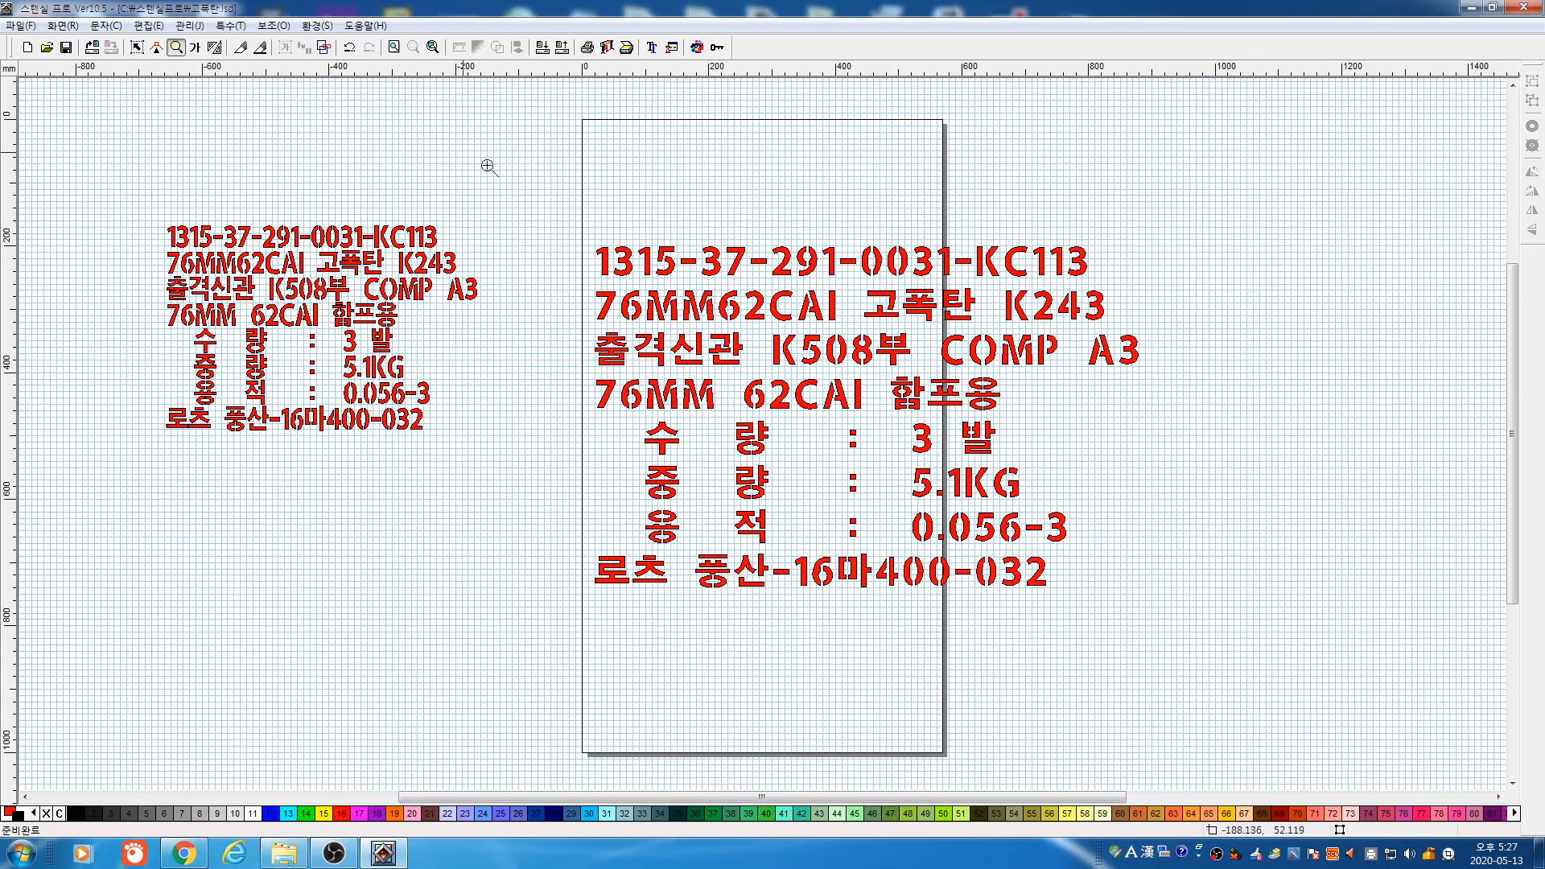
{"action": "left_click", "coordinate": [137, 47]}
{"action": "left_click_drag", "start_coordinate": [534, 194], "coordinate": [1317, 650]}
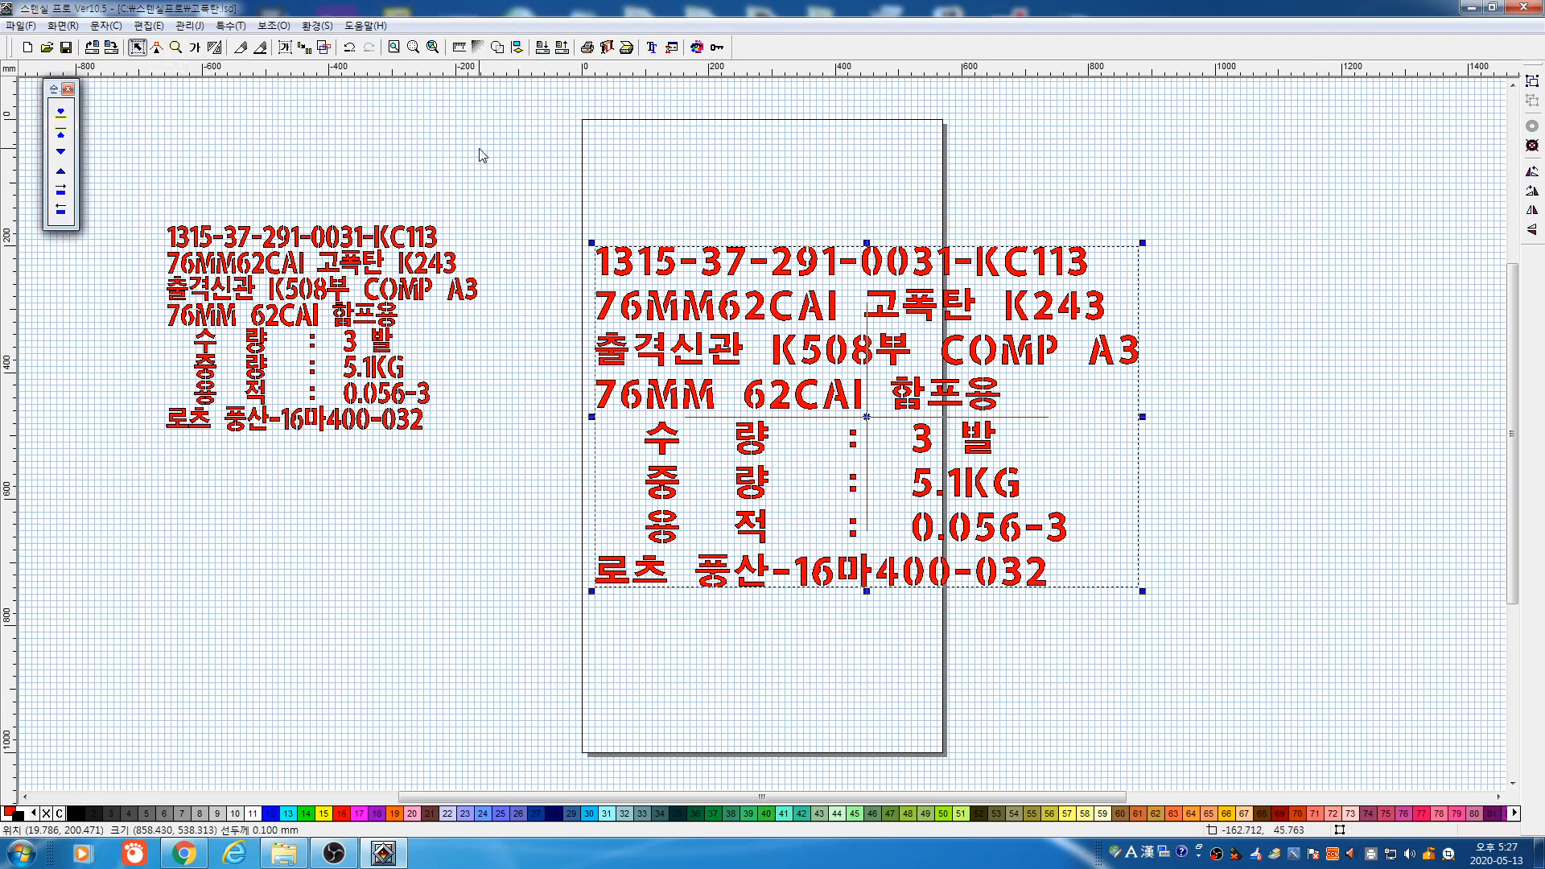
{"action": "left_click", "coordinate": [194, 48]}
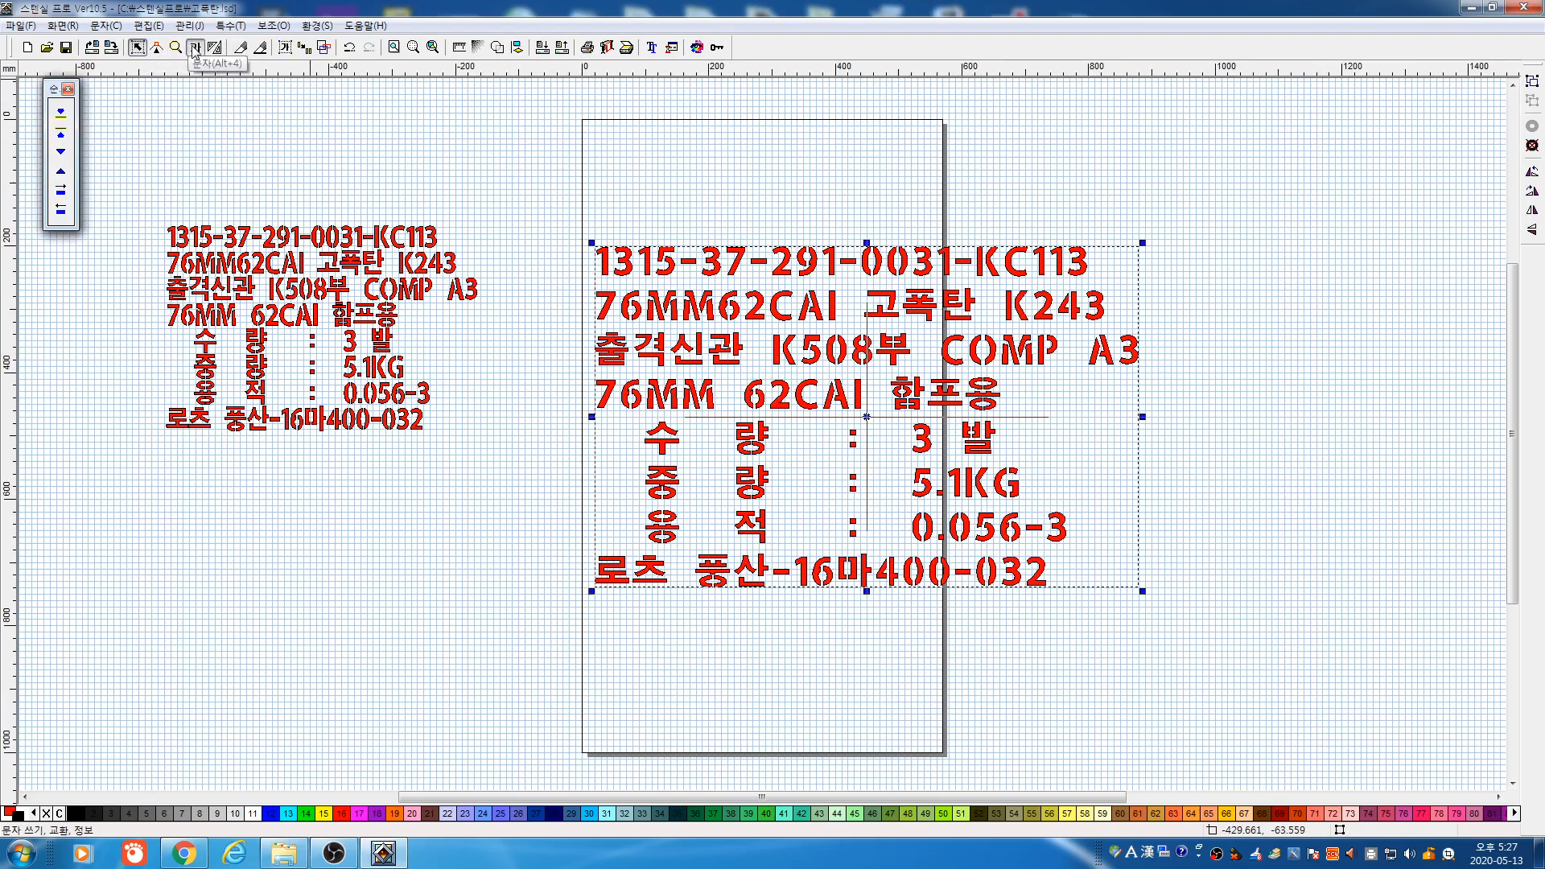
{"action": "left_click_drag", "start_coordinate": [533, 194], "coordinate": [1261, 661]}
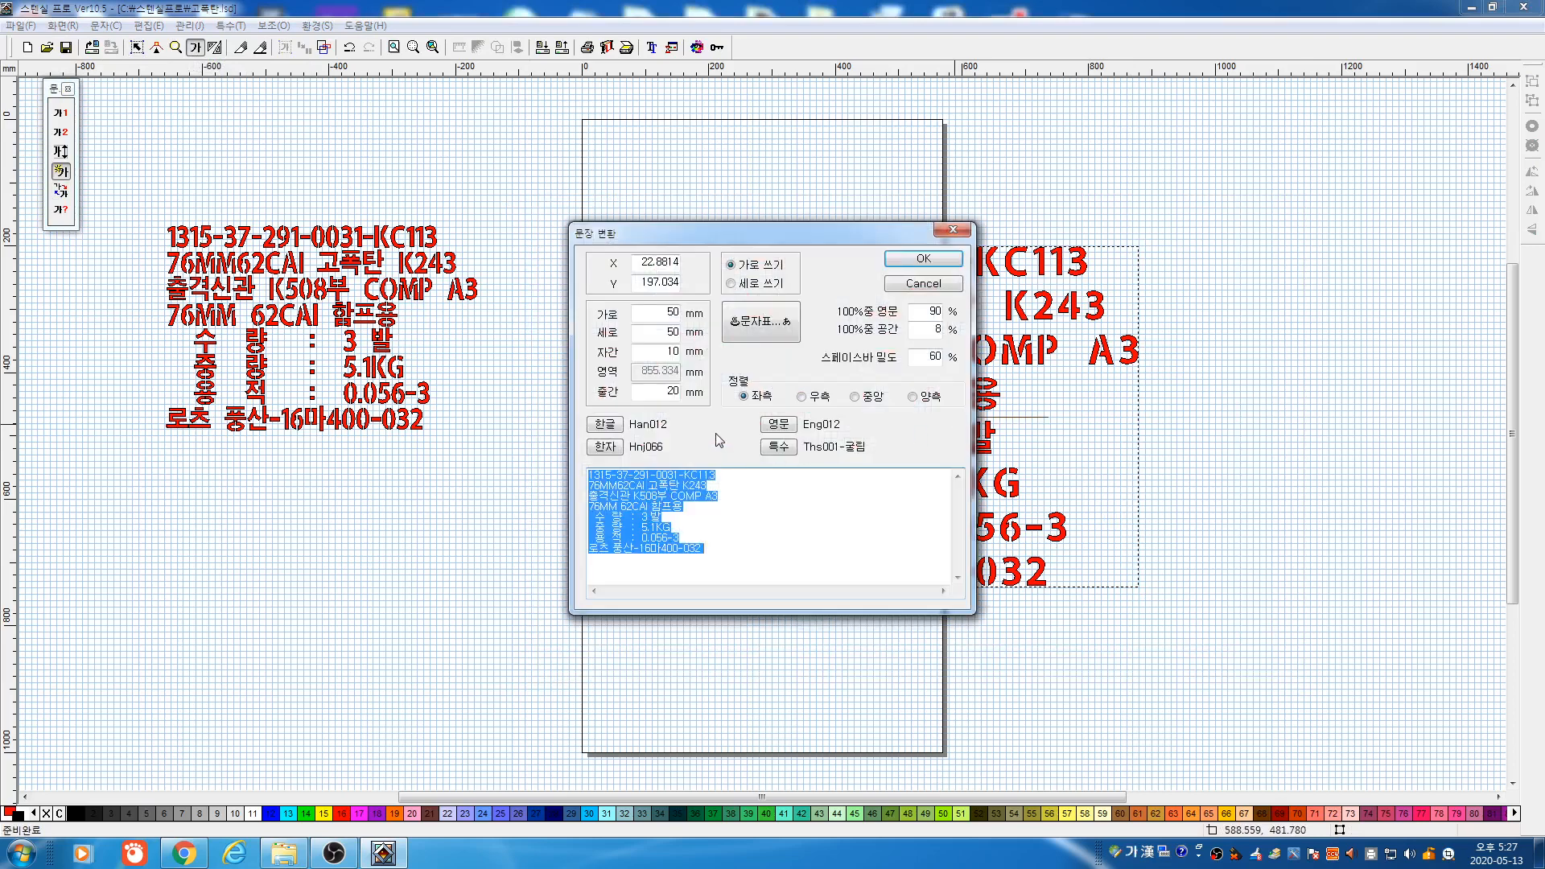
{"action": "left_click_drag", "start_coordinate": [732, 241], "coordinate": [1280, 289]}
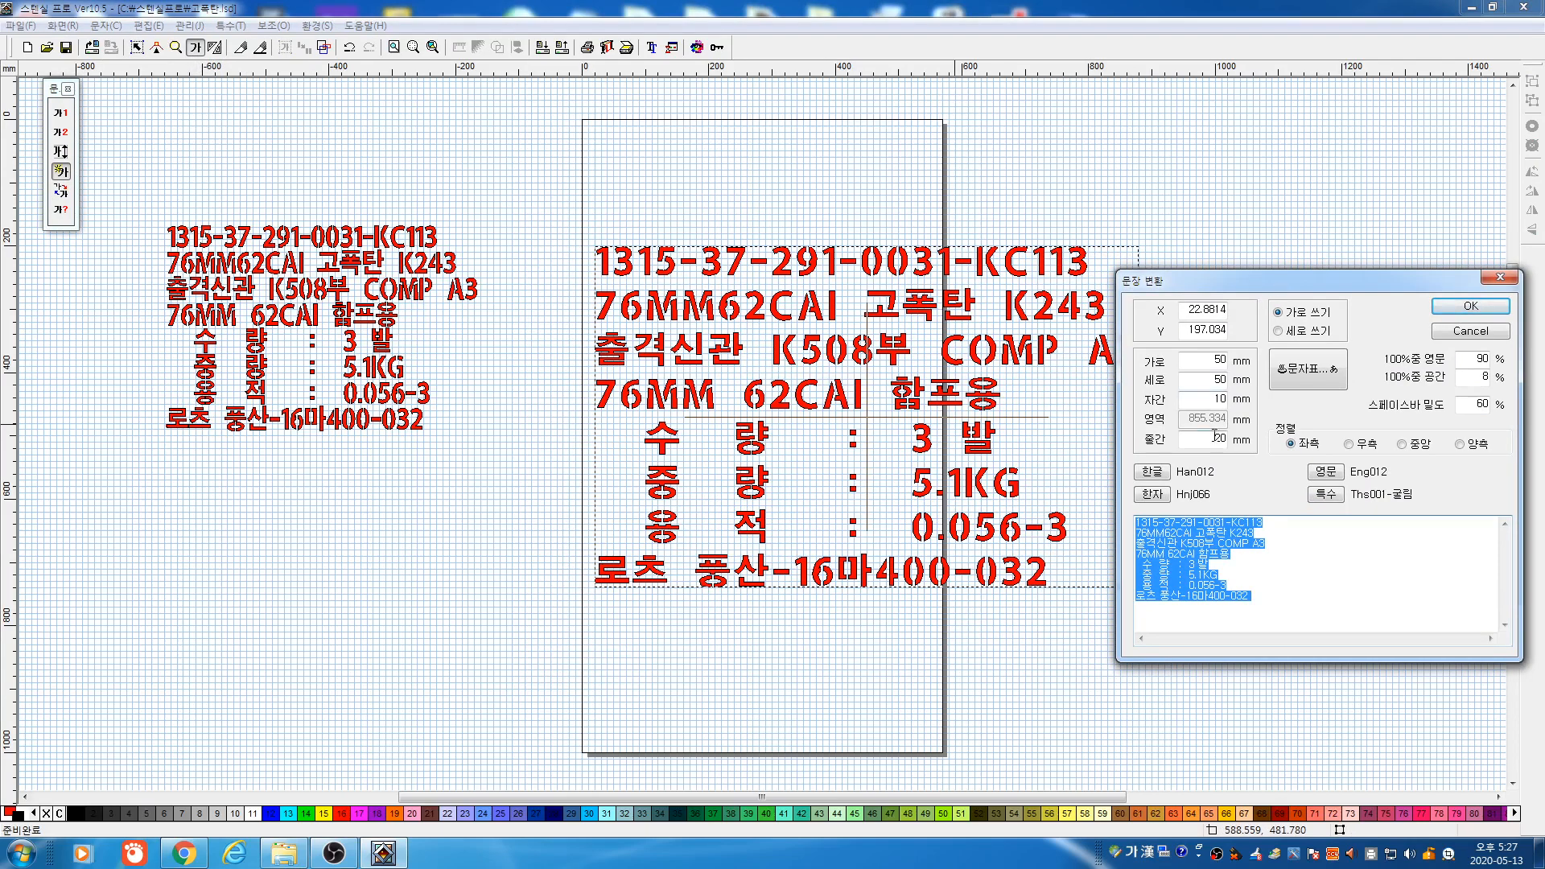
{"action": "left_click_drag", "start_coordinate": [1213, 439], "coordinate": [1286, 444]}
{"action": "type", "text": "30"}
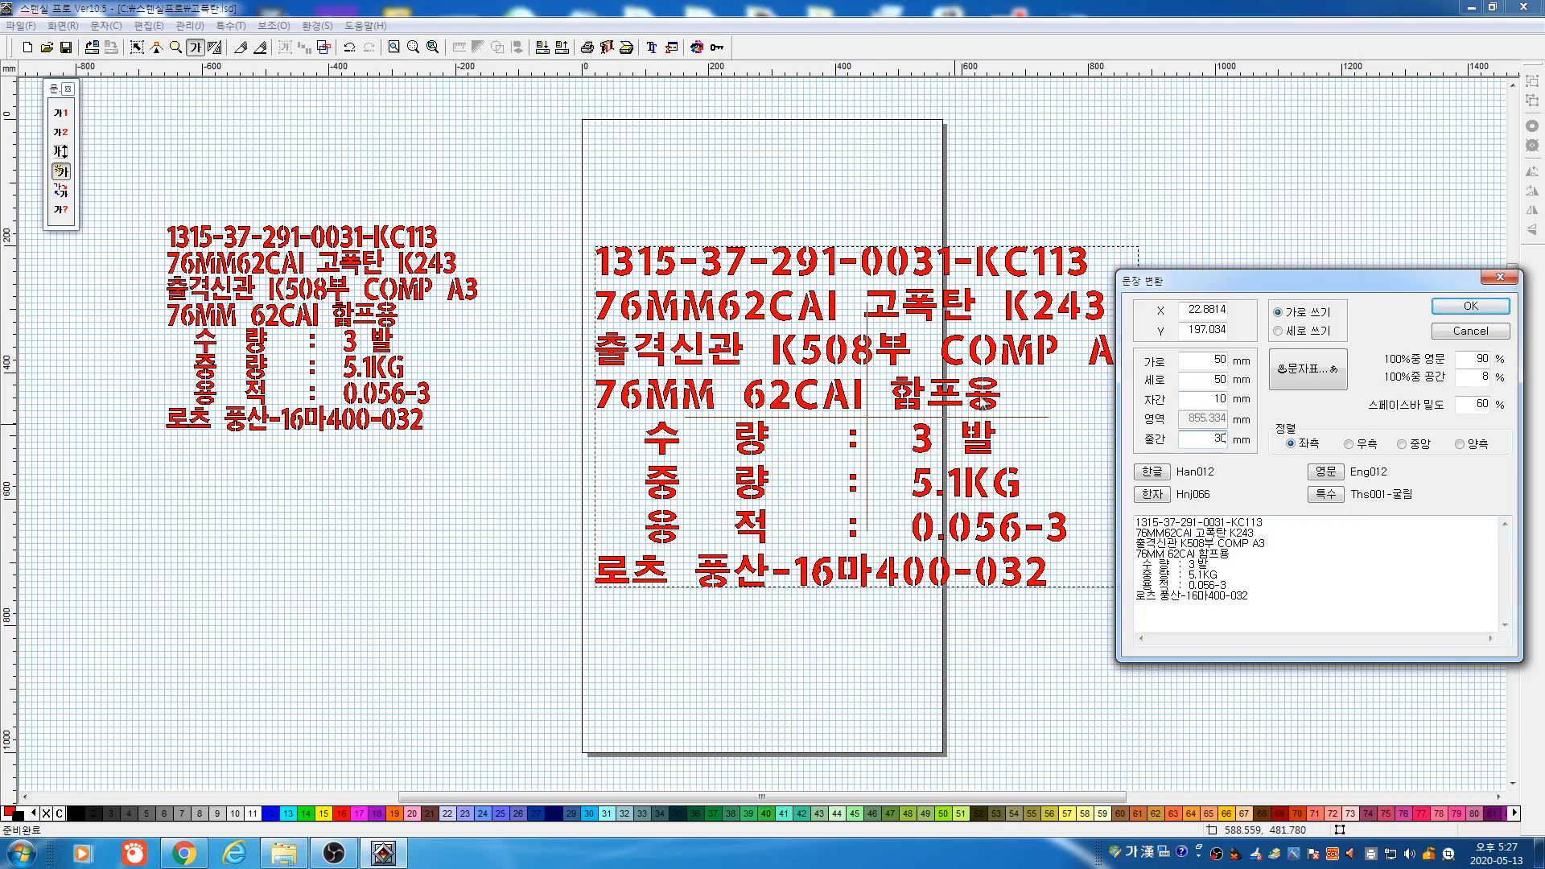
{"action": "left_click", "coordinate": [1471, 306]}
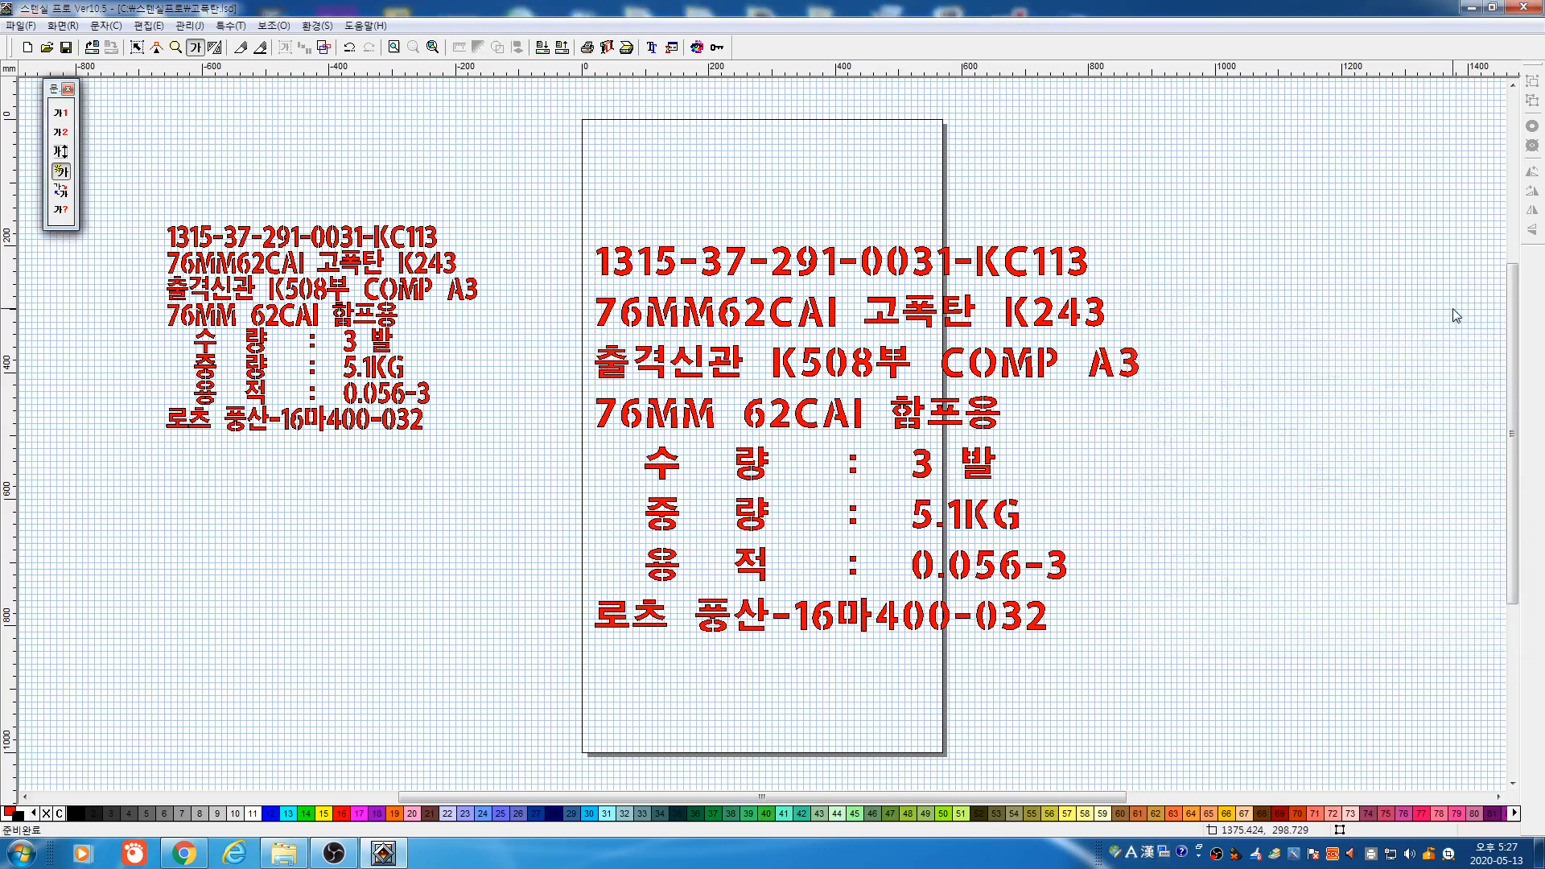
Shrink the large label's lettering to 40 × 40 mm
{"action": "left_click_drag", "start_coordinate": [536, 205], "coordinate": [1320, 739]}
{"action": "double_click", "coordinate": [864, 384]}
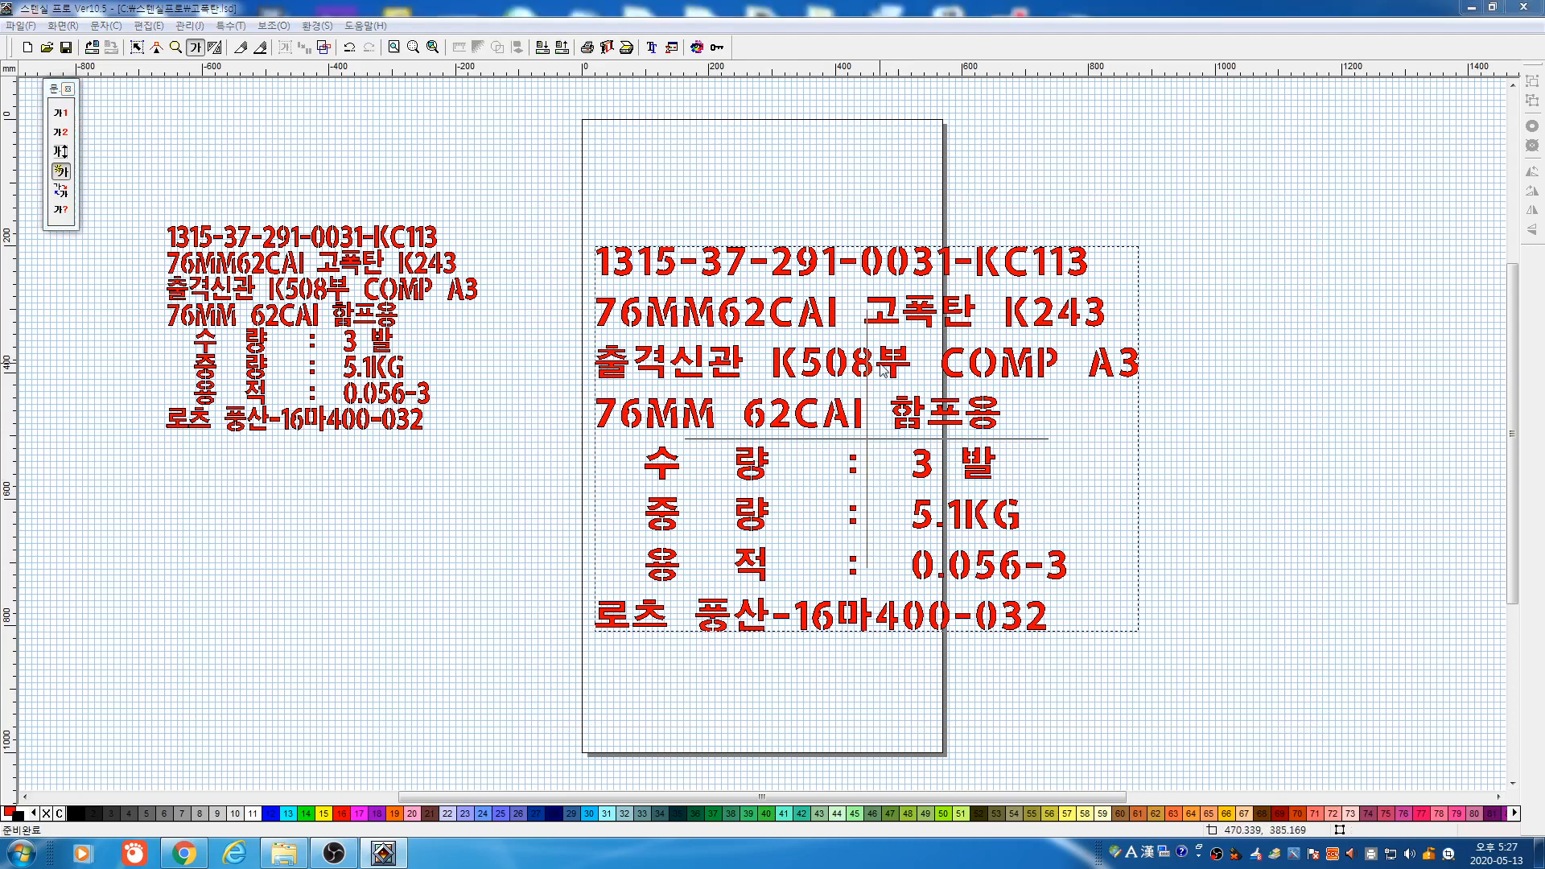
{"action": "left_click_drag", "start_coordinate": [765, 242], "coordinate": [1057, 259]}
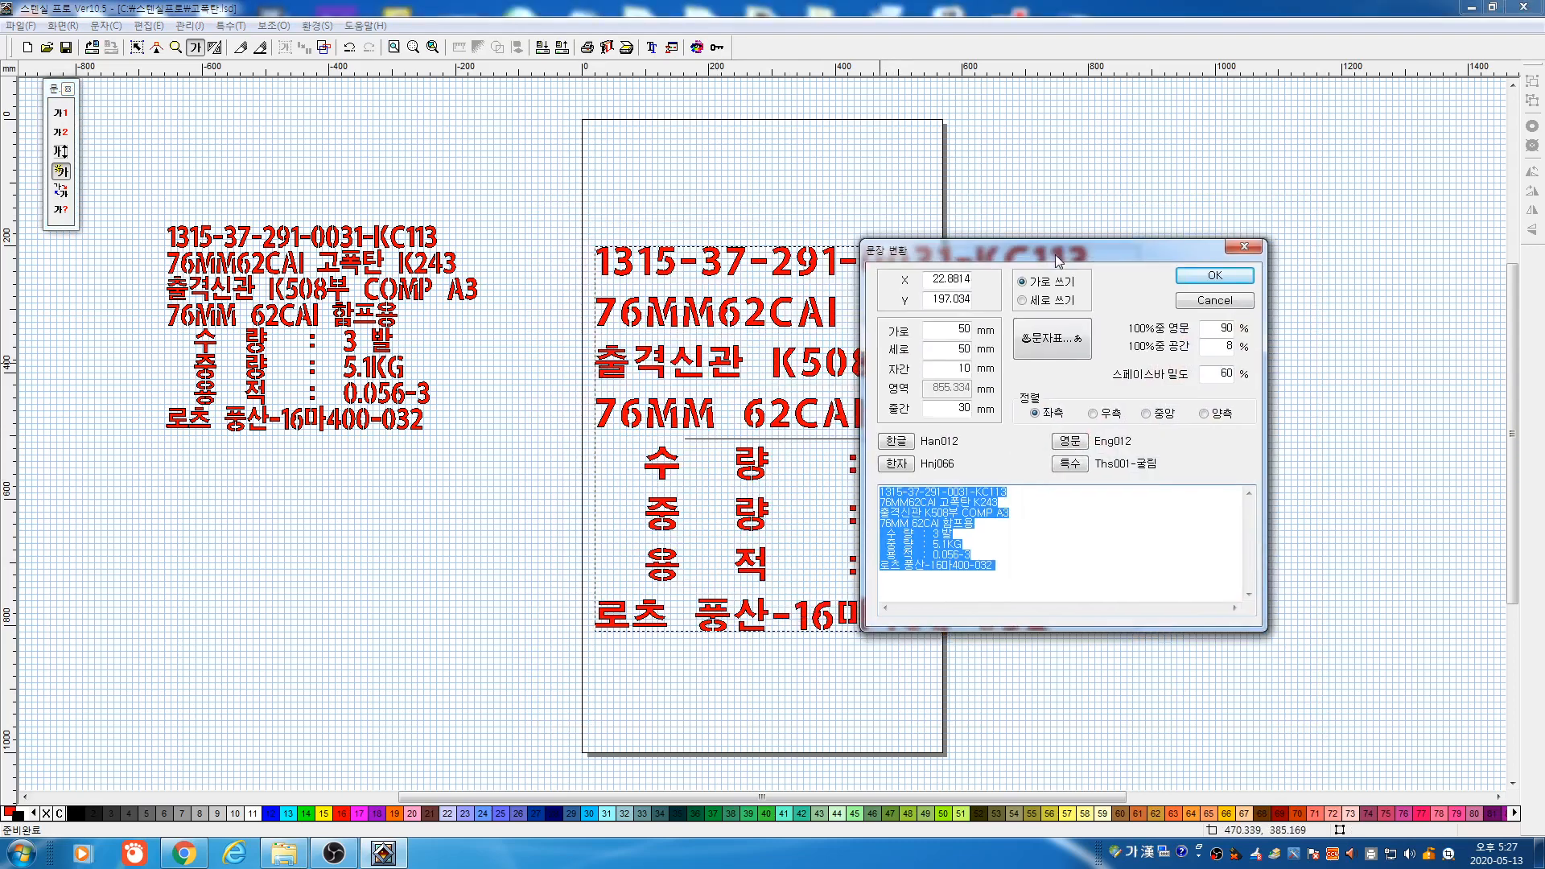
{"action": "double_click", "coordinate": [964, 328]}
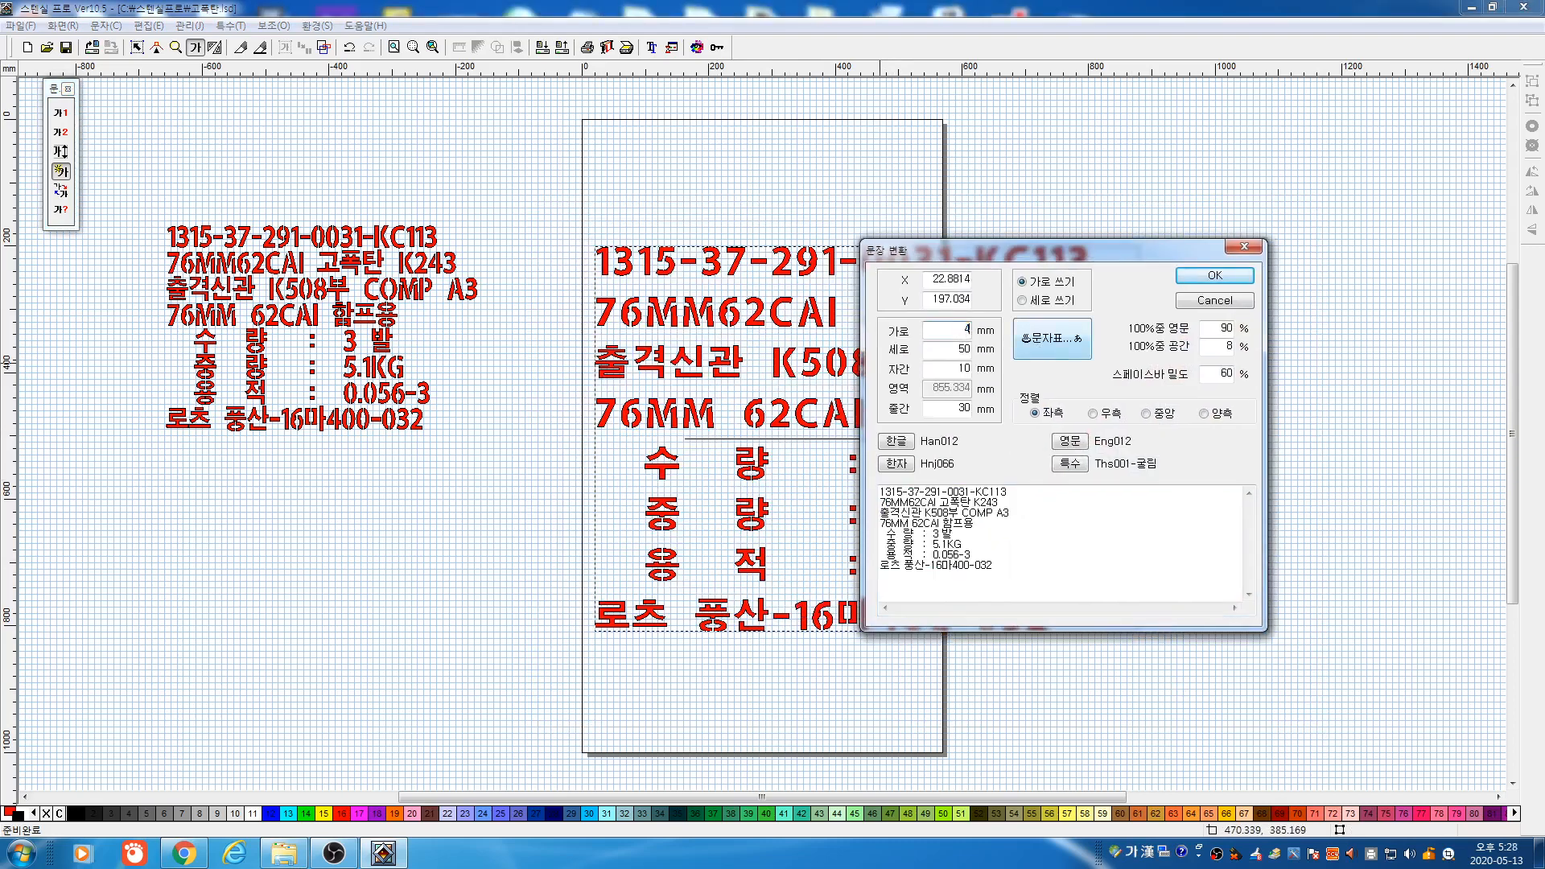
{"action": "double_click", "coordinate": [942, 349]}
{"action": "type", "text": "40"}
{"action": "left_click", "coordinate": [1205, 279]}
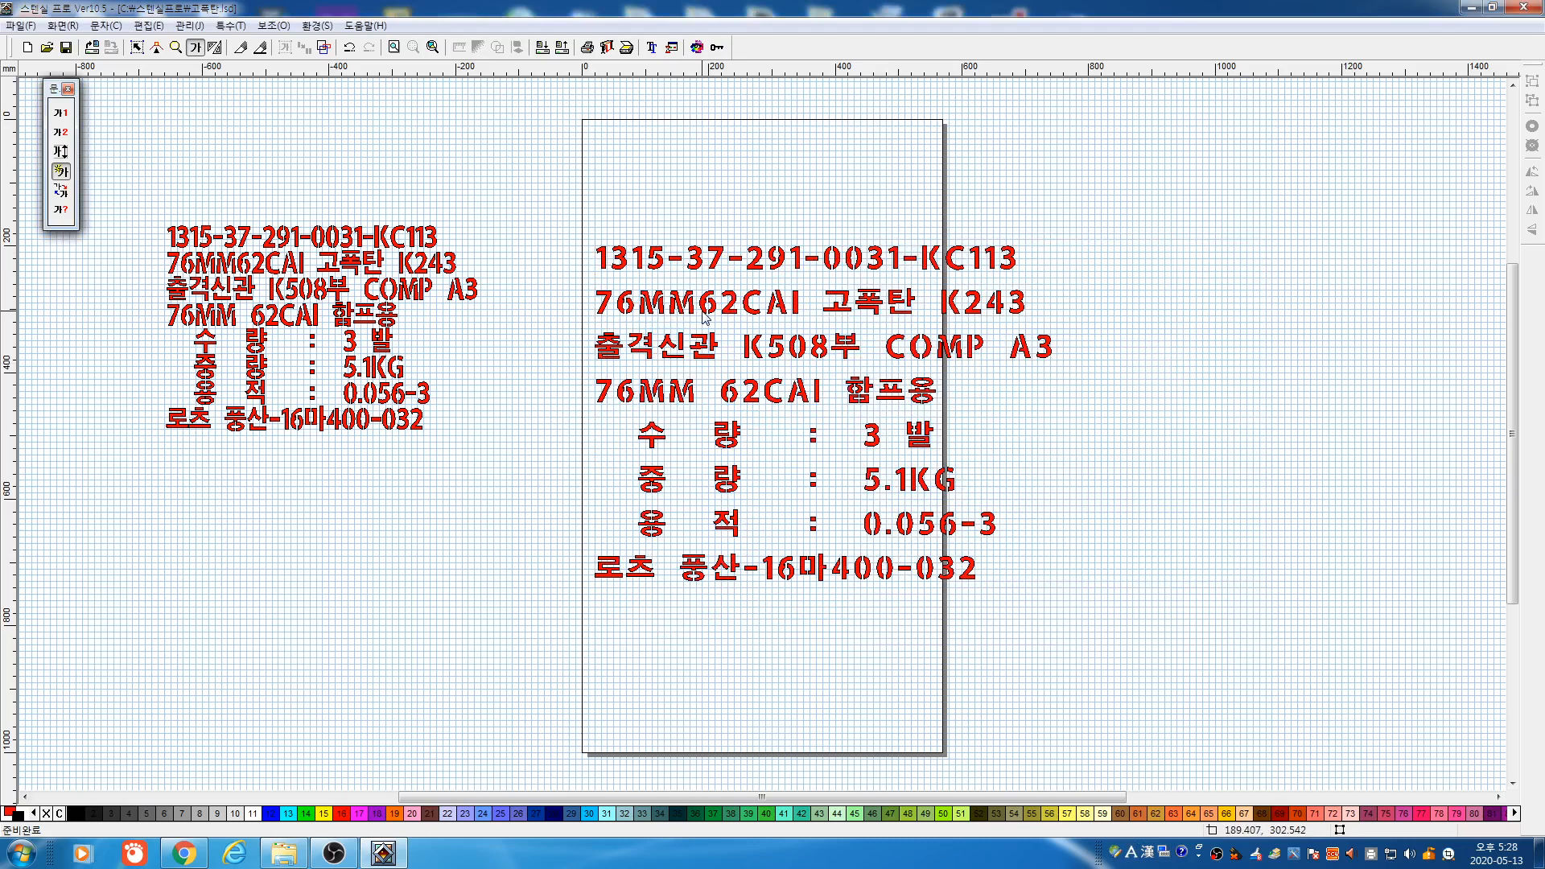
{"action": "left_click", "coordinate": [536, 216]}
{"action": "left_click", "coordinate": [136, 50]}
{"action": "left_click_drag", "start_coordinate": [544, 188], "coordinate": [1218, 623]}
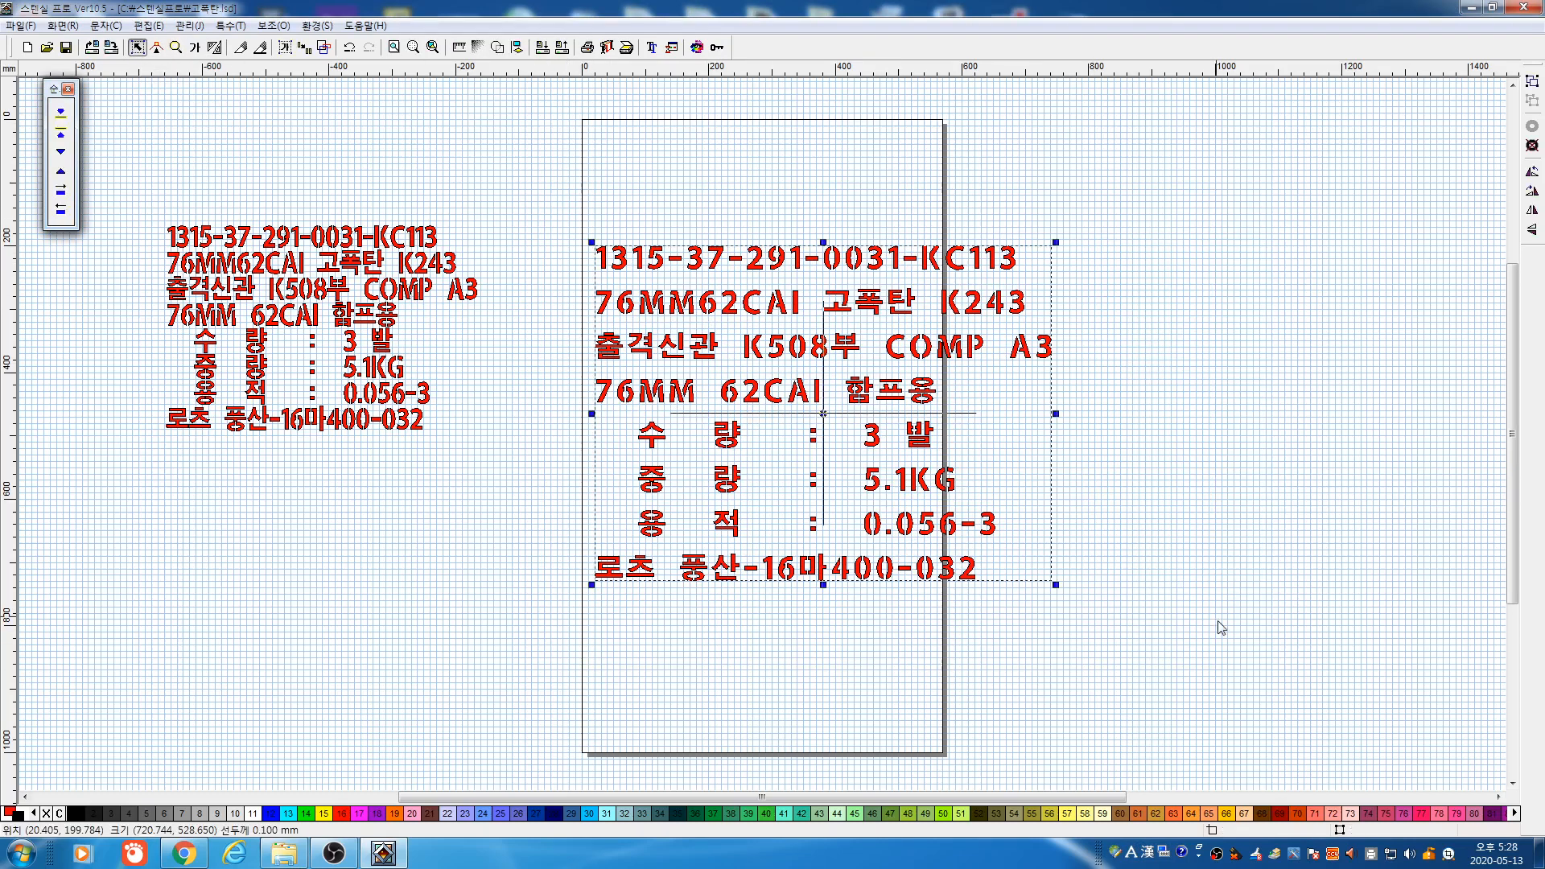
{"action": "key", "text": "F2"}
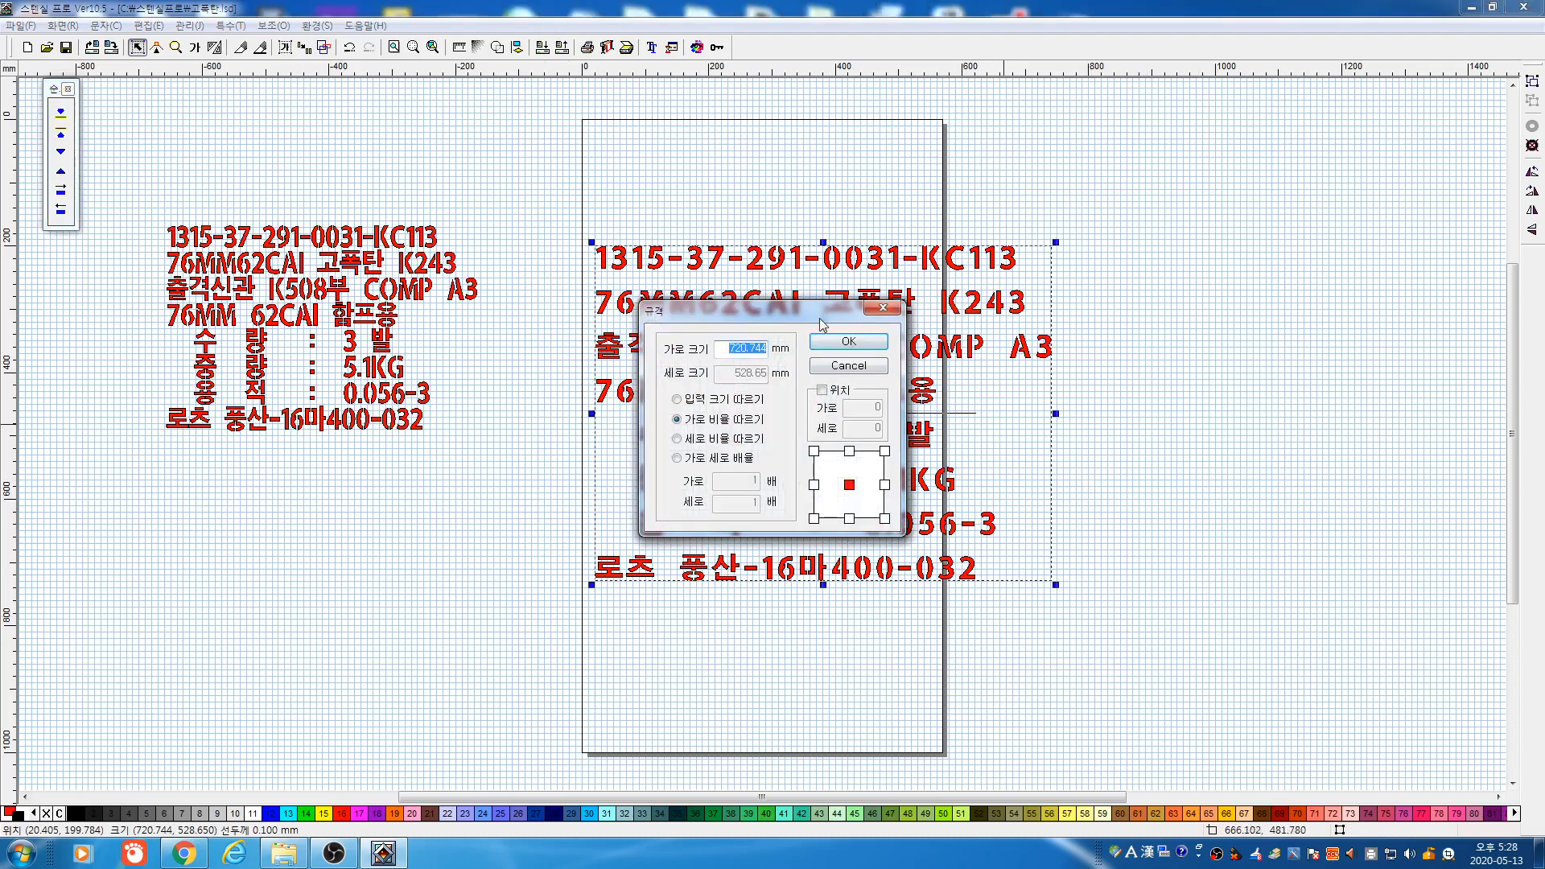
{"action": "left_click_drag", "start_coordinate": [819, 314], "coordinate": [1129, 334]}
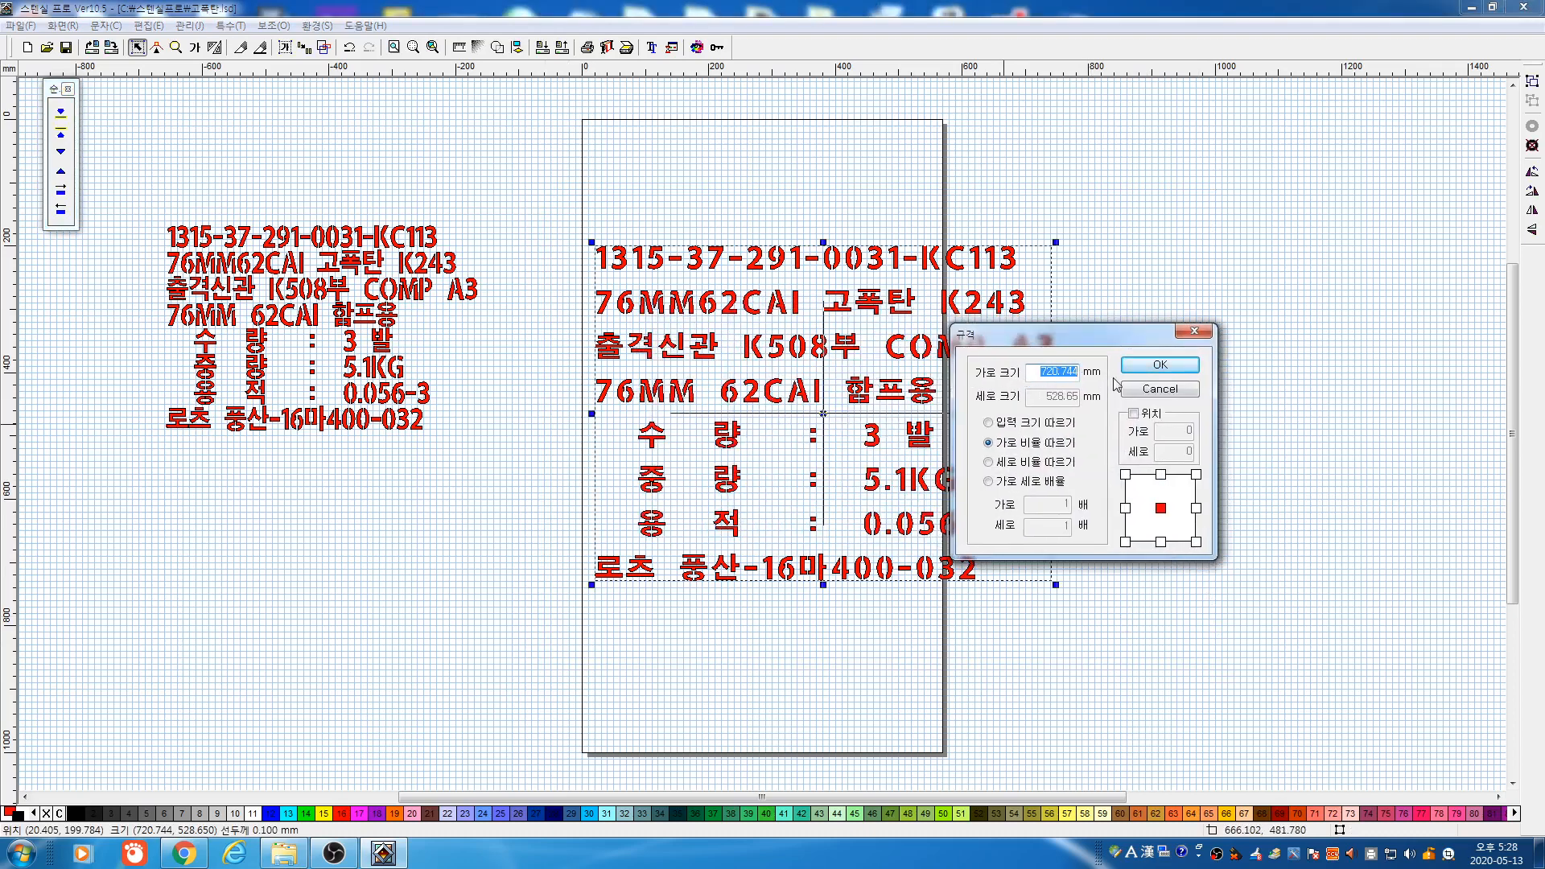
{"action": "left_click", "coordinate": [1150, 370]}
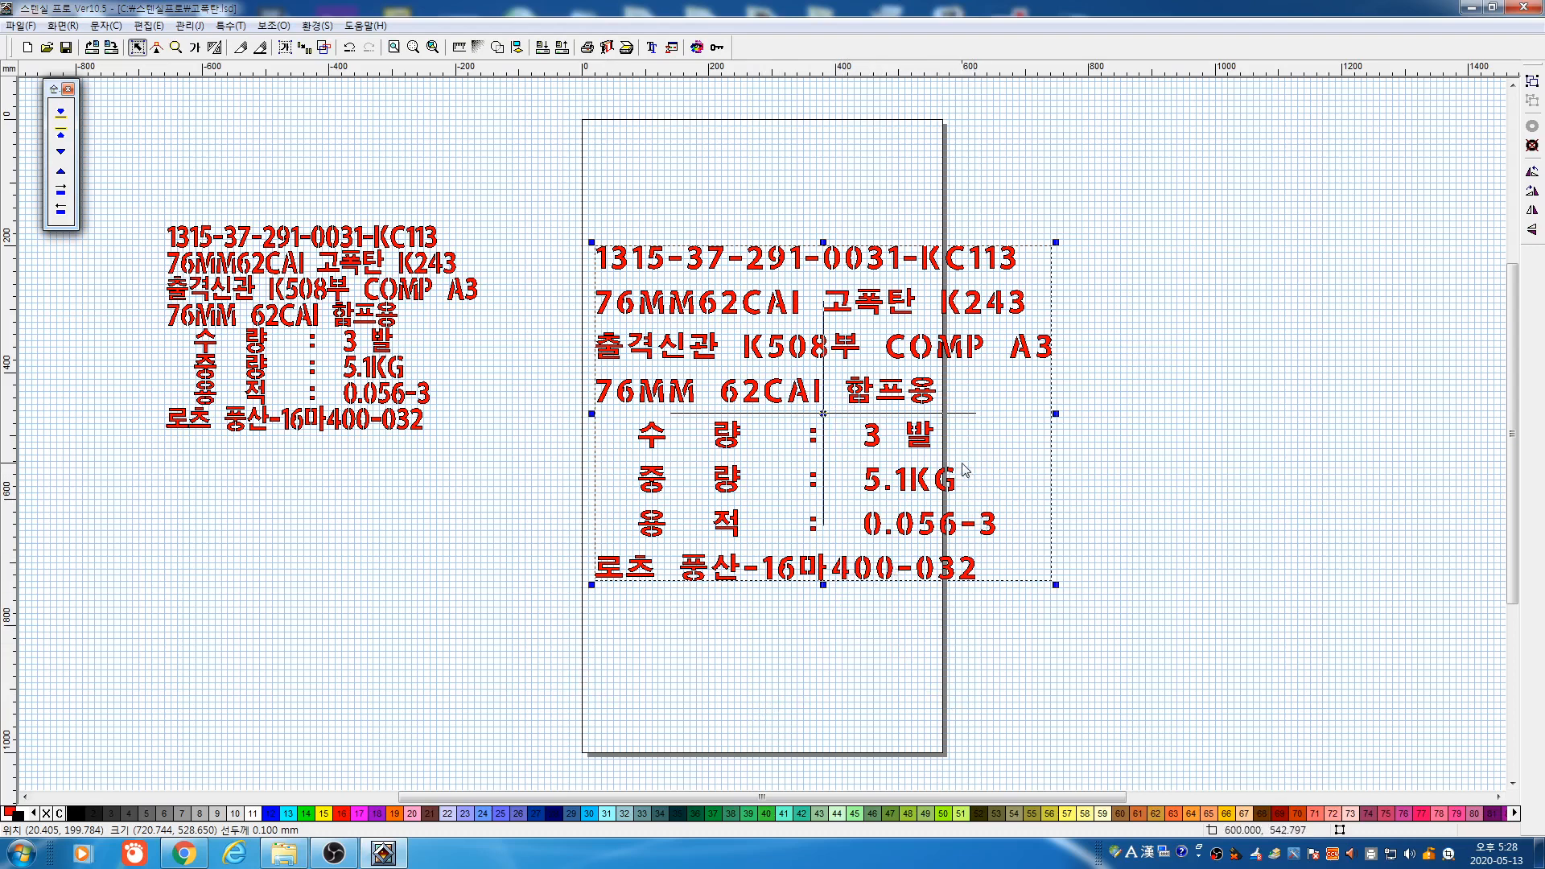
{"action": "key", "text": "ctrl+r"}
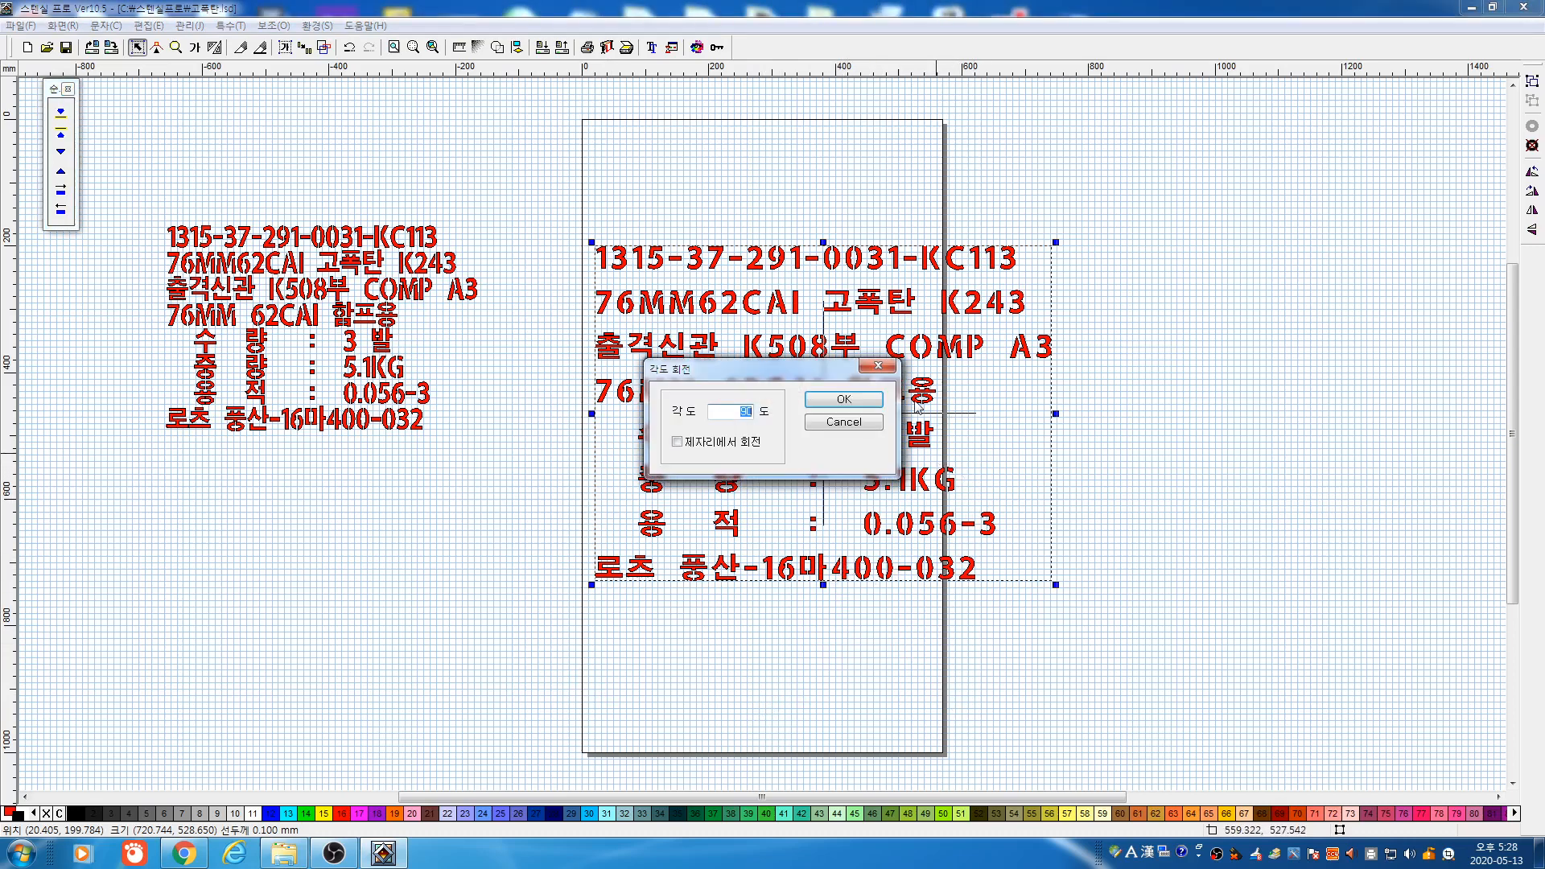
{"action": "left_click", "coordinate": [873, 400]}
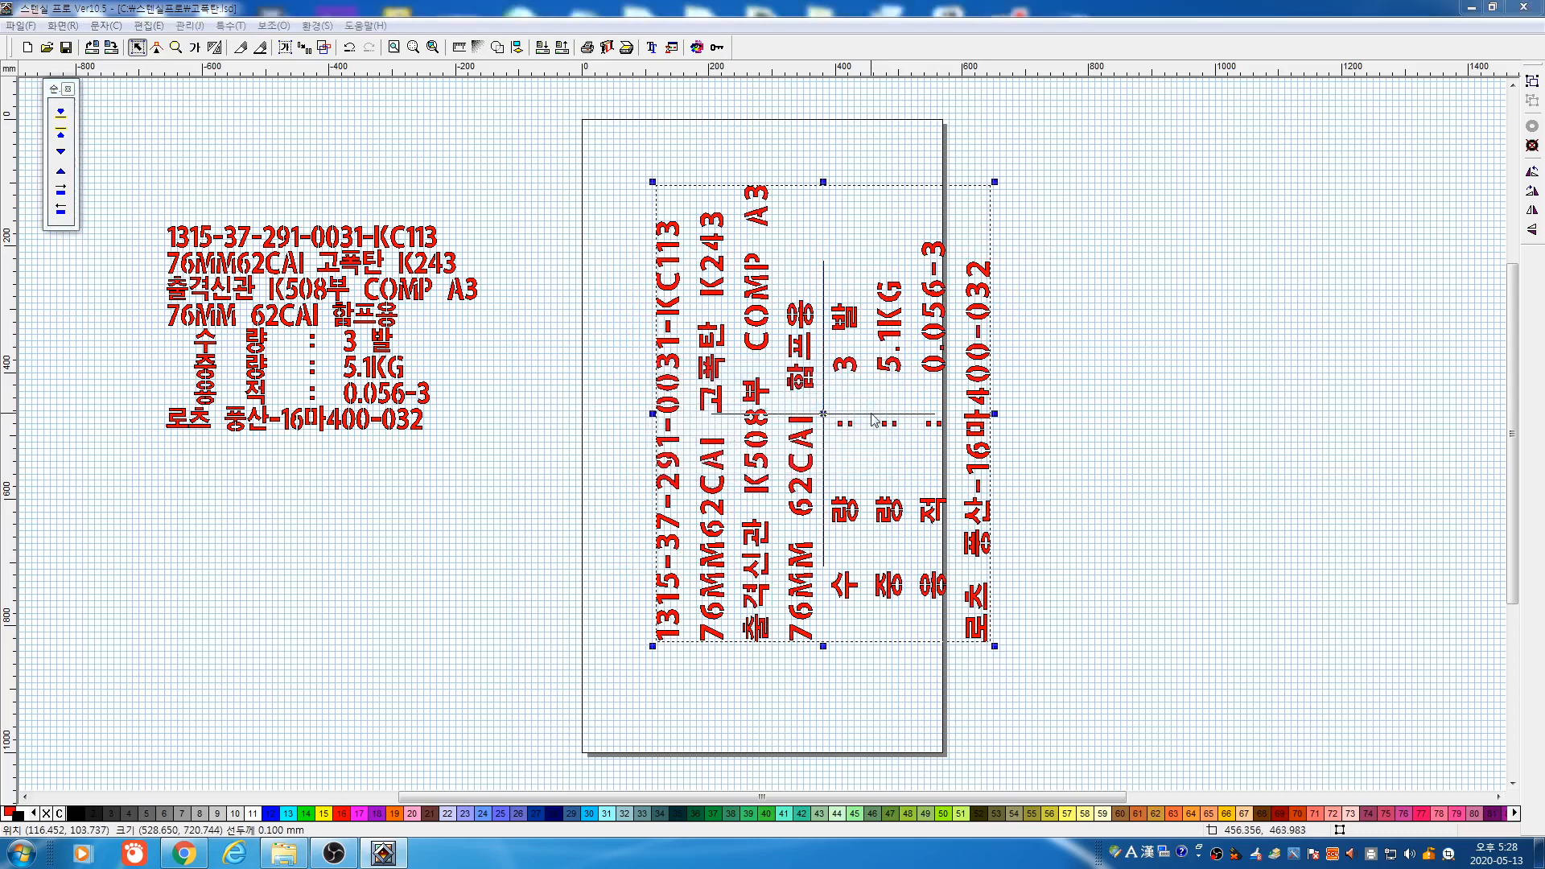
{"action": "key", "text": "ctrl+r"}
{"action": "left_click", "coordinate": [872, 406]}
{"action": "key", "text": "ctrl+r"}
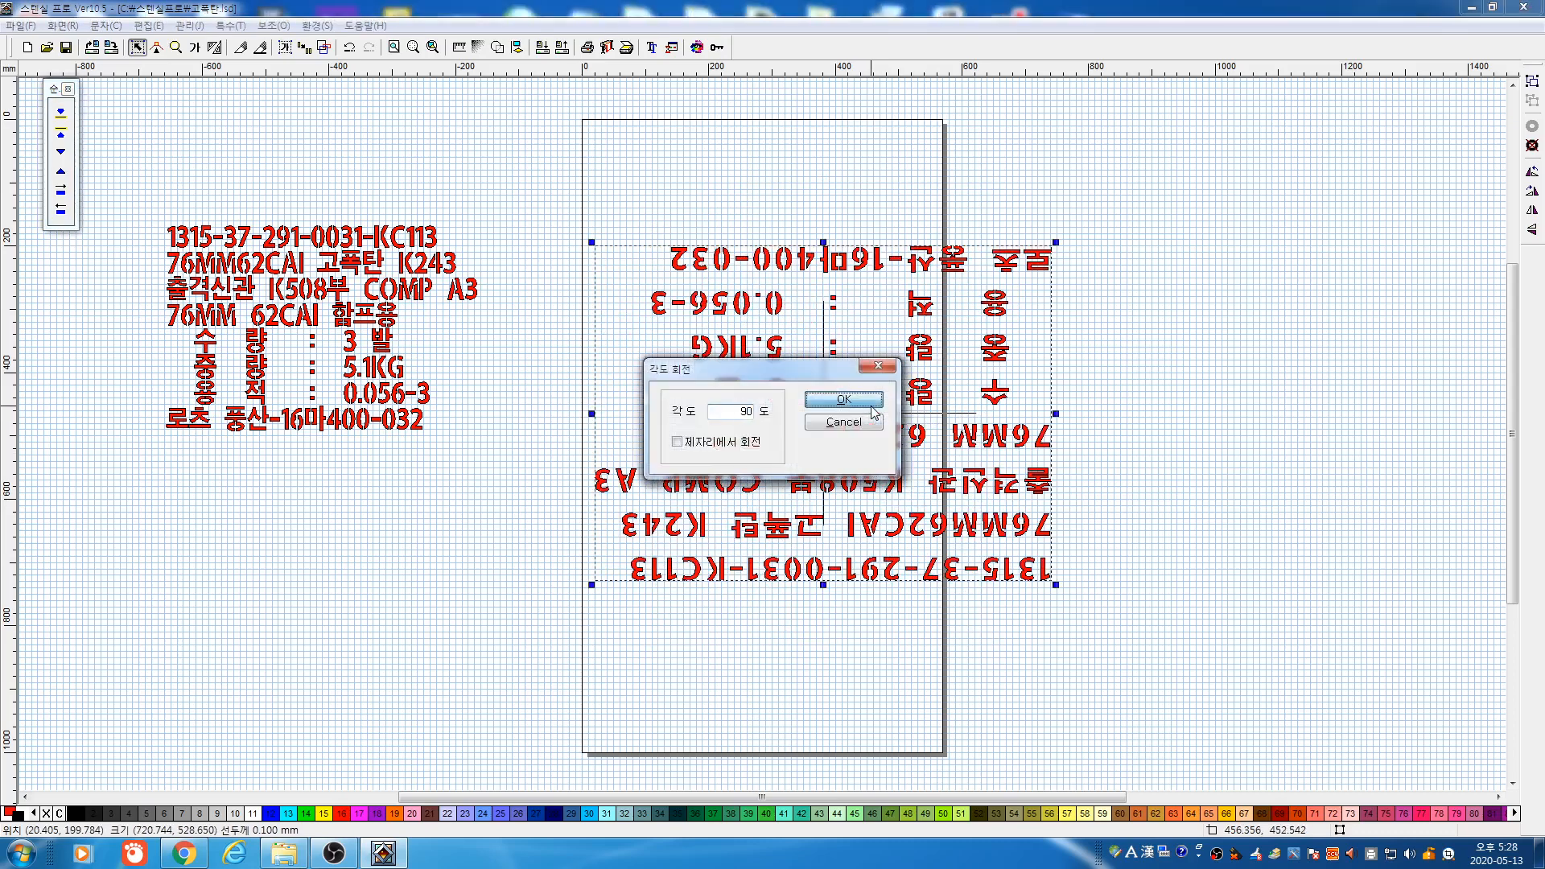
{"action": "left_click", "coordinate": [872, 405]}
{"action": "key", "text": "ctrl+r"}
{"action": "left_click", "coordinate": [871, 406]}
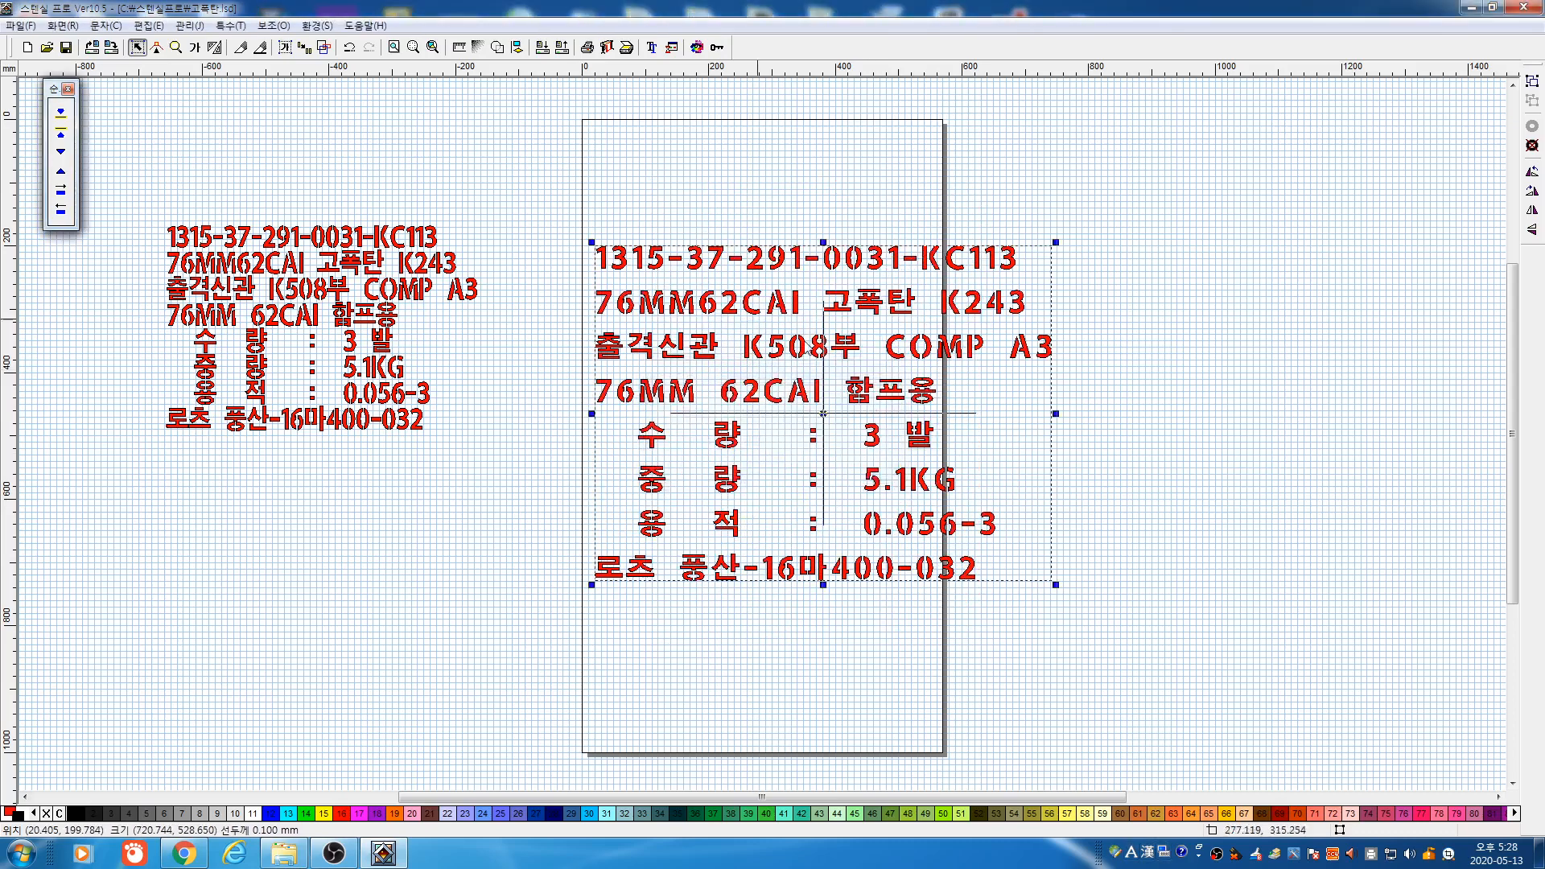
{"action": "left_click", "coordinate": [613, 50]}
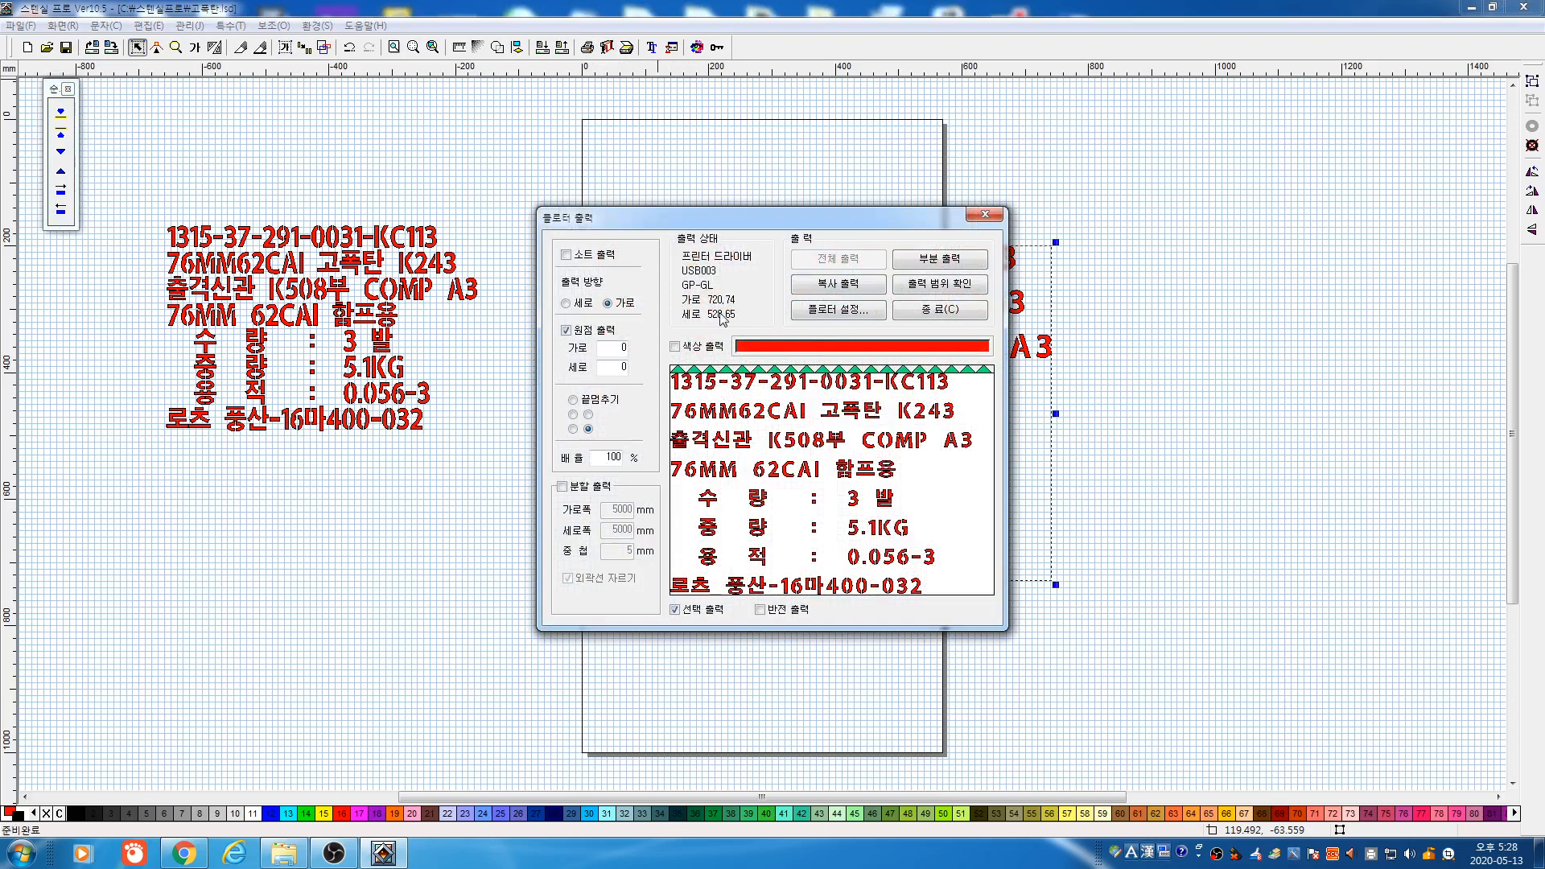
{"action": "left_click", "coordinate": [567, 303]}
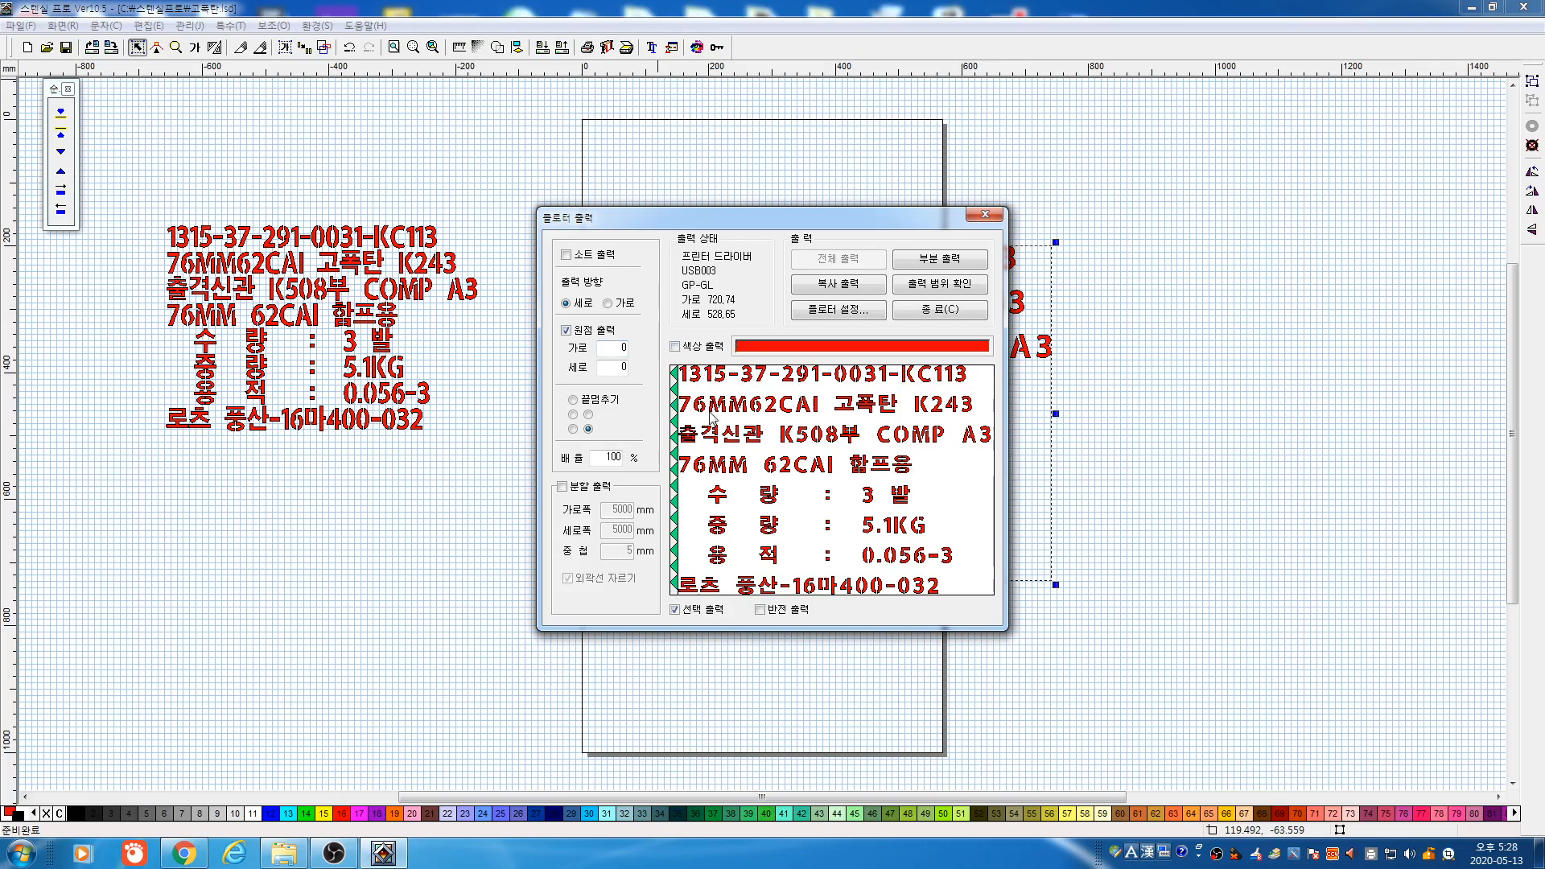
{"action": "left_click", "coordinate": [945, 312]}
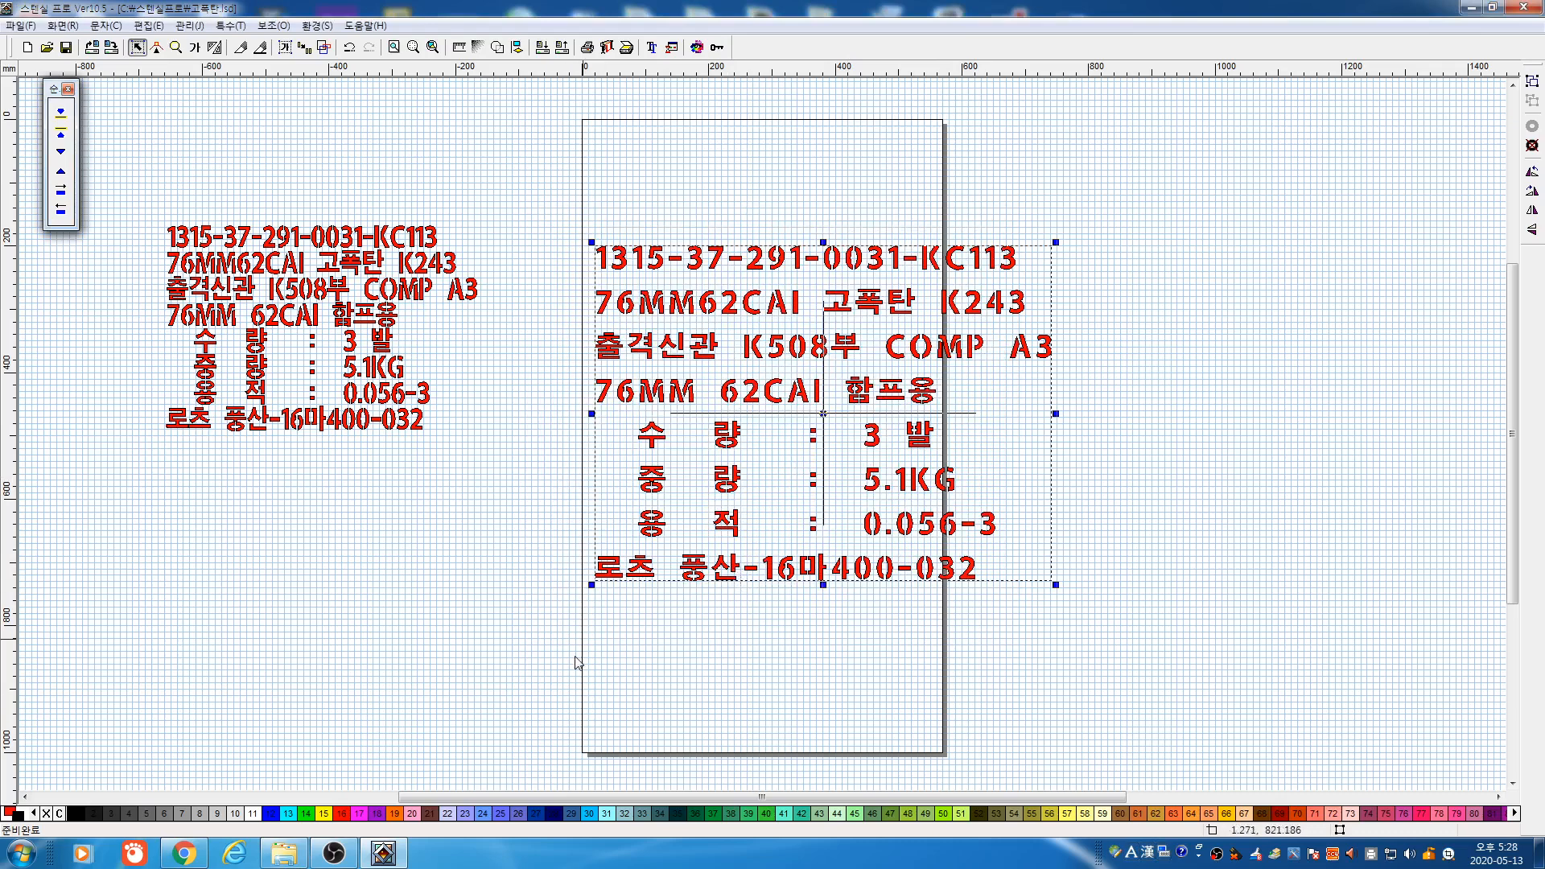
{"action": "key", "text": "ctrl+r"}
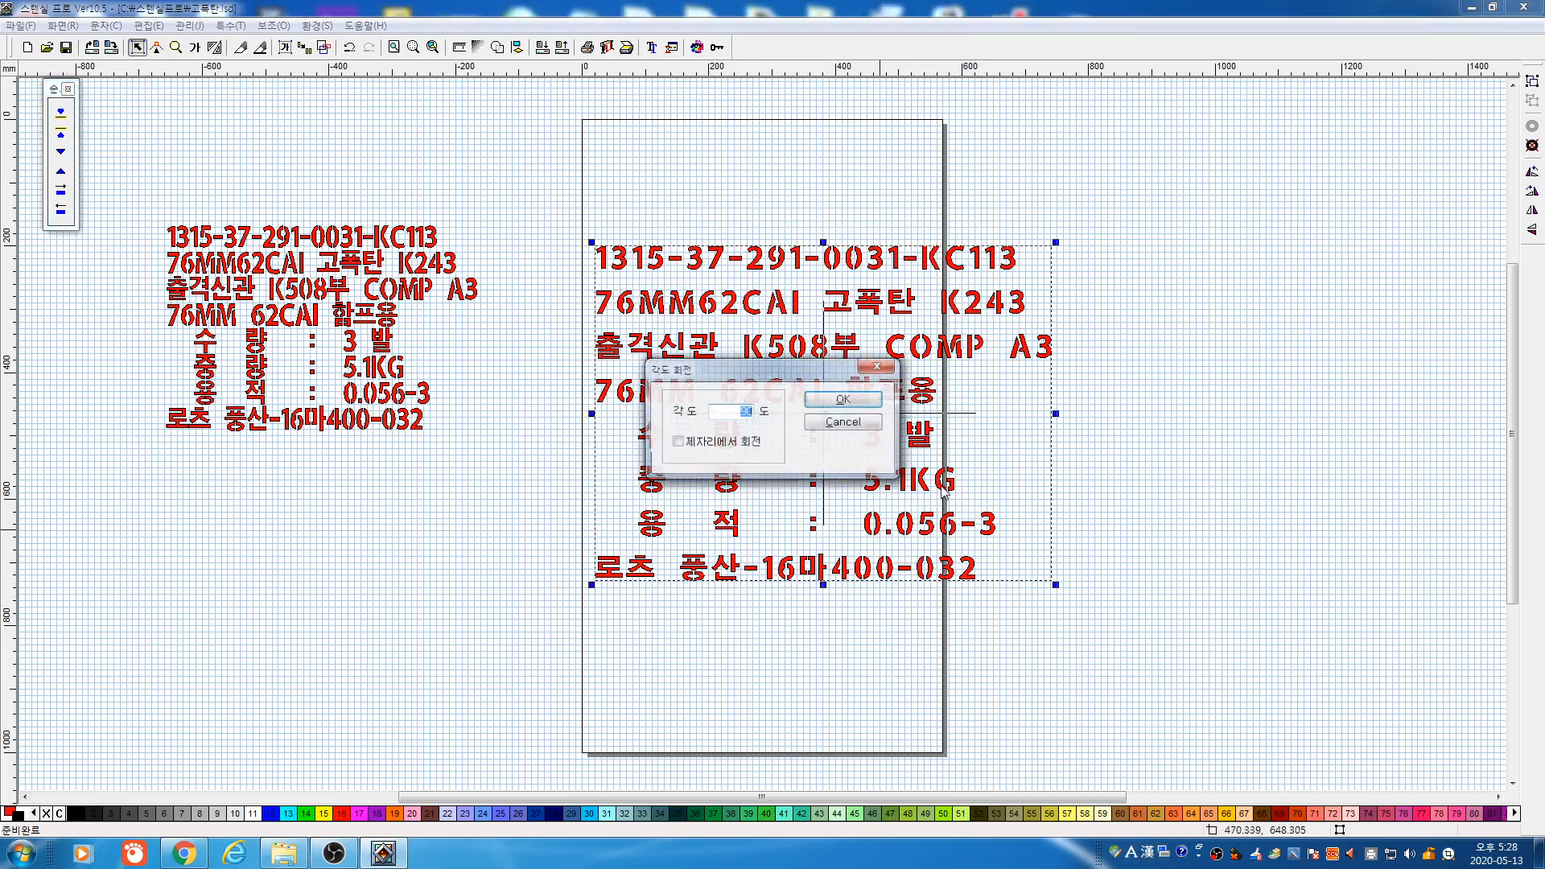
{"action": "left_click", "coordinate": [853, 400]}
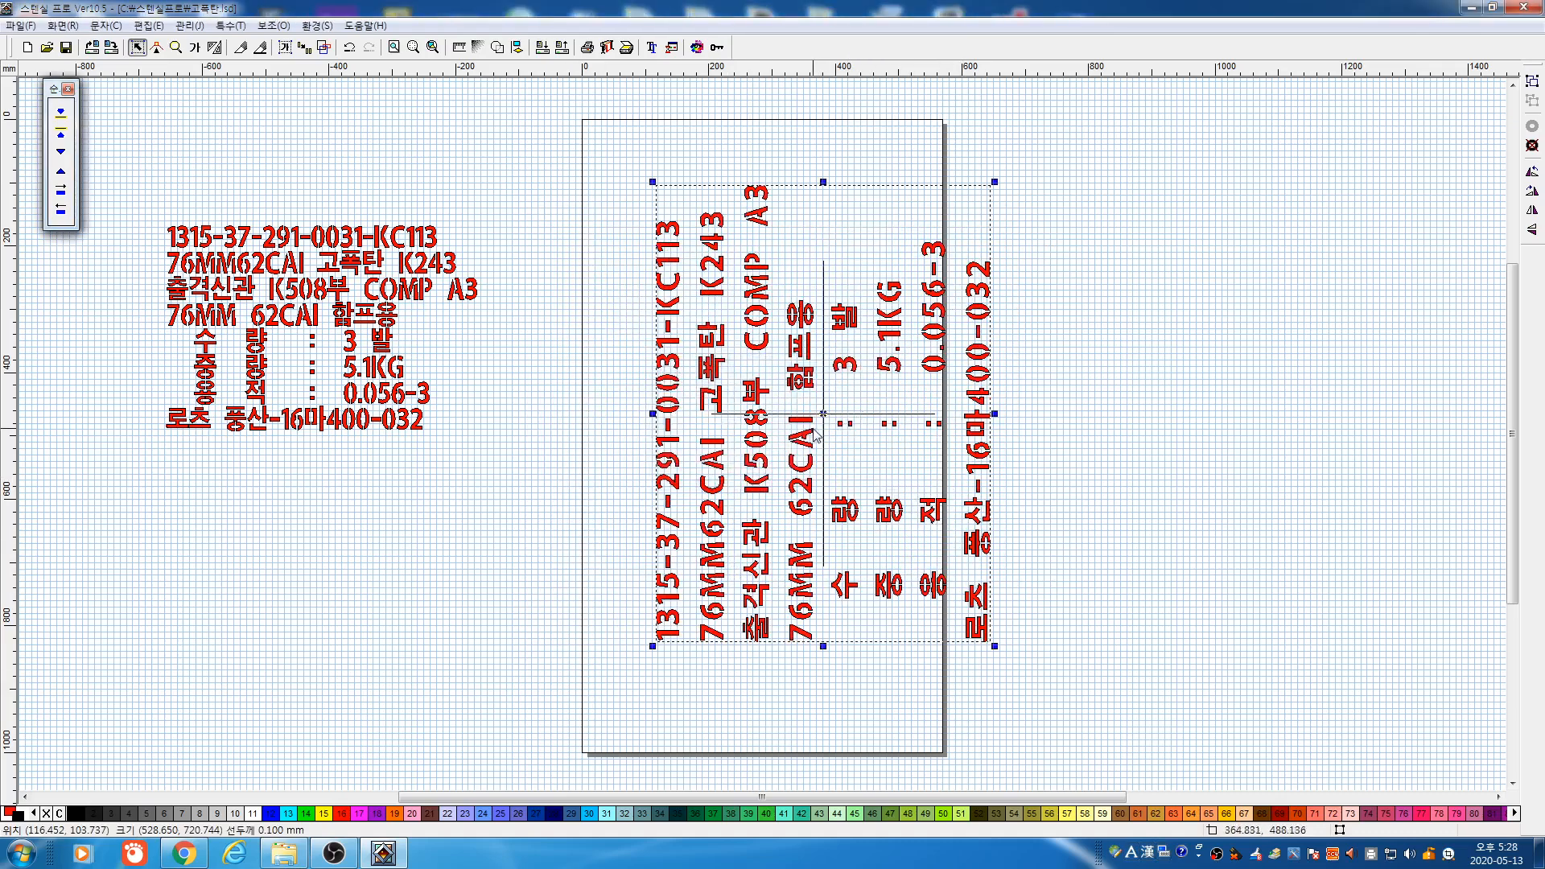
{"action": "left_click_drag", "start_coordinate": [813, 429], "coordinate": [757, 532]}
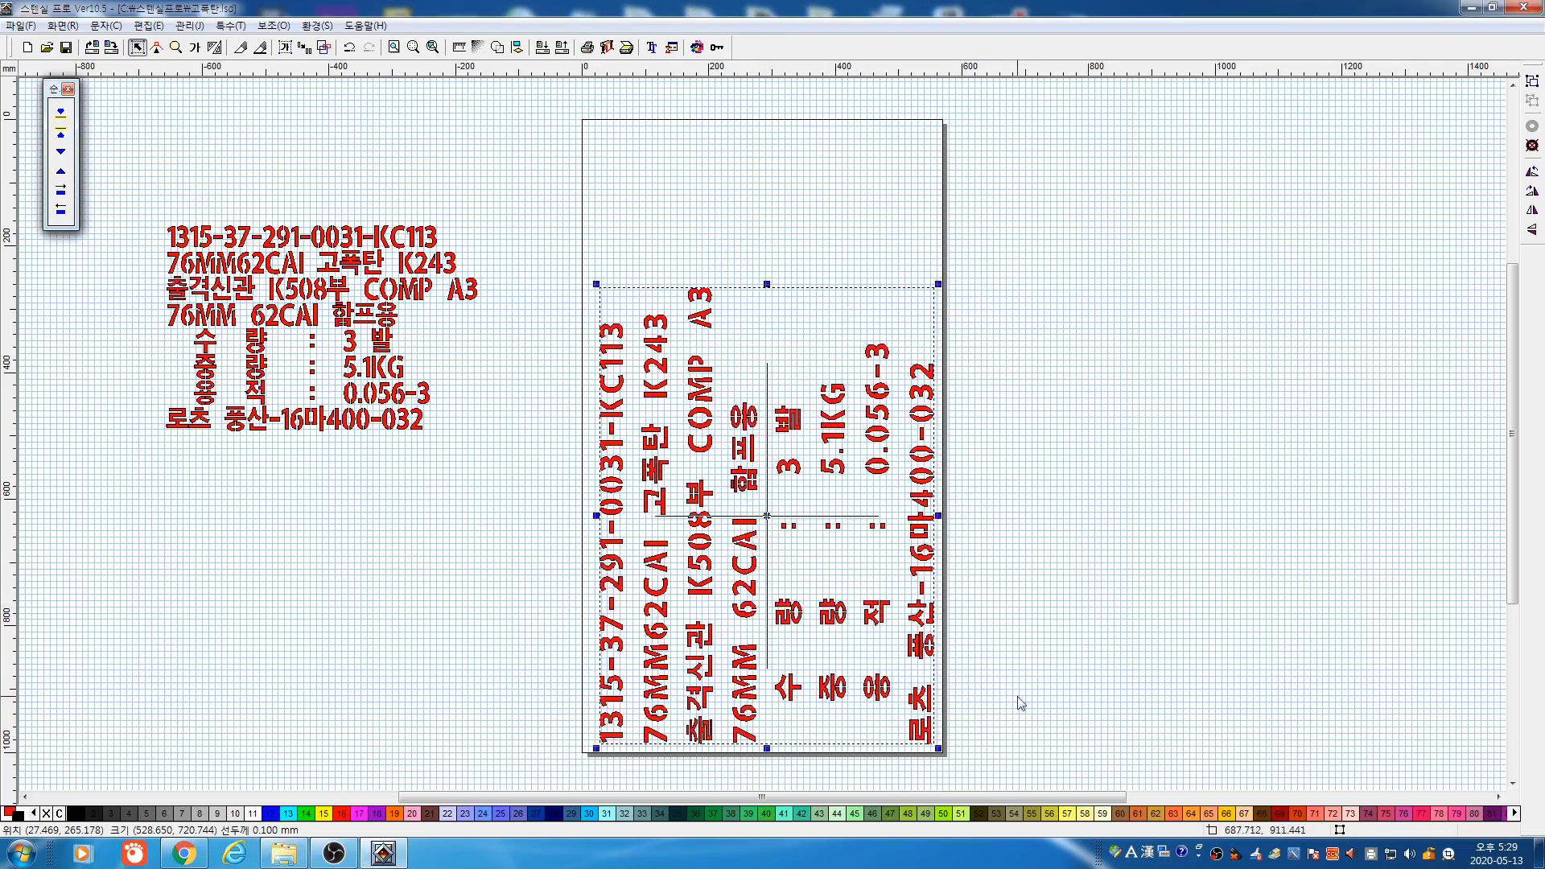
{"action": "left_click", "coordinate": [1106, 531]}
{"action": "left_click_drag", "start_coordinate": [556, 271], "coordinate": [1060, 779]}
{"action": "left_click", "coordinate": [1041, 582]}
{"action": "left_click", "coordinate": [921, 410]}
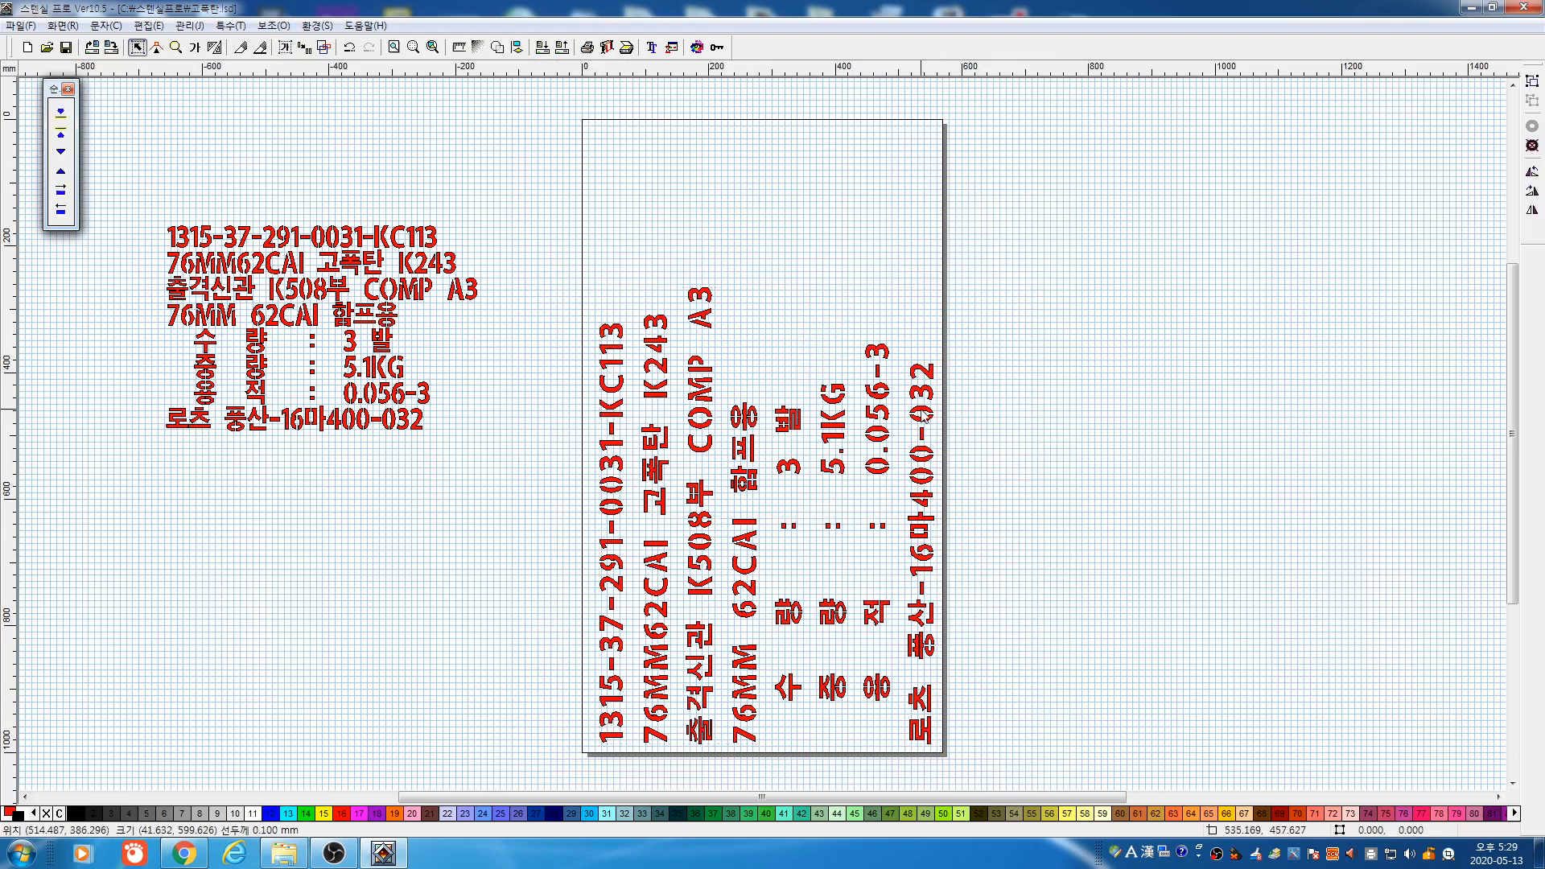
{"action": "left_click_drag", "start_coordinate": [922, 410], "coordinate": [1128, 462]}
{"action": "left_click_drag", "start_coordinate": [878, 516], "coordinate": [895, 554]}
{"action": "left_click", "coordinate": [1013, 426]}
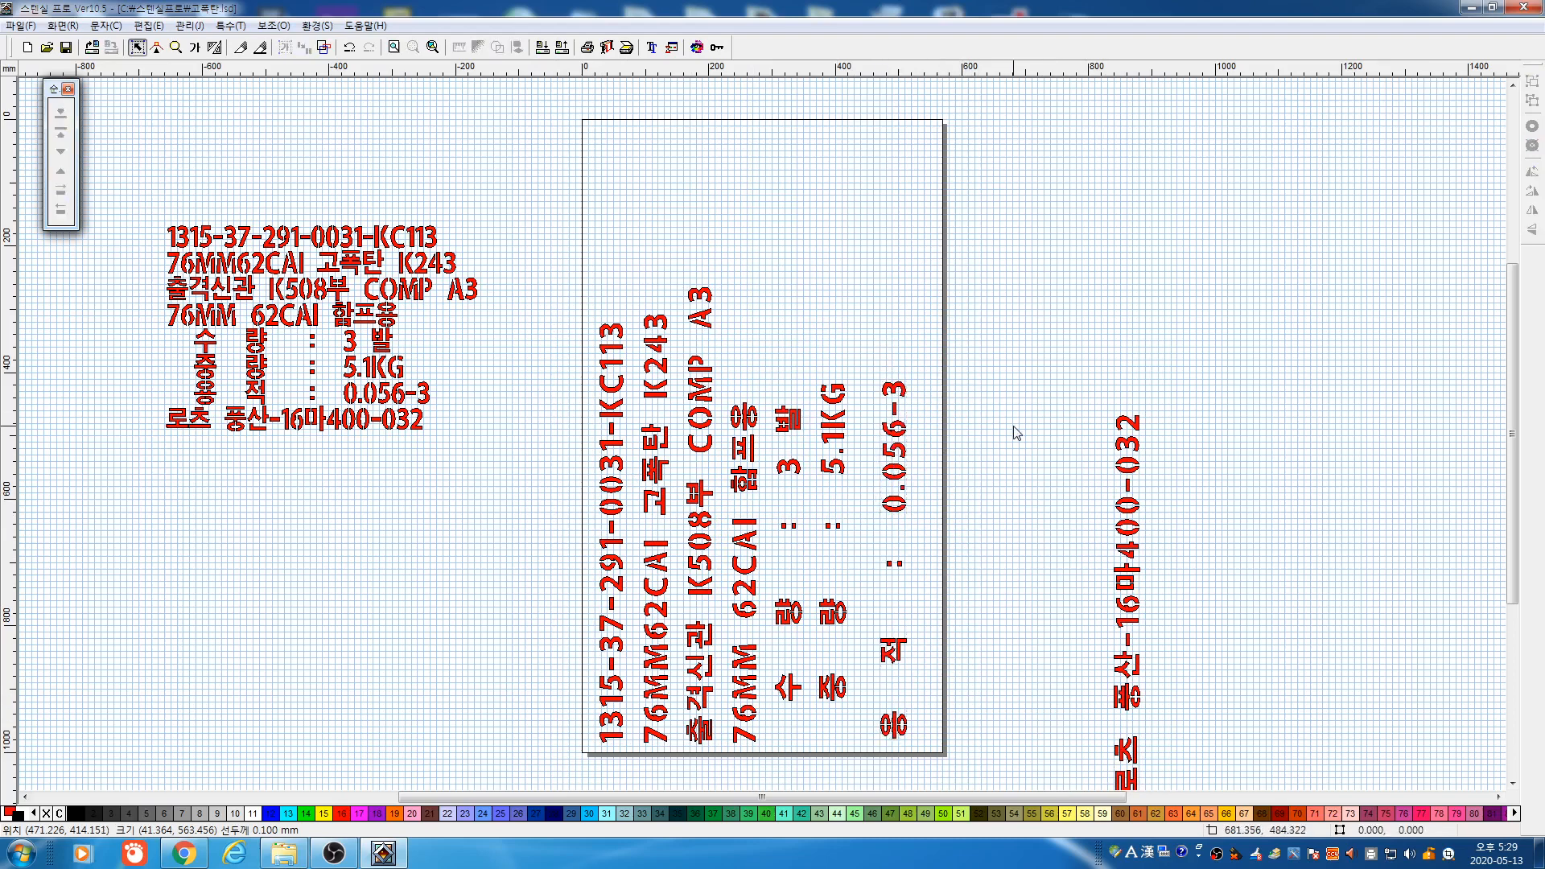
{"action": "left_click", "coordinate": [352, 48]}
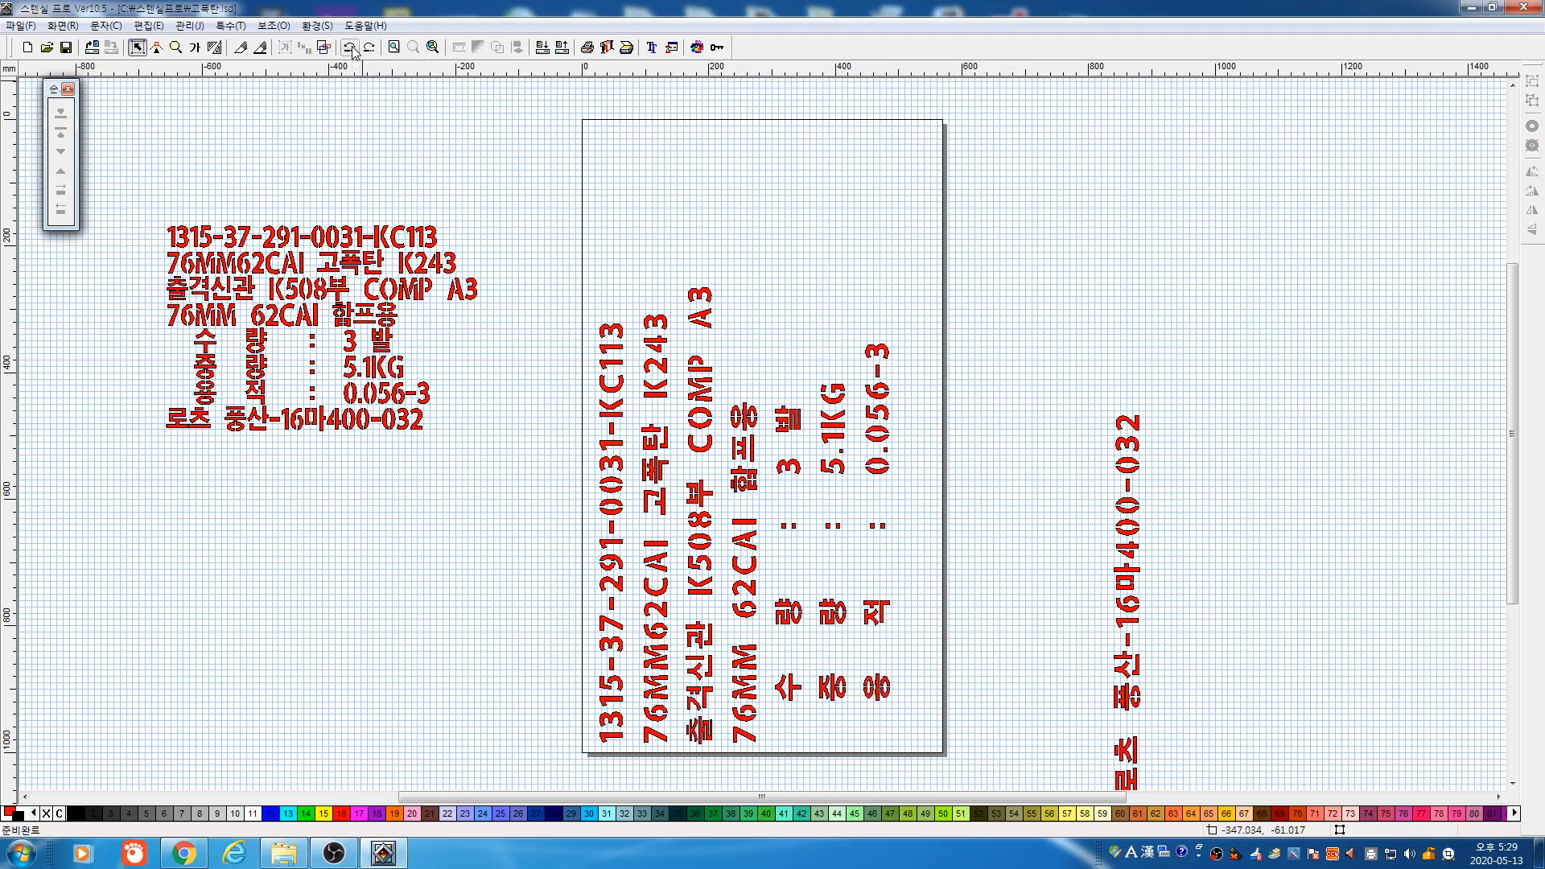
{"action": "left_click", "coordinate": [351, 49]}
{"action": "left_click", "coordinate": [352, 48]}
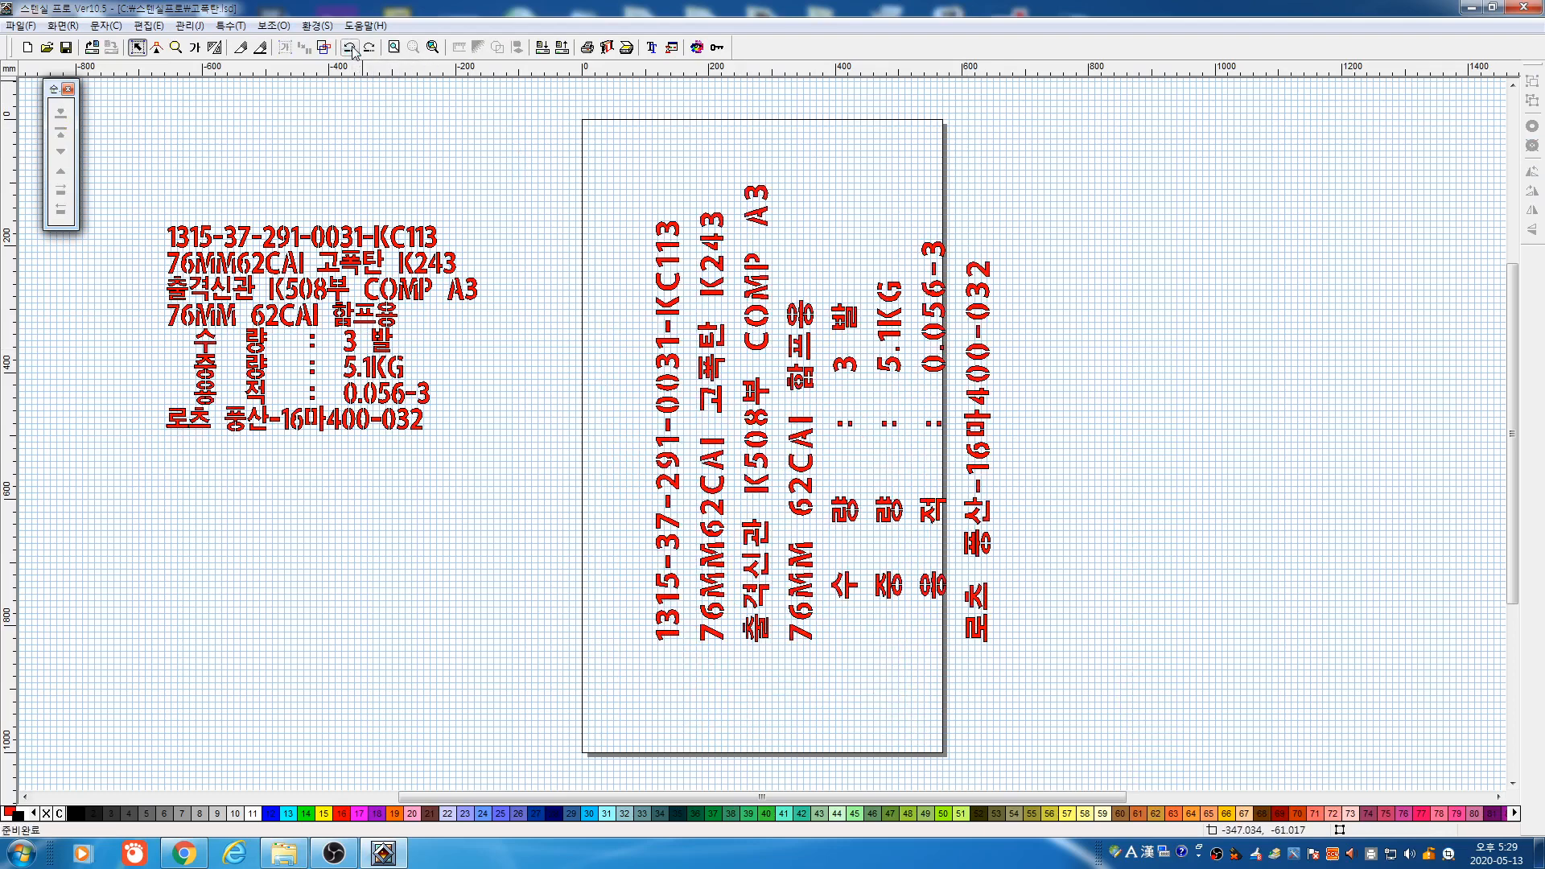
{"action": "left_click", "coordinate": [351, 49]}
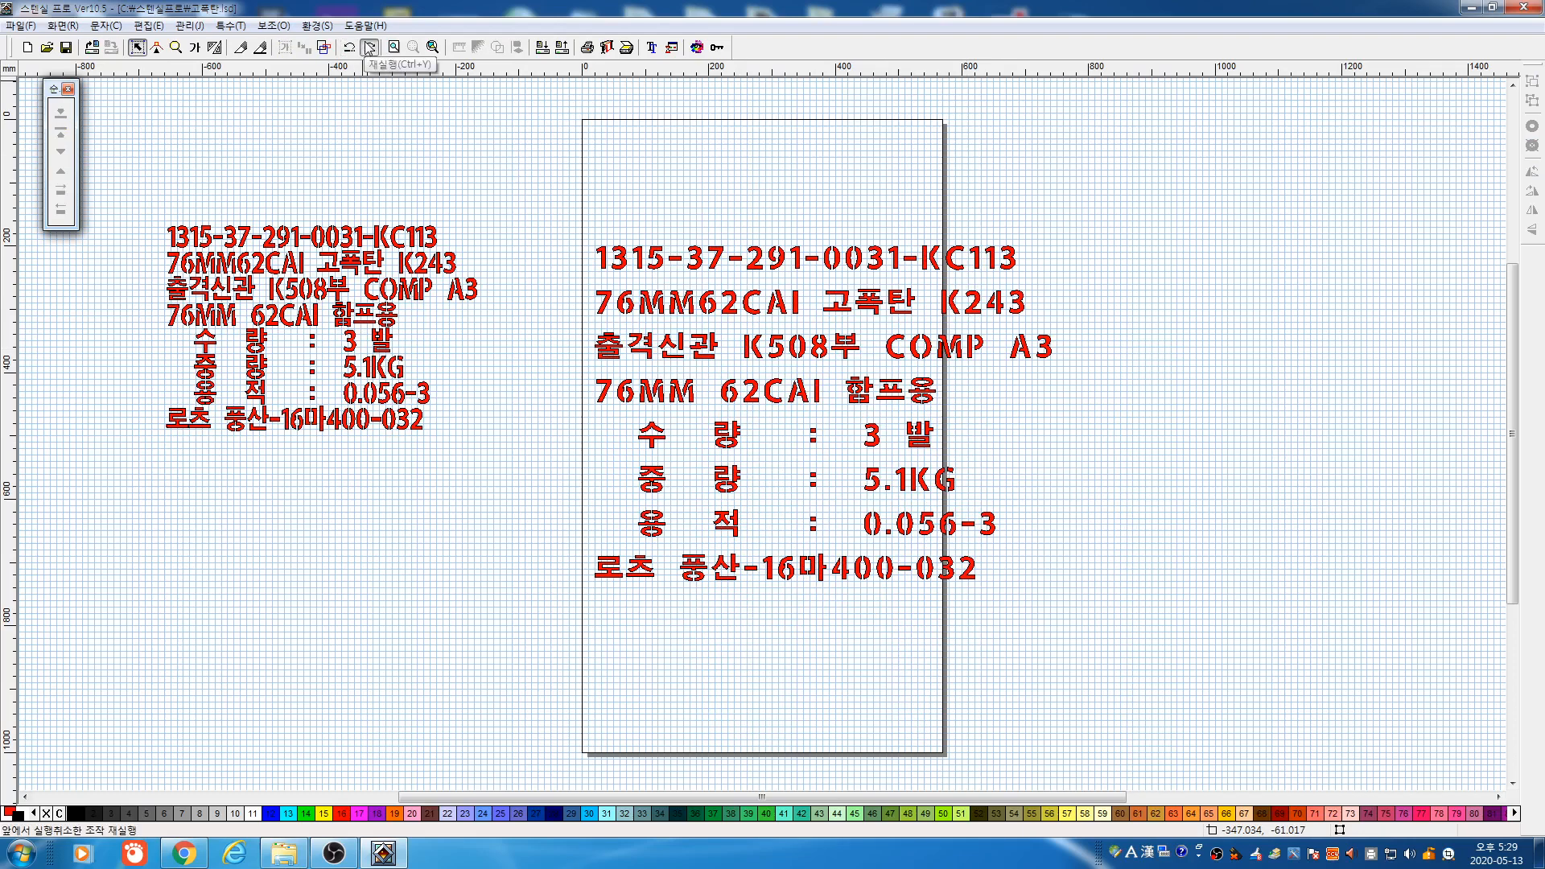
{"action": "left_click", "coordinate": [368, 48]}
{"action": "left_click", "coordinate": [368, 48]}
{"action": "left_click", "coordinate": [369, 48]}
{"action": "left_click", "coordinate": [369, 48]}
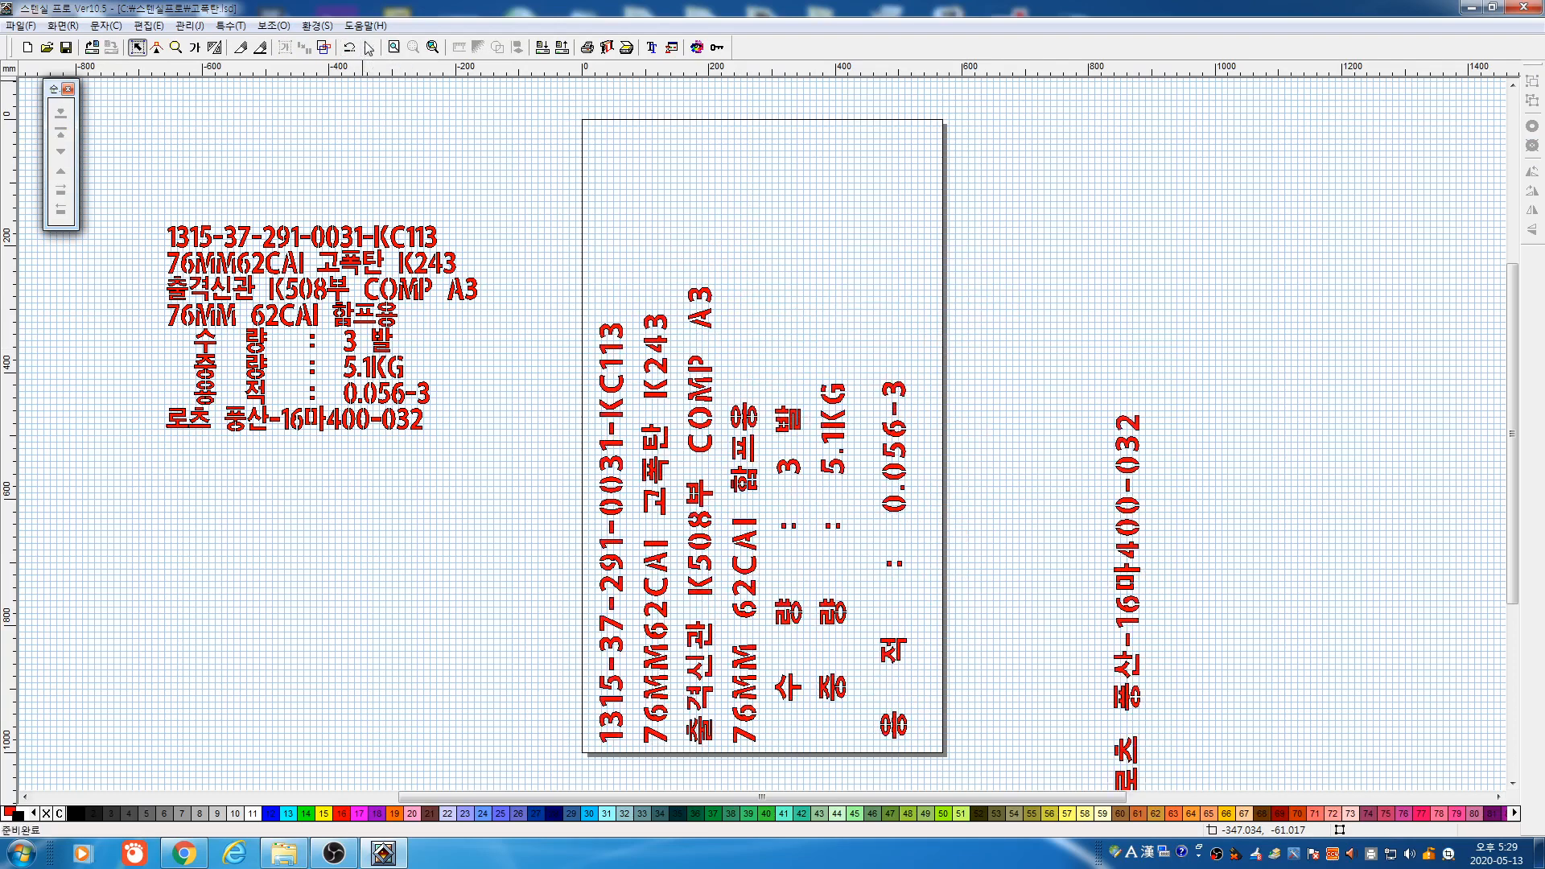
{"action": "left_click", "coordinate": [350, 49]}
{"action": "left_click", "coordinate": [350, 48]}
{"action": "left_click", "coordinate": [350, 49]}
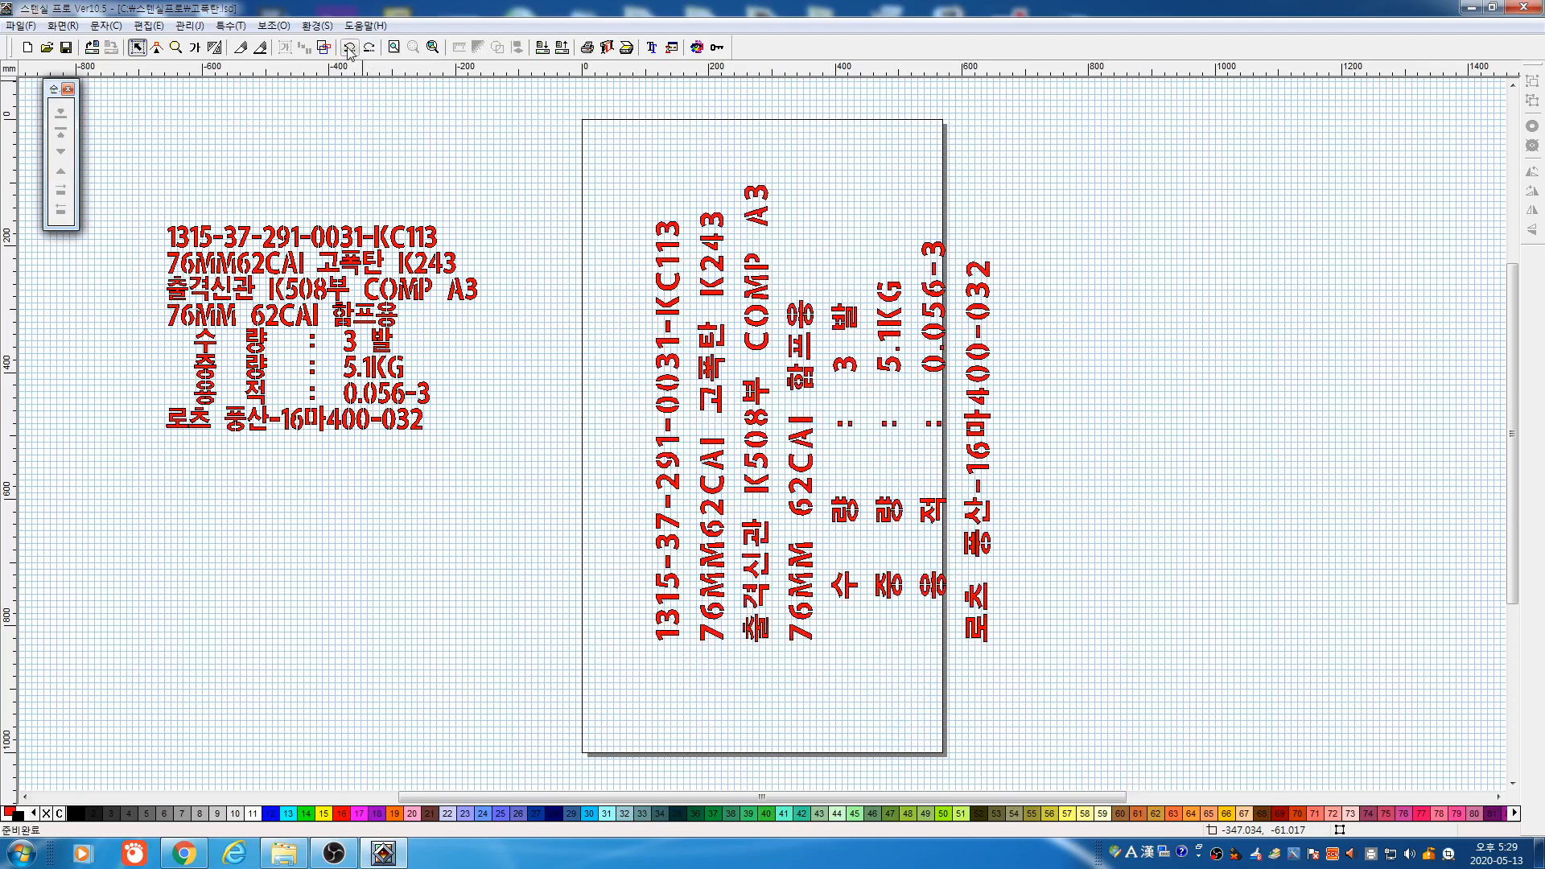
{"action": "left_click", "coordinate": [350, 49]}
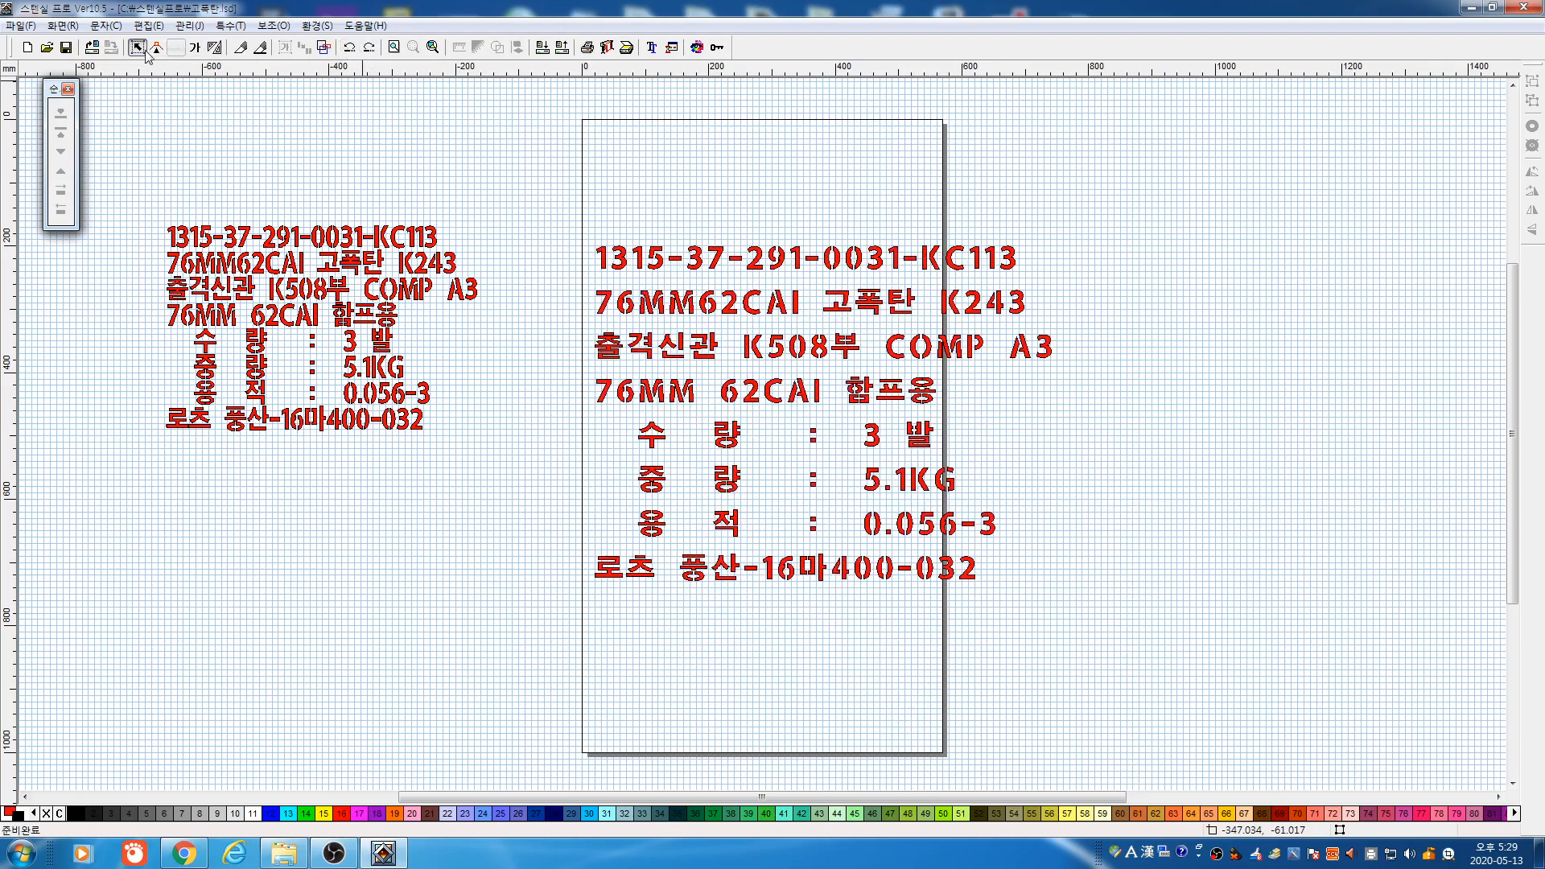
{"action": "left_click_drag", "start_coordinate": [494, 192], "coordinate": [1223, 634]}
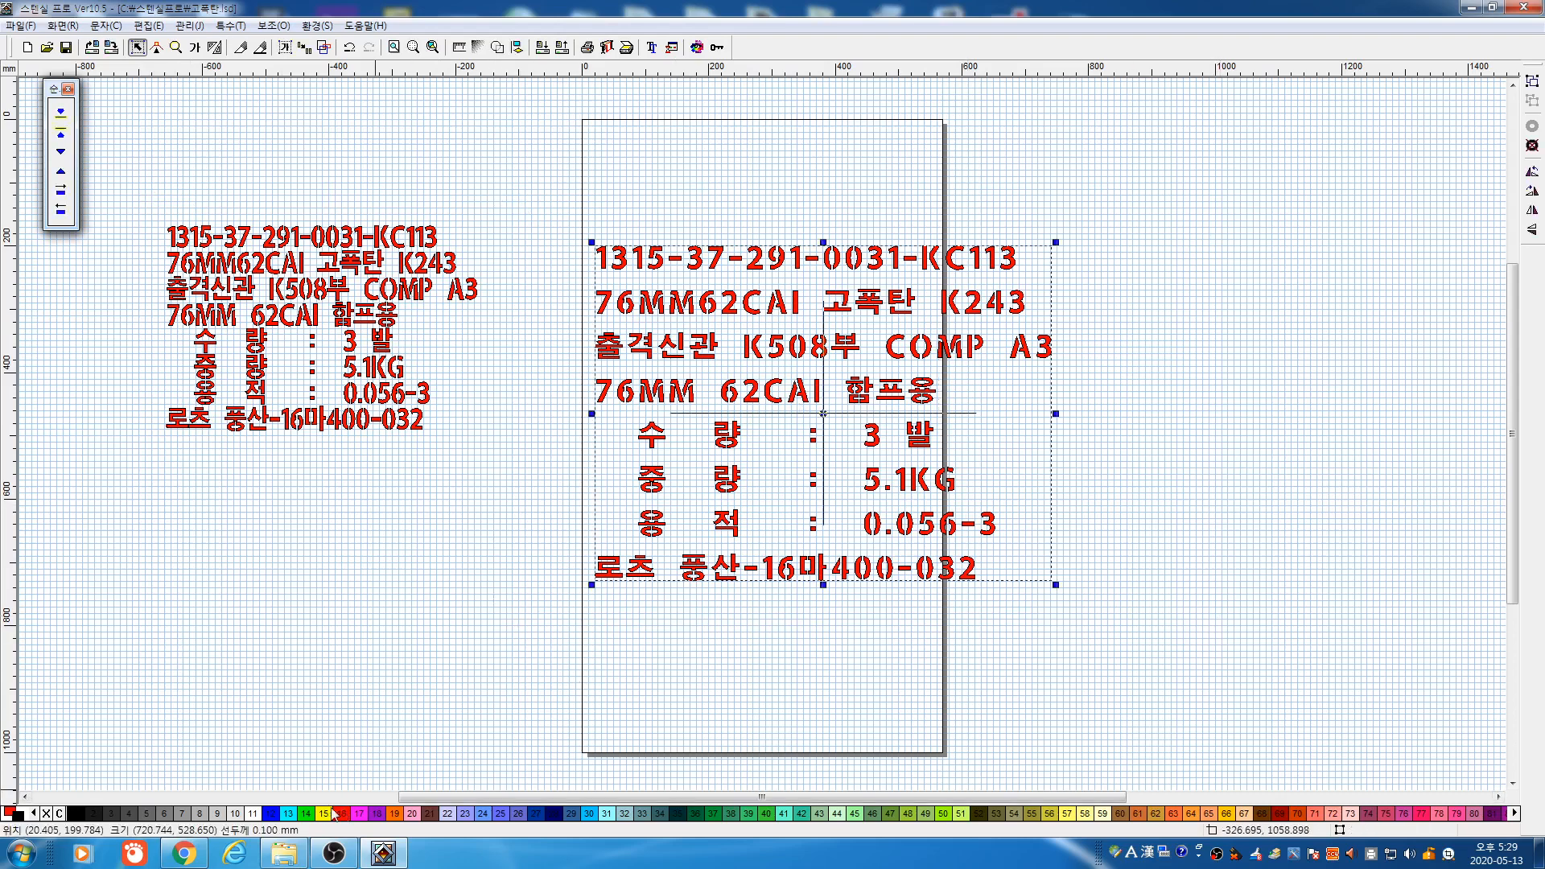
Recolour the label block cyan and bring up the save dialog
{"action": "left_click", "coordinate": [284, 815]}
{"action": "key", "text": "Escape"}
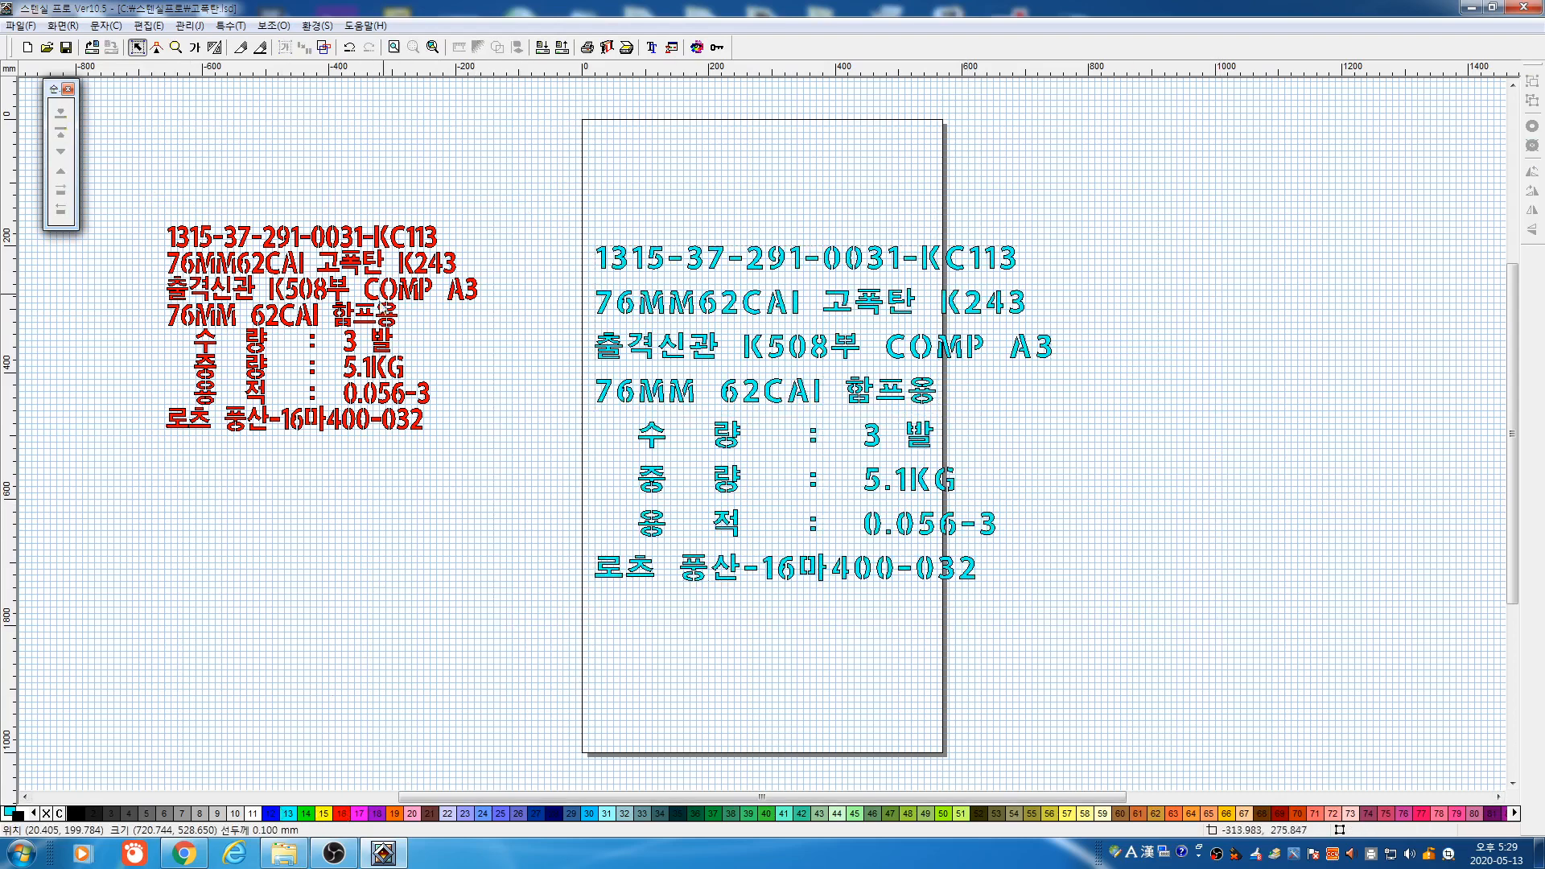
{"action": "left_click", "coordinate": [66, 47]}
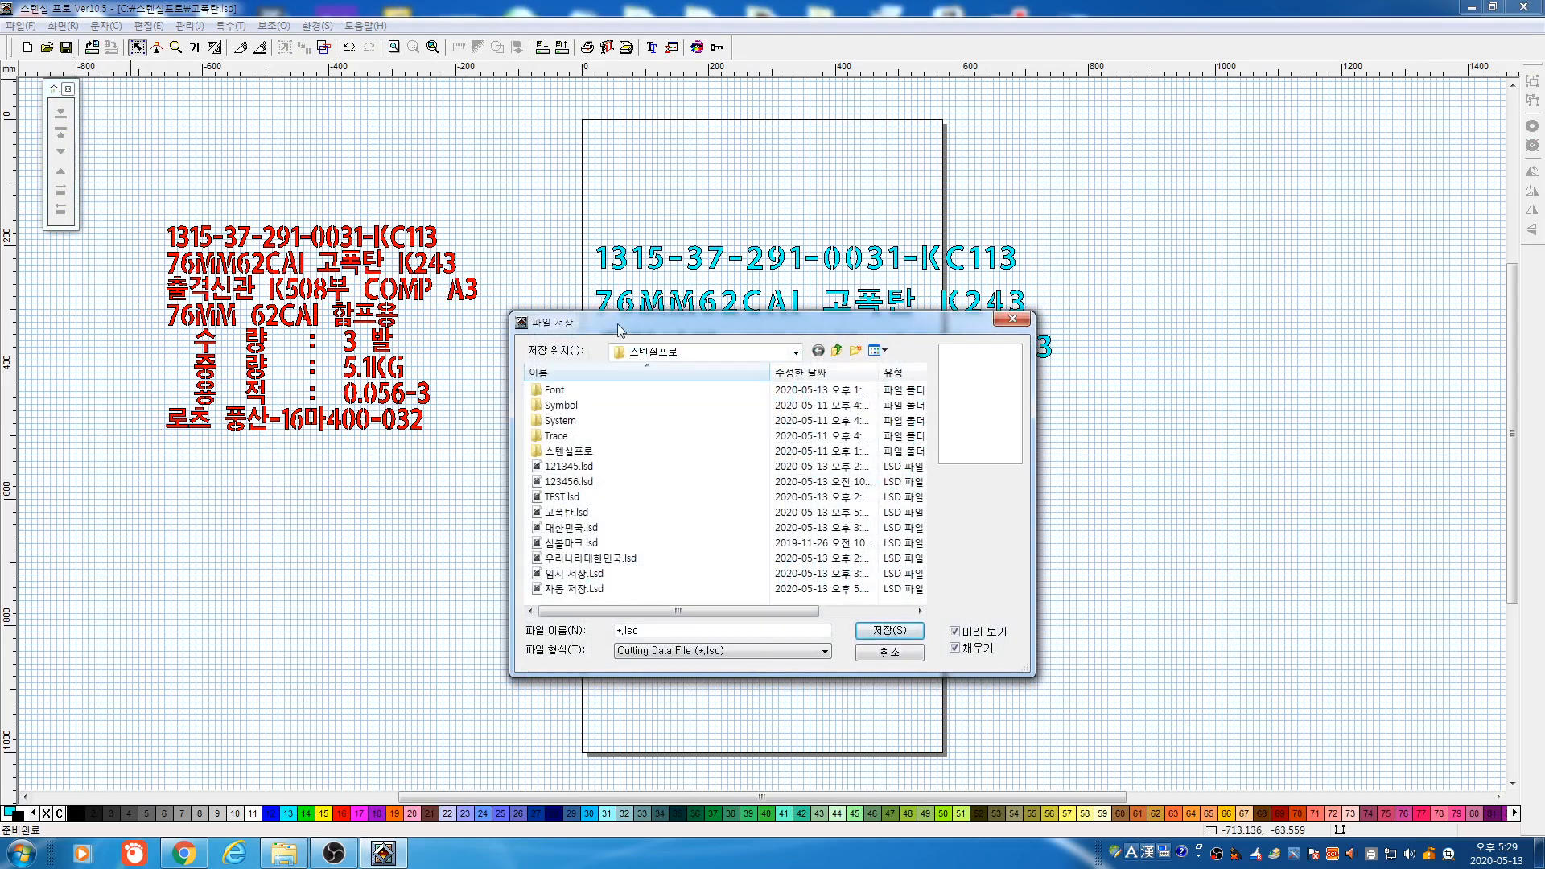
{"action": "left_click_drag", "start_coordinate": [619, 330], "coordinate": [1061, 329]}
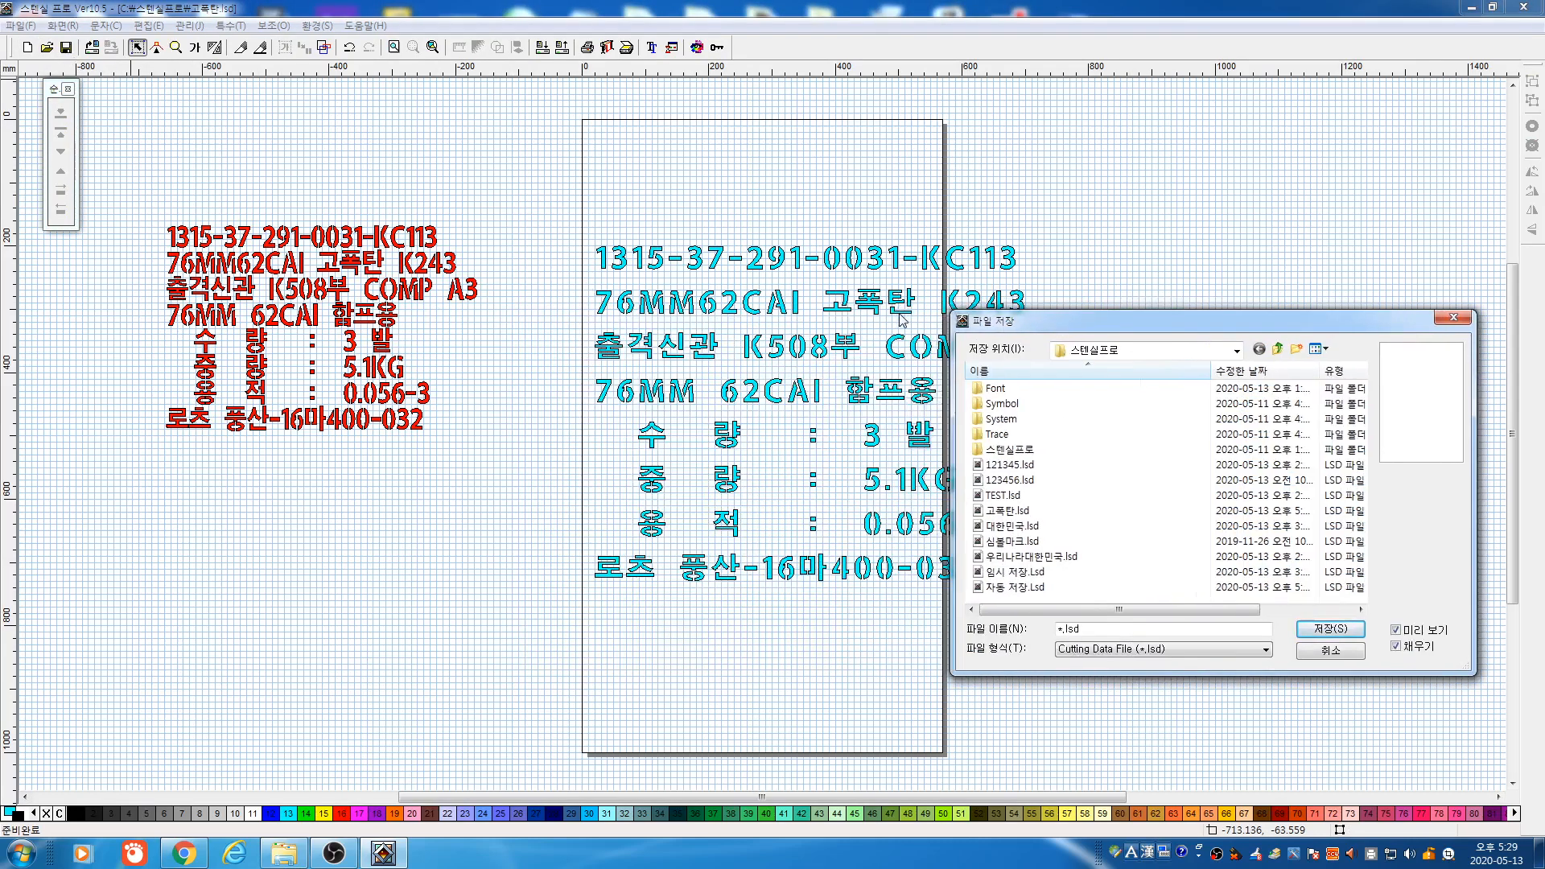
{"action": "left_click_drag", "start_coordinate": [998, 327], "coordinate": [959, 355]}
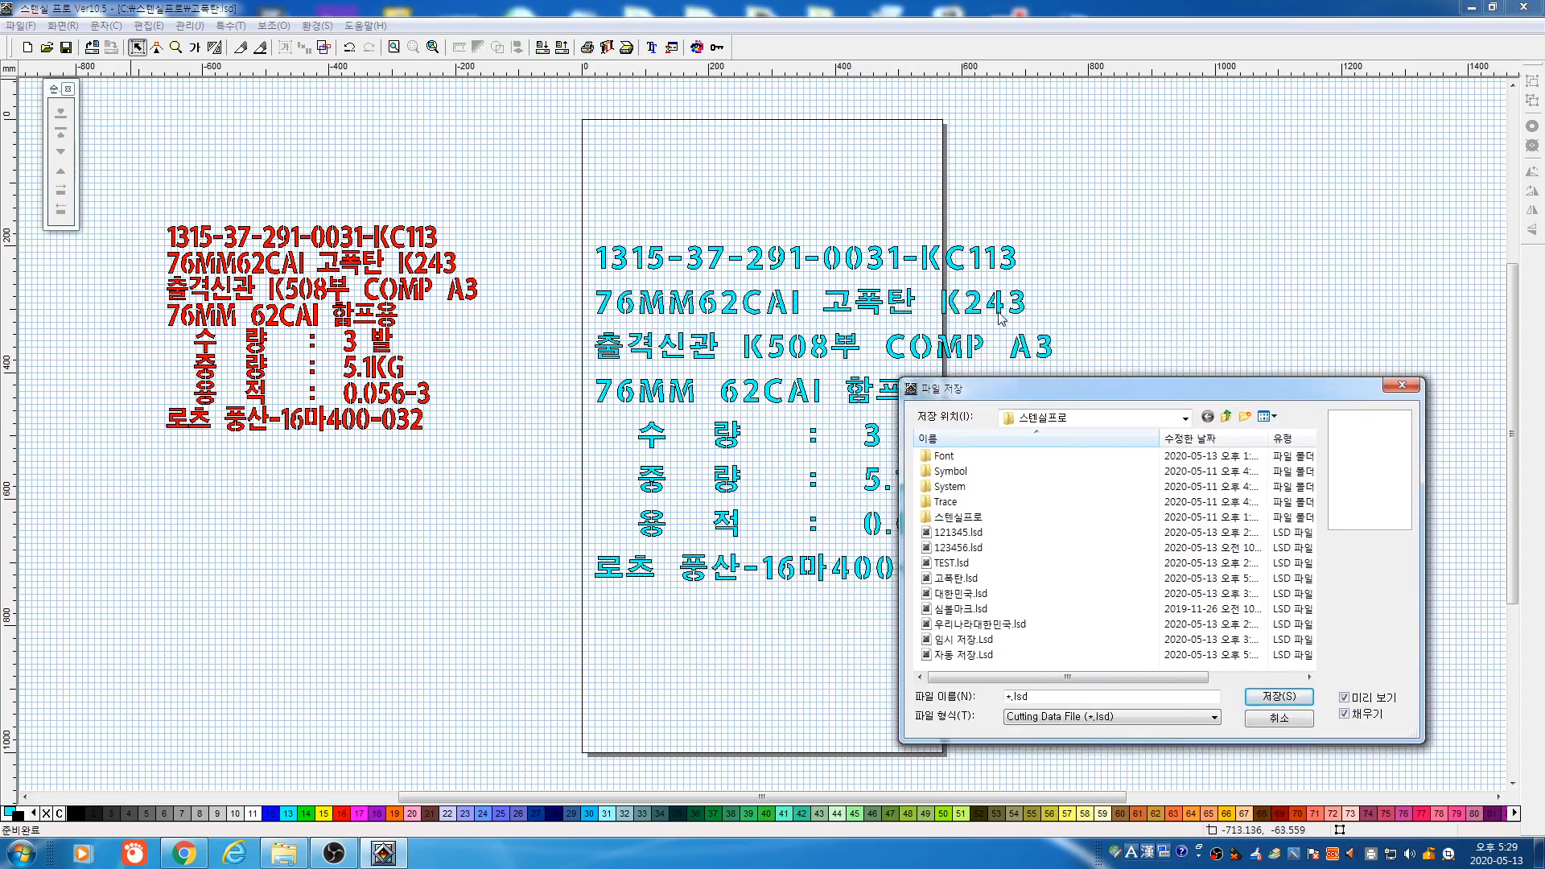
{"action": "left_click_drag", "start_coordinate": [1050, 396], "coordinate": [901, 329]}
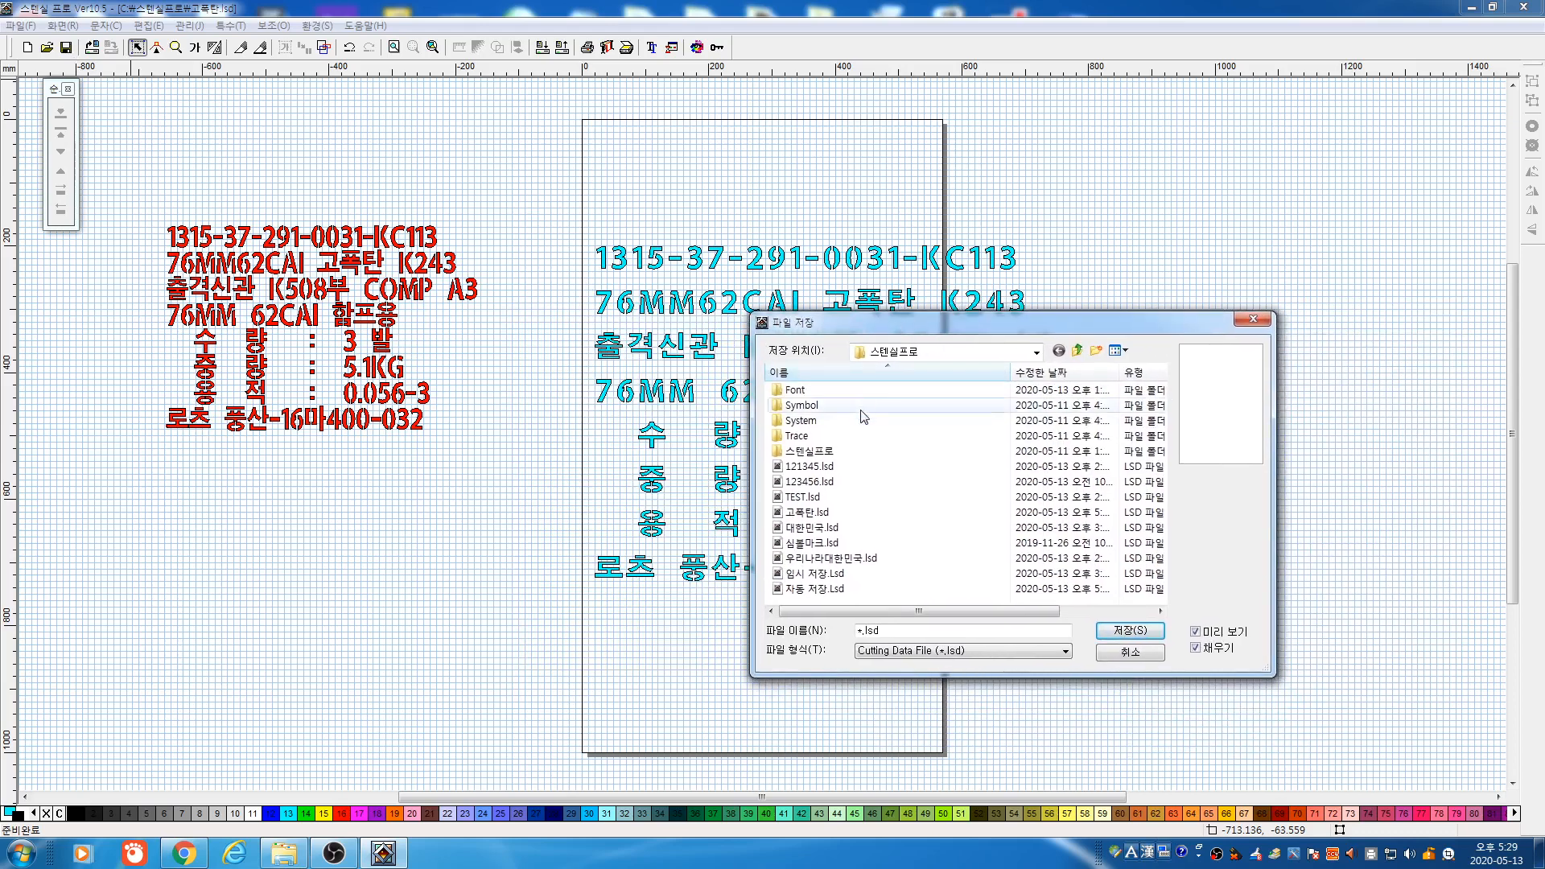
Save the drawing as 고폭탄1.lsd based on 고폭탄.lsd and close the program
{"action": "left_click", "coordinate": [808, 513]}
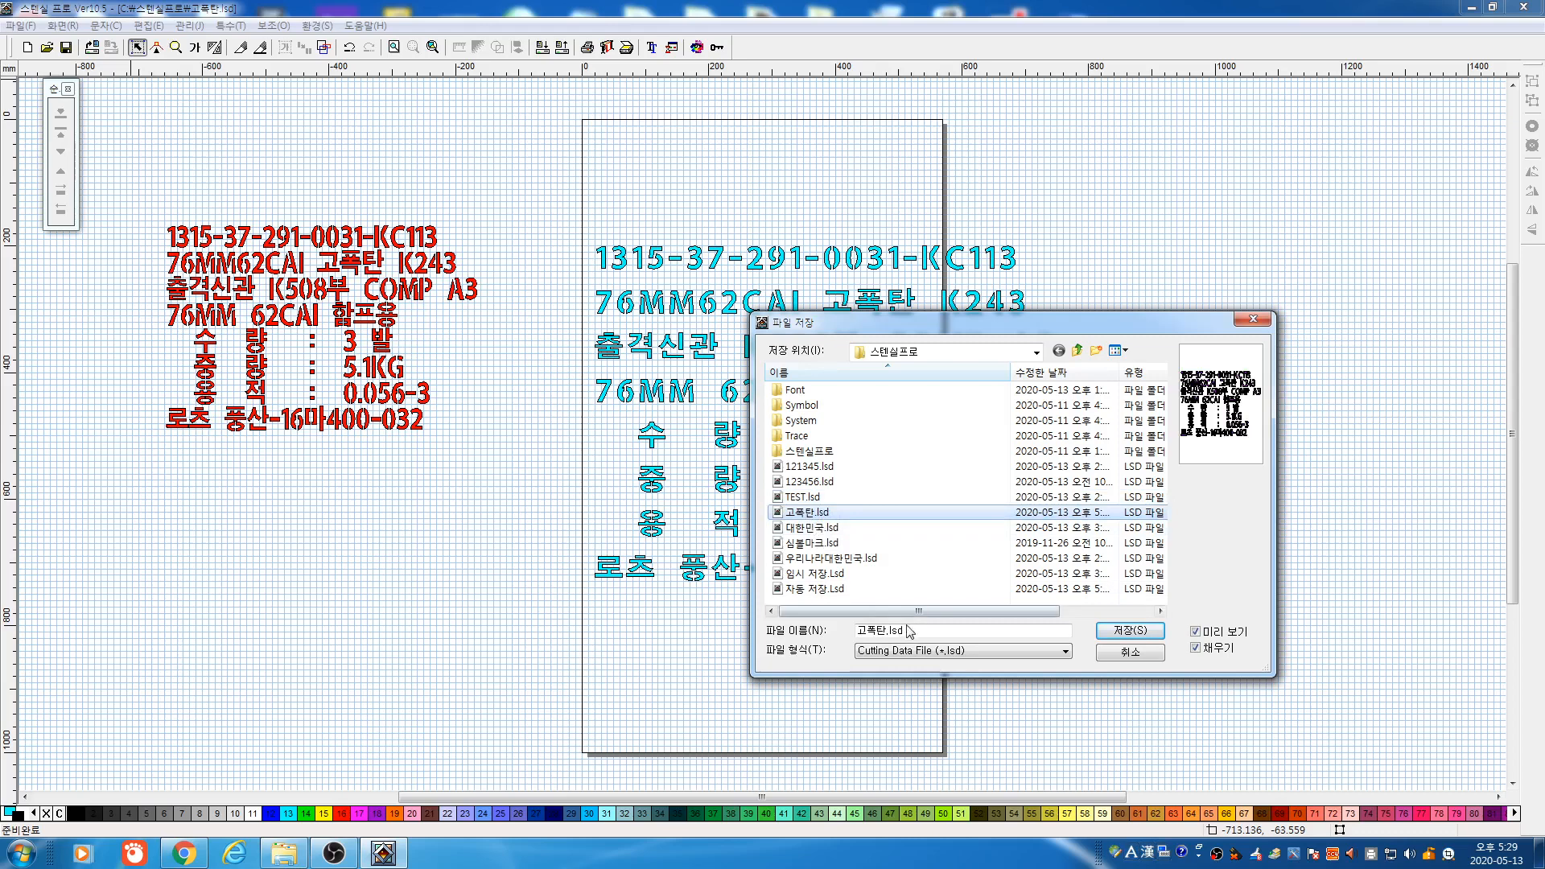
{"action": "left_click", "coordinate": [912, 631]}
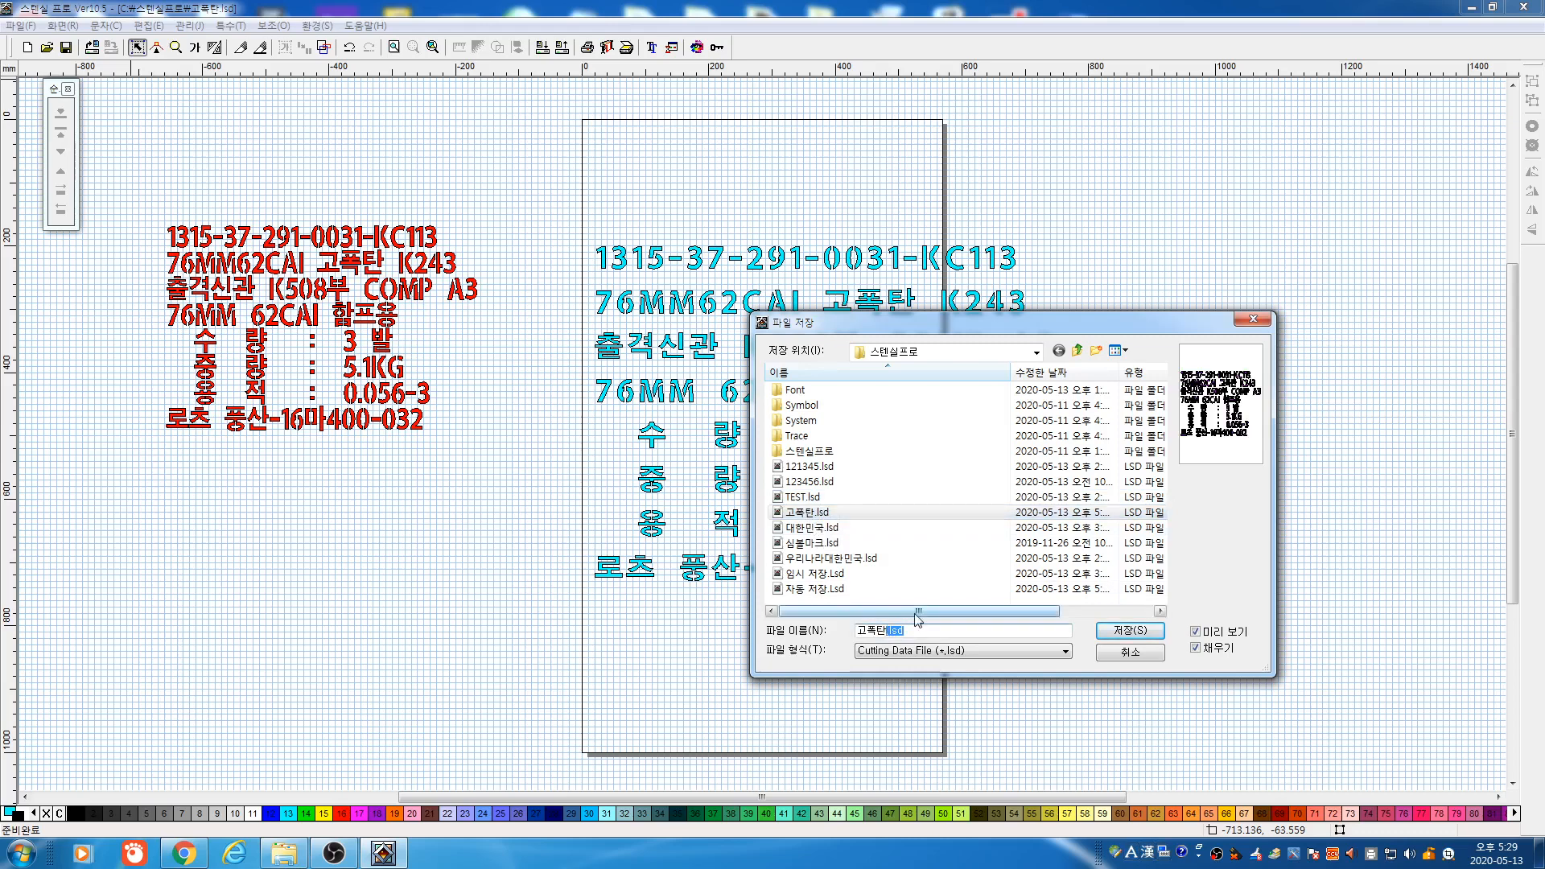
{"action": "type", "text": "1"}
{"action": "left_click", "coordinate": [1127, 631]}
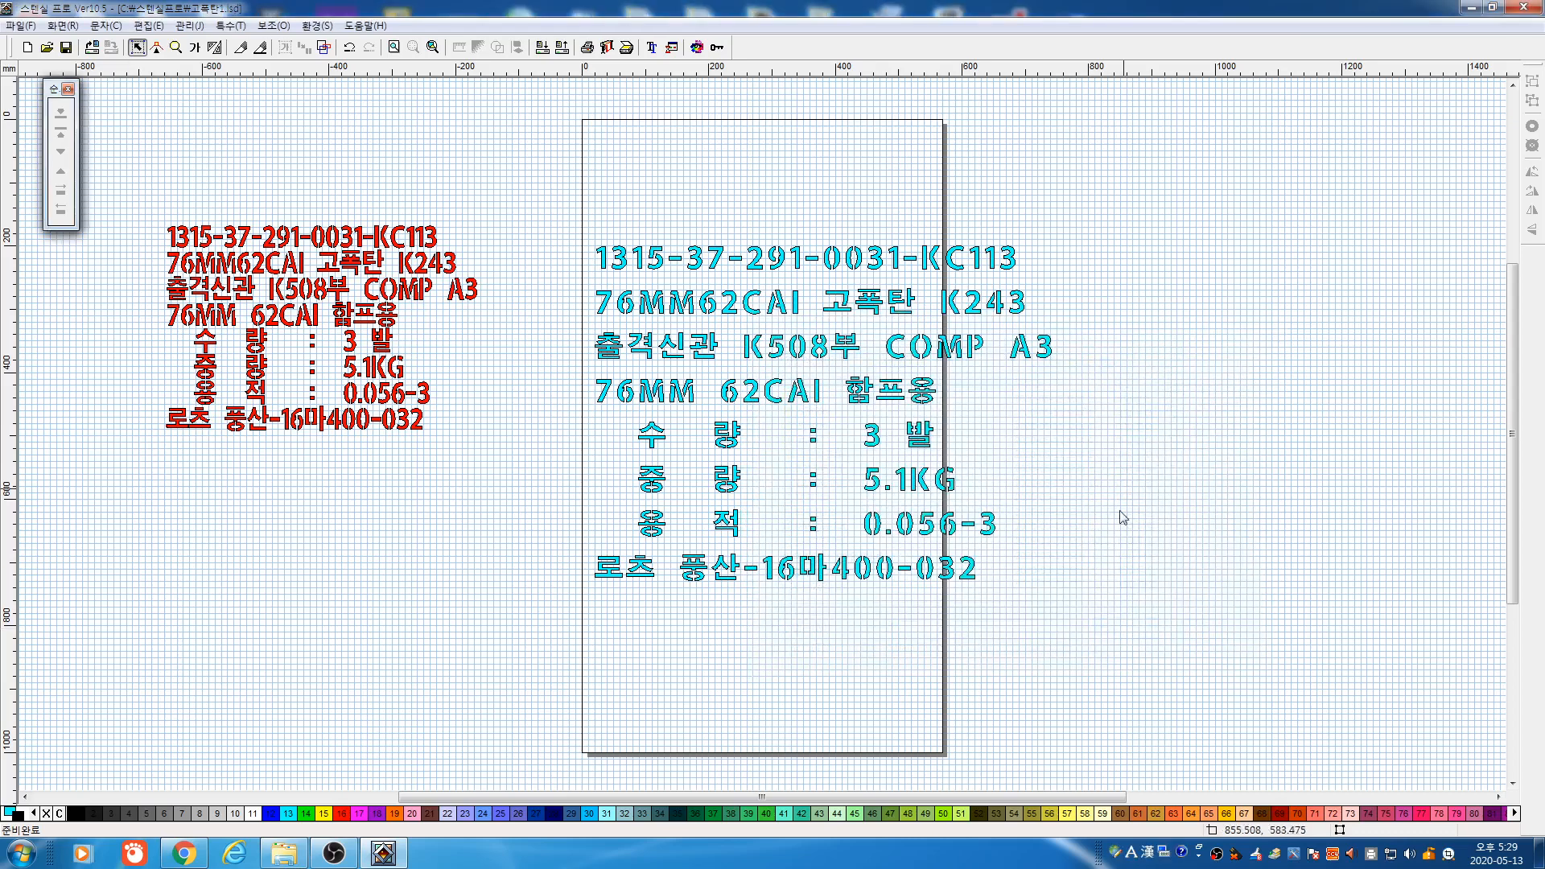
{"action": "left_click", "coordinate": [1524, 7]}
Exit without saving again and relaunch Stencil Pro
{"action": "left_click", "coordinate": [775, 467]}
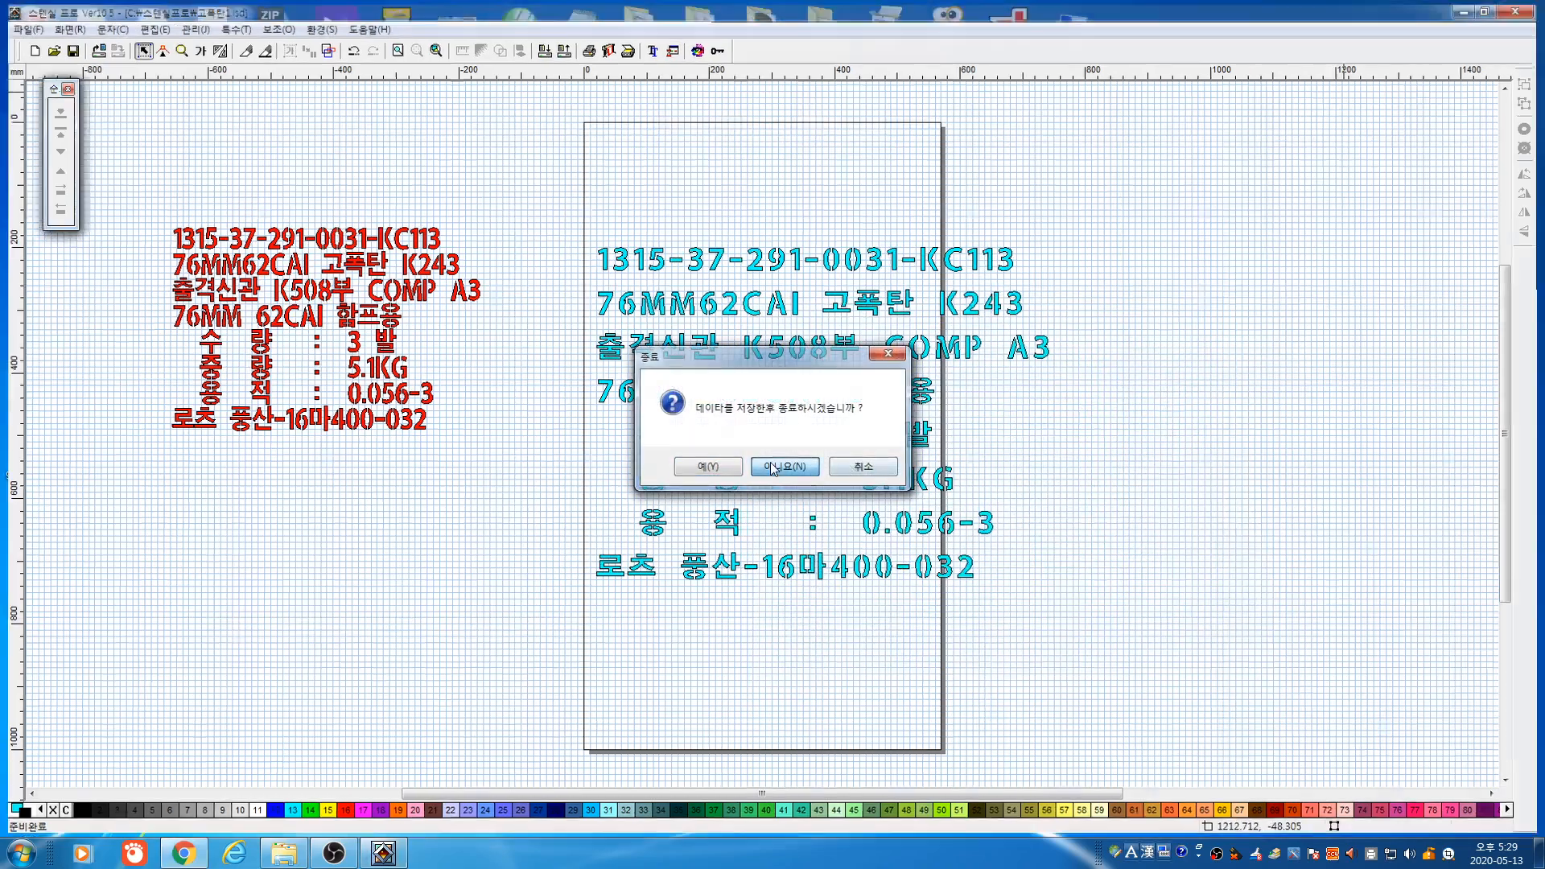
{"action": "double_click", "coordinate": [825, 616]}
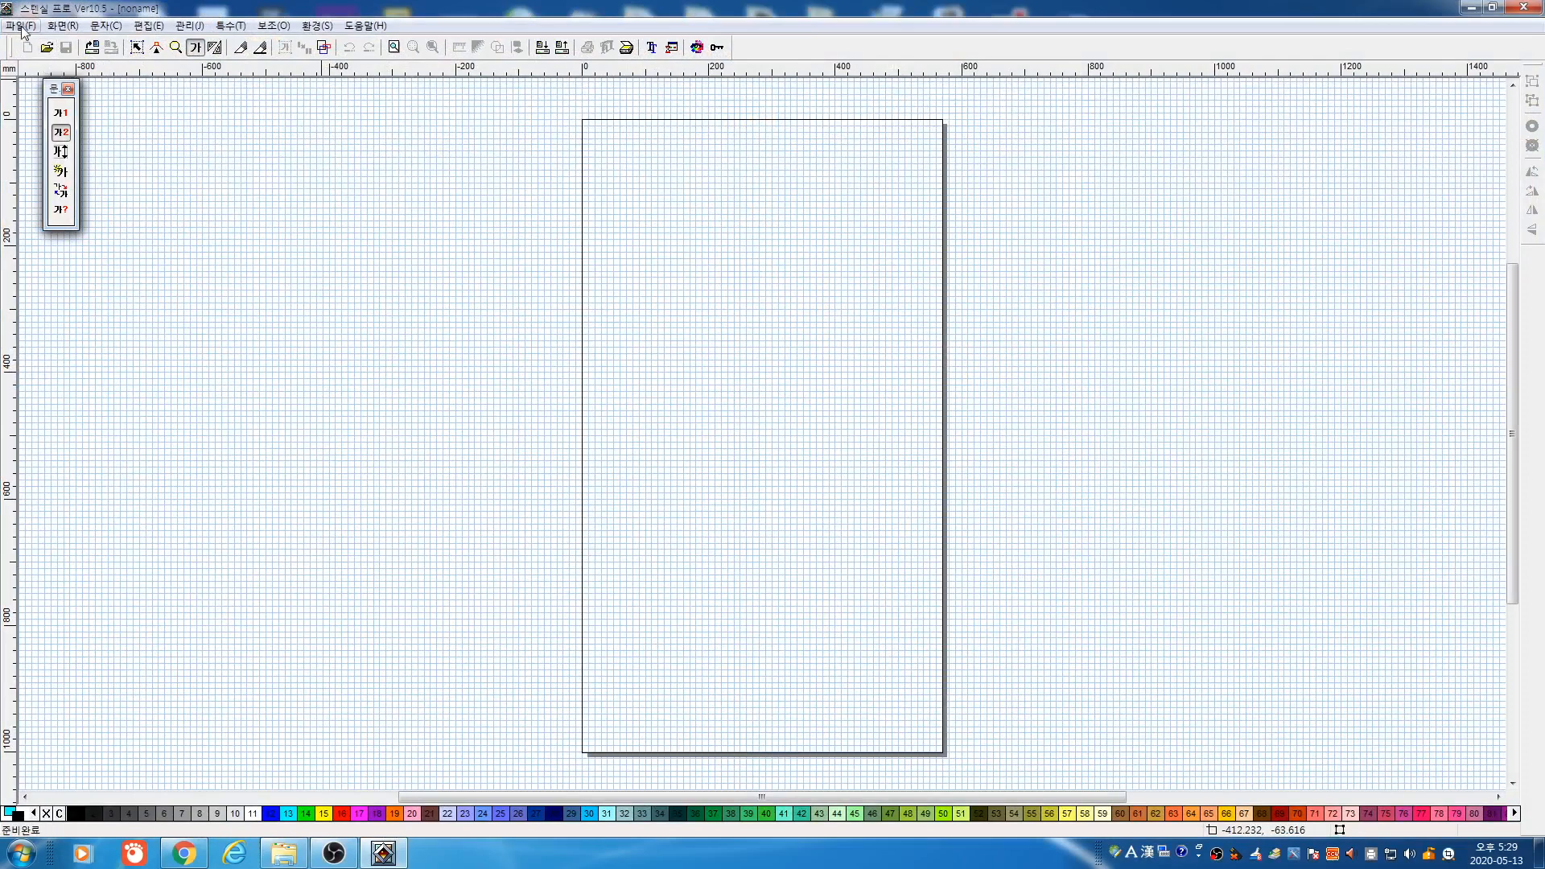
{"action": "left_click", "coordinate": [20, 25]}
{"action": "left_click", "coordinate": [206, 72]}
Open the saved 고폭탄1.lsd label file
{"action": "left_click", "coordinate": [50, 51]}
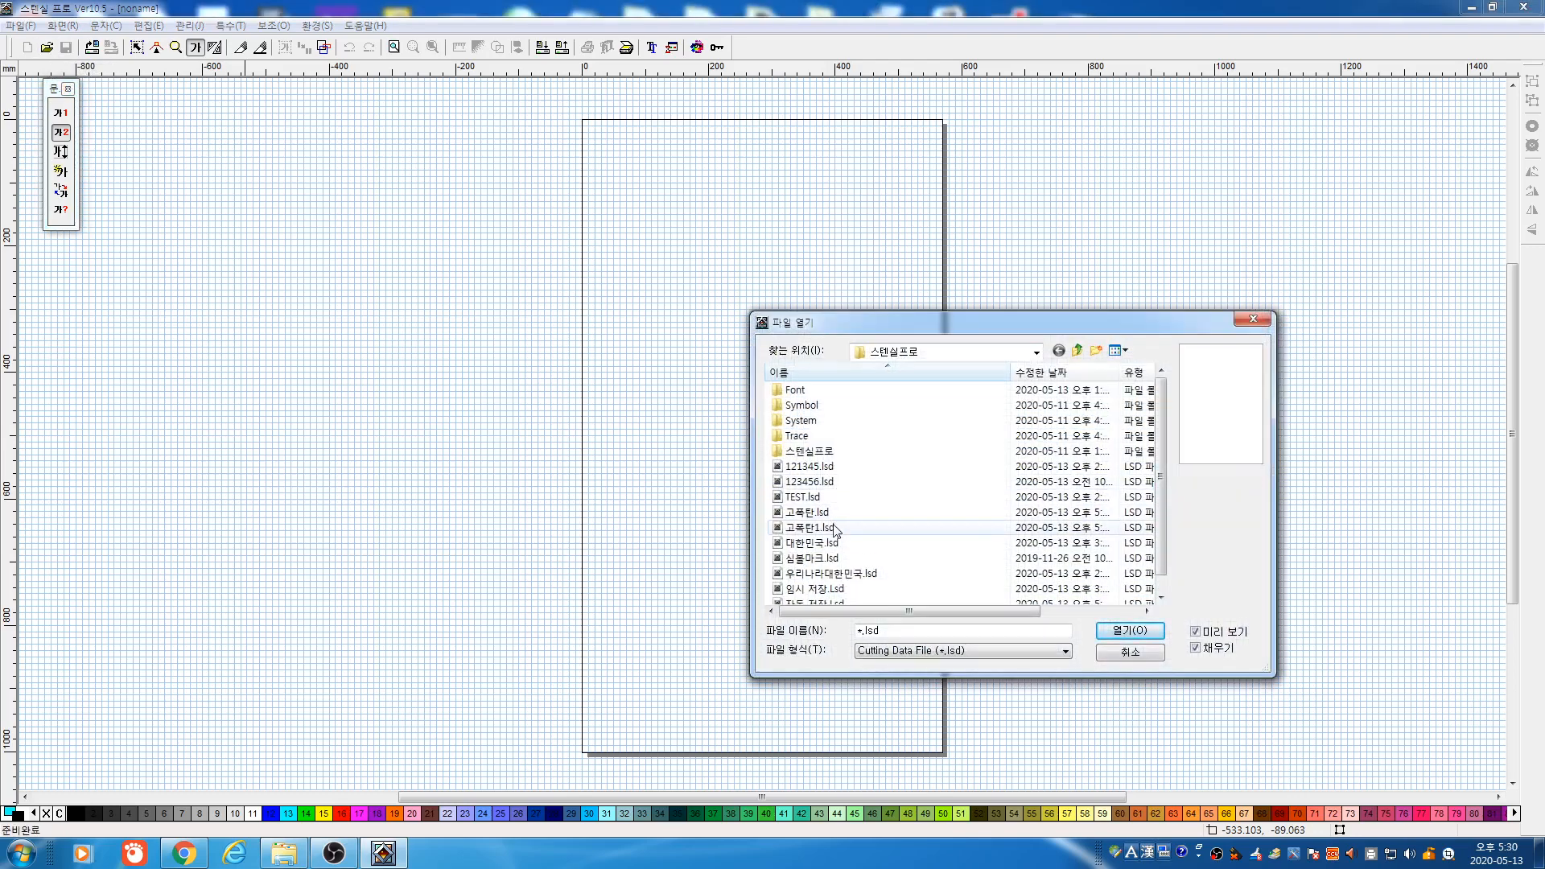
{"action": "left_click", "coordinate": [837, 528]}
{"action": "left_click", "coordinate": [1130, 630]}
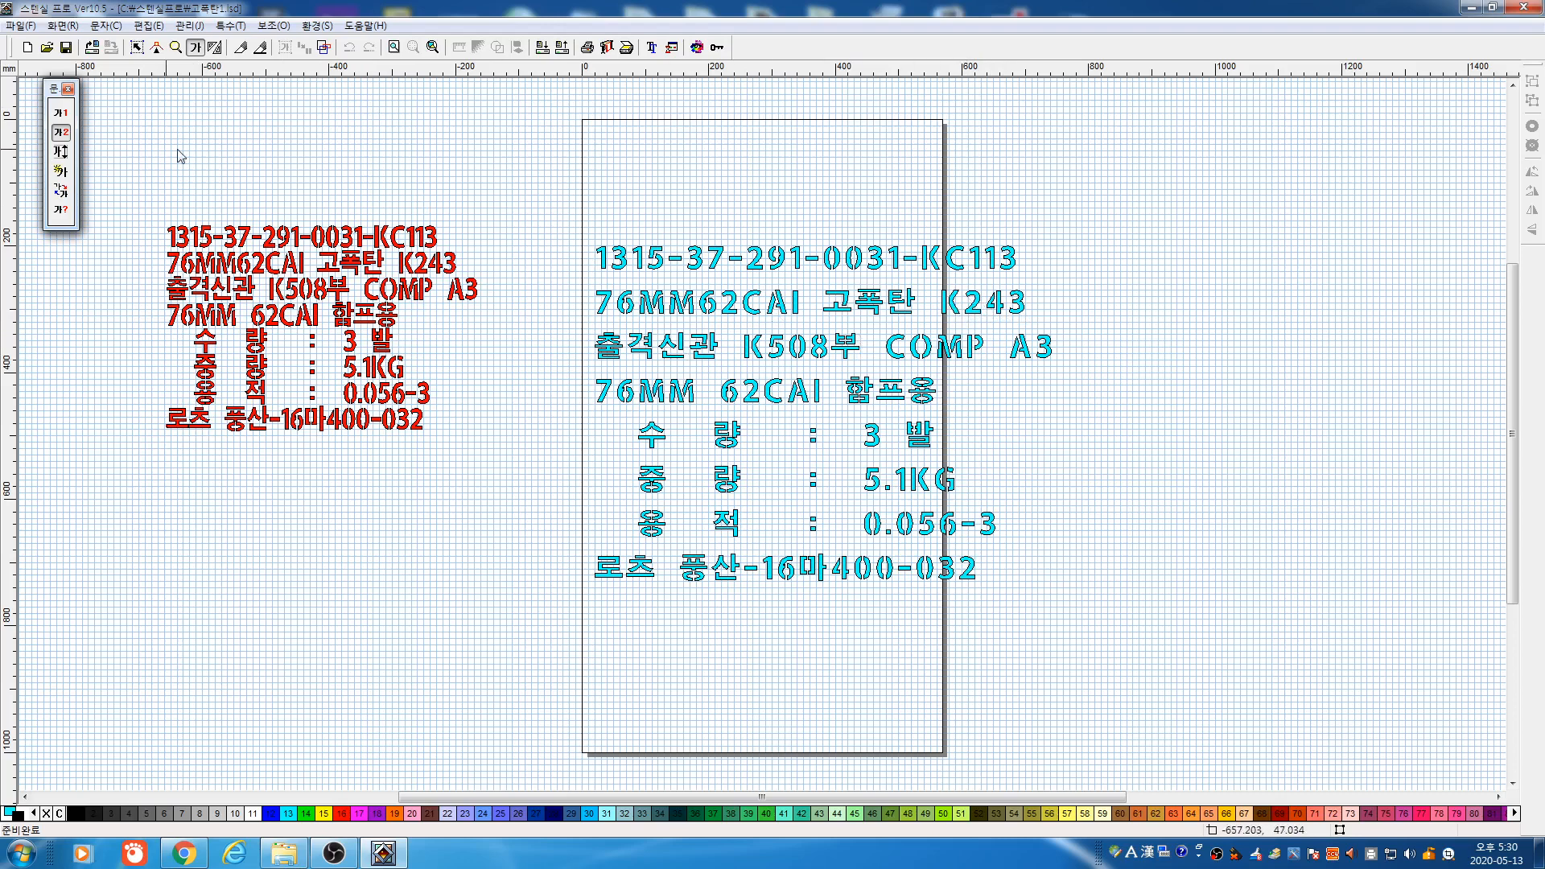
Edit the cyan label text to change K243 to K123, 3 발 to 5 발, and 5.1KG to 4.1KG
{"action": "left_click", "coordinate": [194, 46]}
{"action": "left_click", "coordinate": [60, 171]}
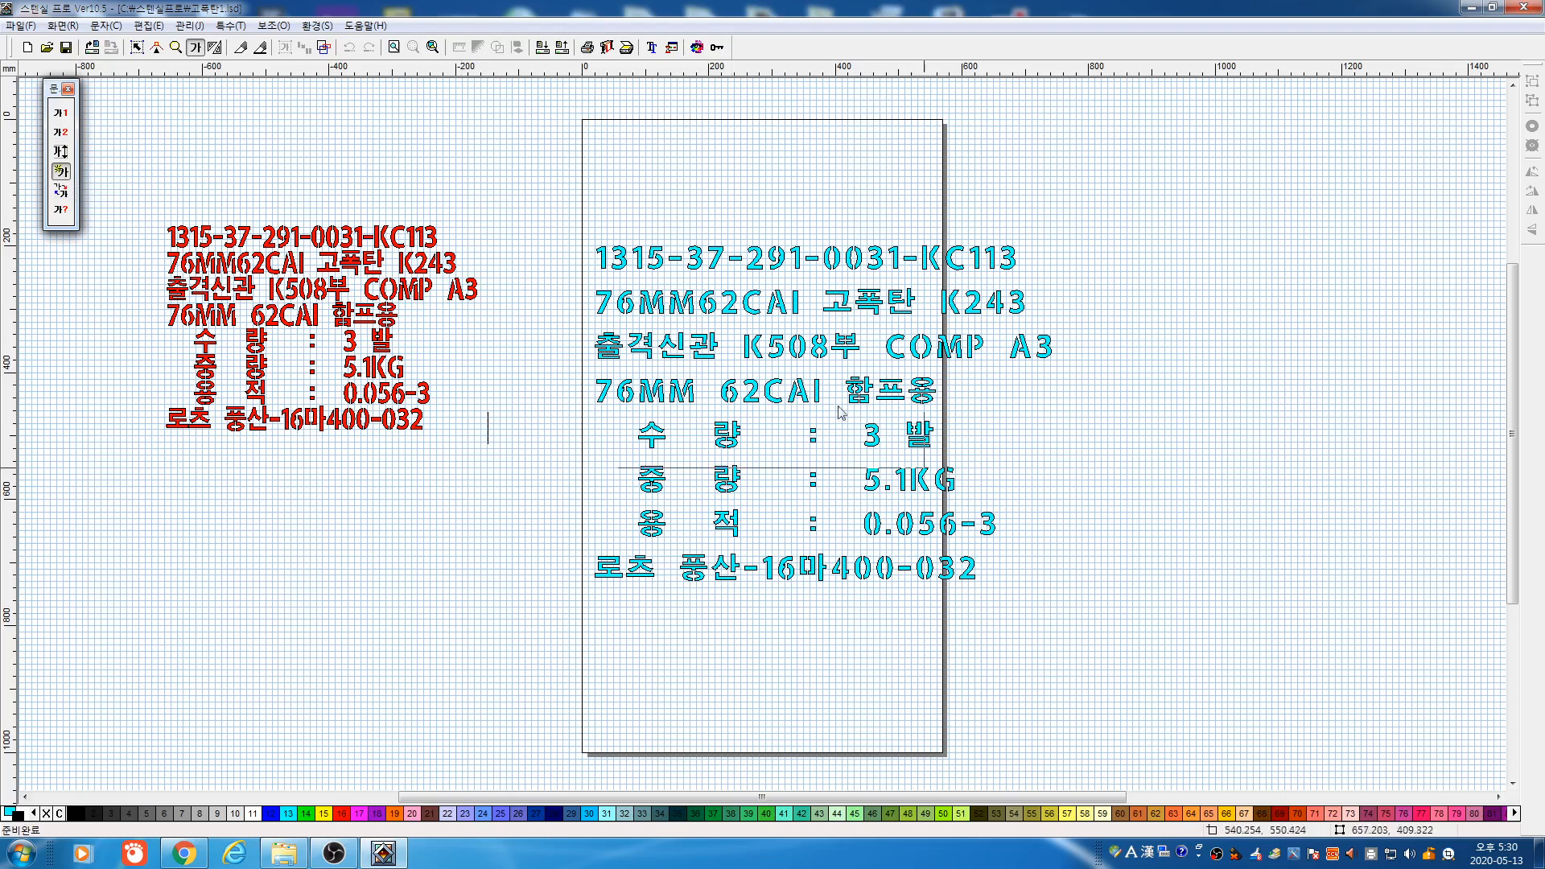
{"action": "left_click_drag", "start_coordinate": [488, 194], "coordinate": [1205, 652]}
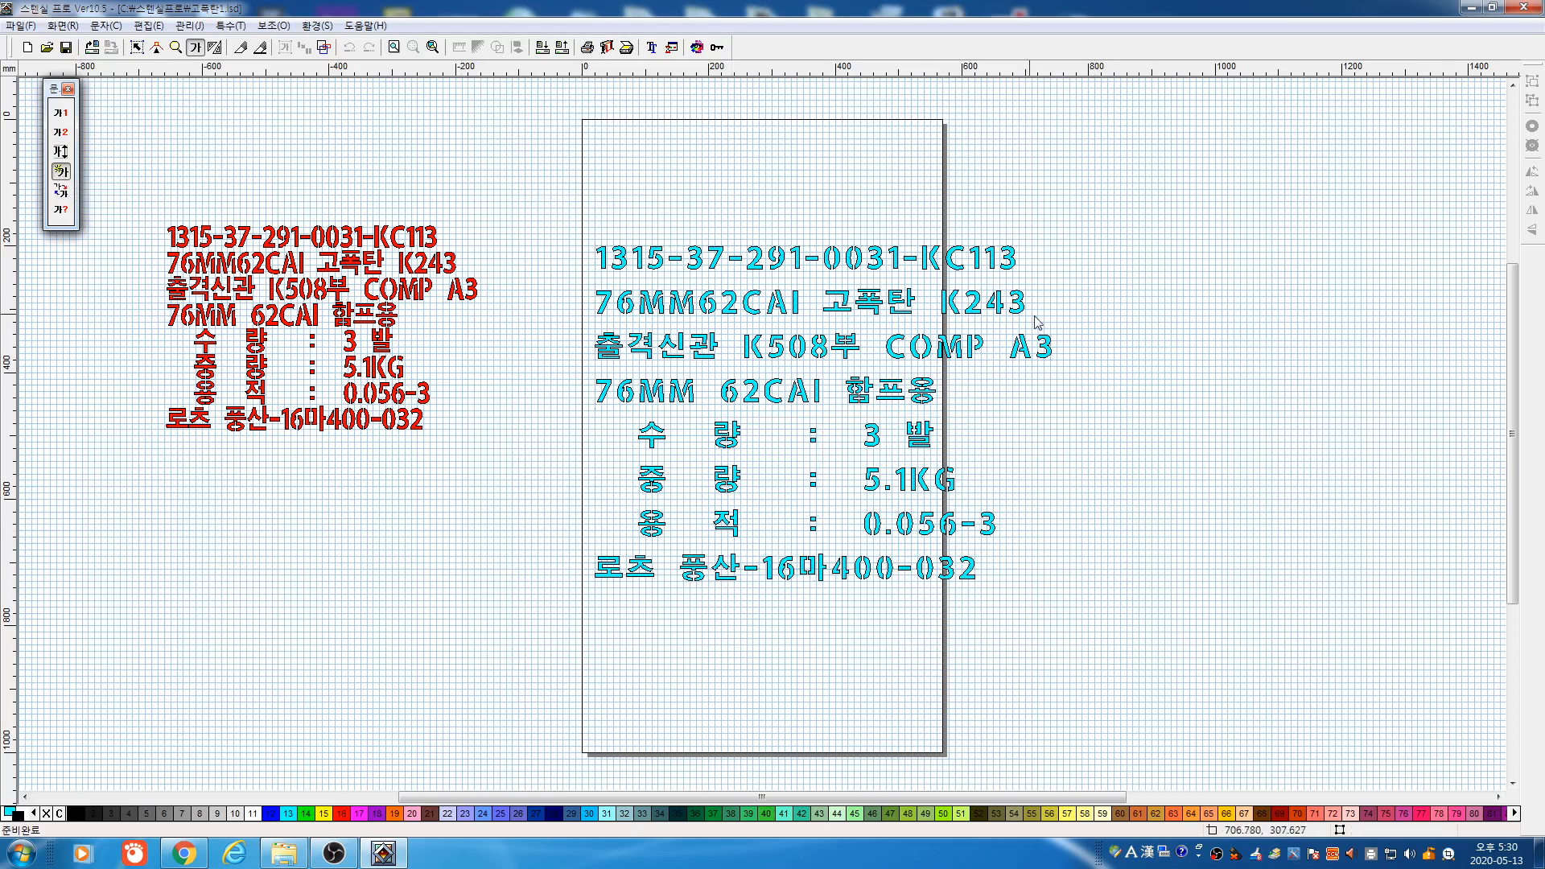
{"action": "left_click", "coordinate": [990, 310]}
{"action": "left_click", "coordinate": [949, 285]}
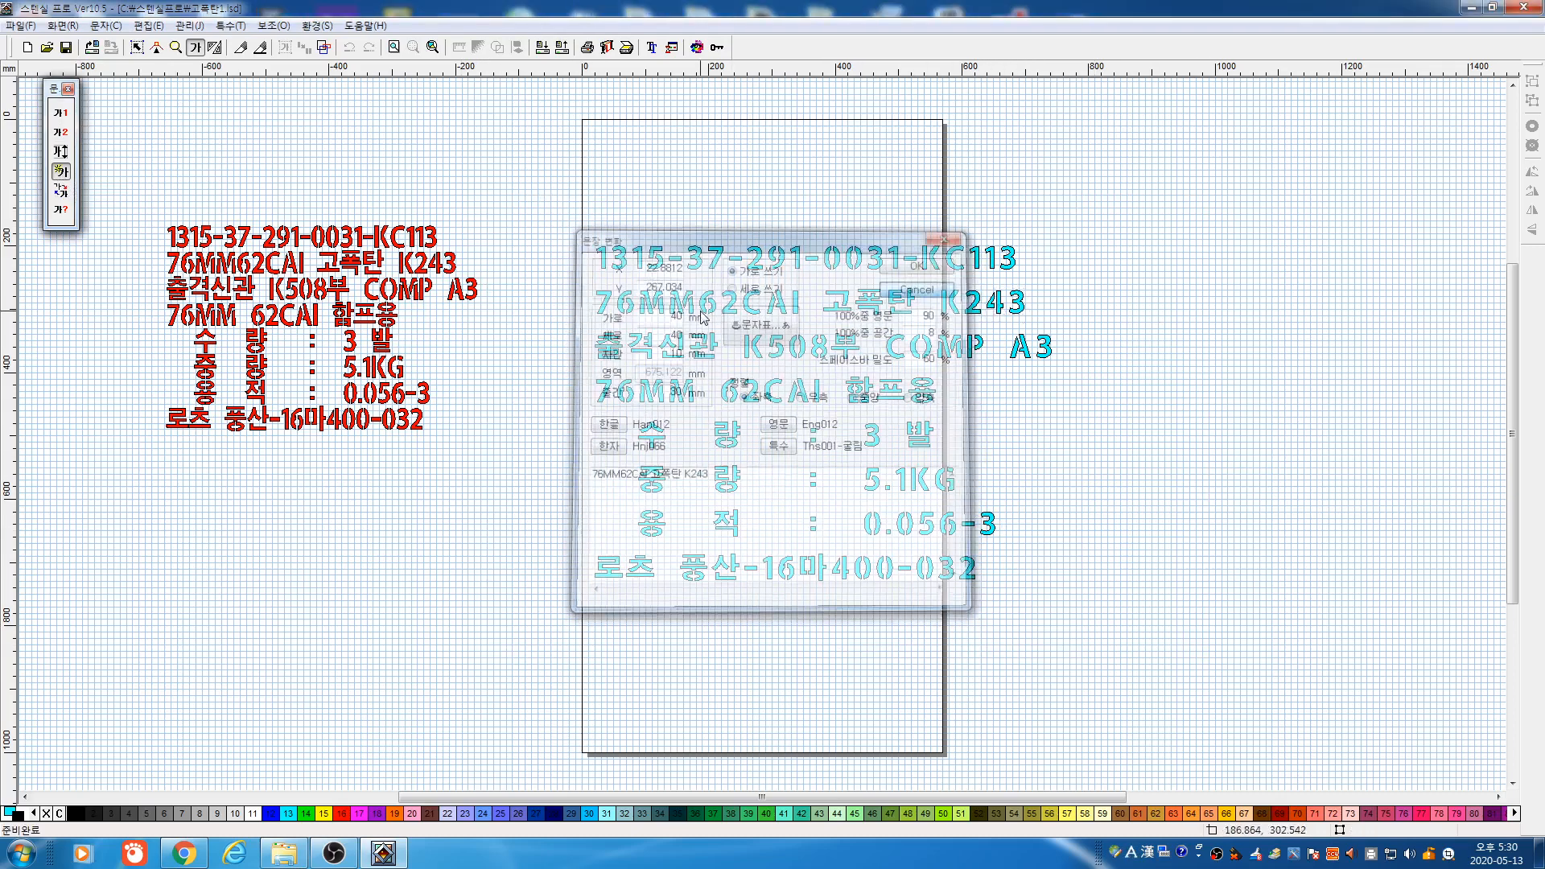
{"action": "left_click", "coordinate": [1006, 455]}
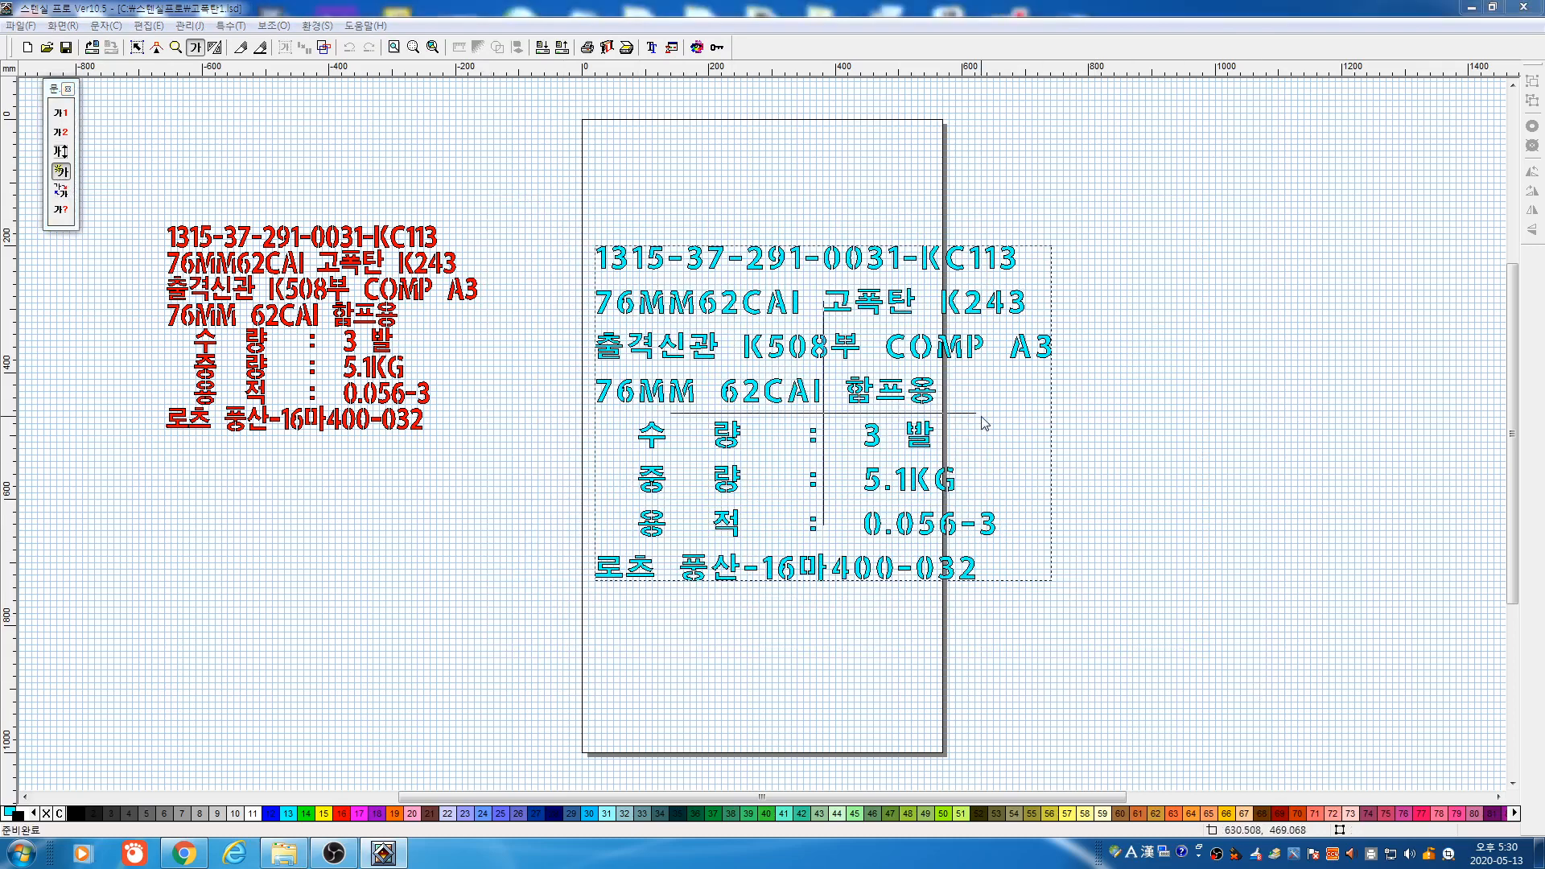
{"action": "left_click", "coordinate": [752, 497]}
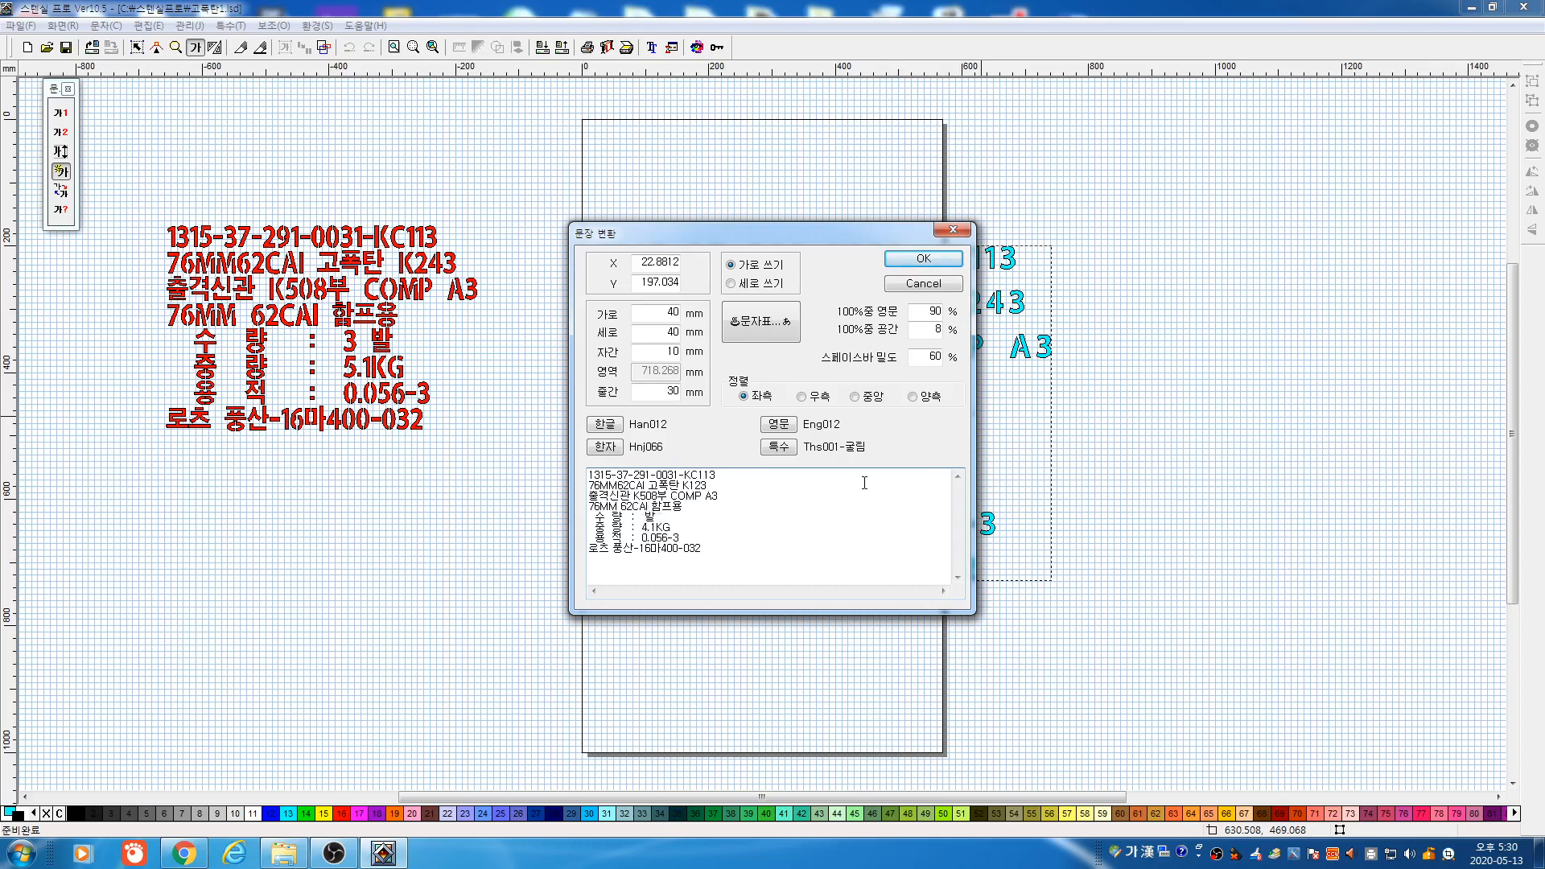
{"action": "left_click", "coordinate": [938, 260]}
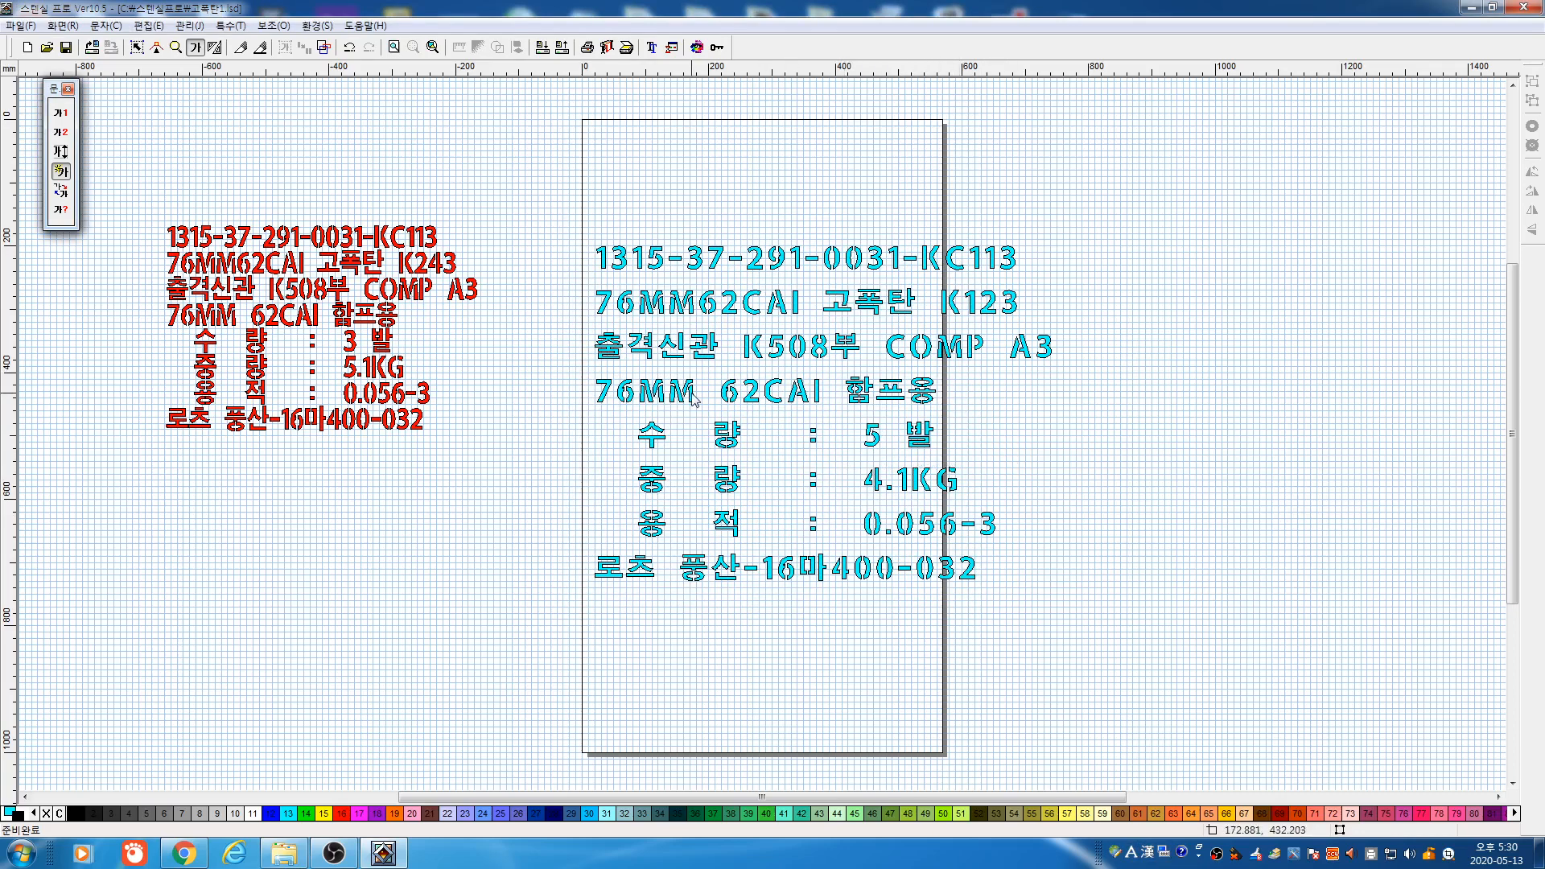
{"action": "left_click", "coordinate": [137, 47]}
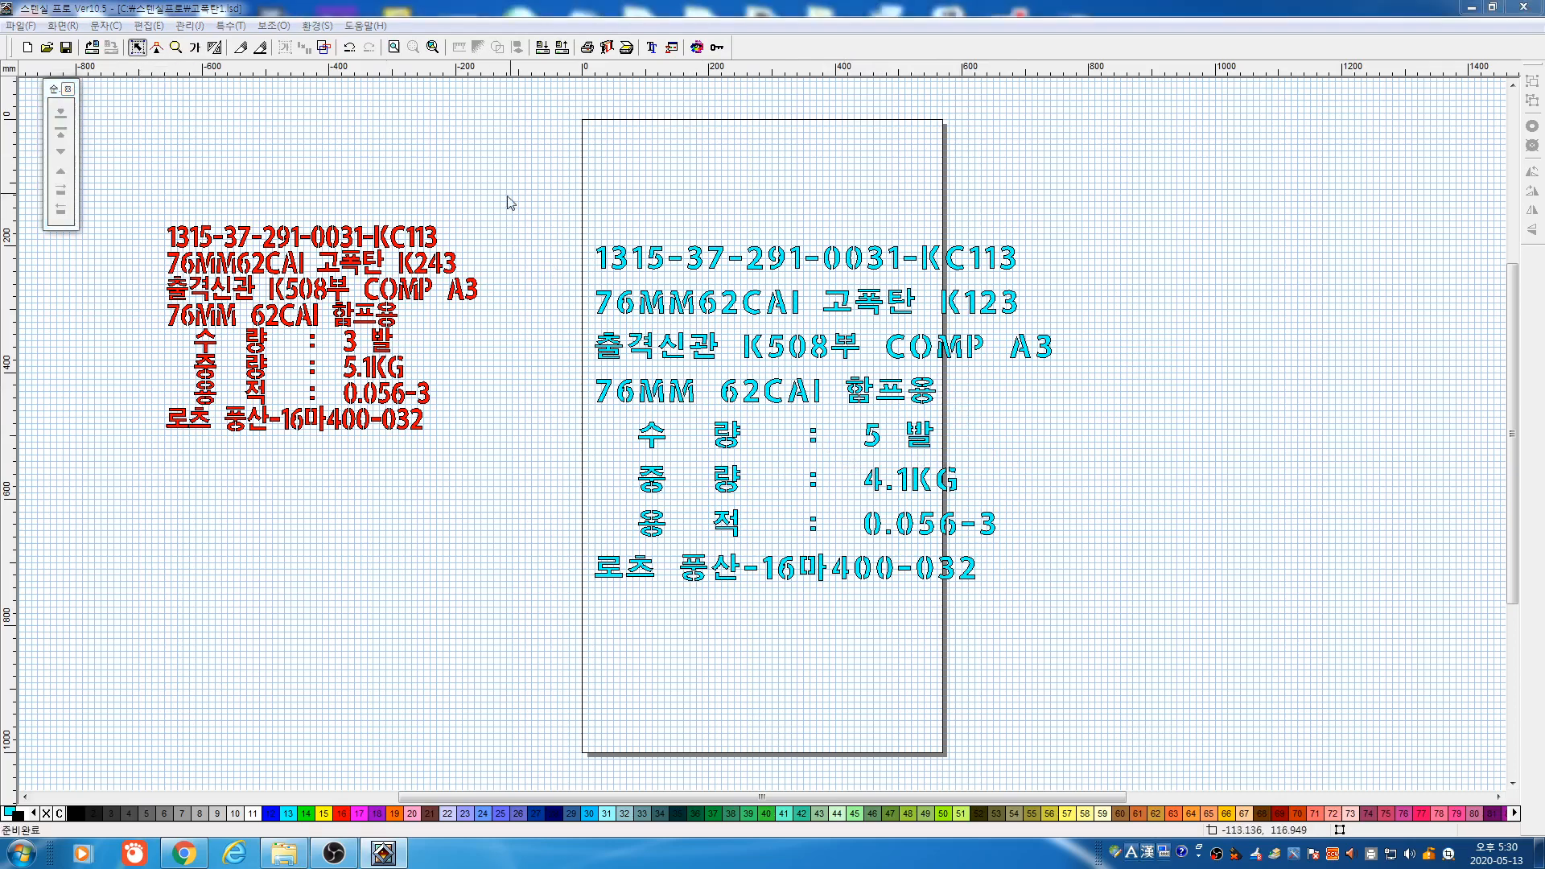
Preview the cyan label's plotter output, toggling landscape and back to portrait, then close it
{"action": "left_click_drag", "start_coordinate": [511, 194], "coordinate": [1197, 642]}
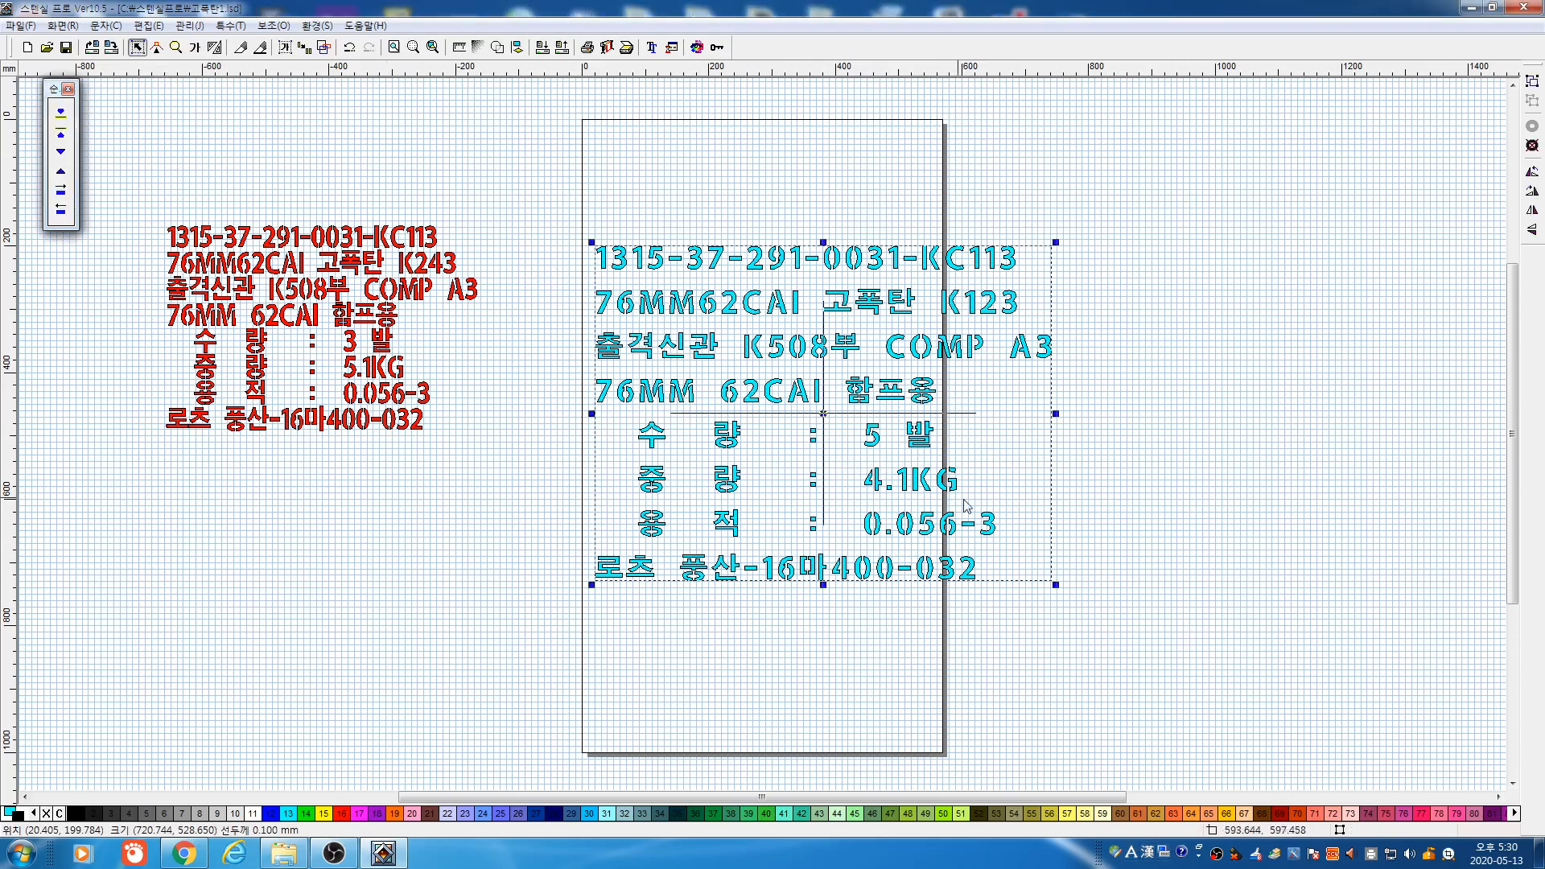
{"action": "left_click", "coordinate": [610, 50]}
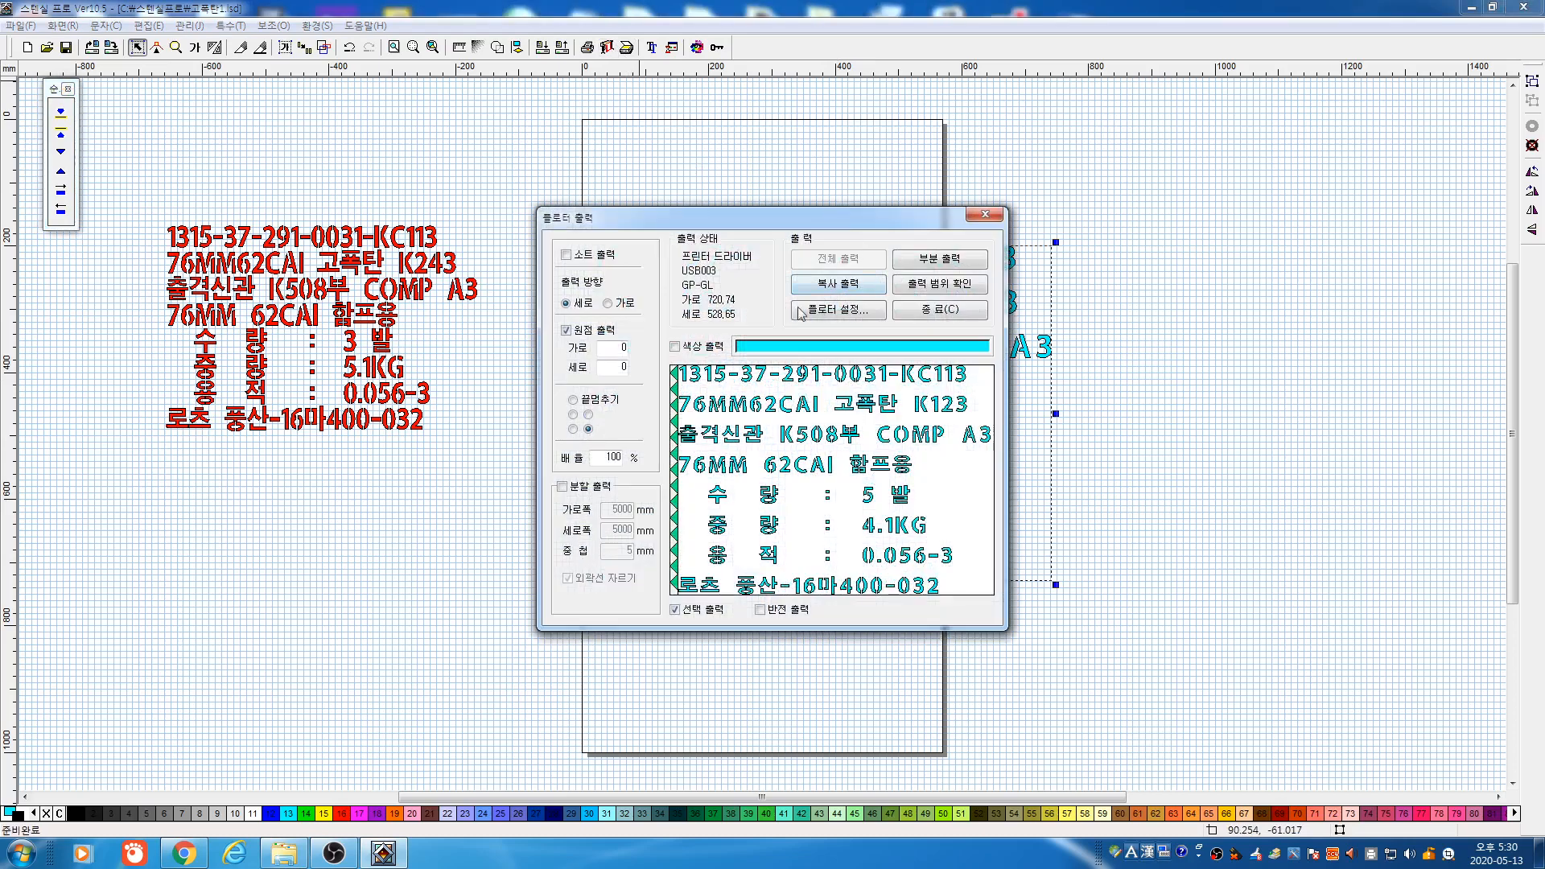
{"action": "left_click", "coordinate": [609, 303]}
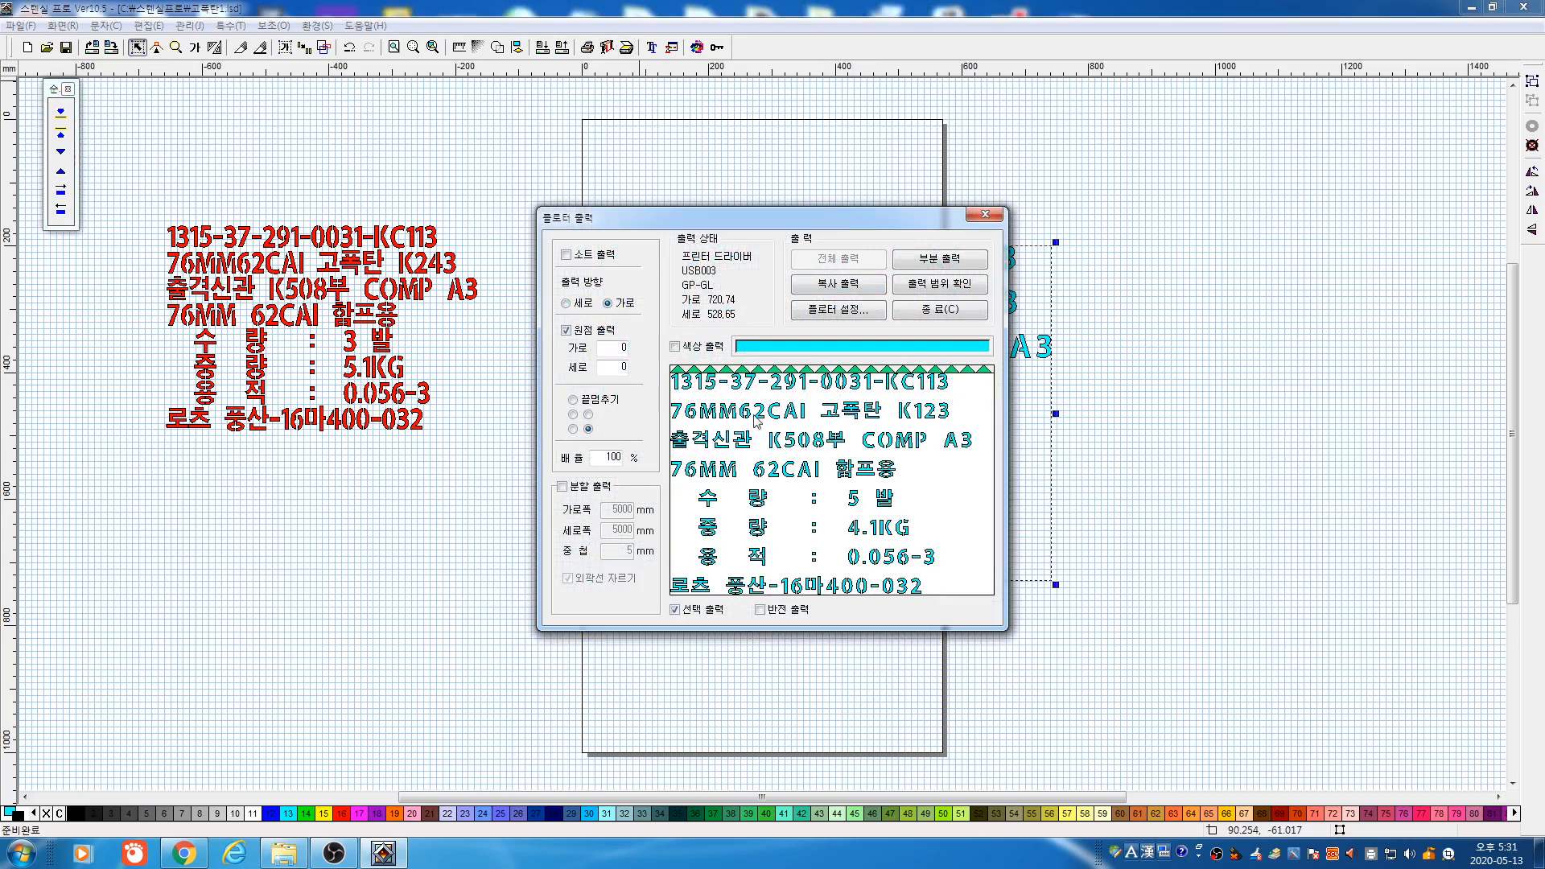
{"action": "left_click", "coordinate": [588, 306]}
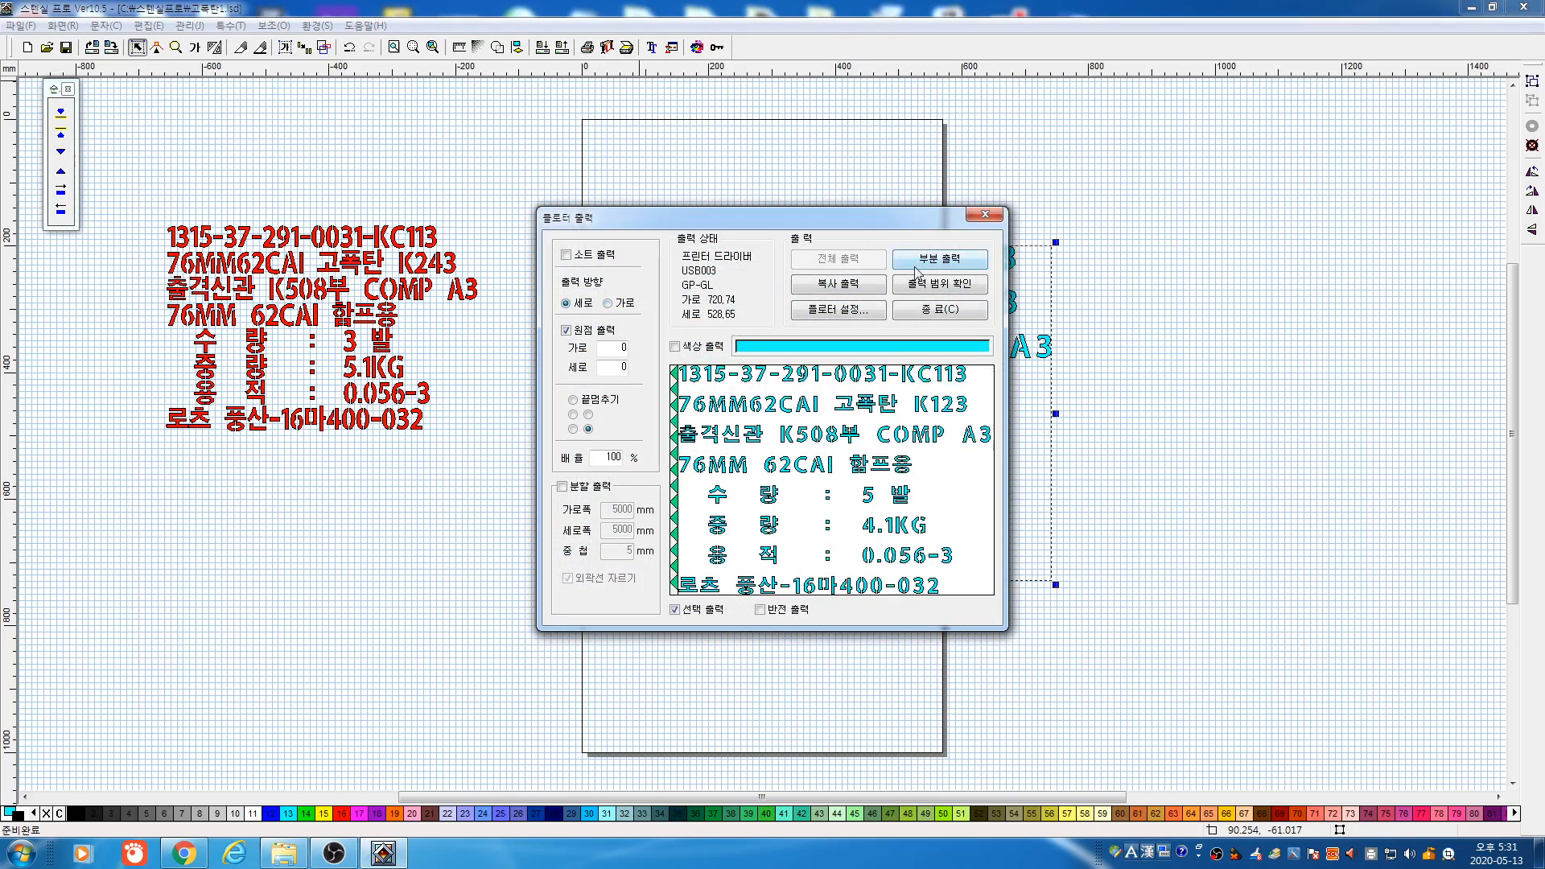
{"action": "left_click", "coordinate": [929, 311]}
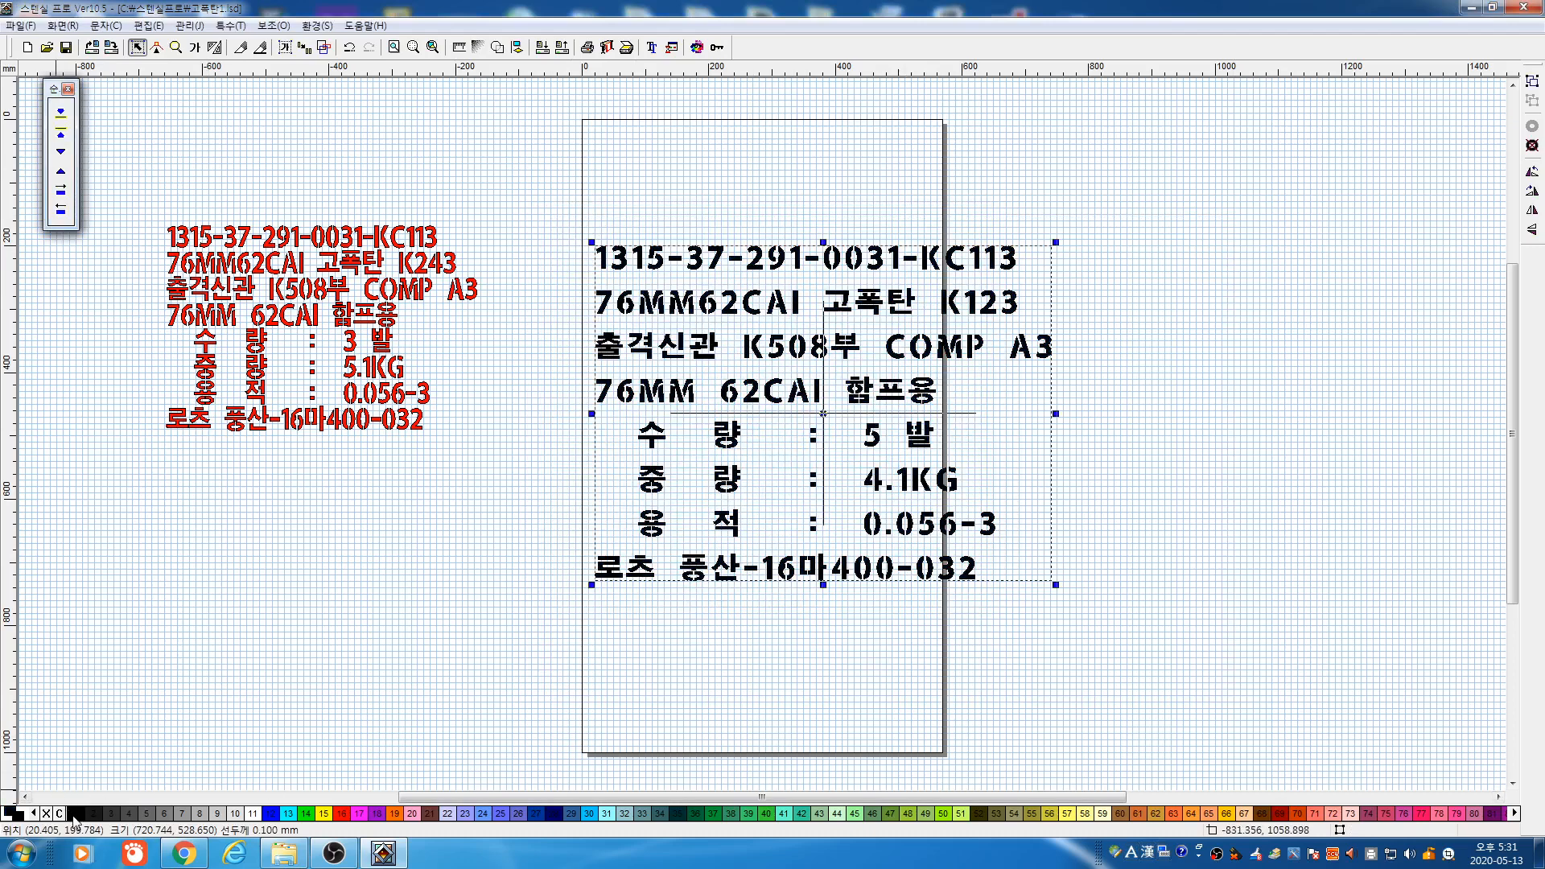
Recolour the label text black and reselect the black label block
{"action": "left_click", "coordinate": [384, 644]}
{"action": "left_click_drag", "start_coordinate": [567, 199], "coordinate": [1247, 635]}
{"action": "left_click", "coordinate": [804, 149]}
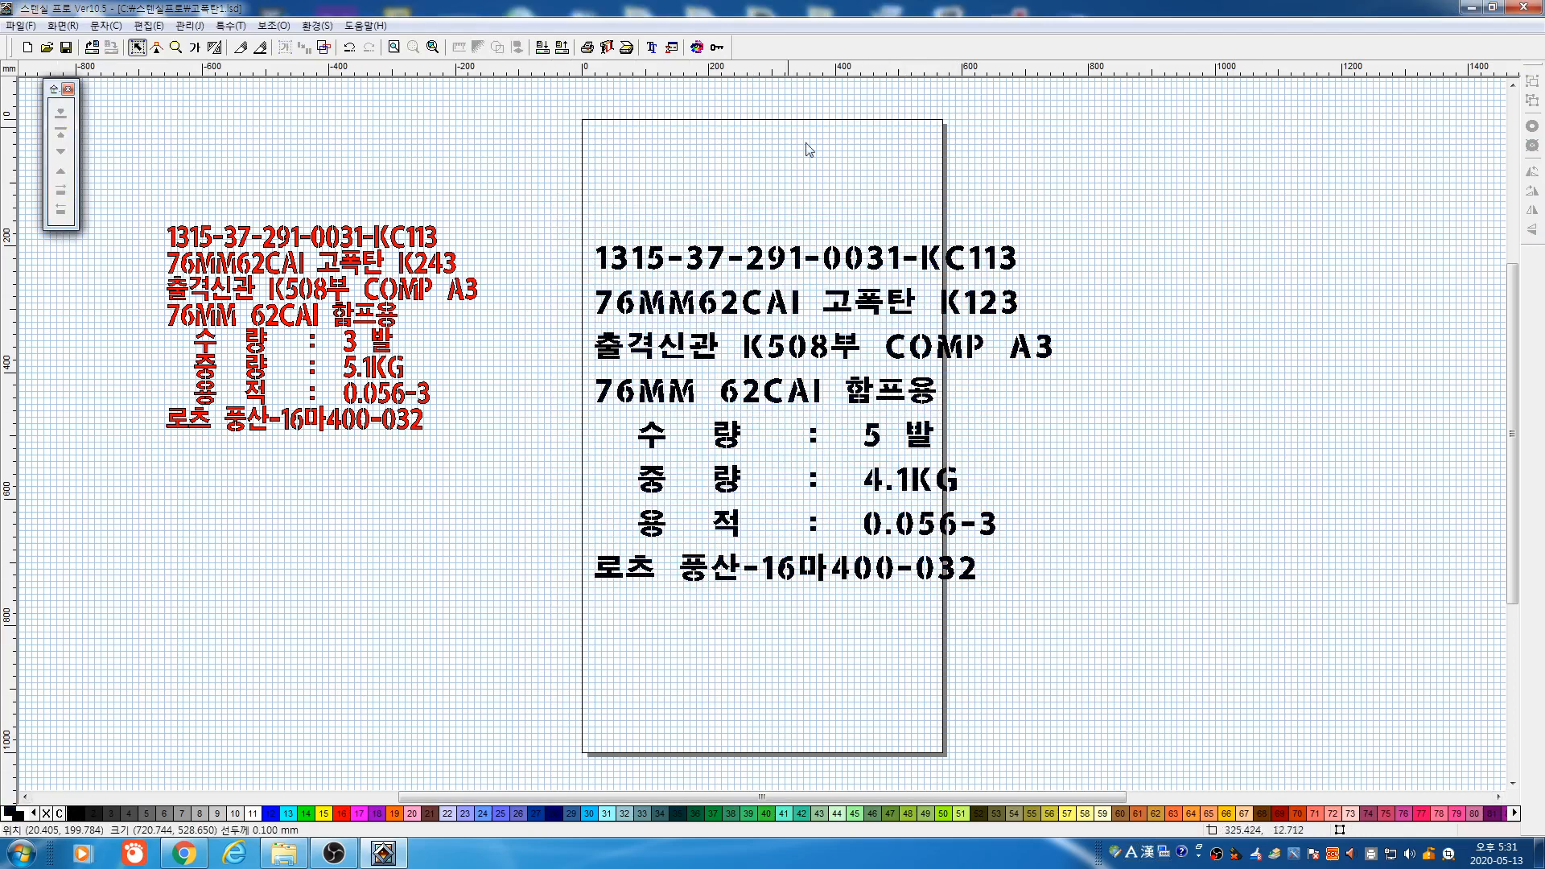
{"action": "left_click", "coordinate": [716, 47]}
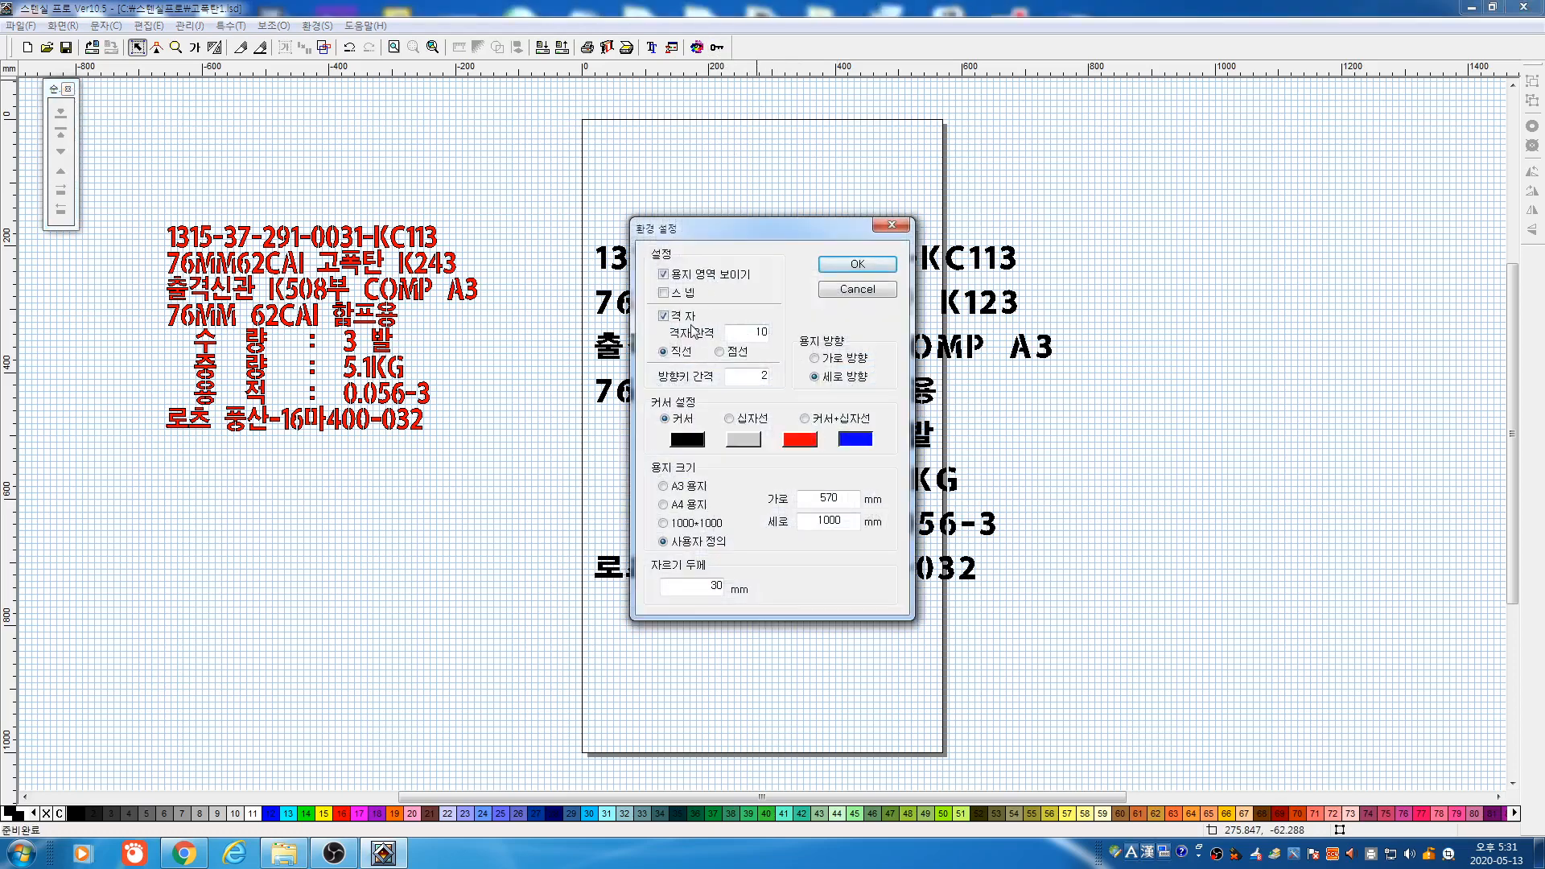
{"action": "left_click", "coordinate": [728, 280]}
{"action": "left_click", "coordinate": [857, 264]}
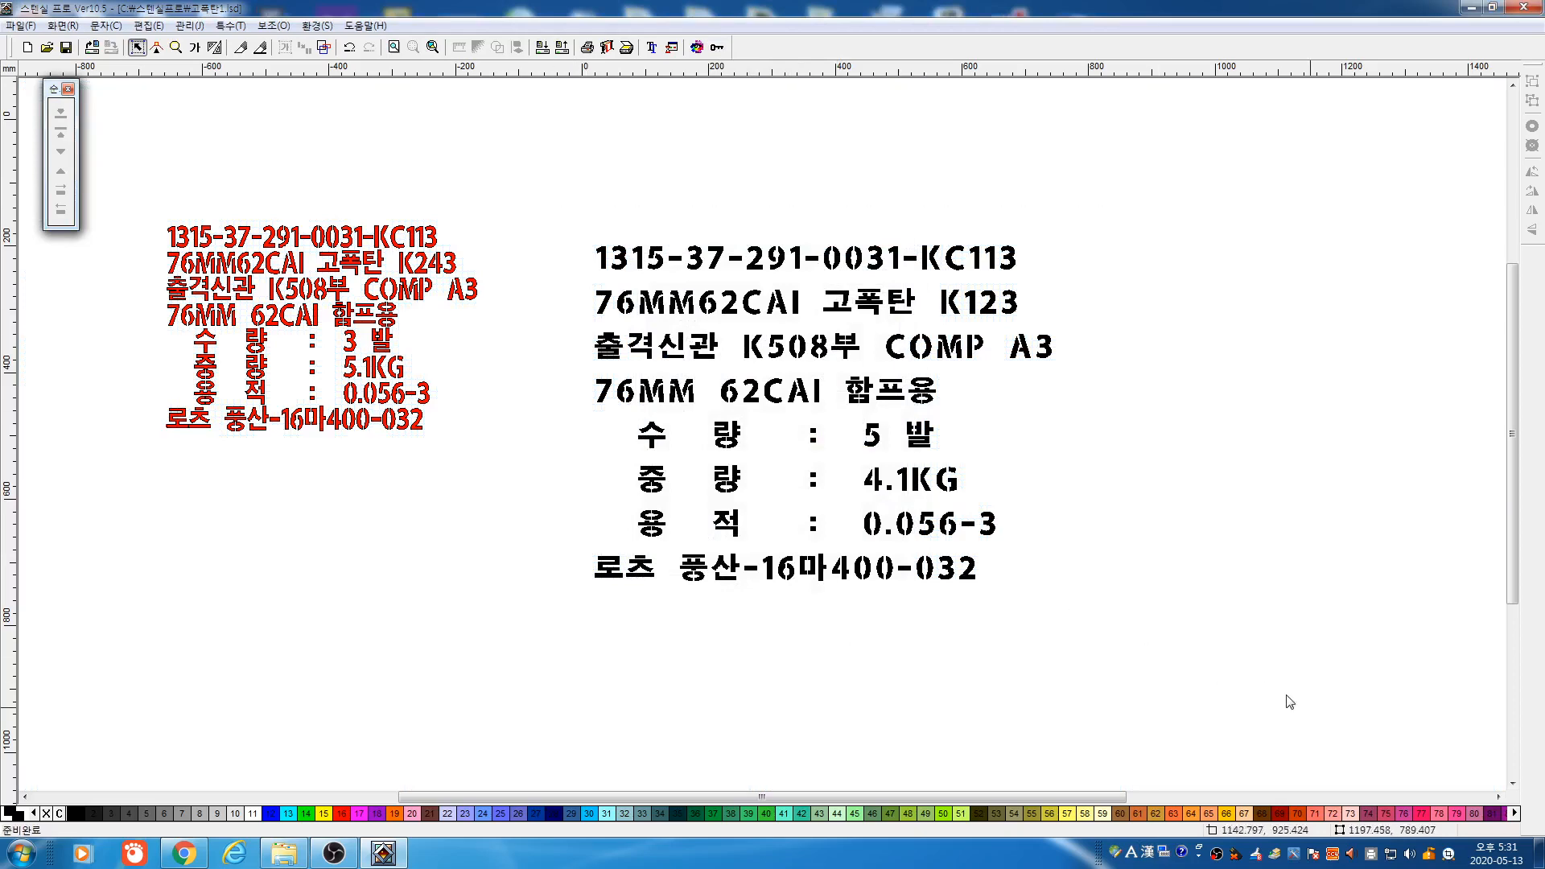
{"action": "left_click_drag", "start_coordinate": [1286, 695], "coordinate": [1313, 708]}
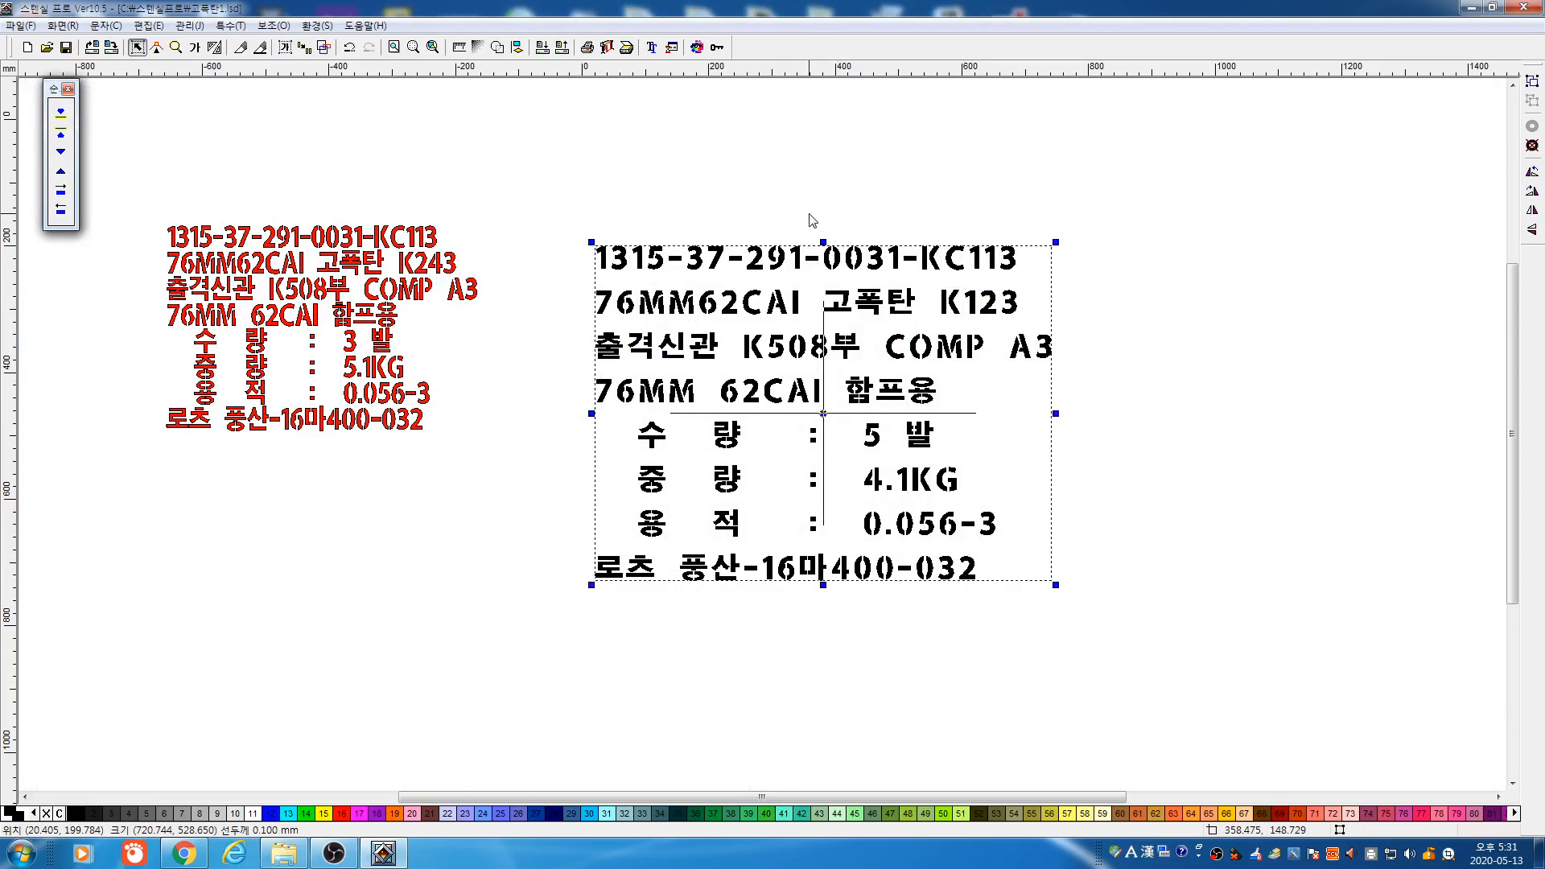
{"action": "key", "text": "F2"}
{"action": "left_click", "coordinate": [826, 367]}
{"action": "left_click", "coordinate": [715, 46]}
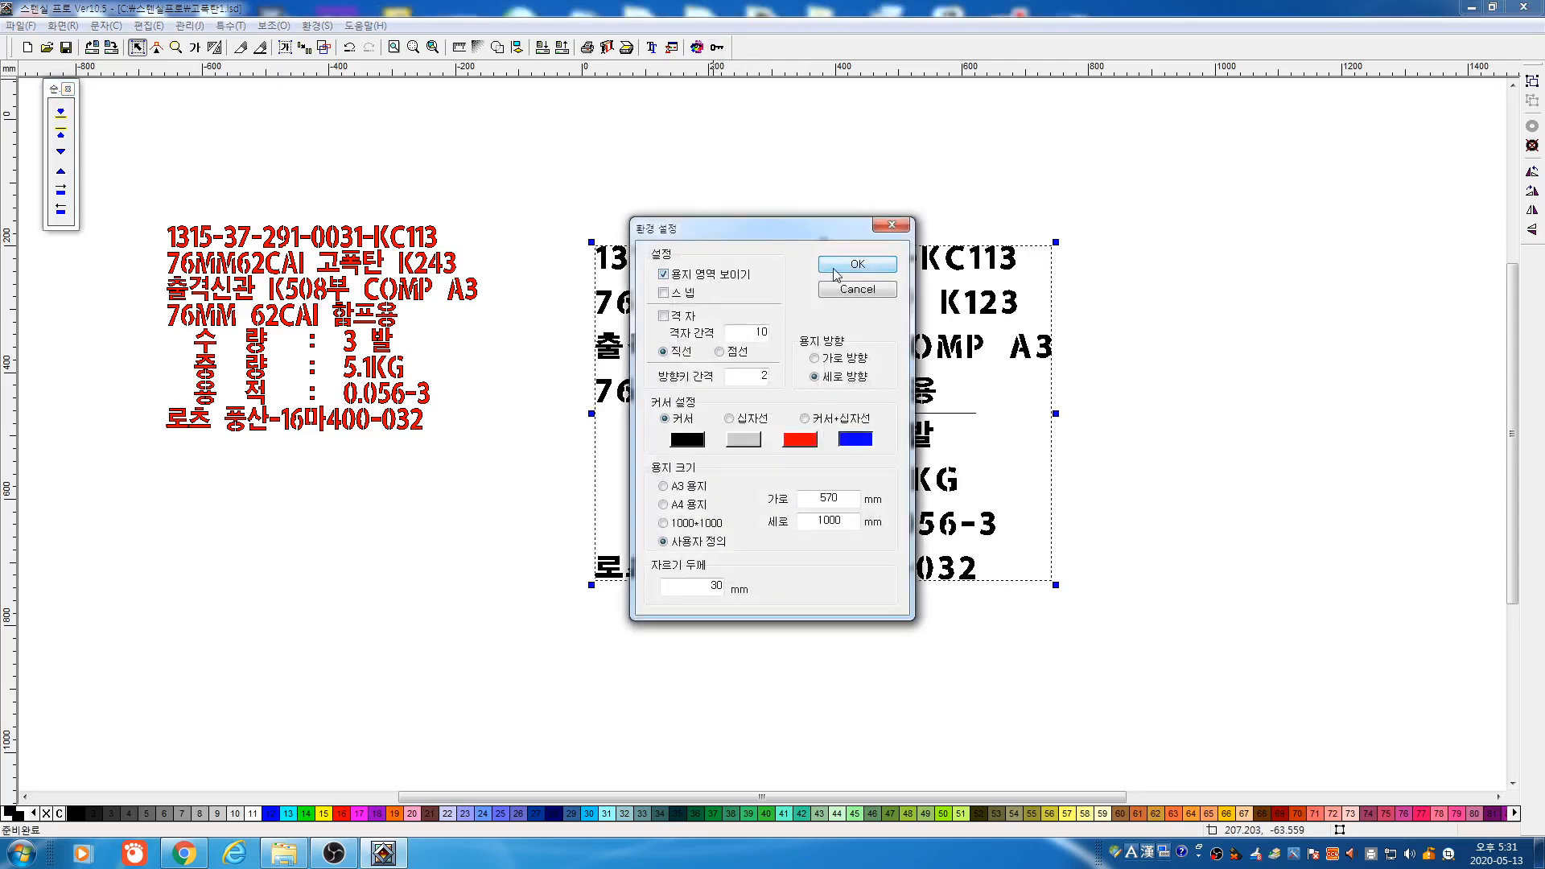
{"action": "left_click", "coordinate": [858, 264]}
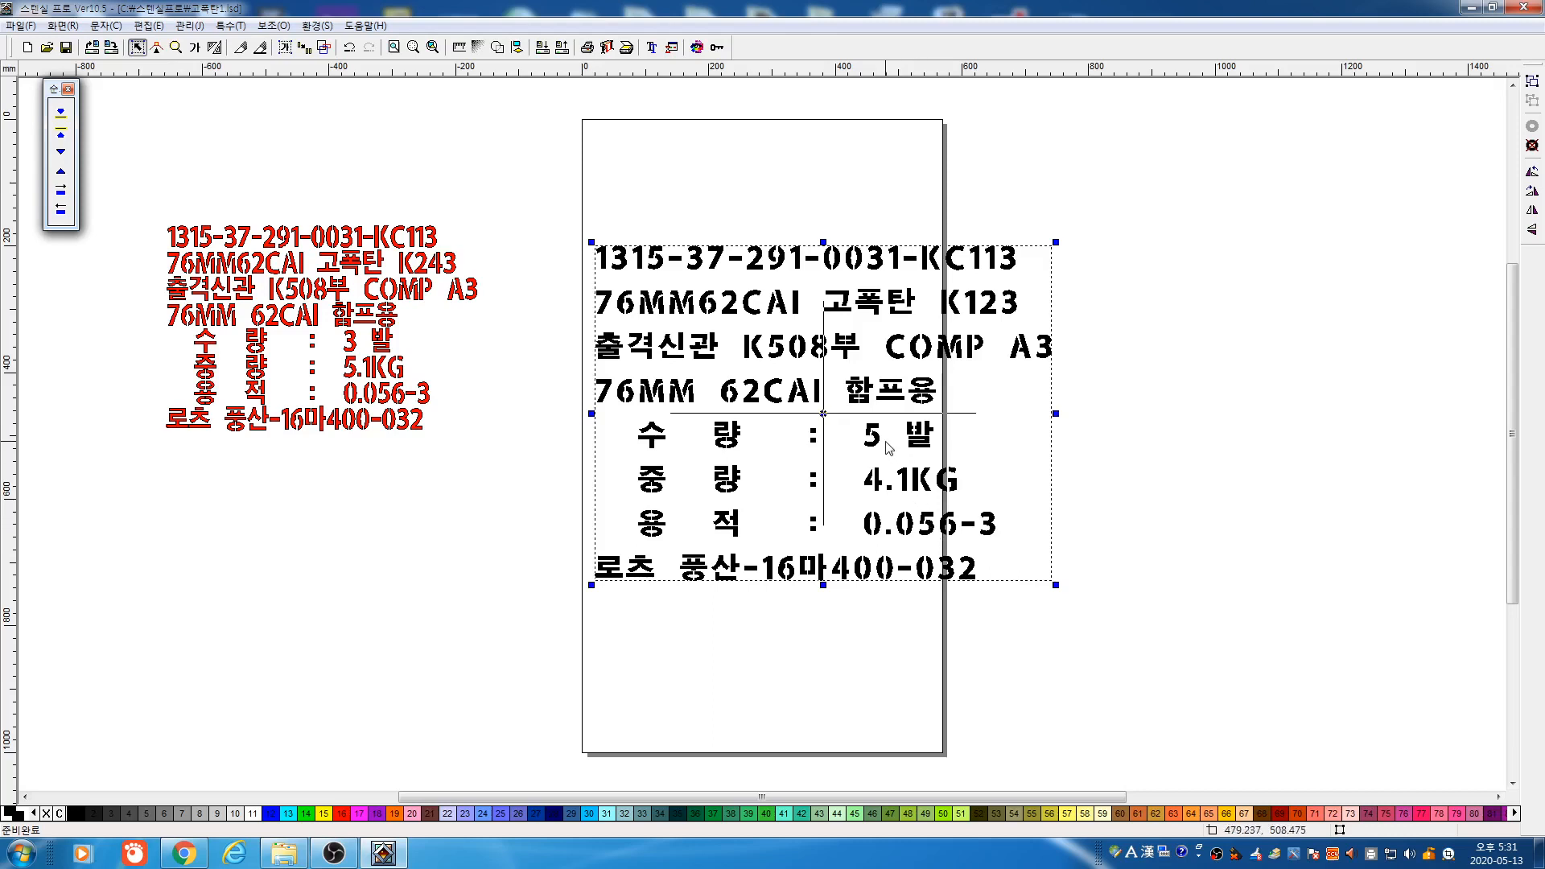
{"action": "left_click", "coordinate": [197, 48]}
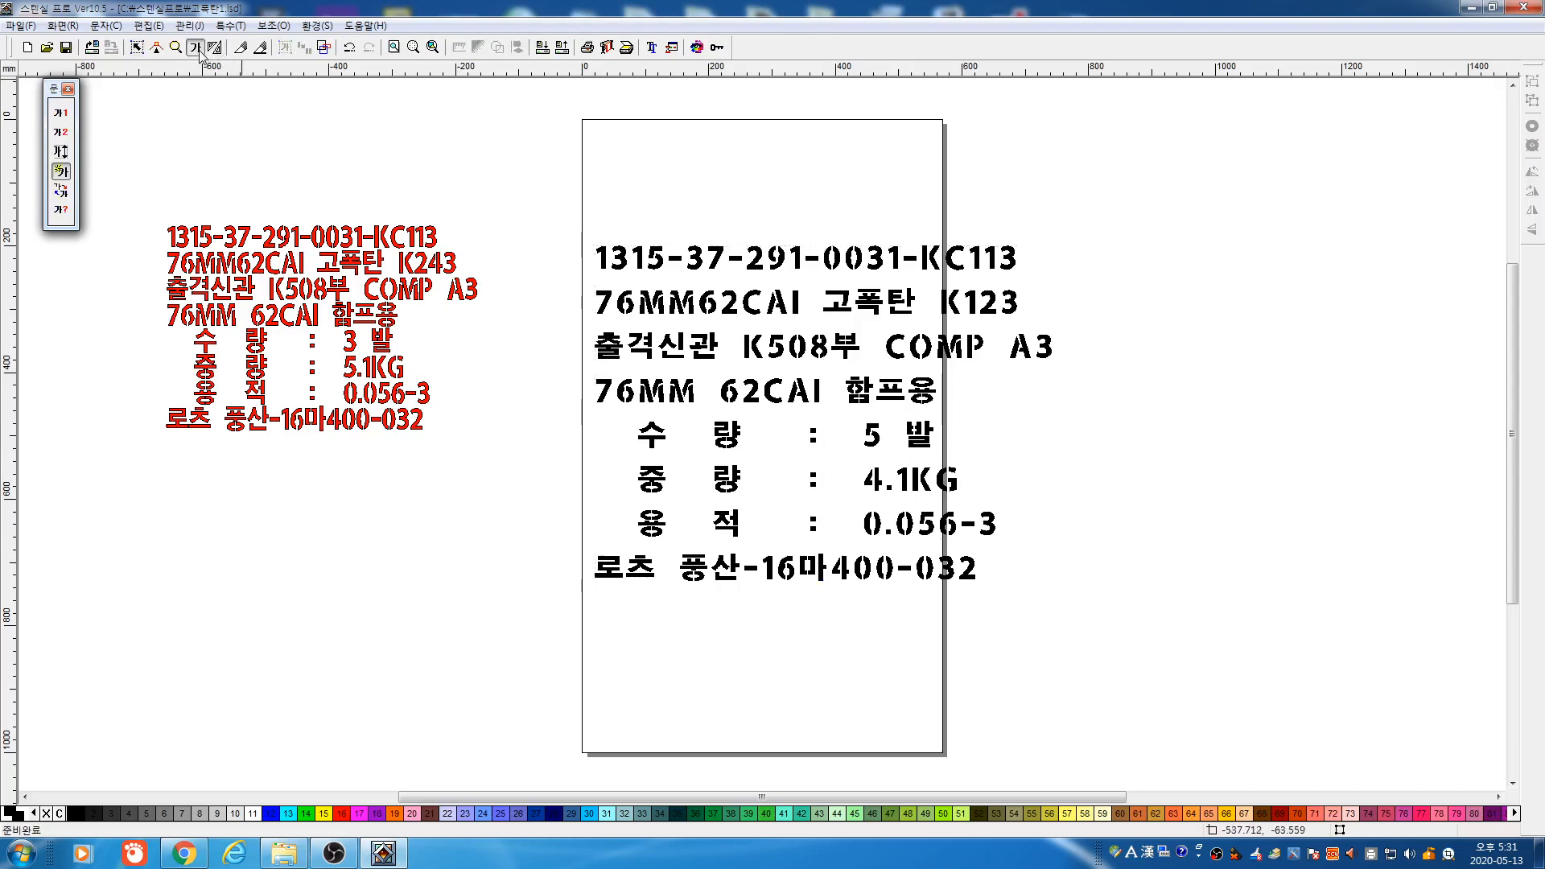
Apply the 30 mm line spacing to the black label text
{"action": "left_click", "coordinate": [908, 470]}
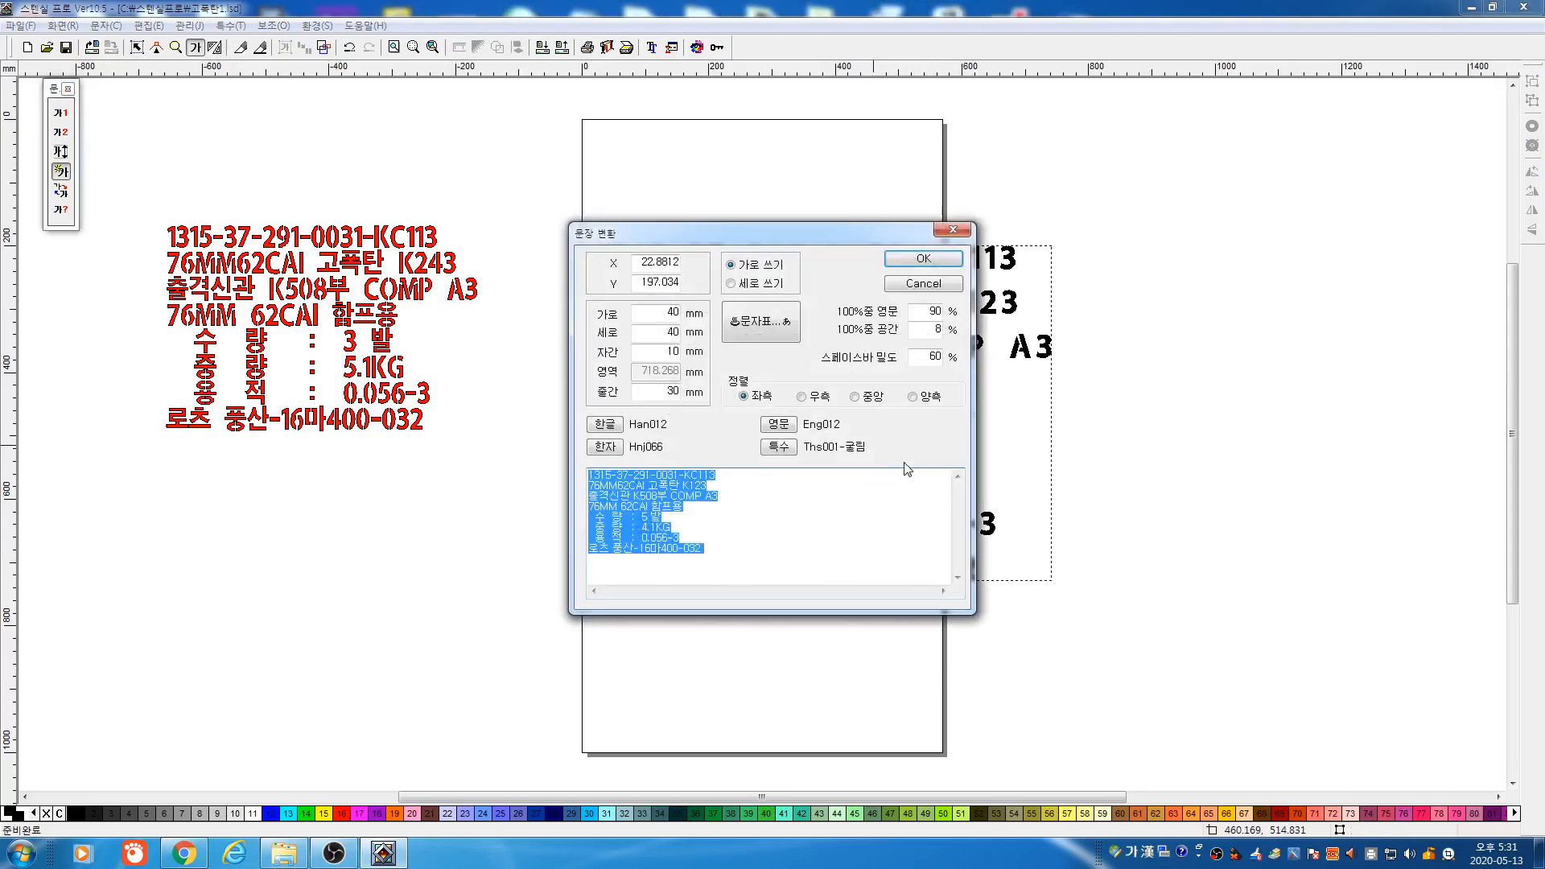
{"action": "double_click", "coordinate": [666, 389]}
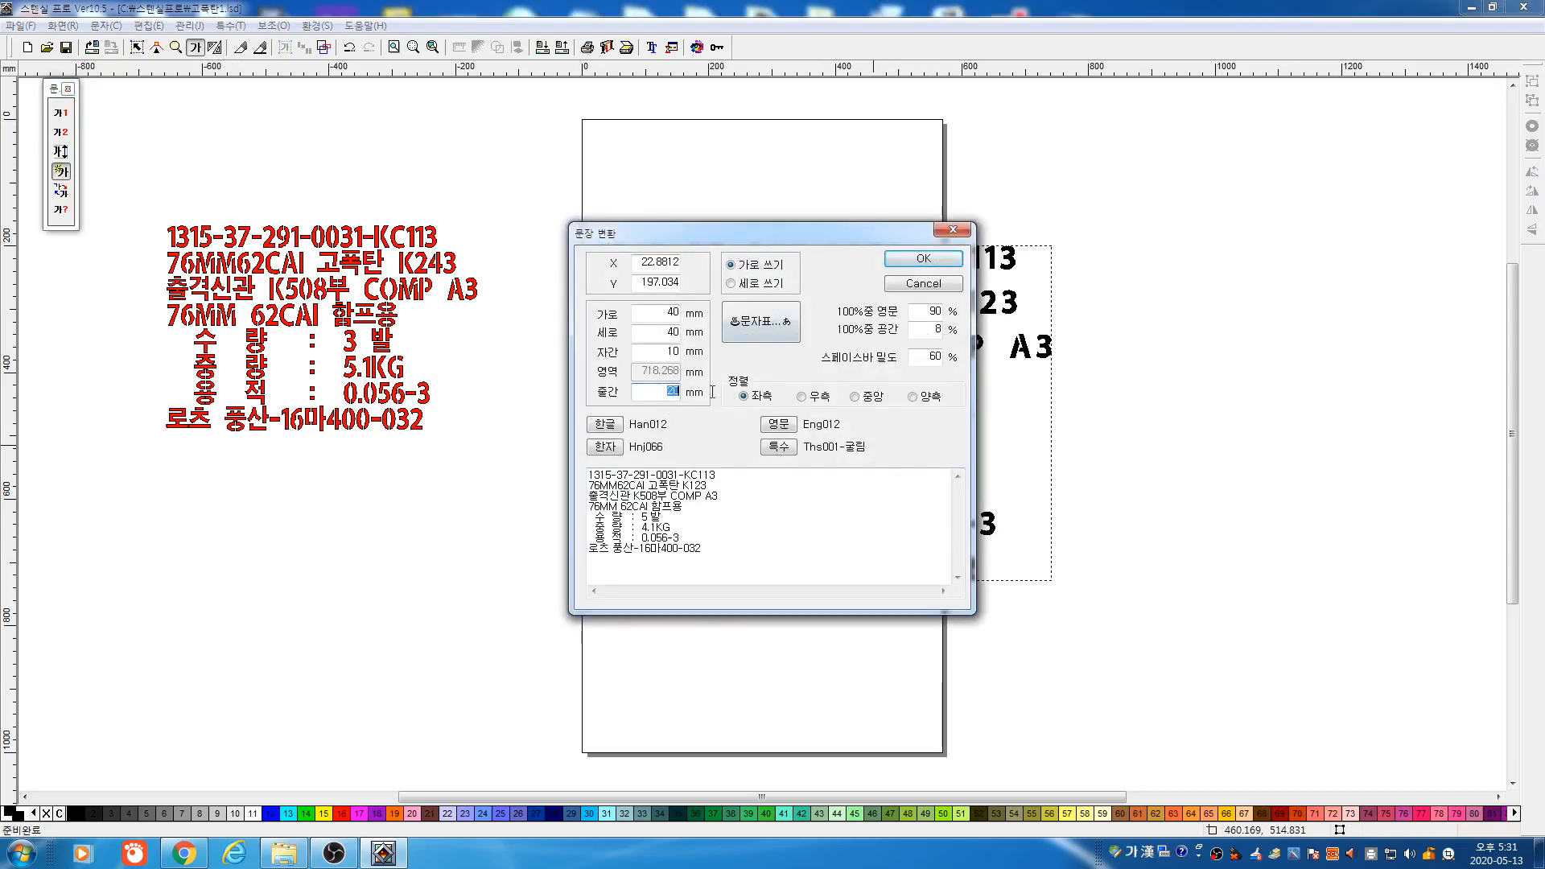
{"action": "left_click", "coordinate": [924, 258]}
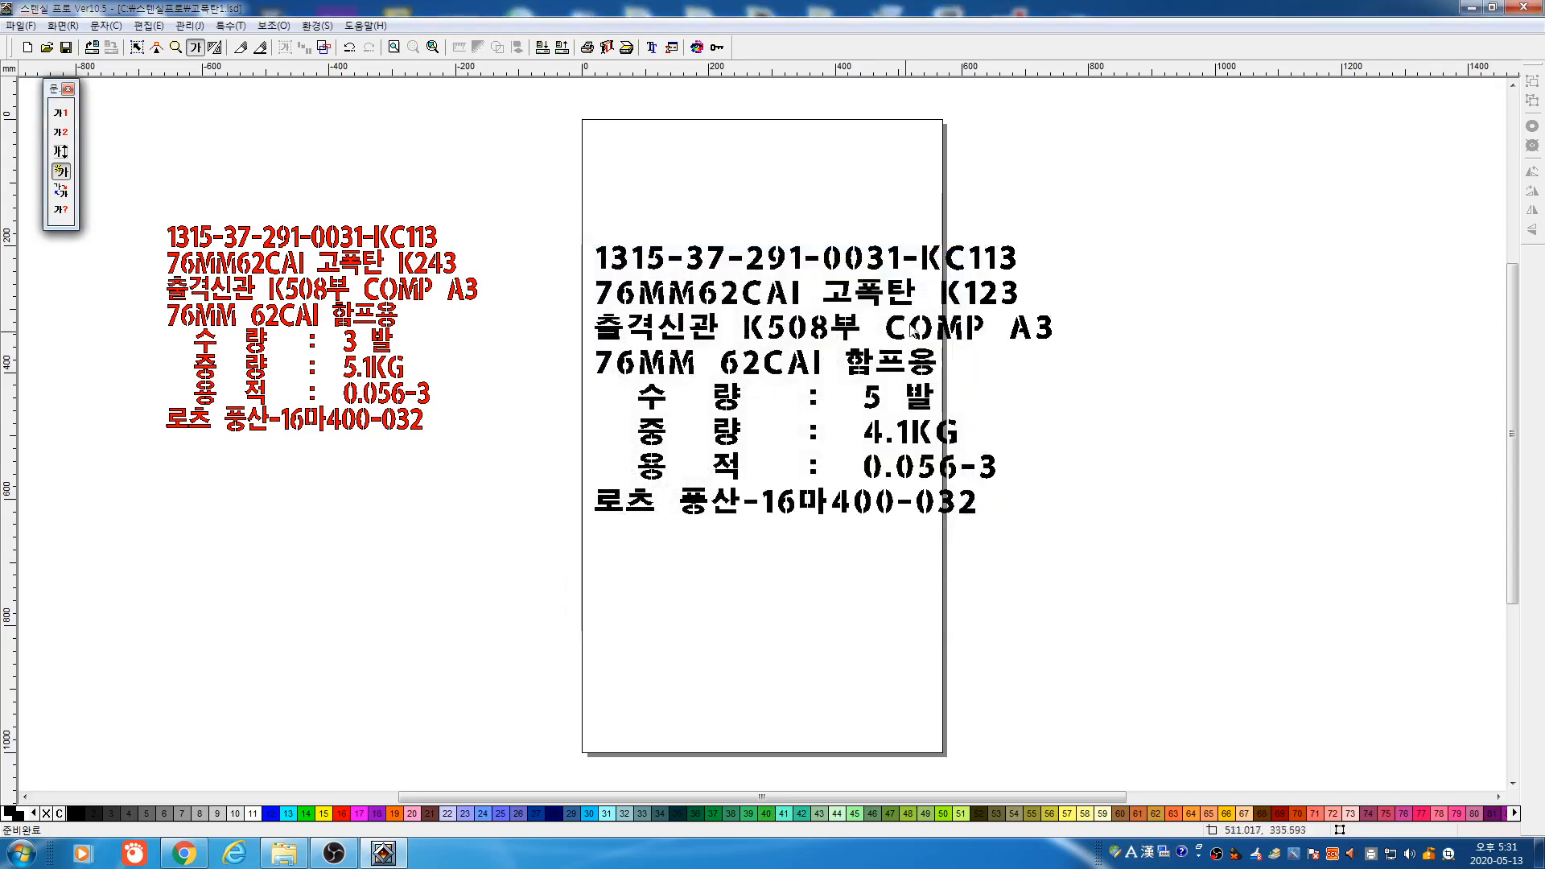
Preview plotter output for the whole black label and its top two lines, then select the label
{"action": "left_click", "coordinate": [137, 47]}
{"action": "left_click_drag", "start_coordinate": [544, 190], "coordinate": [1194, 558]}
{"action": "left_click", "coordinate": [608, 48]}
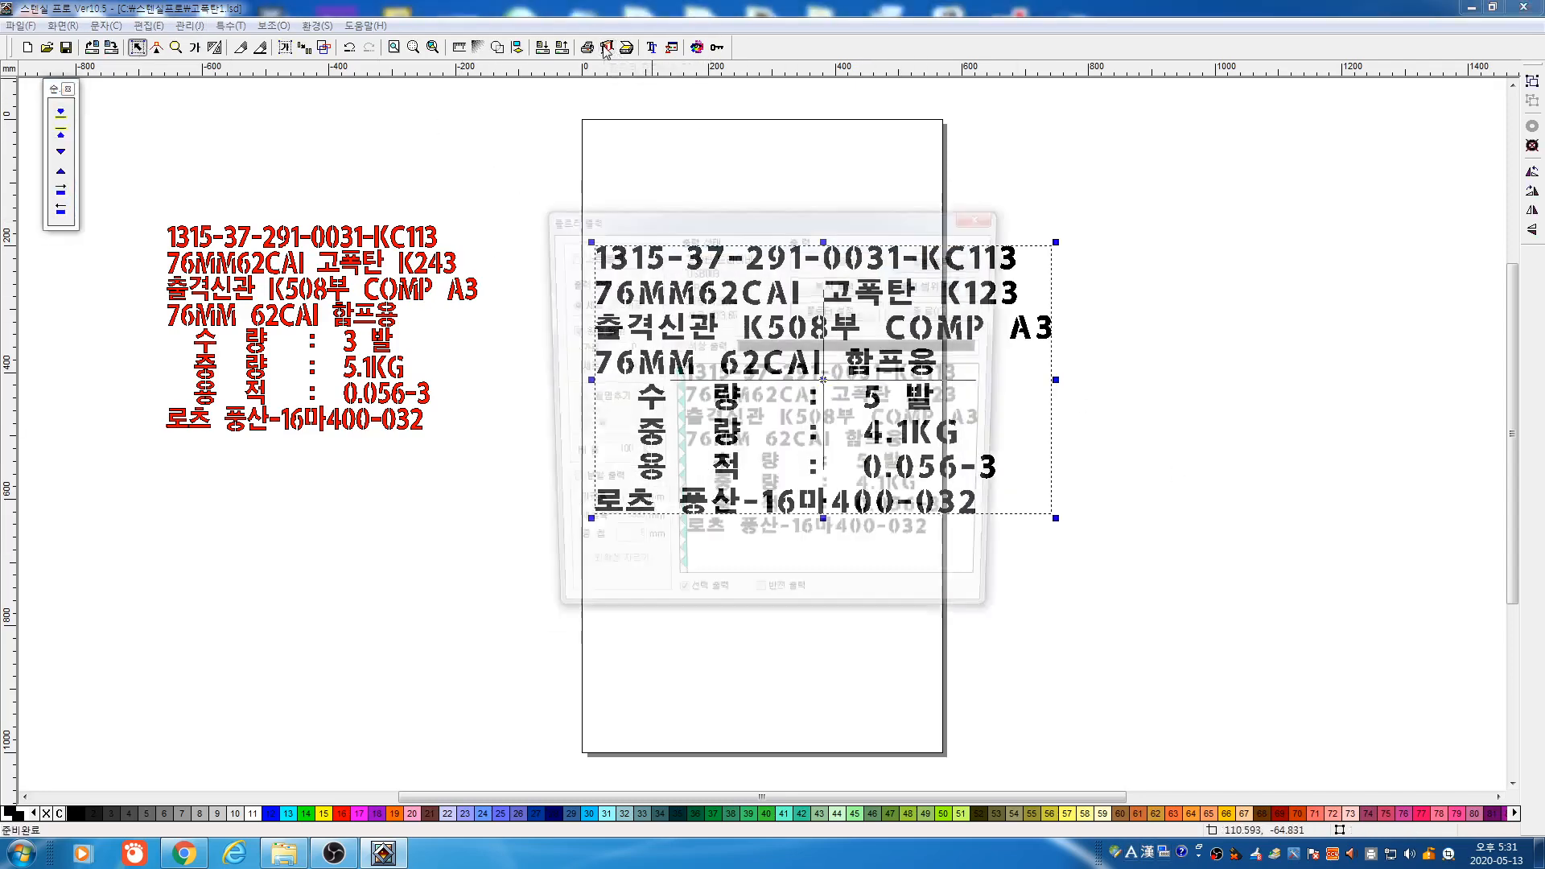
{"action": "left_click", "coordinate": [940, 313]}
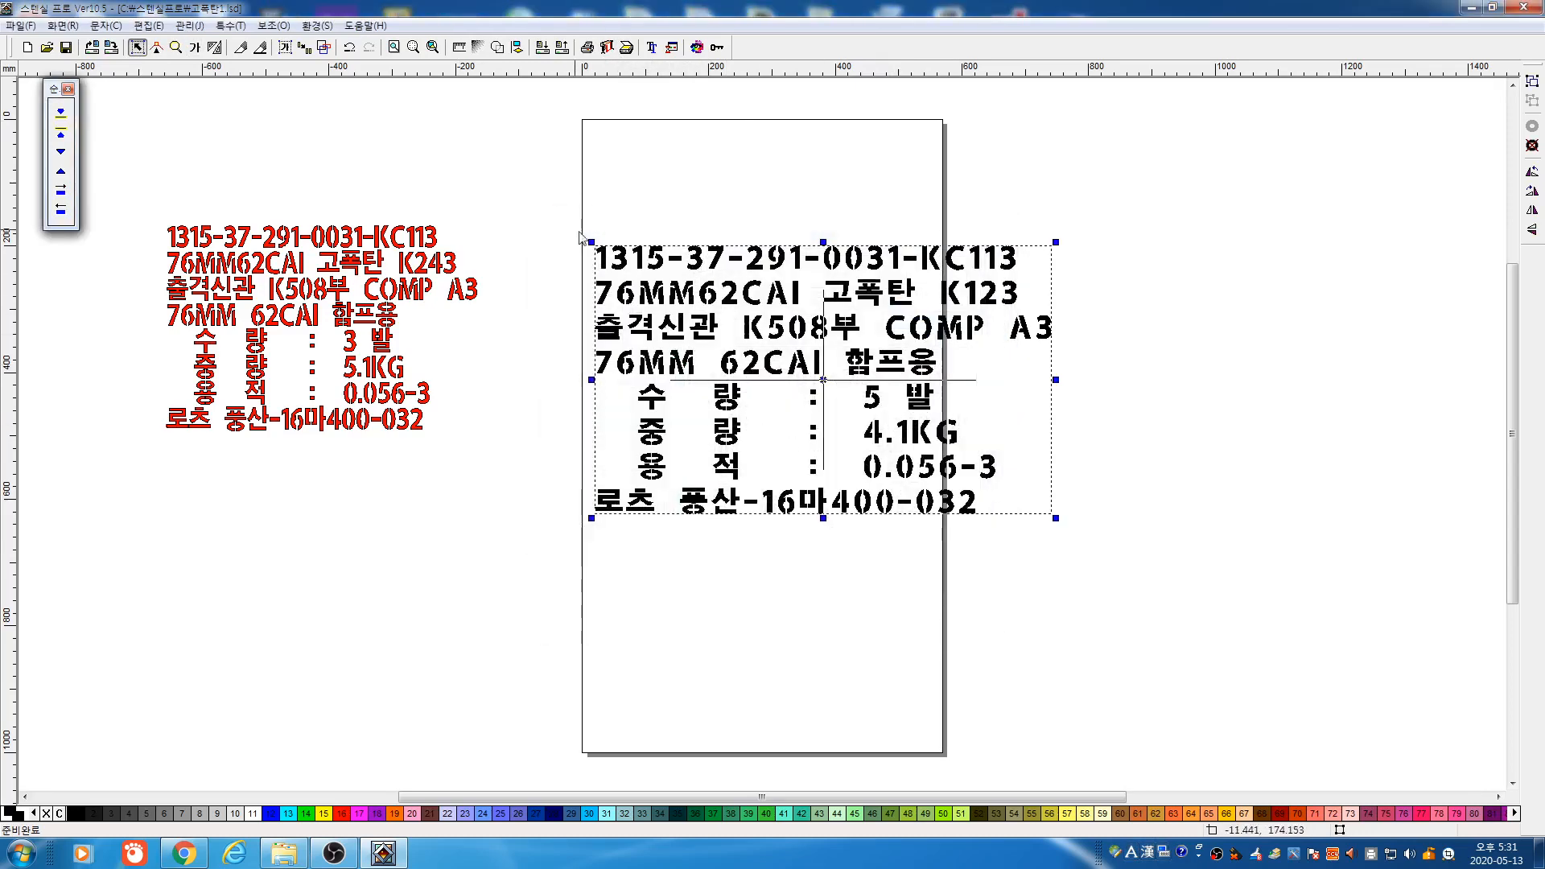
{"action": "left_click_drag", "start_coordinate": [559, 228], "coordinate": [1060, 309]}
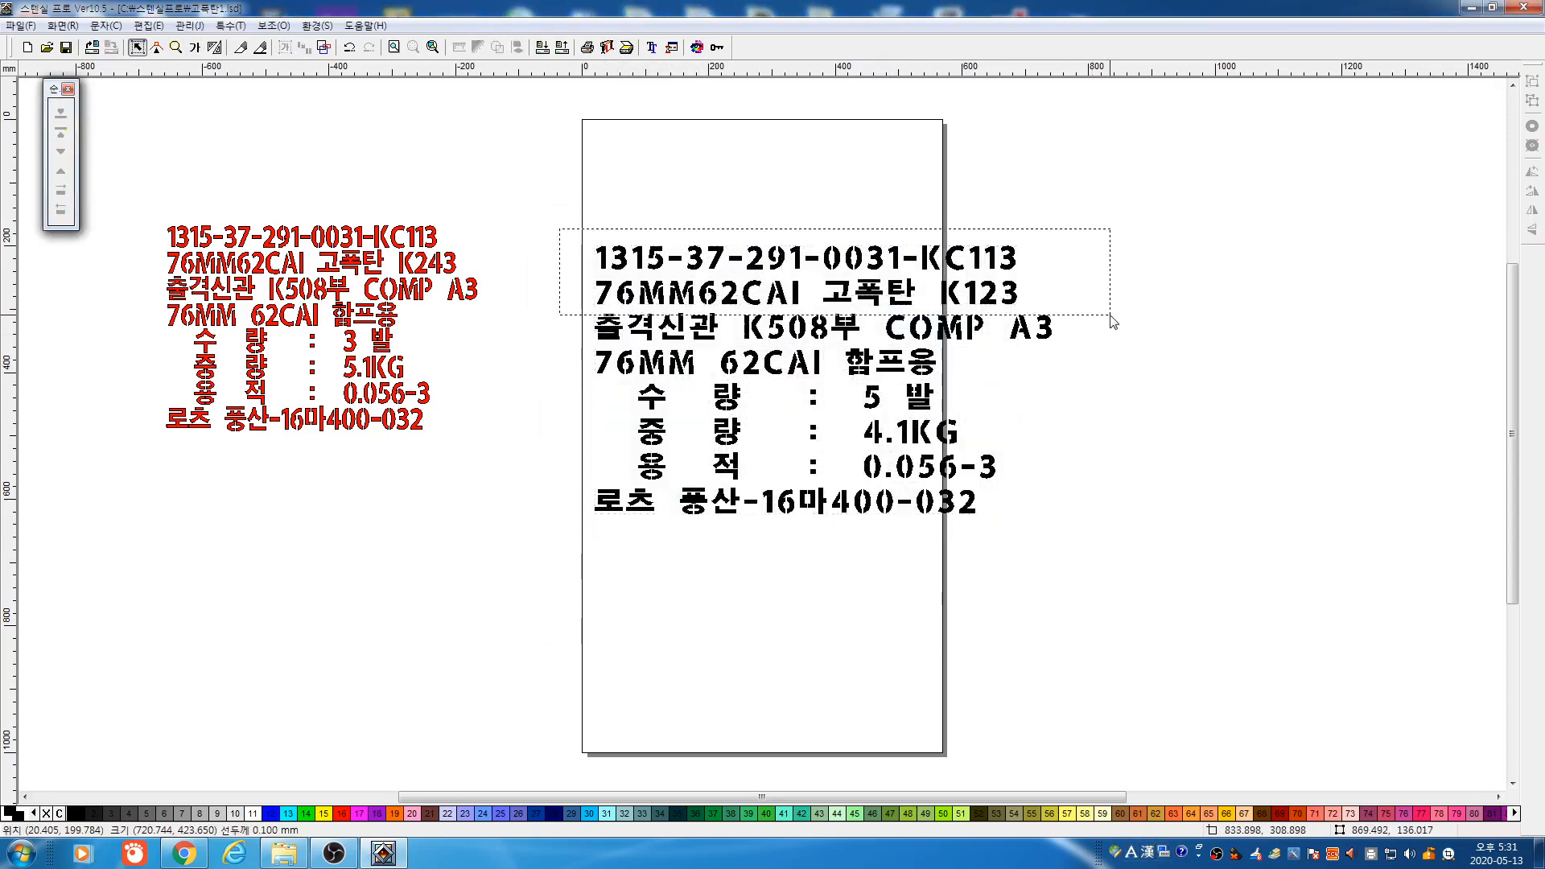
{"action": "left_click", "coordinate": [607, 48]}
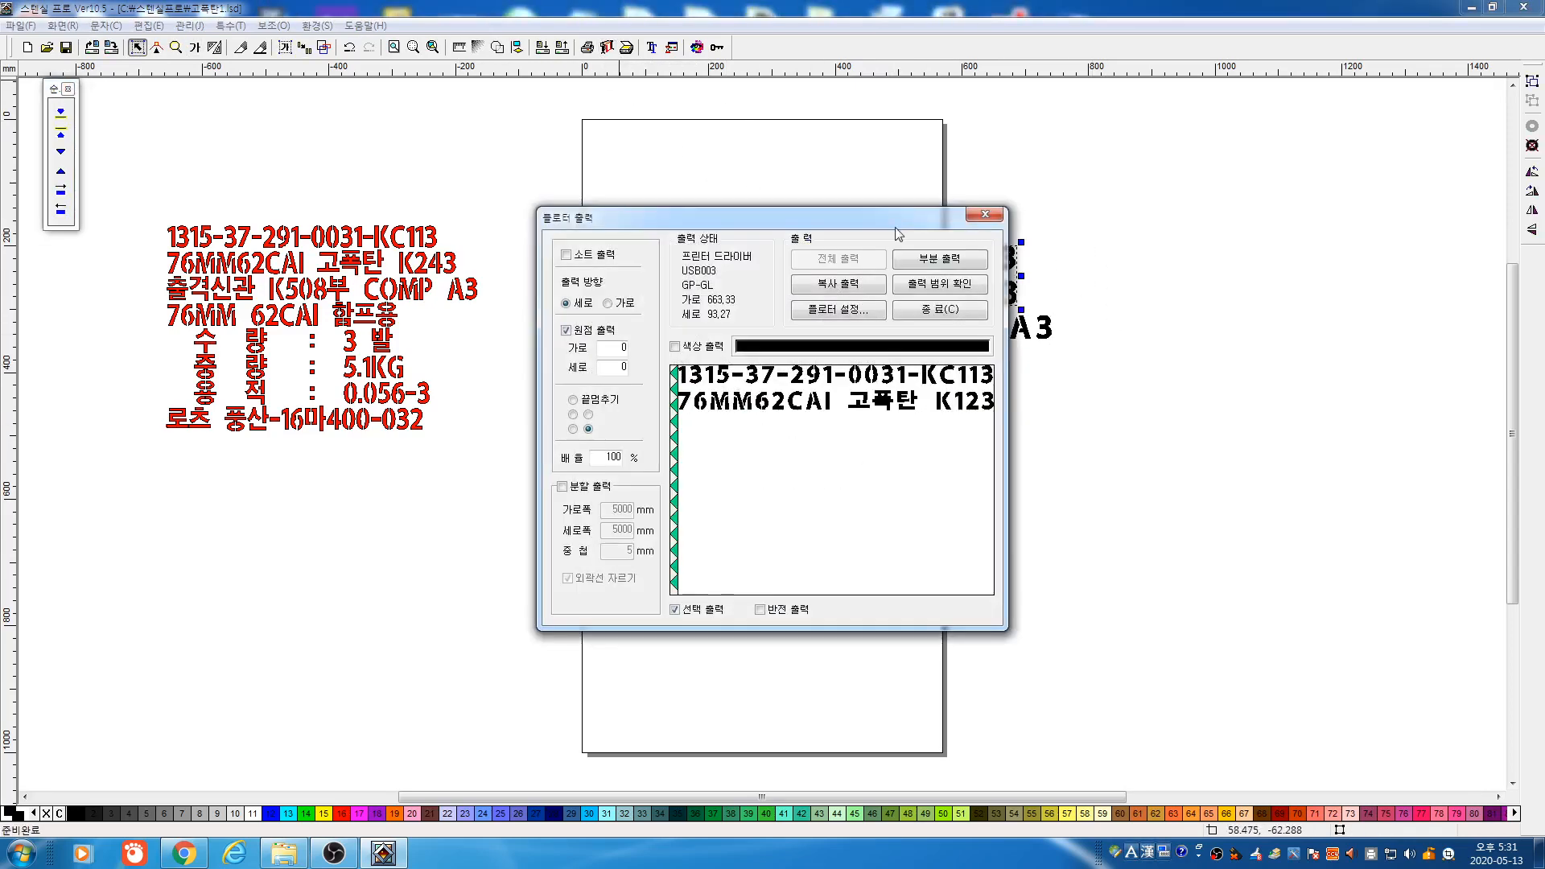
{"action": "left_click", "coordinate": [940, 309]}
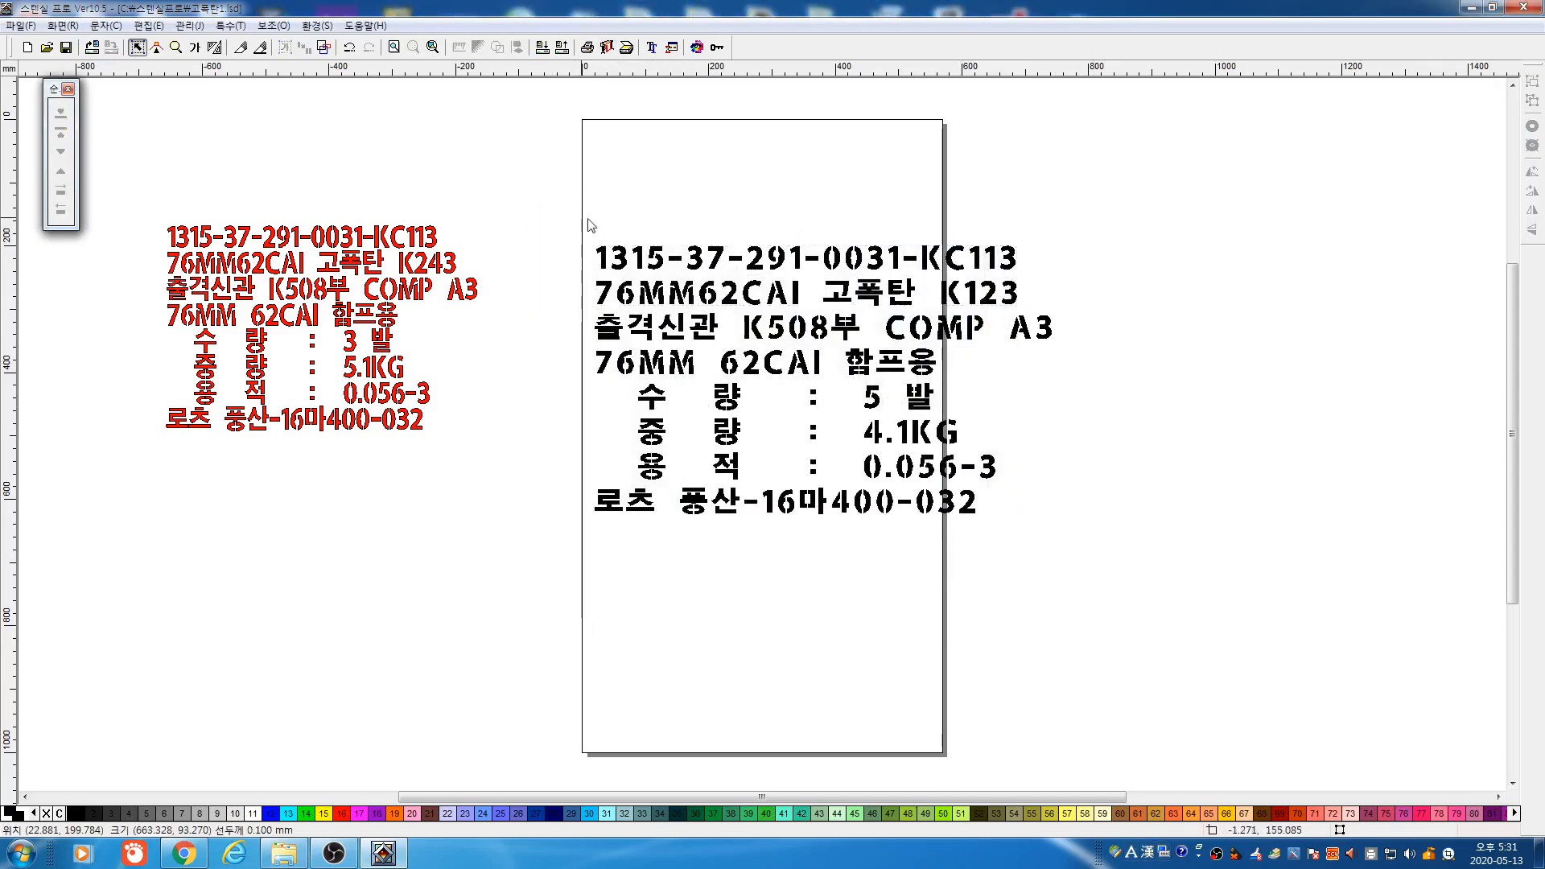
{"action": "left_click_drag", "start_coordinate": [583, 218], "coordinate": [1286, 658]}
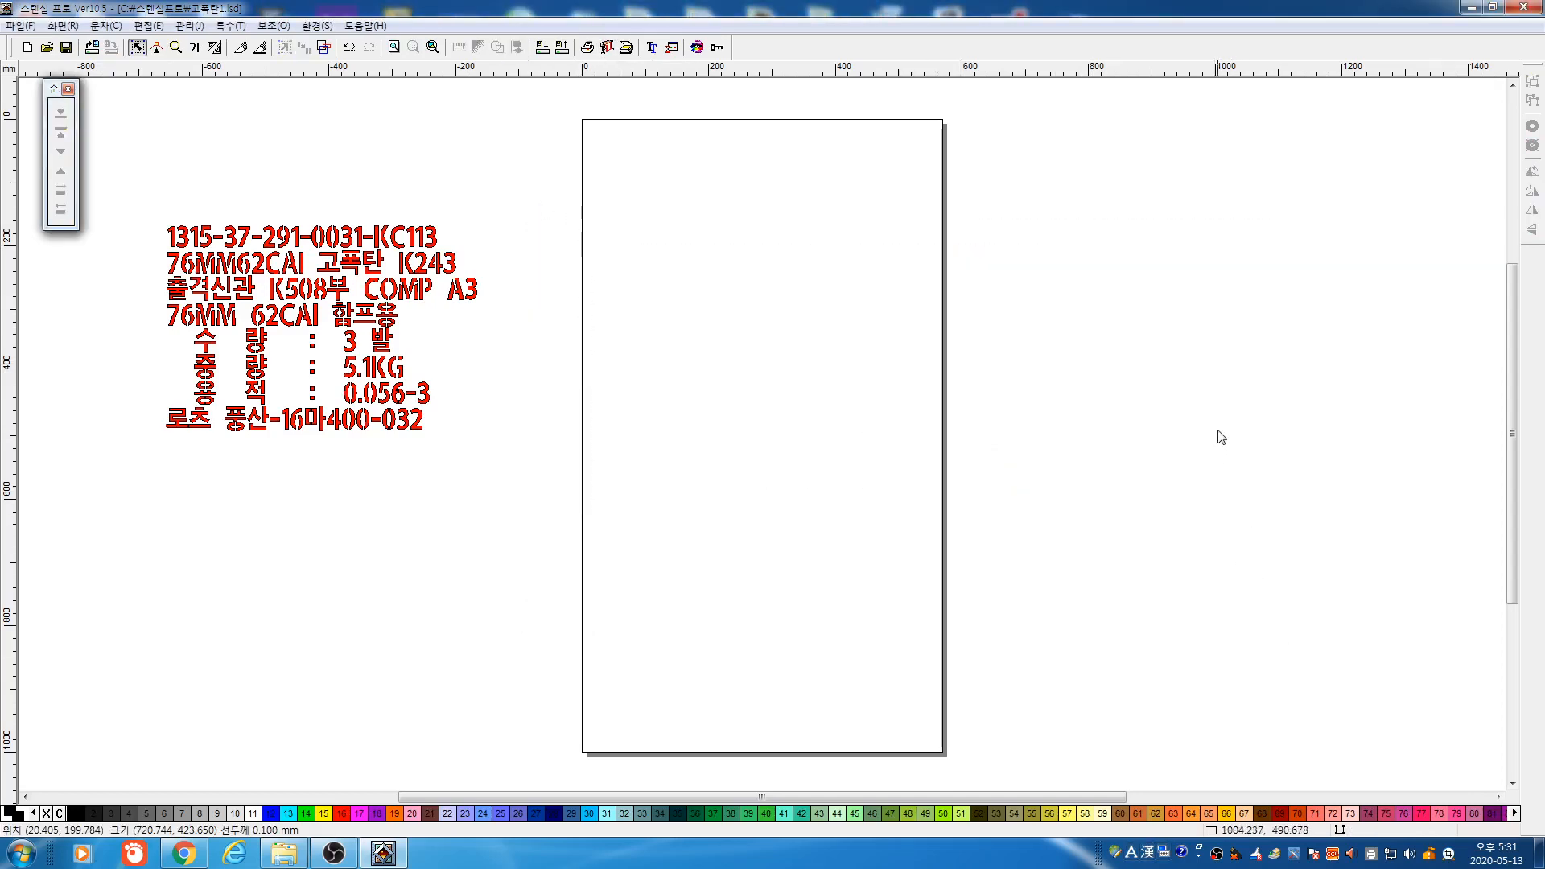
Delete the black label and the red reference text, leaving the page empty
{"action": "key", "text": "Delete"}
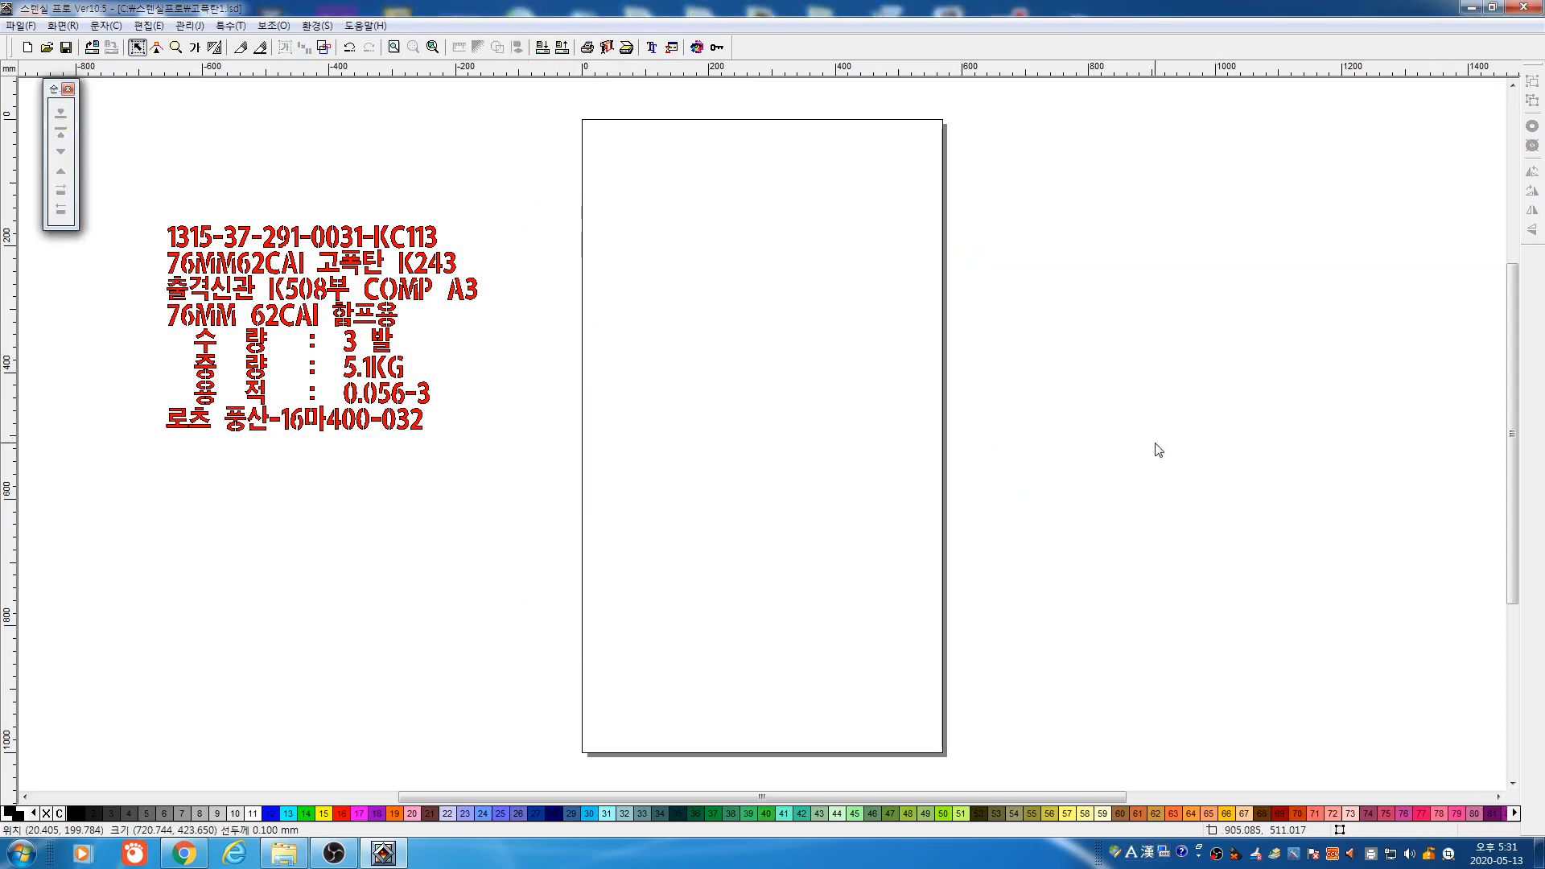
{"action": "left_click", "coordinate": [335, 854]}
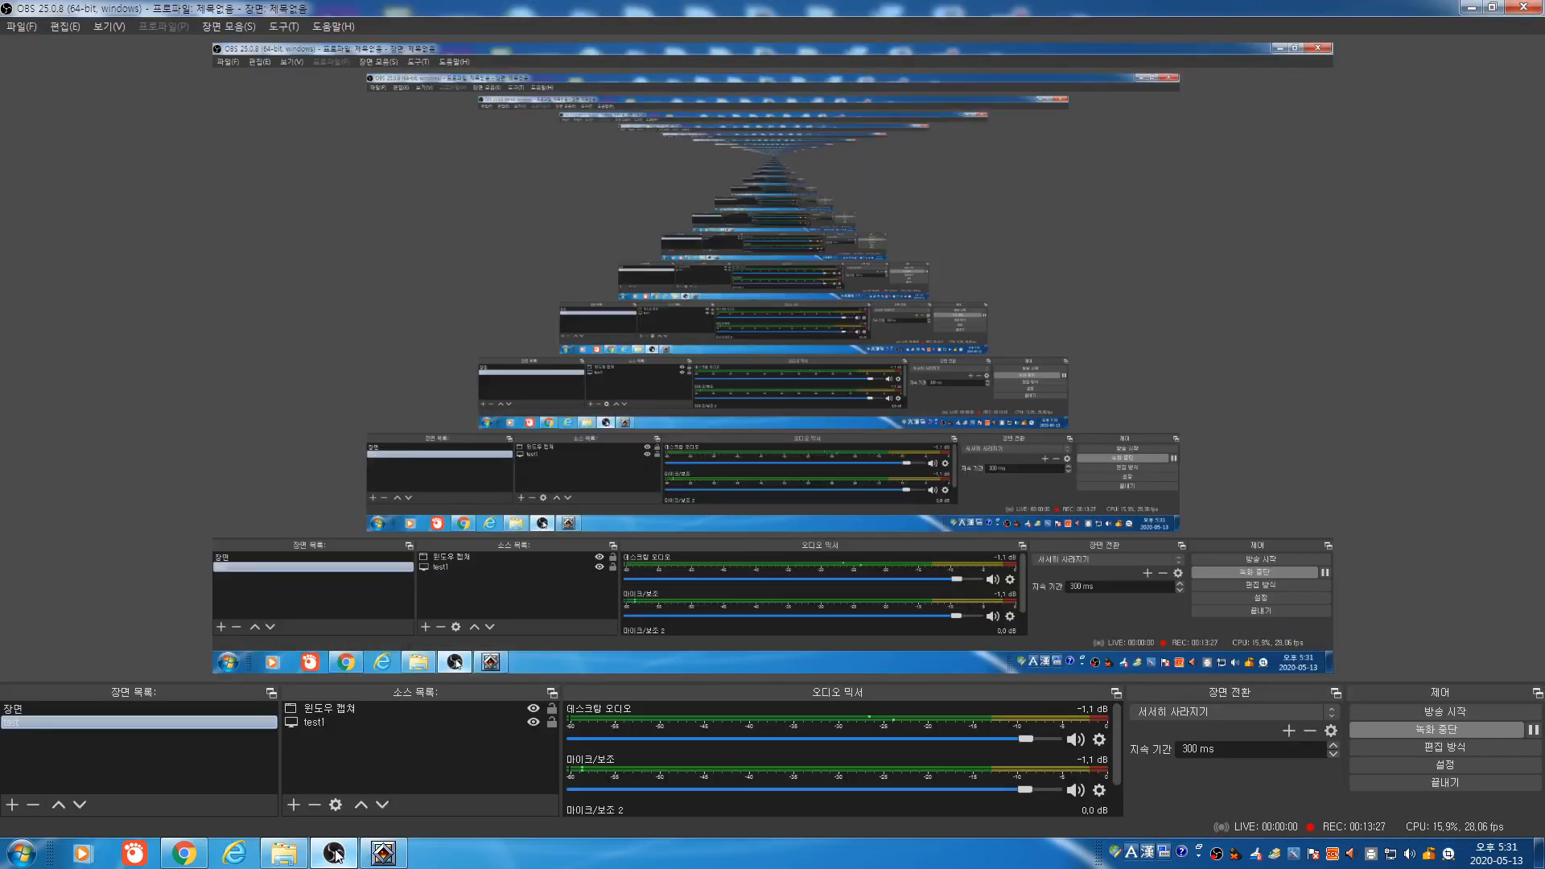
{"action": "left_click", "coordinate": [336, 855]}
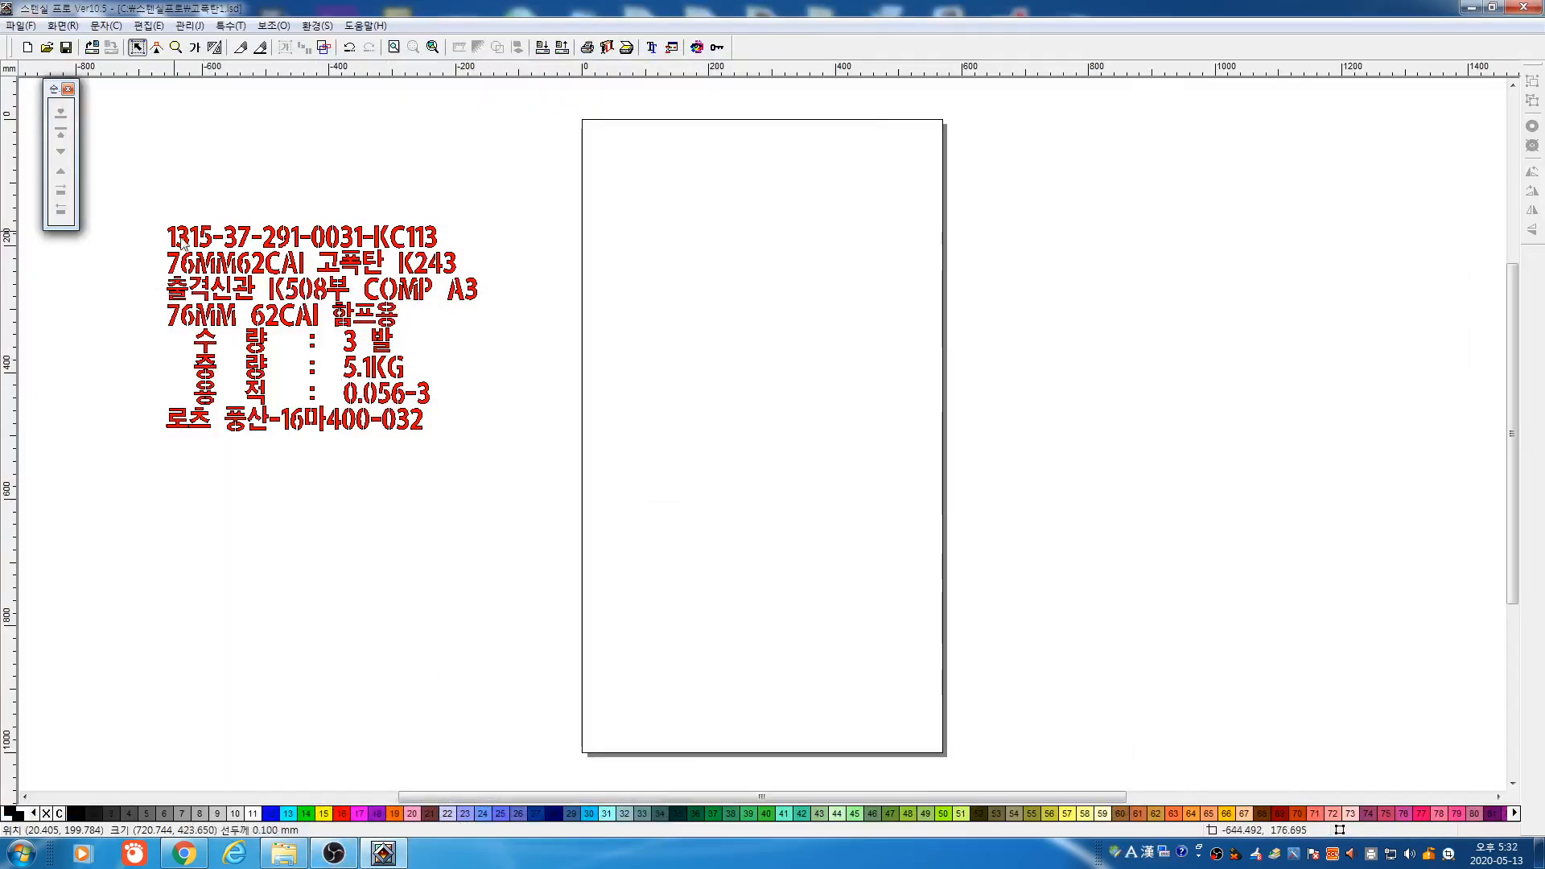
{"action": "left_click_drag", "start_coordinate": [183, 244], "coordinate": [463, 438]}
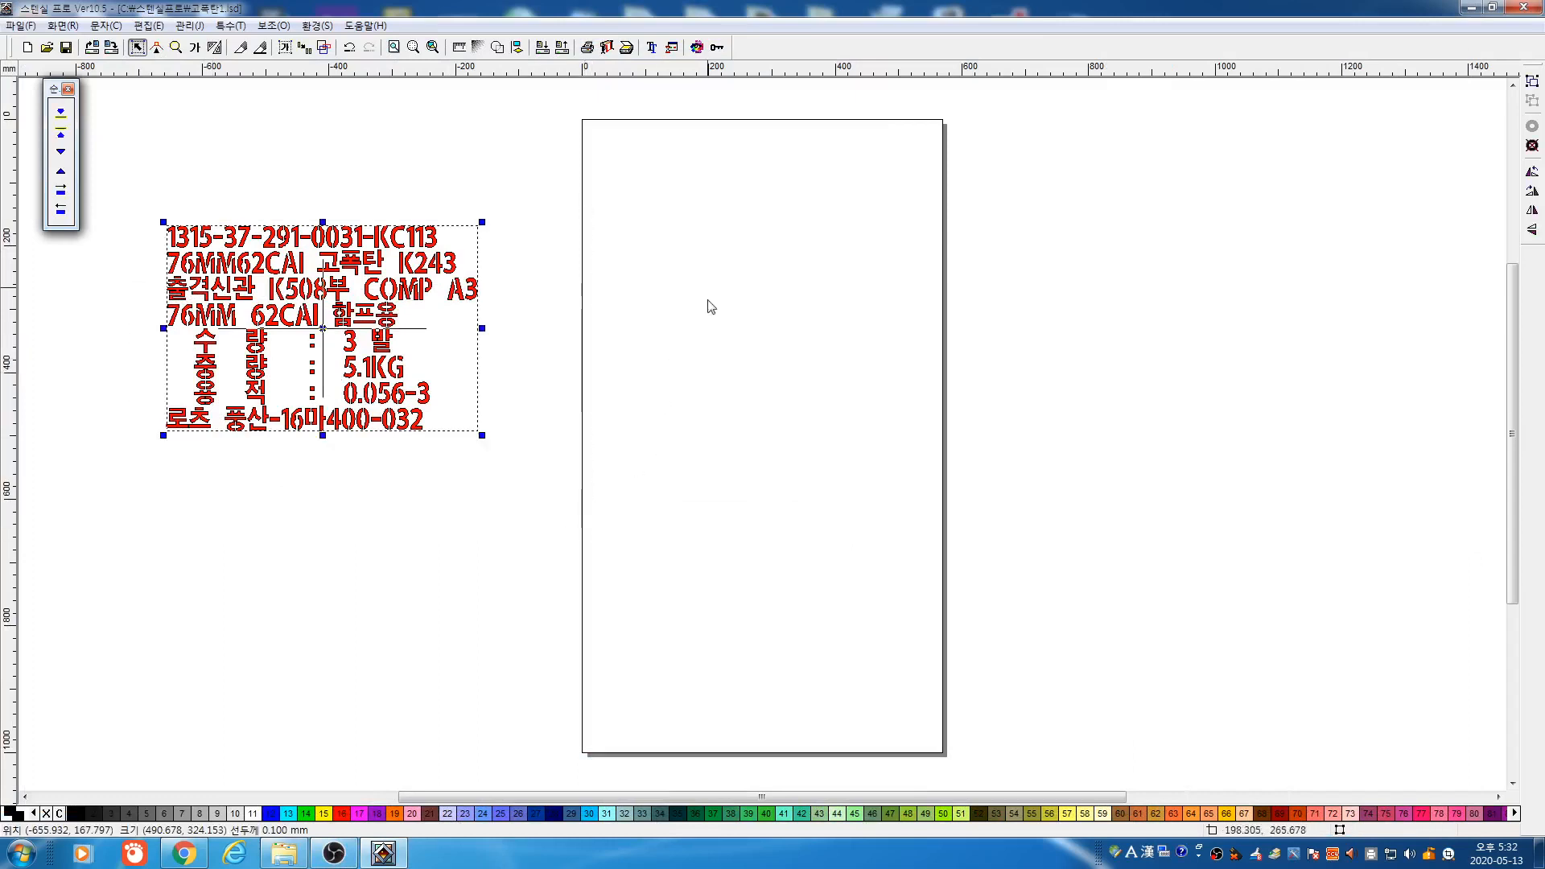
{"action": "key", "text": "Delete"}
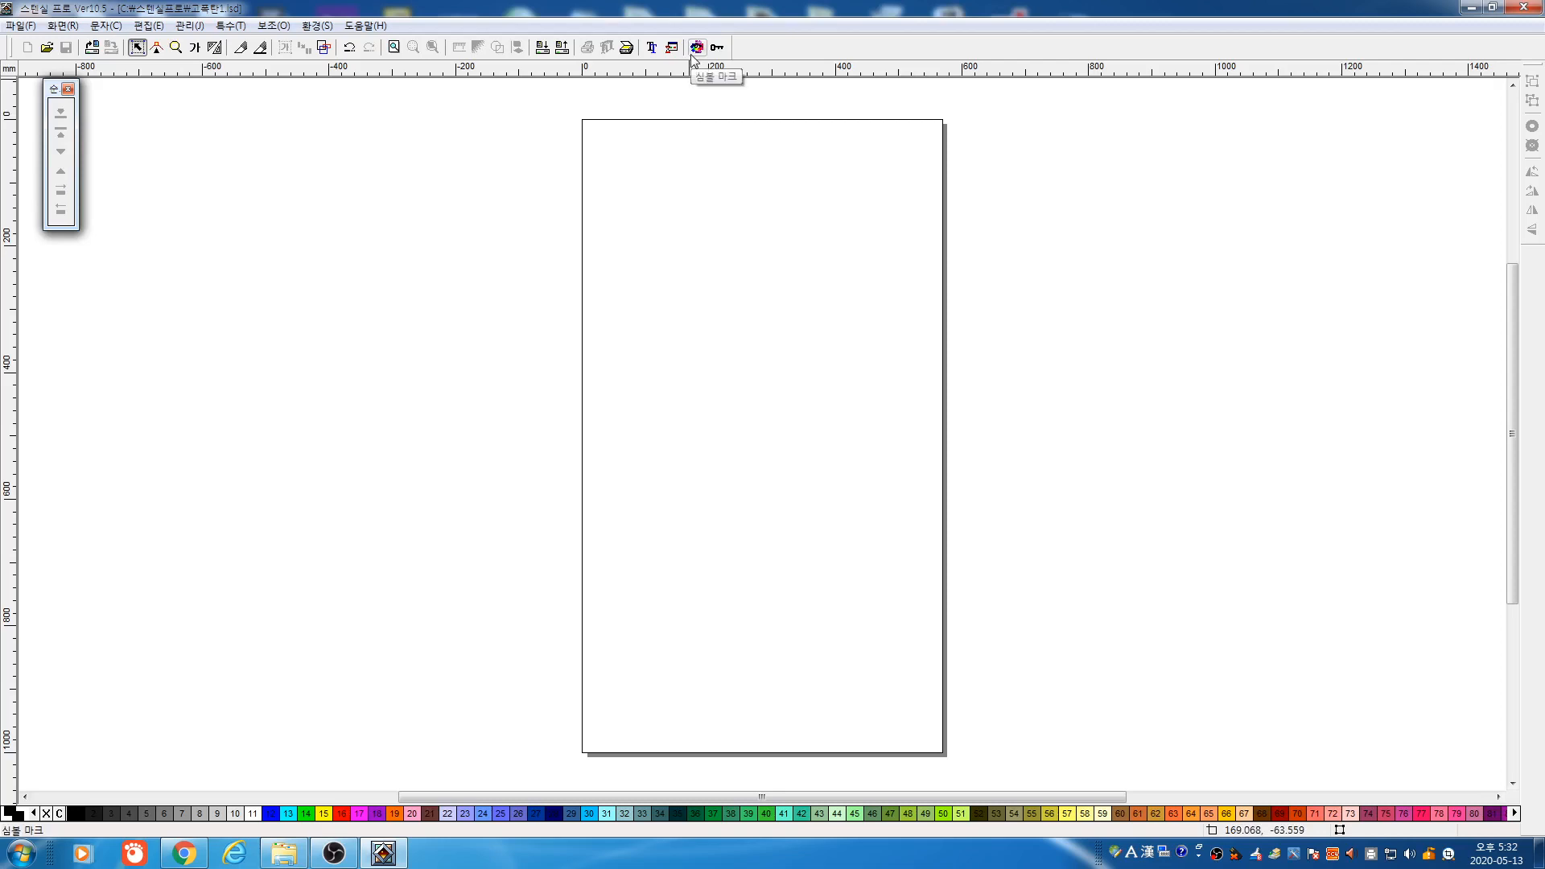
{"action": "left_click", "coordinate": [716, 49]}
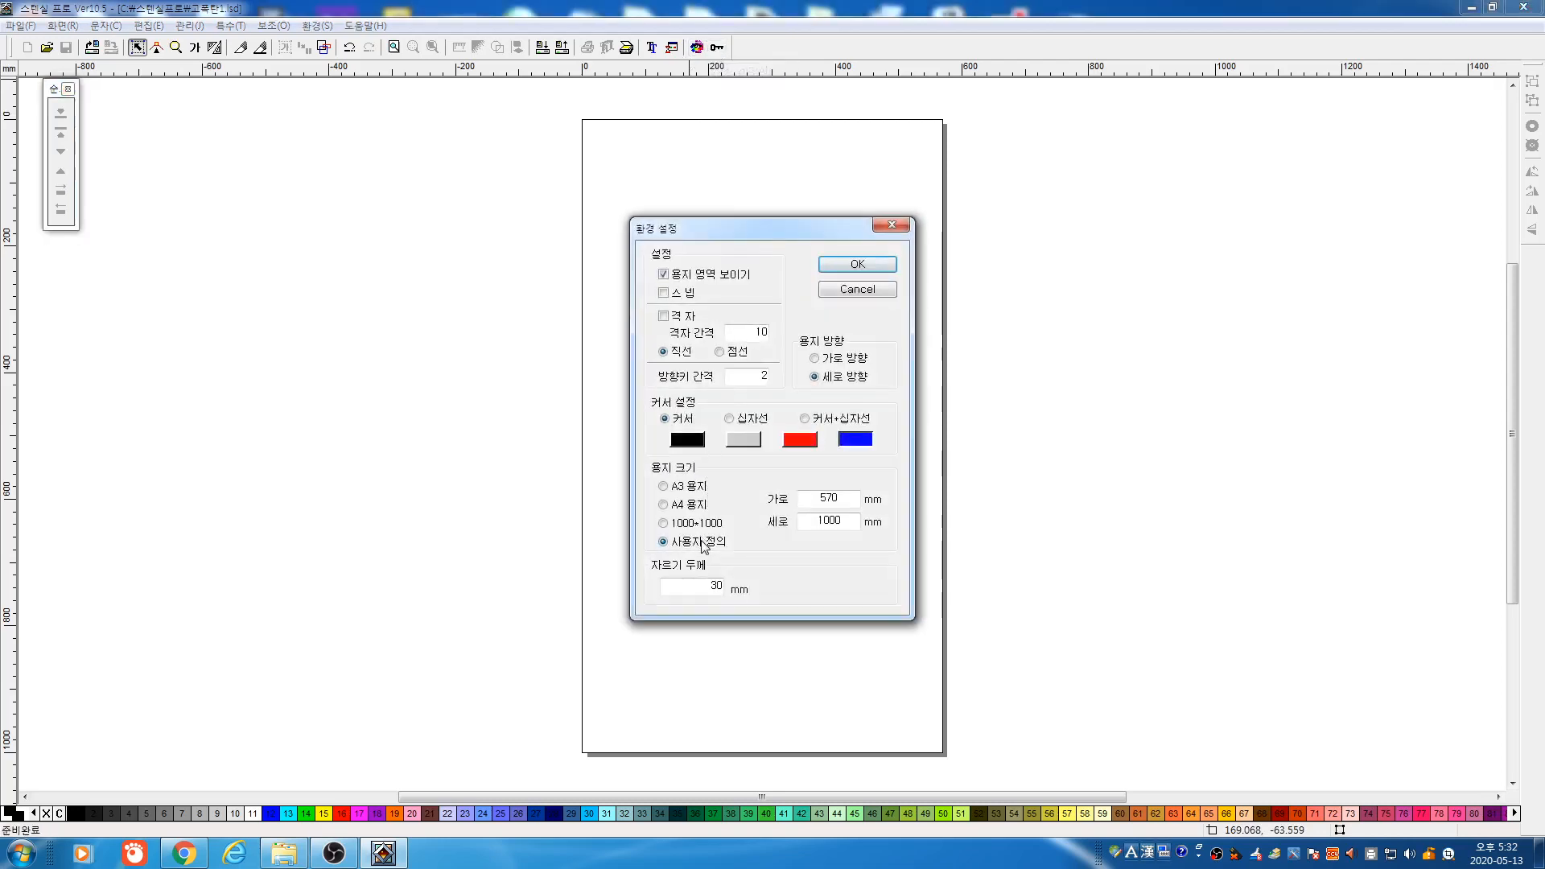
Turn on the canvas grid with a grid spacing of 20
{"action": "double_click", "coordinate": [809, 501]}
{"action": "left_click_drag", "start_coordinate": [815, 517], "coordinate": [859, 529]}
{"action": "left_click", "coordinate": [686, 324]}
{"action": "double_click", "coordinate": [754, 331]}
{"action": "type", "text": "20"}
{"action": "left_click", "coordinate": [861, 266]}
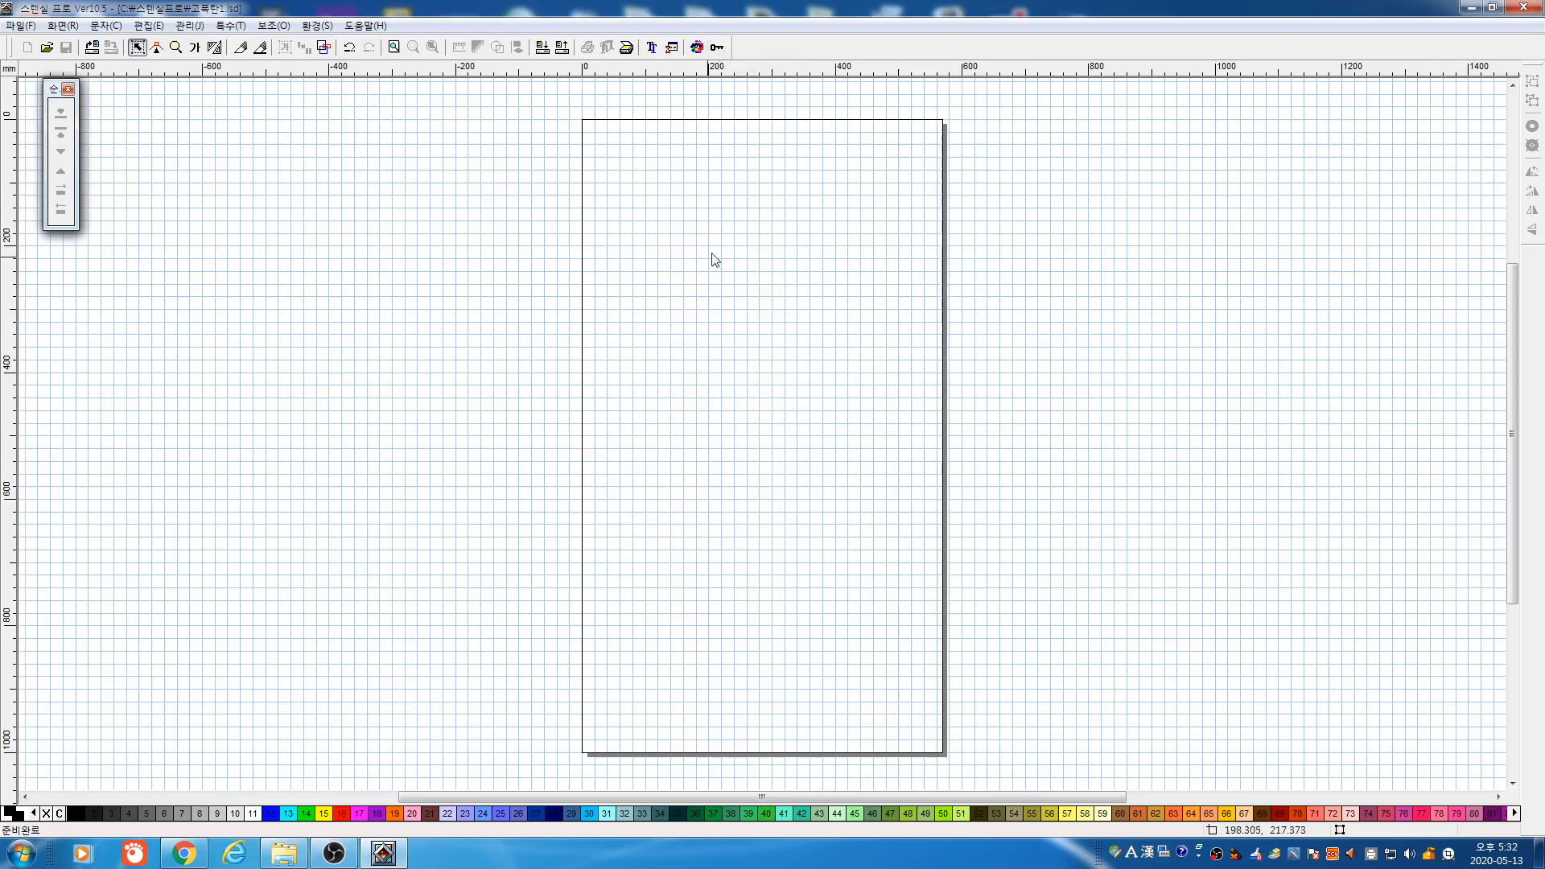
Reopen the environment settings and close them without changes
{"action": "left_click", "coordinate": [718, 47]}
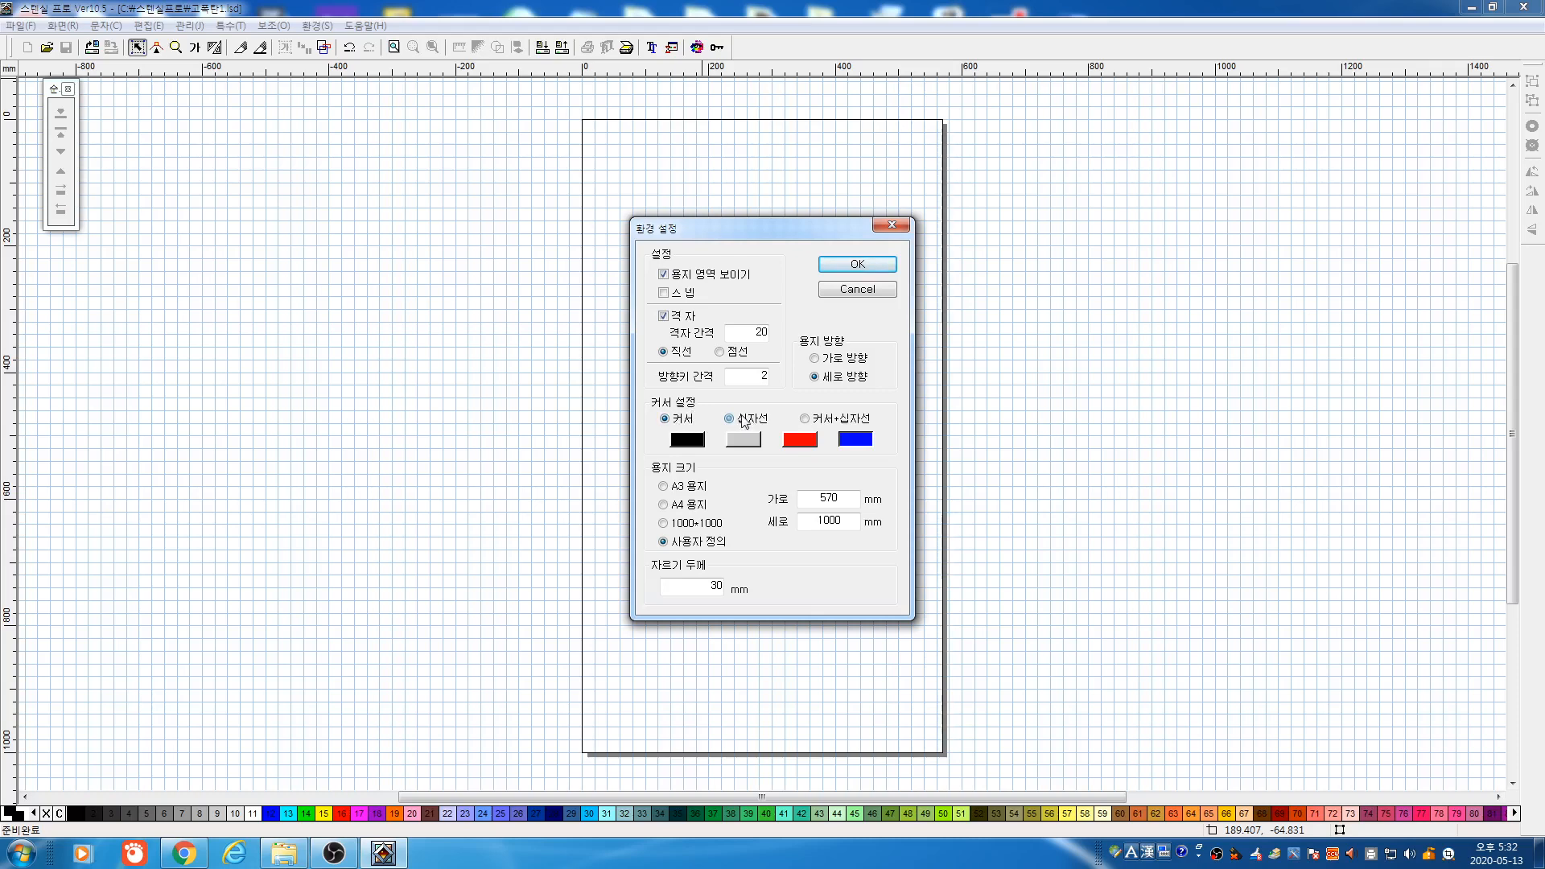
{"action": "left_click", "coordinate": [858, 264]}
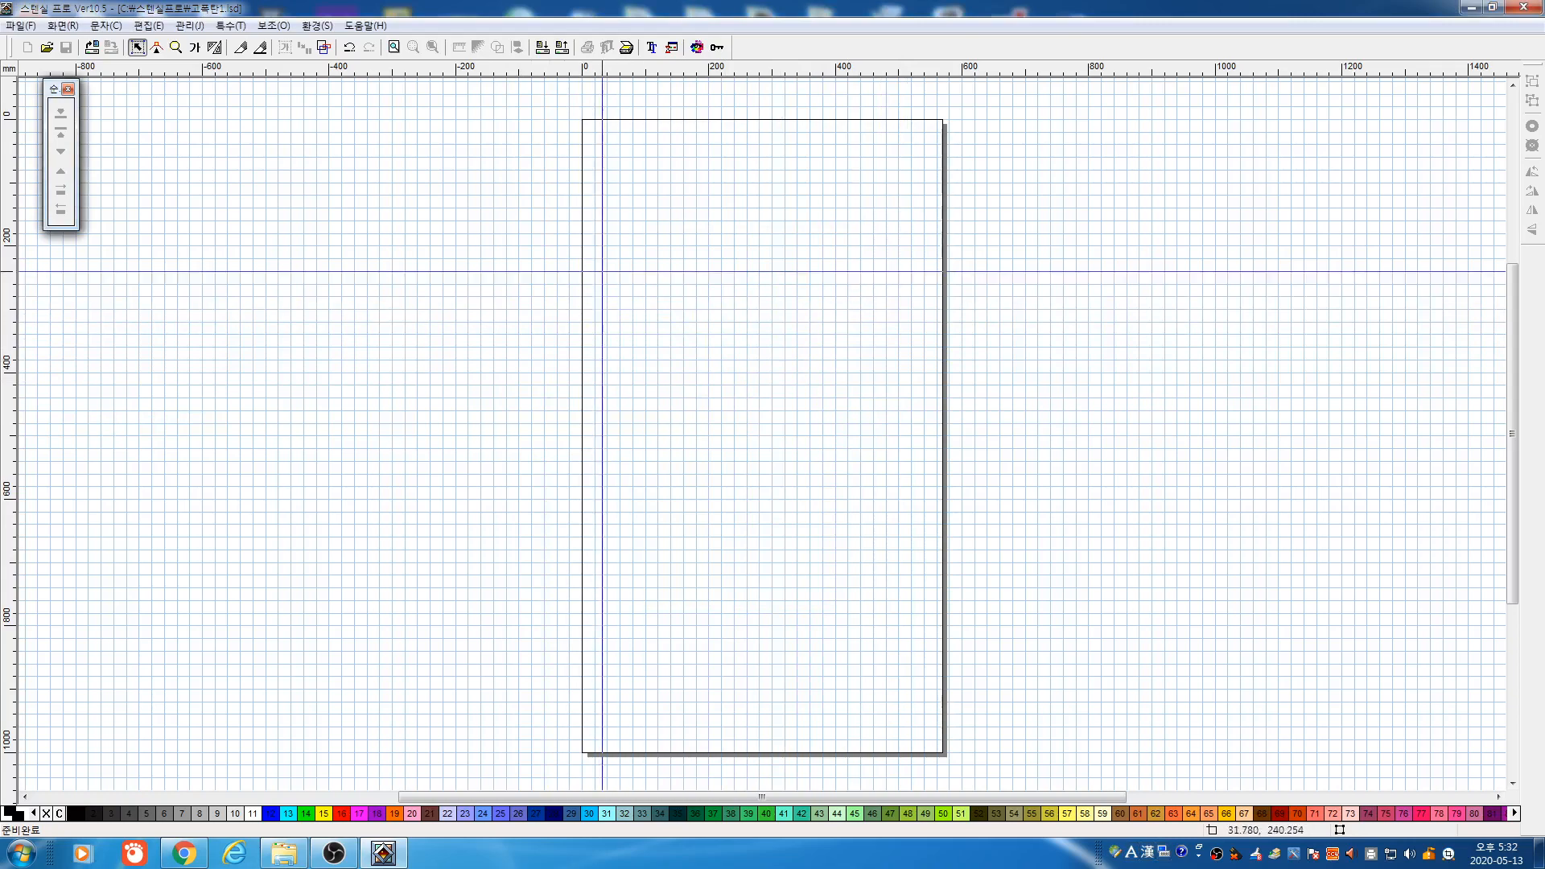
{"action": "left_click", "coordinate": [196, 48]}
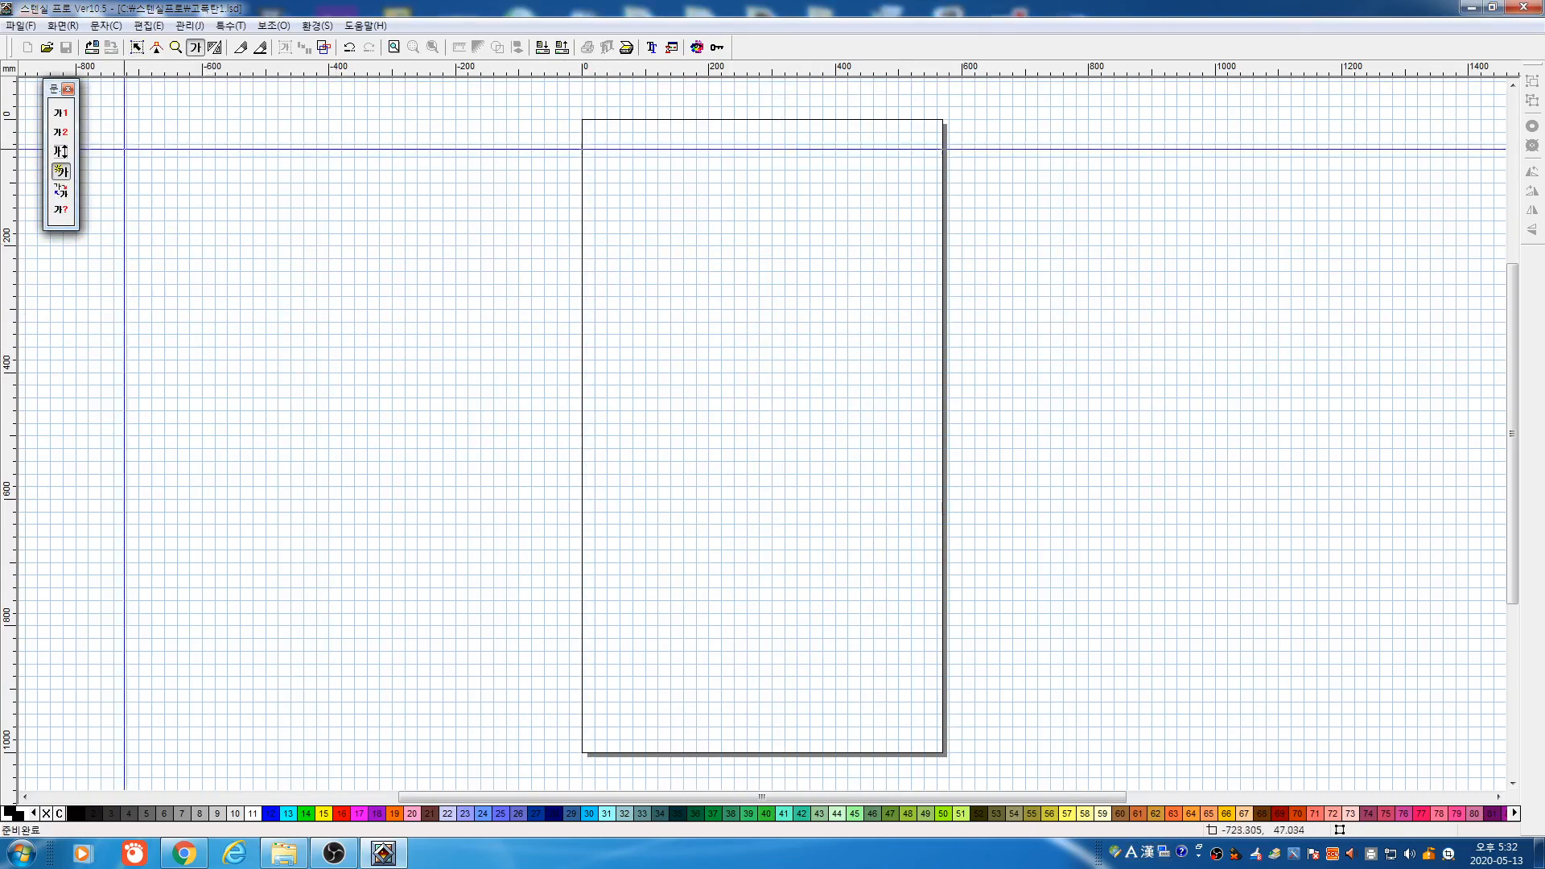
Place a trial auto-input label, stretch it to about double height, then delete it
{"action": "left_click_drag", "start_coordinate": [569, 273], "coordinate": [794, 359]}
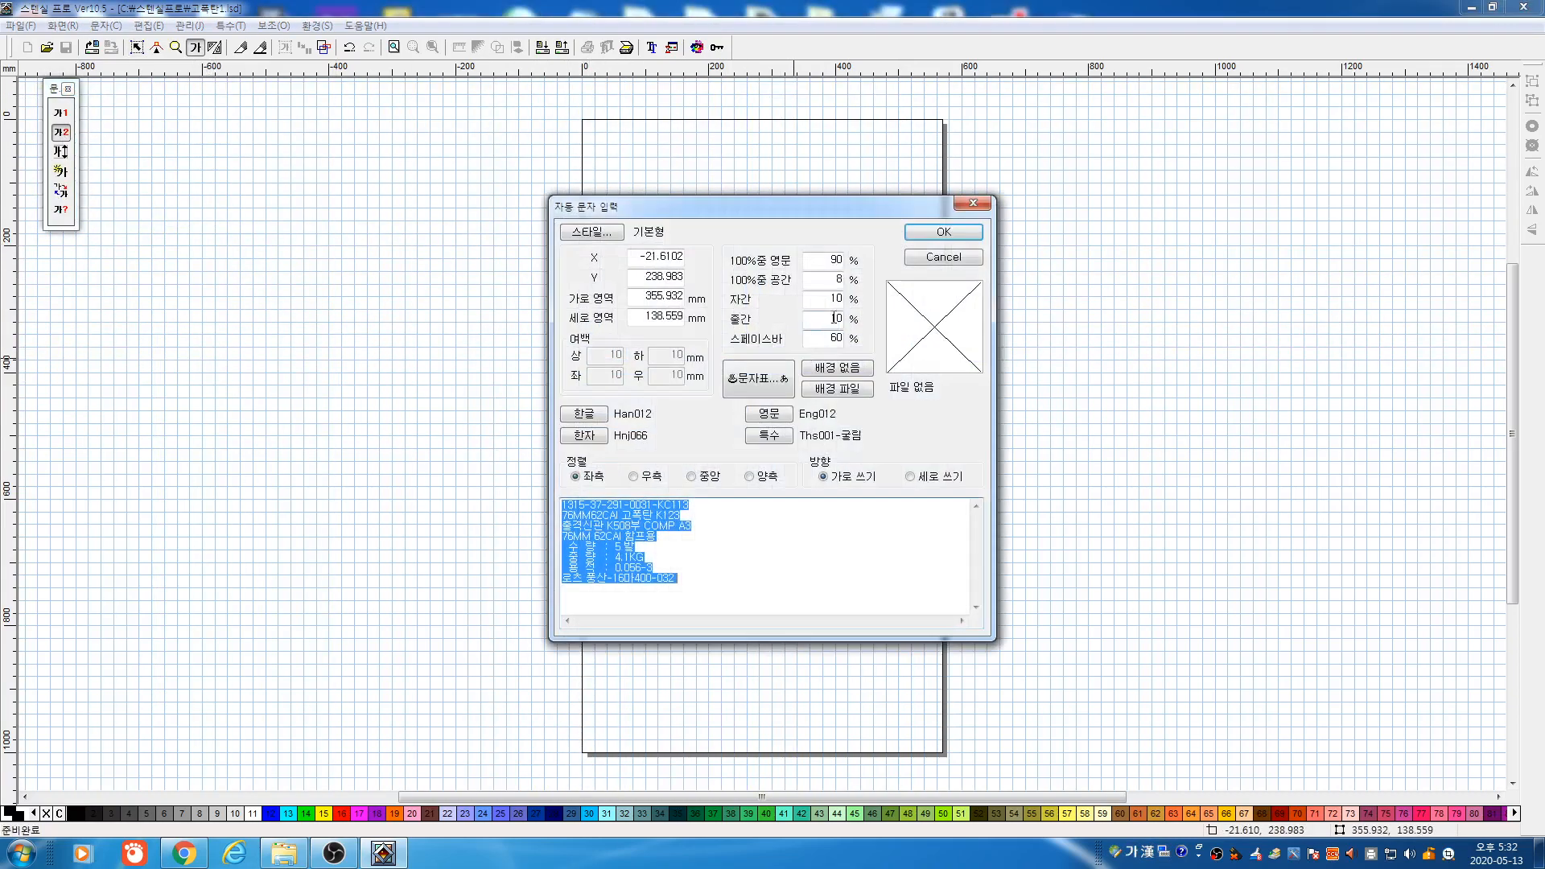
{"action": "left_click", "coordinate": [945, 235]}
{"action": "key", "text": "space"}
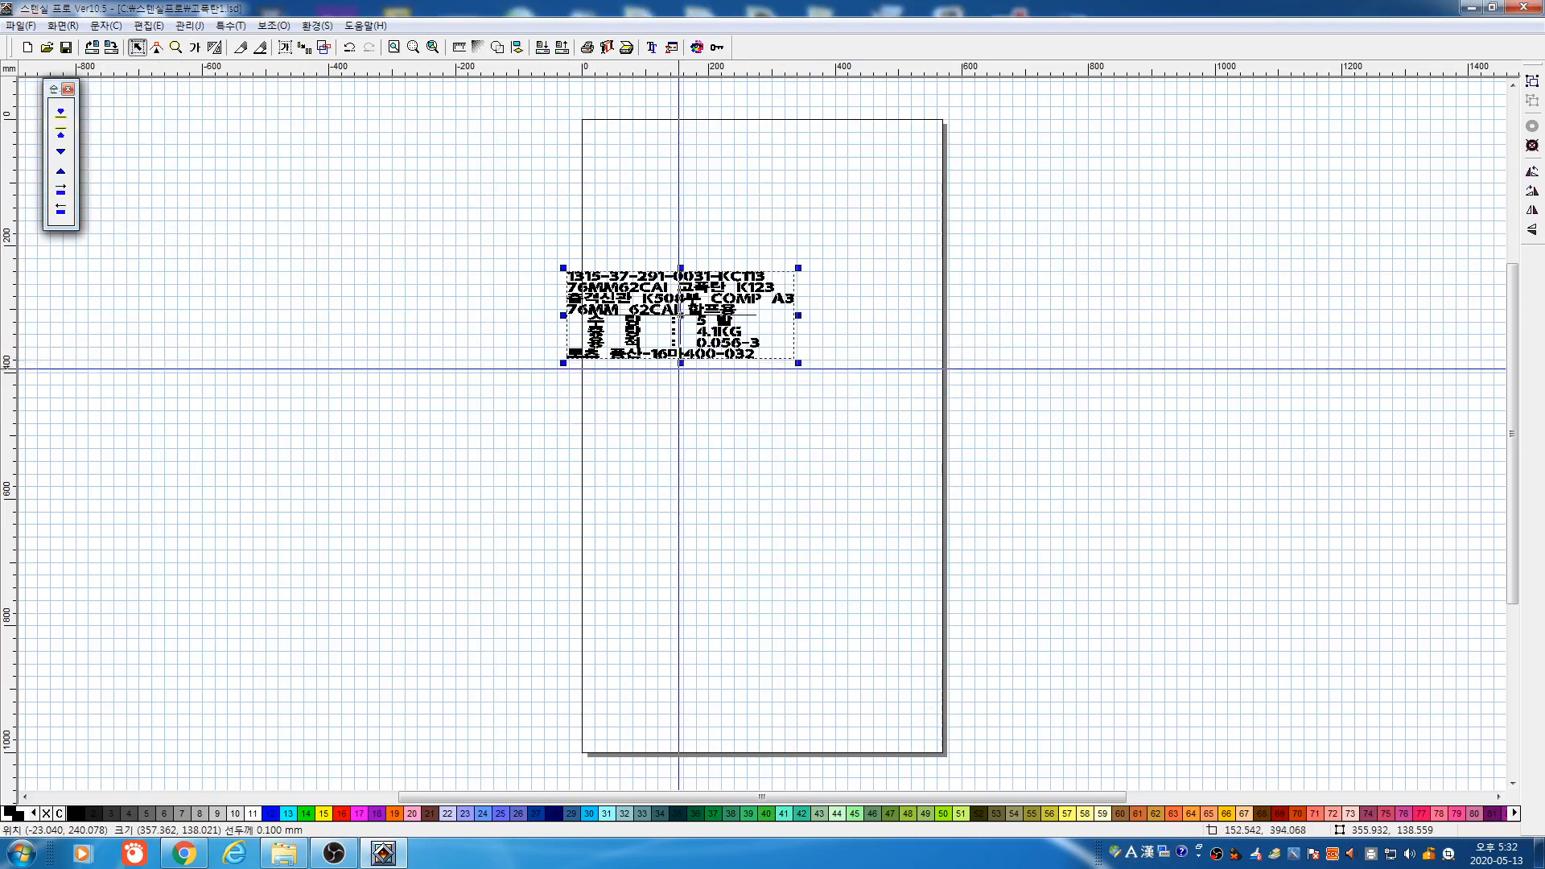
{"action": "left_click_drag", "start_coordinate": [681, 364], "coordinate": [683, 449]}
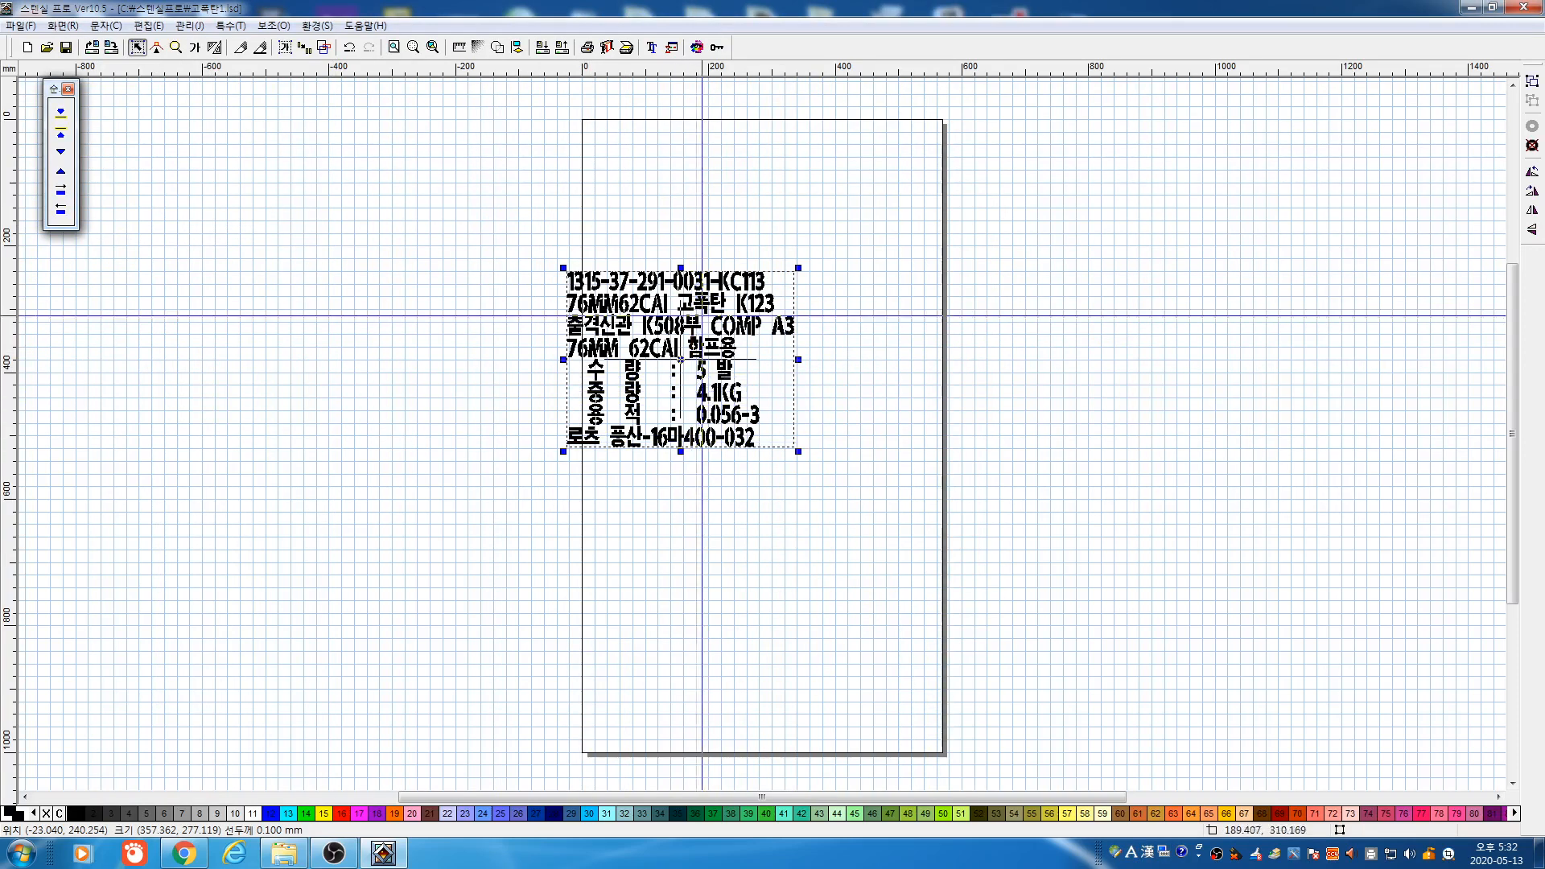
{"action": "left_click", "coordinate": [137, 50]}
{"action": "left_click_drag", "start_coordinate": [484, 224], "coordinate": [885, 360]}
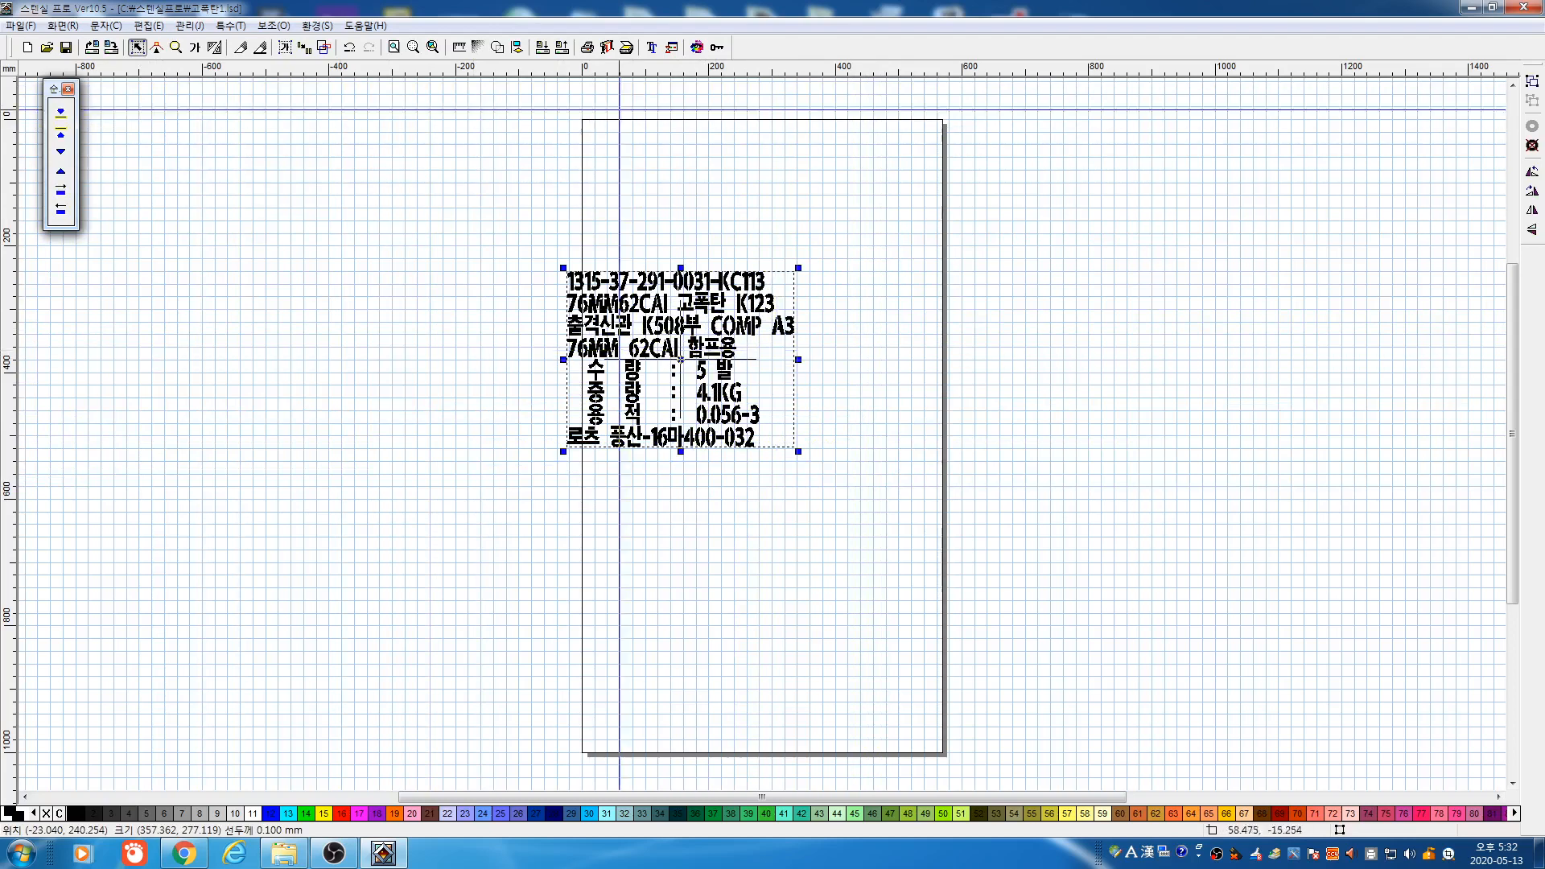
{"action": "key", "text": "Delete"}
{"action": "left_click", "coordinate": [717, 48]}
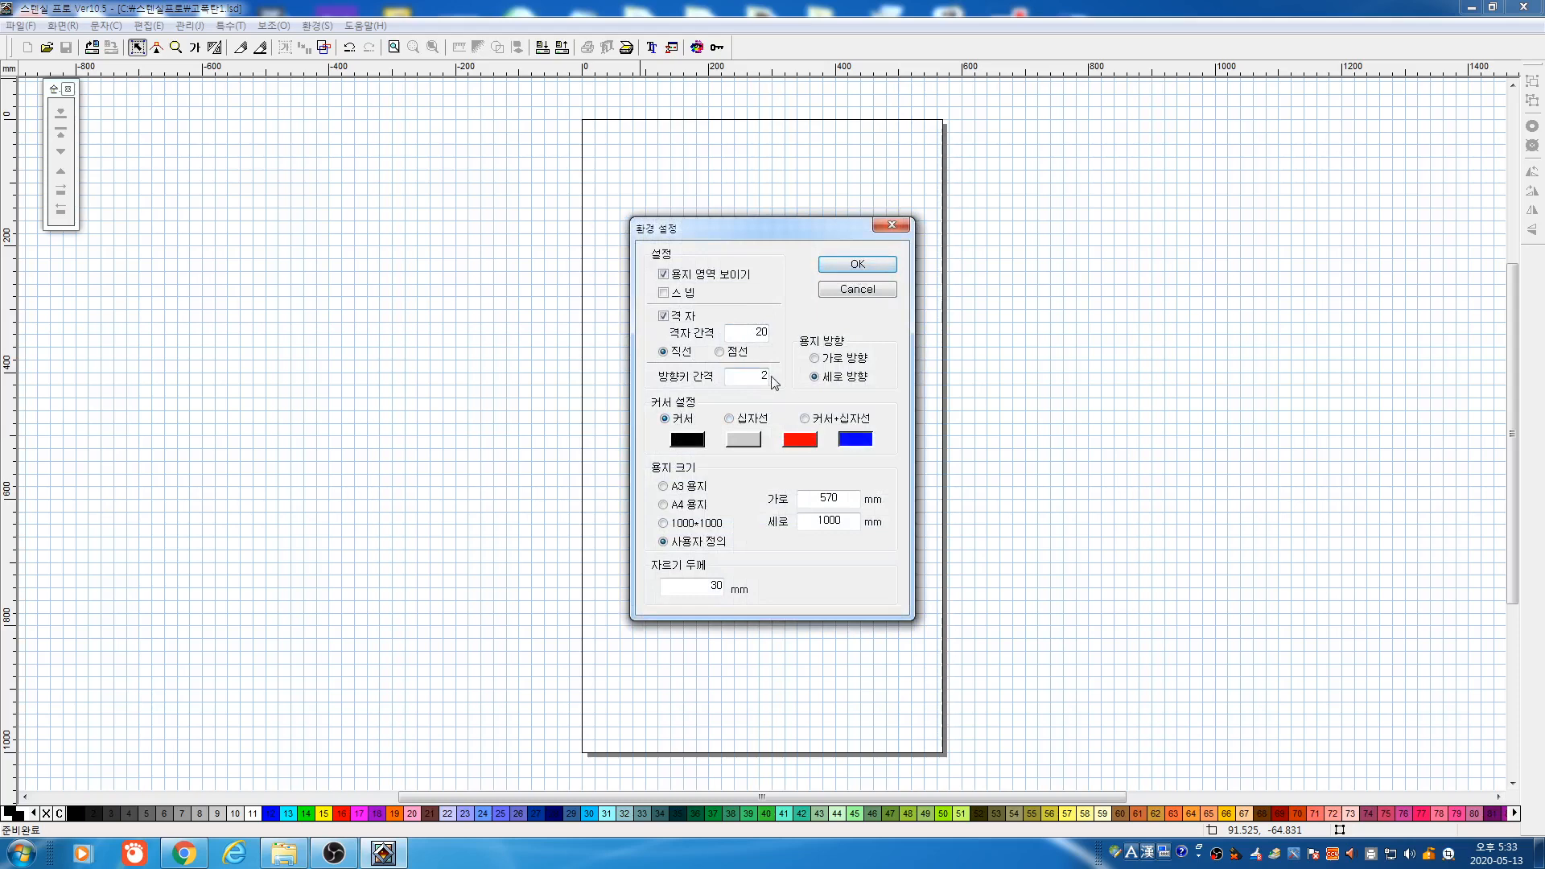
Place a new eight-line label using automatic text input
{"action": "left_click", "coordinate": [825, 264]}
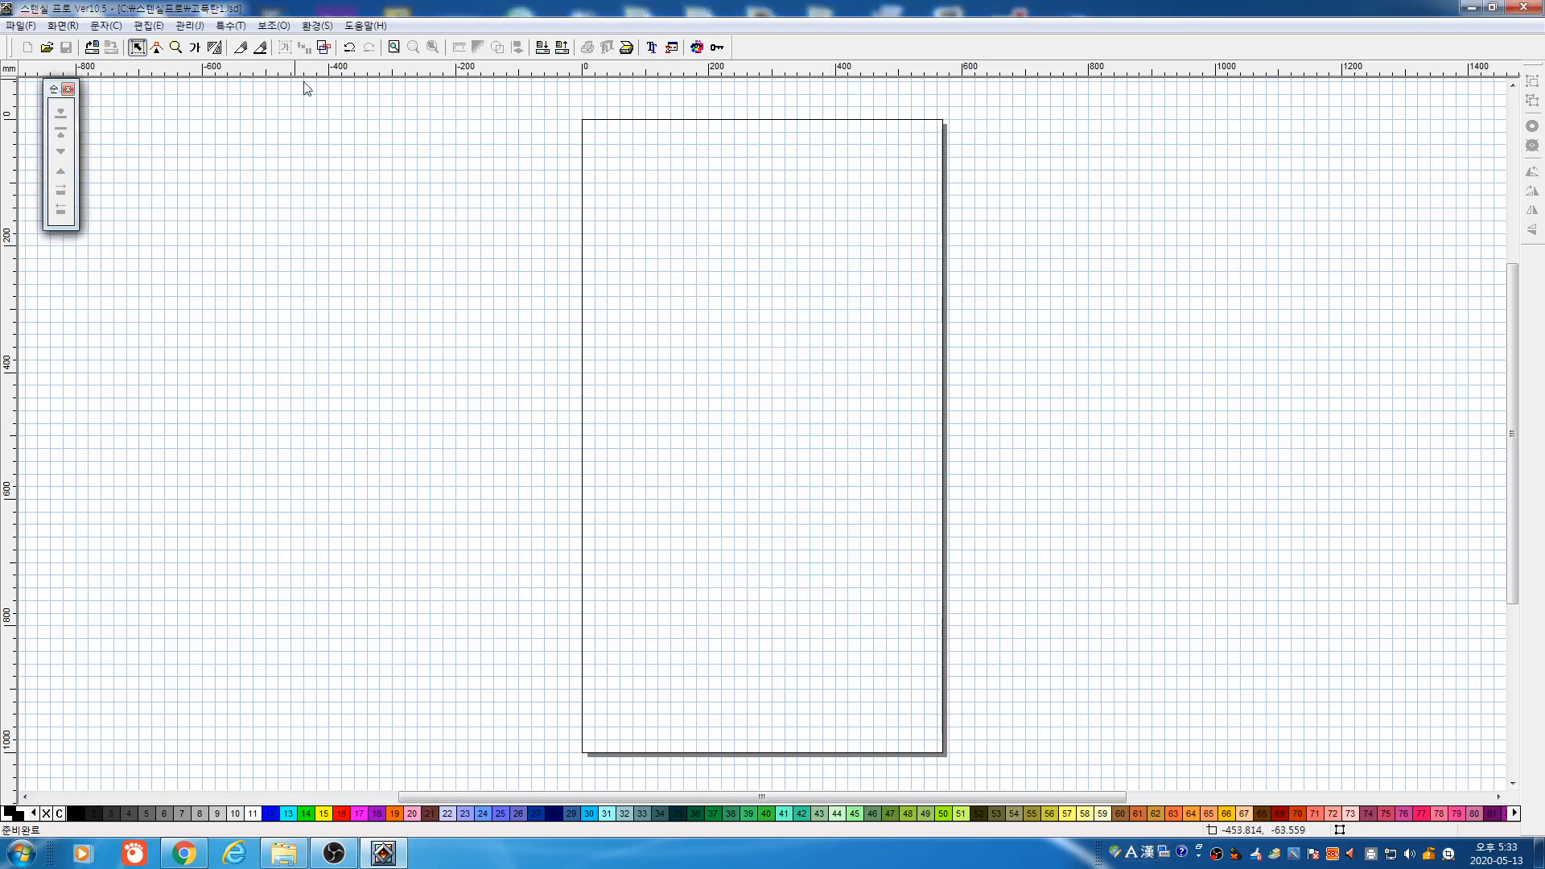
{"action": "left_click", "coordinate": [195, 52]}
{"action": "left_click_drag", "start_coordinate": [459, 244], "coordinate": [658, 367]}
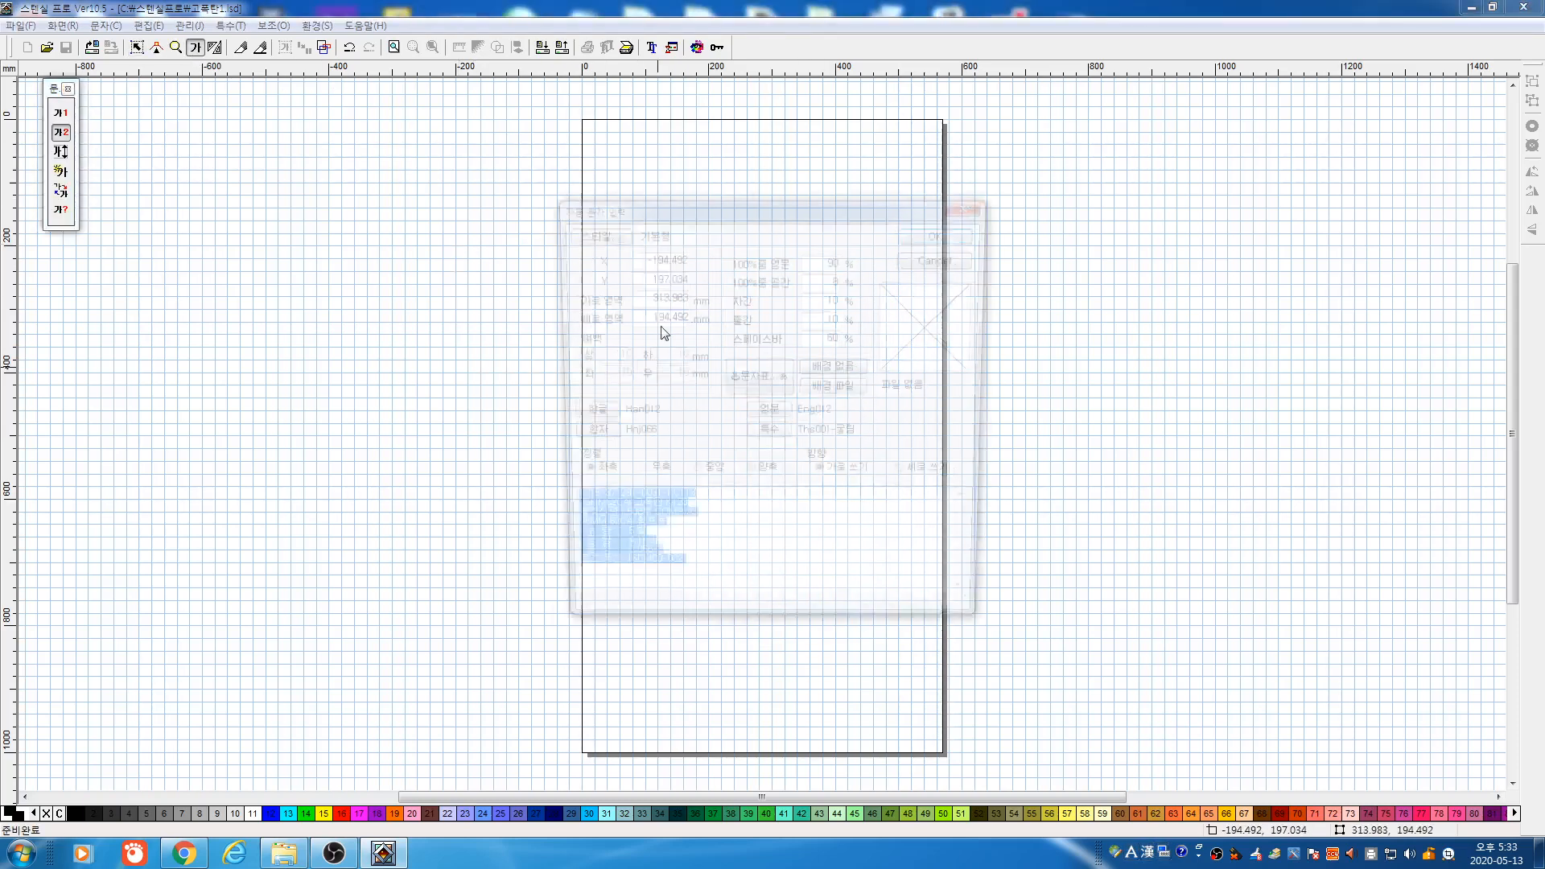
{"action": "left_click", "coordinate": [938, 244]}
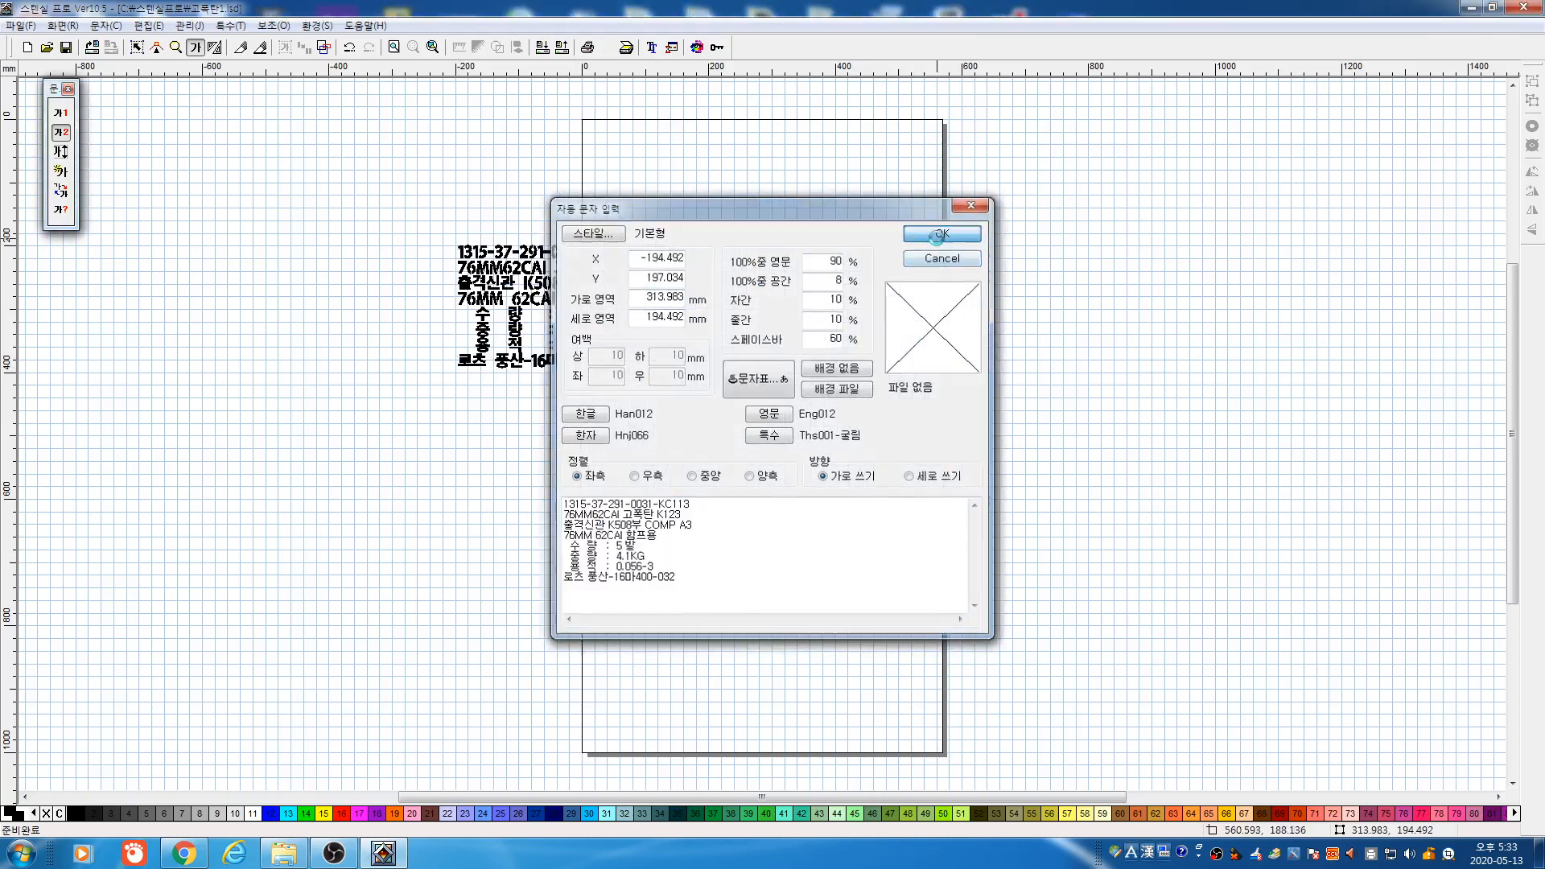
Move the 로츠 풍산-16마400-032 lot-number line down below the rest and nudge it into place
{"action": "left_click", "coordinate": [137, 47]}
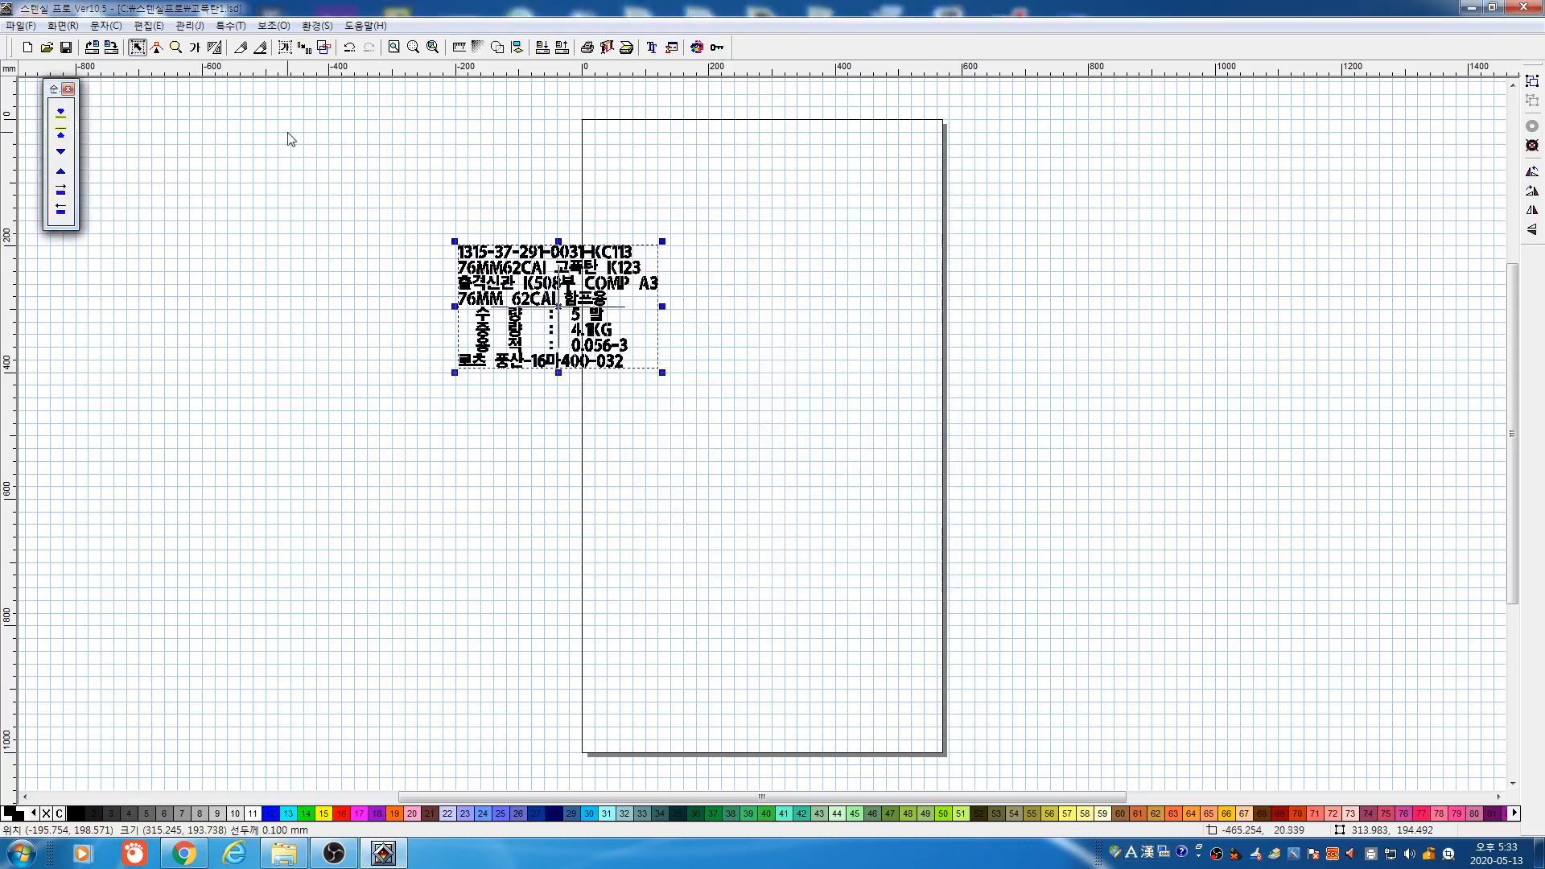
{"action": "left_click_drag", "start_coordinate": [561, 361], "coordinate": [616, 431]}
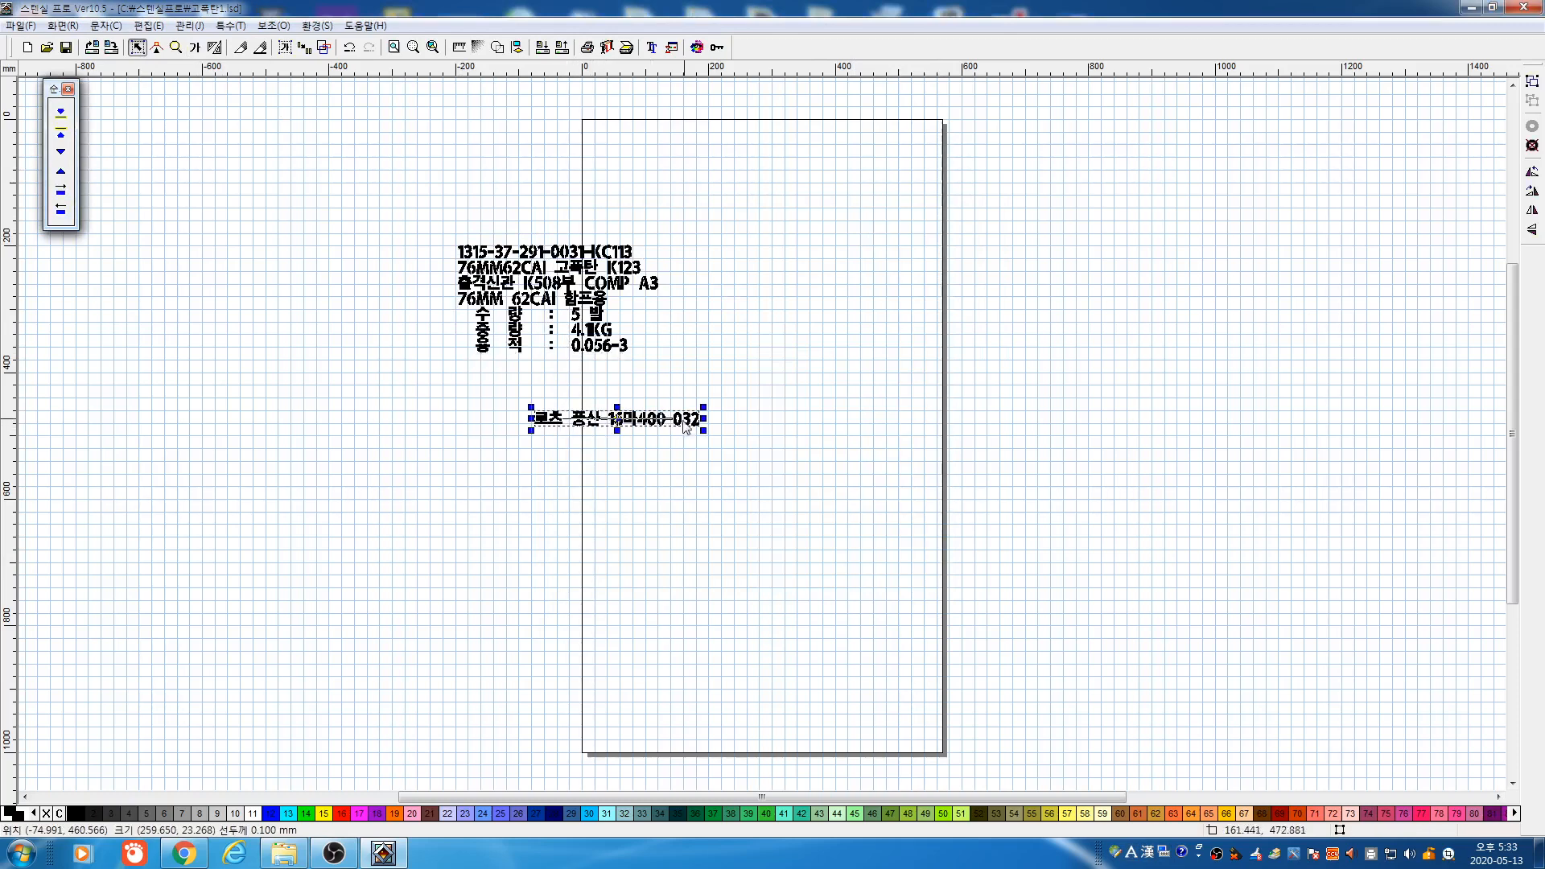
{"action": "key", "text": "Right"}
{"action": "key", "text": "Right"}
{"action": "key", "text": "Right"}
{"action": "key", "text": "Right"}
{"action": "key", "text": "Right"}
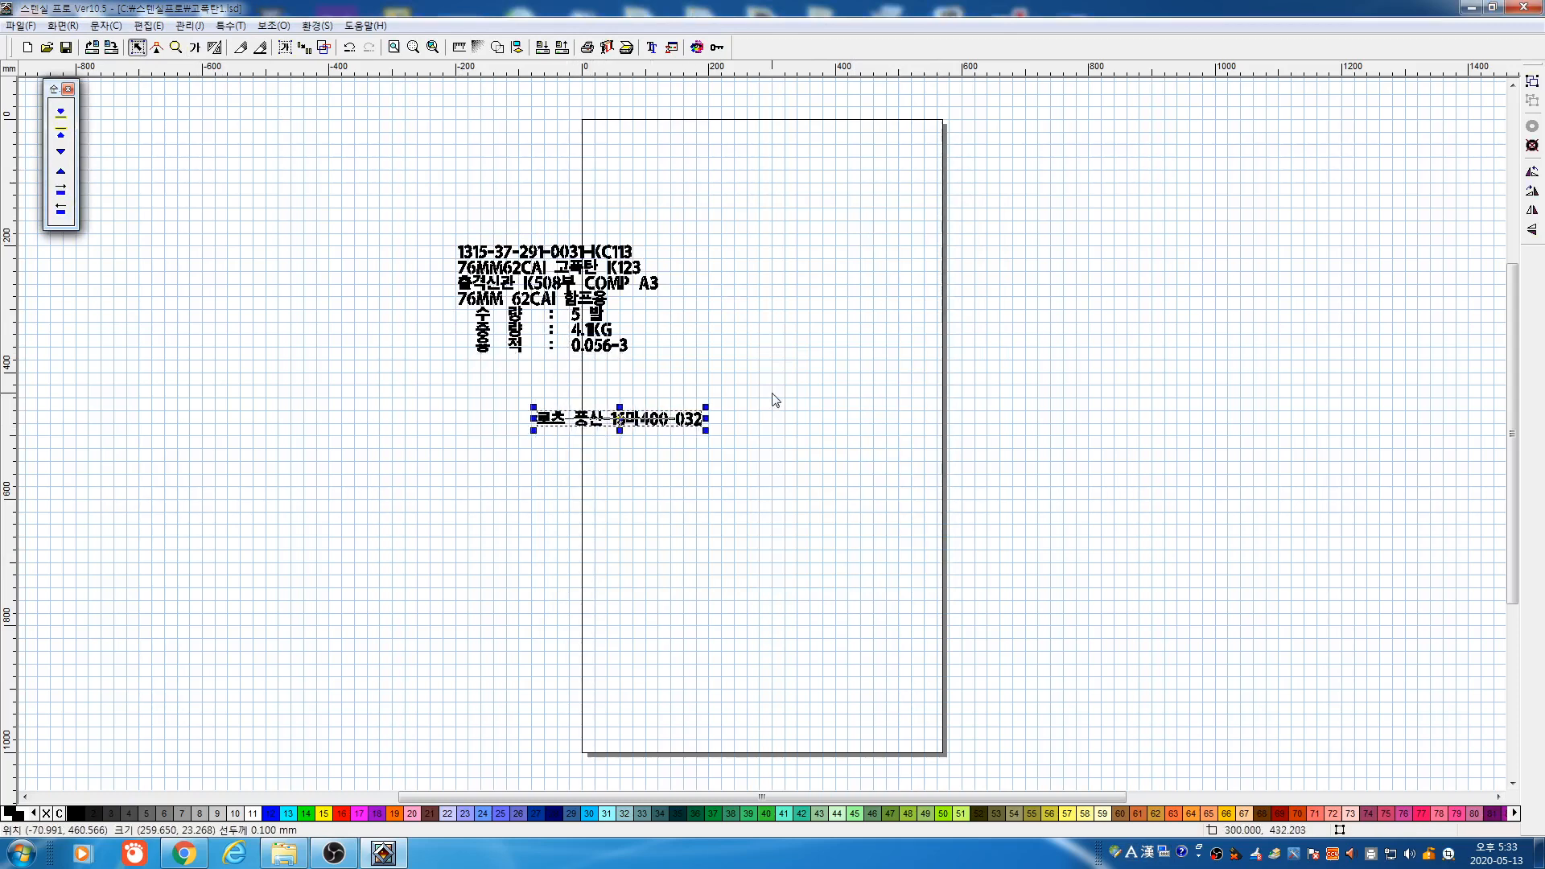
{"action": "key", "text": "Down"}
{"action": "key", "text": "Down"}
{"action": "key", "text": "Down"}
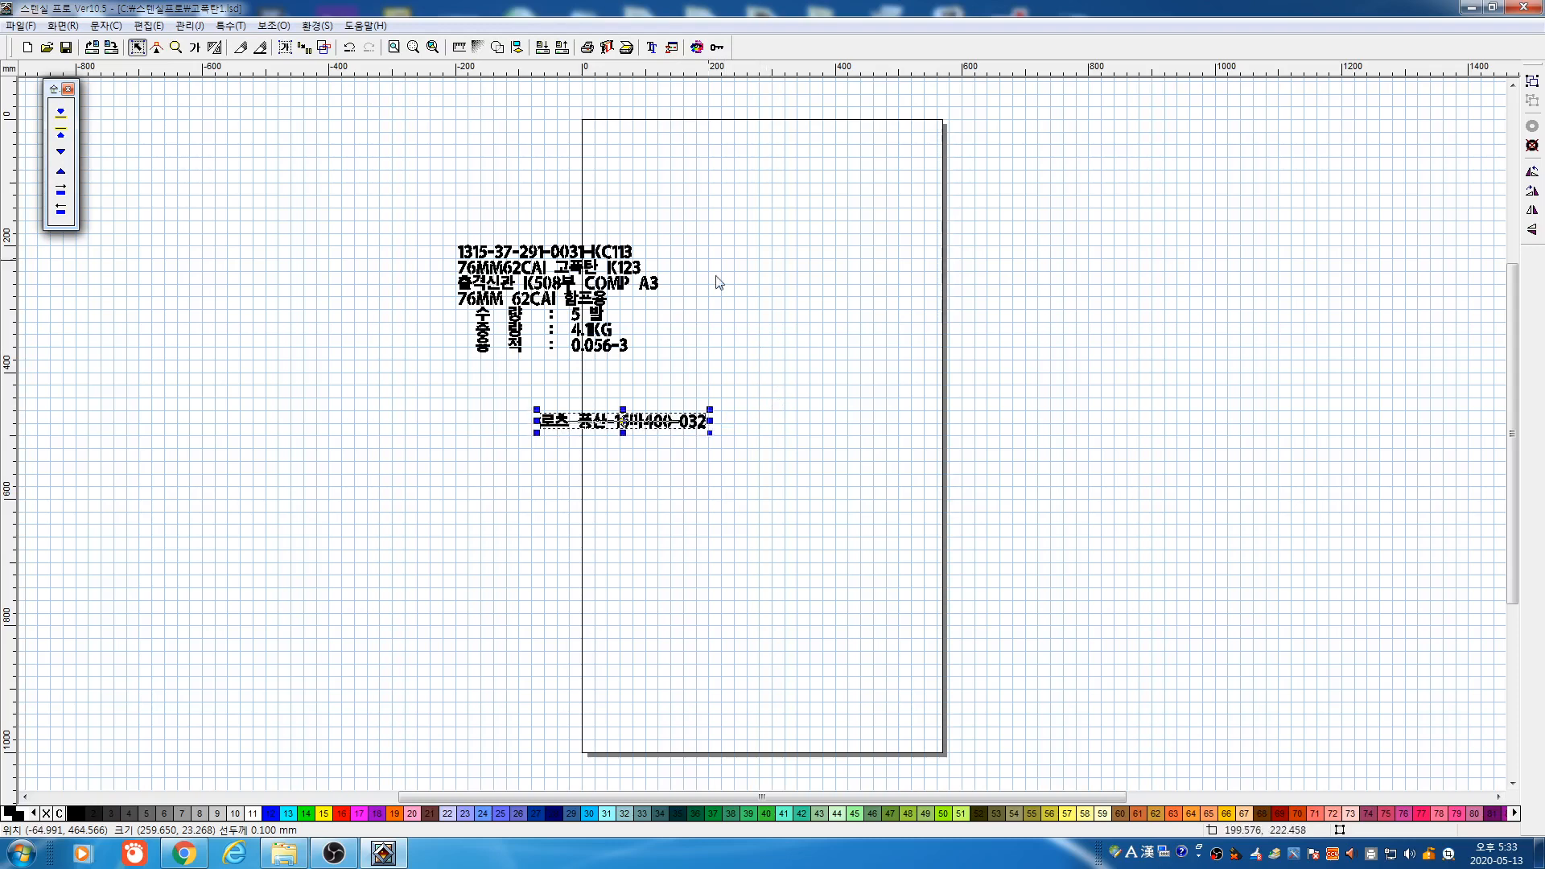
{"action": "key", "text": "Up"}
{"action": "key", "text": "Up"}
{"action": "key", "text": "Up"}
{"action": "key", "text": "Left"}
{"action": "key", "text": "Left"}
{"action": "key", "text": "Left"}
{"action": "left_click", "coordinate": [716, 50]}
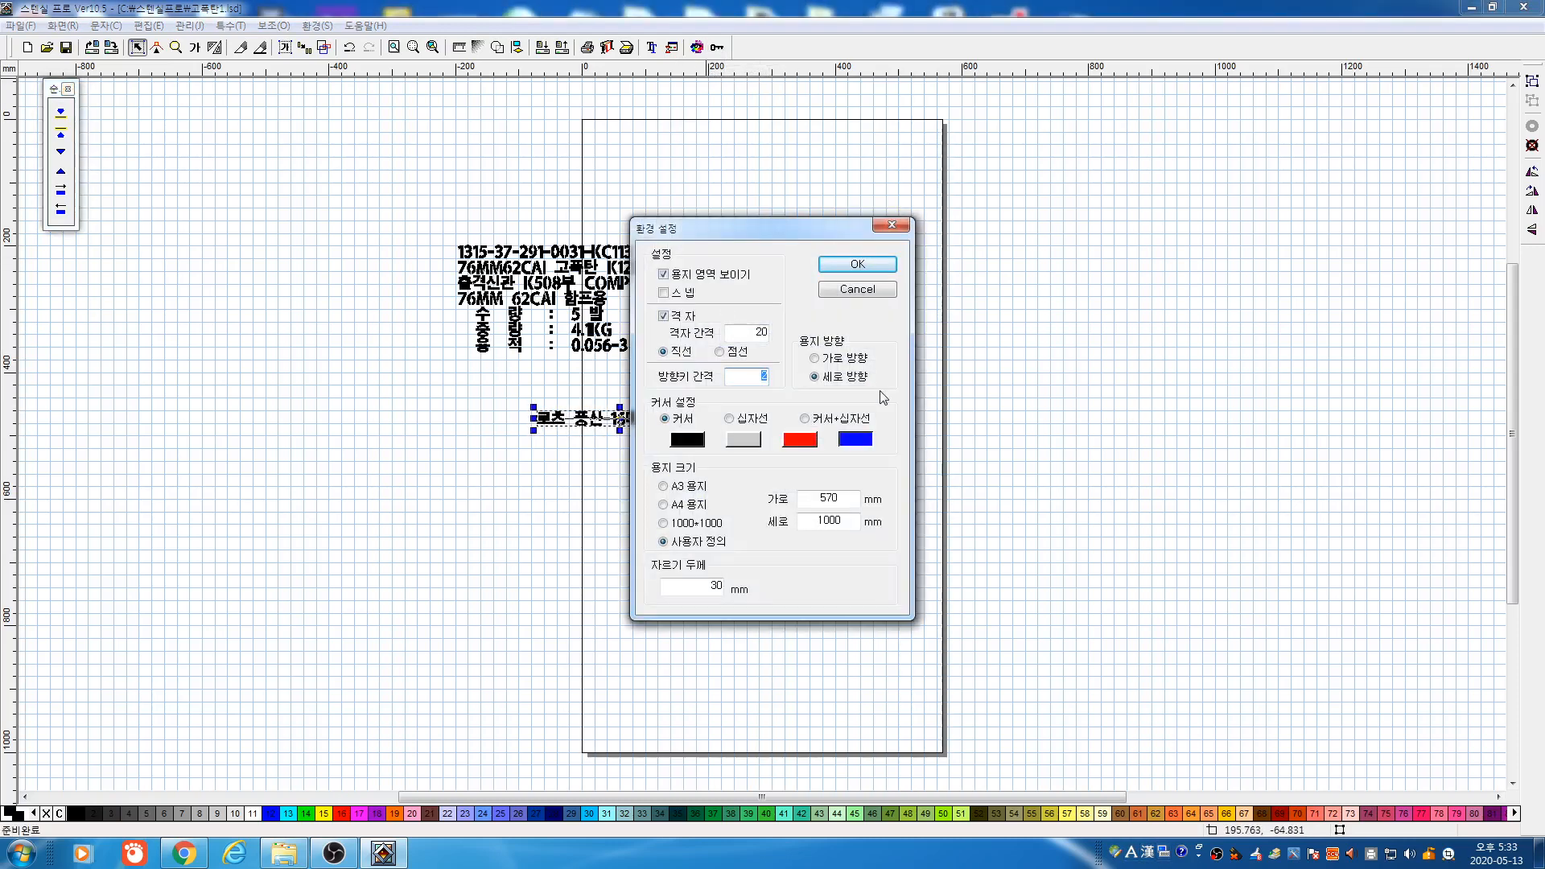
Nudge the bottom lot-number line around with the arrow keys
{"action": "left_click", "coordinate": [858, 264]}
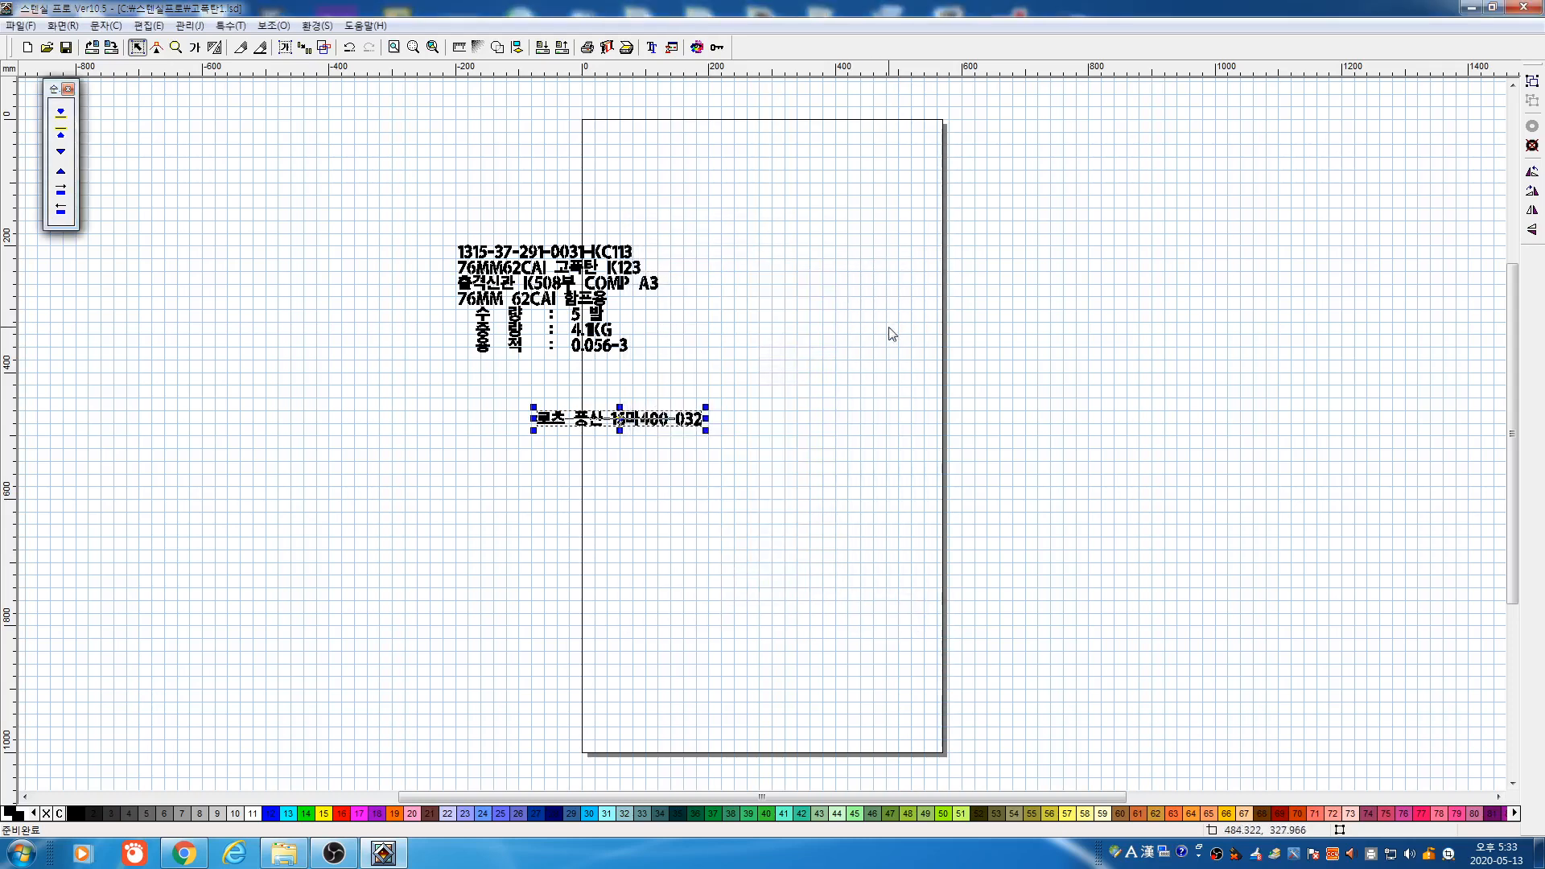
{"action": "key", "text": "Right"}
{"action": "key", "text": "Up"}
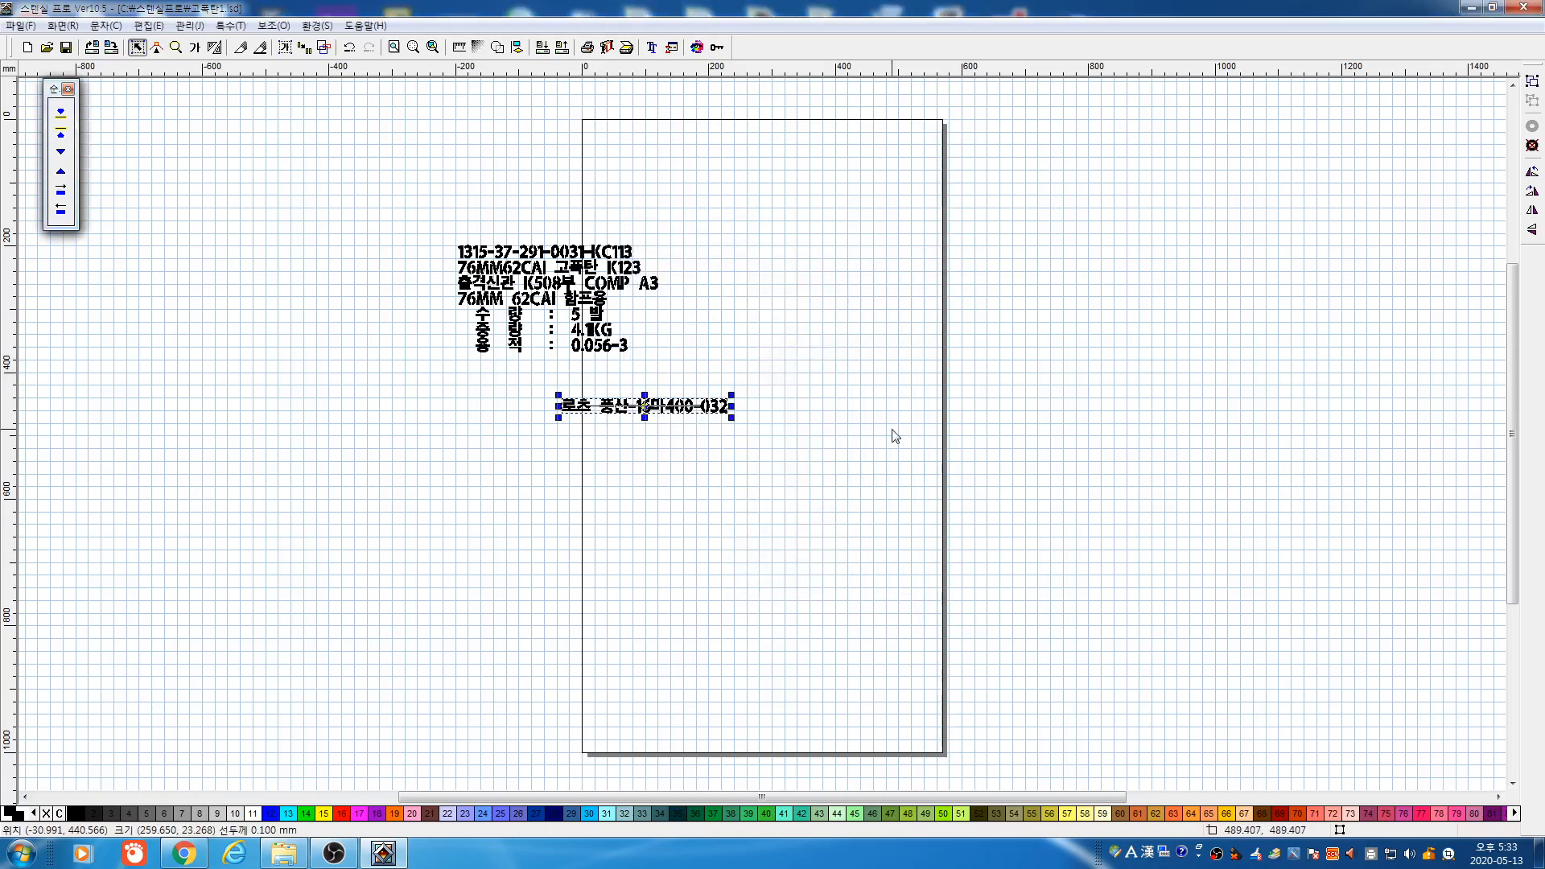
{"action": "key", "text": "Up"}
{"action": "key", "text": "Left"}
{"action": "key", "text": "Left"}
{"action": "key", "text": "Left"}
{"action": "key", "text": "Left"}
{"action": "key", "text": "Left"}
{"action": "key", "text": "Left"}
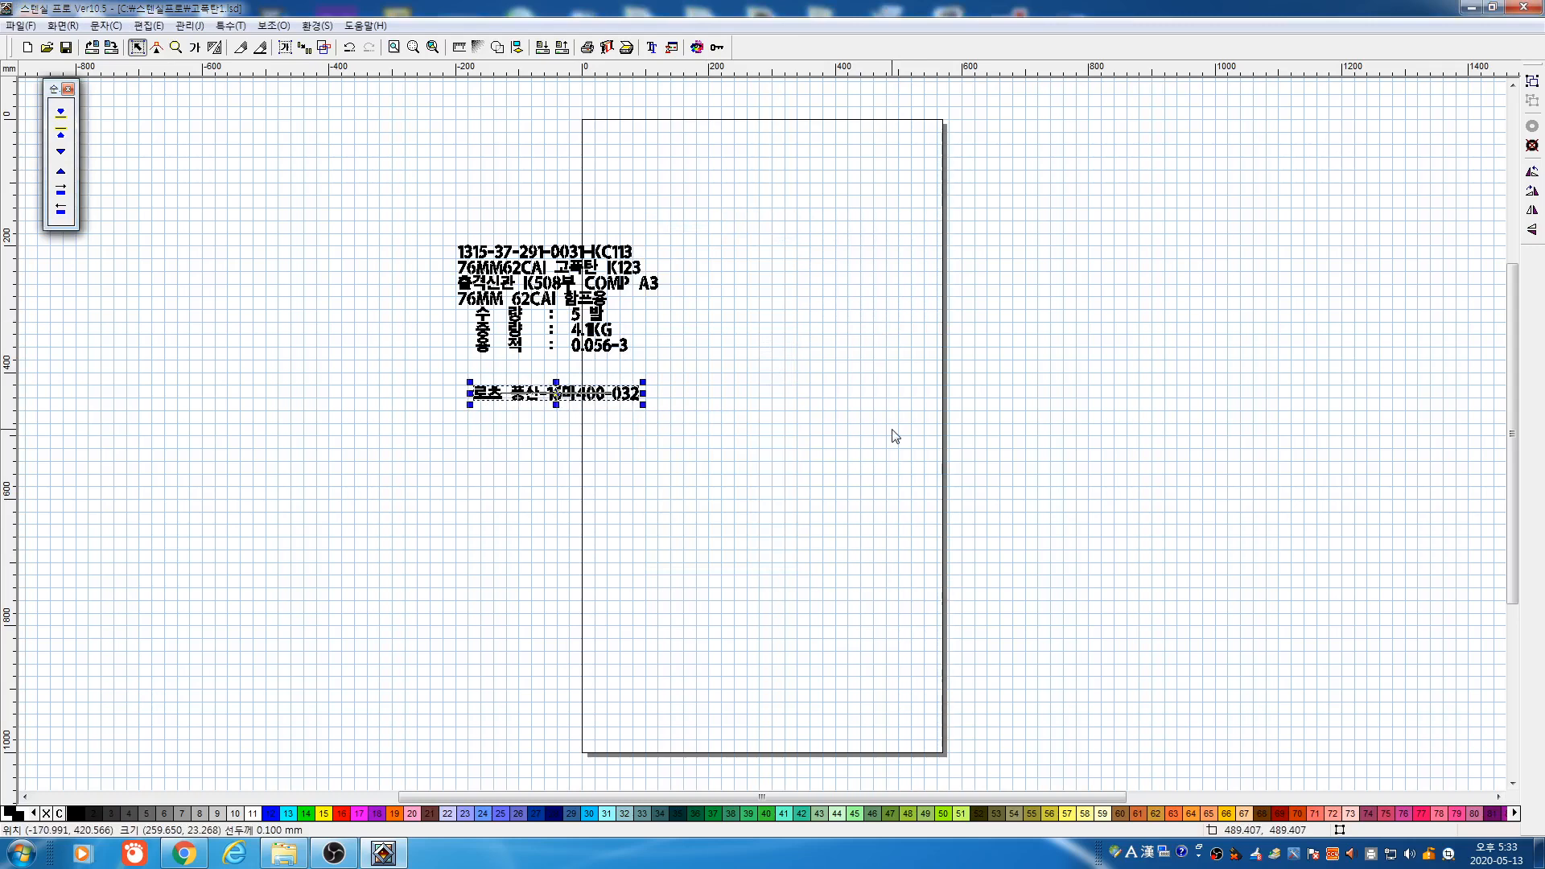
{"action": "key", "text": "Up"}
{"action": "key", "text": "Up"}
{"action": "key", "text": "Down"}
{"action": "key", "text": "Down"}
{"action": "key", "text": "Down"}
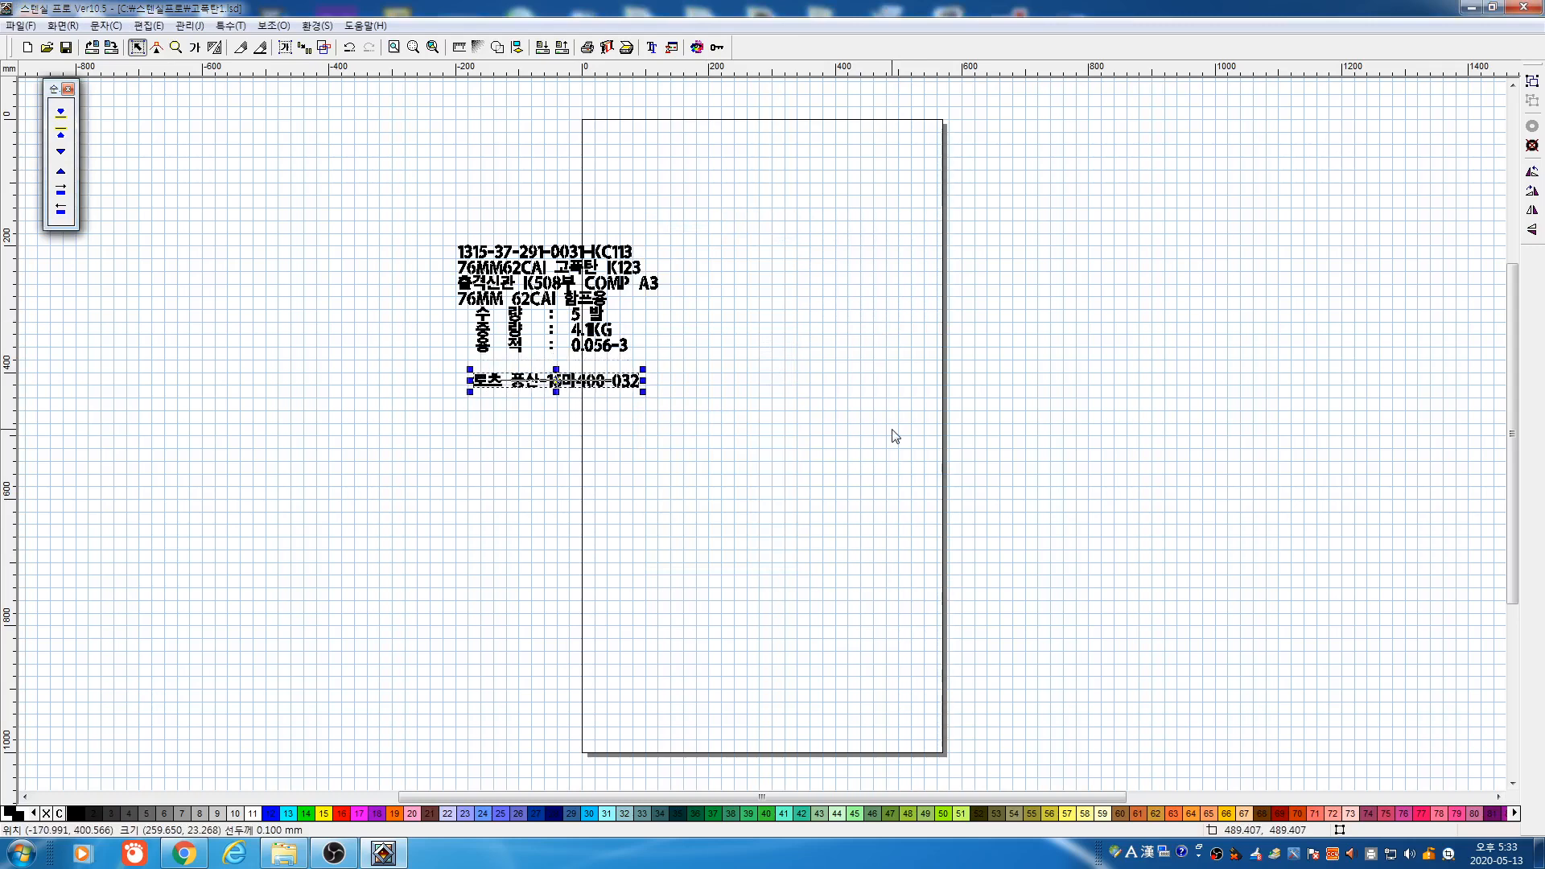
Set the arrow-key step in environment settings to 2 mm
{"action": "left_click", "coordinate": [724, 48]}
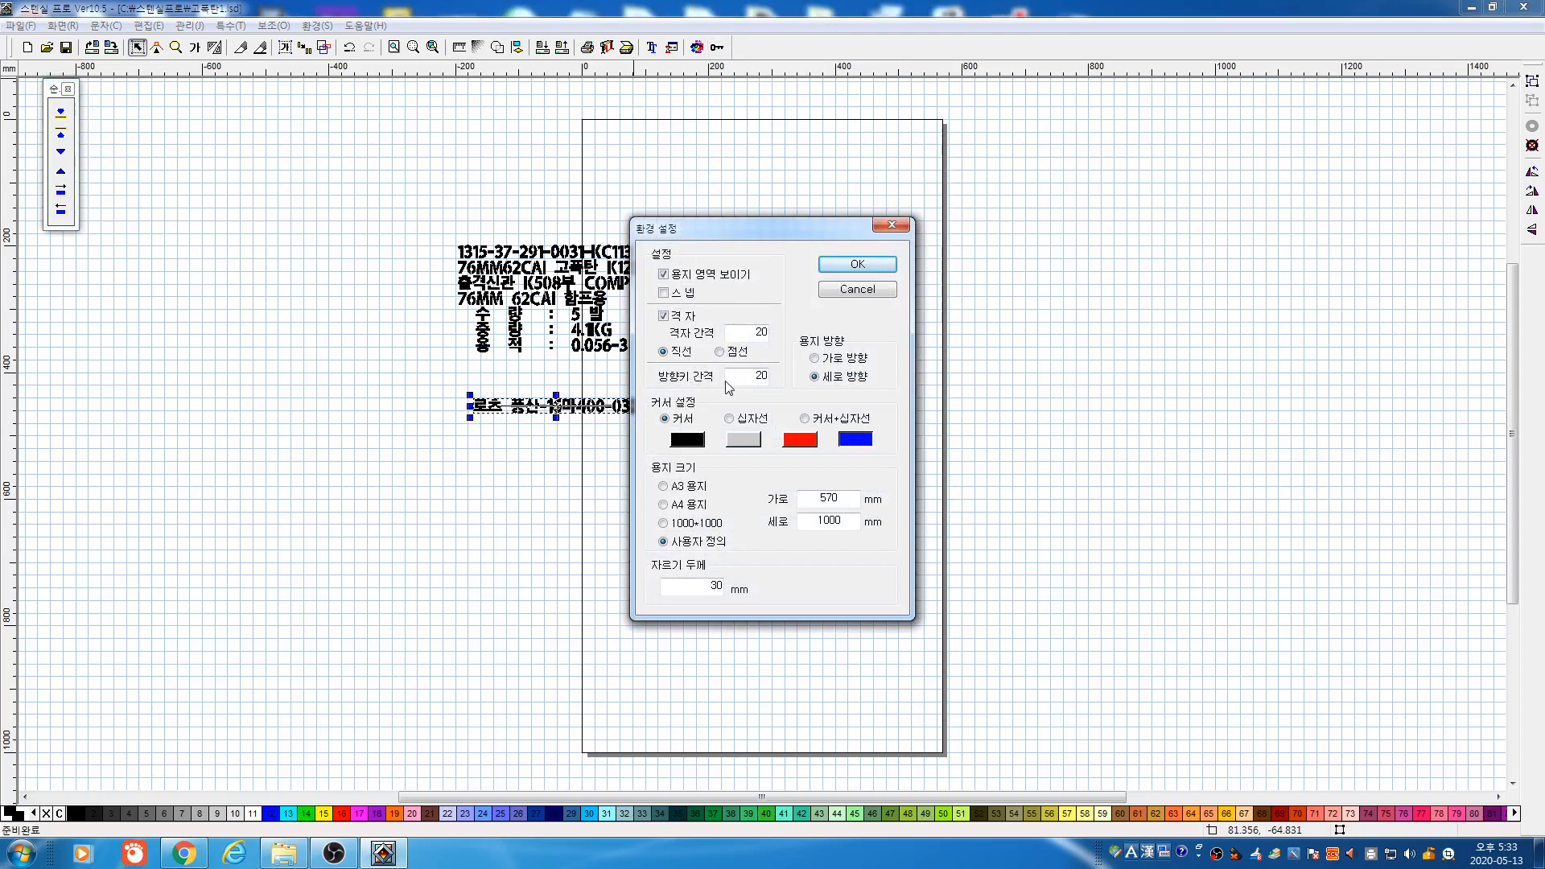
{"action": "double_click", "coordinate": [755, 378]}
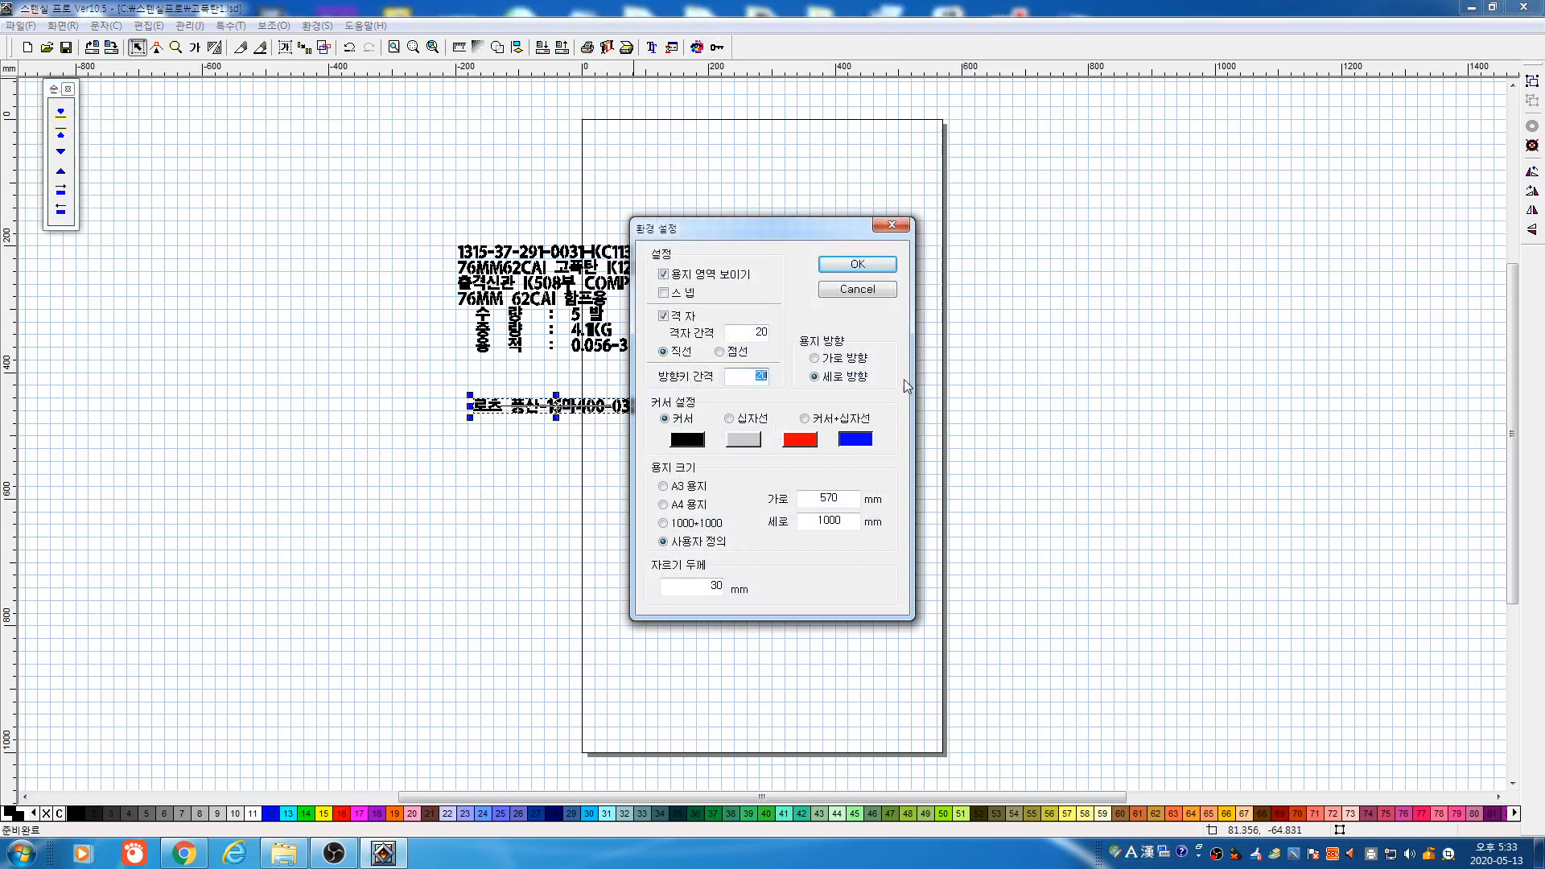
{"action": "left_click", "coordinate": [854, 289]}
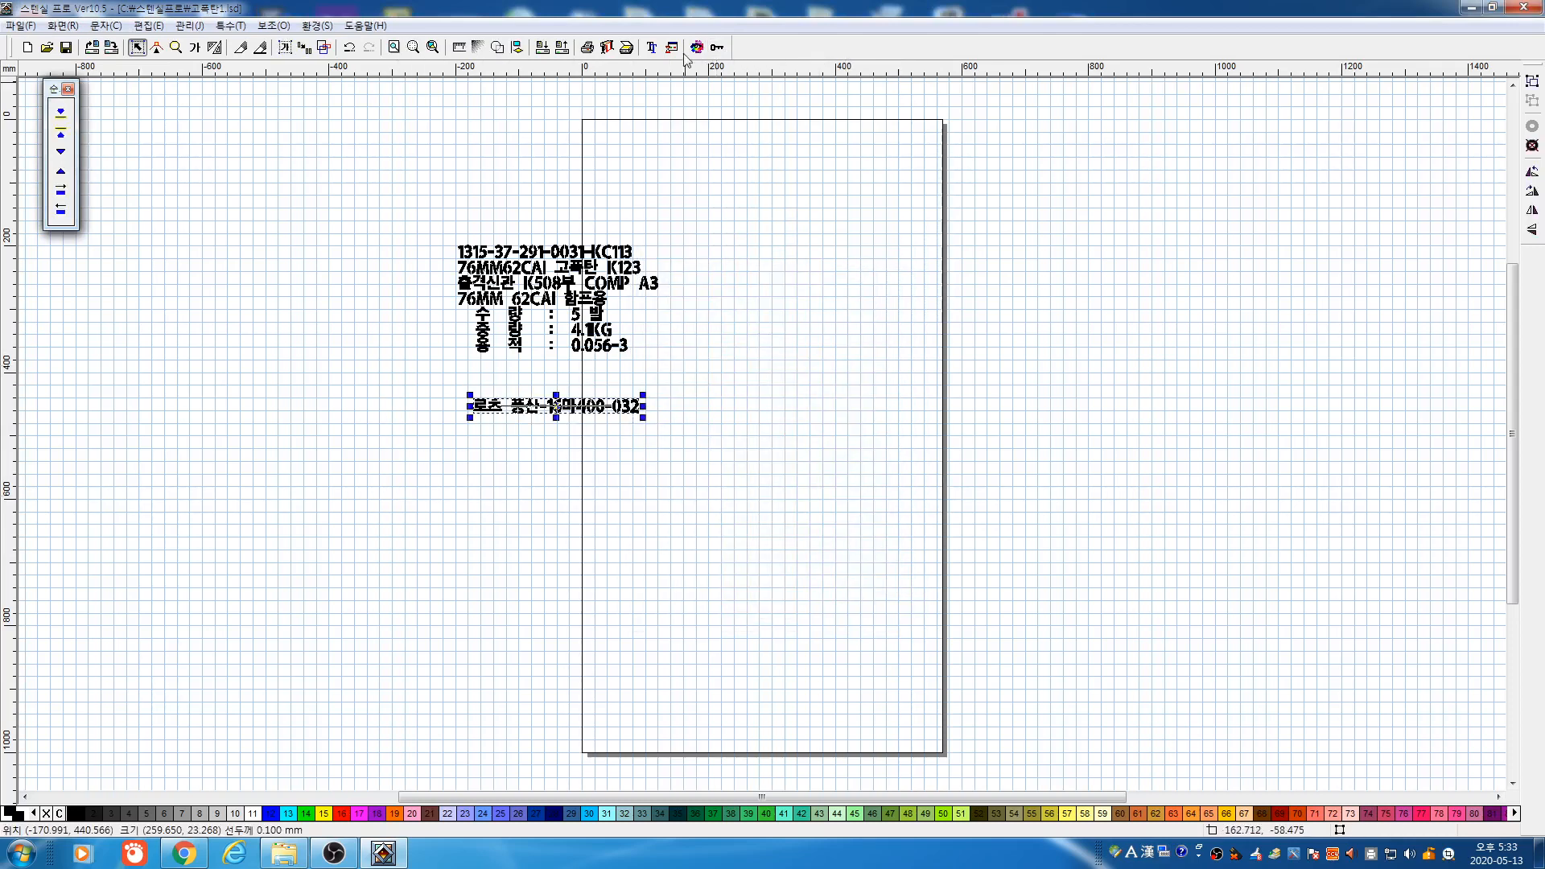
{"action": "left_click", "coordinate": [718, 48]}
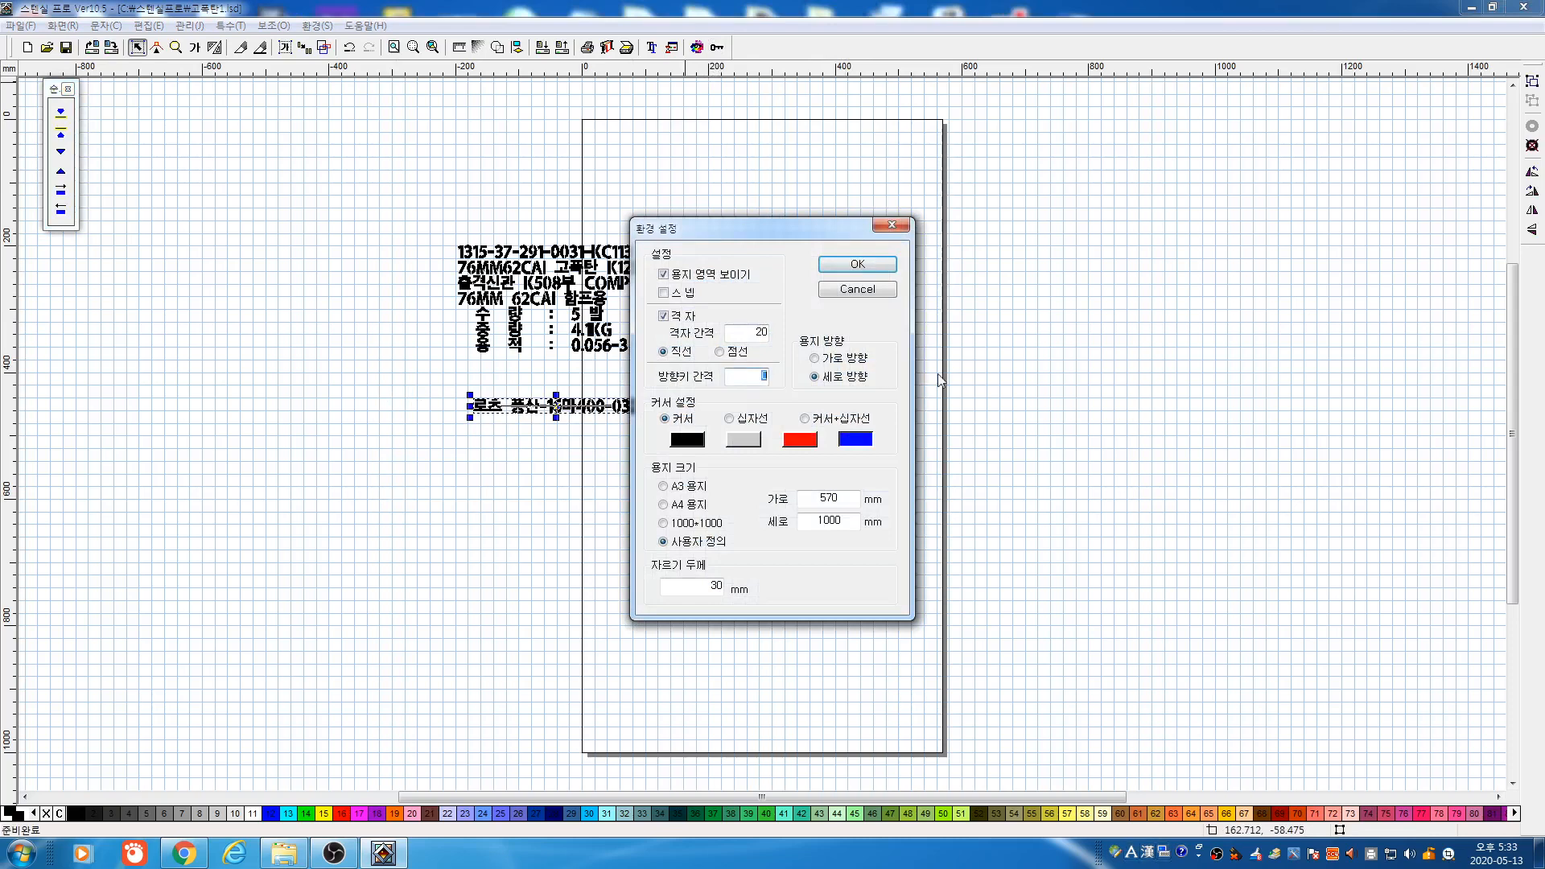
{"action": "type", "text": "2"}
{"action": "left_click", "coordinate": [858, 270]}
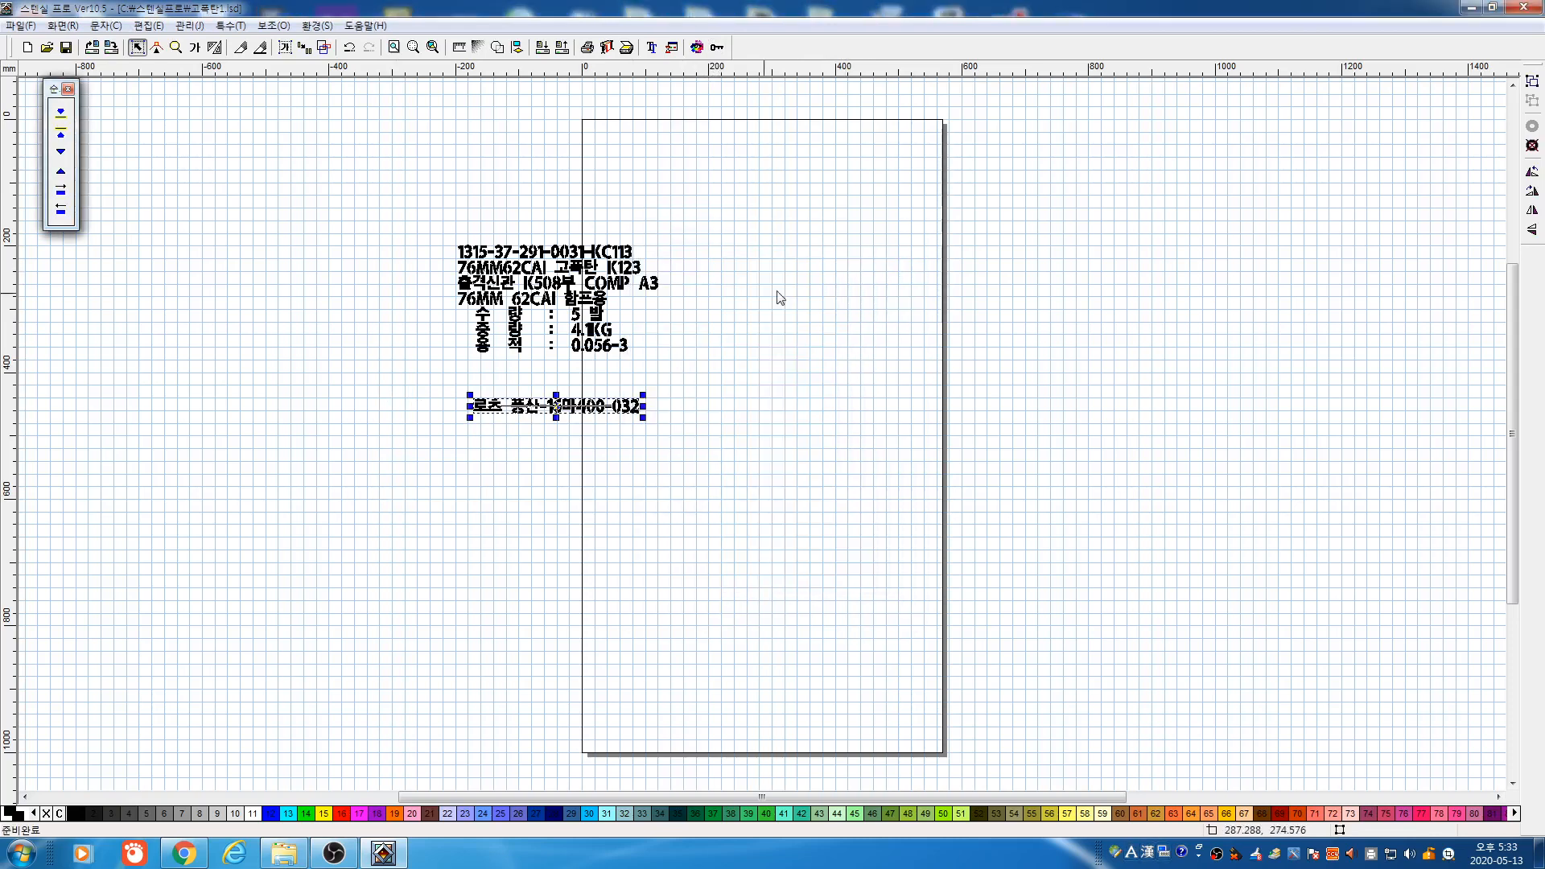
Select all the label text and delete it
{"action": "left_click", "coordinate": [725, 407]}
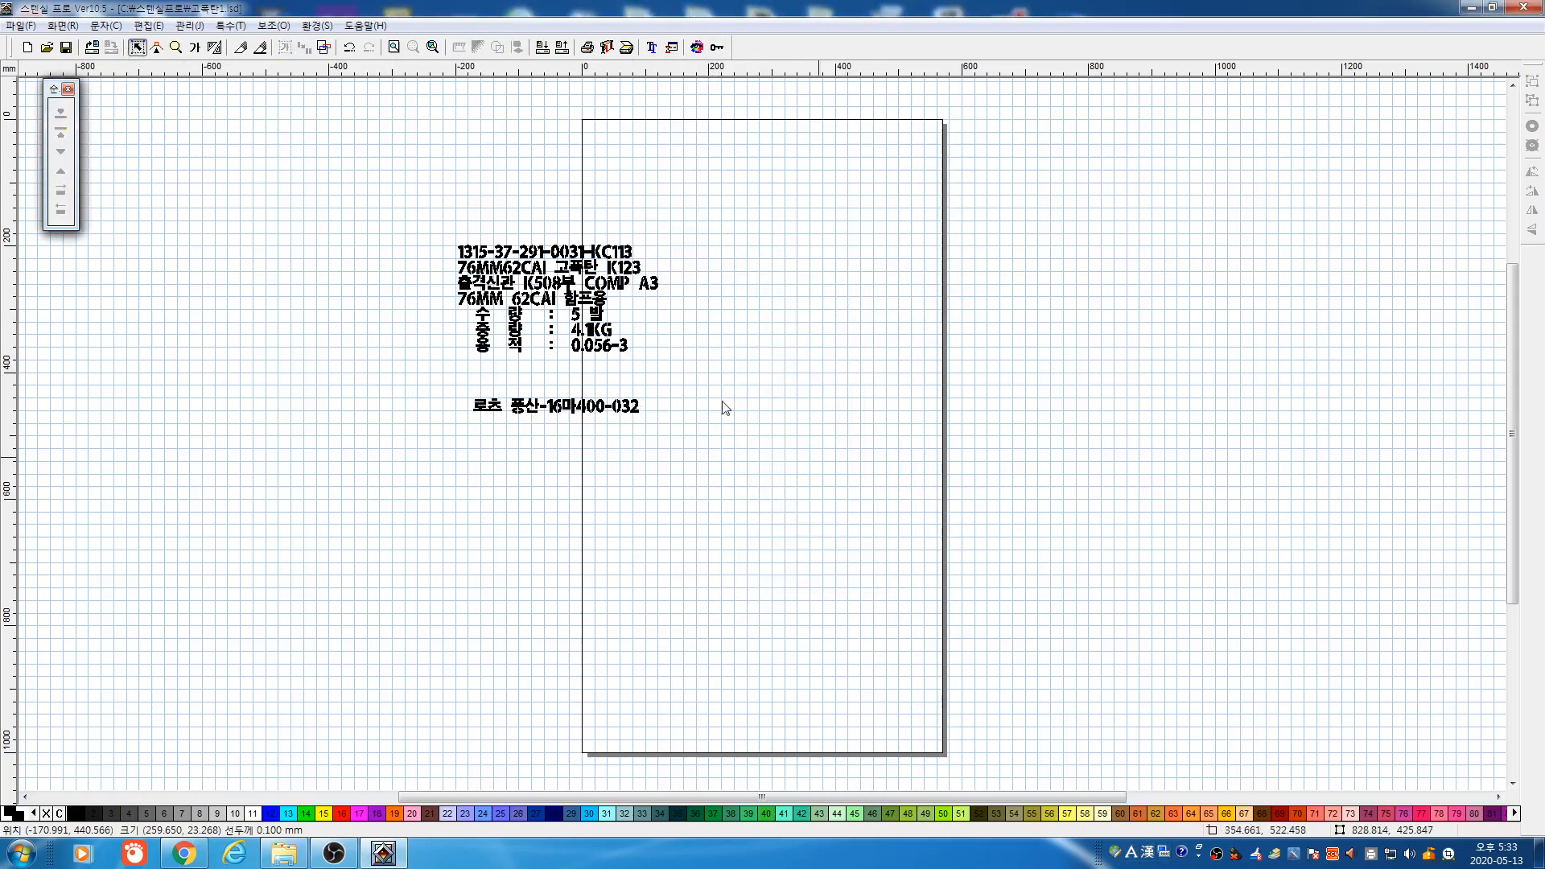
{"action": "key", "text": "ctrl+a"}
{"action": "key", "text": "Delete"}
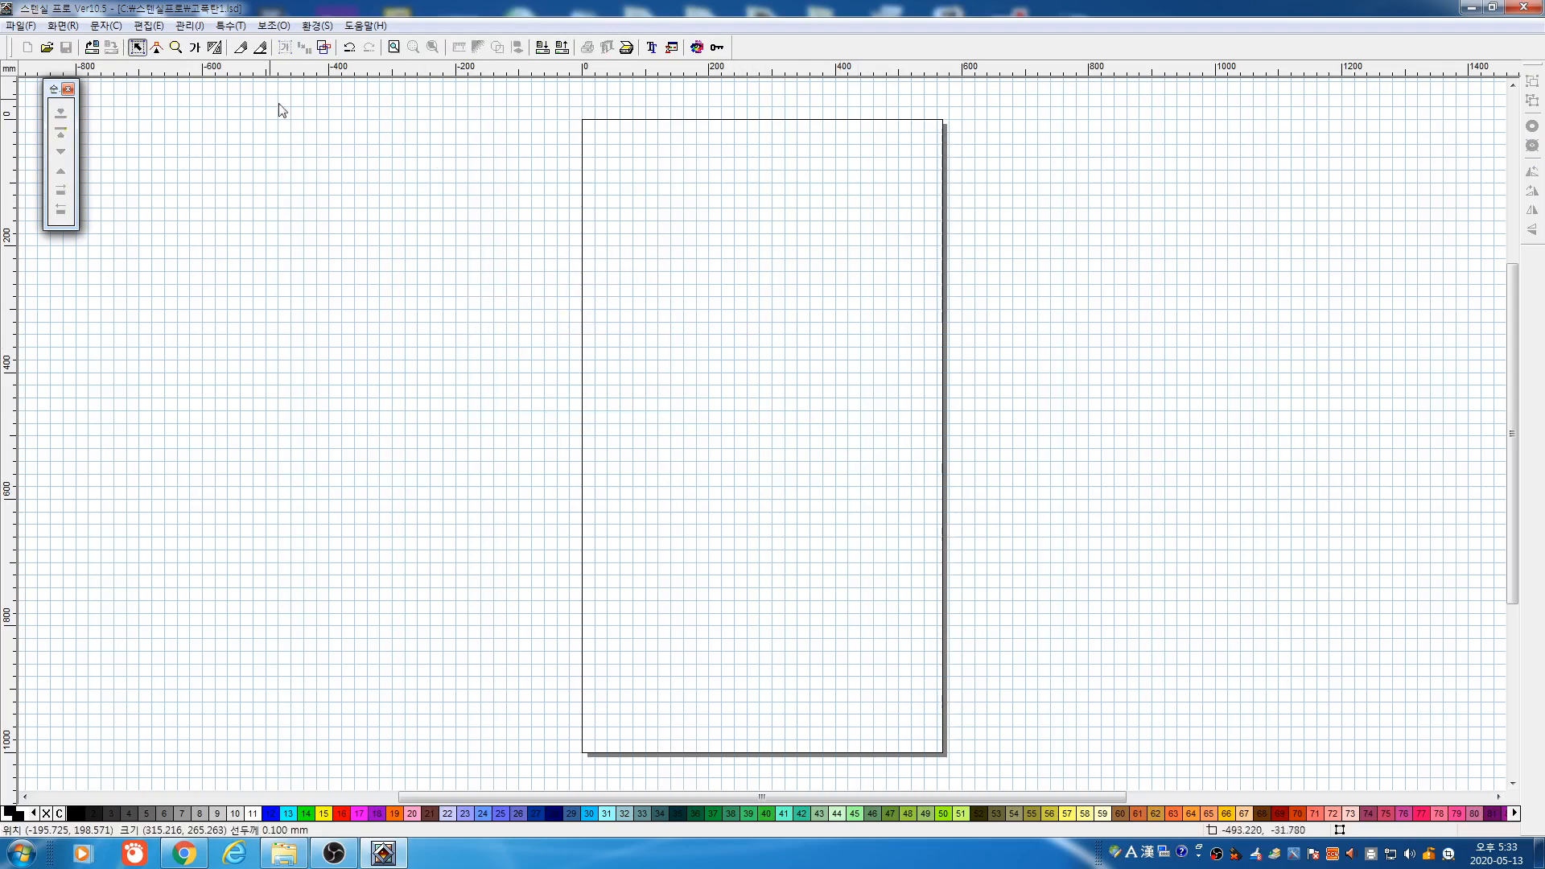
Place the label as general text with 20 mm width, 20 mm height and 20 mm letter spacing
{"action": "left_click", "coordinate": [194, 48]}
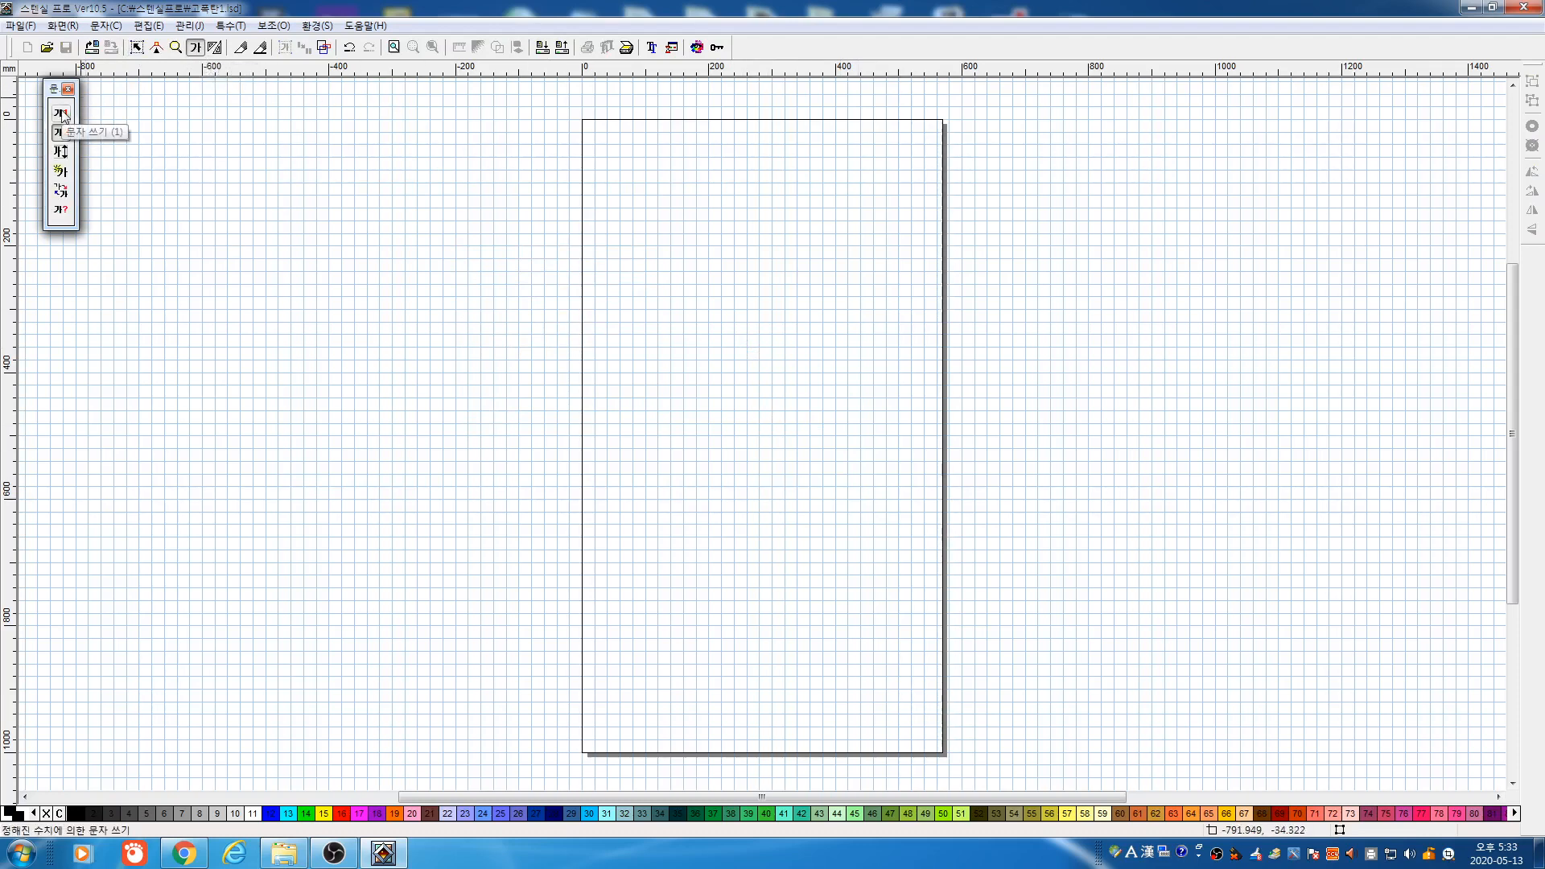
{"action": "left_click", "coordinate": [63, 114]}
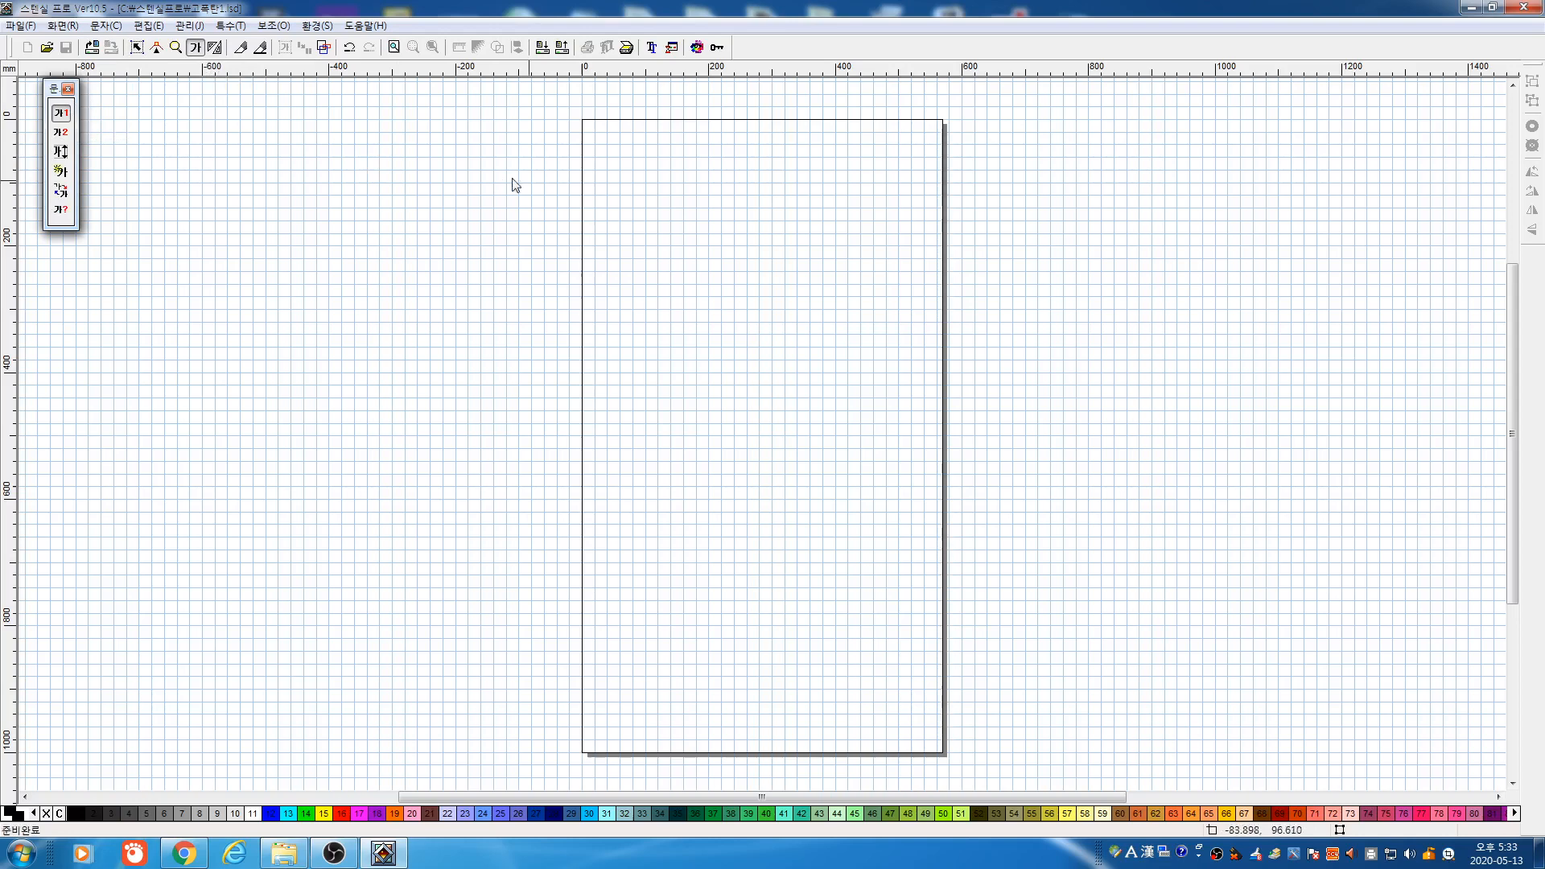
{"action": "left_click", "coordinate": [603, 201]}
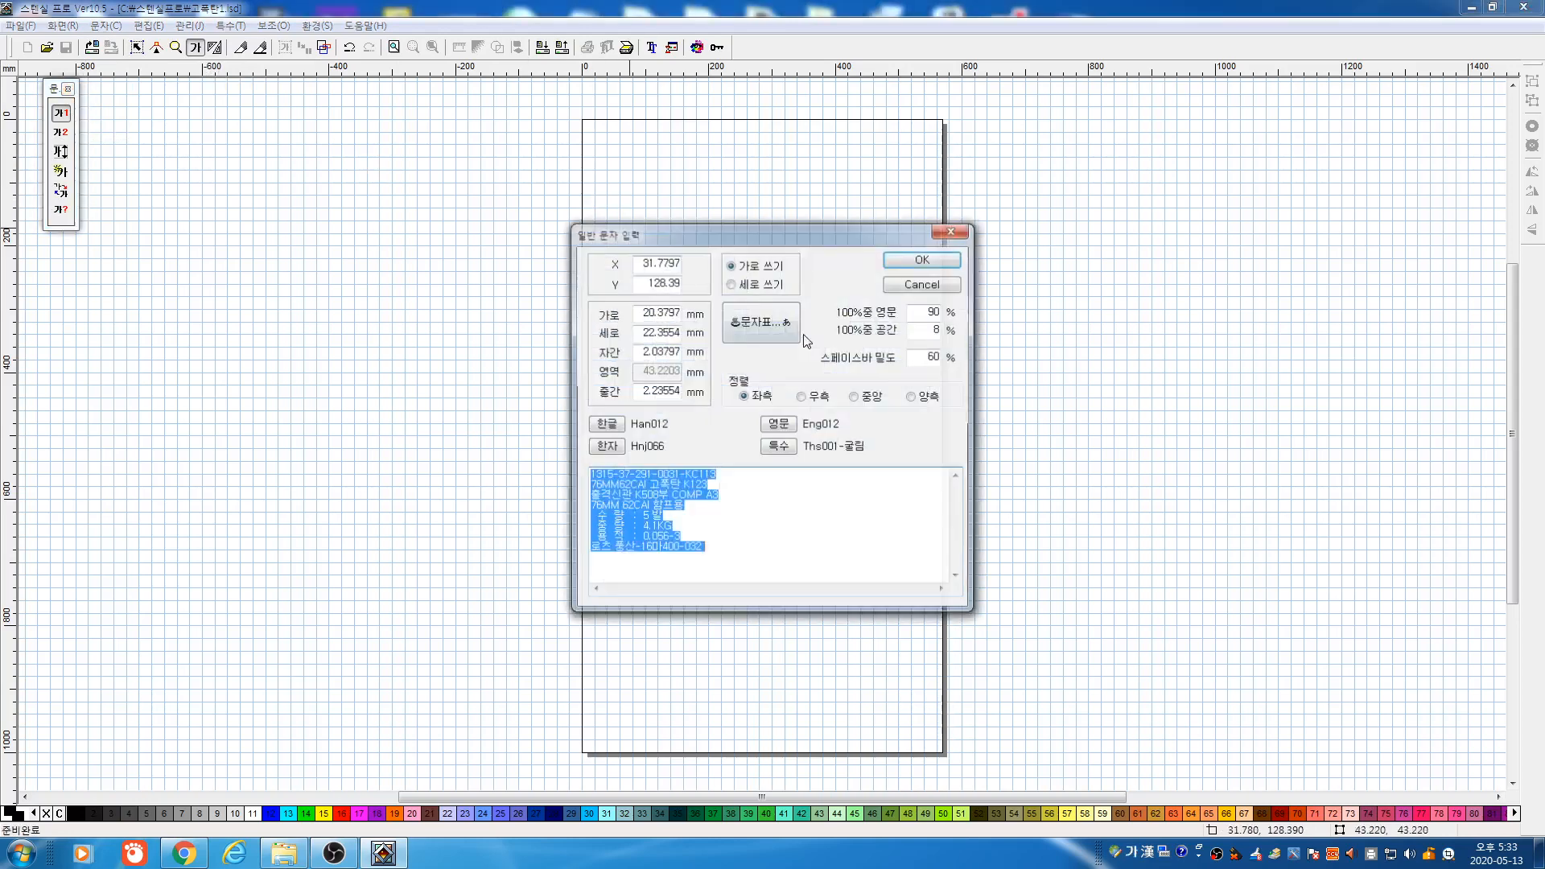
{"action": "double_click", "coordinate": [636, 312]}
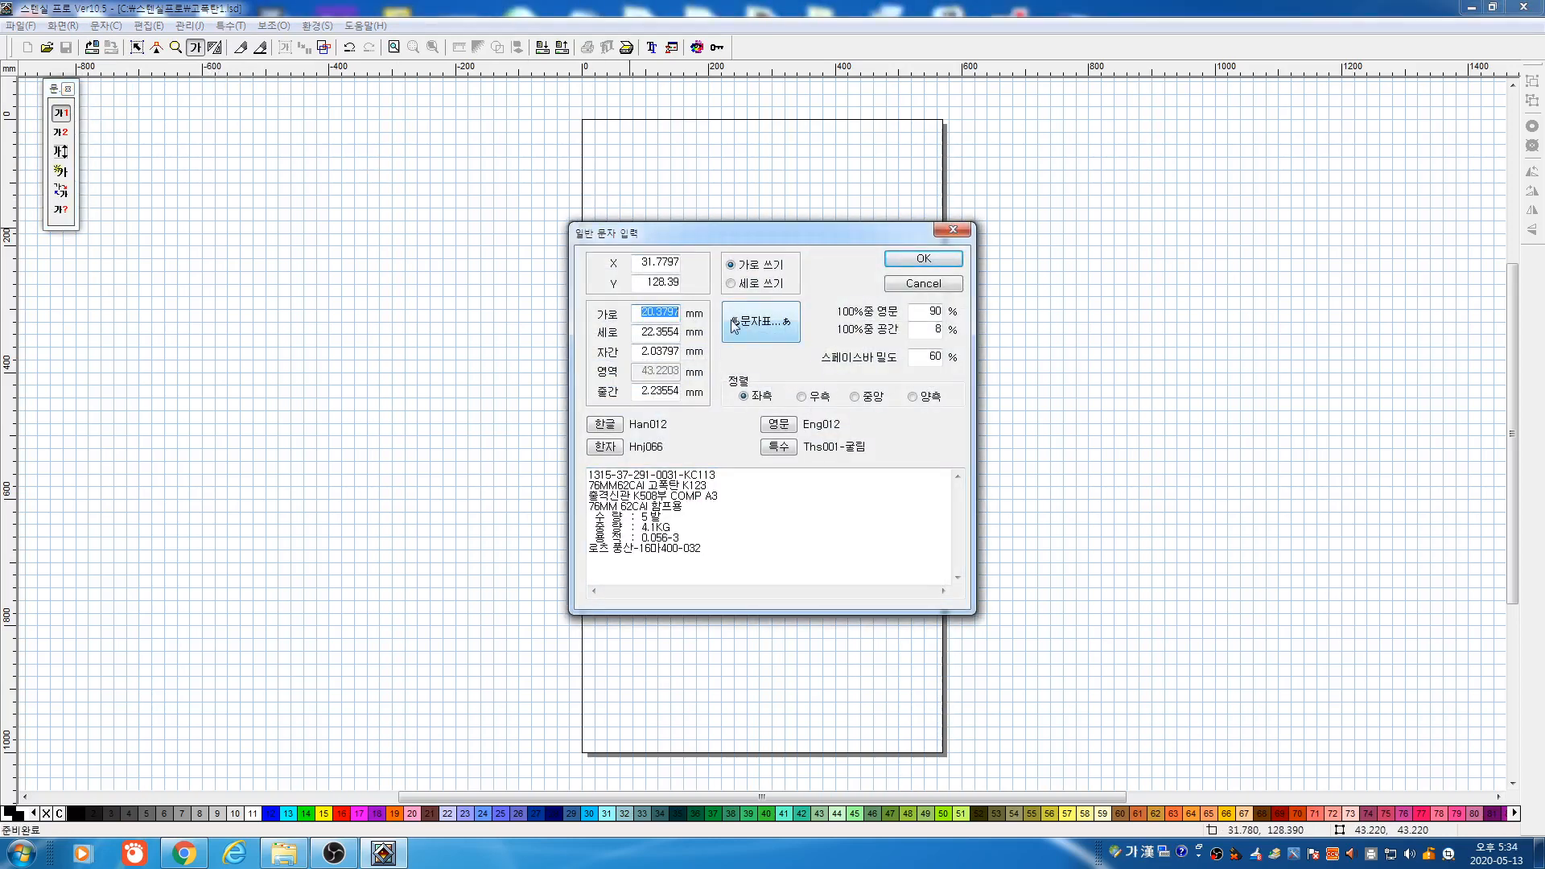
{"action": "type", "text": "20"}
{"action": "double_click", "coordinate": [639, 333]}
{"action": "type", "text": "20"}
{"action": "key", "text": "Tab"}
{"action": "type", "text": "20"}
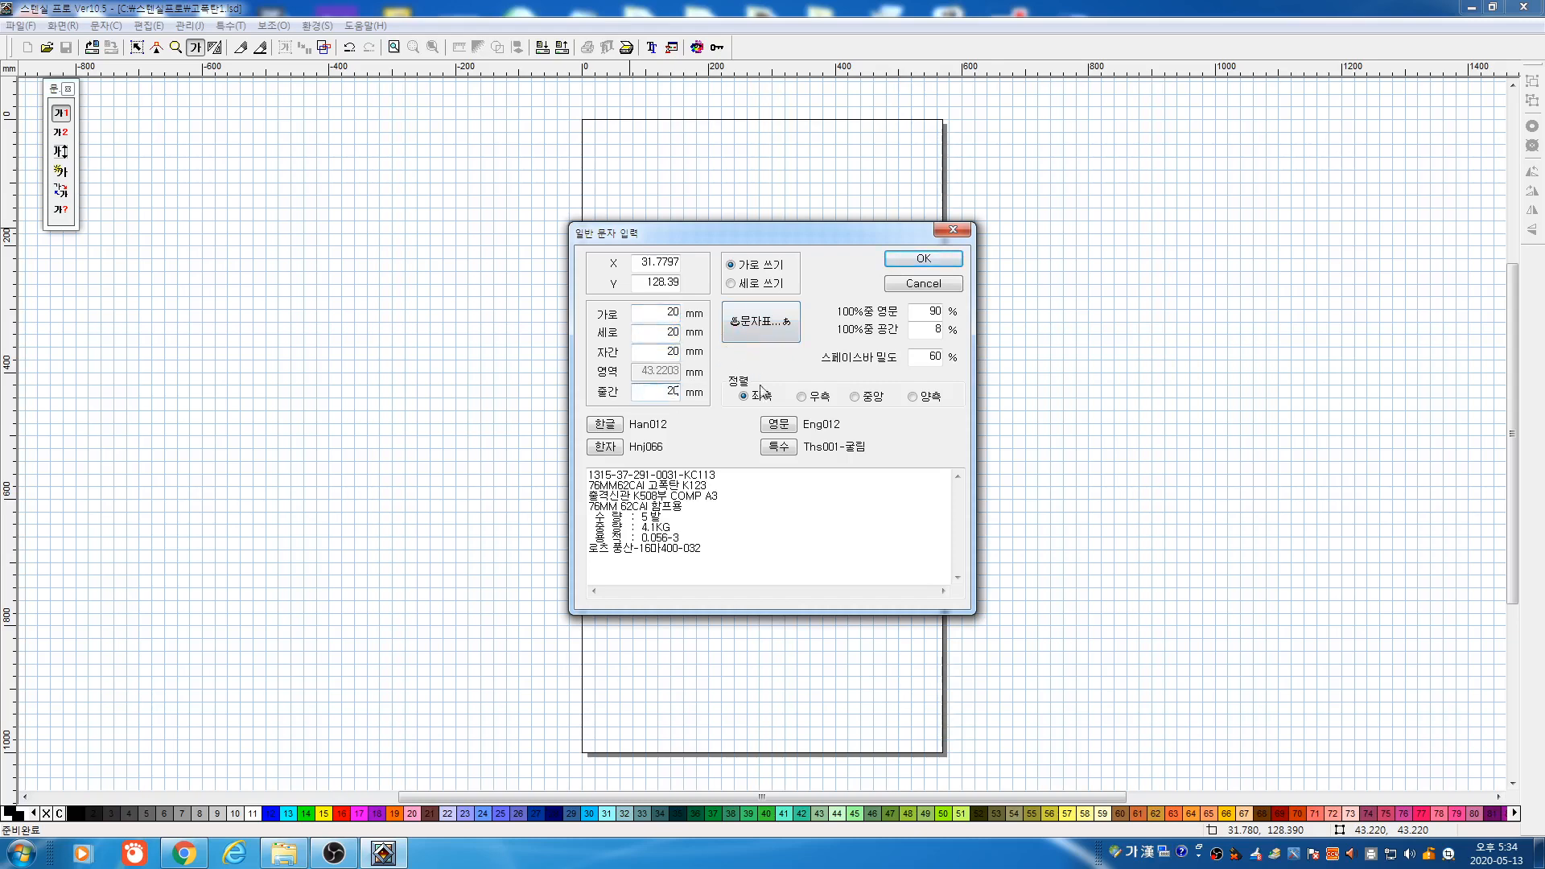
{"action": "left_click", "coordinate": [908, 259]}
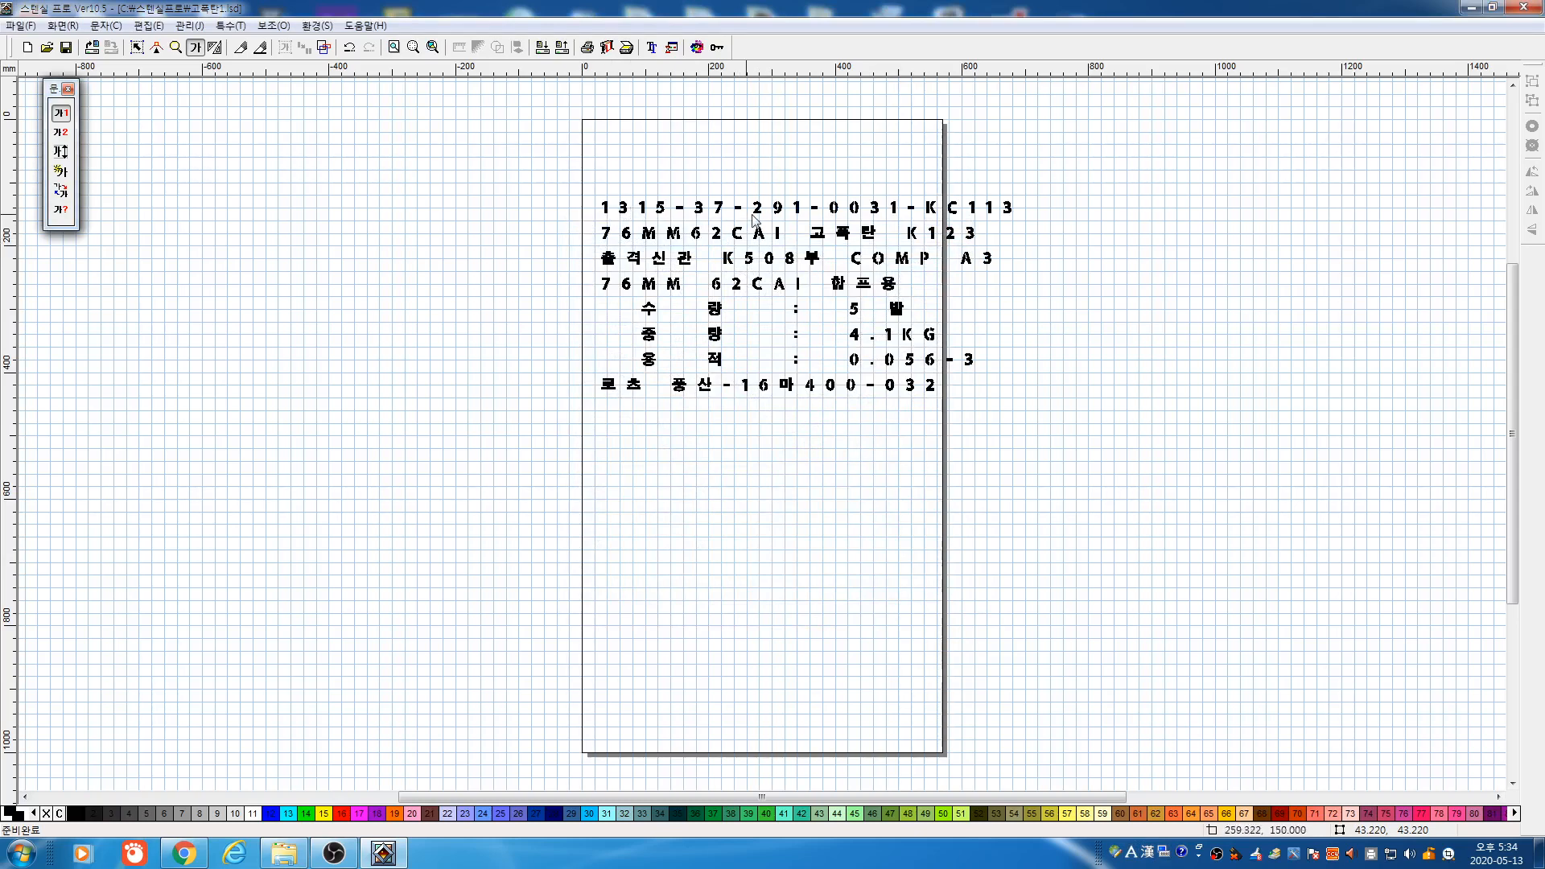
{"action": "left_click", "coordinate": [61, 171]}
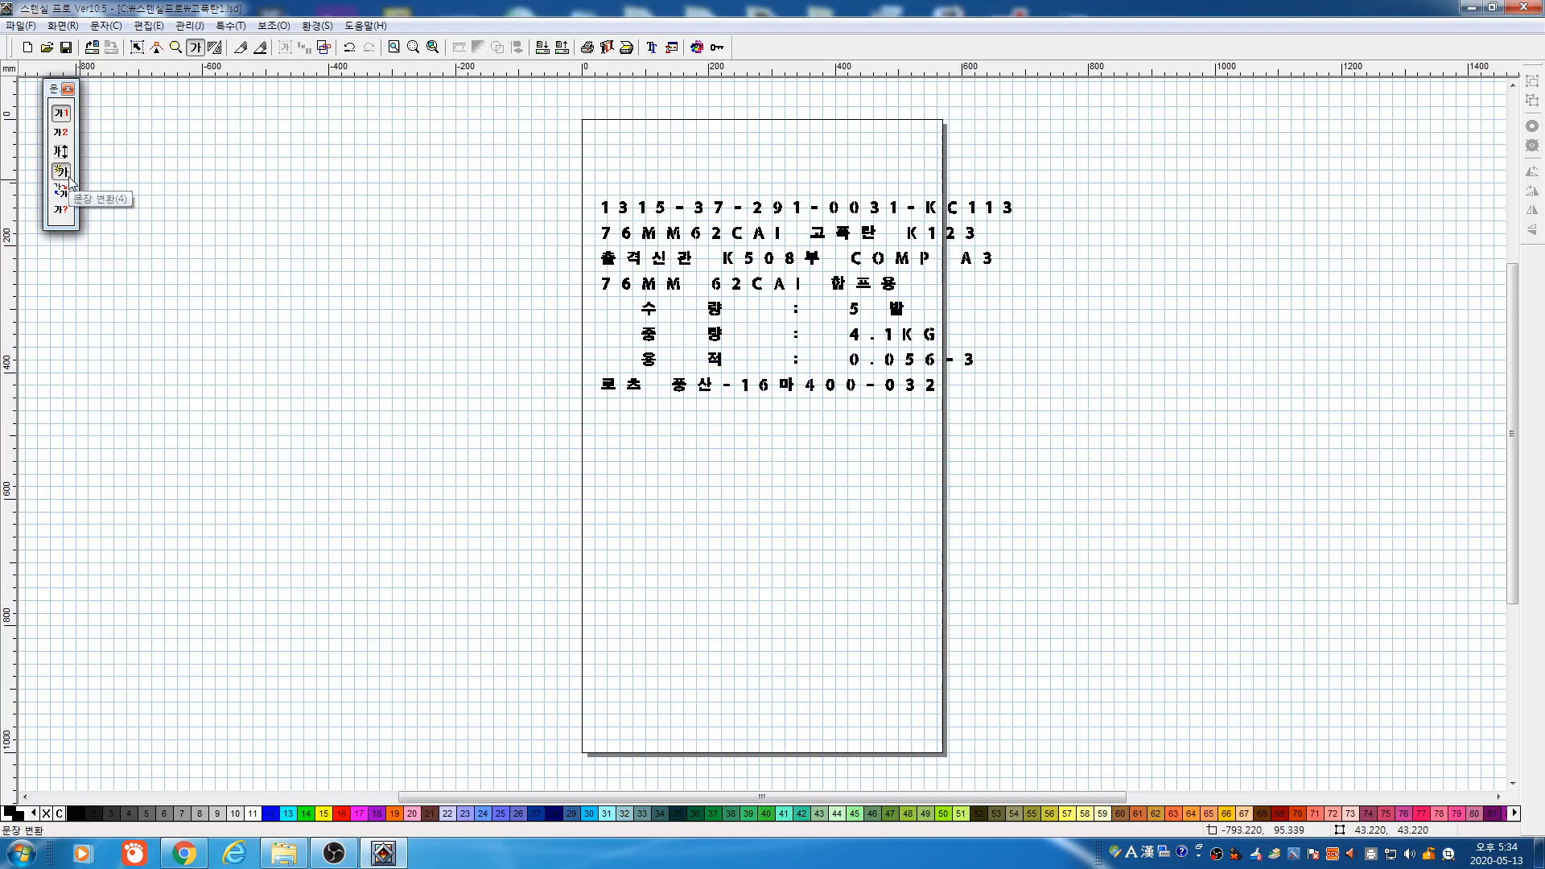
Select the whole eight-line label block and set its letter spacing to 5 mm
{"action": "left_click_drag", "start_coordinate": [478, 164], "coordinate": [1247, 500]}
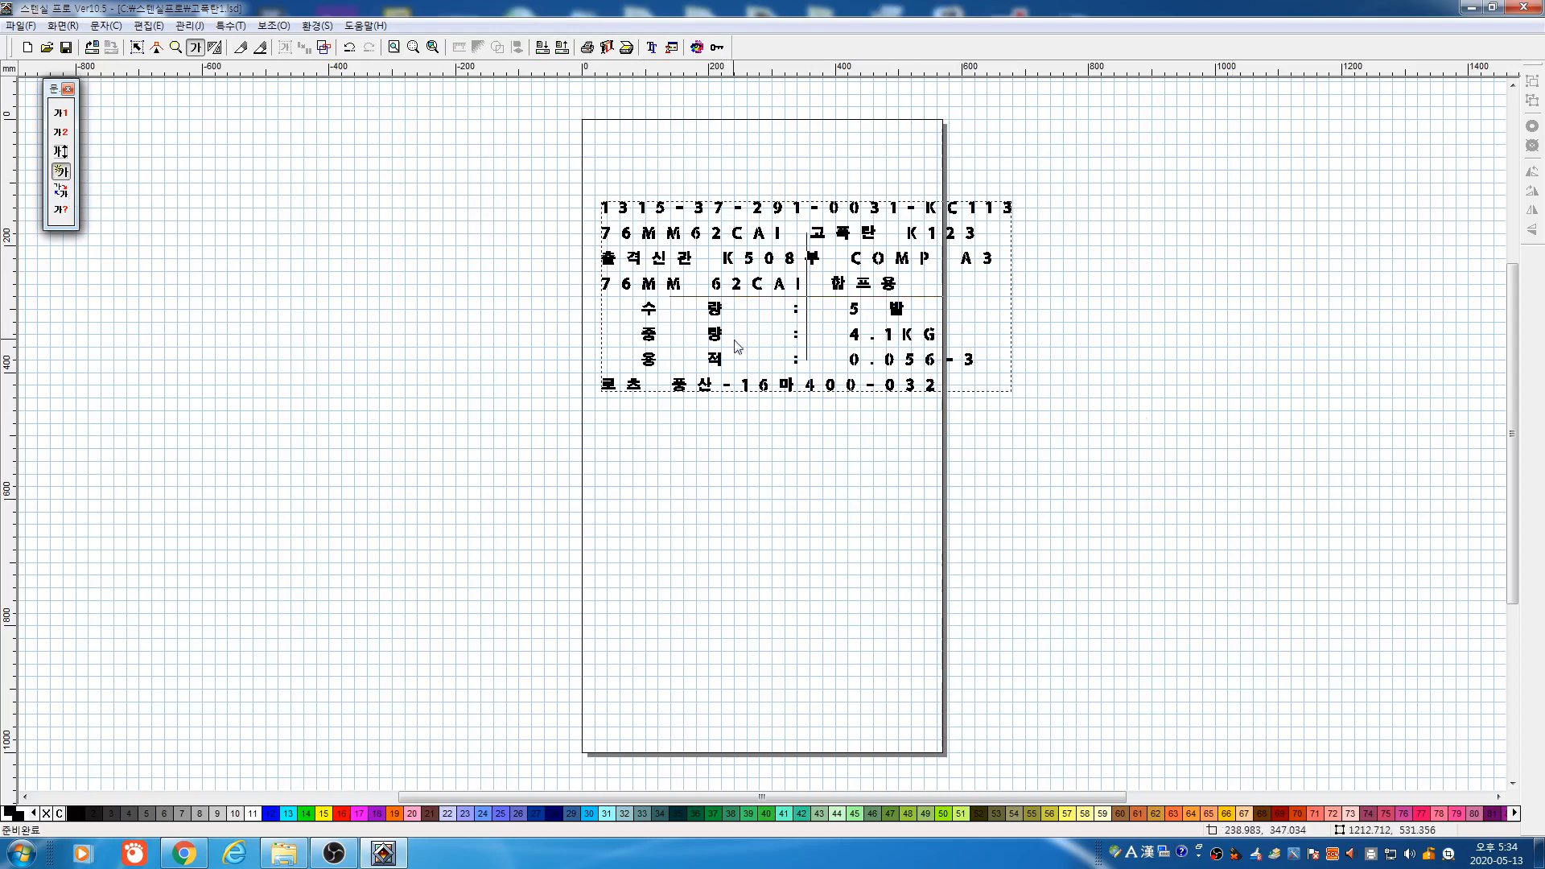
{"action": "left_click", "coordinate": [729, 342]}
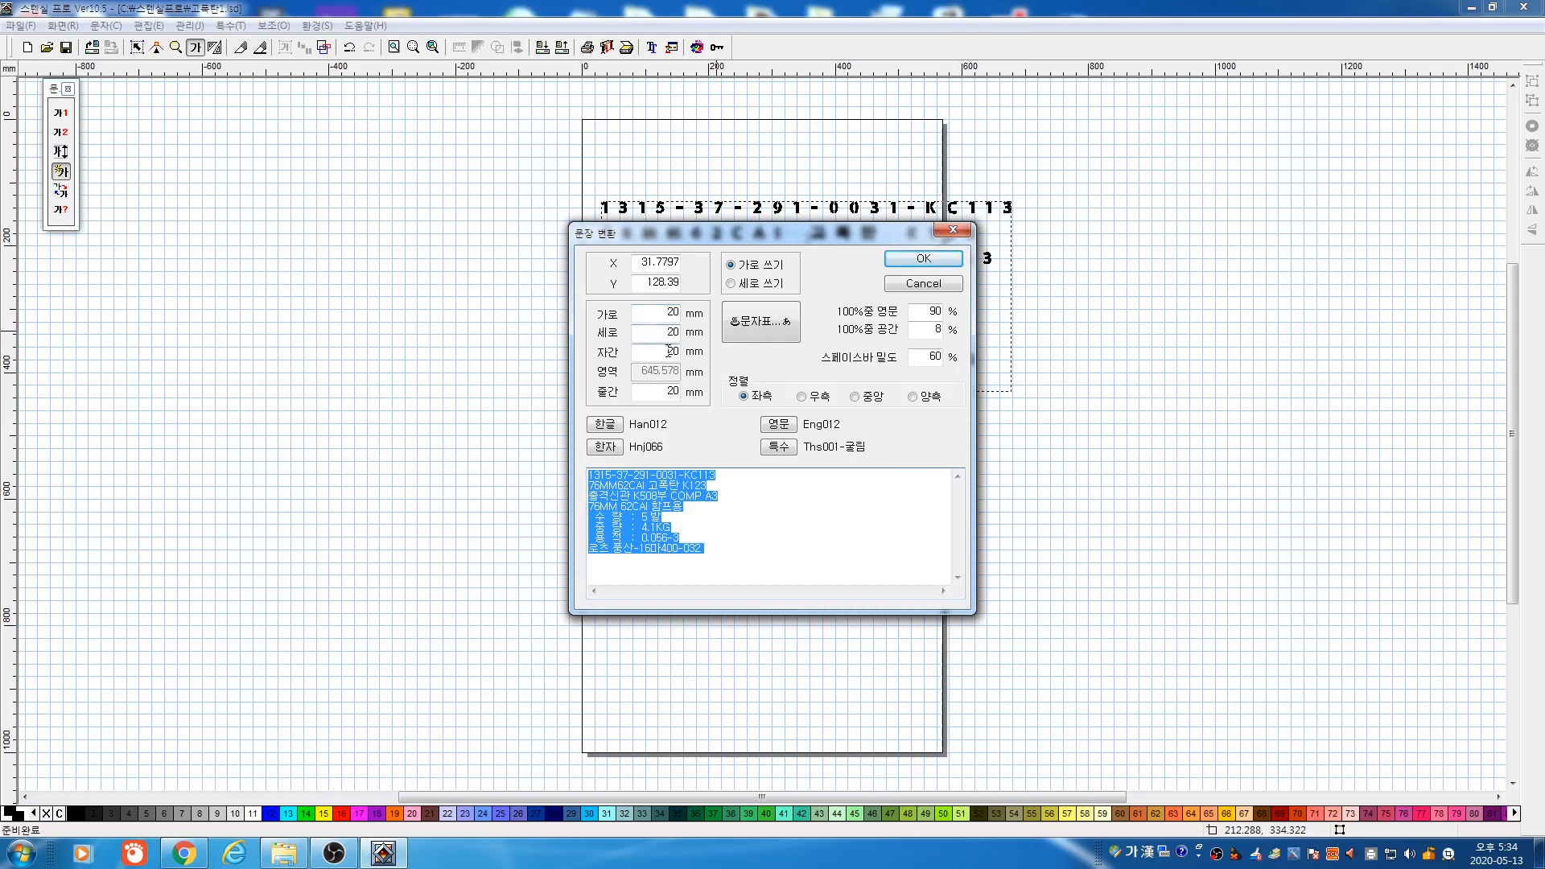
{"action": "double_click", "coordinate": [669, 351]}
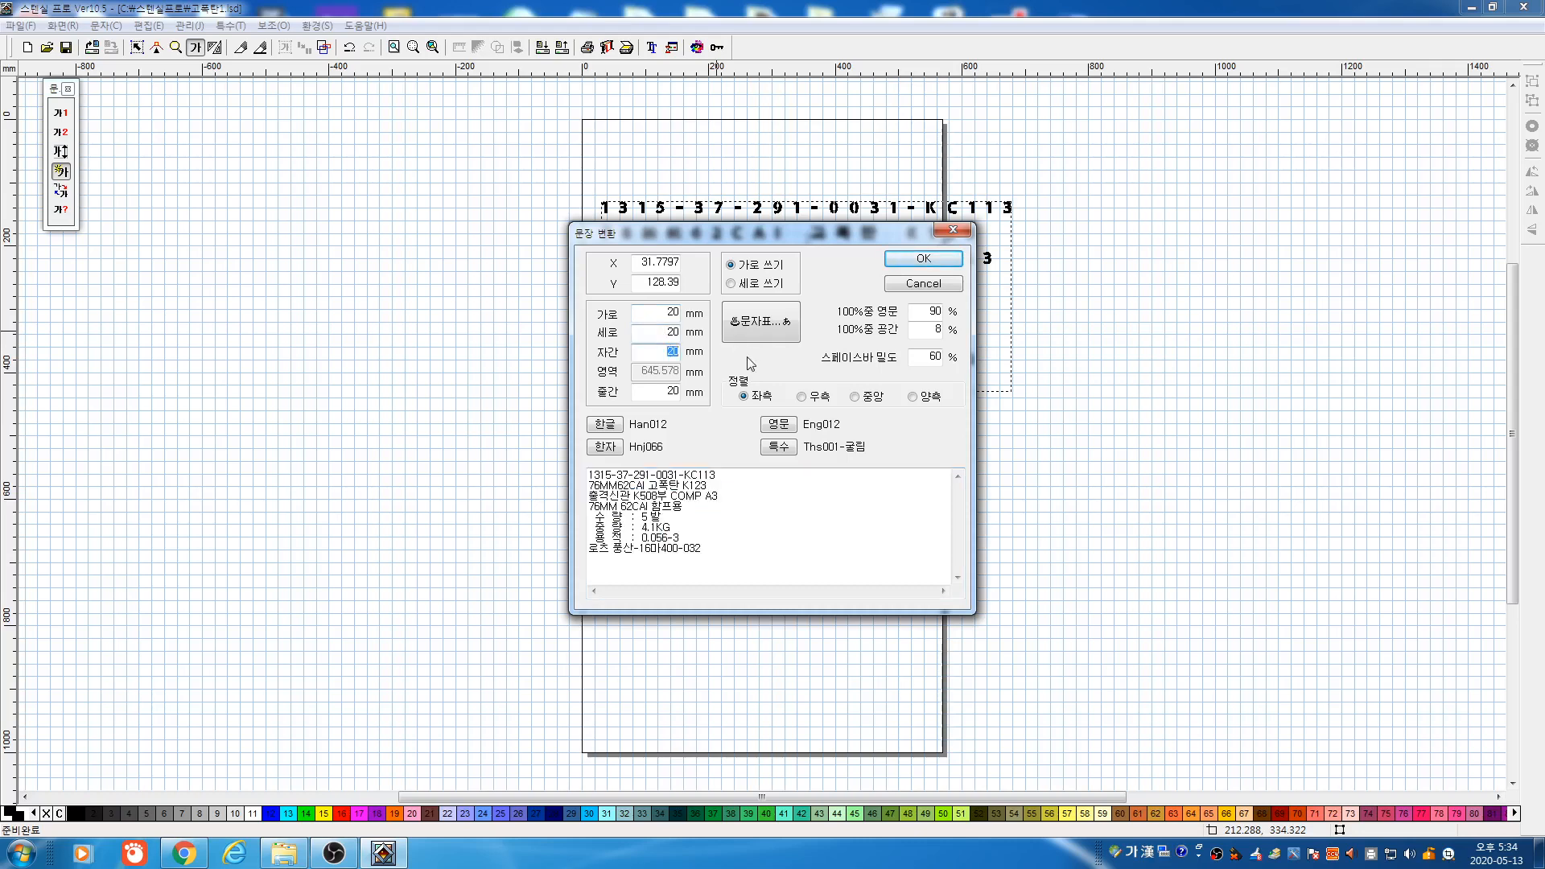
{"action": "left_click", "coordinate": [914, 265]}
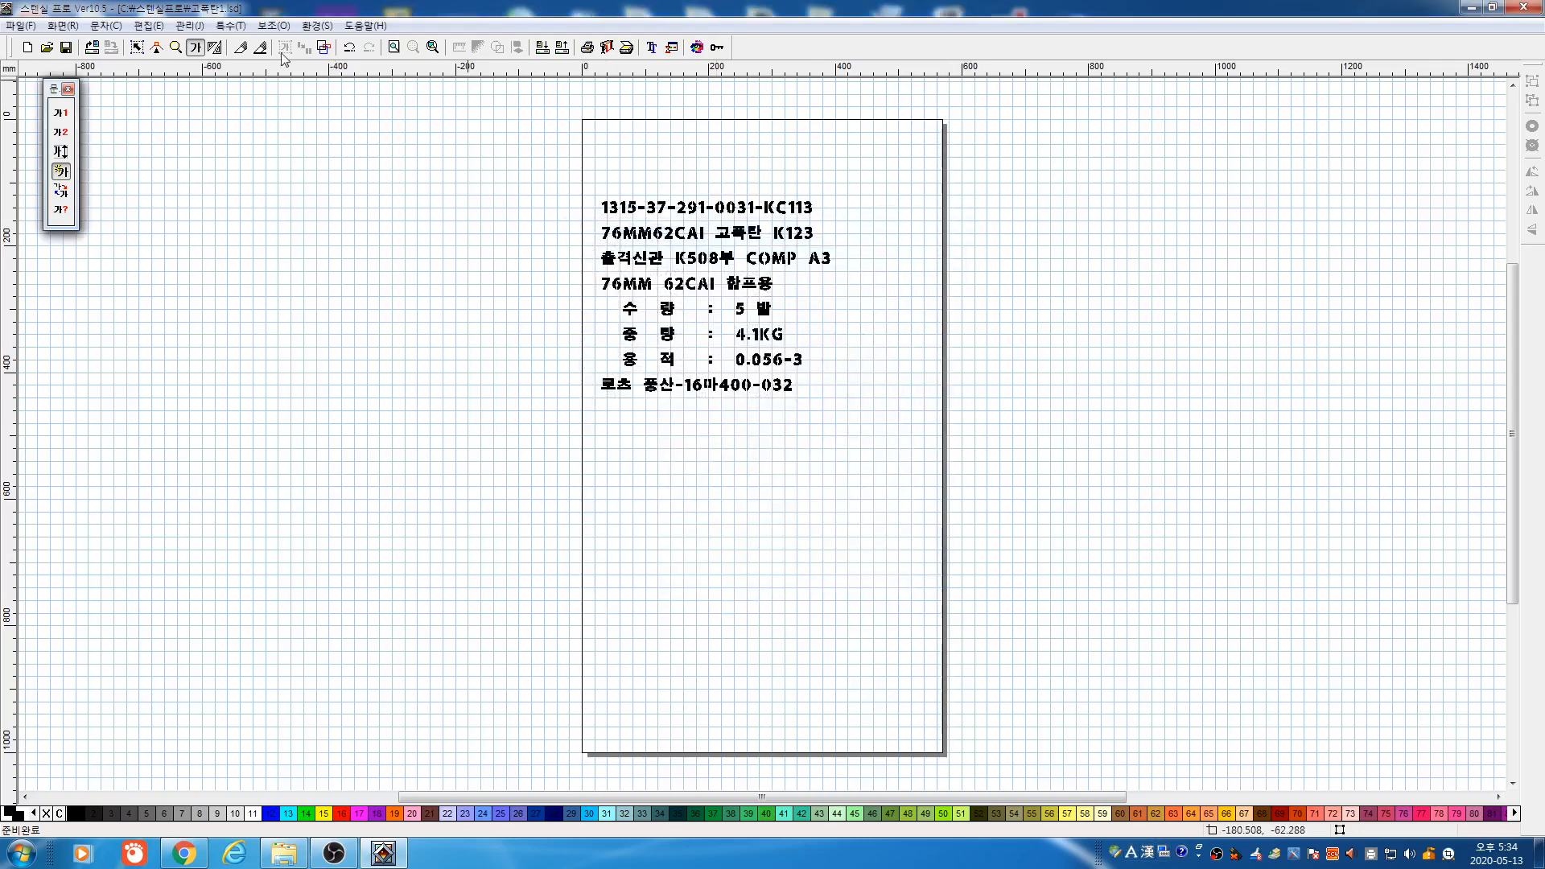
{"action": "left_click", "coordinate": [176, 48]}
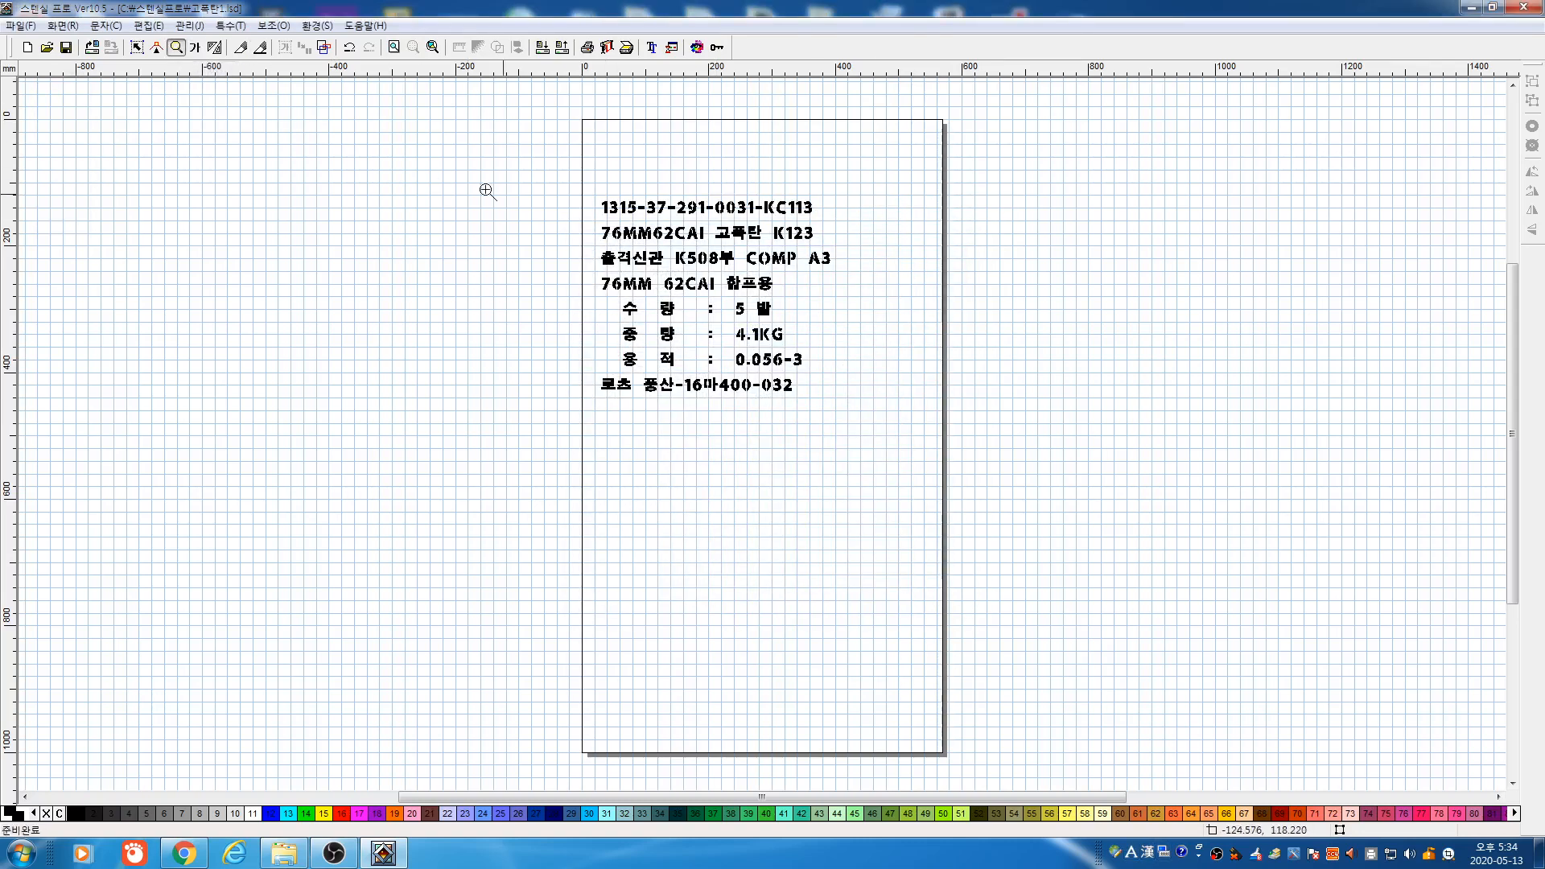
Zoom in on the stencil letters, zoom back out, then zoom to frame the whole label
{"action": "left_click", "coordinate": [615, 223]}
{"action": "left_click", "coordinate": [838, 414]}
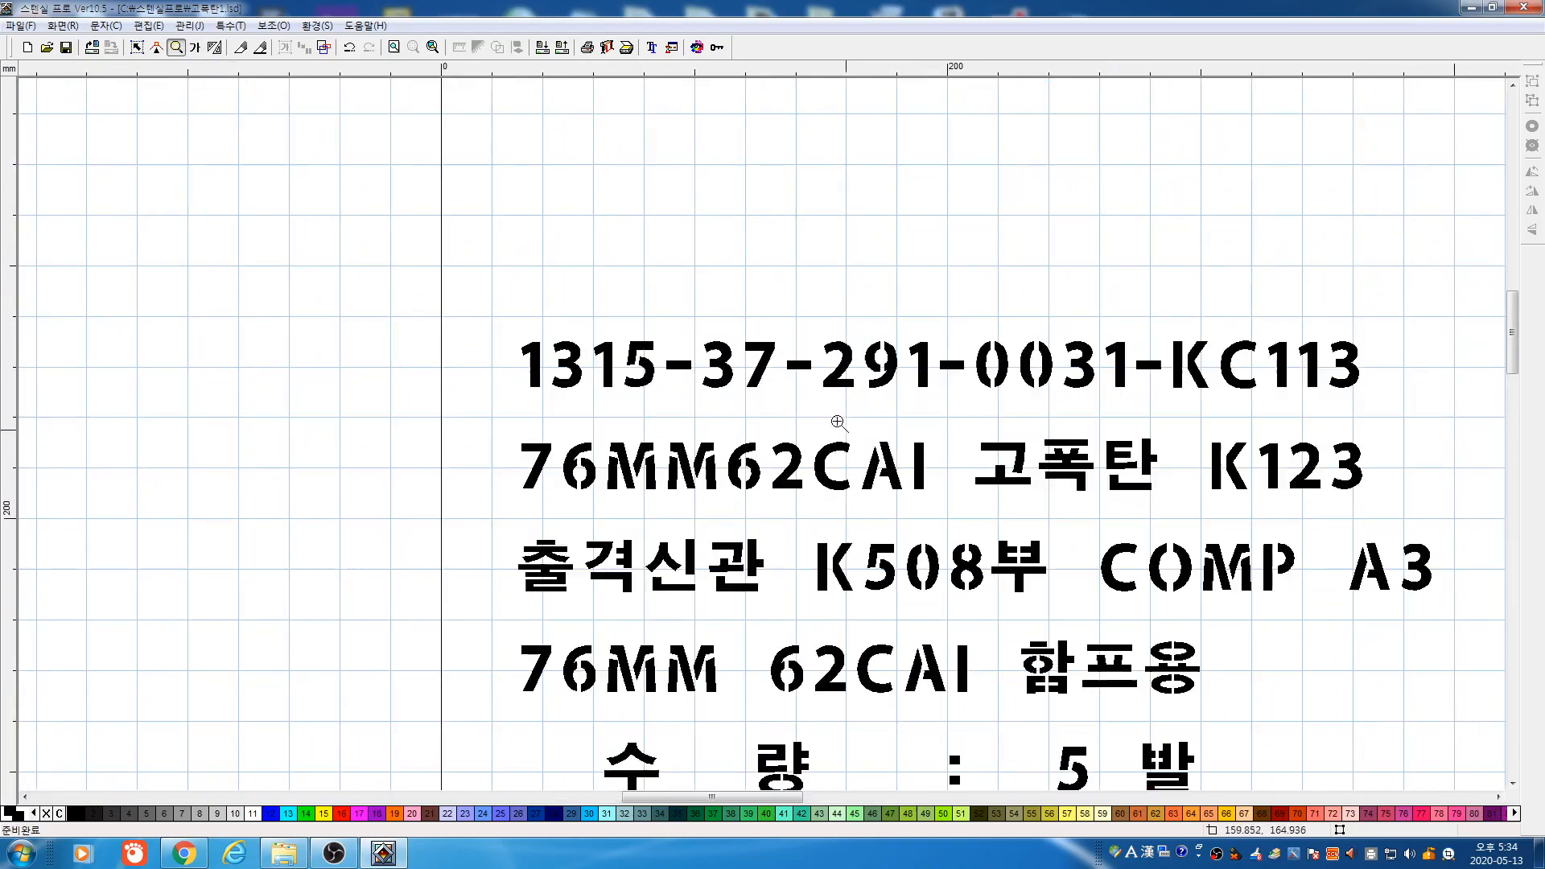
{"action": "left_click", "coordinate": [853, 459]}
{"action": "left_click", "coordinate": [857, 455]}
{"action": "left_click", "coordinate": [857, 450]}
{"action": "right_click", "coordinate": [808, 402]}
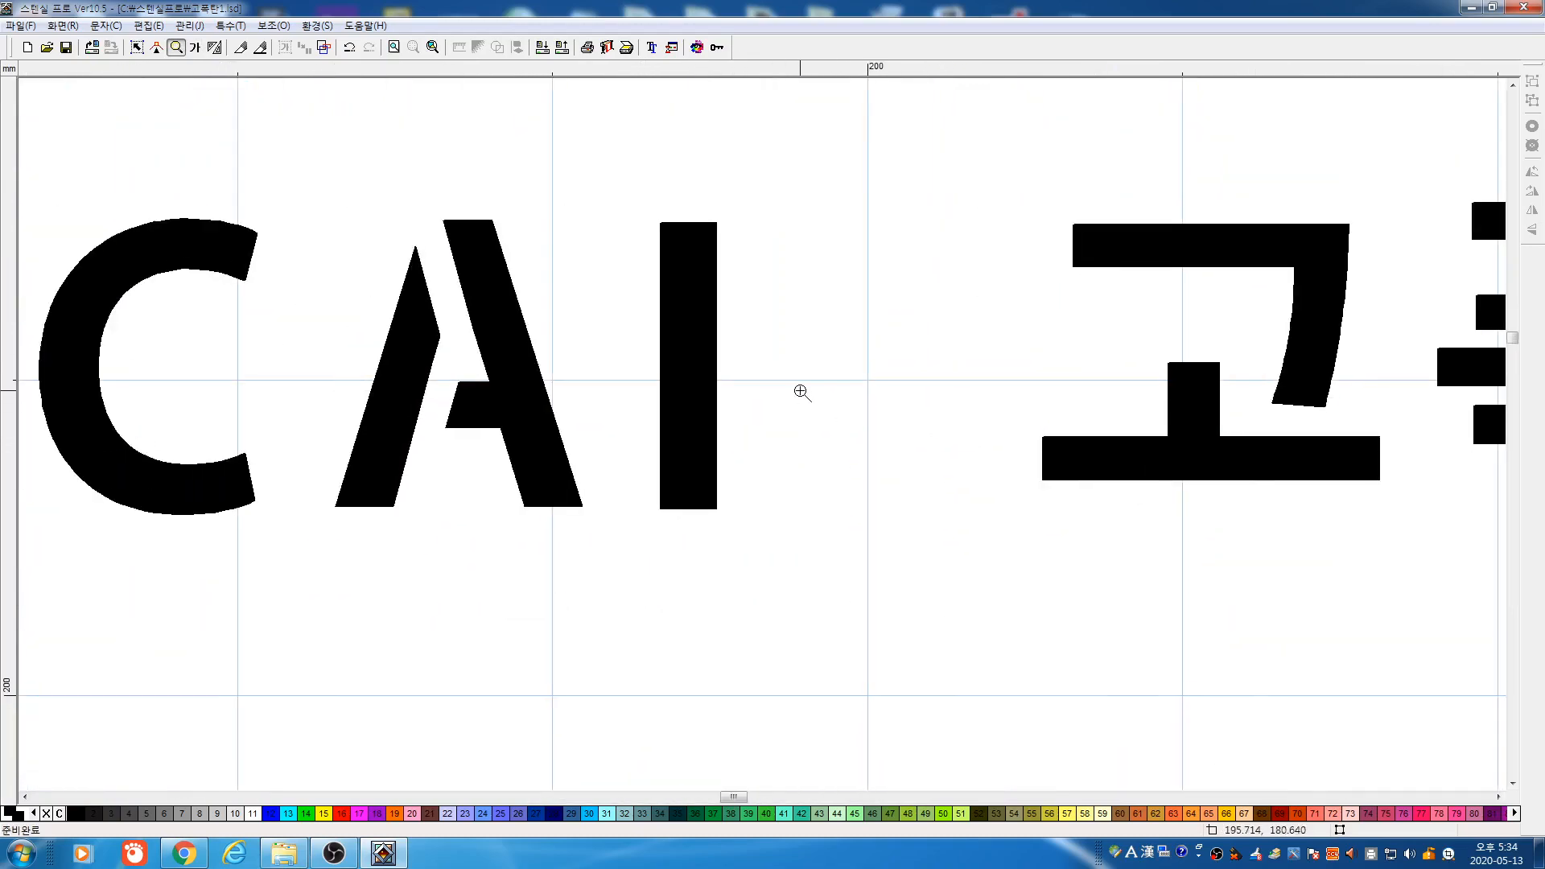
{"action": "right_click", "coordinate": [800, 381]}
{"action": "right_click", "coordinate": [799, 378]}
{"action": "right_click", "coordinate": [797, 377]}
{"action": "right_click", "coordinate": [796, 376]}
{"action": "right_click", "coordinate": [765, 338]}
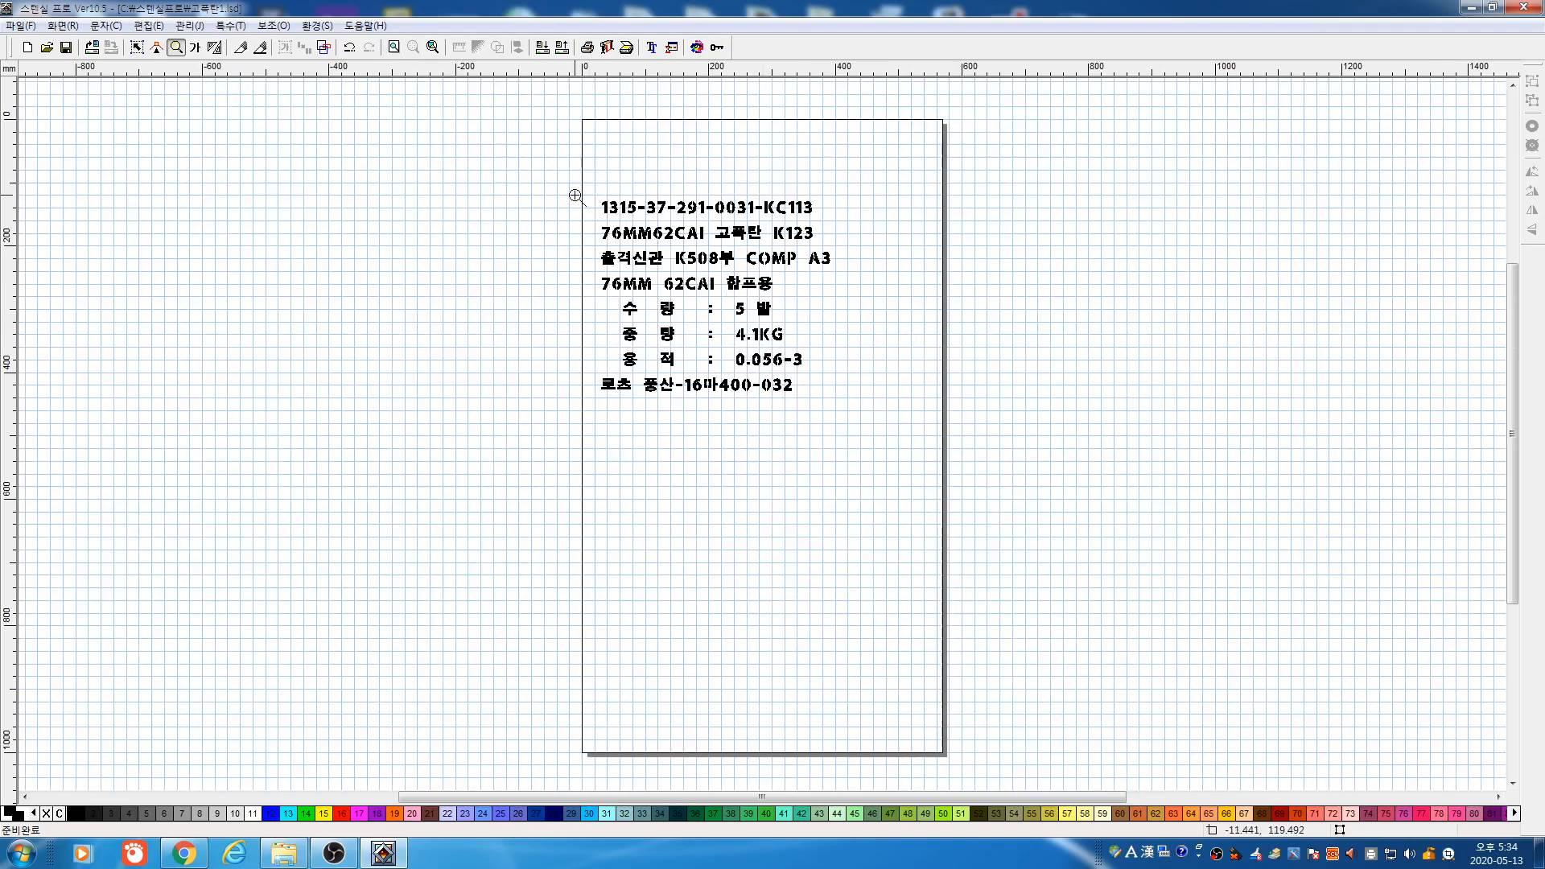
{"action": "left_click_drag", "start_coordinate": [726, 303], "coordinate": [877, 411]}
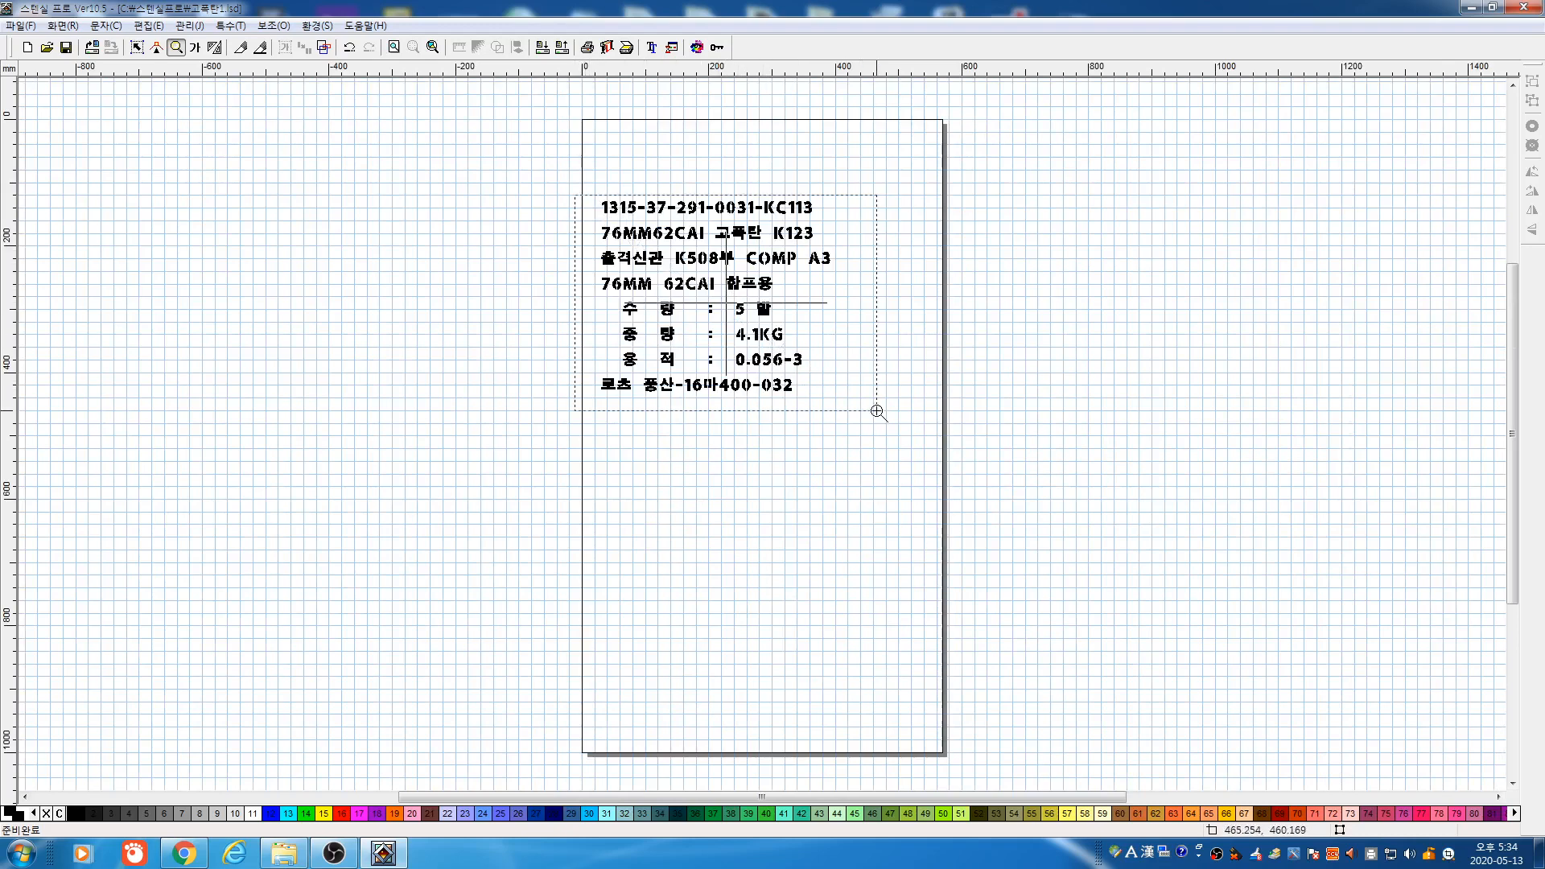
{"action": "left_click_drag", "start_coordinate": [877, 411], "coordinate": [877, 411]}
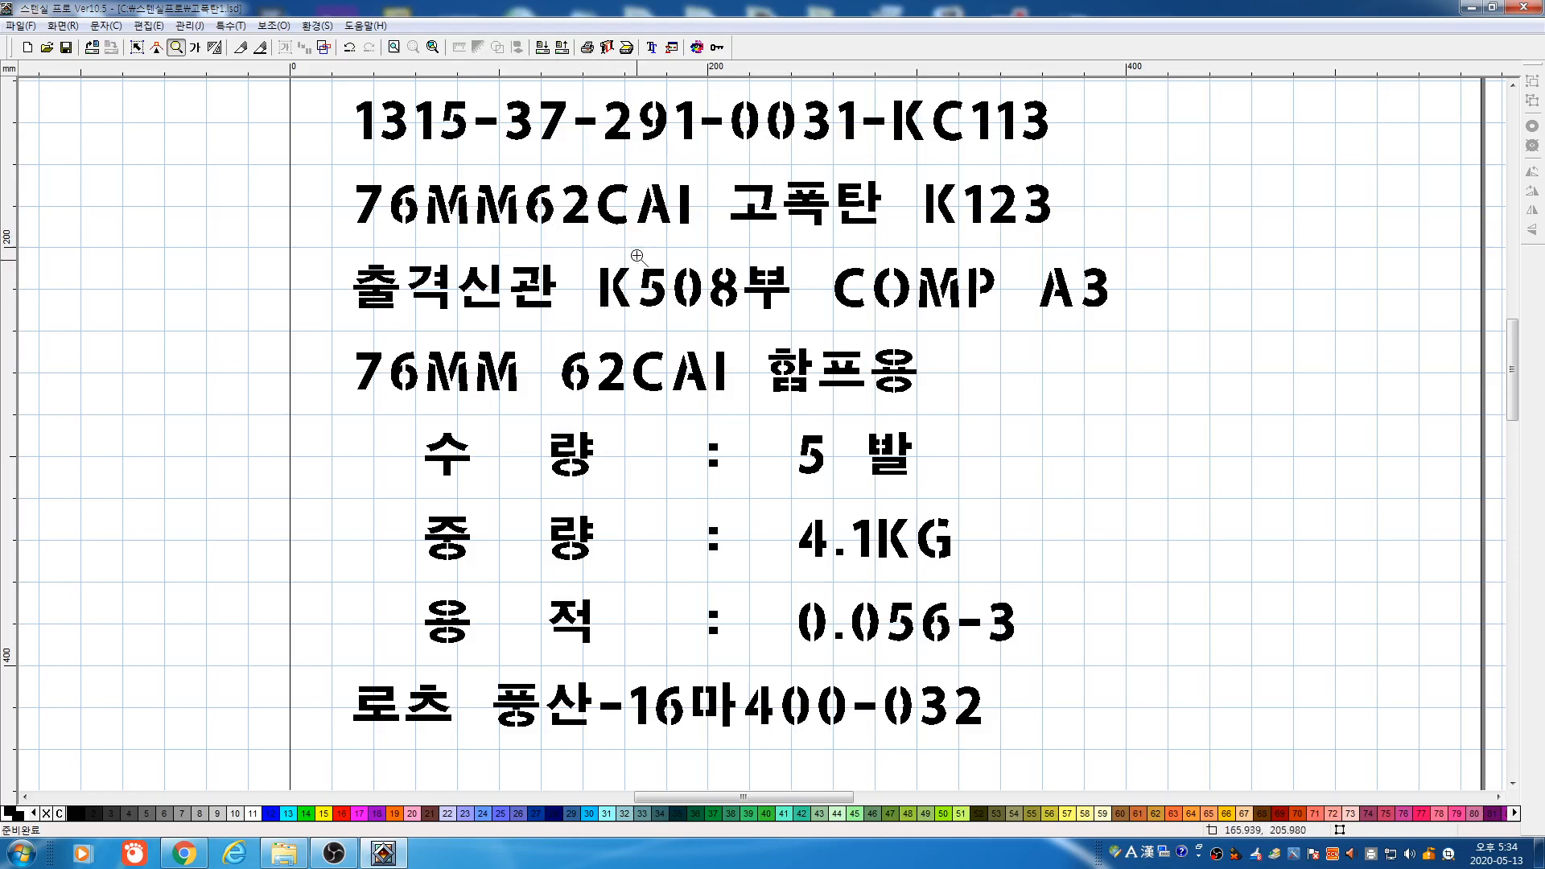
Convert the eight-line label block's text with line spacing set to 10 mm
{"action": "left_click", "coordinate": [195, 48]}
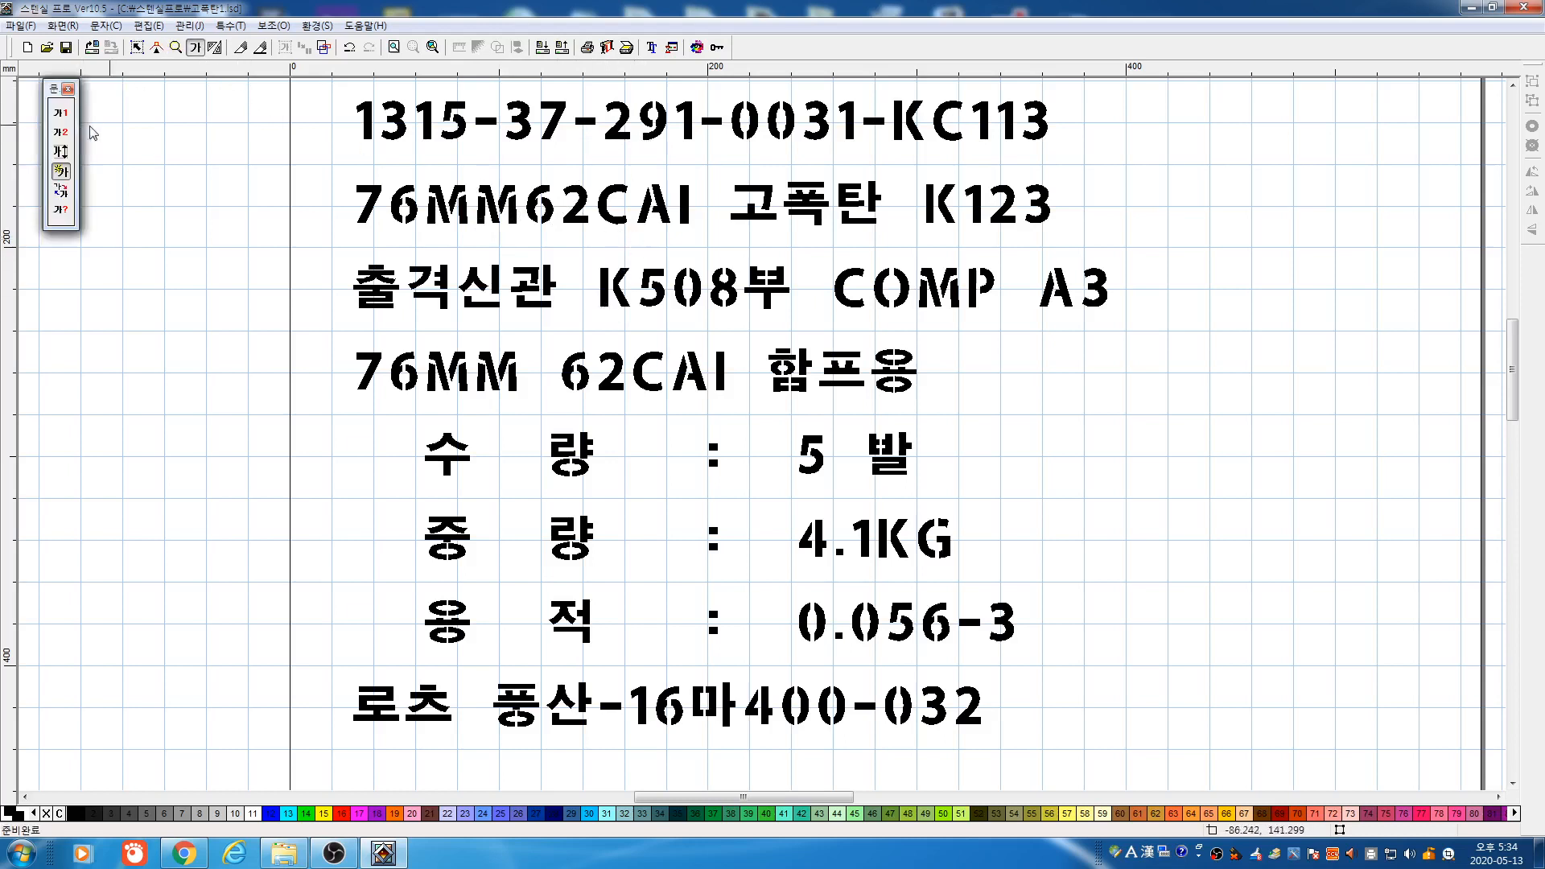
{"action": "left_click", "coordinate": [63, 171]}
{"action": "left_click_drag", "start_coordinate": [259, 90], "coordinate": [1269, 793]}
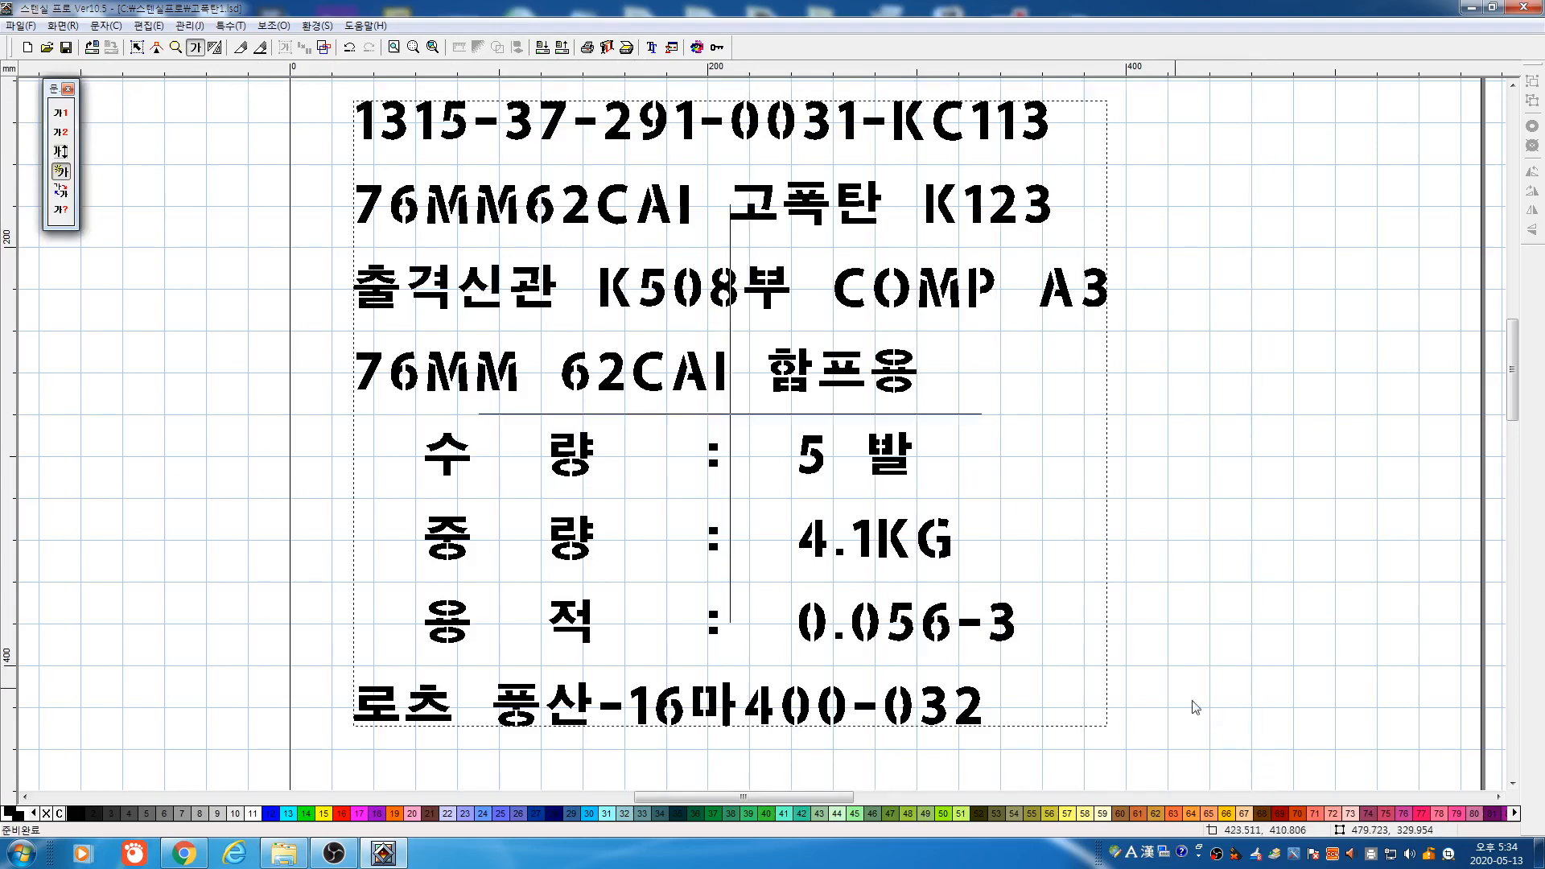
{"action": "left_click", "coordinate": [894, 495]}
{"action": "left_click", "coordinate": [647, 392]}
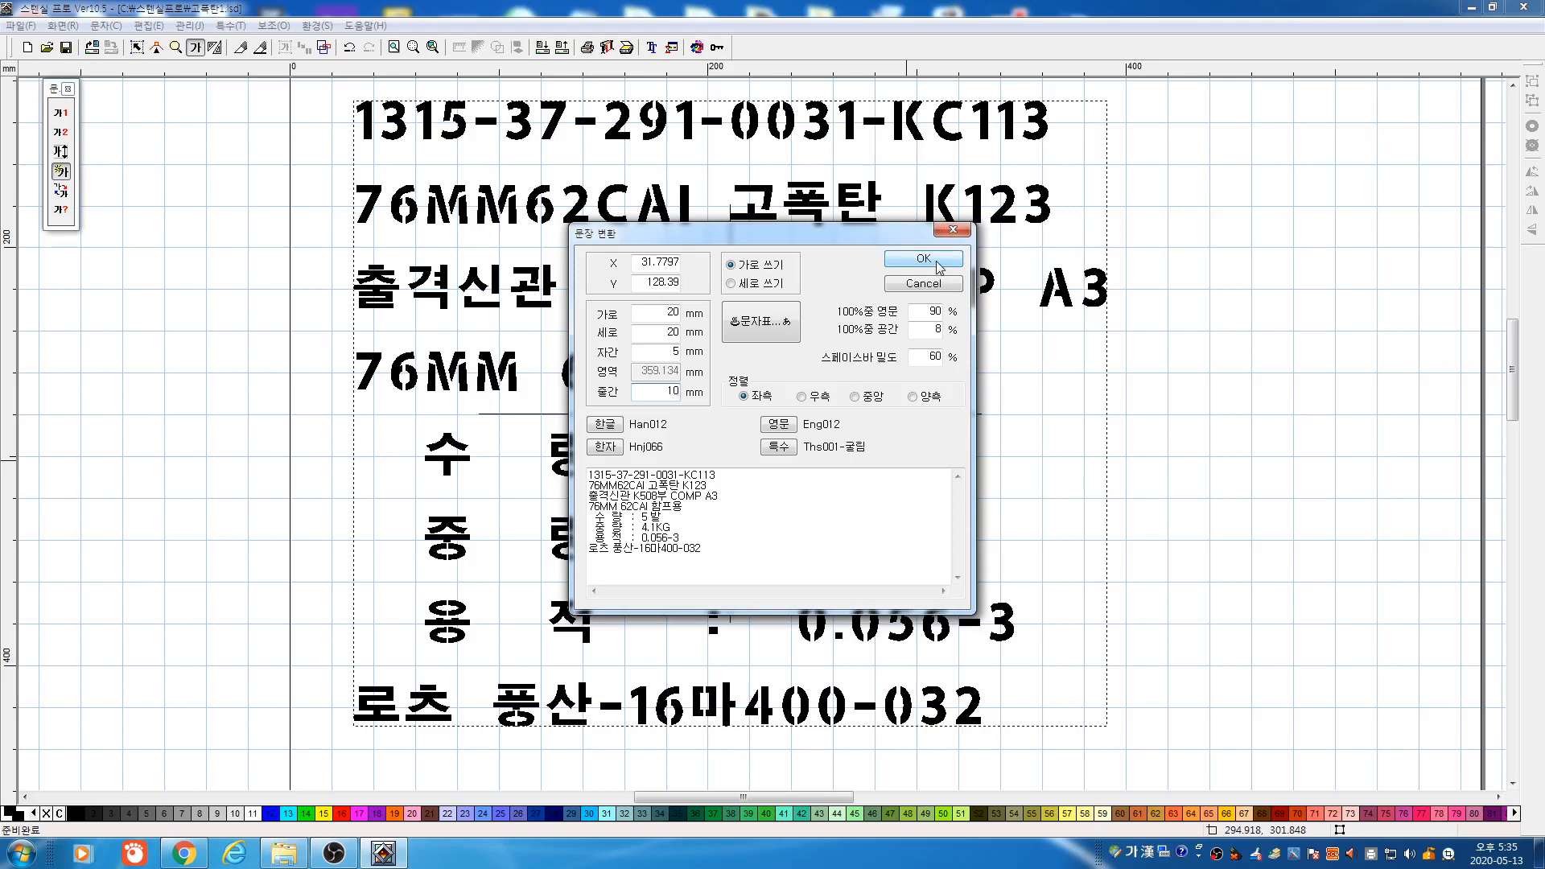
{"action": "left_click", "coordinate": [937, 263]}
{"action": "left_click", "coordinate": [938, 262]}
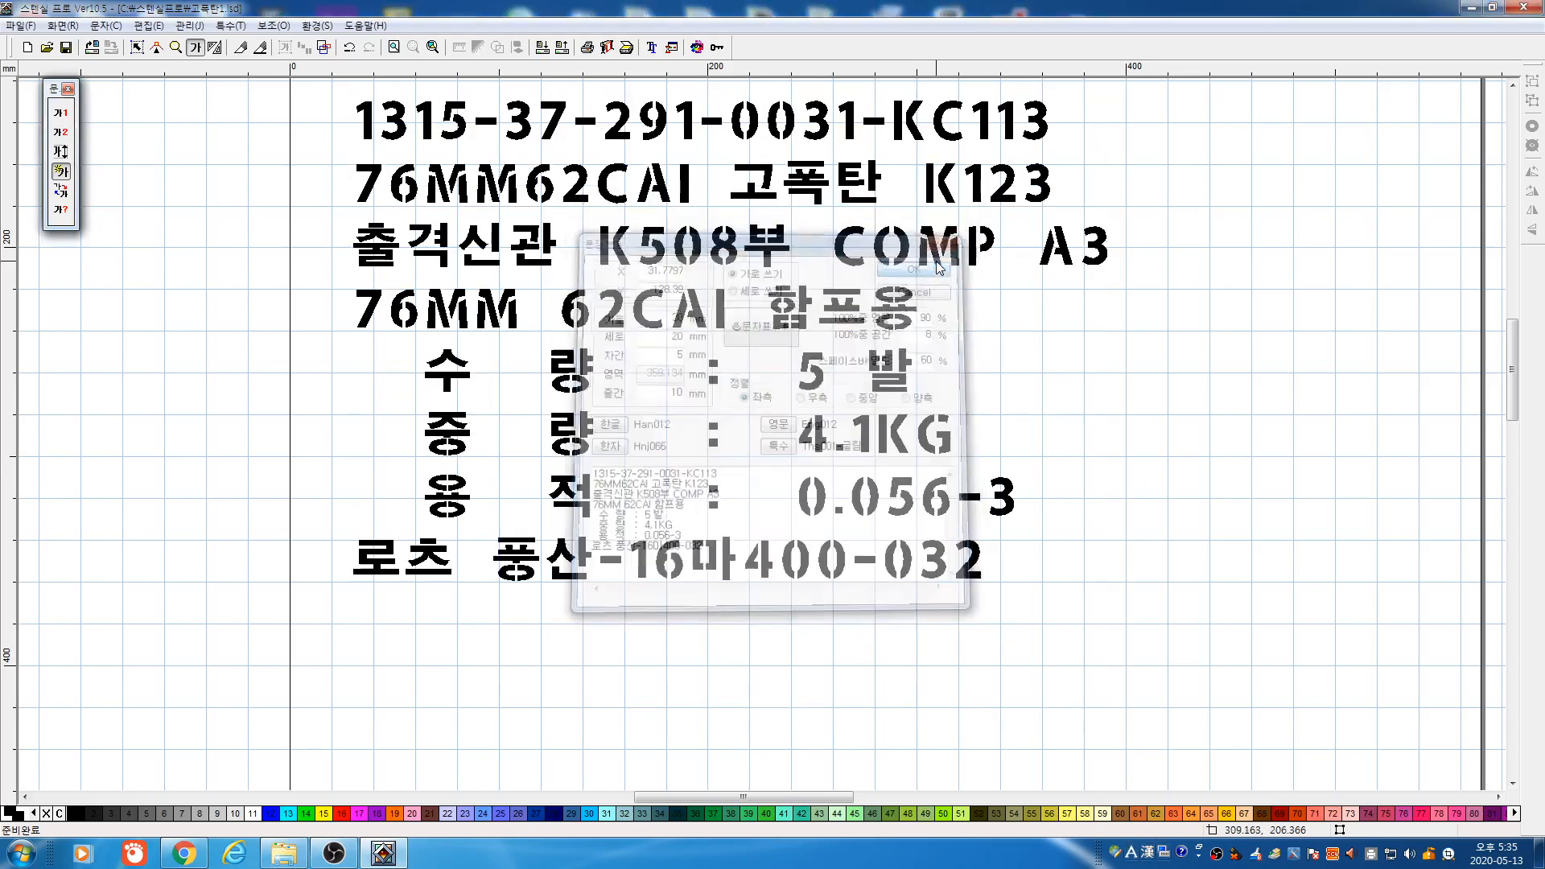
Colour the label text block red and nudge it slightly lower on the page
{"action": "left_click", "coordinate": [137, 46]}
{"action": "left_click_drag", "start_coordinate": [240, 95], "coordinate": [1284, 633]}
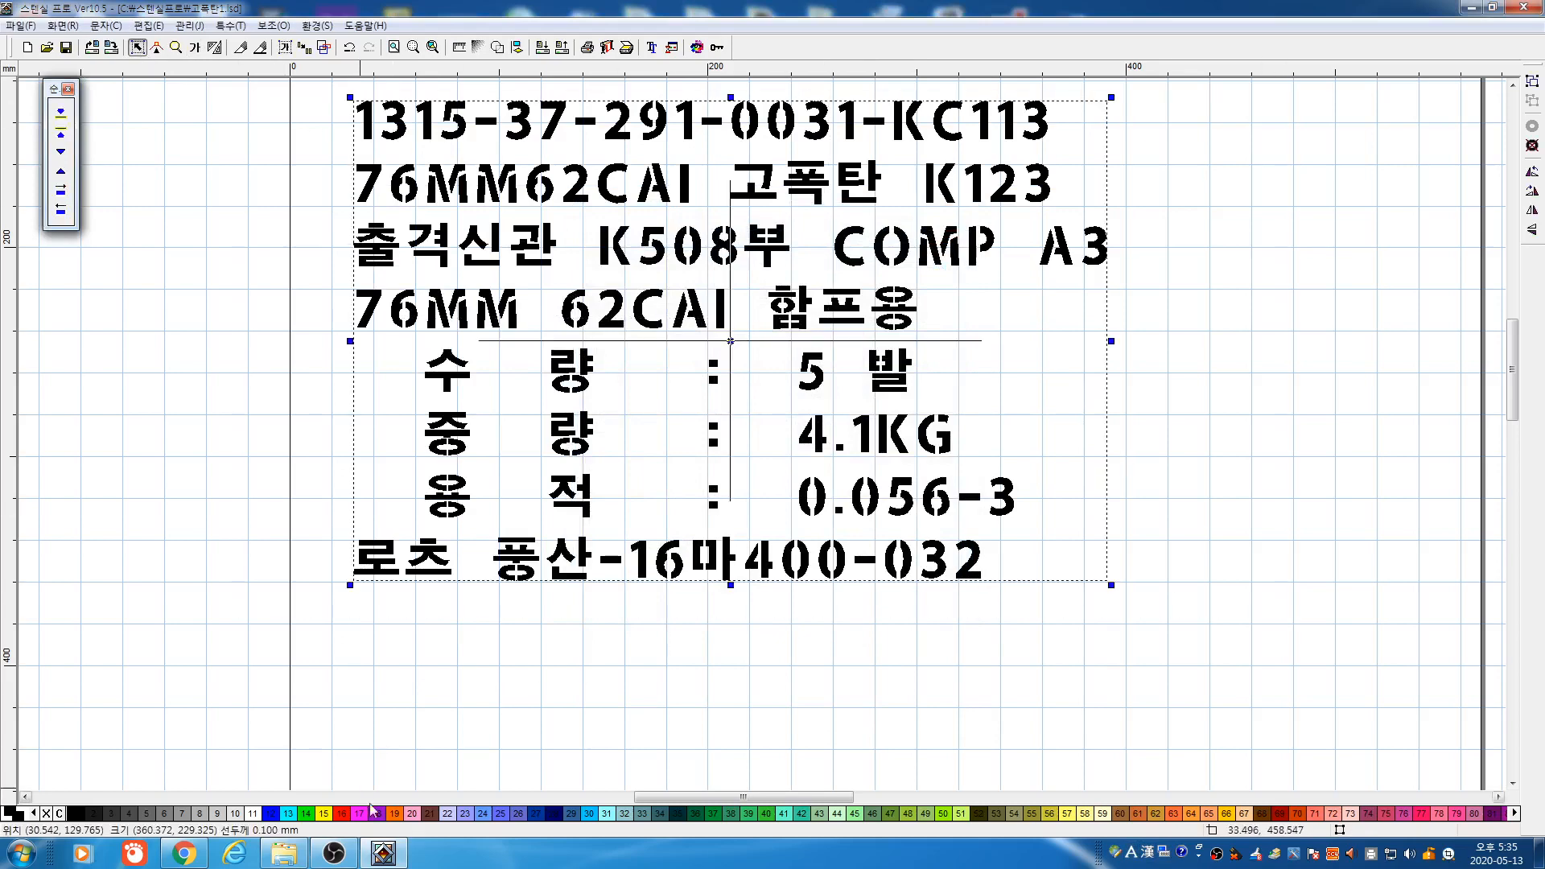
{"action": "left_click", "coordinate": [341, 815]}
{"action": "left_click", "coordinate": [594, 724]}
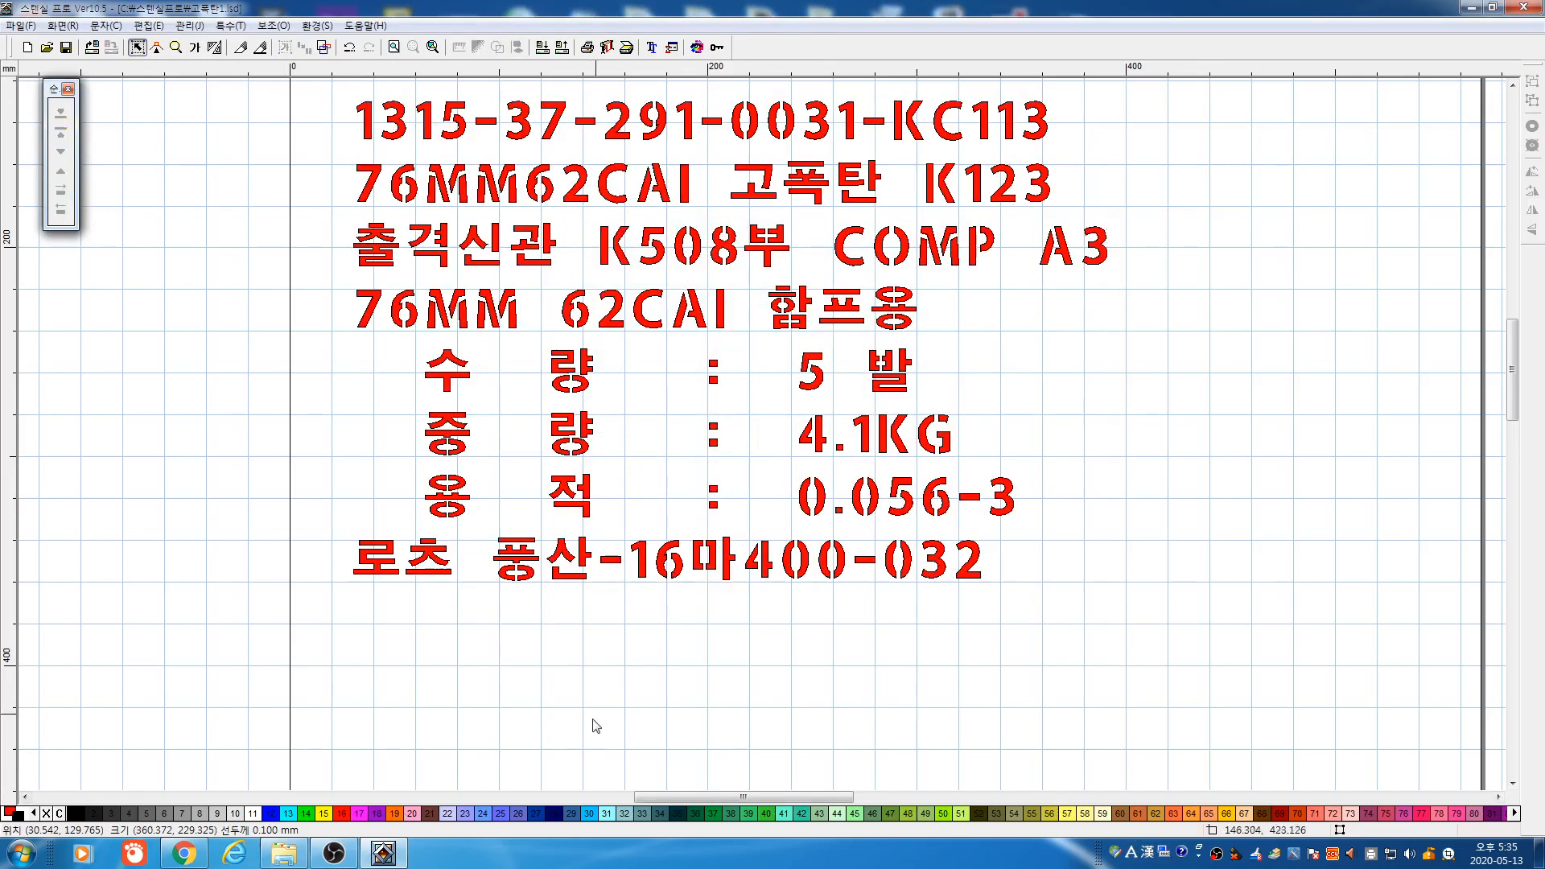
{"action": "left_click", "coordinate": [791, 322]}
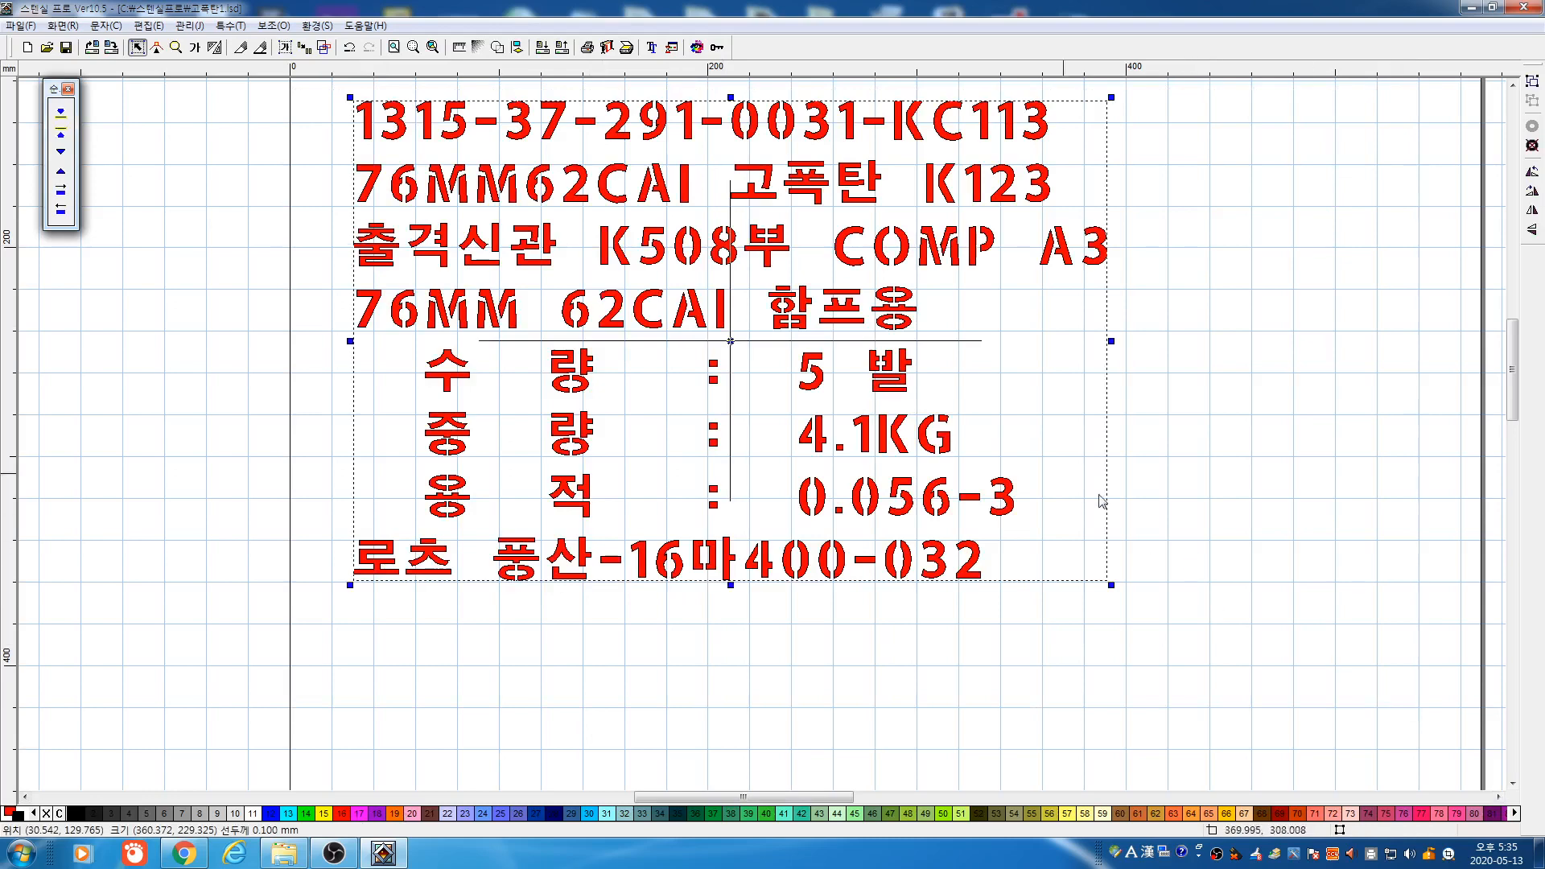
{"action": "left_click_drag", "start_coordinate": [791, 322], "coordinate": [784, 362]}
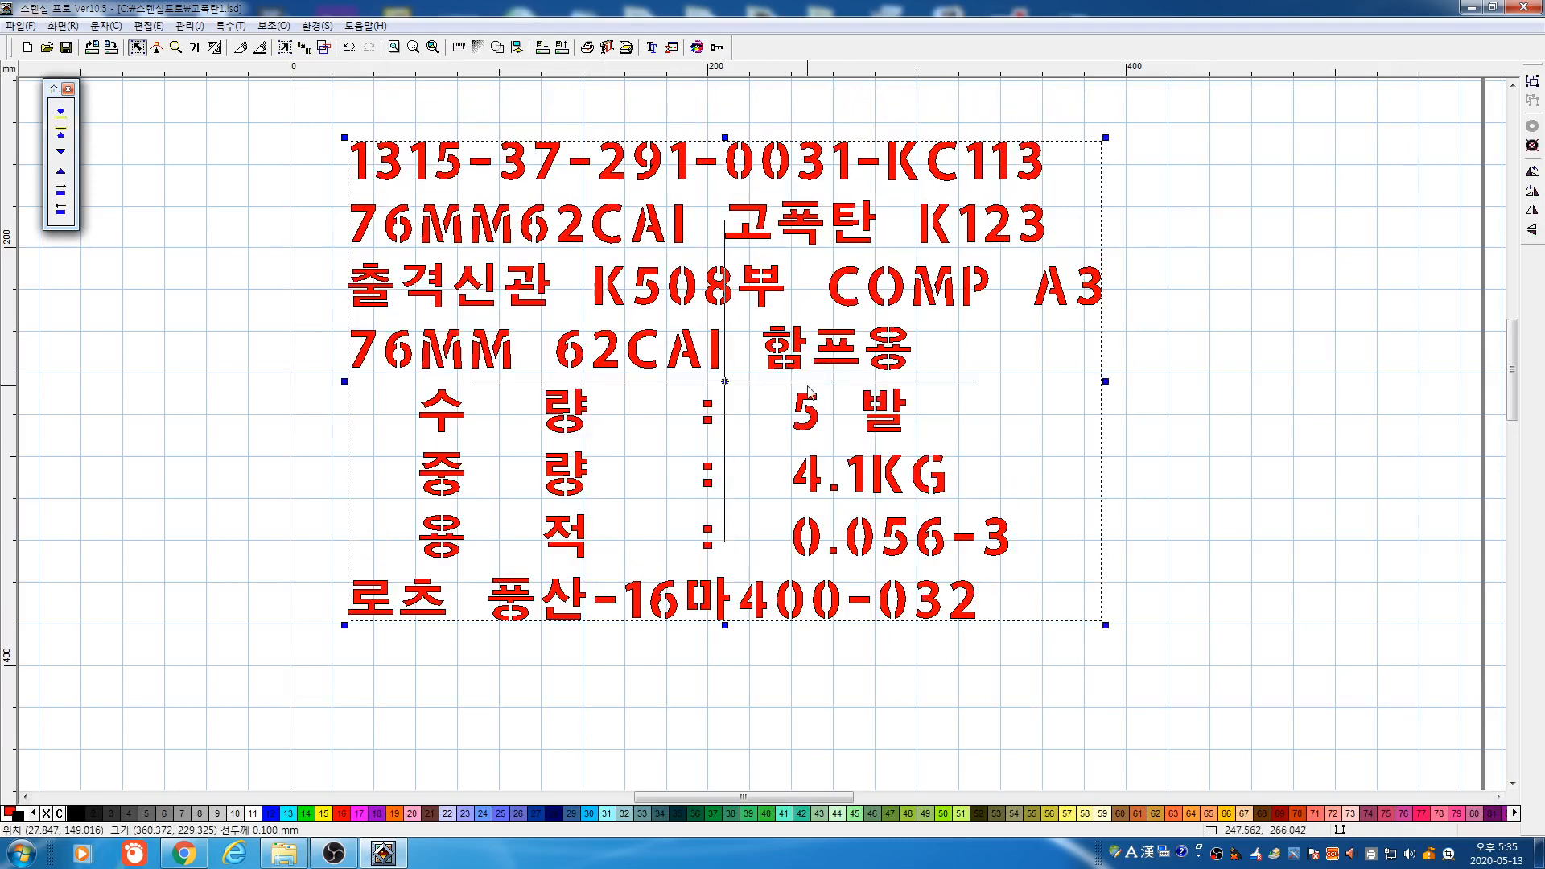
Resize the label block by entered size to 500 mm wide by 300 mm tall
{"action": "double_click", "coordinate": [804, 383]}
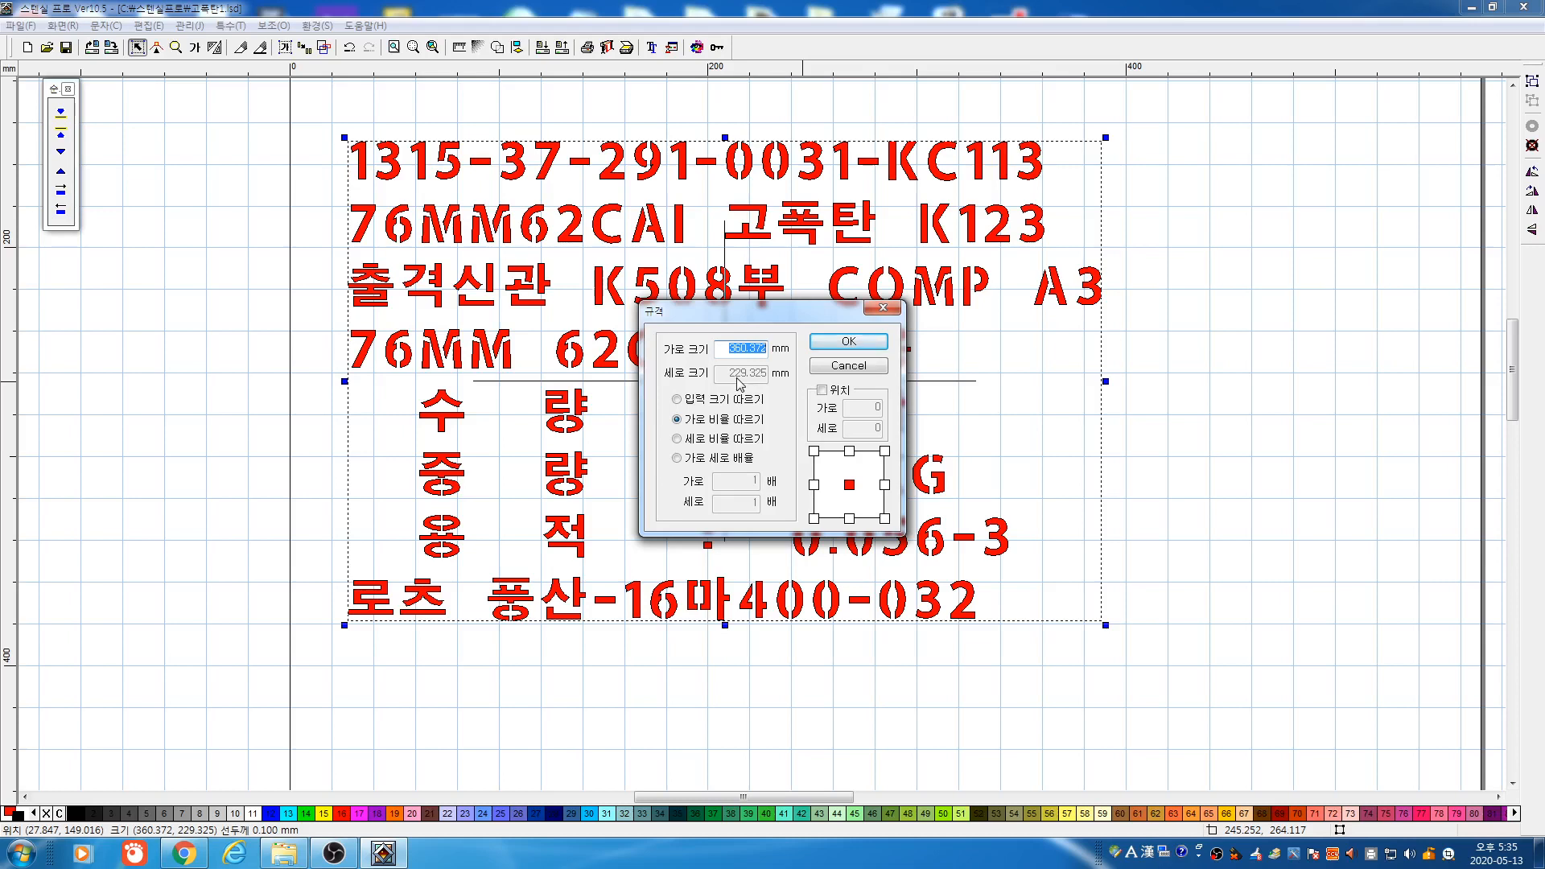
{"action": "left_click", "coordinate": [740, 397]}
{"action": "left_click", "coordinate": [742, 401]}
{"action": "double_click", "coordinate": [729, 351]}
{"action": "type", "text": "500"}
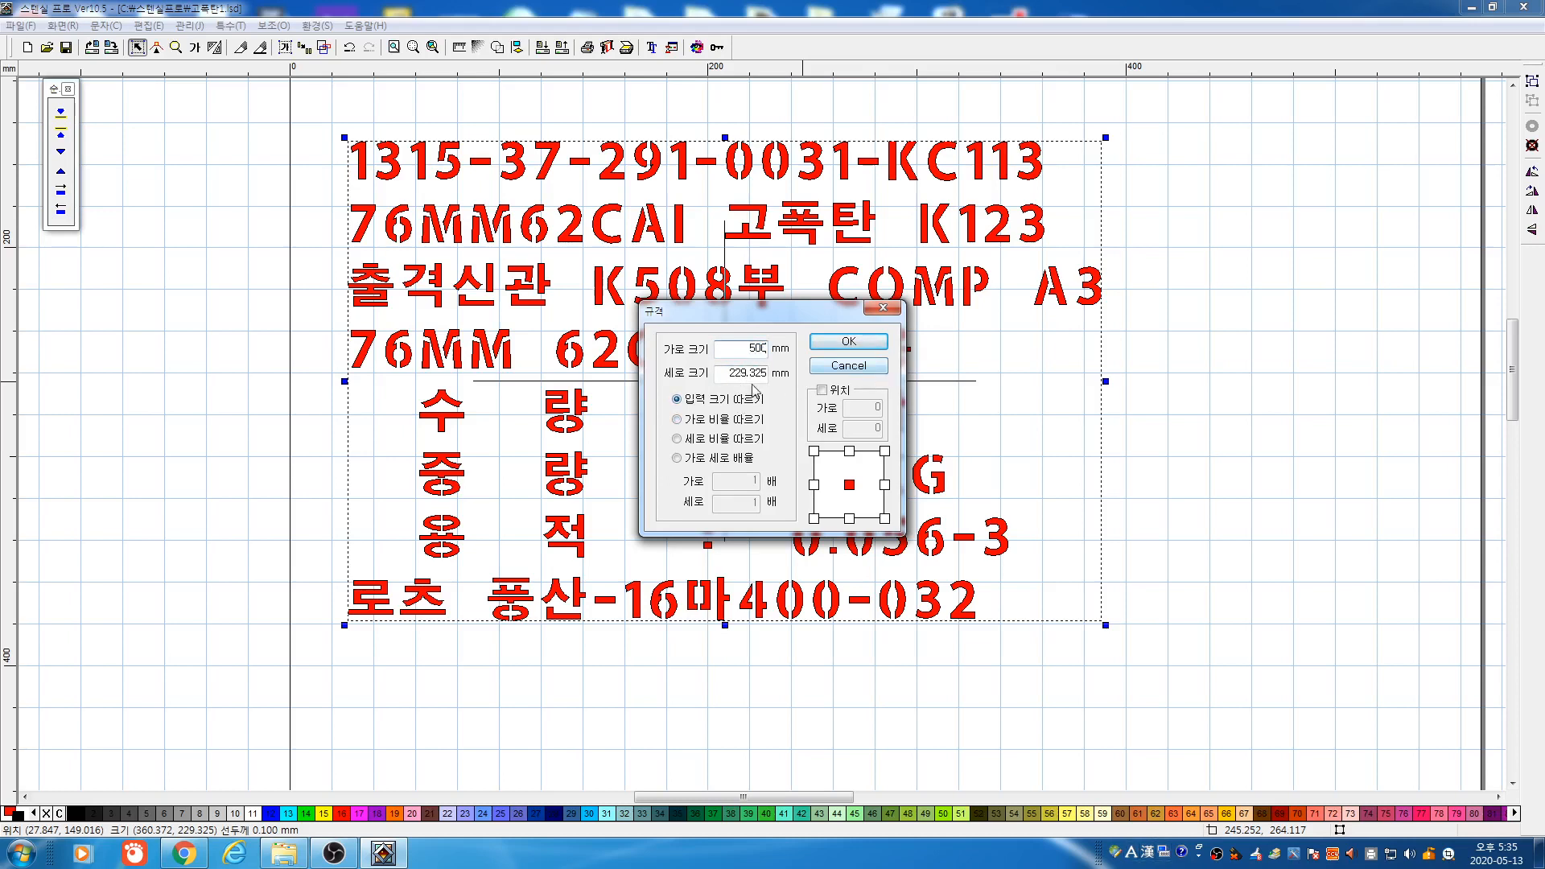
{"action": "double_click", "coordinate": [721, 368]}
{"action": "type", "text": "300"}
{"action": "left_click_drag", "start_coordinate": [783, 325], "coordinate": [864, 378]}
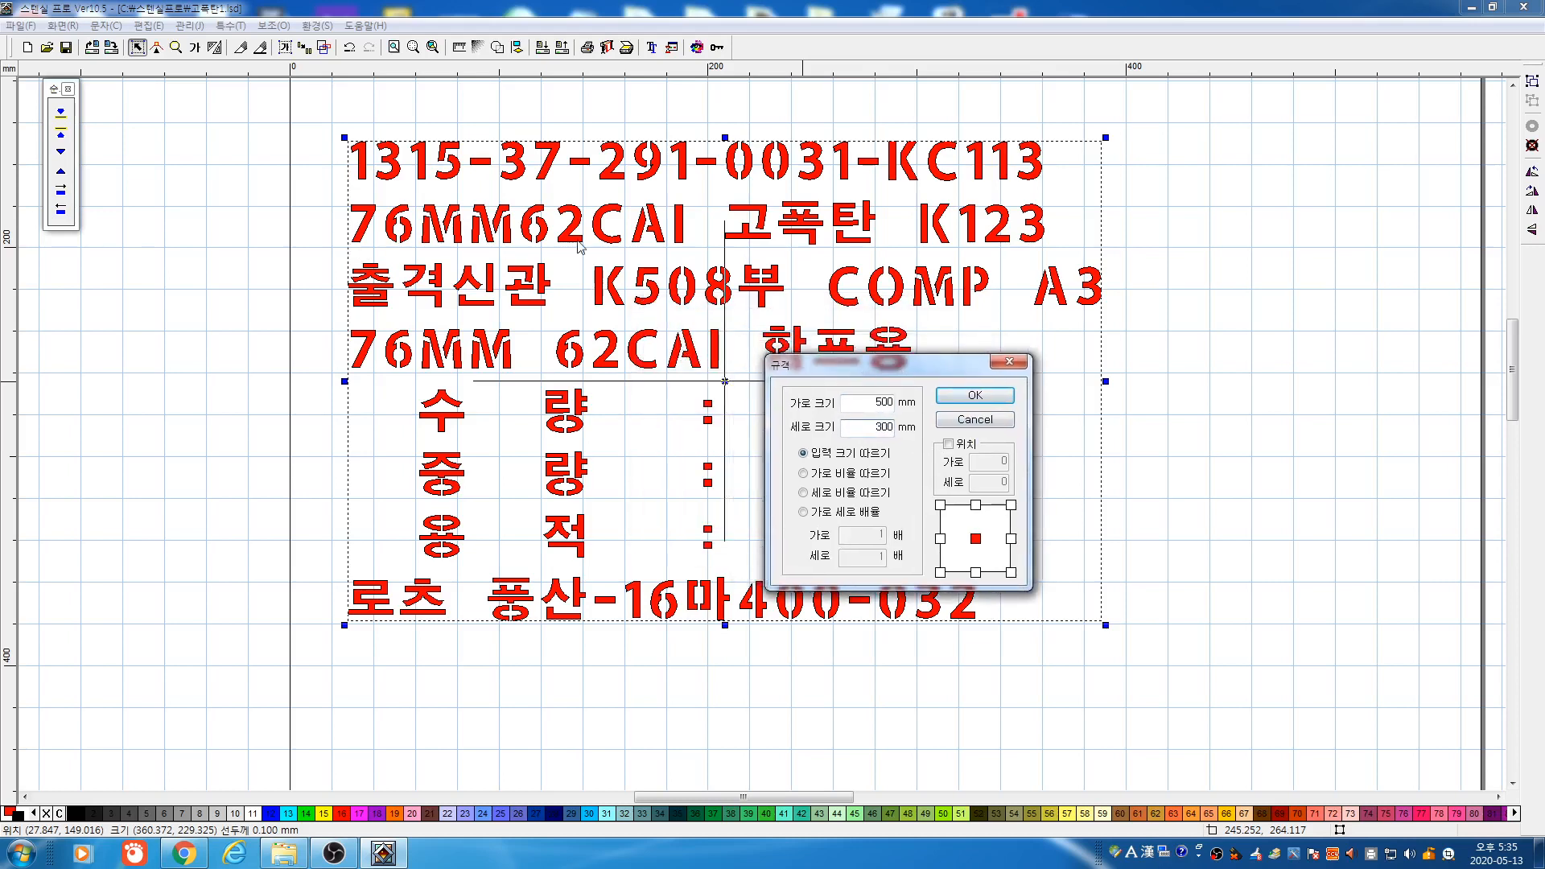
{"action": "left_click", "coordinate": [973, 400]}
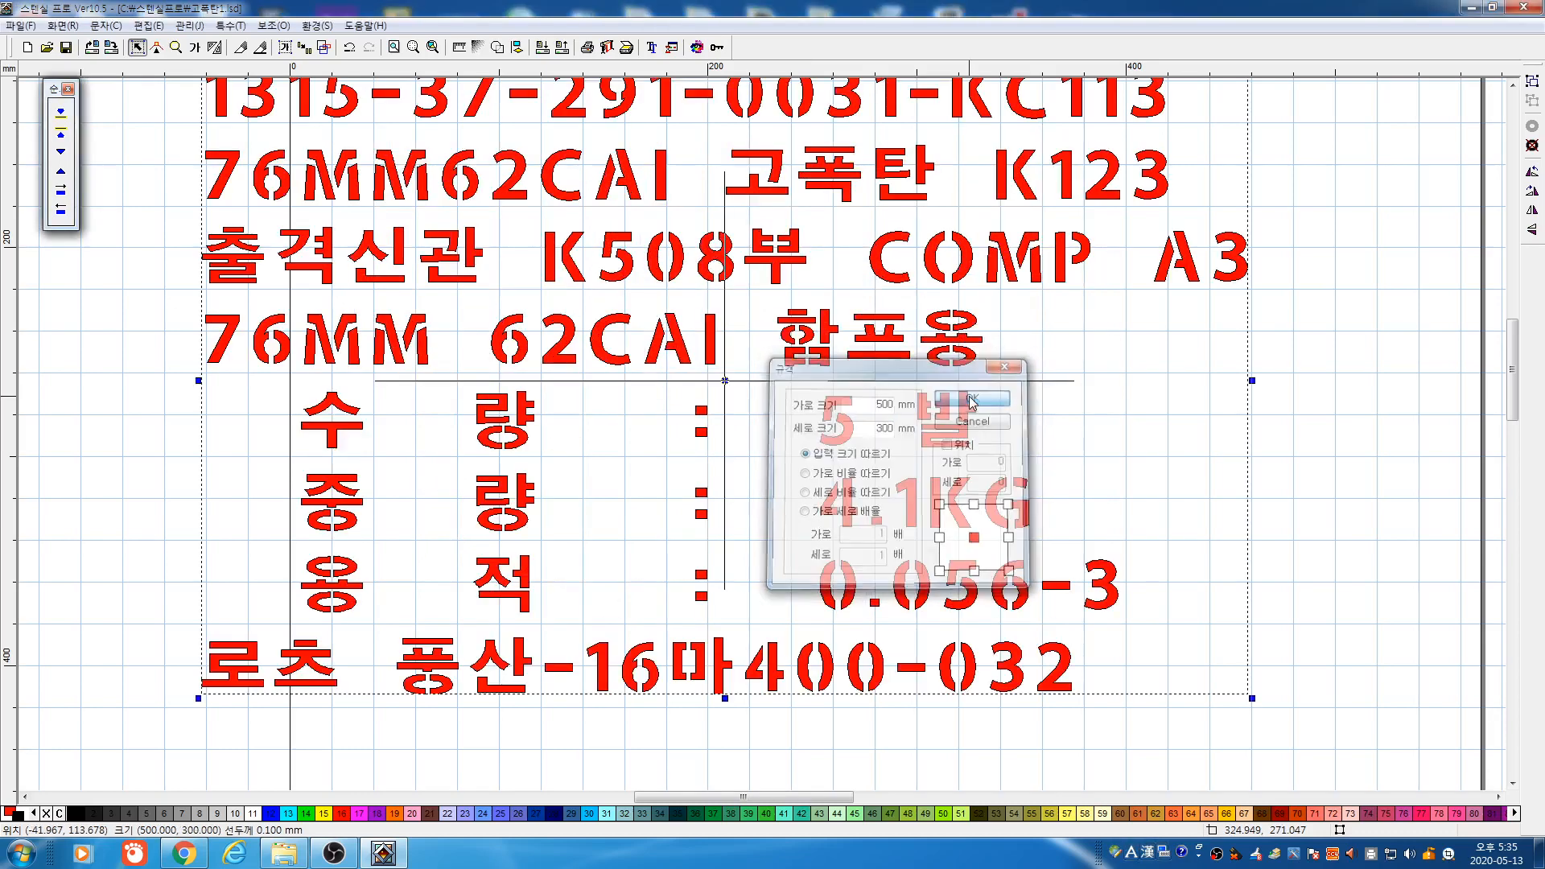
Zoom in on the label and select the whole text block for text conversion
{"action": "left_click", "coordinate": [181, 51]}
{"action": "right_click", "coordinate": [427, 291]}
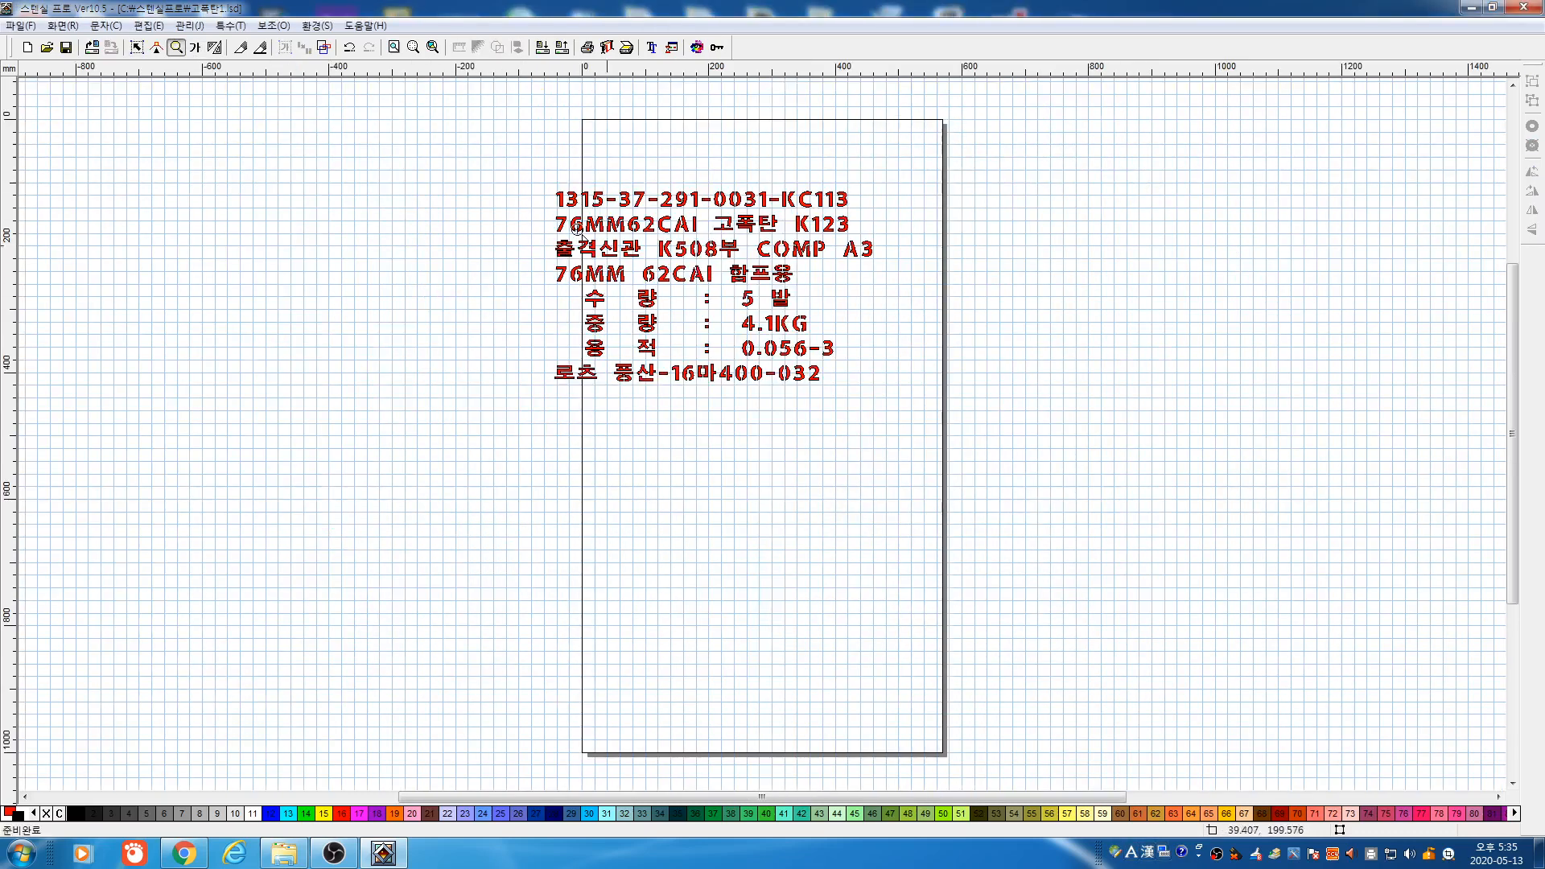
{"action": "left_click_drag", "start_coordinate": [535, 170], "coordinate": [926, 425]}
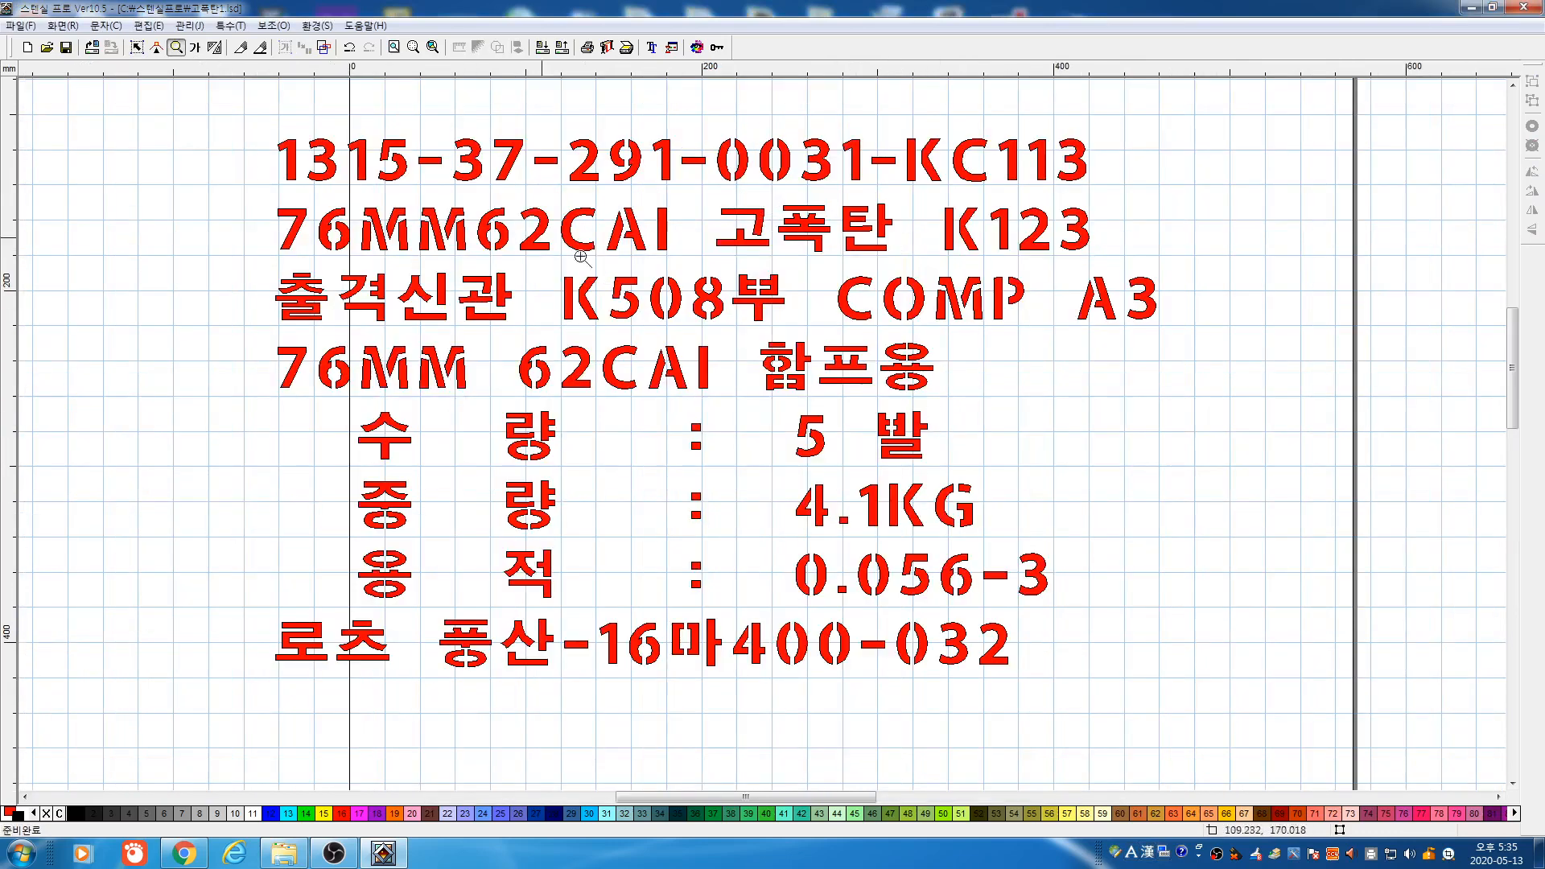
{"action": "left_click", "coordinate": [138, 49]}
{"action": "left_click", "coordinate": [194, 47]}
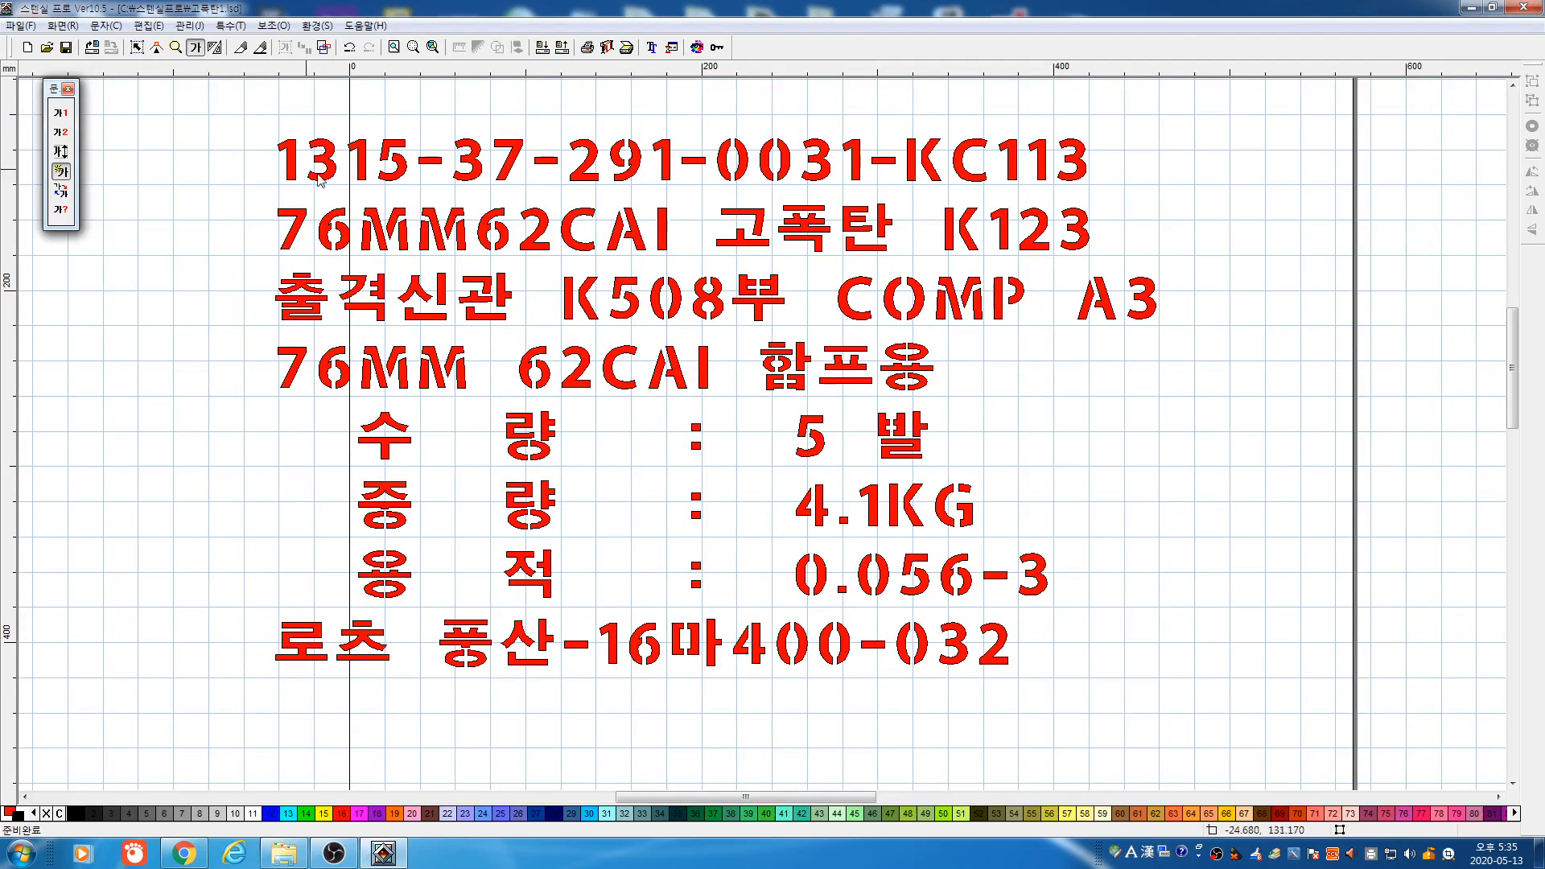
{"action": "left_click_drag", "start_coordinate": [230, 134], "coordinate": [1358, 768]}
{"action": "left_click", "coordinate": [897, 484]}
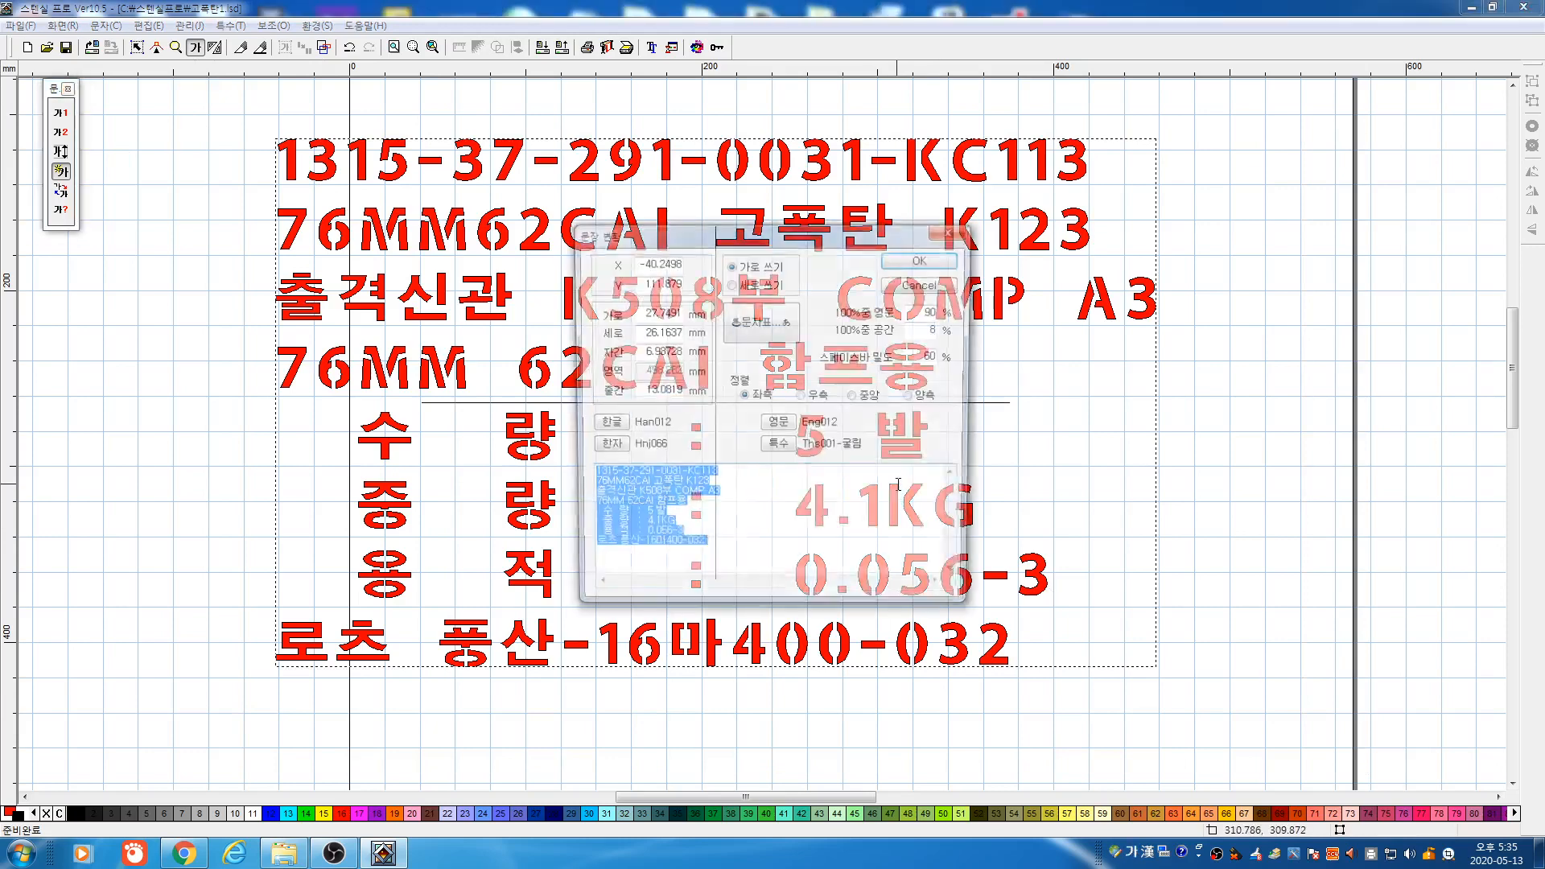
Set the characters to 20 × 20 mm with 5 mm letter spacing and 10 mm line spacing
{"action": "left_click", "coordinate": [641, 312]}
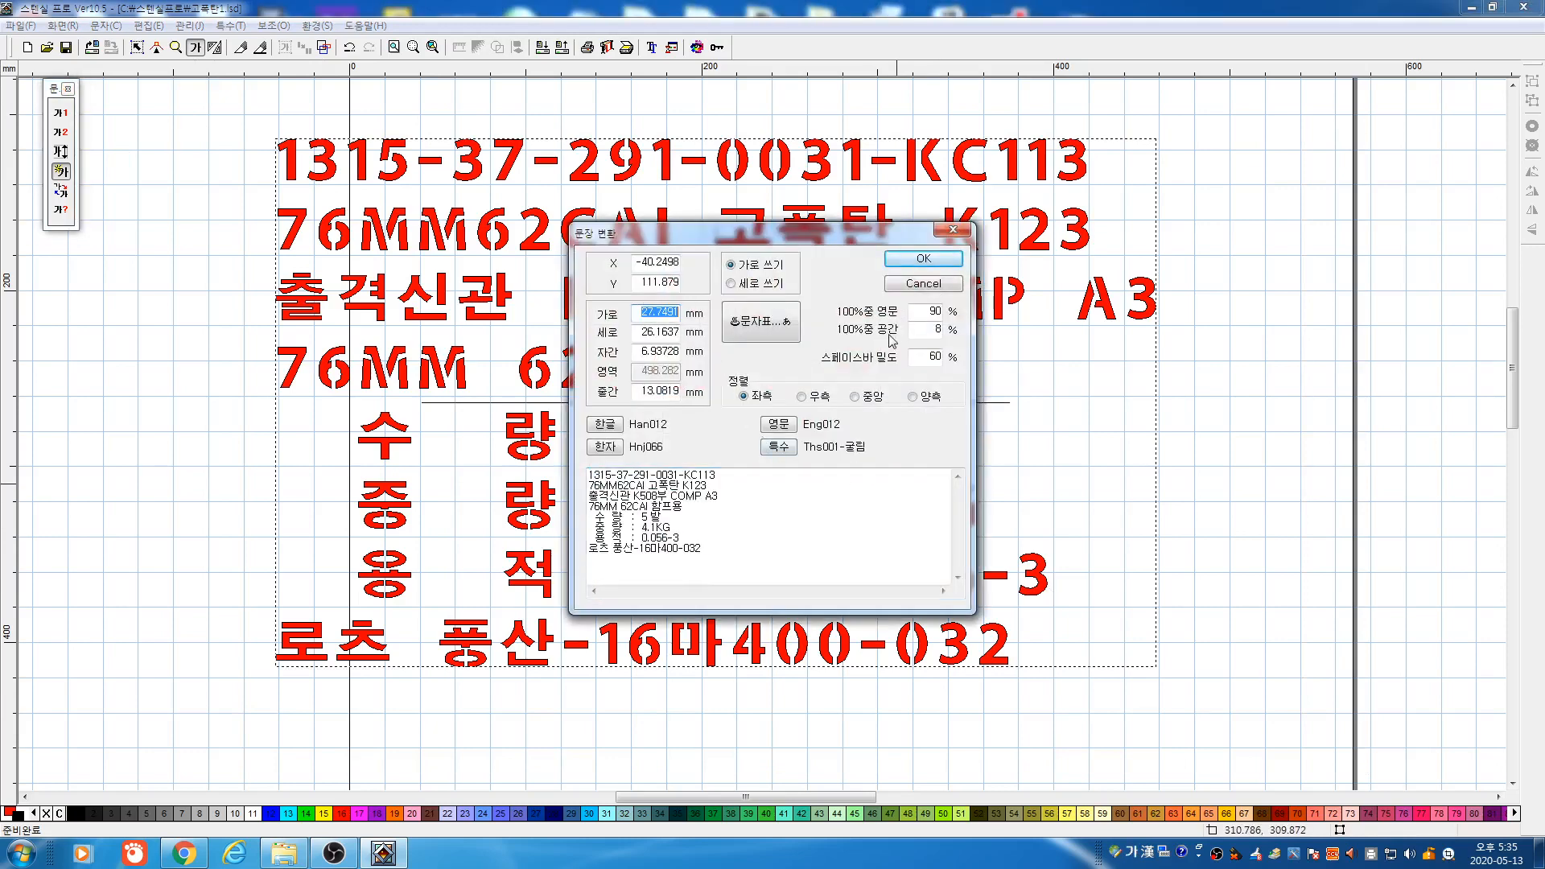
{"action": "type", "text": "20"}
{"action": "key", "text": "Tab"}
{"action": "type", "text": "20"}
{"action": "key", "text": "Tab"}
{"action": "type", "text": "5"}
{"action": "key", "text": "Tab"}
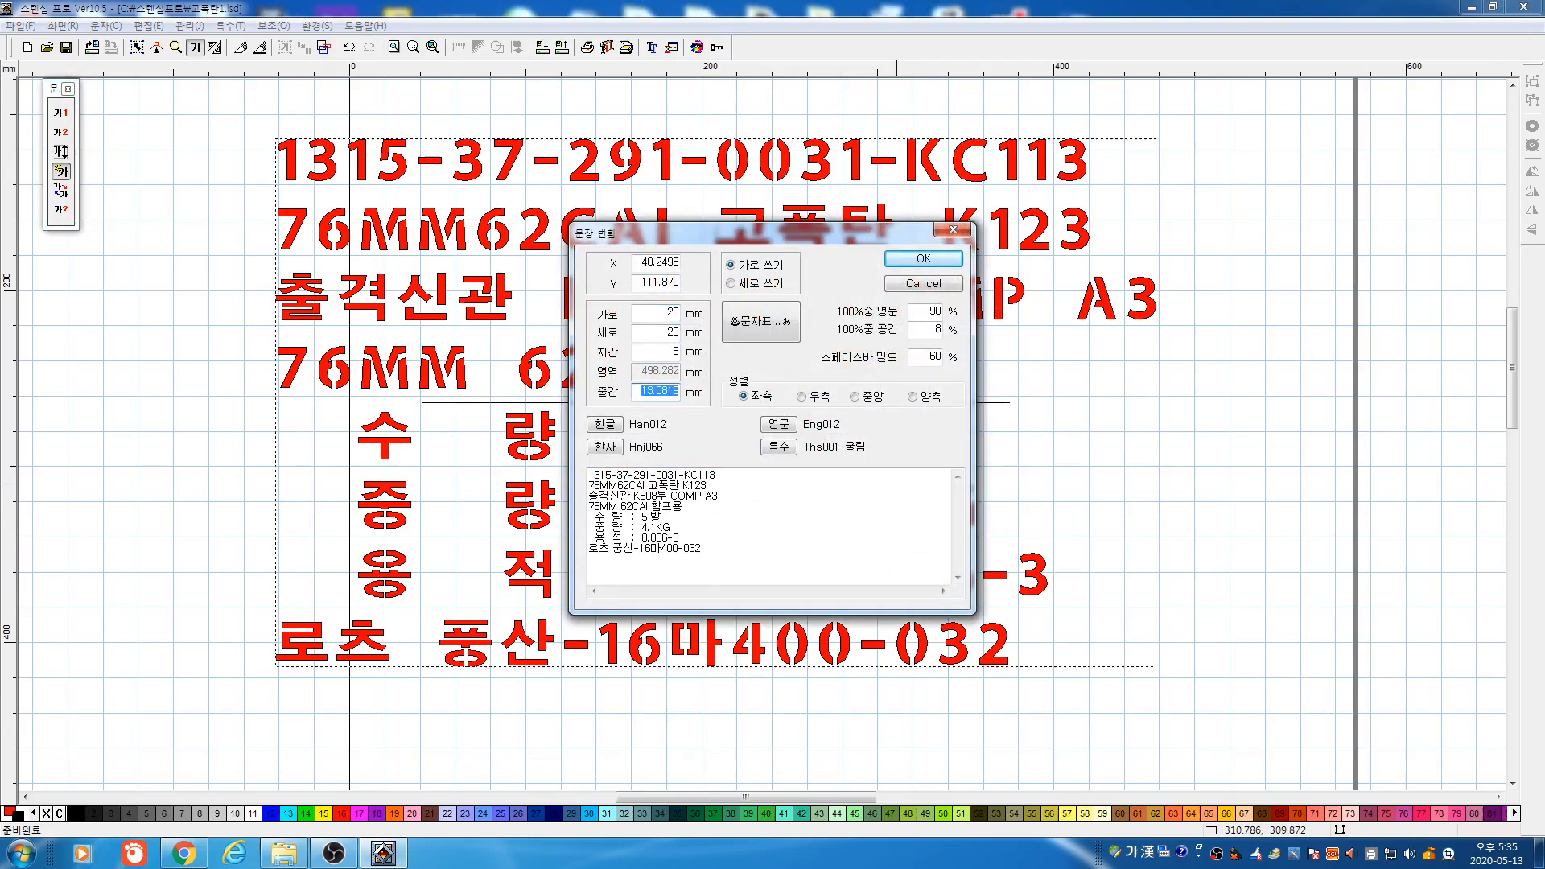
{"action": "type", "text": "10"}
{"action": "left_click", "coordinate": [923, 258]}
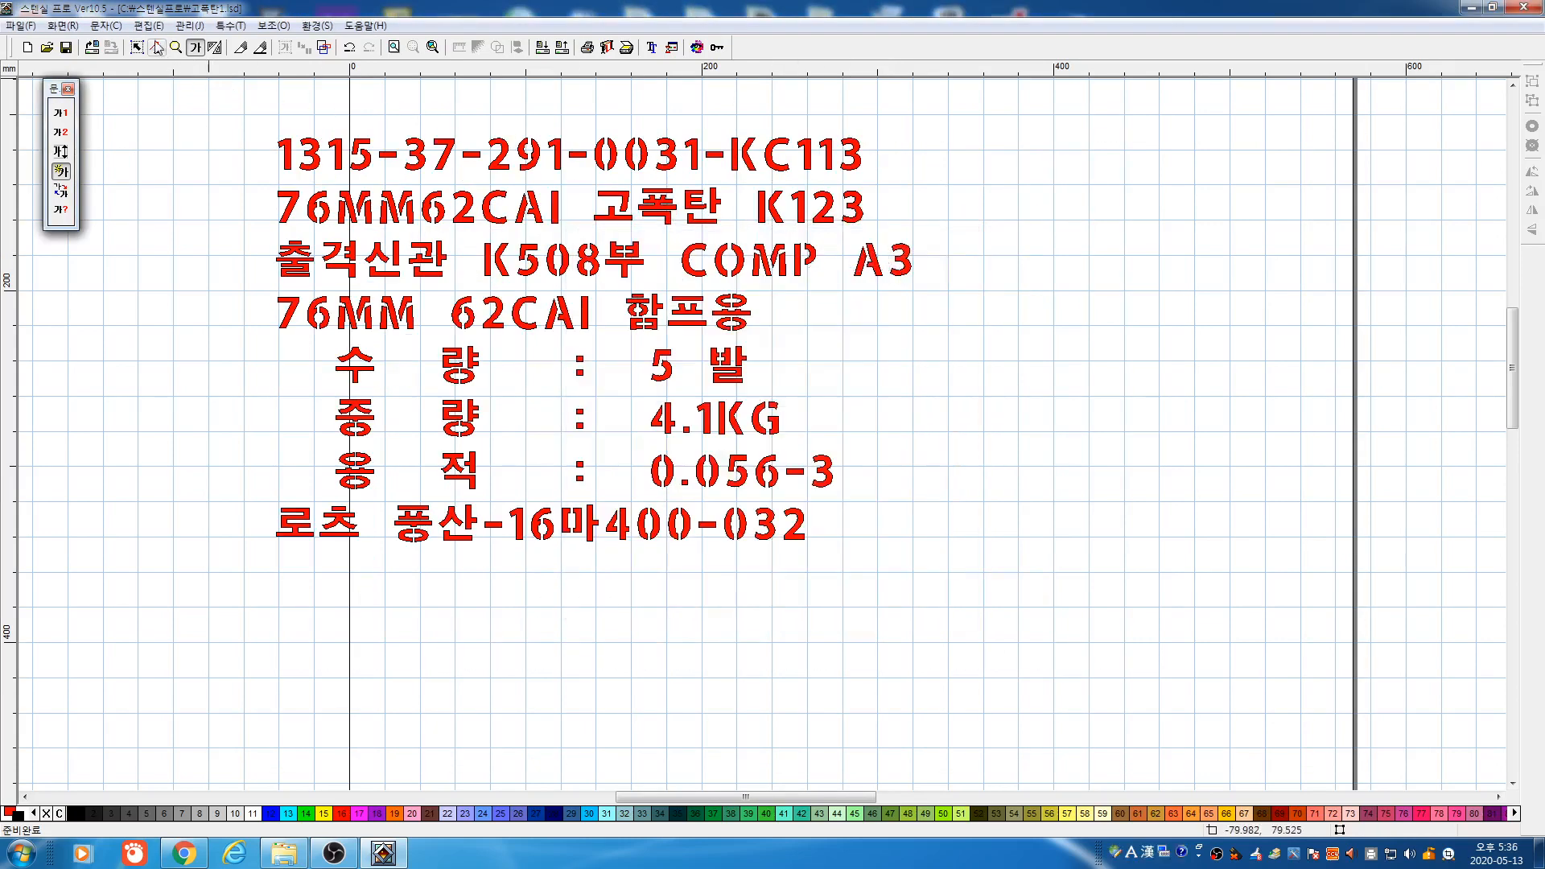
Resize the red label block to 360 mm wide by 250 mm tall in the size dialog
{"action": "left_click", "coordinate": [137, 46]}
{"action": "left_click_drag", "start_coordinate": [169, 114], "coordinate": [1033, 599]}
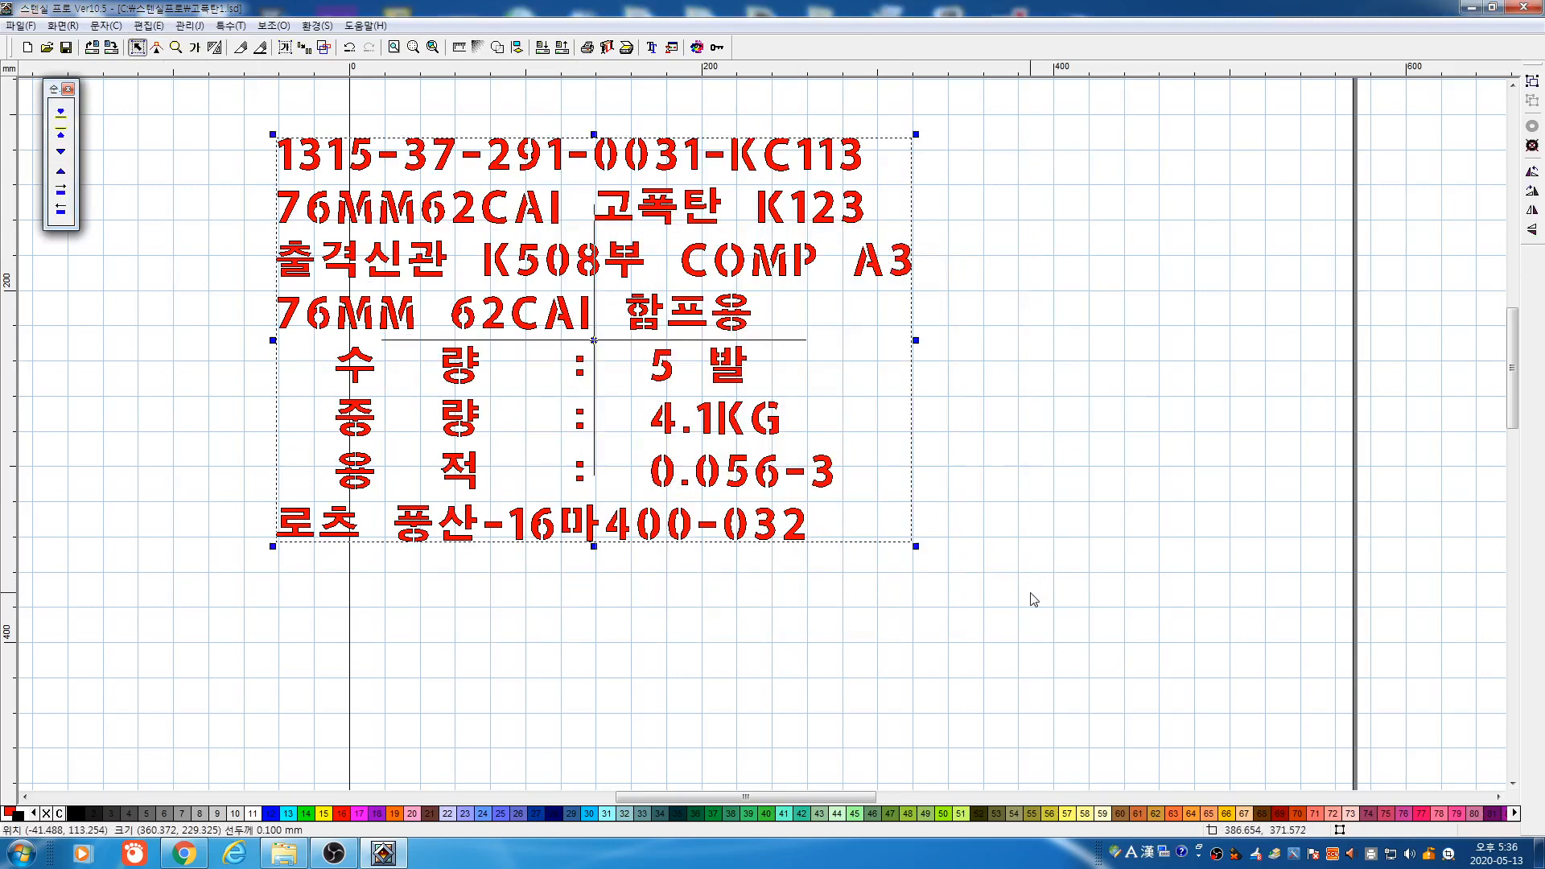
{"action": "key", "text": "Return"}
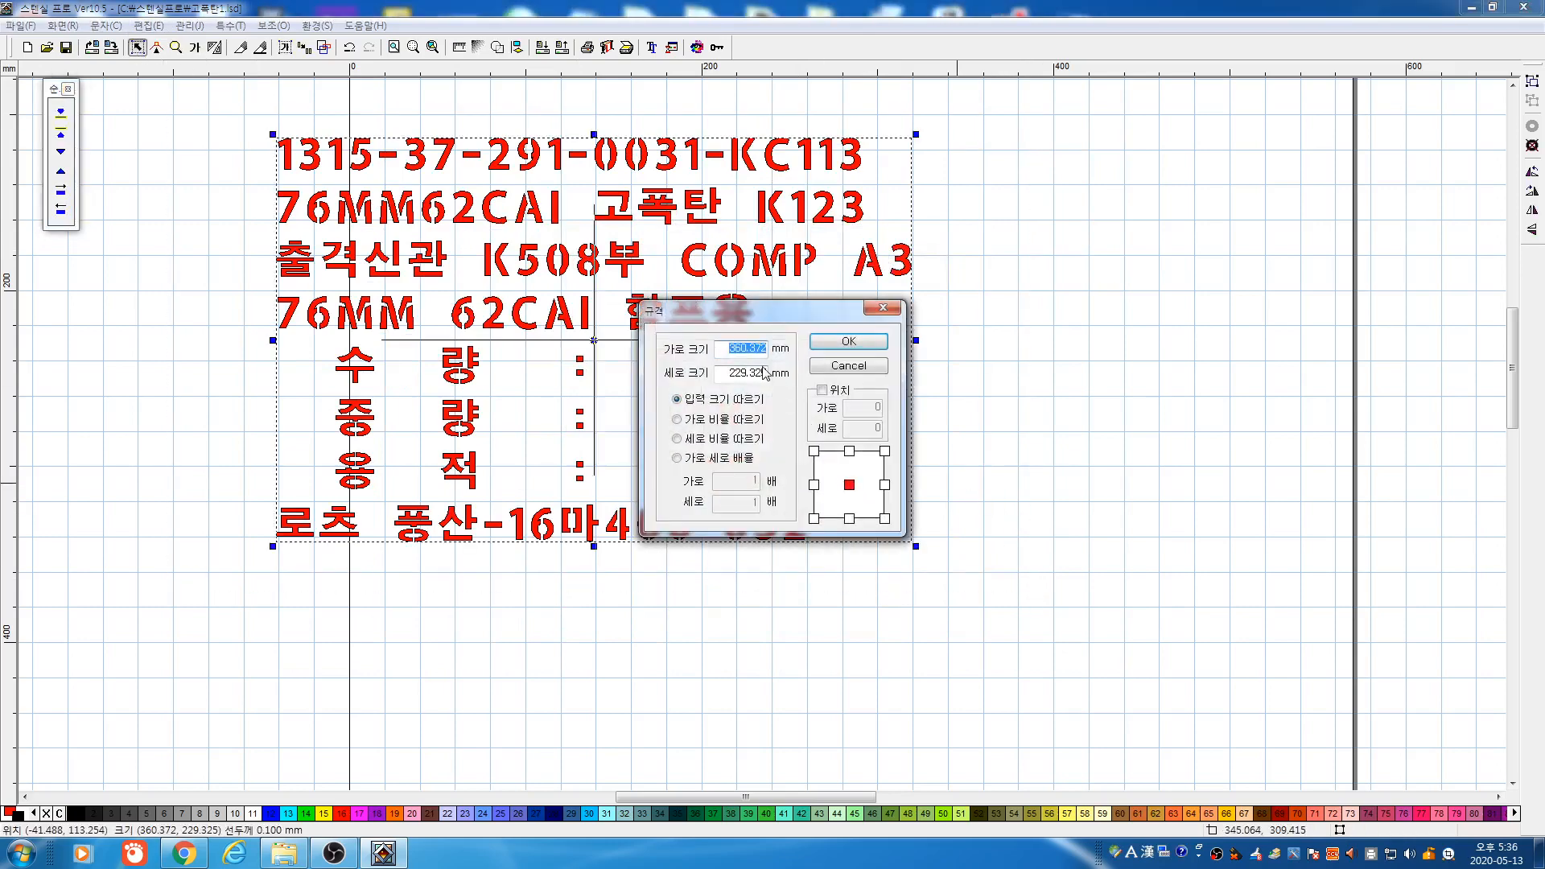
{"action": "left_click", "coordinate": [830, 370]}
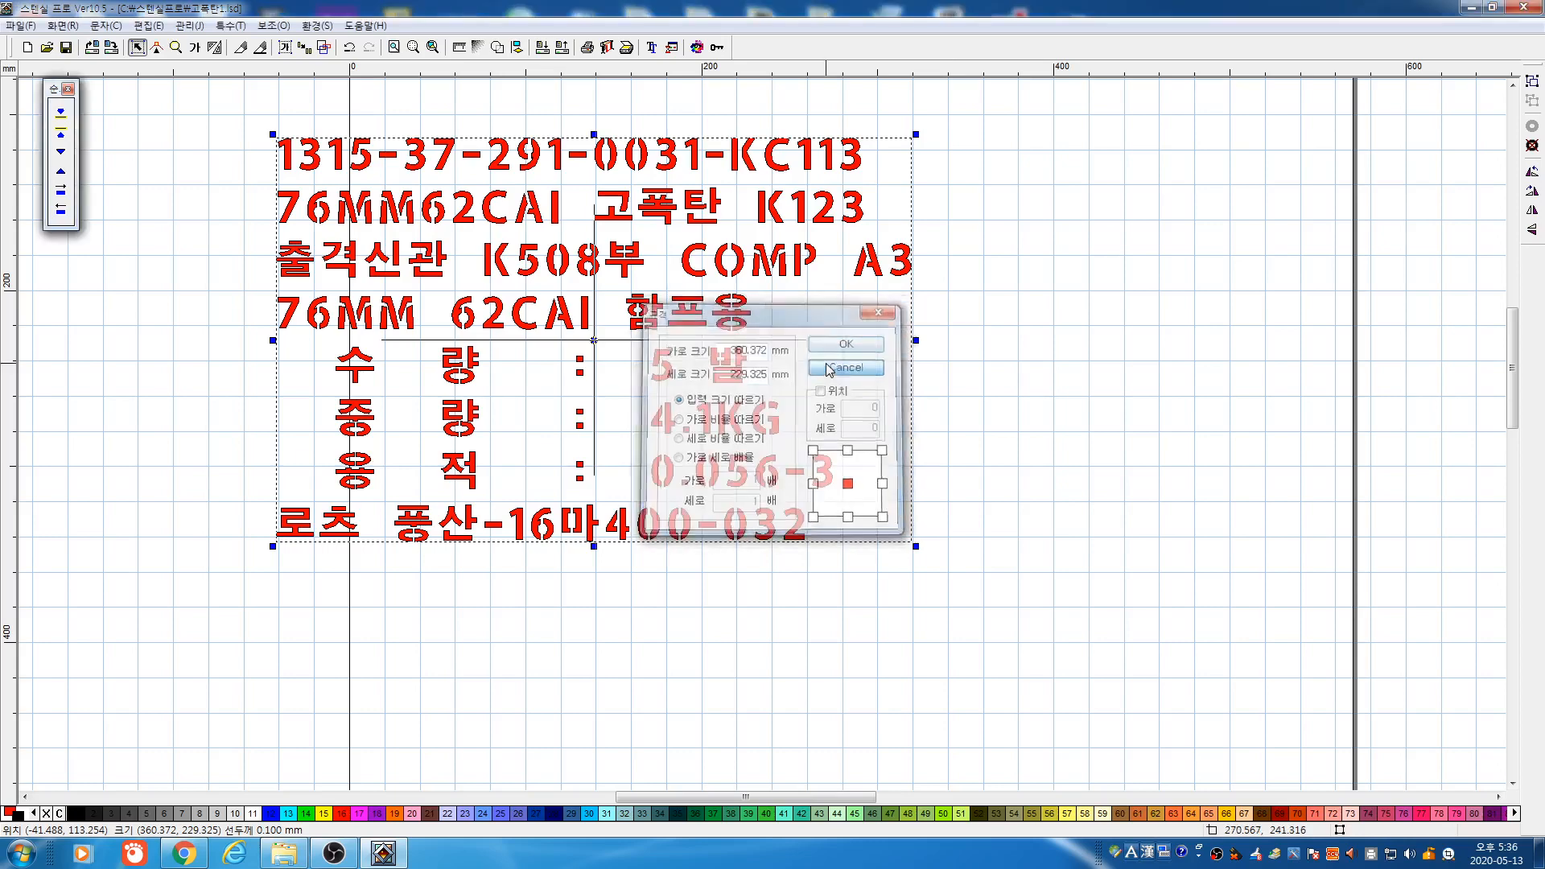
{"action": "key", "text": "Return"}
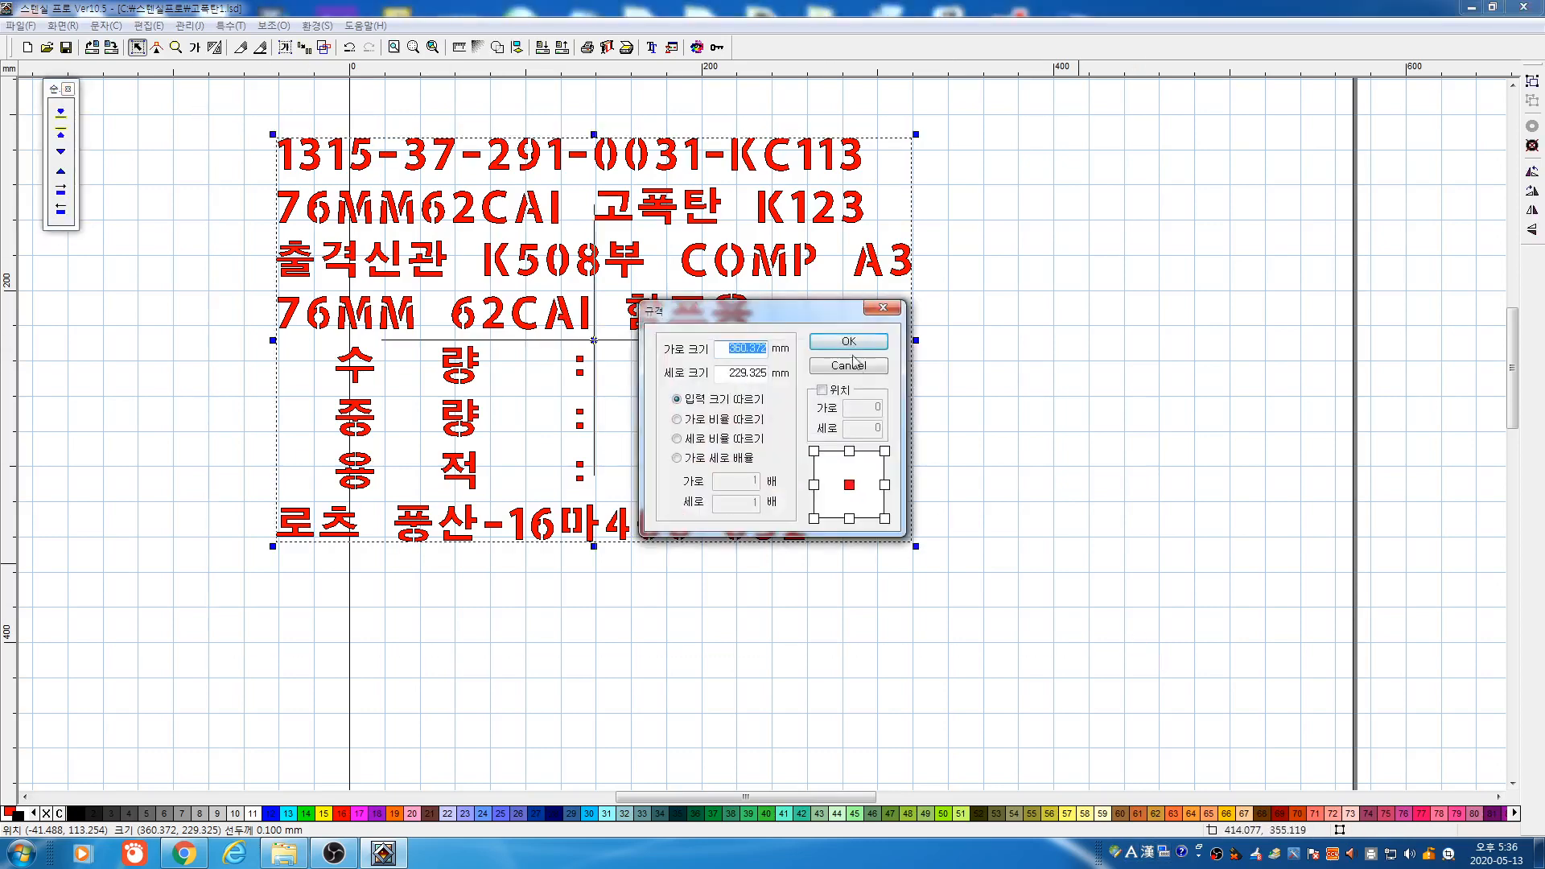
{"action": "left_click", "coordinate": [856, 366]}
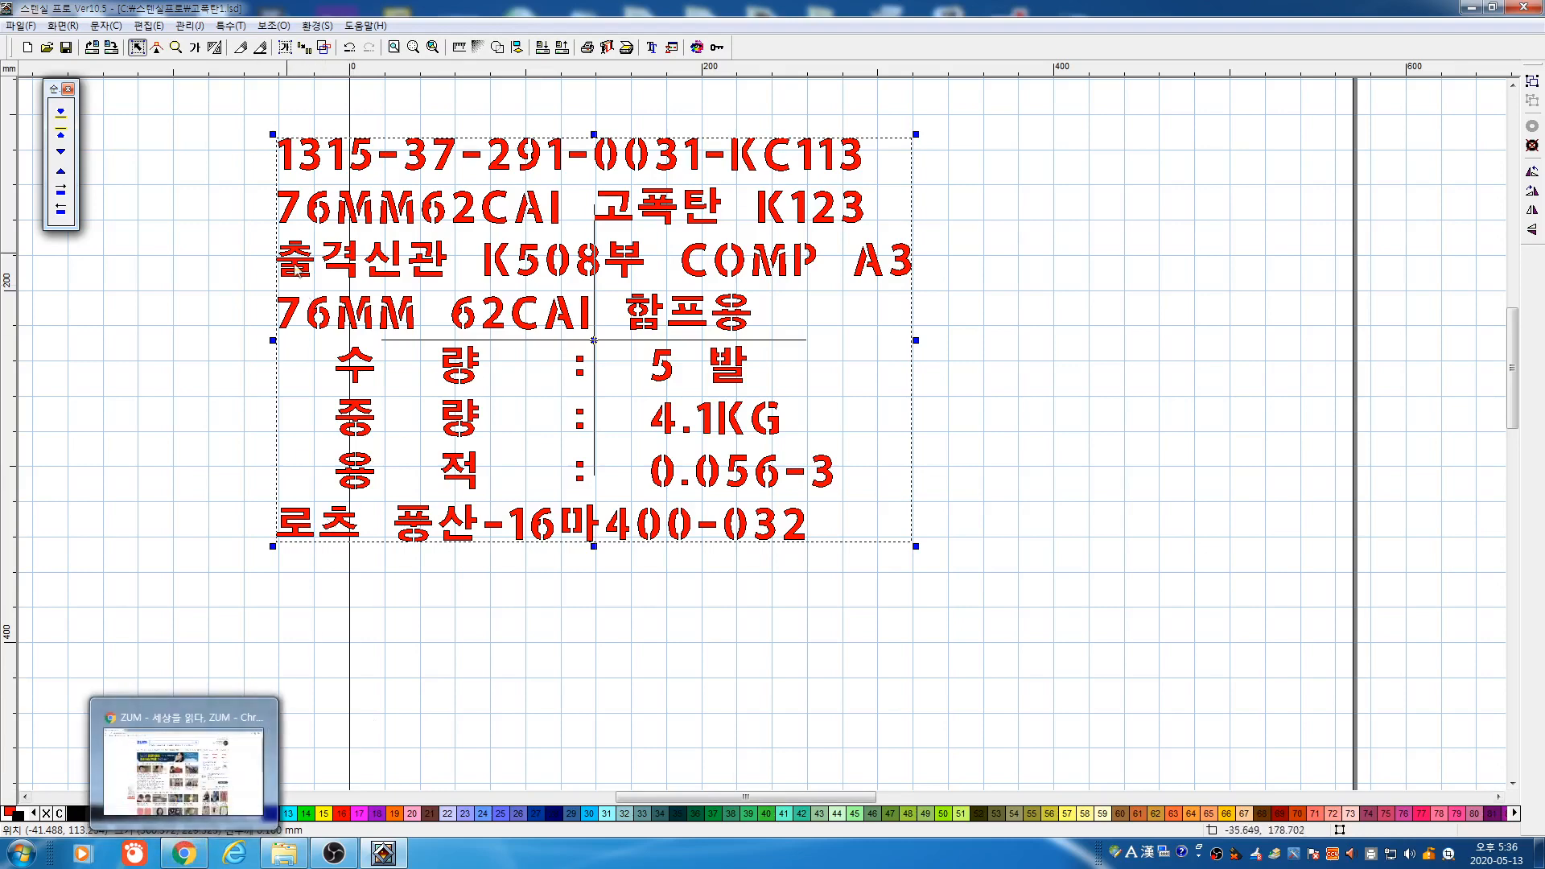
{"action": "left_click_drag", "start_coordinate": [211, 107], "coordinate": [1061, 557]}
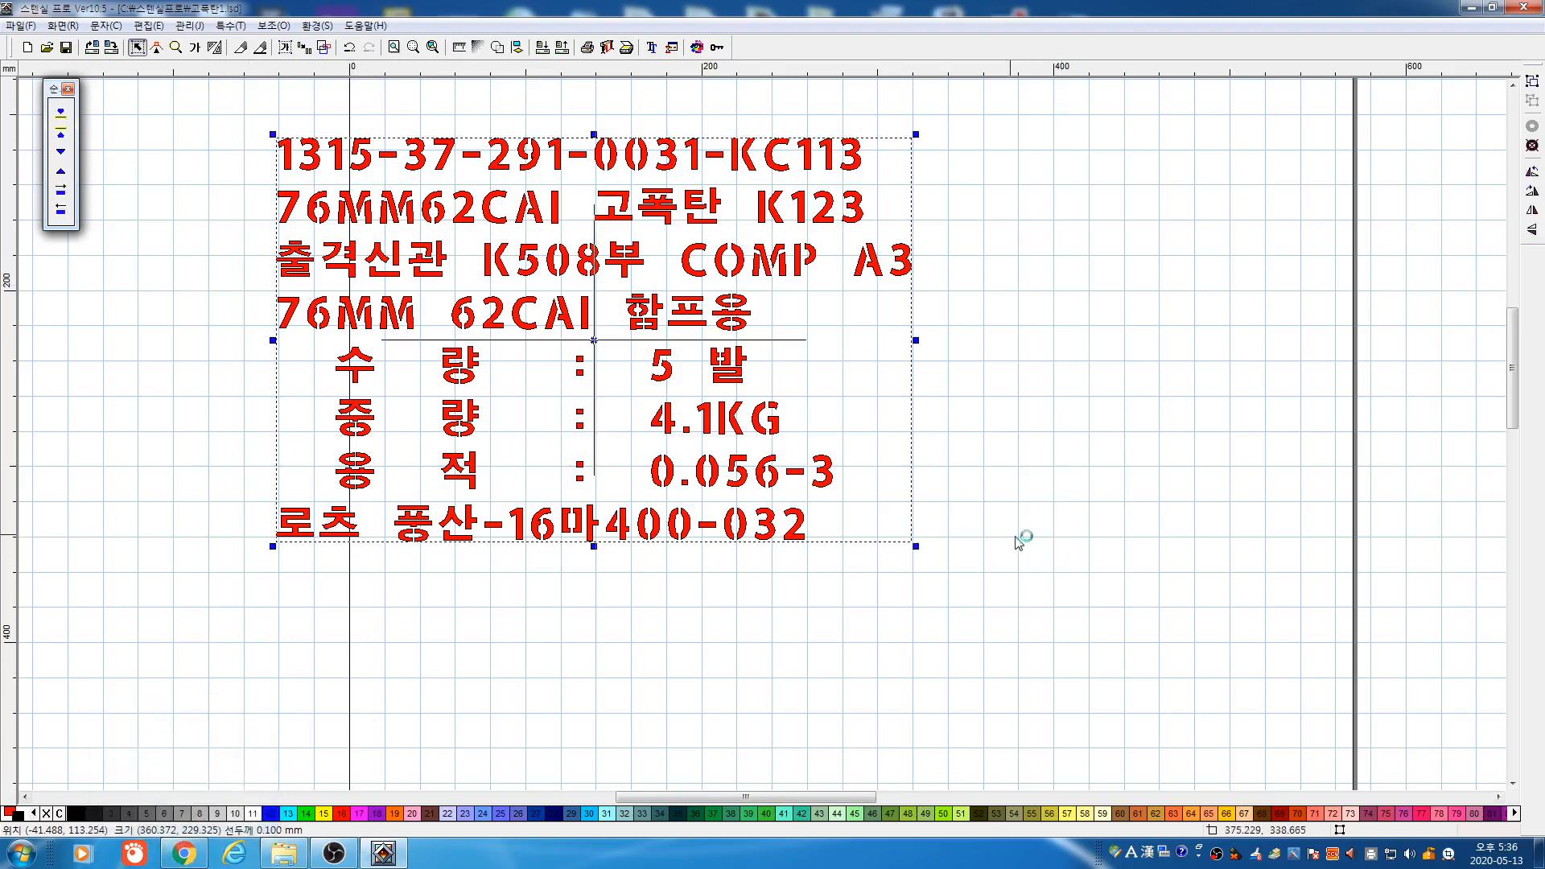
{"action": "key", "text": "F2"}
{"action": "double_click", "coordinate": [723, 372]}
{"action": "type", "text": "250"}
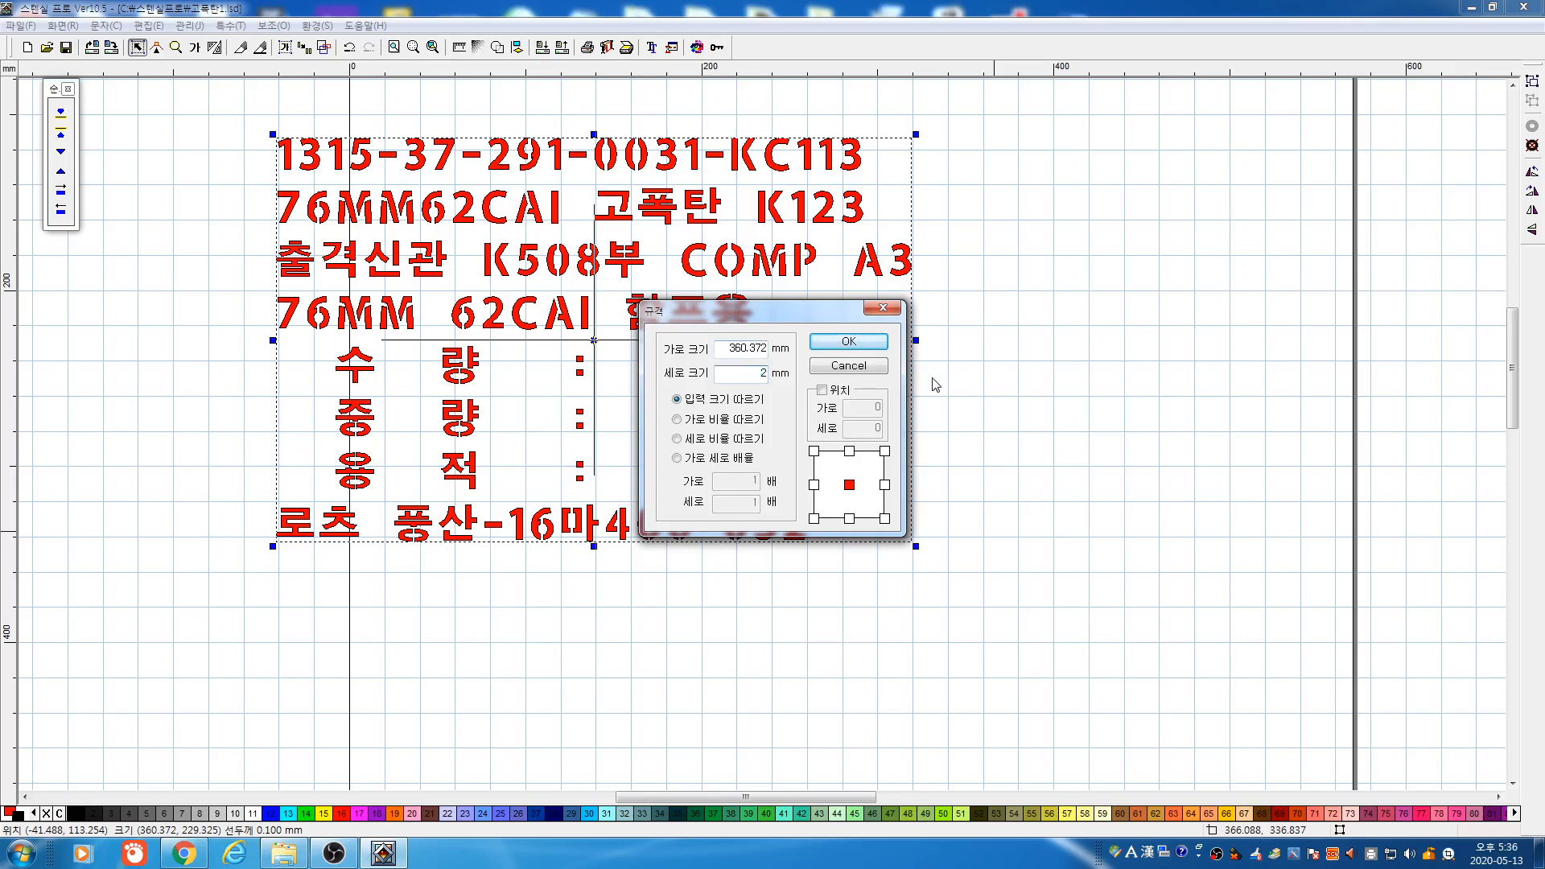
{"action": "double_click", "coordinate": [729, 351]}
{"action": "type", "text": "360"}
{"action": "left_click", "coordinate": [823, 342]}
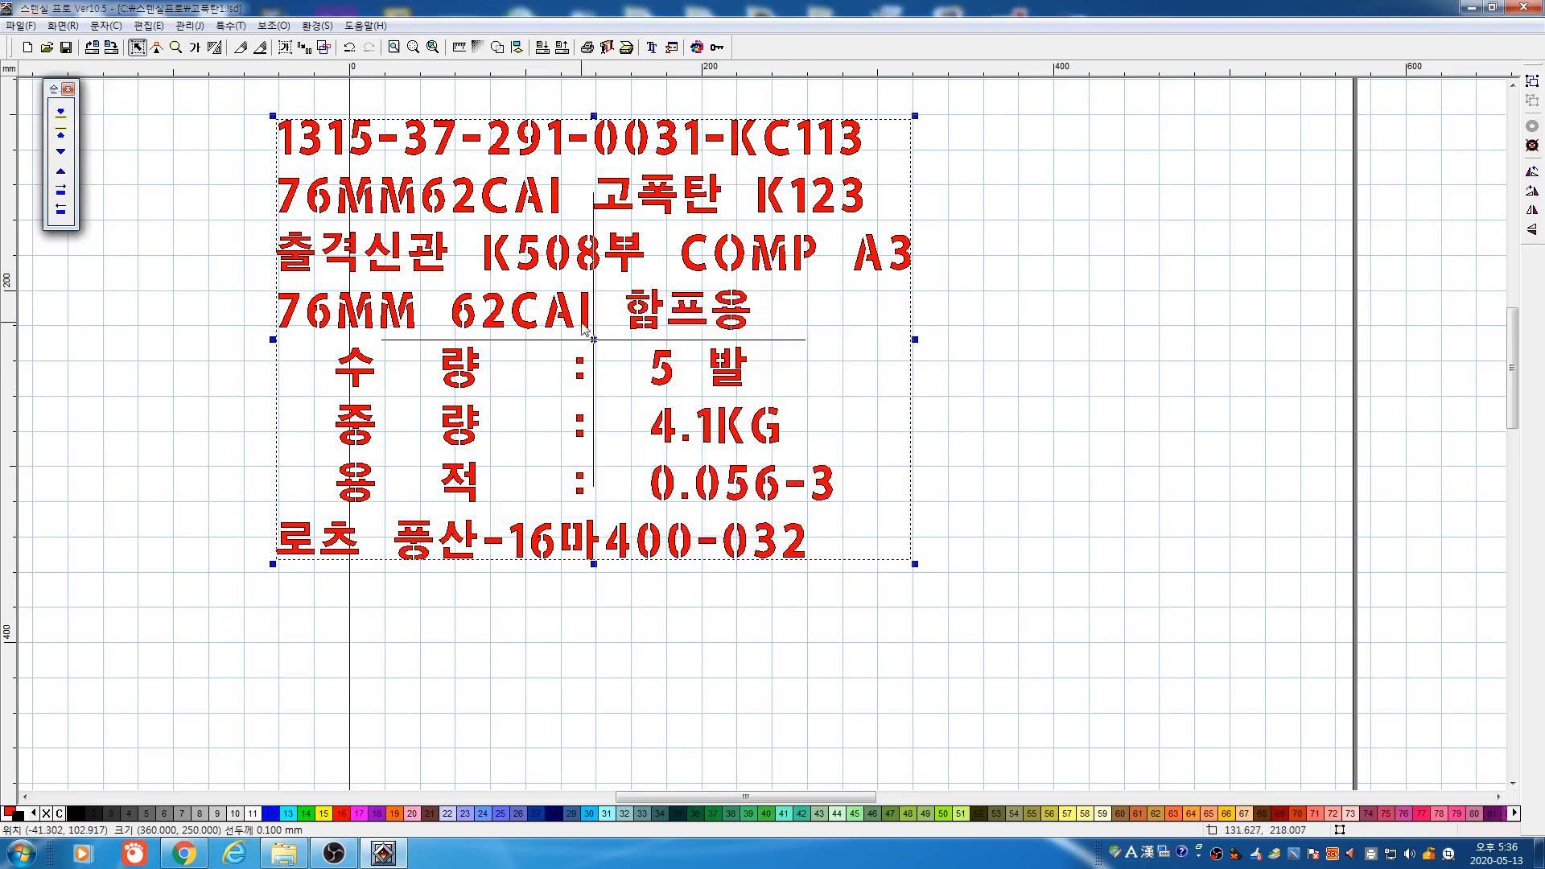
Set the plotter output direction to 가로 (horizontal), then close the plotter output window
{"action": "left_click", "coordinate": [607, 48]}
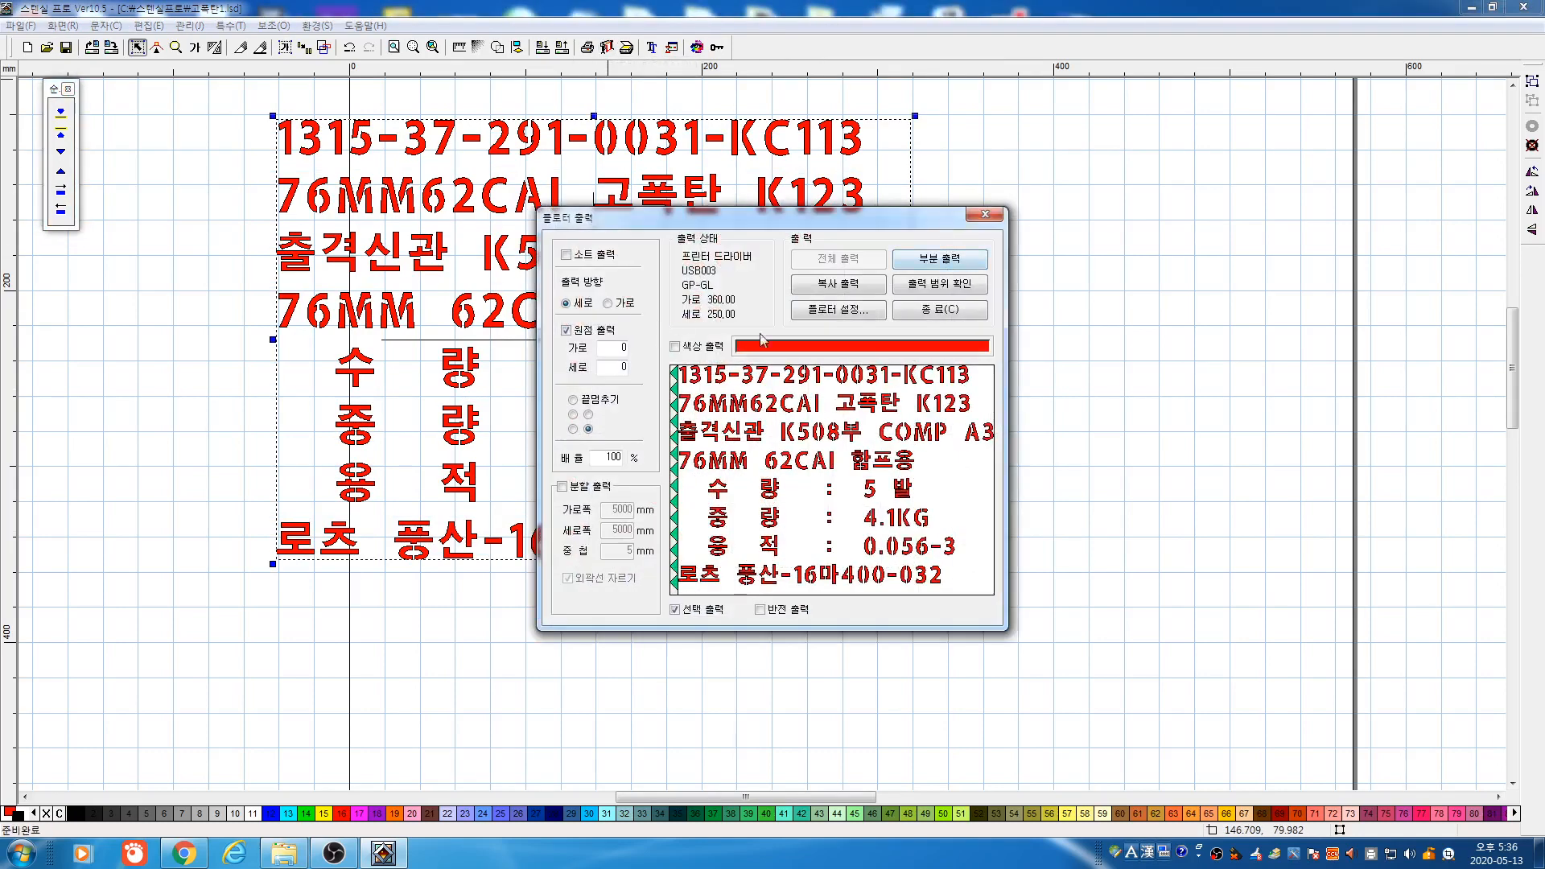
{"action": "left_click", "coordinate": [609, 303]}
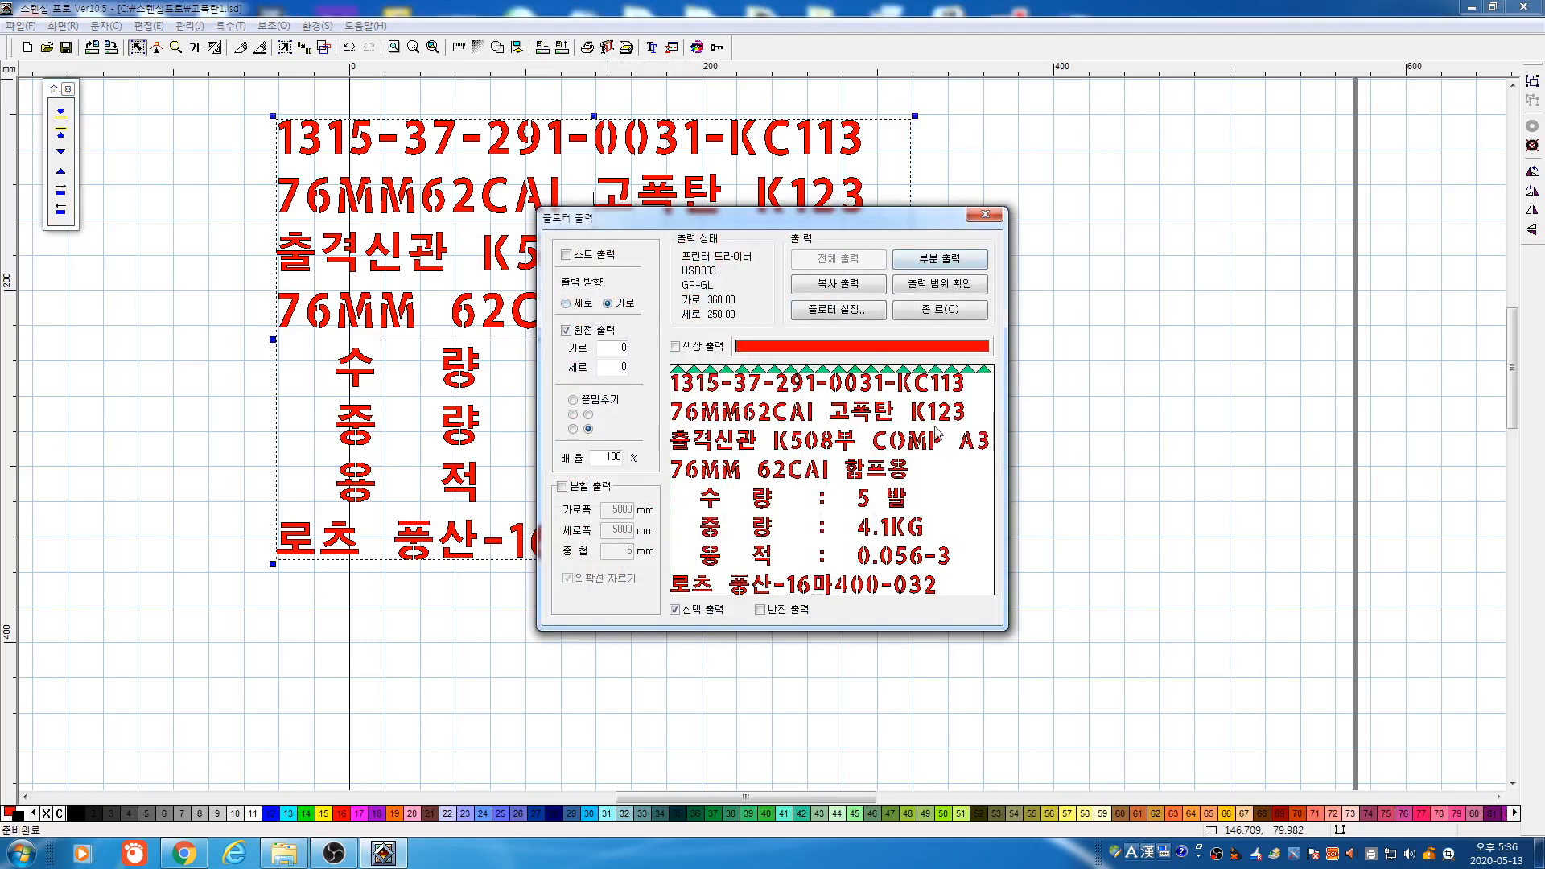
{"action": "left_click", "coordinate": [948, 310]}
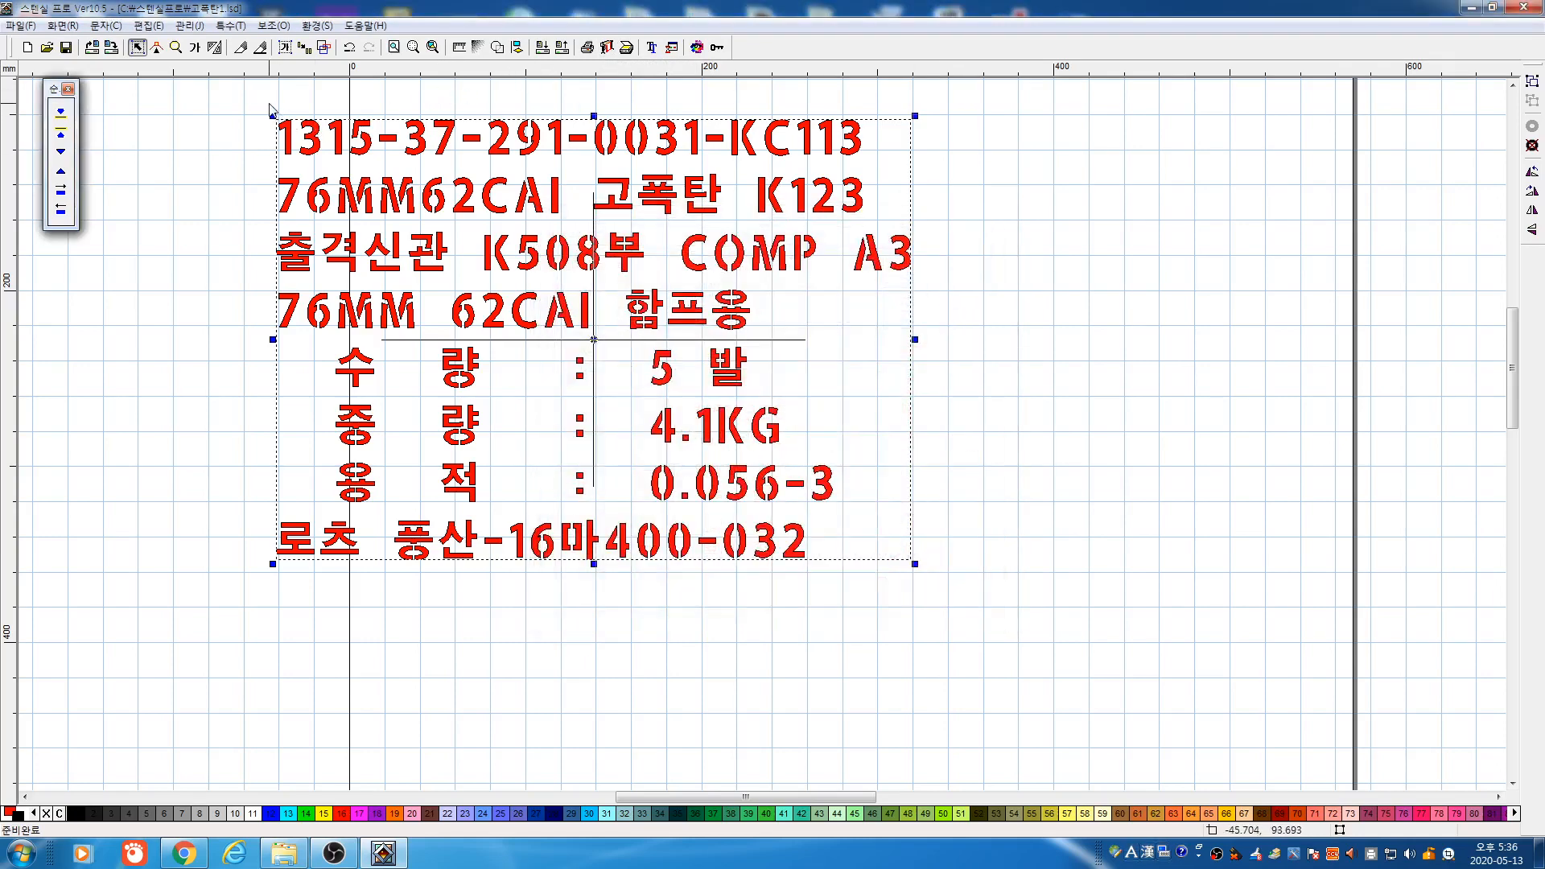
Edit the 수 량 line so the quantity reads 3 발 instead of 5 발
{"action": "left_click", "coordinate": [197, 49]}
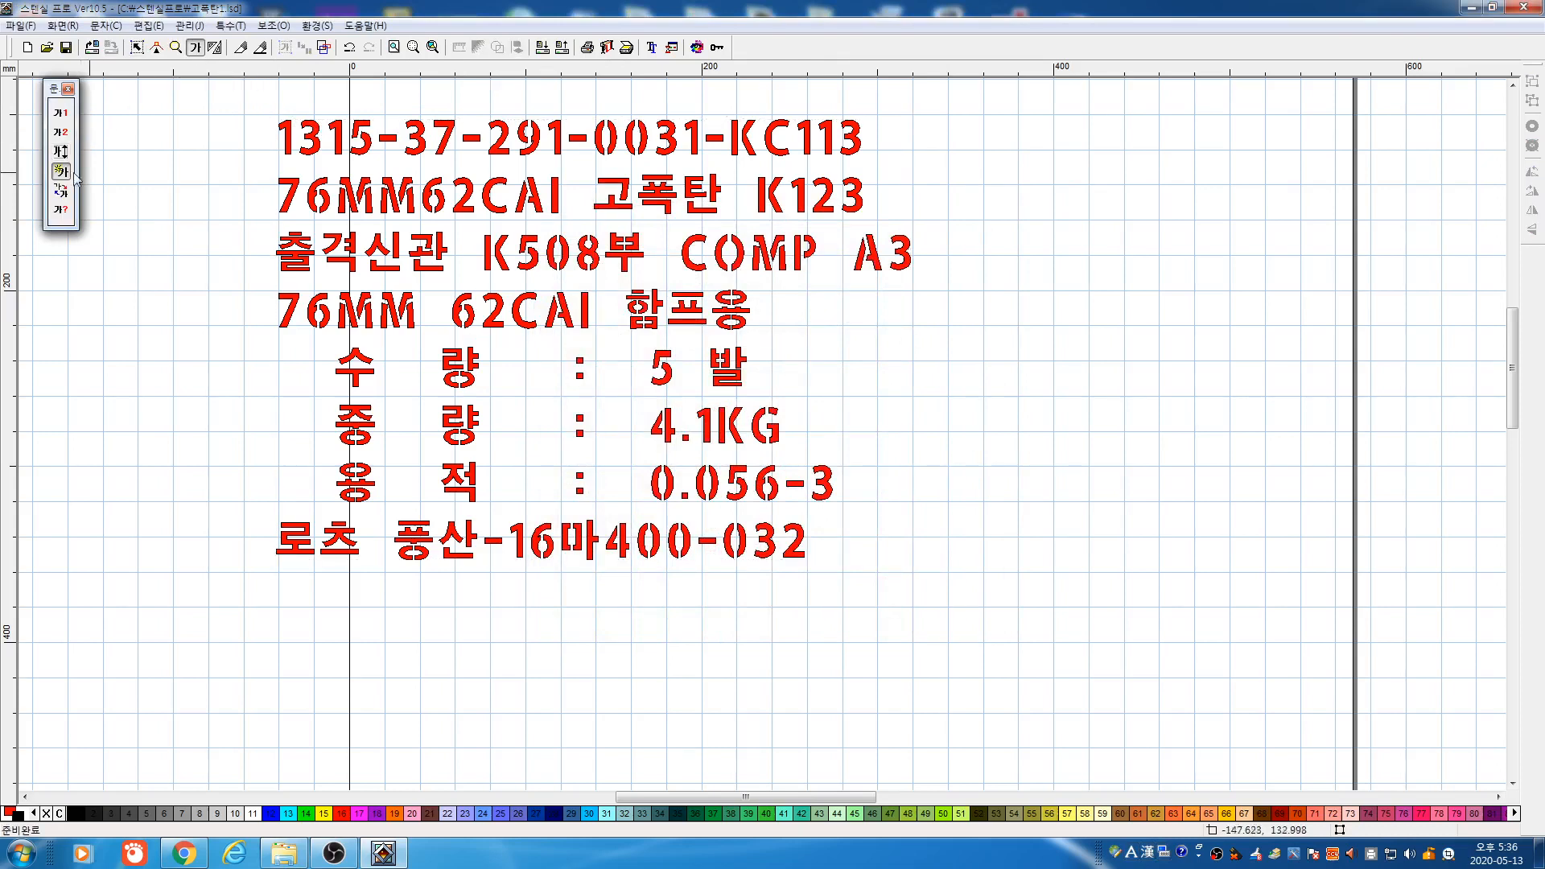
{"action": "left_click", "coordinate": [662, 375]}
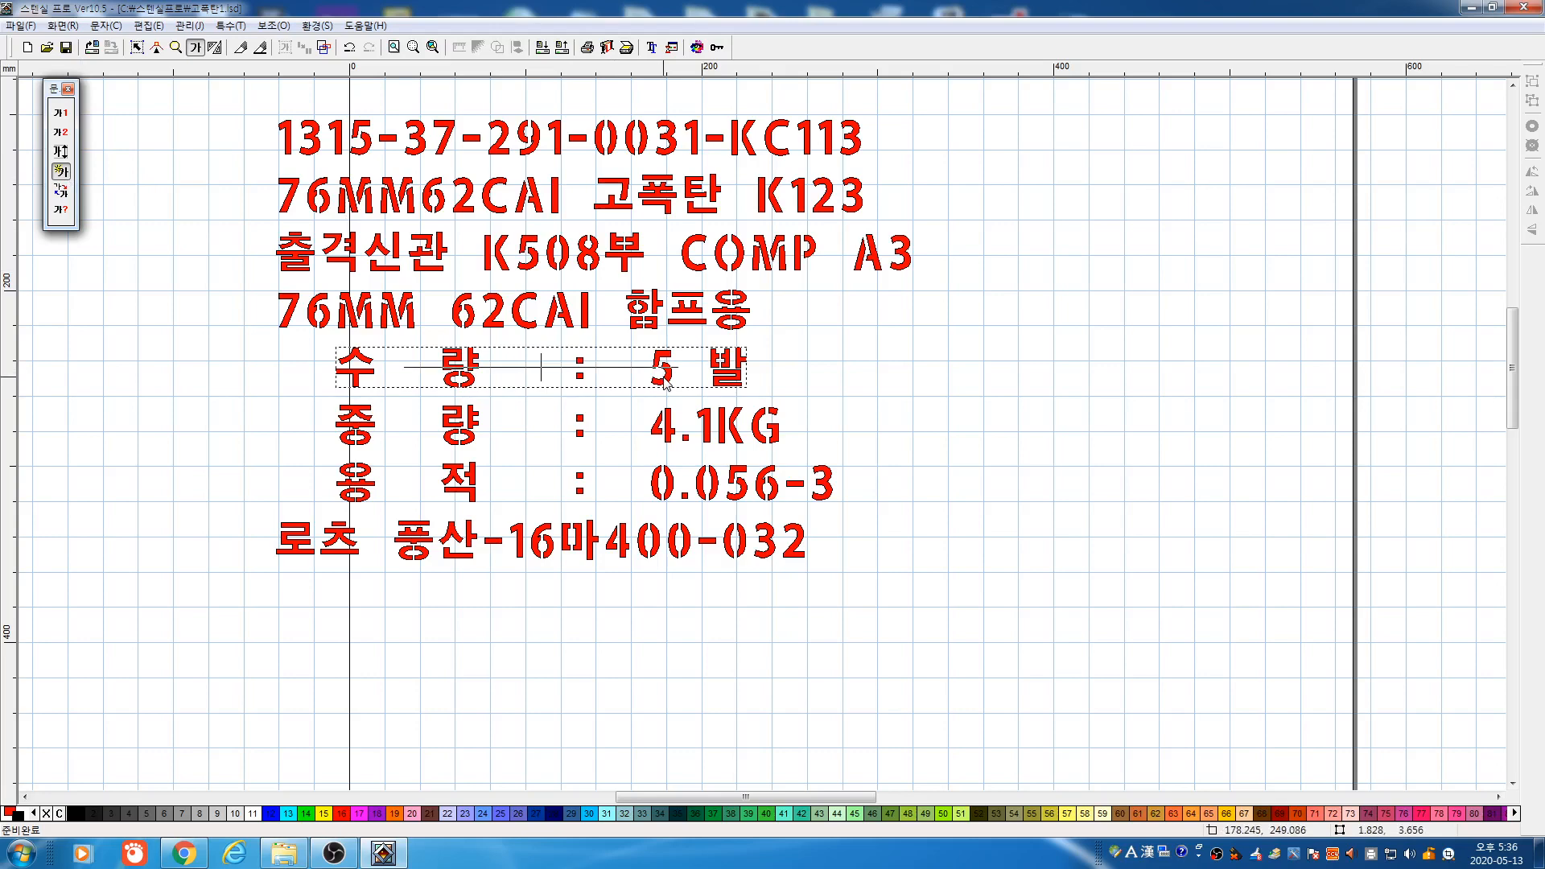
{"action": "right_click", "coordinate": [763, 391]}
{"action": "left_click", "coordinate": [649, 493]}
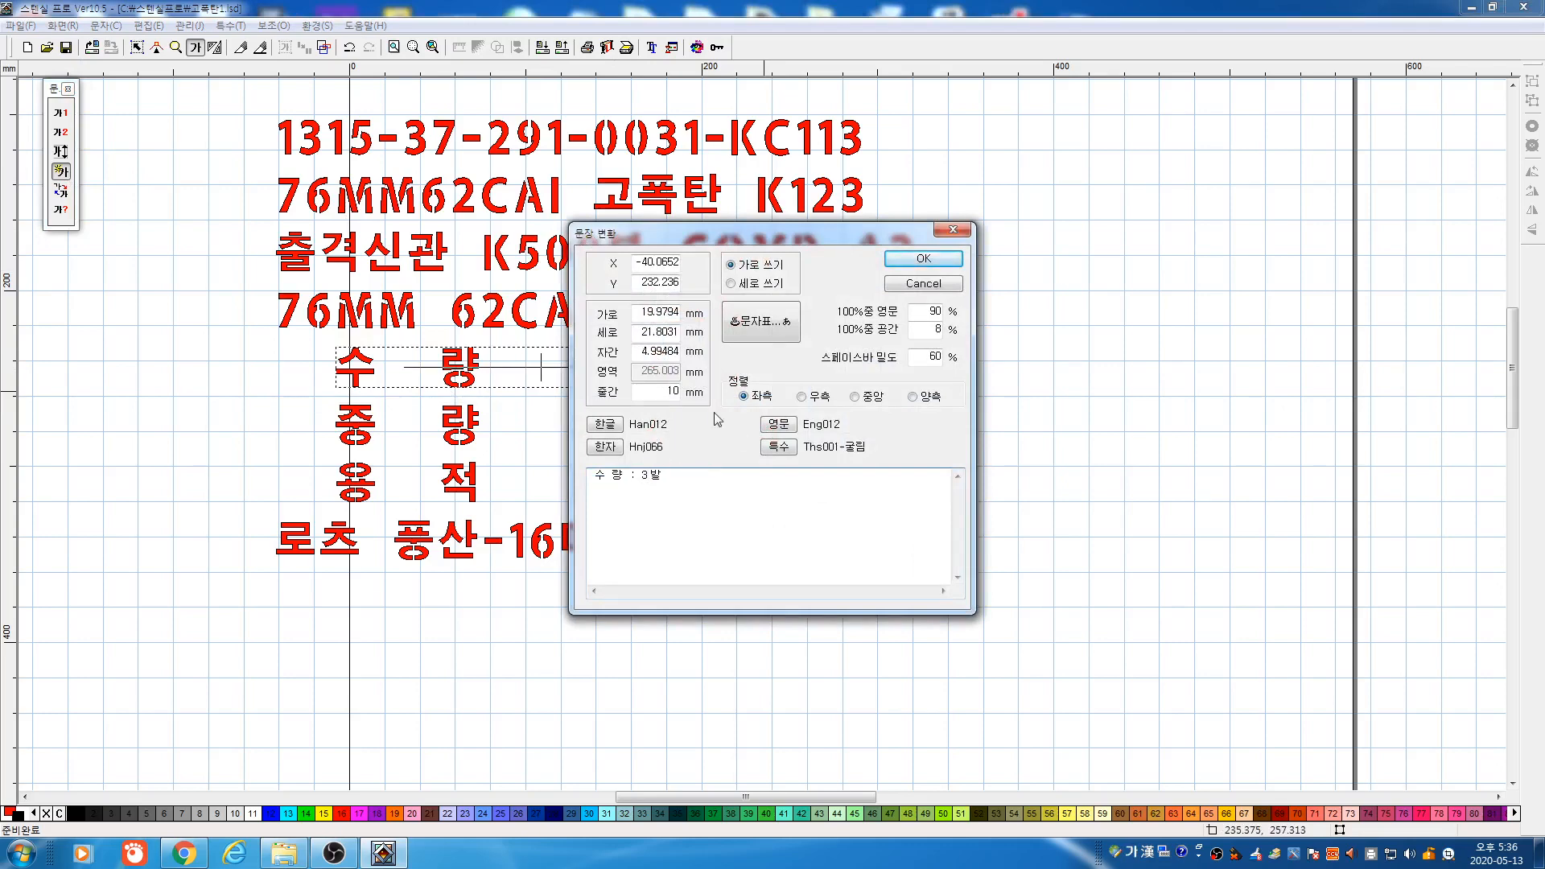
{"action": "left_click", "coordinate": [909, 257]}
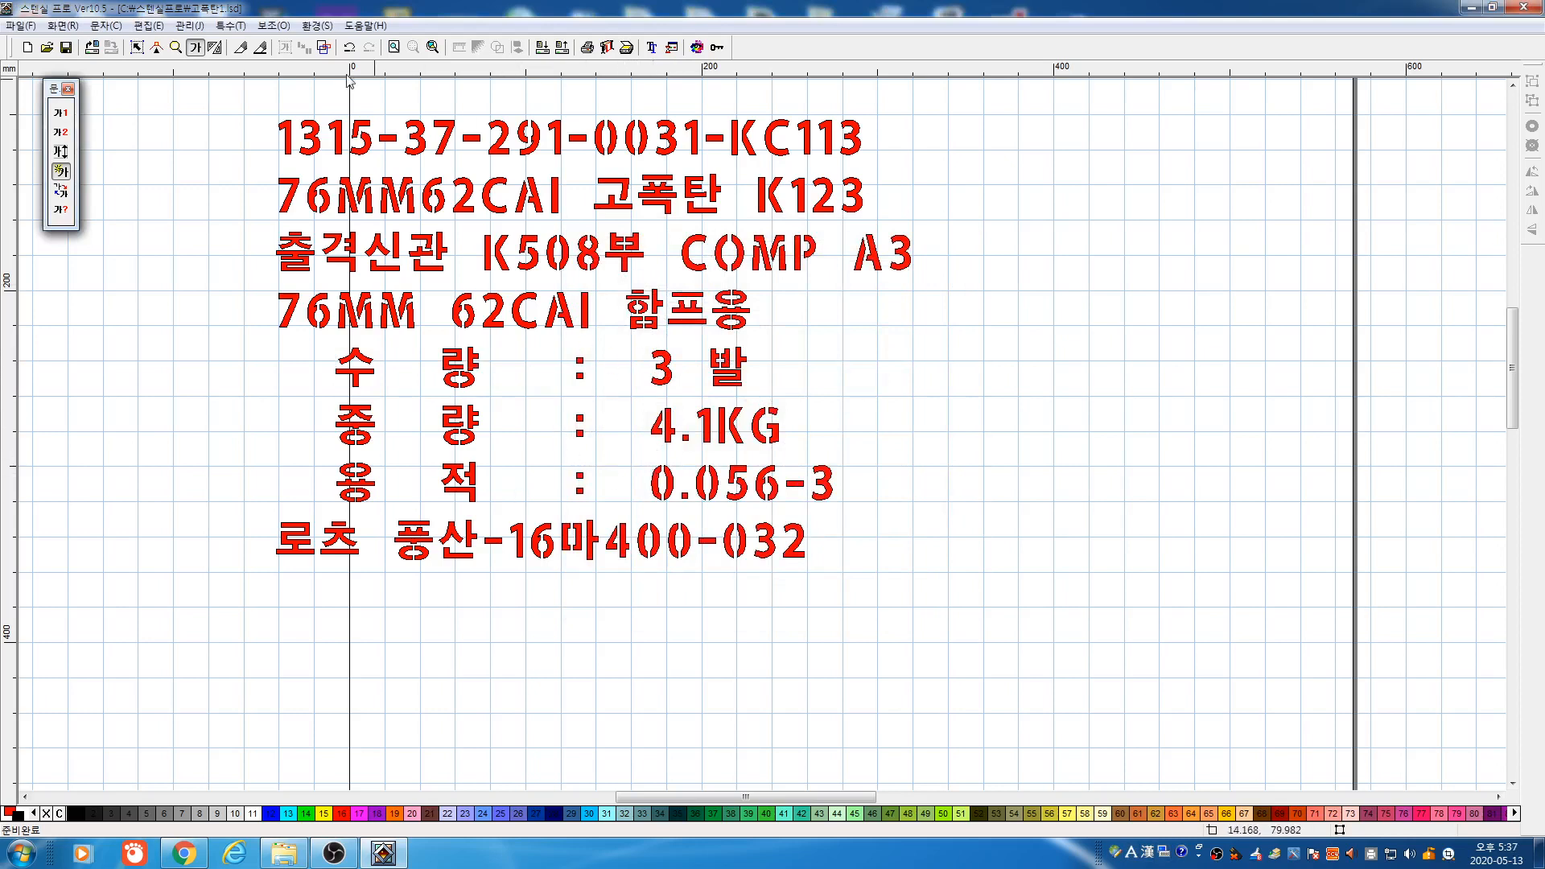
{"action": "left_click", "coordinate": [137, 47]}
Preview plotter output for the top two, lower four, and all eight lines, then fit the page
{"action": "left_click_drag", "start_coordinate": [212, 92], "coordinate": [971, 252]}
{"action": "left_click", "coordinate": [606, 48]}
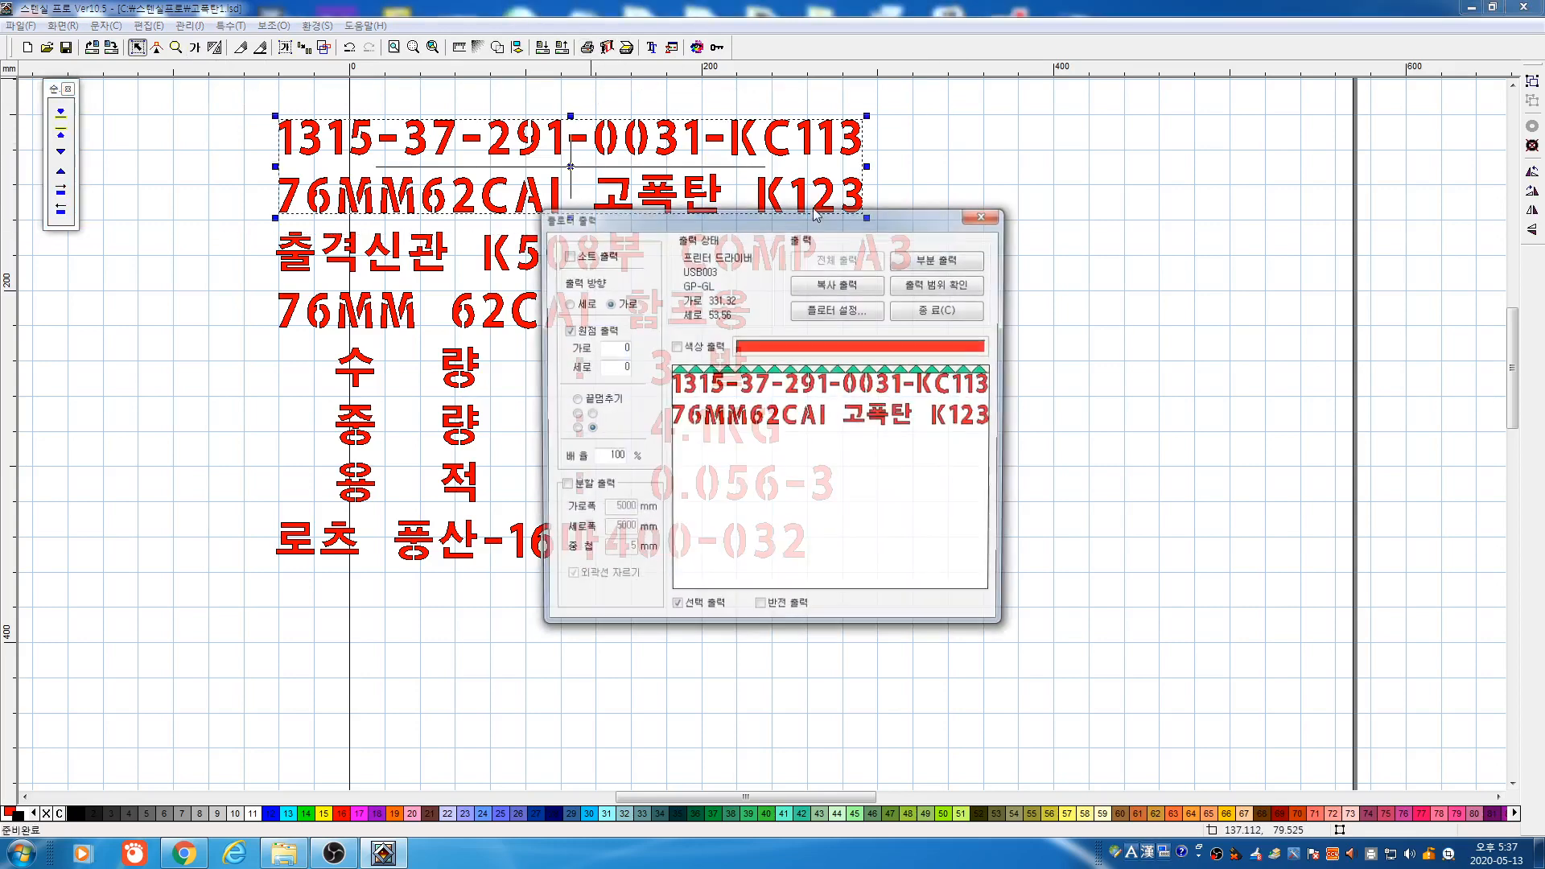
{"action": "left_click", "coordinate": [949, 310]}
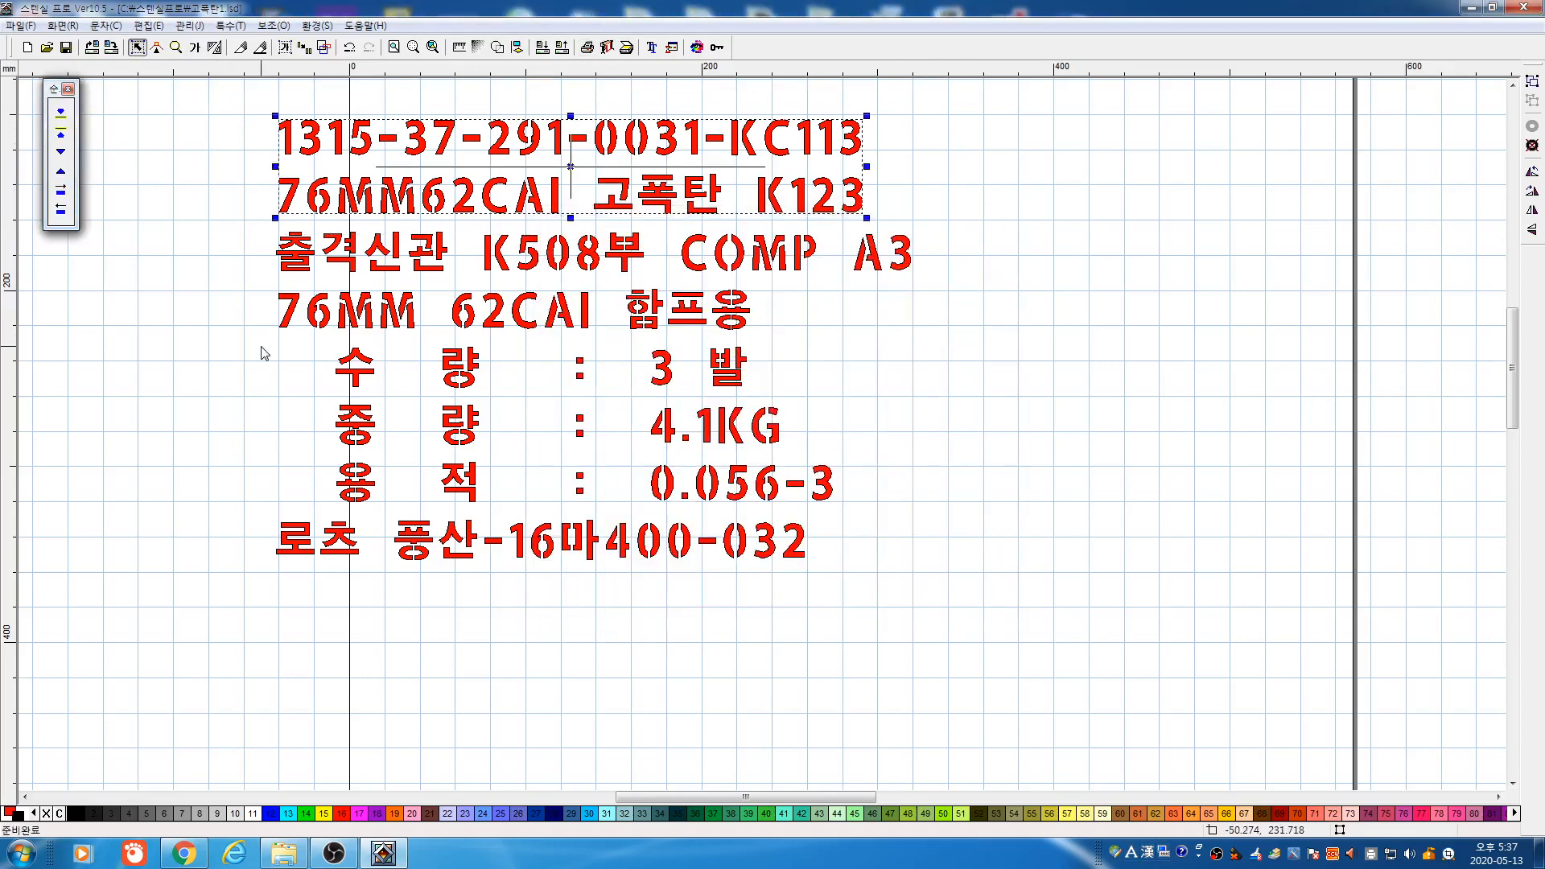
{"action": "left_click_drag", "start_coordinate": [259, 337], "coordinate": [925, 628]}
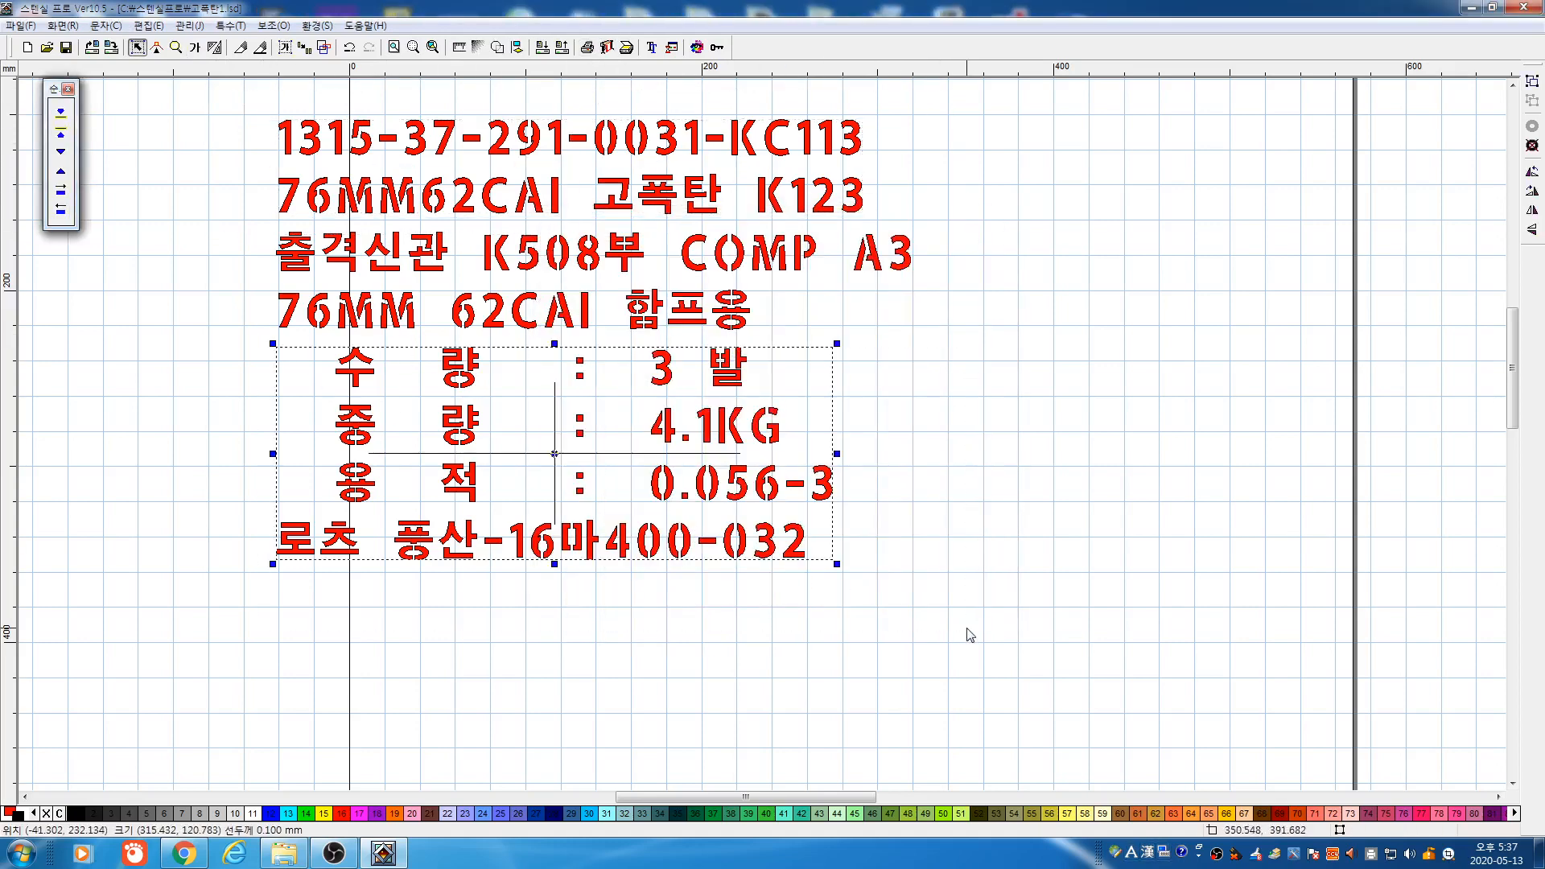
{"action": "left_click", "coordinate": [605, 48]}
{"action": "left_click", "coordinate": [937, 312]}
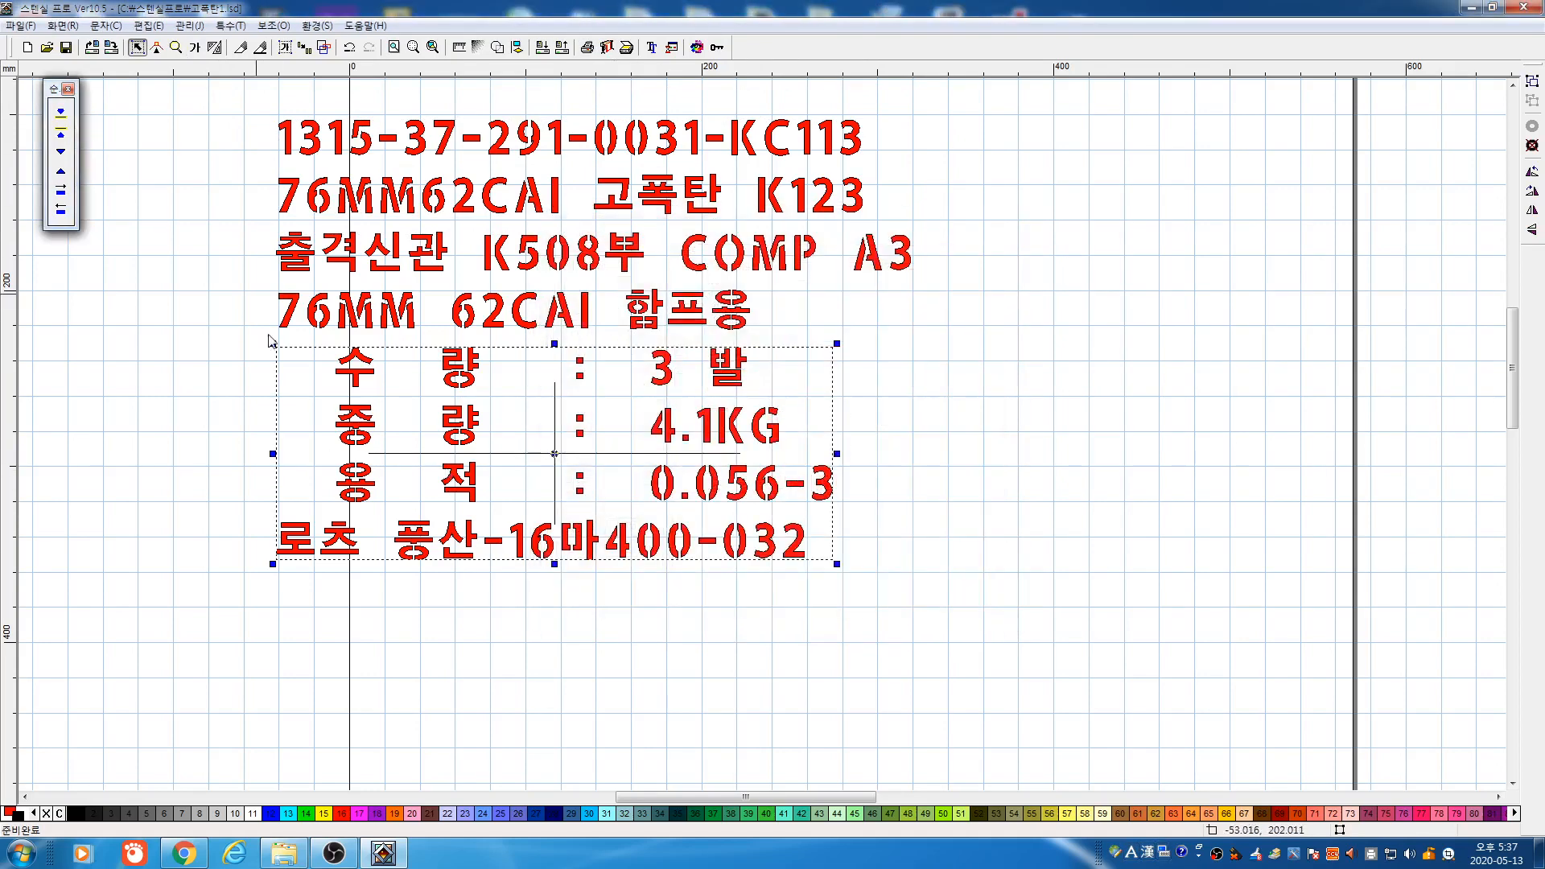
{"action": "left_click_drag", "start_coordinate": [234, 120], "coordinate": [1022, 611]}
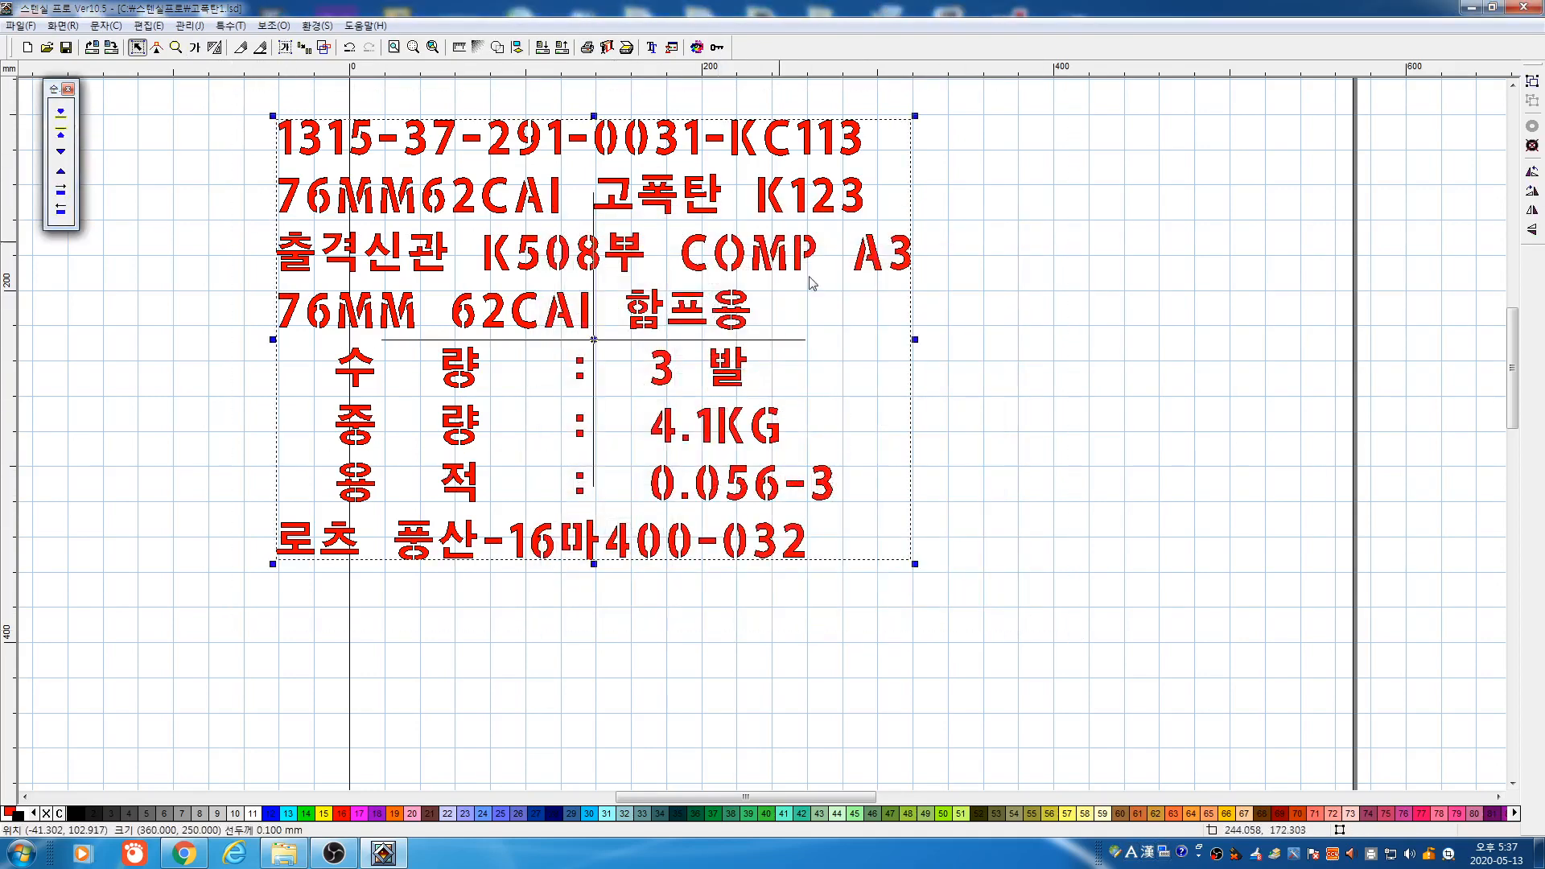
{"action": "left_click", "coordinate": [608, 47]}
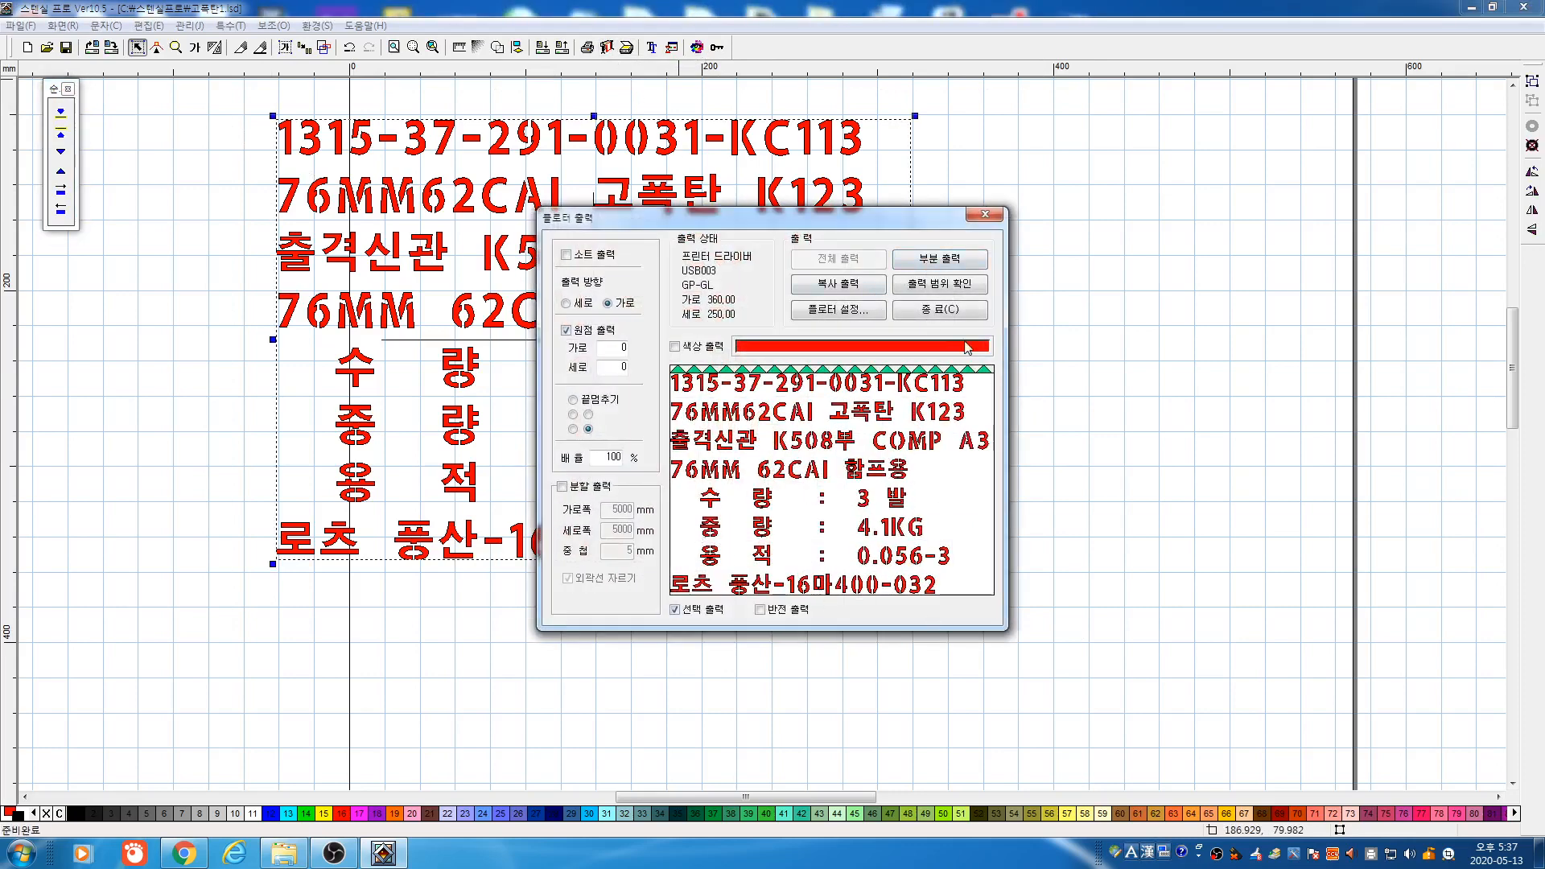
{"action": "left_click", "coordinate": [939, 311]}
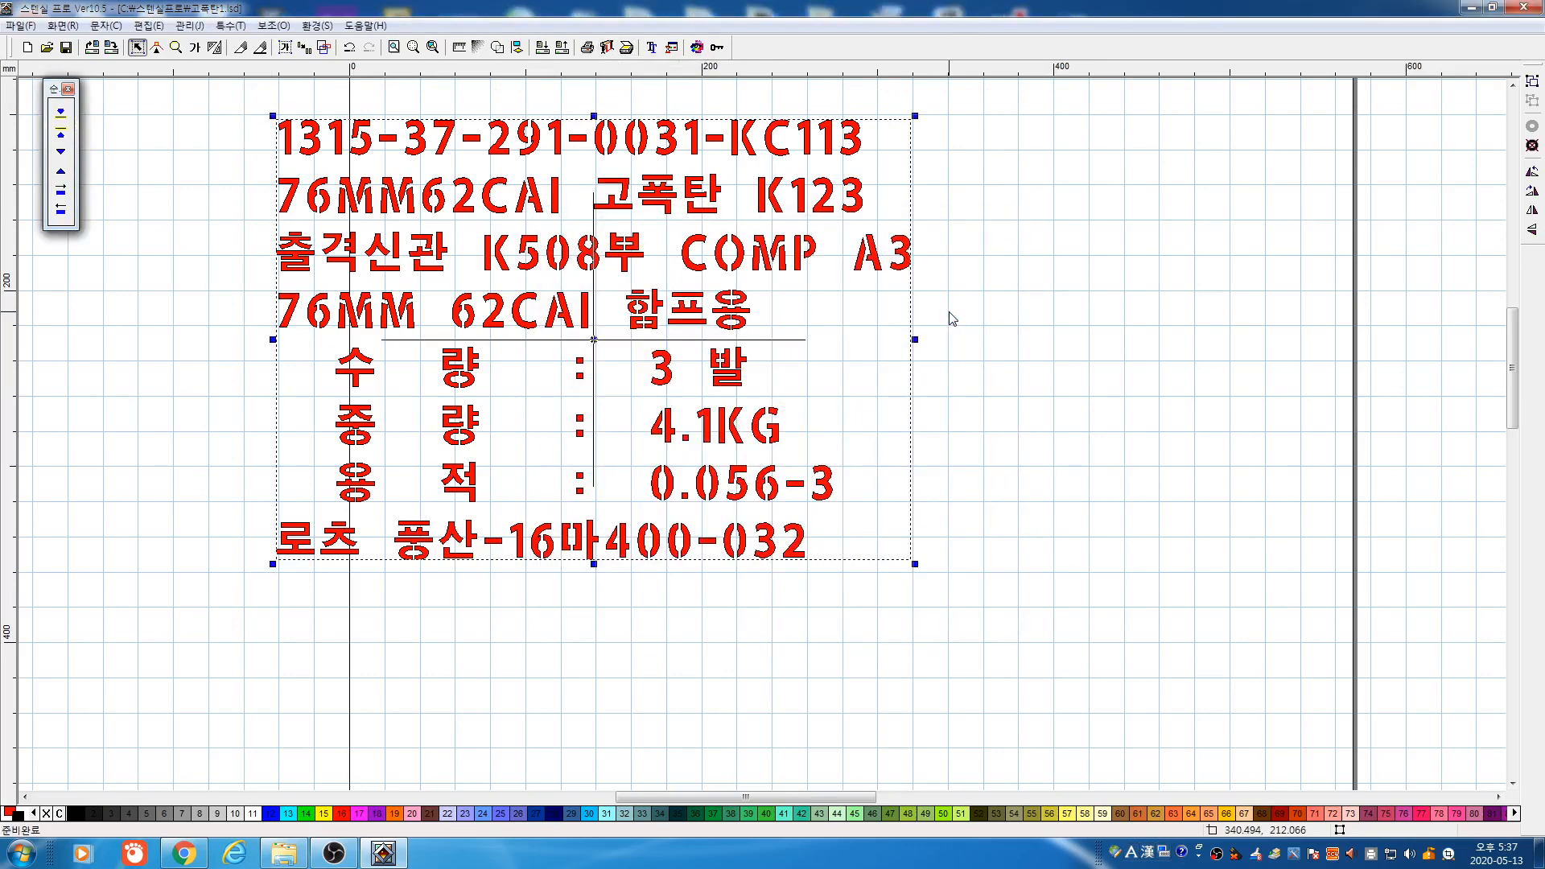
{"action": "key", "text": "F4"}
{"action": "left_click", "coordinate": [876, 340]}
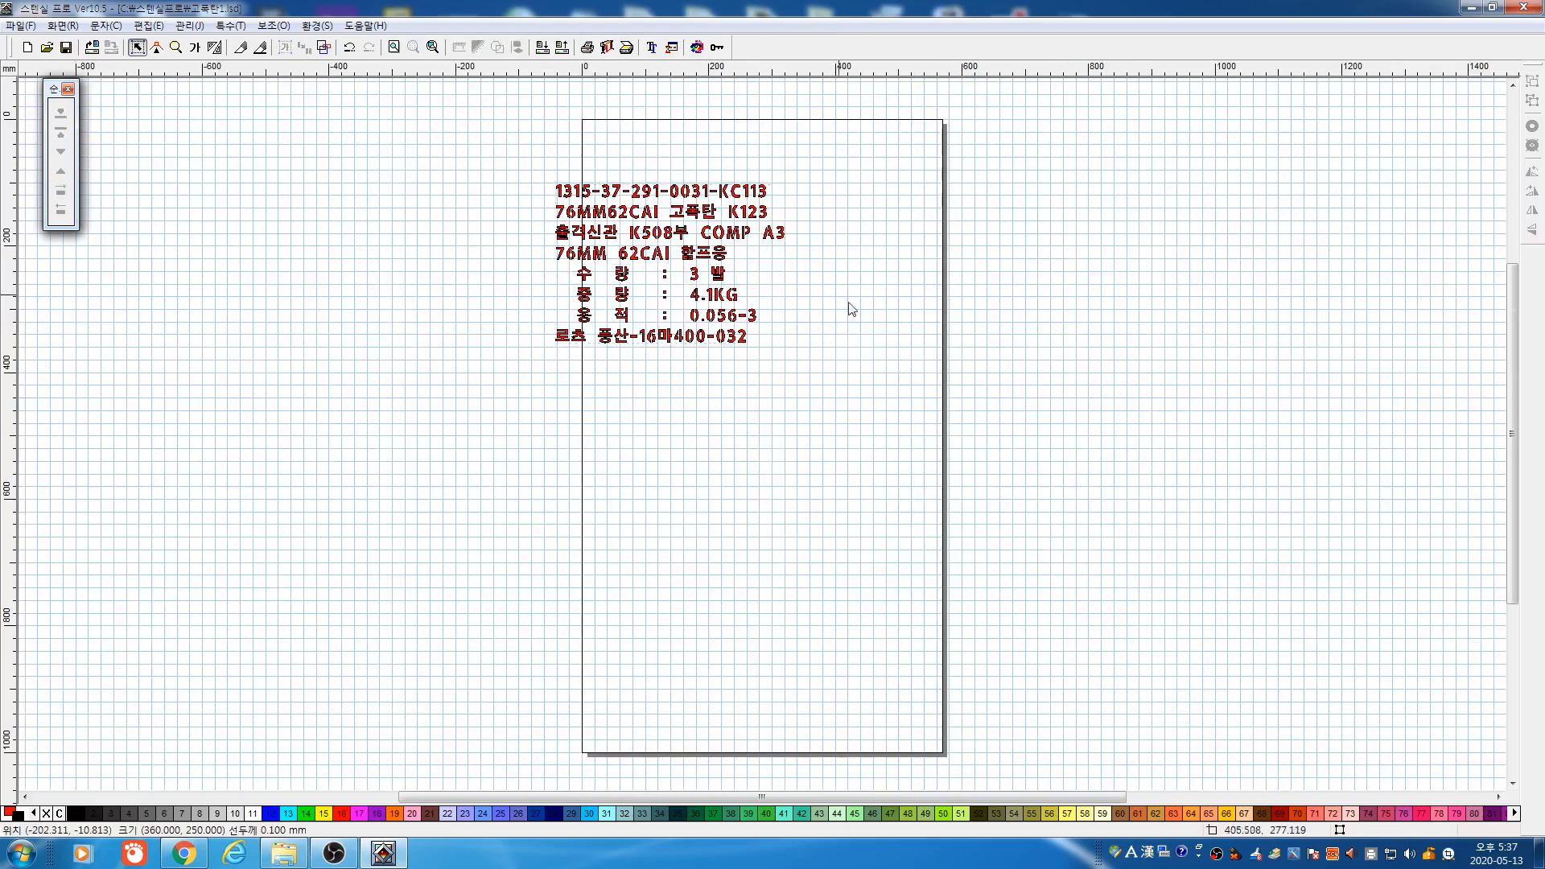
Move the label text block to the right side of the page and browse the symbol library
{"action": "left_click_drag", "start_coordinate": [442, 135], "coordinate": [901, 442]}
{"action": "left_click_drag", "start_coordinate": [708, 259], "coordinate": [1209, 375]}
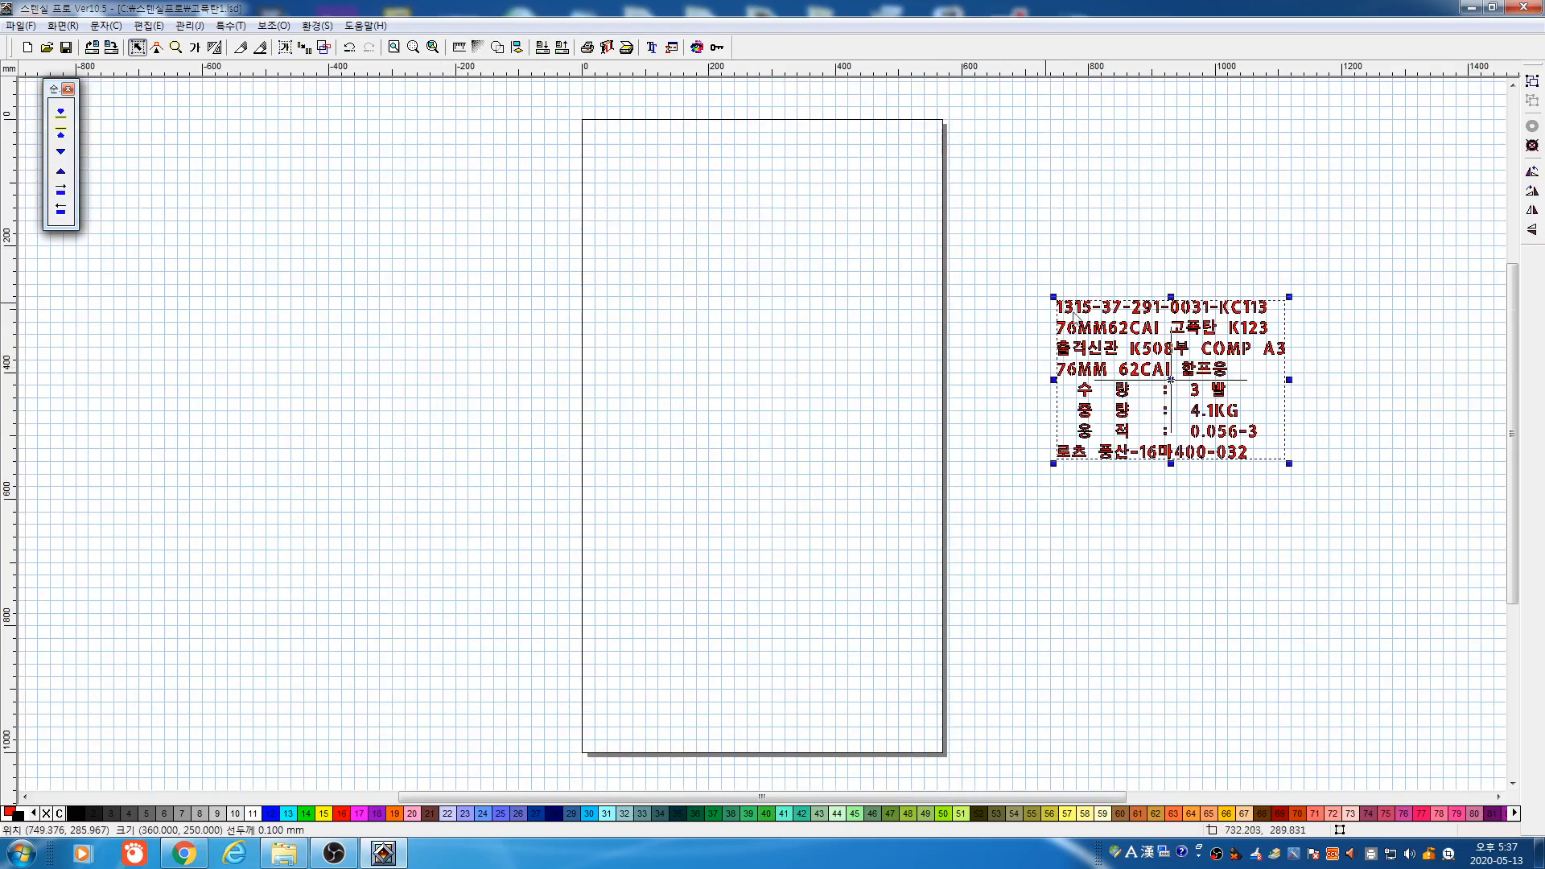
{"action": "left_click", "coordinate": [697, 48]}
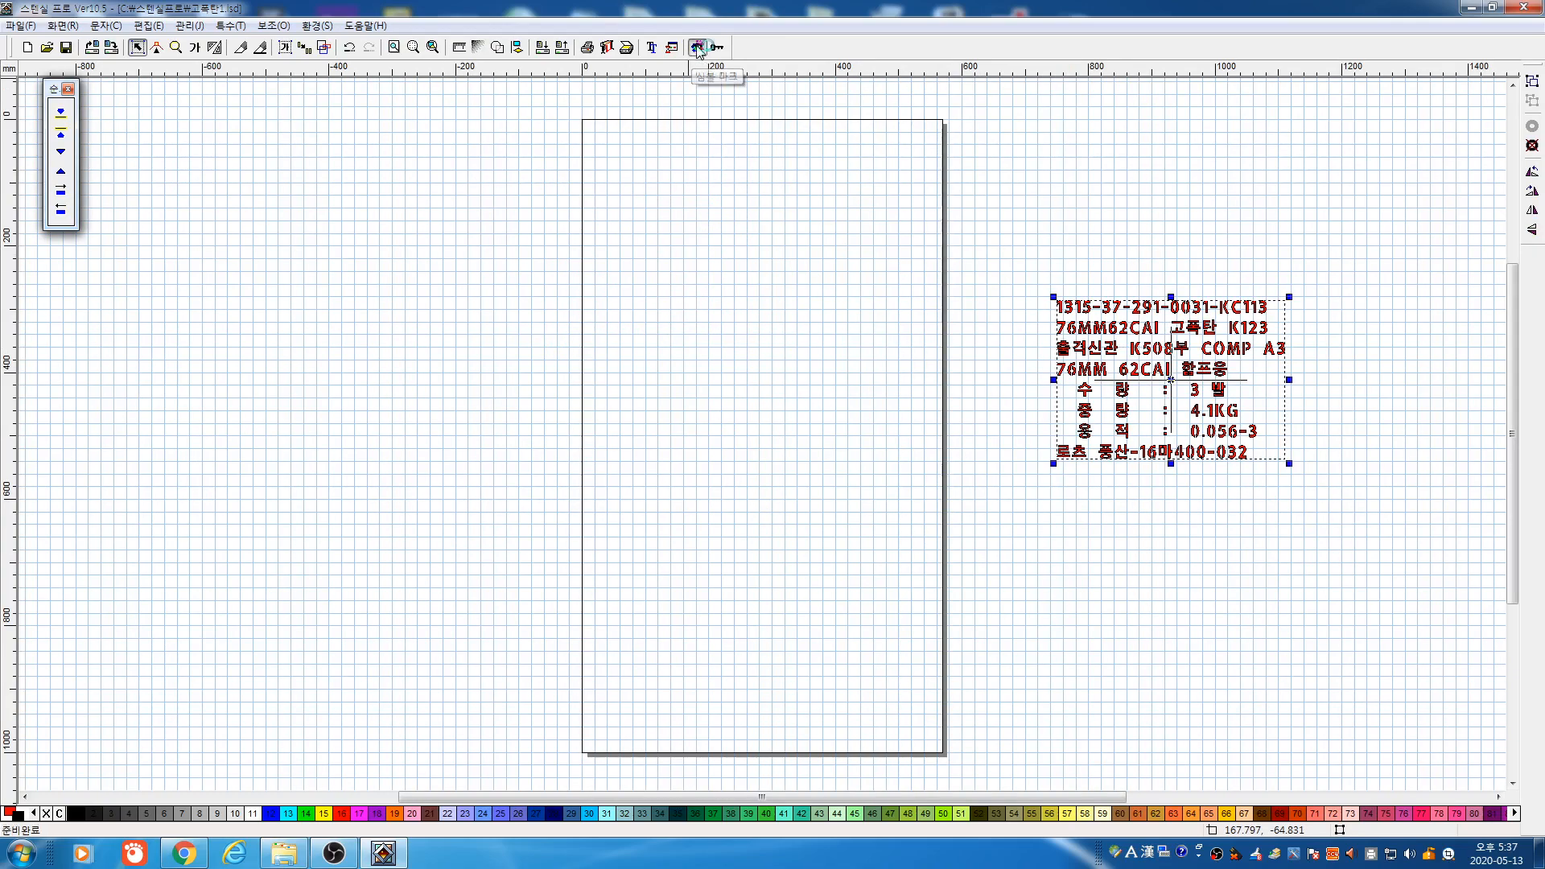
{"action": "left_click_drag", "start_coordinate": [509, 381], "coordinate": [751, 670]}
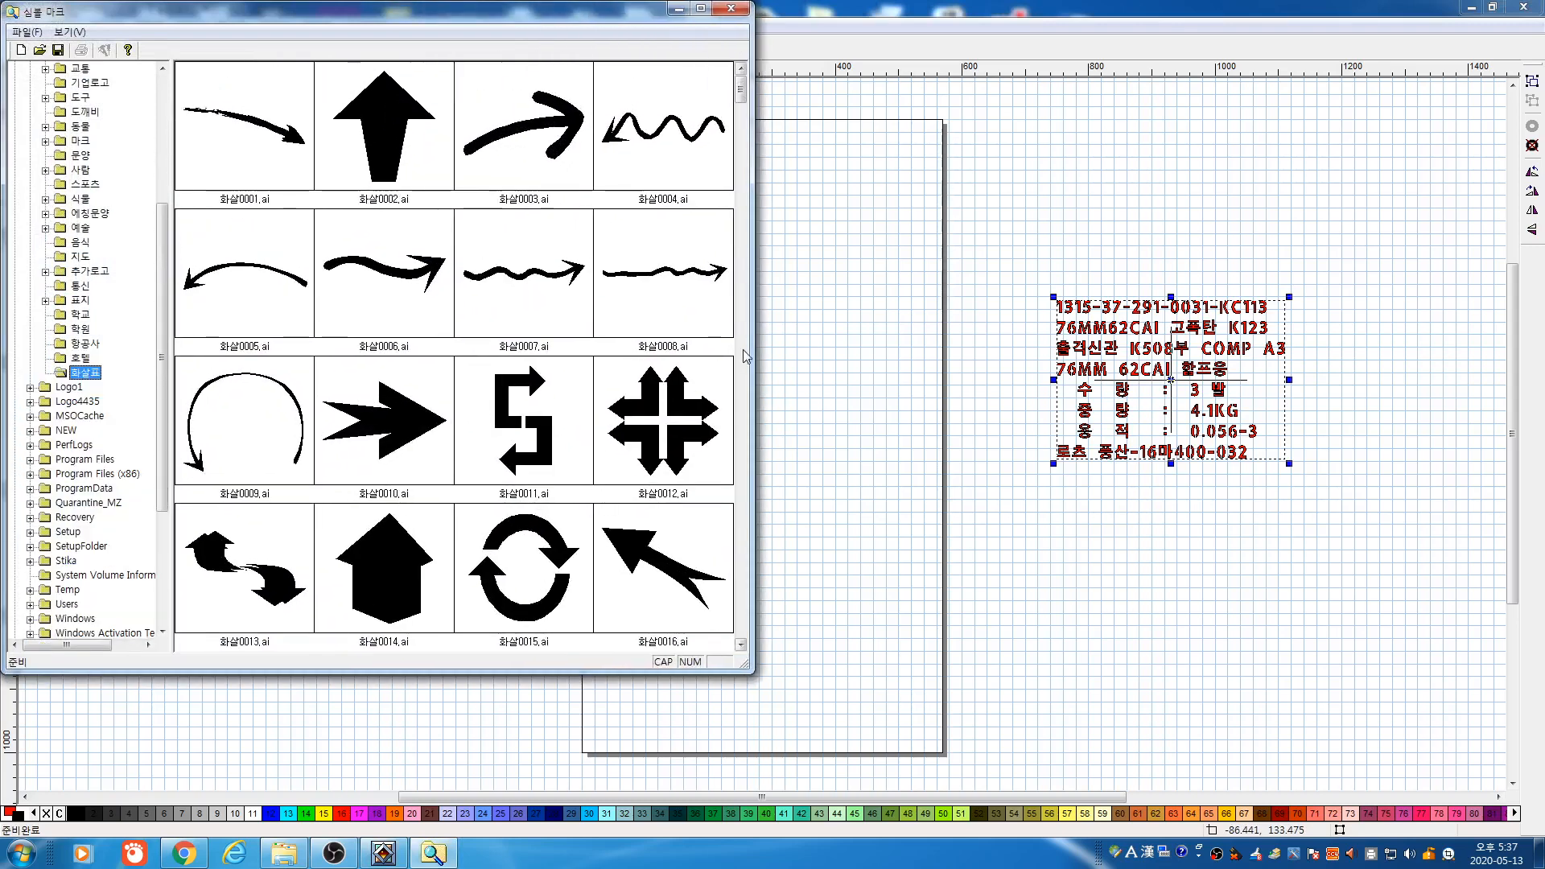
{"action": "scroll", "coordinate": [747, 356], "scroll_direction": "down", "scroll_amount": 3}
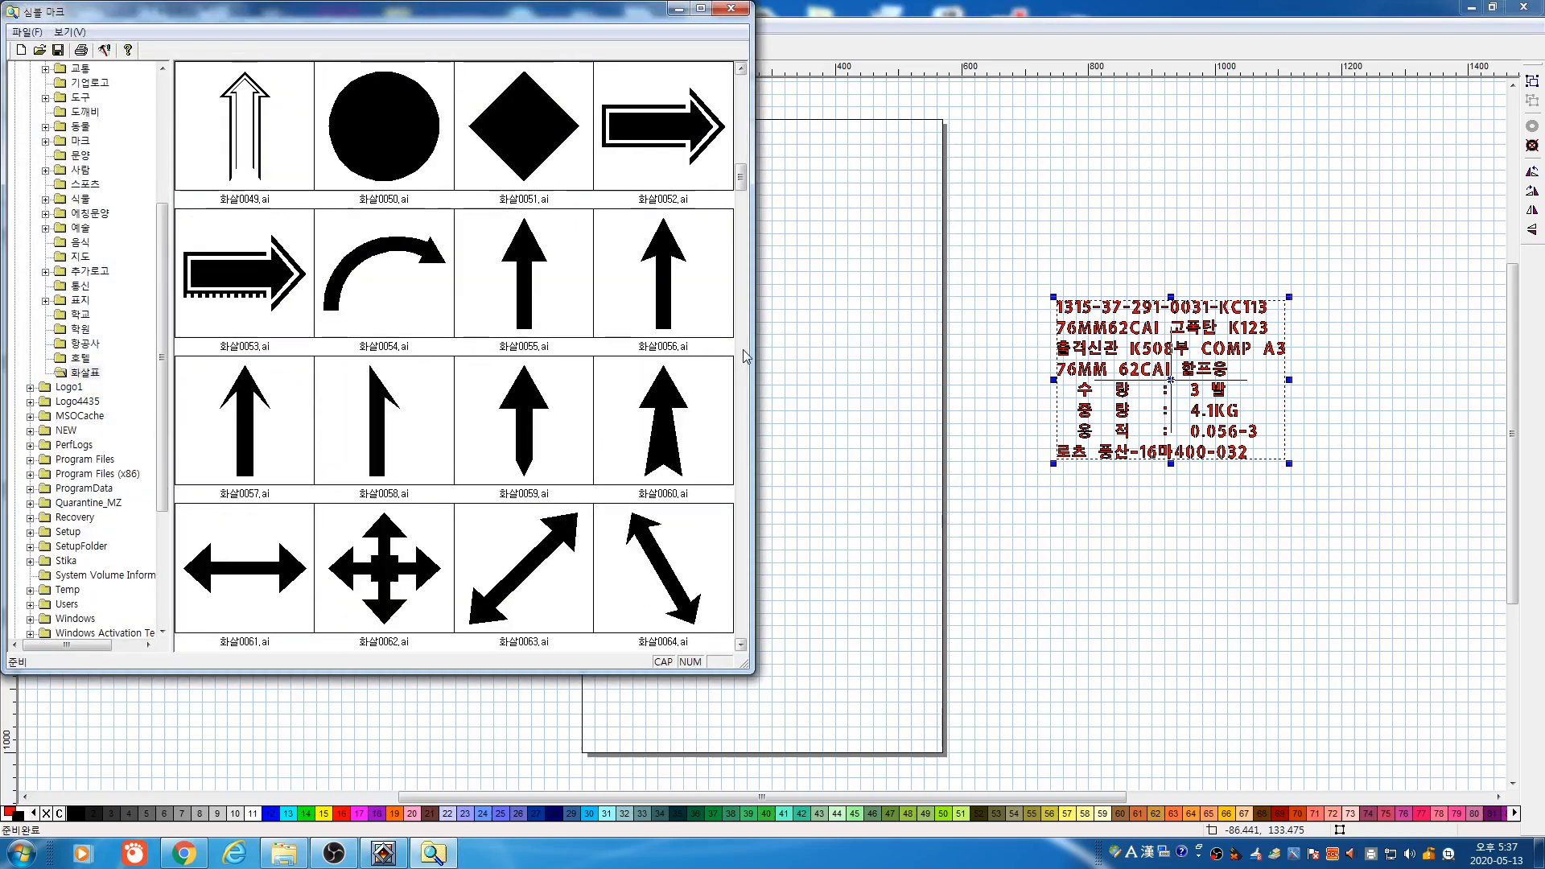
{"action": "scroll", "coordinate": [743, 351], "scroll_direction": "down", "scroll_amount": 4}
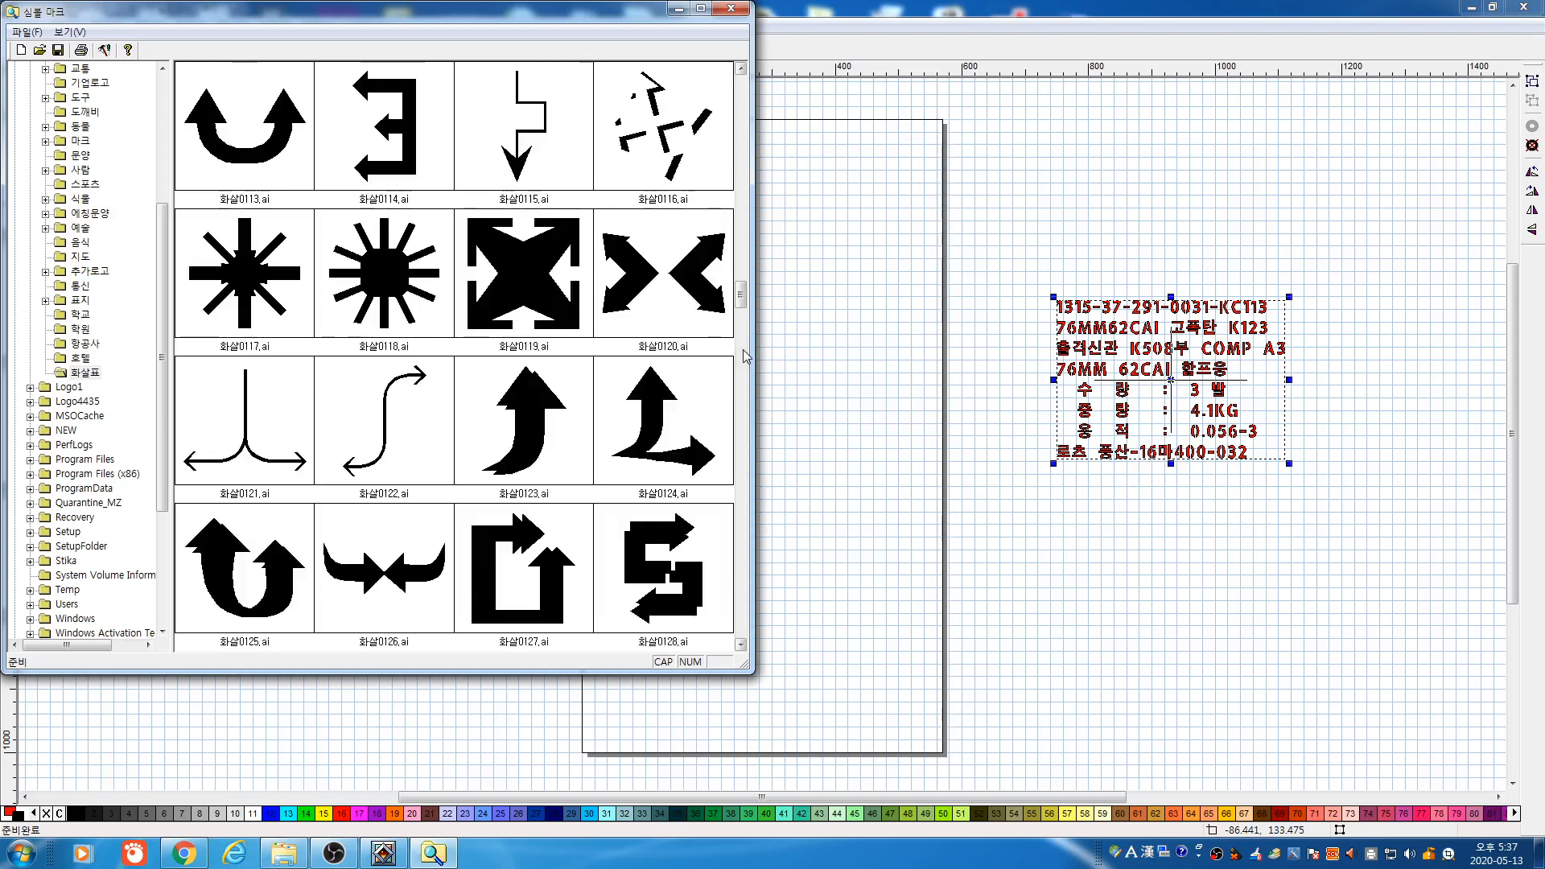
{"action": "scroll", "coordinate": [742, 349], "scroll_direction": "down", "scroll_amount": 2}
{"action": "scroll", "coordinate": [747, 382], "scroll_direction": "down", "scroll_amount": 2}
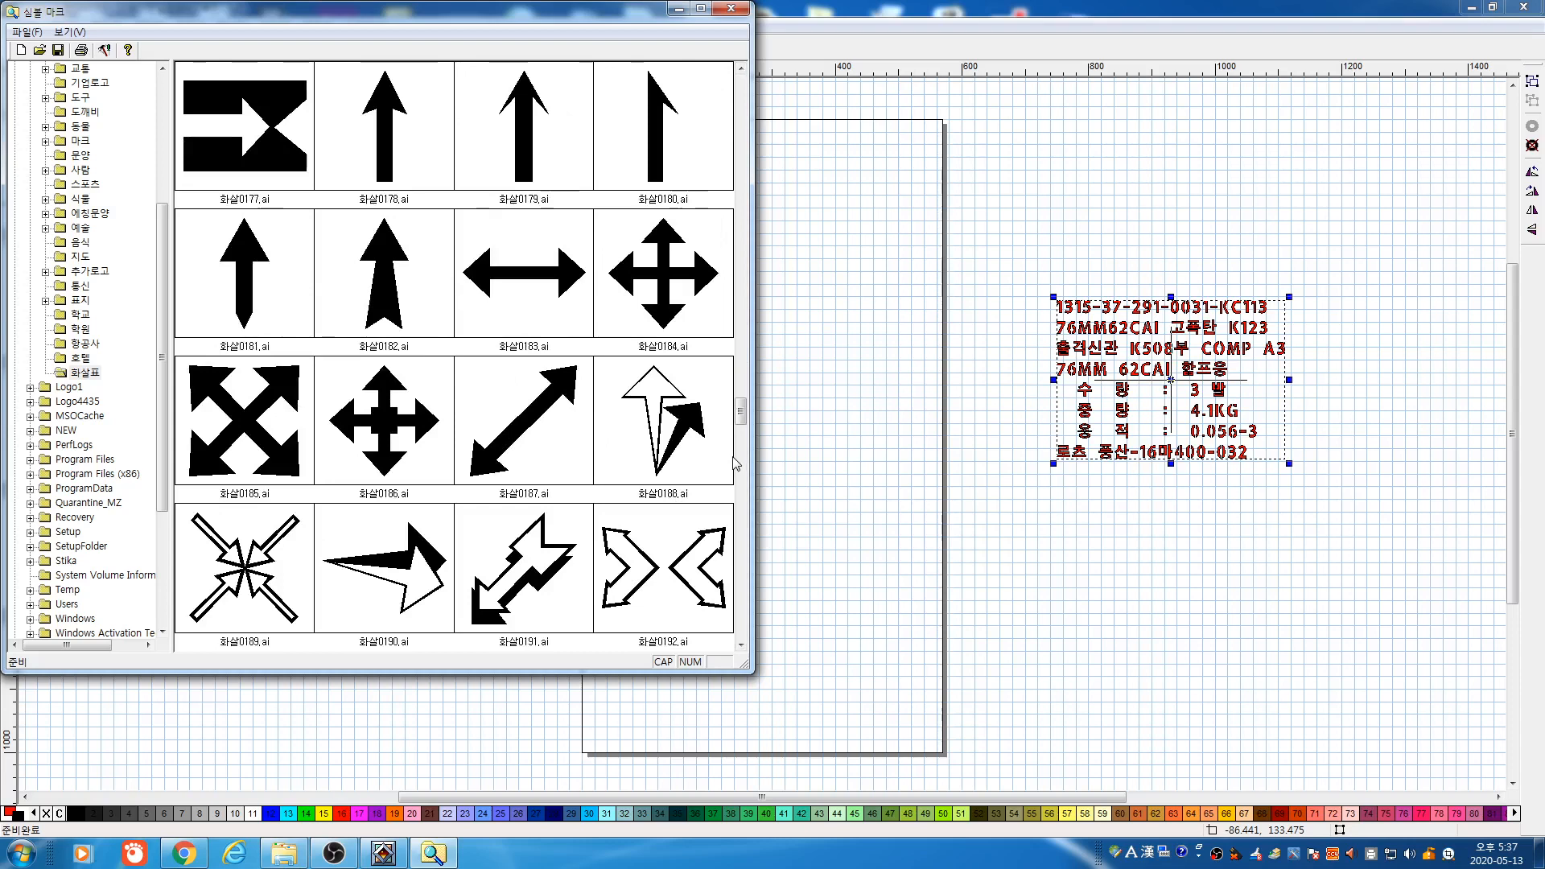
{"action": "scroll", "coordinate": [736, 475], "scroll_direction": "down", "scroll_amount": 1}
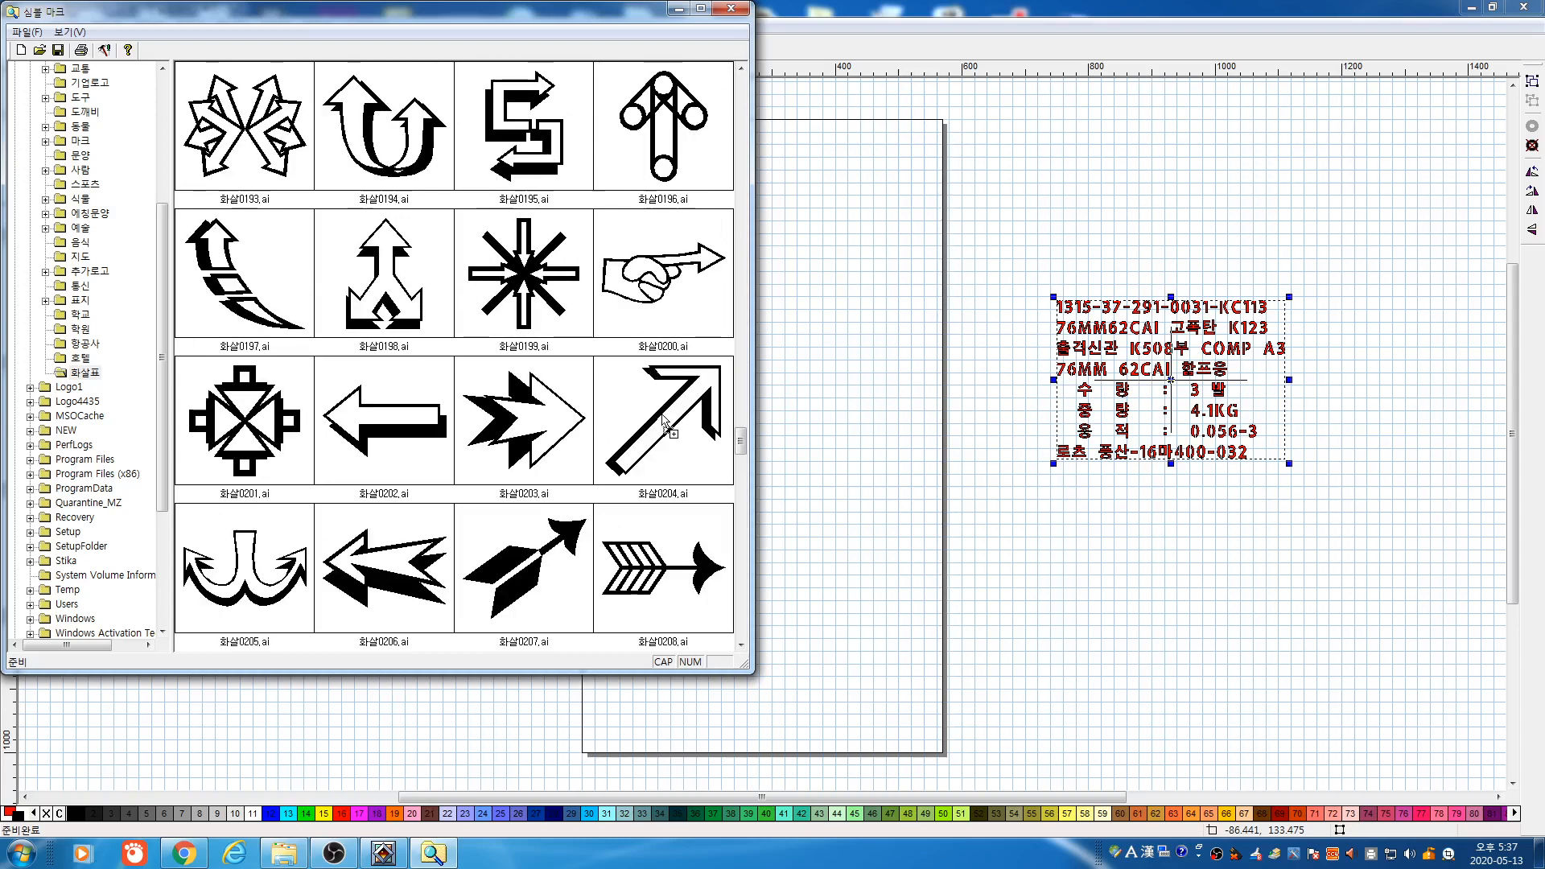
Place the 화살0204 arrow on the page, shrink it and move it toward the upper right
{"action": "left_click_drag", "start_coordinate": [662, 418], "coordinate": [981, 274]}
{"action": "left_click_drag", "start_coordinate": [981, 274], "coordinate": [981, 274]}
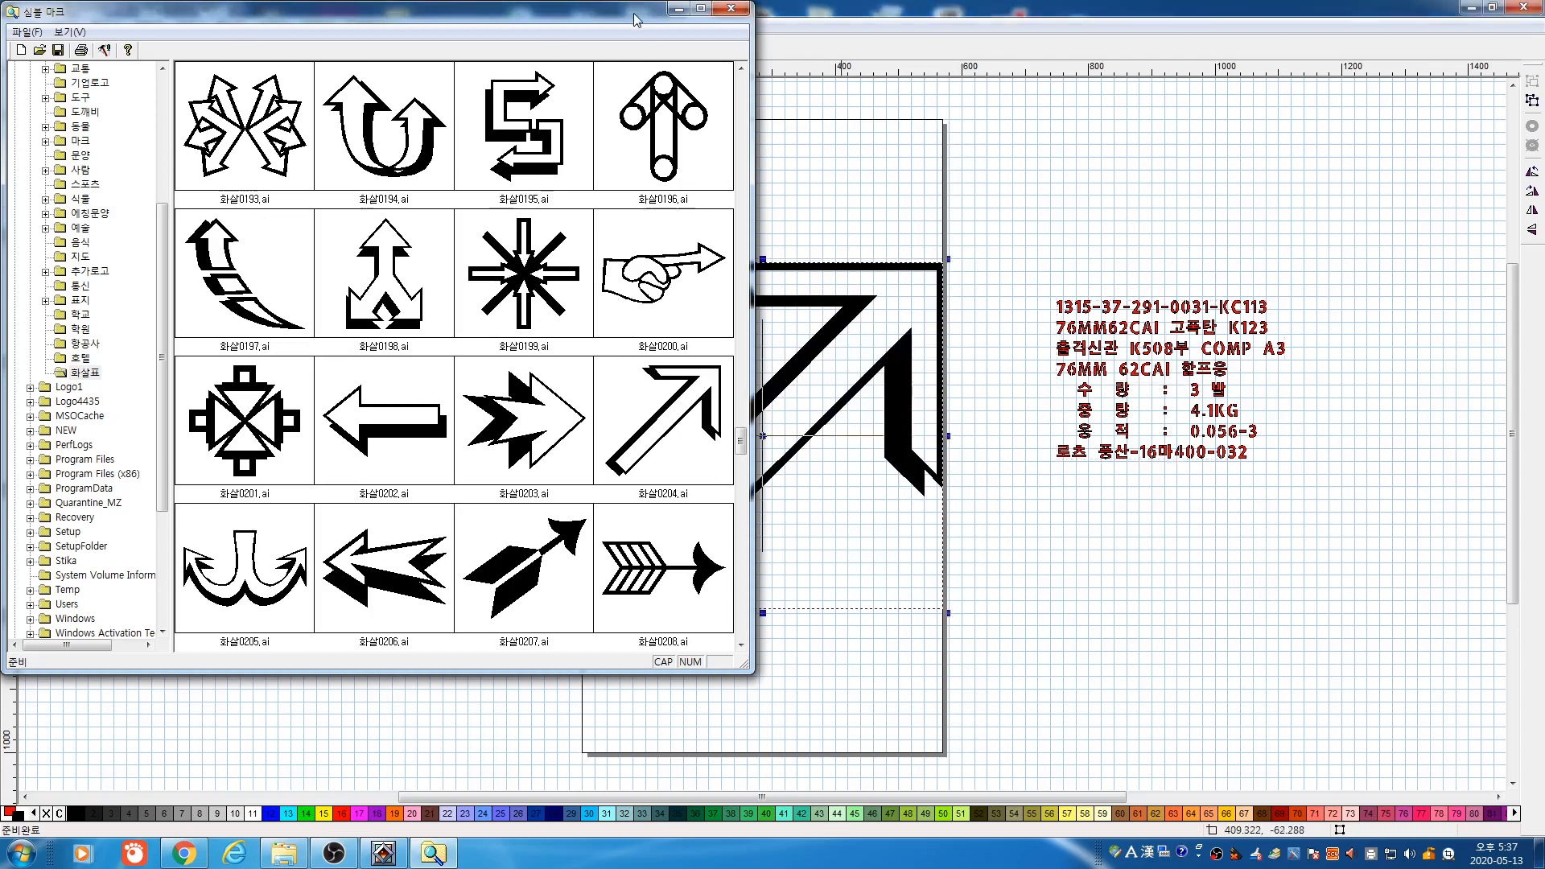
{"action": "left_click_drag", "start_coordinate": [636, 20], "coordinate": [478, 134]}
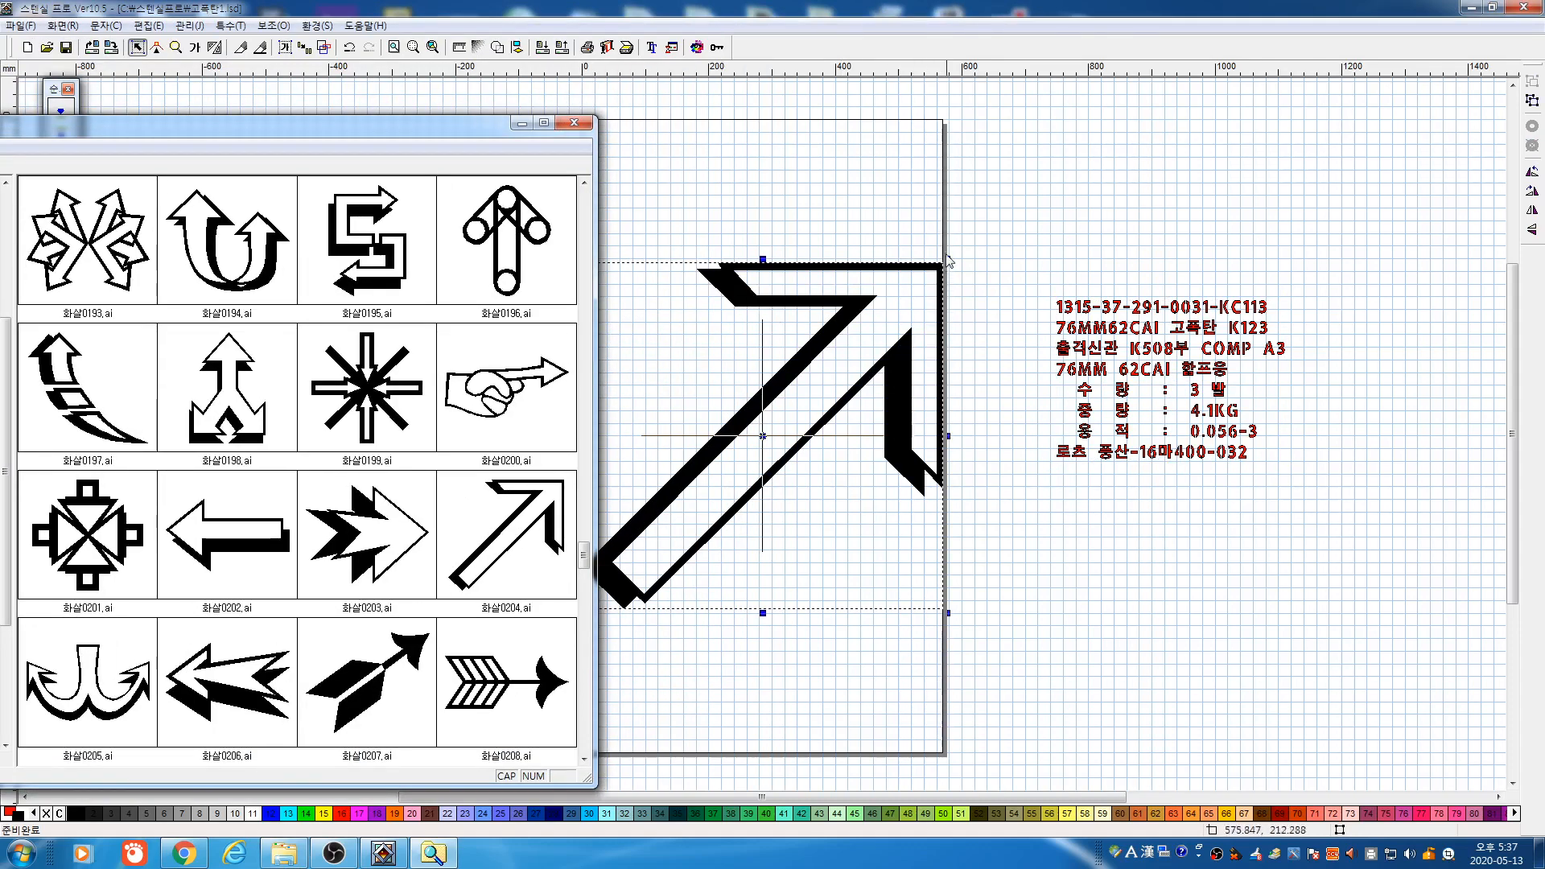
{"action": "left_click_drag", "start_coordinate": [949, 259], "coordinate": [721, 476]}
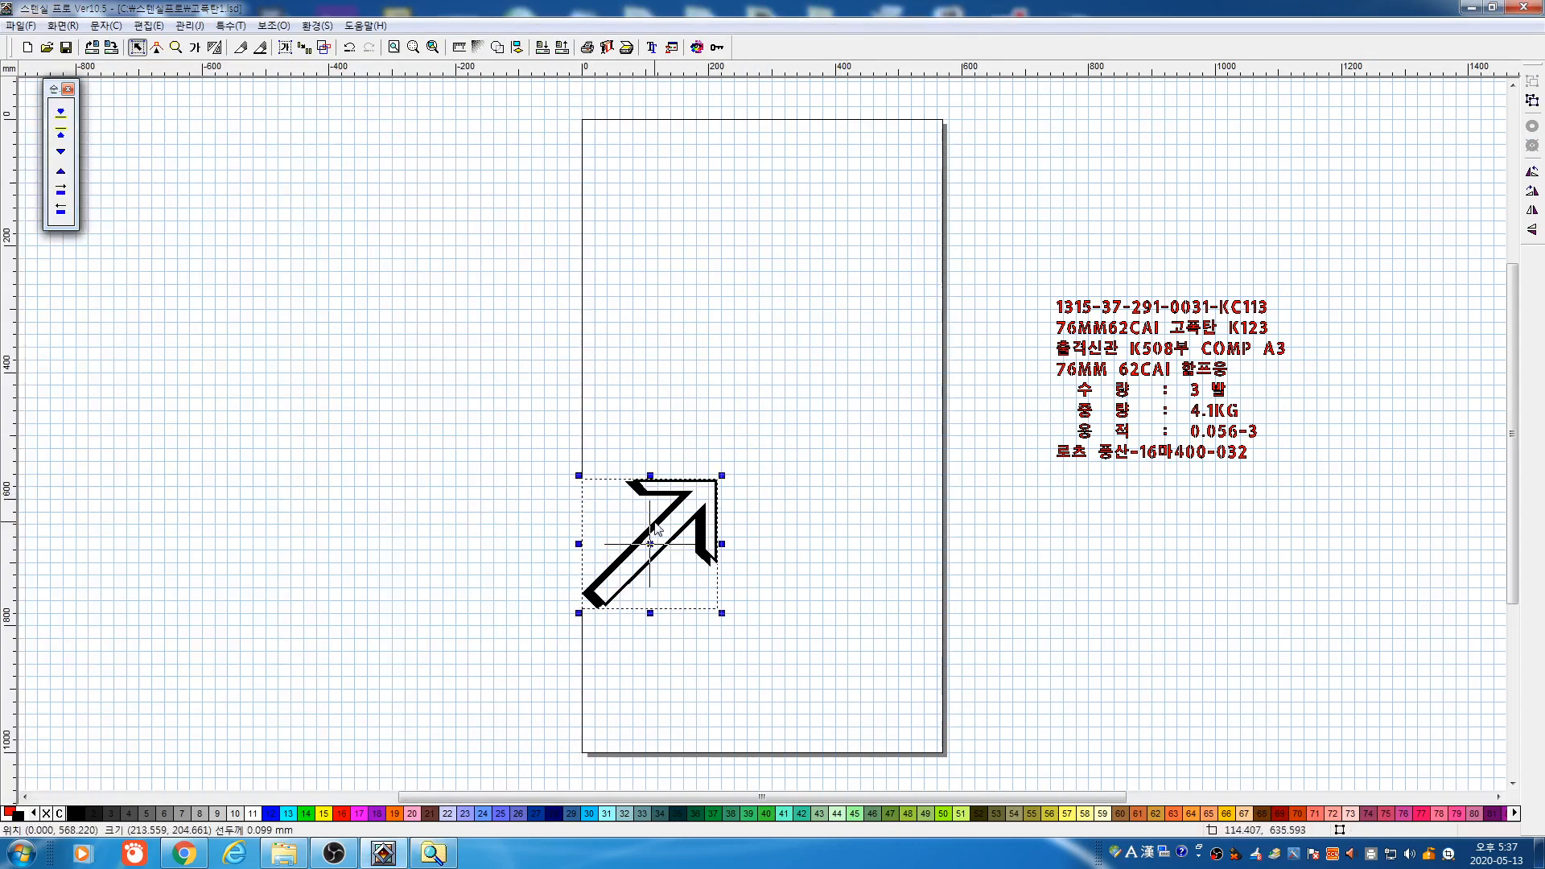
{"action": "left_click_drag", "start_coordinate": [657, 529], "coordinate": [826, 359]}
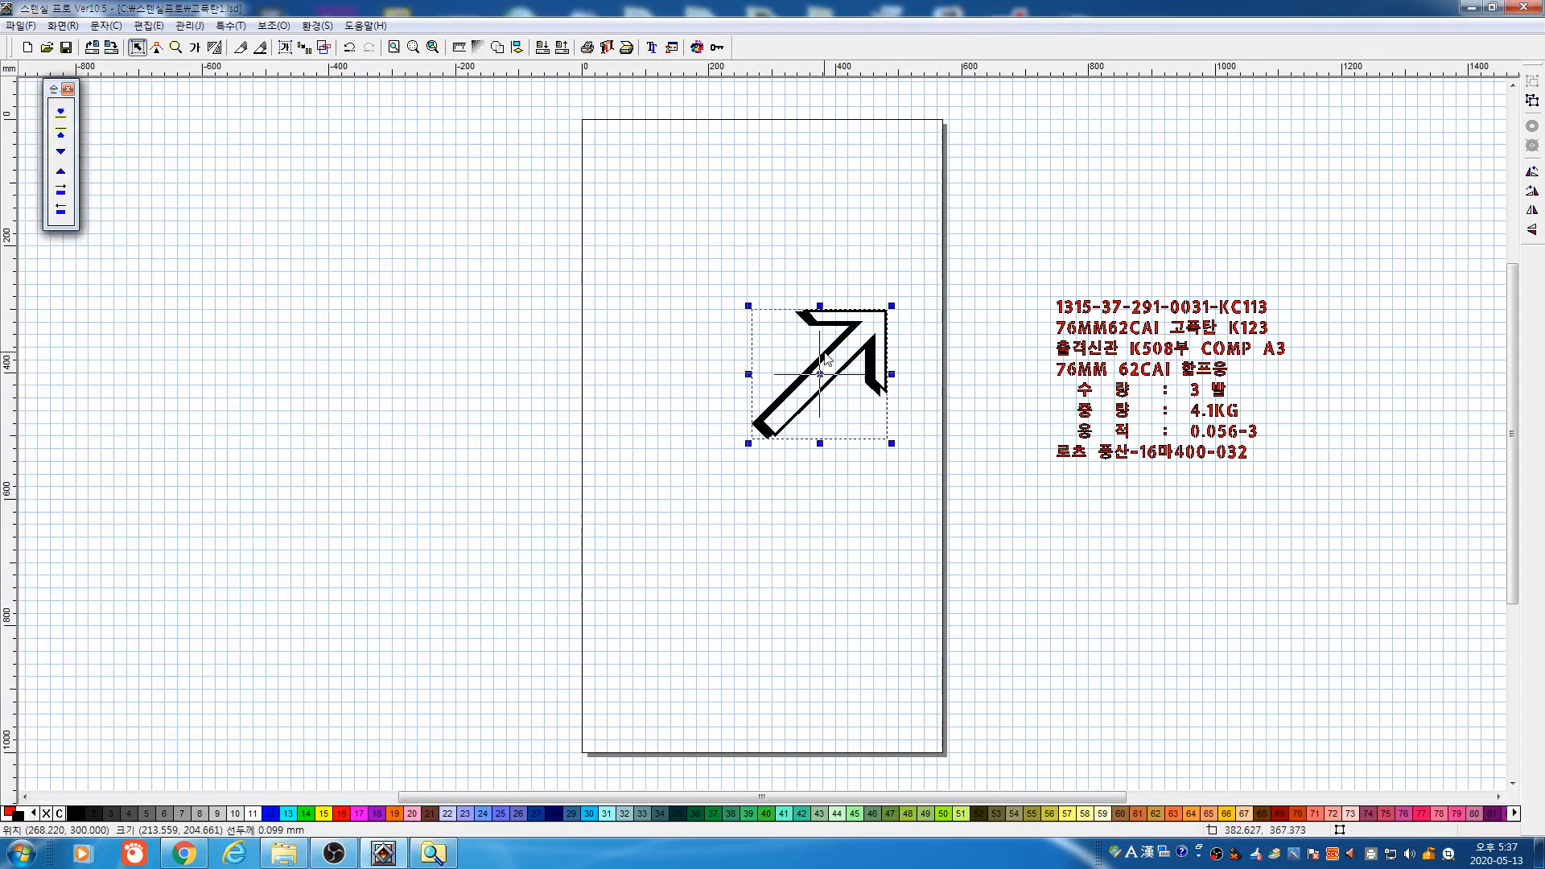
{"action": "left_click", "coordinate": [321, 50]}
{"action": "left_click", "coordinate": [321, 50]}
{"action": "left_click", "coordinate": [321, 50]}
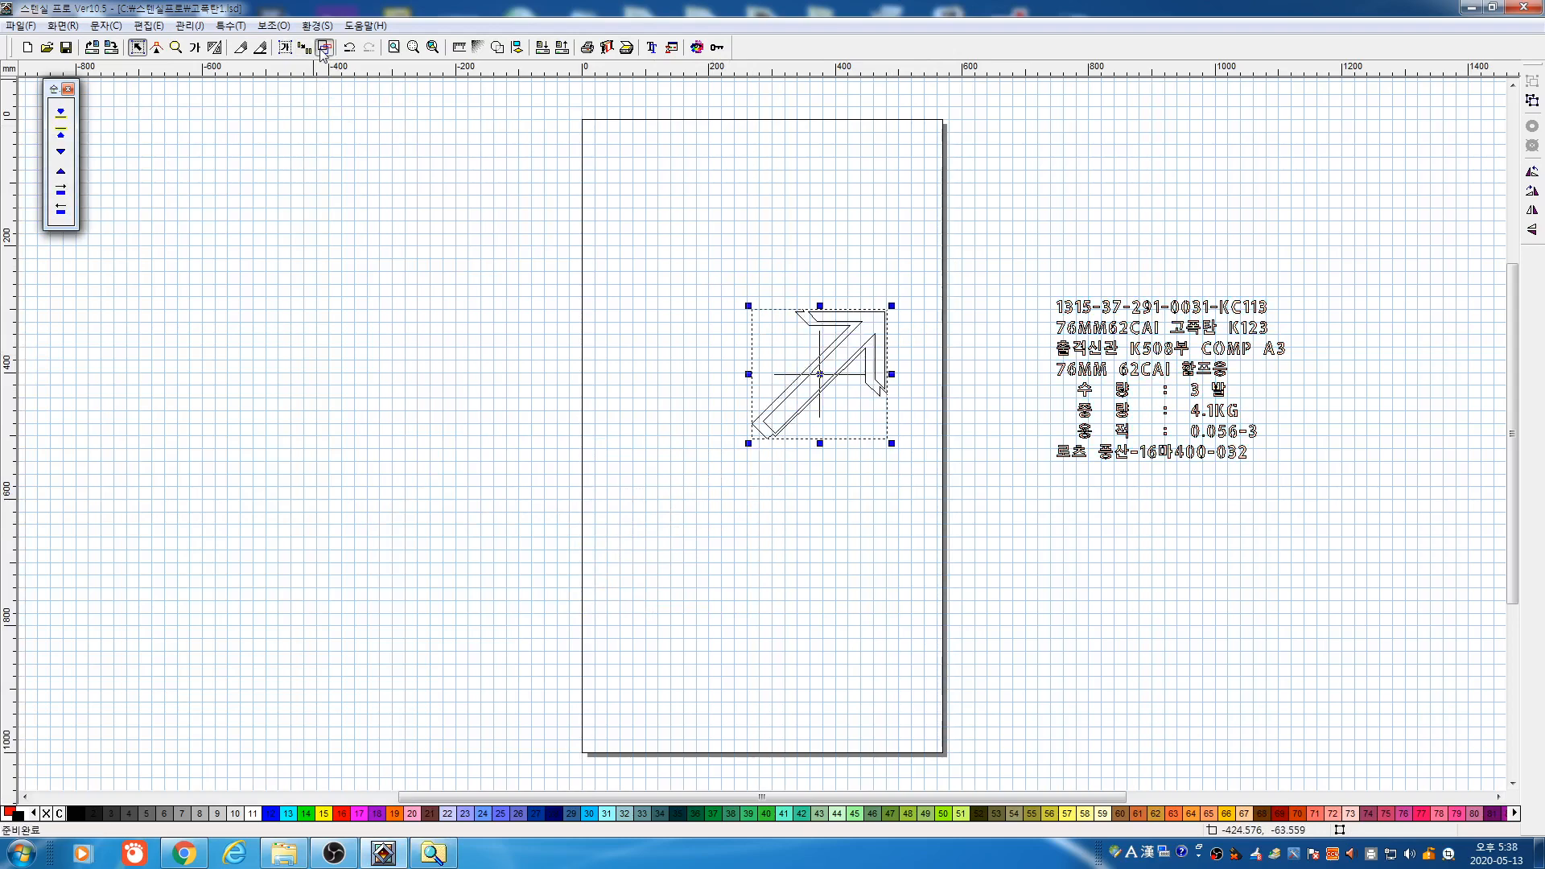
{"action": "left_click", "coordinate": [321, 50]}
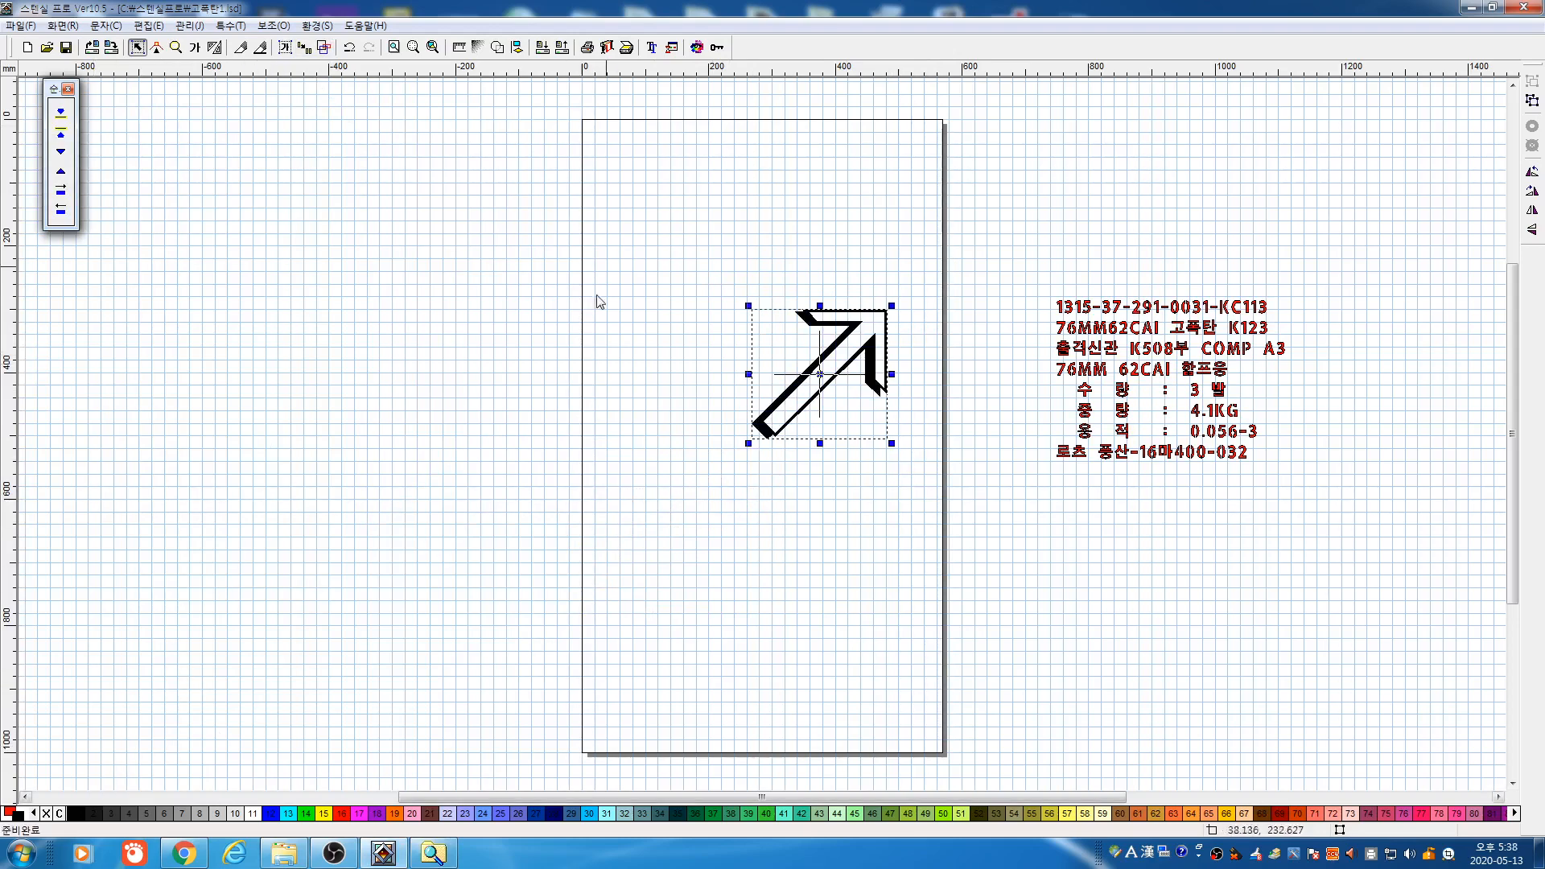
{"action": "left_click", "coordinate": [433, 853]}
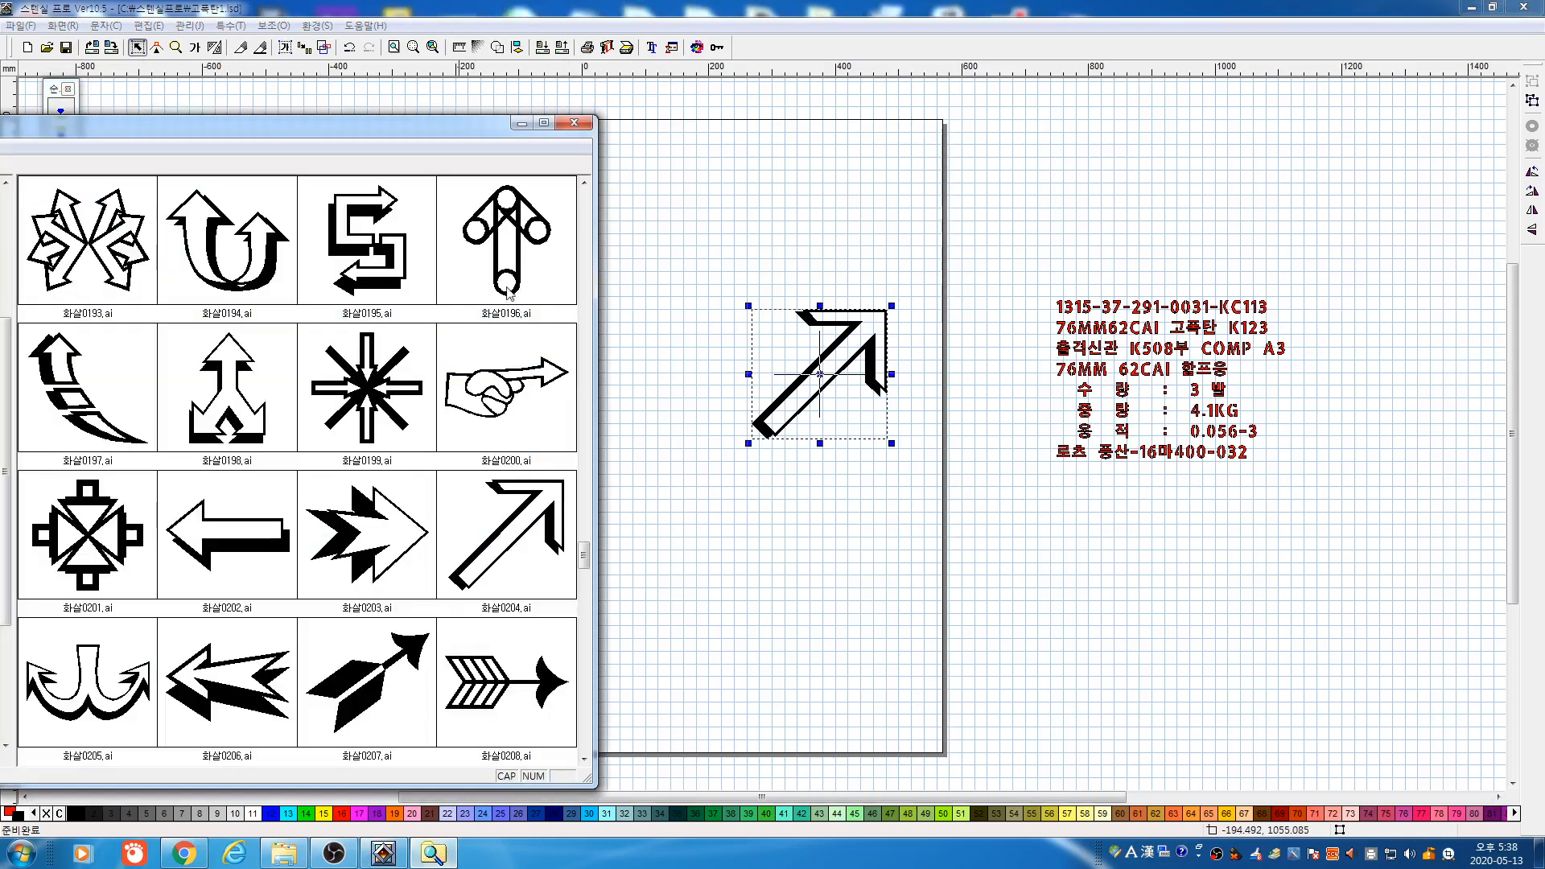
Drop the masked-face 안전0099 symbol from the 표지 > 안전 folder onto the page
{"action": "left_click_drag", "start_coordinate": [463, 126], "coordinate": [789, 97]}
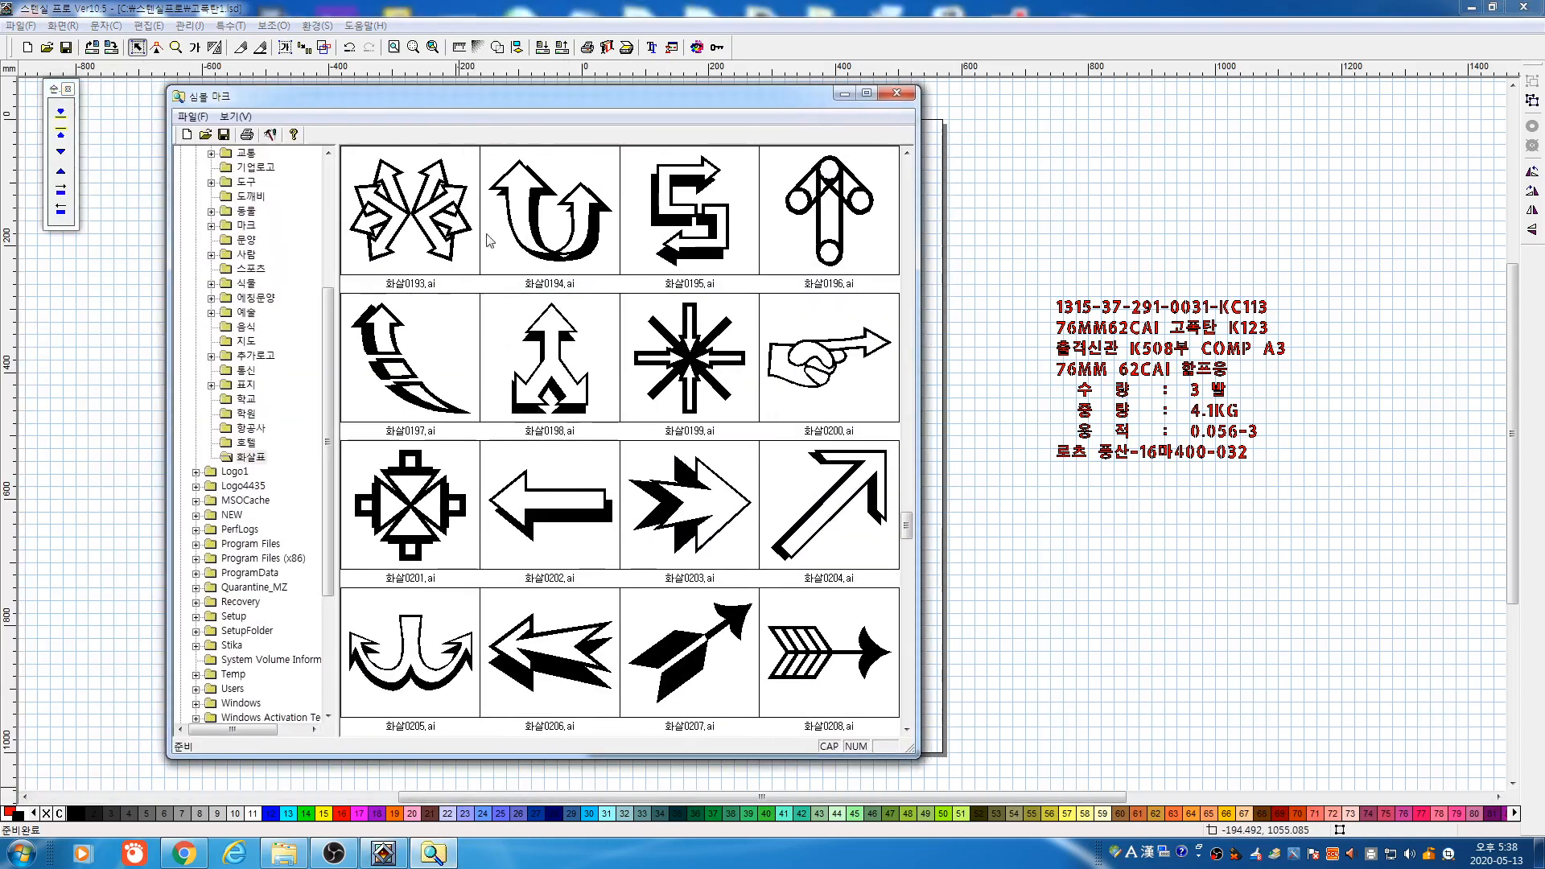
{"action": "double_click", "coordinate": [246, 385]}
{"action": "left_click", "coordinate": [256, 399]}
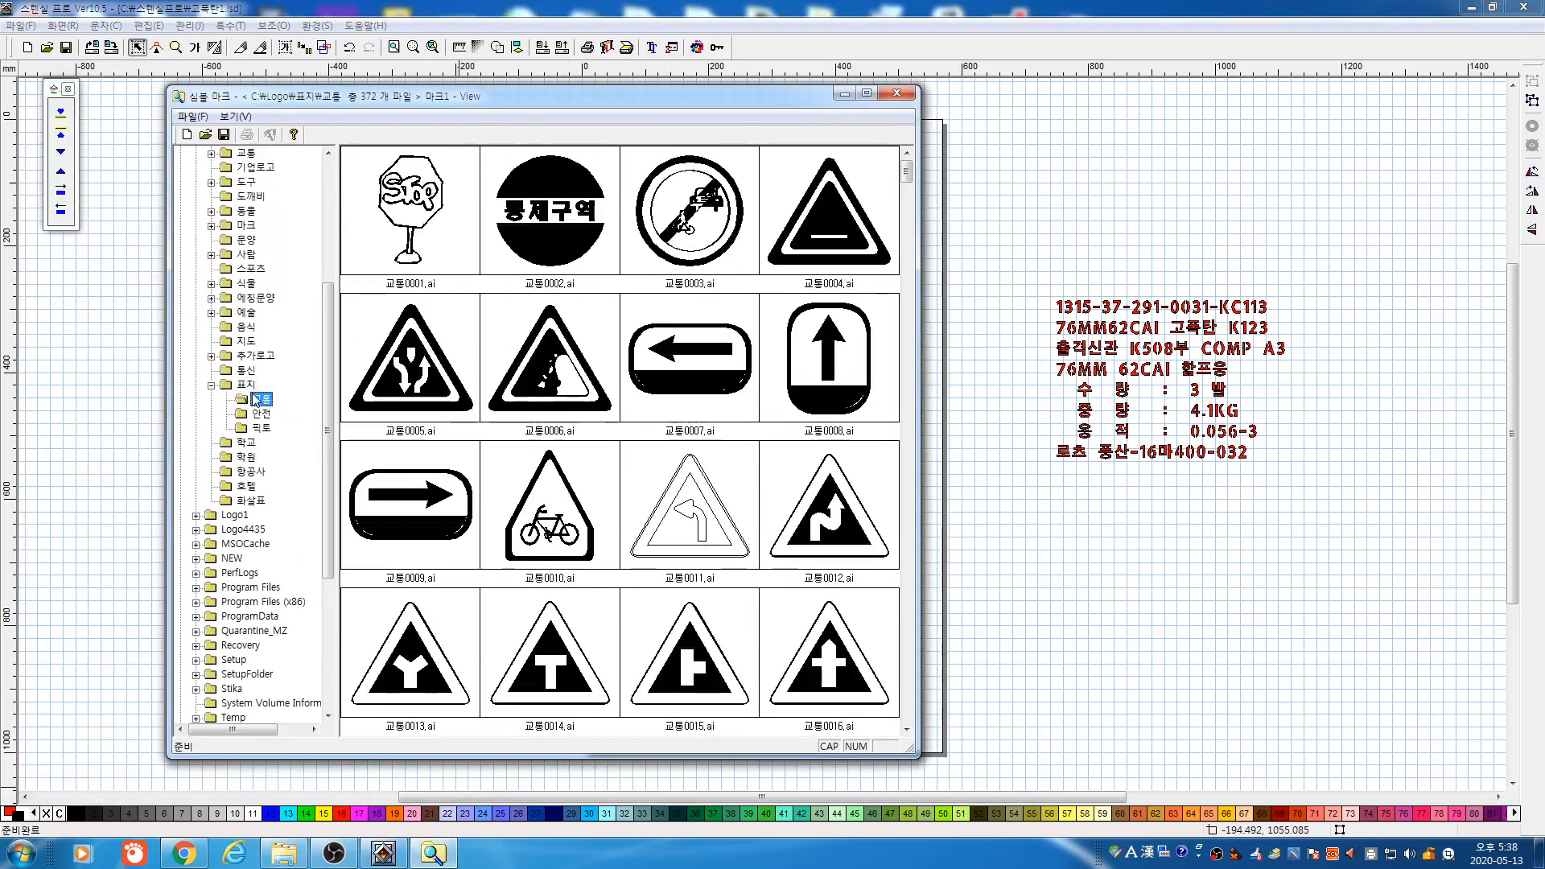
{"action": "left_click", "coordinate": [263, 414]}
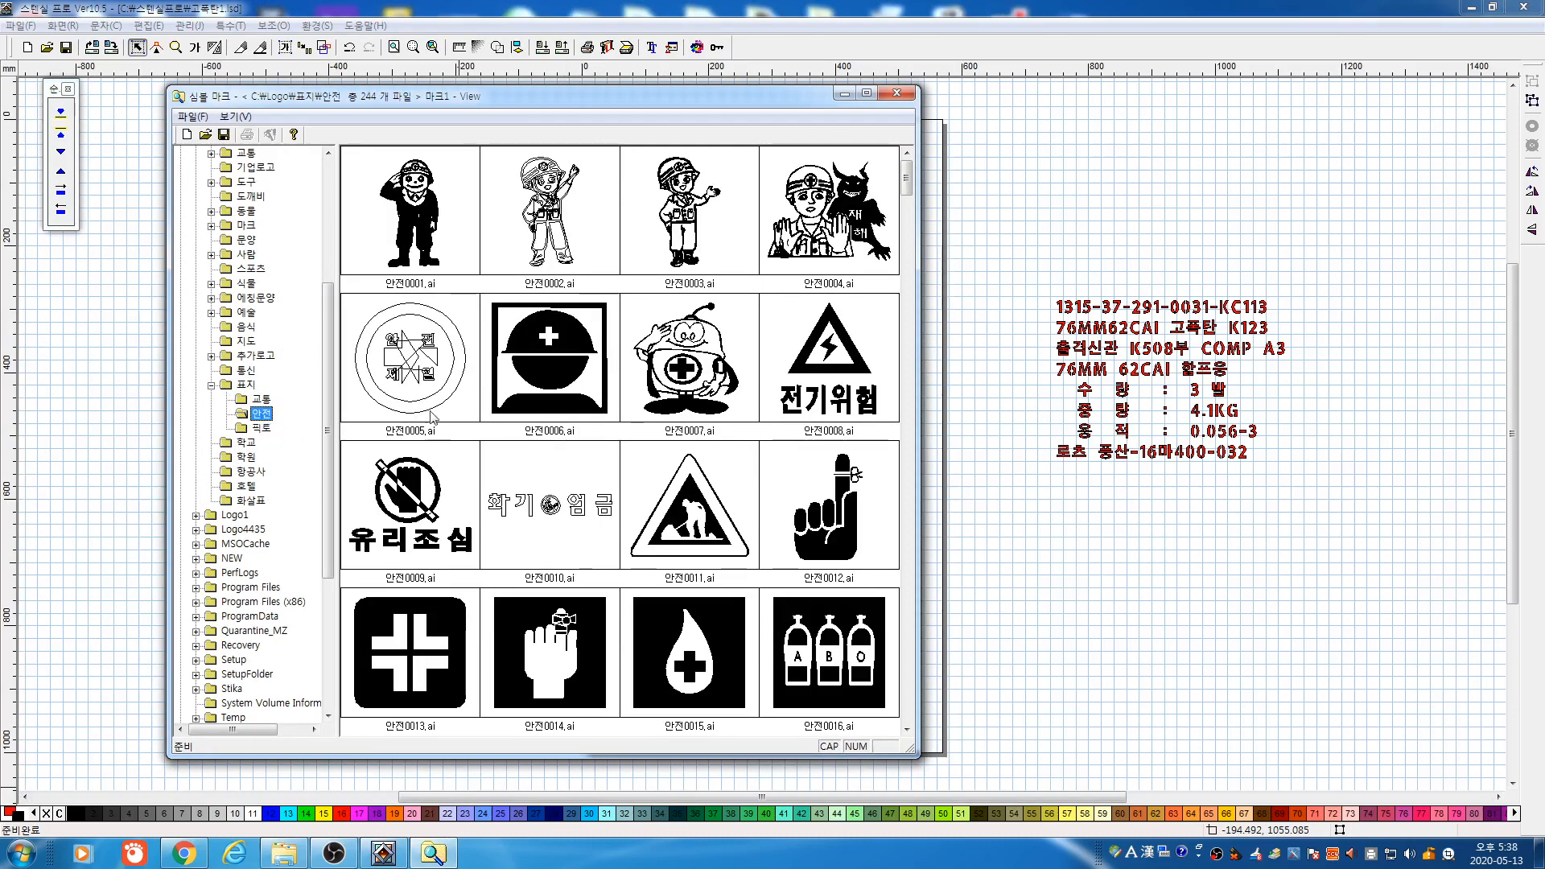
{"action": "scroll", "coordinate": [906, 457], "scroll_direction": "down", "scroll_amount": 5}
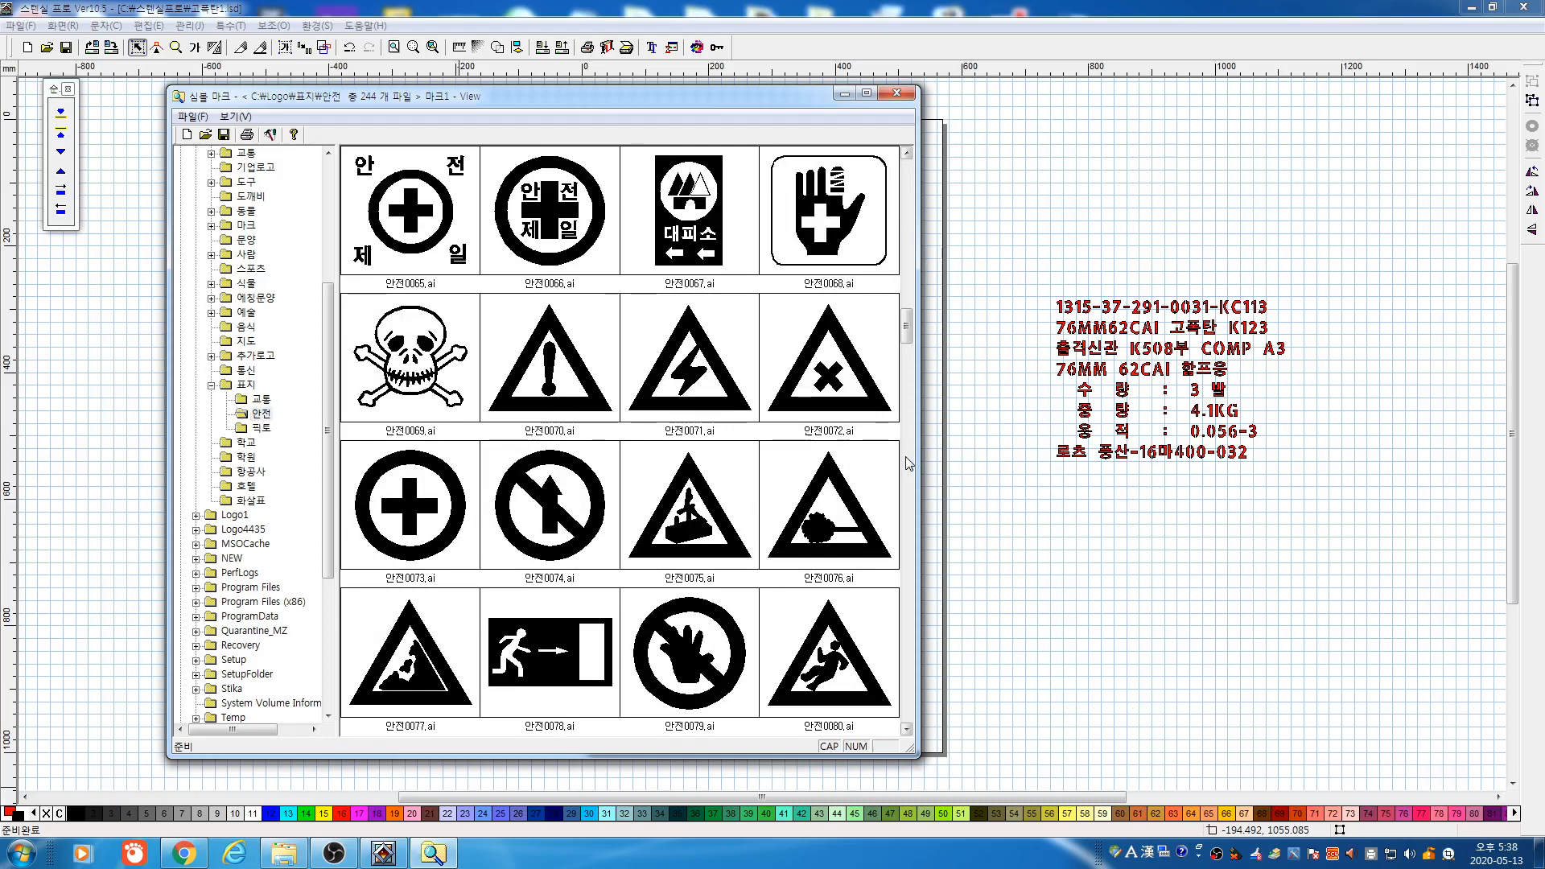
{"action": "left_click", "coordinate": [907, 457]}
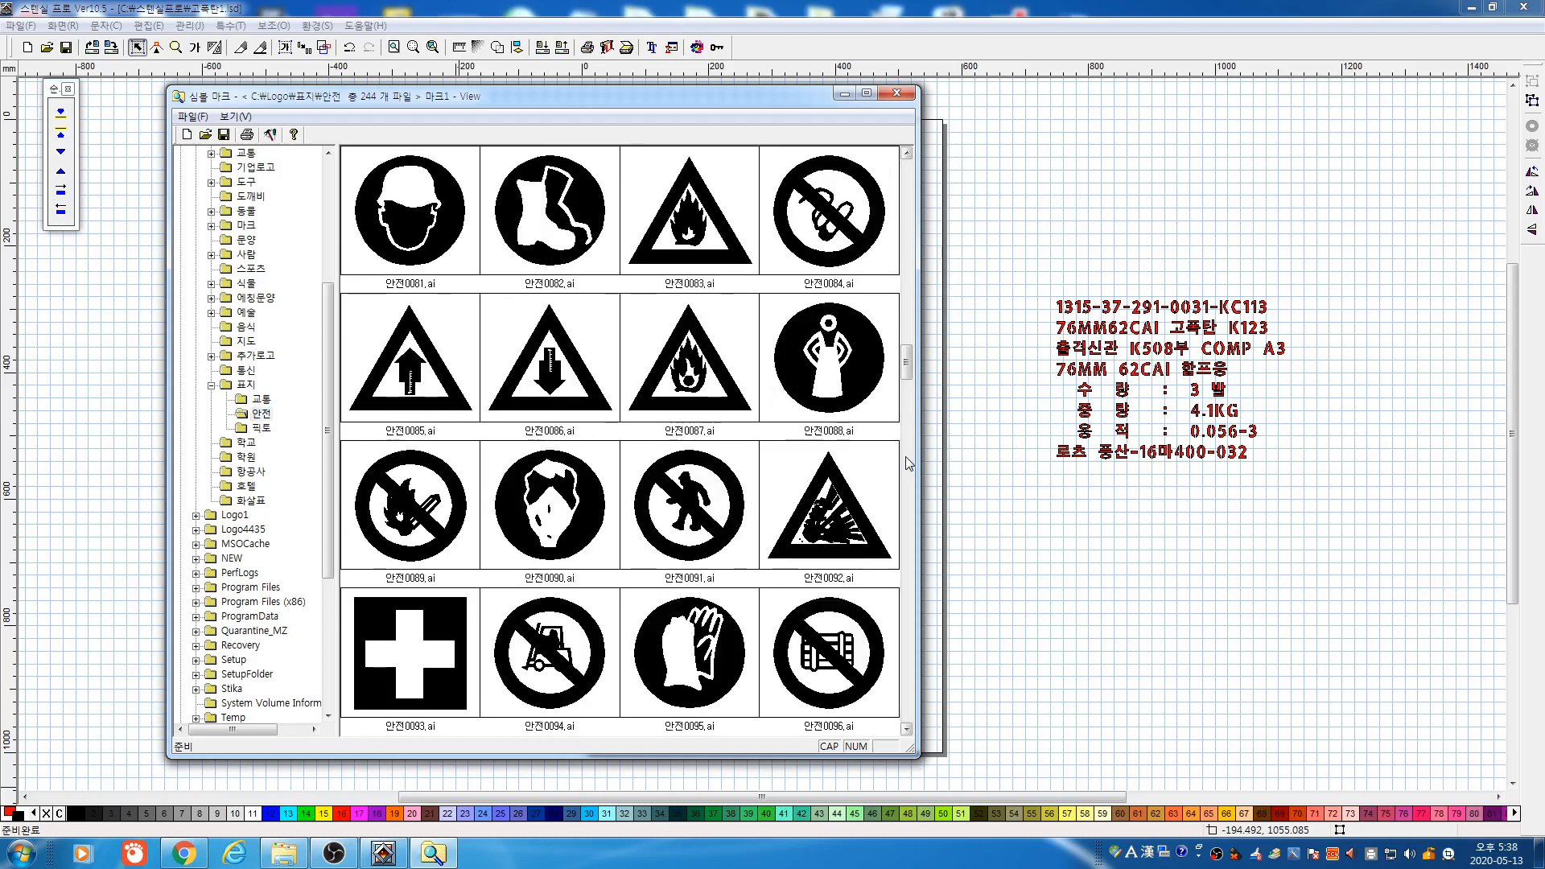
{"action": "left_click", "coordinate": [906, 456]}
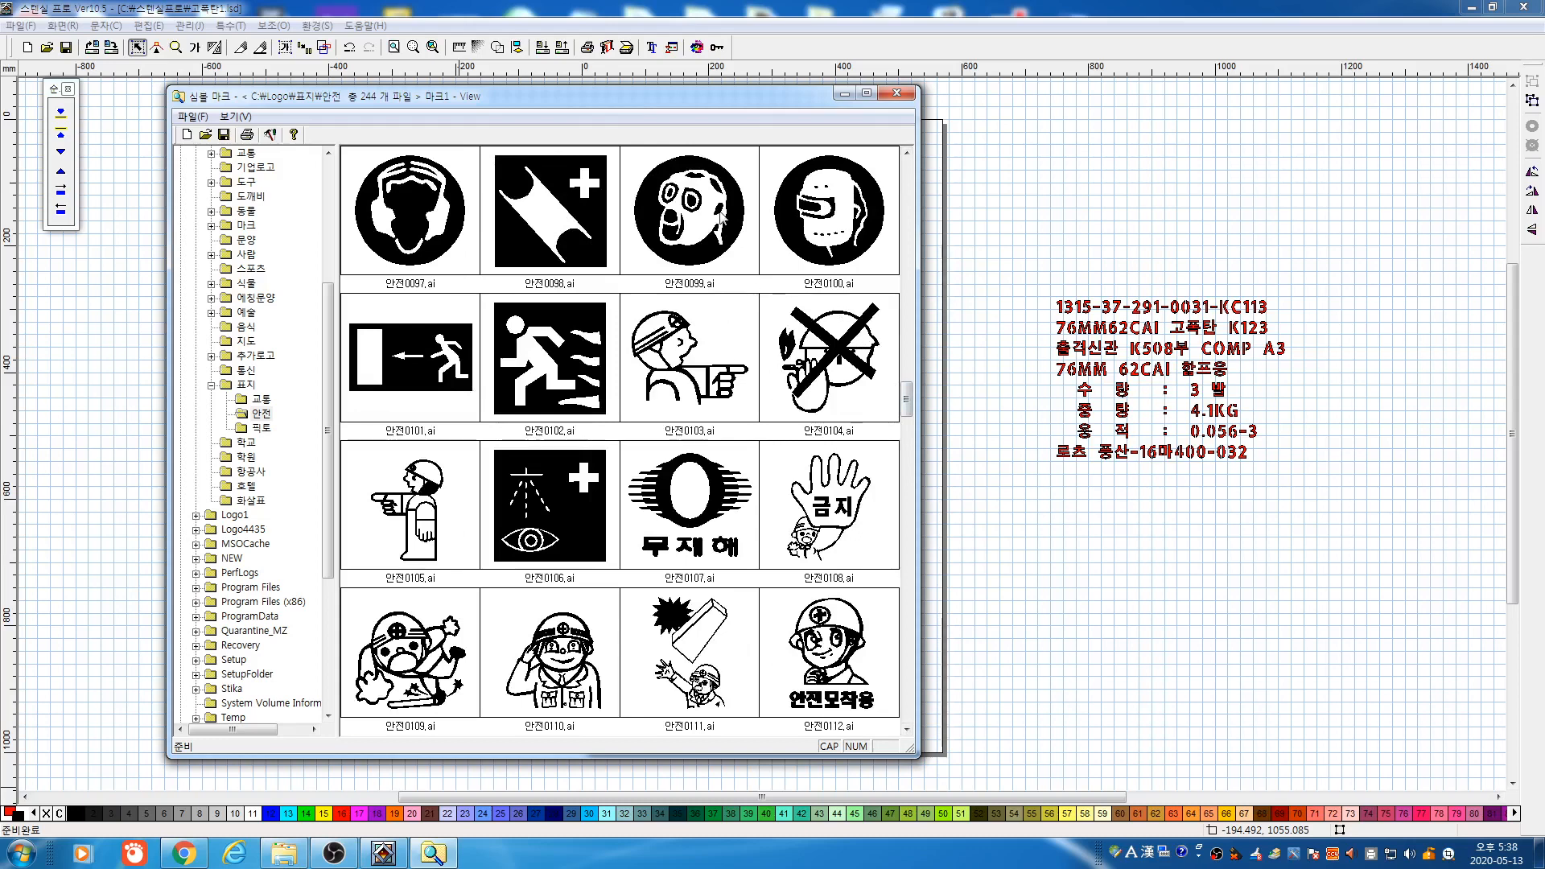
{"action": "left_click_drag", "start_coordinate": [702, 219], "coordinate": [1202, 200]}
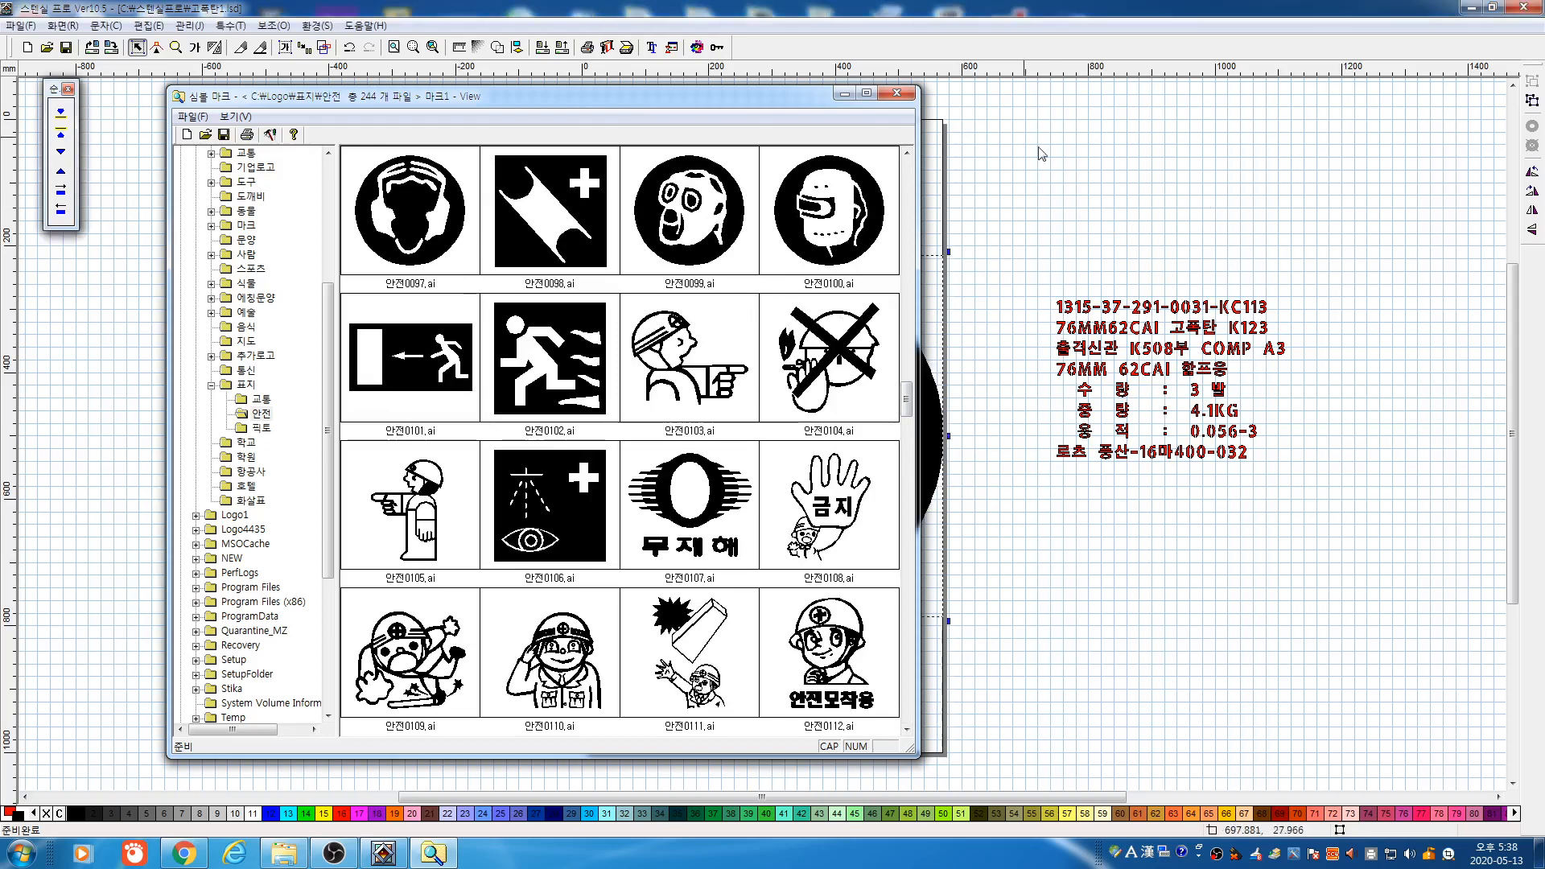
{"action": "left_click", "coordinate": [897, 93]}
Shrink the safety symbol to about 384 mm, place it on the centre line, and bring up its size settings
{"action": "left_click_drag", "start_coordinate": [904, 382], "coordinate": [579, 388]}
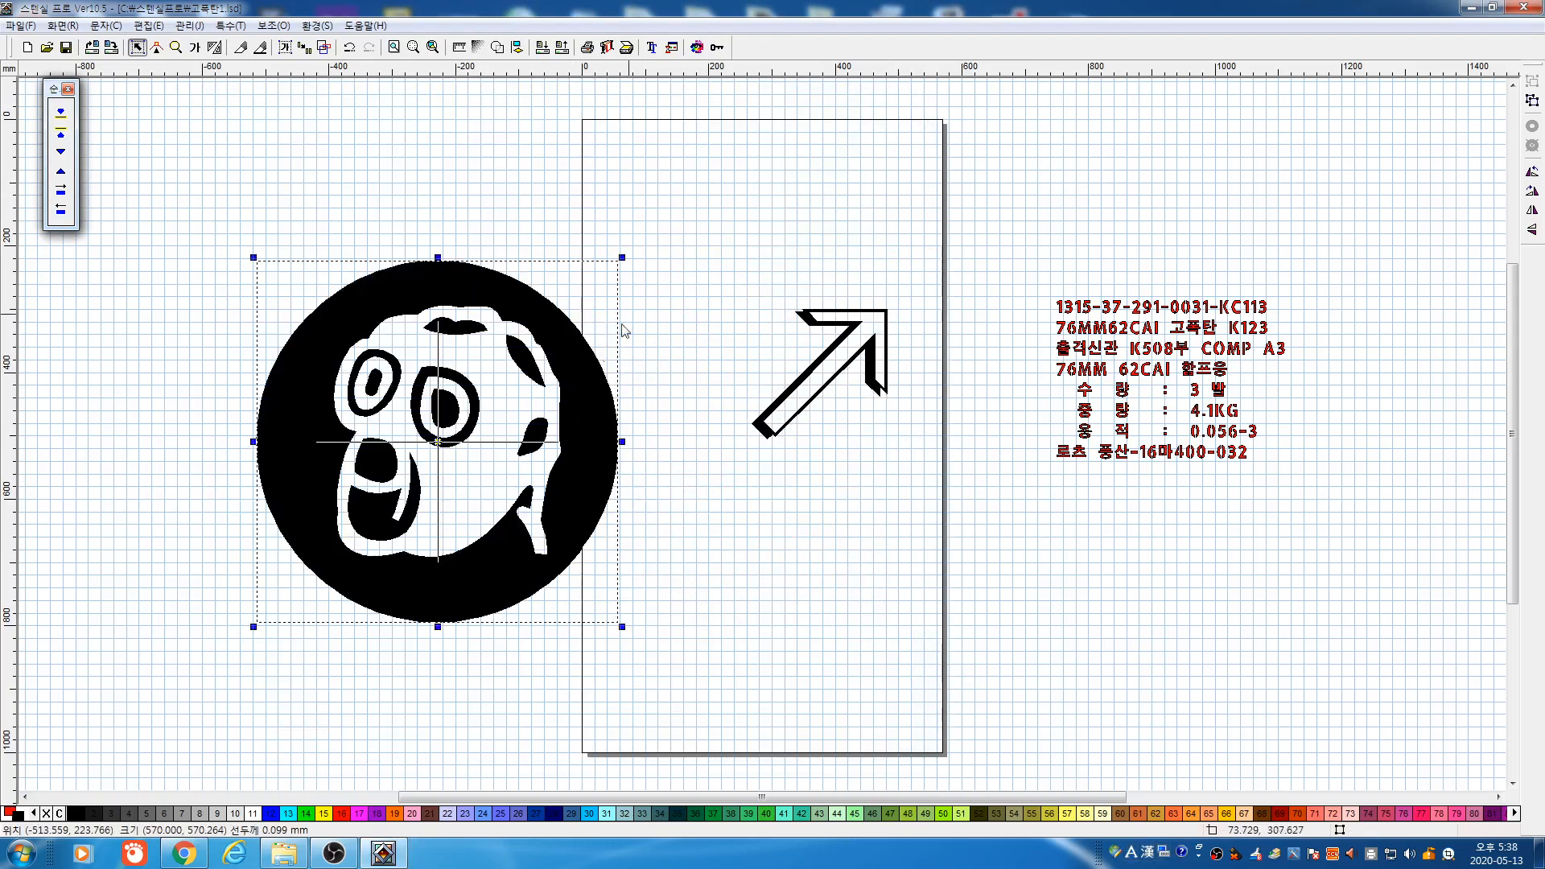
{"action": "left_click_drag", "start_coordinate": [528, 349], "coordinate": [499, 379]}
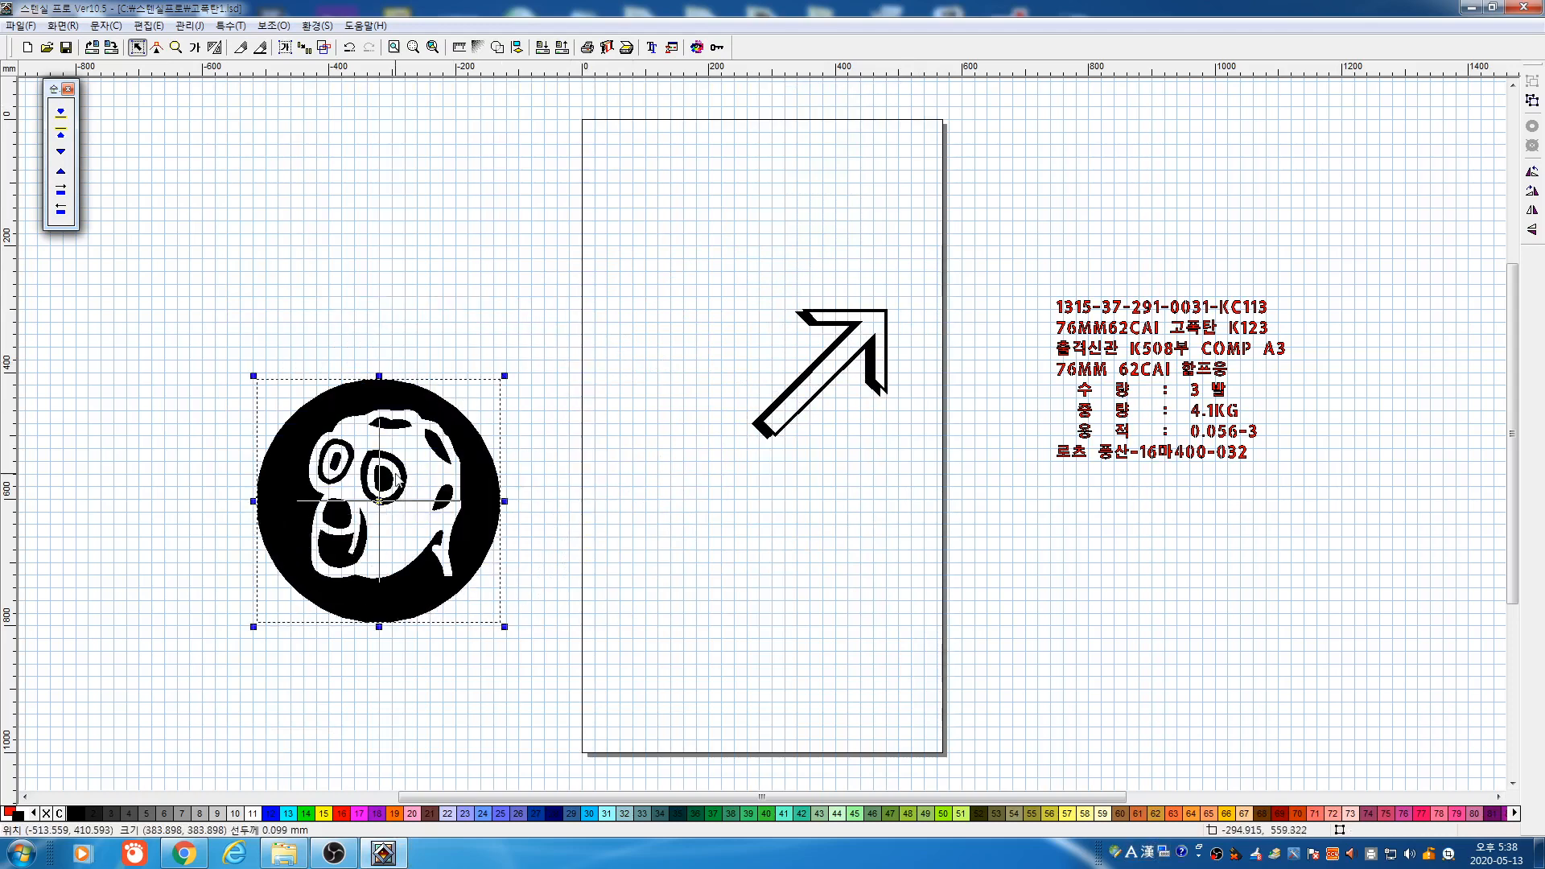
{"action": "left_click_drag", "start_coordinate": [398, 470], "coordinate": [599, 481]}
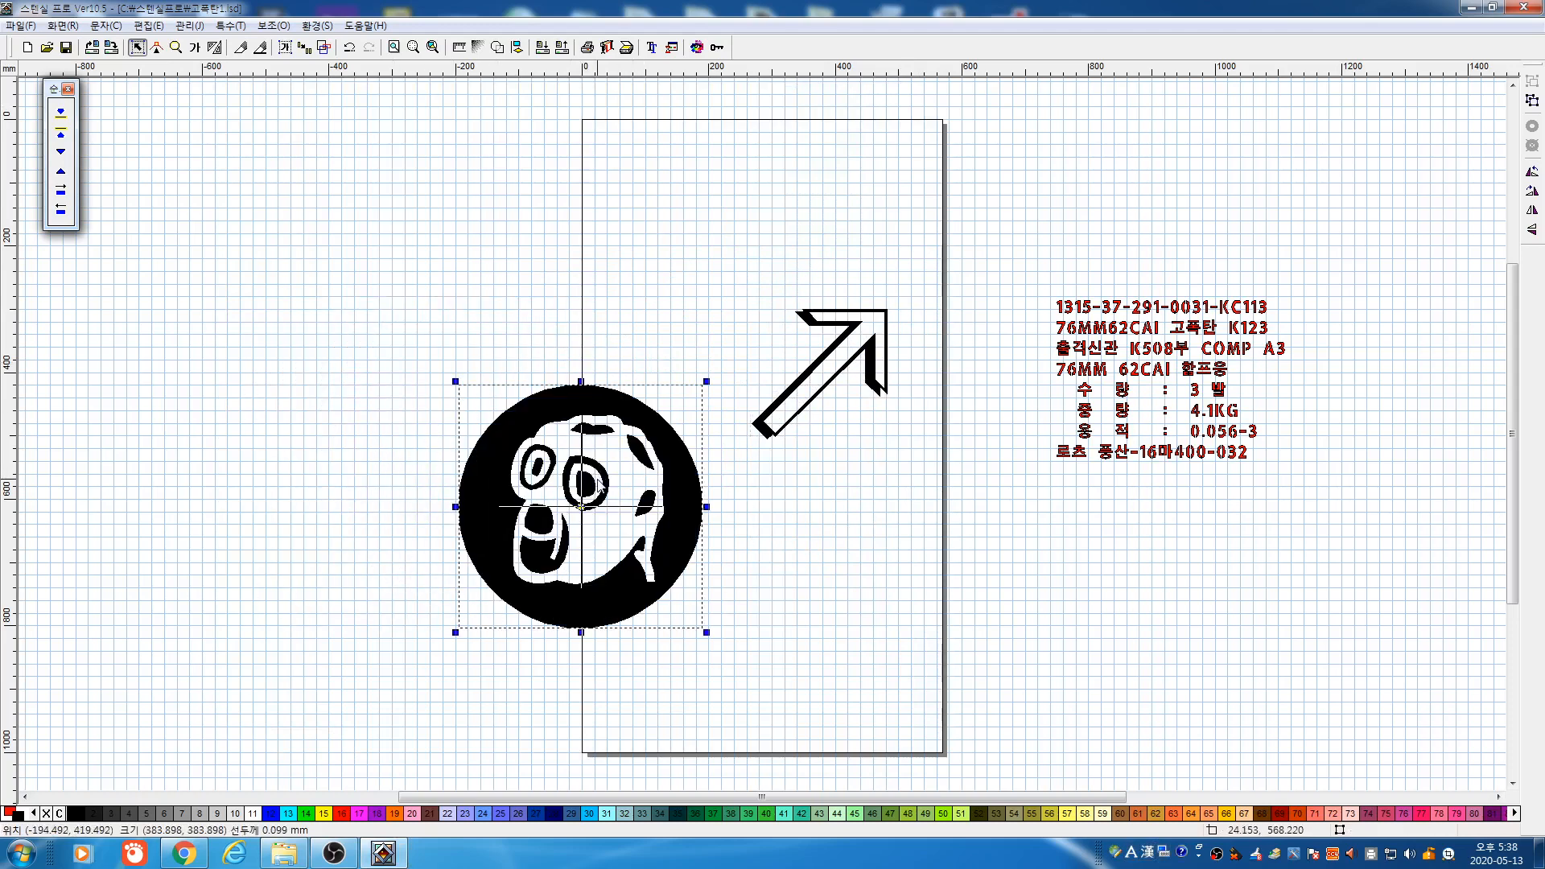
{"action": "left_click", "coordinate": [455, 301]}
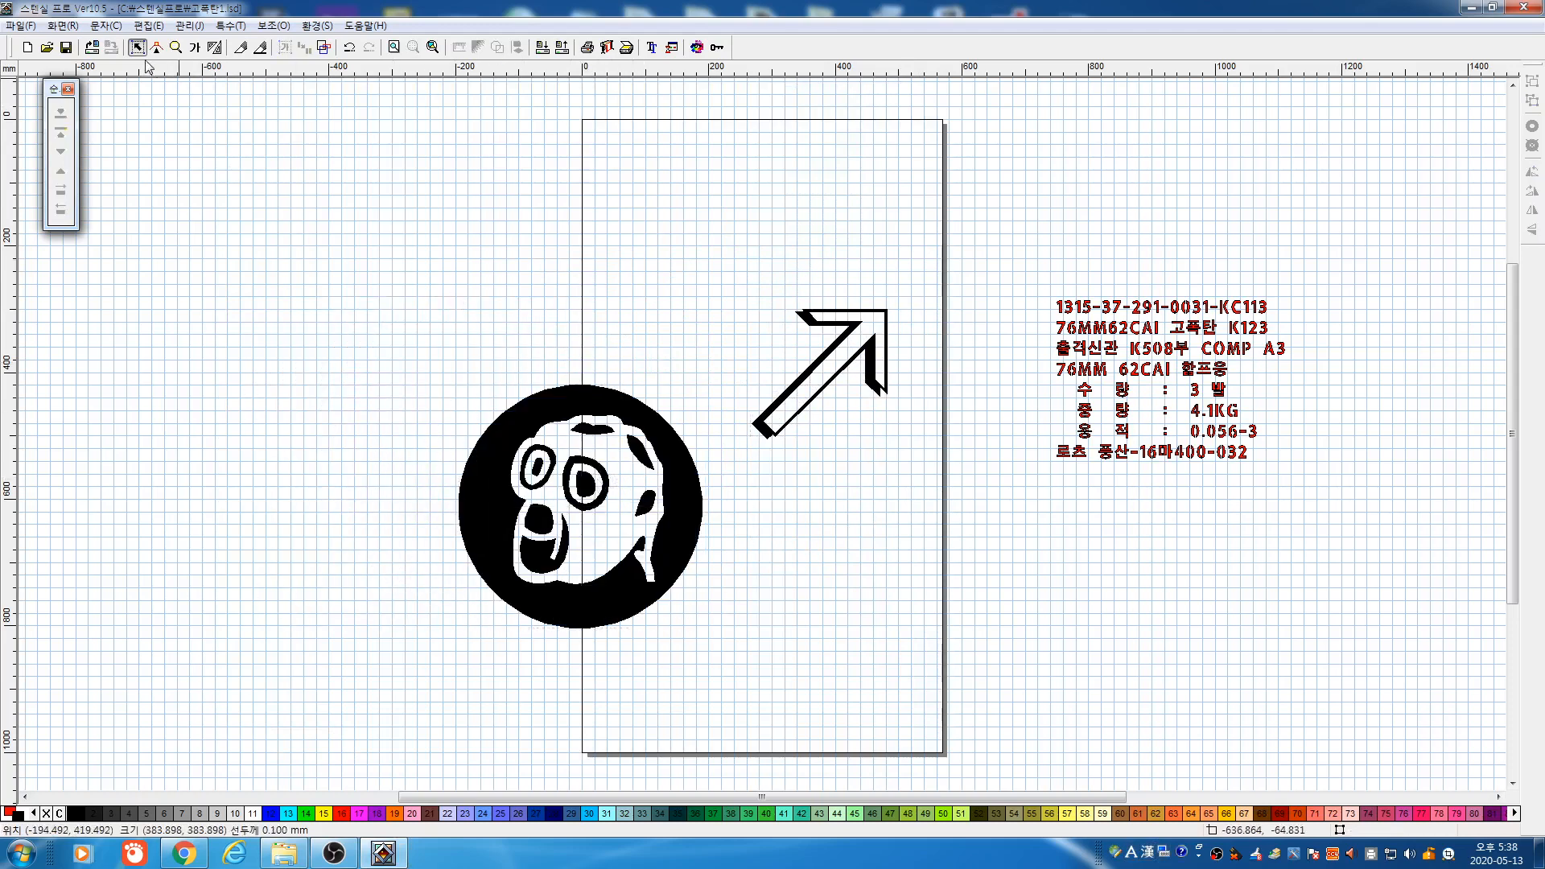
{"action": "left_click", "coordinate": [195, 48]}
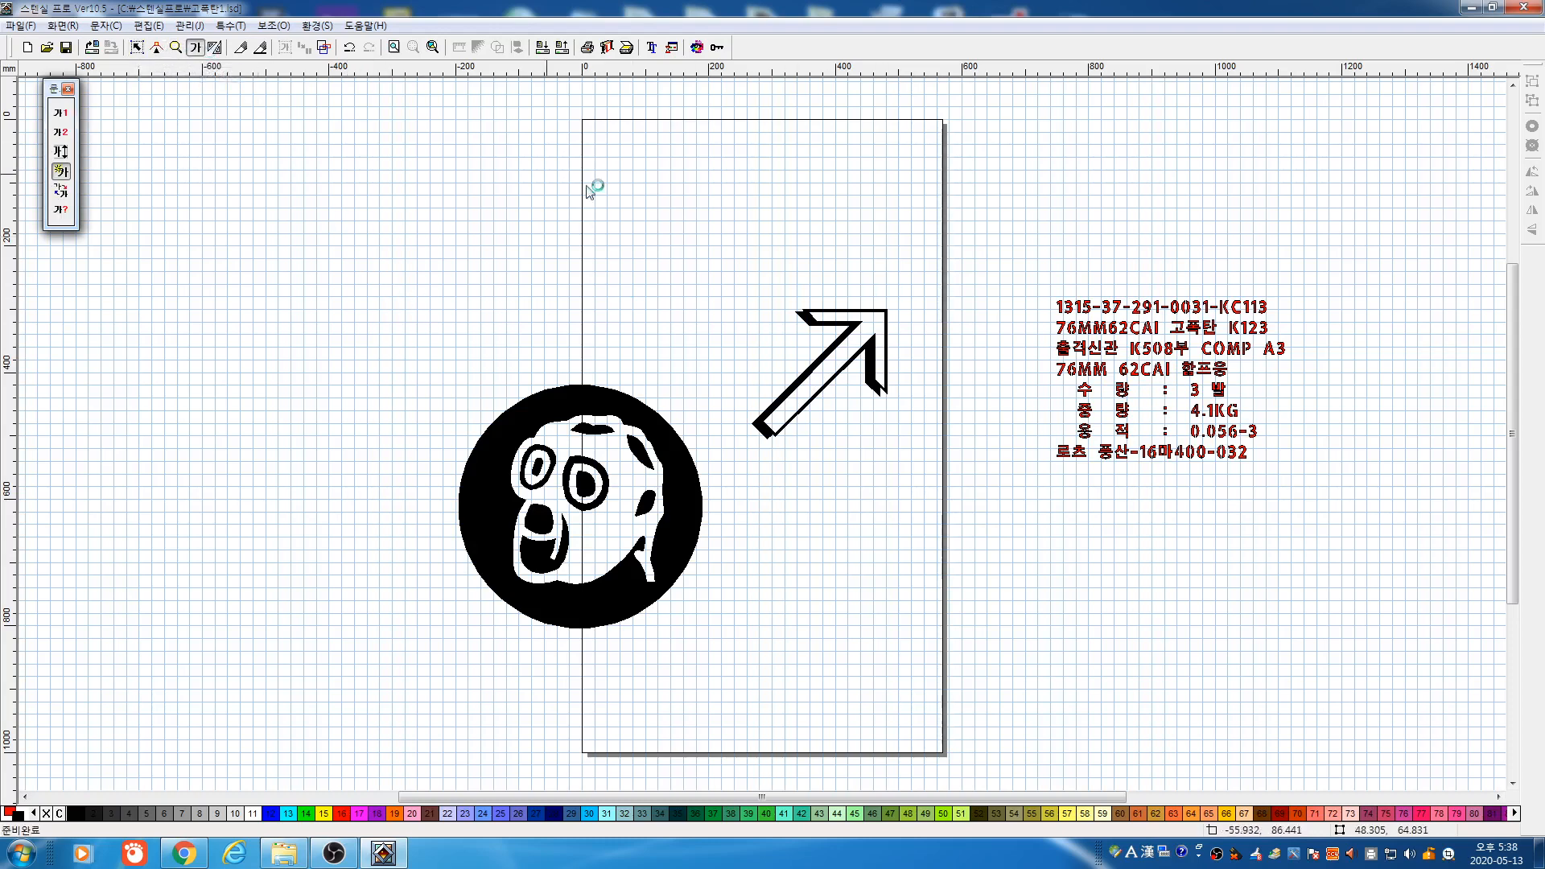
{"action": "left_click", "coordinate": [136, 47]}
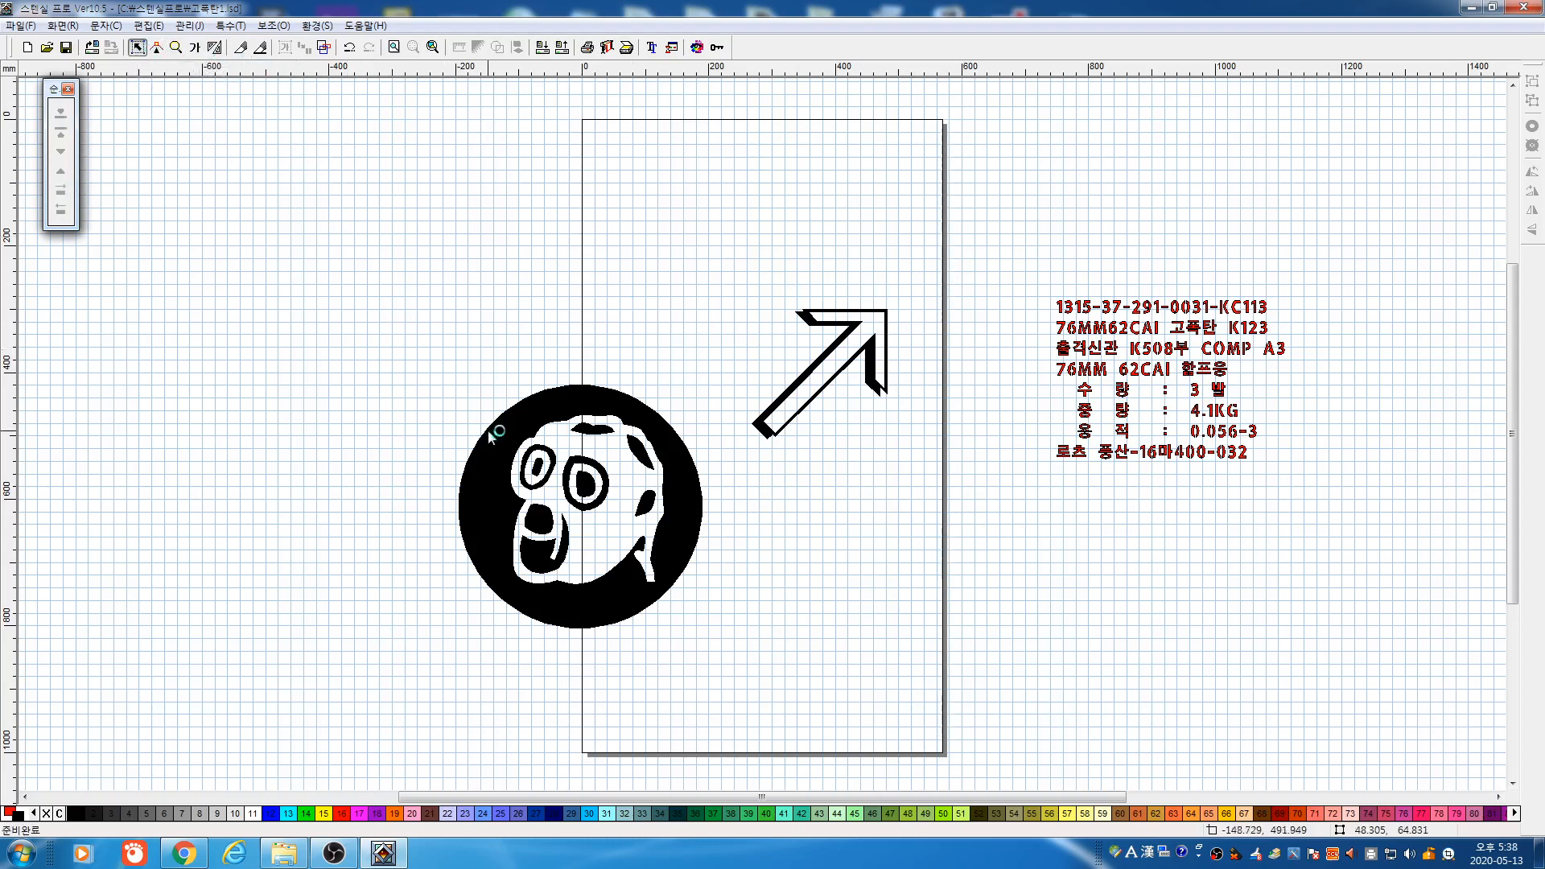
{"action": "left_click_drag", "start_coordinate": [412, 323], "coordinate": [750, 693]}
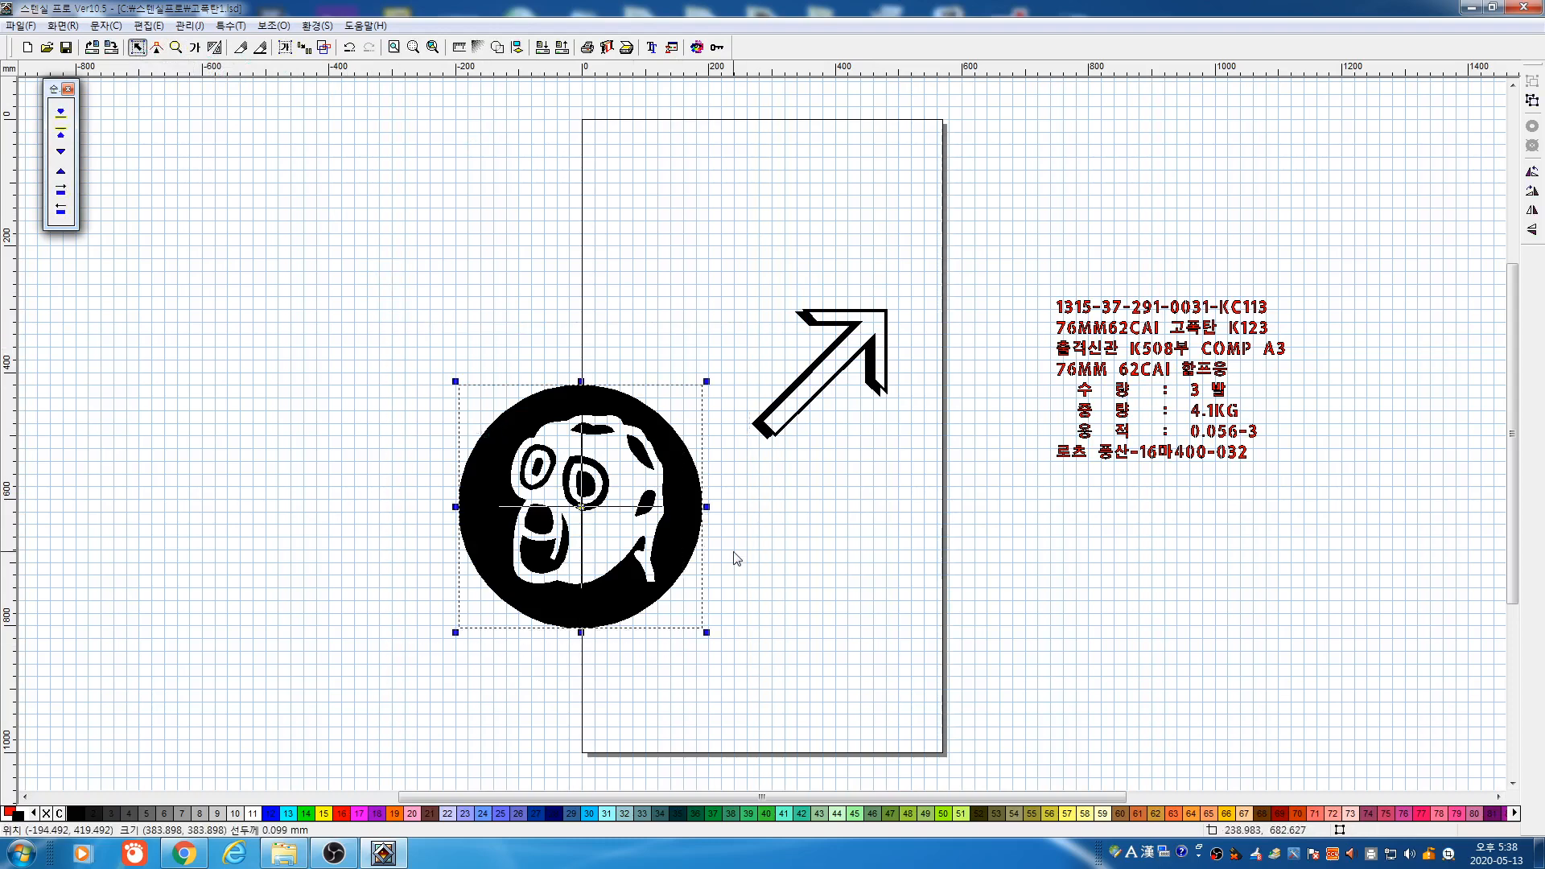
{"action": "key", "text": "F5"}
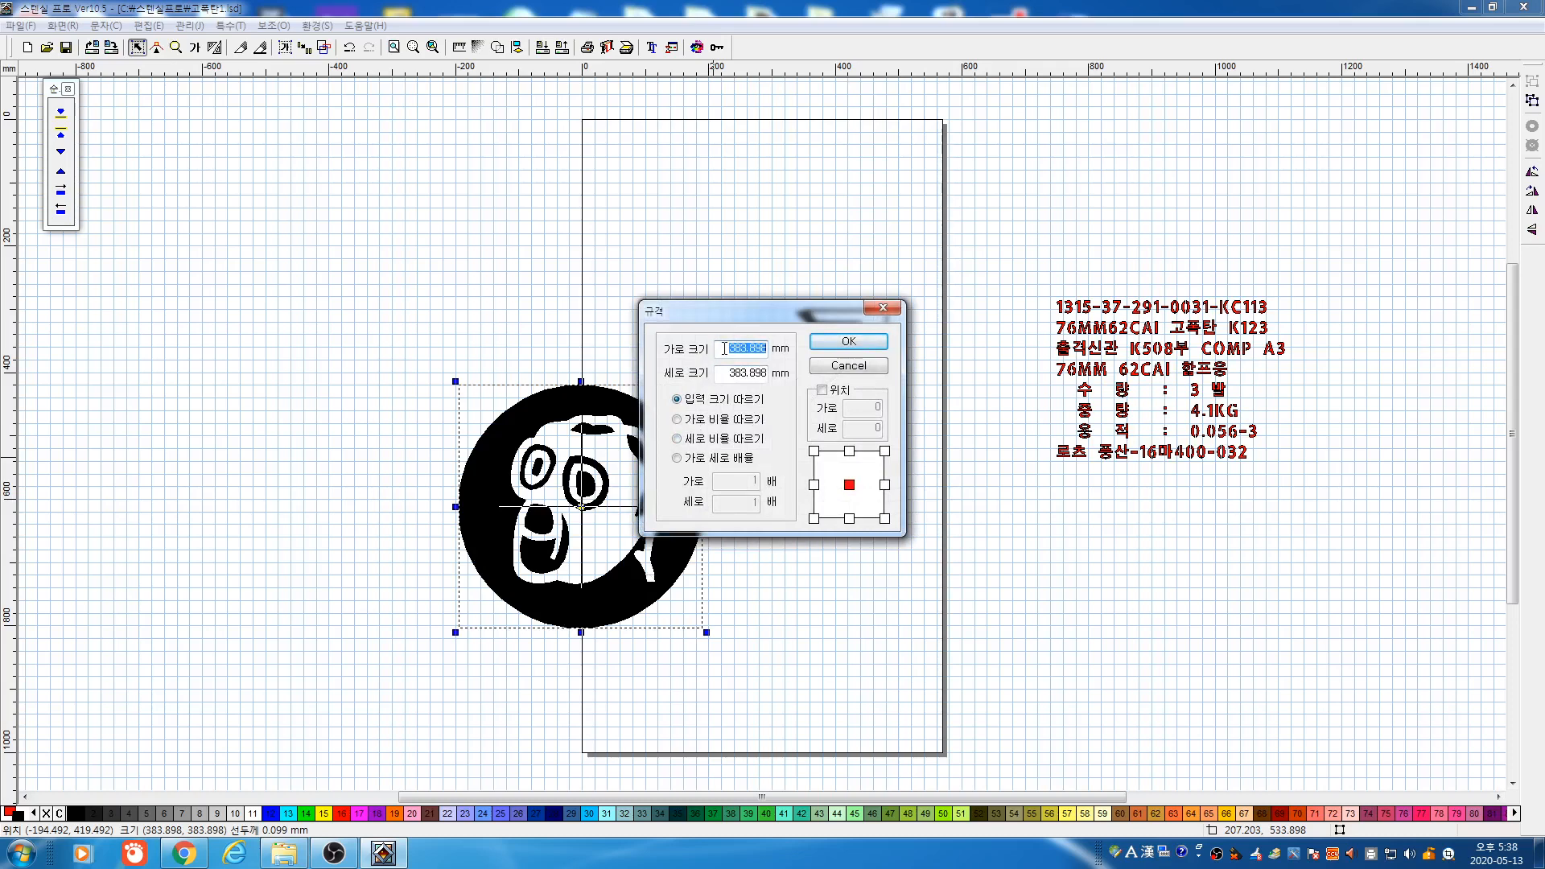
Resize the safety symbol proportionally to 200 mm wide and move it lower on the page
{"action": "left_click", "coordinate": [728, 422]}
{"action": "type", "text": "200"}
{"action": "left_click", "coordinate": [835, 348]}
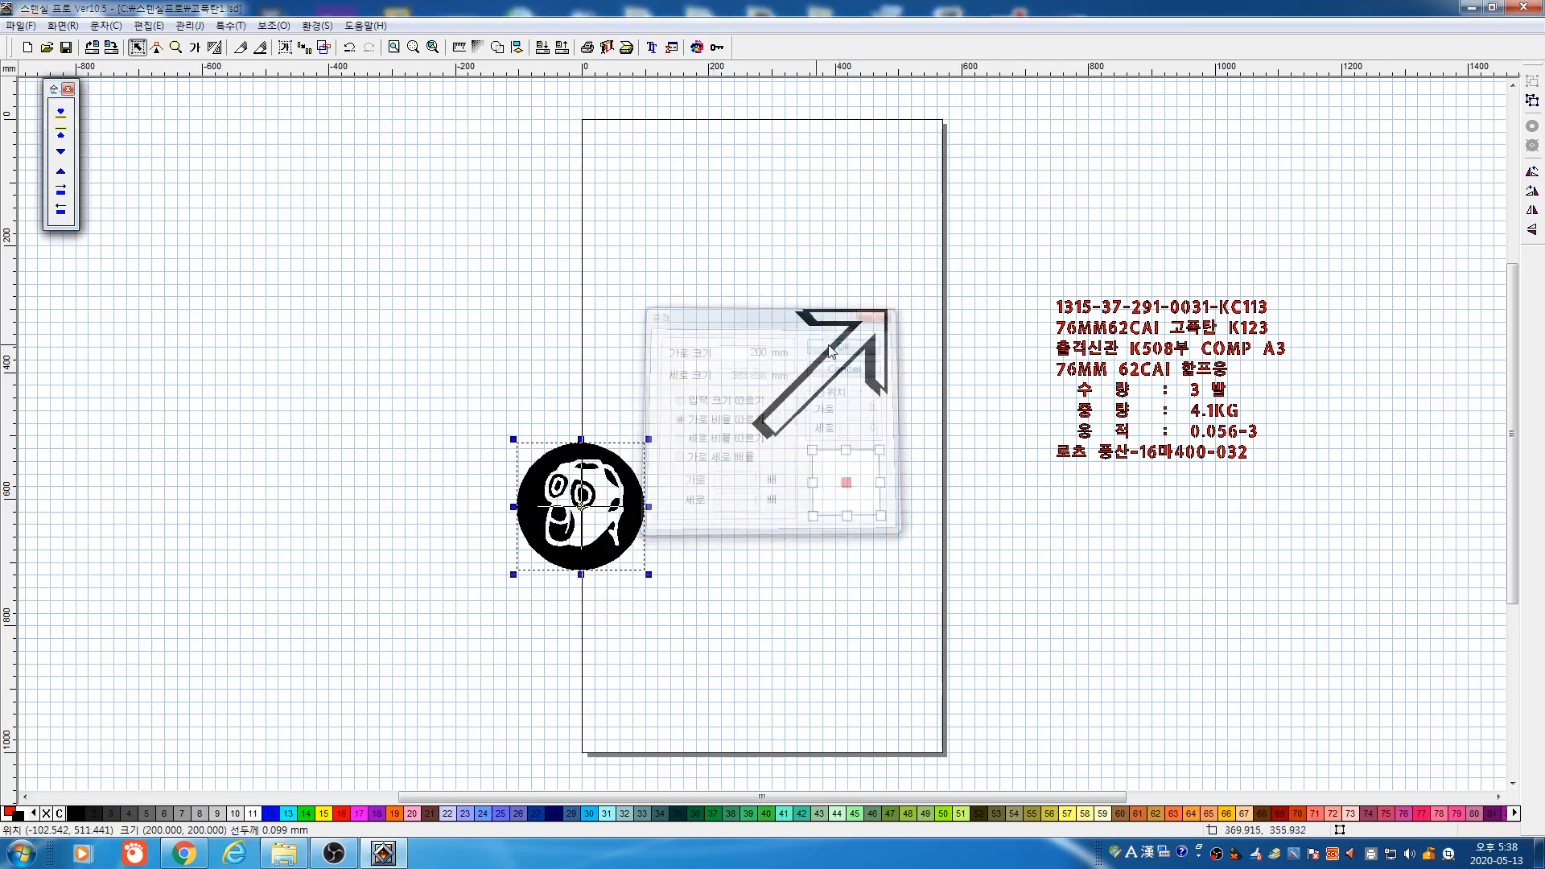
{"action": "left_click_drag", "start_coordinate": [582, 492], "coordinate": [730, 550]}
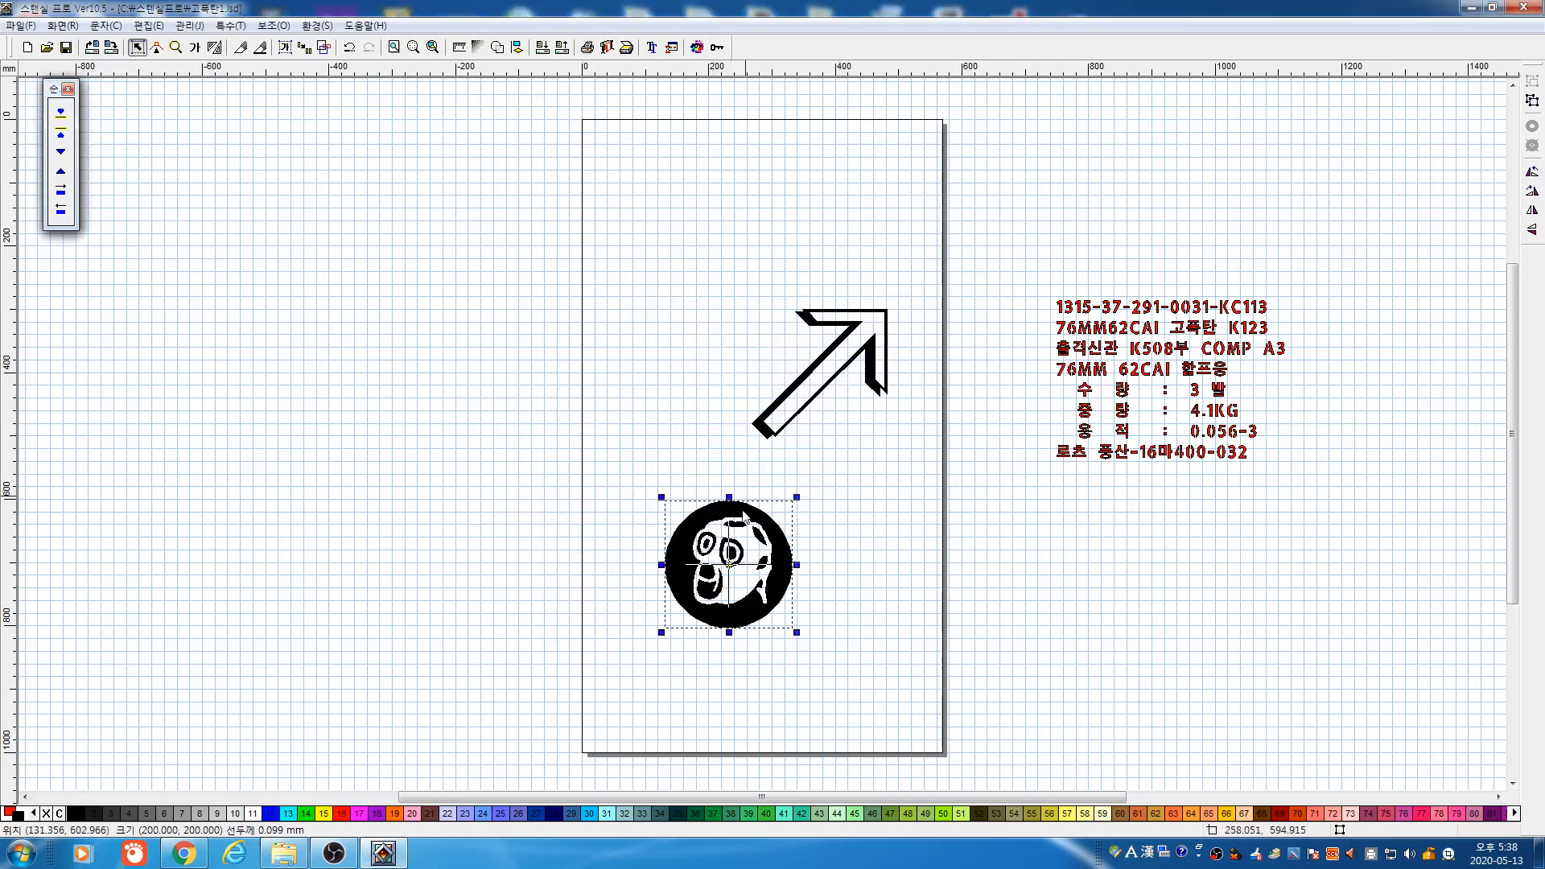
Preview the symbol in plotter output, delete the arrow, and move the circle toward the page centre
{"action": "left_click", "coordinate": [608, 49]}
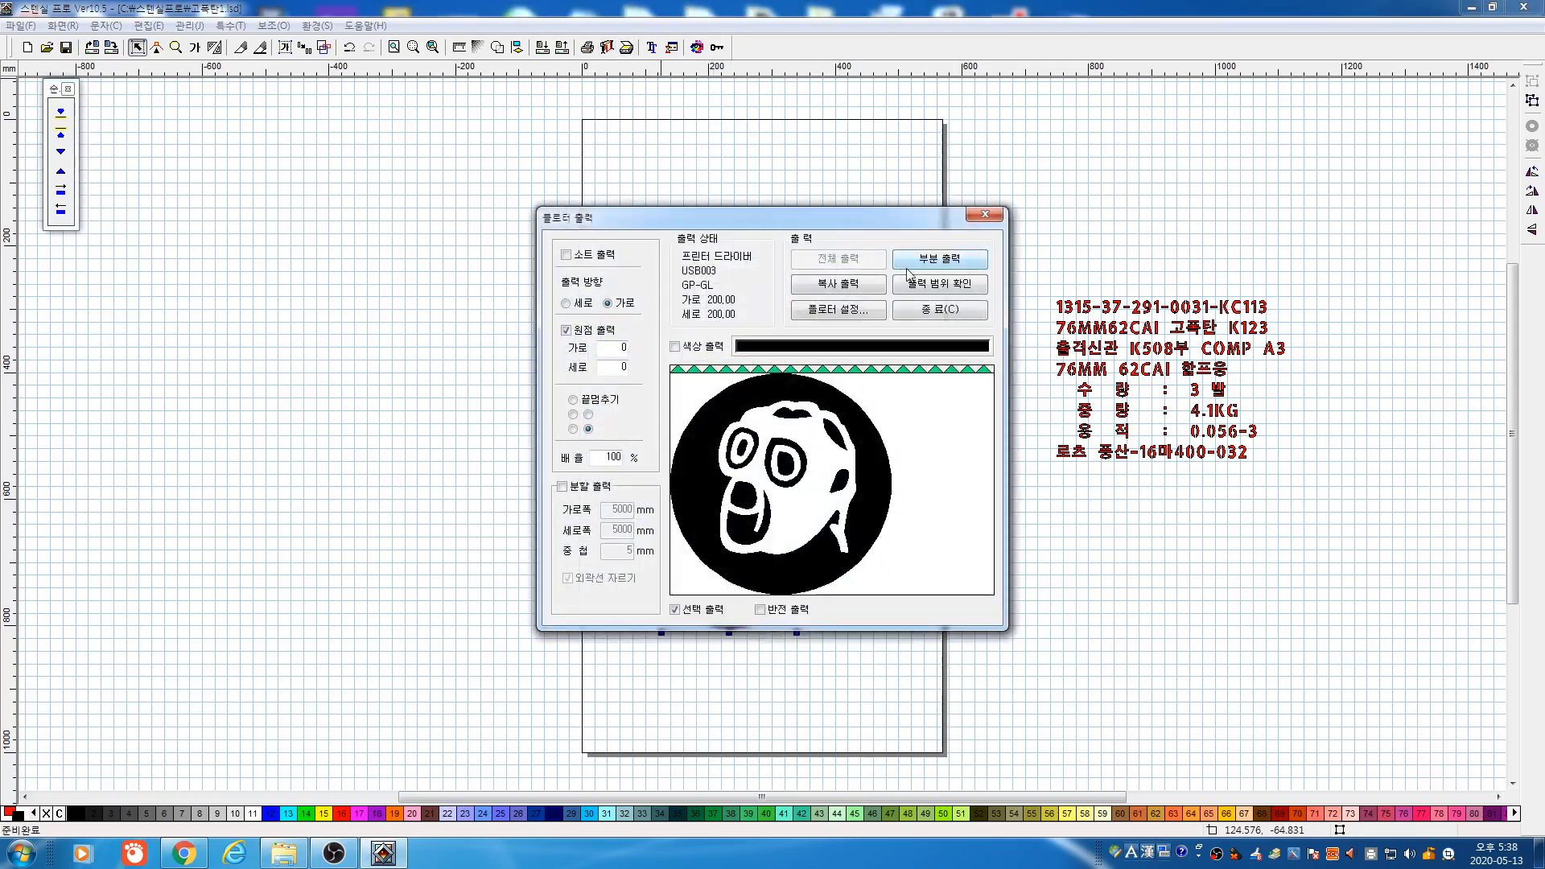
{"action": "left_click", "coordinate": [953, 311]}
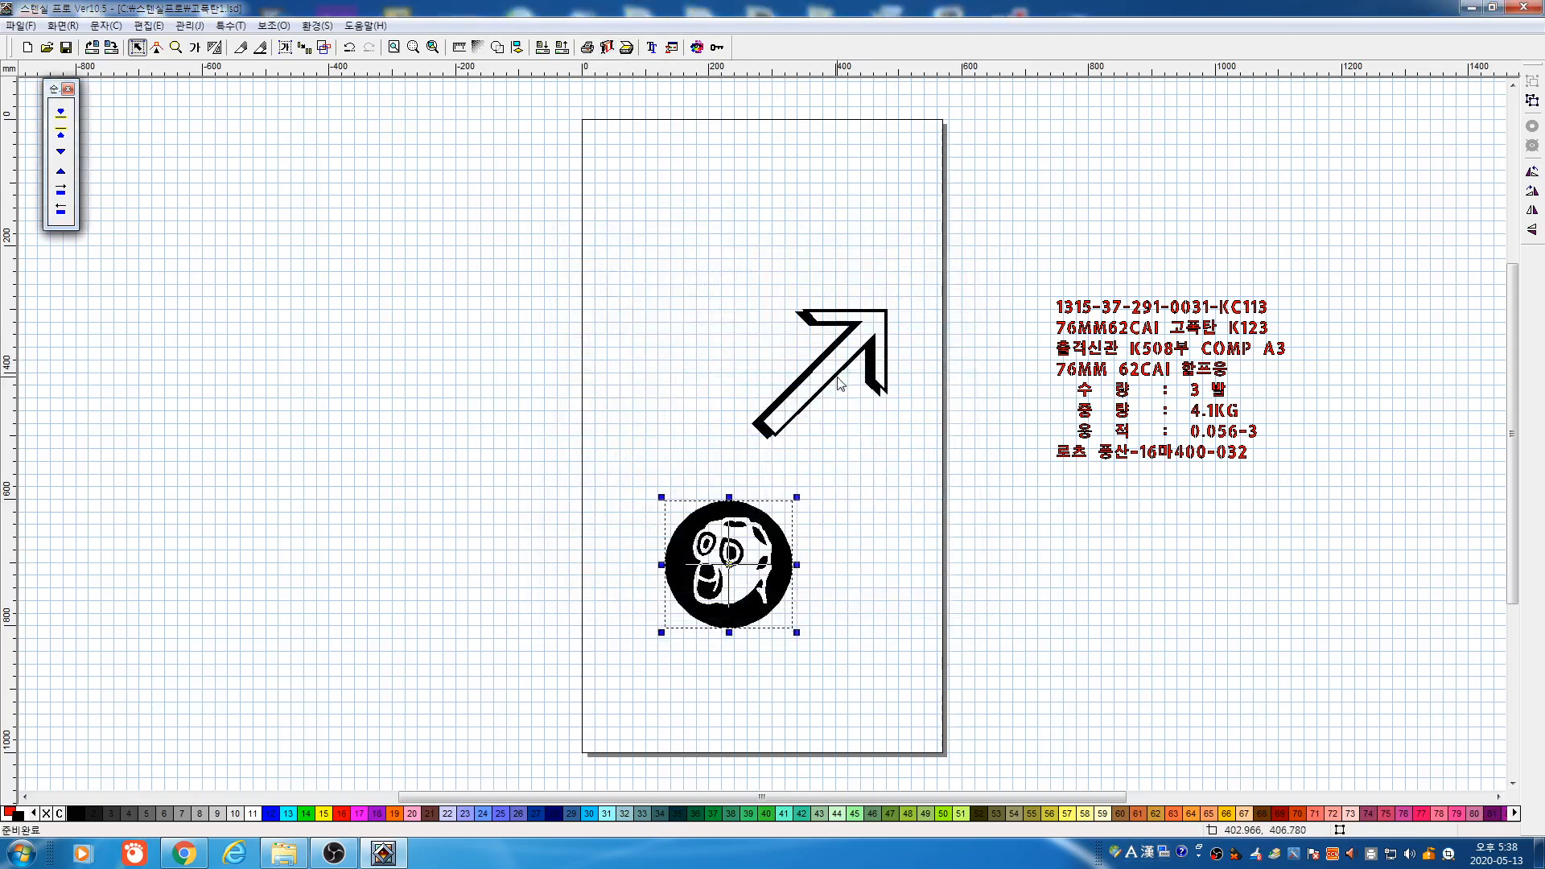
{"action": "left_click", "coordinate": [762, 432]}
{"action": "key", "text": "Delete"}
{"action": "left_click_drag", "start_coordinate": [587, 485], "coordinate": [859, 680]}
{"action": "left_click_drag", "start_coordinate": [755, 550], "coordinate": [712, 450]}
{"action": "left_click_drag", "start_coordinate": [723, 505], "coordinate": [688, 441]}
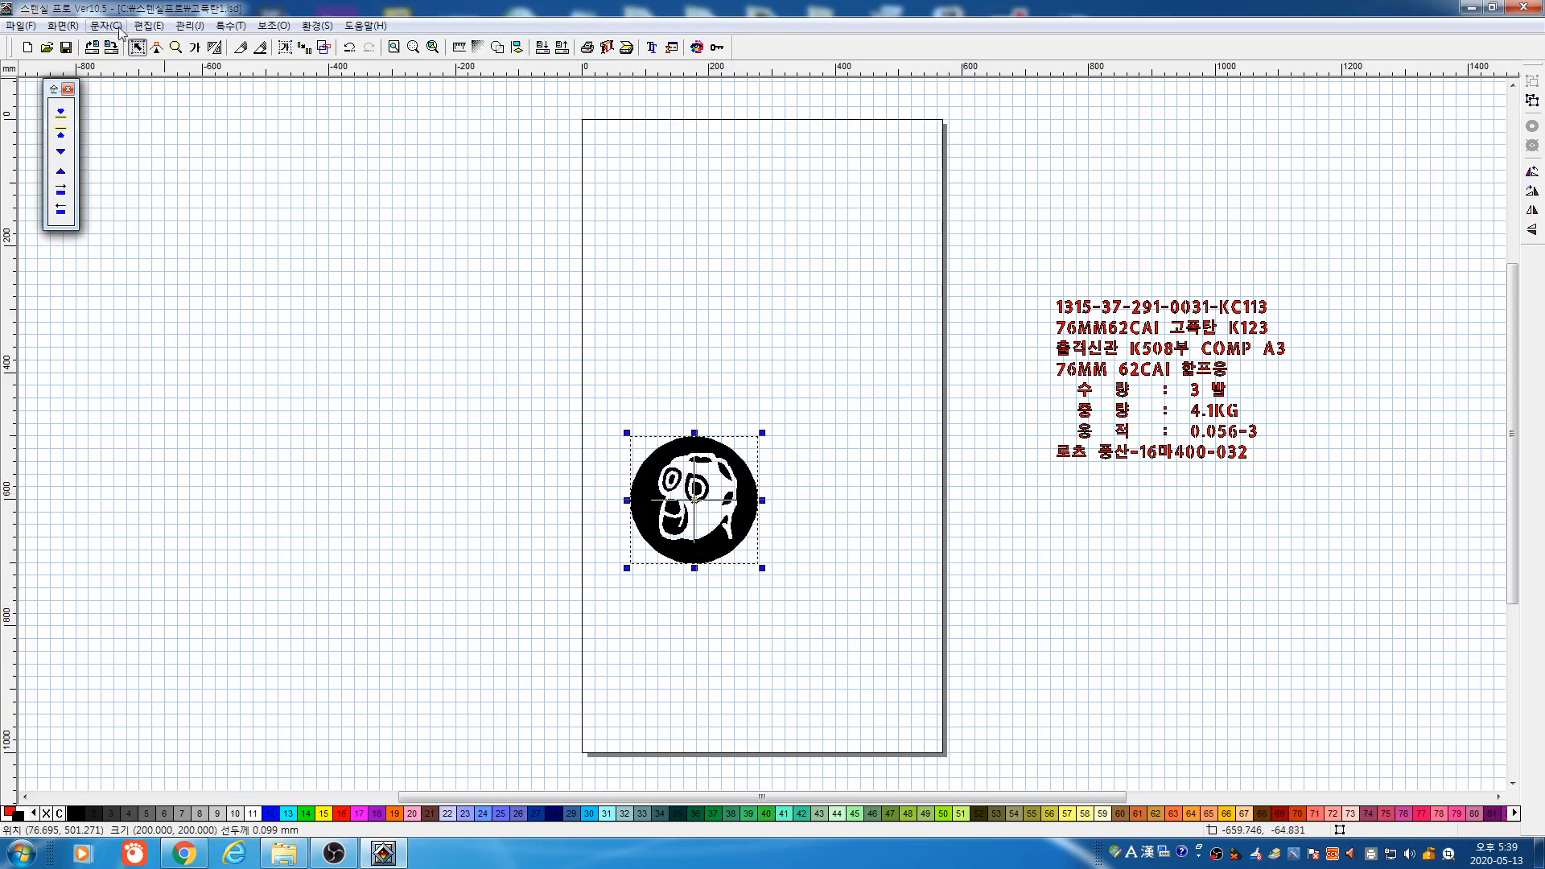
Make a 2×2 array copy of the symbol and preview the four copies in plotter output
{"action": "left_click", "coordinate": [150, 26]}
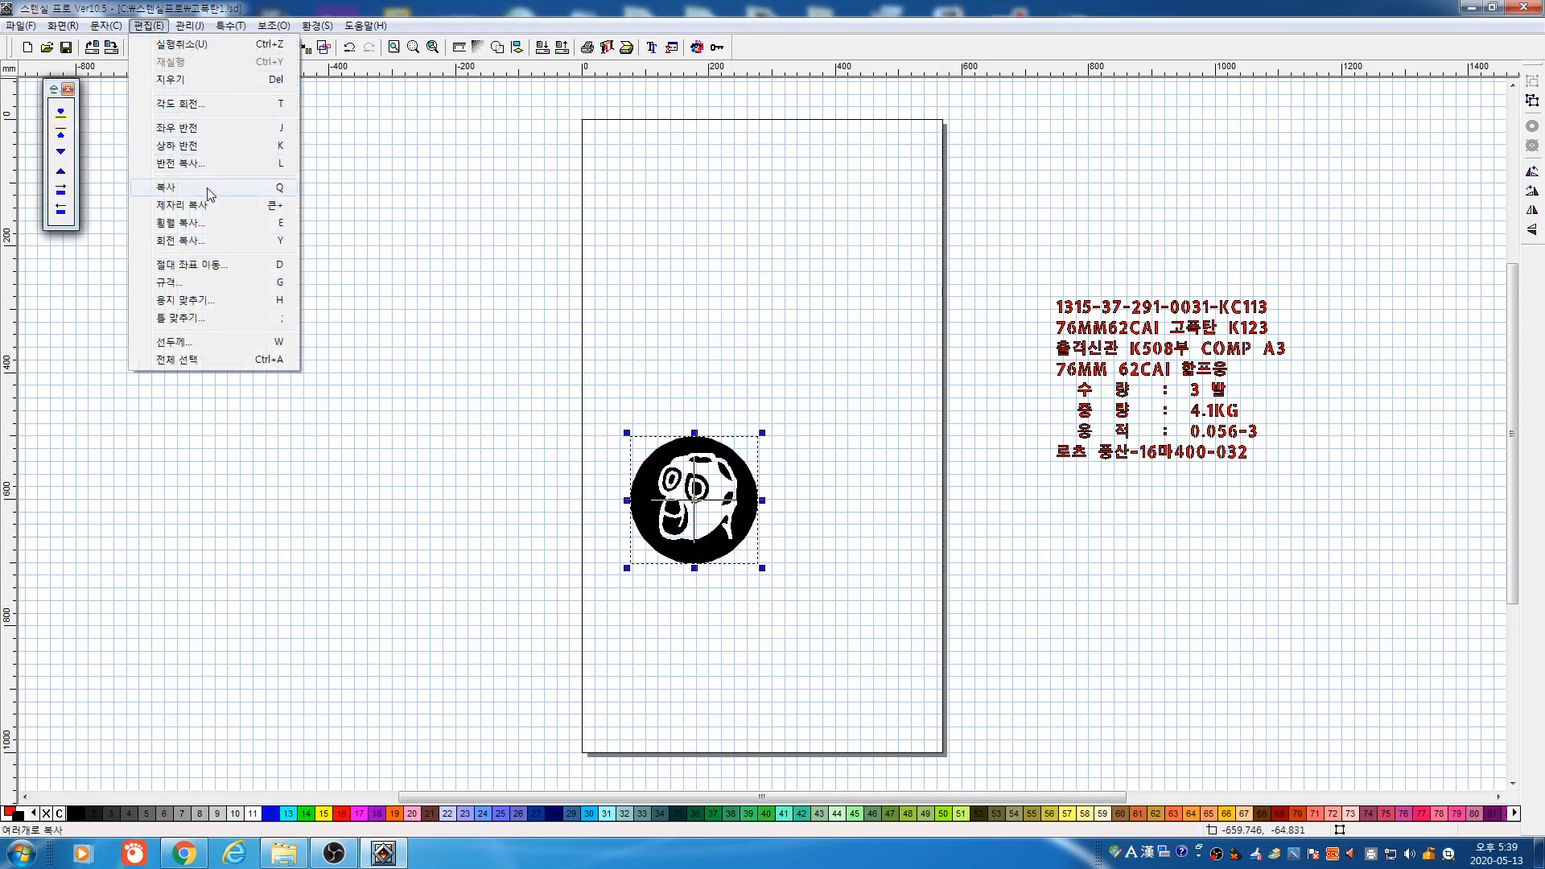
{"action": "left_click", "coordinate": [181, 223]}
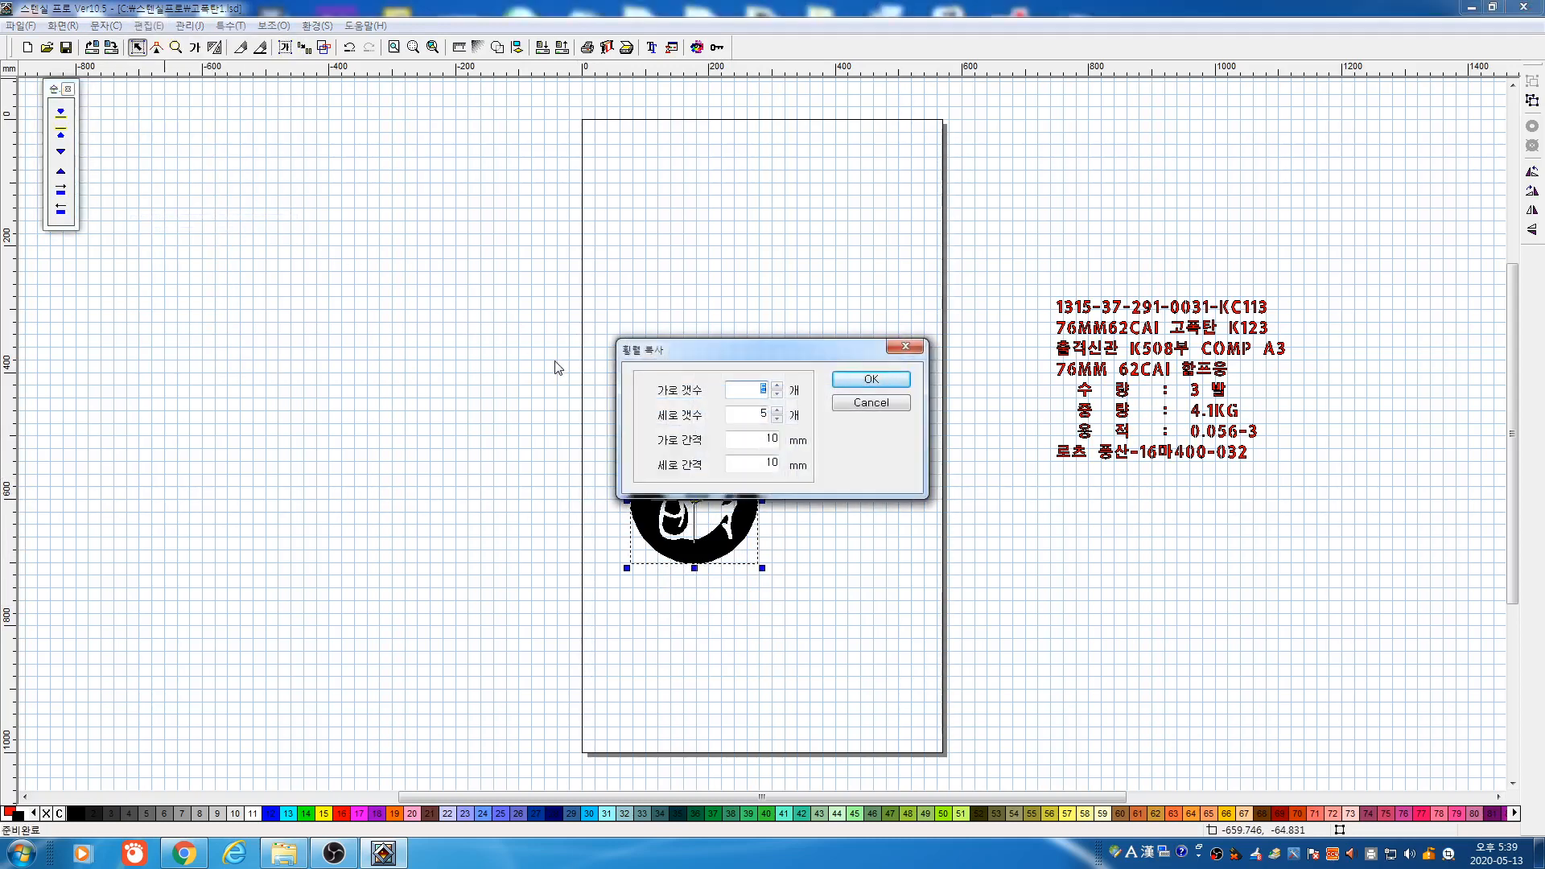
{"action": "type", "text": "4"}
{"action": "left_click", "coordinate": [865, 381]}
{"action": "left_click_drag", "start_coordinate": [513, 354], "coordinate": [946, 757]}
{"action": "left_click", "coordinate": [612, 48]}
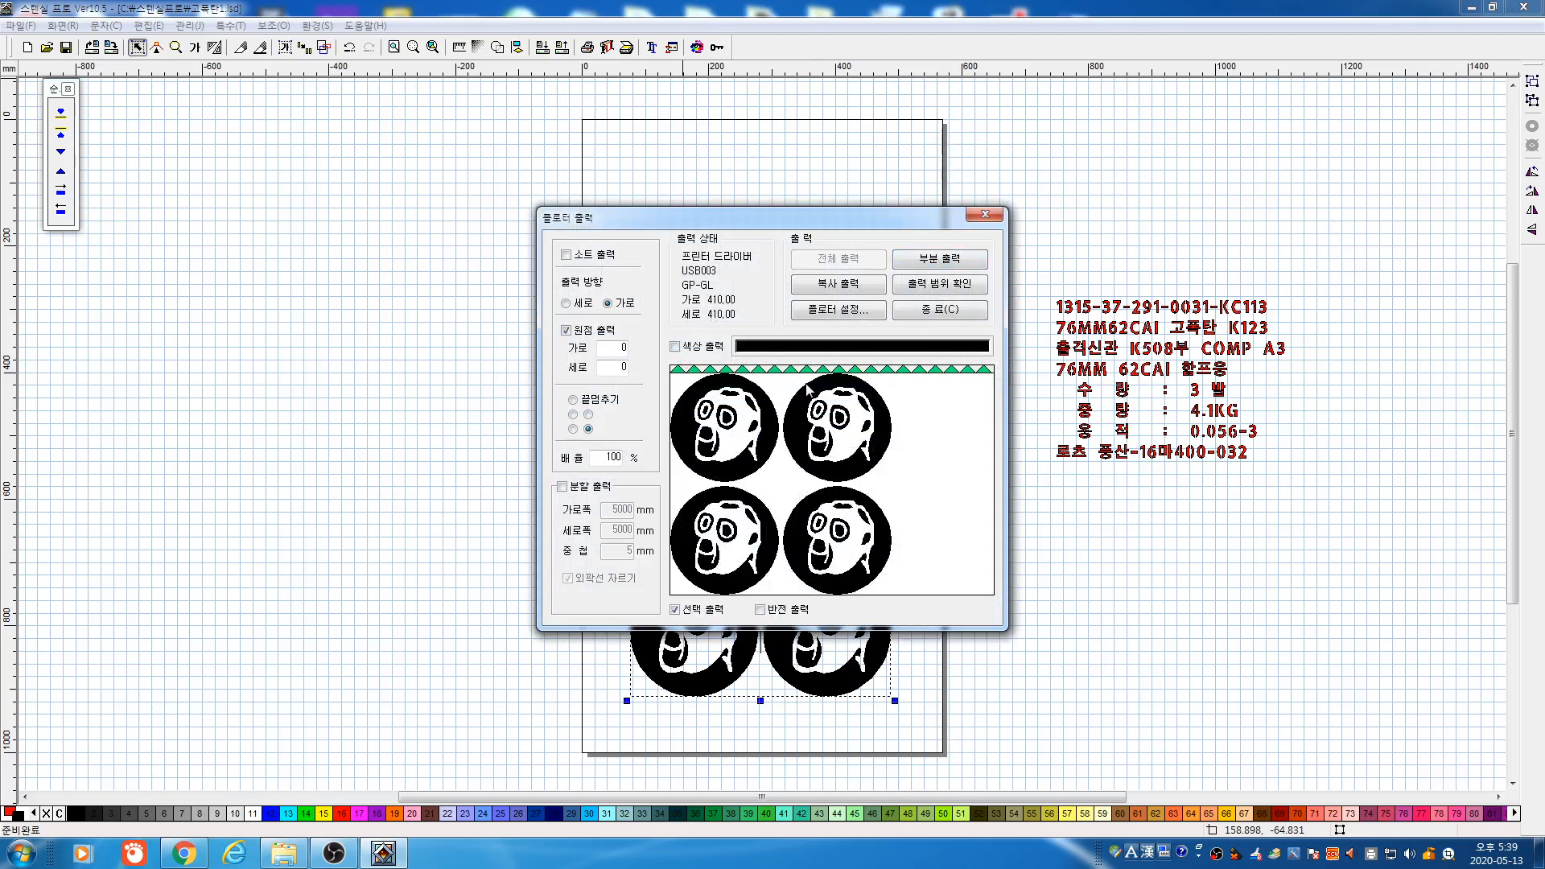
{"action": "left_click", "coordinate": [934, 311]}
Reposition the four-symbol group, moving it lower and then up and left
{"action": "left_click_drag", "start_coordinate": [825, 485], "coordinate": [868, 534]}
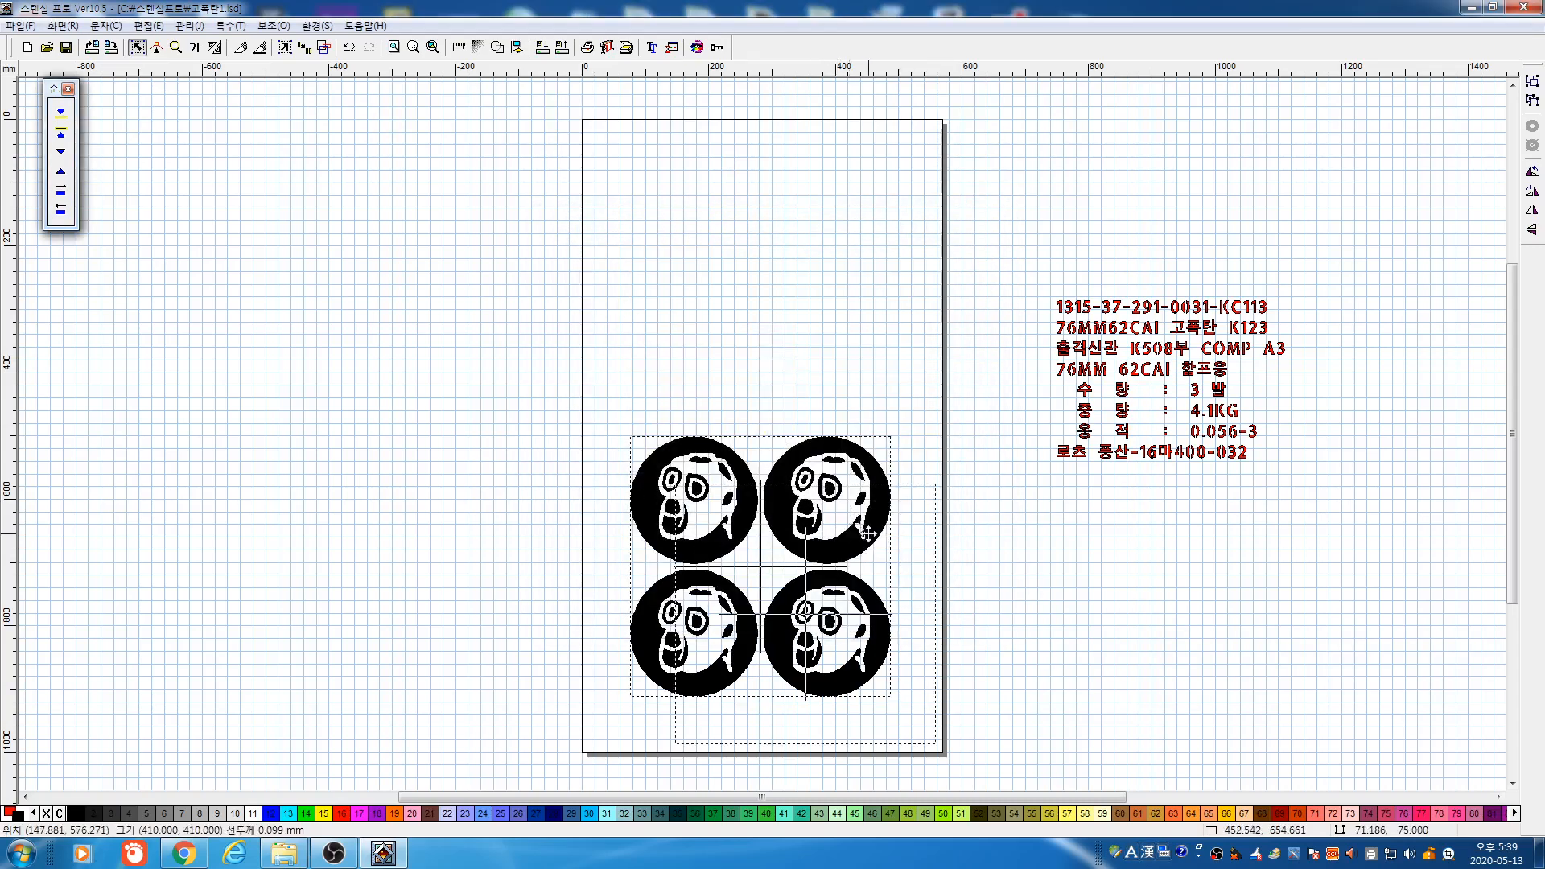
{"action": "left_click", "coordinate": [613, 696]}
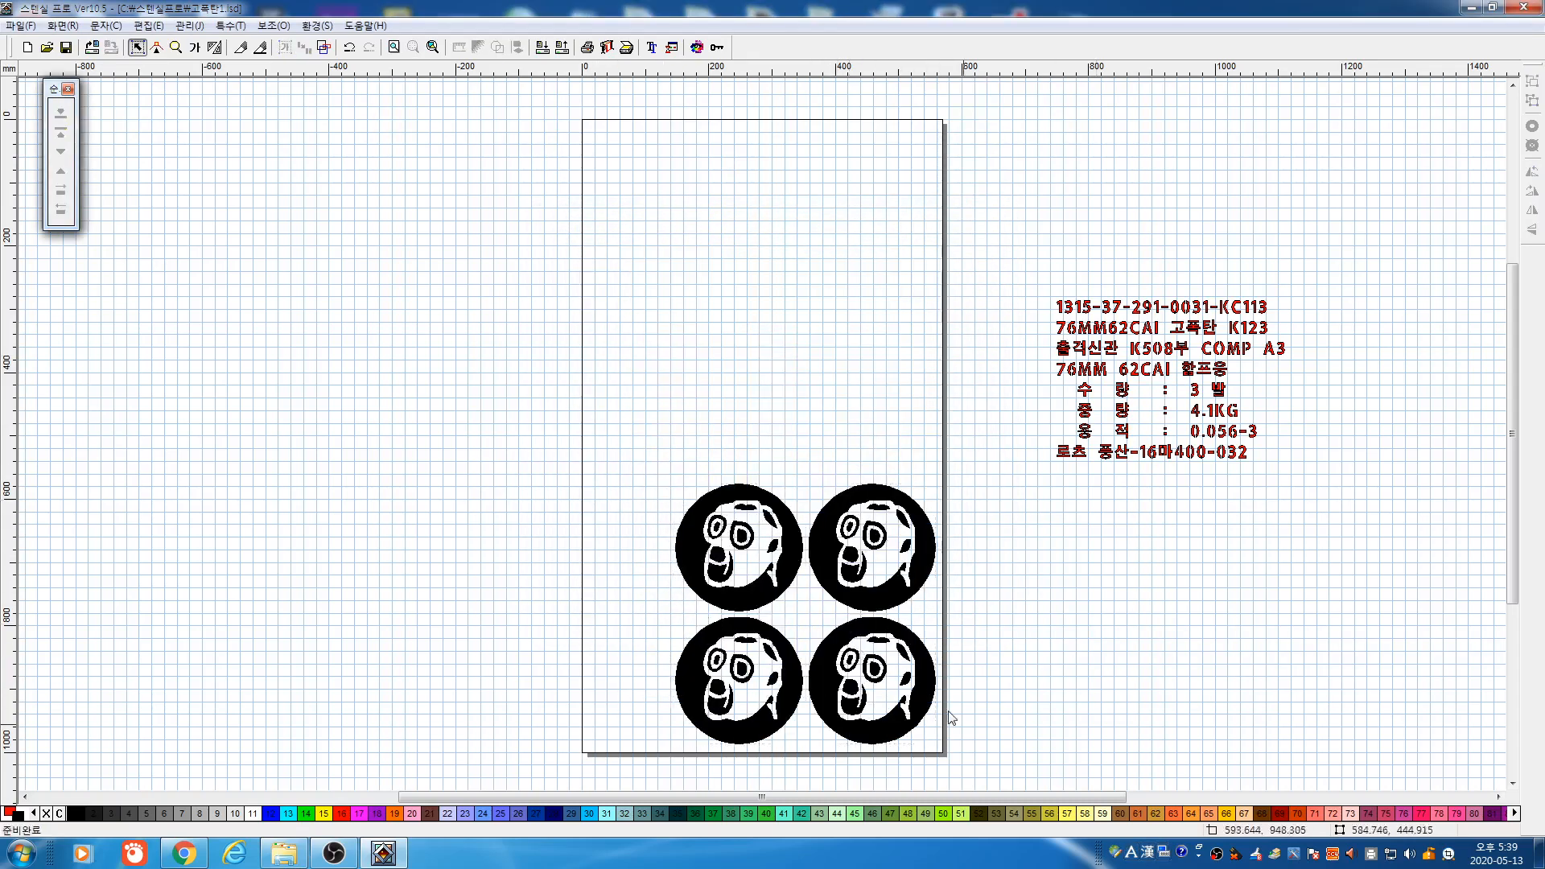
{"action": "left_click_drag", "start_coordinate": [588, 447], "coordinate": [954, 742]}
{"action": "left_click_drag", "start_coordinate": [871, 649], "coordinate": [803, 513]}
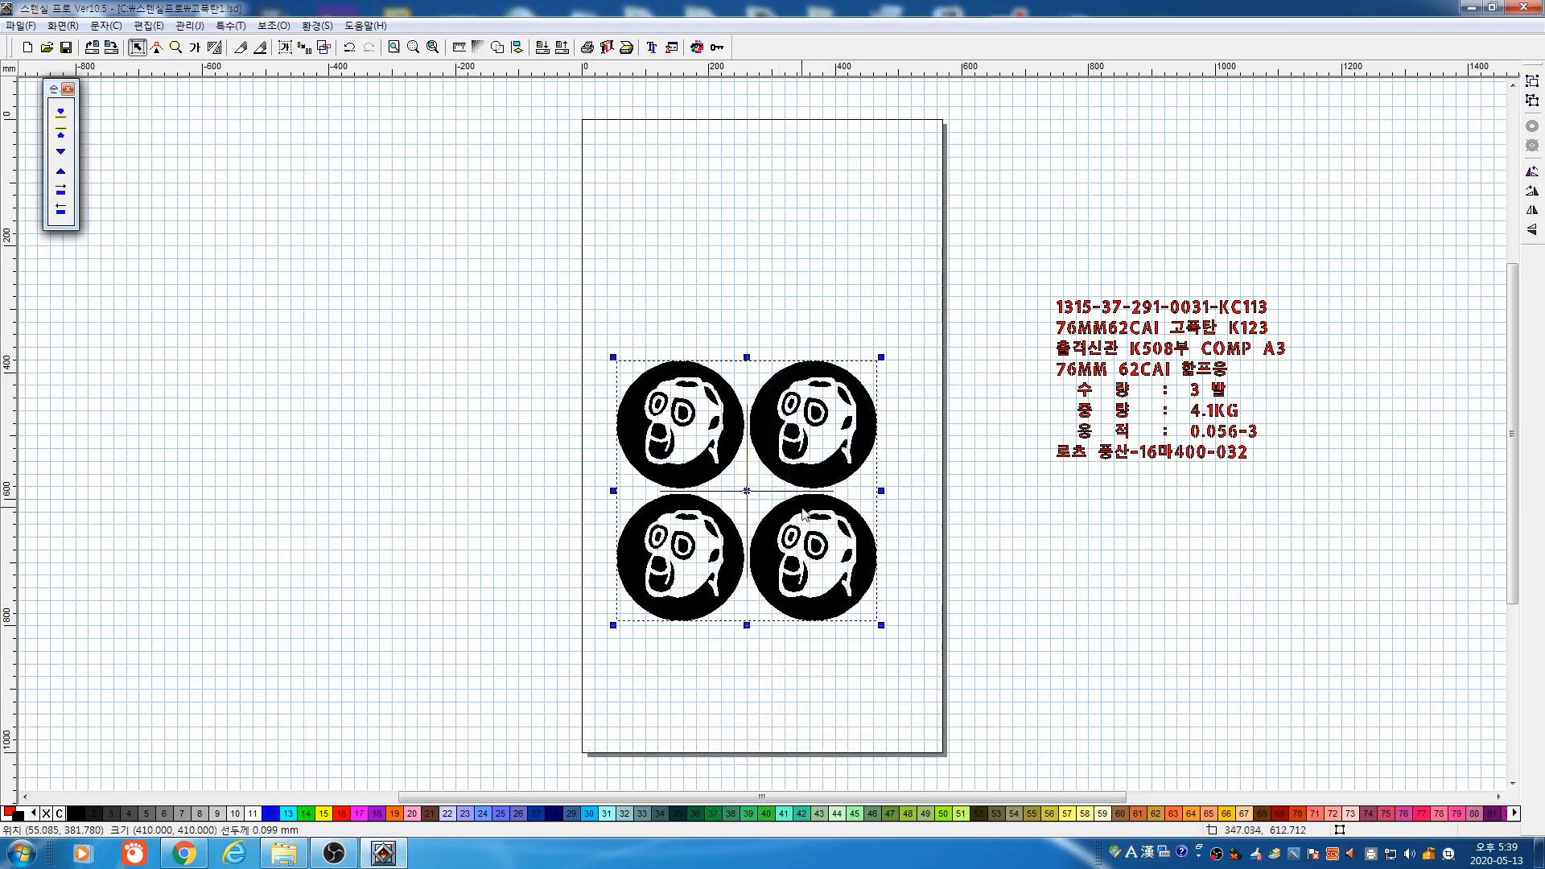
{"action": "left_click", "coordinate": [907, 344]}
Delete all four symbol copies, leaving the page empty
{"action": "left_click", "coordinate": [855, 400]}
{"action": "key", "text": "Delete"}
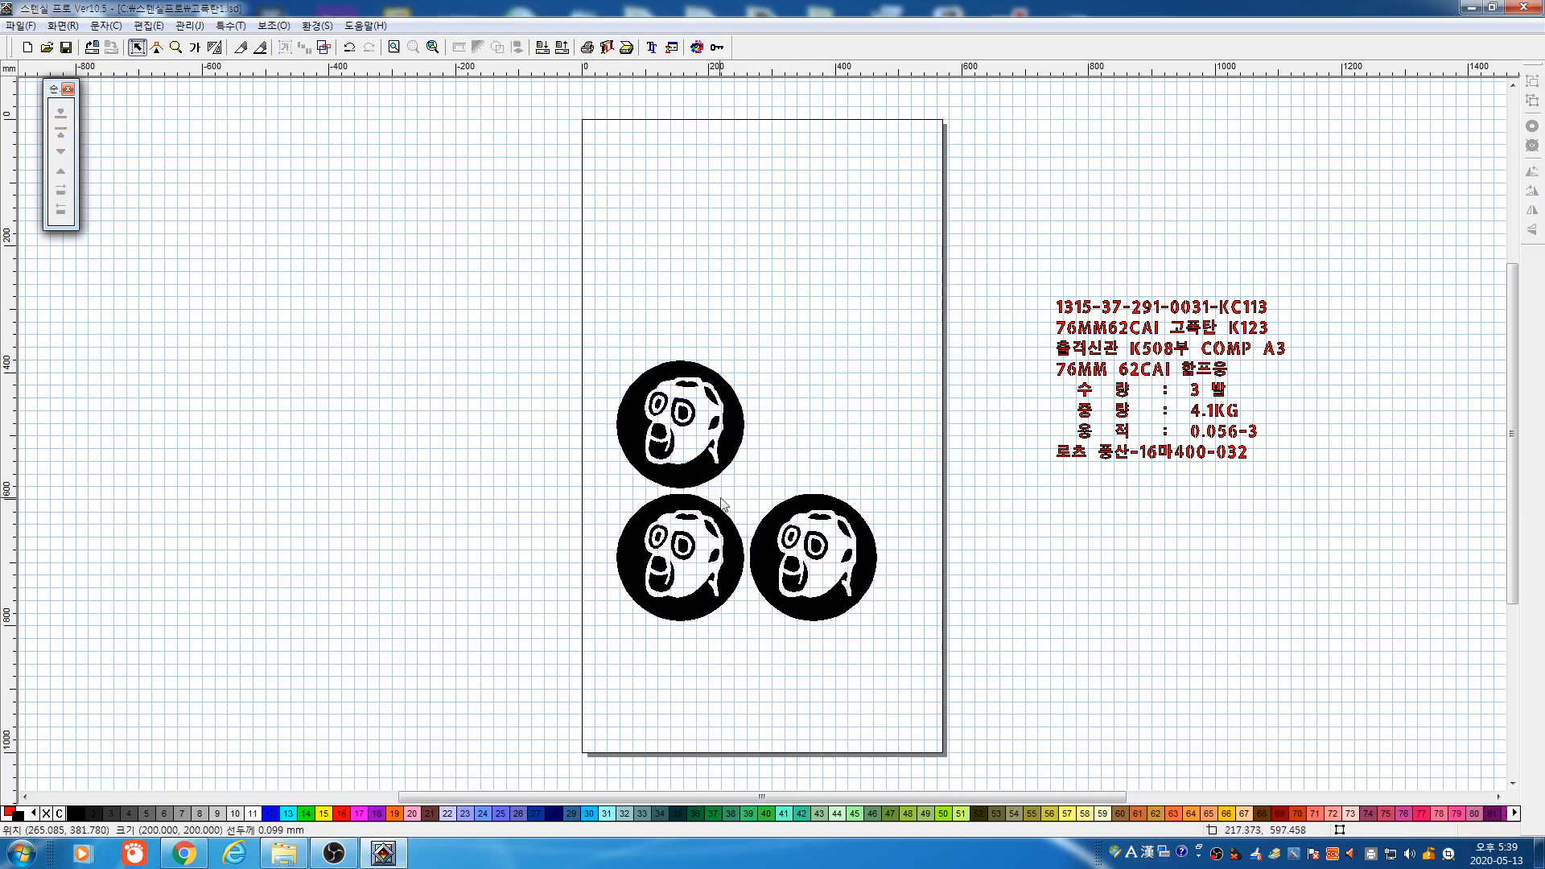
{"action": "left_click", "coordinate": [690, 441]}
{"action": "key", "text": "Delete"}
{"action": "left_click_drag", "start_coordinate": [563, 475], "coordinate": [896, 653]}
{"action": "key", "text": "Delete"}
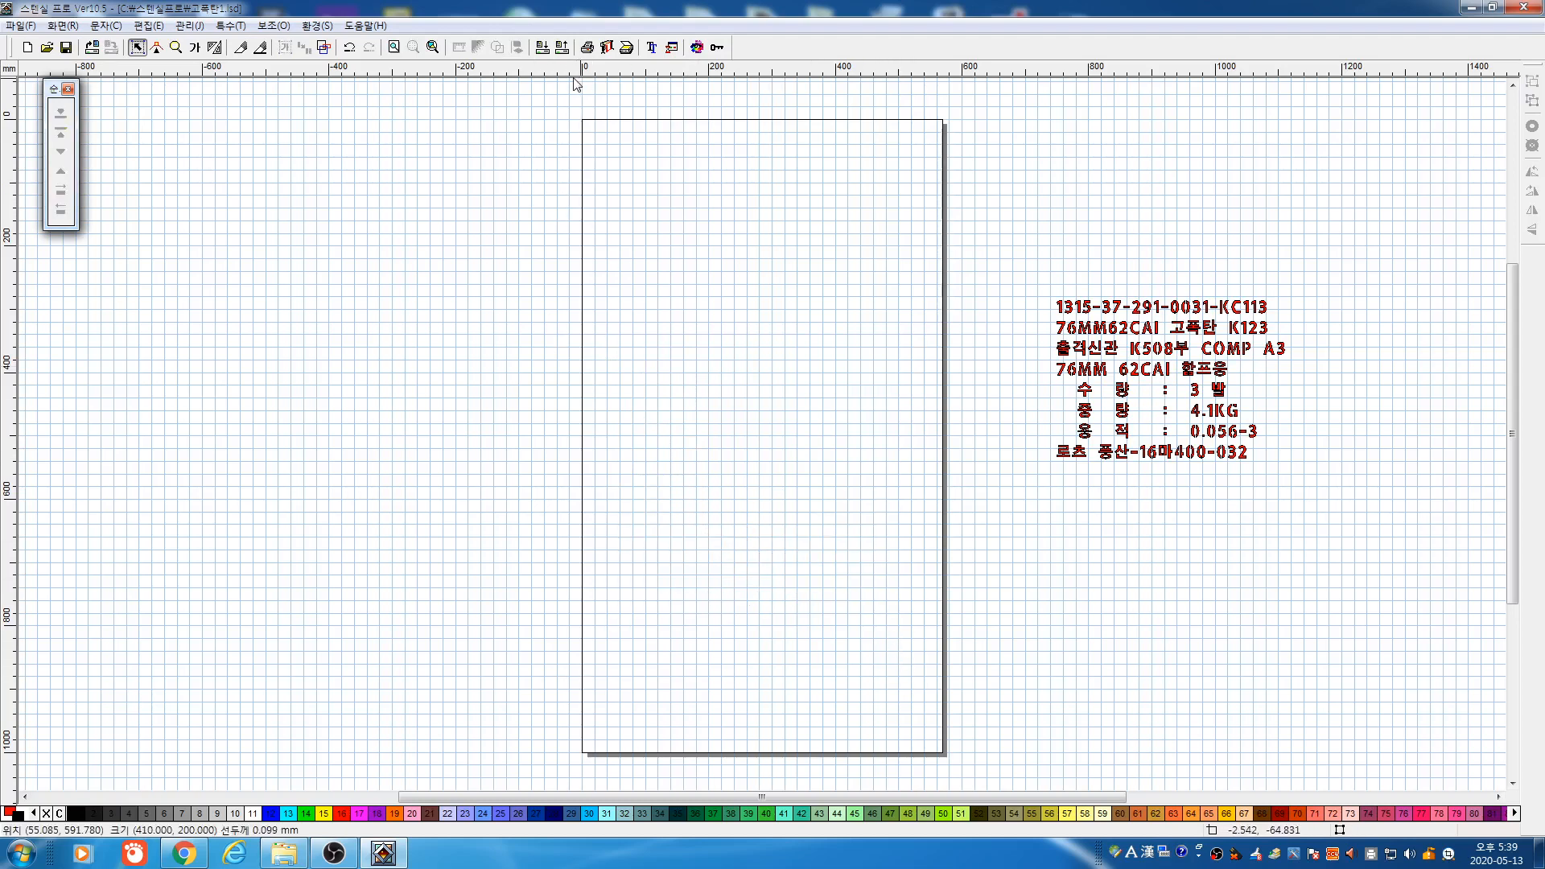
Draw a rectangle across the upper page and remove its red fill
{"action": "left_click", "coordinate": [214, 47]}
{"action": "left_click", "coordinate": [60, 171]}
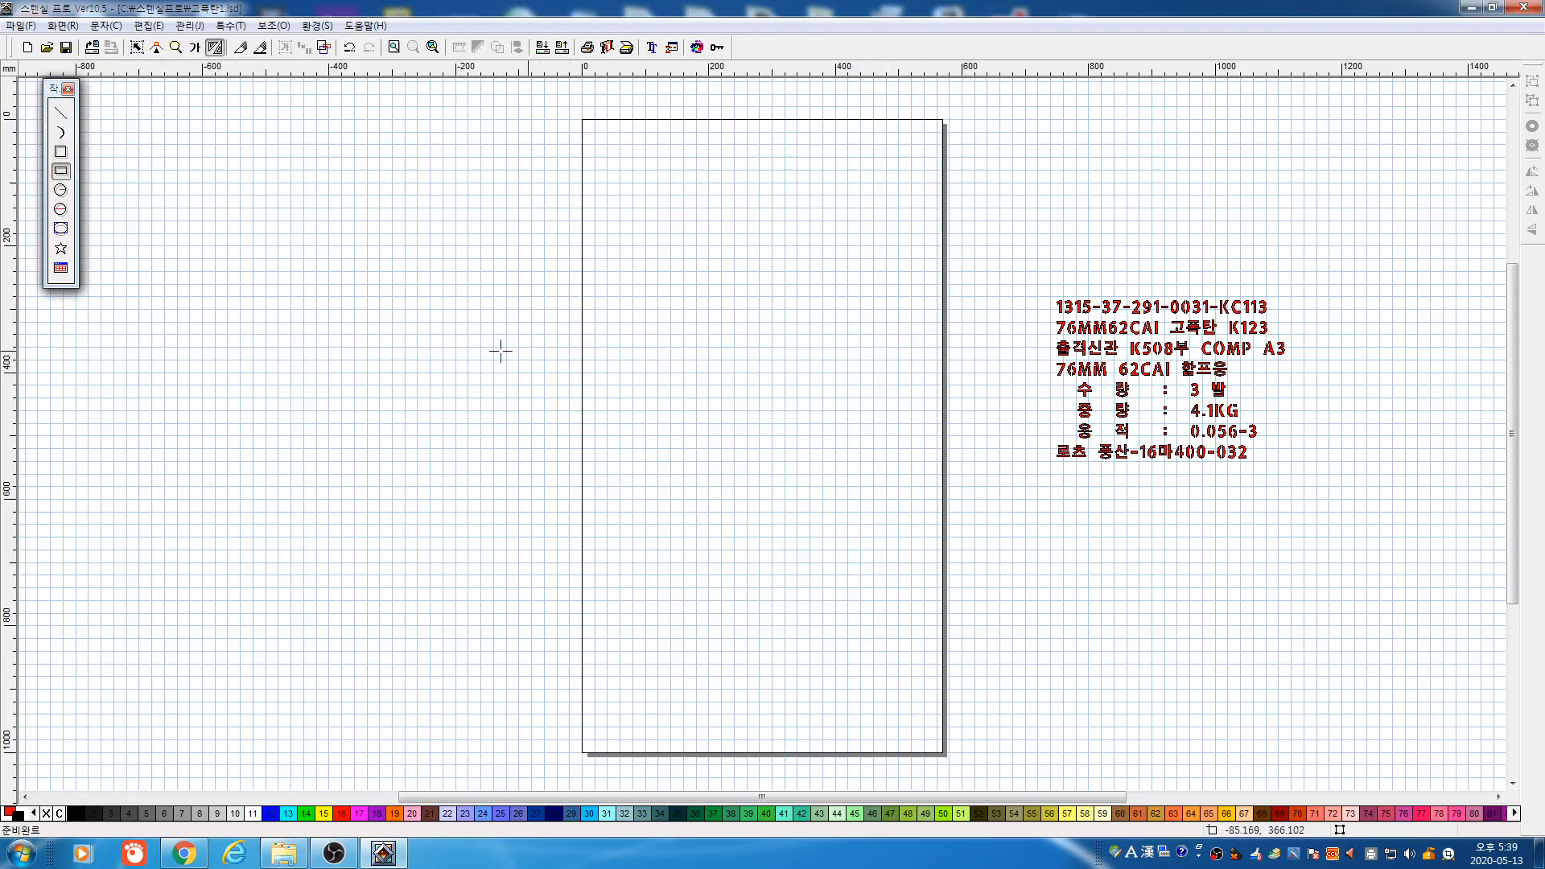
{"action": "left_click_drag", "start_coordinate": [601, 314], "coordinate": [903, 472]}
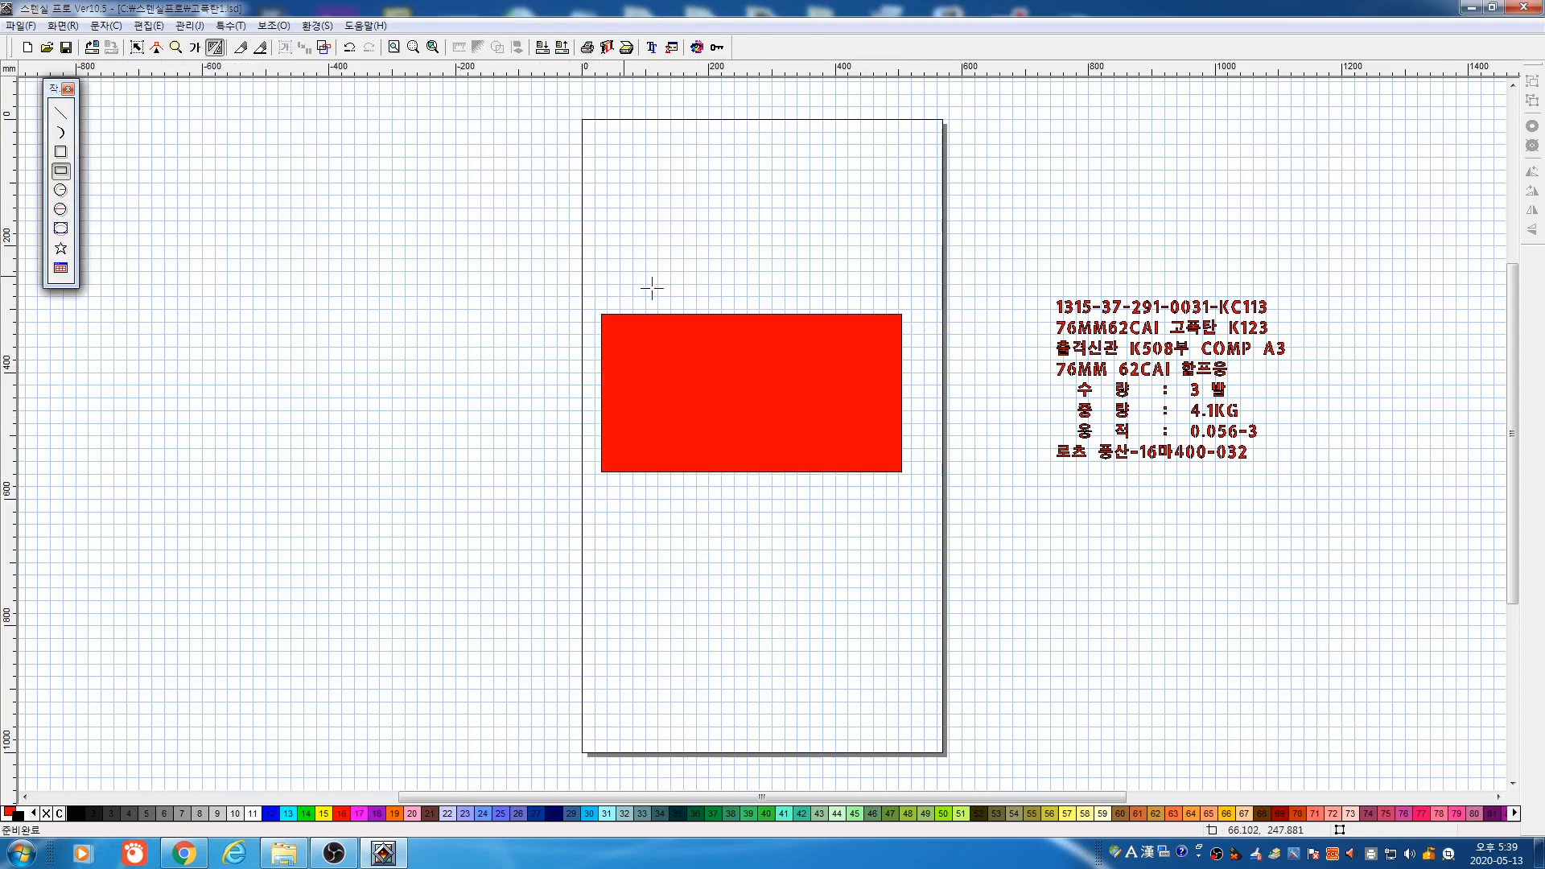
{"action": "left_click", "coordinate": [324, 47]}
{"action": "left_click", "coordinate": [438, 202]}
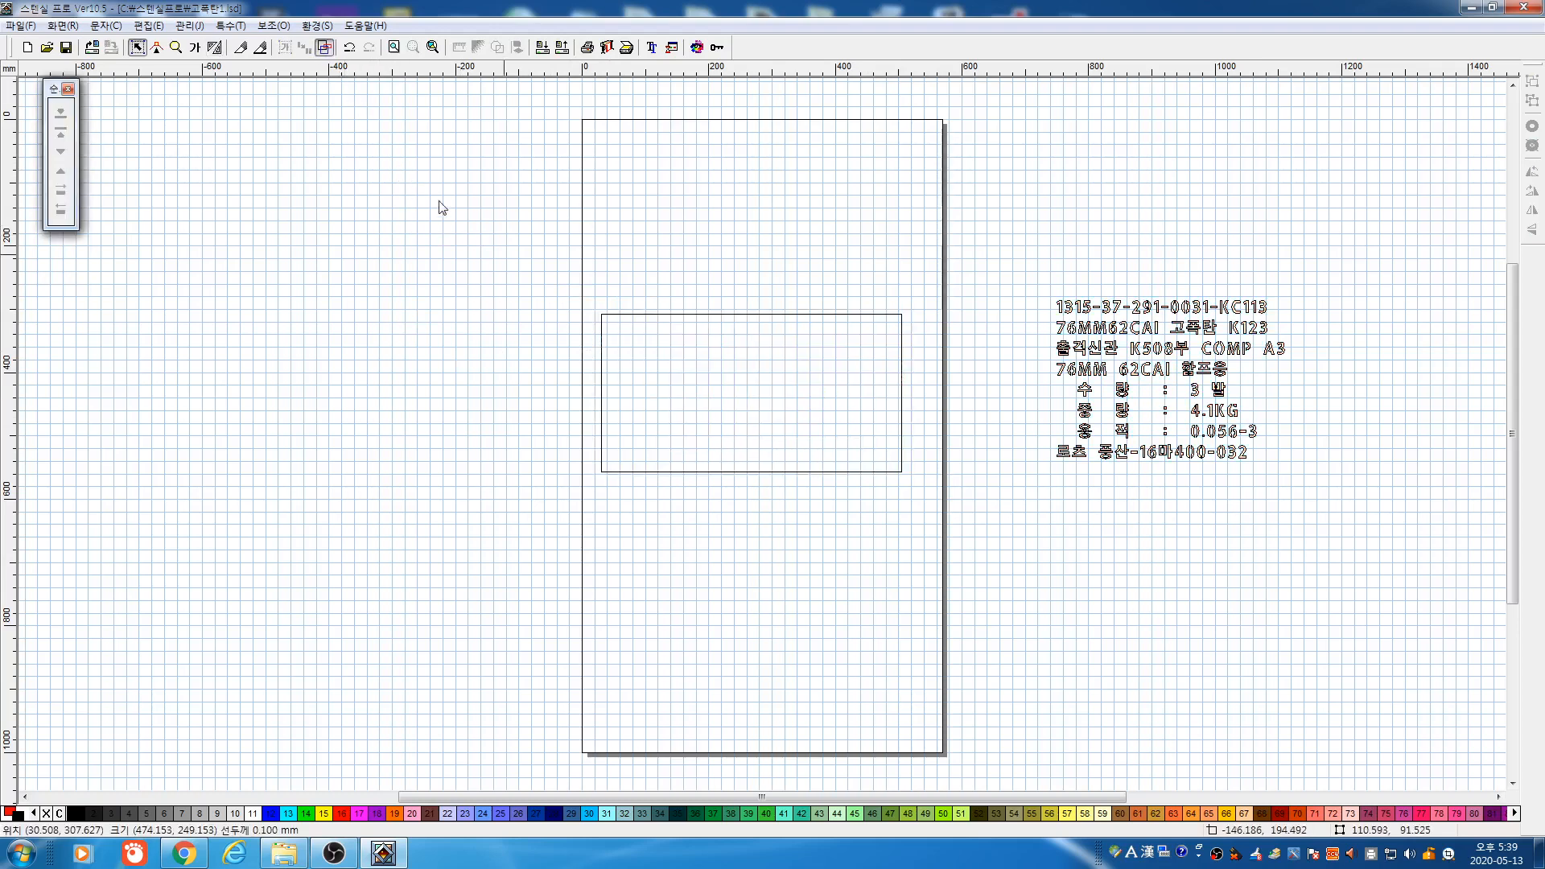
Set the rectangle's exact size to 500 × 300 mm with width and height unlinked
{"action": "left_click_drag", "start_coordinate": [928, 548], "coordinate": [943, 555]}
{"action": "double_click", "coordinate": [905, 475]}
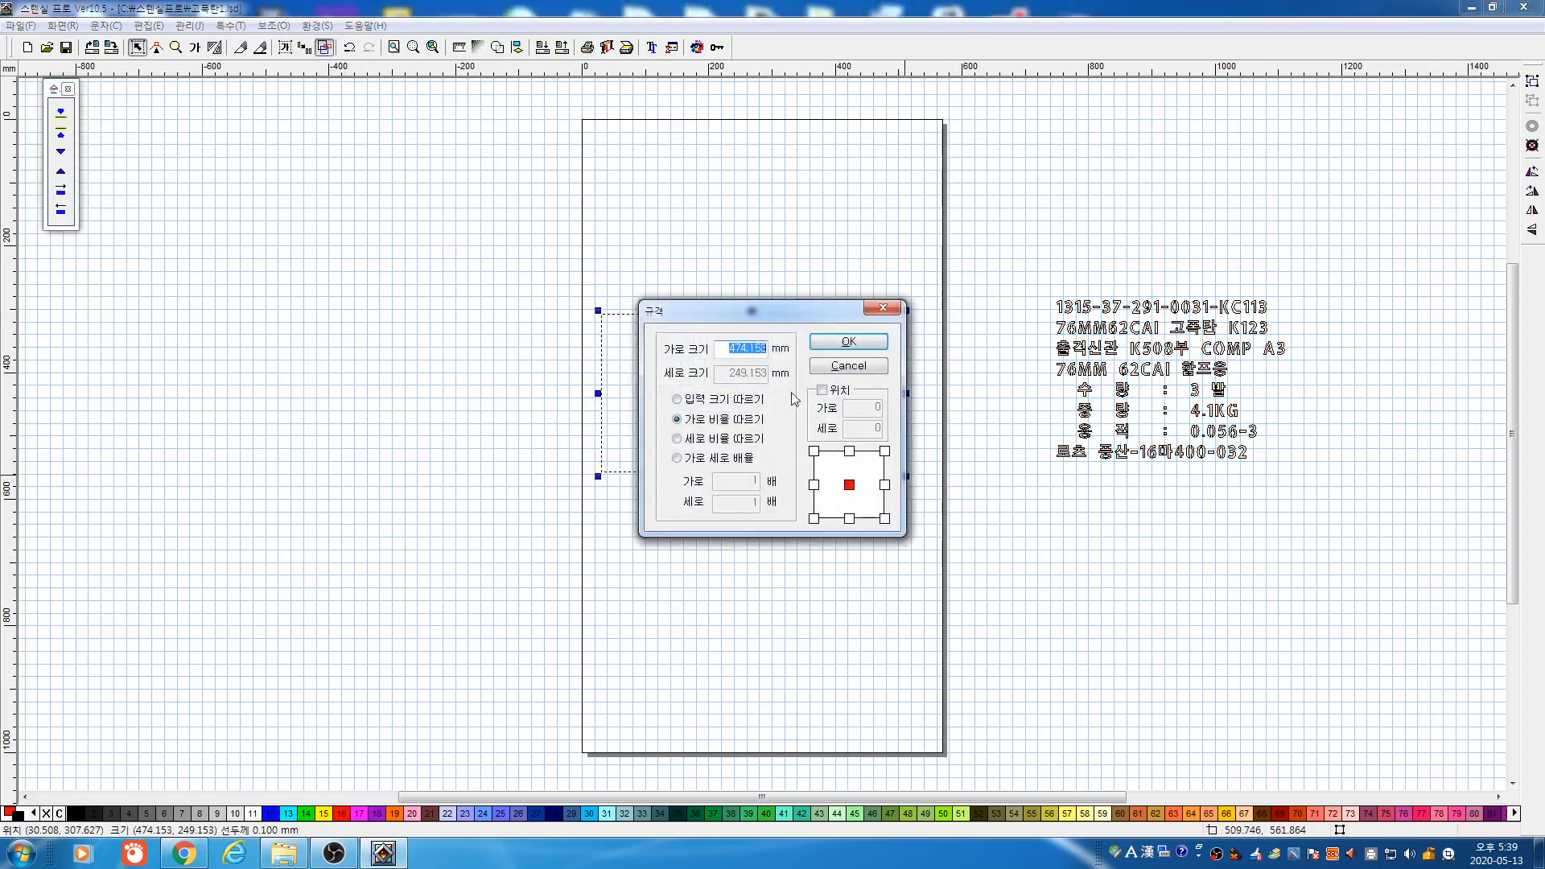
{"action": "type", "text": "ㅁ"}
{"action": "left_click", "coordinate": [734, 401]}
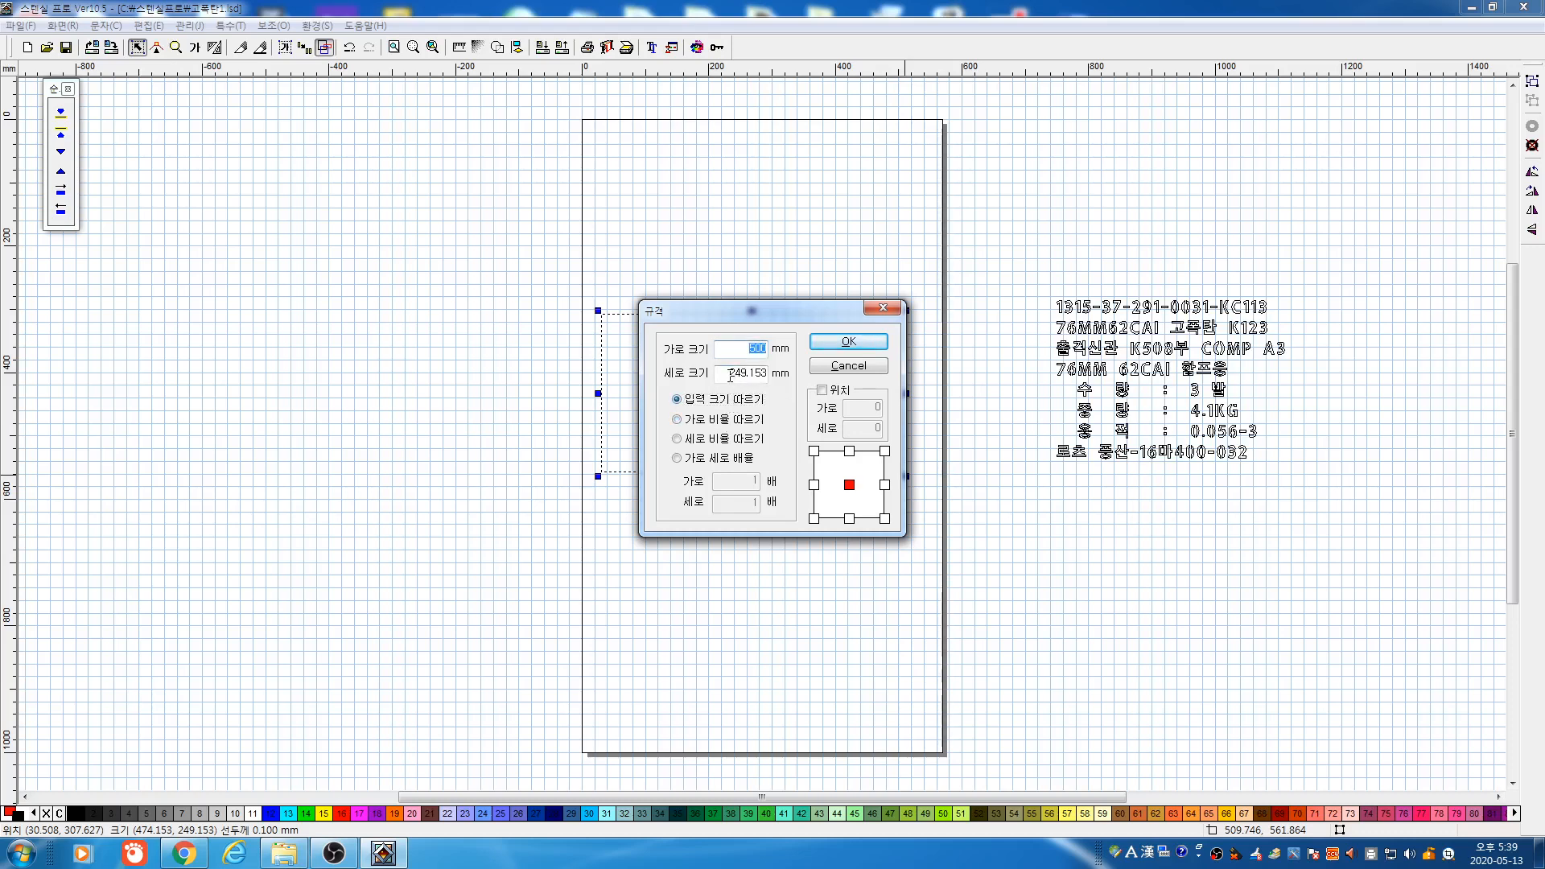
{"action": "double_click", "coordinate": [731, 376]}
{"action": "type", "text": "300"}
{"action": "left_click", "coordinate": [852, 345]}
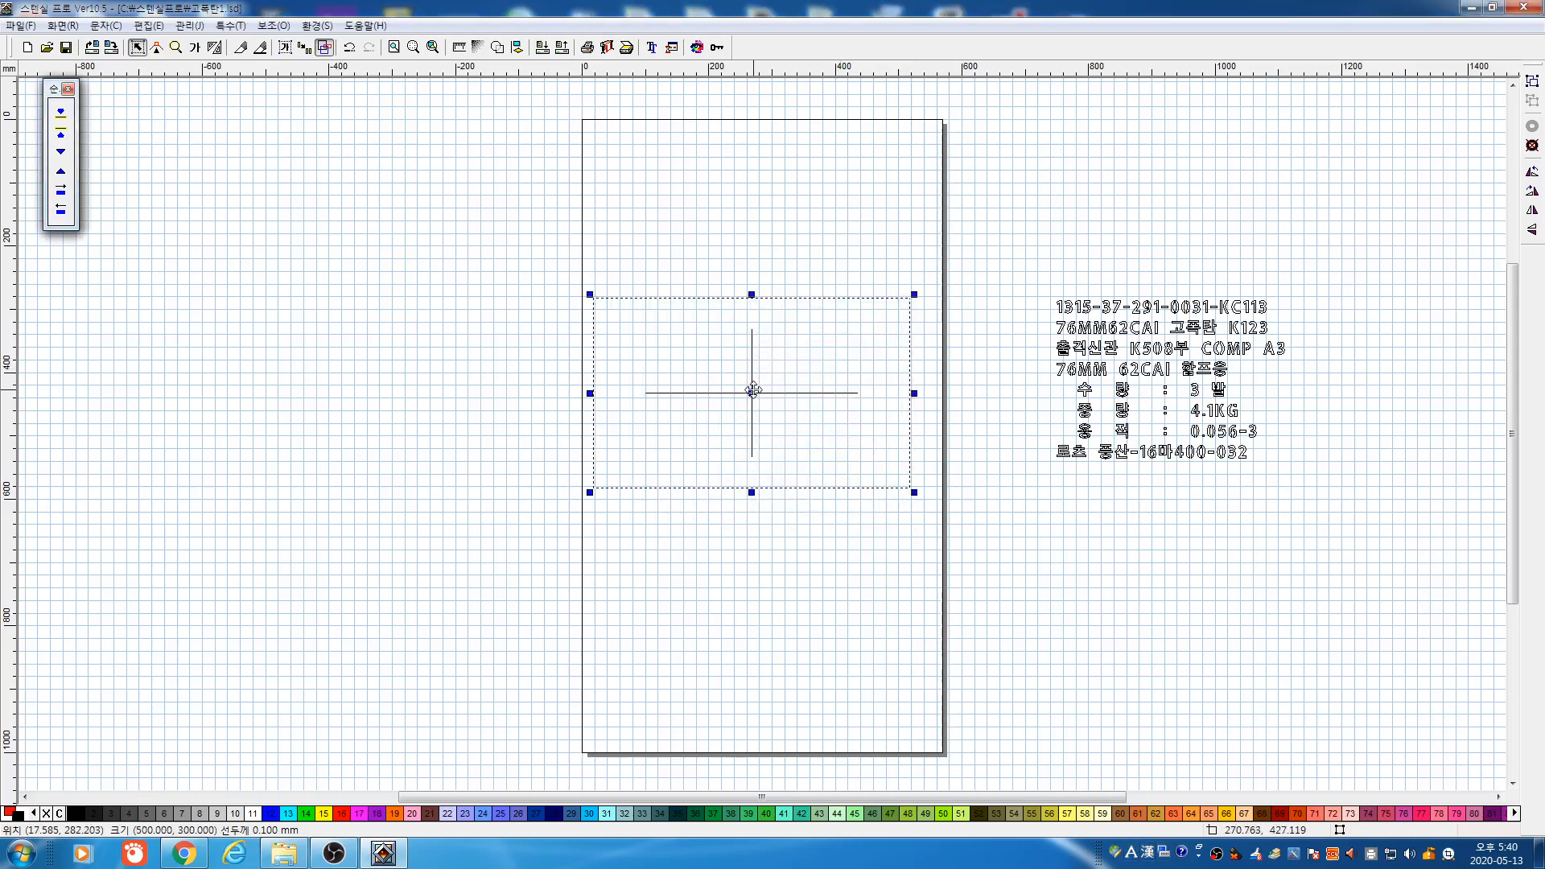
Move the rectangle to the left of the page and zoom in on it
{"action": "left_click_drag", "start_coordinate": [753, 390], "coordinate": [407, 406]}
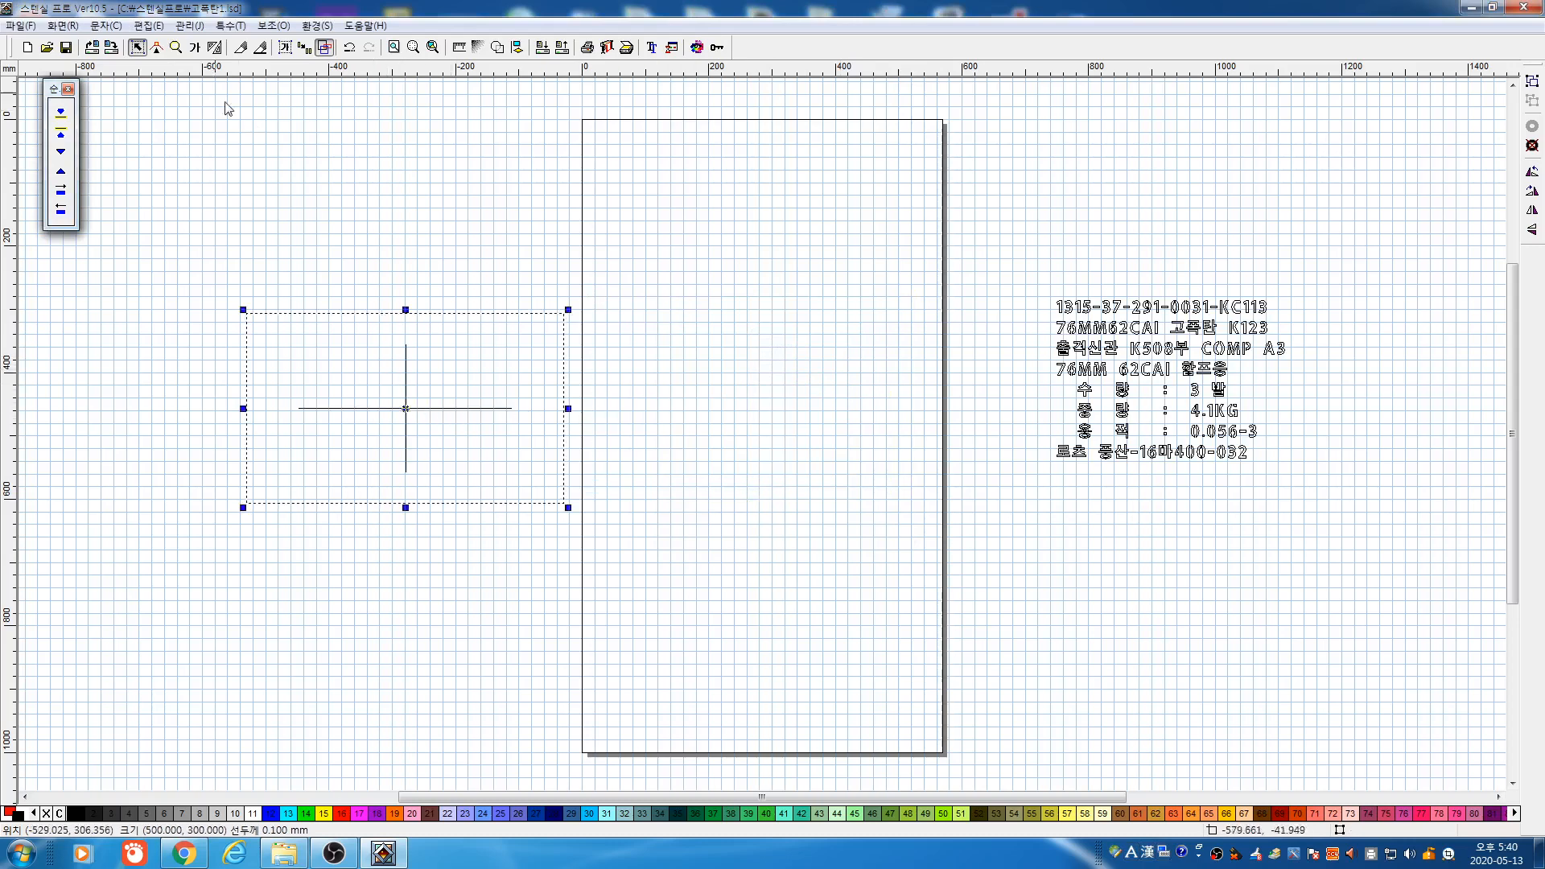
{"action": "left_click", "coordinate": [175, 47]}
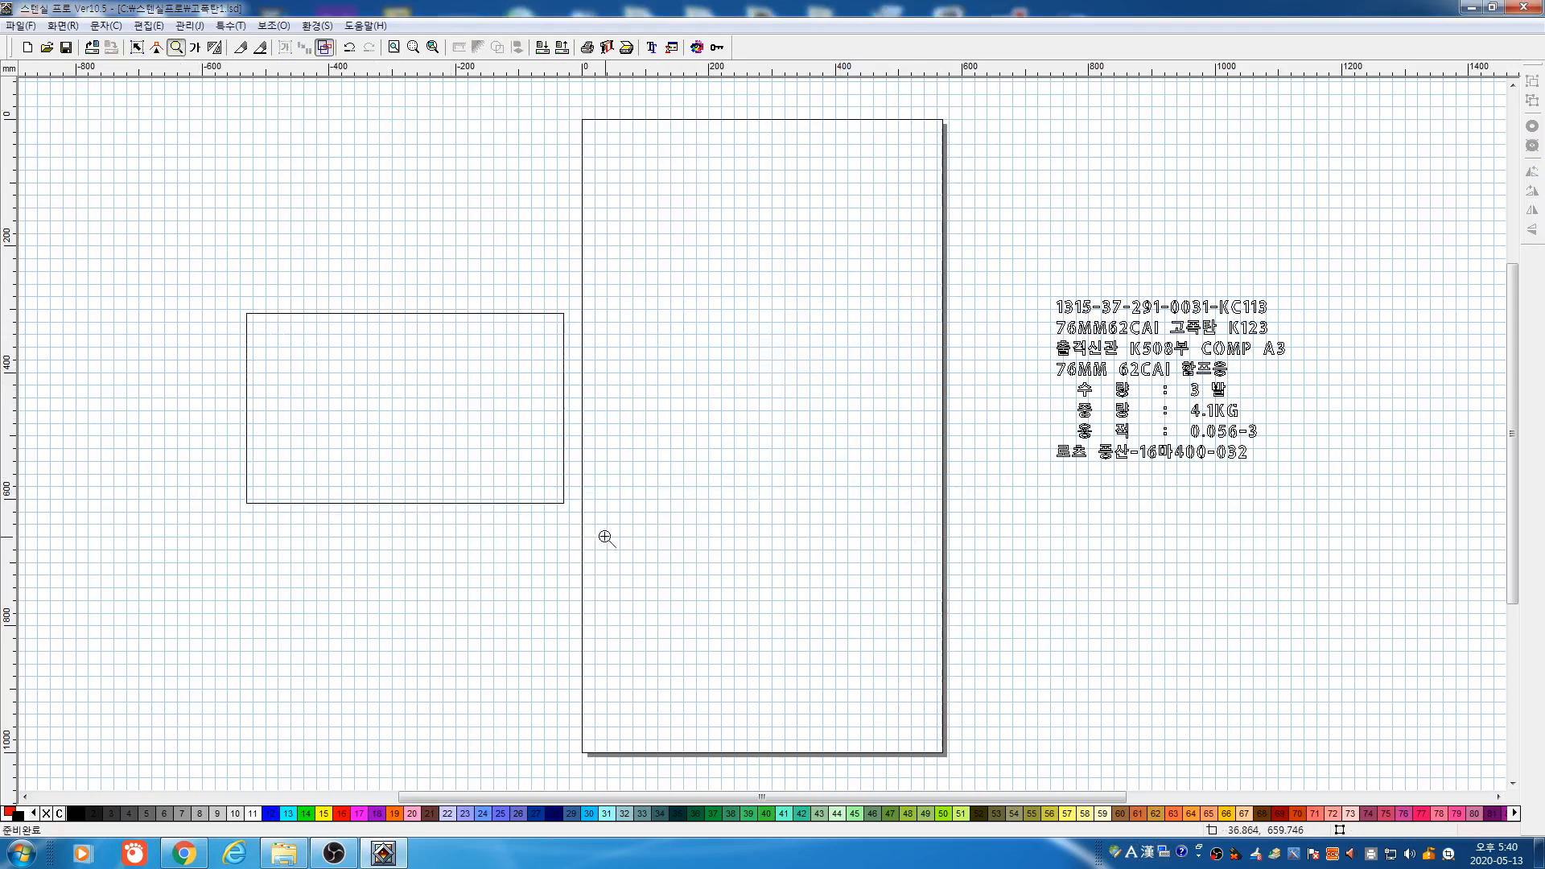
{"action": "left_click", "coordinate": [606, 537]}
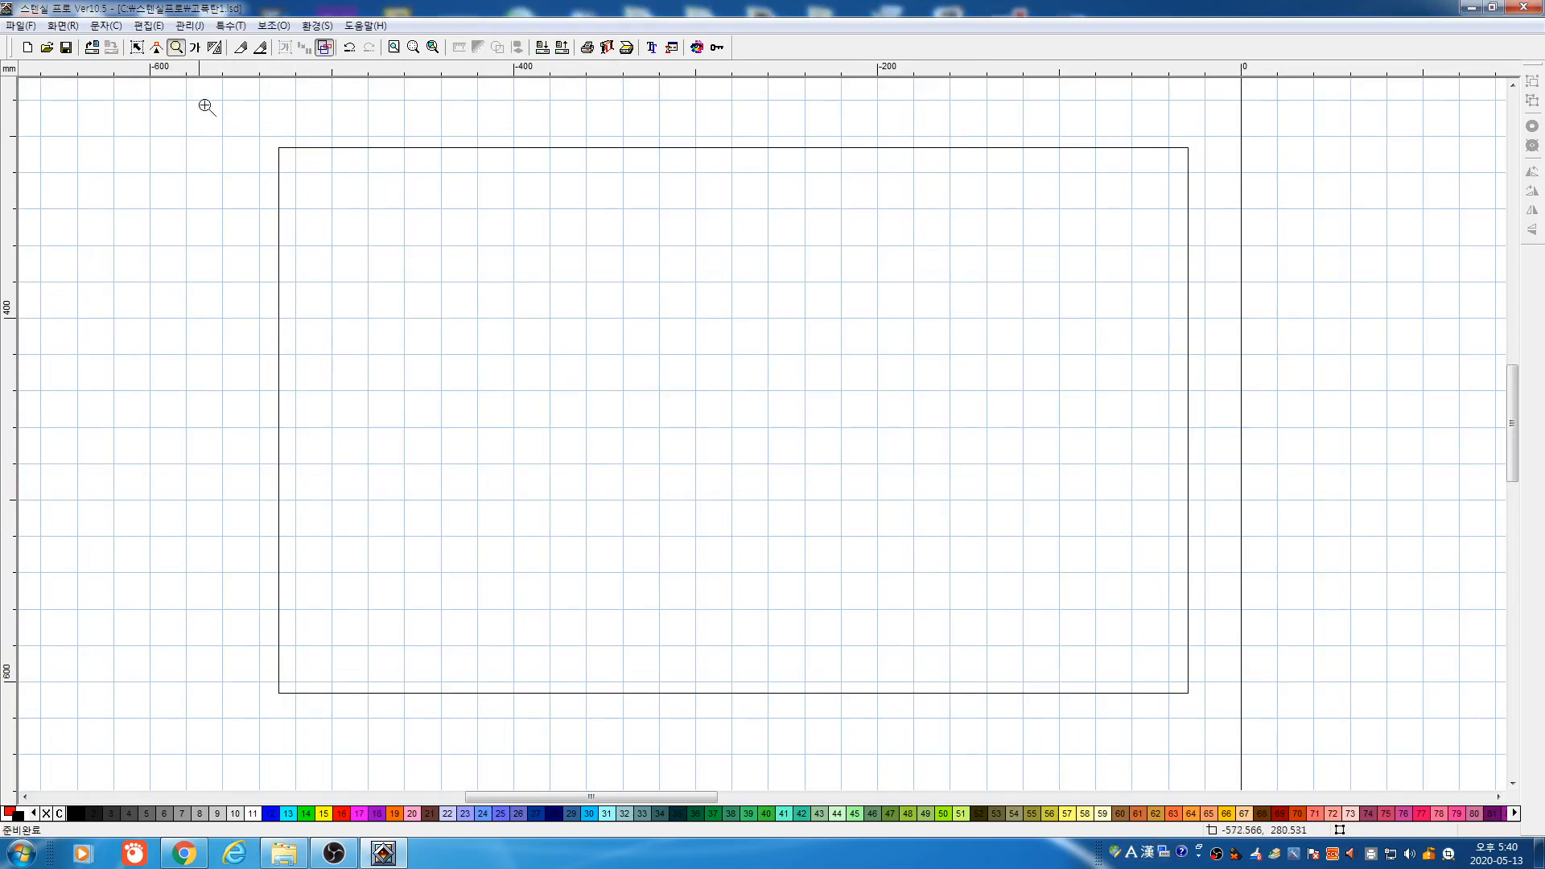
Mark out an area-fitted text box over the rectangle, then cancel without placing text
{"action": "left_click", "coordinate": [194, 47]}
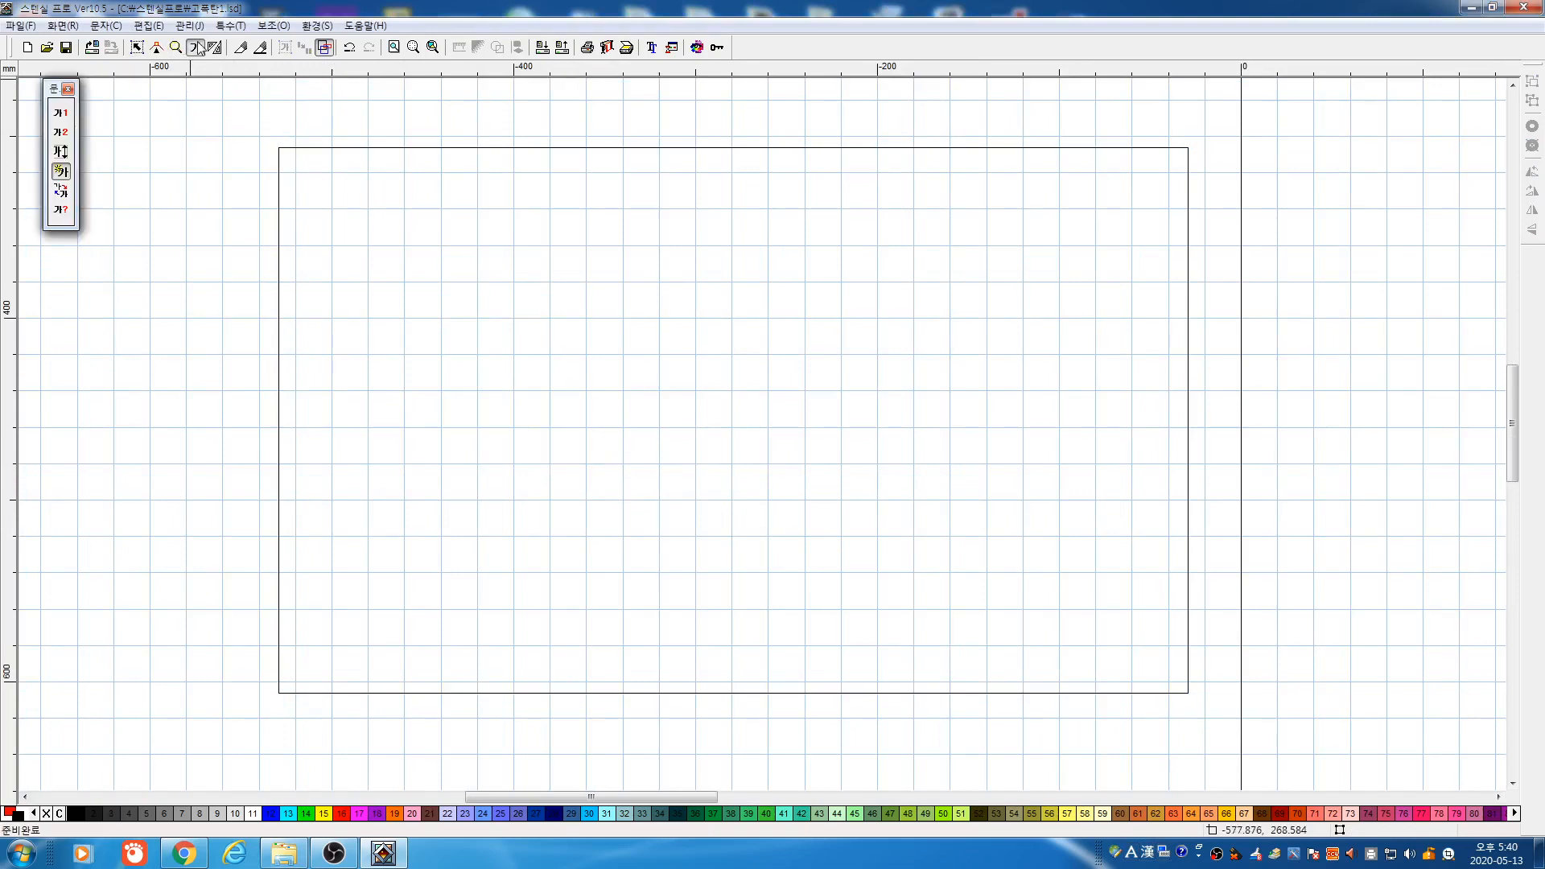
{"action": "left_click", "coordinate": [61, 132]}
{"action": "left_click_drag", "start_coordinate": [745, 455], "coordinate": [942, 543]}
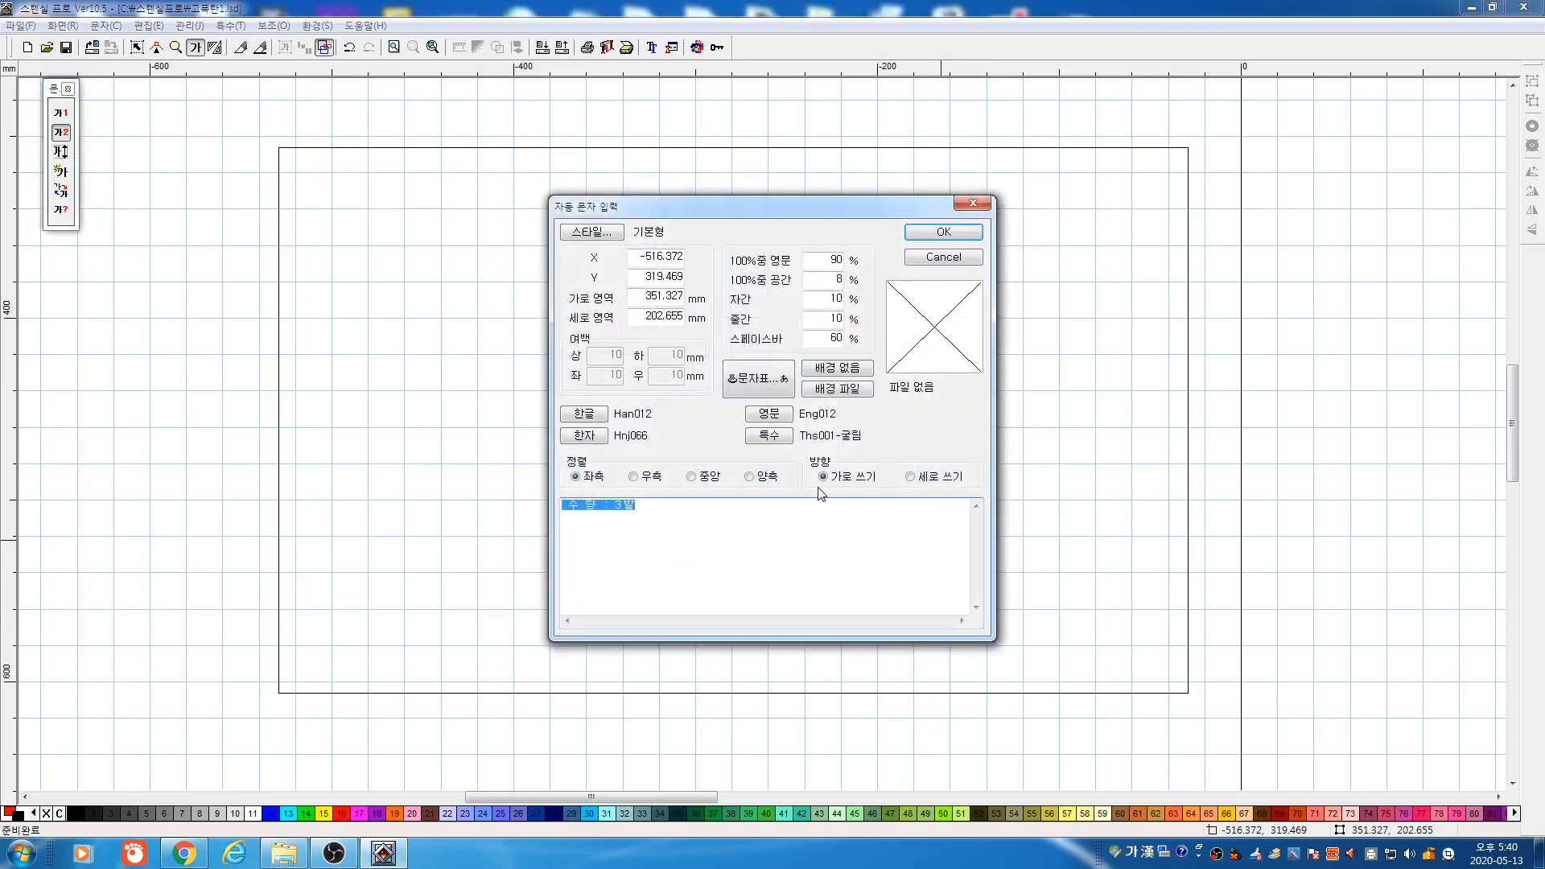
{"action": "left_click", "coordinate": [943, 257]}
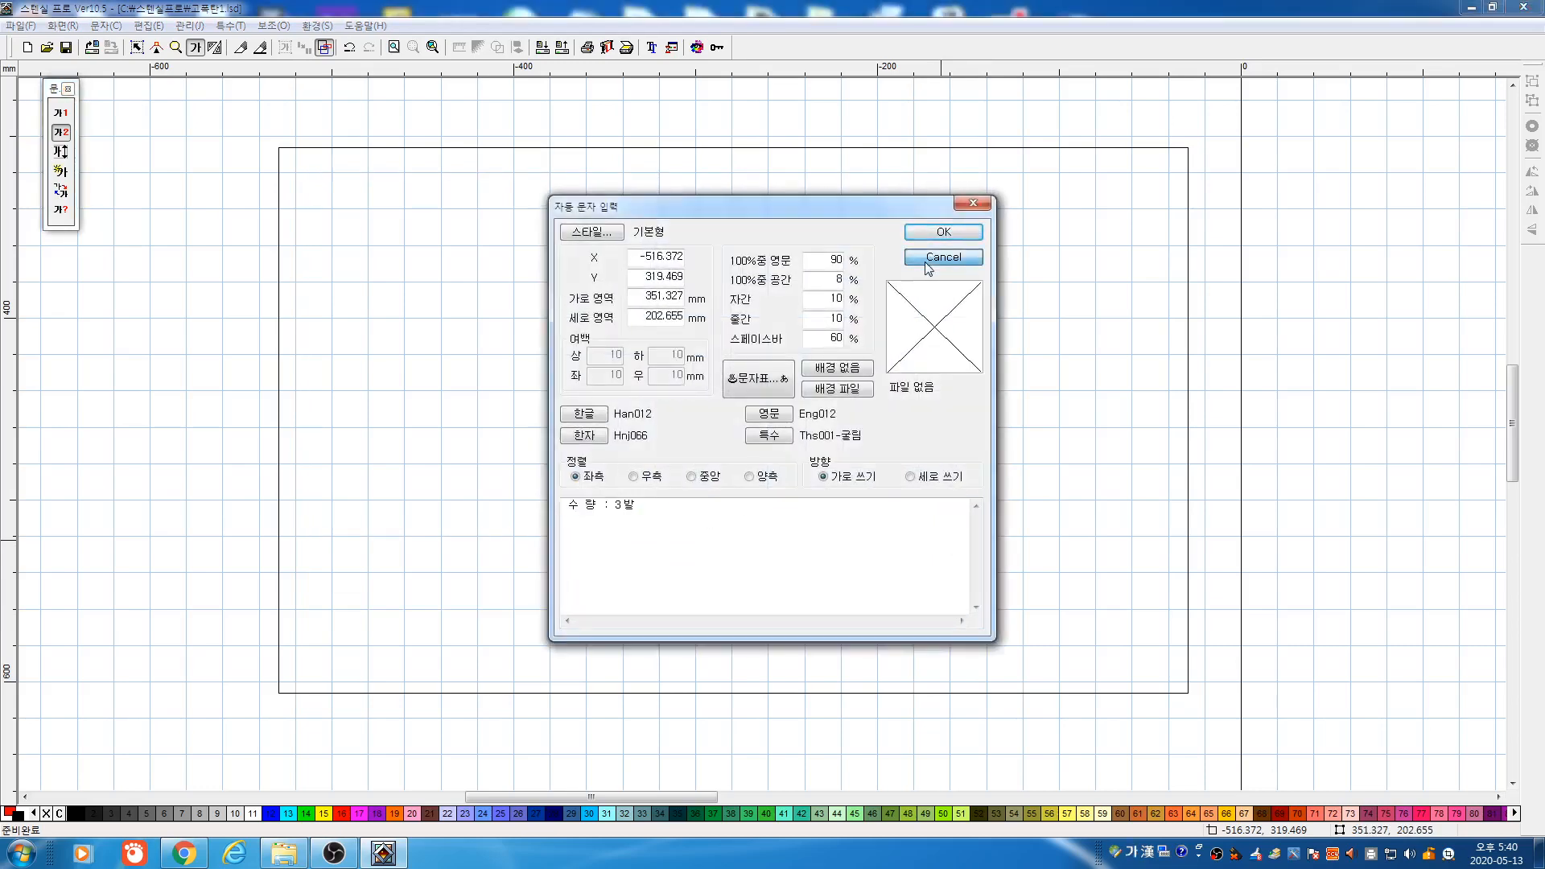
Open 고폭탄.lsd and merge it into the existing drawing
{"action": "left_click", "coordinate": [49, 50]}
{"action": "left_click", "coordinate": [828, 529]}
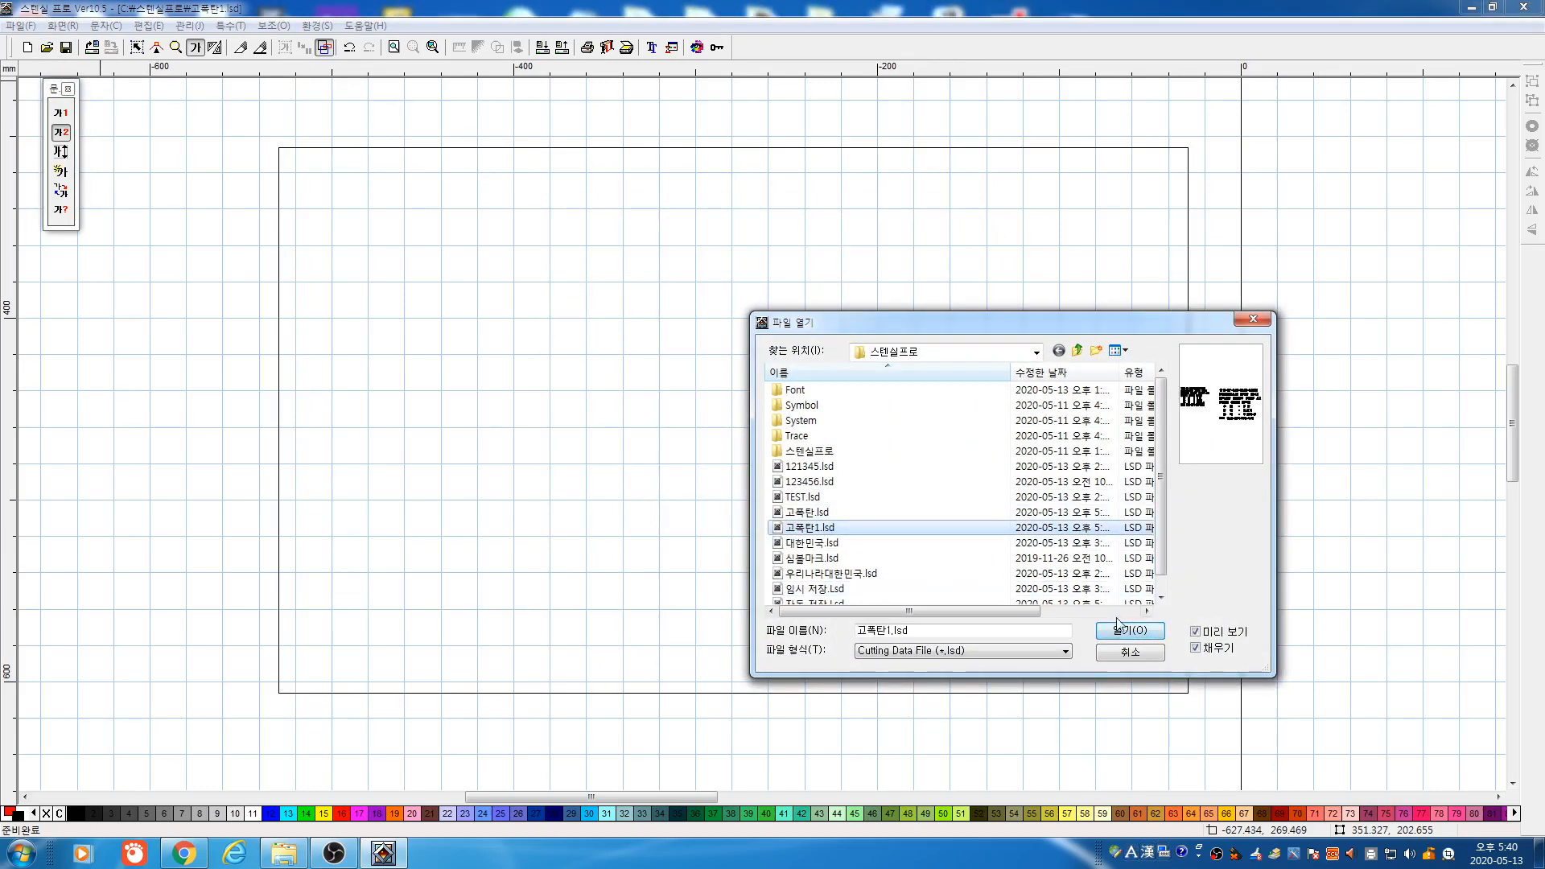
{"action": "left_click", "coordinate": [810, 499]}
{"action": "left_click", "coordinate": [808, 515]}
{"action": "left_click", "coordinate": [1144, 630]}
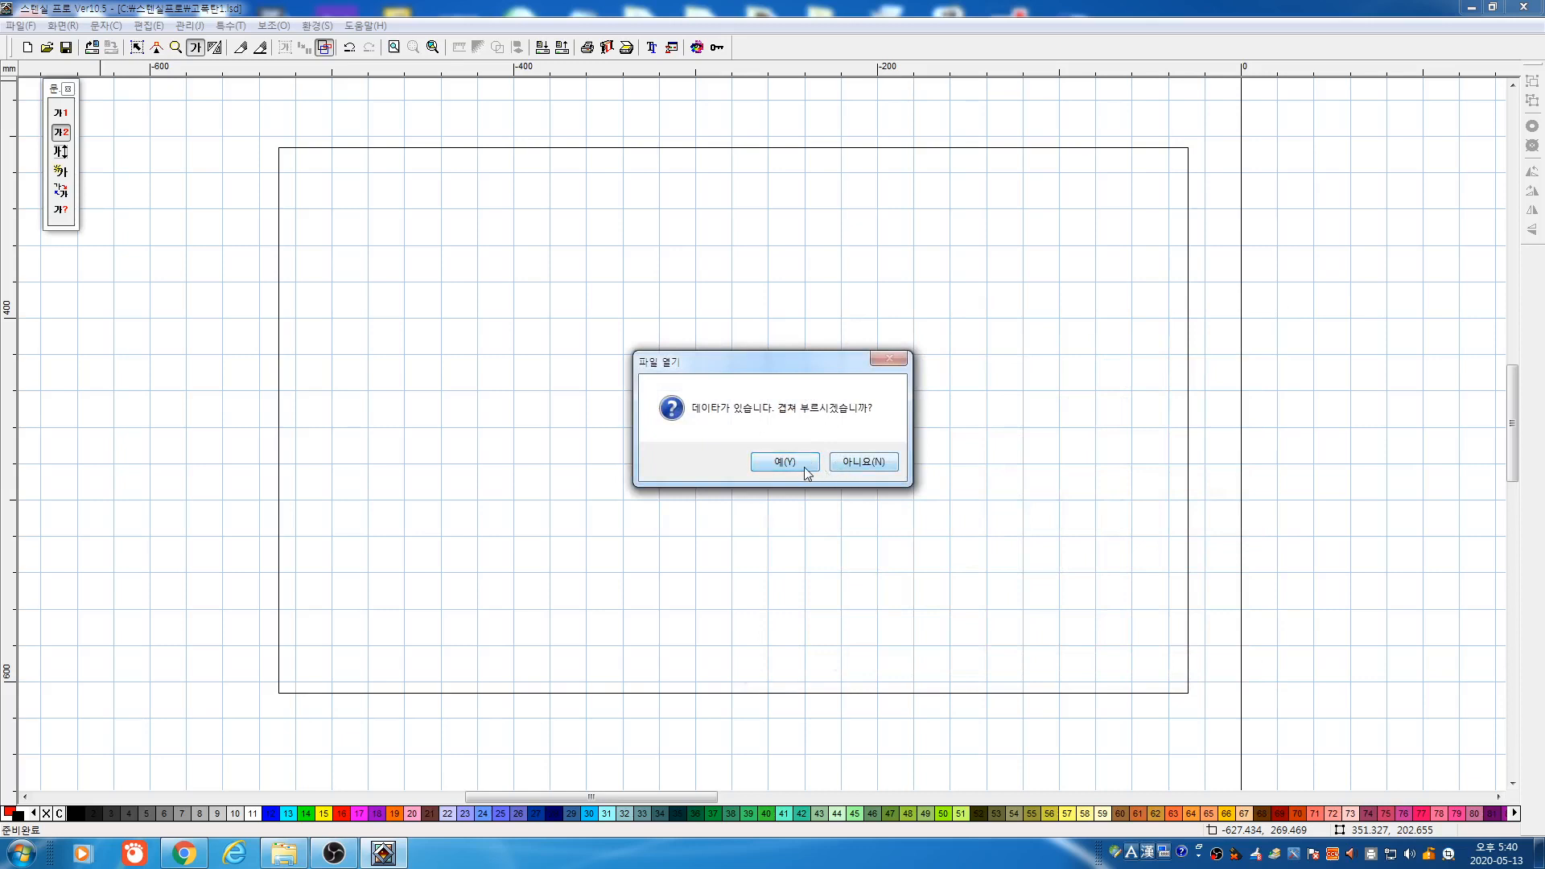
{"action": "left_click", "coordinate": [804, 467]}
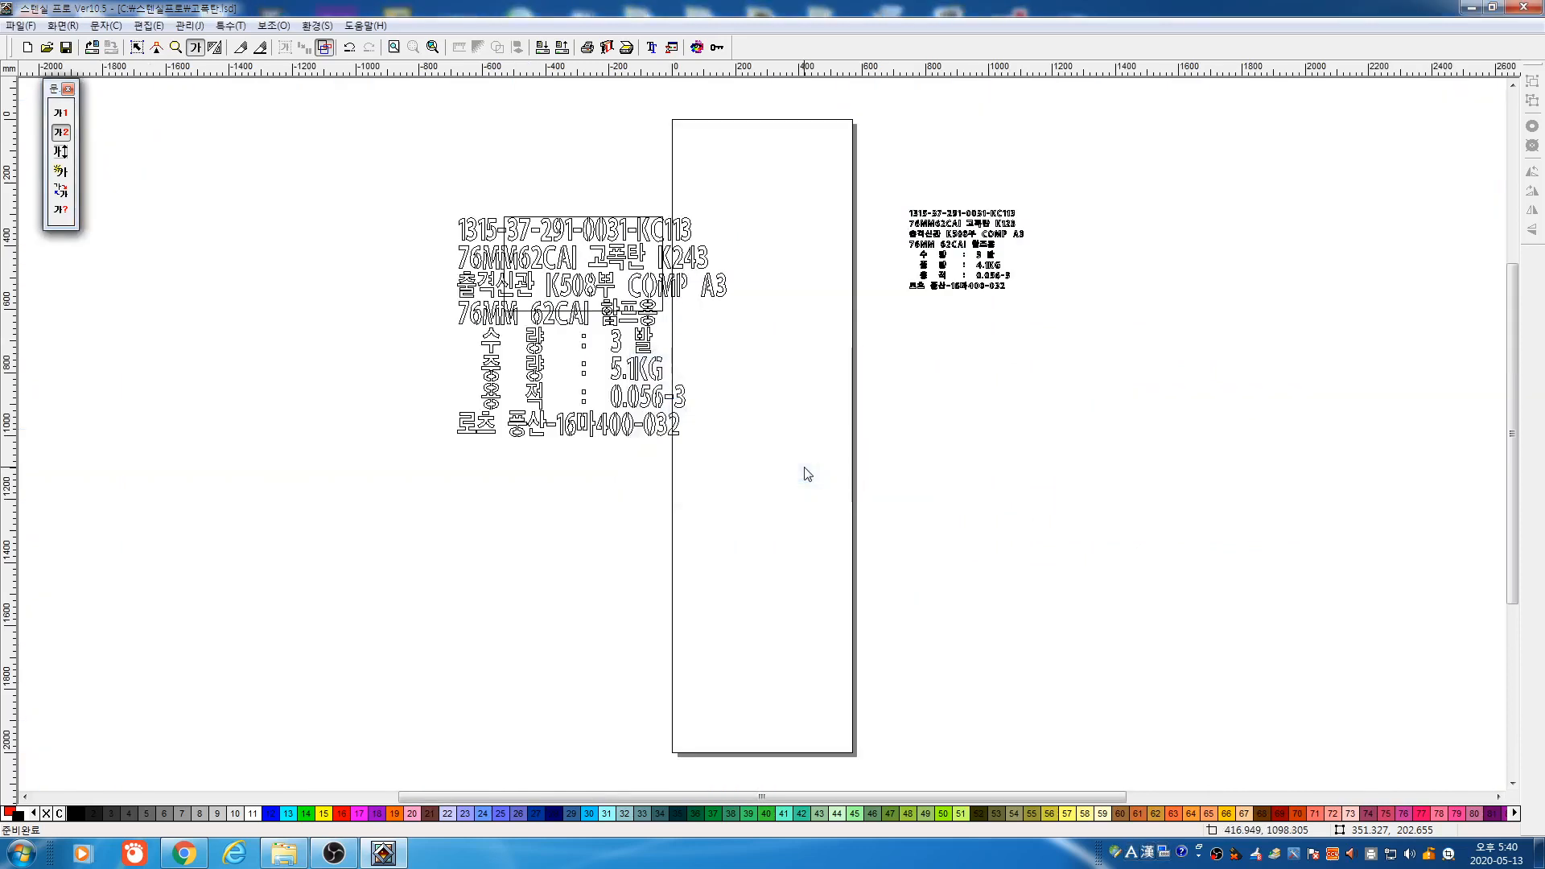
Move the small rectangle onto the page's right edge
{"action": "left_click", "coordinate": [137, 47]}
{"action": "left_click", "coordinate": [605, 314]}
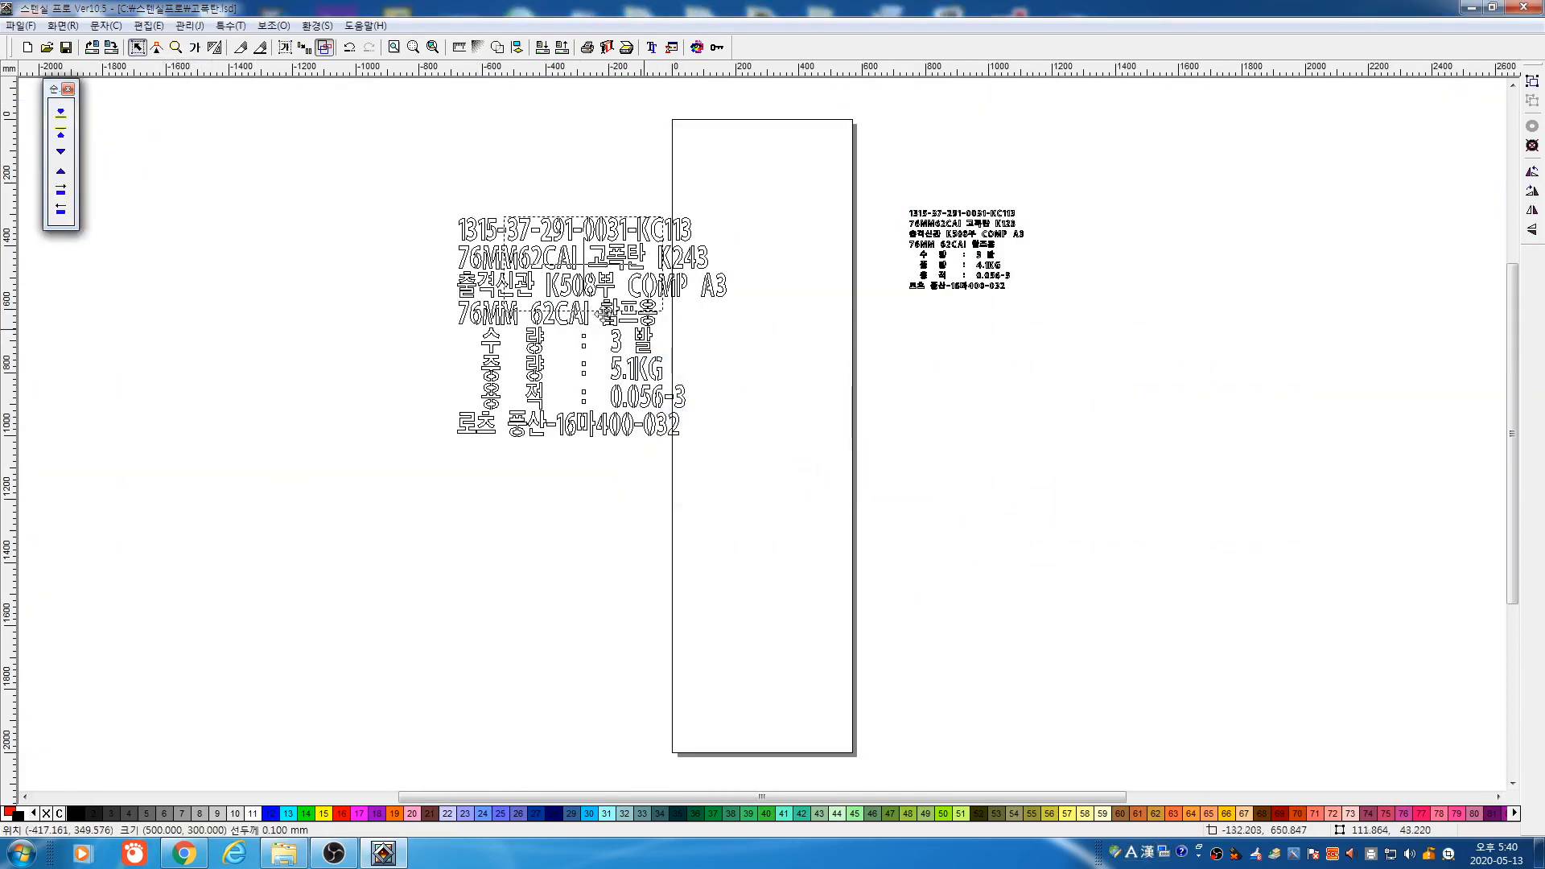
{"action": "left_click_drag", "start_coordinate": [605, 313], "coordinate": [881, 449]}
Inspect the loaded label text block's contents, then delete the block
{"action": "left_click_drag", "start_coordinate": [372, 183], "coordinate": [746, 504]}
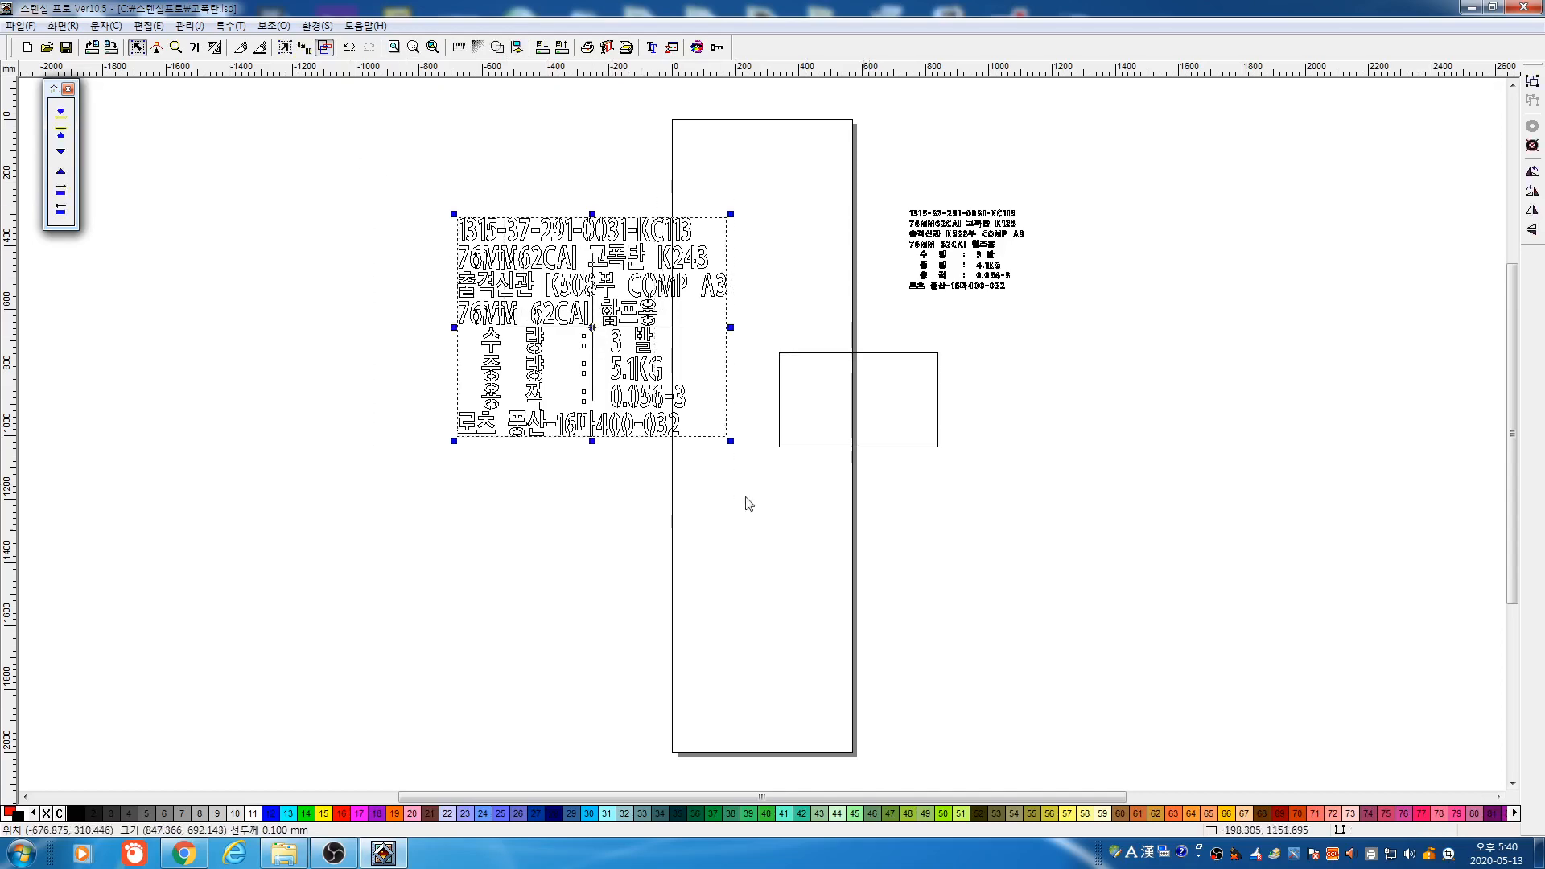
{"action": "left_click", "coordinate": [195, 46]}
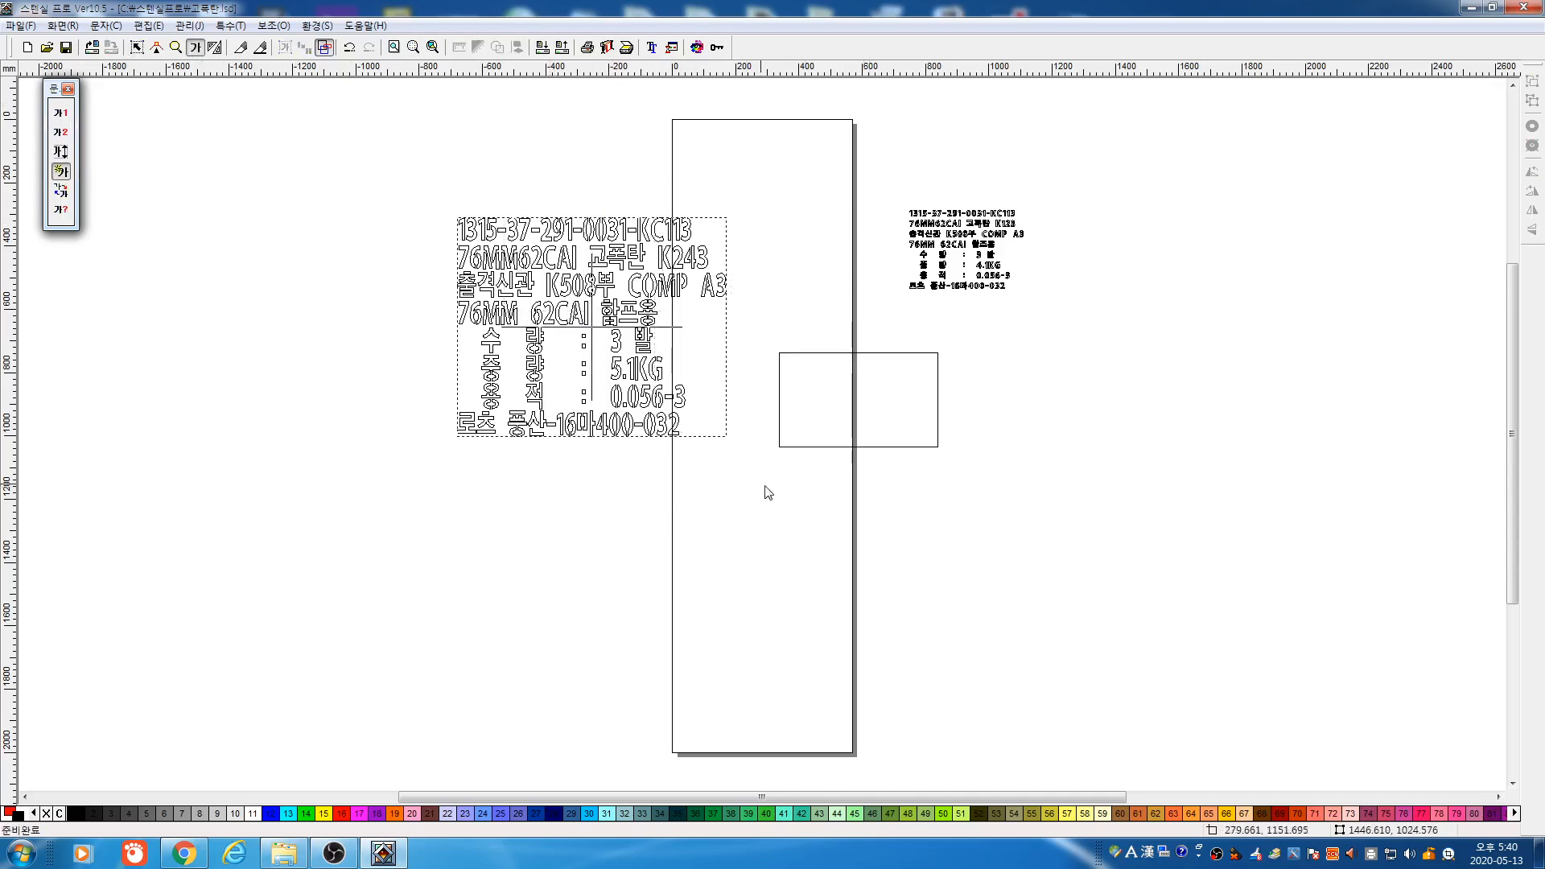
{"action": "left_click", "coordinate": [674, 432]}
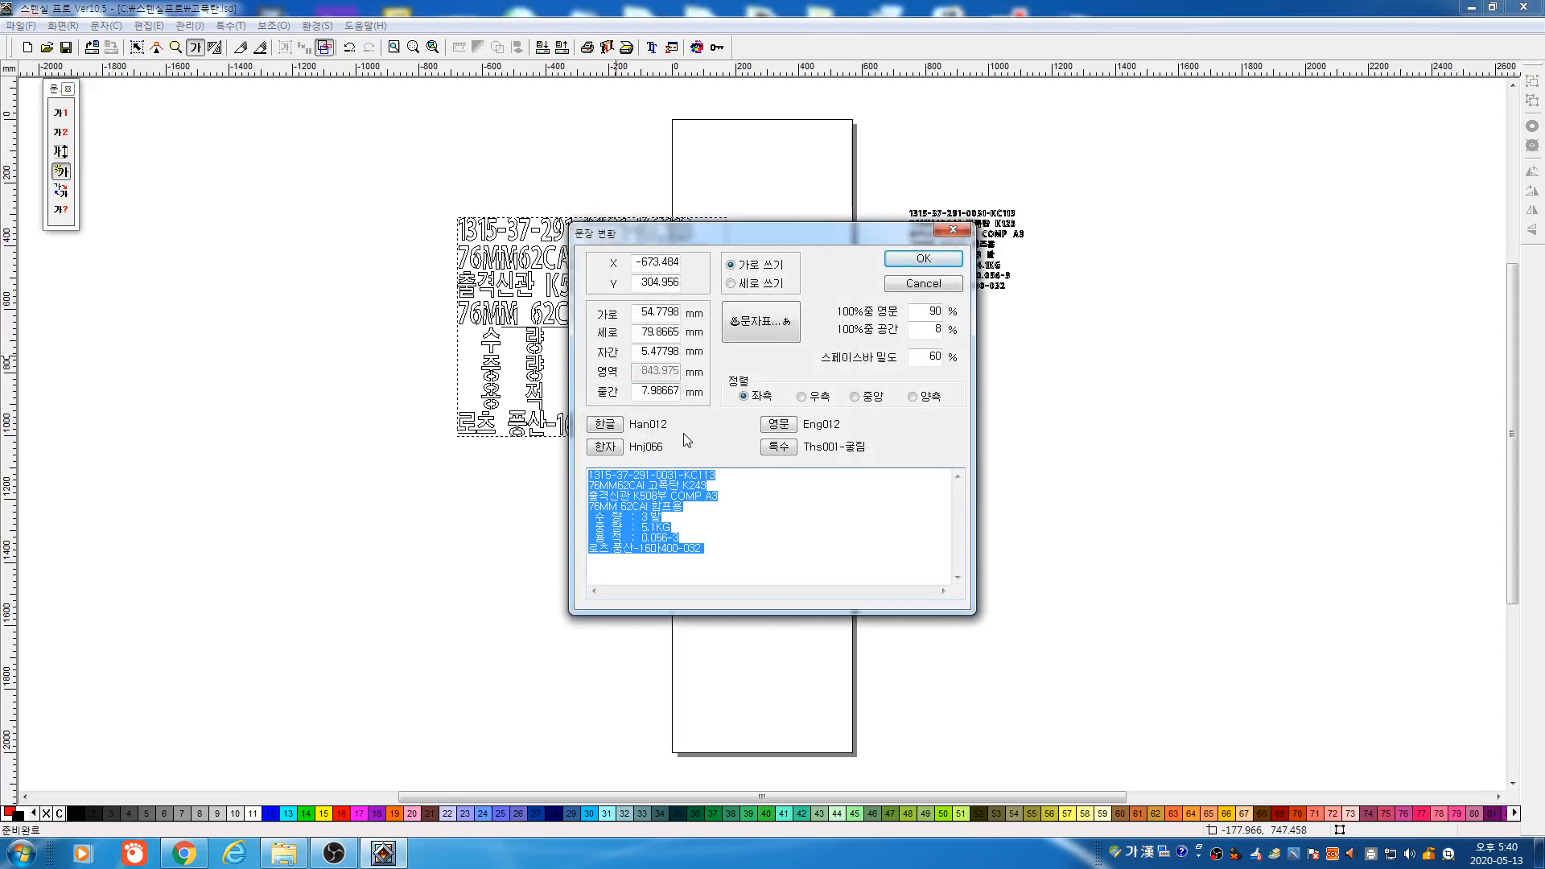
{"action": "left_click", "coordinate": [923, 284]}
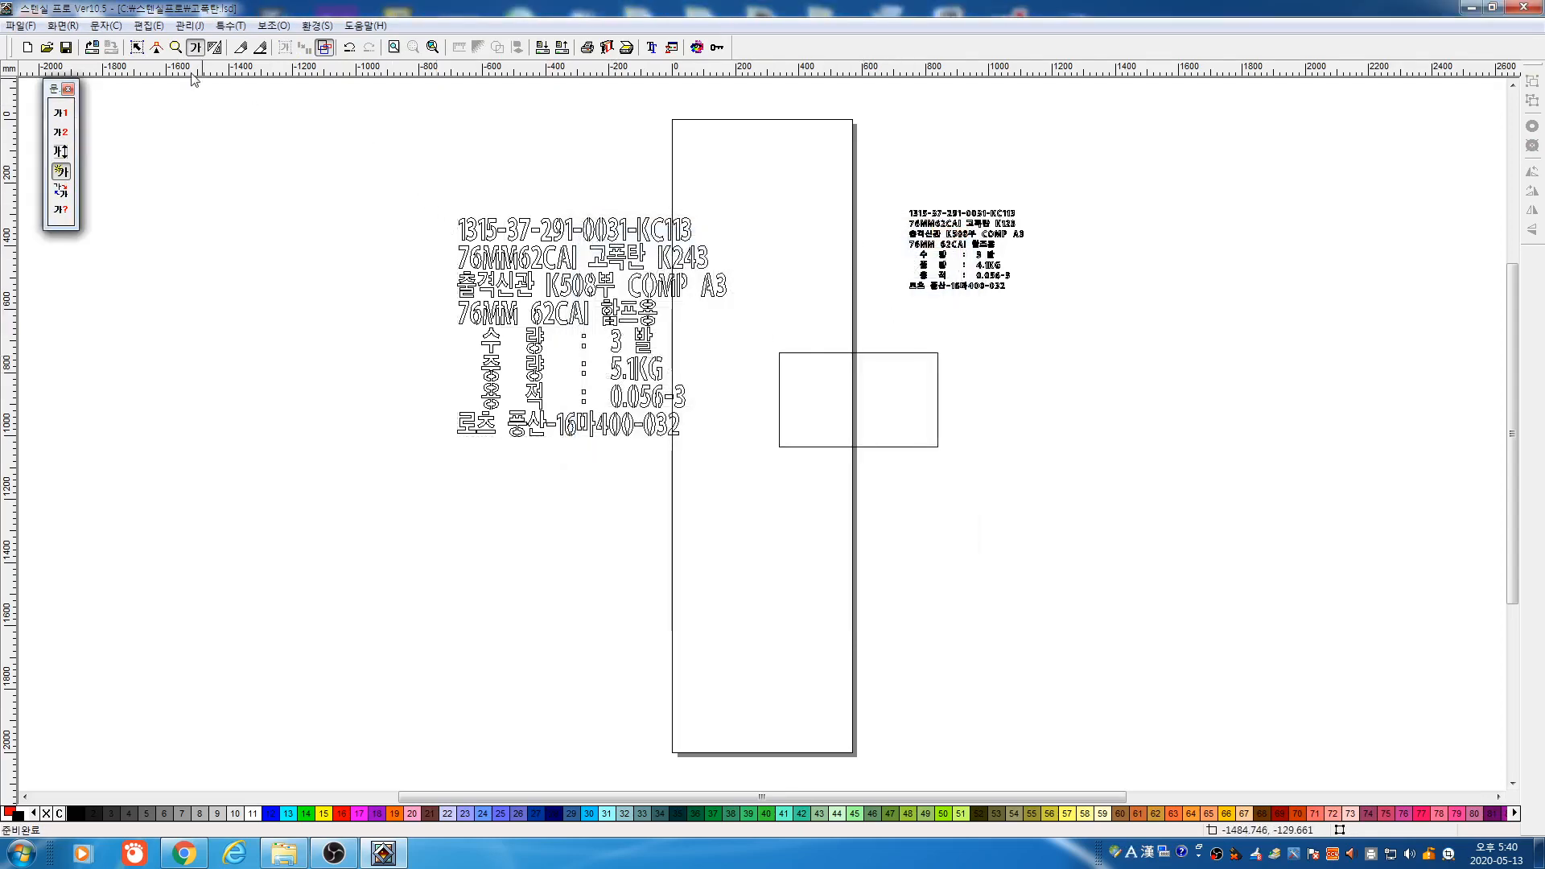
{"action": "left_click", "coordinate": [137, 47]}
{"action": "left_click", "coordinate": [724, 414]}
{"action": "key", "text": "Delete"}
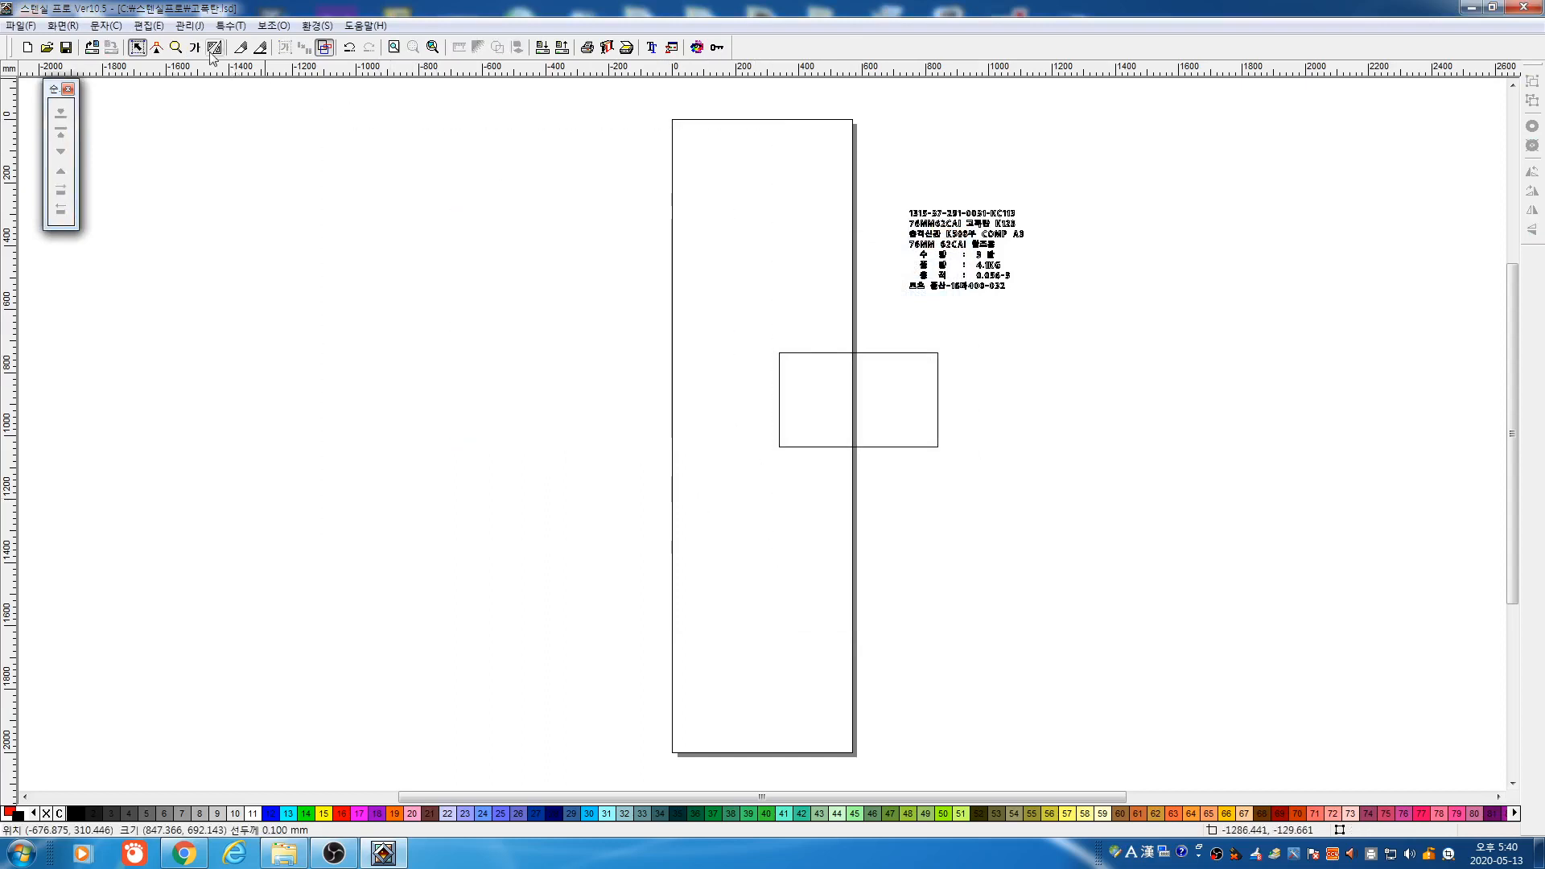
Zoom into the rectangle and fill it with the eight-line label as area-fitted text, about 338 × 219 mm
{"action": "left_click", "coordinate": [176, 47]}
{"action": "left_click_drag", "start_coordinate": [748, 335], "coordinate": [969, 483]}
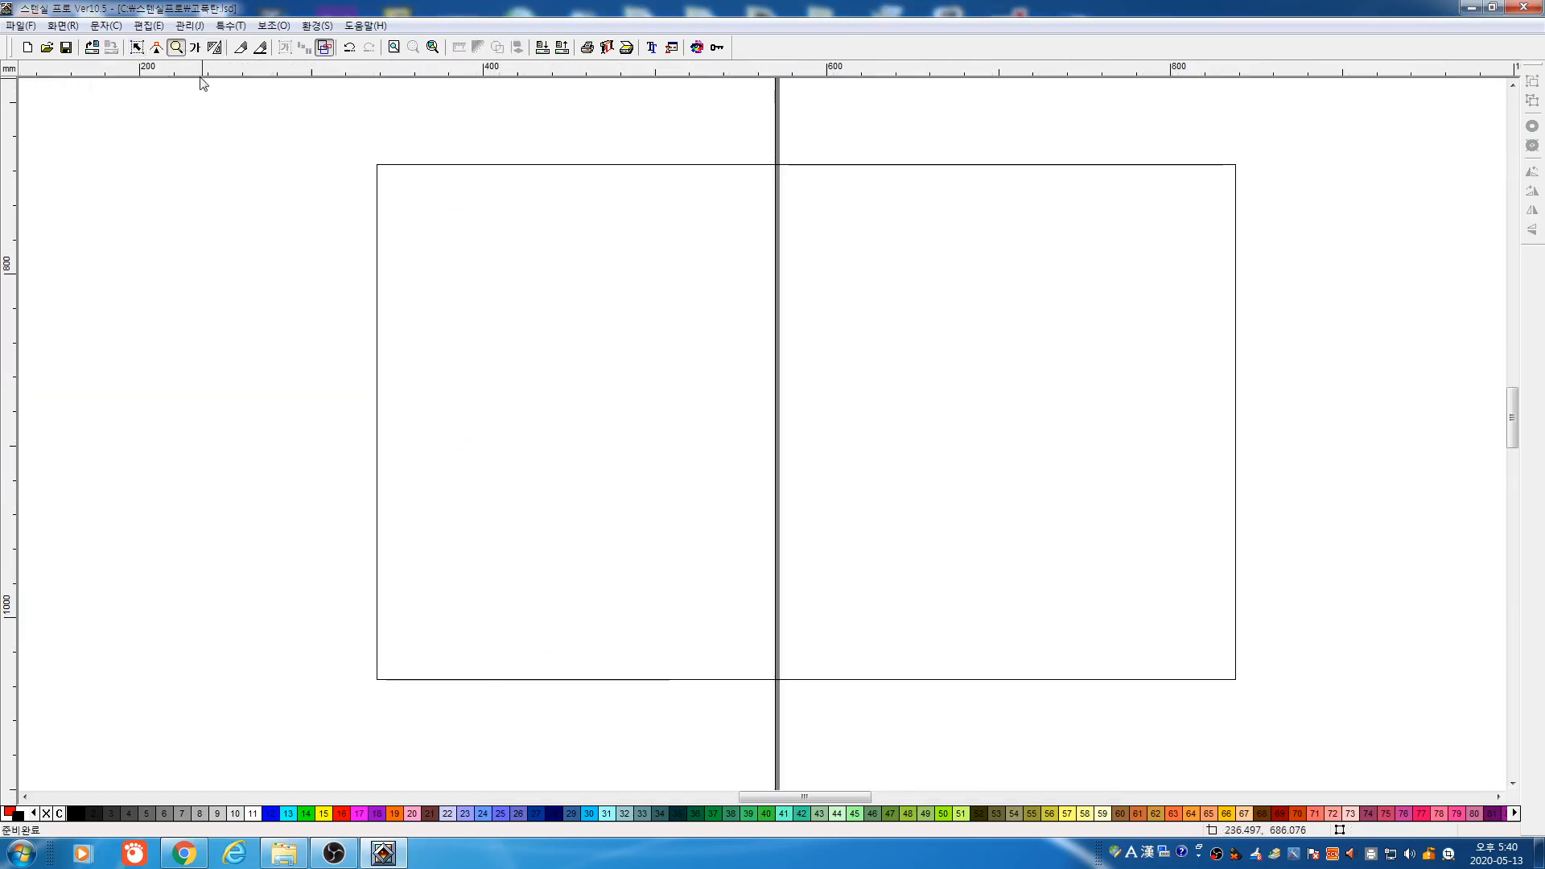
{"action": "left_click", "coordinate": [195, 47]}
{"action": "left_click", "coordinate": [68, 133]}
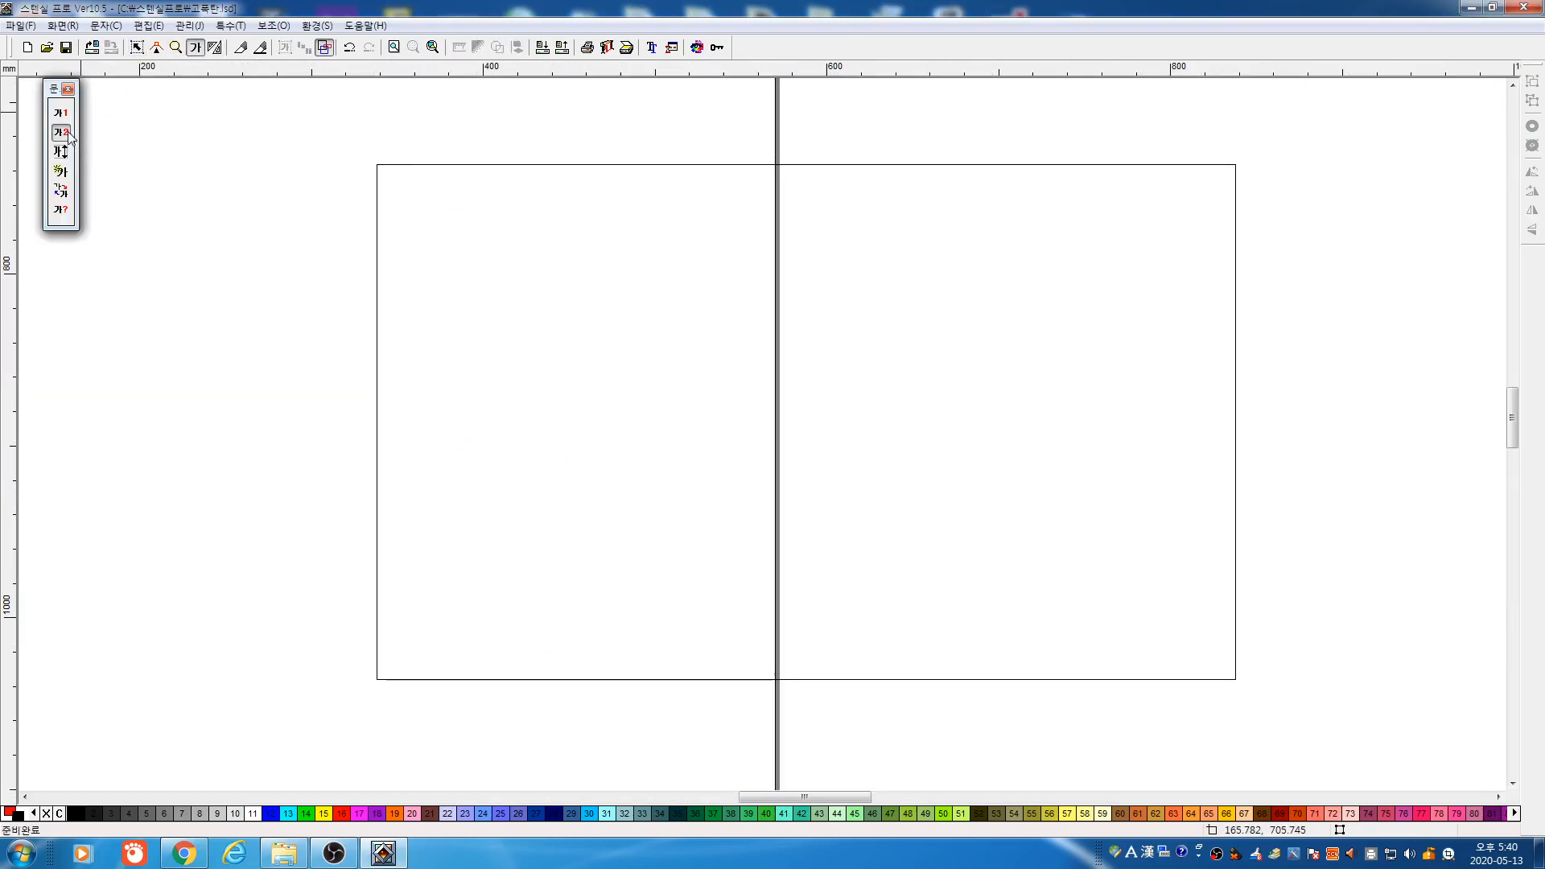
{"action": "left_click_drag", "start_coordinate": [418, 207], "coordinate": [998, 579]}
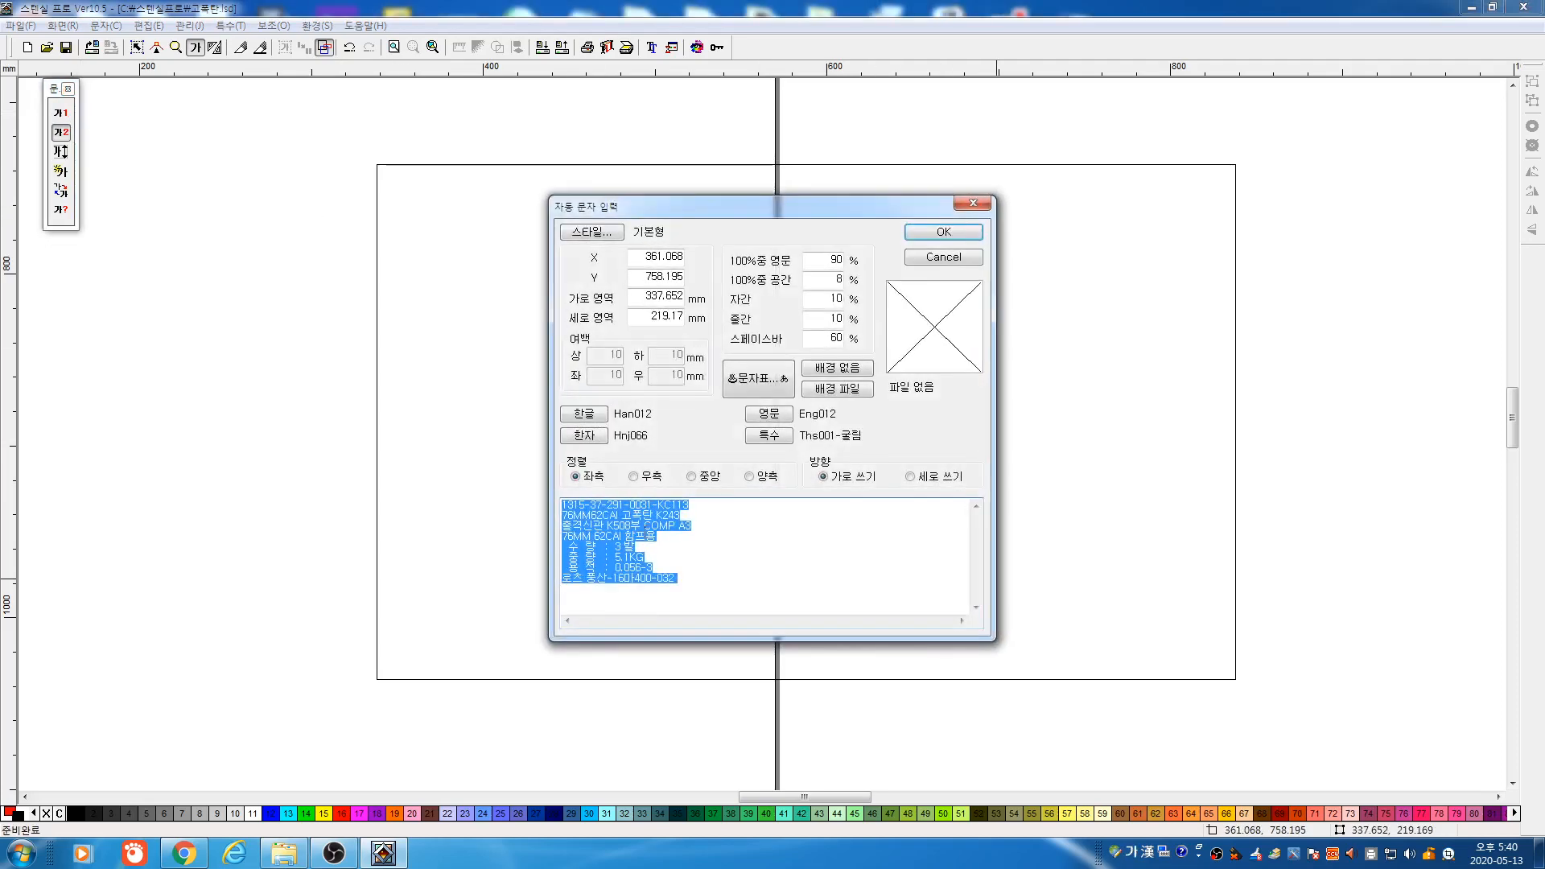
{"action": "left_click", "coordinate": [945, 232]}
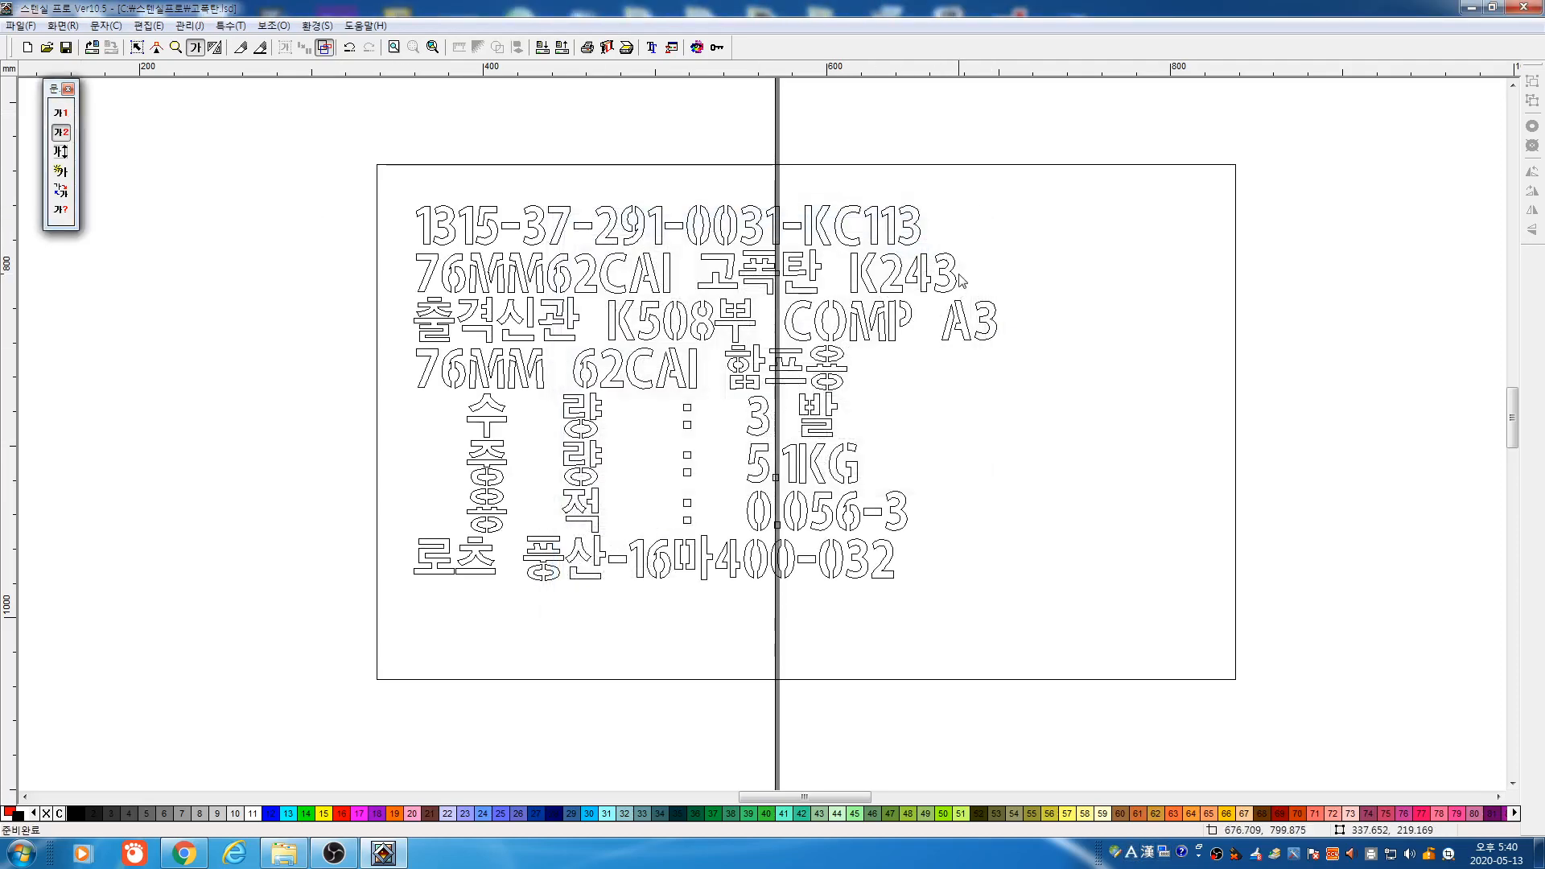
{"action": "left_click", "coordinate": [137, 47]}
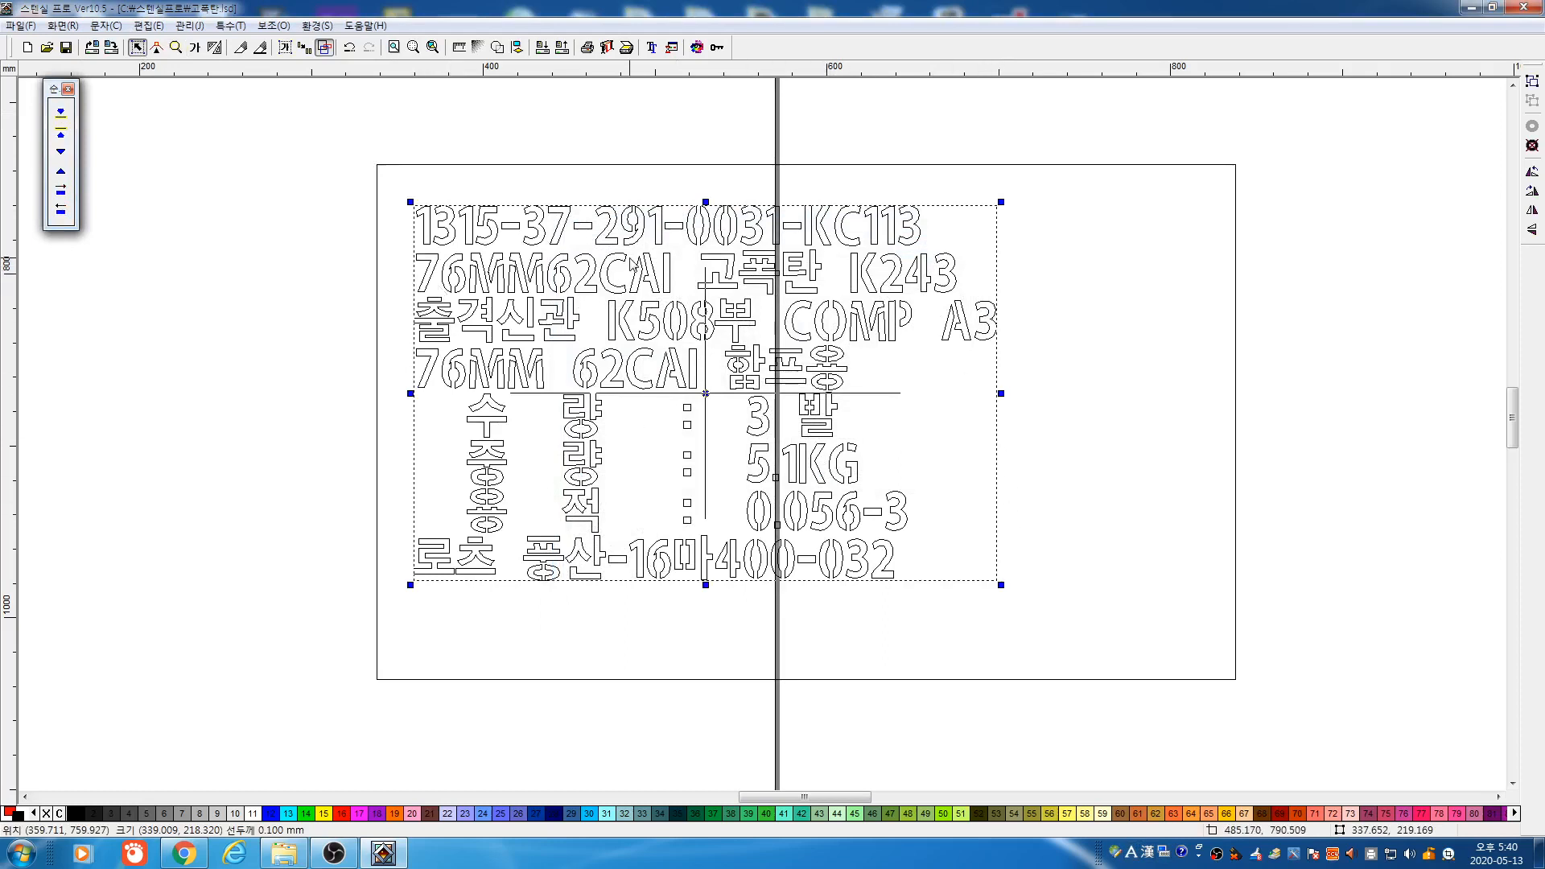
Enlarge, stretch and reposition the stencil text block inside the rectangle
{"action": "left_click", "coordinate": [194, 47]}
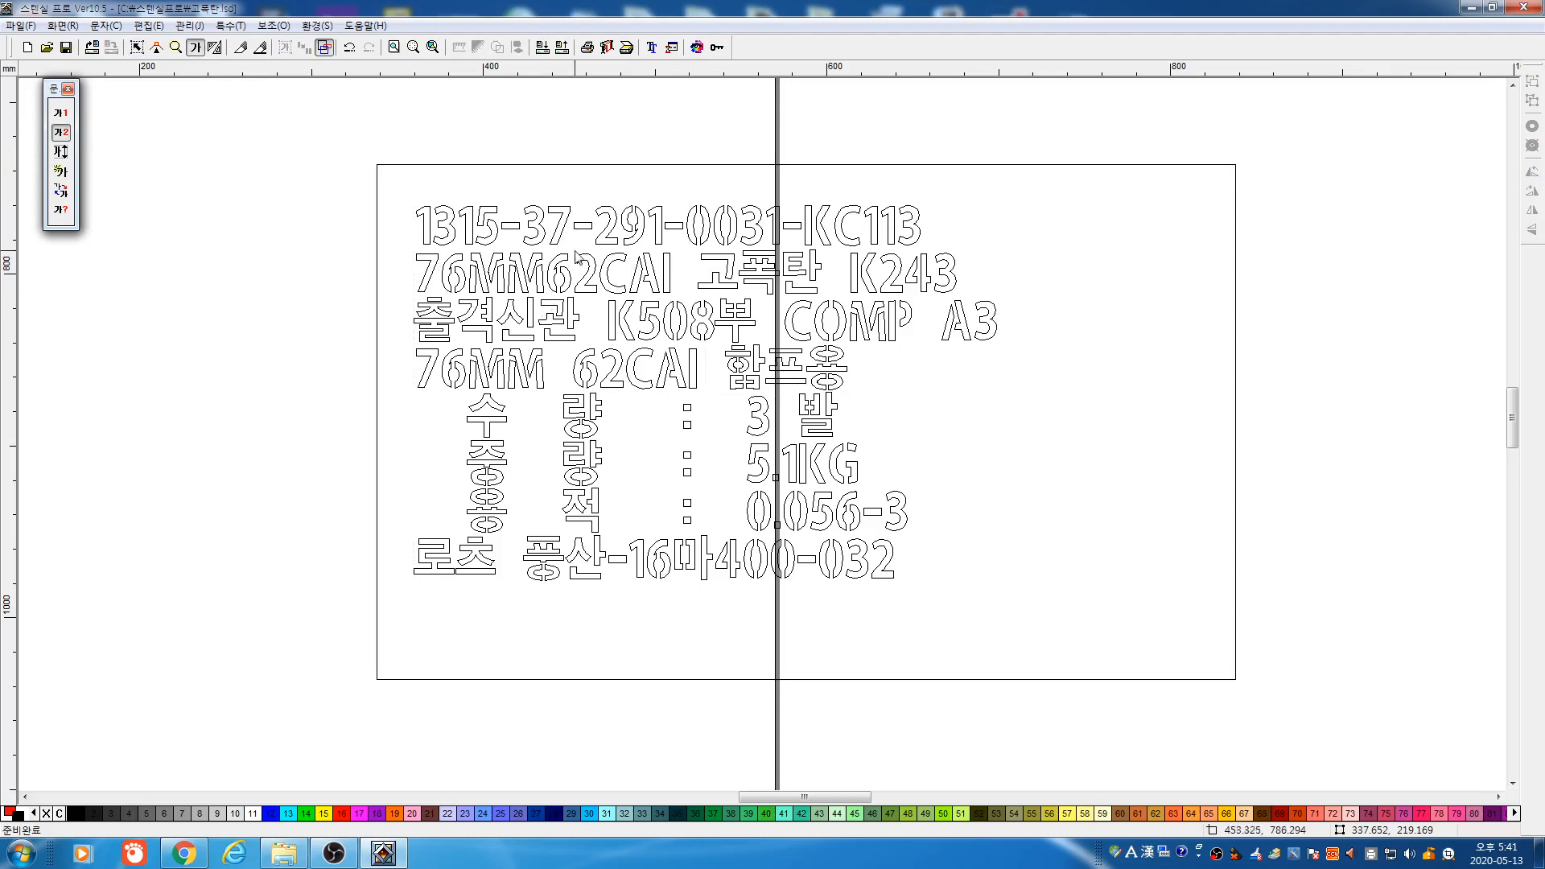
{"action": "left_click", "coordinate": [137, 47]}
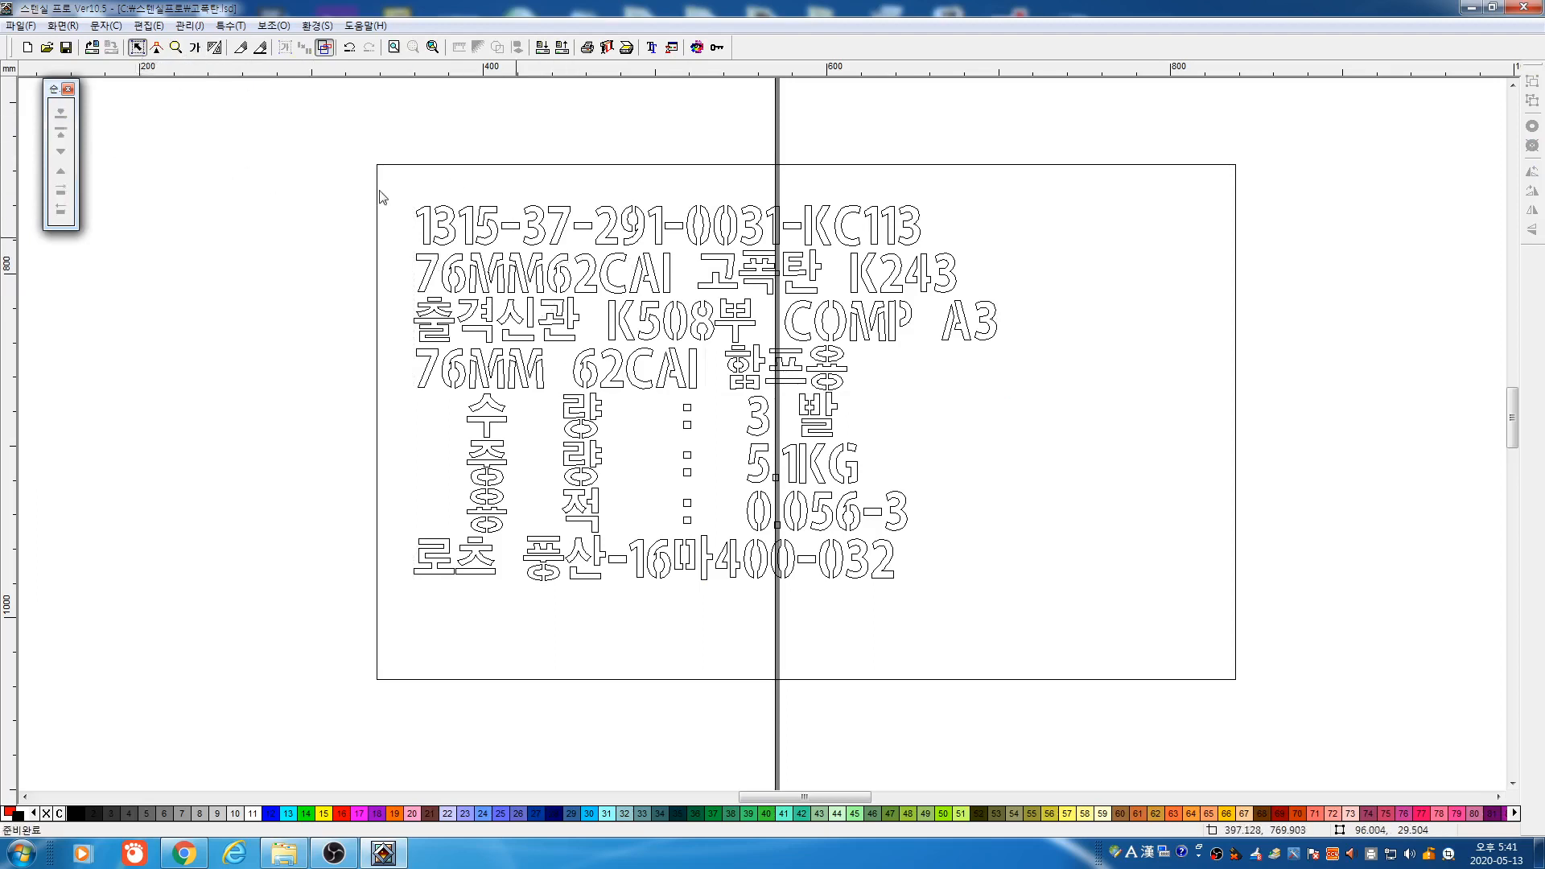
{"action": "left_click_drag", "start_coordinate": [312, 168], "coordinate": [1175, 629]}
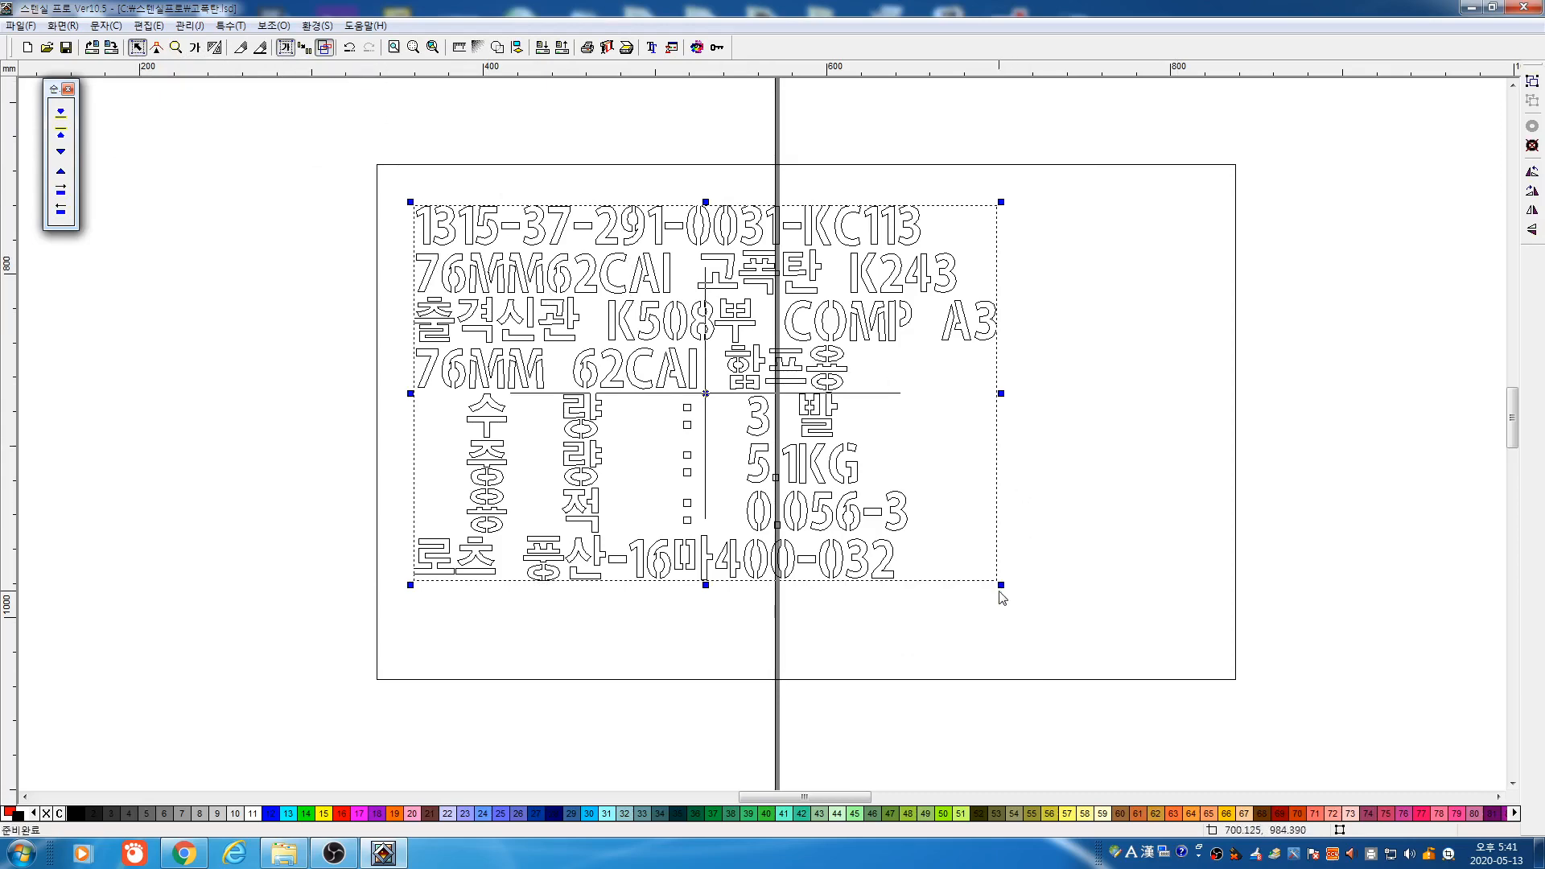
{"action": "left_click_drag", "start_coordinate": [1001, 584], "coordinate": [1083, 640]}
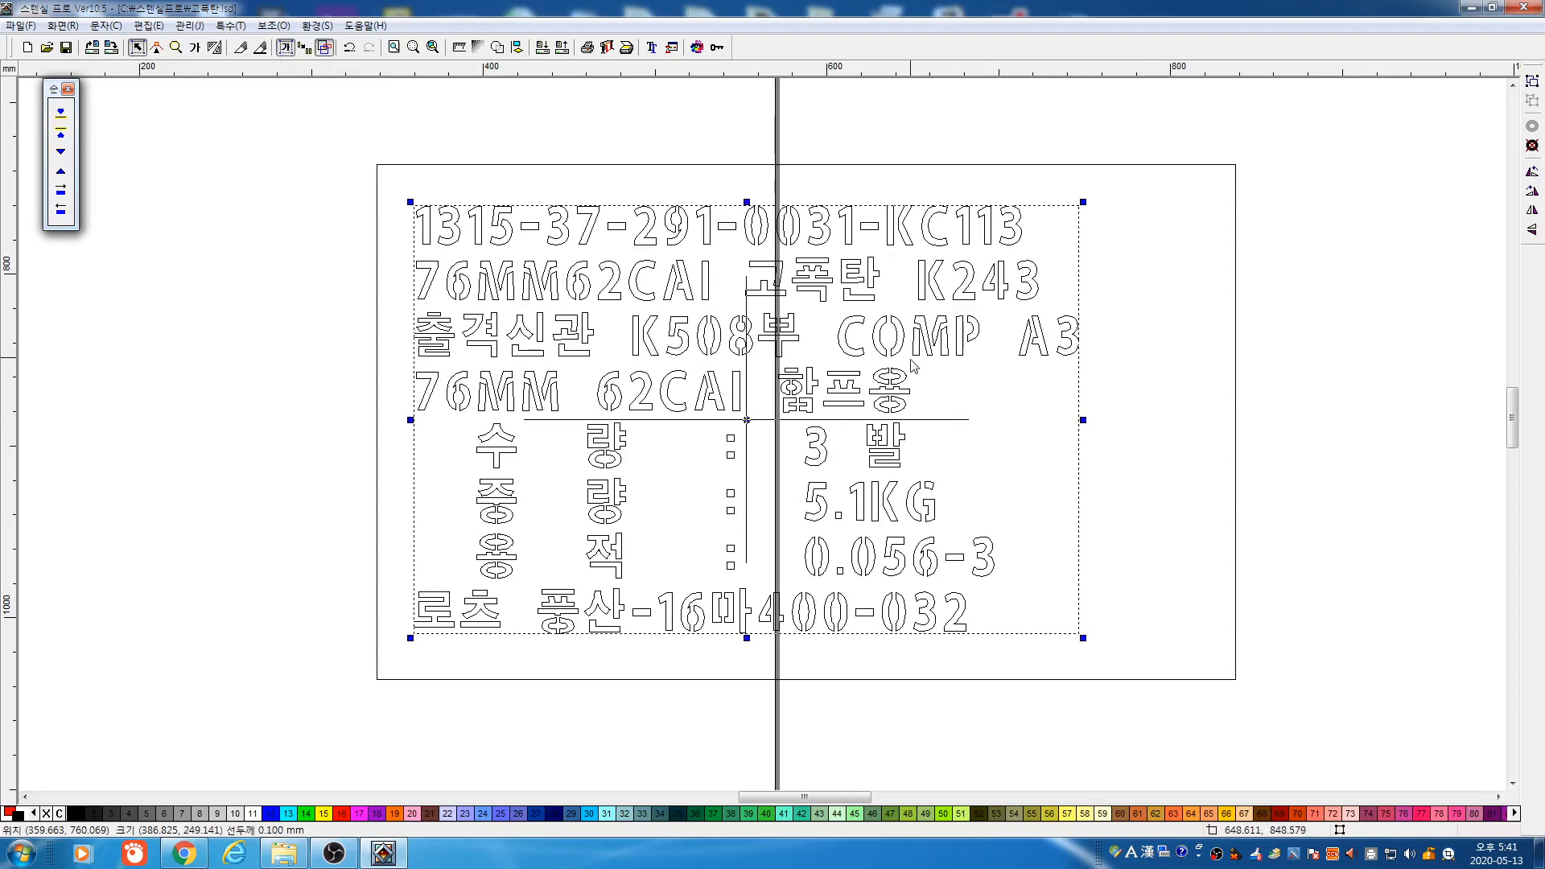
{"action": "left_click_drag", "start_coordinate": [901, 352], "coordinate": [930, 330]}
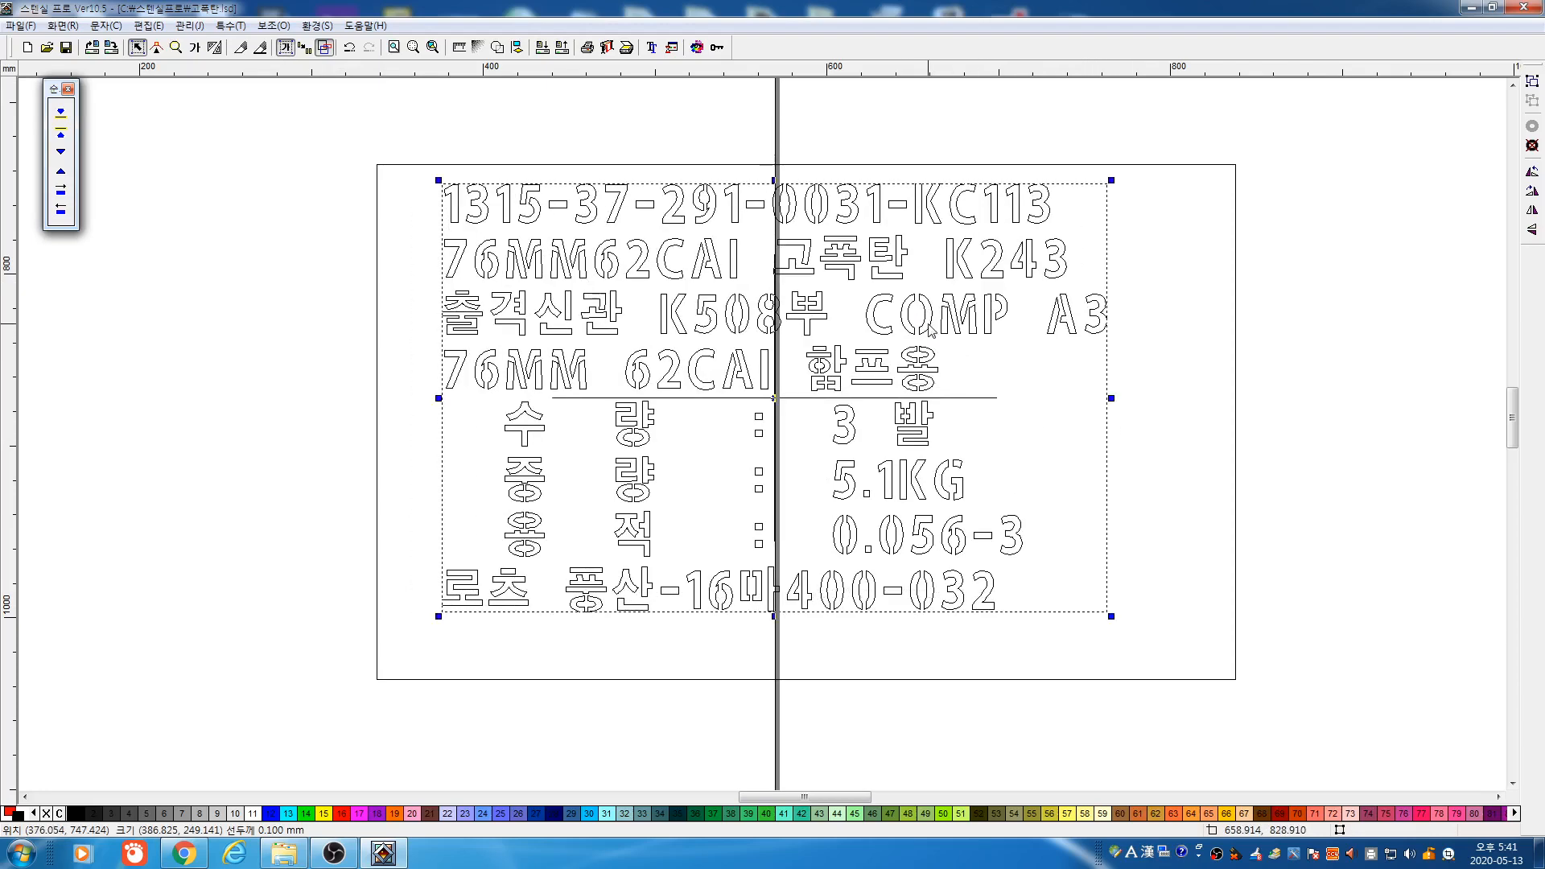
{"action": "left_click_drag", "start_coordinate": [775, 616], "coordinate": [777, 665]}
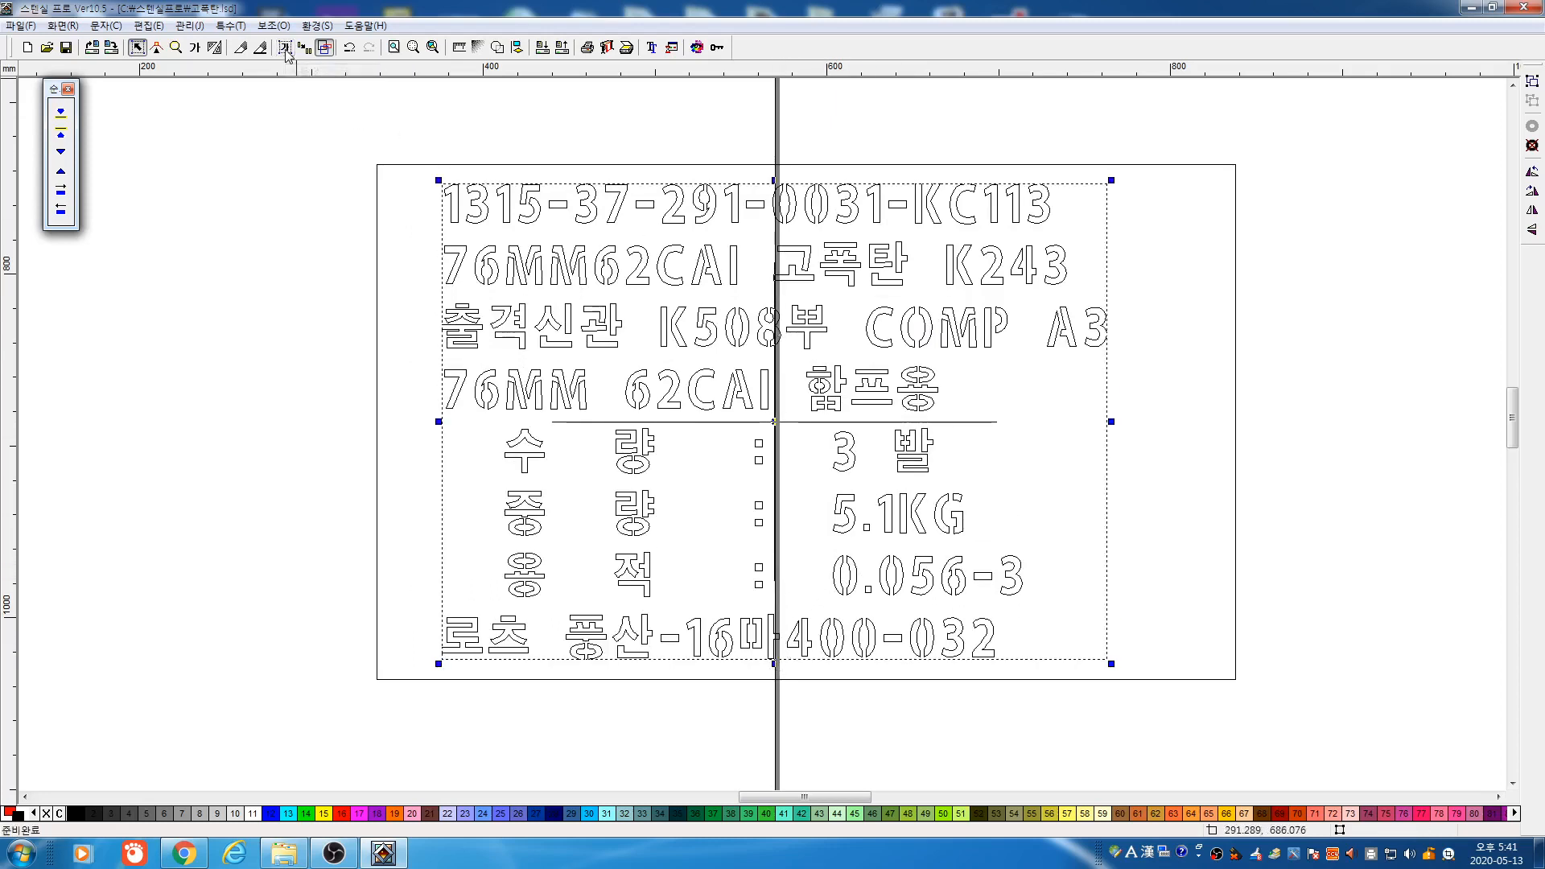
{"action": "left_click_drag", "start_coordinate": [813, 338], "coordinate": [777, 349]}
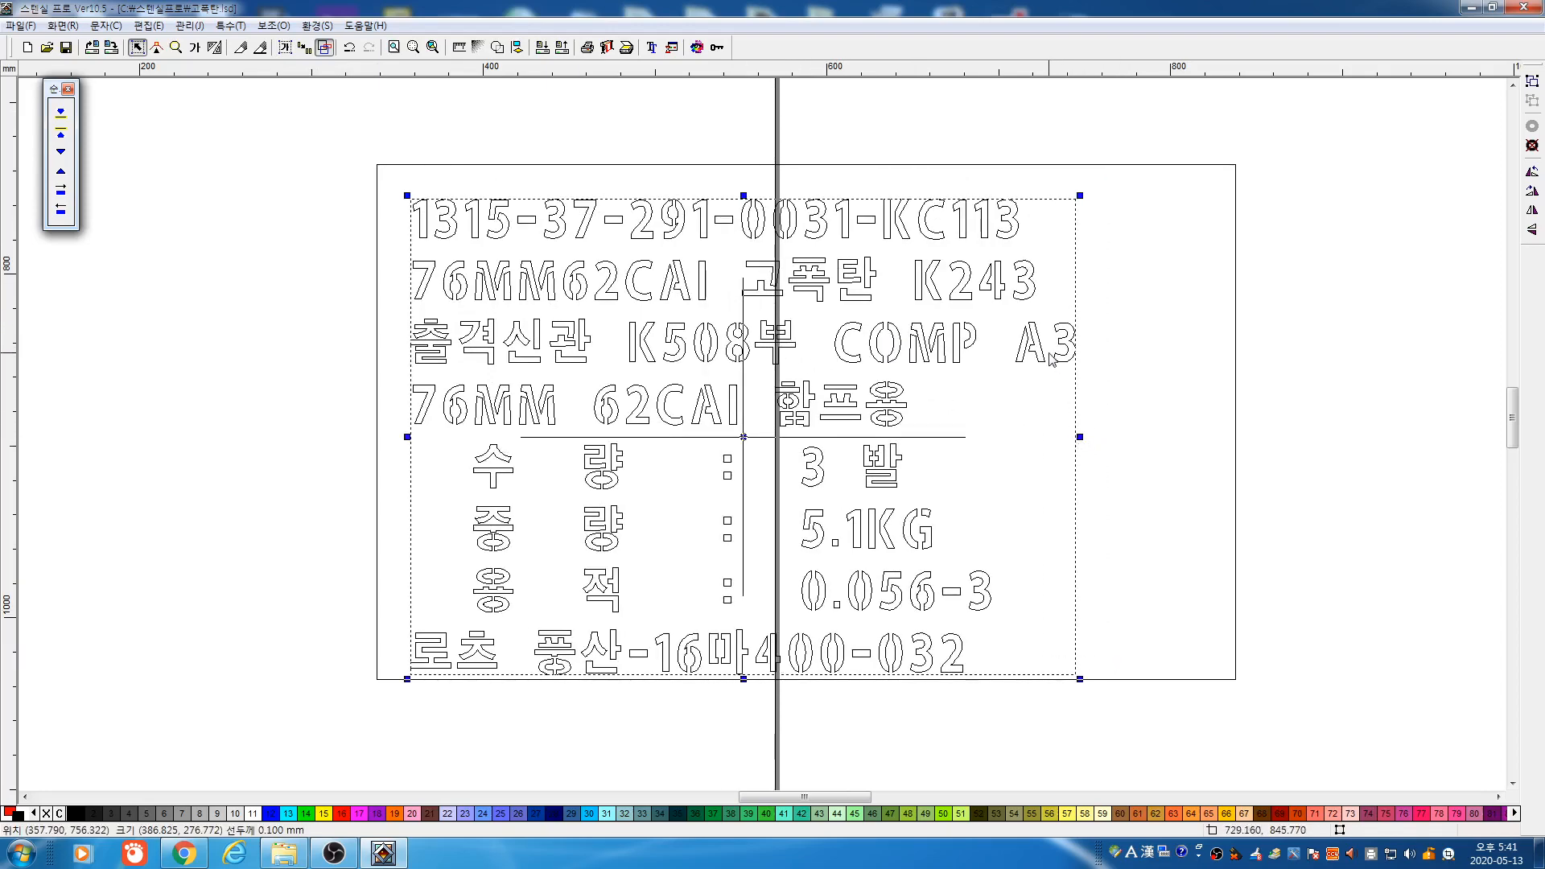
{"action": "left_click_drag", "start_coordinate": [1044, 354], "coordinate": [1040, 349]}
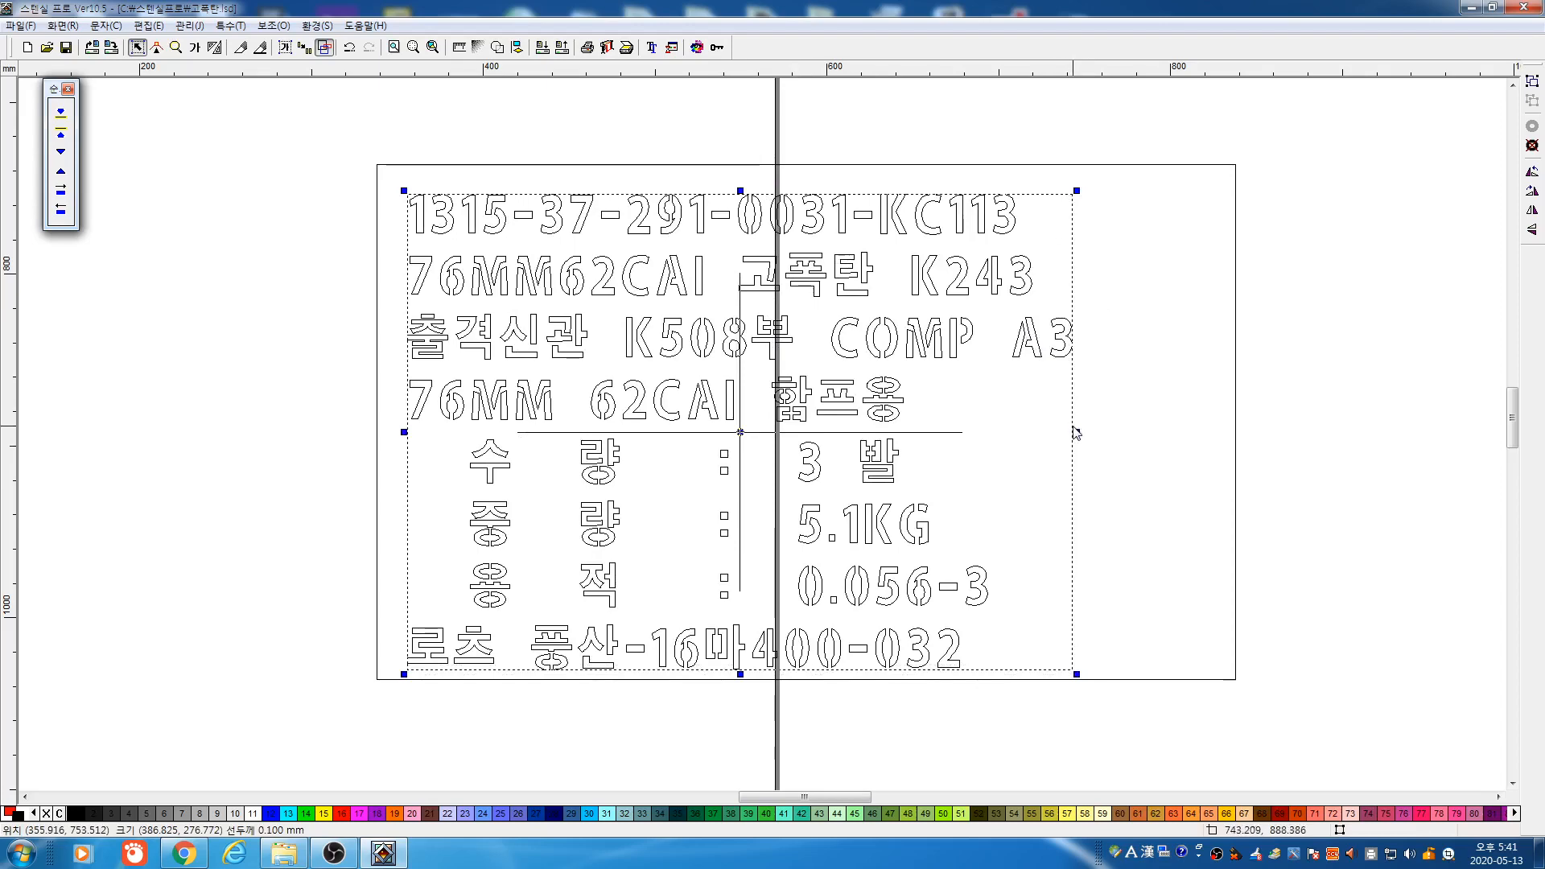
{"action": "left_click_drag", "start_coordinate": [1076, 432], "coordinate": [1044, 433]}
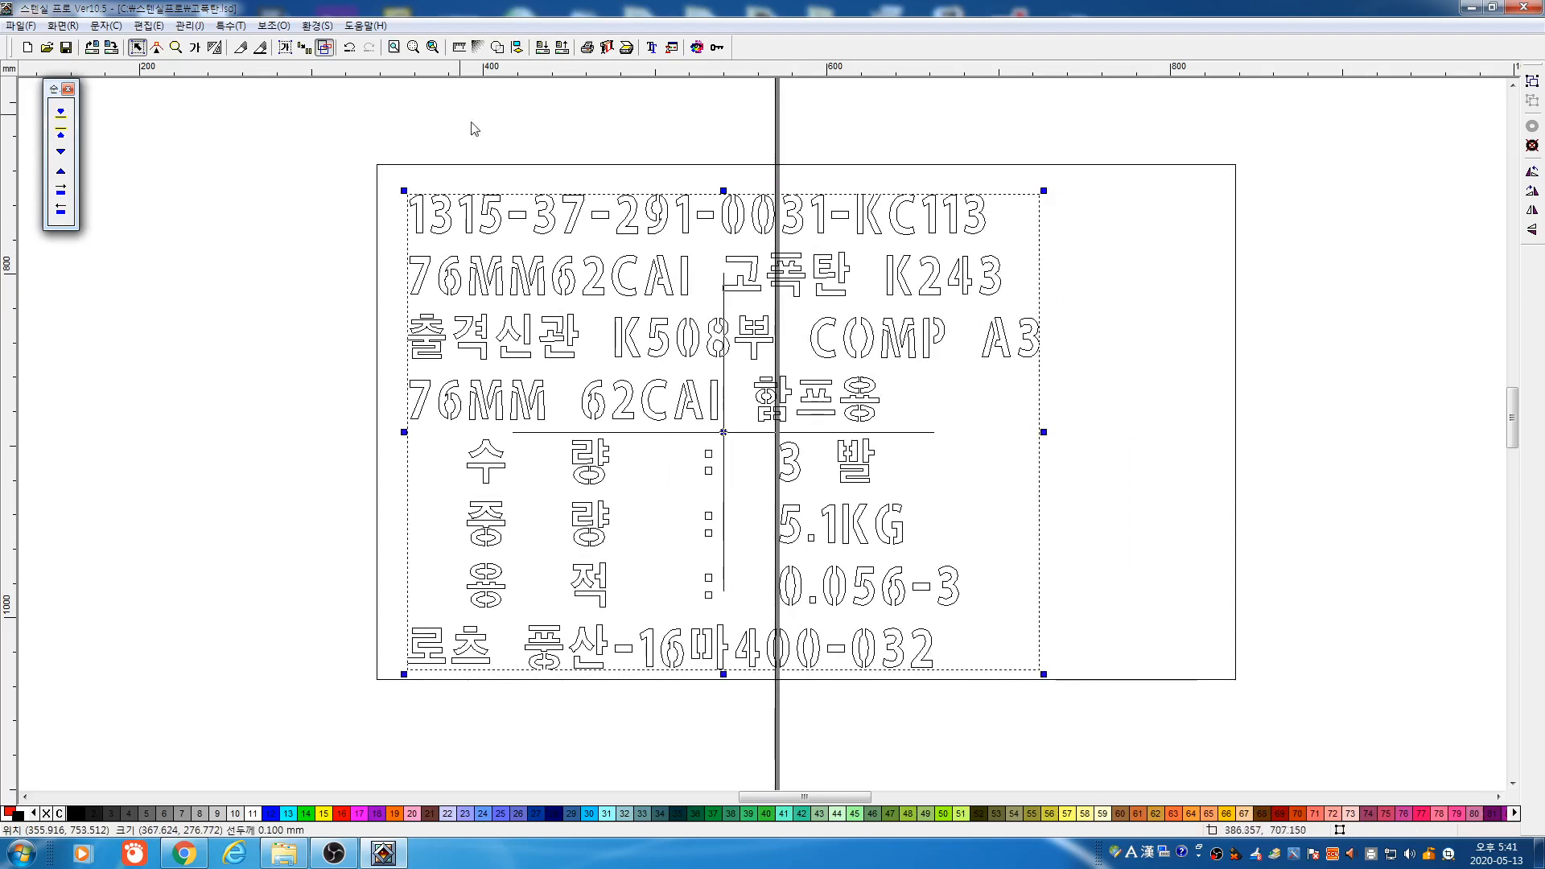
With spacing-adjust resize, widen the lettering to about 463 mm and lift it slightly
{"action": "left_click", "coordinate": [286, 47]}
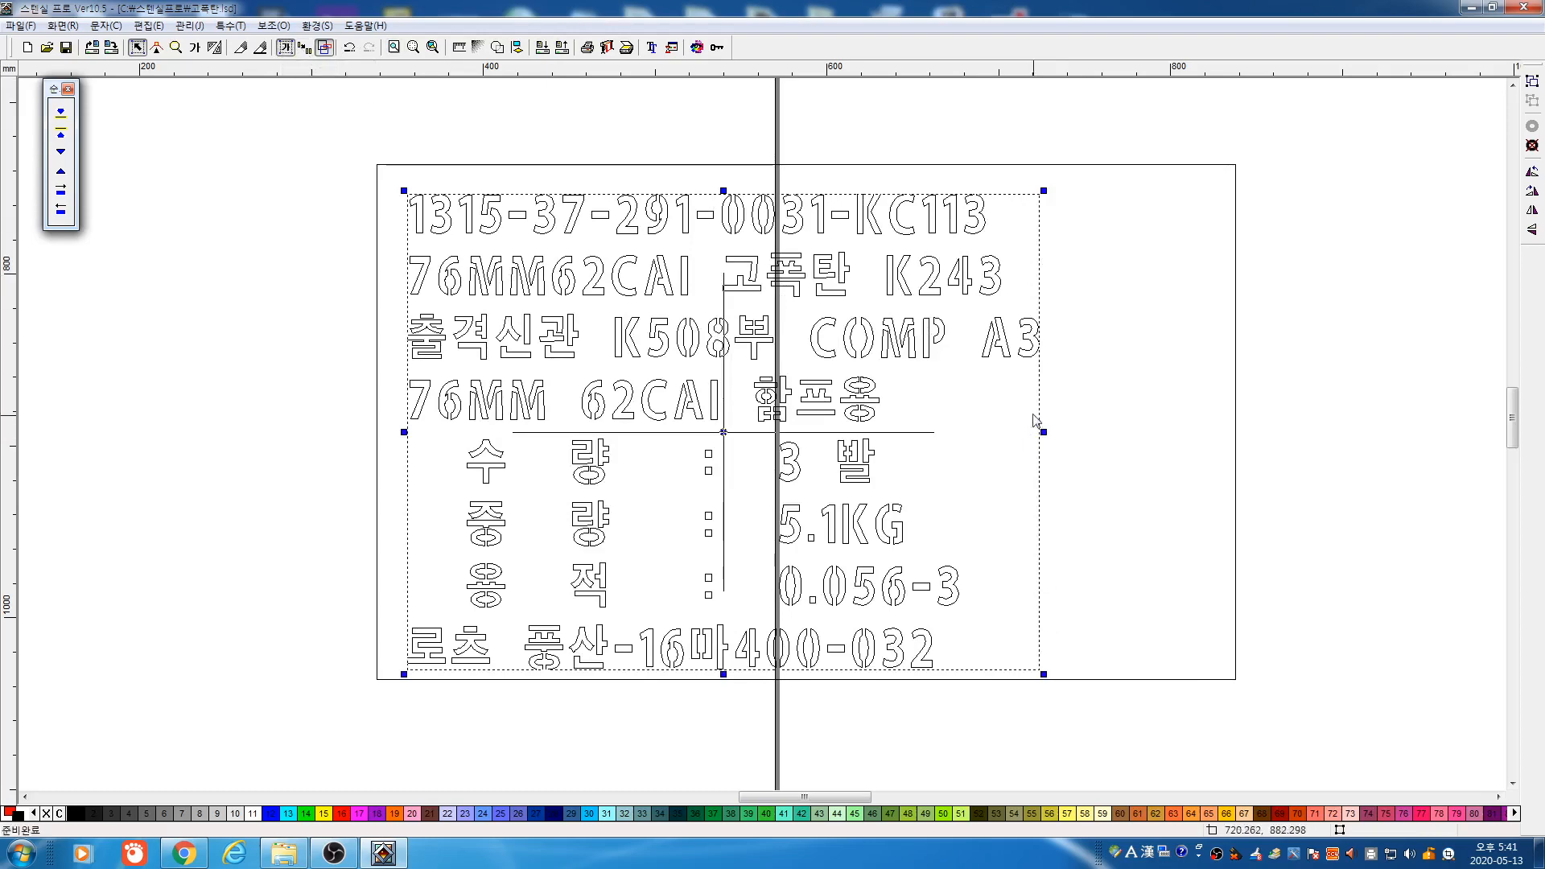
{"action": "mouse_move", "coordinate": [1043, 433]}
{"action": "left_mouse_down"}
{"action": "mouse_move", "coordinate": [1196, 449]}
{"action": "mouse_move", "coordinate": [1193, 434]}
{"action": "mouse_move", "coordinate": [995, 428]}
{"action": "mouse_move", "coordinate": [1040, 447]}
{"action": "left_mouse_up"}
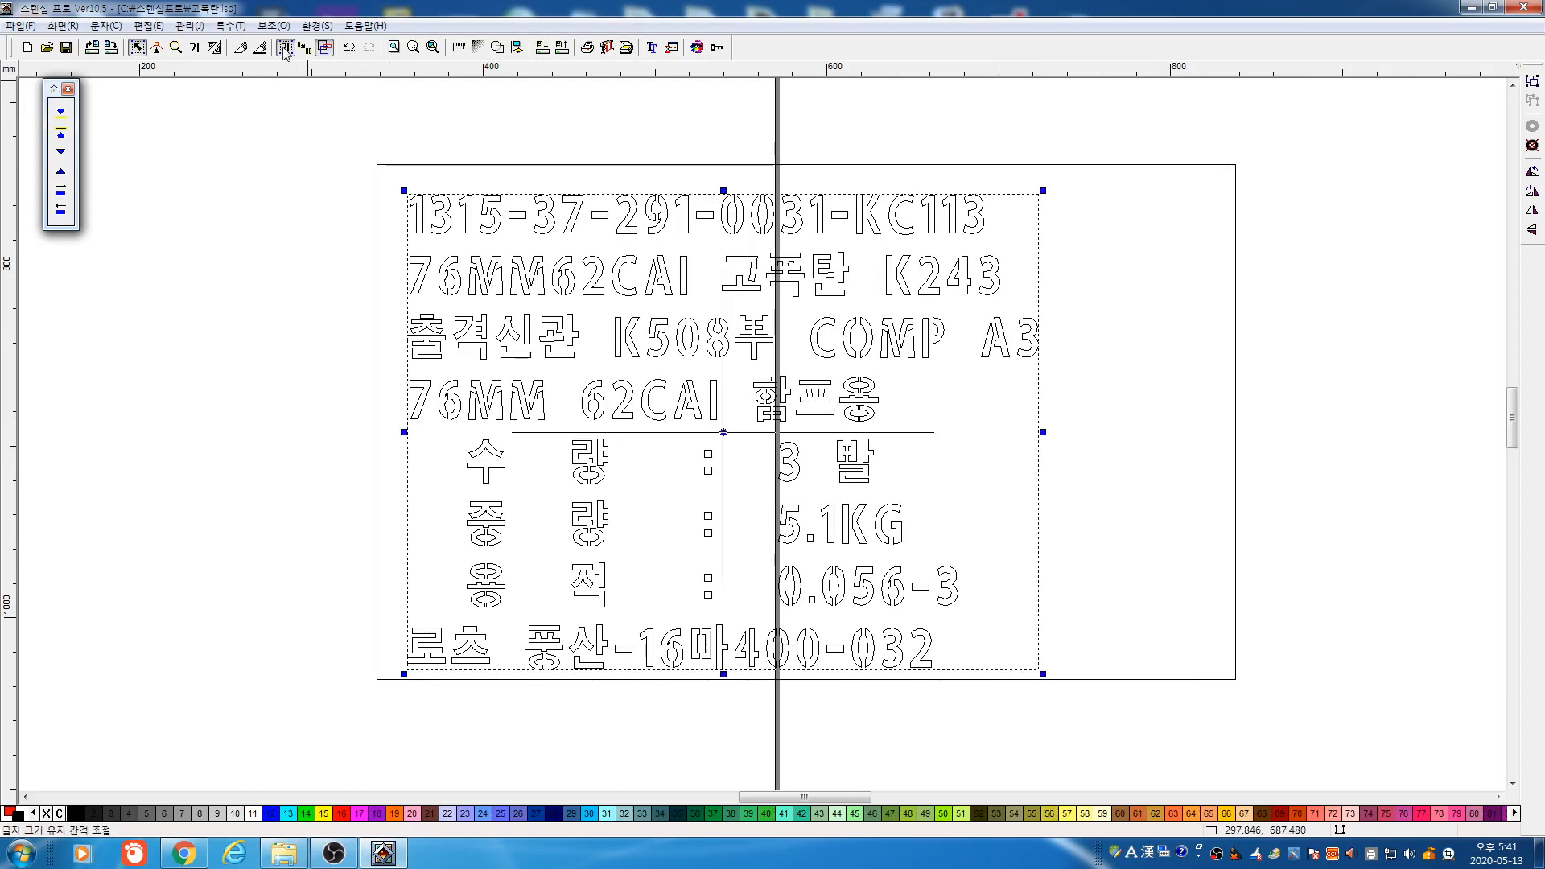
{"action": "left_click_drag", "start_coordinate": [1043, 432], "coordinate": [1201, 448]}
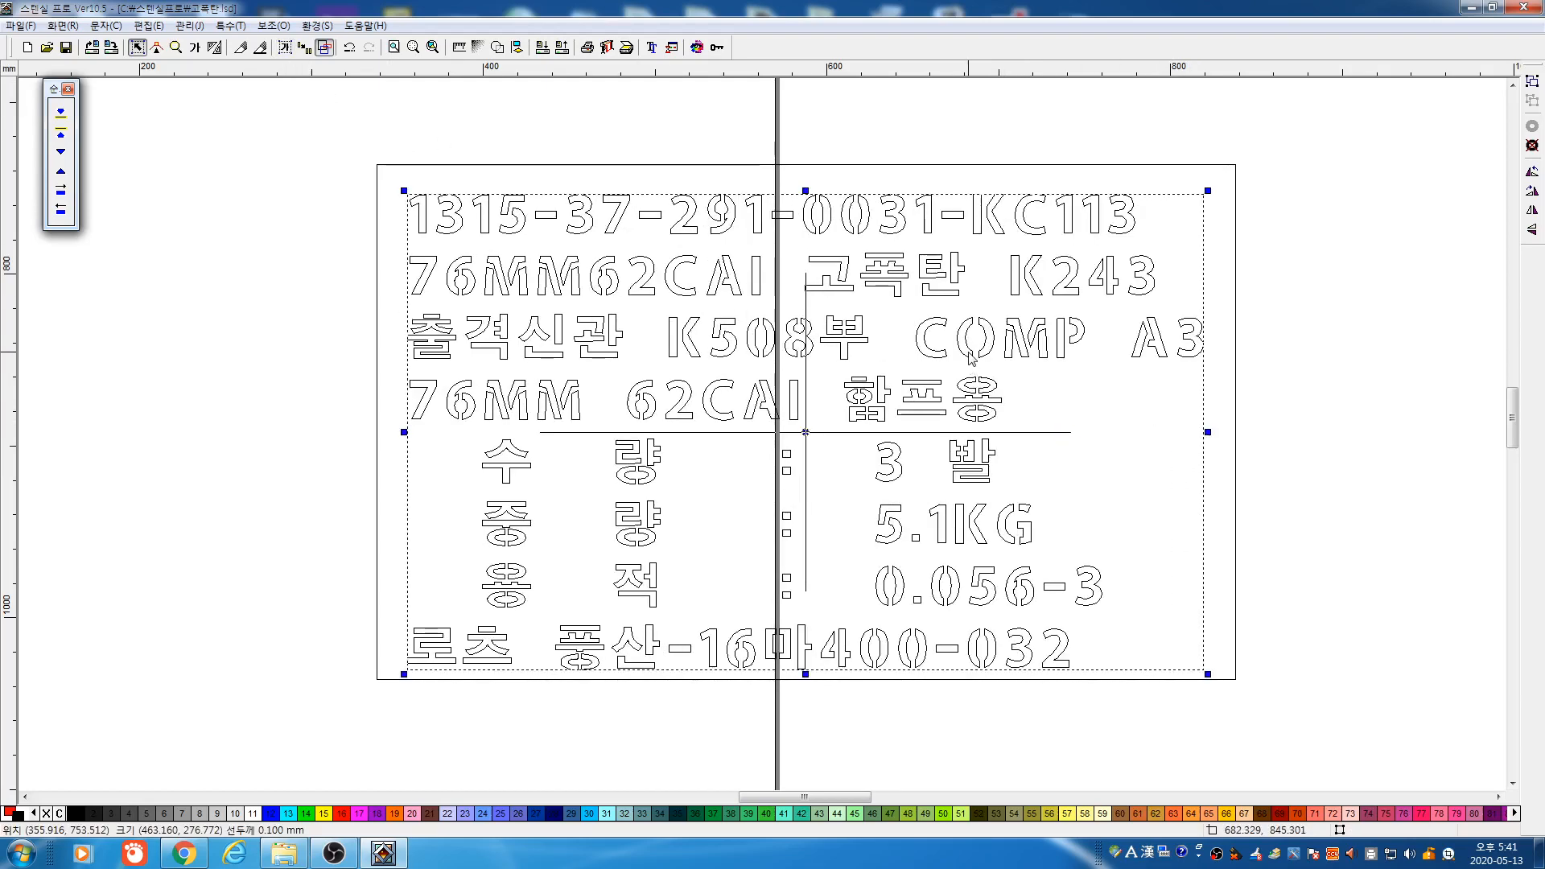
{"action": "left_click_drag", "start_coordinate": [969, 351], "coordinate": [970, 341]}
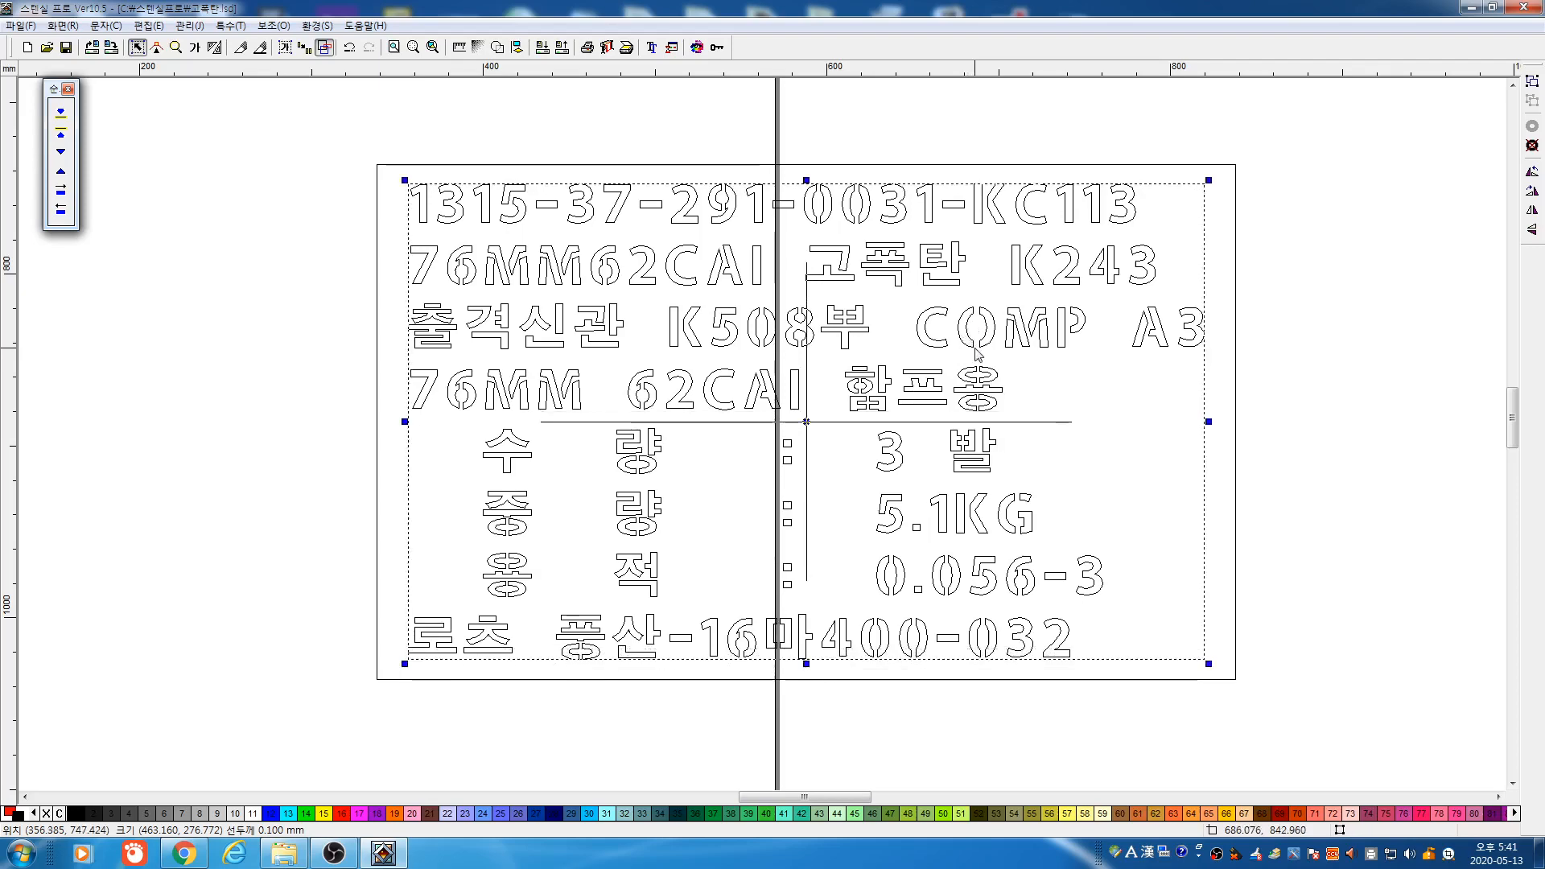
{"action": "left_click", "coordinate": [255, 184]}
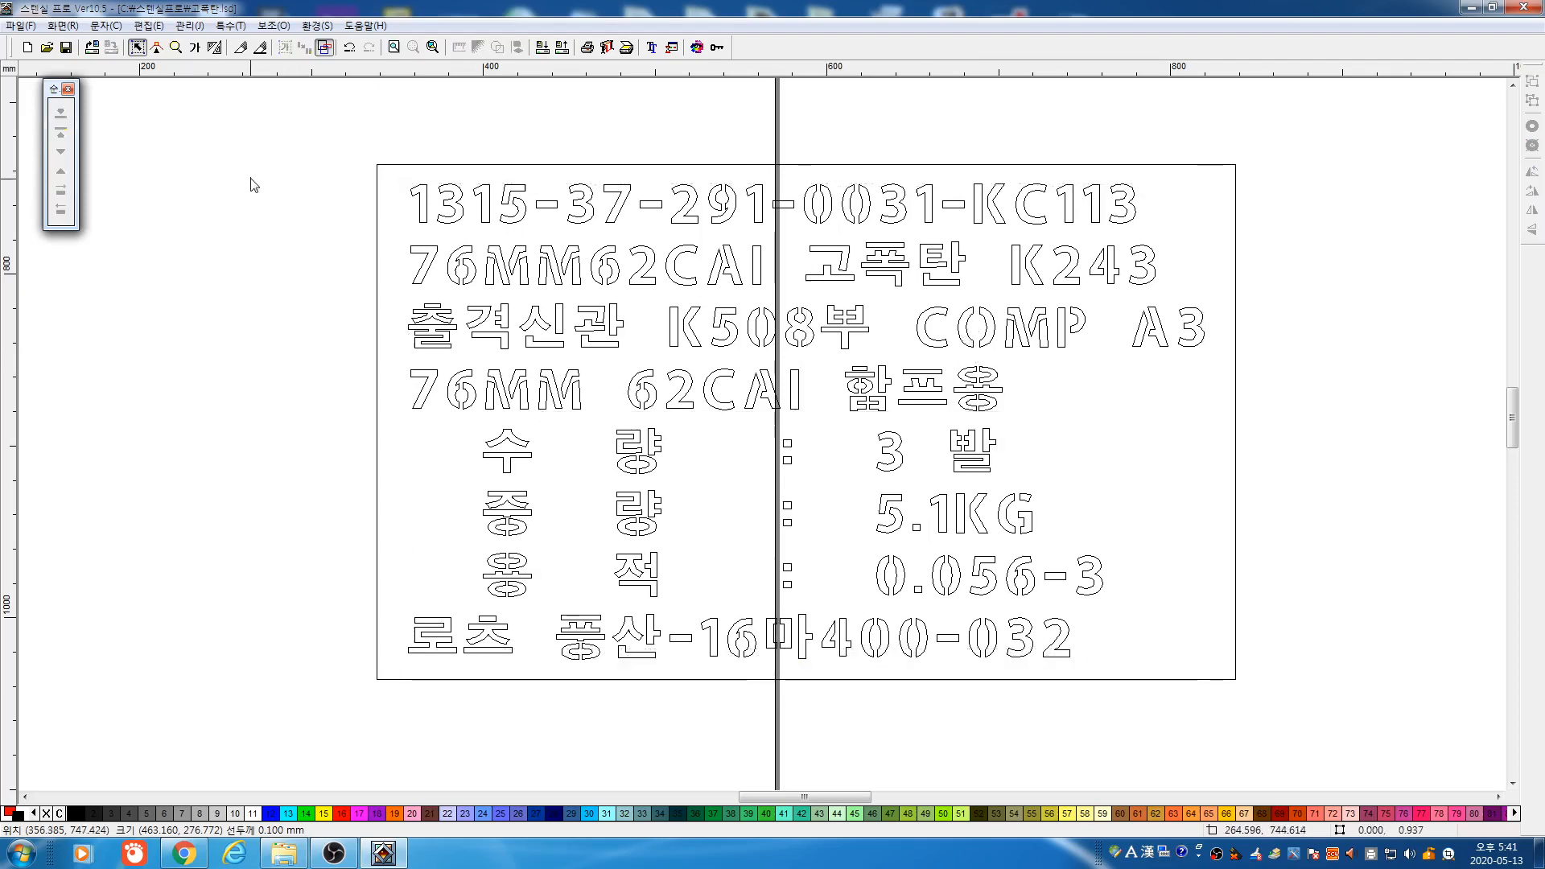
Fill the plate with yellow swatch 15 and colour the lettering black
{"action": "left_click", "coordinate": [326, 48]}
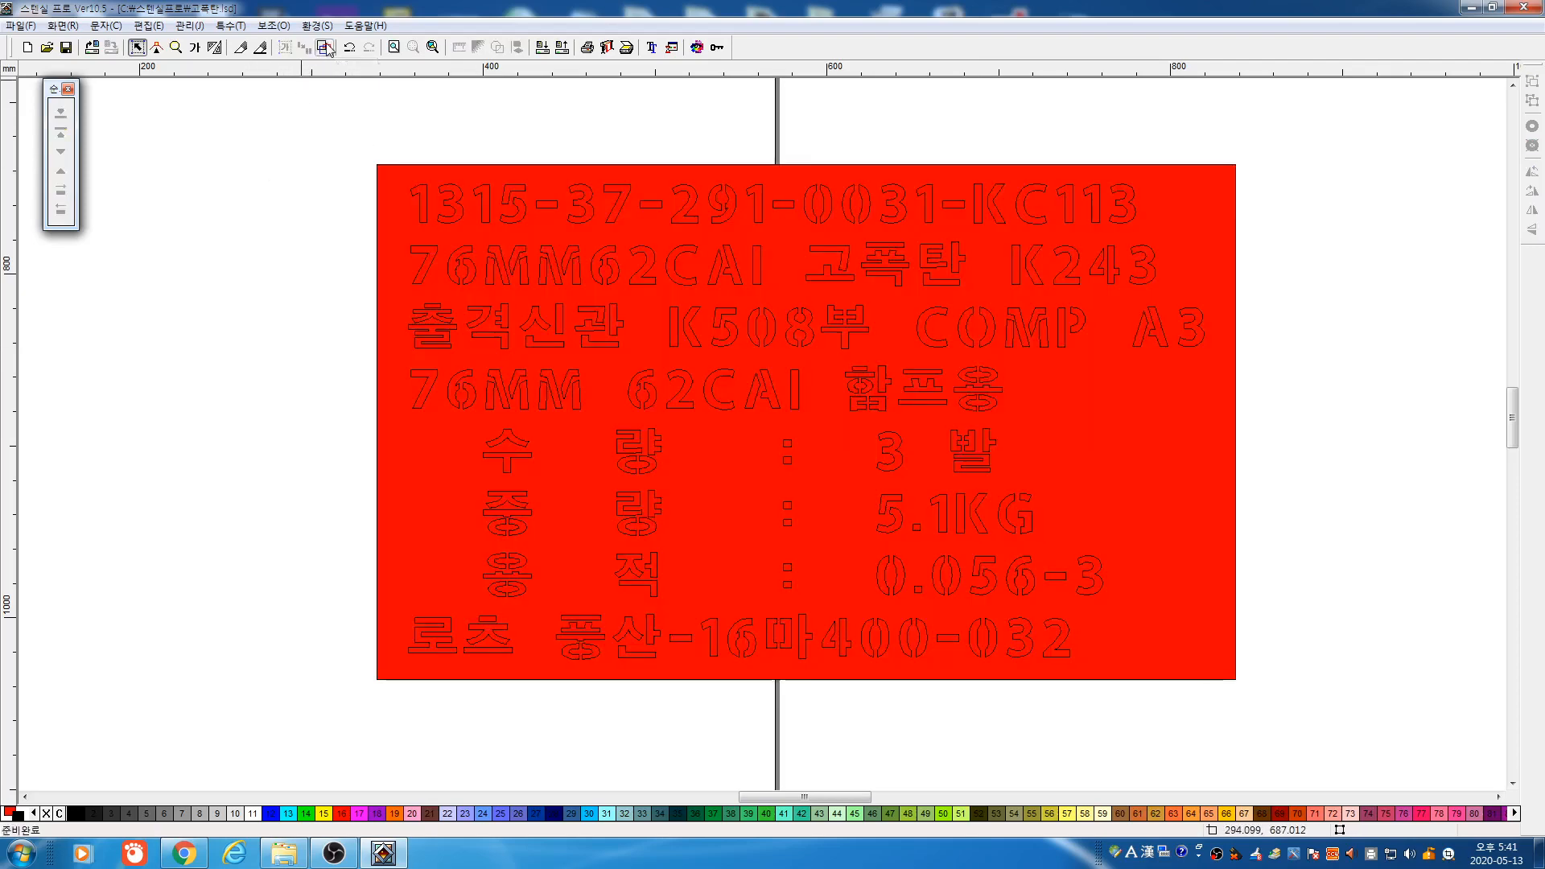
{"action": "left_click", "coordinate": [398, 226]}
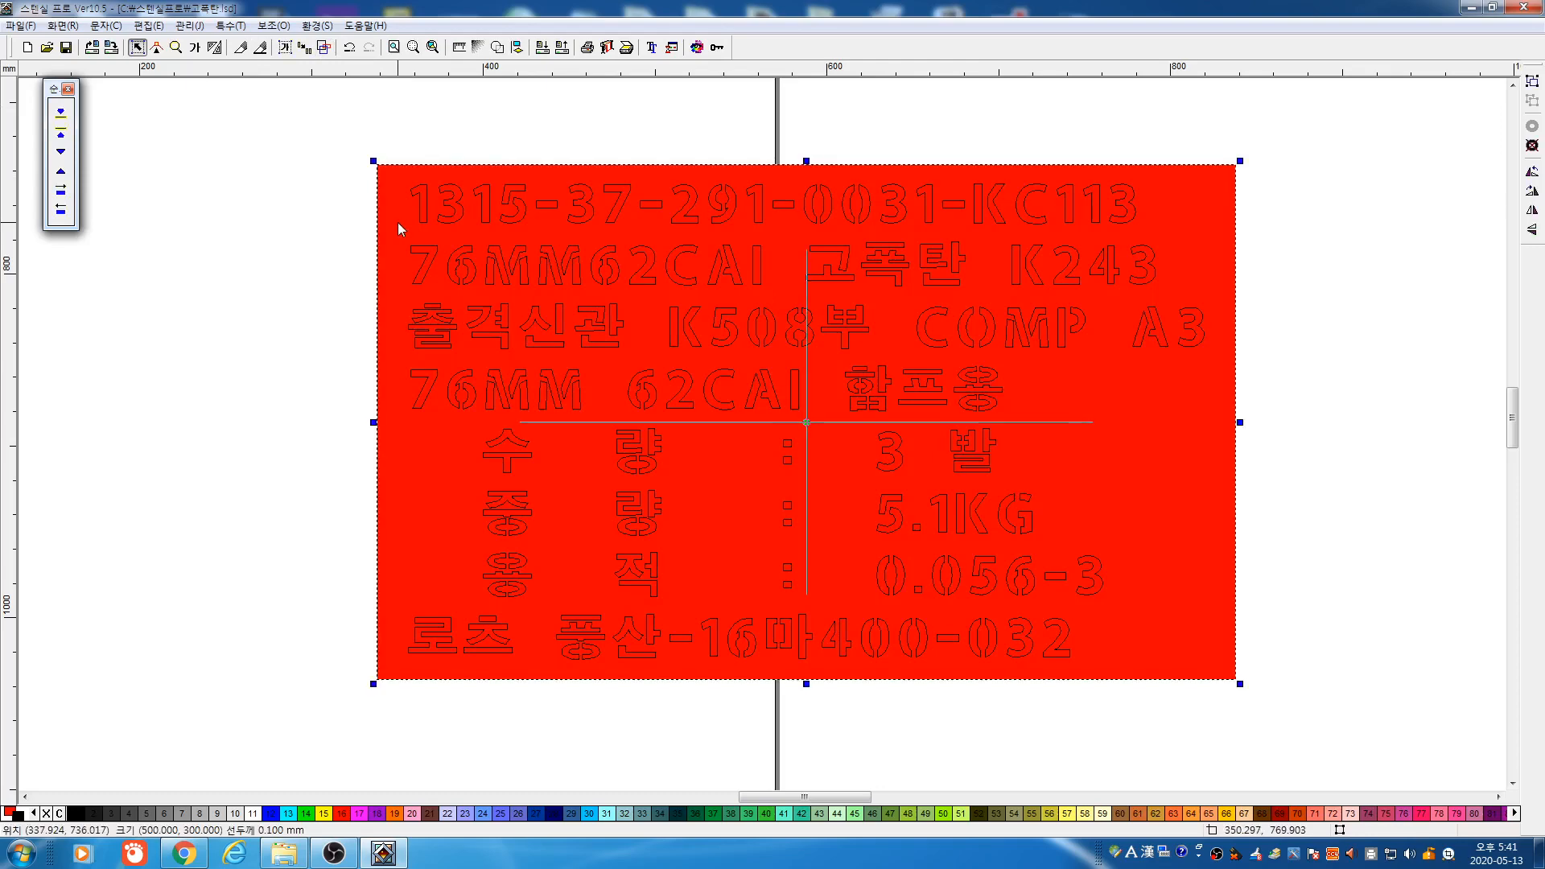
{"action": "left_click", "coordinate": [324, 814]}
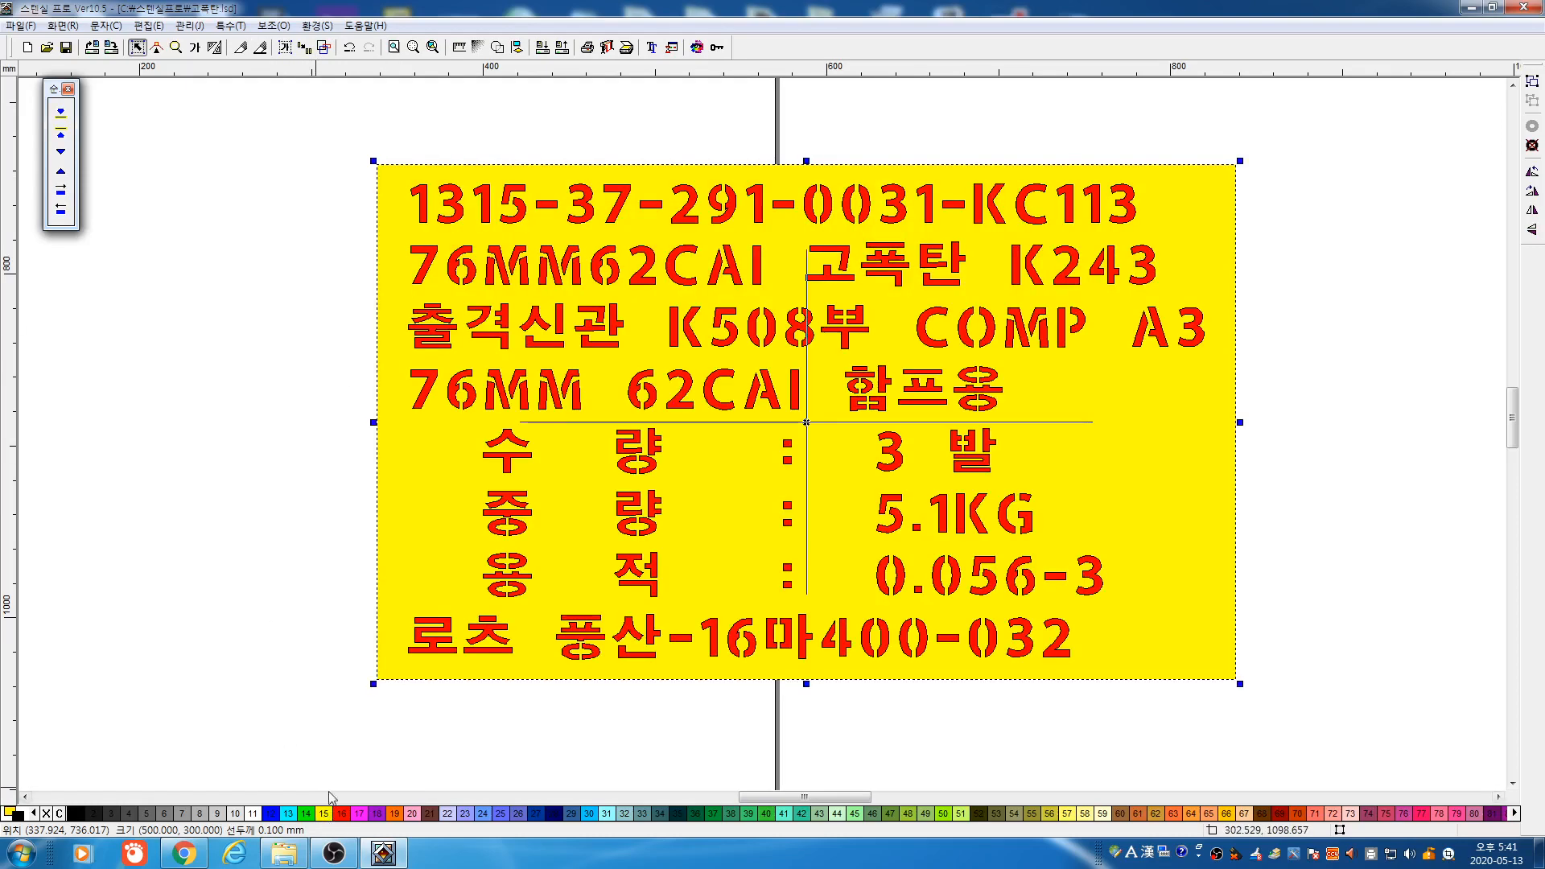
{"action": "left_click_drag", "start_coordinate": [298, 131], "coordinate": [1217, 725]}
{"action": "left_click", "coordinate": [75, 815]}
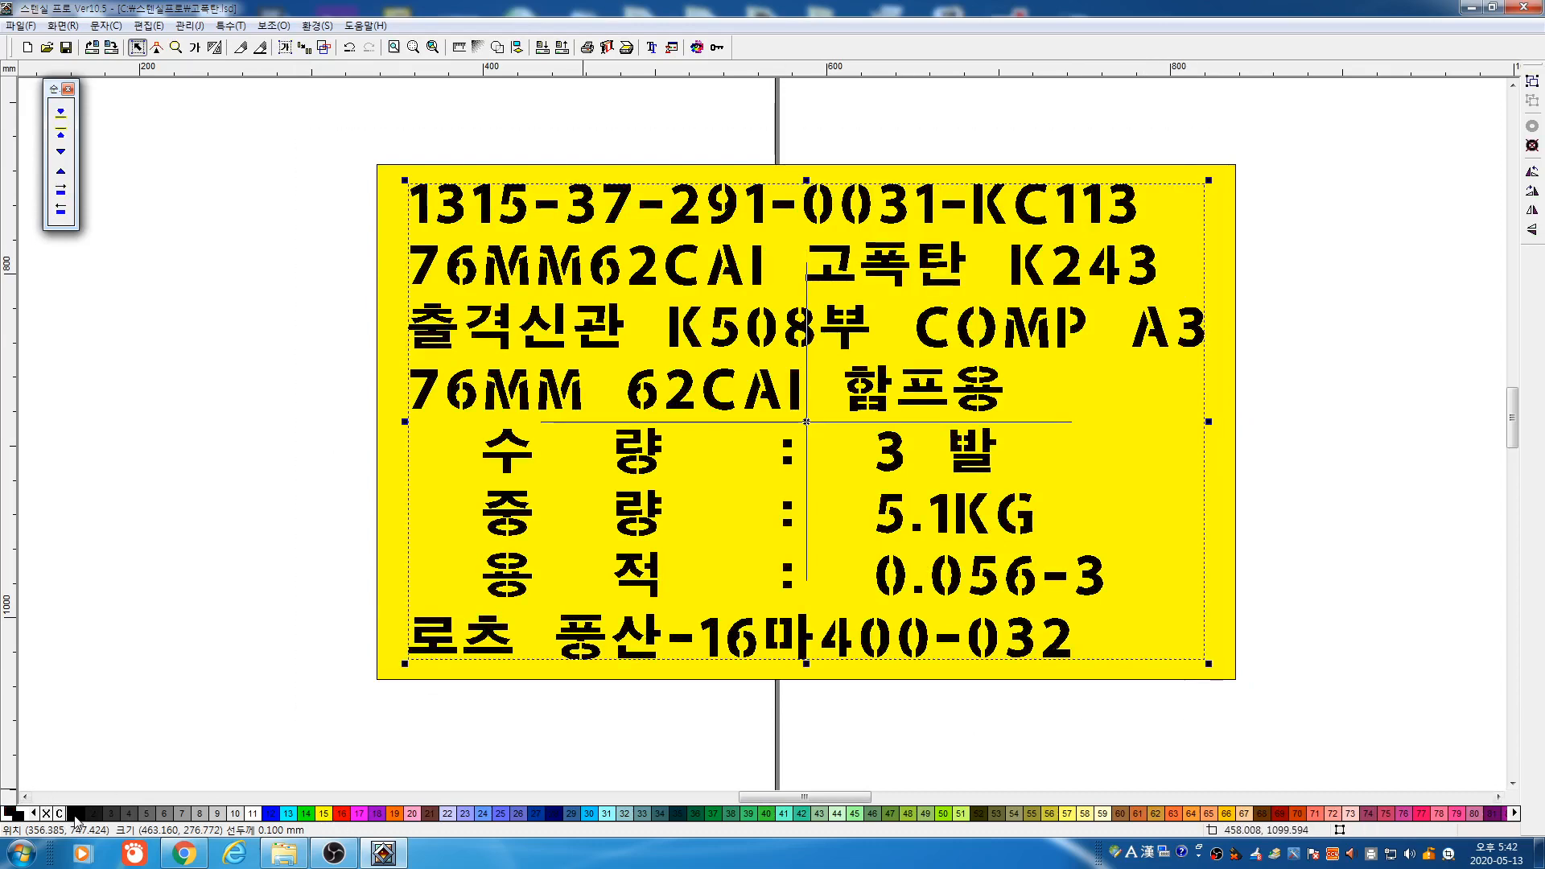
{"action": "left_click", "coordinate": [194, 582]}
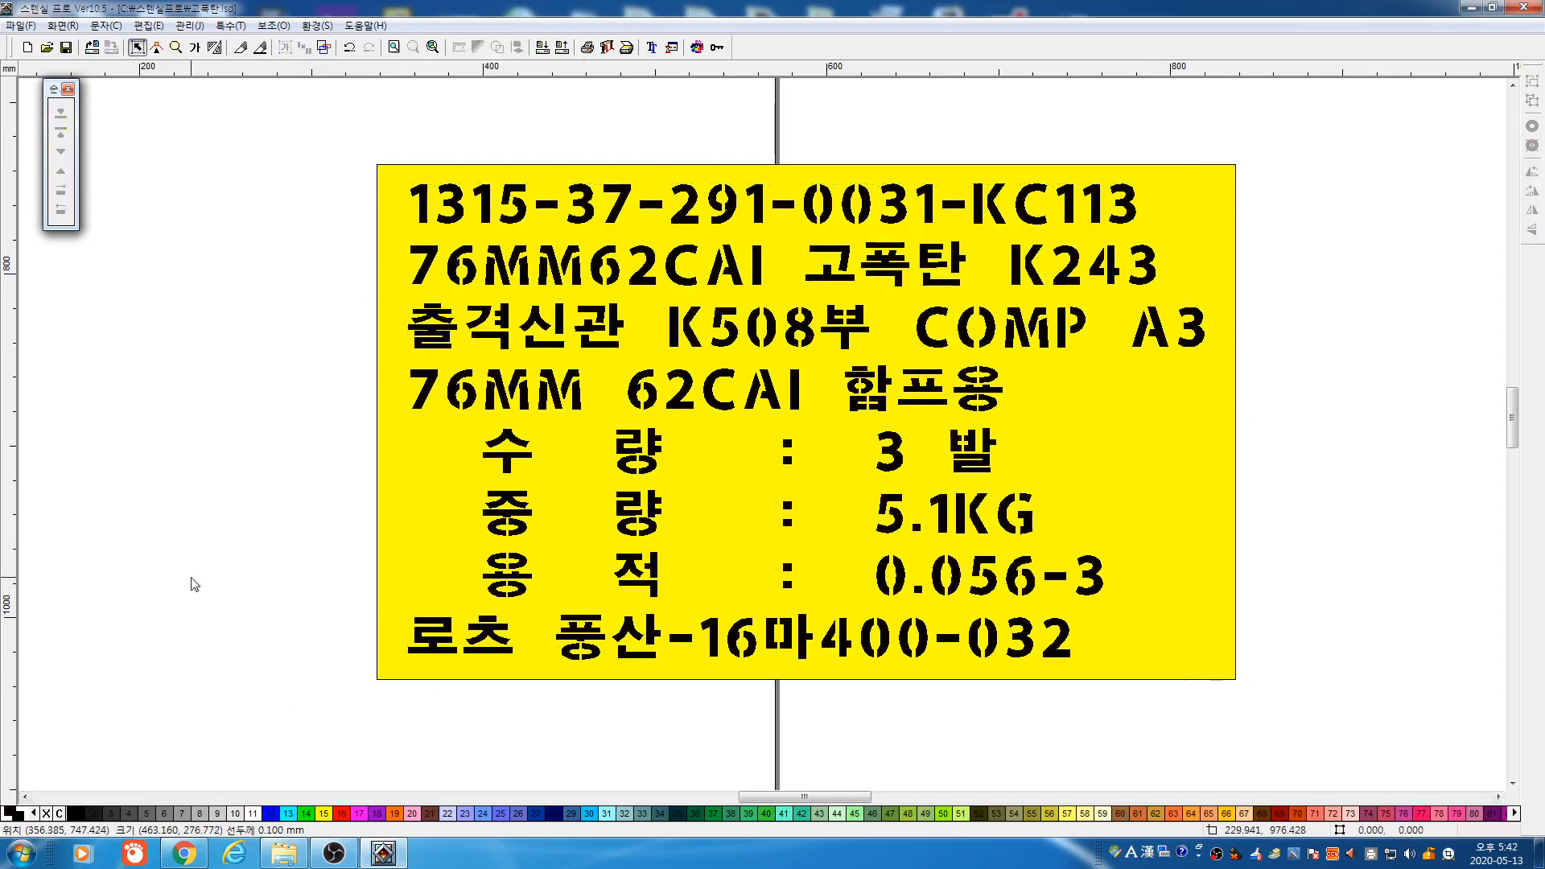
Compare outline and filled views, then select the whole plate and check its size settings
{"action": "left_click", "coordinate": [324, 47]}
{"action": "left_click", "coordinate": [324, 47]}
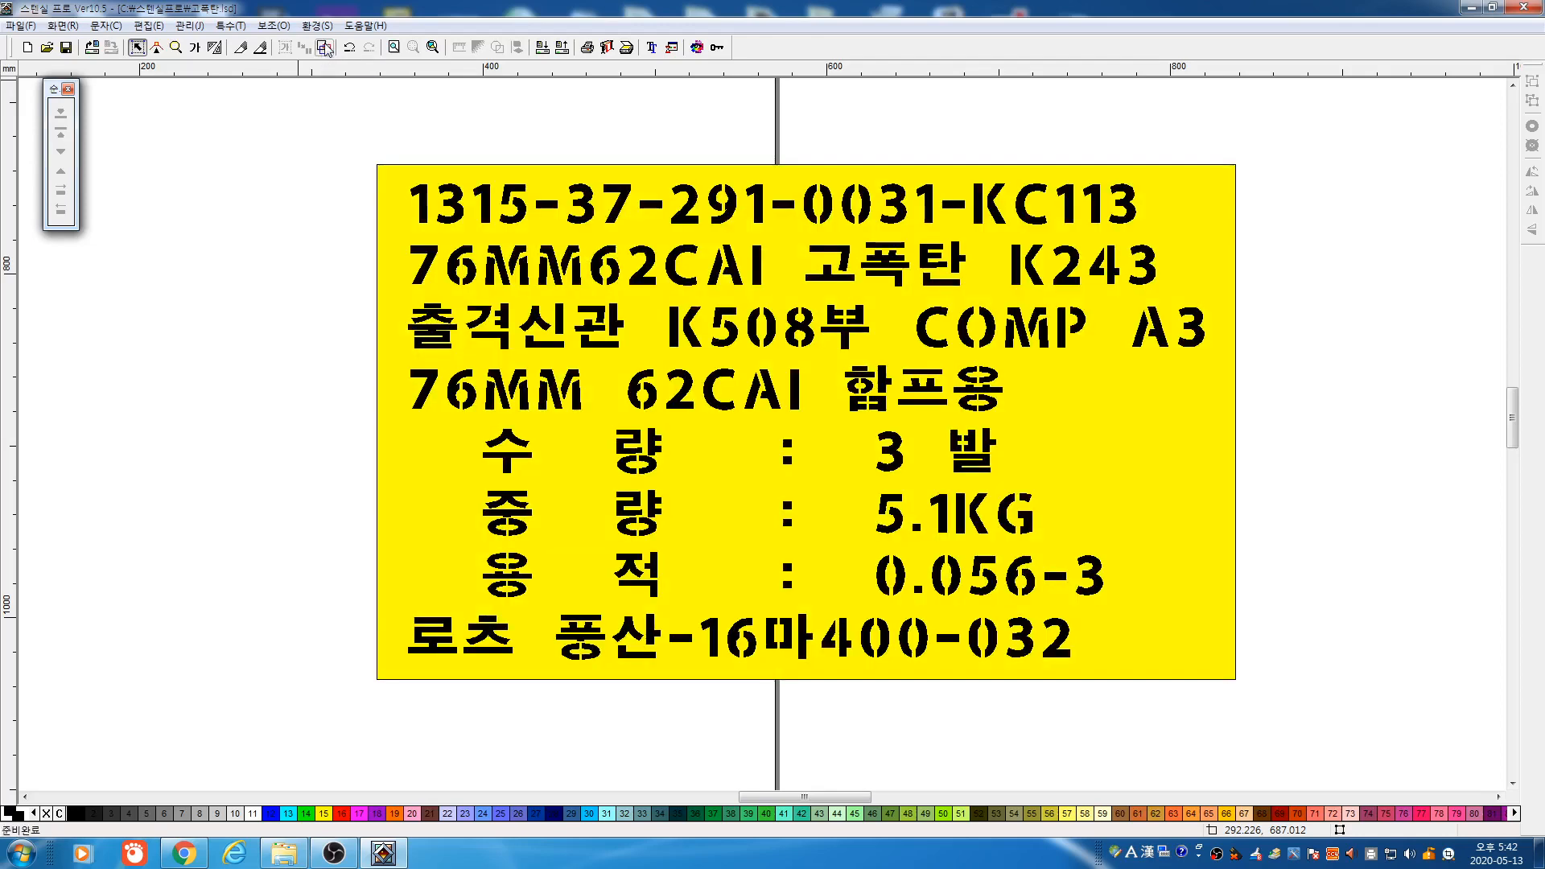
{"action": "left_click", "coordinate": [324, 47]}
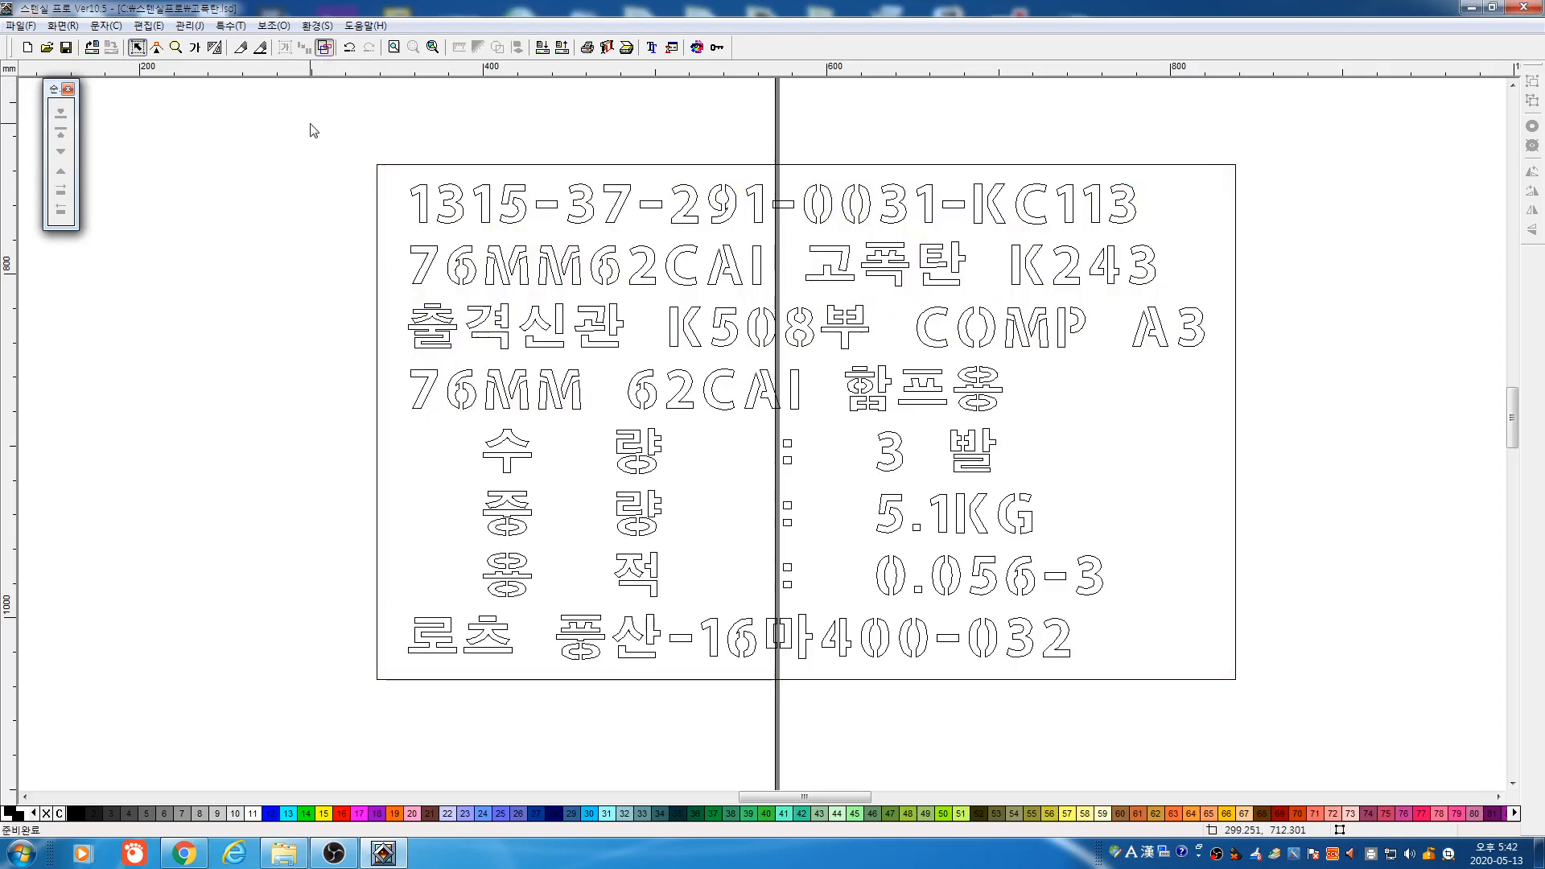
{"action": "left_click", "coordinate": [324, 47]}
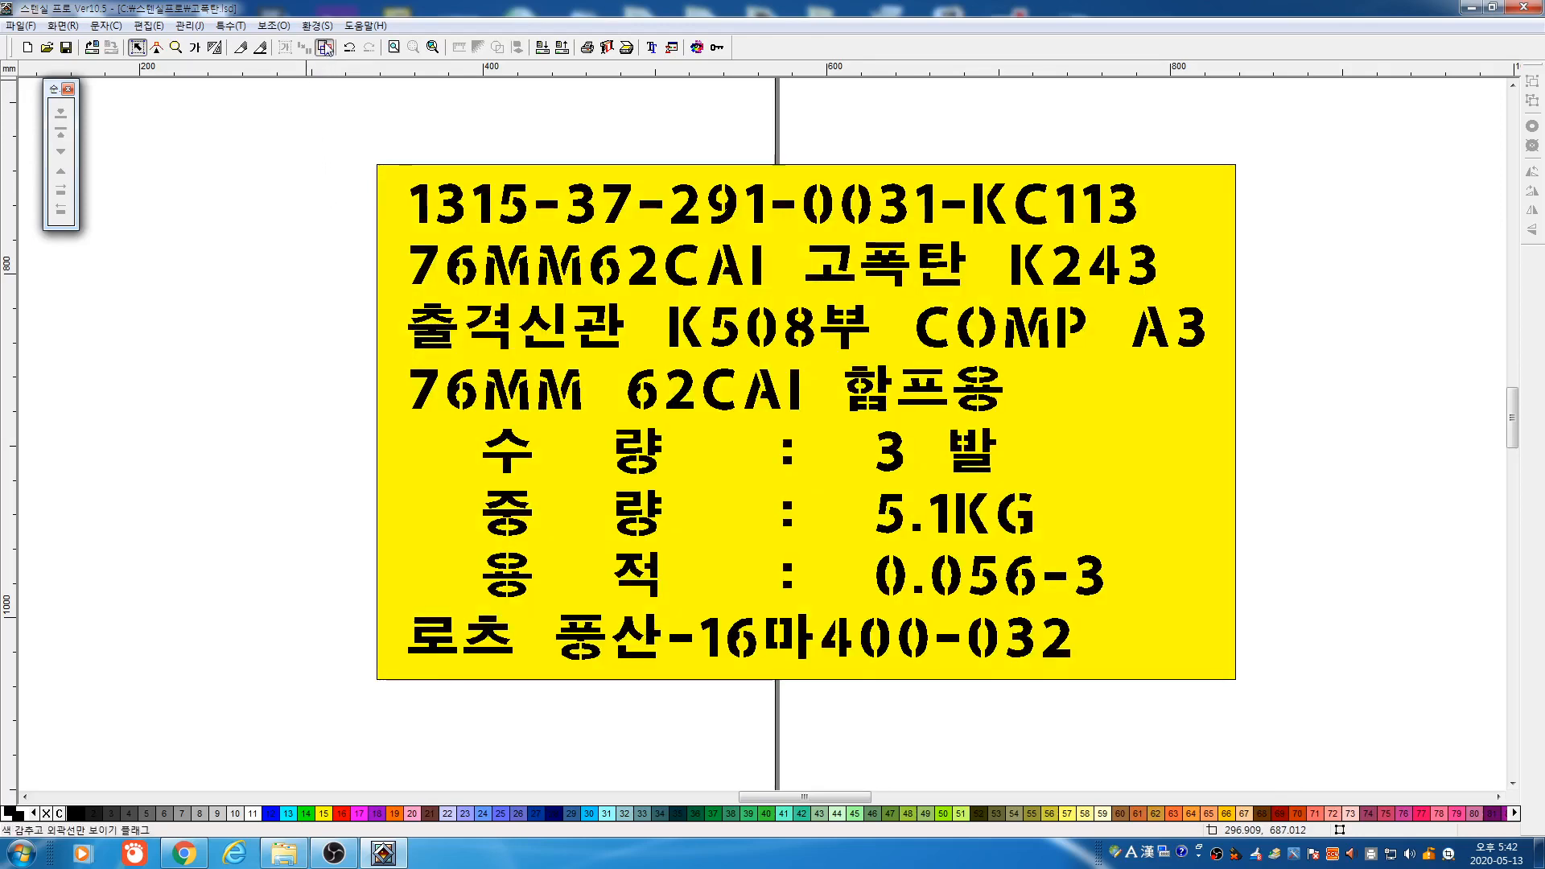
{"action": "left_click", "coordinate": [324, 47]}
{"action": "left_click_drag", "start_coordinate": [287, 121], "coordinate": [1383, 728]}
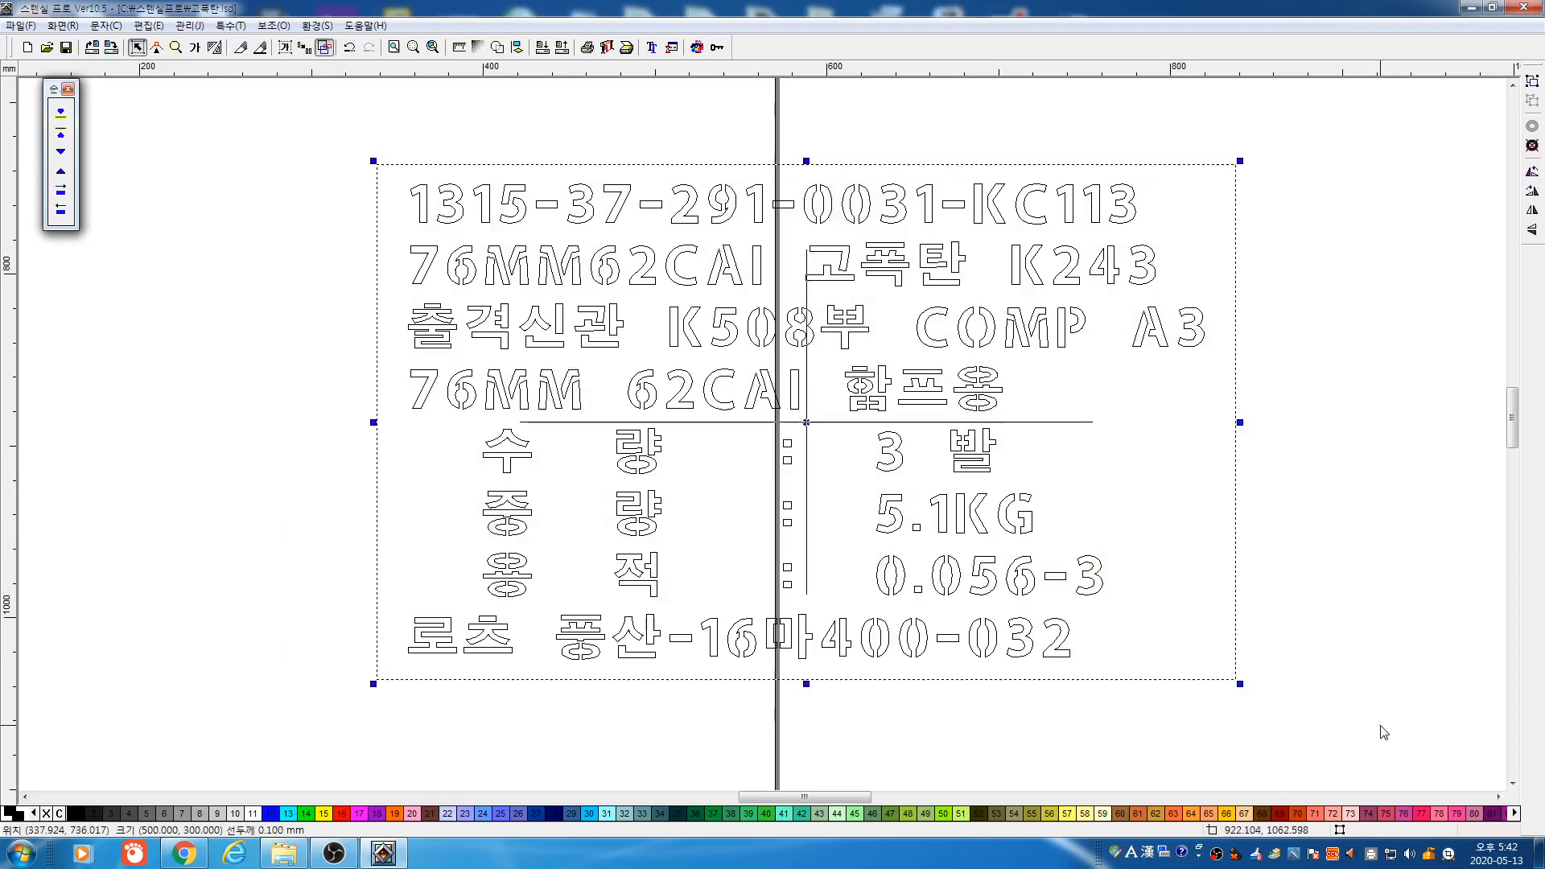
{"action": "left_click", "coordinate": [457, 48]}
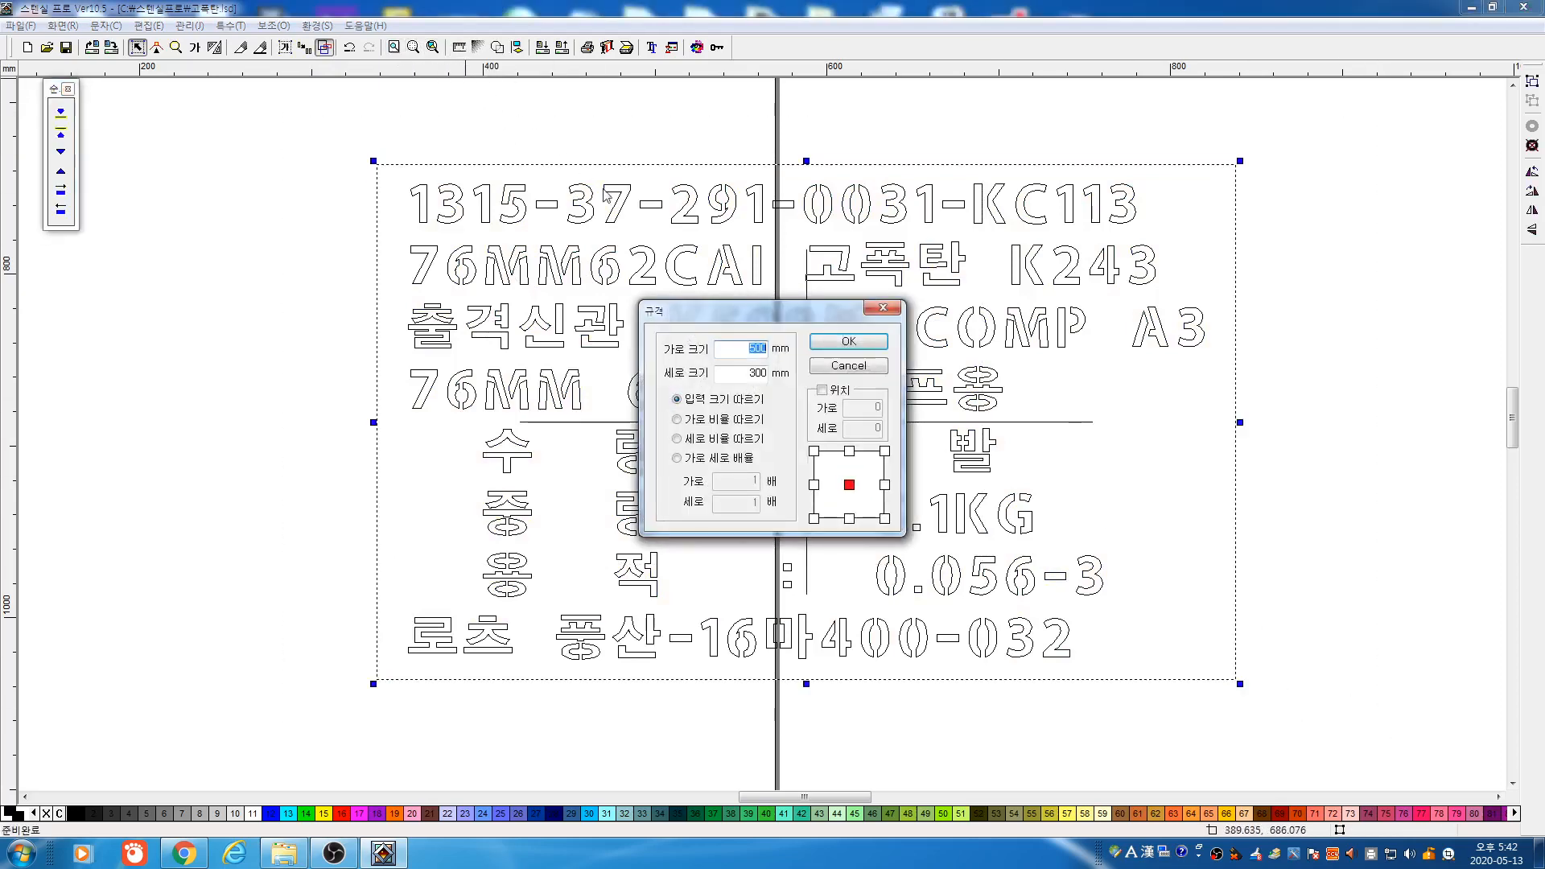
{"action": "left_click", "coordinate": [814, 372]}
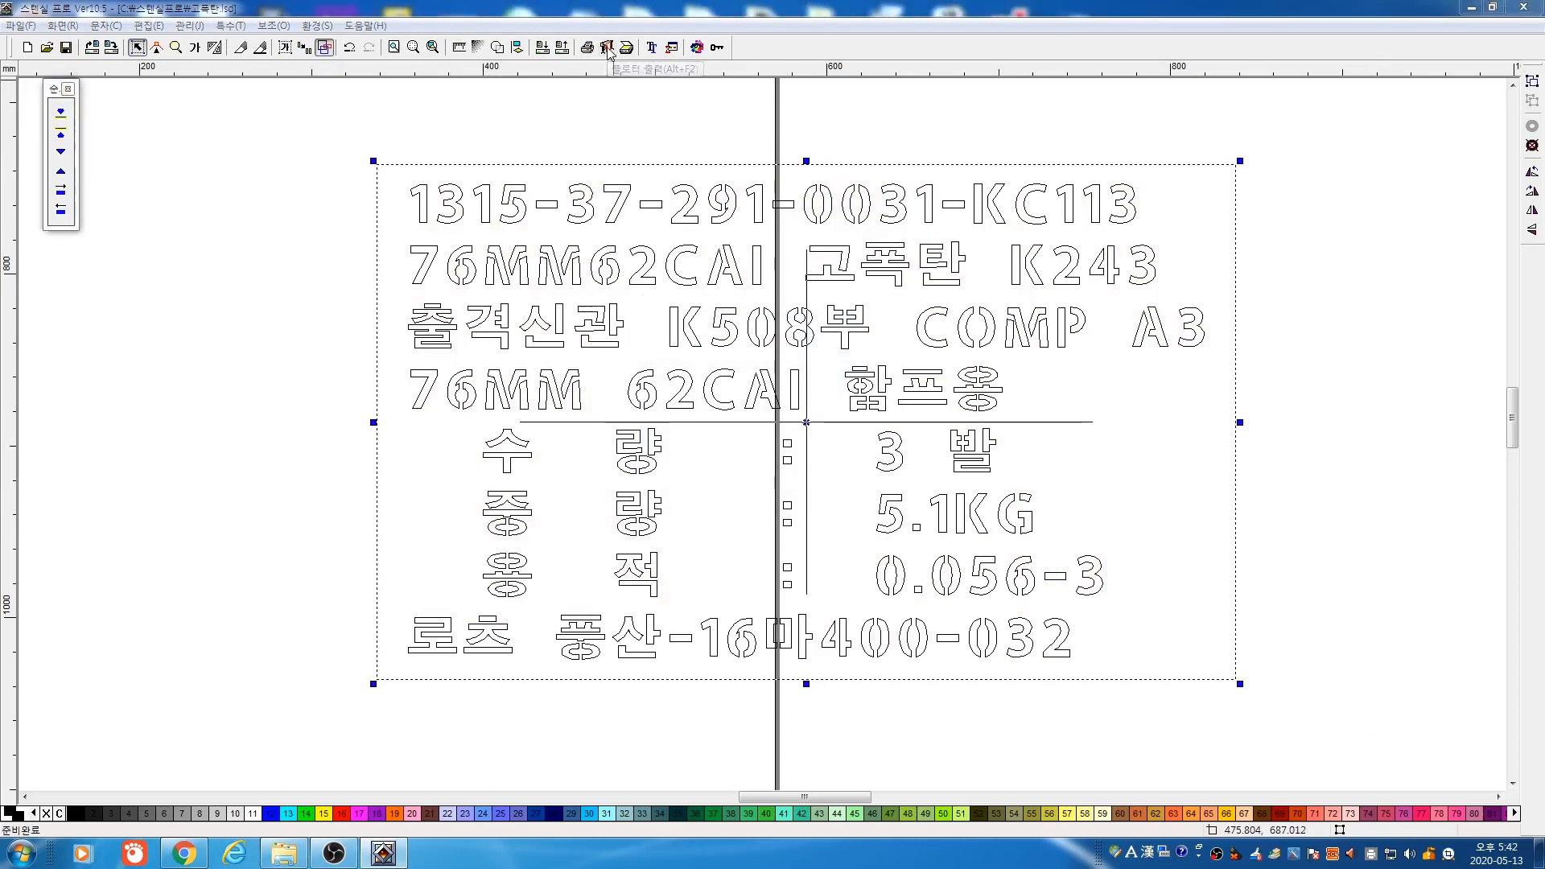
{"action": "left_click", "coordinate": [608, 48]}
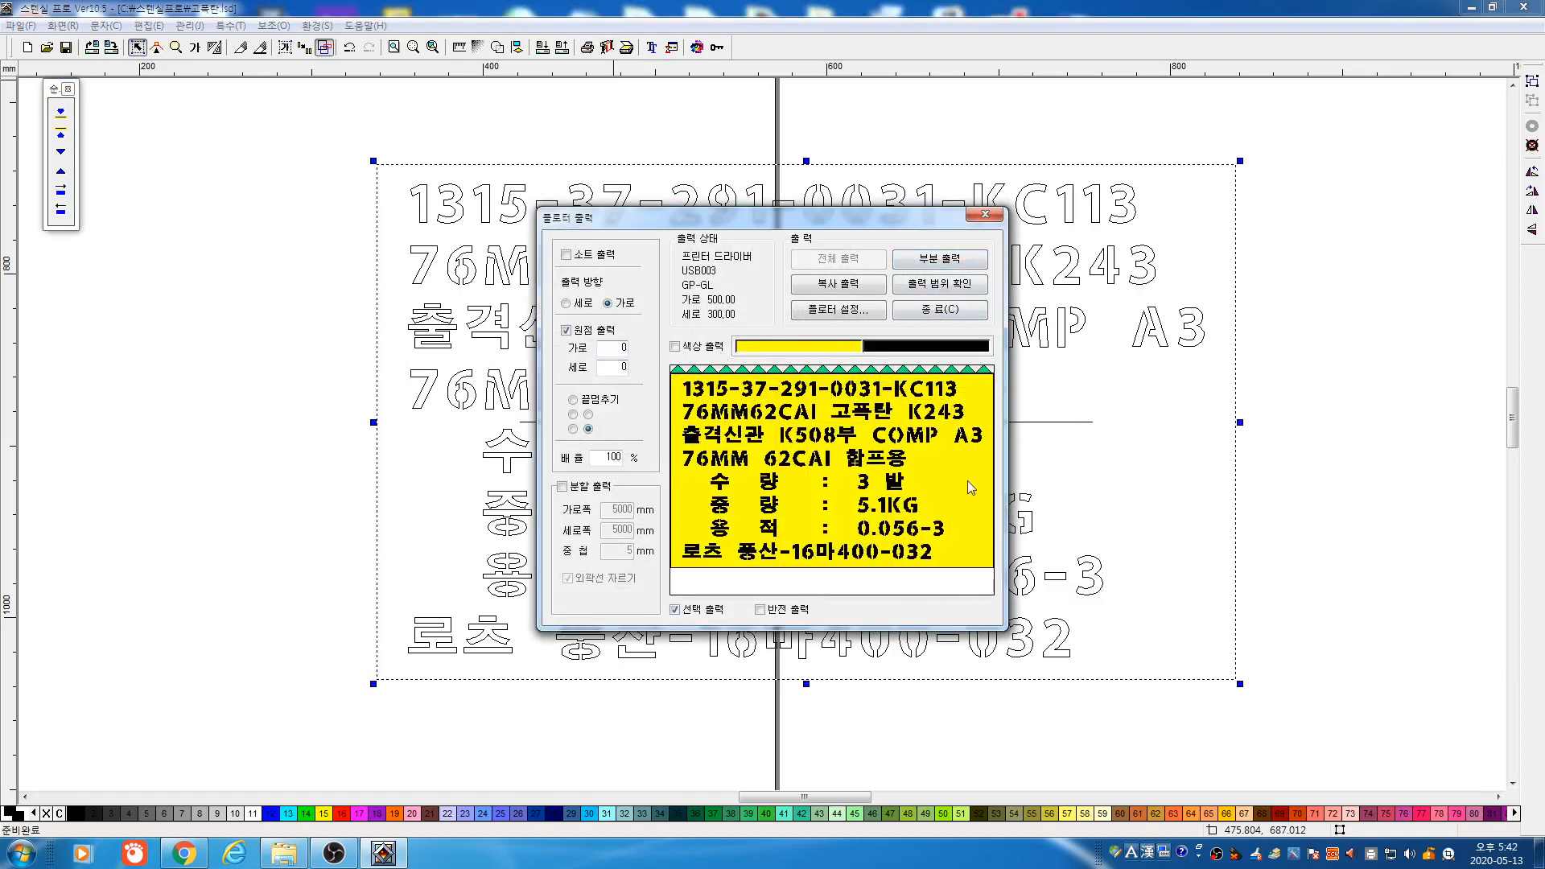
{"action": "left_click", "coordinate": [960, 322]}
{"action": "left_click", "coordinate": [1127, 702]}
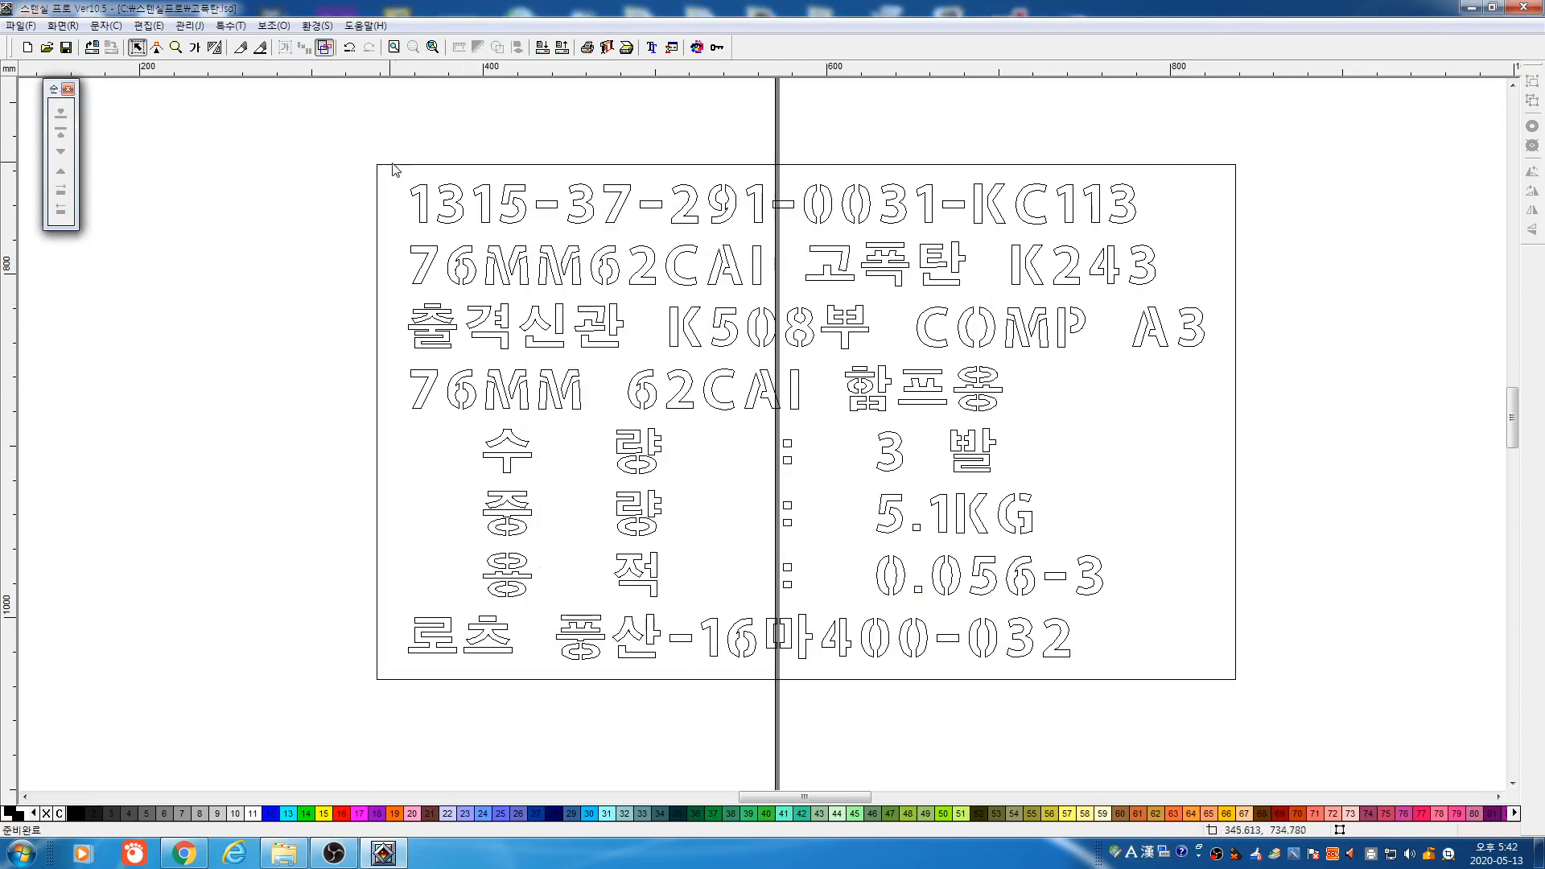
Preview only the lettering (463.16 × 276.77 mm) in plotter output, then zoom to the full page
{"action": "left_click_drag", "start_coordinate": [315, 125], "coordinate": [1229, 673]}
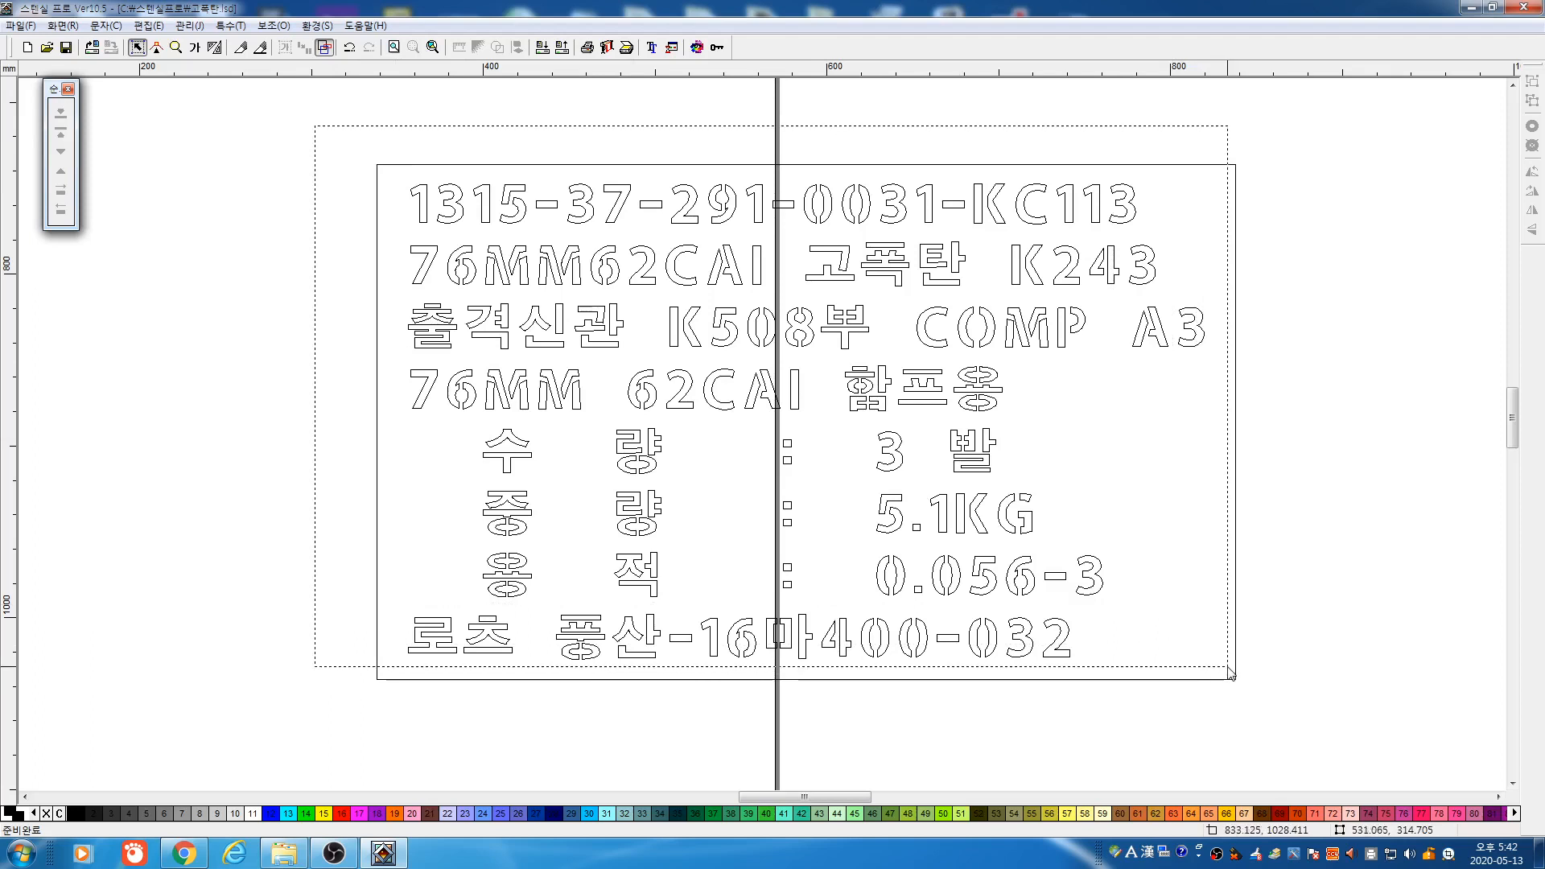
{"action": "left_click_drag", "start_coordinate": [1228, 668], "coordinate": [1307, 734]}
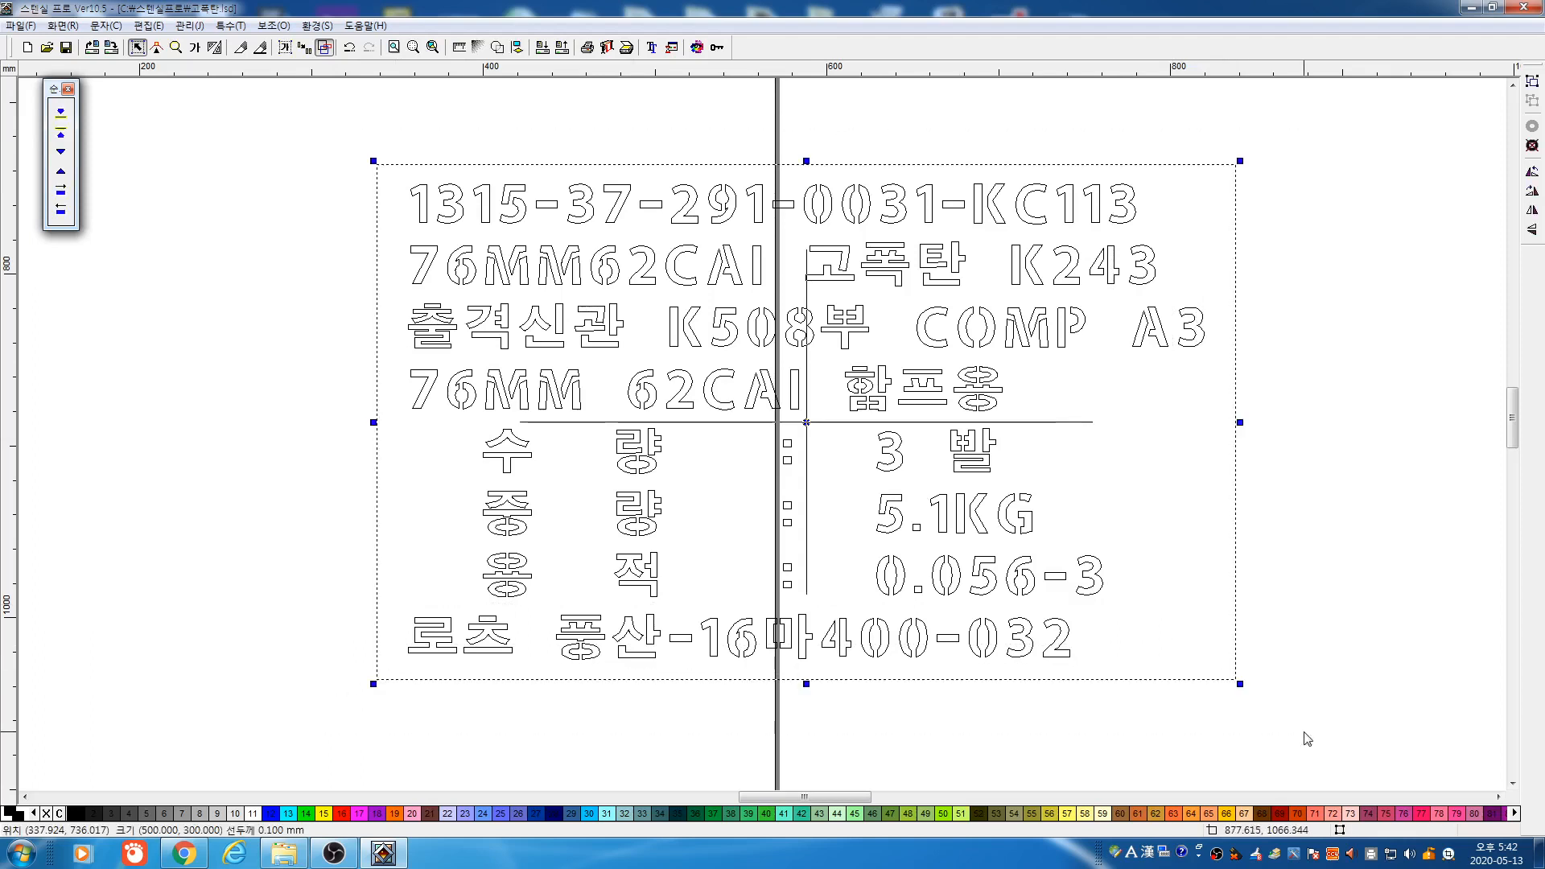
{"action": "left_click_drag", "start_coordinate": [305, 130], "coordinate": [1250, 700]}
{"action": "left_click", "coordinate": [1183, 662]}
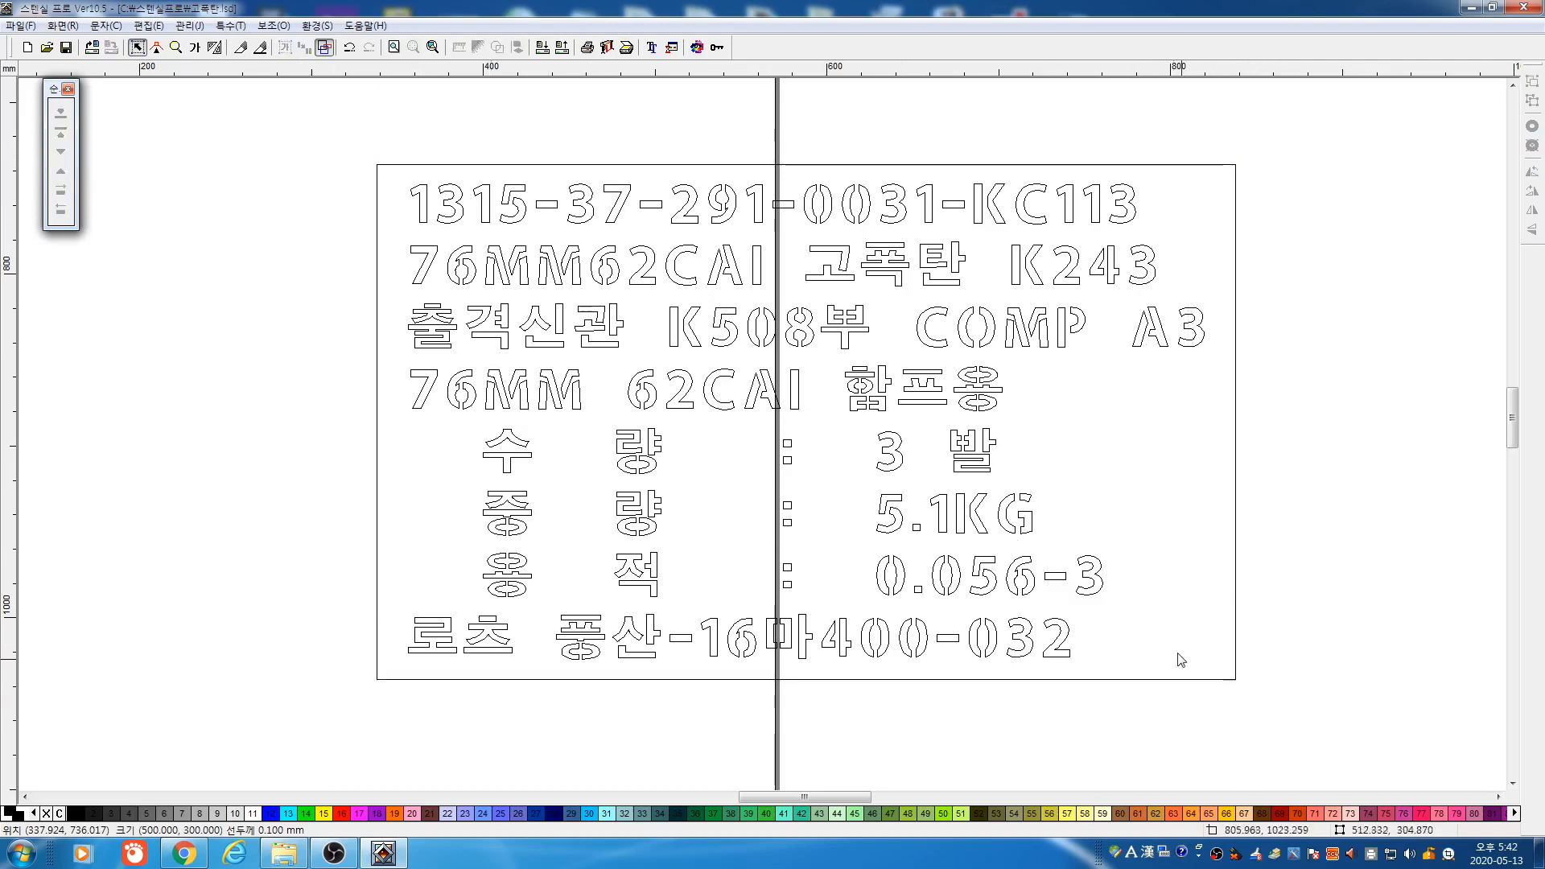
{"action": "left_click_drag", "start_coordinate": [1178, 653], "coordinate": [1216, 717]}
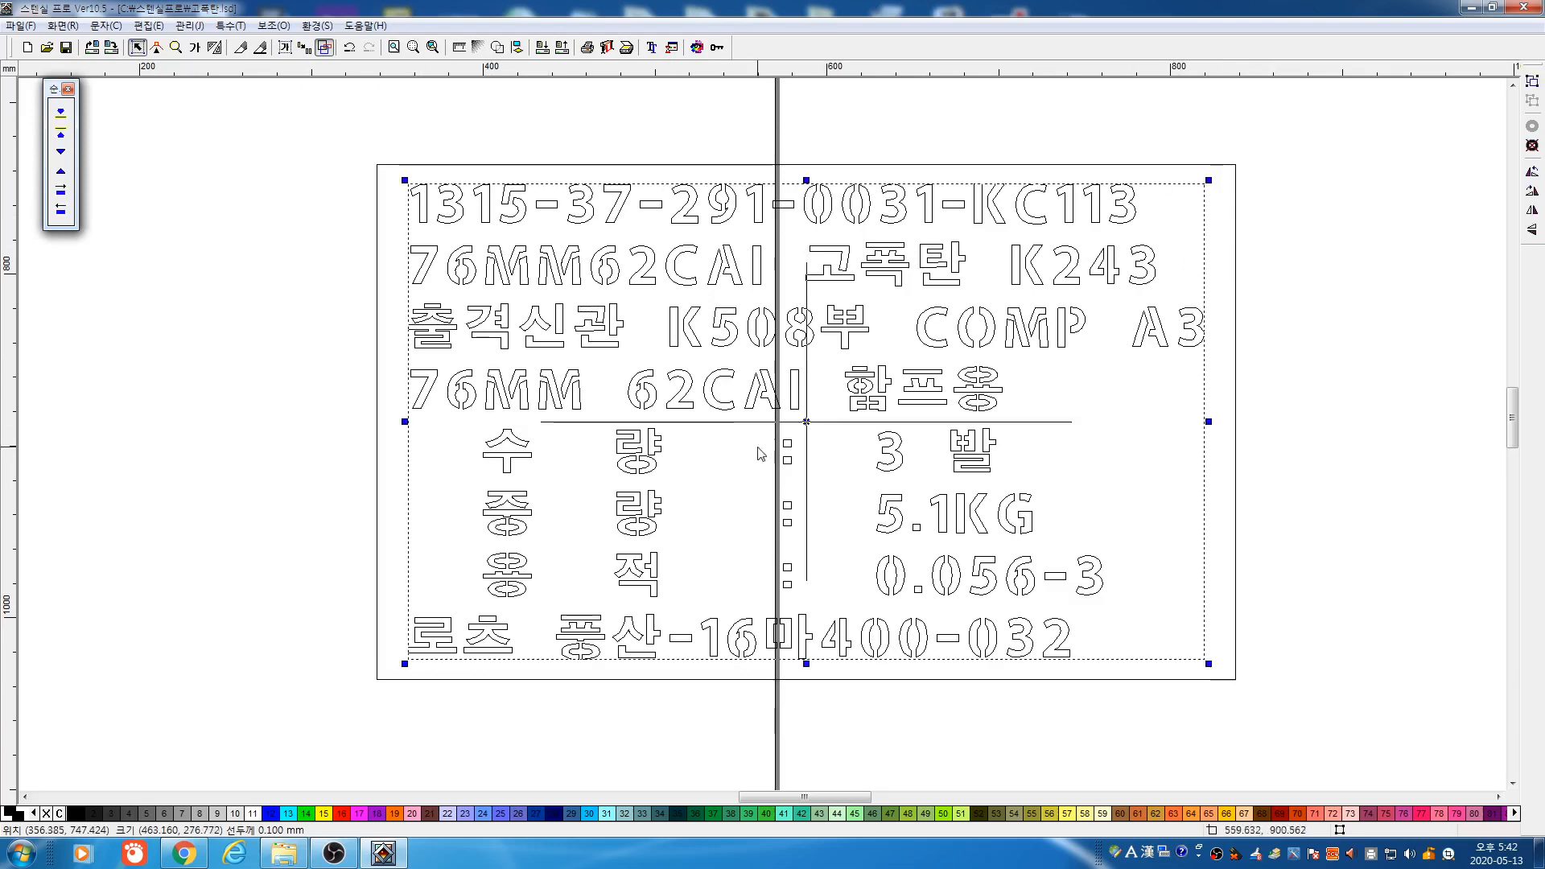
{"action": "left_click", "coordinate": [606, 48]}
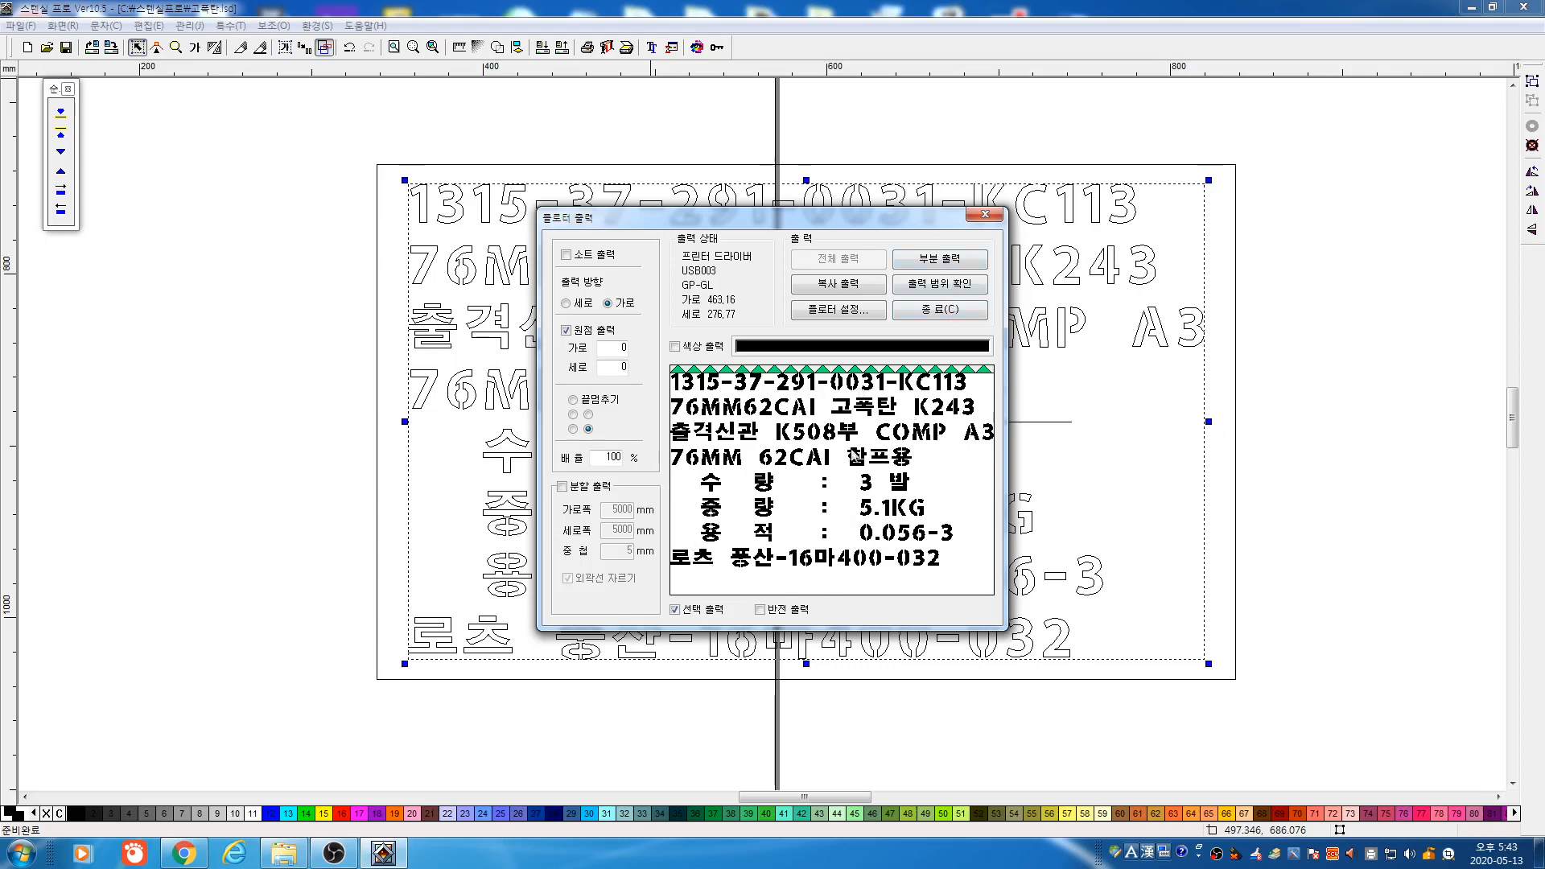
{"action": "left_click", "coordinate": [936, 314]}
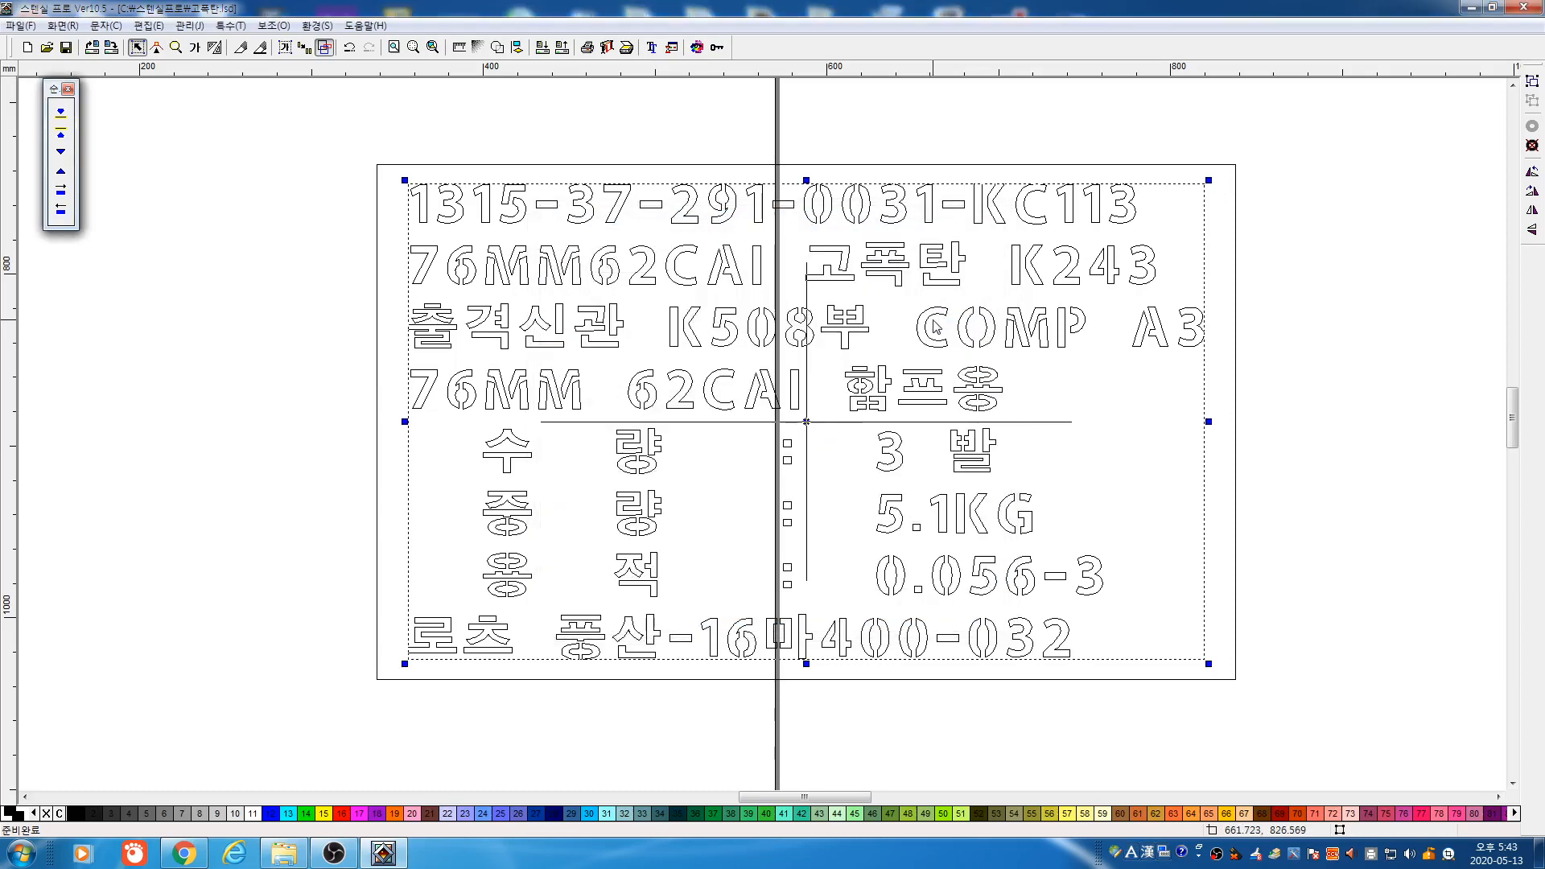
{"action": "key", "text": "F3"}
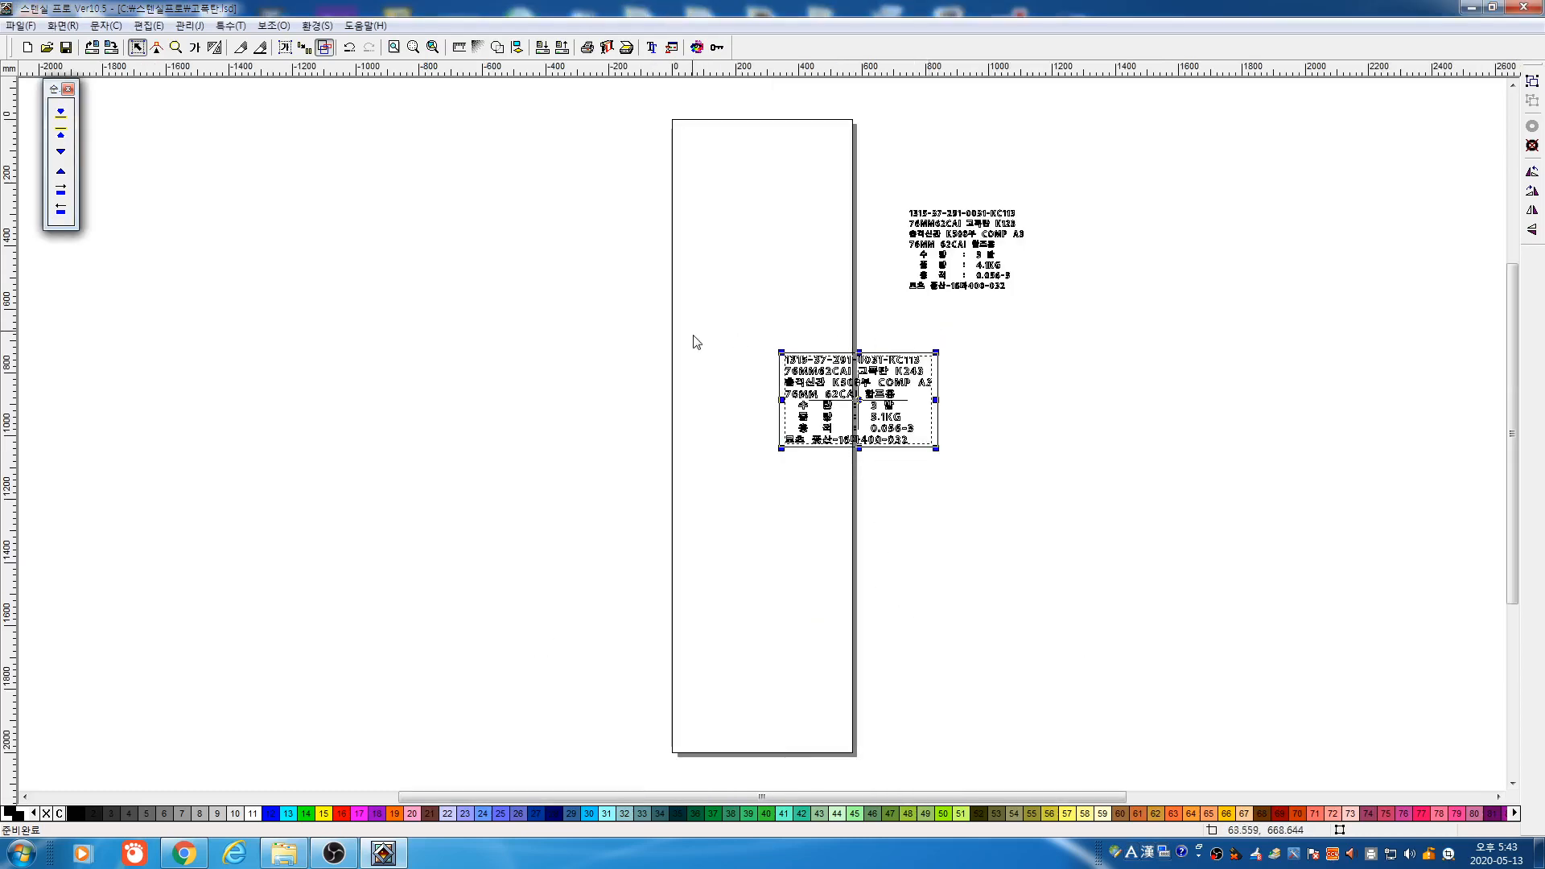
Move the yellow label far left, shift the small text block down-right, and preview the label
{"action": "left_click", "coordinate": [324, 47]}
{"action": "left_click_drag", "start_coordinate": [705, 304], "coordinate": [1049, 538]}
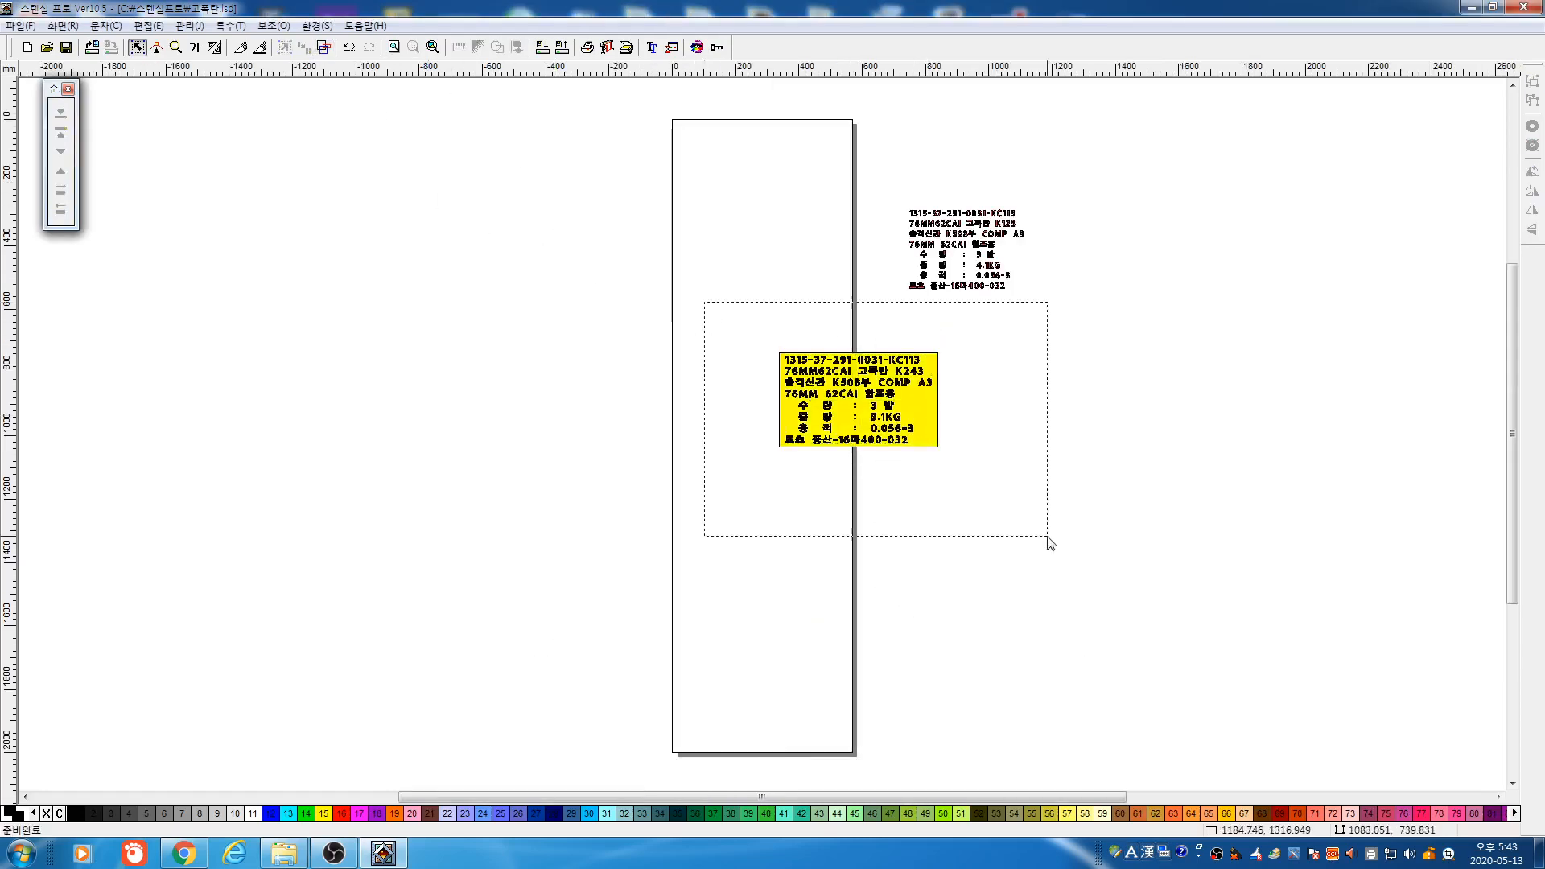
{"action": "left_click_drag", "start_coordinate": [896, 410], "coordinate": [449, 438]}
{"action": "left_click_drag", "start_coordinate": [873, 214], "coordinate": [1038, 304]}
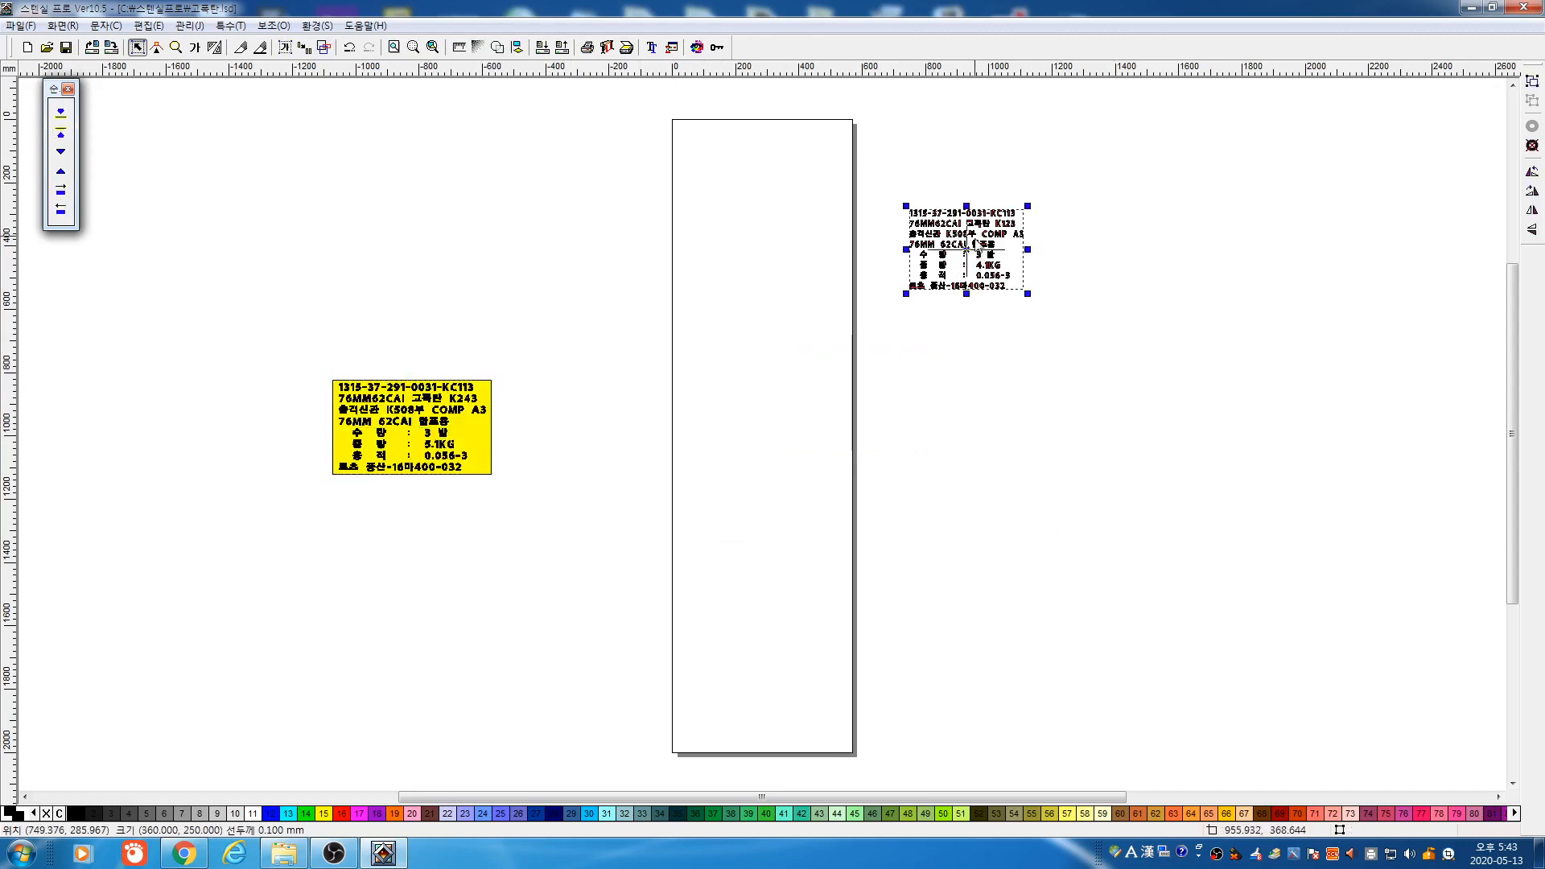
{"action": "left_click_drag", "start_coordinate": [975, 237], "coordinate": [1124, 388]}
{"action": "left_click", "coordinate": [1021, 289]}
{"action": "left_click_drag", "start_coordinate": [995, 266], "coordinate": [1188, 402]}
{"action": "left_click_drag", "start_coordinate": [293, 335], "coordinate": [650, 581]}
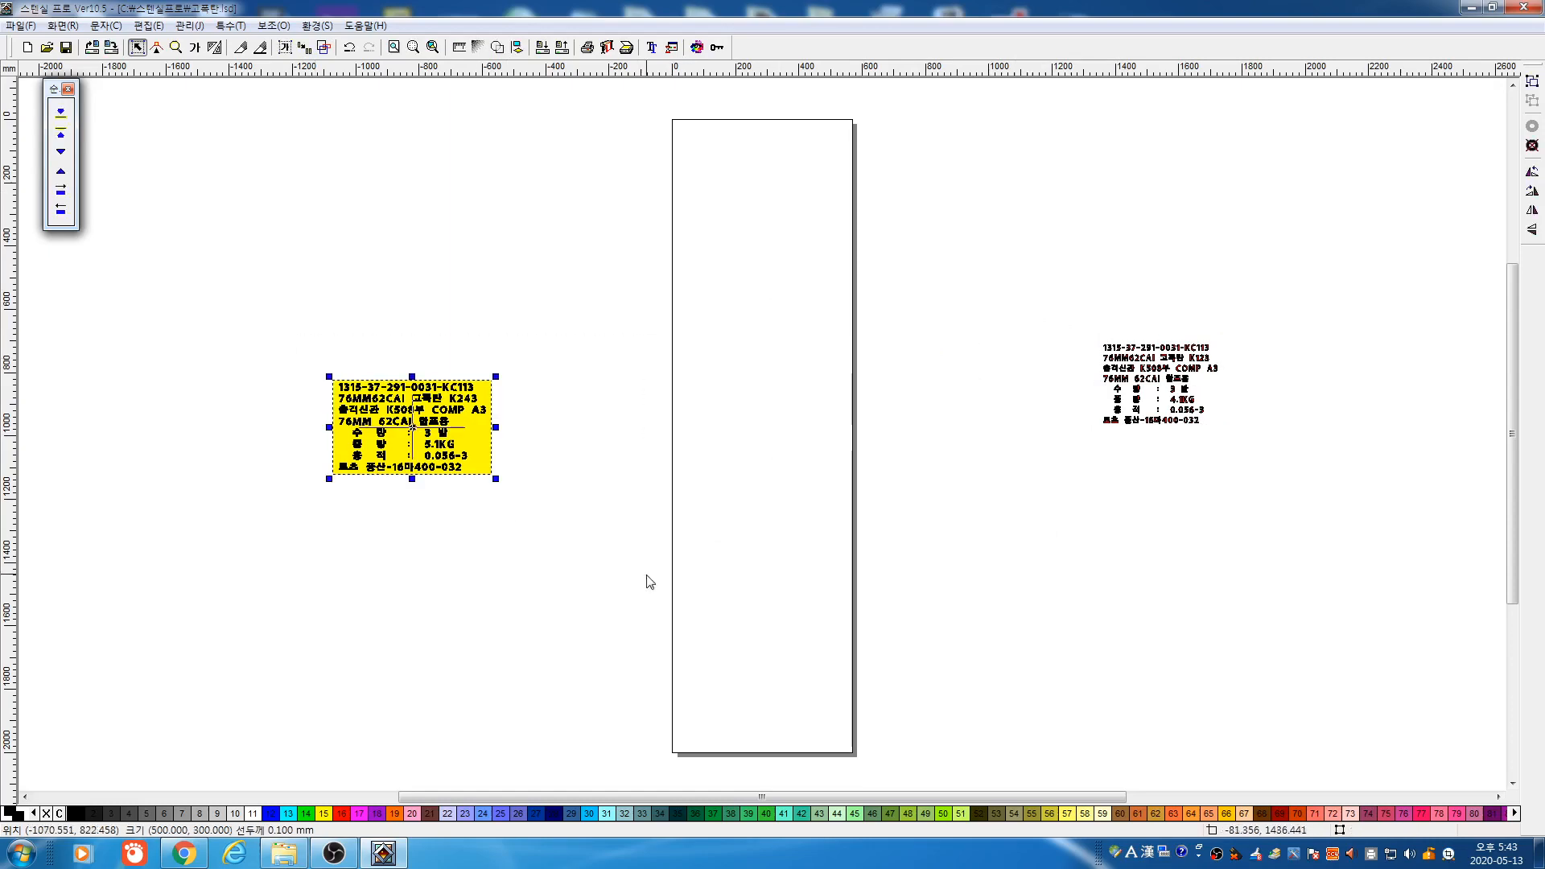
{"action": "left_click", "coordinate": [607, 48]}
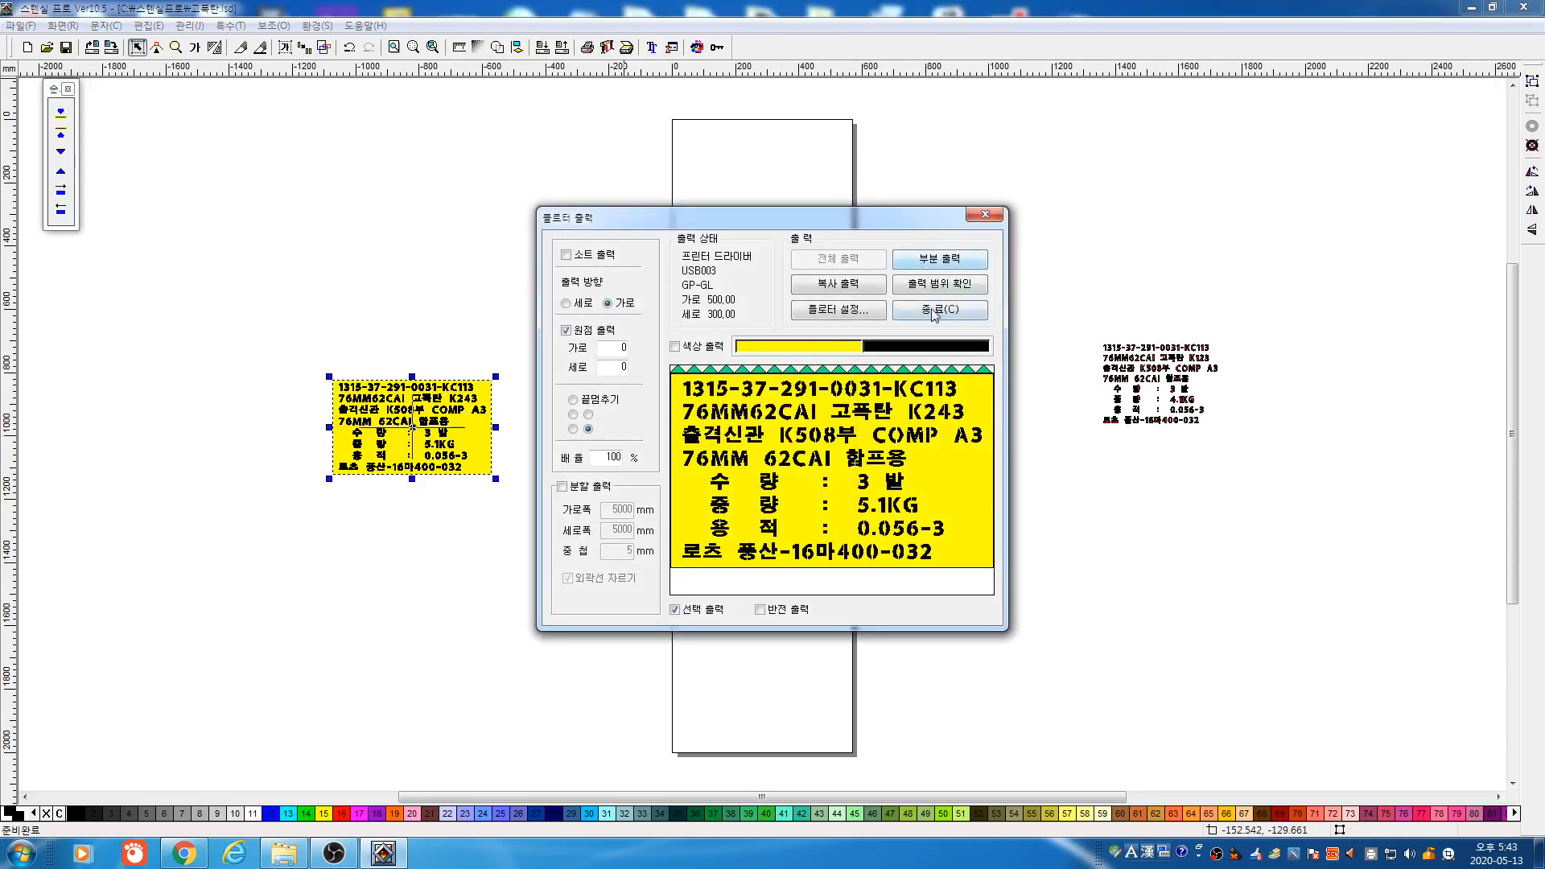
{"action": "left_click", "coordinate": [935, 310]}
Delete the label's top two lines and open angle rotation for the remaining lettering
{"action": "left_click_drag", "start_coordinate": [269, 355], "coordinate": [628, 415]}
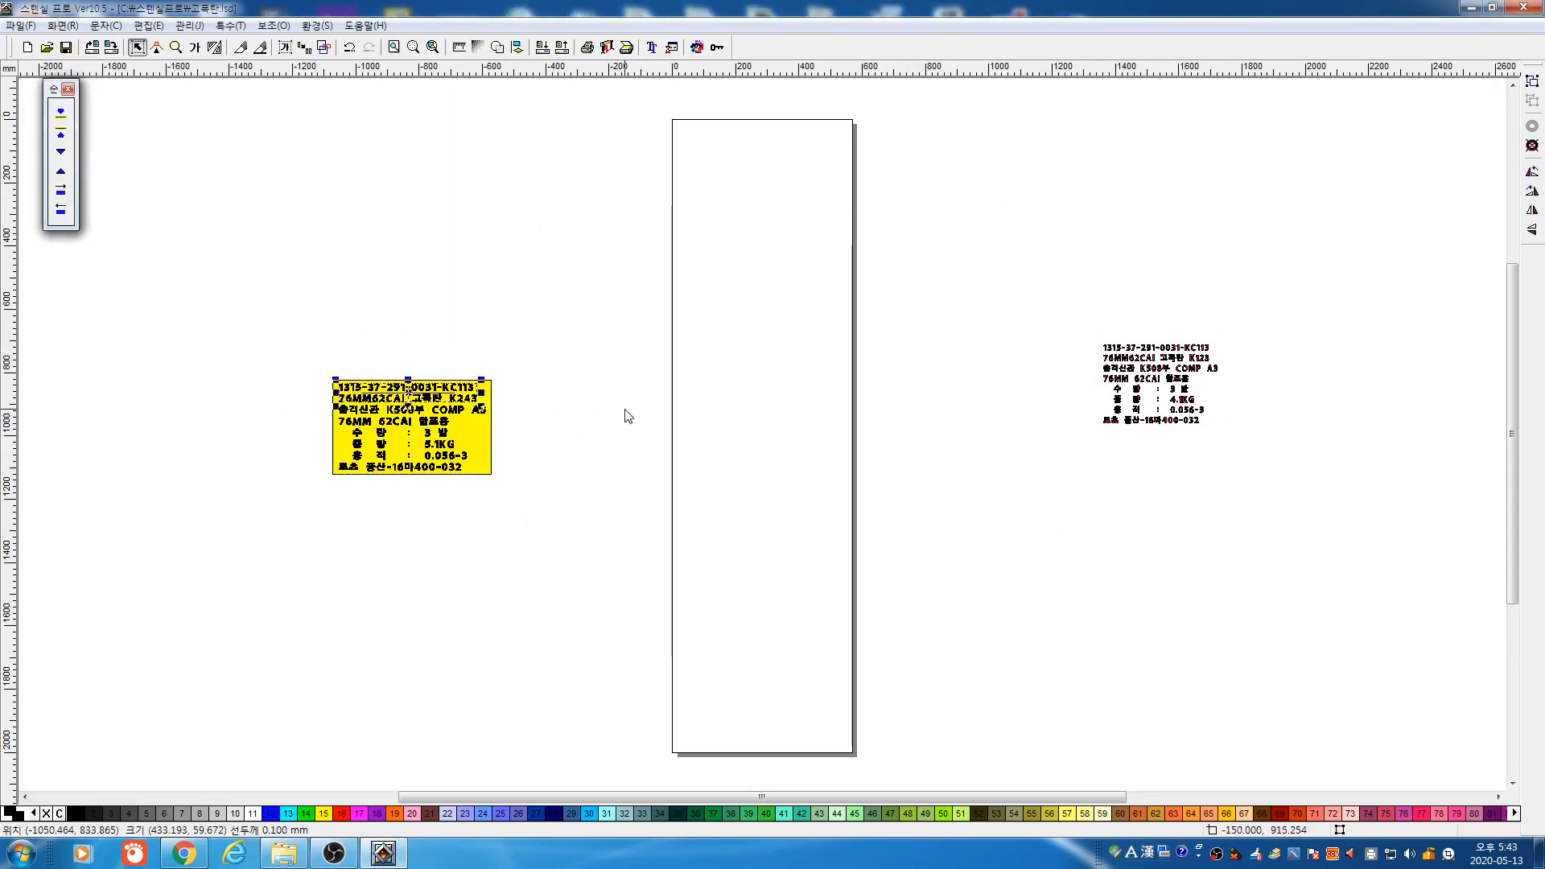
{"action": "left_click", "coordinate": [607, 48]}
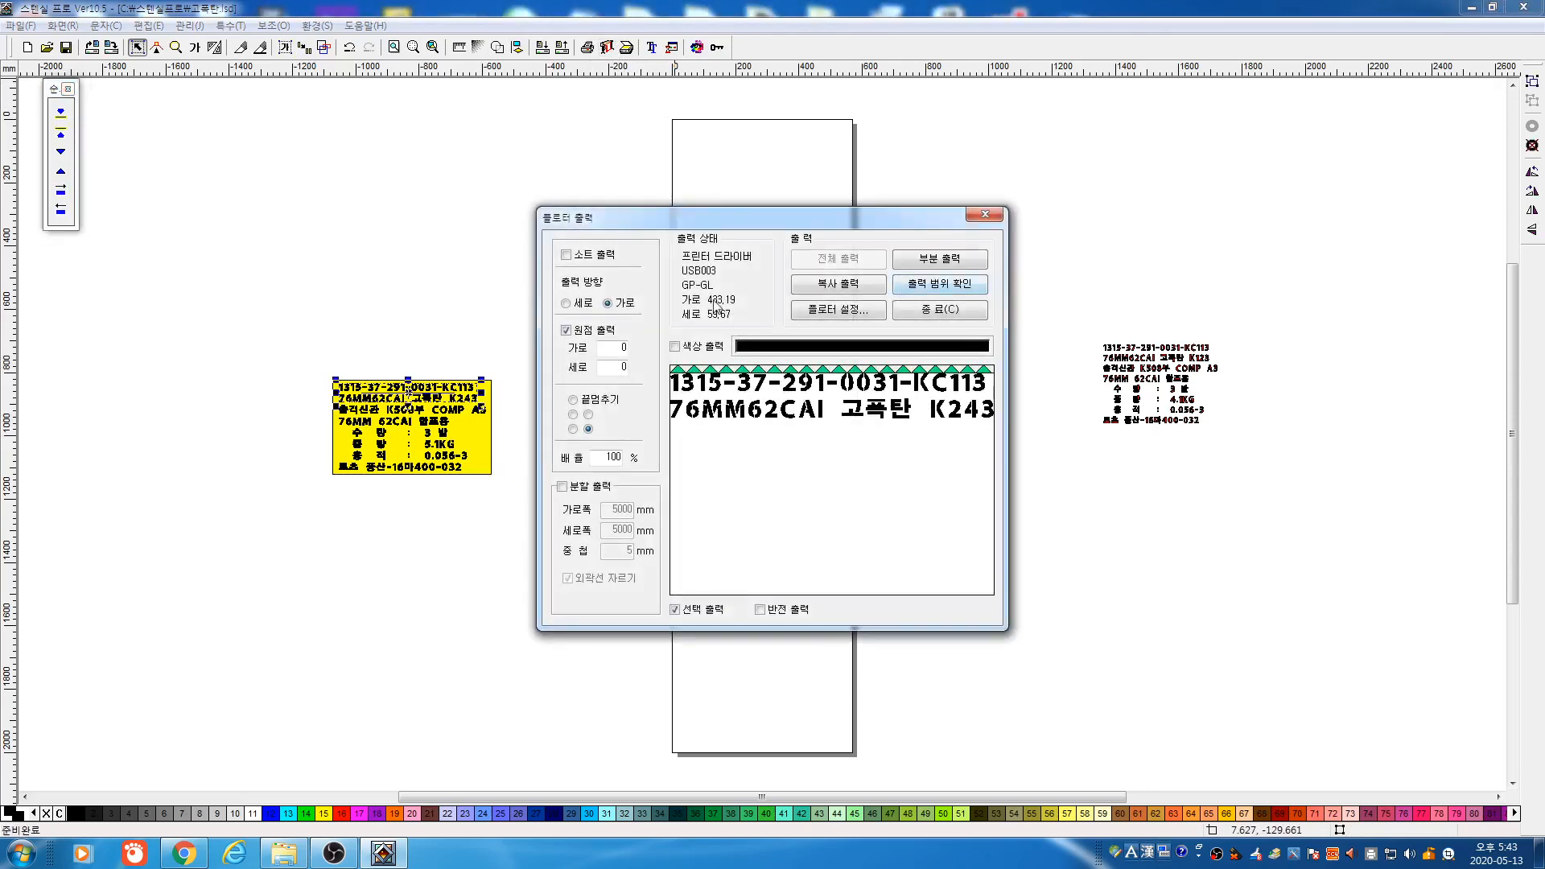
{"action": "left_click", "coordinate": [896, 309]}
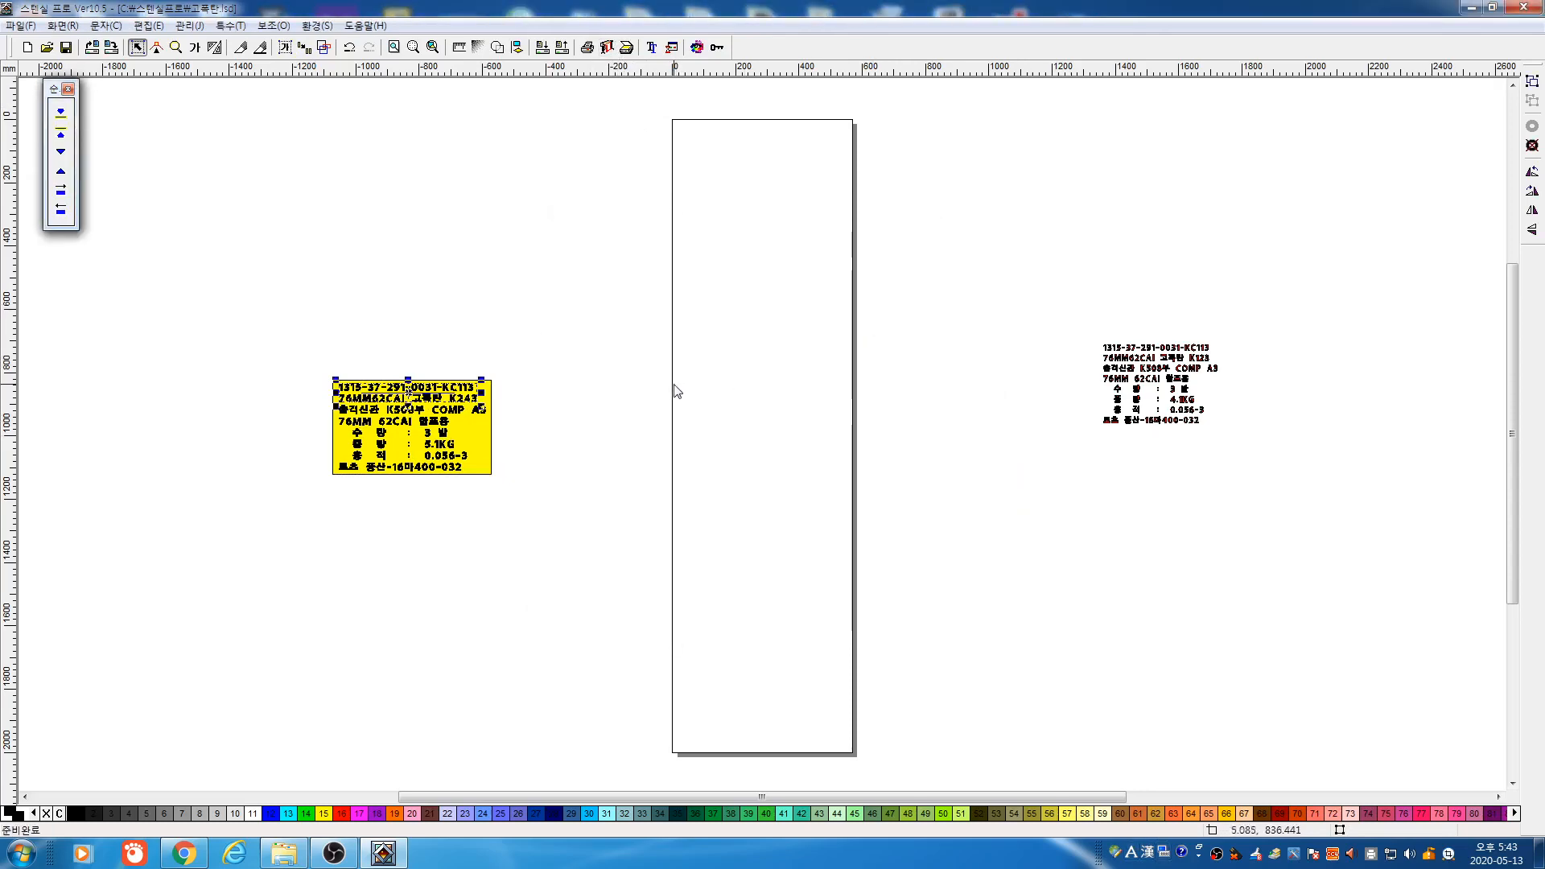
{"action": "key", "text": "Delete"}
{"action": "left_click_drag", "start_coordinate": [303, 341], "coordinate": [576, 487]}
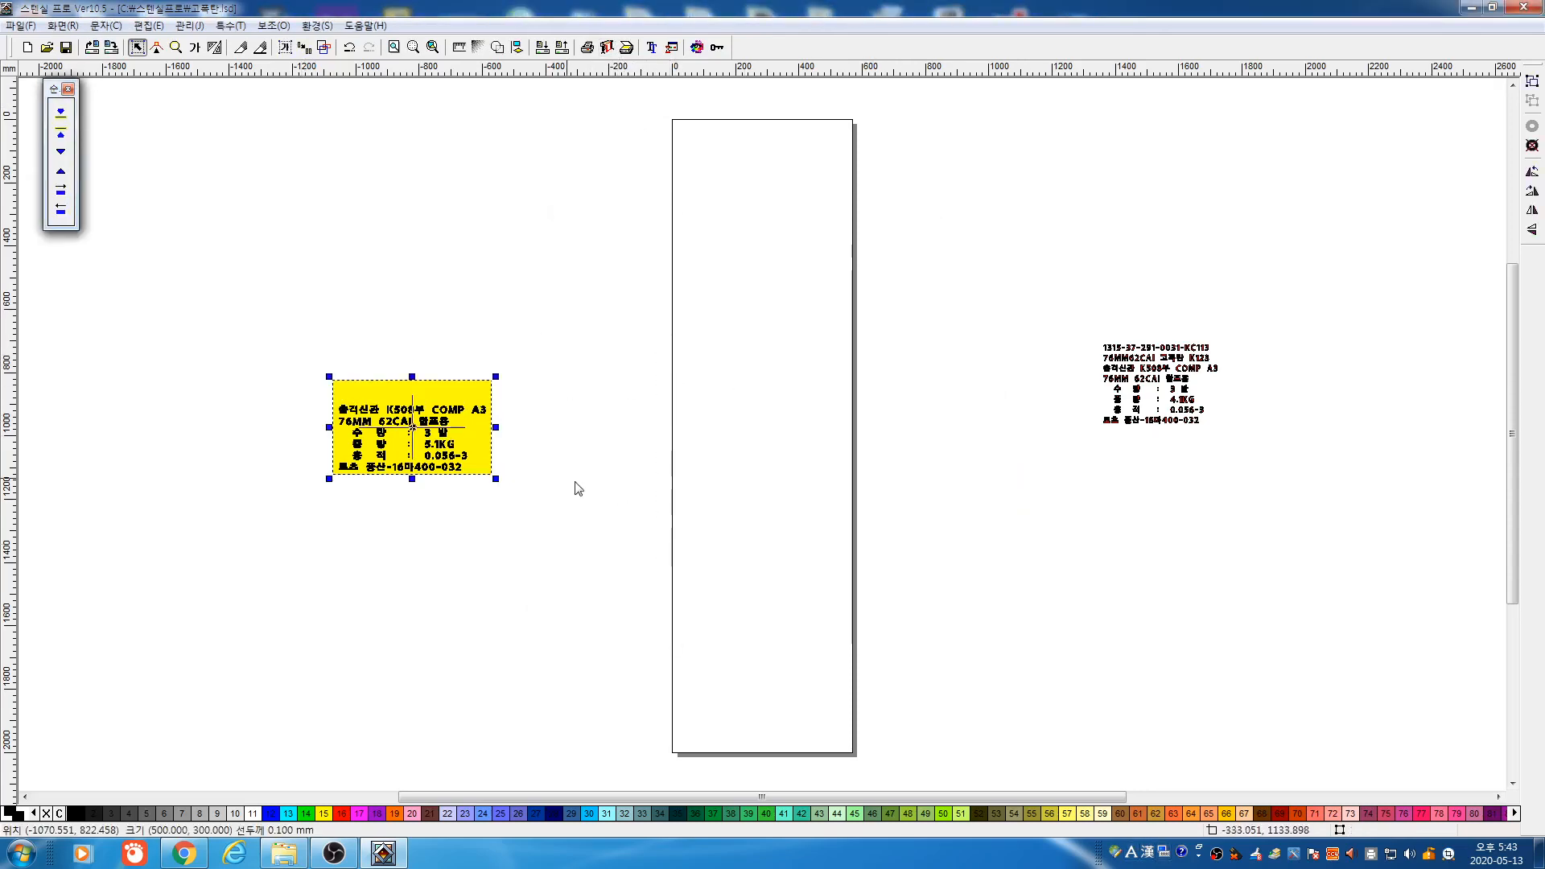
{"action": "key", "text": "ctrl+r"}
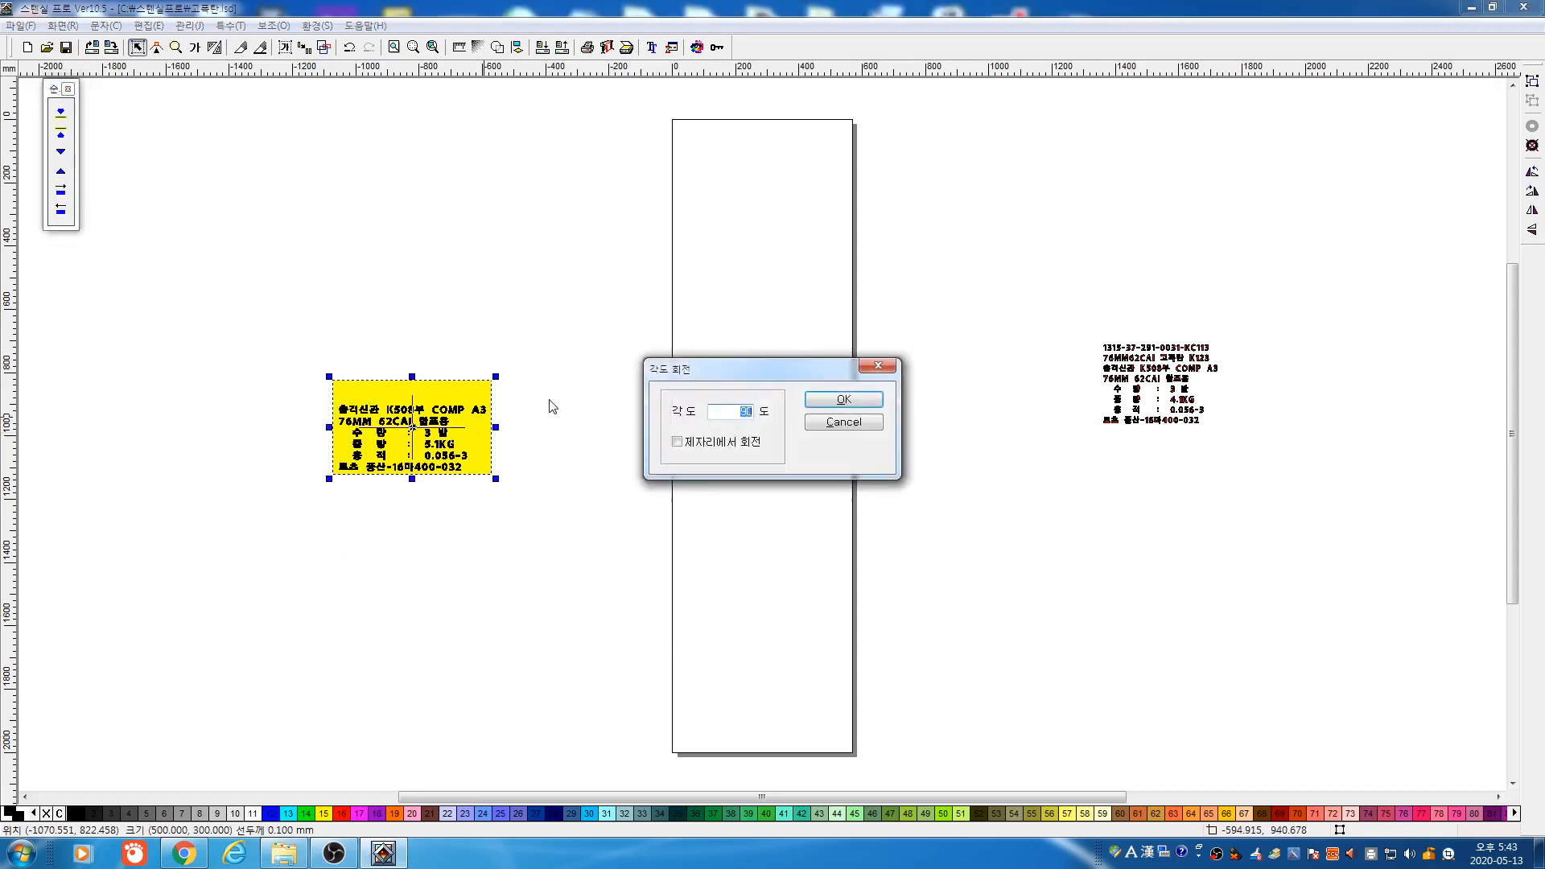
Rotate the yellow label by 90° four times using the Angle Rotation dialog
{"action": "left_click", "coordinate": [818, 400]}
{"action": "key", "text": "ctrl+r"}
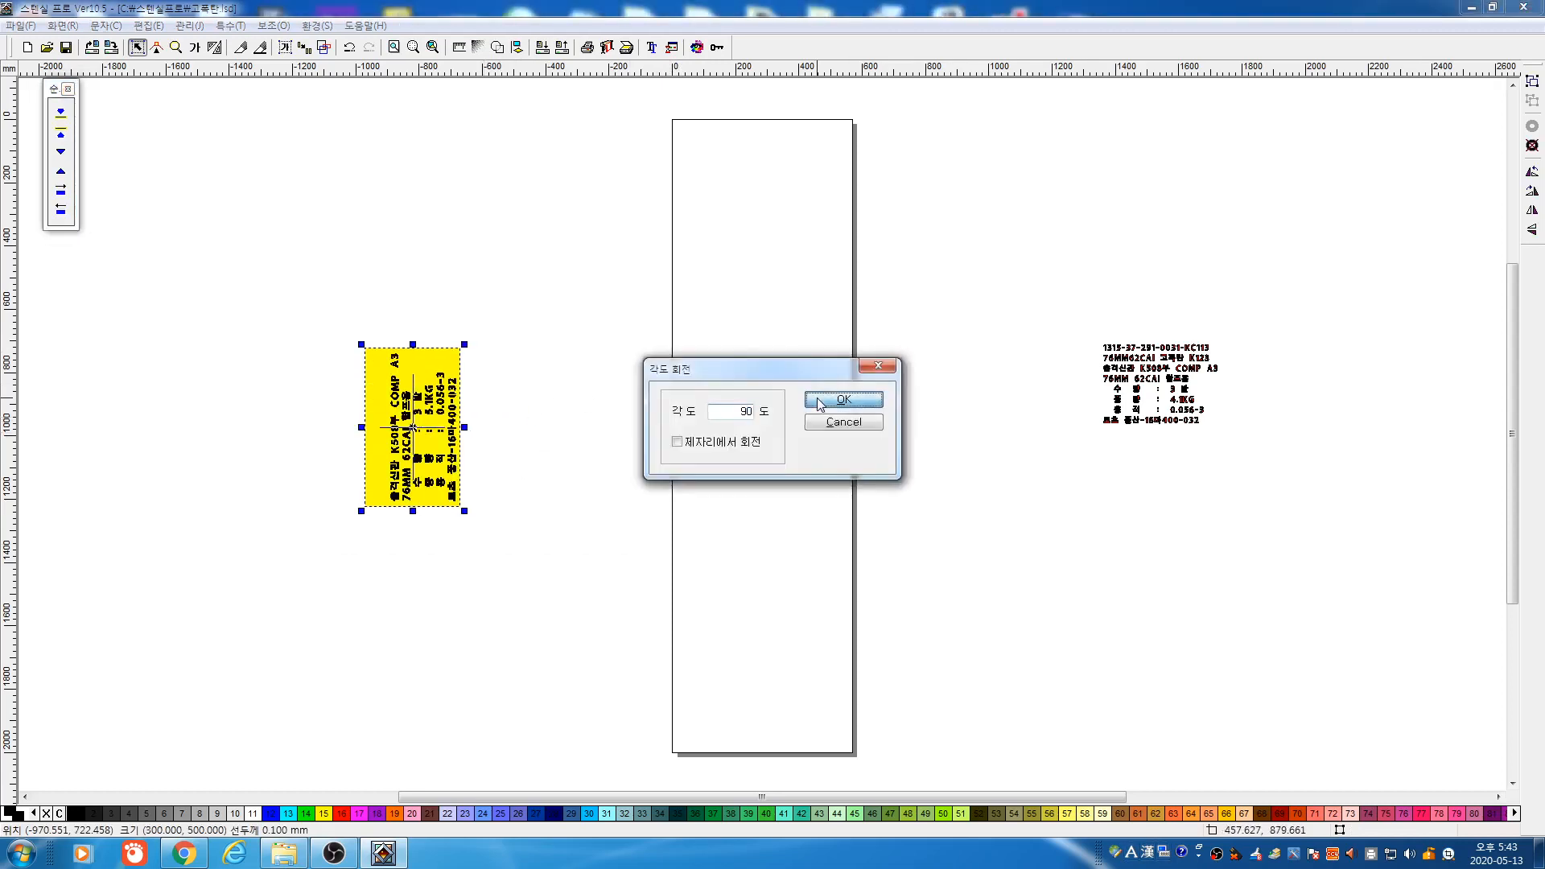
{"action": "left_click", "coordinate": [819, 401]}
{"action": "key", "text": "ctrl+r"}
{"action": "left_click", "coordinate": [818, 399]}
{"action": "key", "text": "ctrl+r"}
{"action": "left_click", "coordinate": [817, 399]}
{"action": "key", "text": "ctrl+r"}
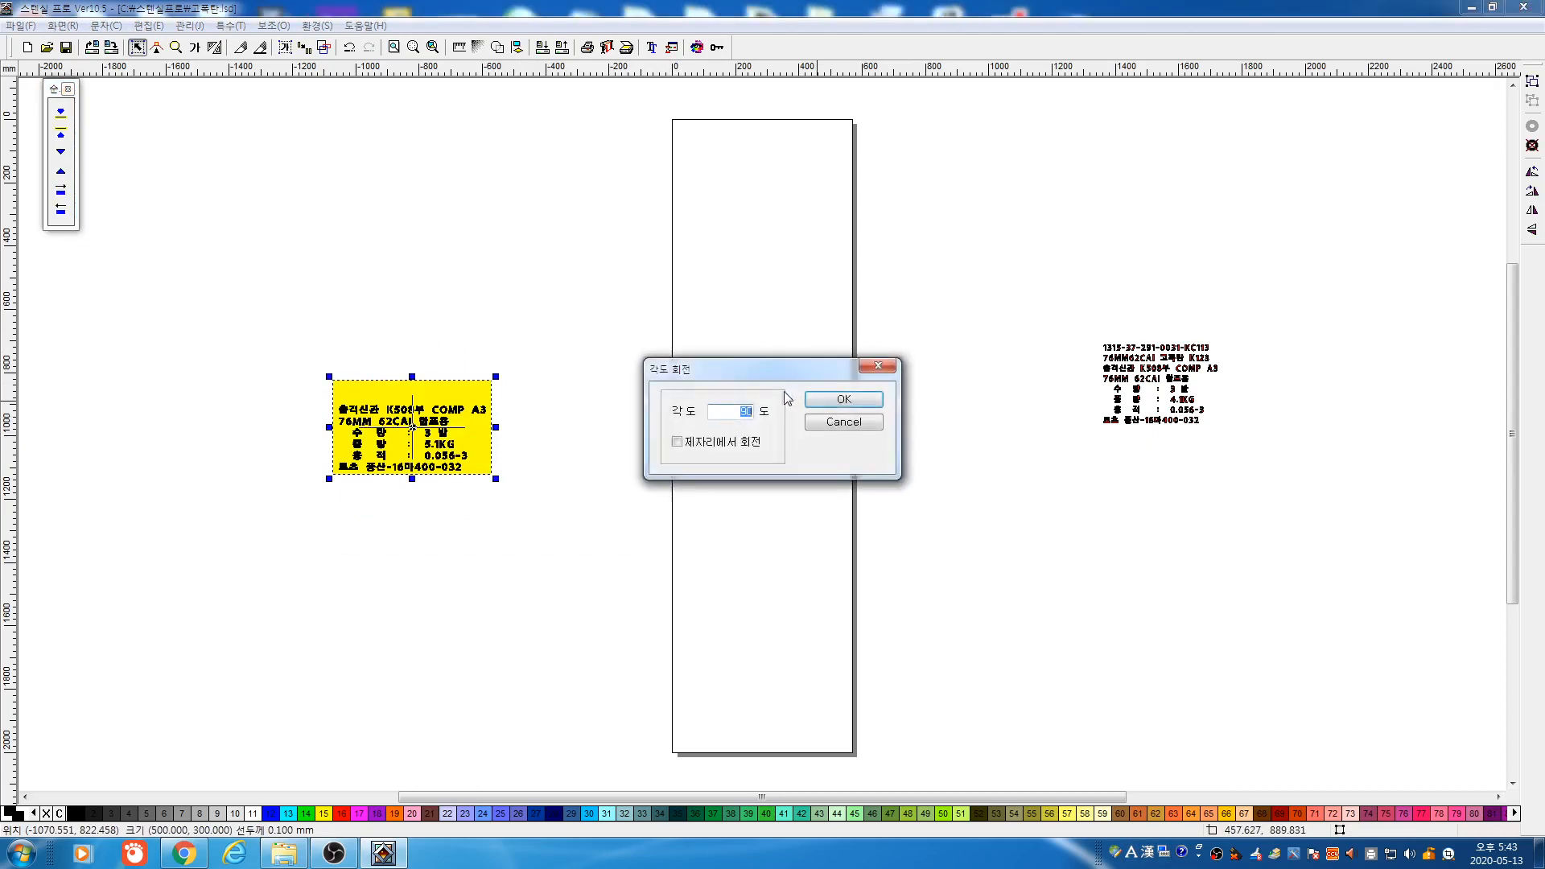
{"action": "left_click", "coordinate": [833, 427]}
Drag the 76MM 62CAI line below the label, then undo the move and the rotation
{"action": "left_click", "coordinate": [552, 425]}
{"action": "left_click_drag", "start_coordinate": [402, 422], "coordinate": [506, 498]}
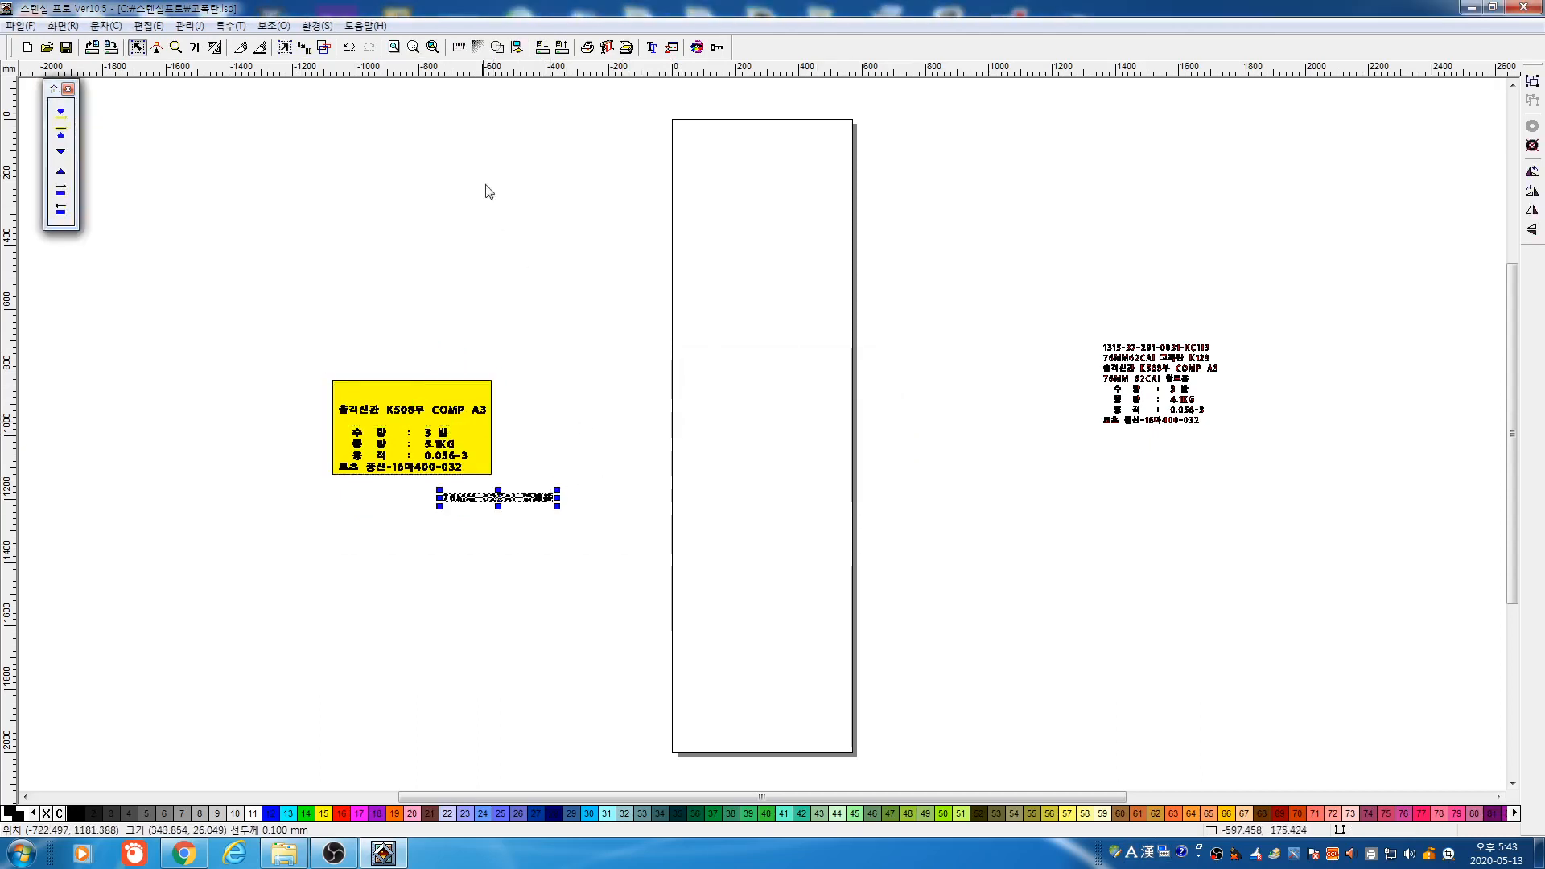
{"action": "left_click", "coordinate": [352, 48]}
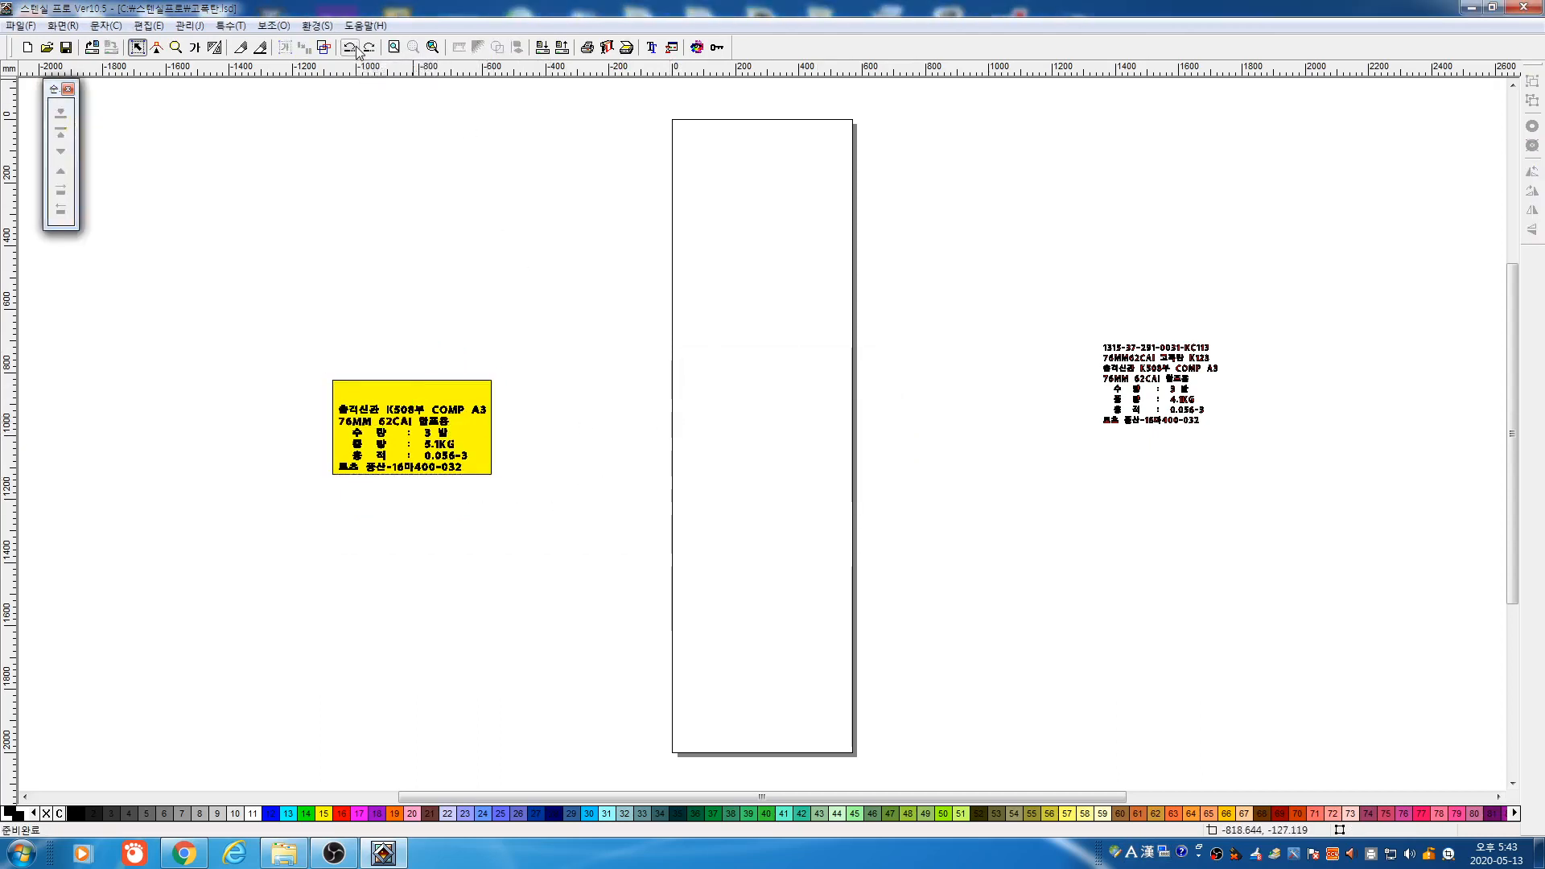
{"action": "left_click", "coordinate": [349, 48]}
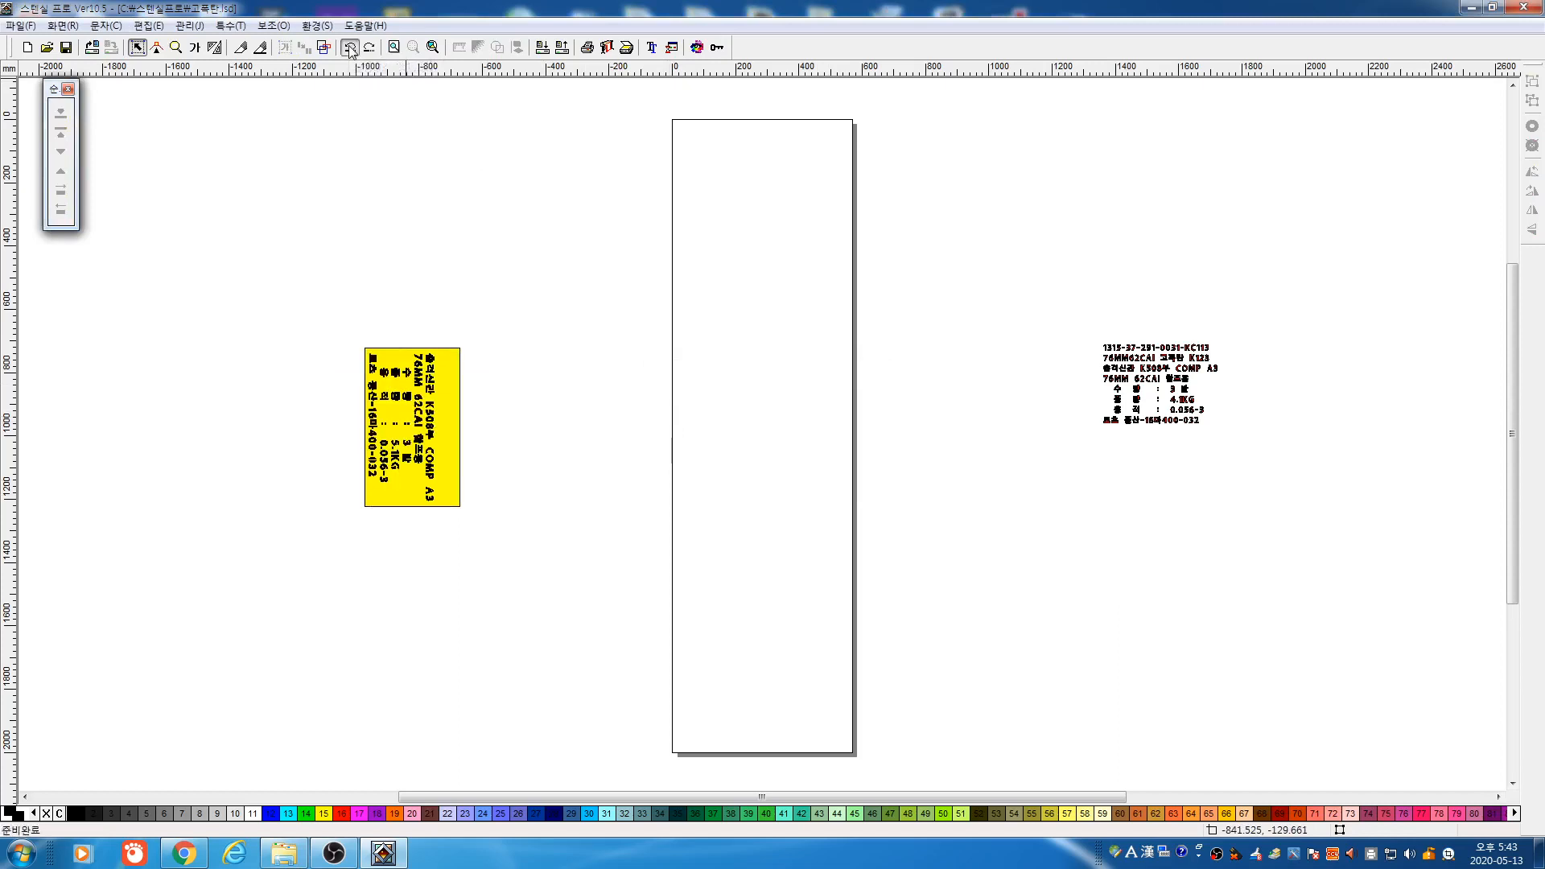
{"action": "left_click", "coordinate": [350, 49]}
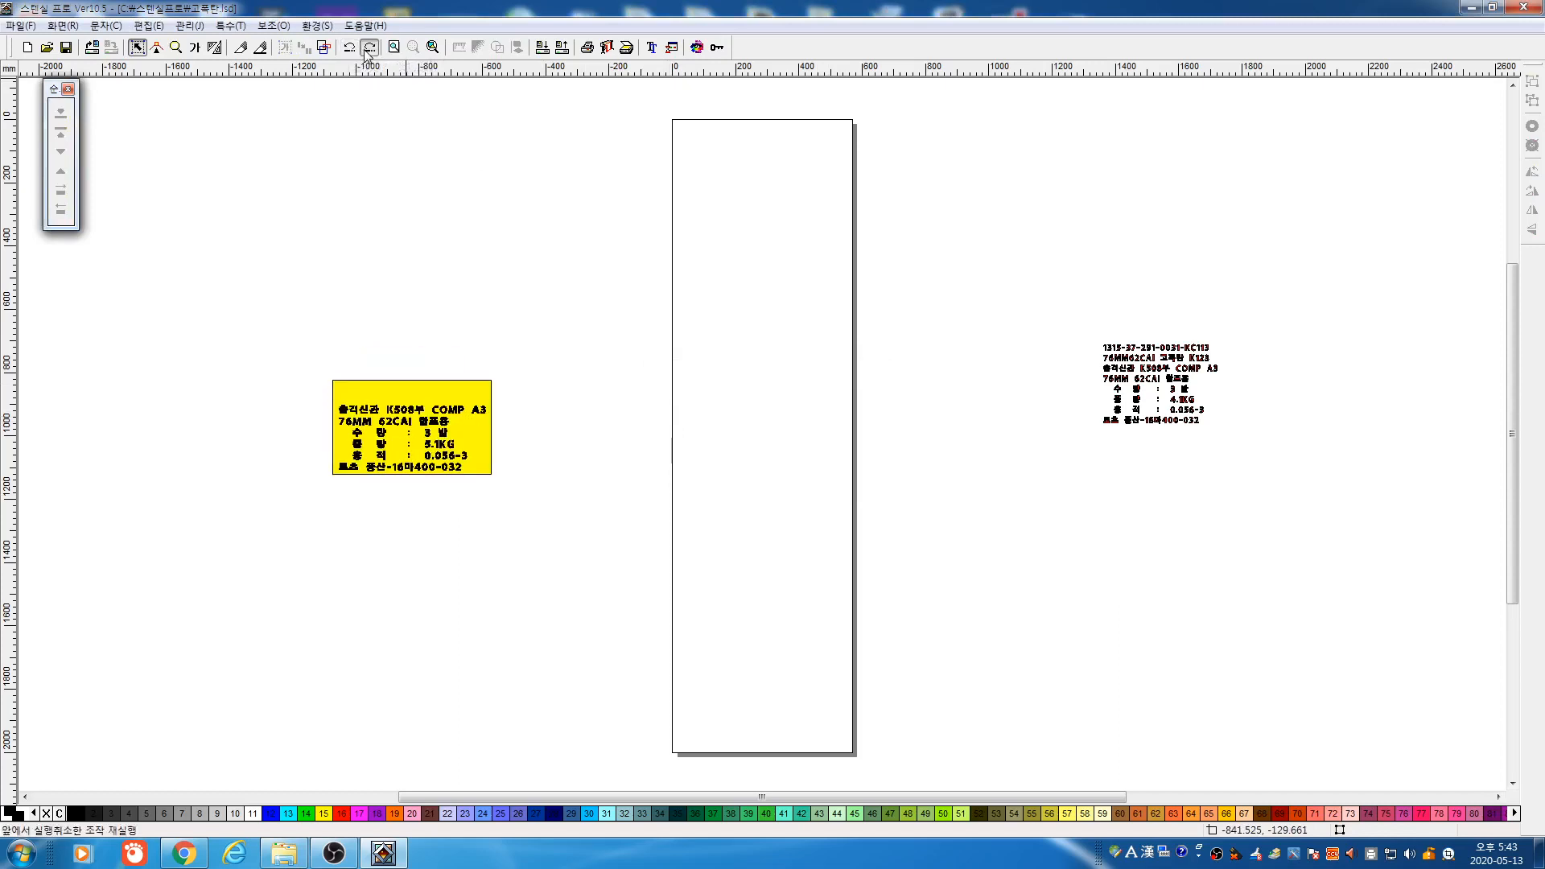
Redo the undone rotation steps, then marquee-select the yellow label and delete it
{"action": "left_click", "coordinate": [365, 50]}
{"action": "left_click", "coordinate": [365, 50]}
{"action": "left_click", "coordinate": [366, 49]}
{"action": "left_click", "coordinate": [365, 50]}
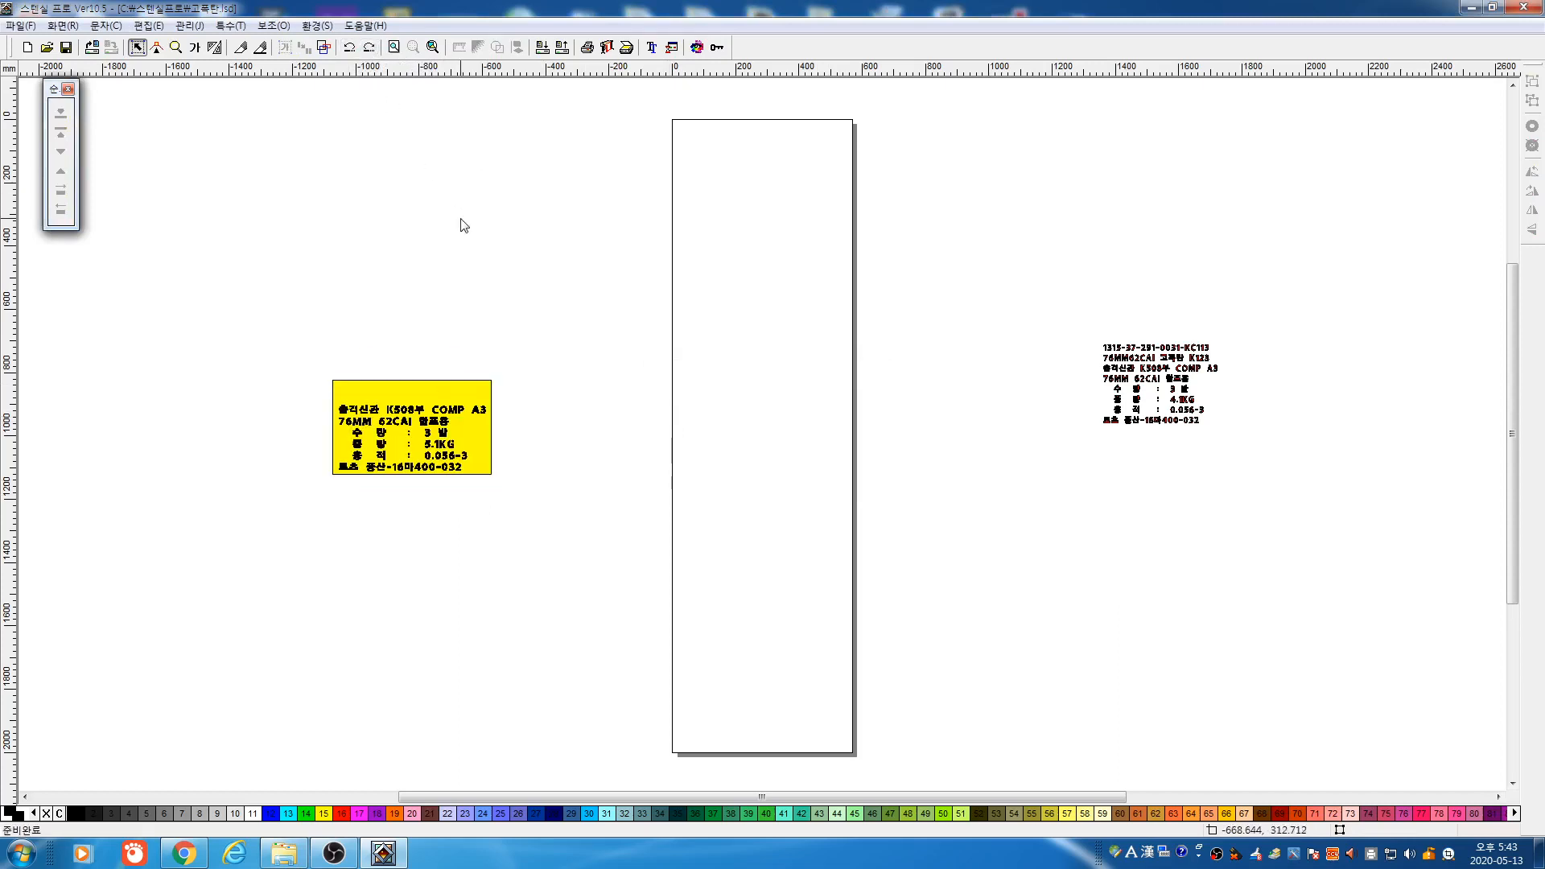
{"action": "left_click_drag", "start_coordinate": [324, 308], "coordinate": [595, 503]}
{"action": "key", "text": "Delete"}
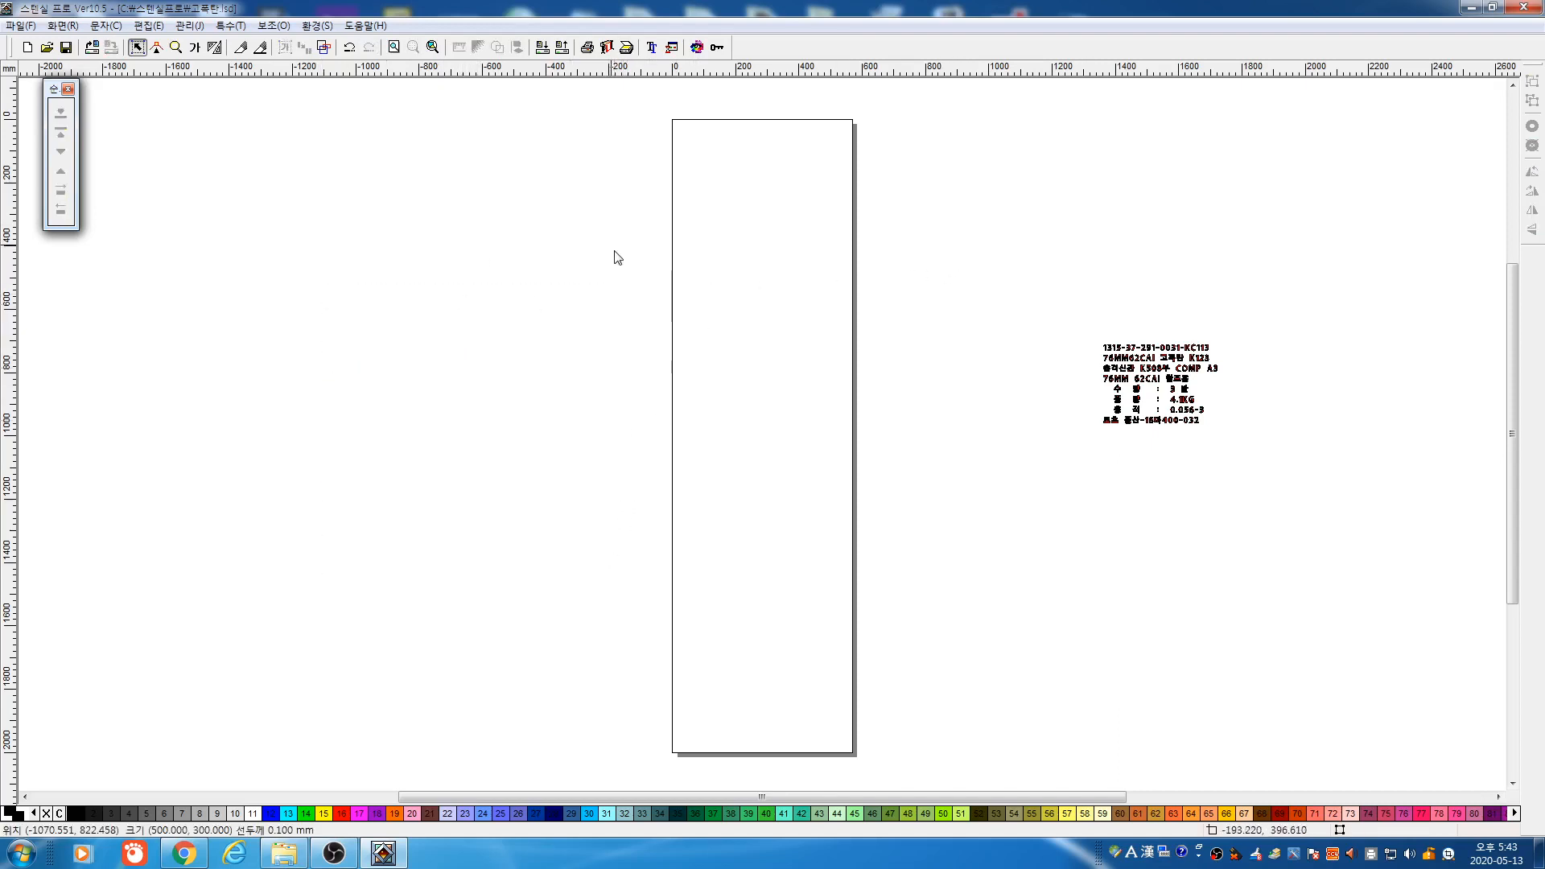
Draw a circle left of the page with the Ellipse tool and remove its black fill
{"action": "left_click", "coordinate": [215, 47]}
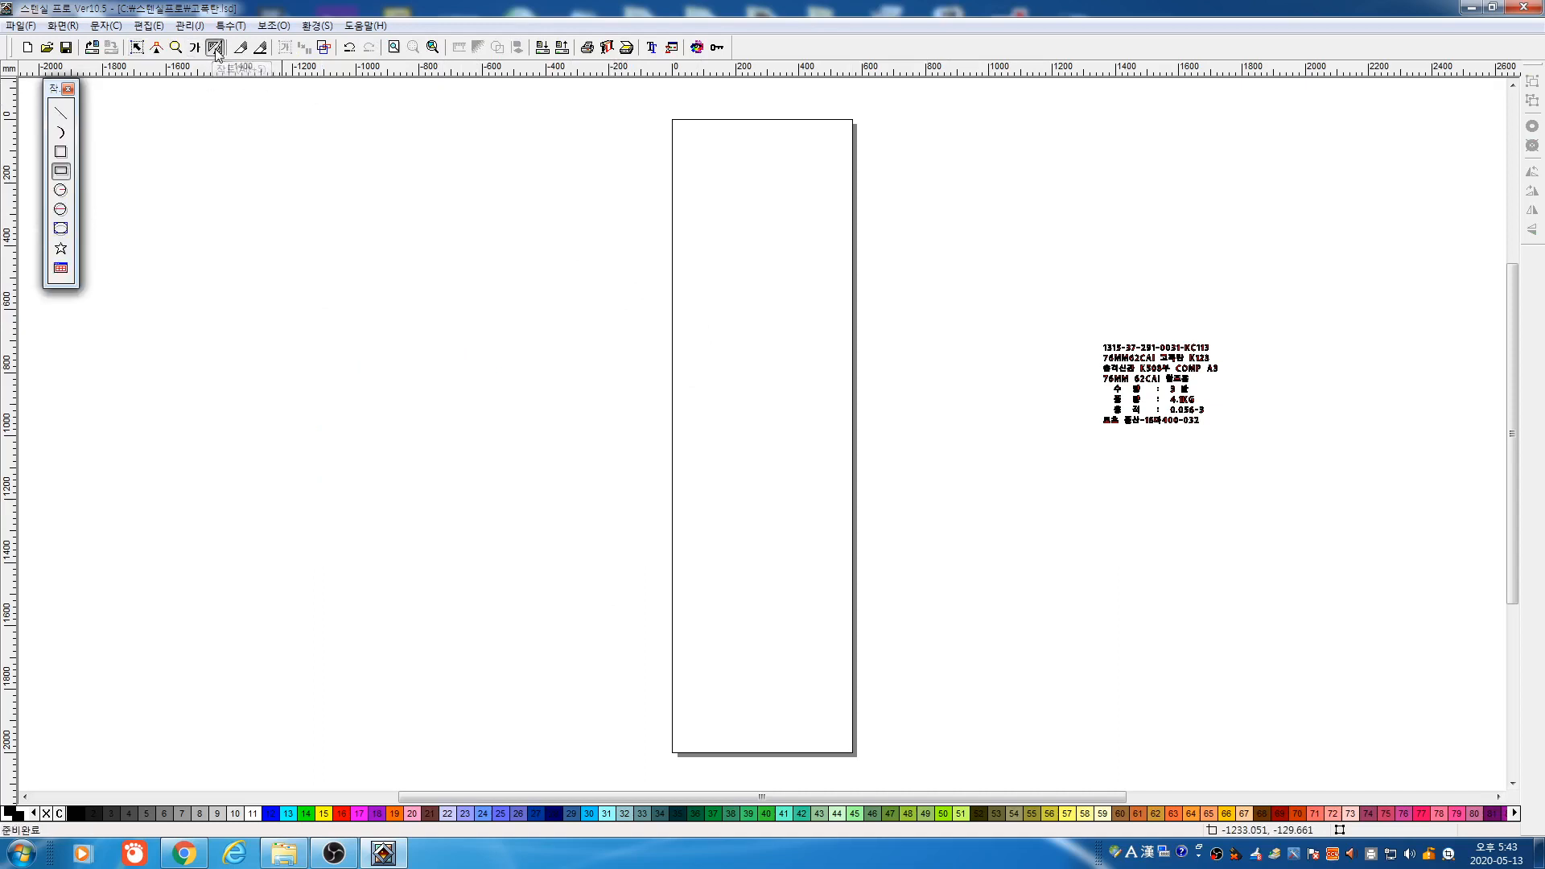
{"action": "left_click", "coordinate": [61, 209]}
{"action": "left_click_drag", "start_coordinate": [503, 379], "coordinate": [615, 490]}
{"action": "right_click", "coordinate": [578, 388]}
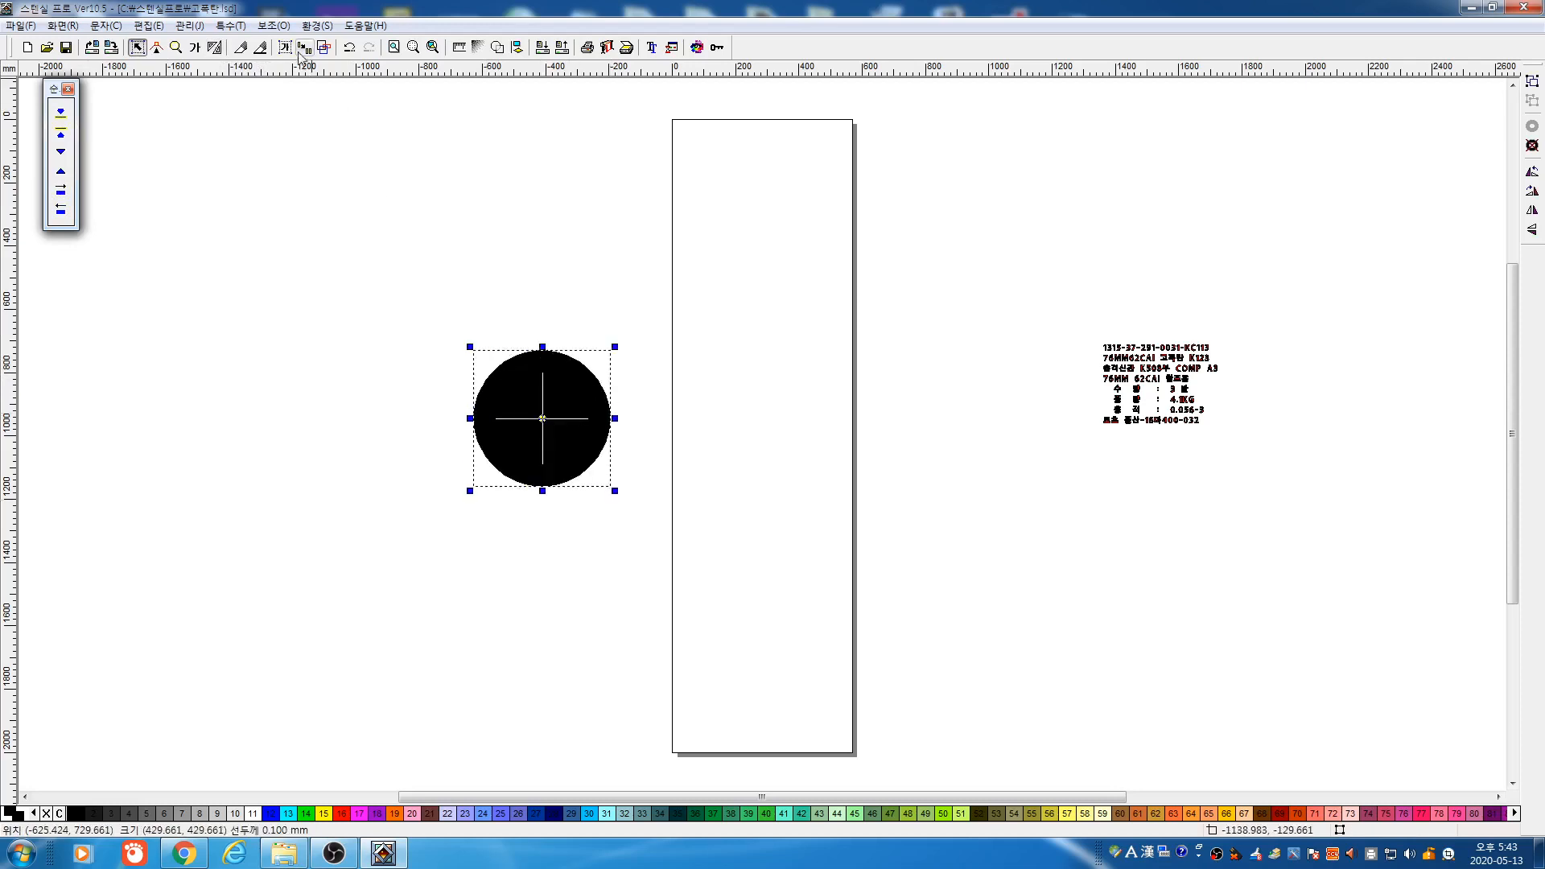
{"action": "left_click", "coordinate": [324, 48]}
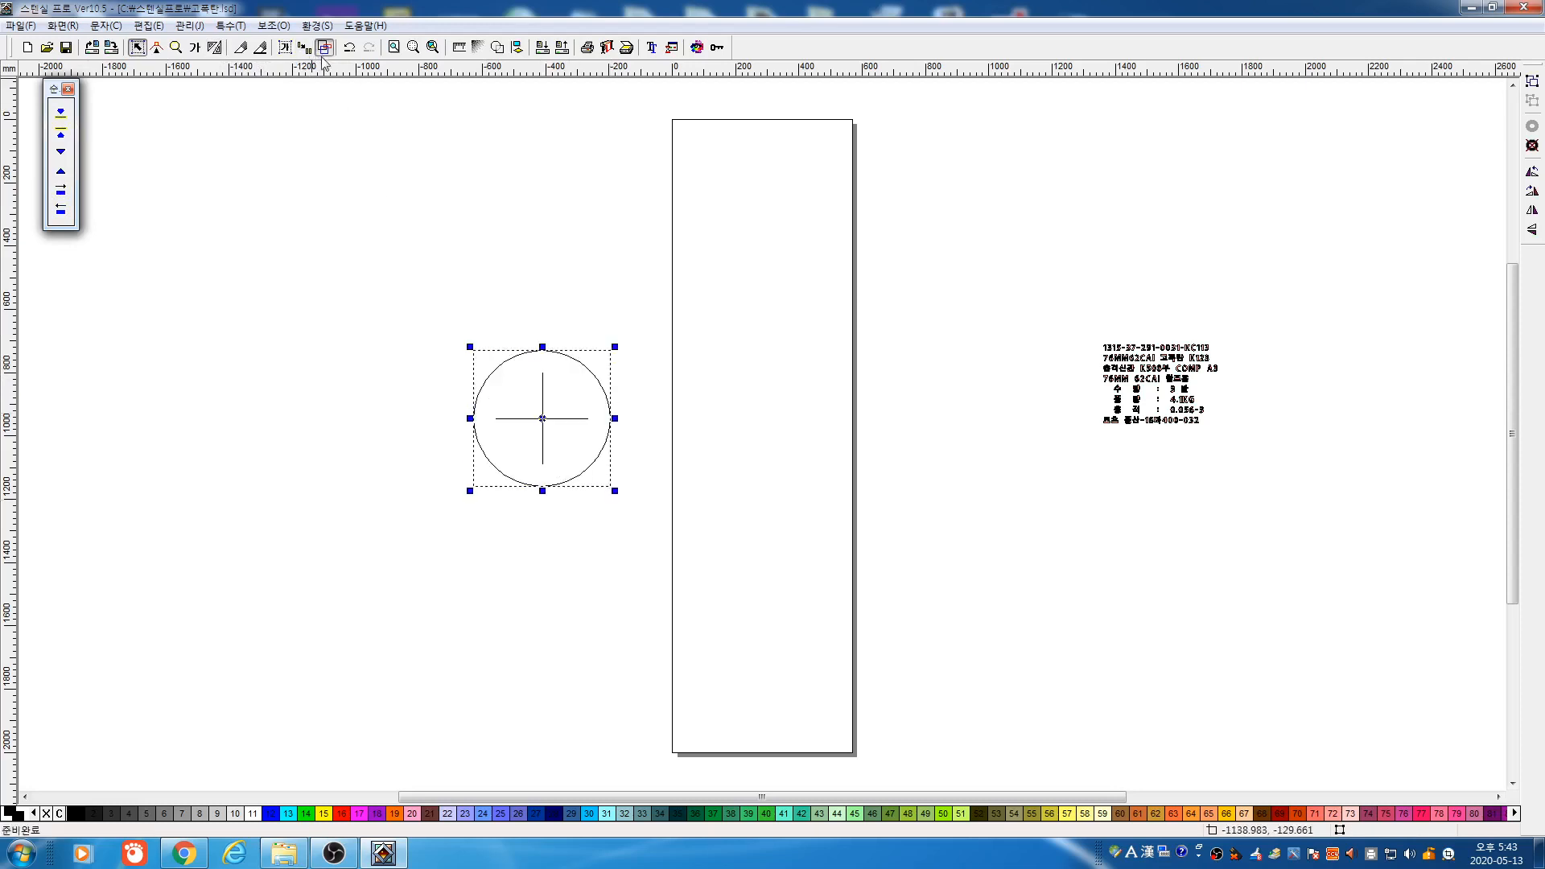
Try wrapping default text around the circle, then delete that text
{"action": "left_click", "coordinate": [230, 25]}
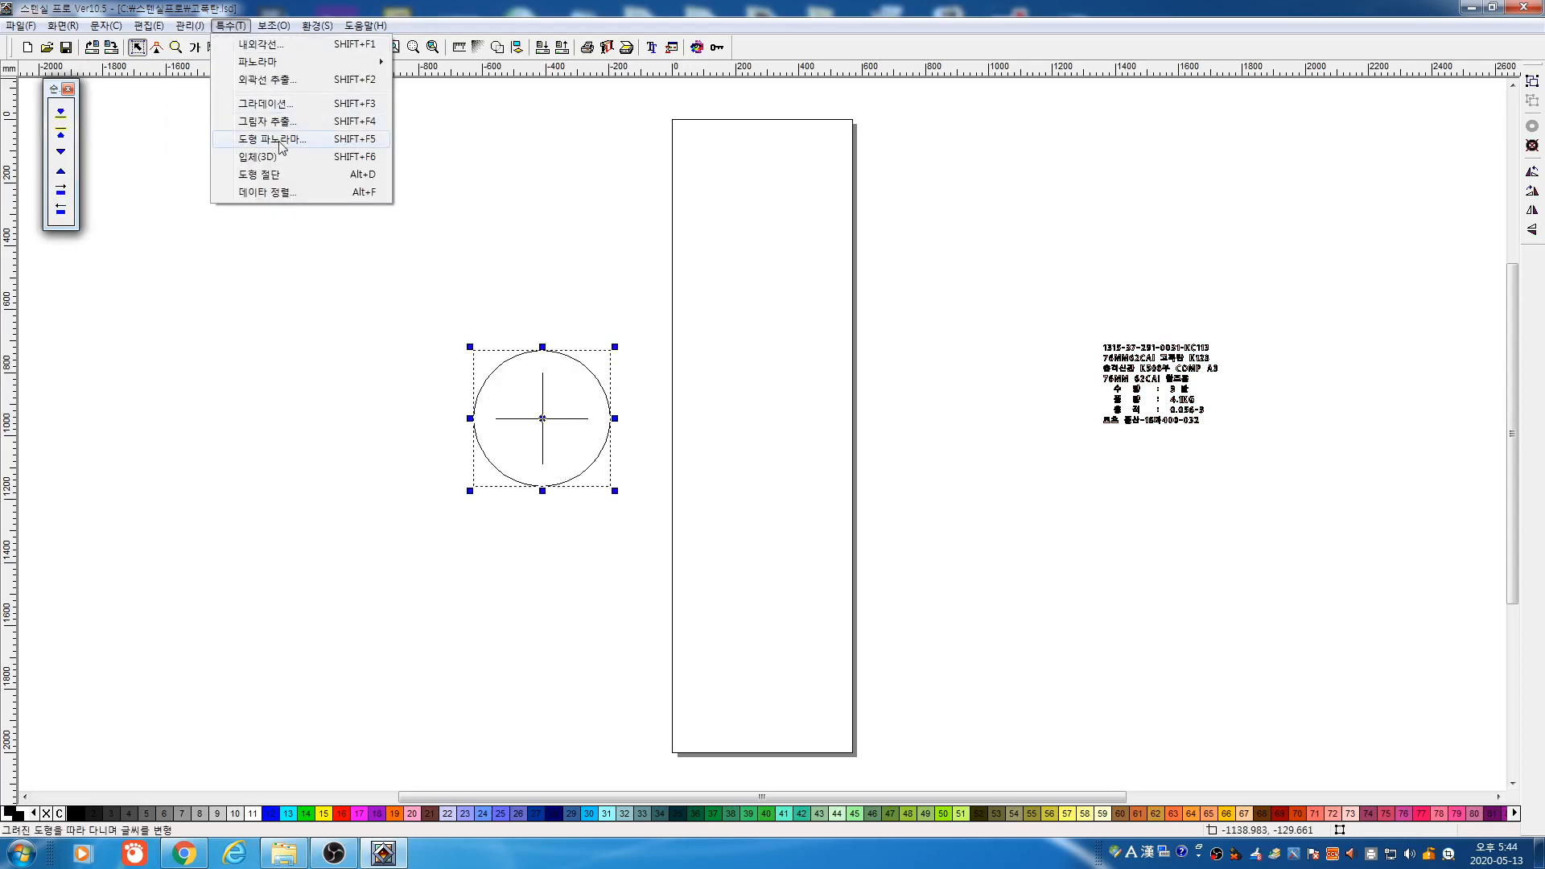
{"action": "left_click", "coordinate": [272, 138]}
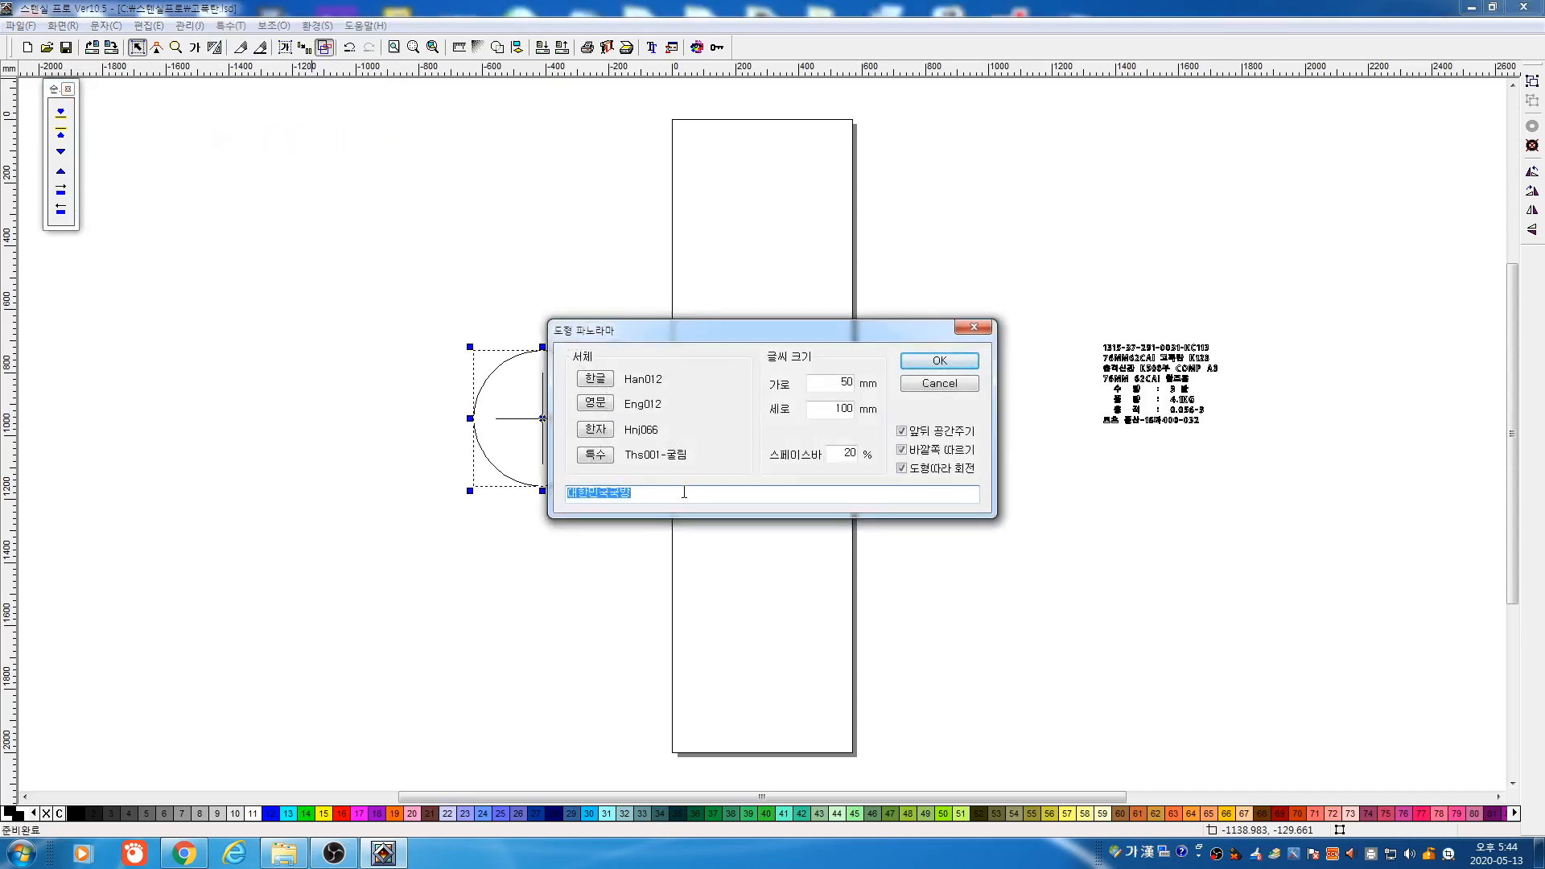
{"action": "left_click", "coordinate": [942, 362]}
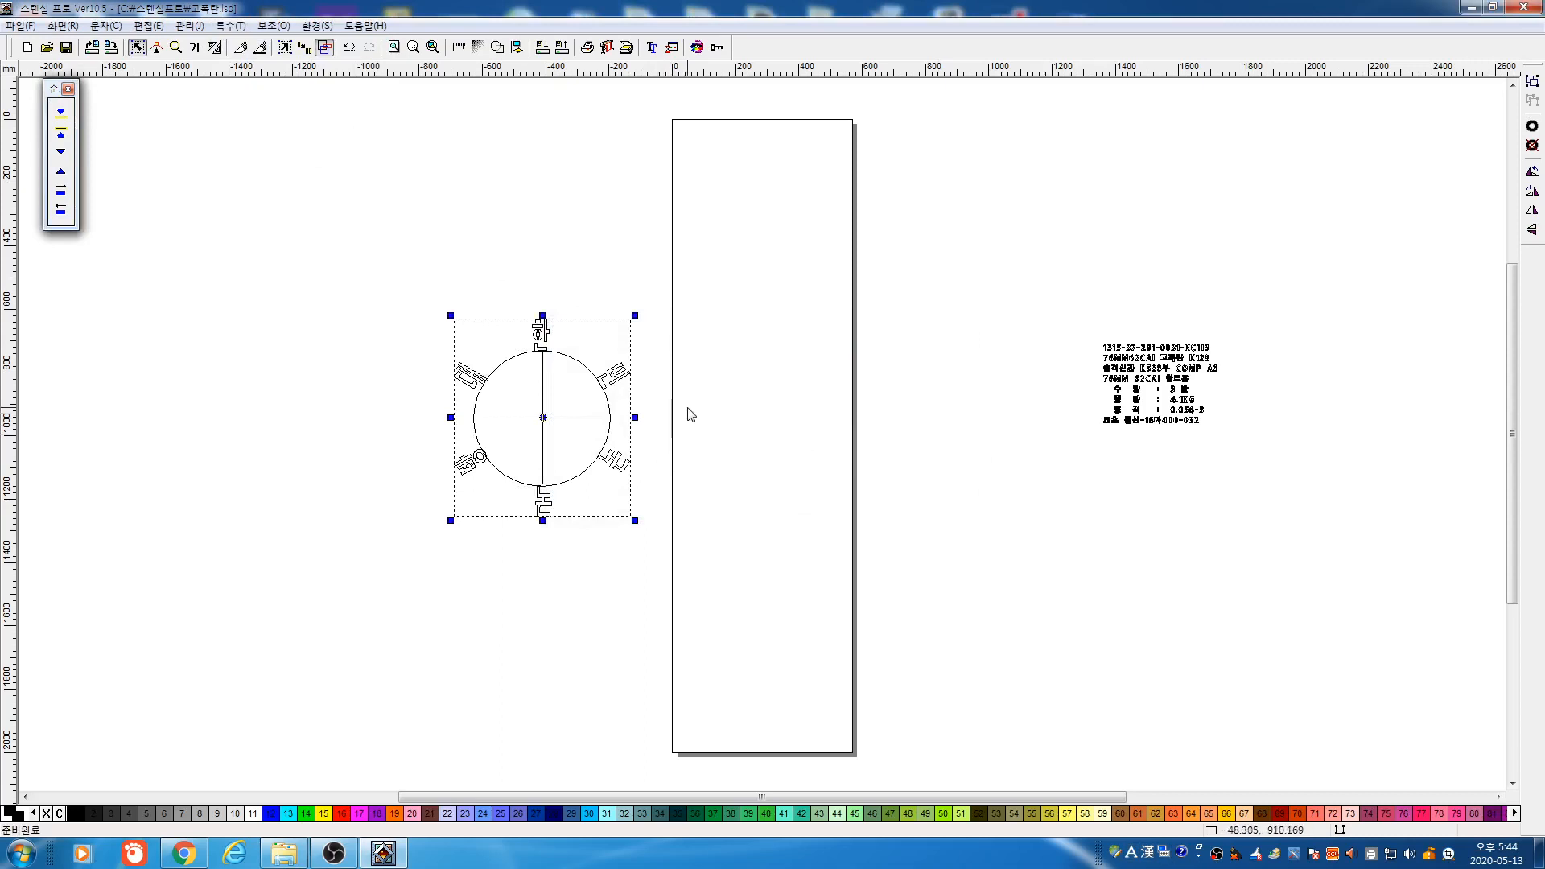
{"action": "key", "text": "Delete"}
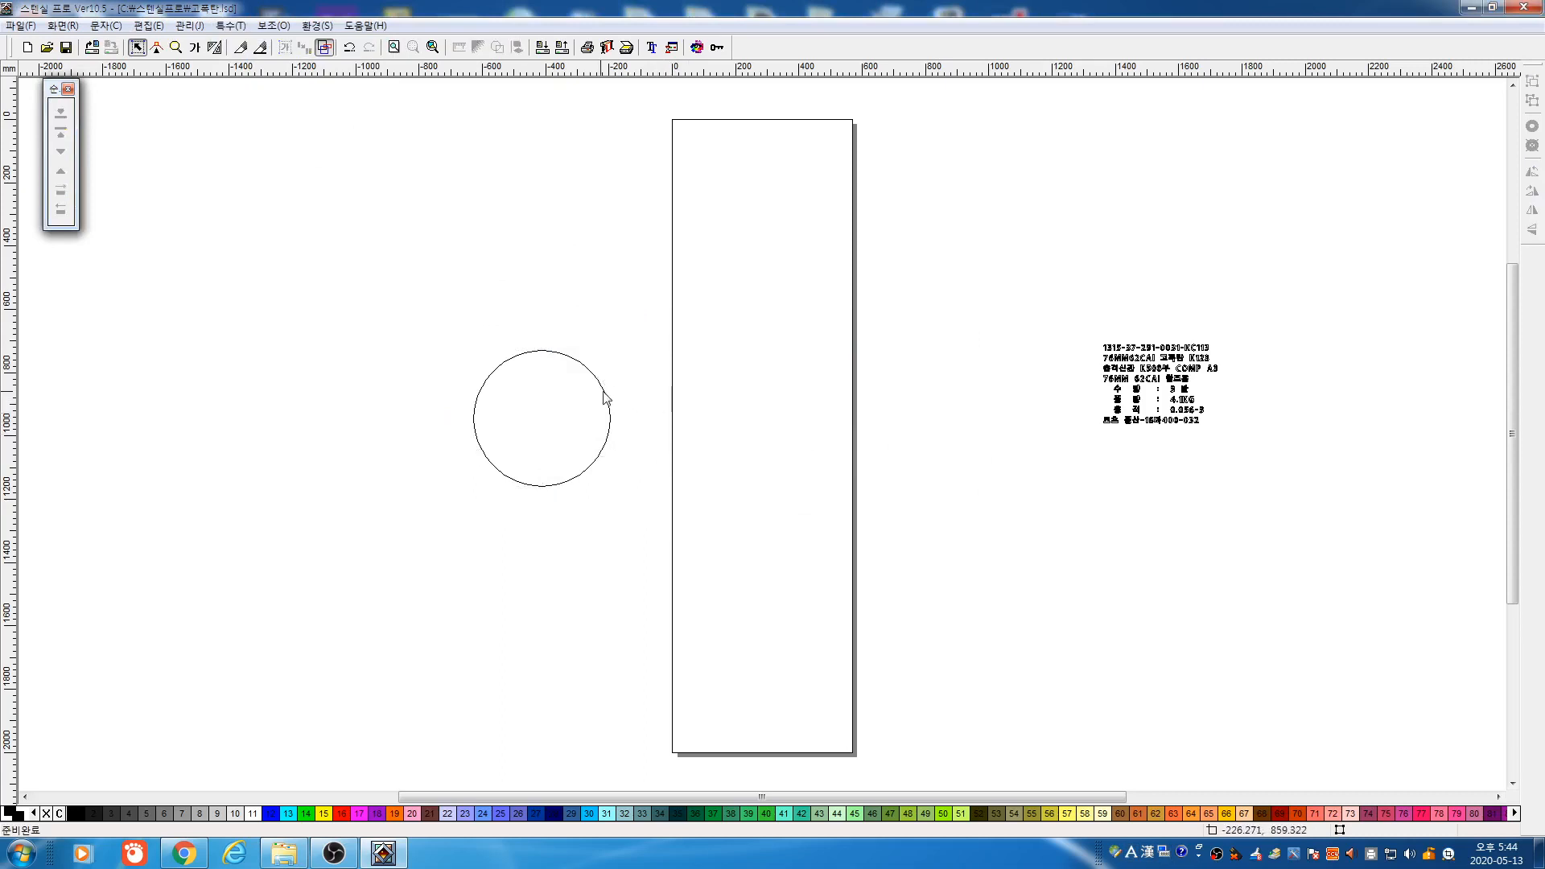
Delete the circle's lower-half nodes, leaving an upper semicircular arc
{"action": "left_click_drag", "start_coordinate": [319, 229], "coordinate": [651, 529]}
{"action": "left_click_drag", "start_coordinate": [375, 234], "coordinate": [796, 612]}
{"action": "left_click", "coordinate": [152, 51]}
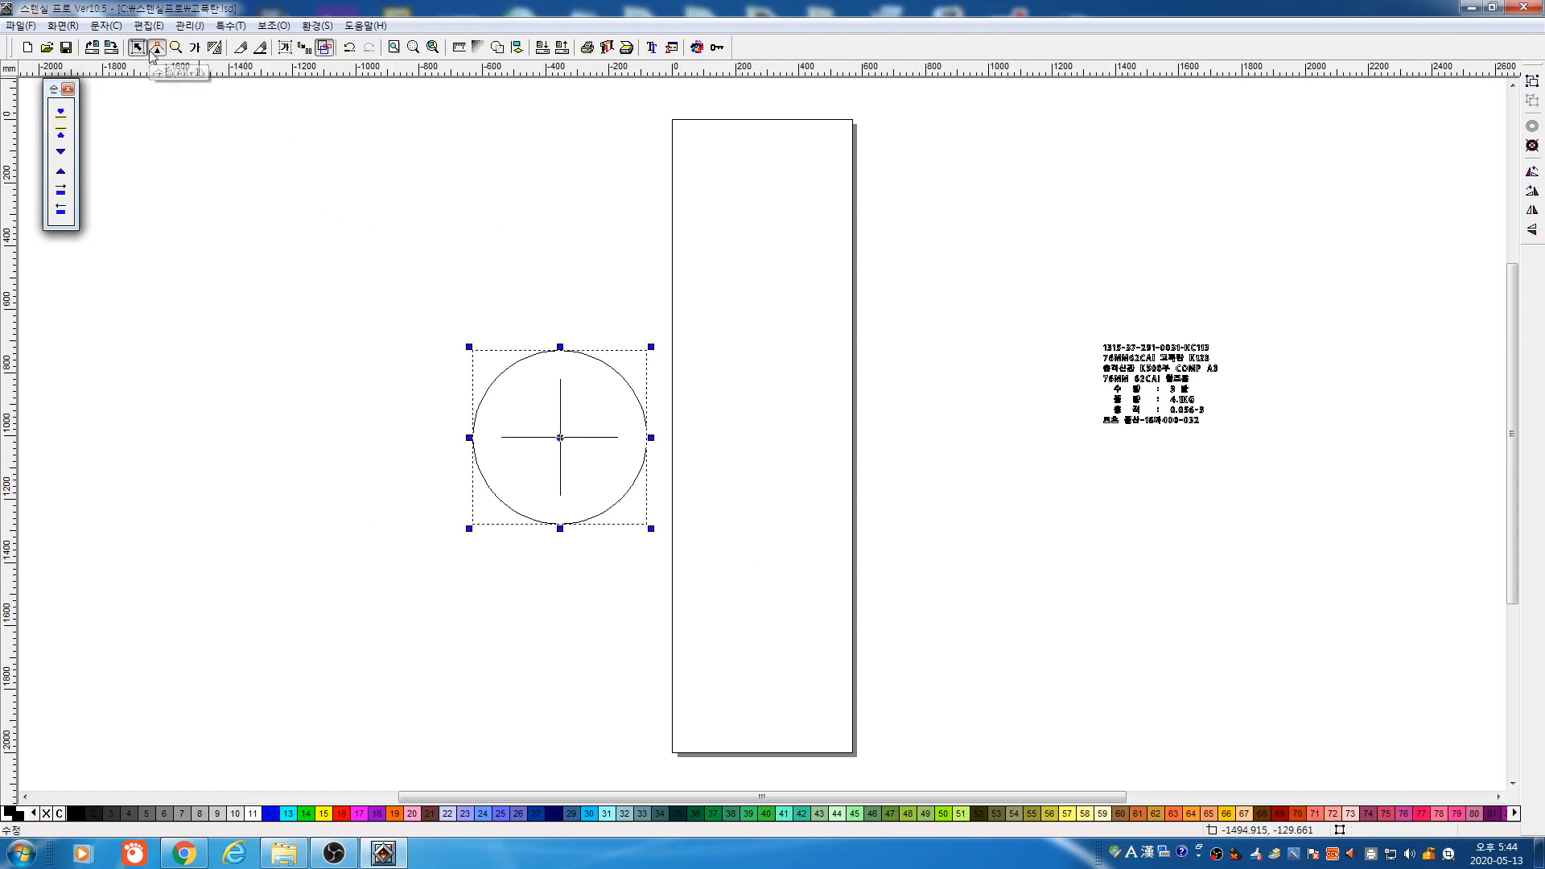
{"action": "left_click", "coordinate": [13, 116]}
{"action": "left_click_drag", "start_coordinate": [438, 398], "coordinate": [850, 636]}
{"action": "left_click", "coordinate": [136, 47]}
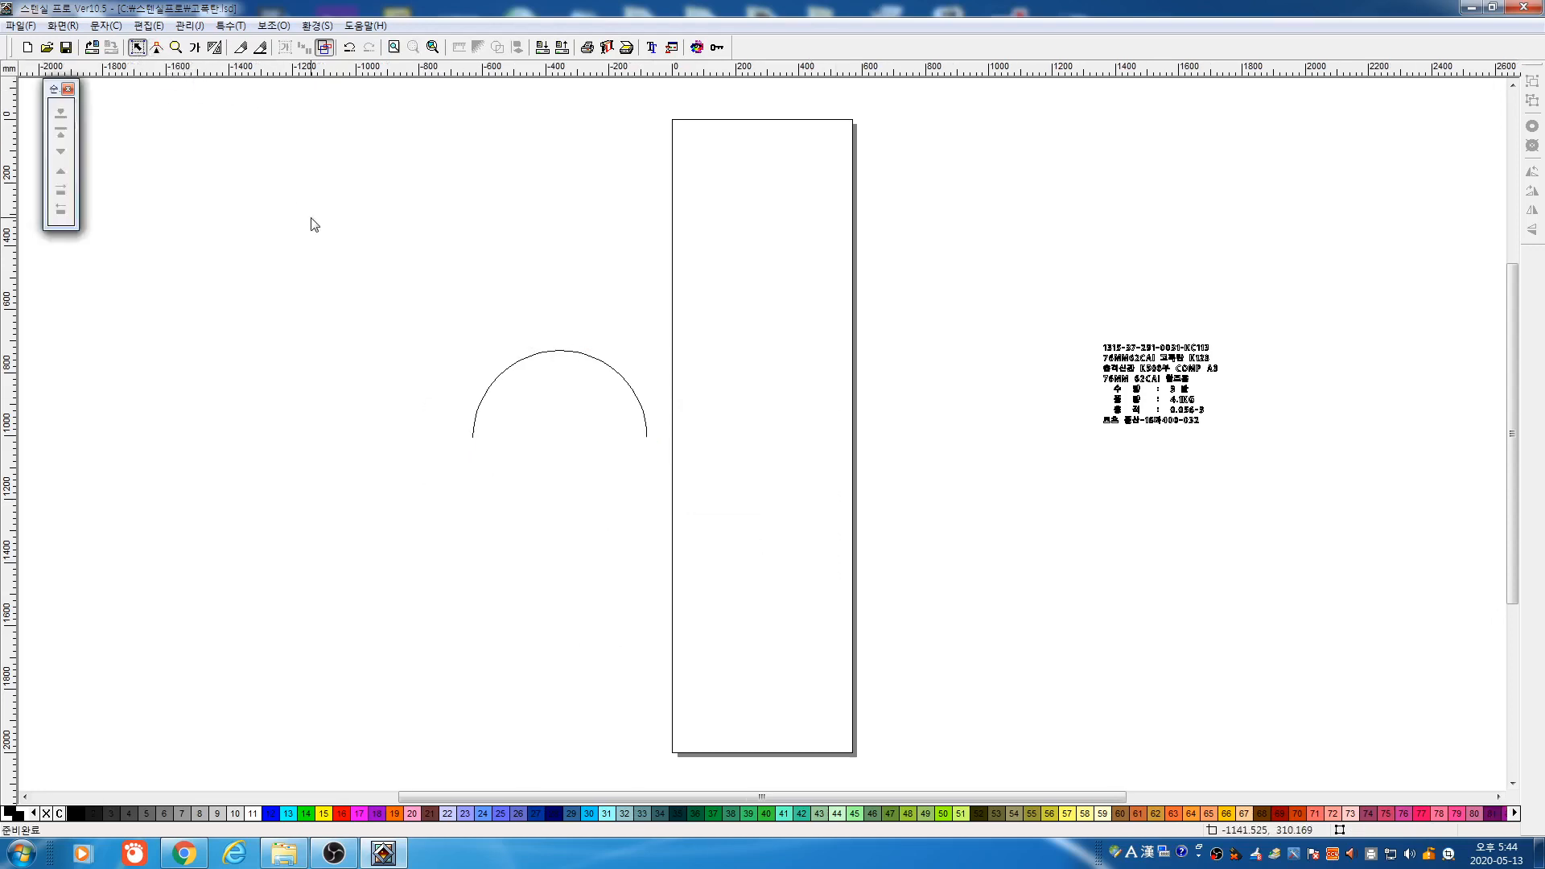
{"action": "left_click", "coordinate": [231, 25]}
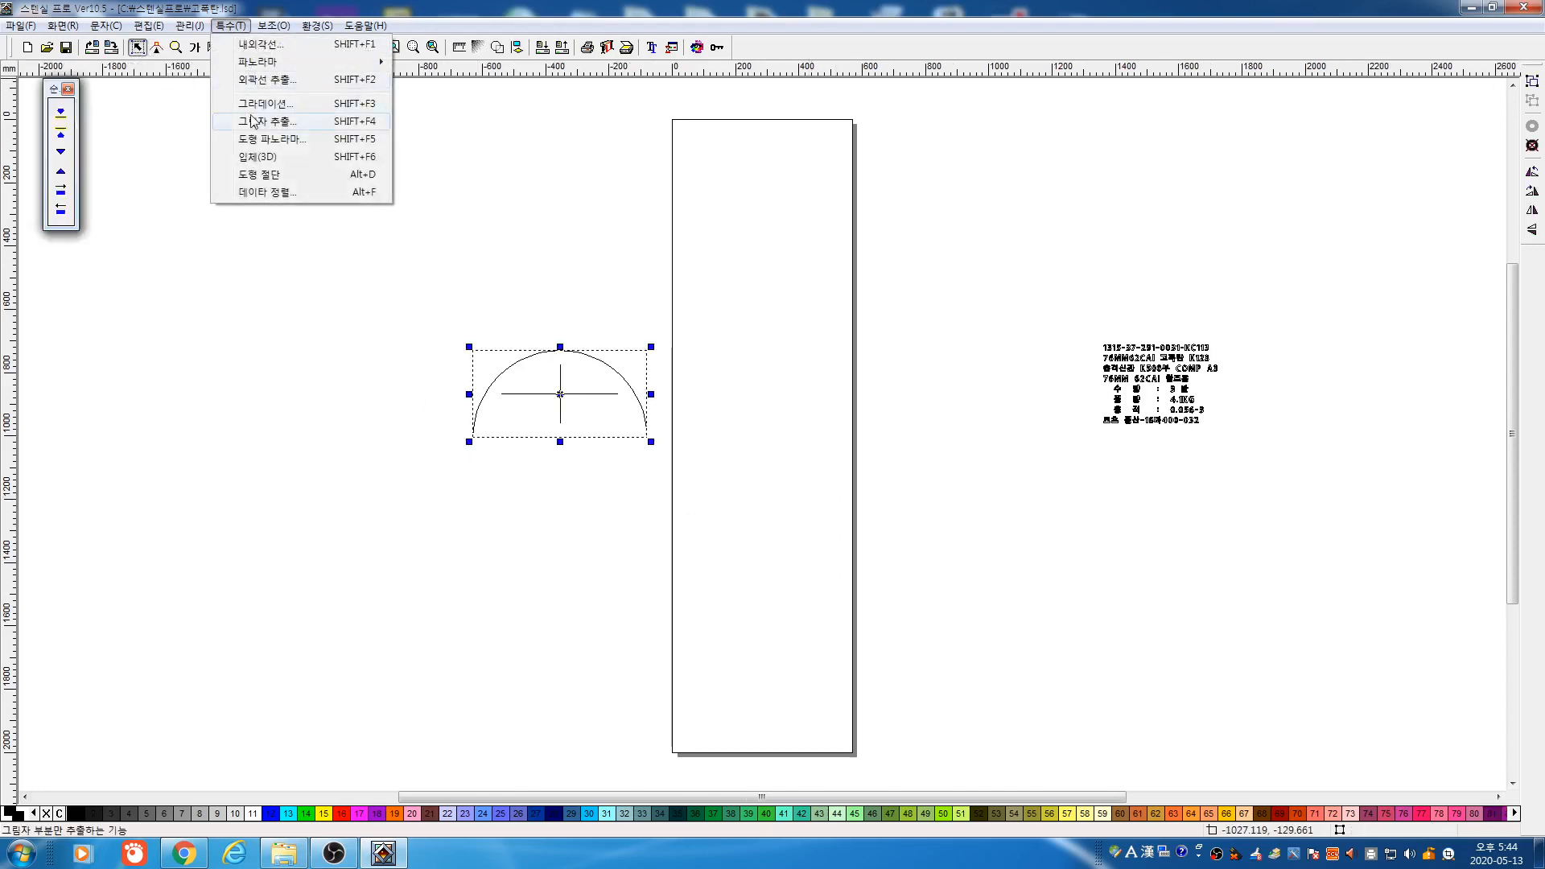
Lay 대한민국국방 along the arc with a 100 mm character width
{"action": "left_click", "coordinate": [270, 145]}
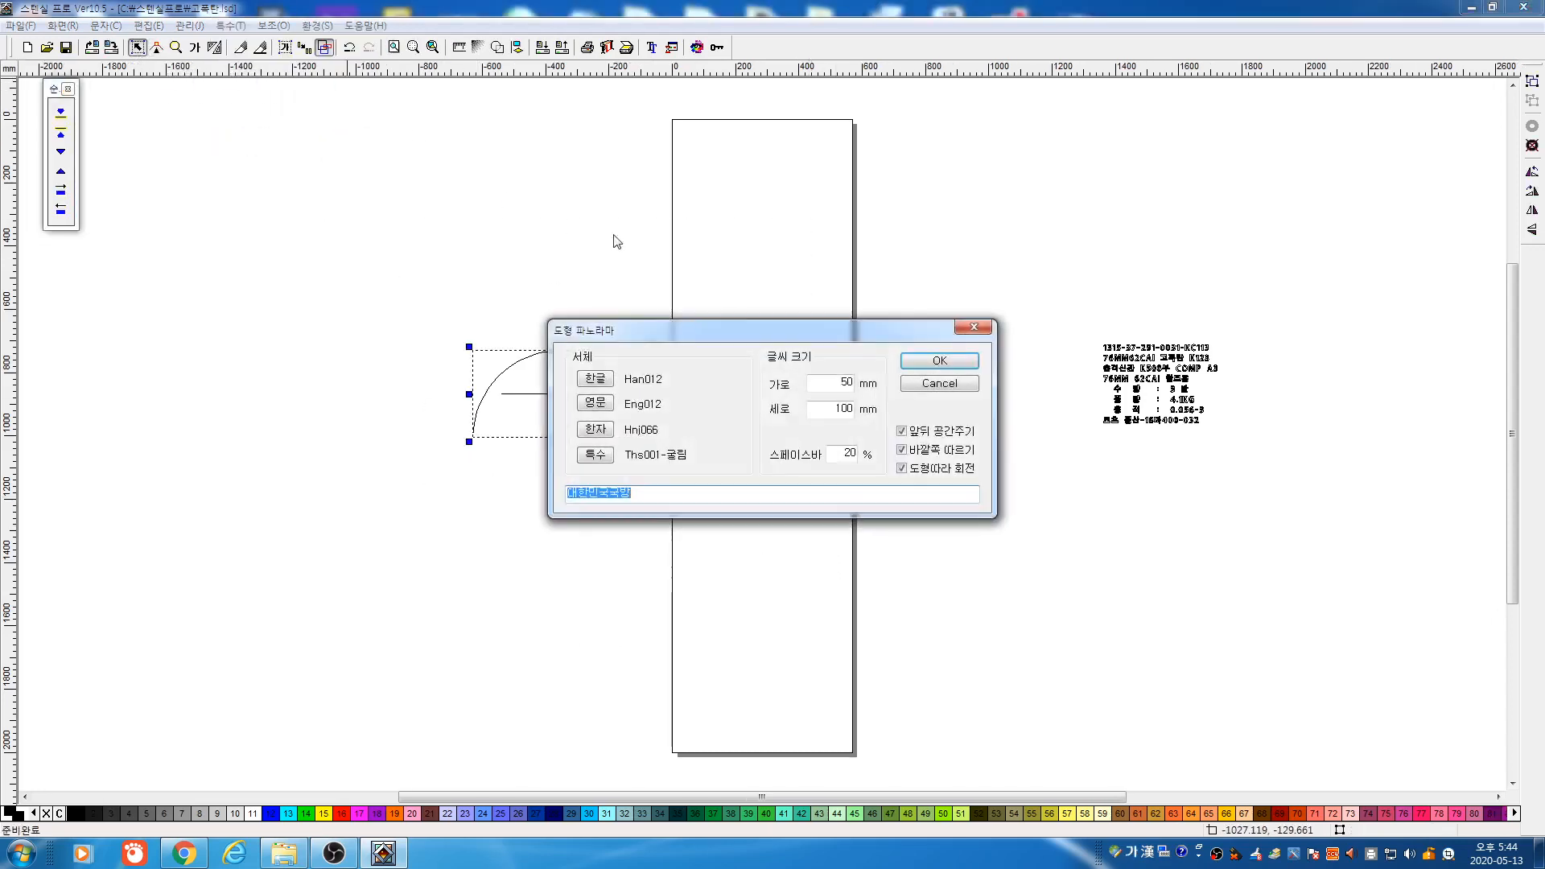
{"action": "left_click", "coordinate": [905, 364]}
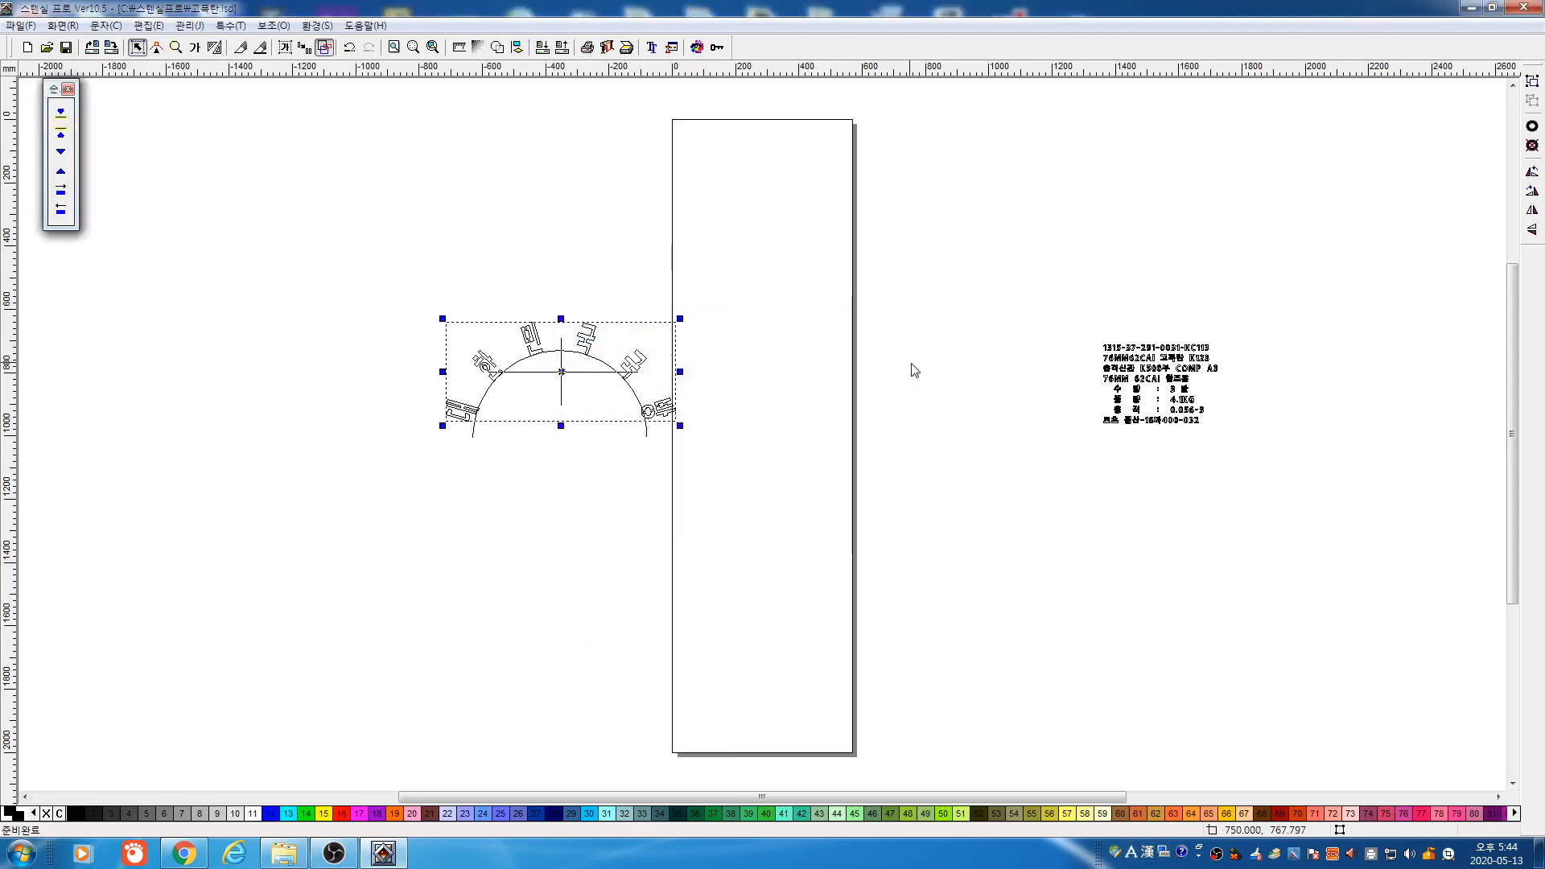
{"action": "key", "text": "ctrl+z"}
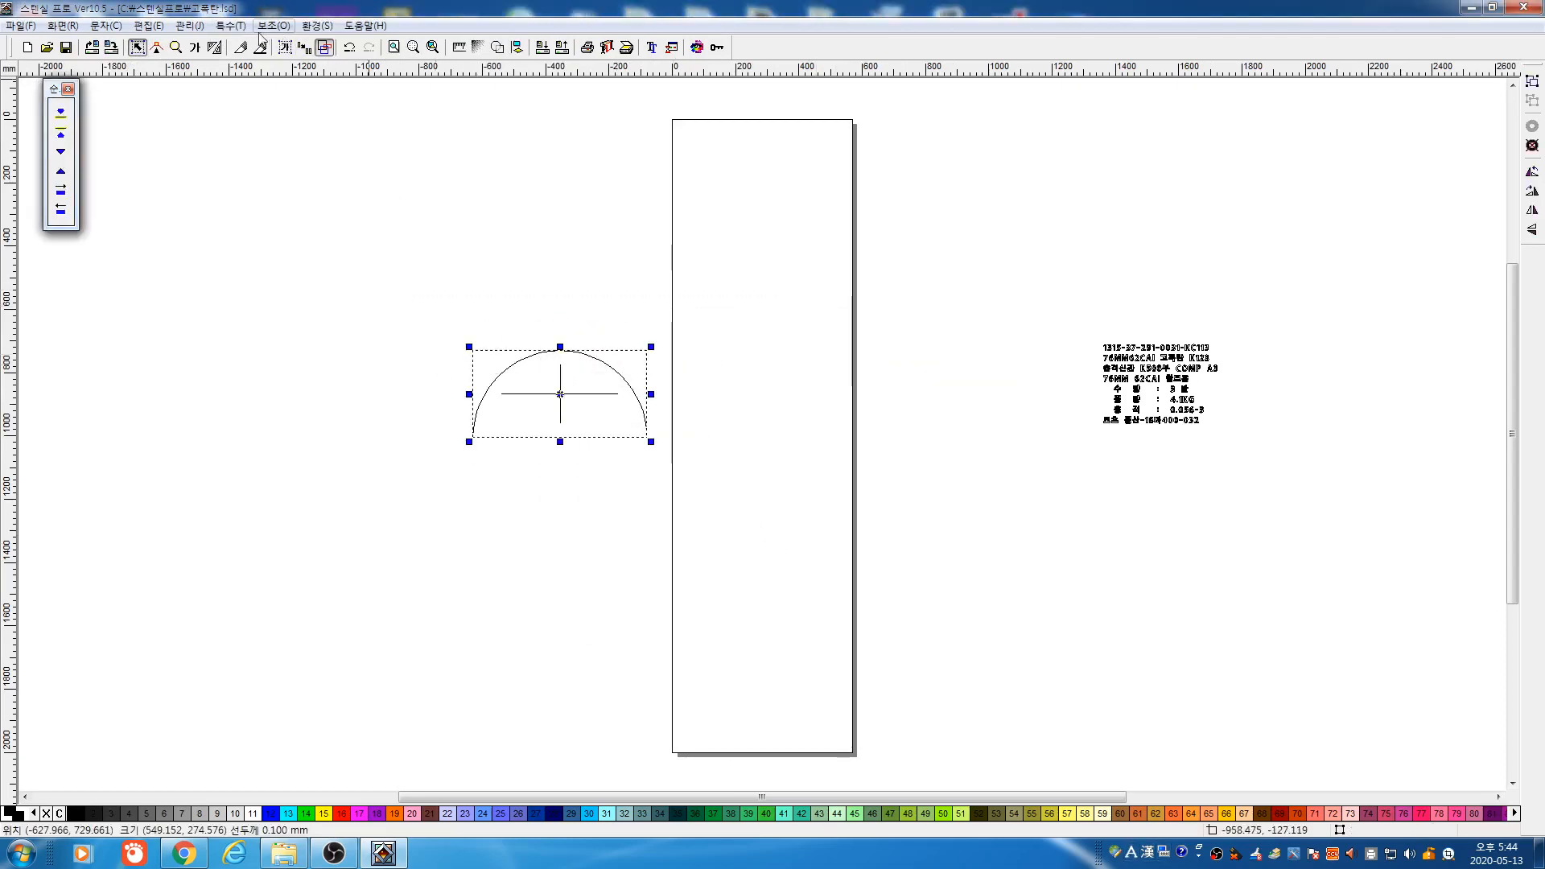
{"action": "left_click", "coordinate": [231, 25]}
{"action": "left_click", "coordinate": [268, 145]}
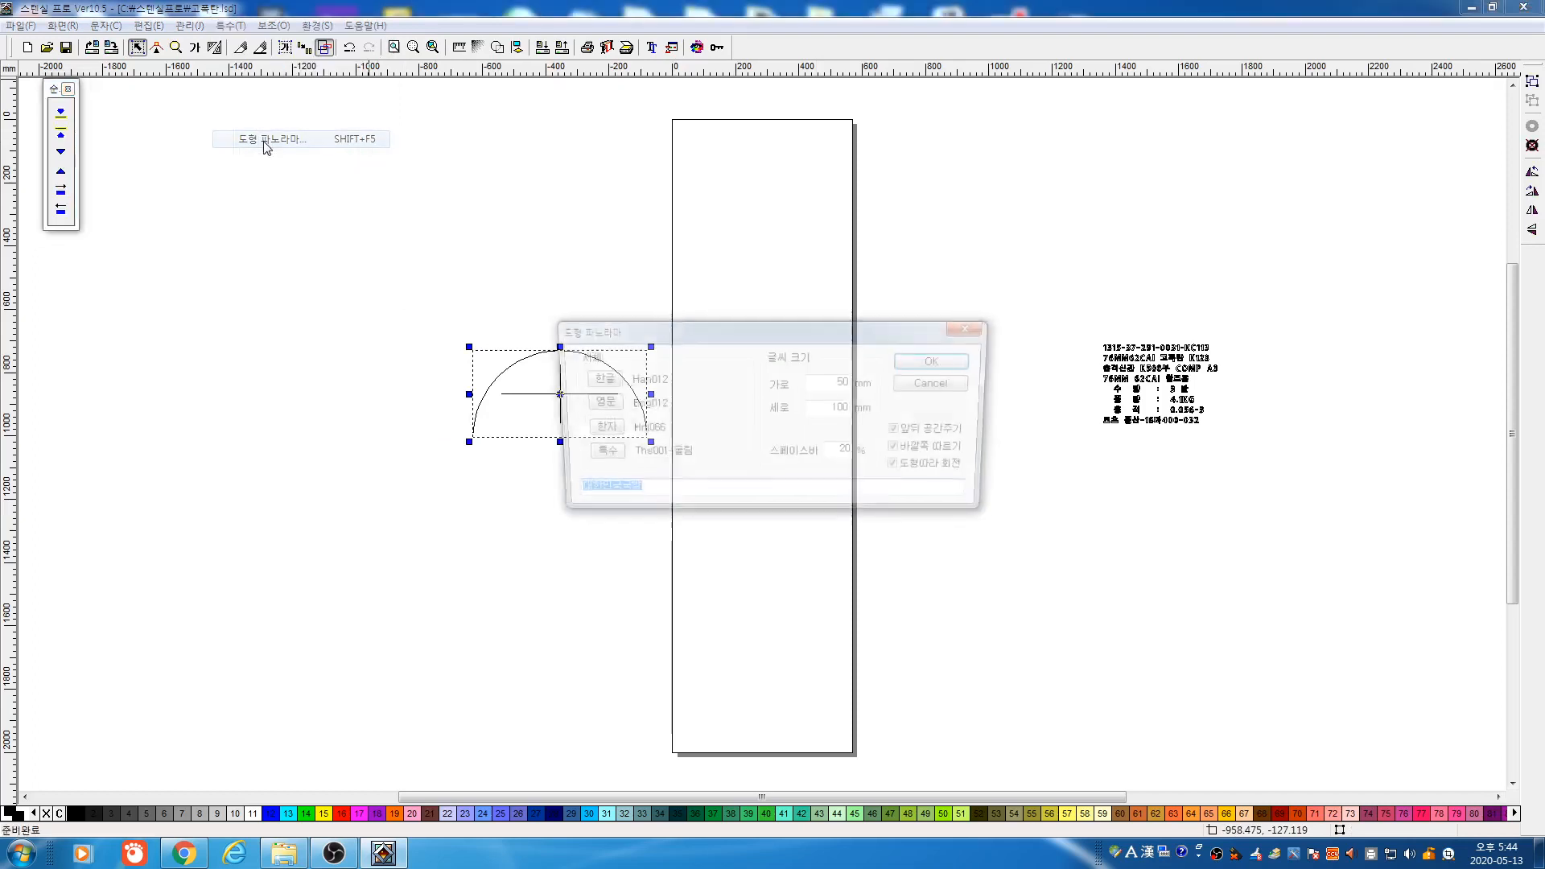
{"action": "double_click", "coordinate": [811, 388]}
{"action": "type", "text": "100"}
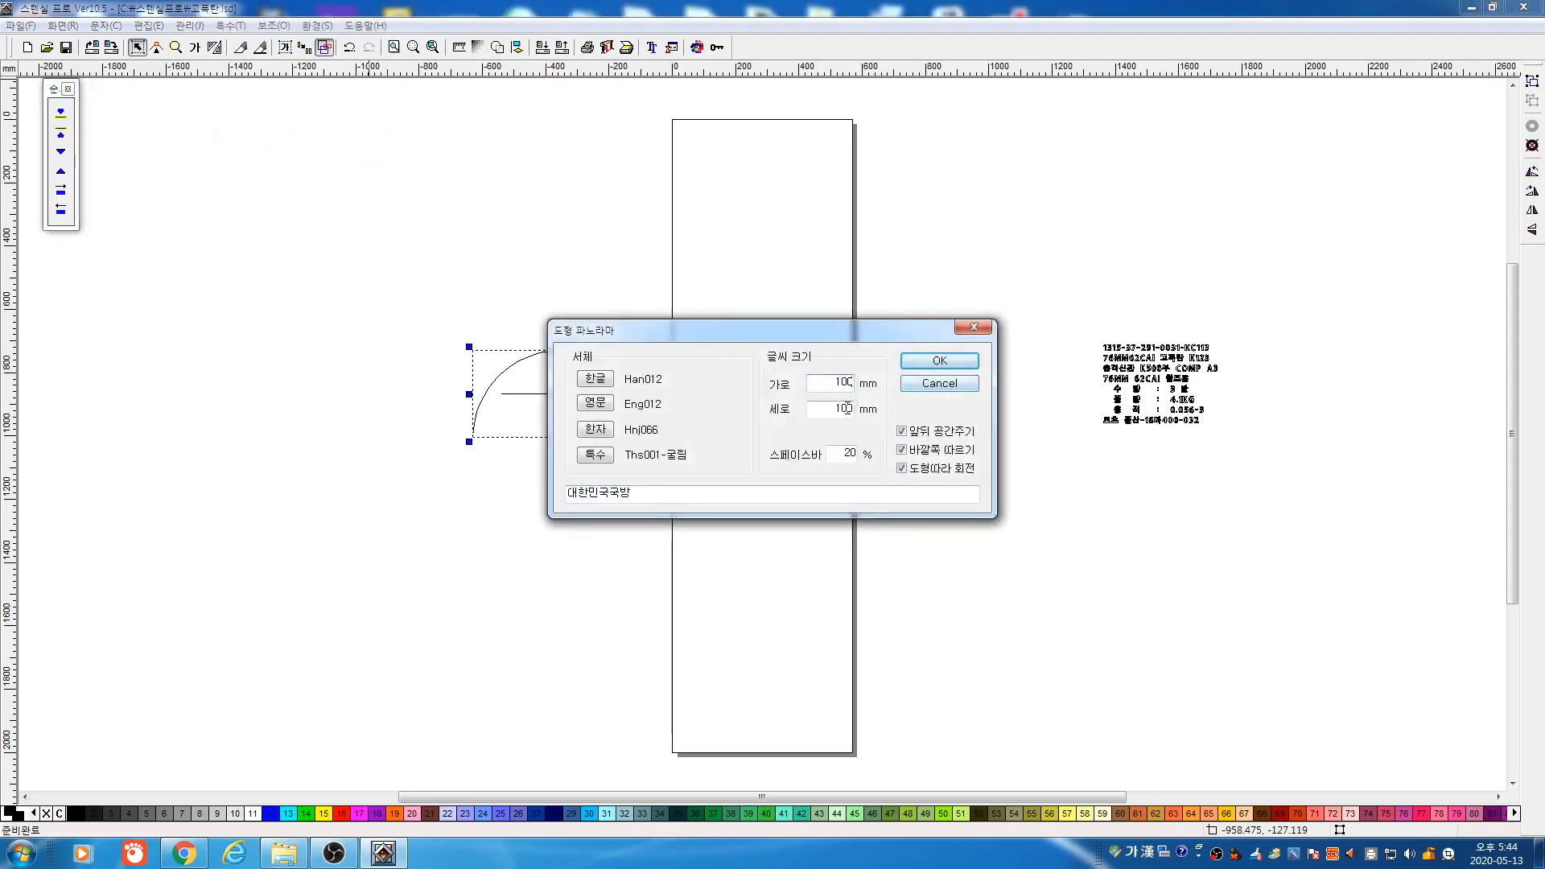
{"action": "left_click", "coordinate": [947, 368]}
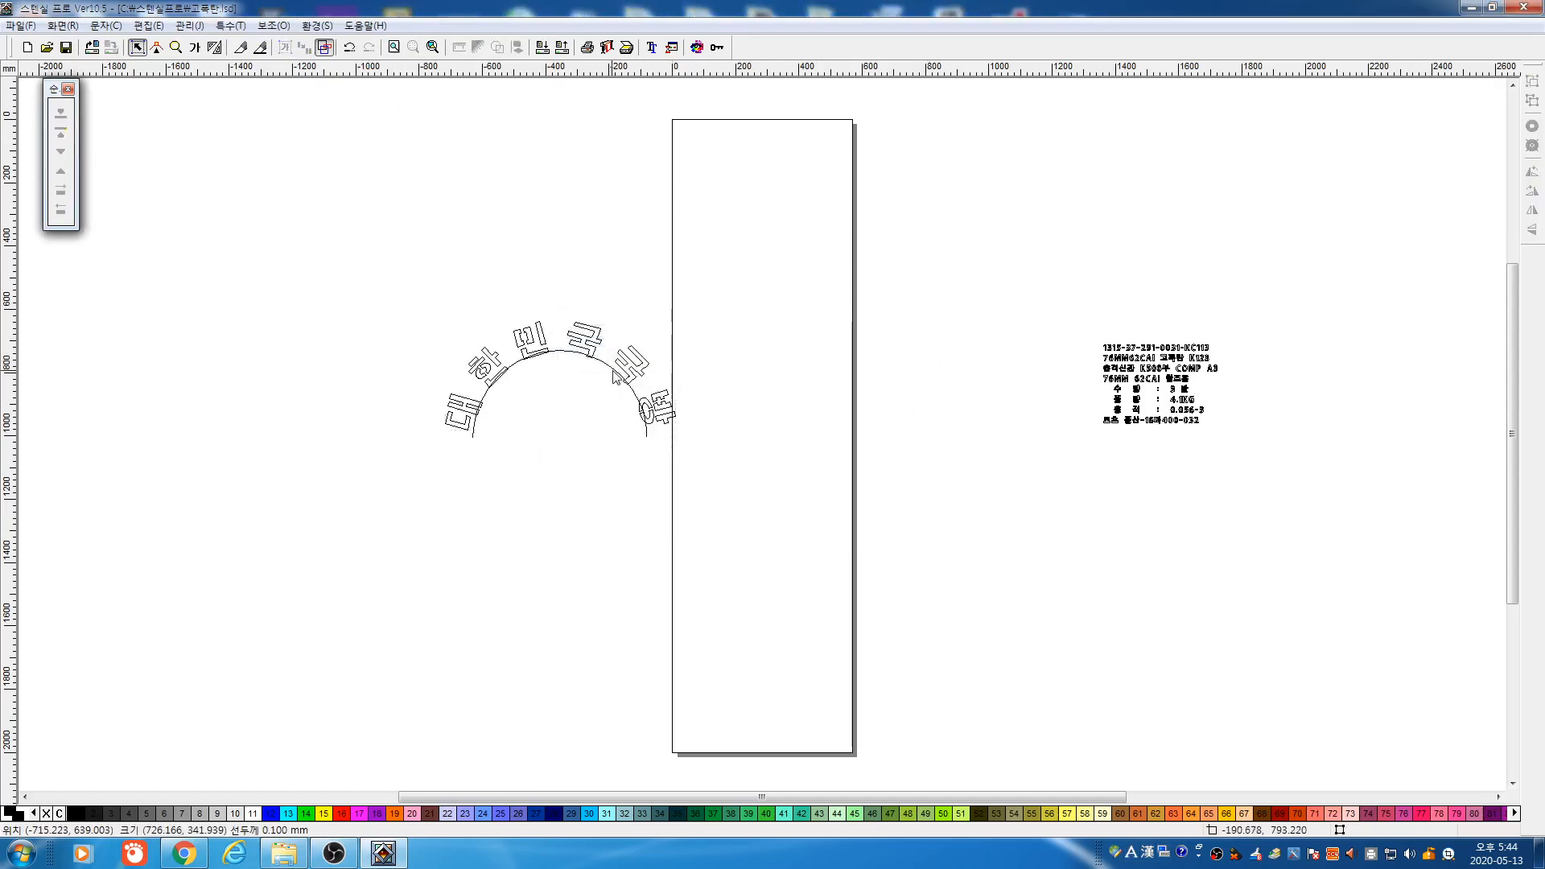
Move the arc down below the text and fill the curved lettering solid black
{"action": "left_click_drag", "start_coordinate": [616, 377], "coordinate": [576, 557]}
{"action": "left_click_drag", "start_coordinate": [379, 306], "coordinate": [695, 463]}
{"action": "left_click", "coordinate": [324, 48]}
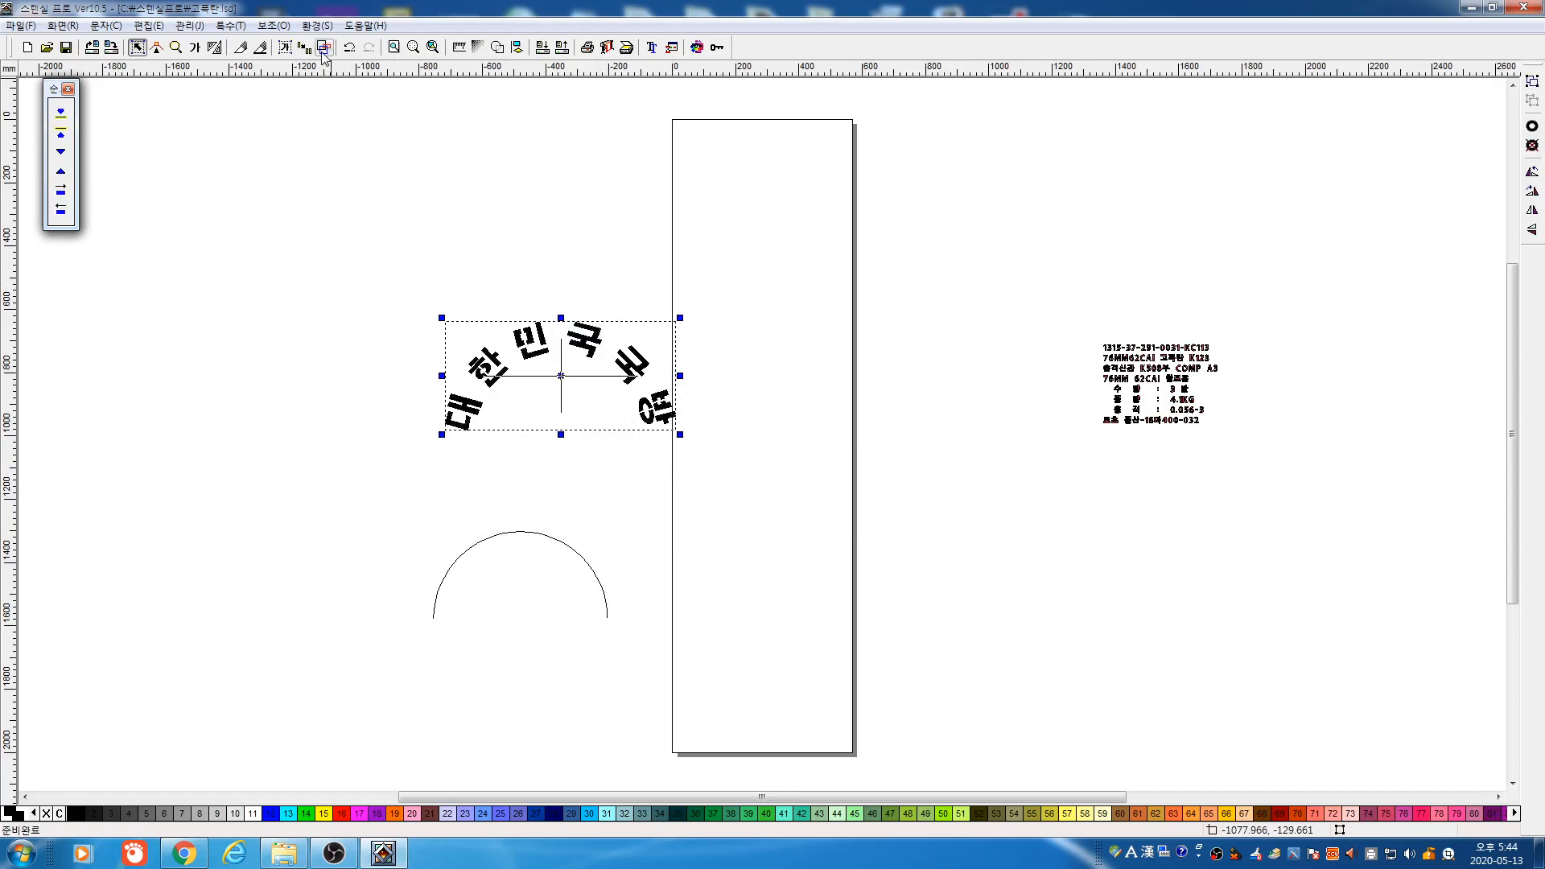
{"action": "left_click_drag", "start_coordinate": [369, 249], "coordinate": [765, 518]}
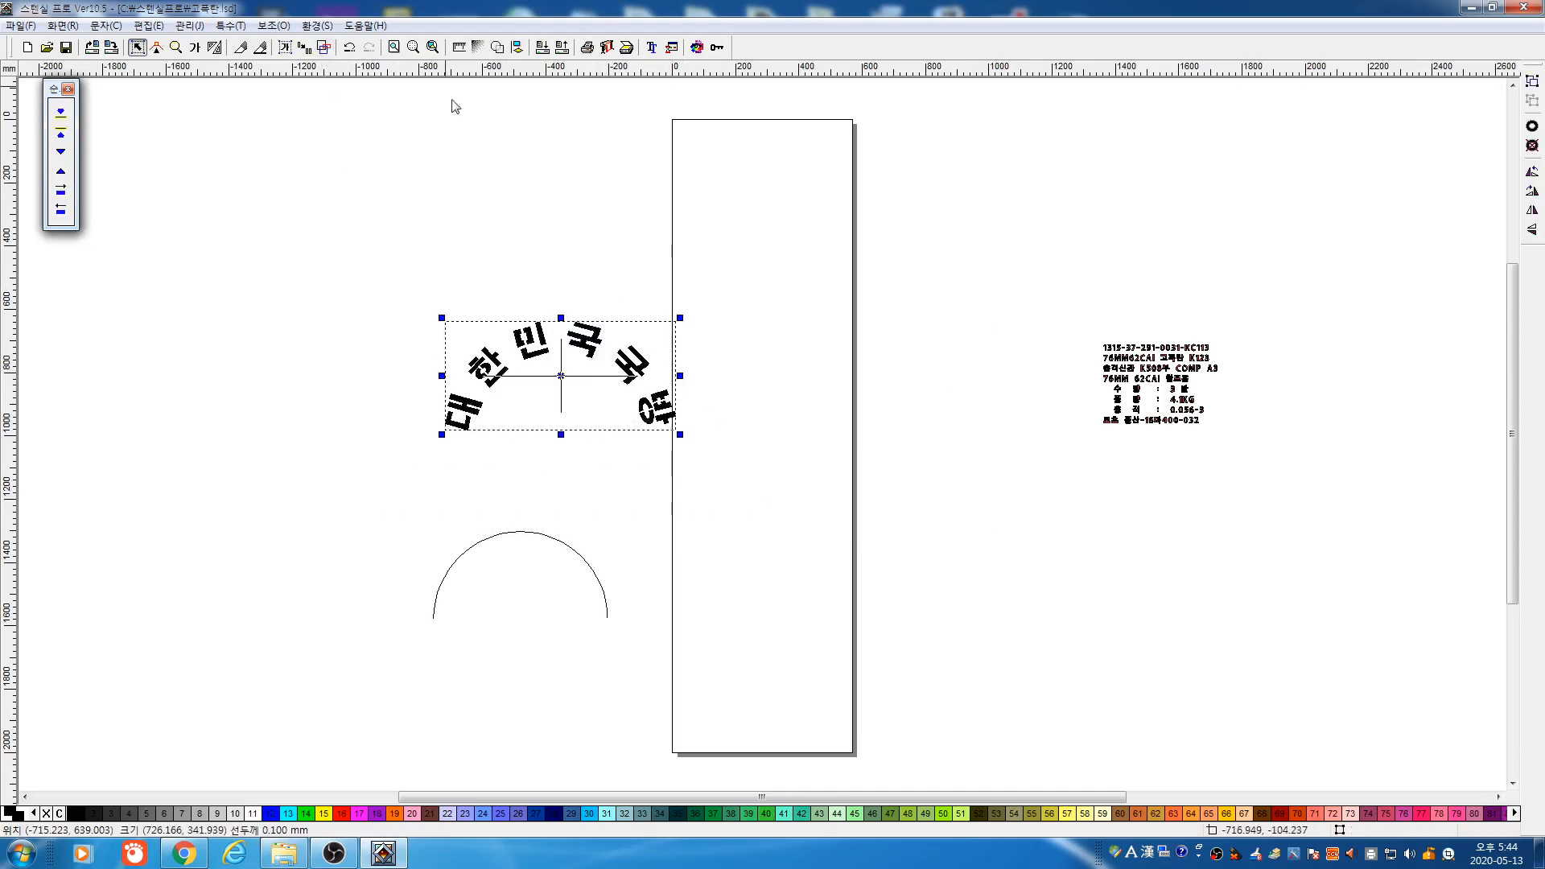
Resize the arched lettering to 570 mm wide with proportional height in 규격
{"action": "left_click", "coordinate": [458, 49]}
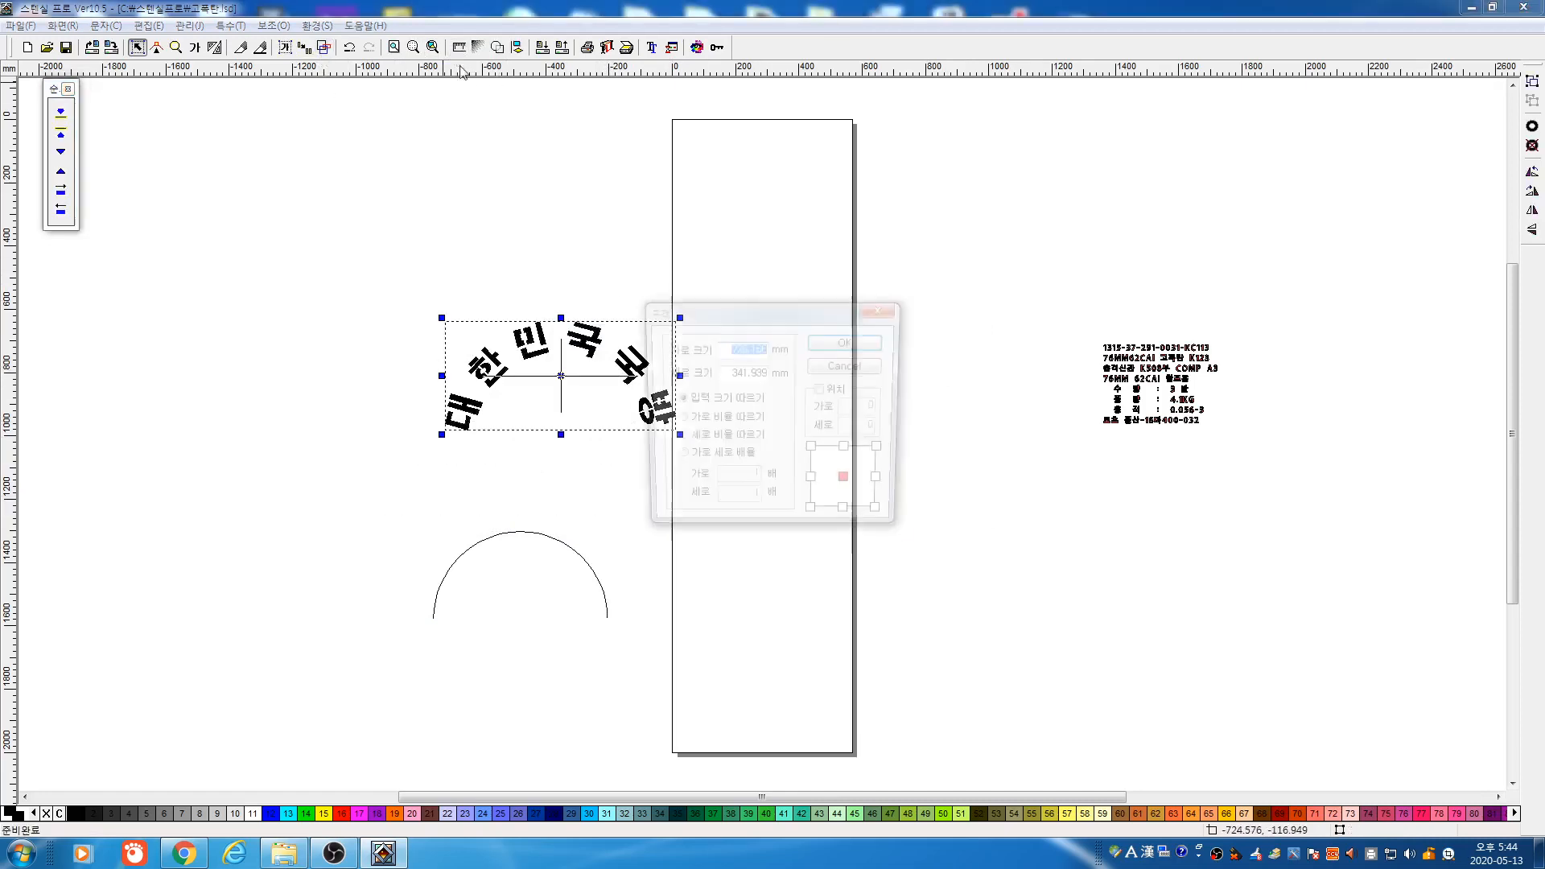
{"action": "left_click", "coordinate": [830, 367]}
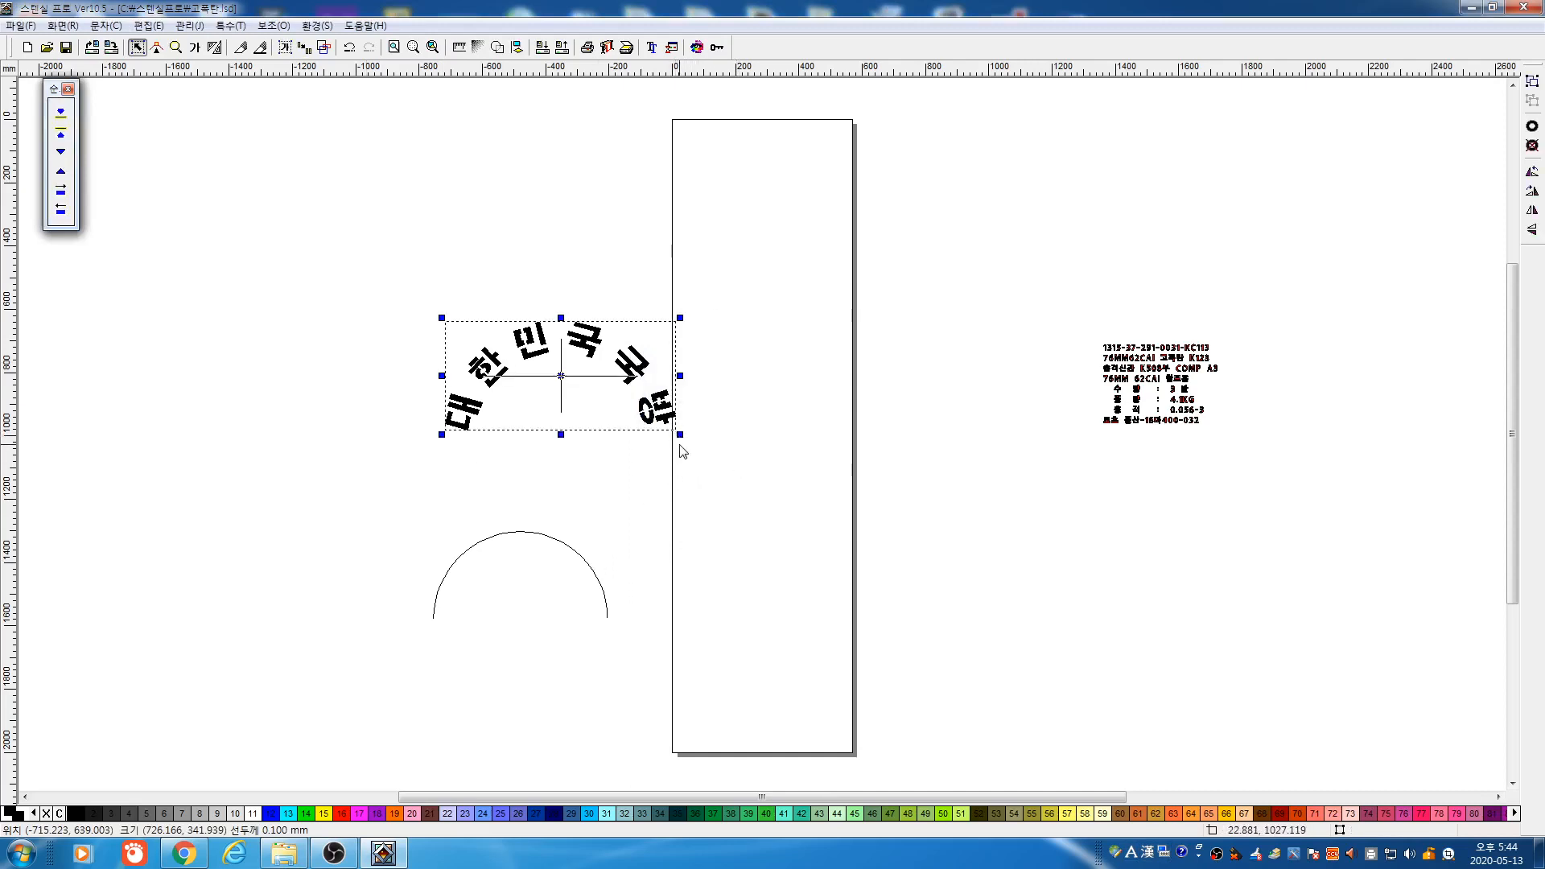
{"action": "left_click_drag", "start_coordinate": [680, 435], "coordinate": [654, 425]}
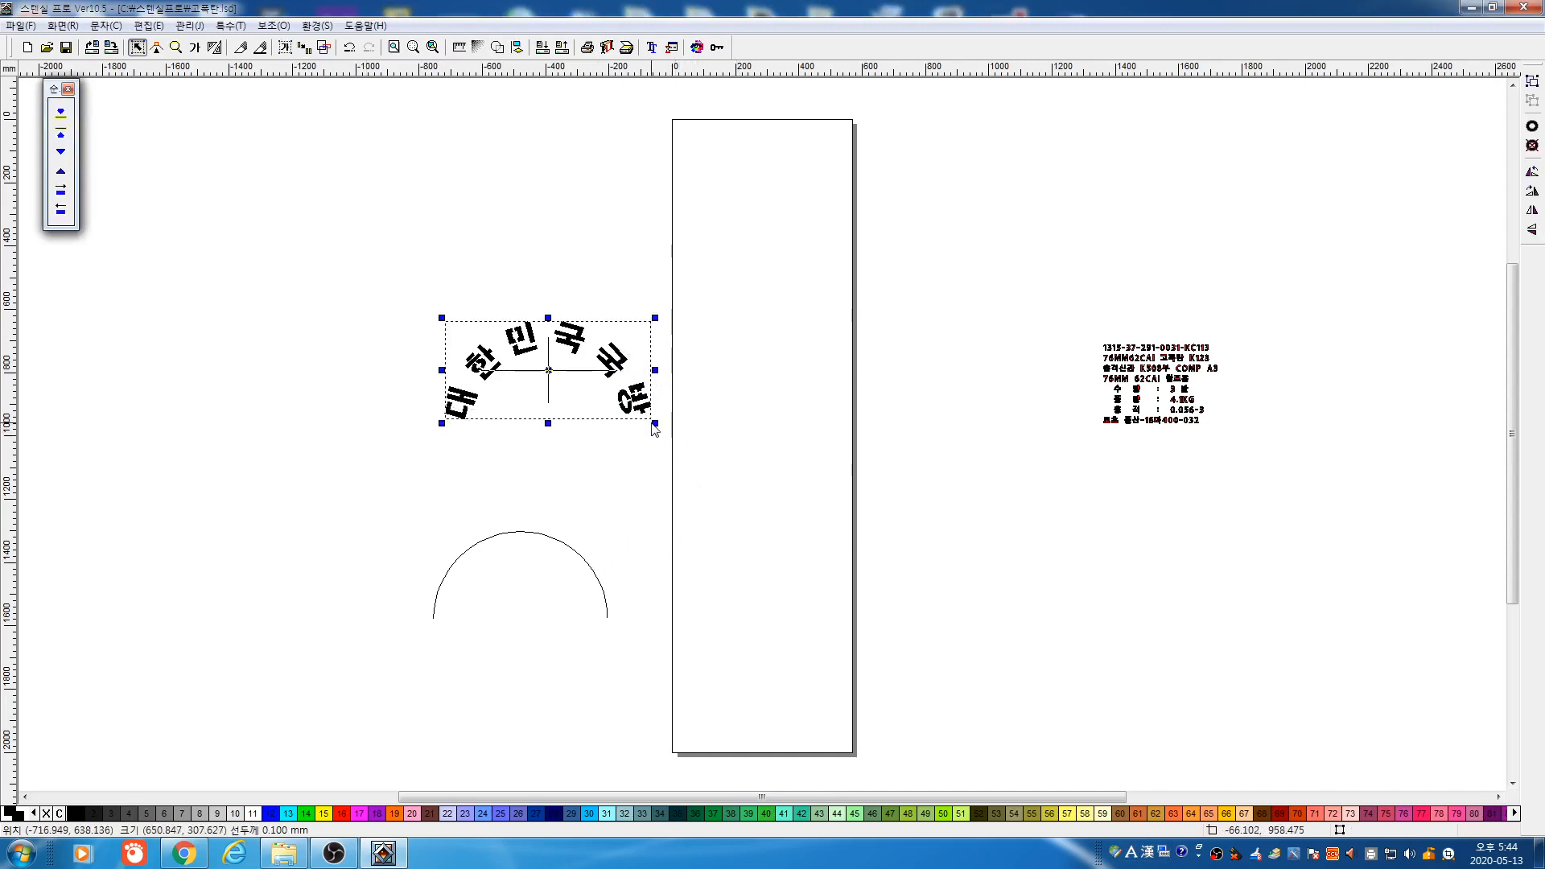
{"action": "double_click", "coordinate": [652, 425]}
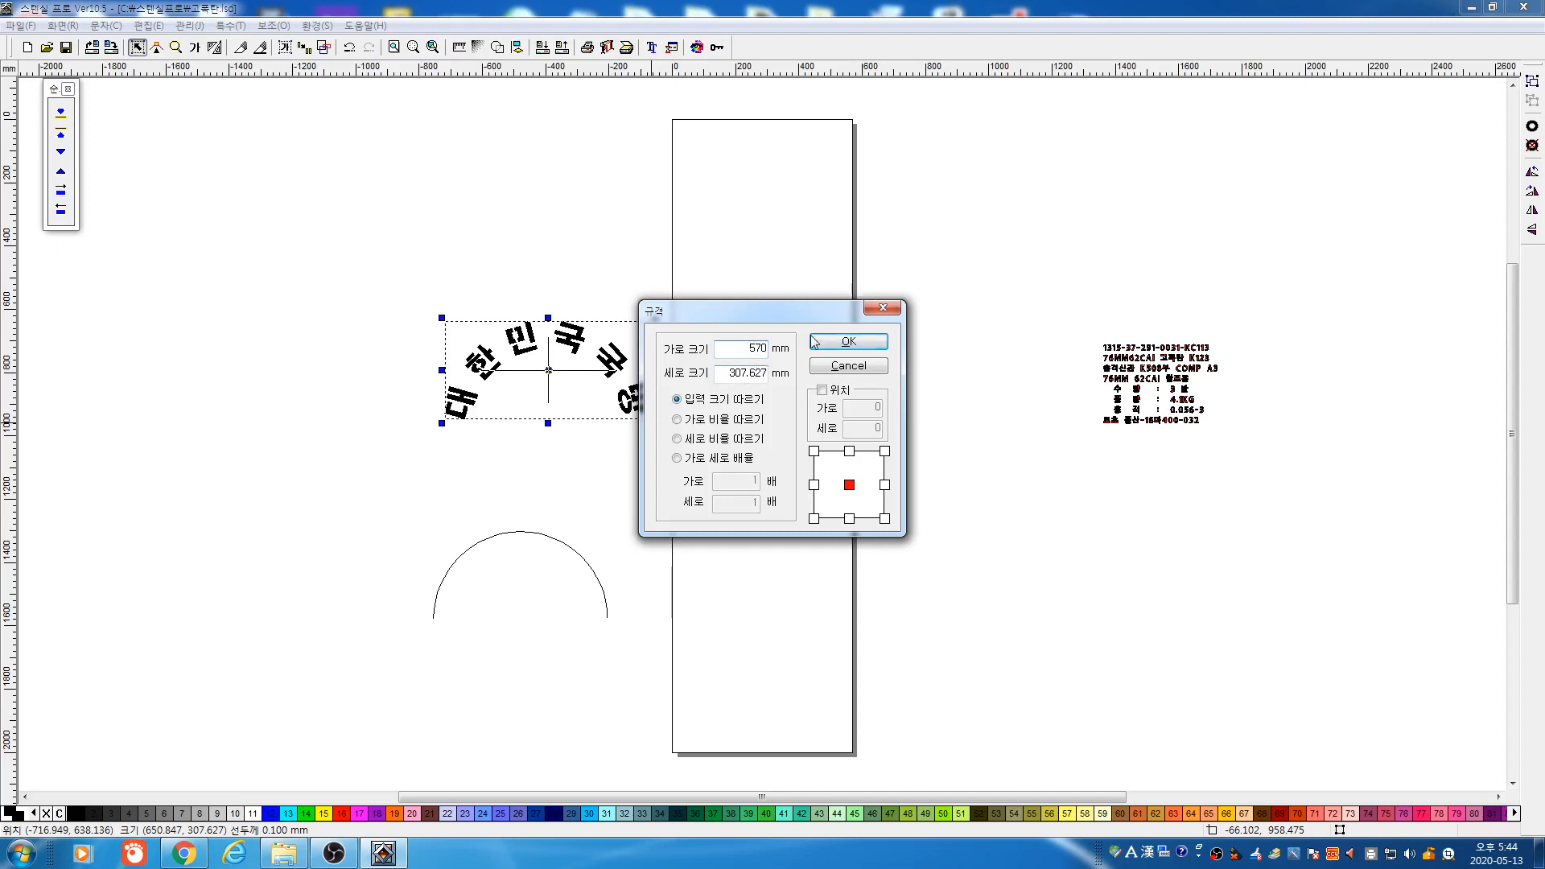
{"action": "left_click", "coordinate": [729, 419]}
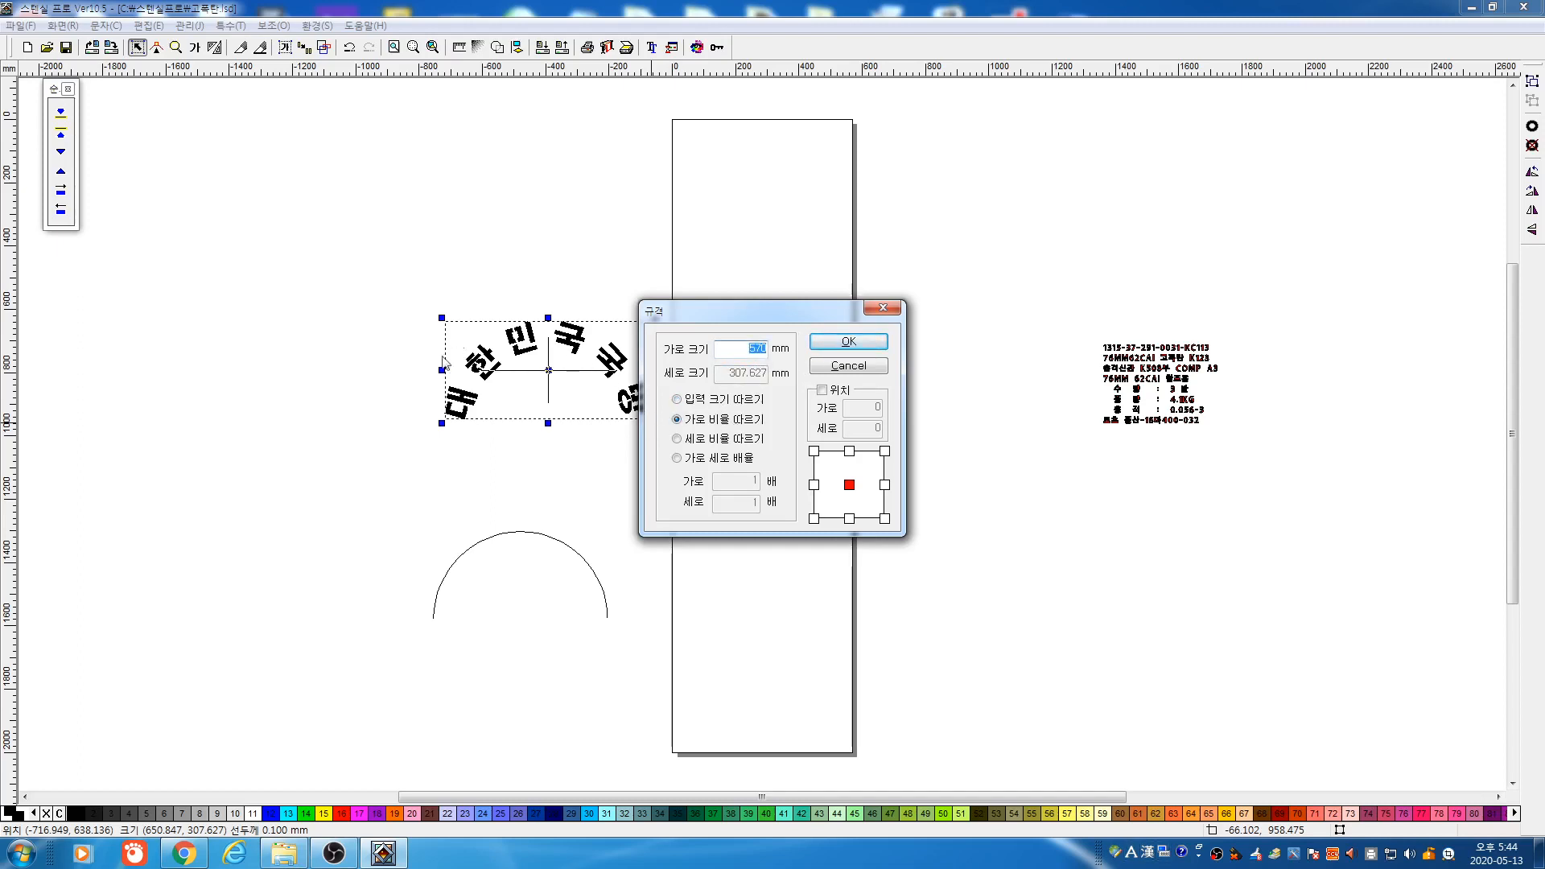
{"action": "left_click", "coordinate": [850, 343]}
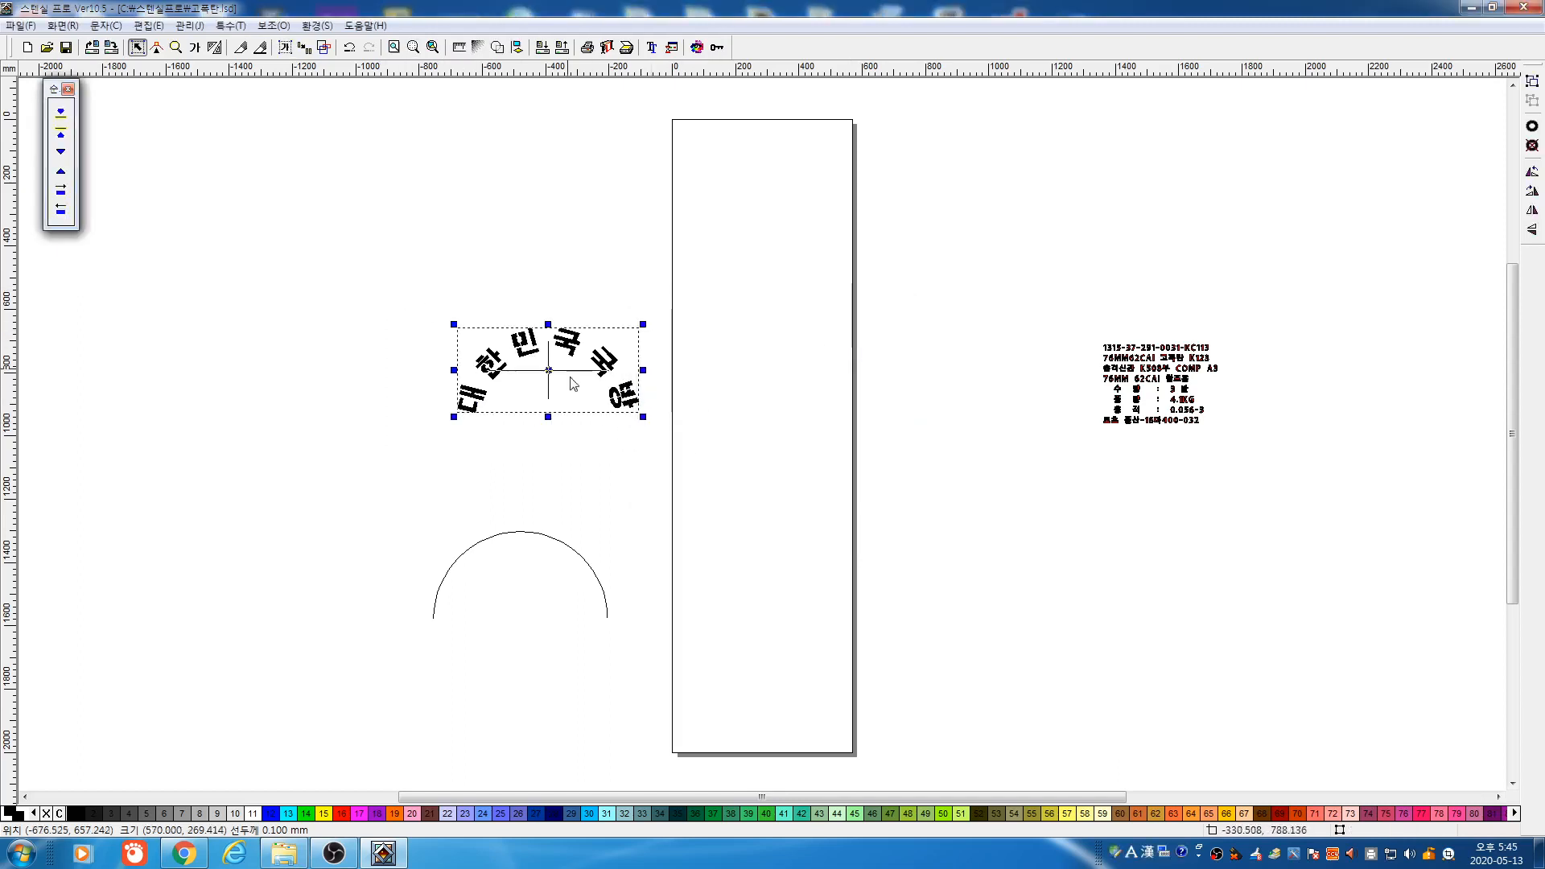
{"action": "left_click", "coordinate": [459, 48]}
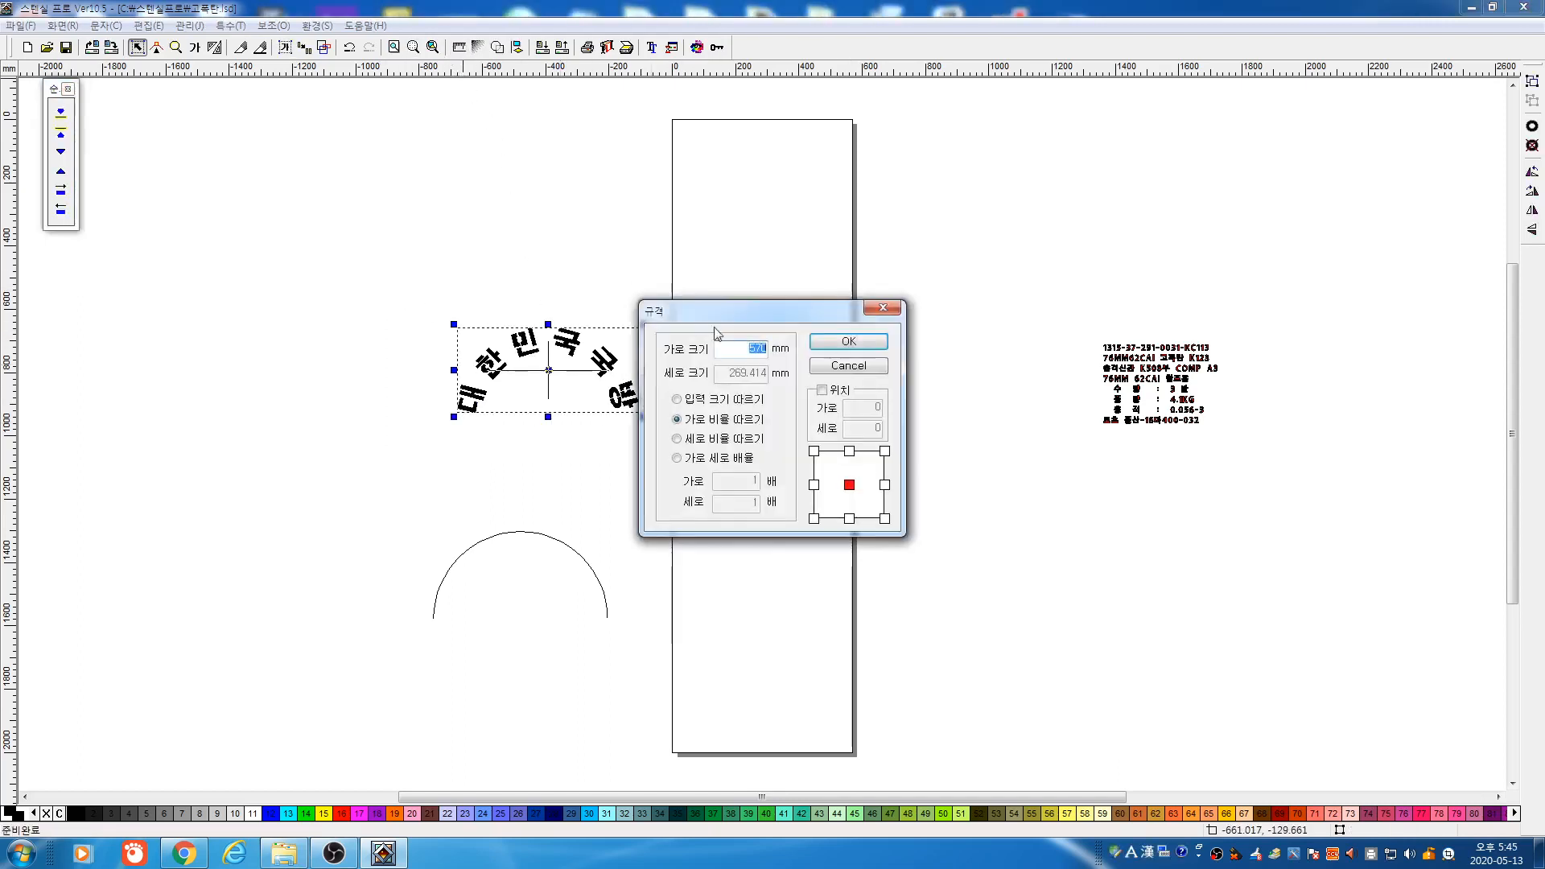
{"action": "left_click", "coordinate": [746, 400]}
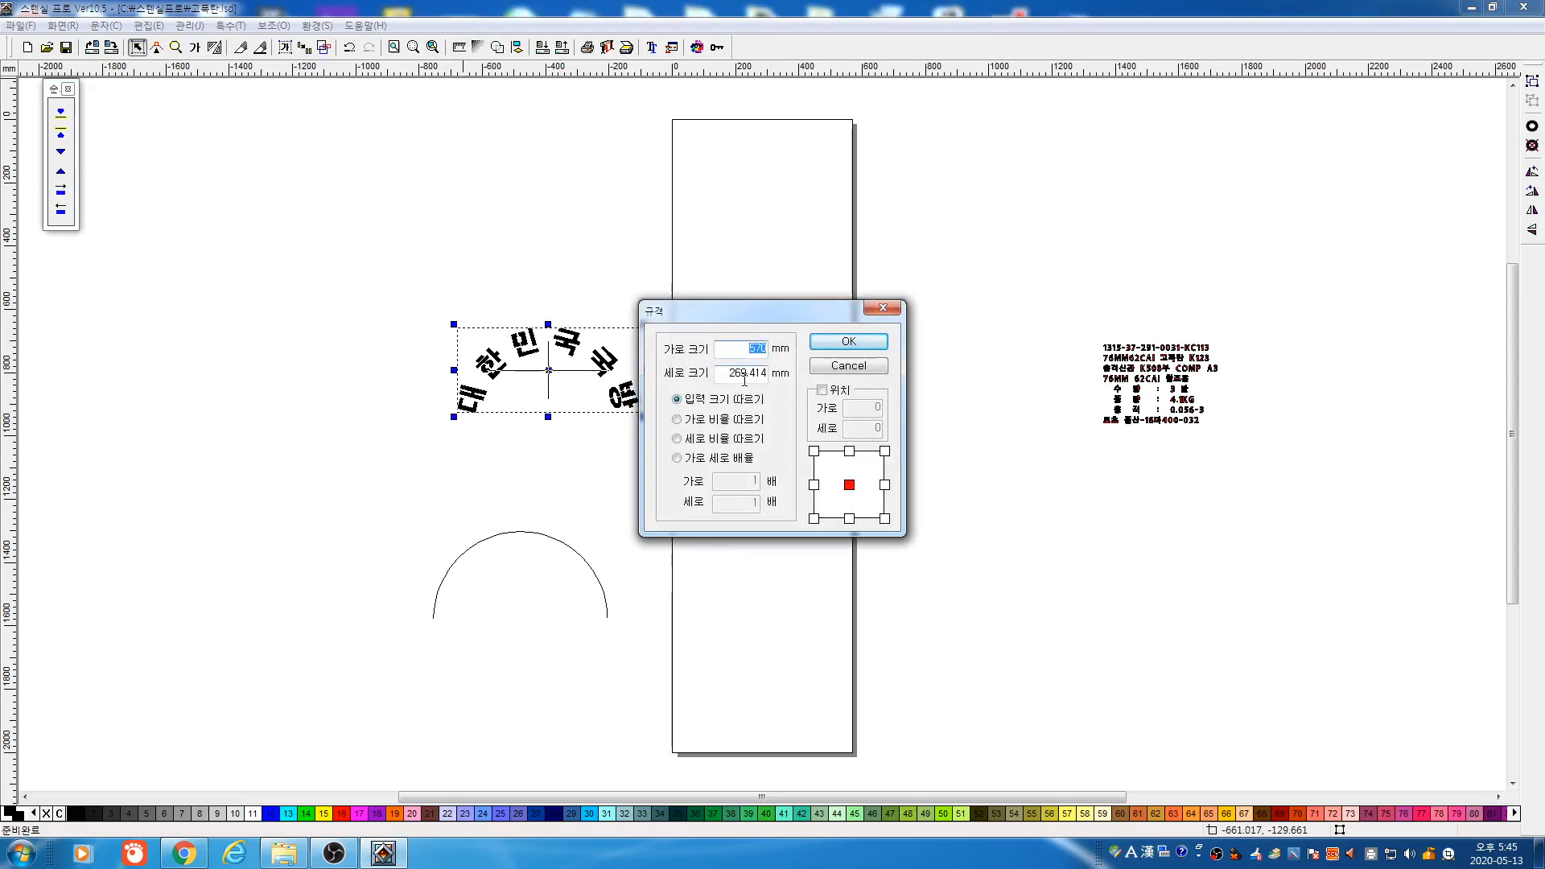
{"action": "left_click", "coordinate": [849, 366]}
Check the lettering in the plotter output preview, then delete the lettering and arc together
{"action": "left_click_drag", "start_coordinate": [372, 270], "coordinate": [732, 449]}
{"action": "left_click", "coordinate": [605, 48]}
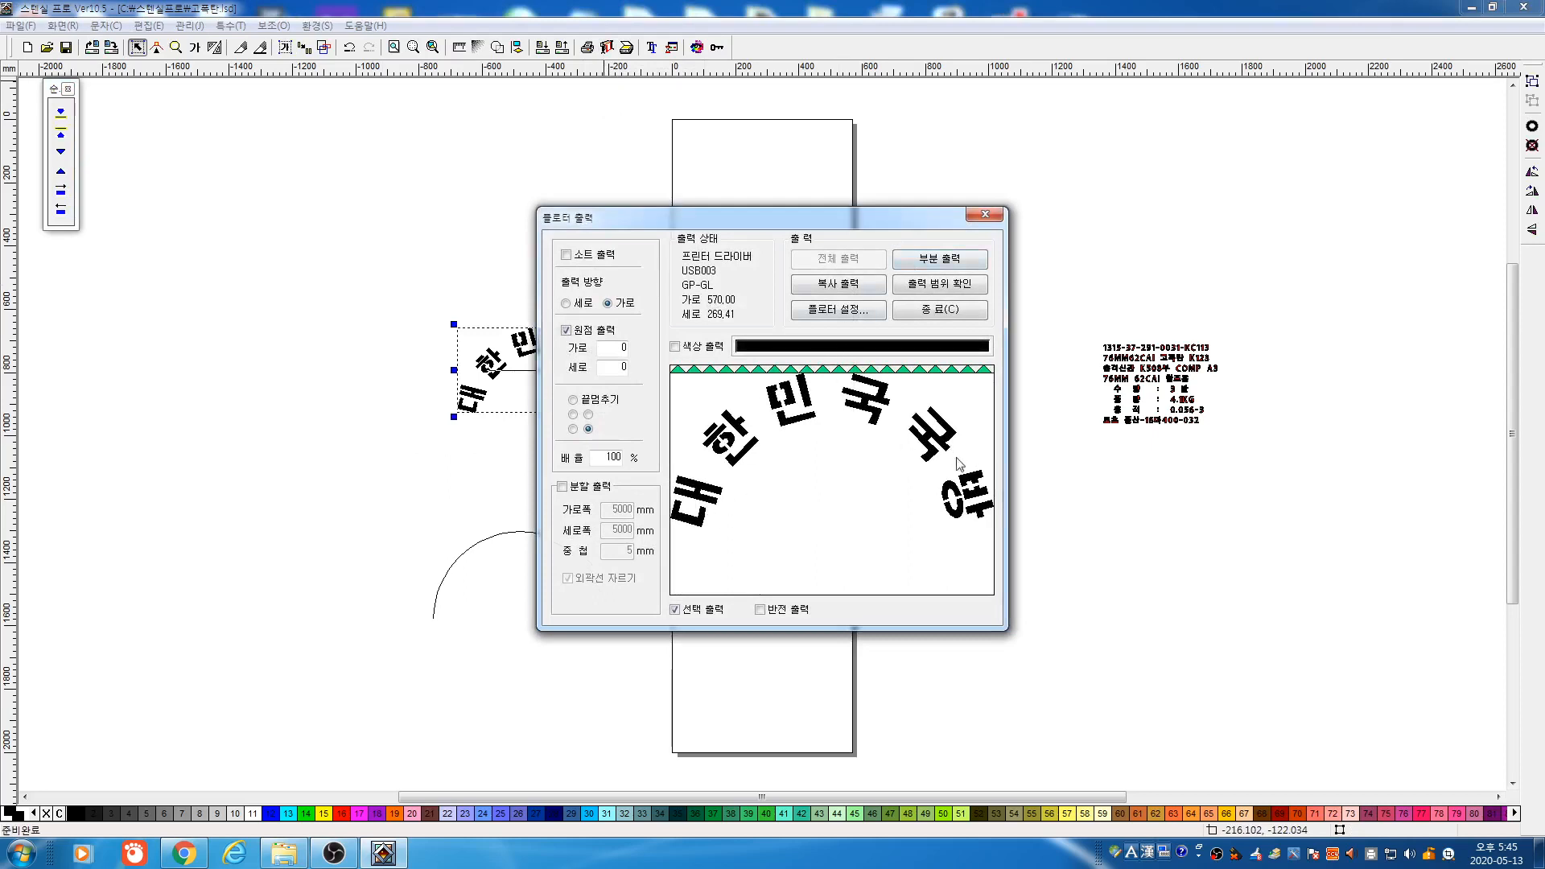
{"action": "left_click", "coordinate": [971, 311]}
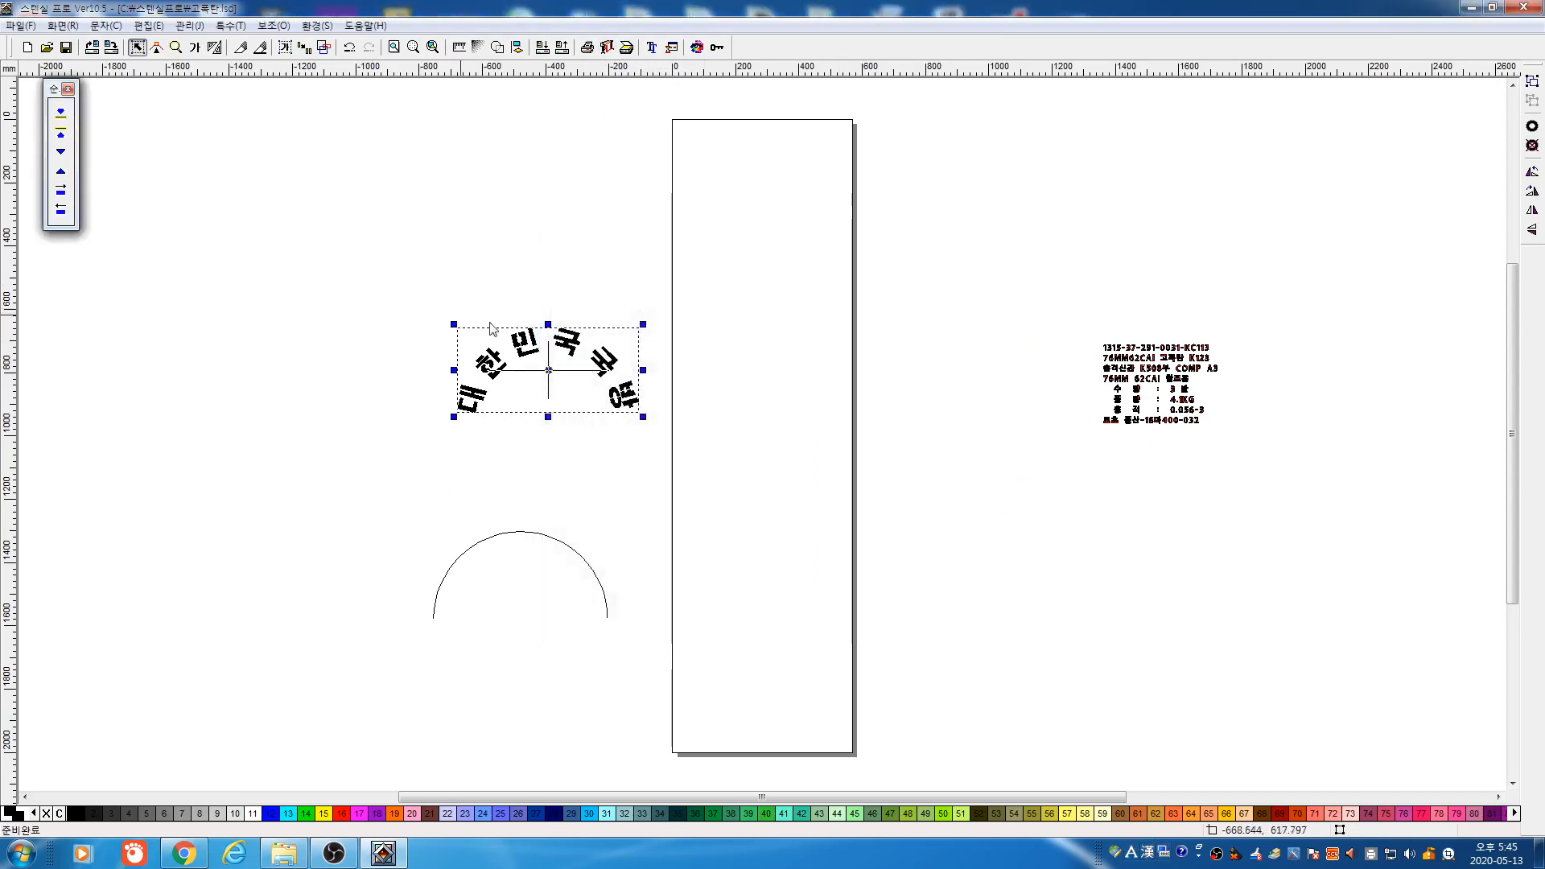
{"action": "left_click_drag", "start_coordinate": [390, 272], "coordinate": [775, 679]}
{"action": "key", "text": "Delete"}
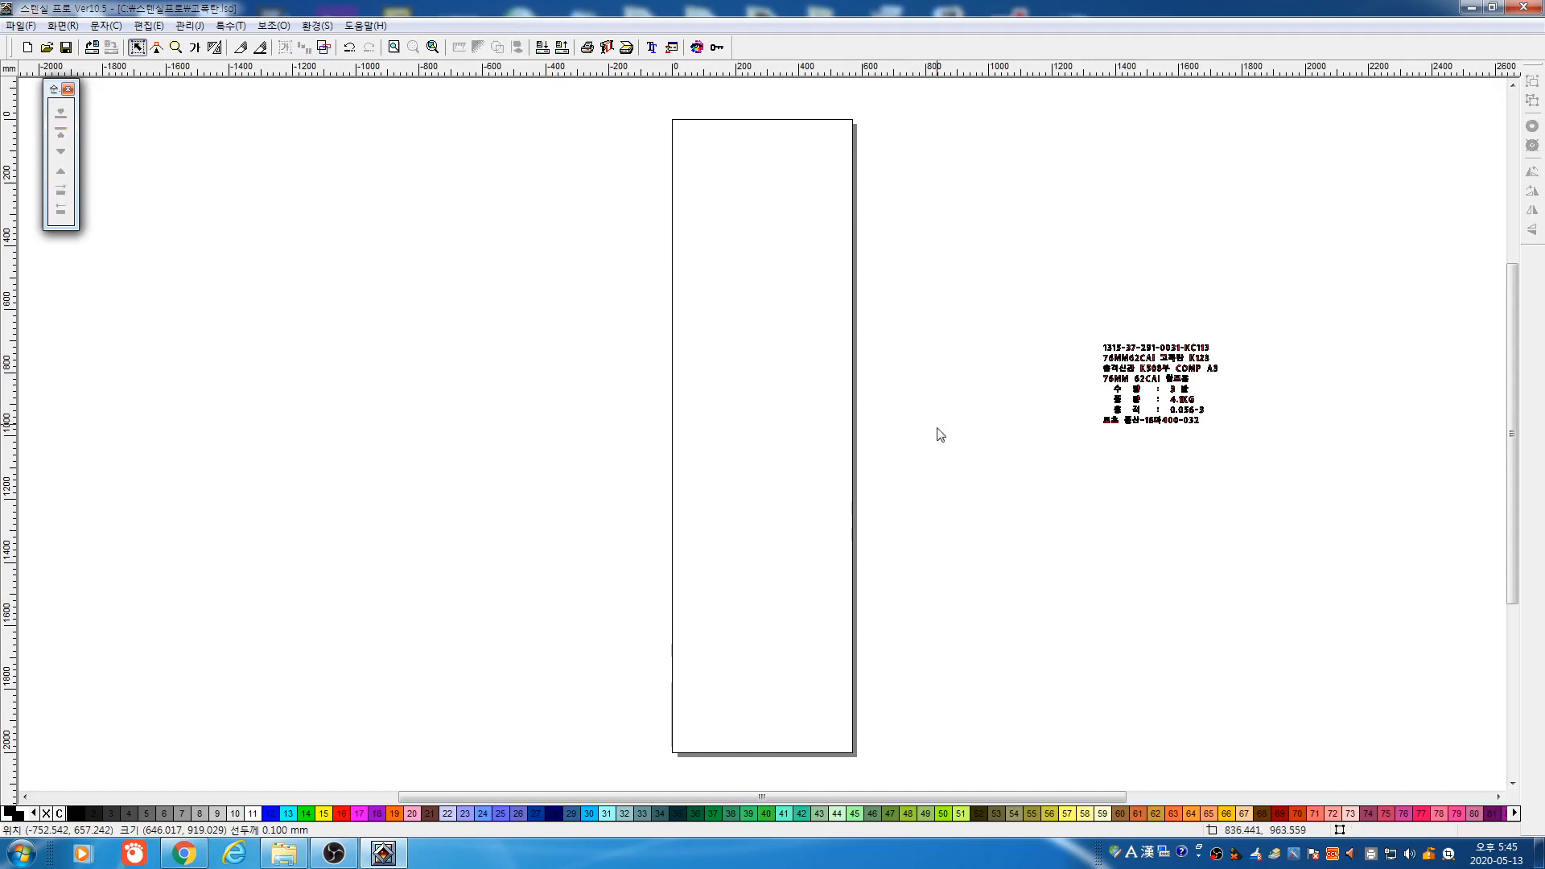
{"action": "left_click", "coordinate": [176, 47]}
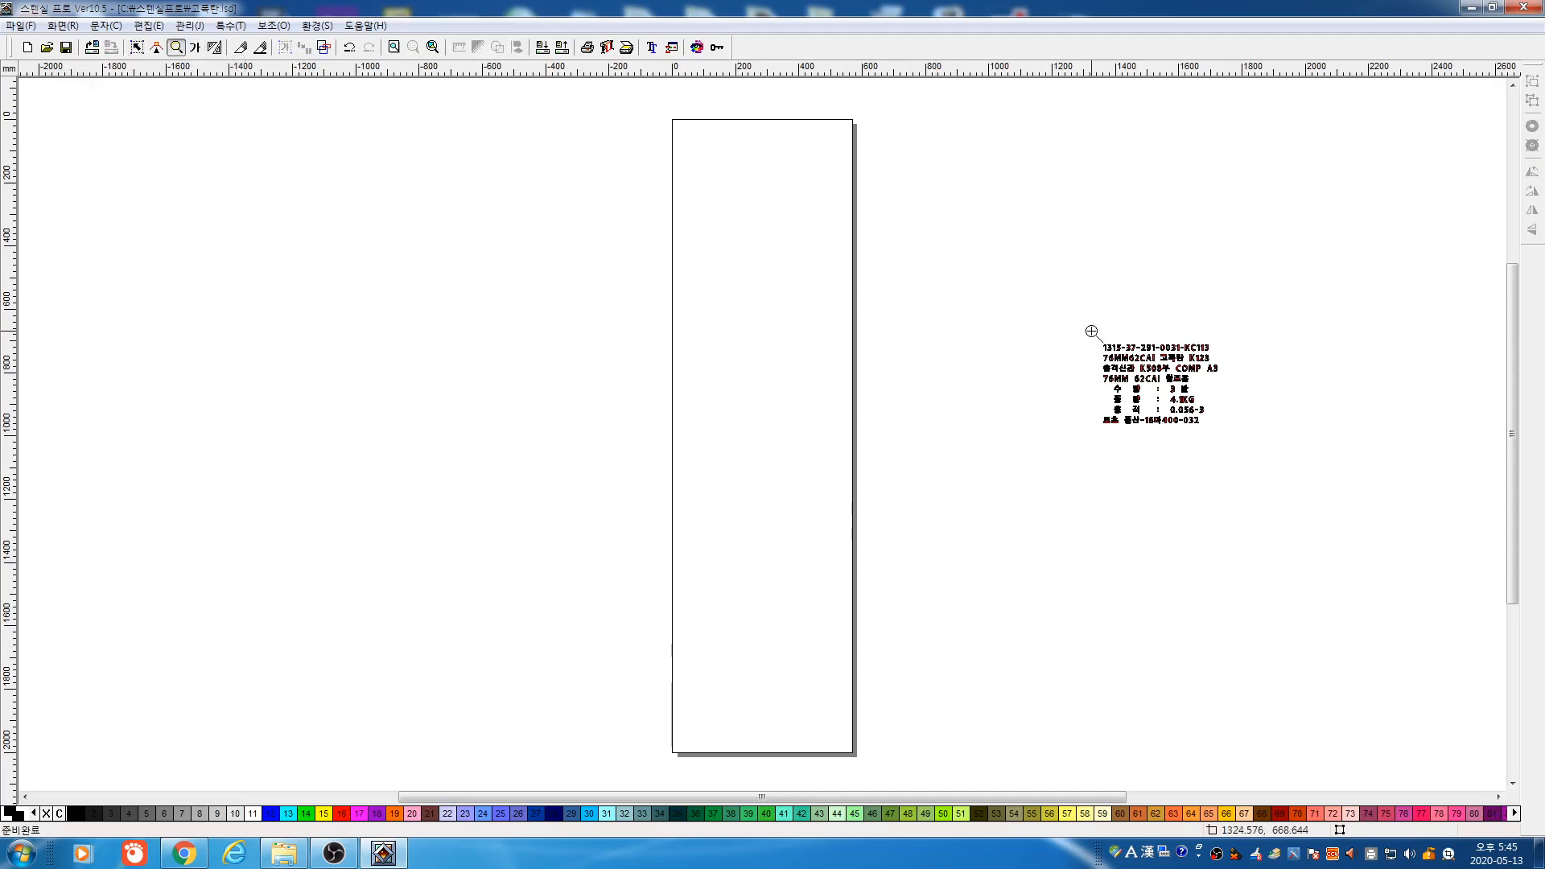
{"action": "left_click_drag", "start_coordinate": [1080, 328], "coordinate": [1232, 443]}
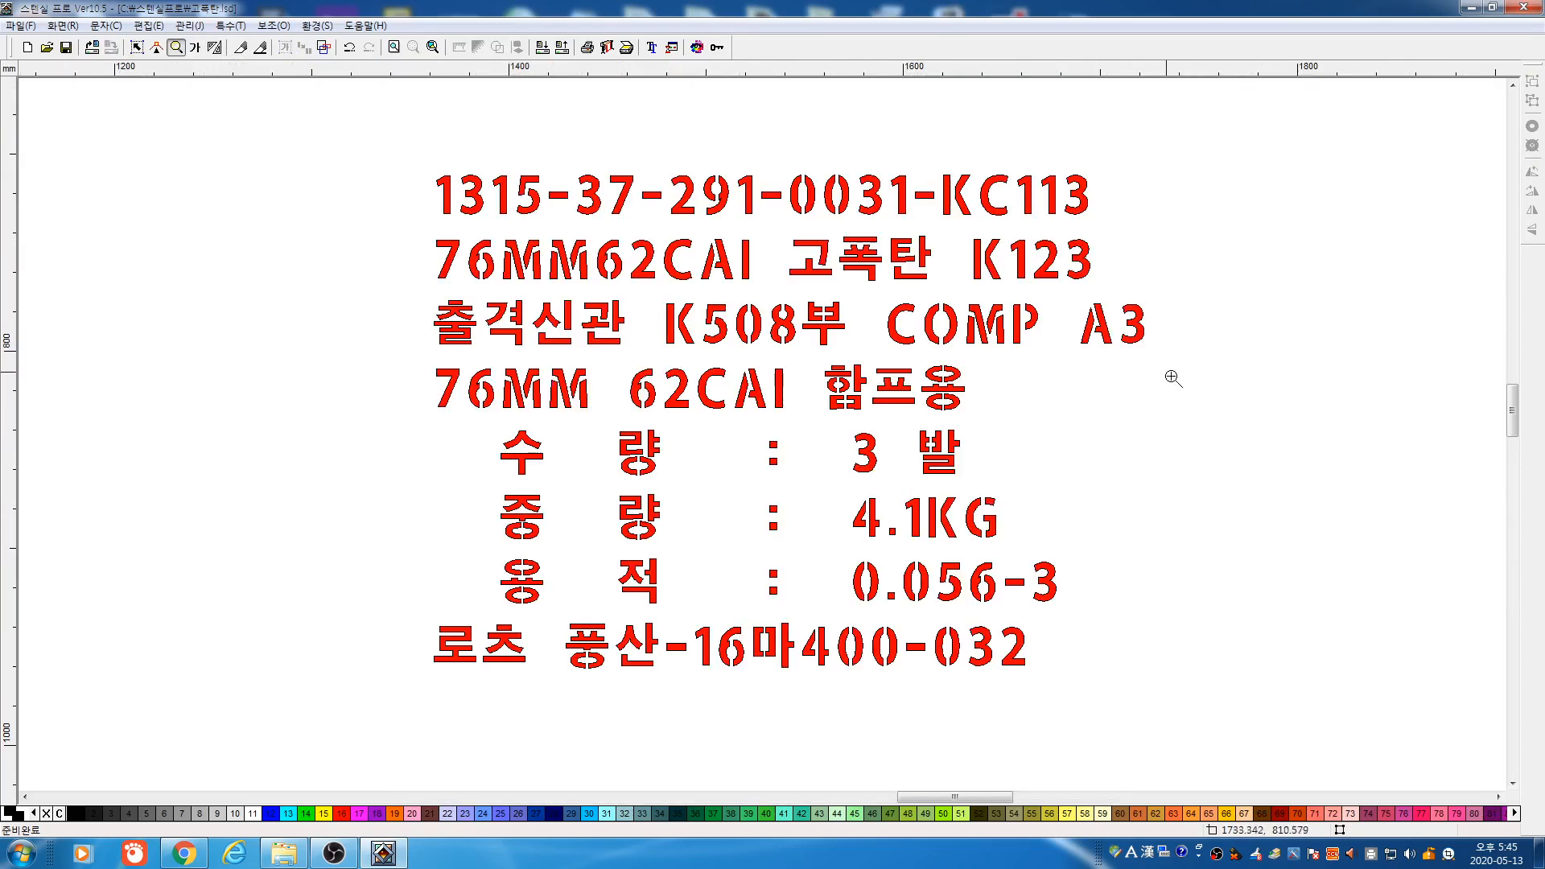
{"action": "left_click_drag", "start_coordinate": [673, 270], "coordinate": [876, 397]}
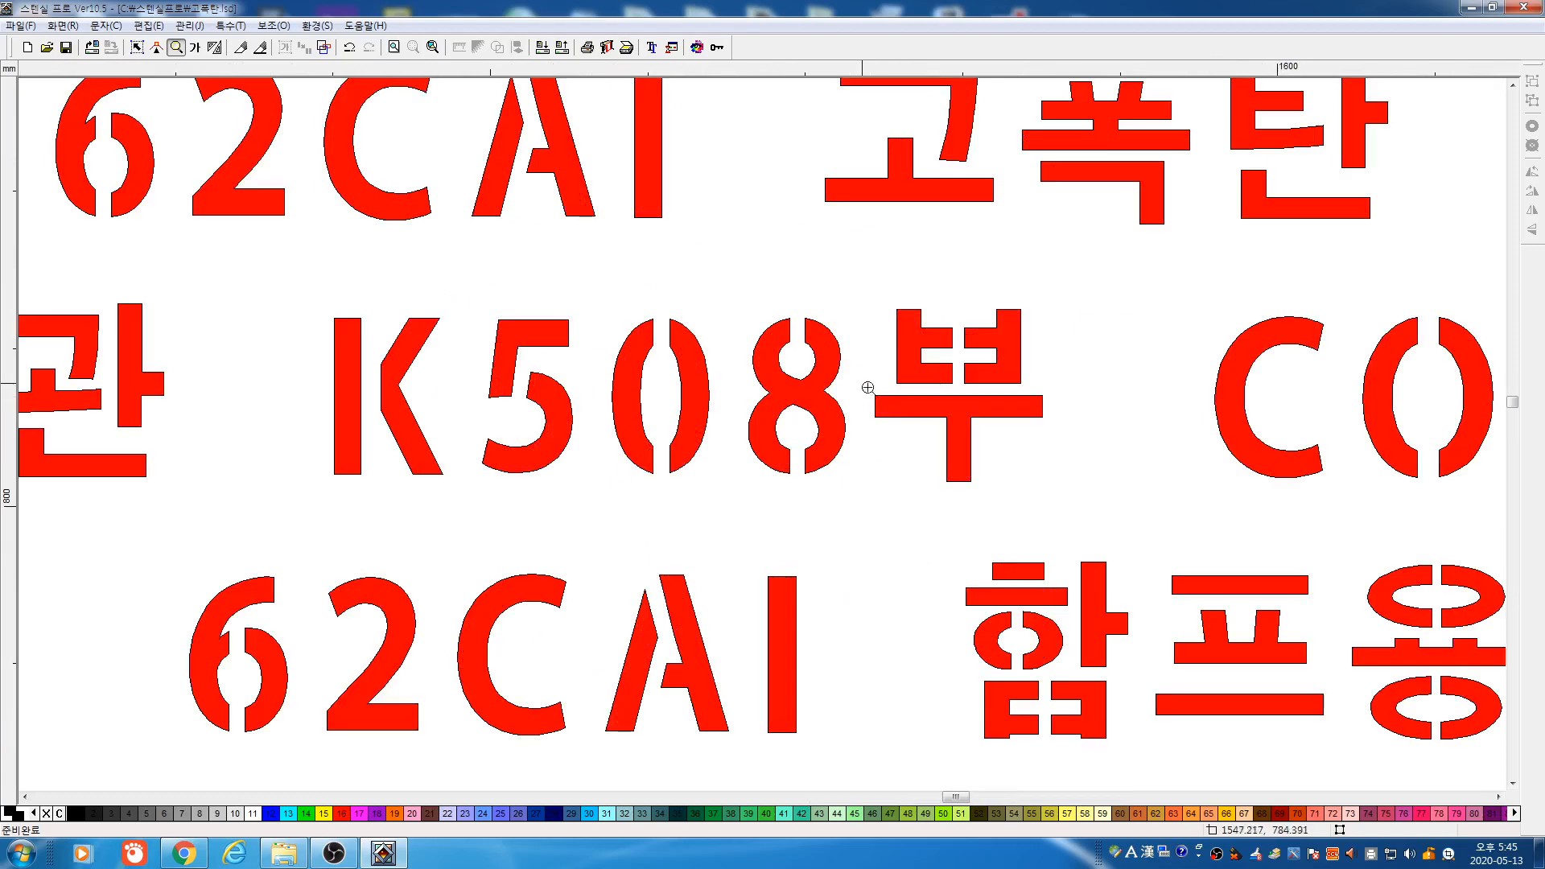
{"action": "left_click_drag", "start_coordinate": [670, 317], "coordinate": [884, 467]}
{"action": "left_click_drag", "start_coordinate": [721, 380], "coordinate": [876, 495]}
{"action": "mouse_move", "coordinate": [682, 398]}
{"action": "left_mouse_down"}
{"action": "mouse_move", "coordinate": [779, 449]}
{"action": "mouse_move", "coordinate": [811, 493]}
{"action": "left_mouse_up"}
{"action": "left_click_drag", "start_coordinate": [738, 372], "coordinate": [699, 512]}
{"action": "left_click_drag", "start_coordinate": [736, 346], "coordinate": [737, 524]}
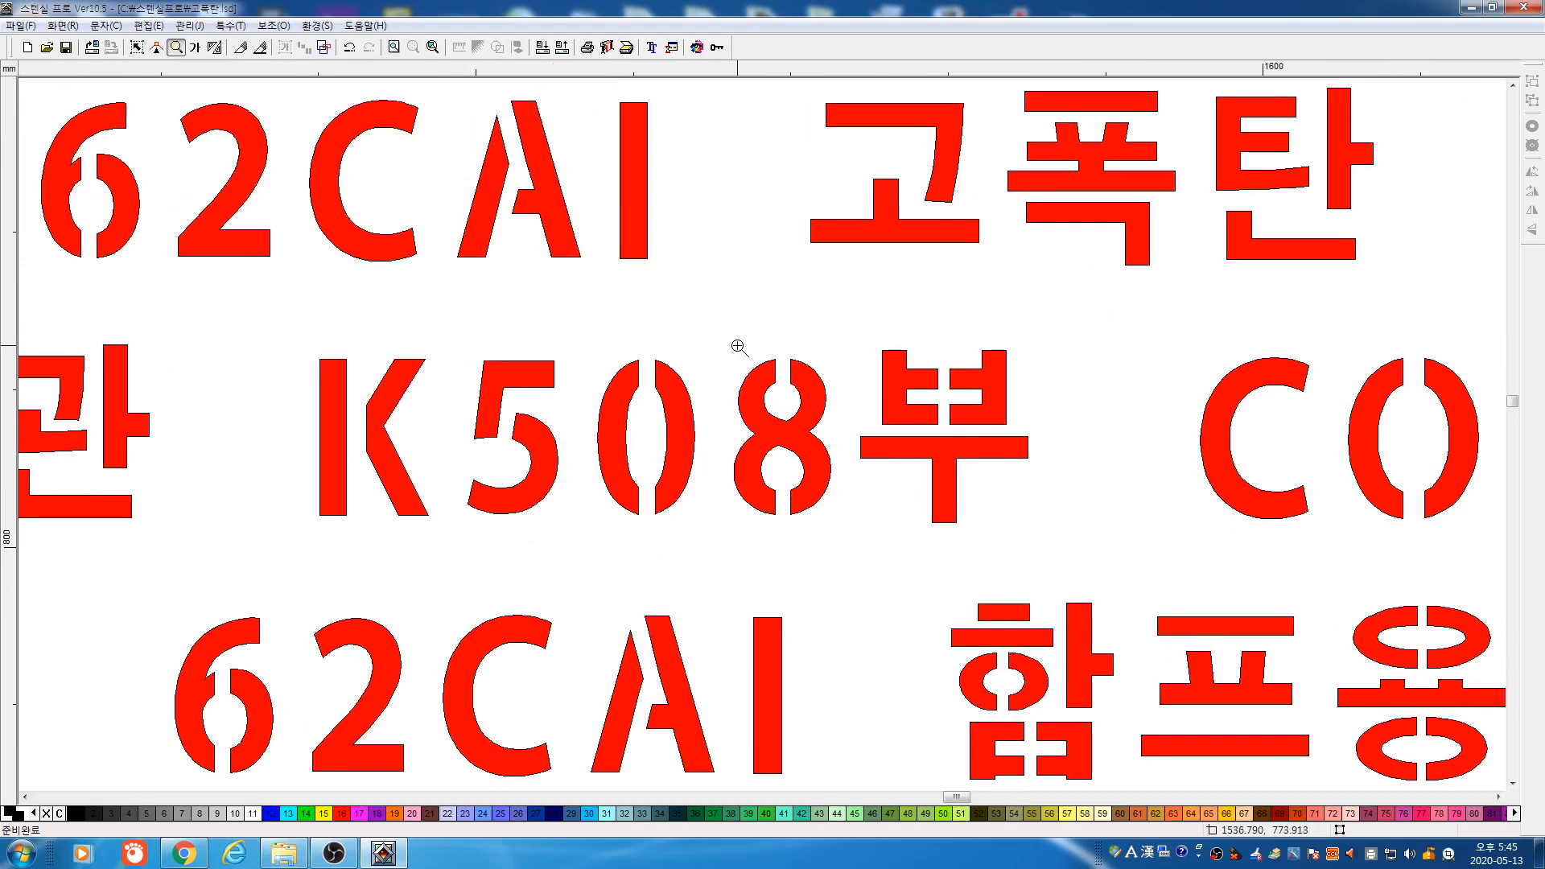
{"action": "scroll", "coordinate": [737, 346], "scroll_direction": "down", "scroll_amount": 2}
{"action": "scroll", "coordinate": [737, 346], "scroll_direction": "down", "scroll_amount": 3}
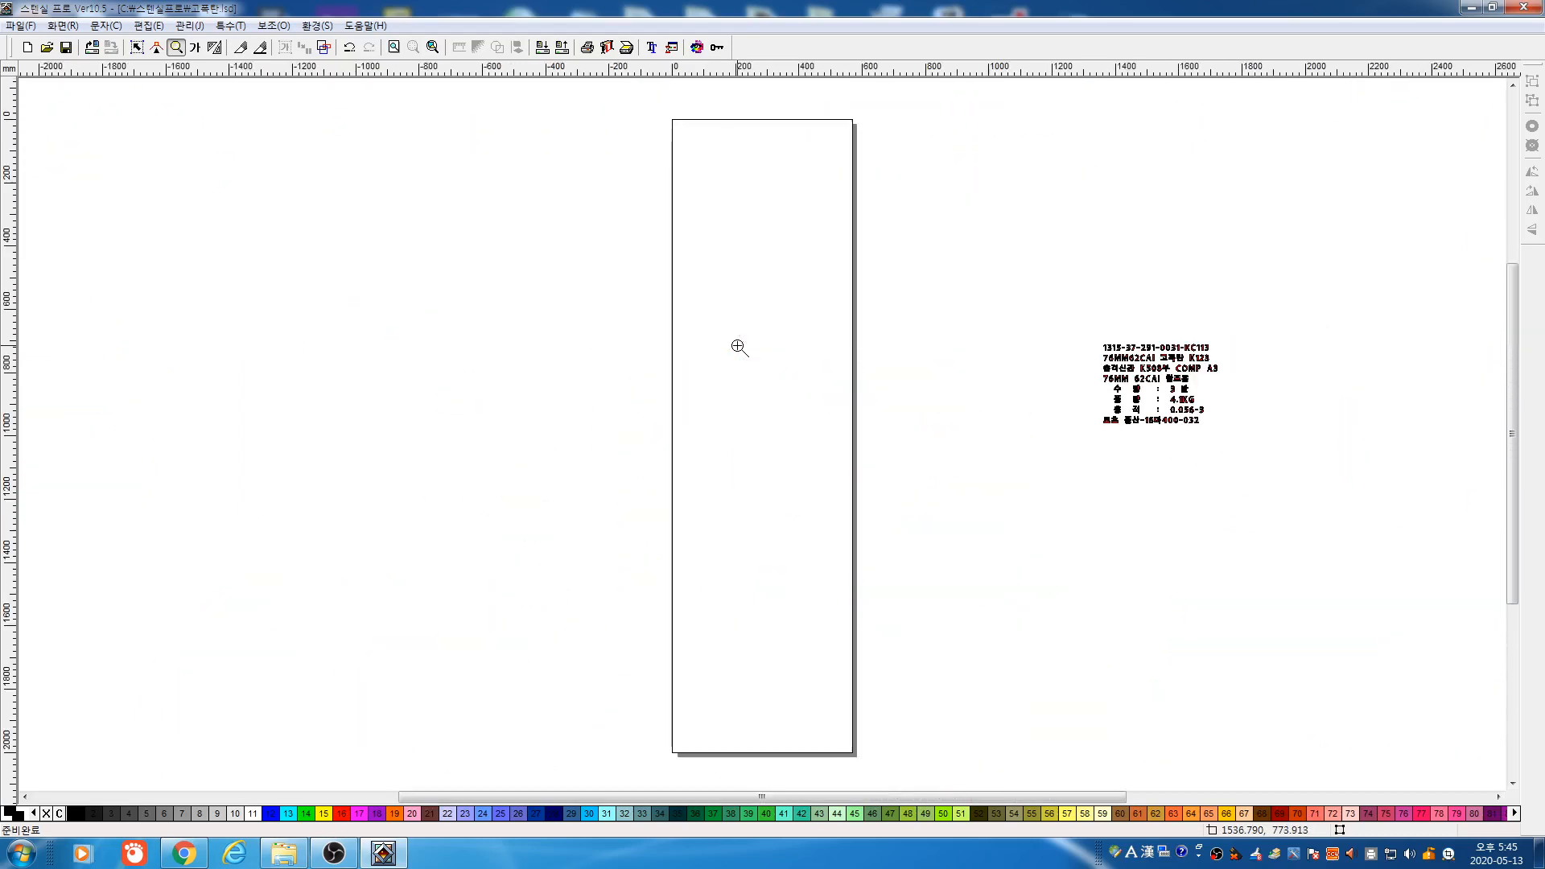
{"action": "left_click_drag", "start_coordinate": [1081, 328], "coordinate": [1248, 438]}
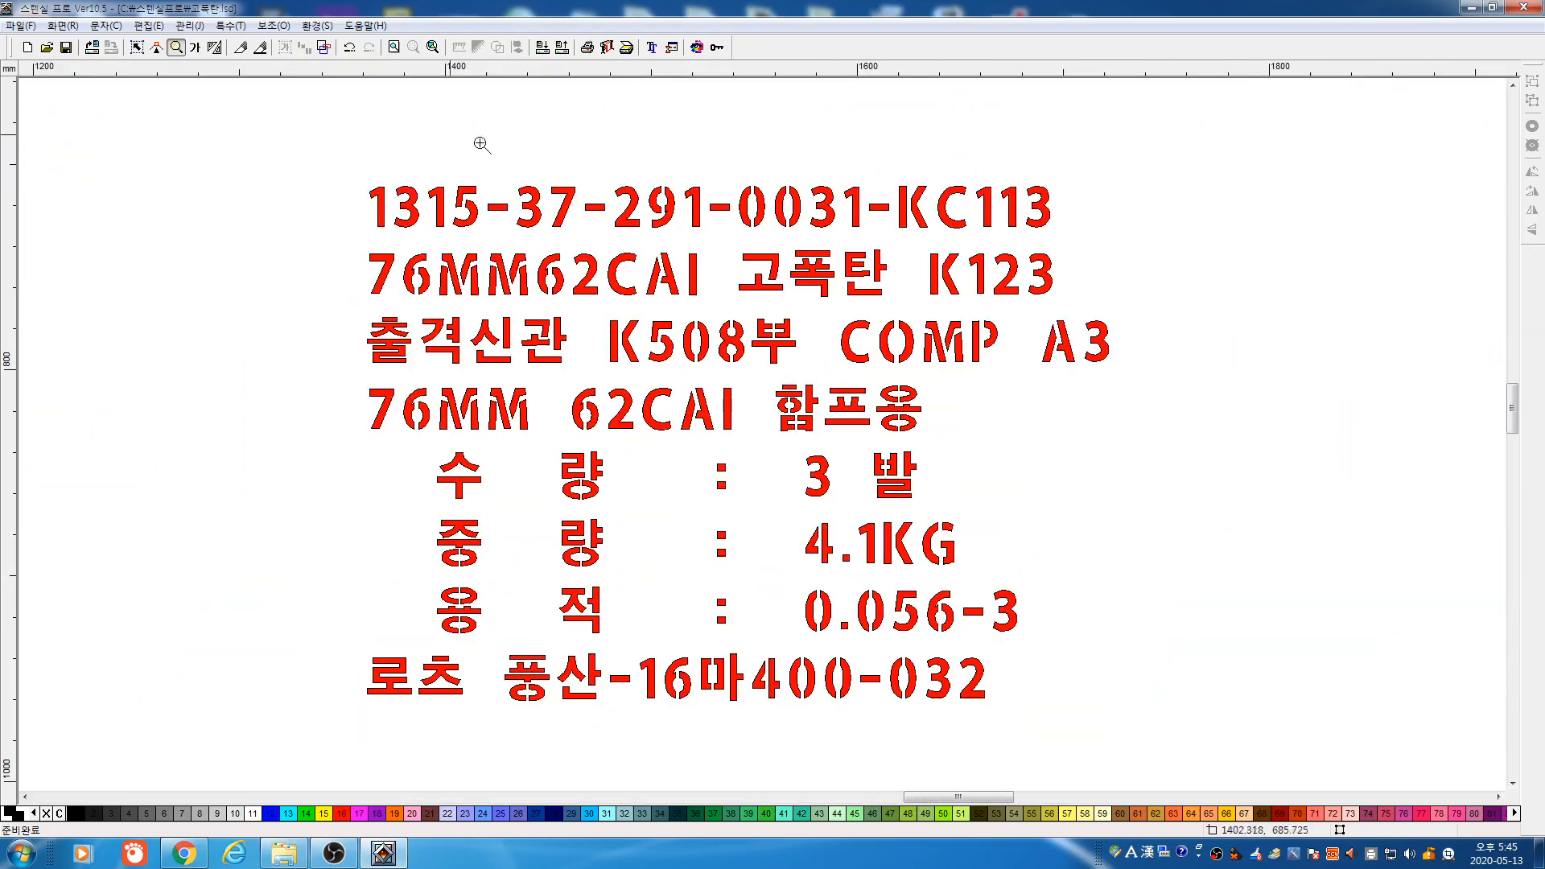
{"action": "left_click", "coordinate": [136, 46]}
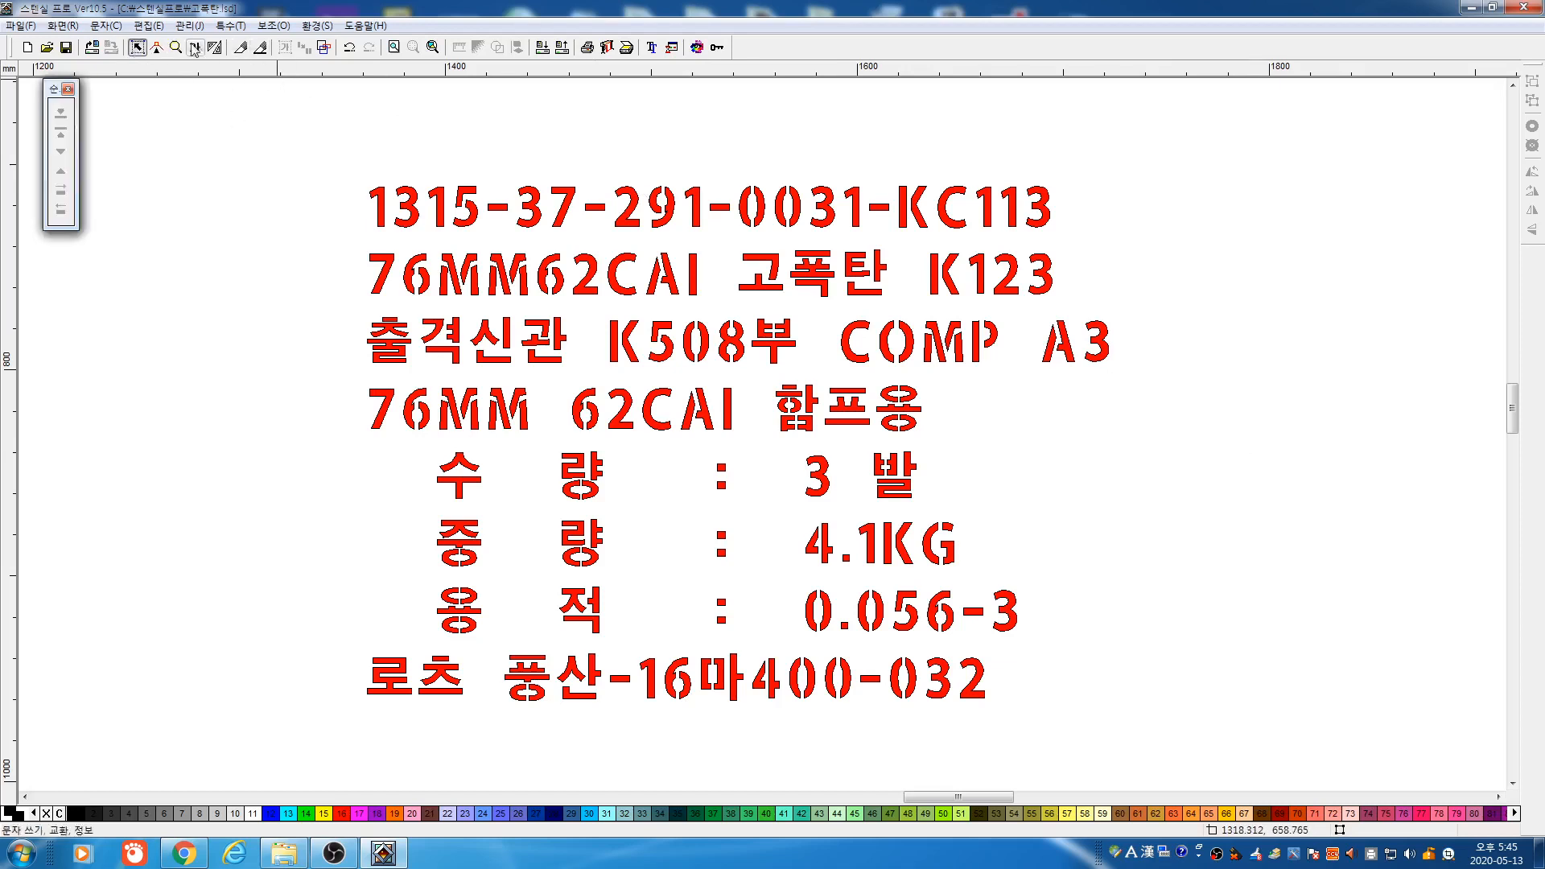
{"action": "right_click", "coordinate": [336, 185]}
{"action": "left_click", "coordinate": [176, 47]}
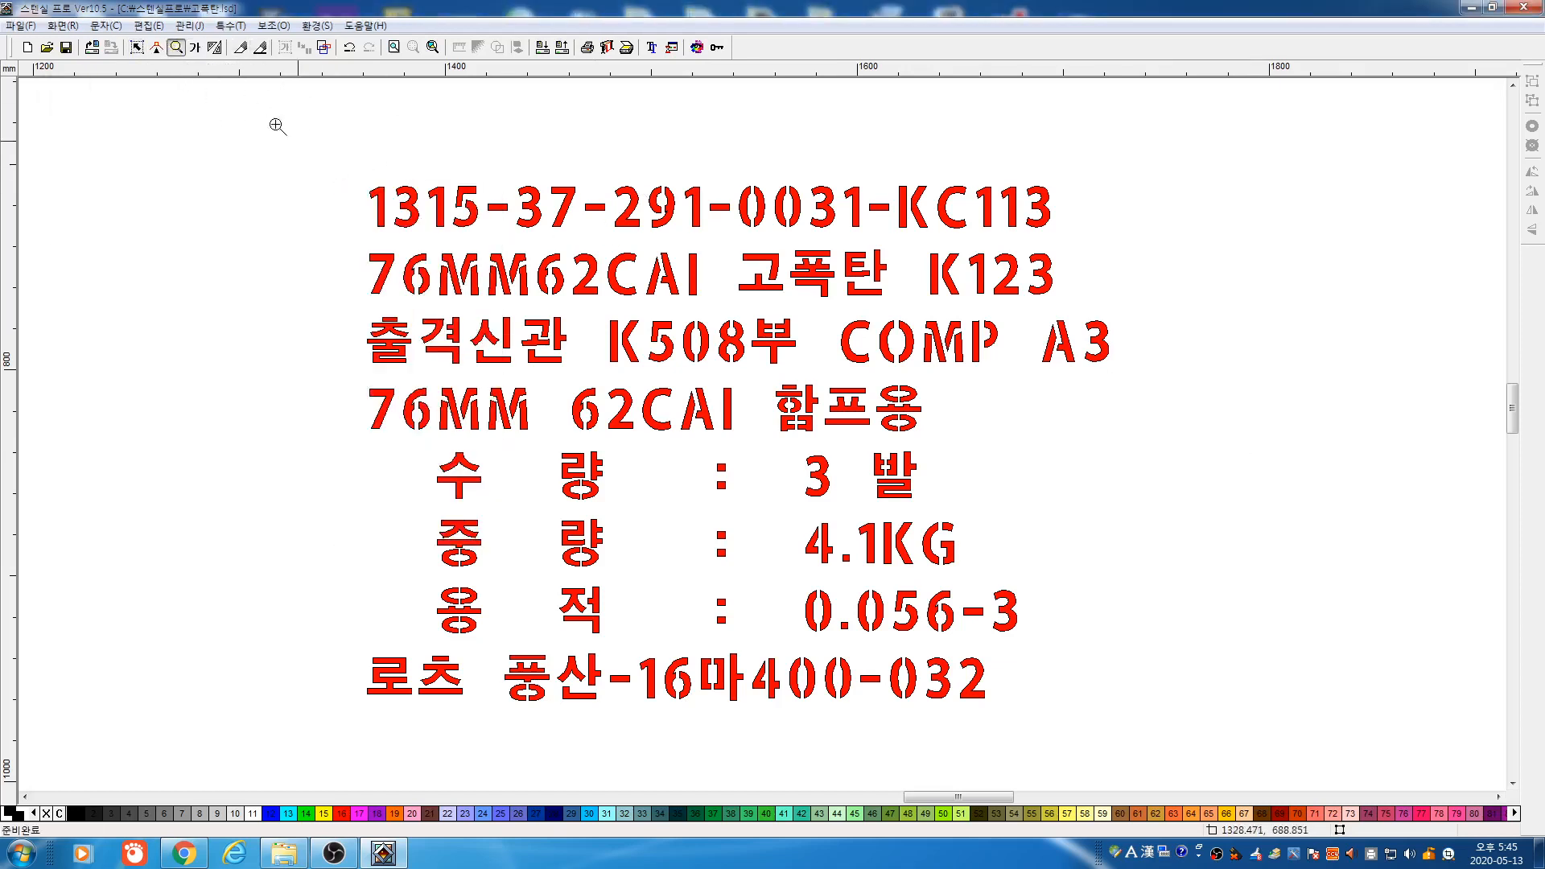
{"action": "right_click", "coordinate": [278, 127]}
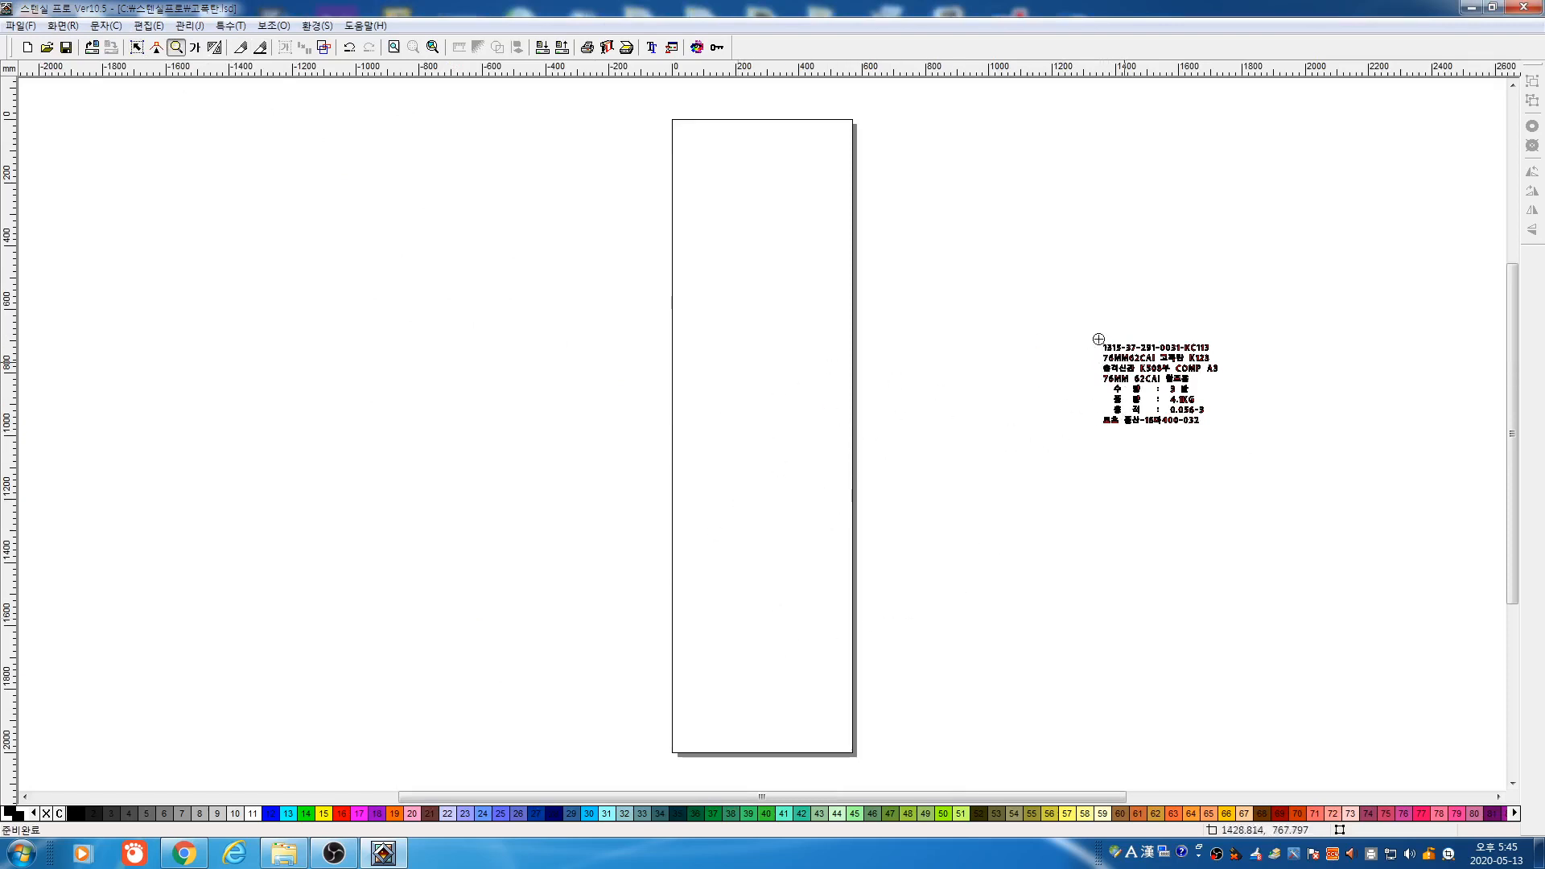
{"action": "left_click_drag", "start_coordinate": [1090, 328], "coordinate": [1251, 440]}
{"action": "left_click", "coordinate": [137, 47]}
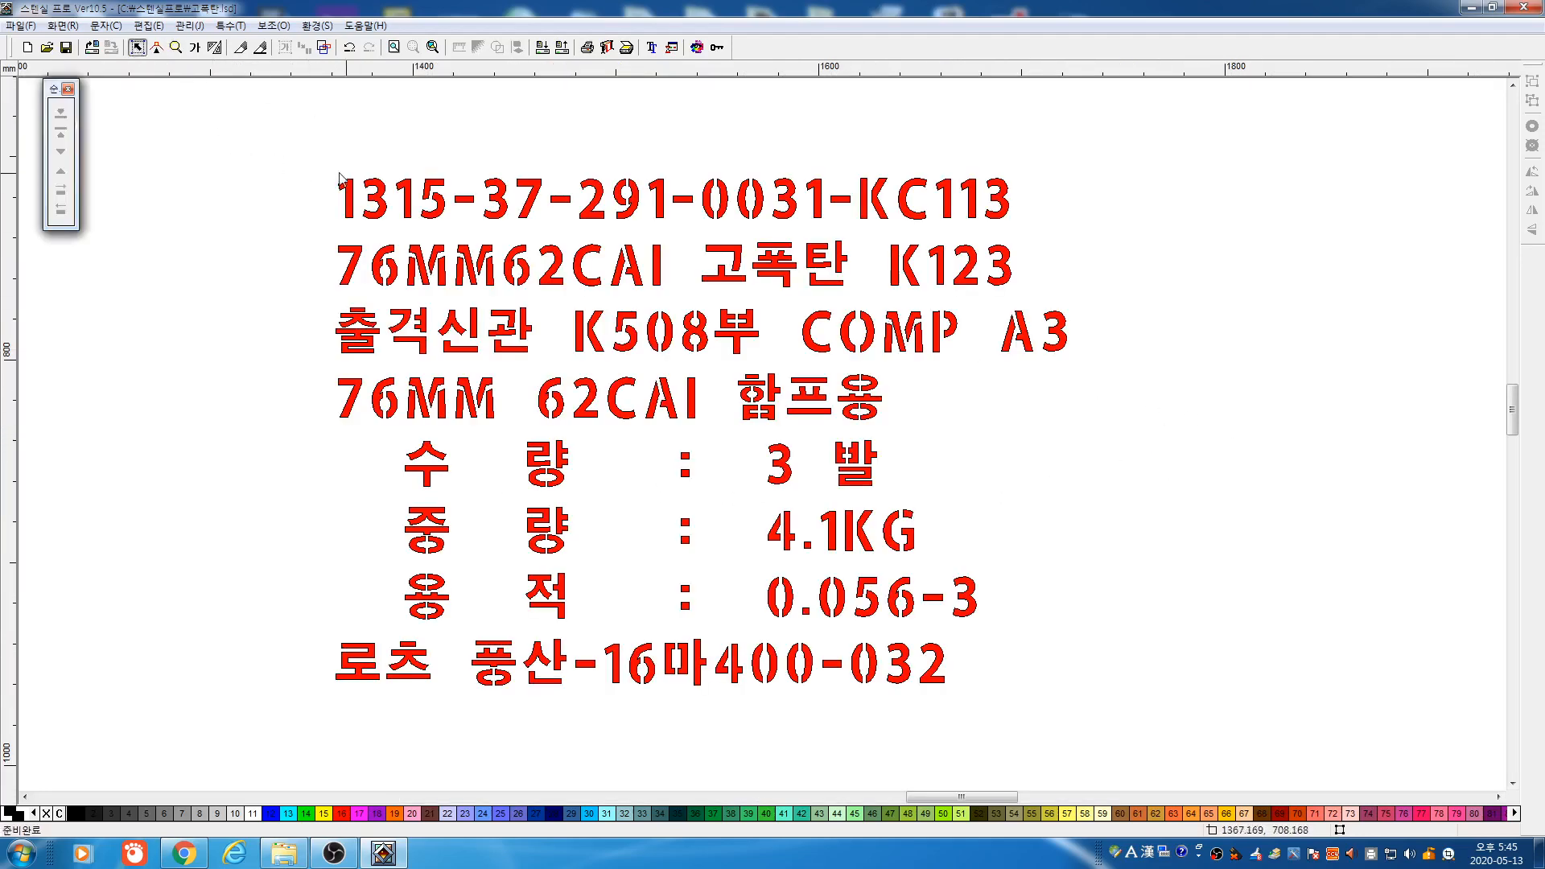
{"action": "left_click", "coordinate": [384, 192]}
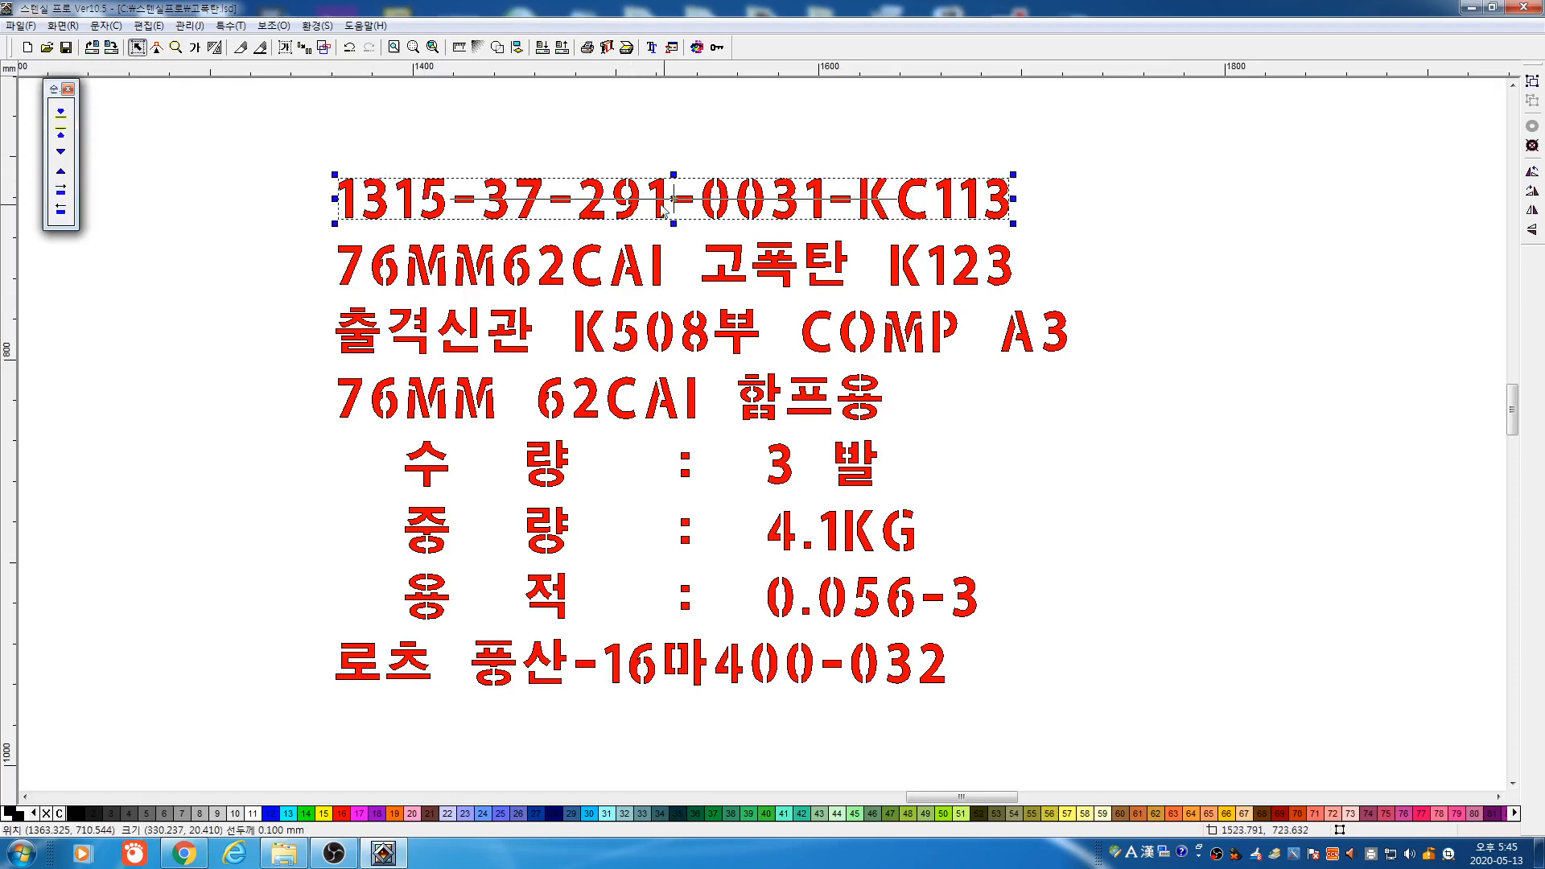
{"action": "left_click", "coordinate": [637, 147]}
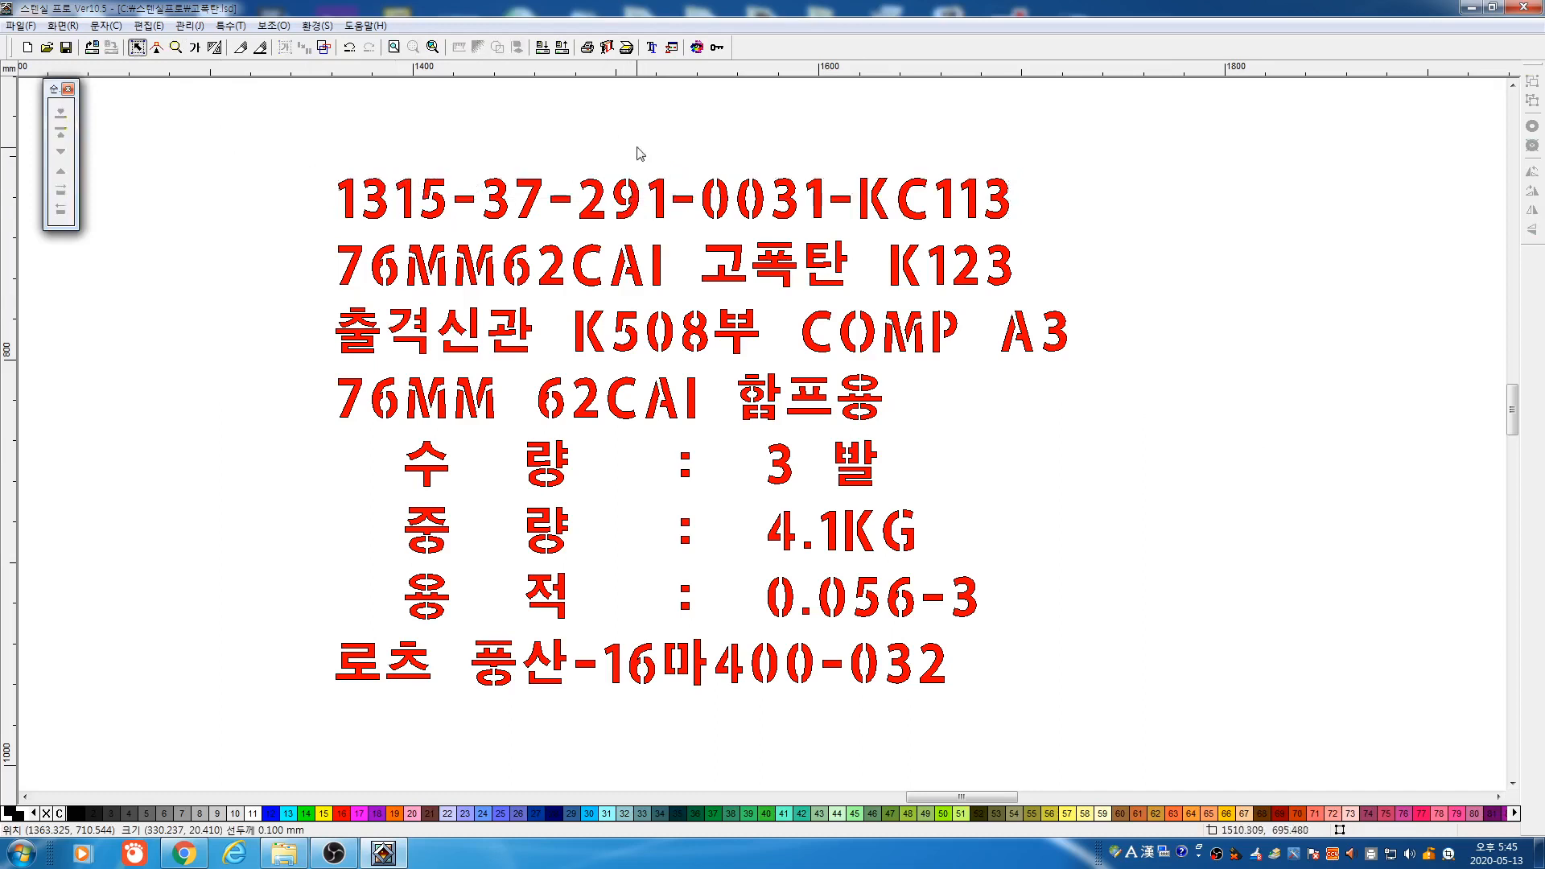
{"action": "left_click", "coordinate": [634, 191]}
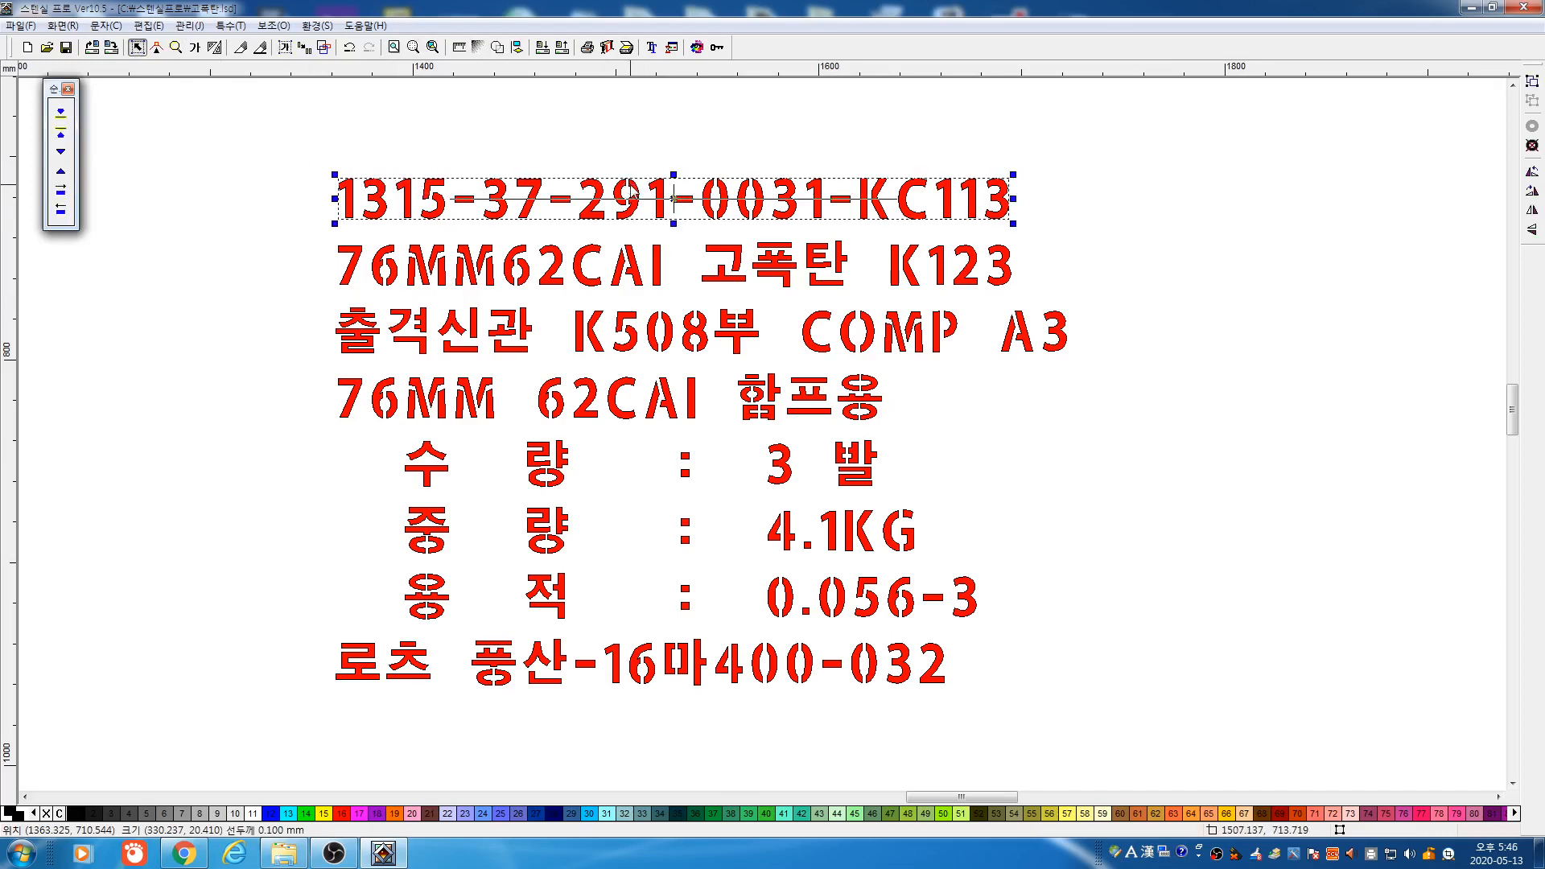
{"action": "left_click", "coordinate": [635, 176]}
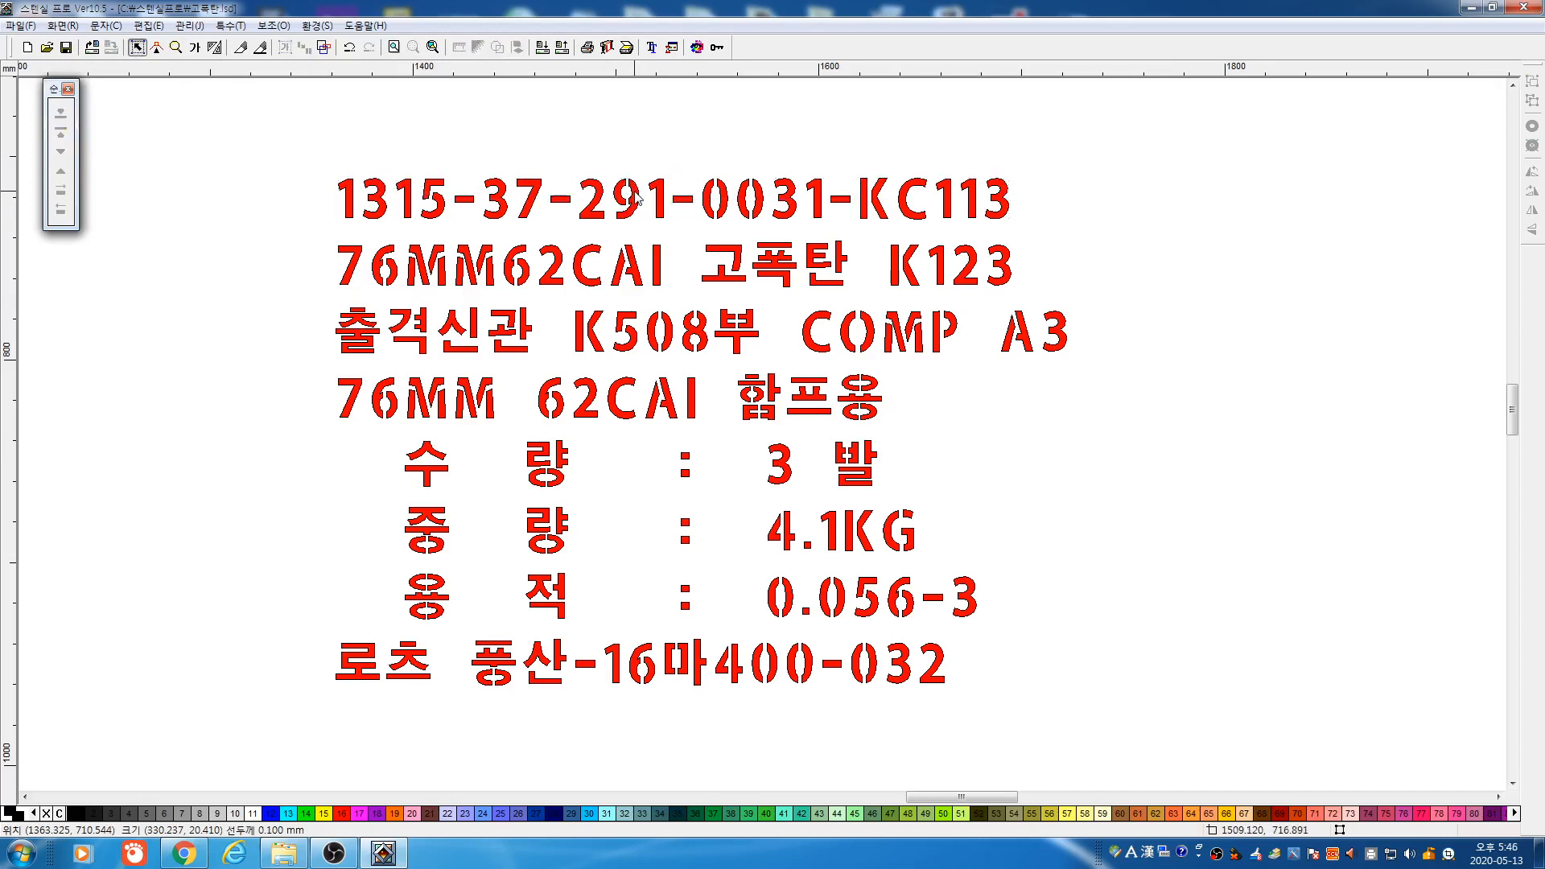
{"action": "left_click", "coordinate": [637, 198]}
{"action": "right_click", "coordinate": [638, 198]}
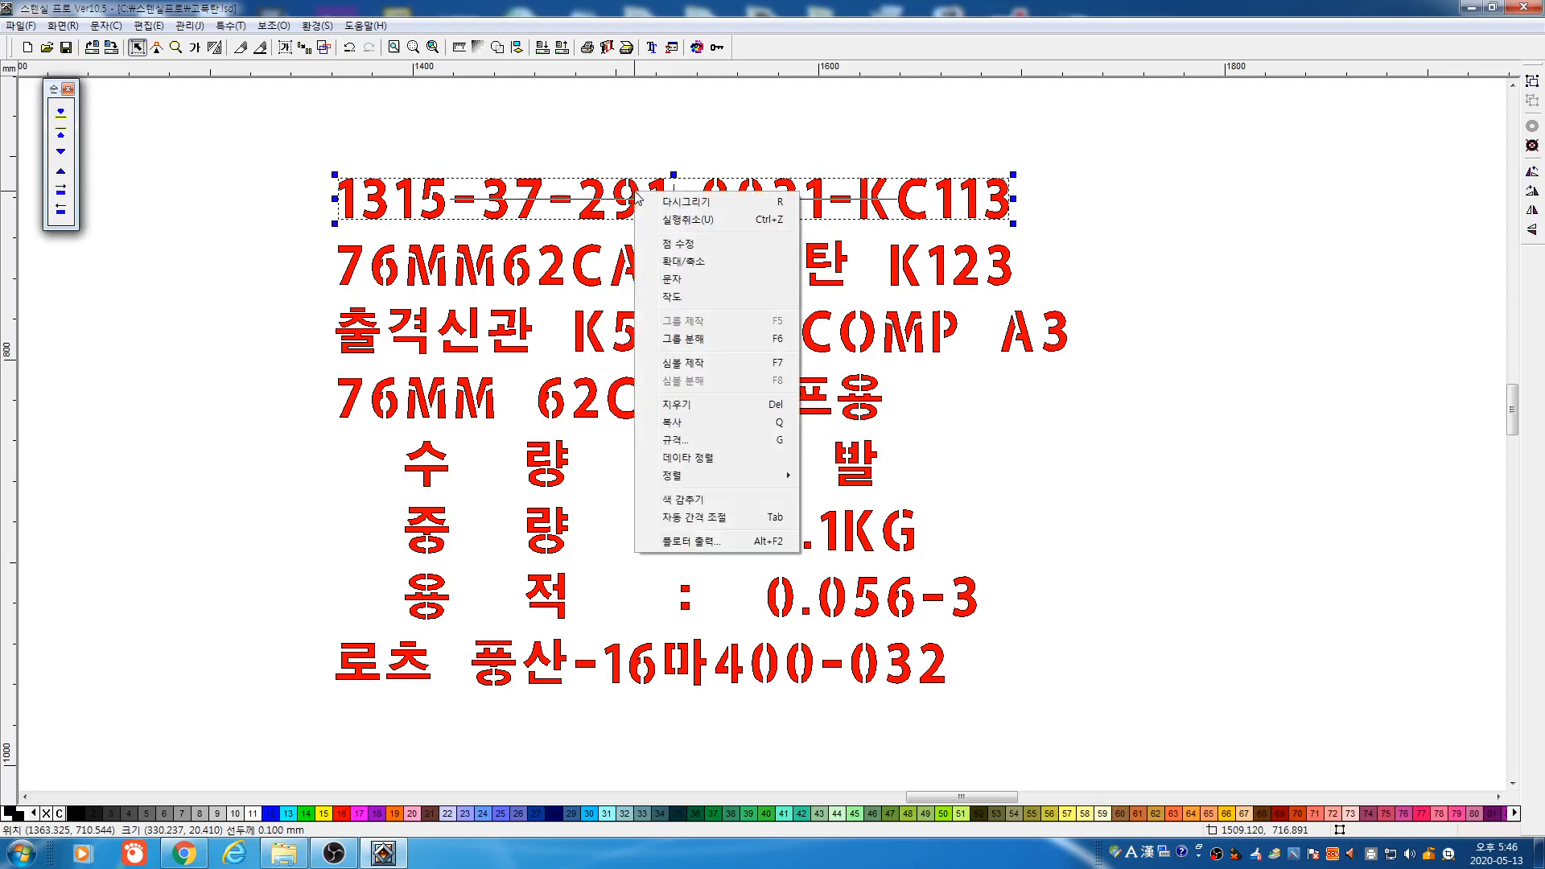
{"action": "left_click", "coordinate": [711, 349]}
Double the 9's height, then stretch 1315 wider and taller and rotate it about 35°
{"action": "left_click_drag", "start_coordinate": [612, 151], "coordinate": [654, 233]}
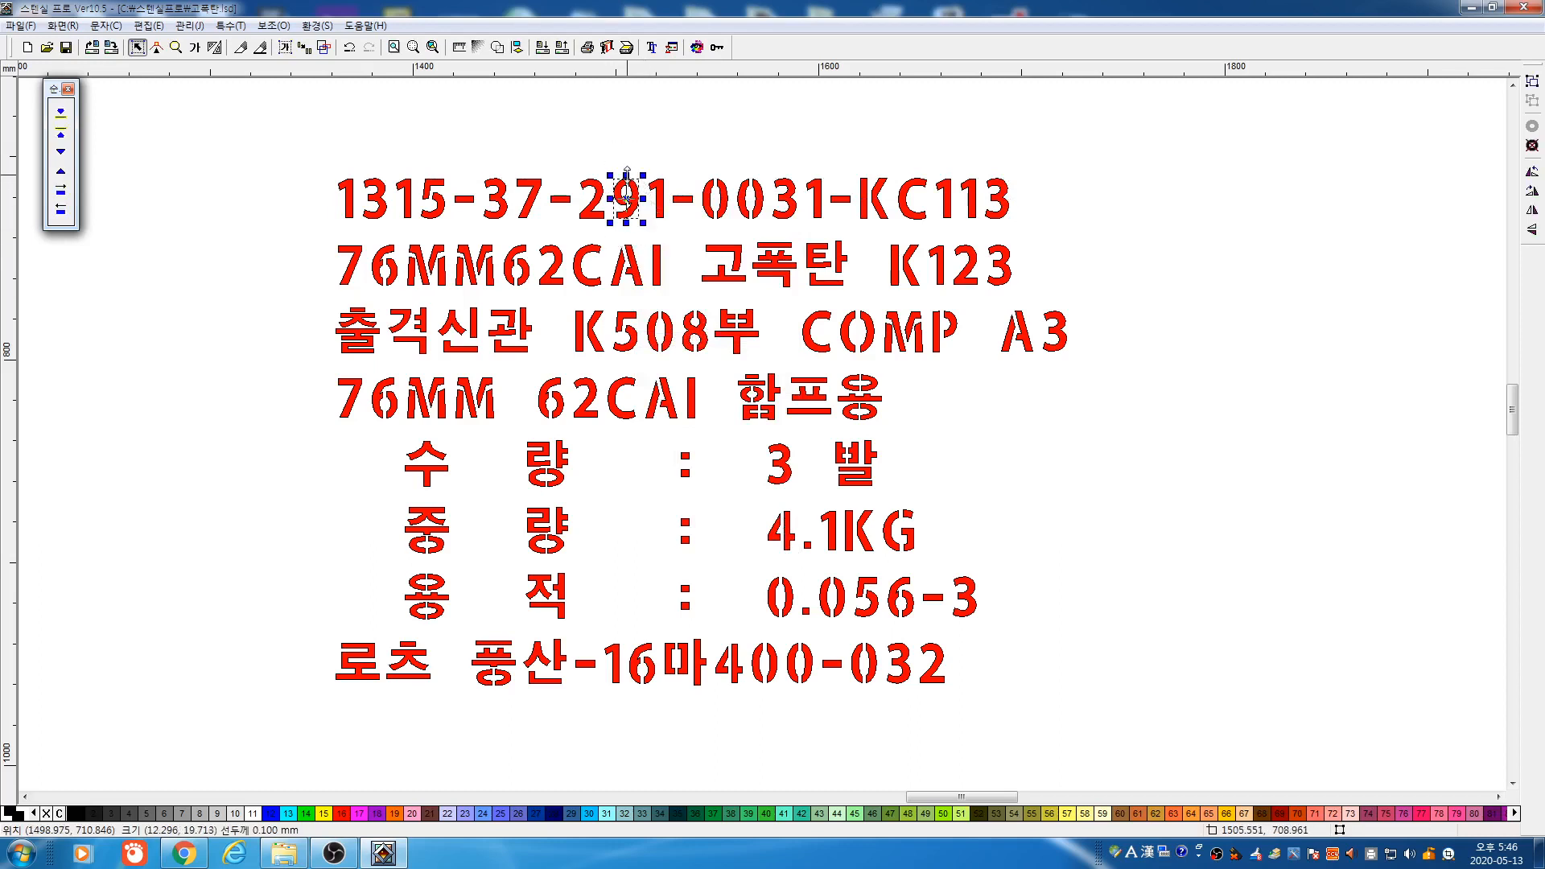
{"action": "left_click_drag", "start_coordinate": [627, 172], "coordinate": [627, 125]}
{"action": "left_click", "coordinate": [716, 134]}
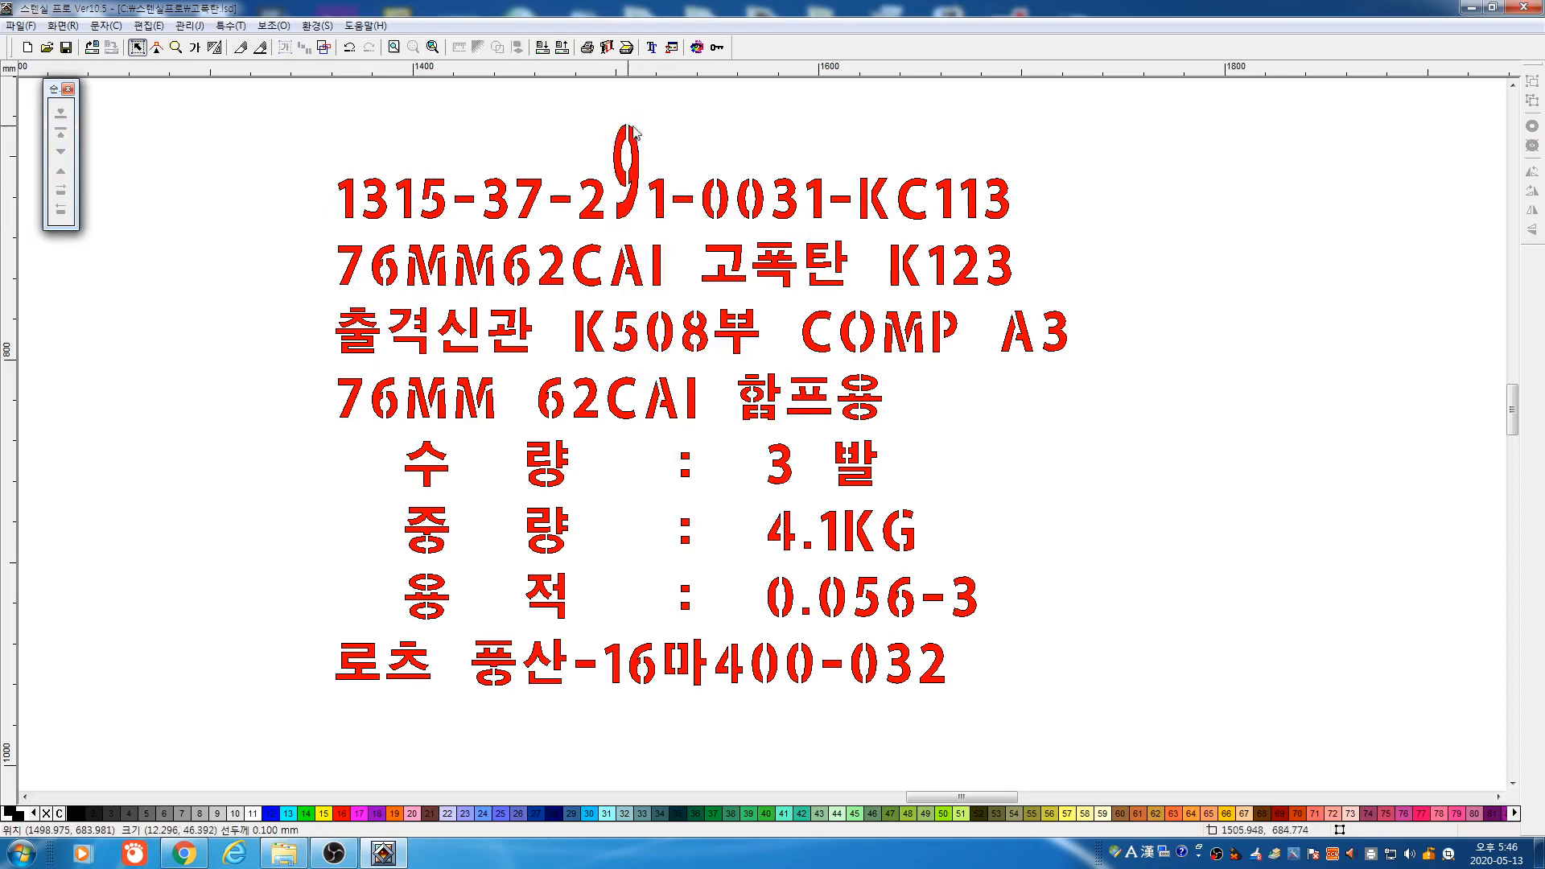
{"action": "left_click_drag", "start_coordinate": [264, 154], "coordinate": [471, 247]}
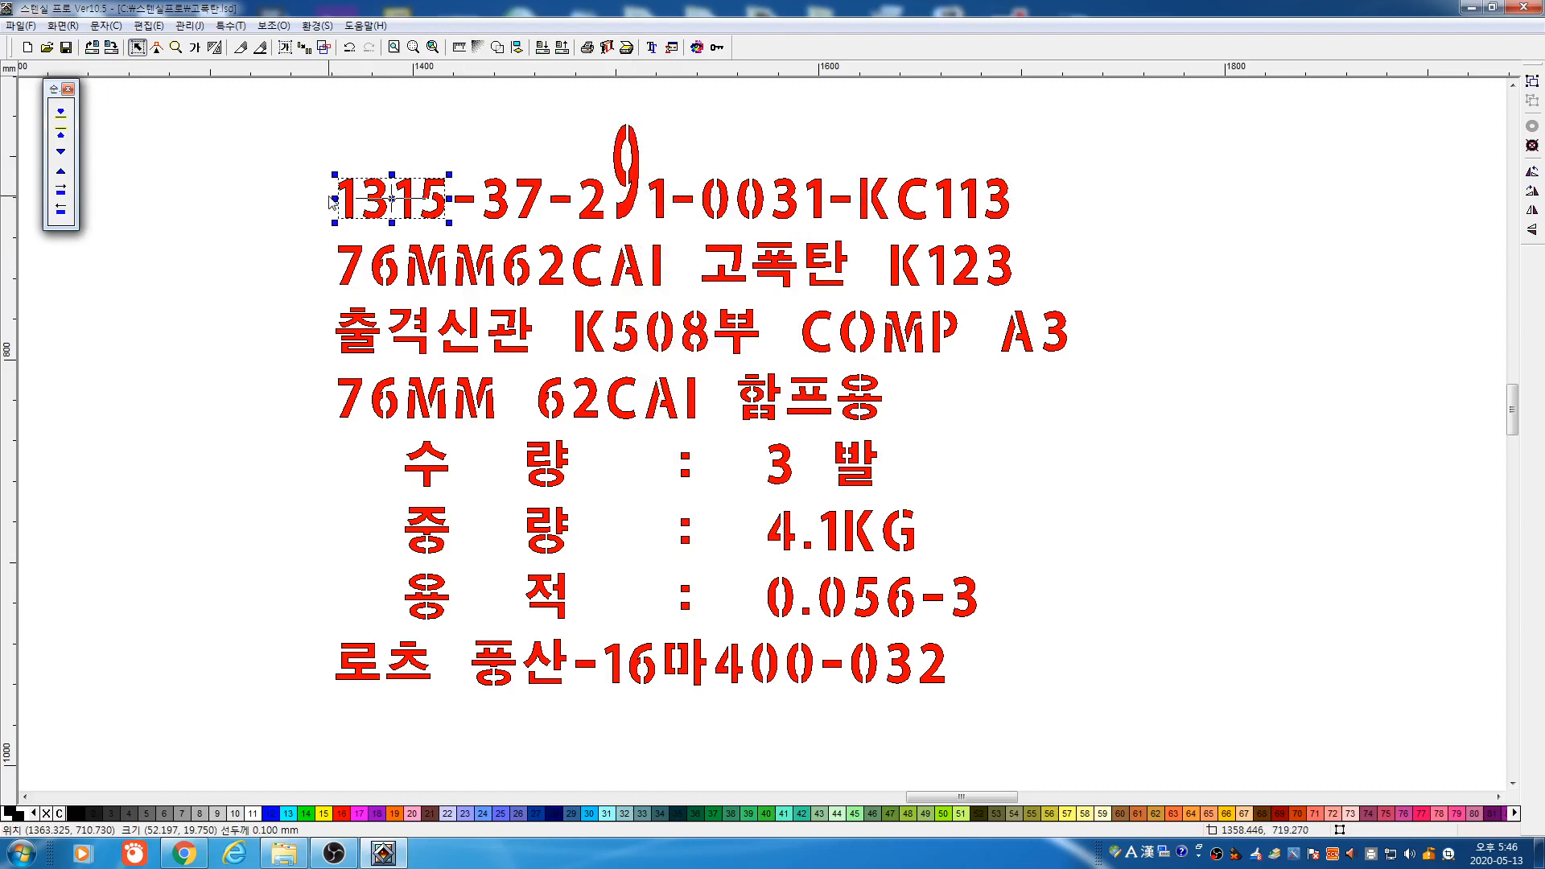
{"action": "left_click_drag", "start_coordinate": [335, 199], "coordinate": [453, 242]}
{"action": "left_click", "coordinate": [345, 165]}
{"action": "left_click_drag", "start_coordinate": [345, 175], "coordinate": [346, 159]}
{"action": "left_click", "coordinate": [345, 191]}
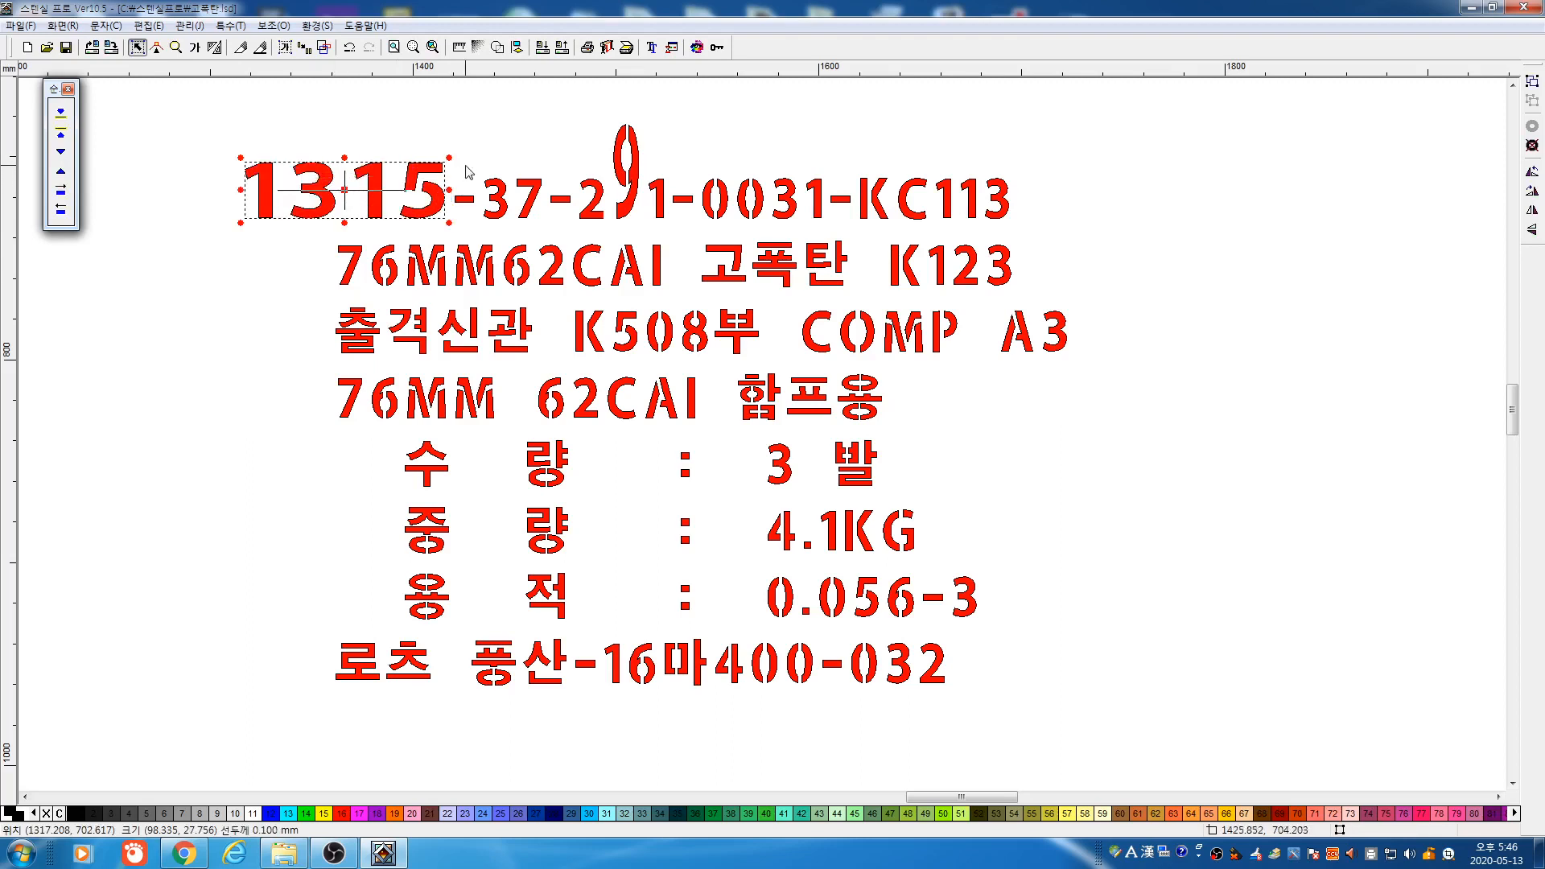
{"action": "left_click_drag", "start_coordinate": [435, 143], "coordinate": [407, 134]}
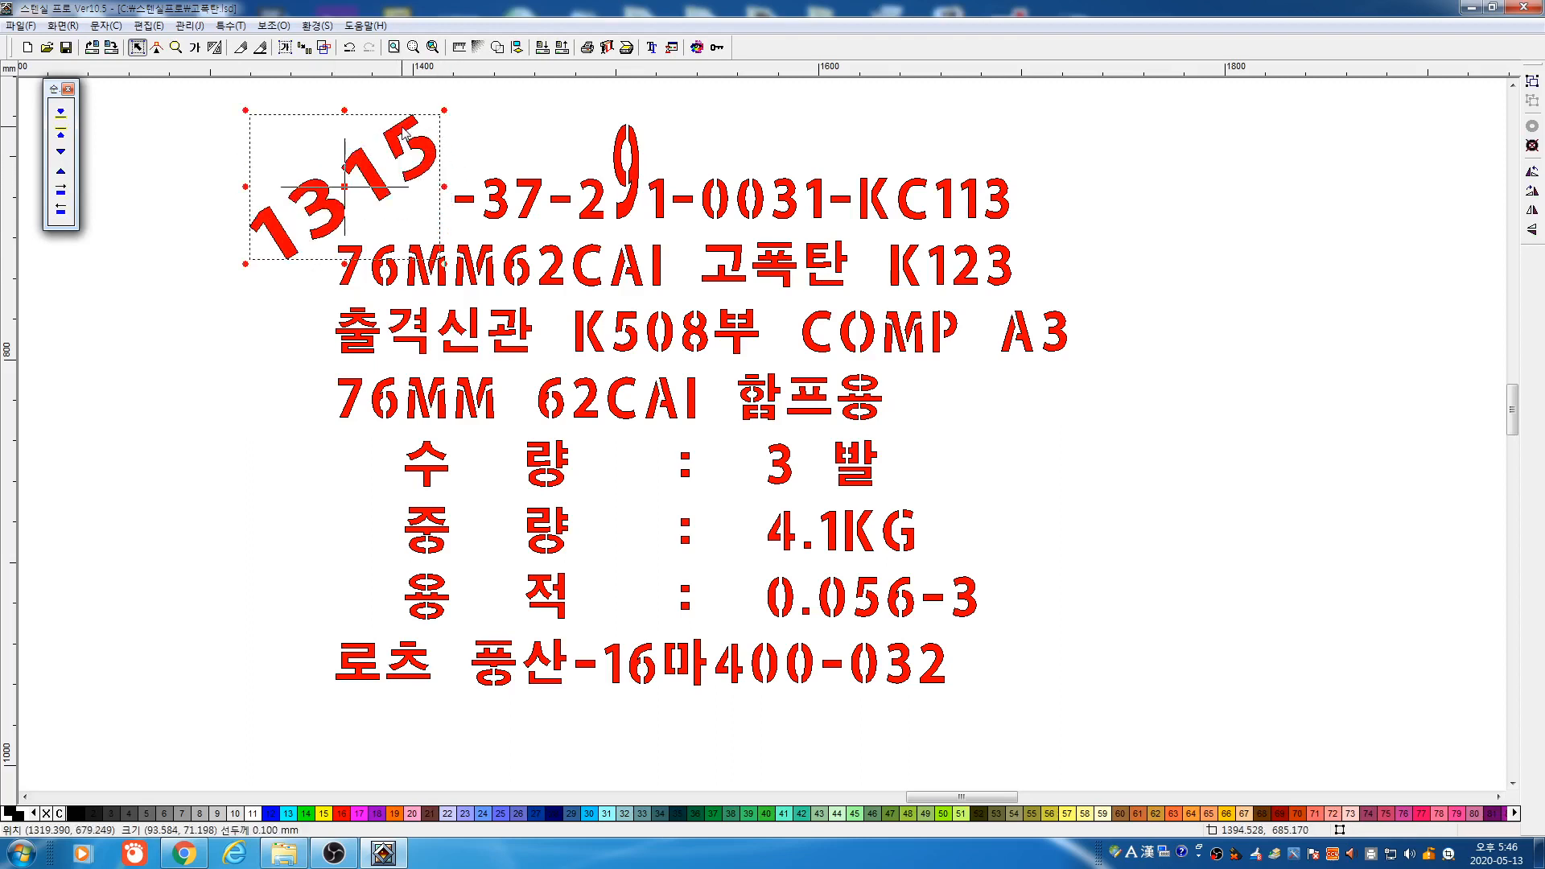
Slant the KC113 characters to the right
{"action": "left_click_drag", "start_coordinate": [845, 161], "coordinate": [1049, 245]}
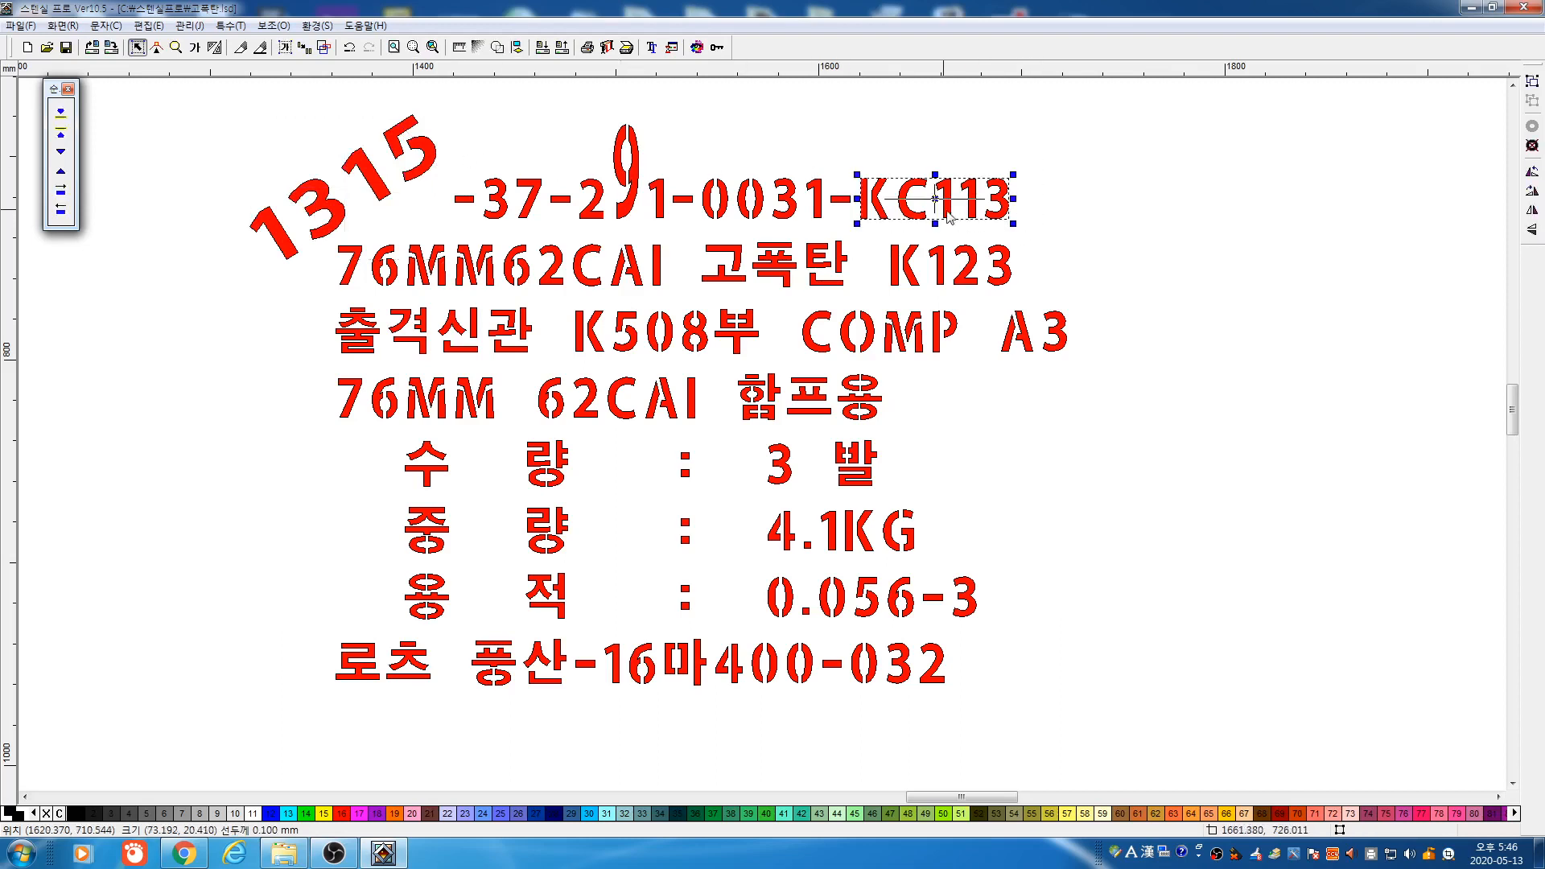
{"action": "left_click", "coordinate": [939, 200]}
{"action": "left_click_drag", "start_coordinate": [935, 175], "coordinate": [987, 176]}
{"action": "left_click", "coordinate": [1127, 235]}
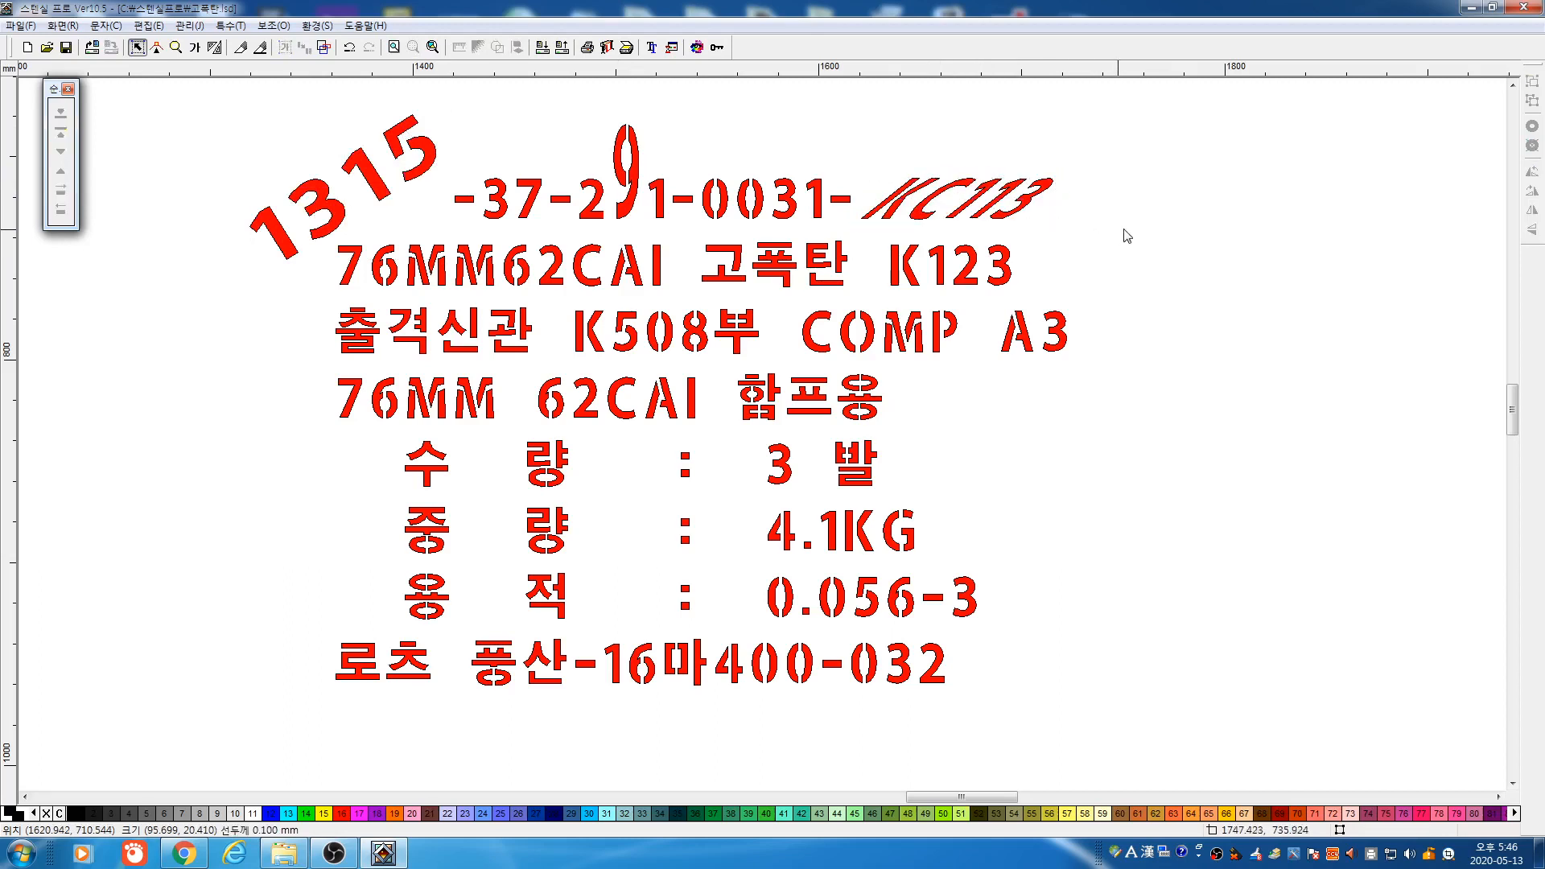
Zoom out to the whole page and delete the entire red stencil label
{"action": "left_click", "coordinate": [175, 46]}
{"action": "right_click", "coordinate": [545, 182]}
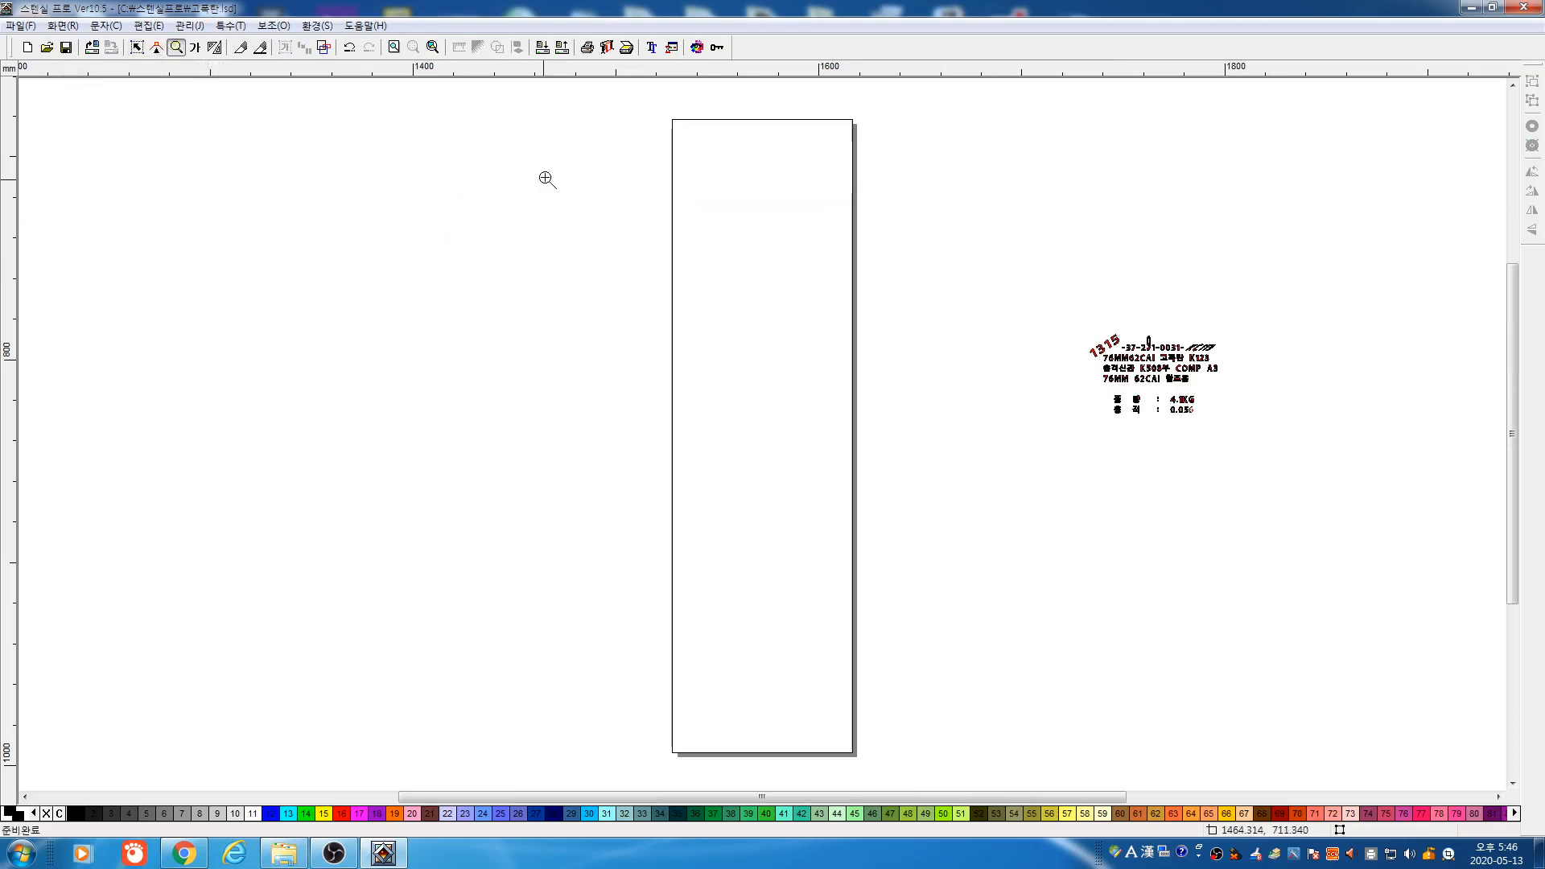
{"action": "left_click", "coordinate": [138, 46]}
{"action": "key", "text": "ctrl+a"}
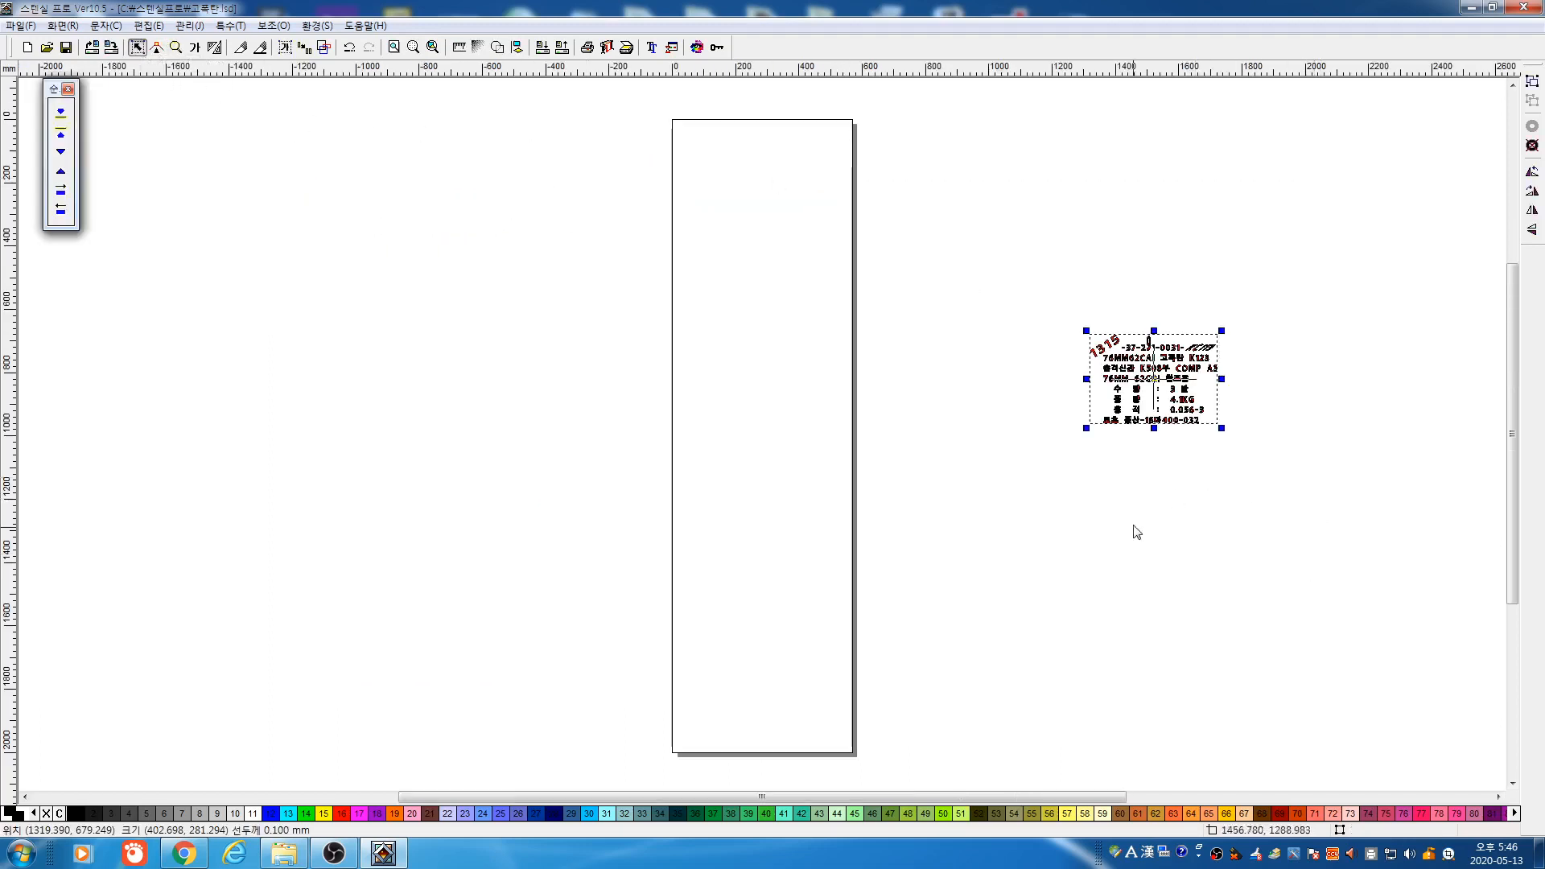
{"action": "key", "text": "Delete"}
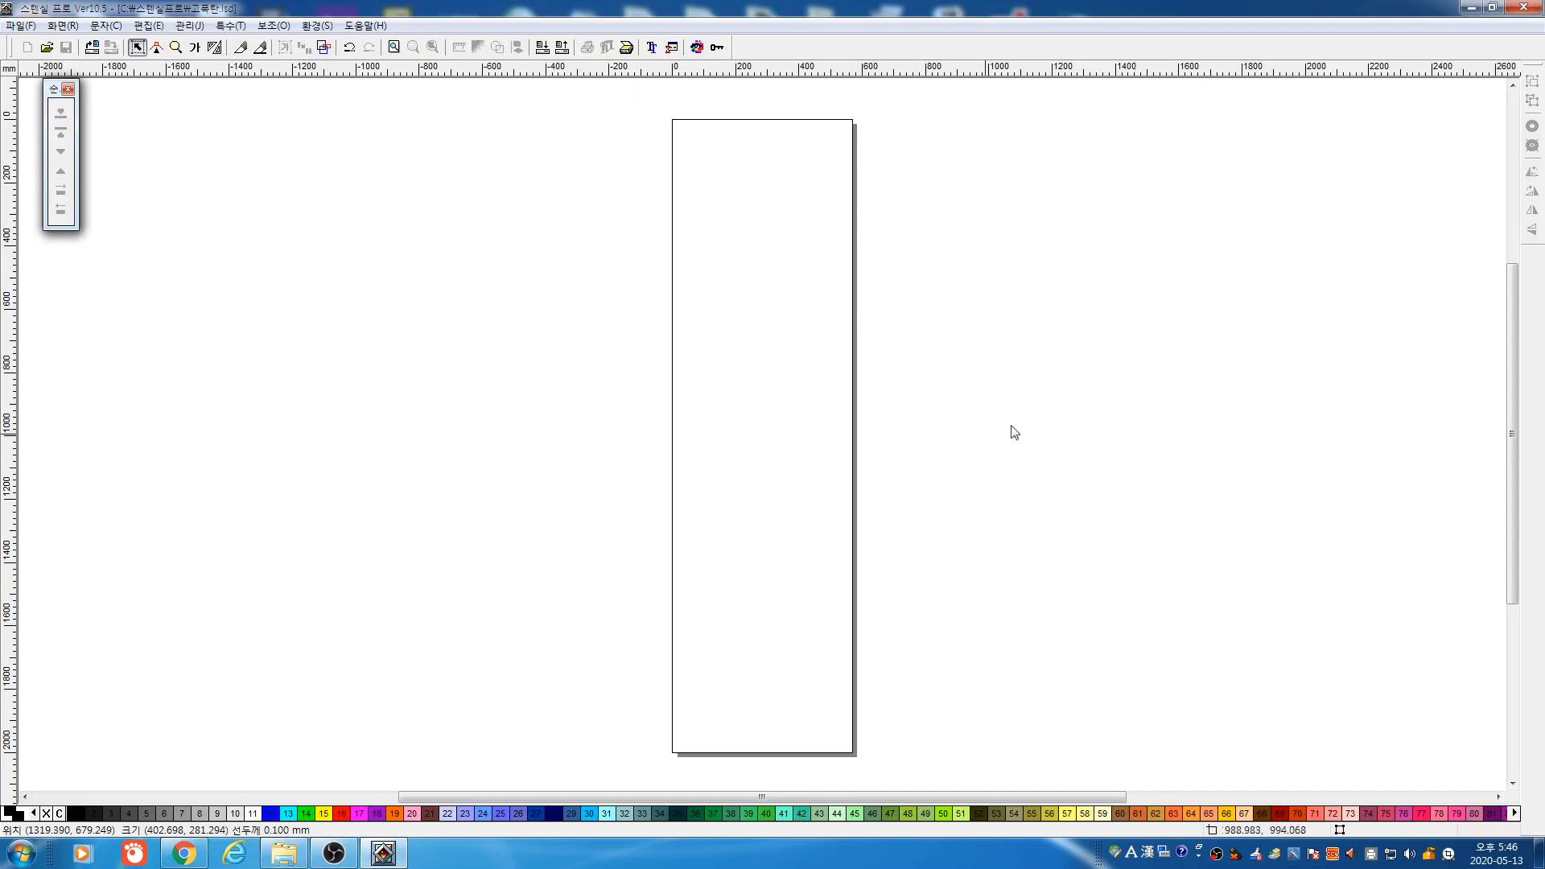
Place the multi-line label text with auto text input and stretch the block larger
{"action": "left_click", "coordinate": [194, 48]}
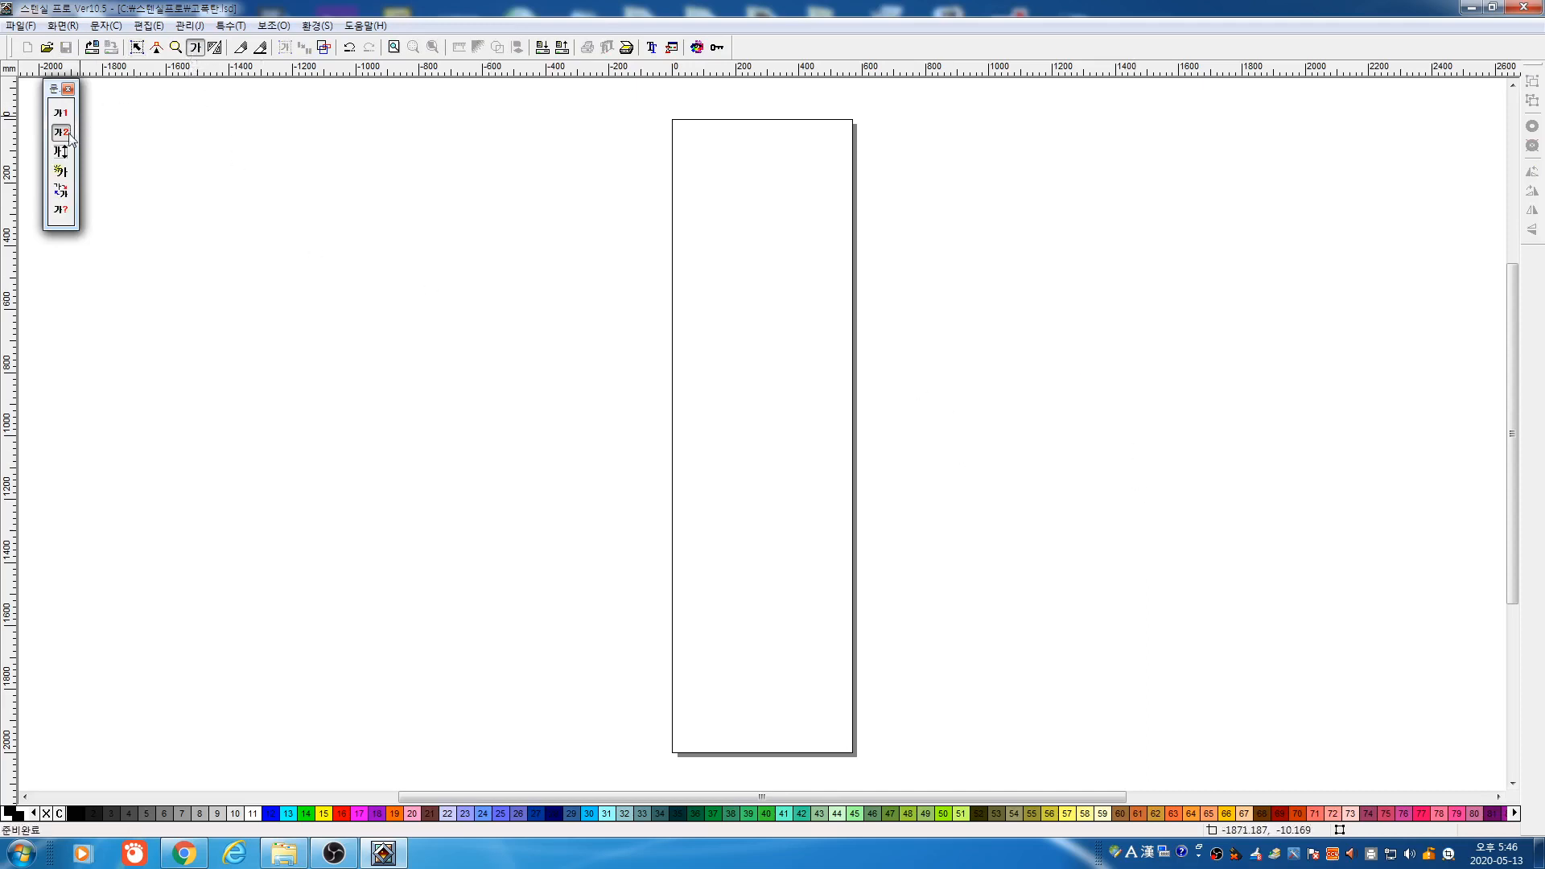
{"action": "left_click", "coordinate": [473, 314]}
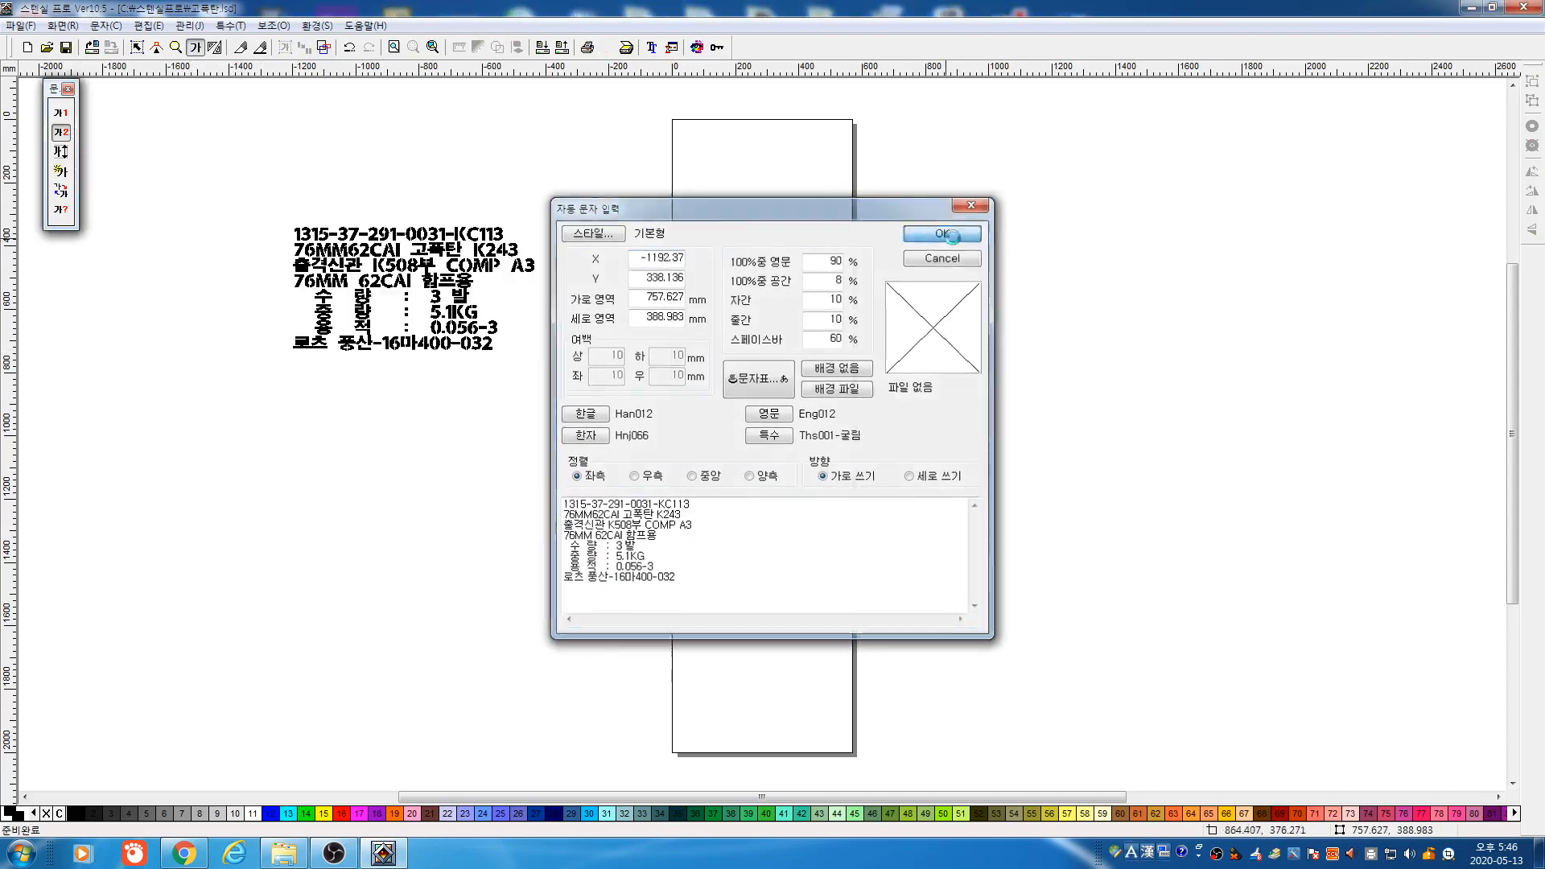
{"action": "left_click", "coordinate": [944, 233]}
{"action": "left_click_drag", "start_coordinate": [414, 354], "coordinate": [414, 473]}
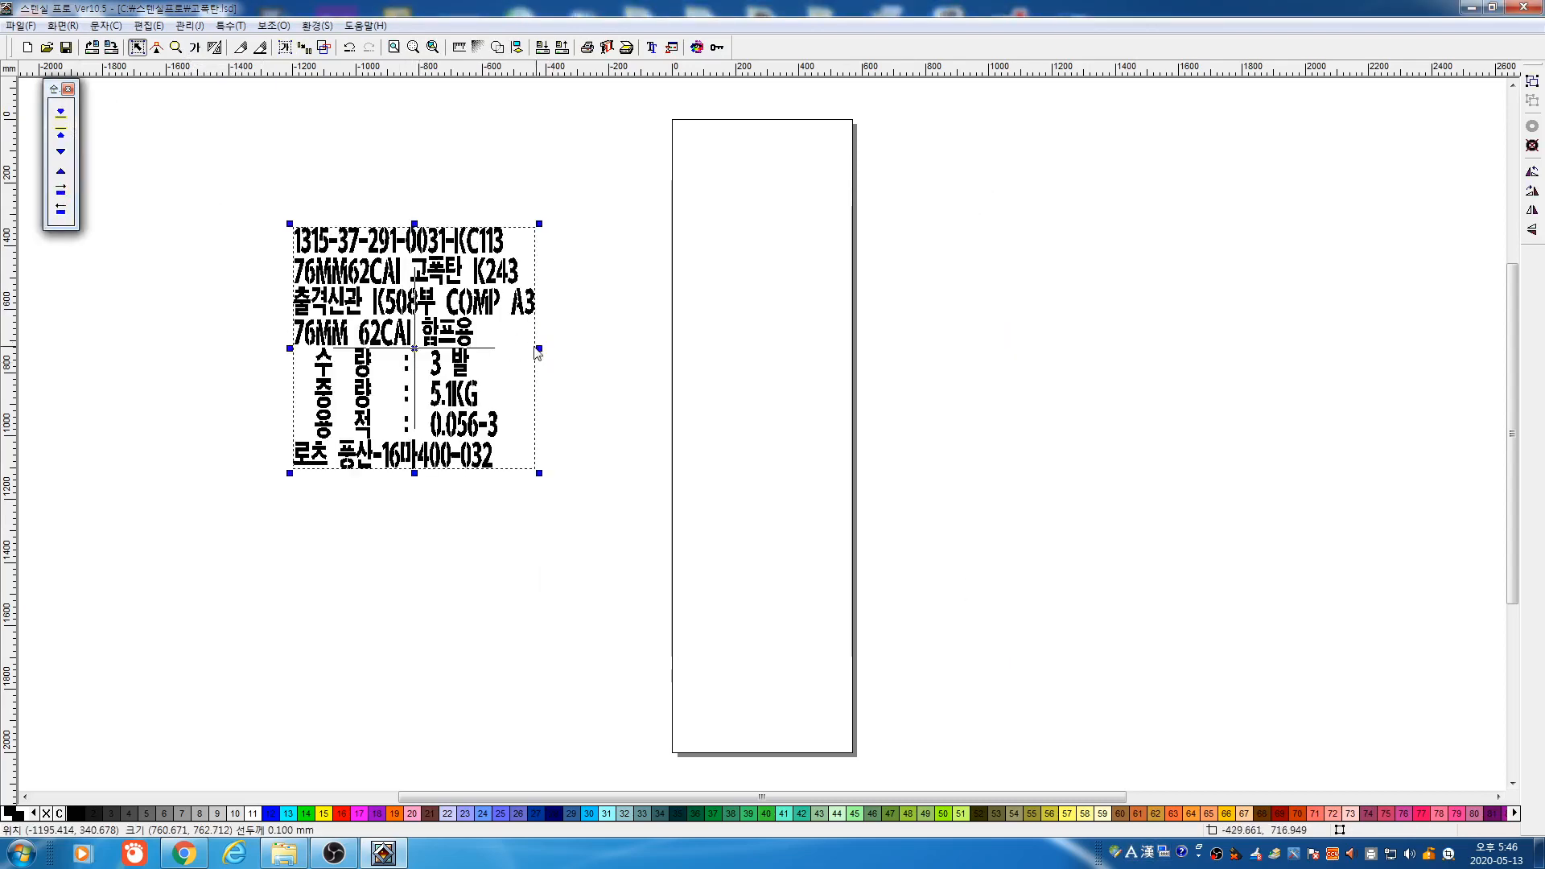
{"action": "left_click_drag", "start_coordinate": [538, 352], "coordinate": [602, 350]}
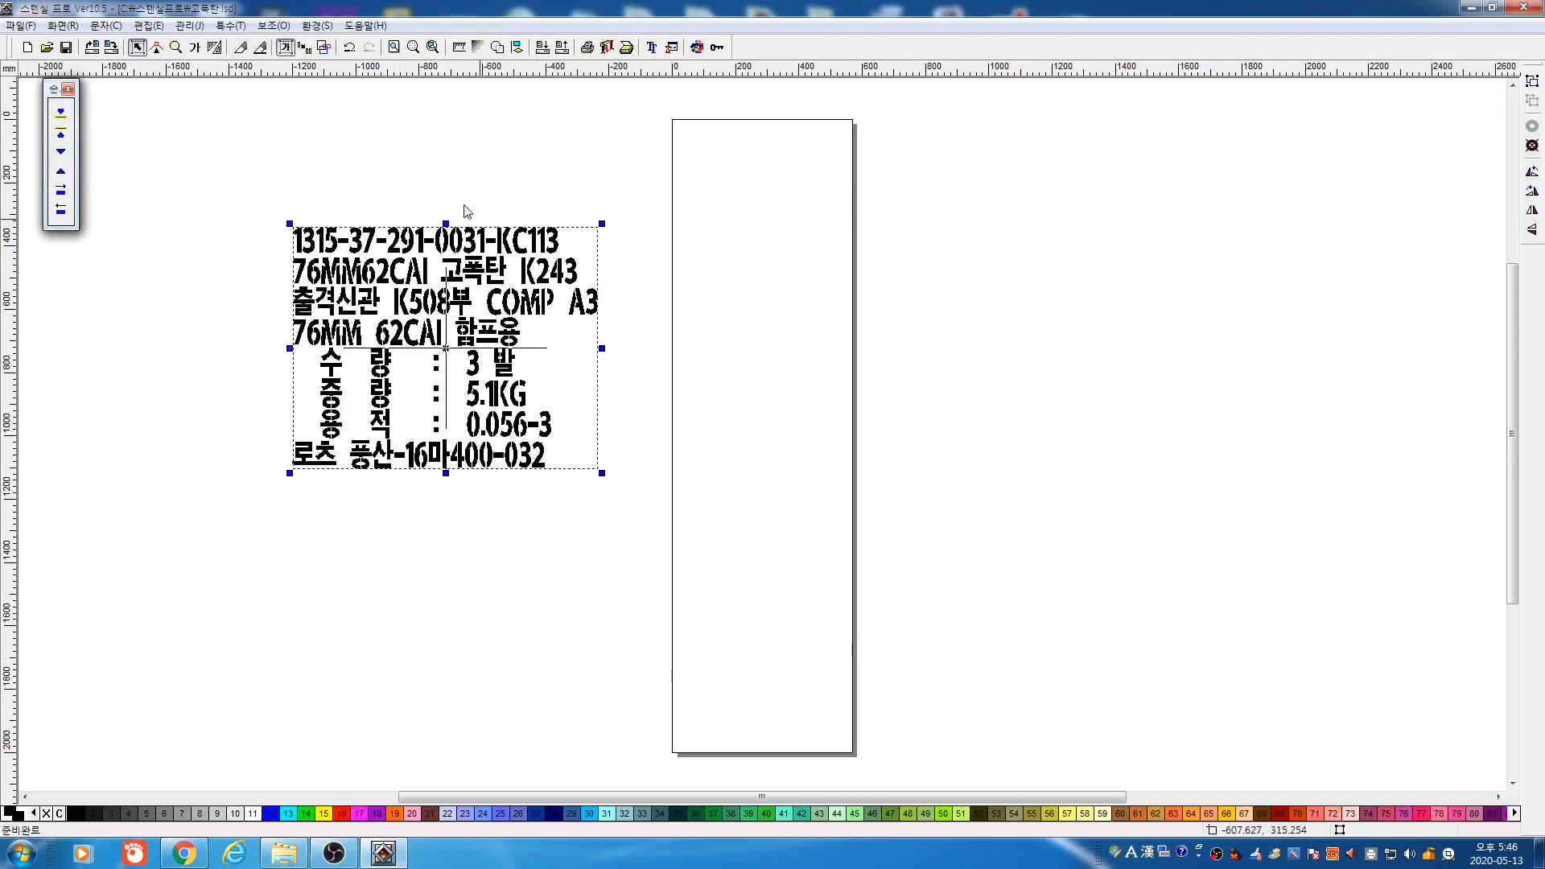
{"action": "left_click_drag", "start_coordinate": [602, 473], "coordinate": [649, 533]}
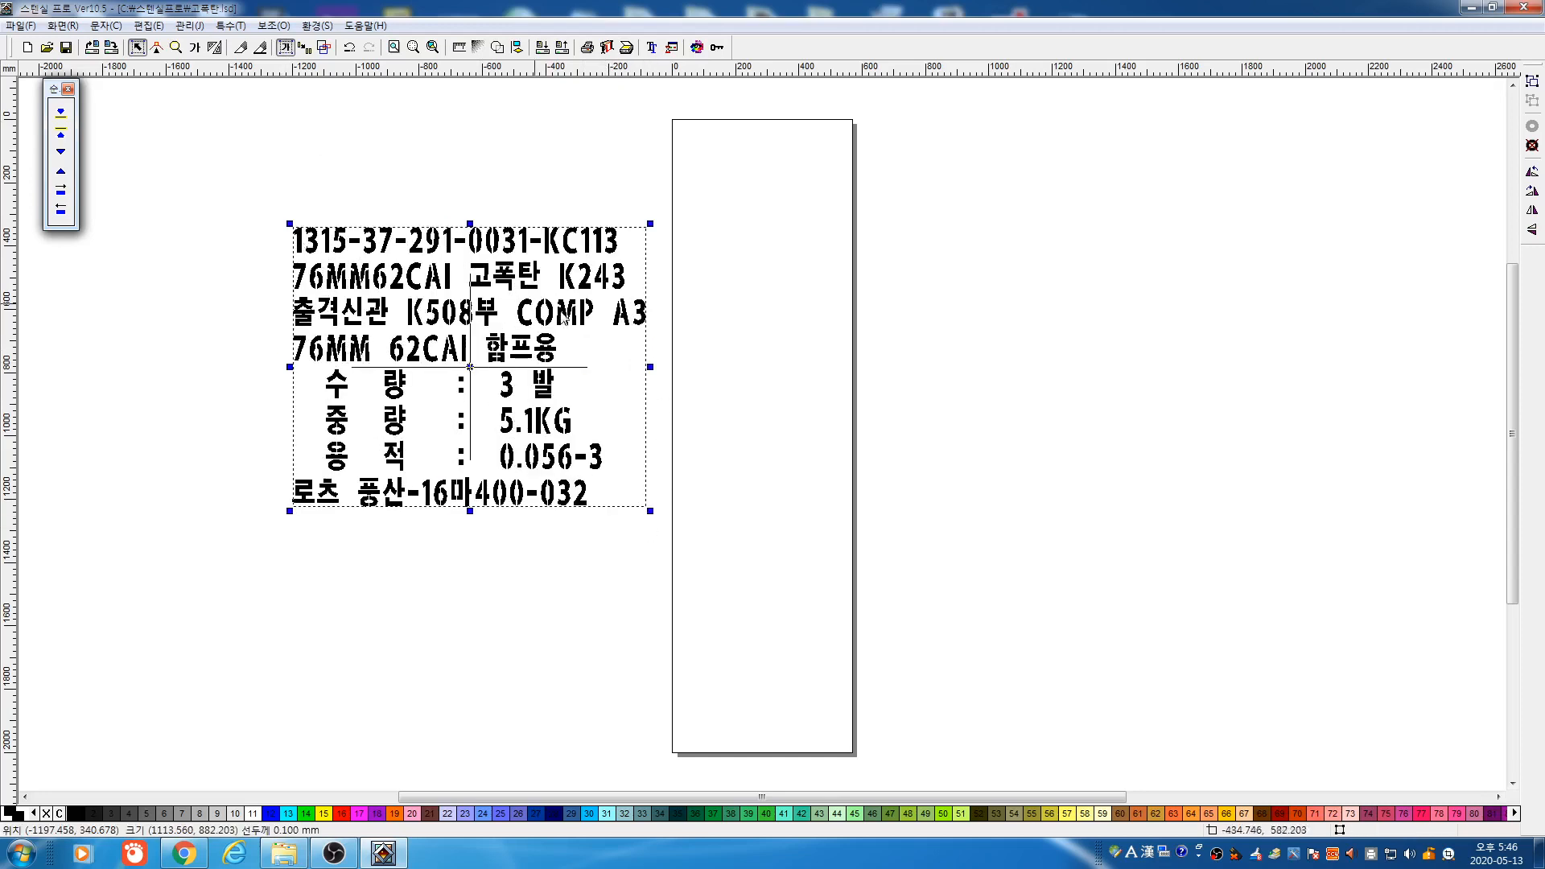
{"action": "left_click", "coordinate": [258, 183]}
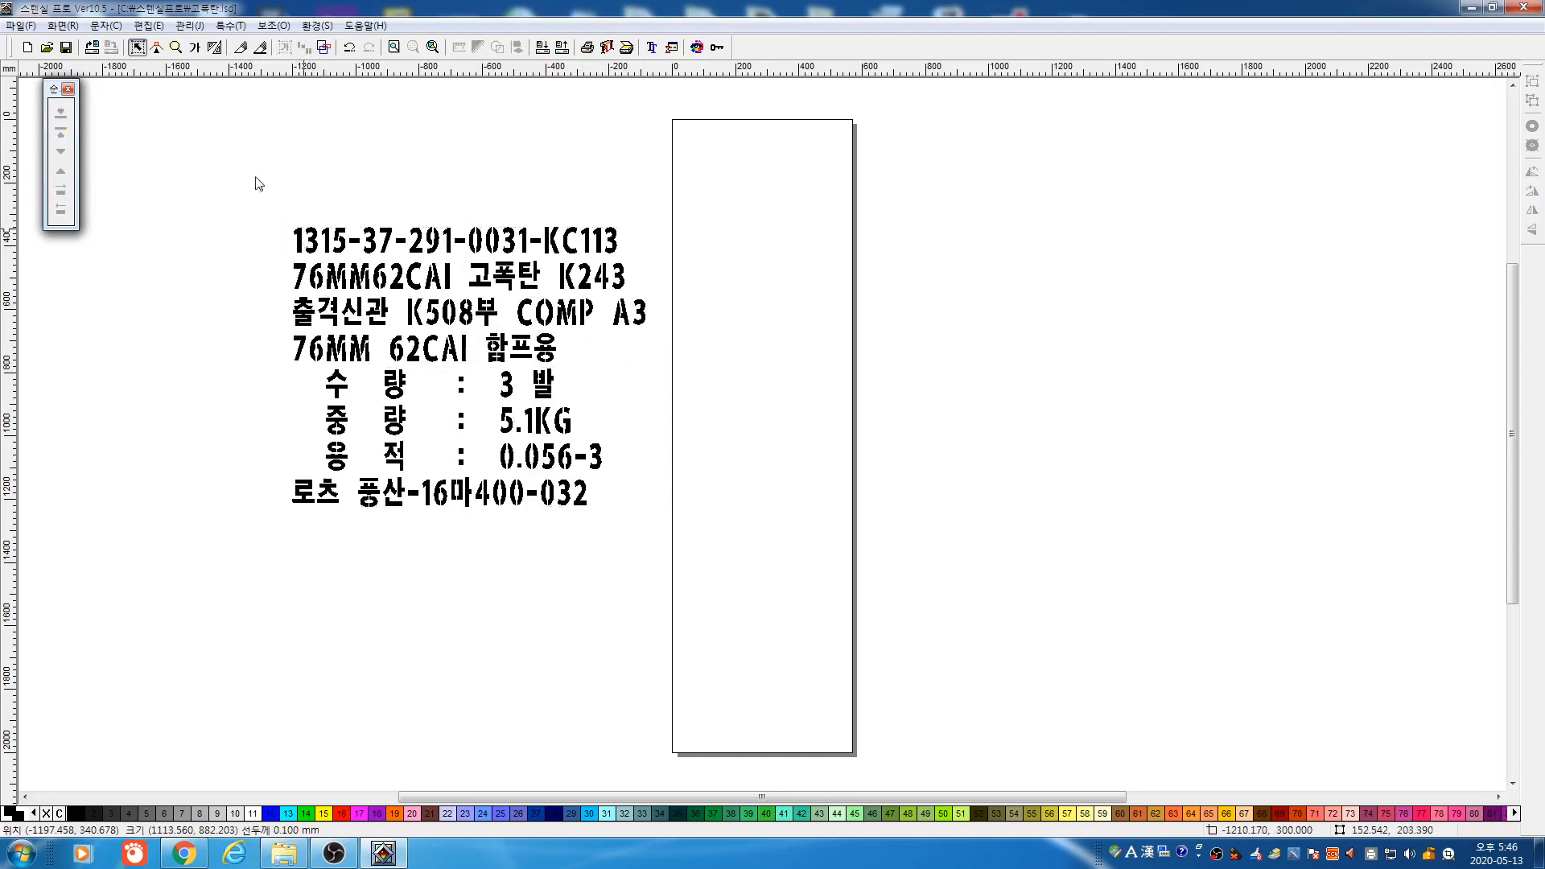
Set the label block to 800 mm wide with proportional height via F4 sizing
{"action": "left_click_drag", "start_coordinate": [239, 142], "coordinate": [738, 538]}
{"action": "key", "text": "F4"}
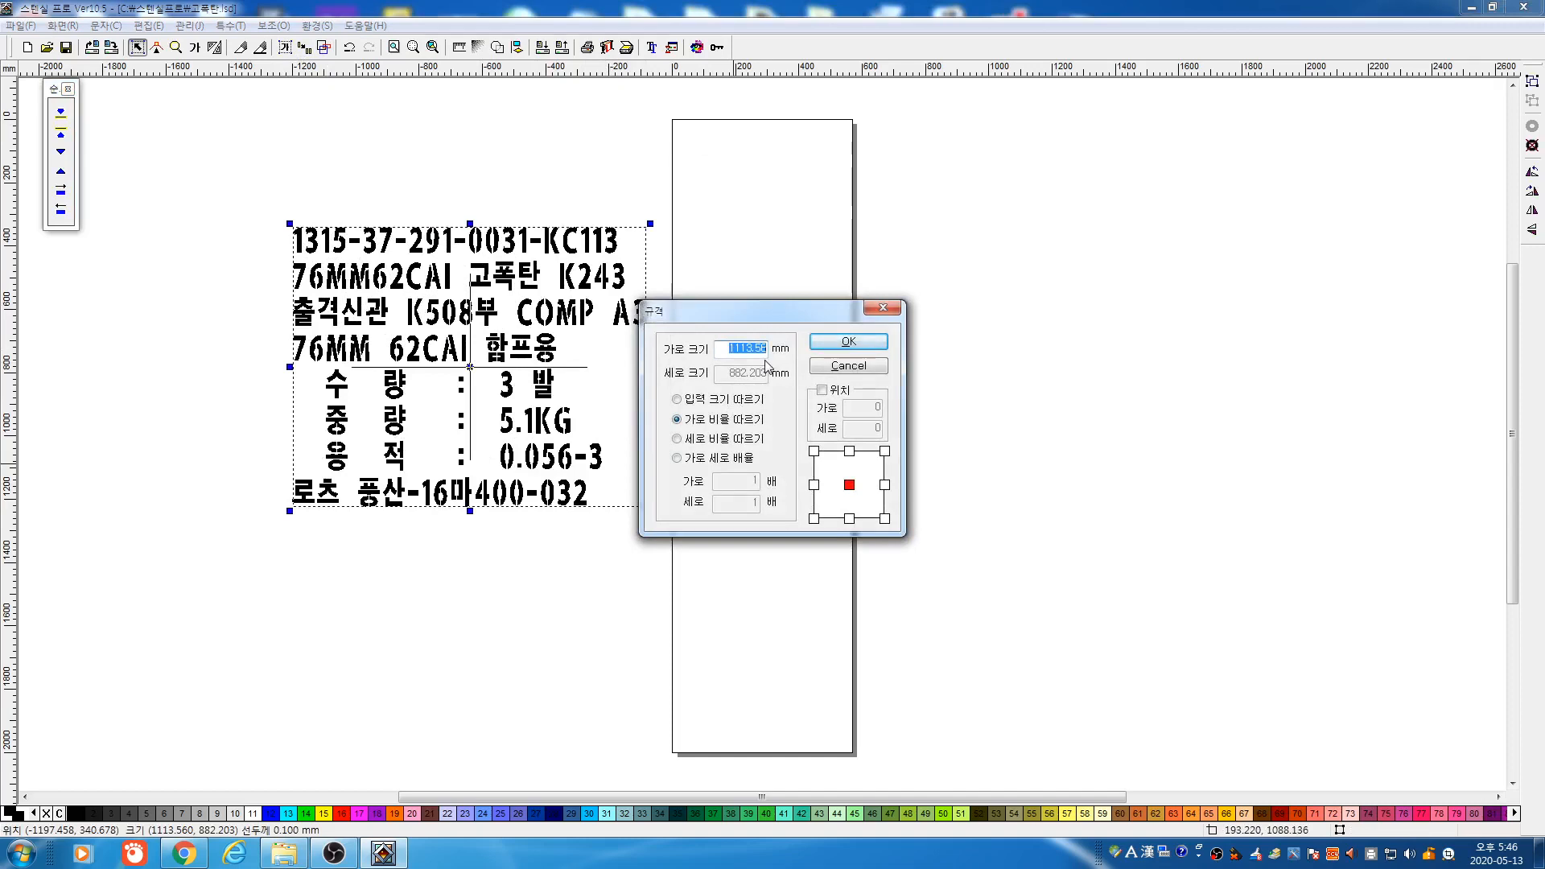
{"action": "type", "text": "800"}
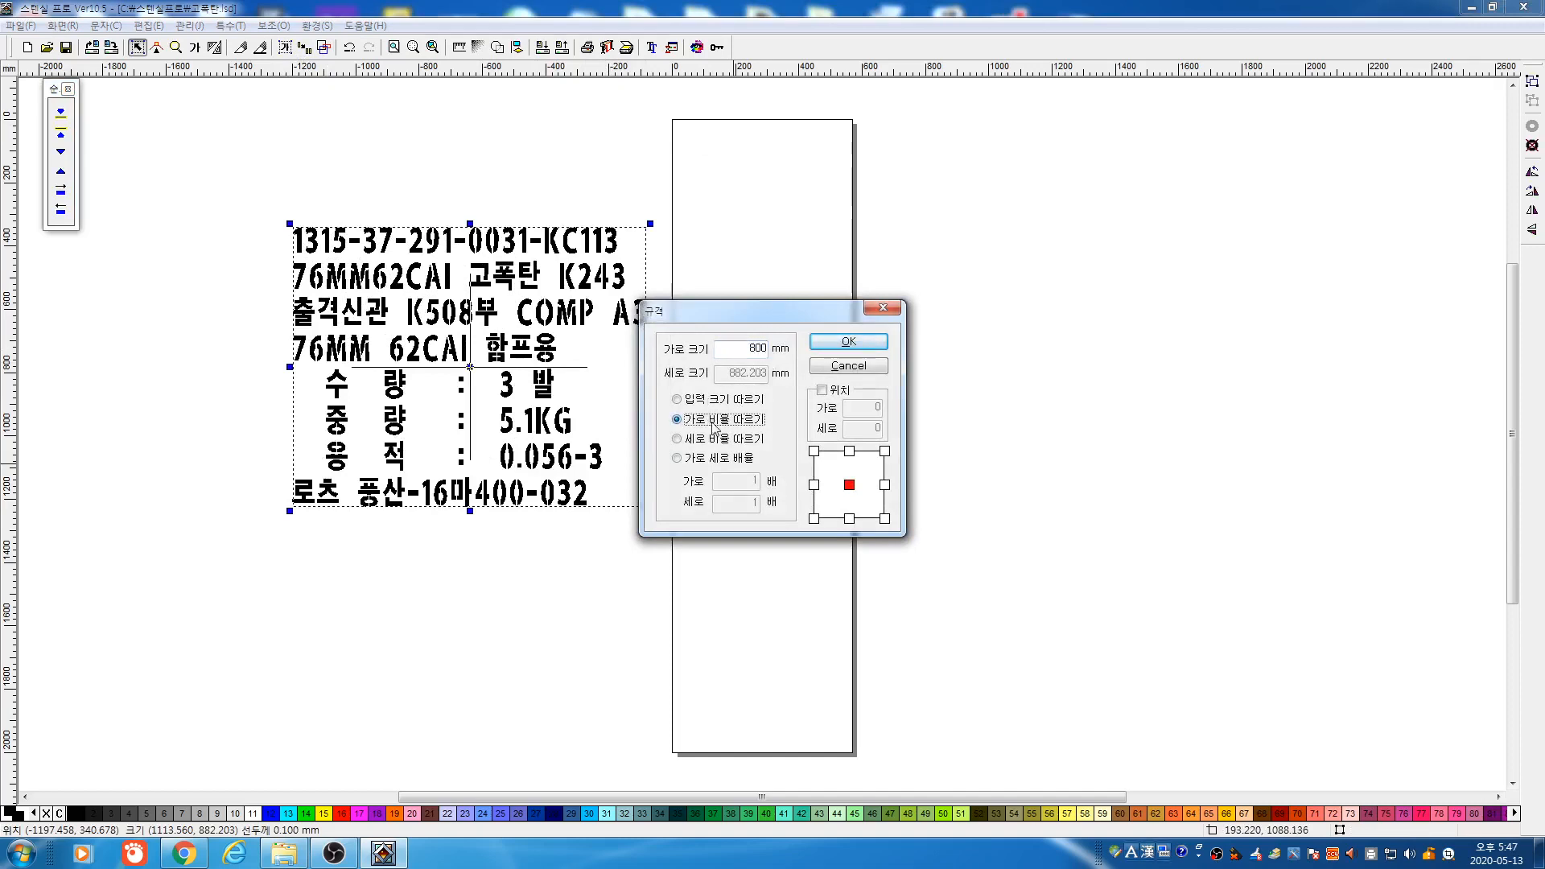
{"action": "left_click", "coordinate": [849, 341]}
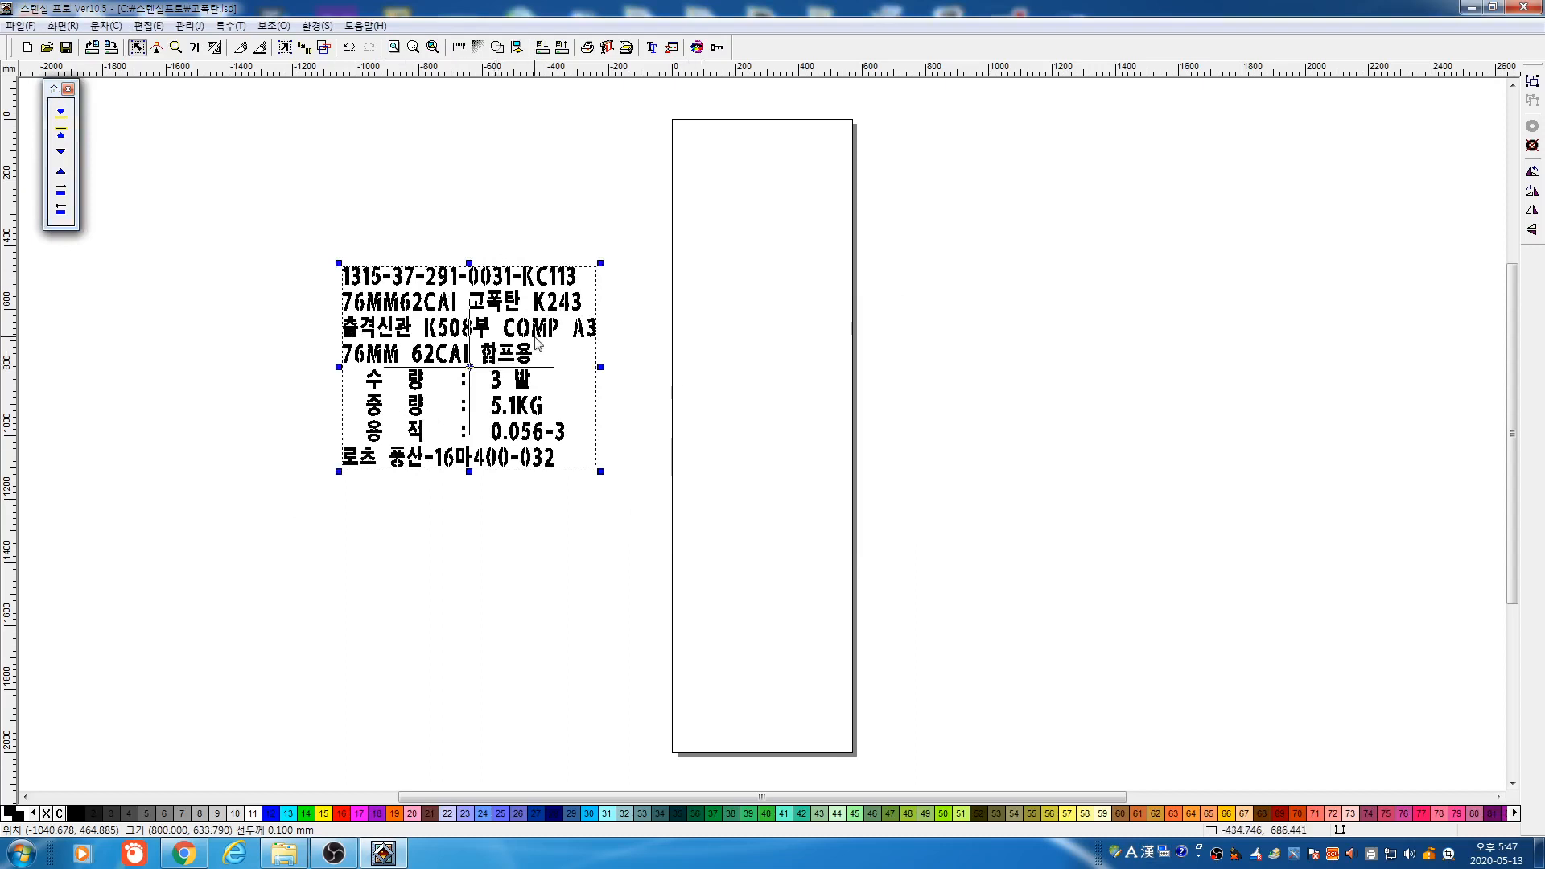
{"action": "left_click", "coordinate": [195, 47]}
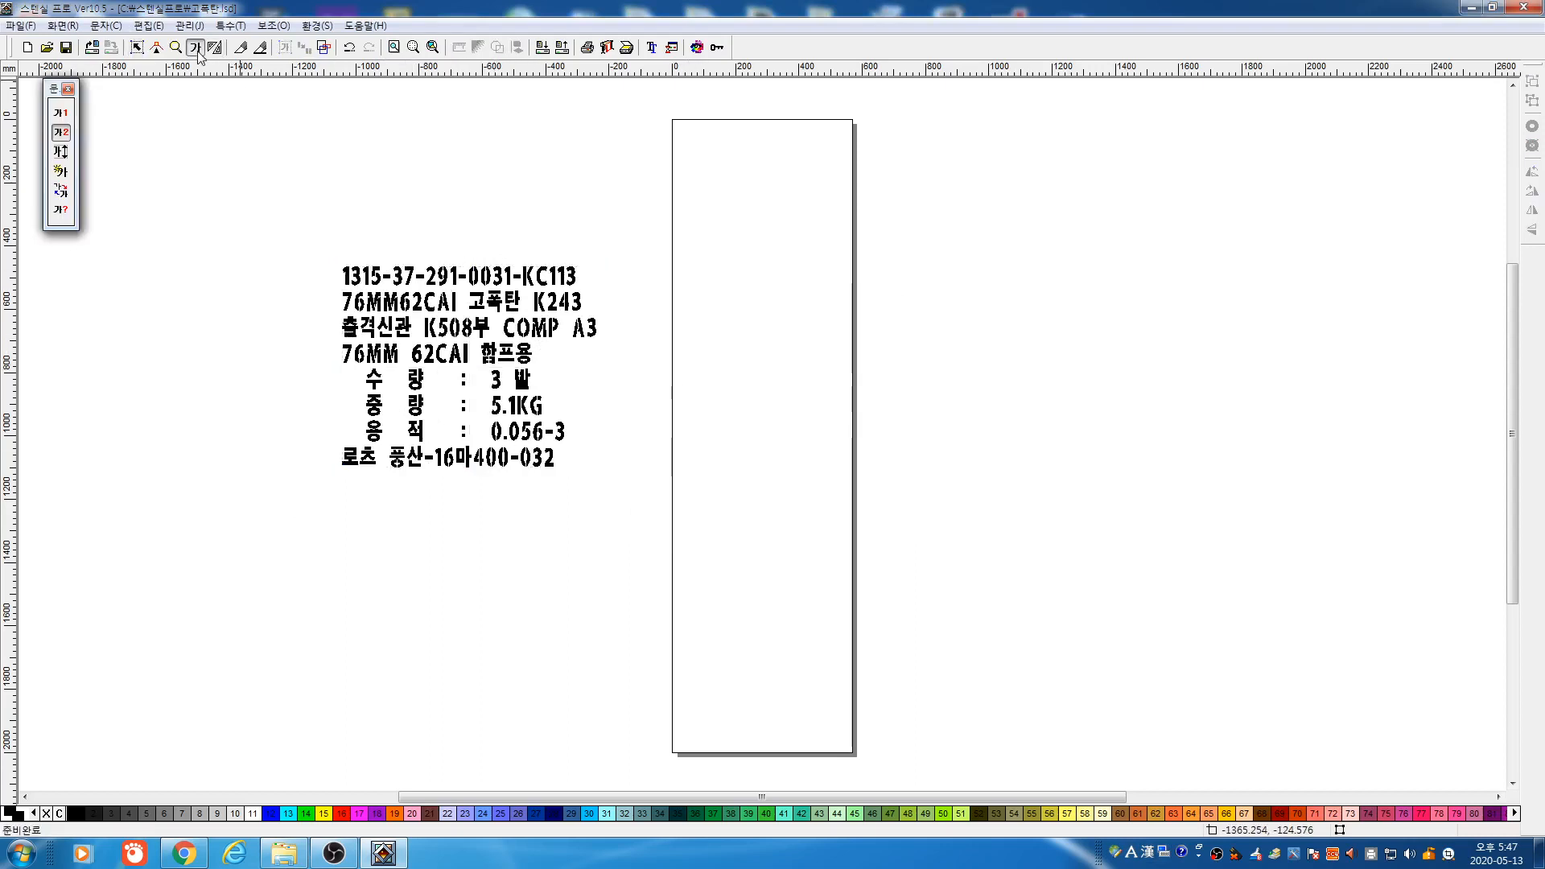
{"action": "left_click", "coordinate": [60, 113]}
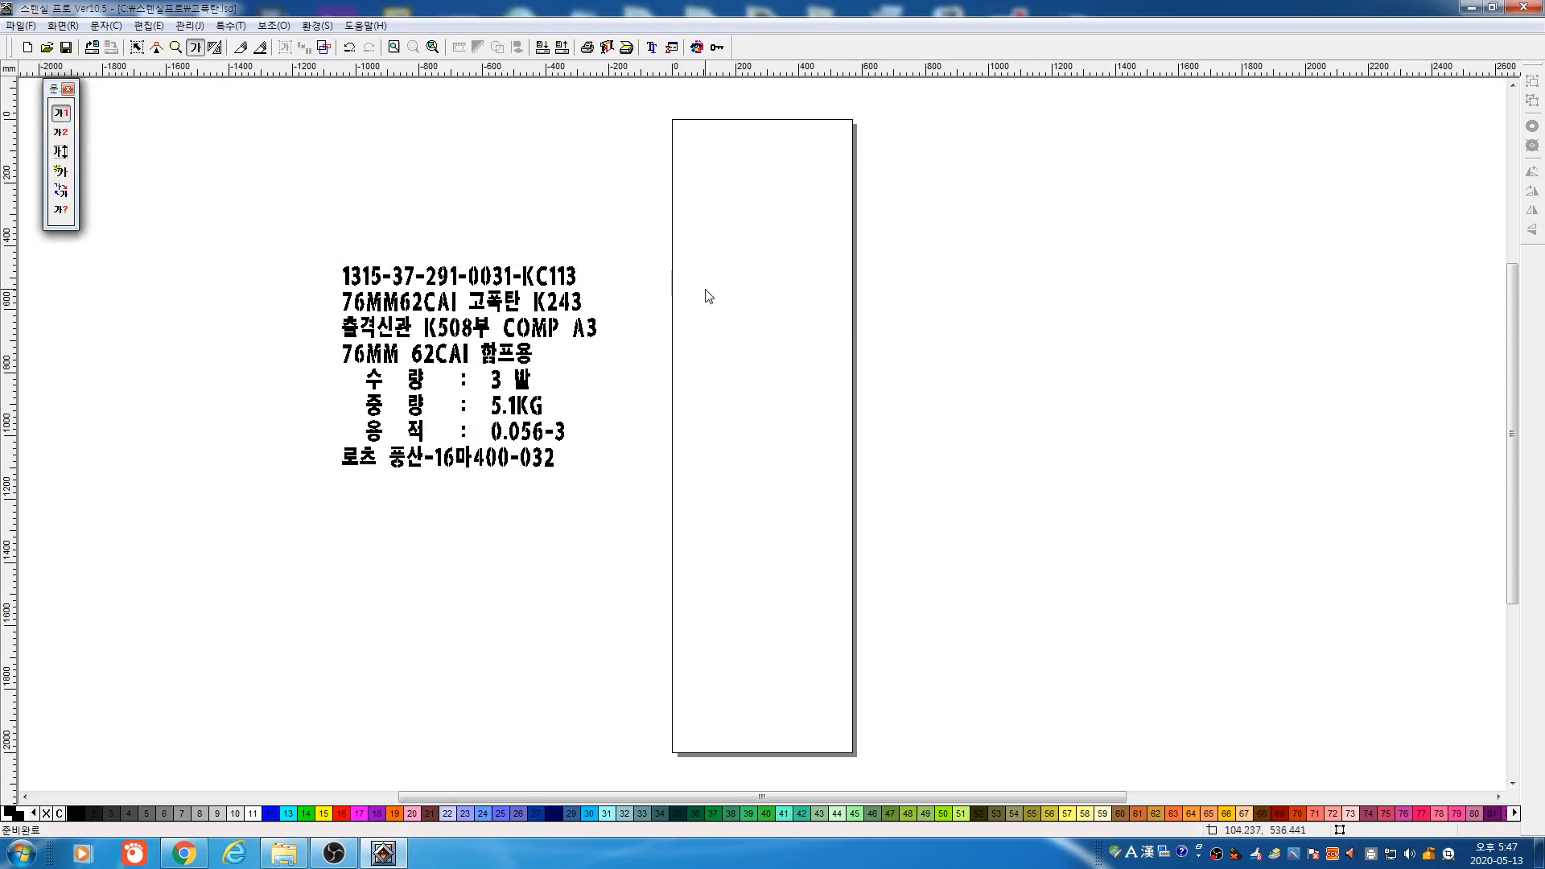
{"action": "left_click", "coordinate": [176, 47]}
{"action": "left_click_drag", "start_coordinate": [306, 238], "coordinate": [727, 490]}
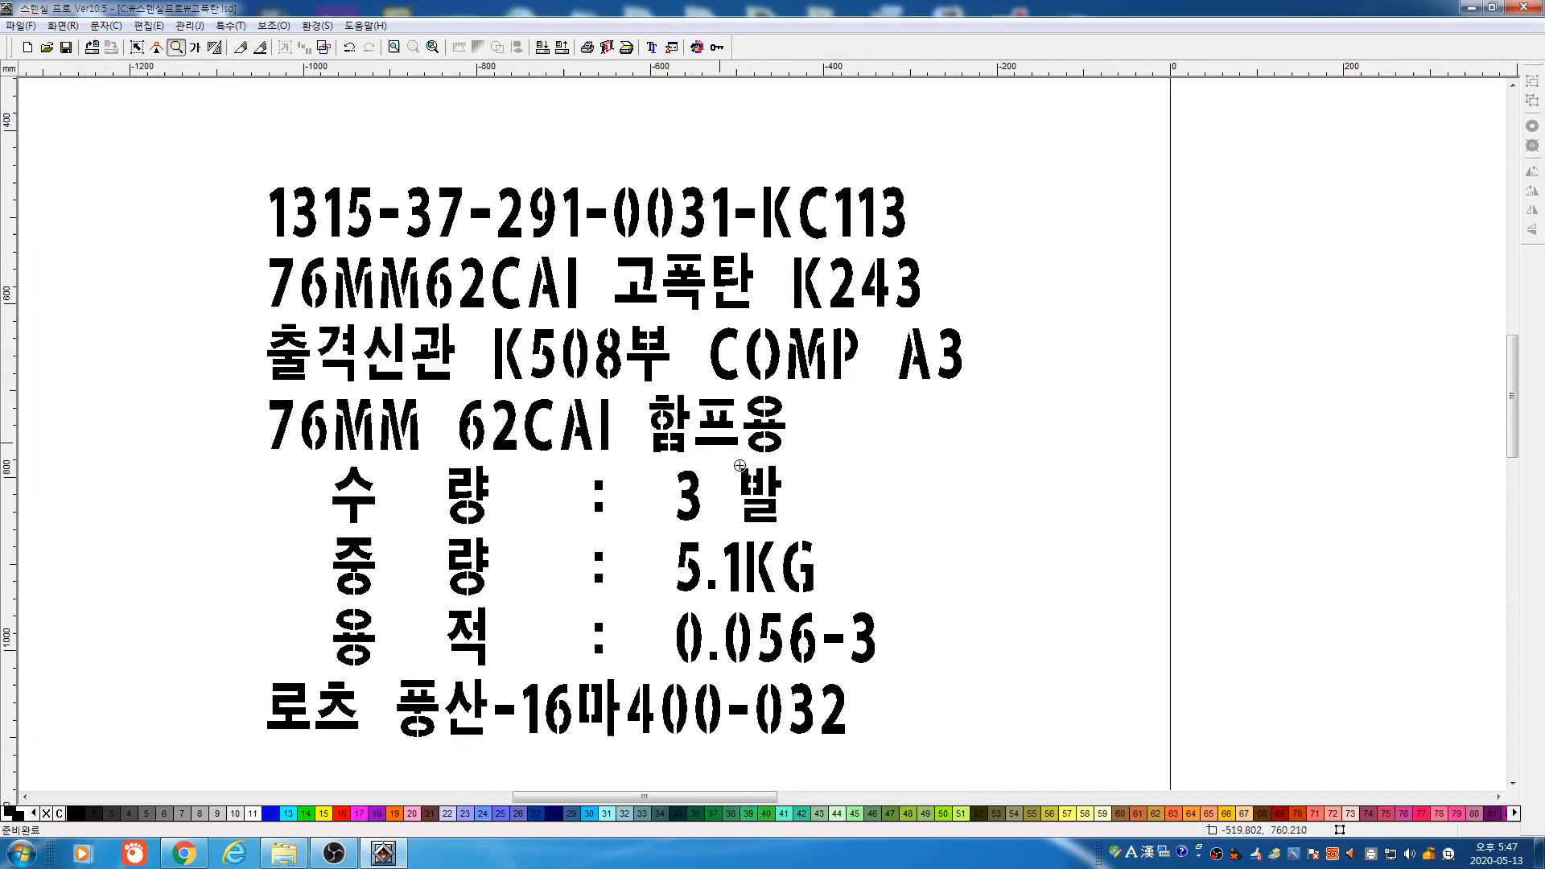
{"action": "left_click", "coordinate": [194, 47]}
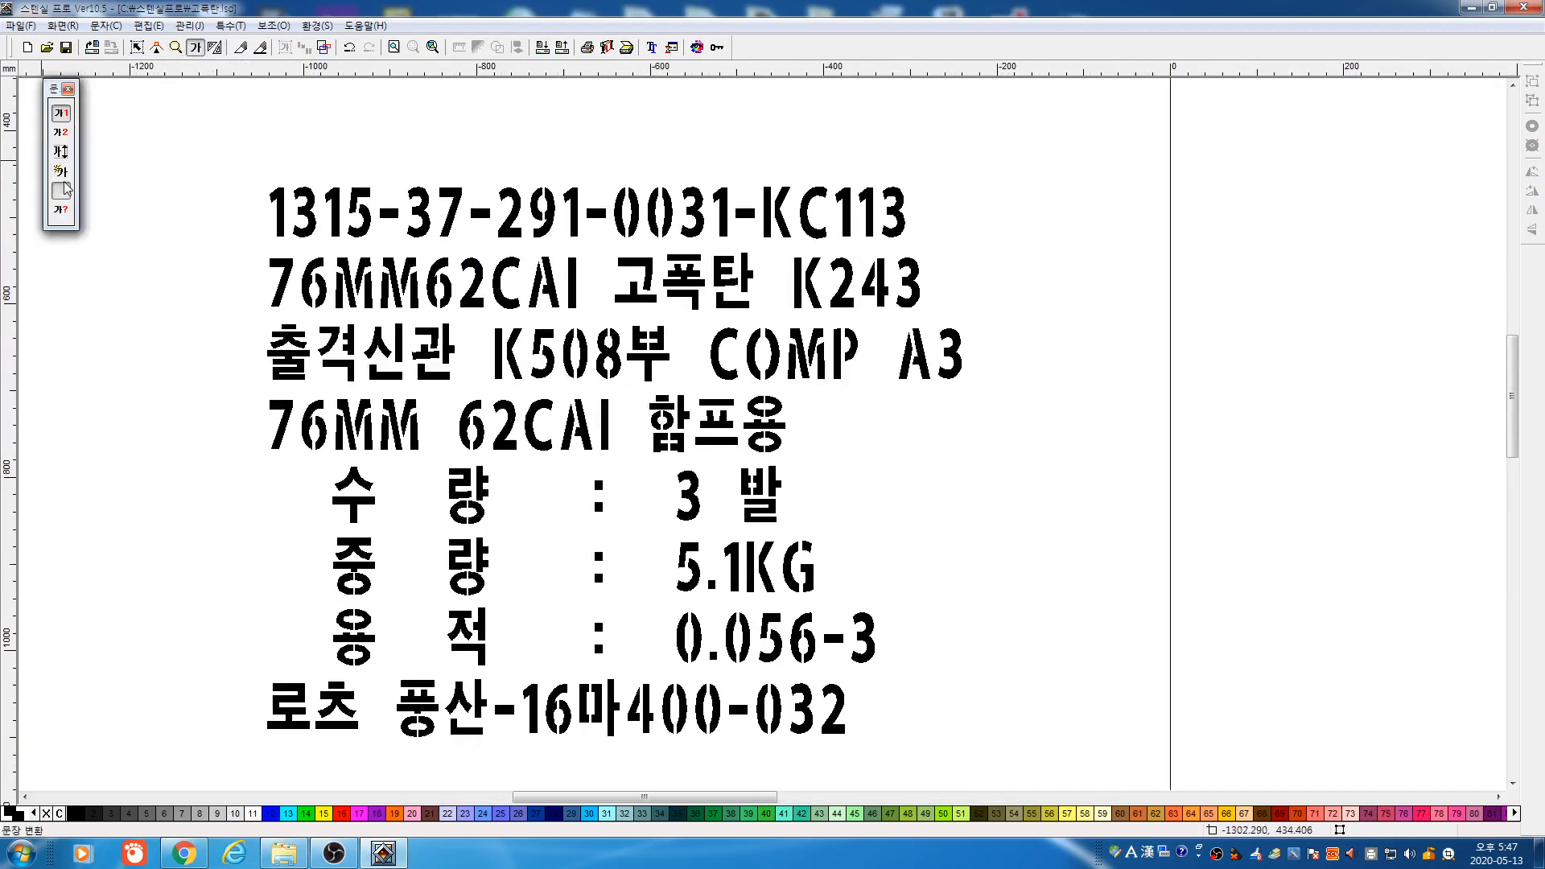
{"action": "left_click", "coordinate": [61, 191]}
{"action": "left_click", "coordinate": [626, 452]}
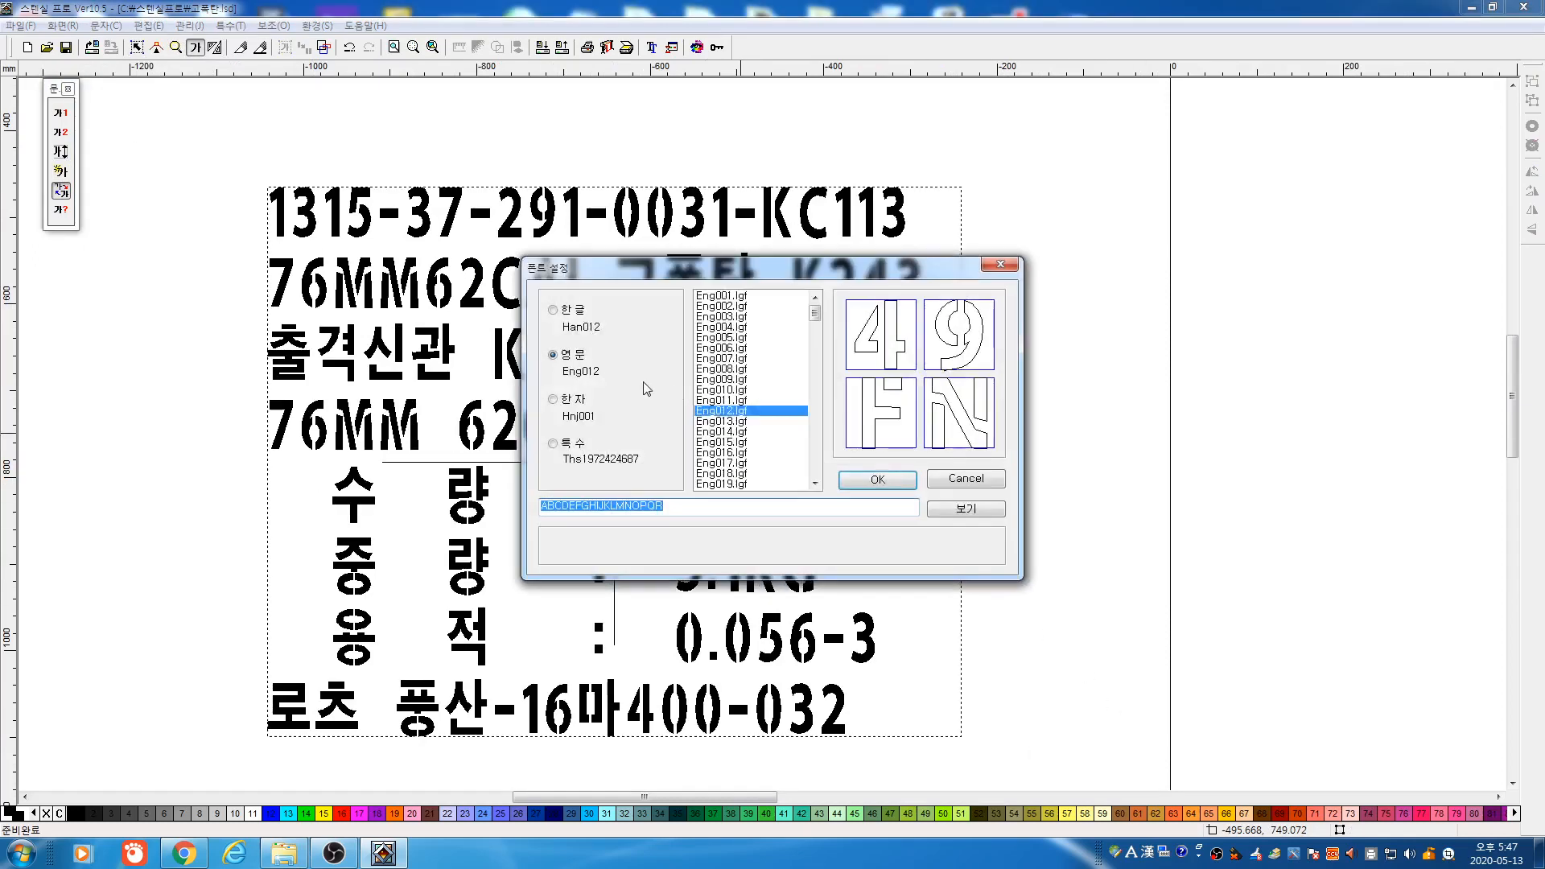
{"action": "left_click", "coordinate": [878, 480]}
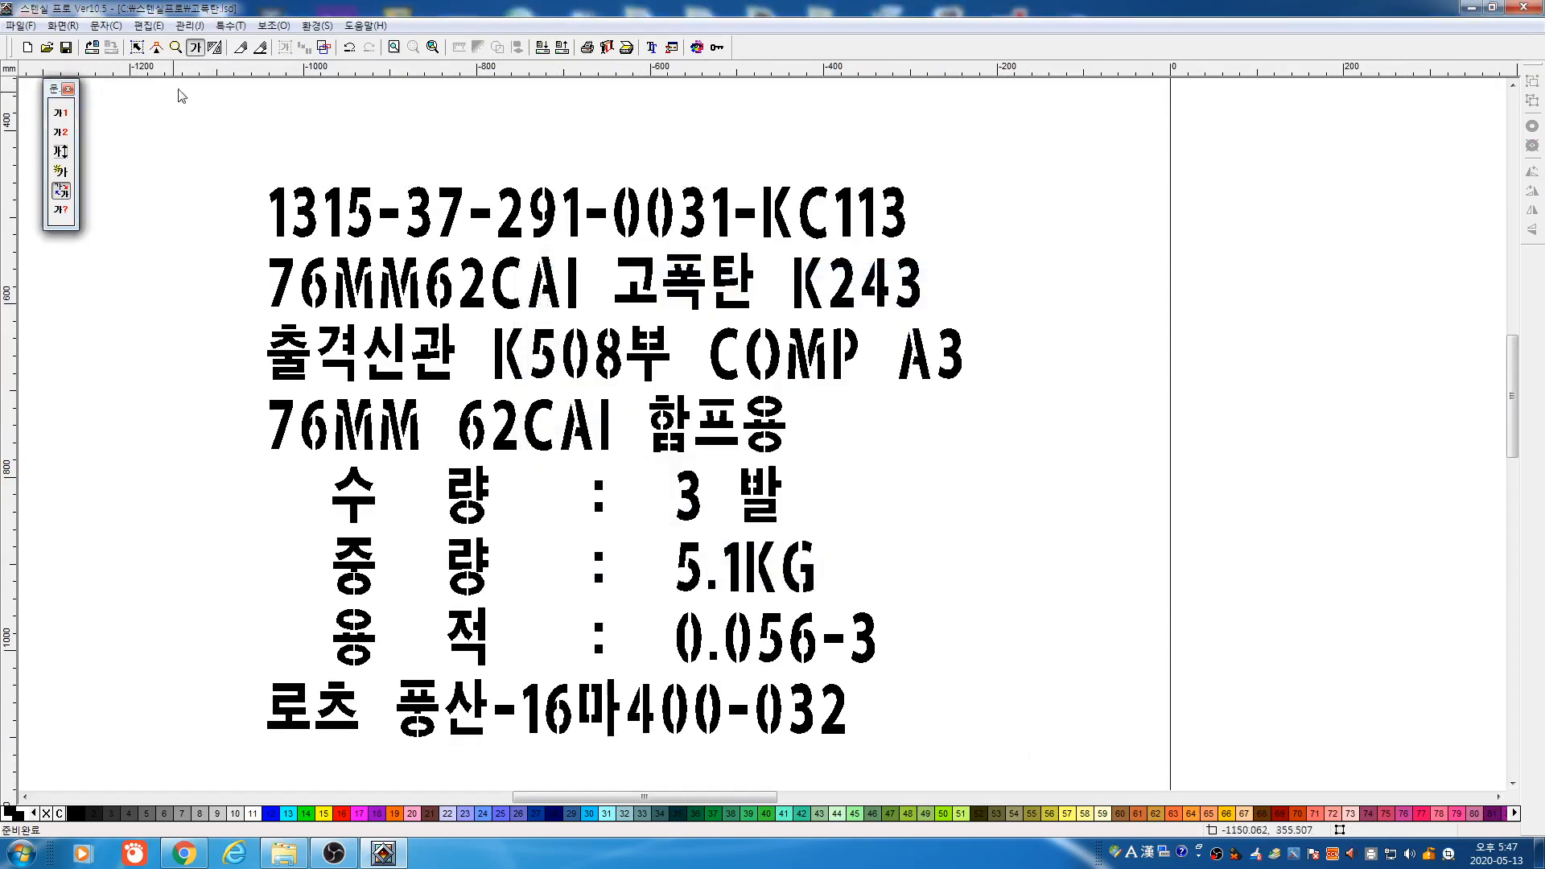
{"action": "left_click", "coordinate": [62, 171]}
{"action": "left_click", "coordinate": [715, 425]}
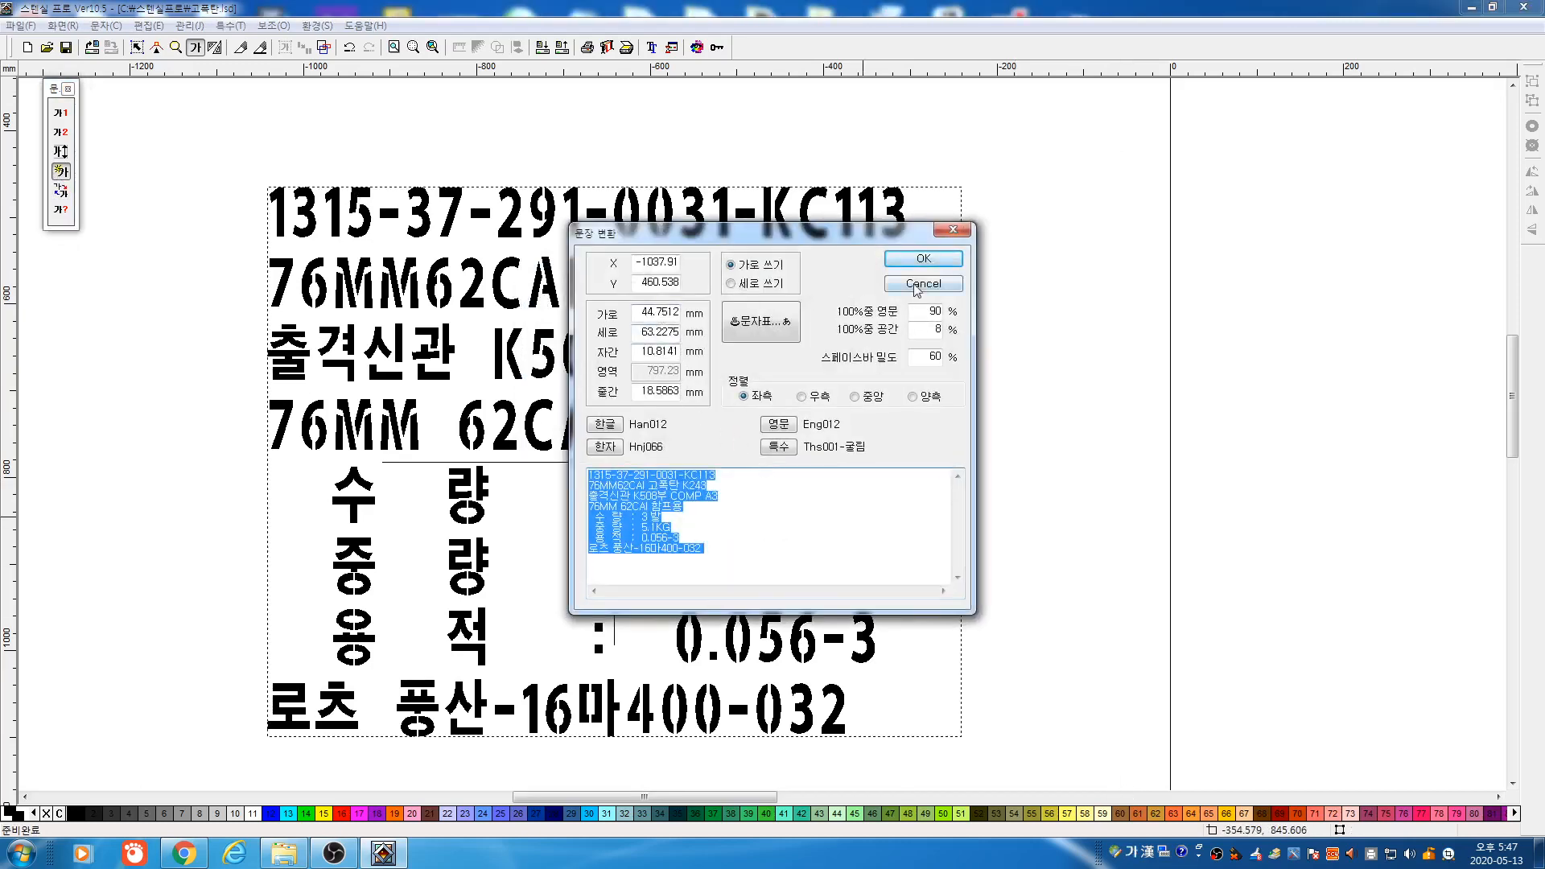
{"action": "left_click", "coordinate": [921, 283]}
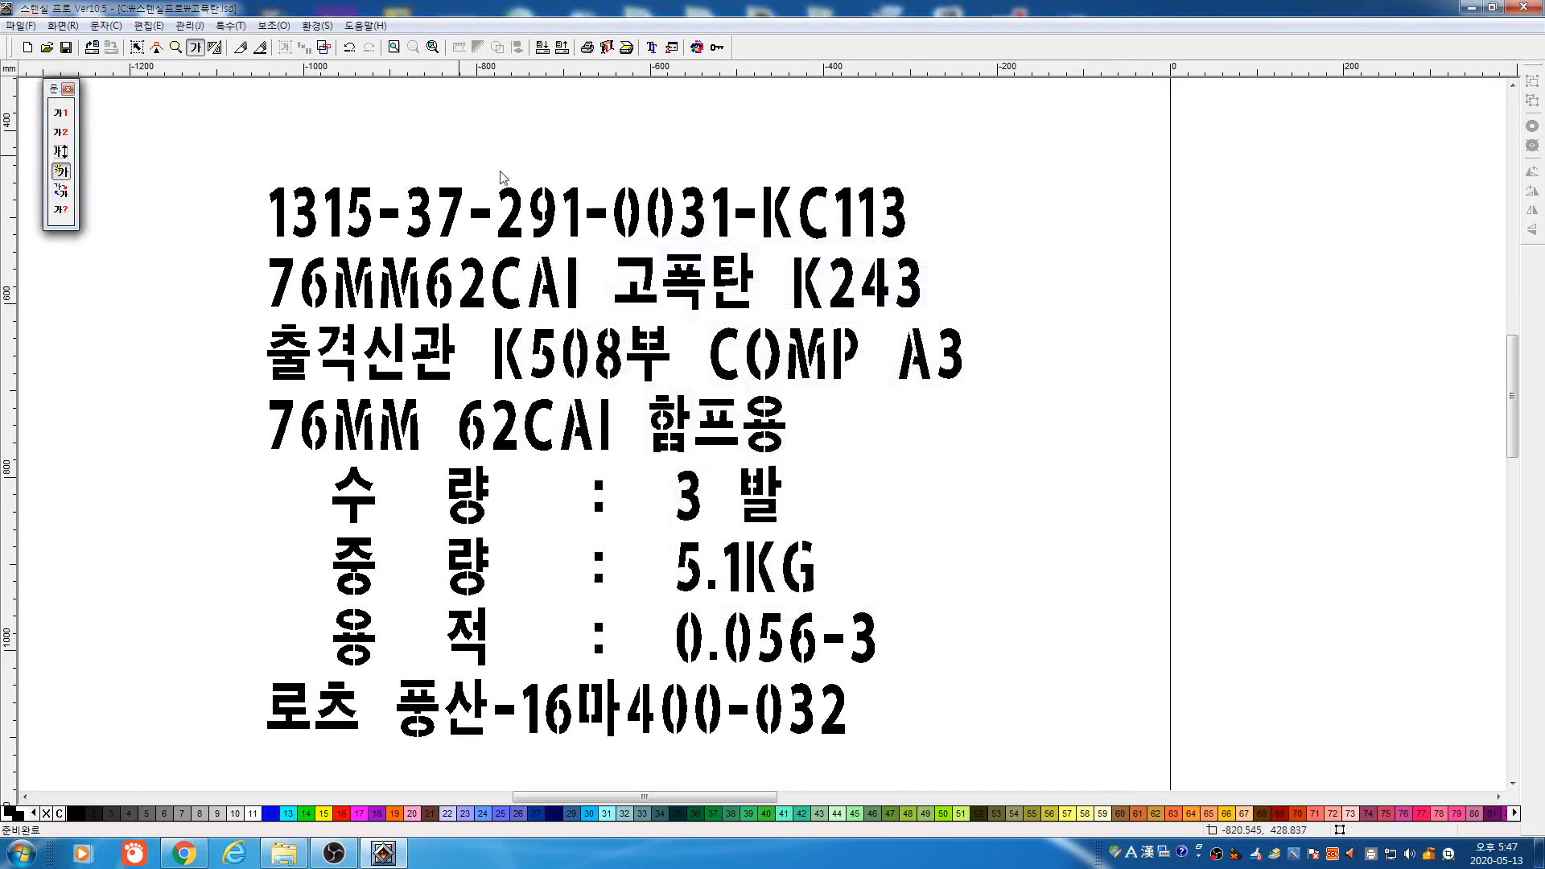
{"action": "left_click", "coordinate": [176, 48]}
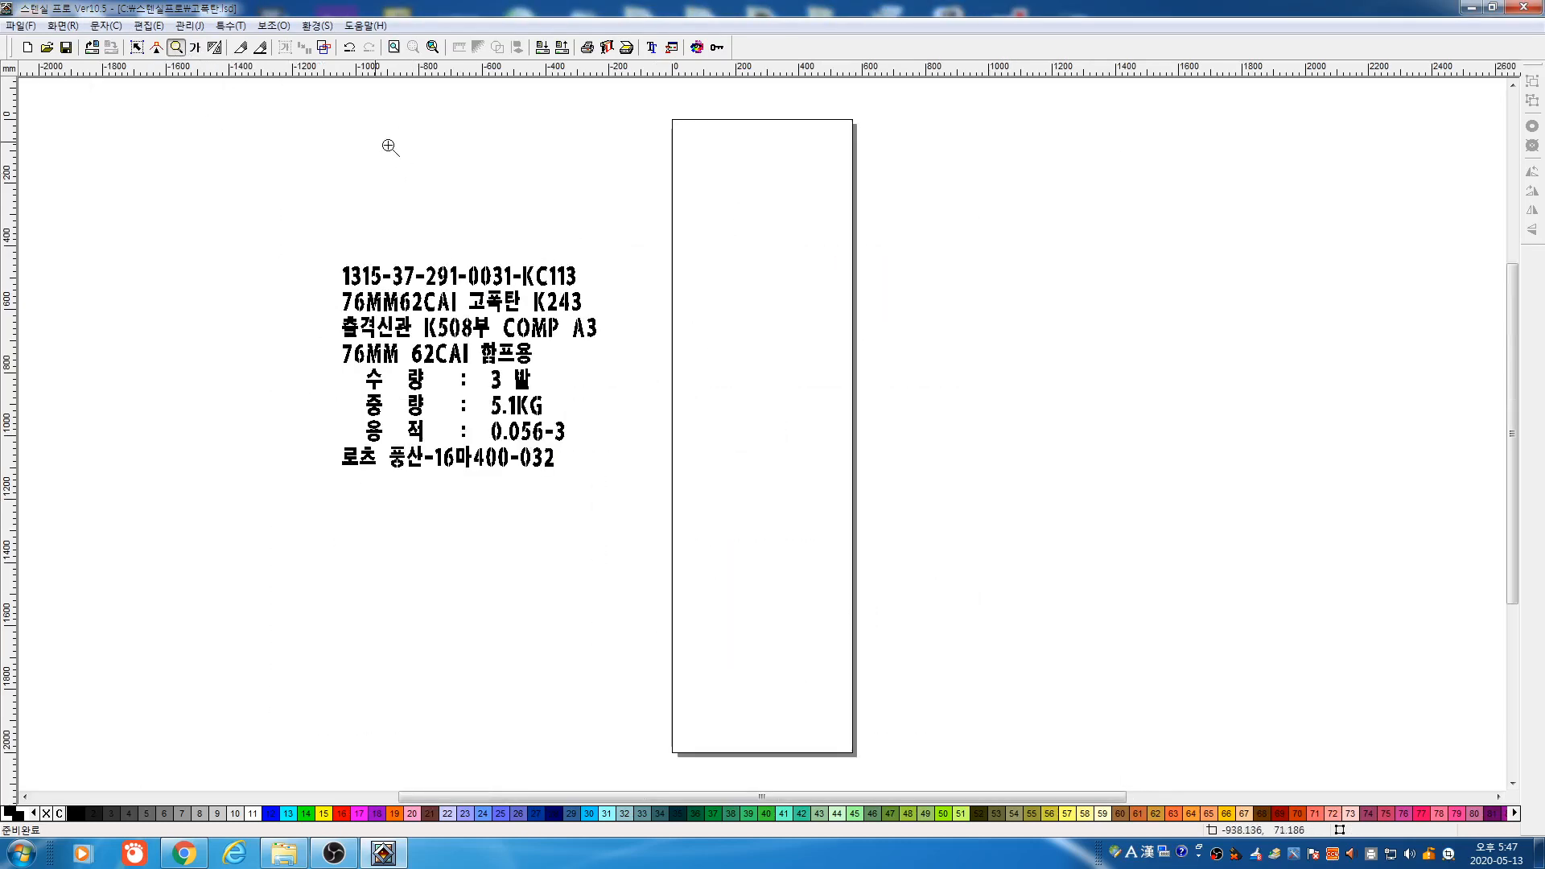
{"action": "left_click", "coordinate": [195, 48]}
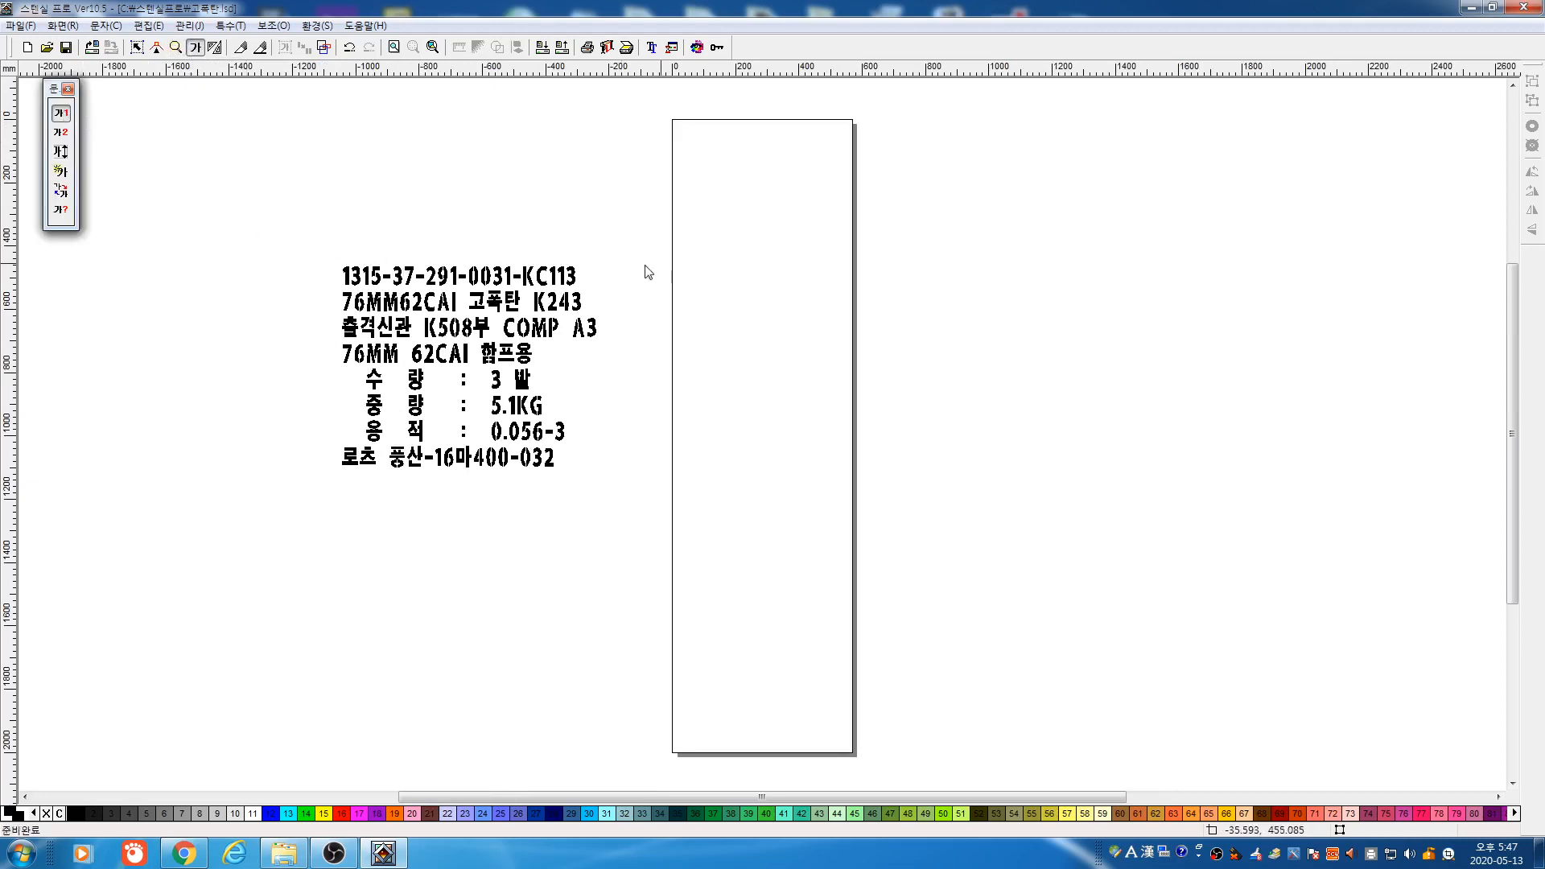
Place a second copy of the label text after editing its character width, height and line spacing
{"action": "left_click", "coordinate": [690, 264]}
{"action": "left_click_drag", "start_coordinate": [639, 314], "coordinate": [739, 332]}
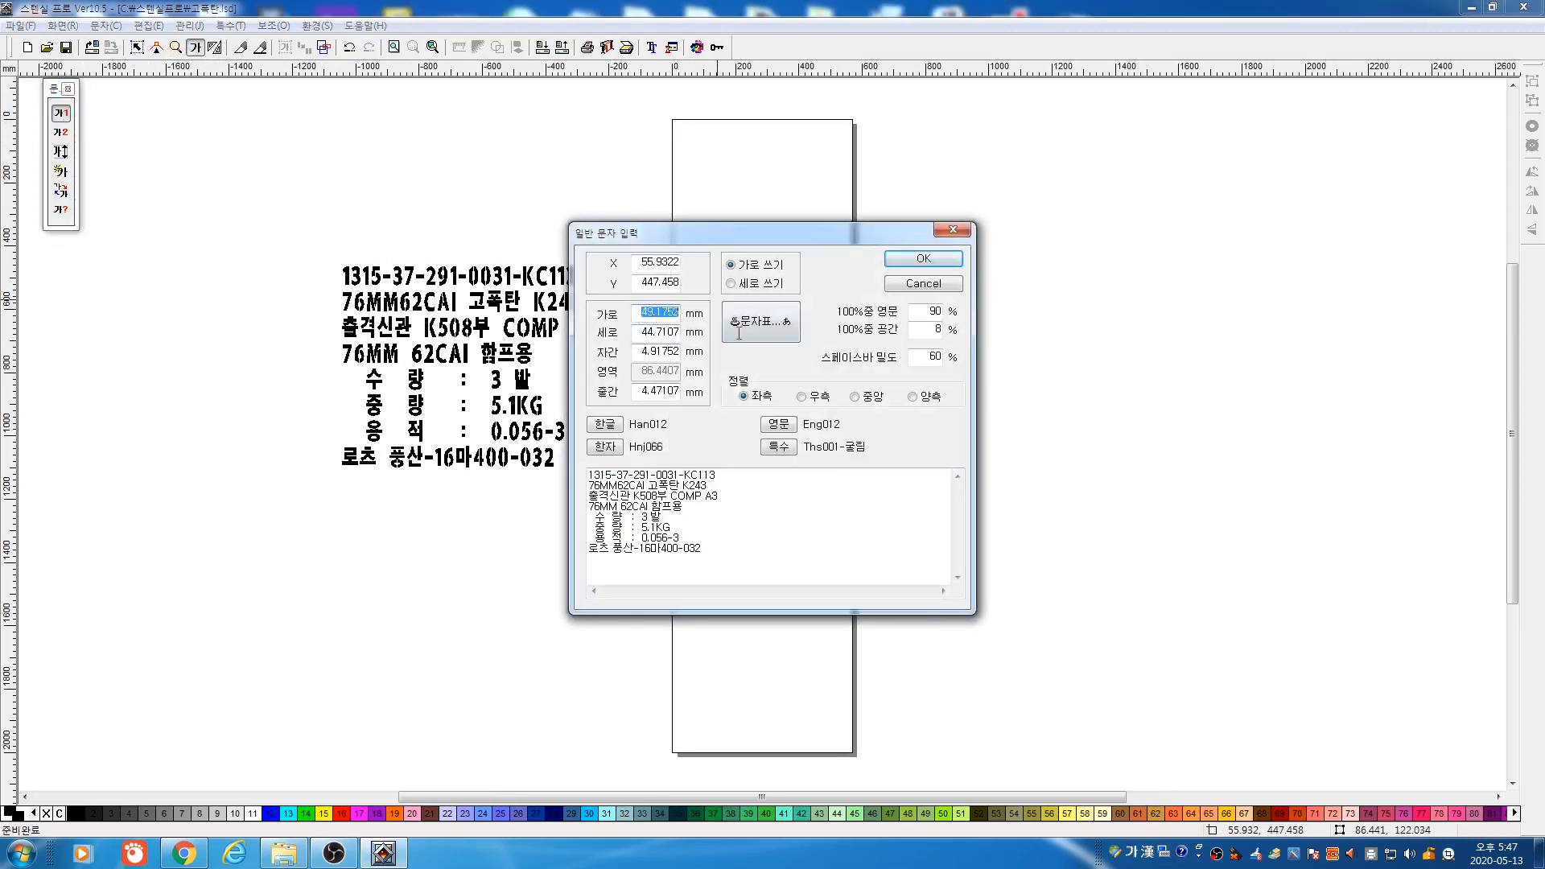
{"action": "type", "text": "44"}
{"action": "left_click_drag", "start_coordinate": [636, 327], "coordinate": [733, 361]}
{"action": "type", "text": "441"}
{"action": "left_click_drag", "start_coordinate": [636, 391], "coordinate": [733, 403]}
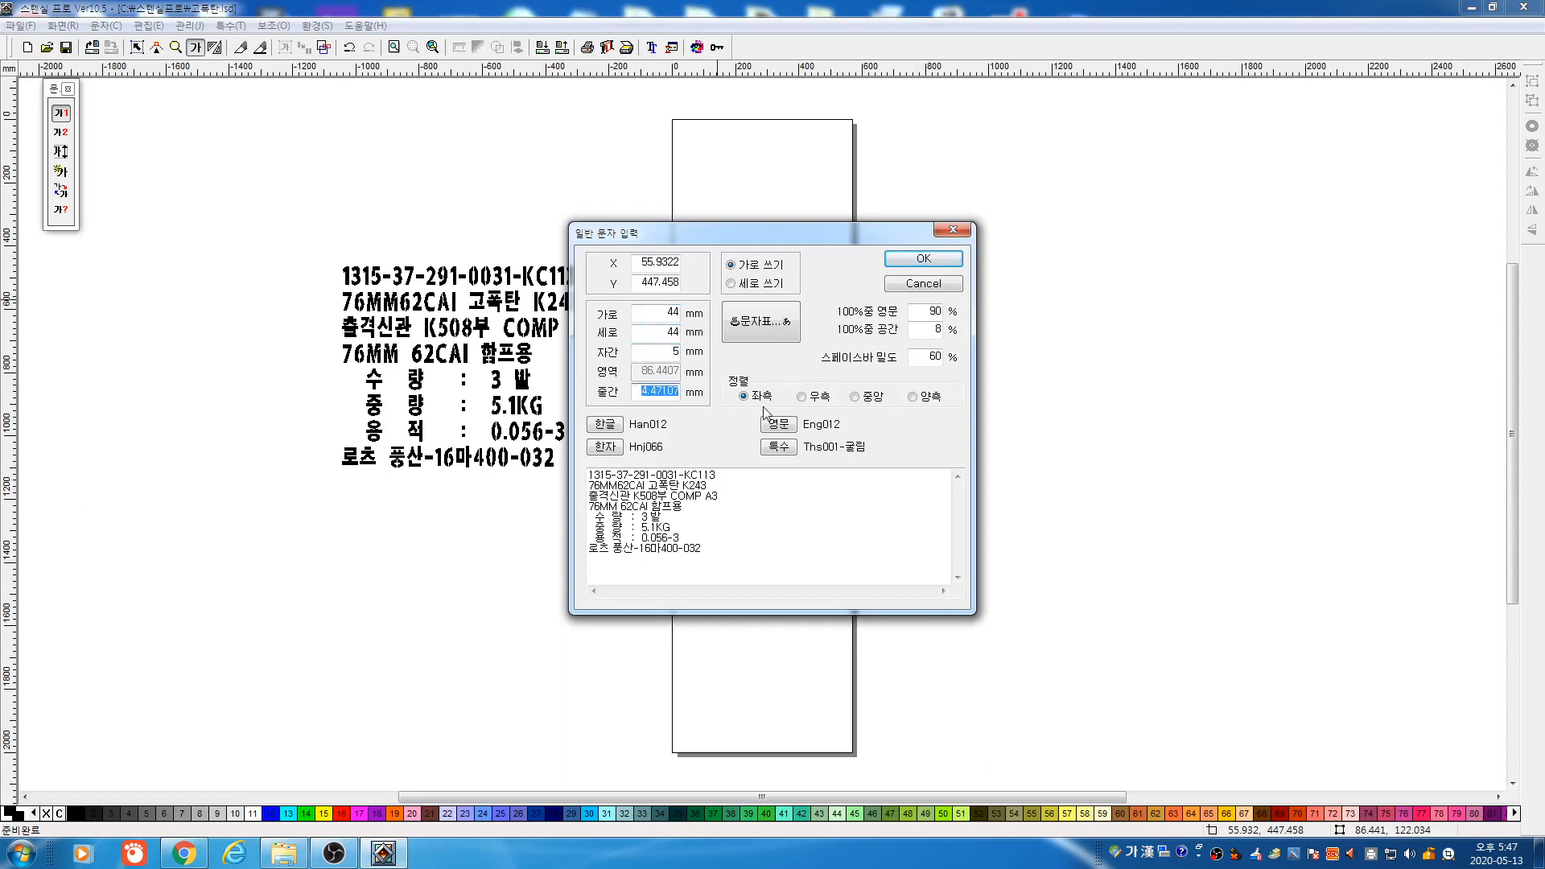
{"action": "type", "text": "20"}
{"action": "left_click", "coordinate": [923, 258]}
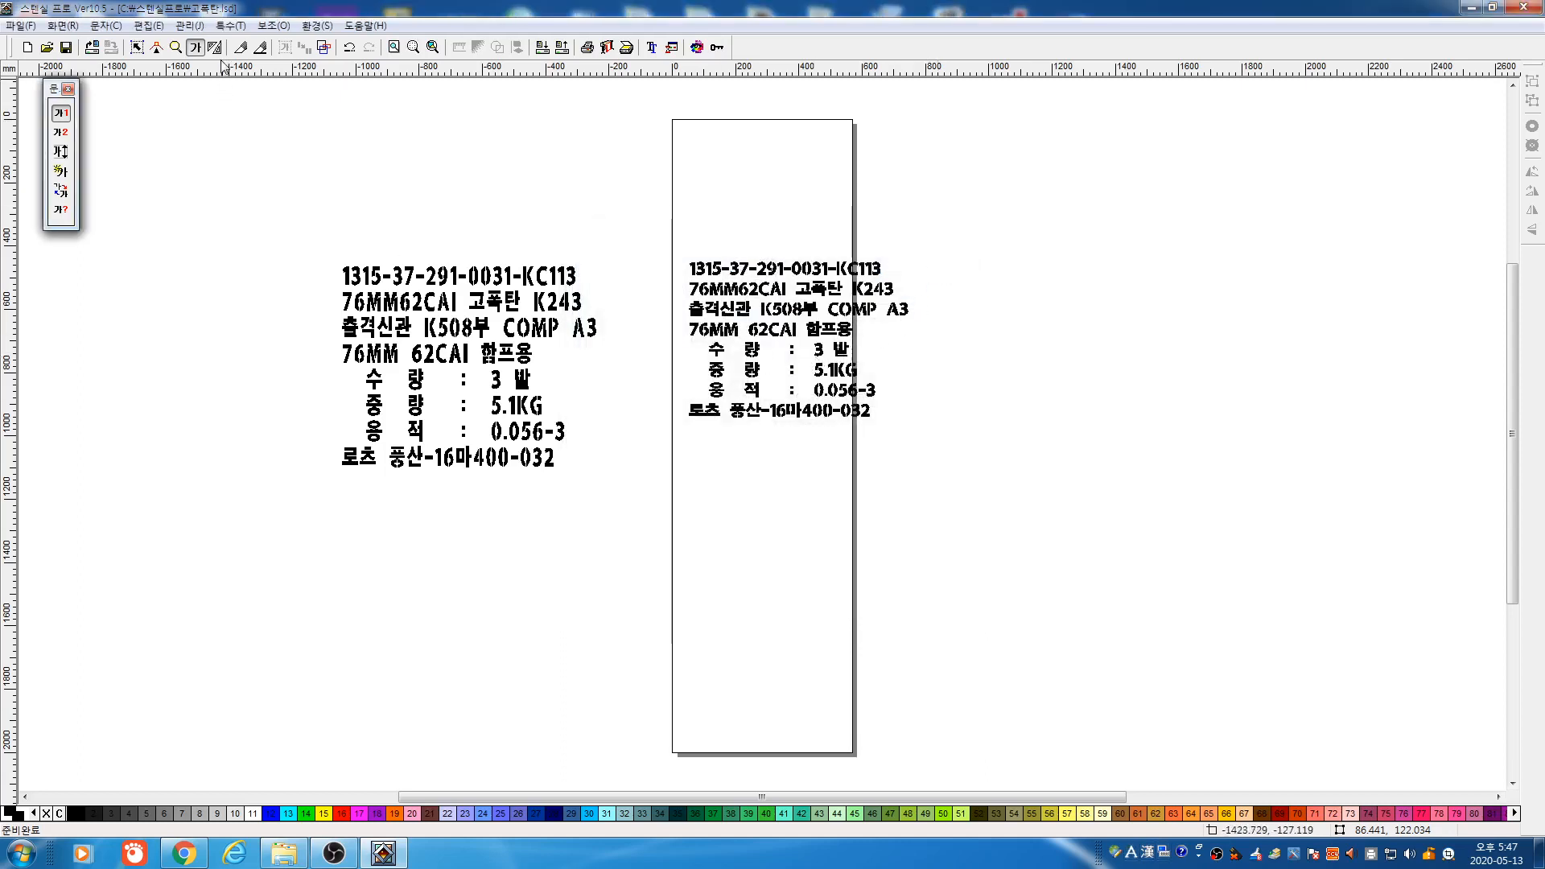
Set the right-hand copy's characters to 44 mm wide and 64 mm tall in 문장 변환
{"action": "left_click", "coordinate": [61, 172]}
{"action": "left_click", "coordinate": [563, 439]}
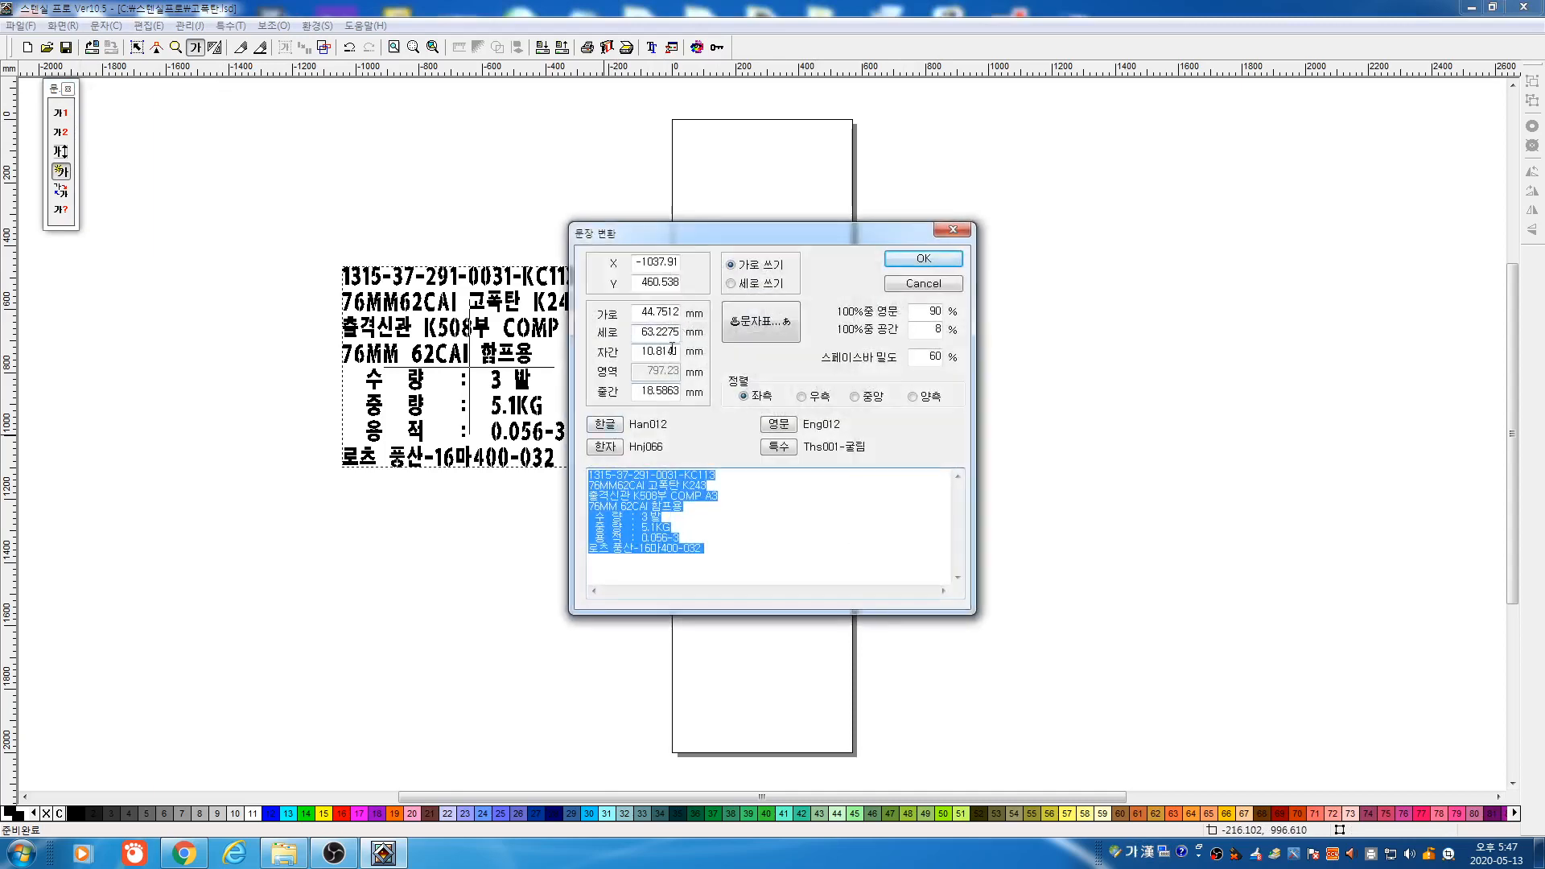
{"action": "left_click", "coordinate": [888, 285]}
{"action": "left_click_drag", "start_coordinate": [614, 214], "coordinate": [1014, 470]}
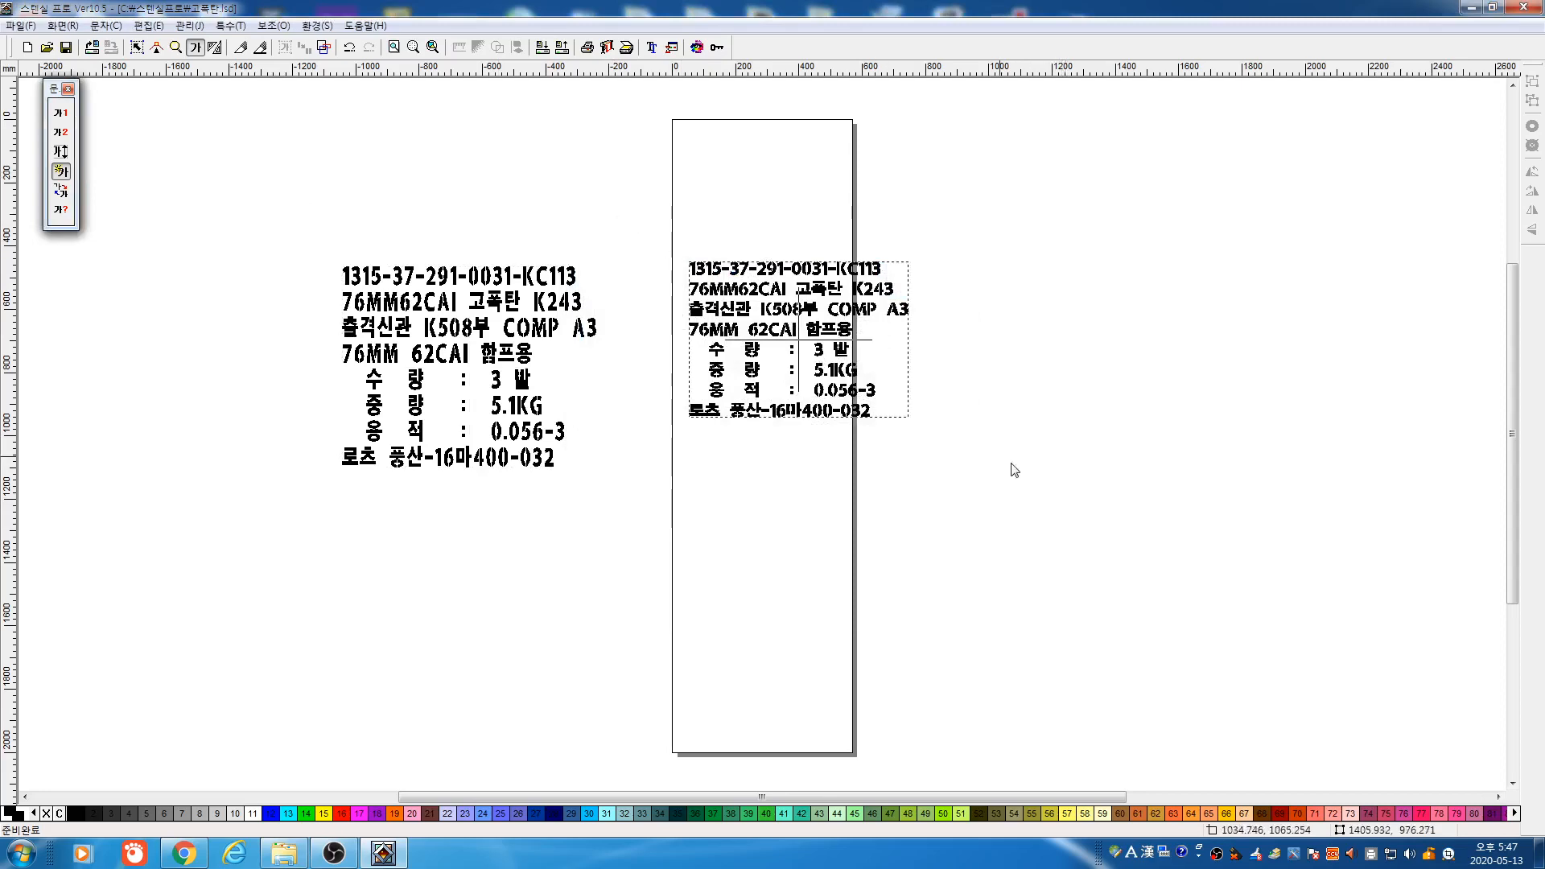
{"action": "double_click", "coordinate": [660, 319]}
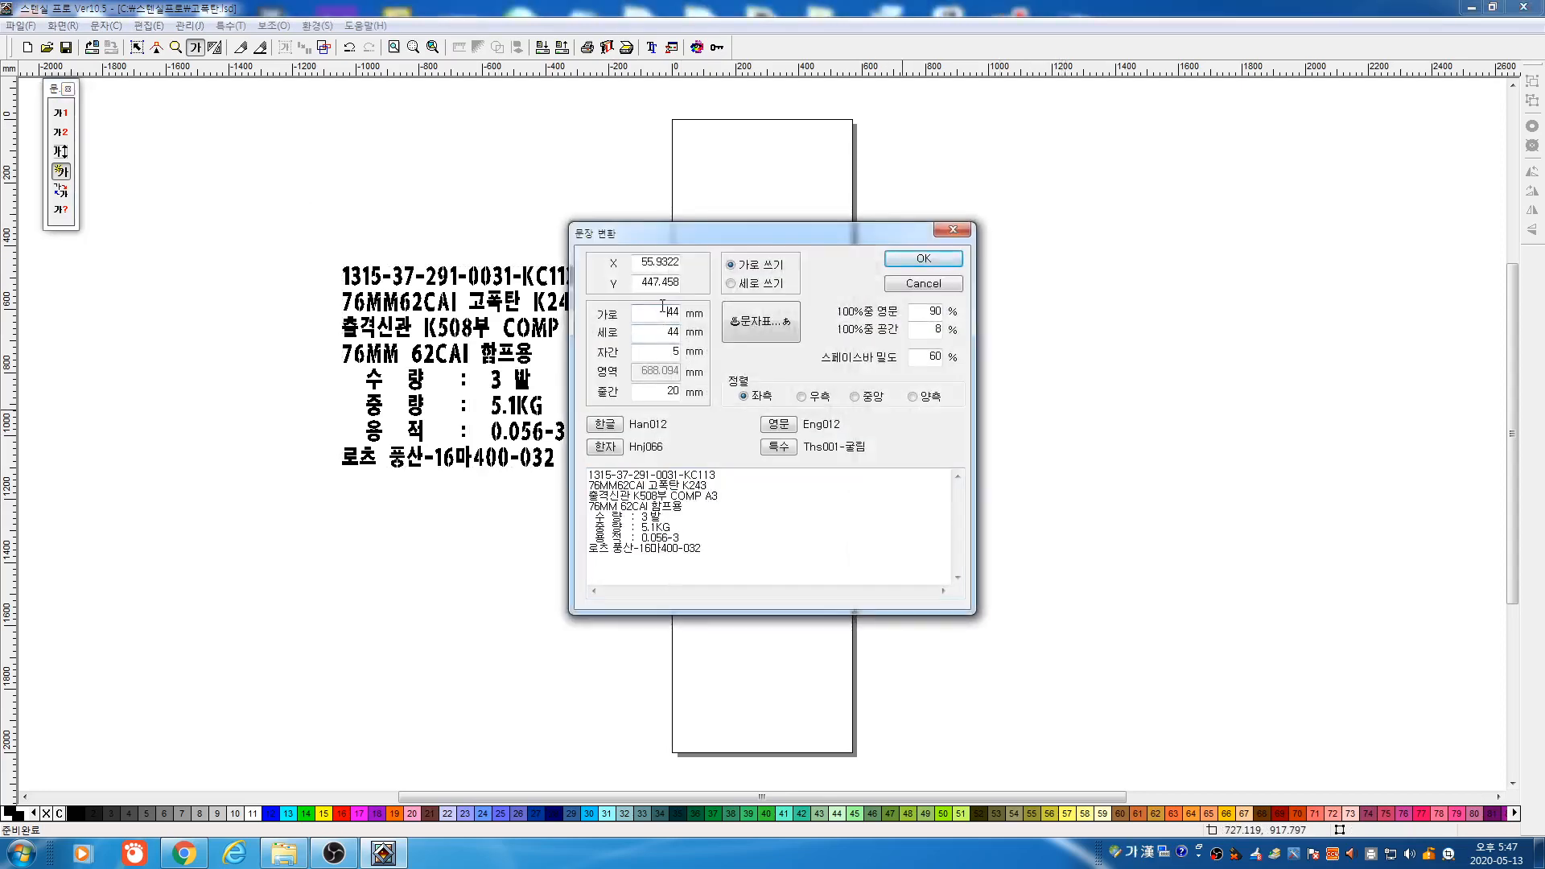
{"action": "double_click", "coordinate": [669, 336]}
{"action": "type", "text": "64"}
{"action": "key", "text": "Tab"}
{"action": "left_click", "coordinate": [899, 256]}
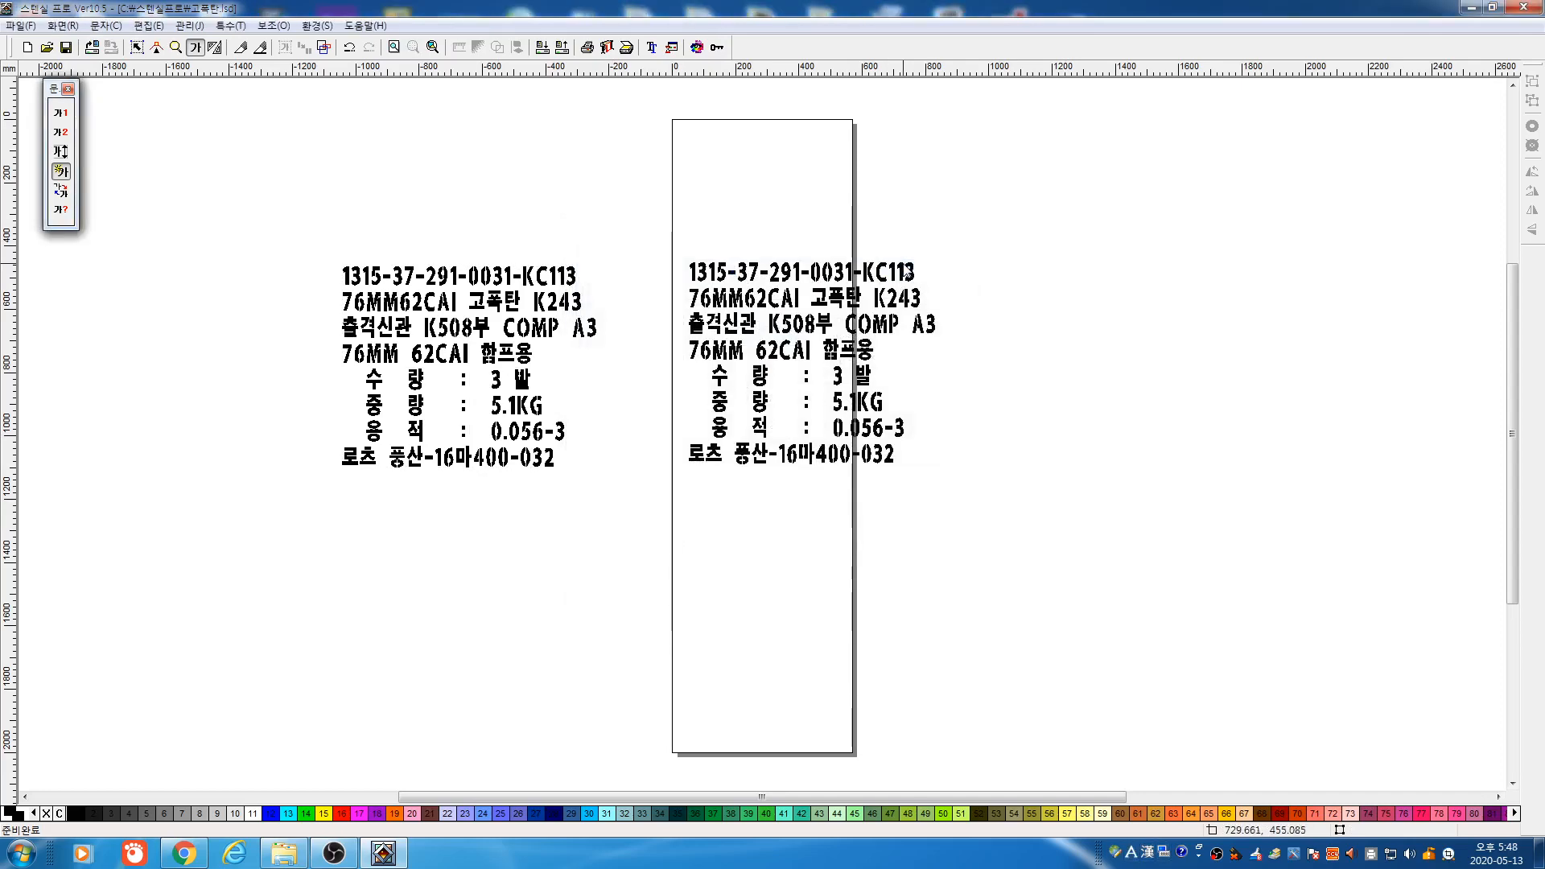
Leave the left block unchanged and confirm the right block's 10 mm letter and 18 mm line spacing
{"action": "left_click_drag", "start_coordinate": [253, 203], "coordinate": [659, 523]}
{"action": "left_click", "coordinate": [561, 398]}
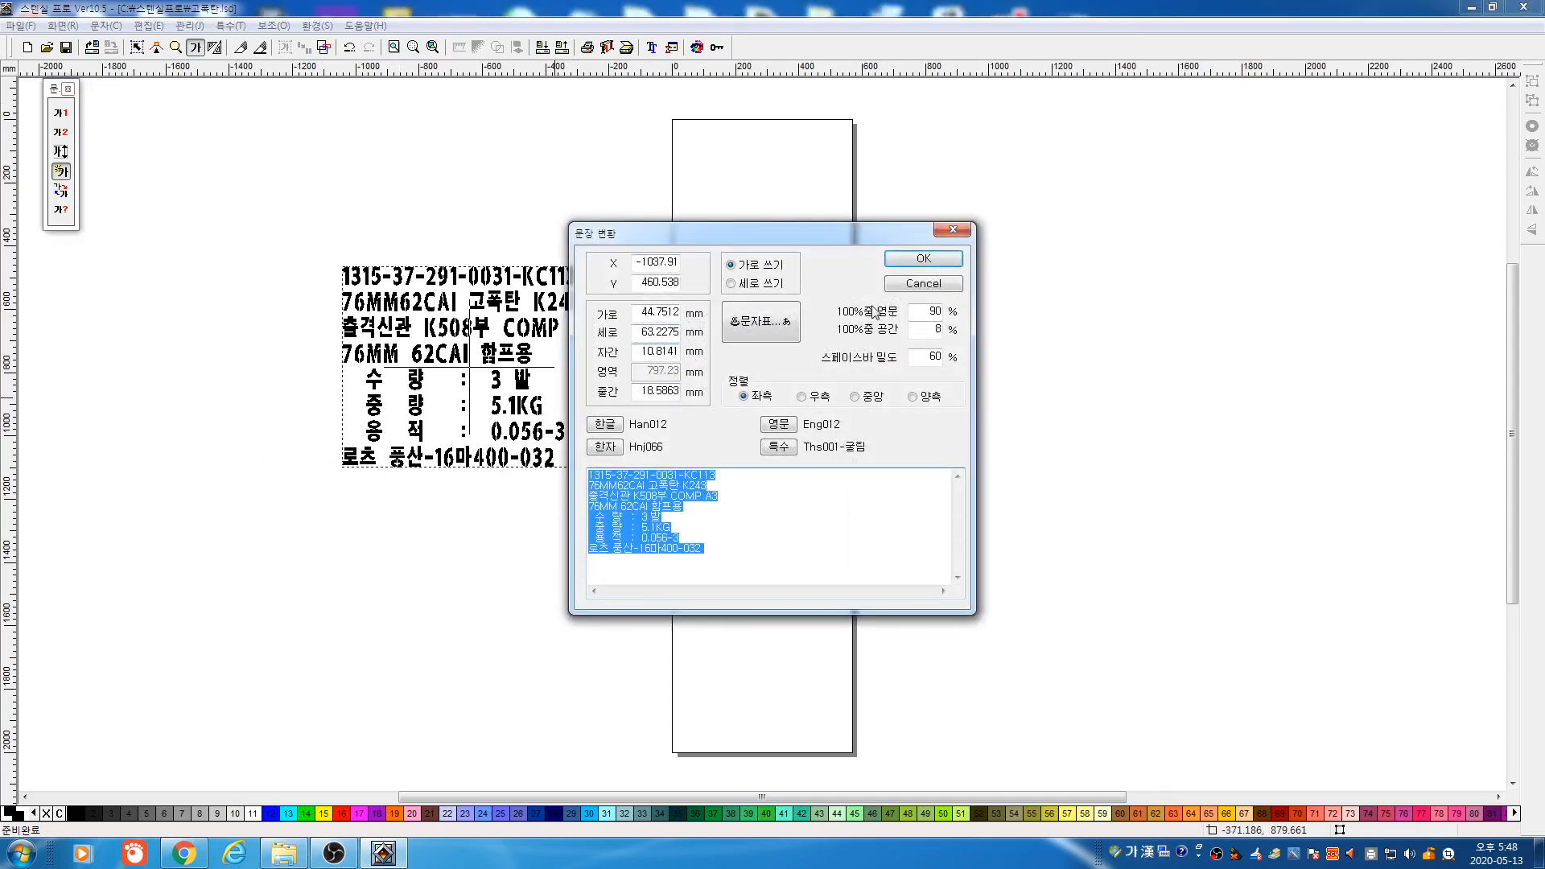
{"action": "left_click", "coordinate": [922, 258]}
{"action": "left_click", "coordinate": [802, 338]}
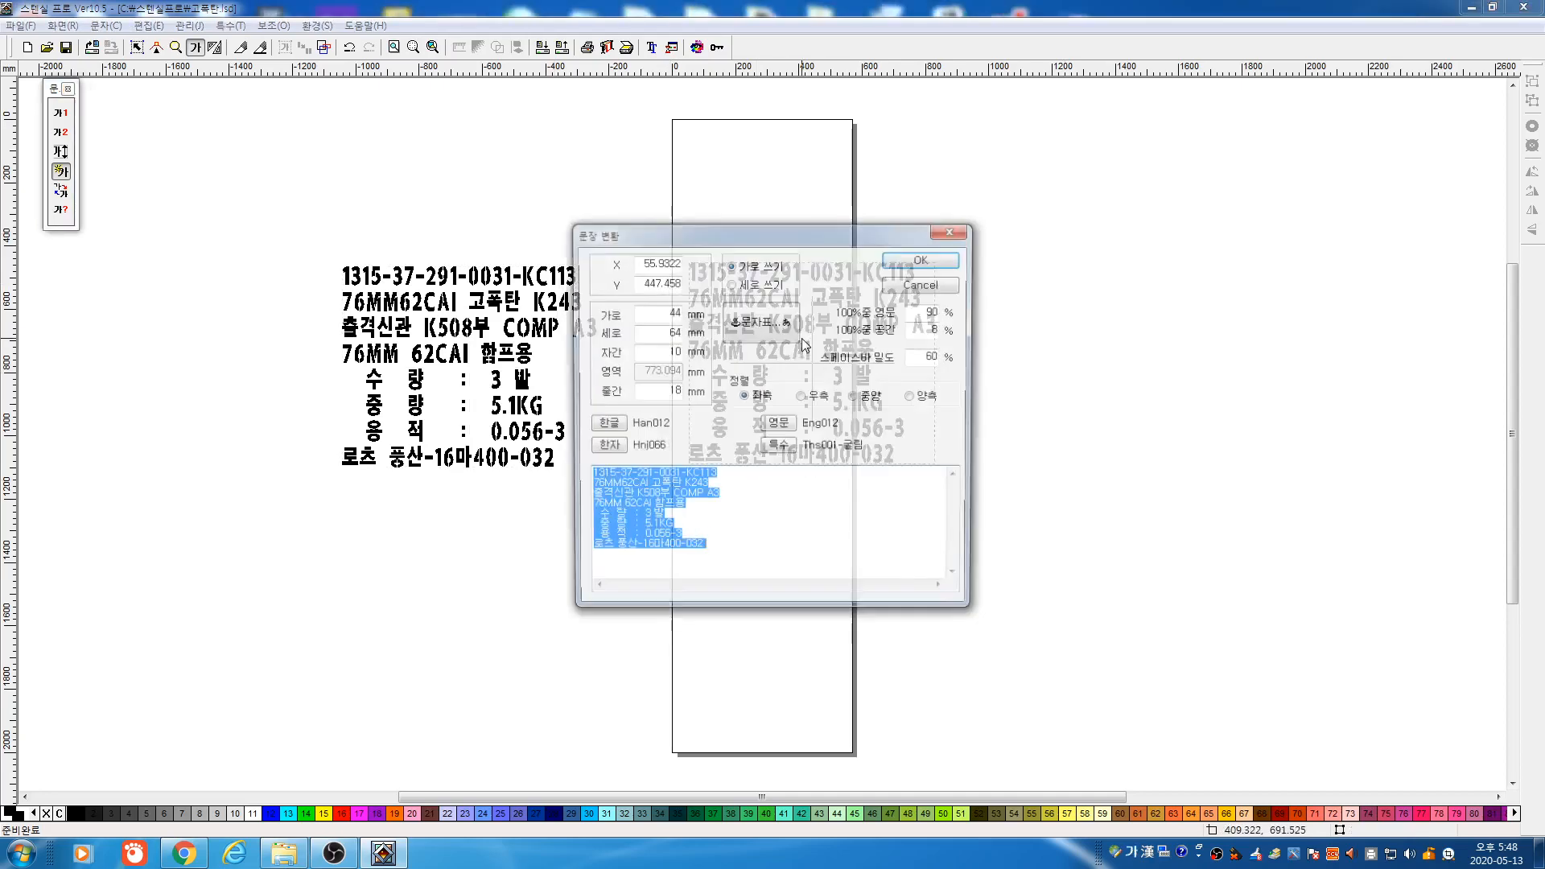
{"action": "left_click", "coordinate": [923, 258]}
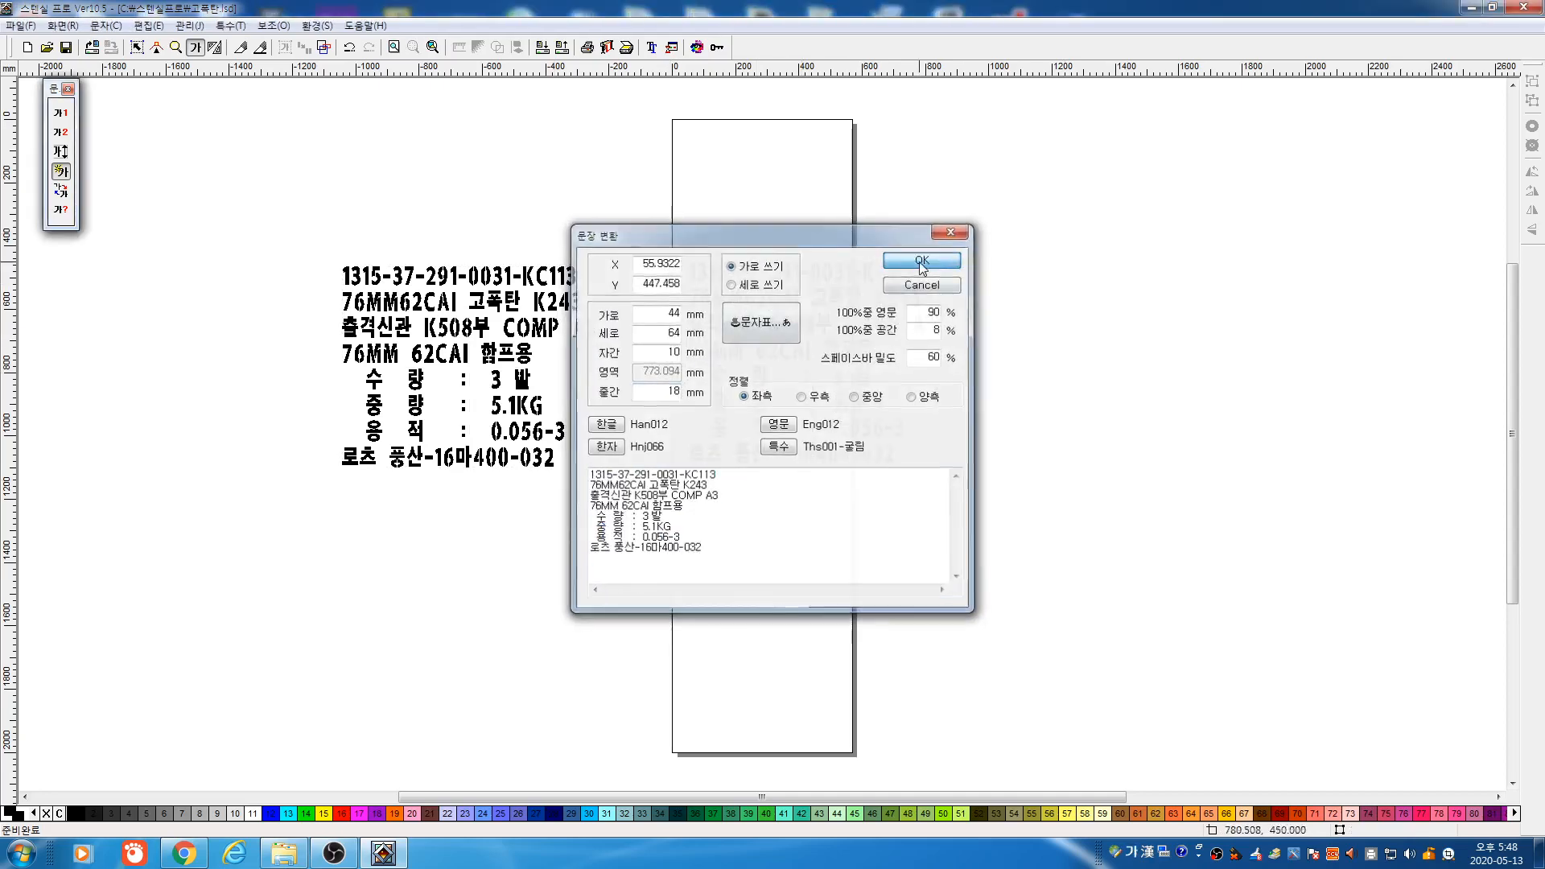
{"action": "left_click", "coordinate": [147, 49]}
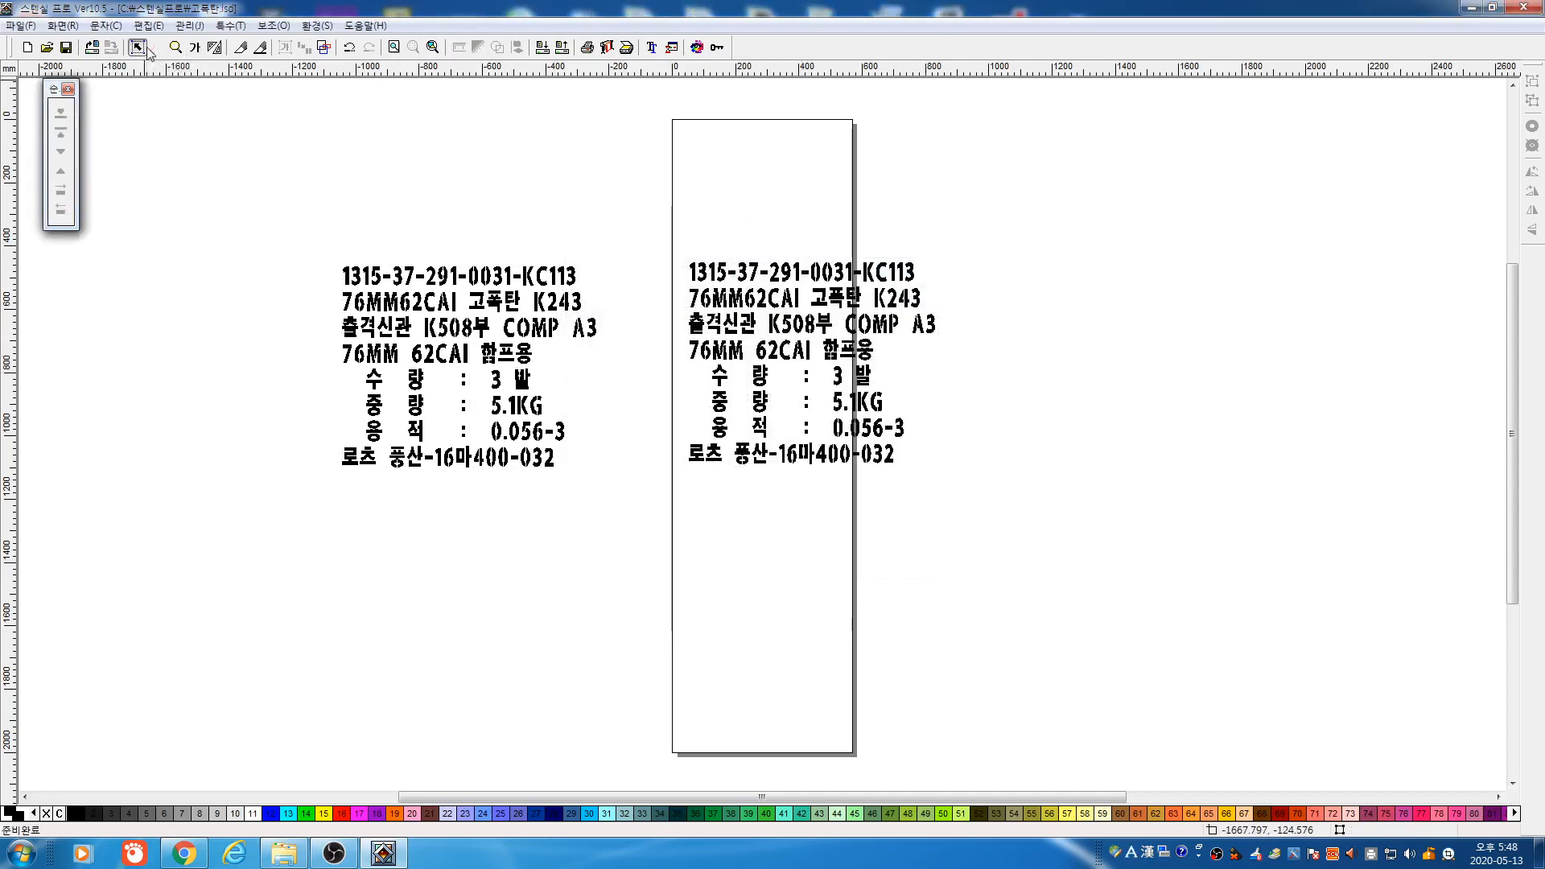
Move the enlarged block further left, then place and resize a trial auto-entered text copy
{"action": "left_click_drag", "start_coordinate": [625, 210], "coordinate": [1078, 552]}
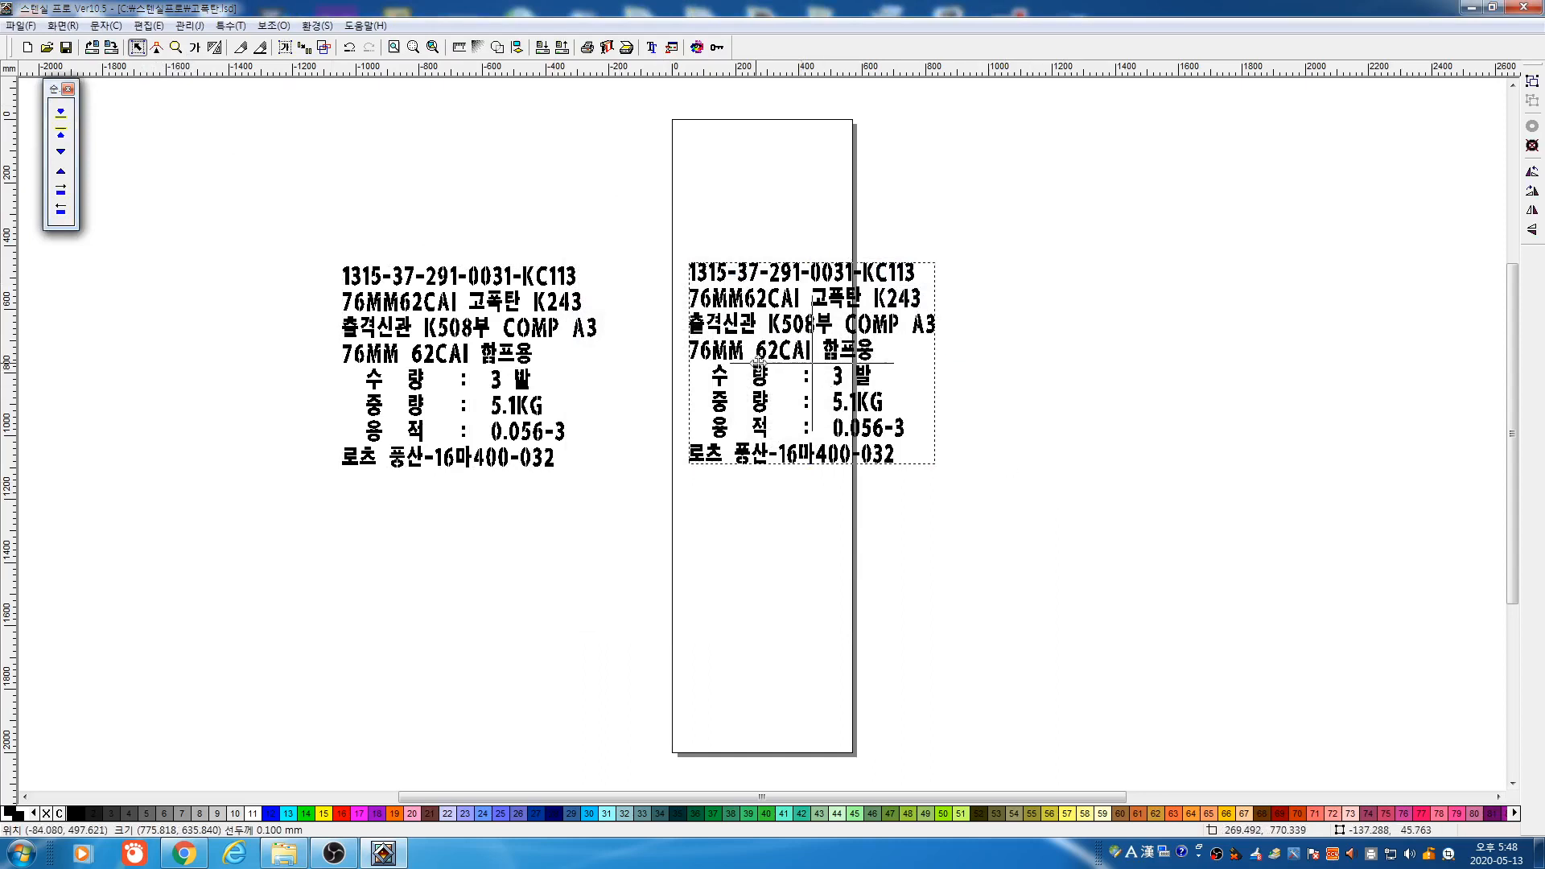
{"action": "left_click_drag", "start_coordinate": [809, 364], "coordinate": [751, 371]}
{"action": "left_click", "coordinate": [195, 48]}
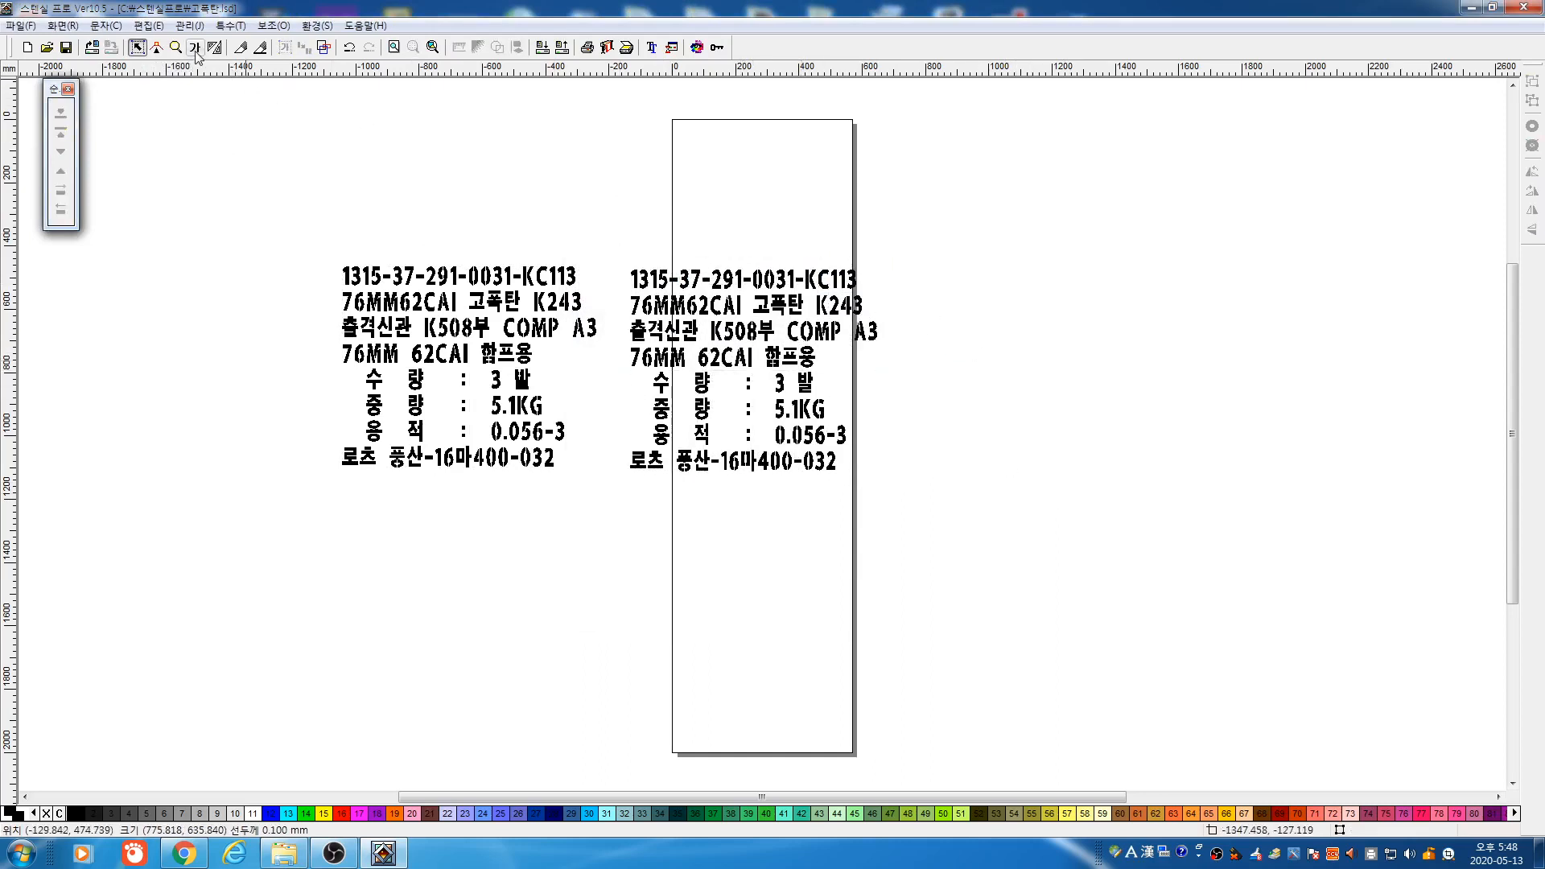
{"action": "left_click", "coordinate": [61, 132]}
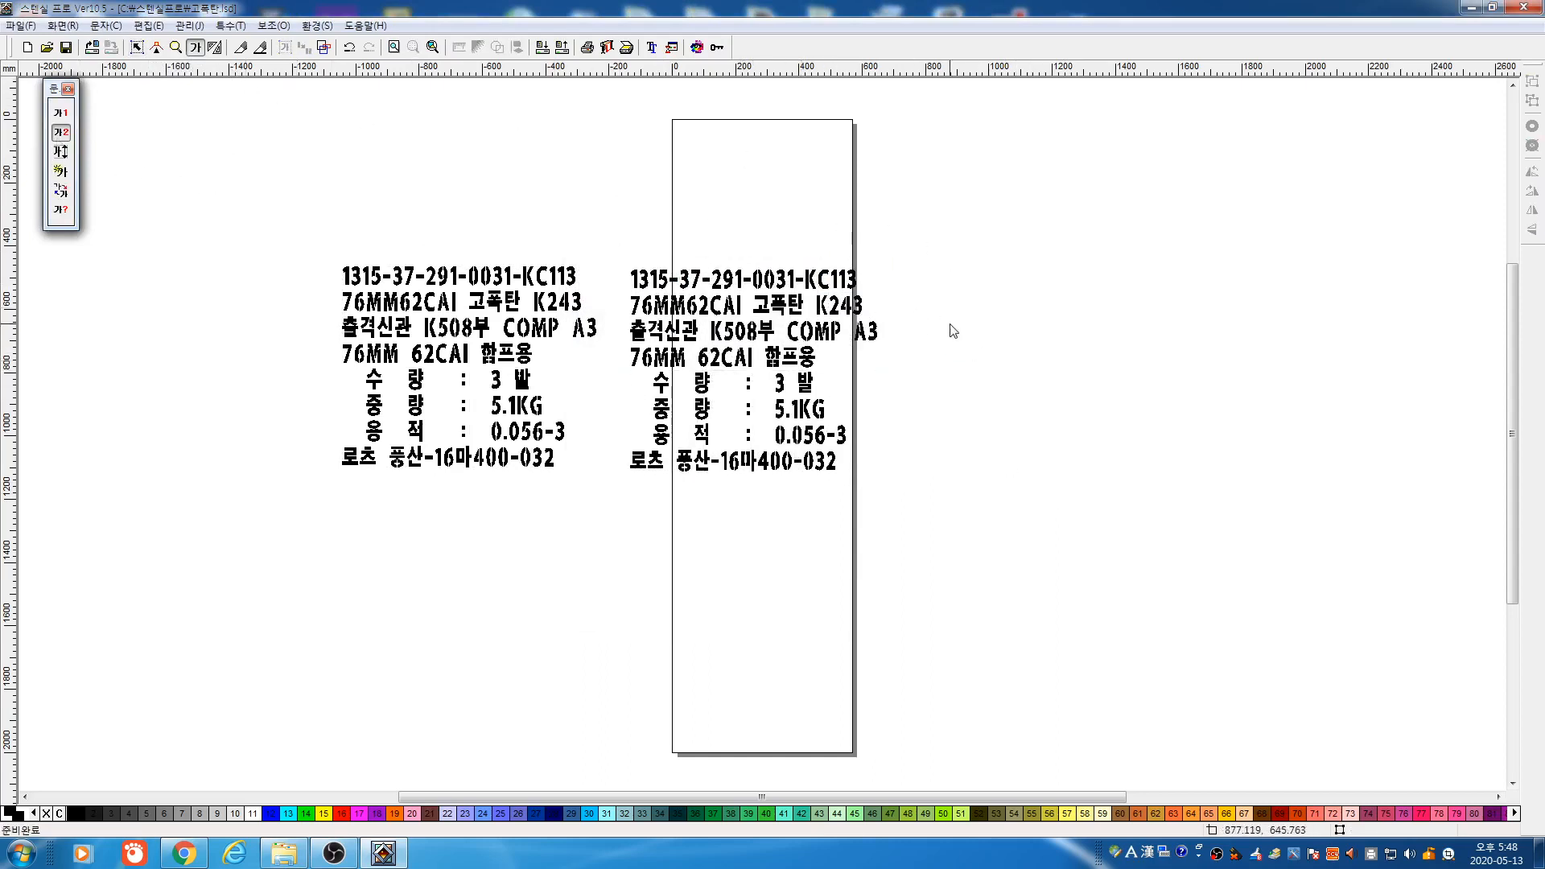
{"action": "left_click", "coordinate": [967, 302]}
{"action": "left_click", "coordinate": [978, 234]}
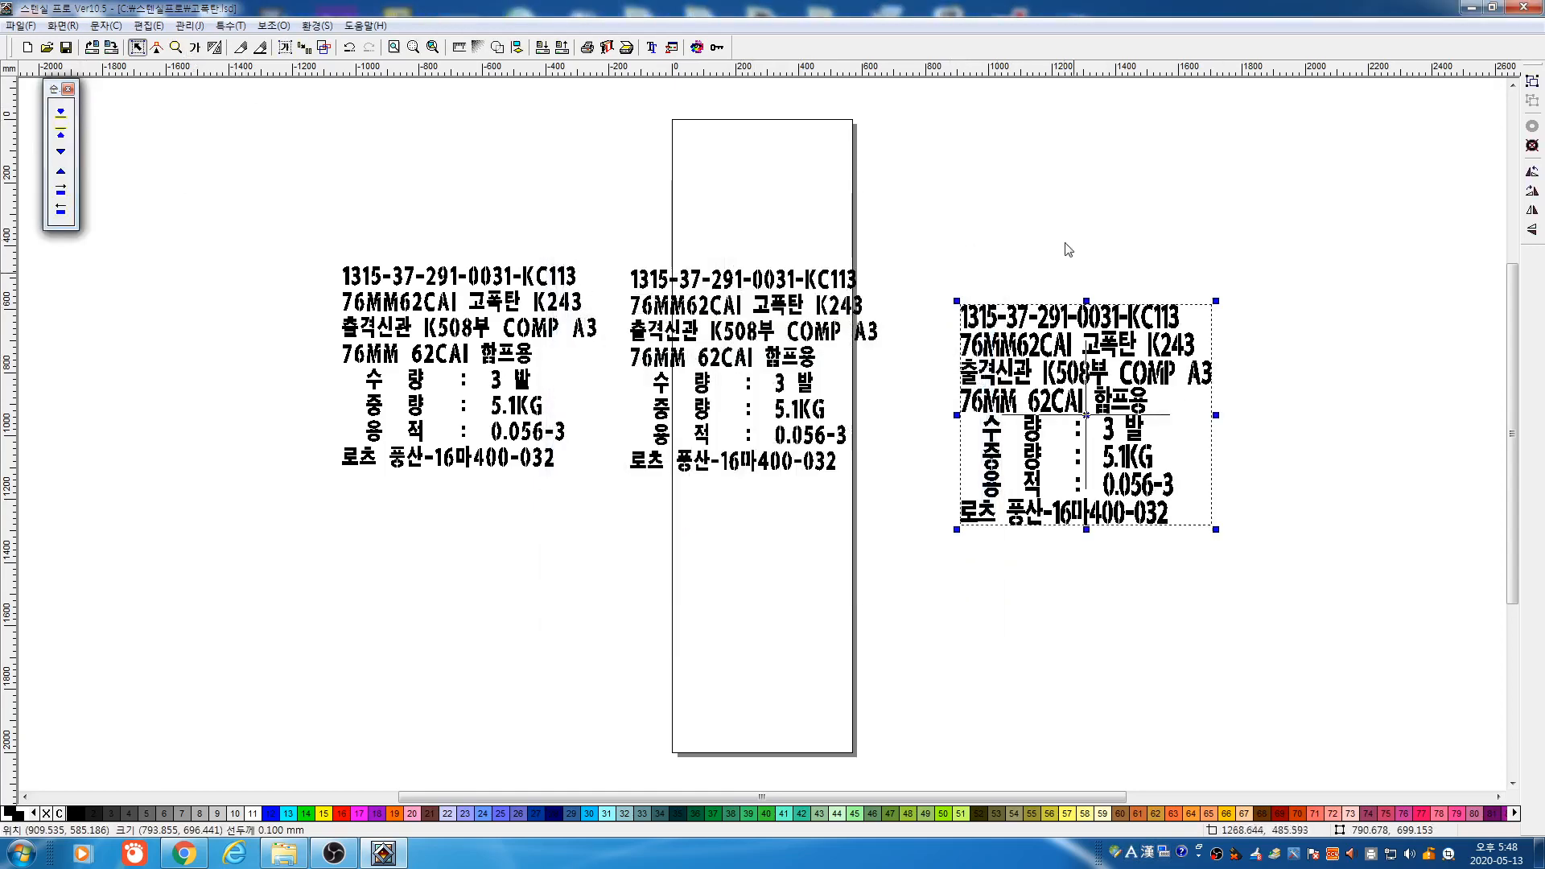
{"action": "left_click_drag", "start_coordinate": [1217, 529], "coordinate": [1123, 500]}
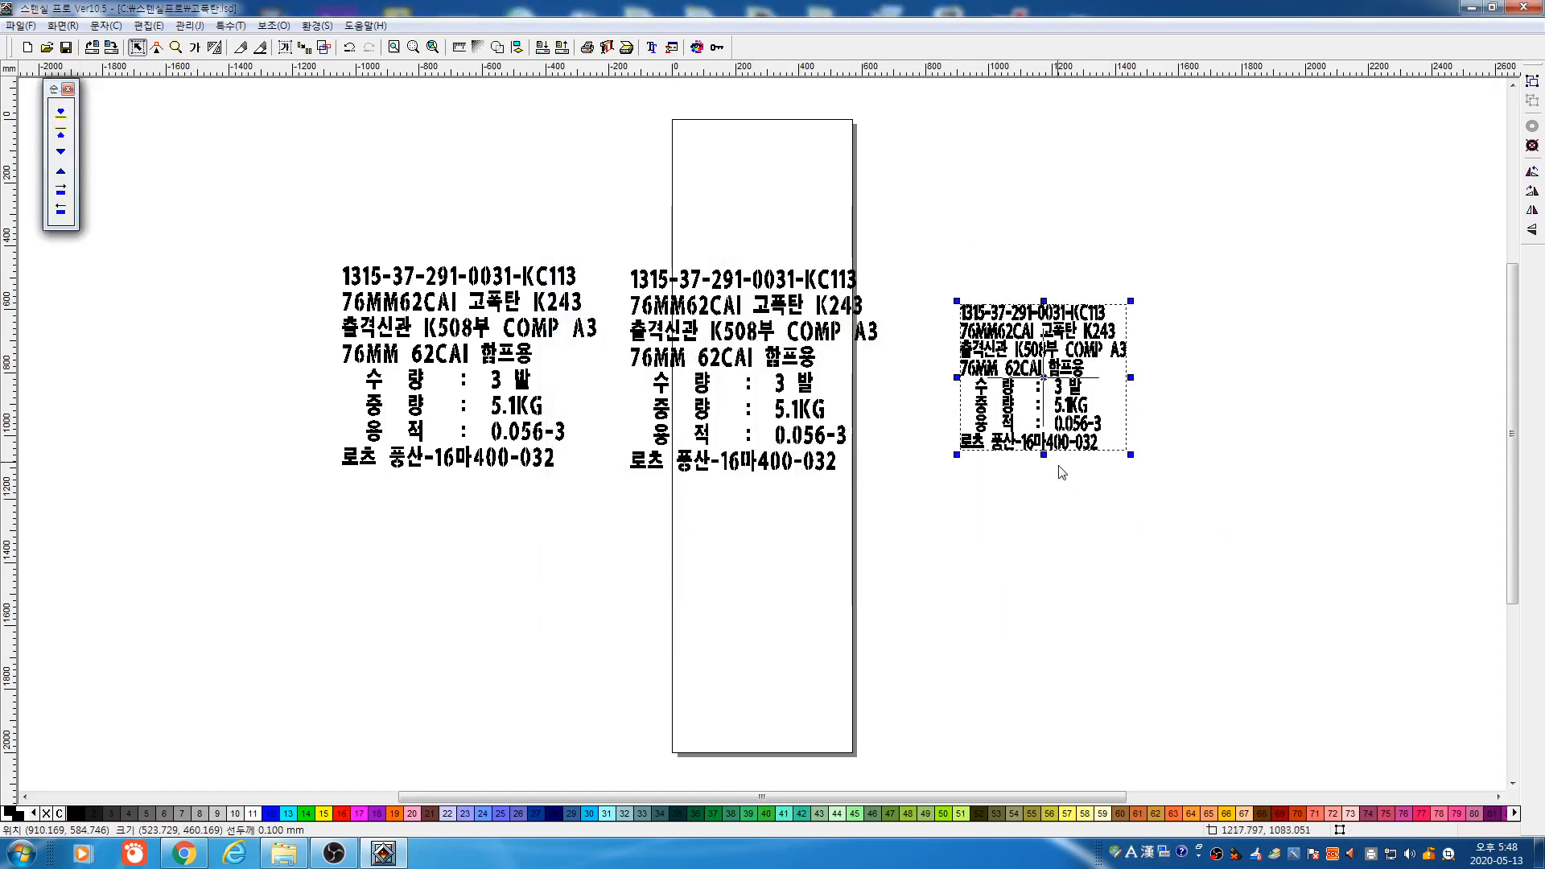
{"action": "left_click_drag", "start_coordinate": [1044, 455], "coordinate": [1048, 491]}
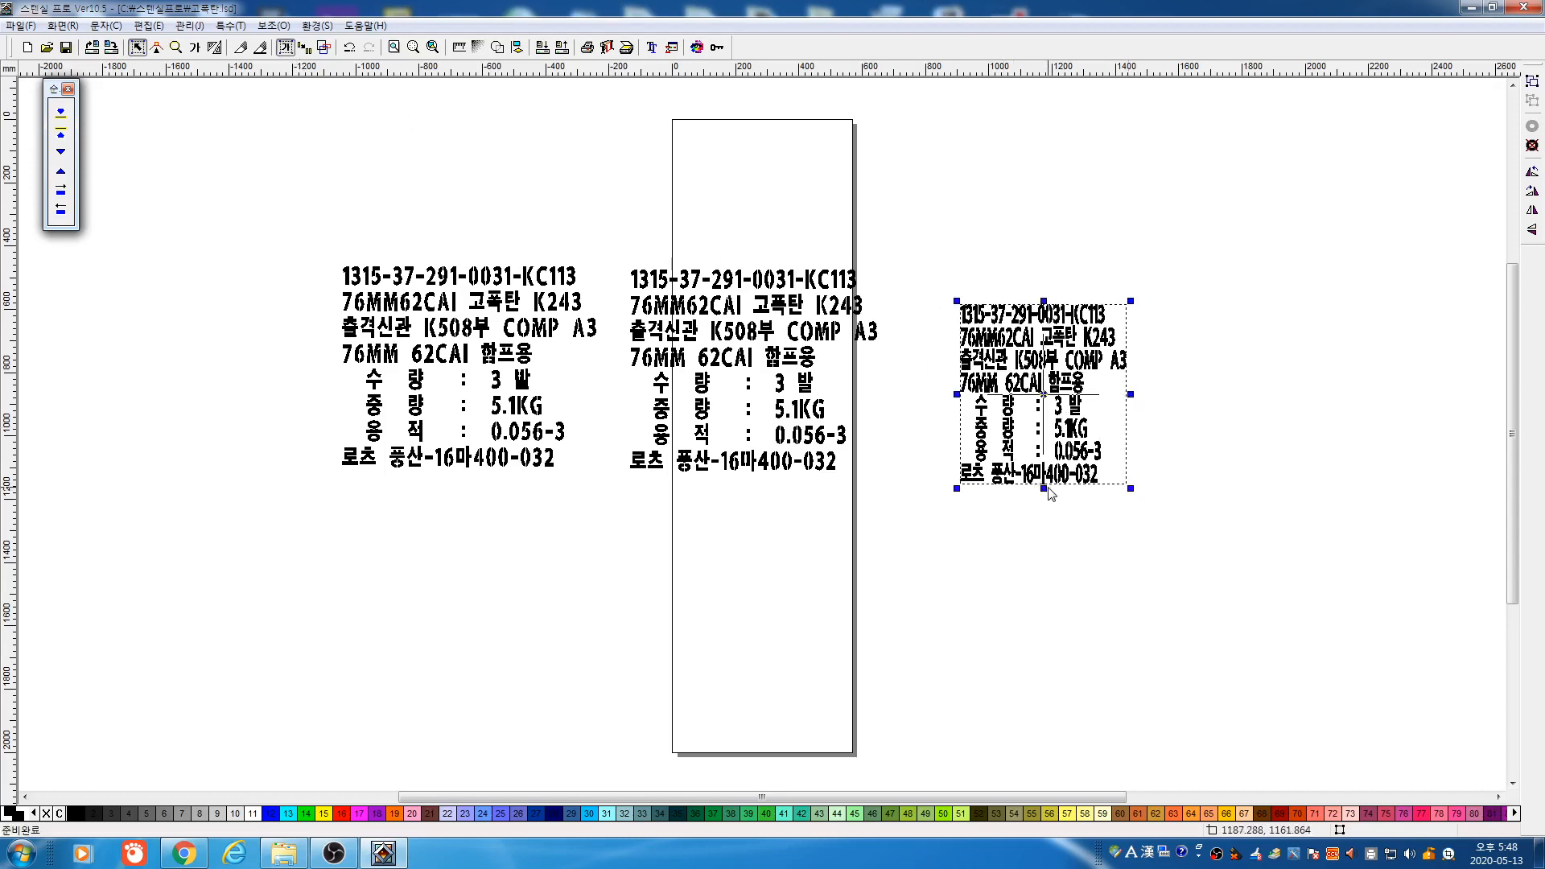
{"action": "left_click_drag", "start_coordinate": [1044, 489], "coordinate": [1046, 514]}
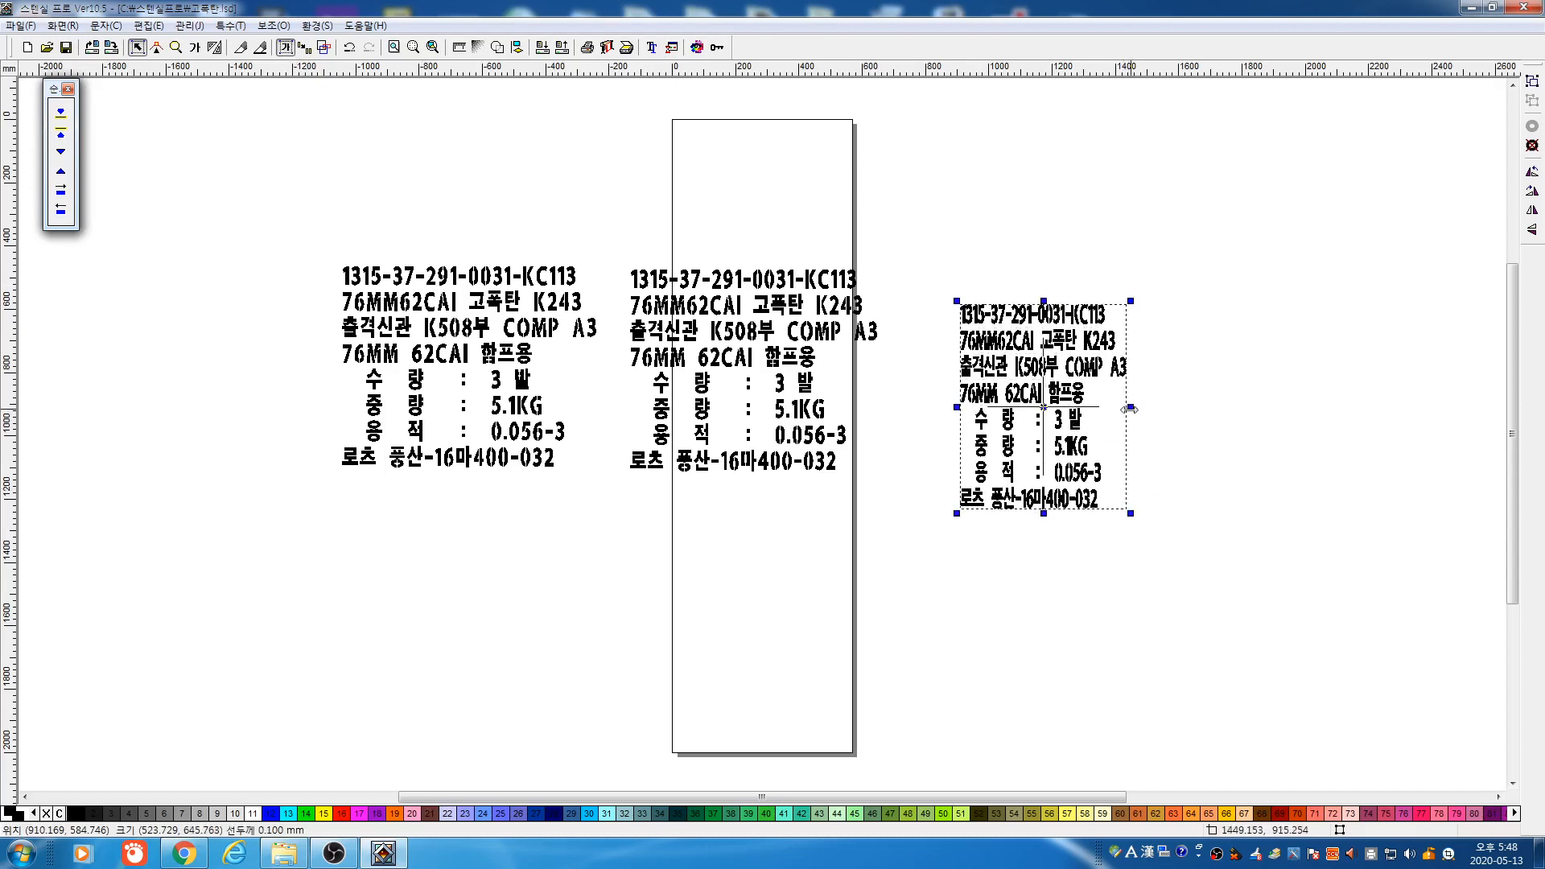
{"action": "left_click_drag", "start_coordinate": [1130, 410], "coordinate": [1179, 425]}
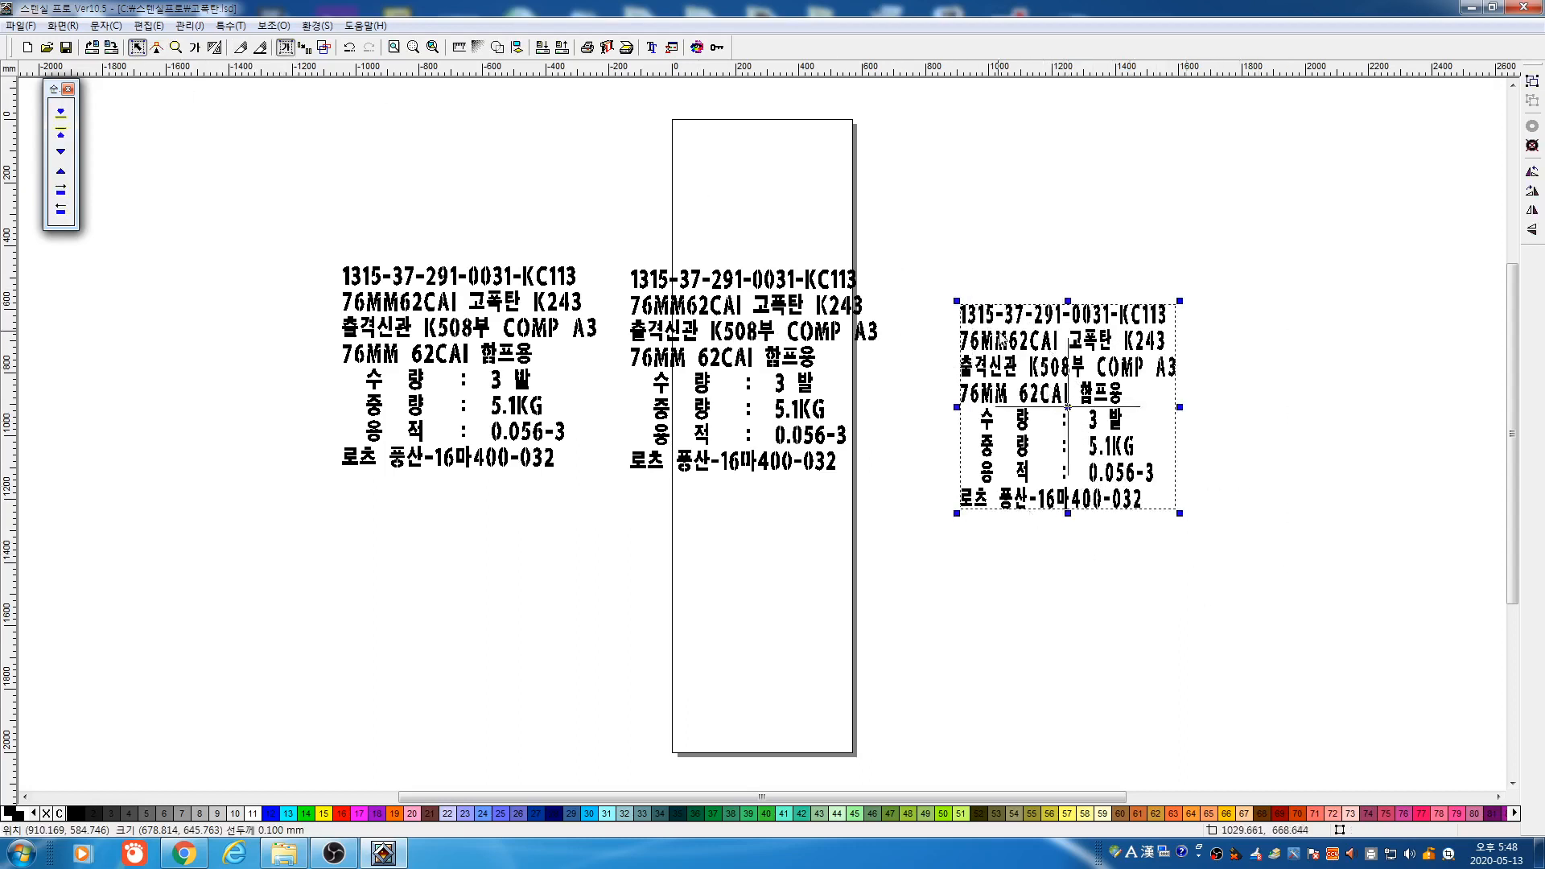
Delete the trial text block and choose the normal text entry mode
{"action": "key", "text": "Delete"}
{"action": "left_click", "coordinate": [196, 48]}
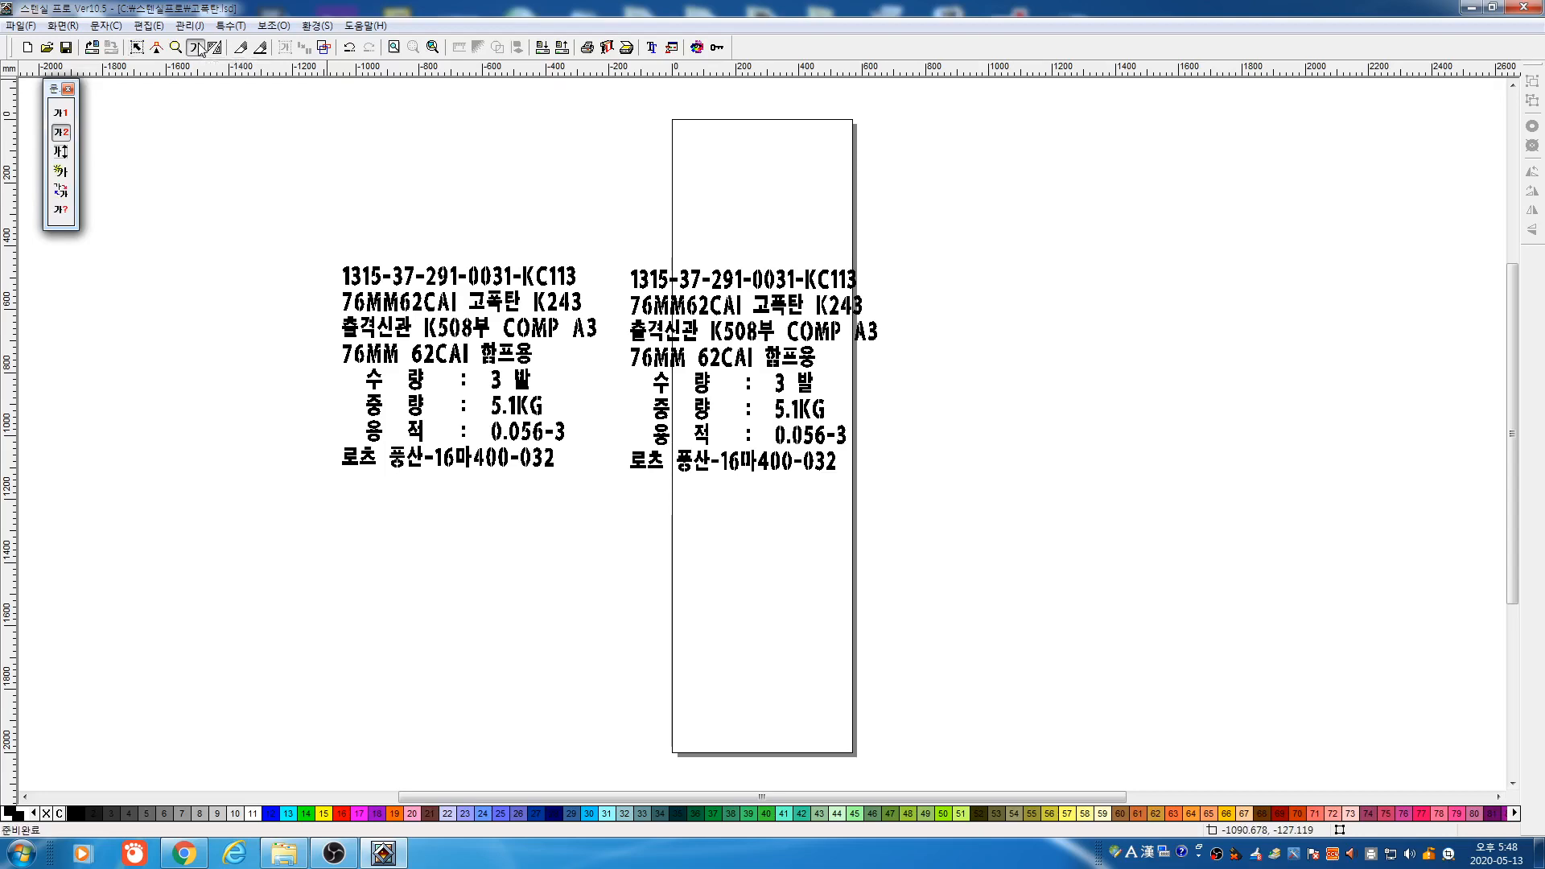
{"action": "left_click", "coordinate": [62, 113]}
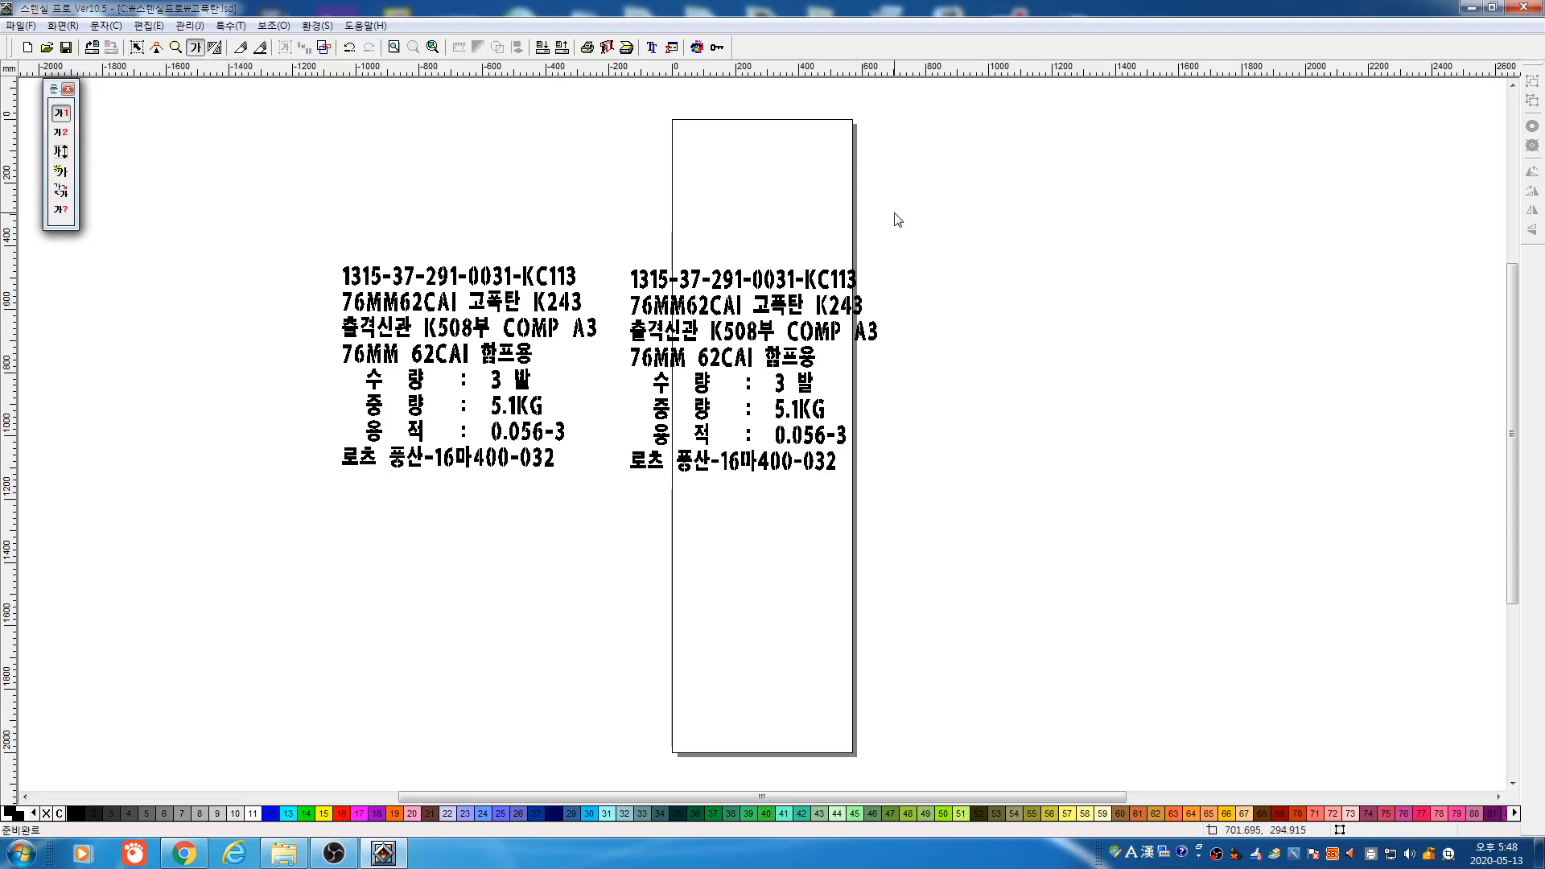
Create a new label text block with height 50, letter spacing 5 and line spacing 2
{"action": "left_click_drag", "start_coordinate": [899, 219], "coordinate": [934, 245]}
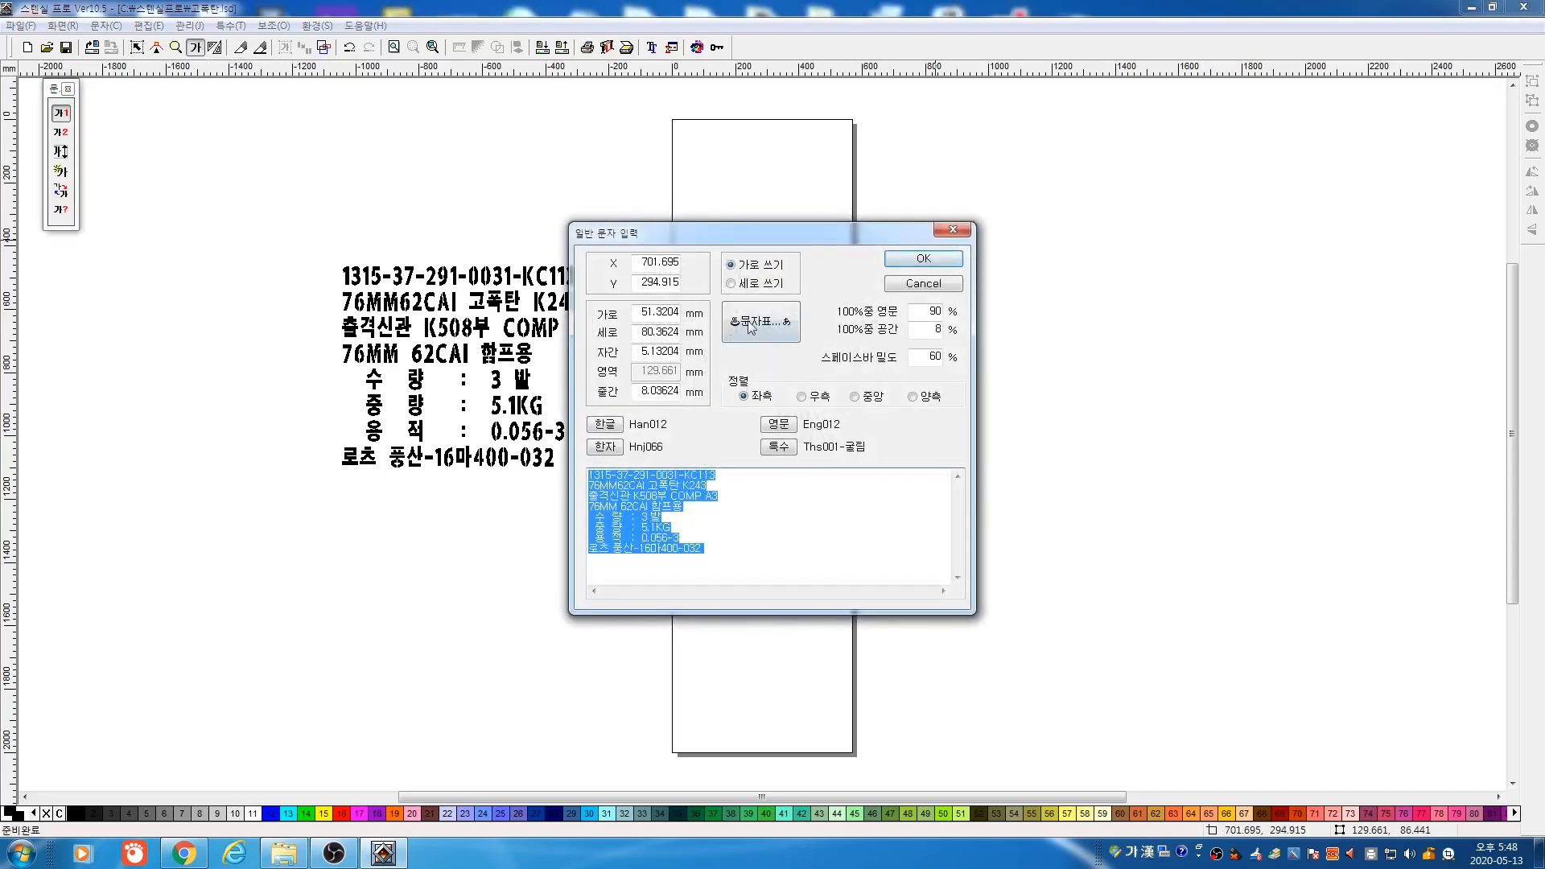
{"action": "double_click", "coordinate": [642, 315]}
{"action": "type", "text": "ㅁ"}
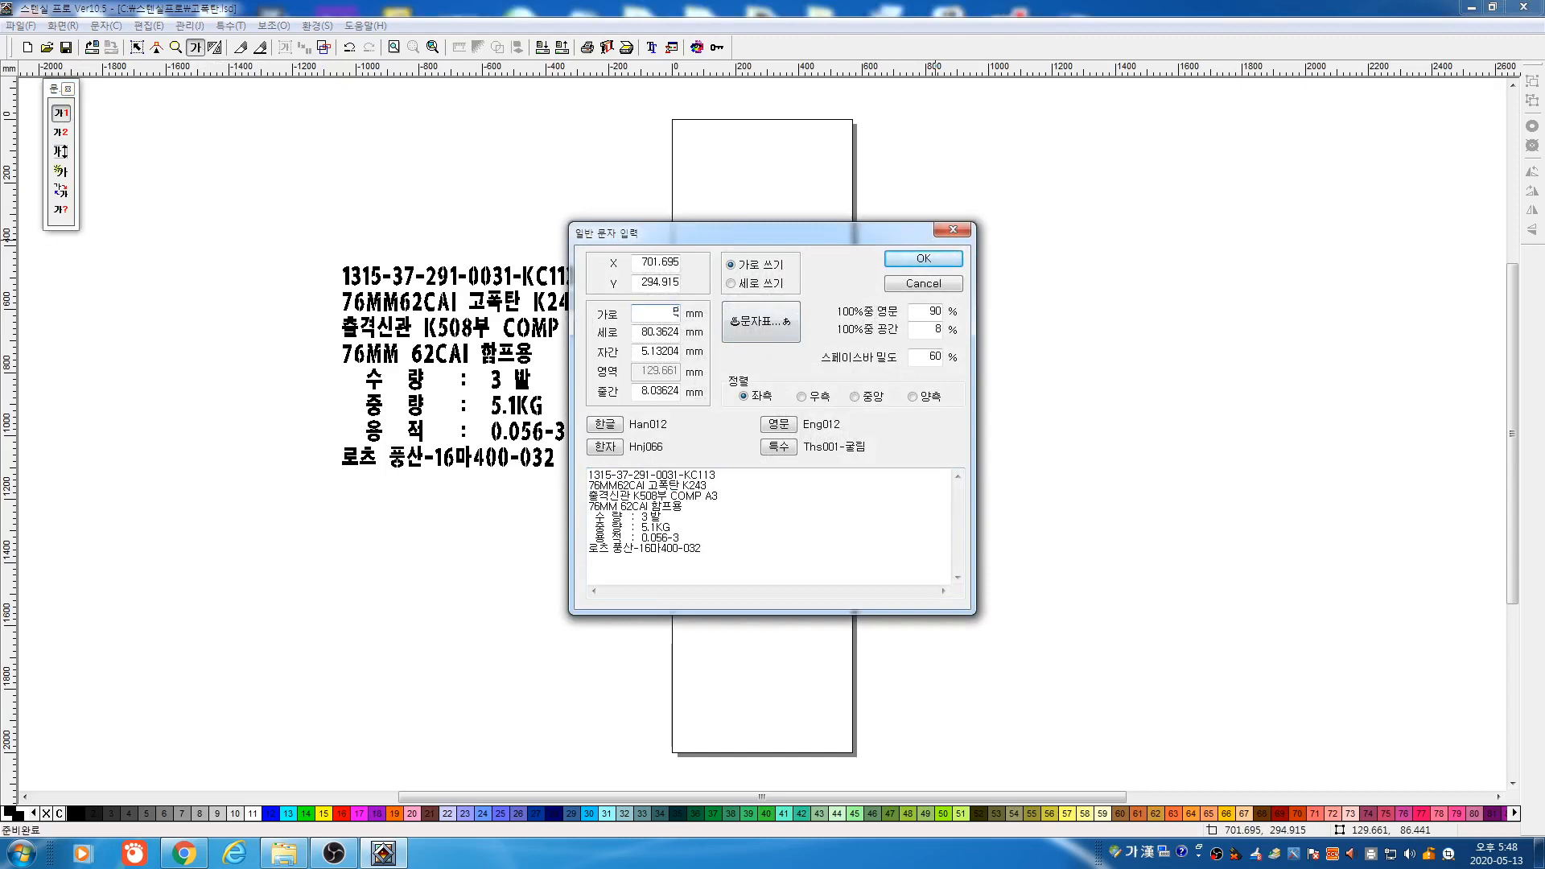
{"action": "key", "text": "Tab"}
{"action": "type", "text": "50"}
{"action": "key", "text": "Tab"}
{"action": "type", "text": "5"}
{"action": "key", "text": "Tab"}
{"action": "type", "text": "2"}
{"action": "left_click", "coordinate": [923, 261]}
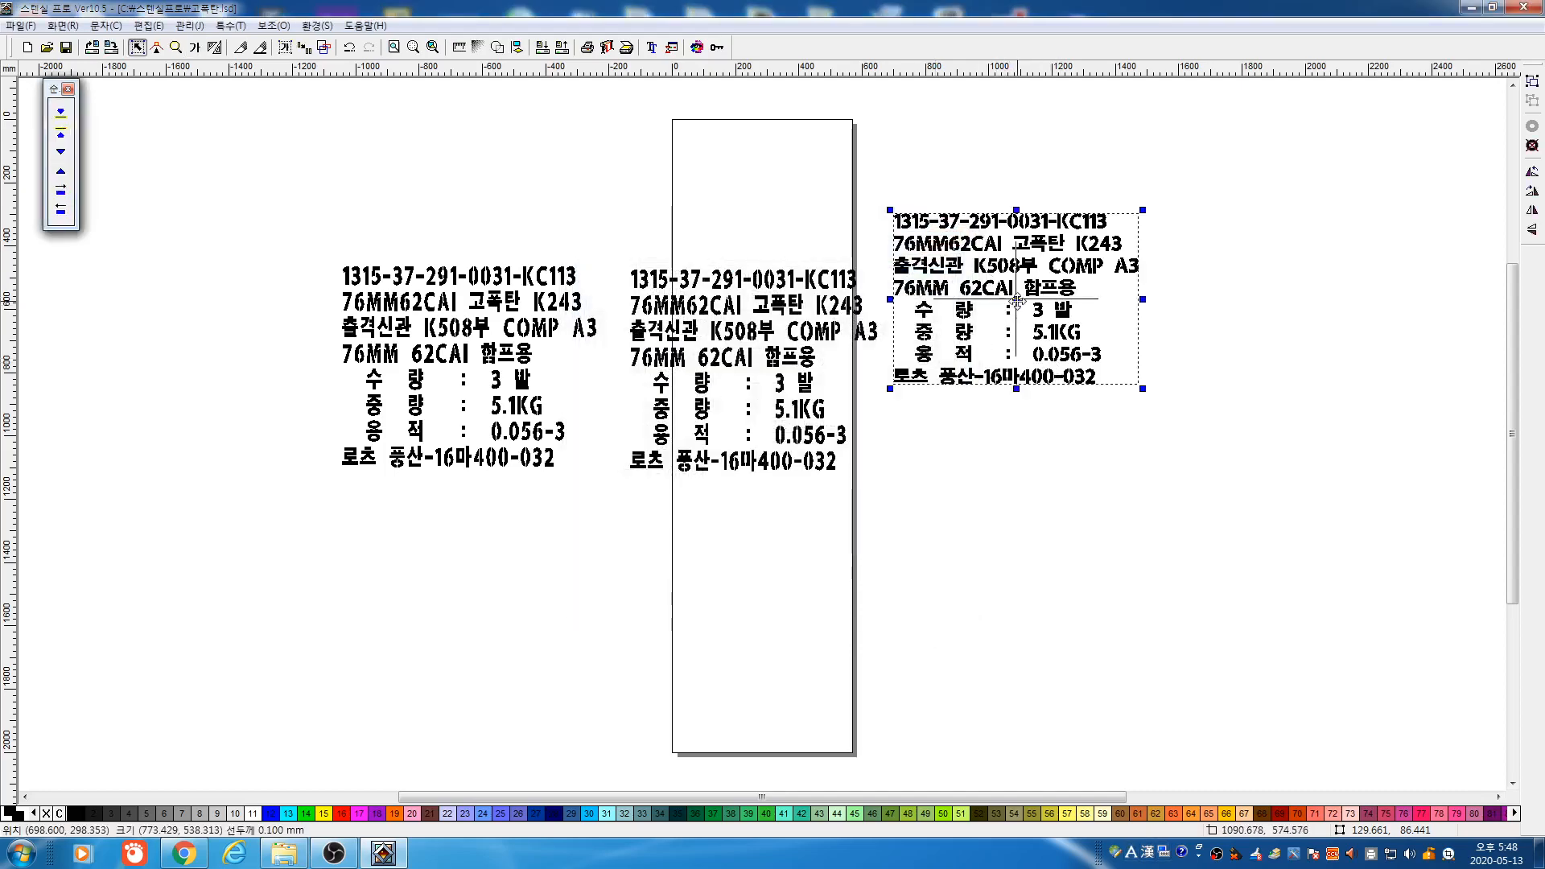
Move the new label right, delete the two older copies, and open its size settings
{"action": "left_click_drag", "start_coordinate": [1018, 301], "coordinate": [1078, 400]}
{"action": "left_click", "coordinate": [861, 559]}
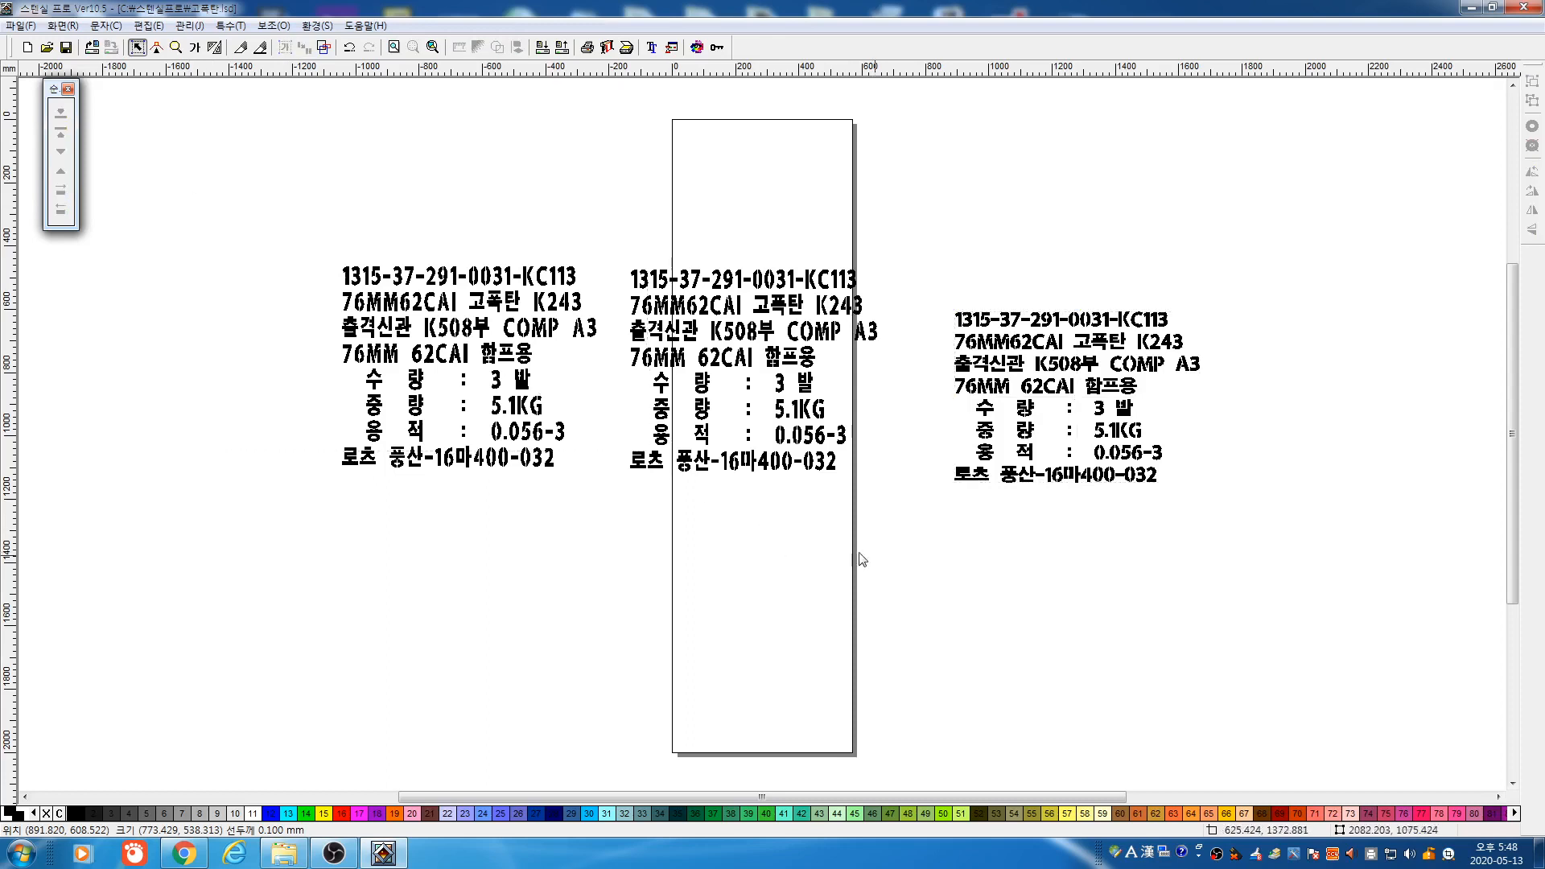
{"action": "left_click_drag", "start_coordinate": [859, 554], "coordinate": [885, 555]}
{"action": "key", "text": "Delete"}
{"action": "left_click_drag", "start_coordinate": [859, 178], "coordinate": [1322, 600]}
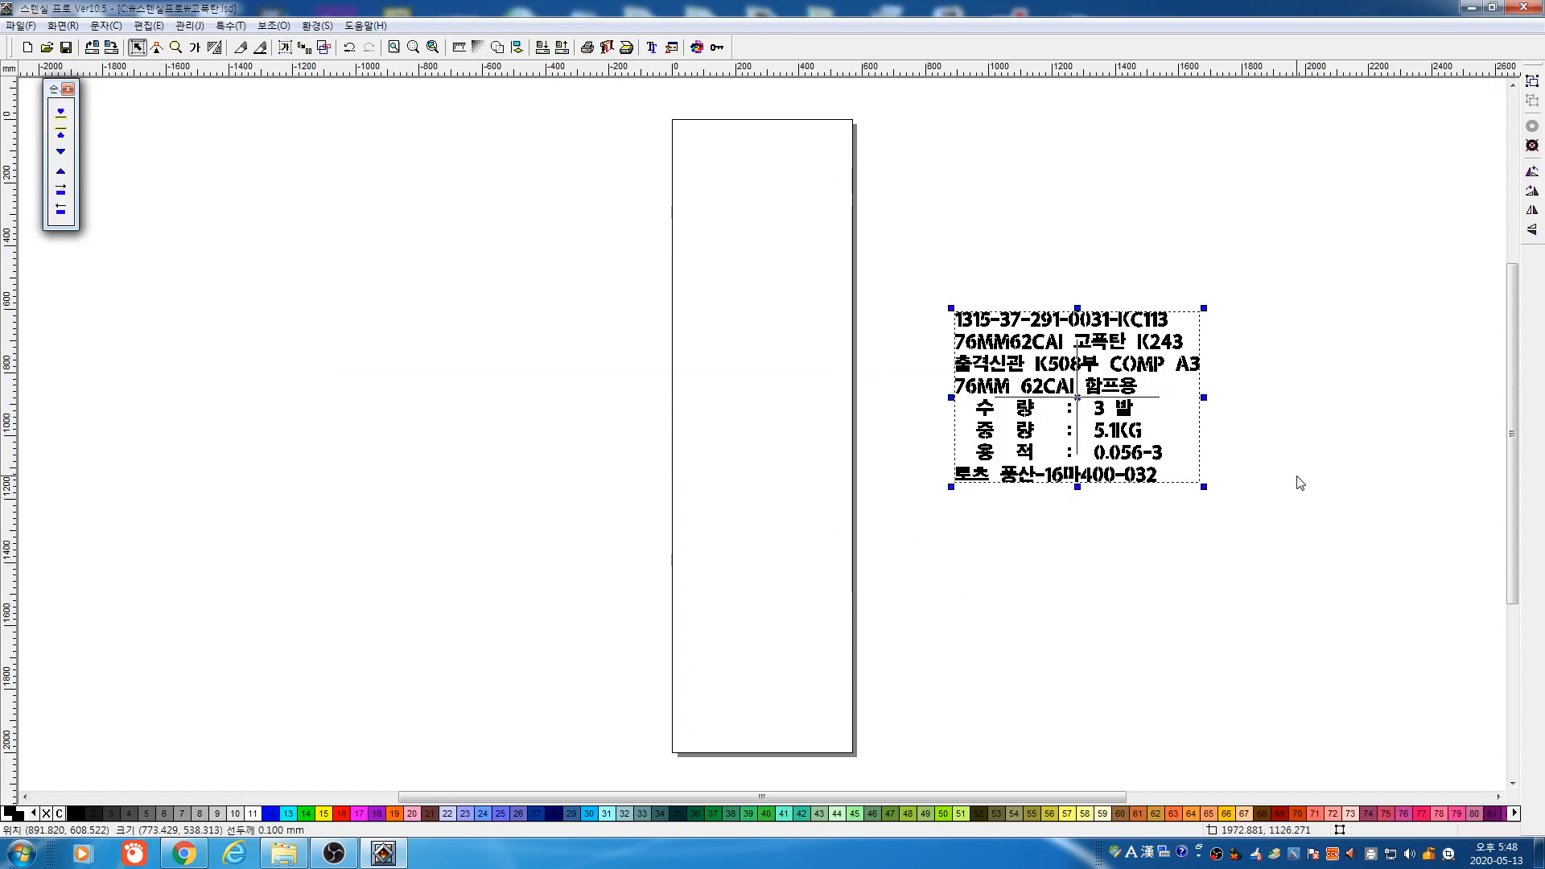
{"action": "key", "text": "F5"}
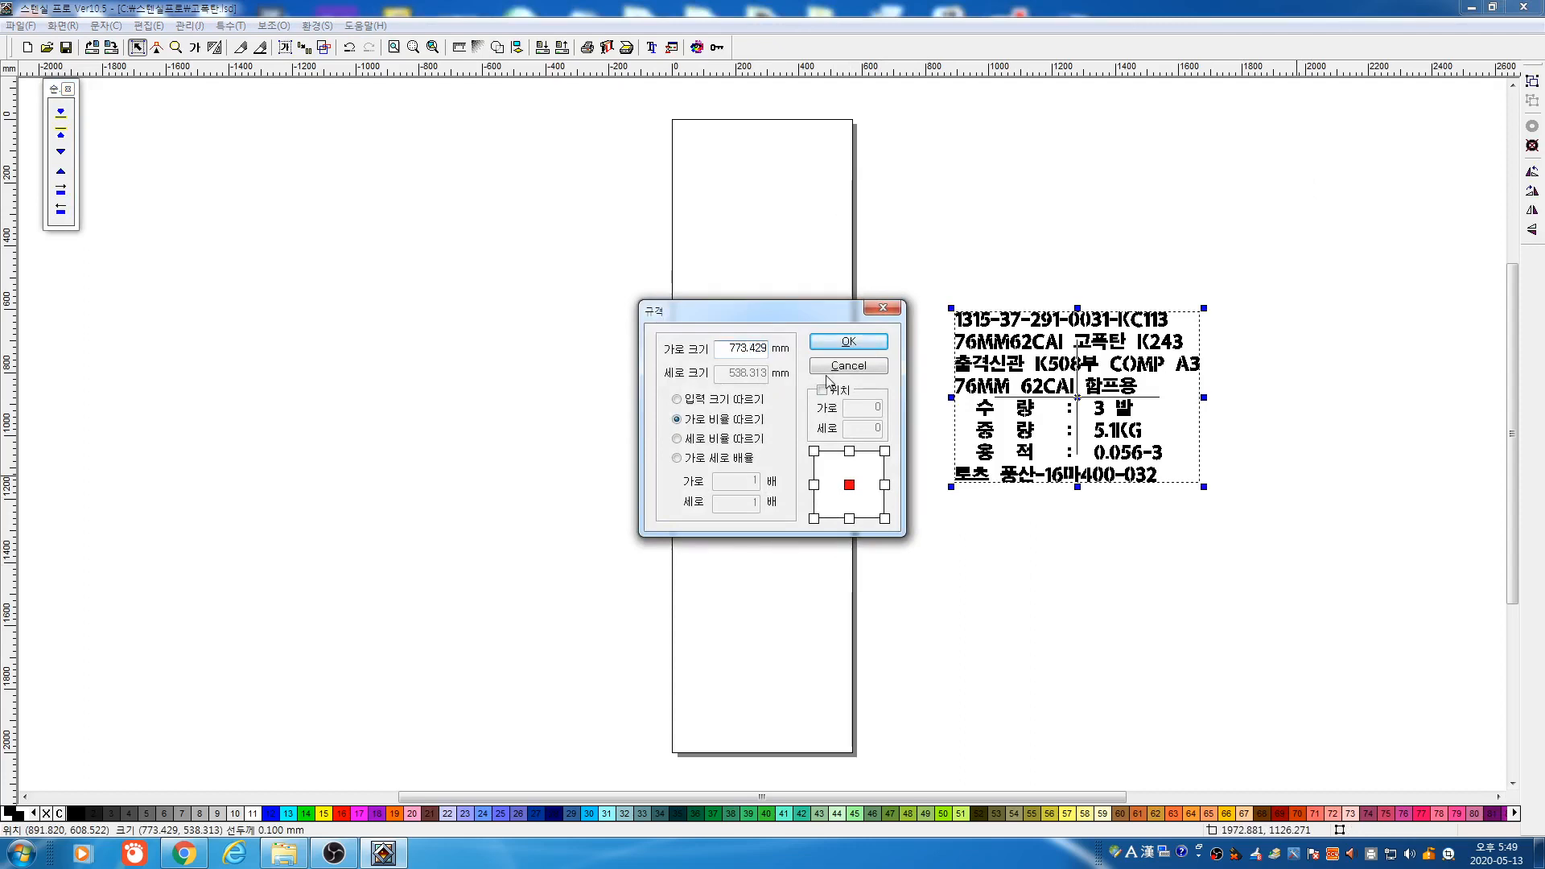
Set the plotter output direction to vertical for the 773.43 × 536.31 mm label
{"action": "left_click", "coordinate": [879, 364]}
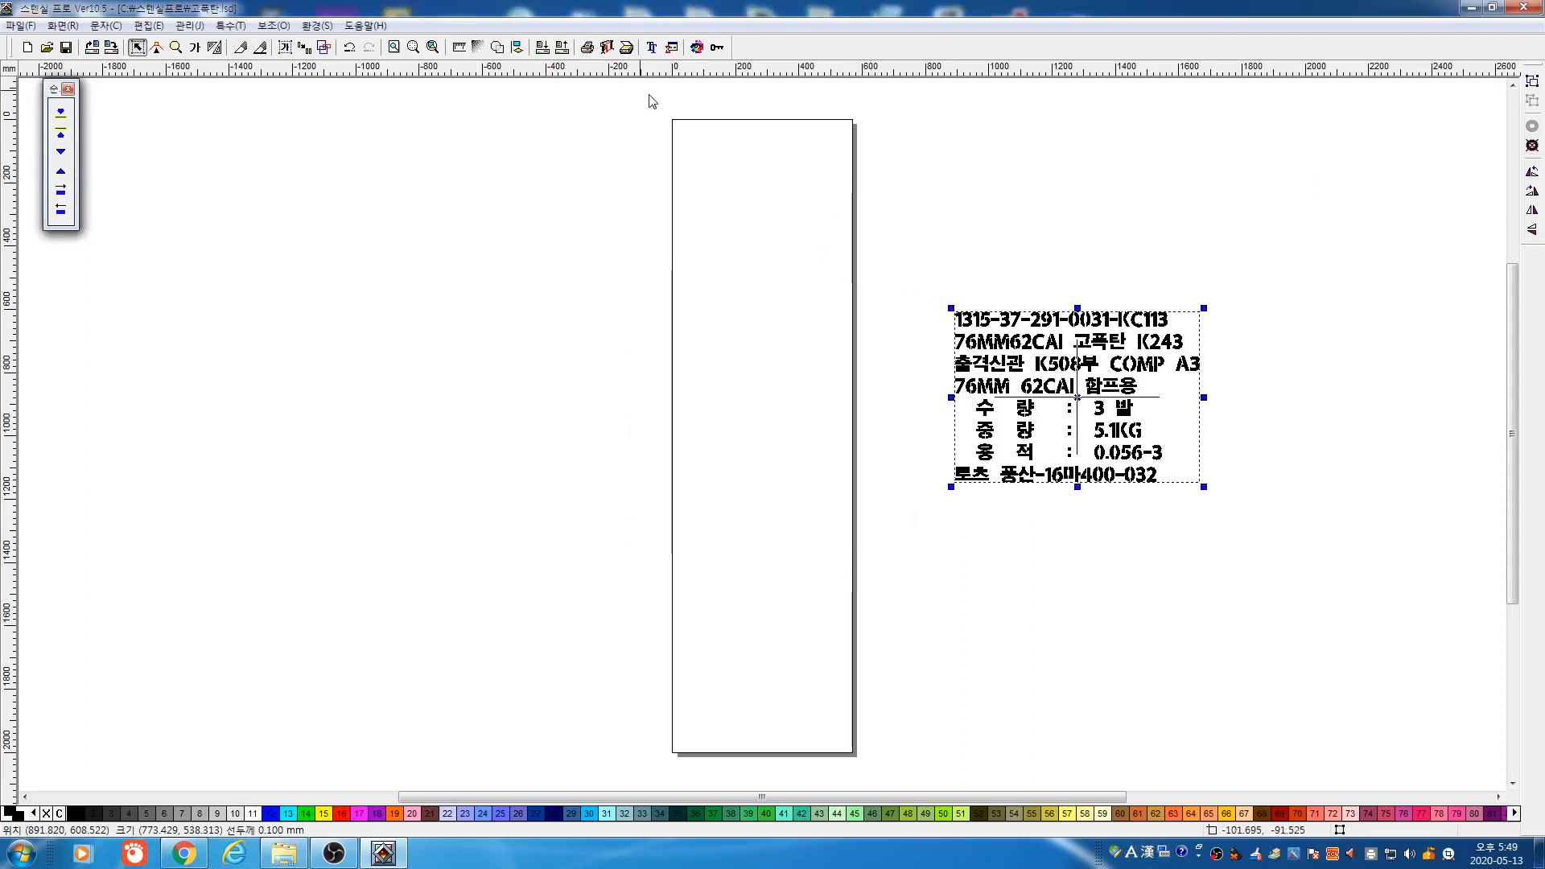
{"action": "left_click", "coordinate": [608, 48]}
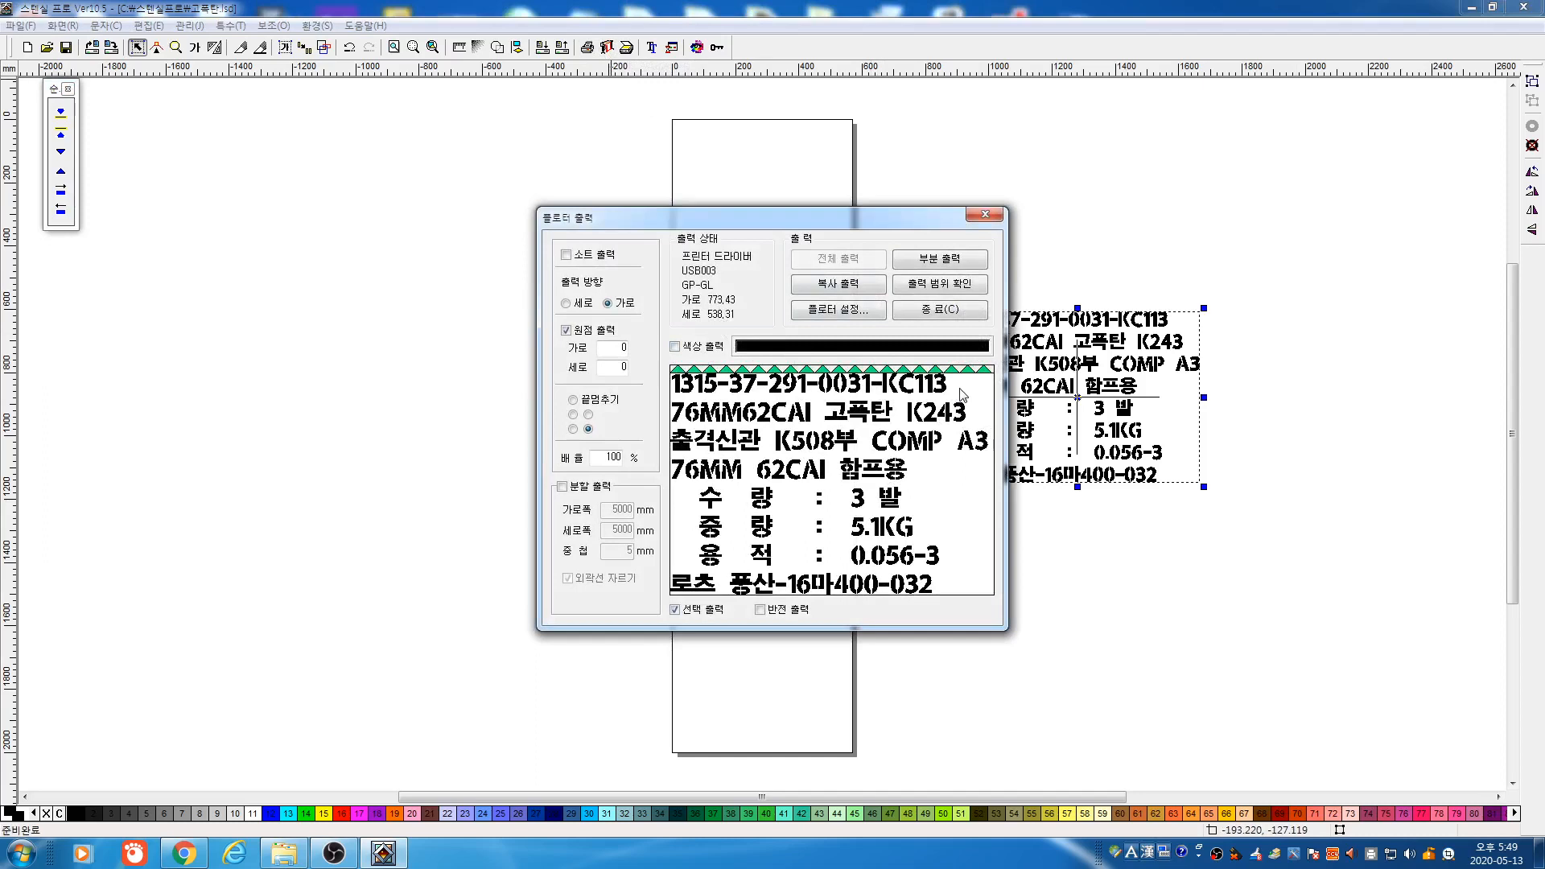
{"action": "left_click", "coordinate": [566, 303]}
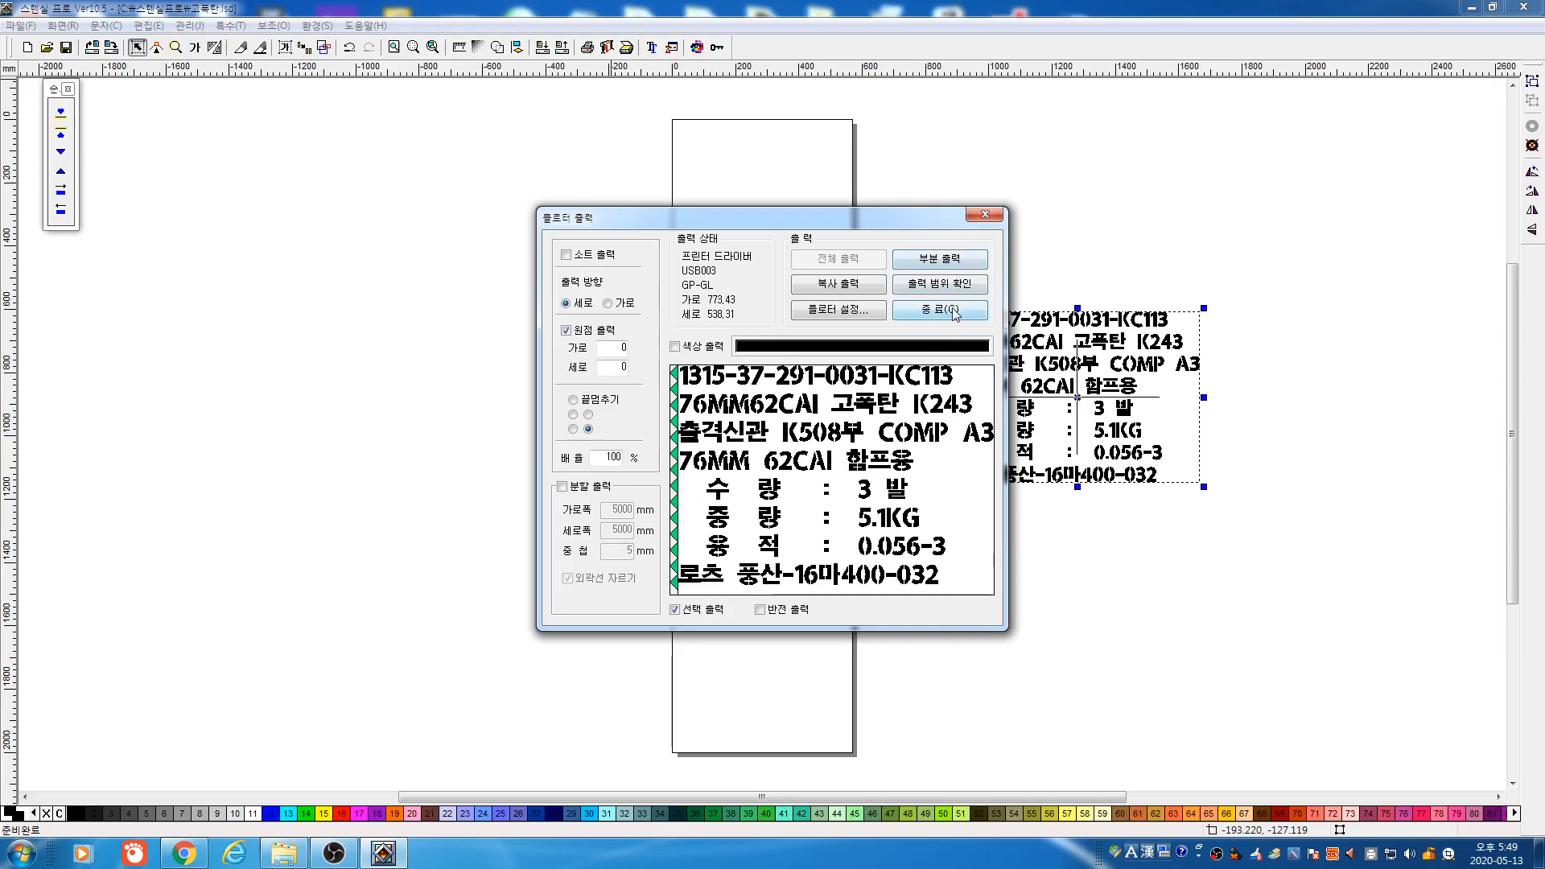
Close the plotter output preview and select the old stencil text block for removal
{"action": "left_click", "coordinate": [954, 312]}
{"action": "left_click_drag", "start_coordinate": [804, 269], "coordinate": [1311, 587]}
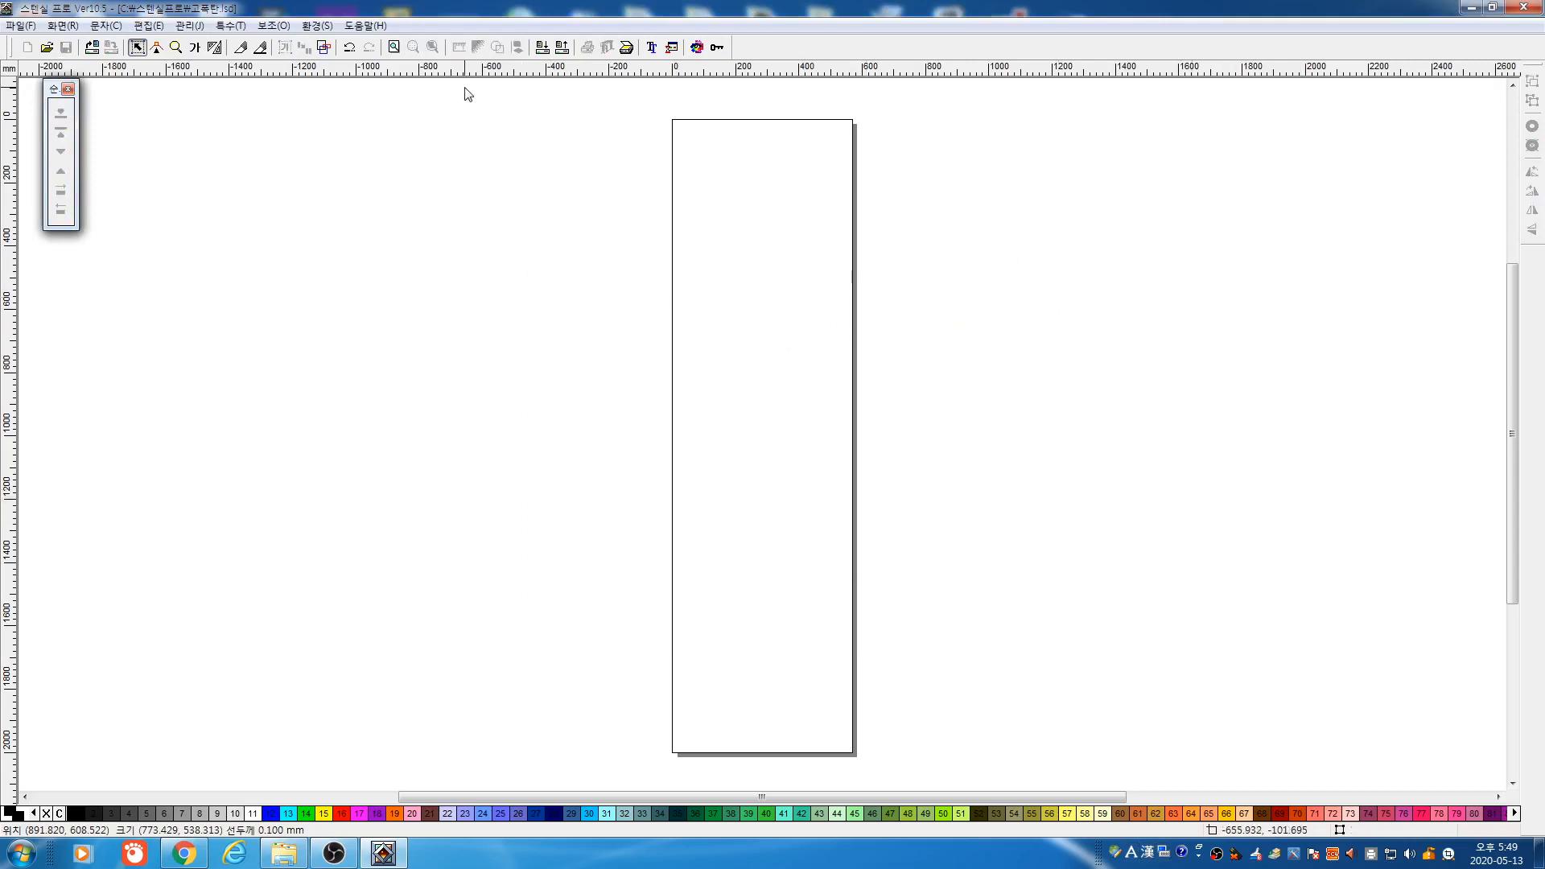
Place the eight-line ammunition label on the page as automatic stencil text
{"action": "left_click", "coordinate": [196, 48]}
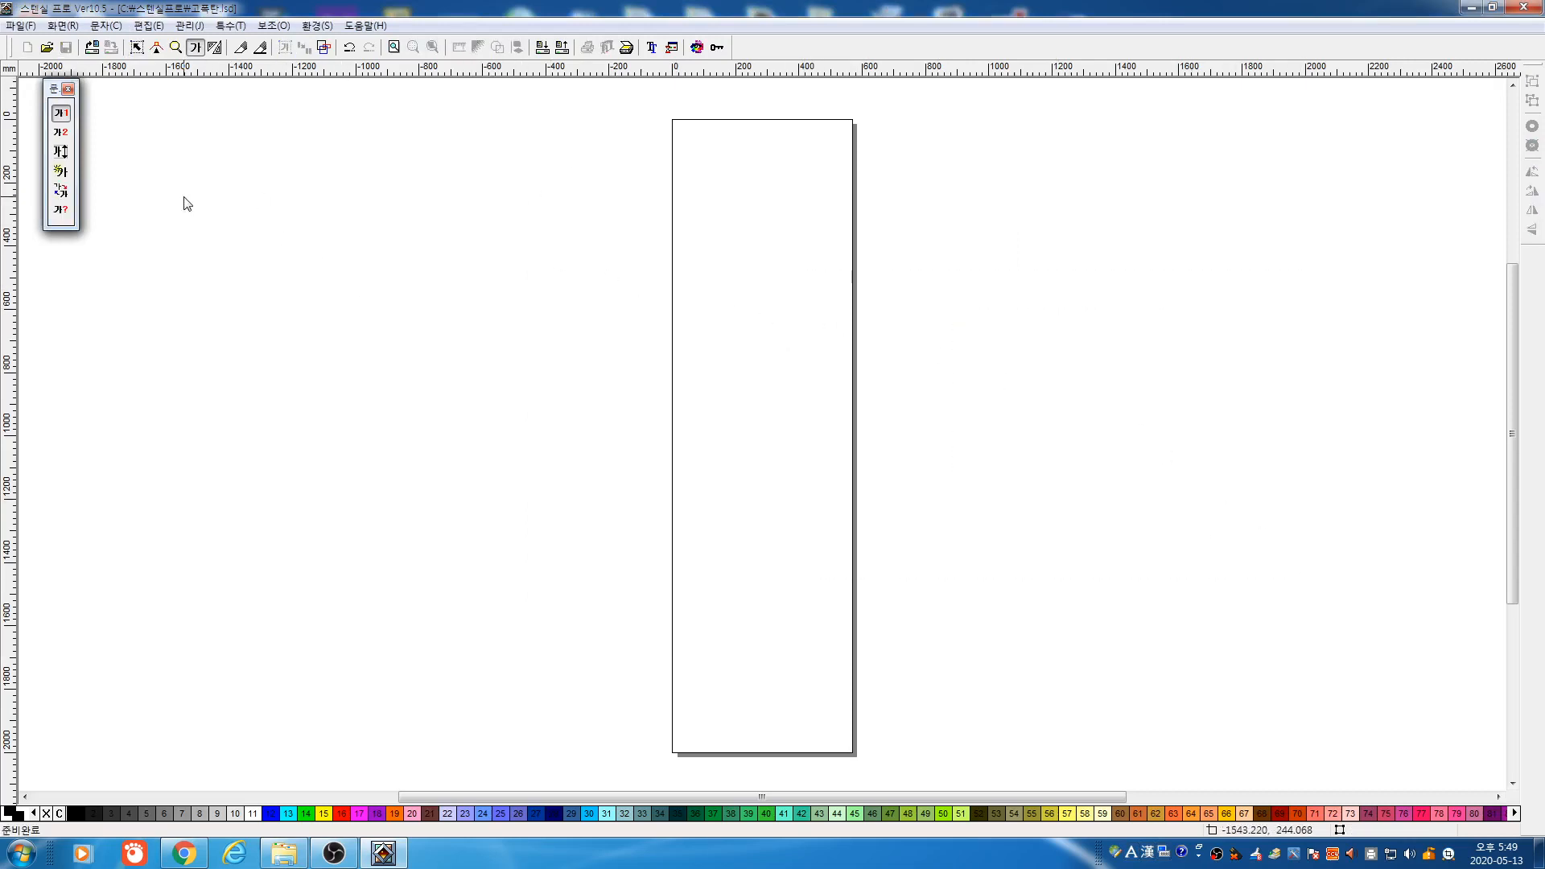
{"action": "left_click", "coordinate": [66, 133]}
{"action": "left_click_drag", "start_coordinate": [355, 256], "coordinate": [741, 491]}
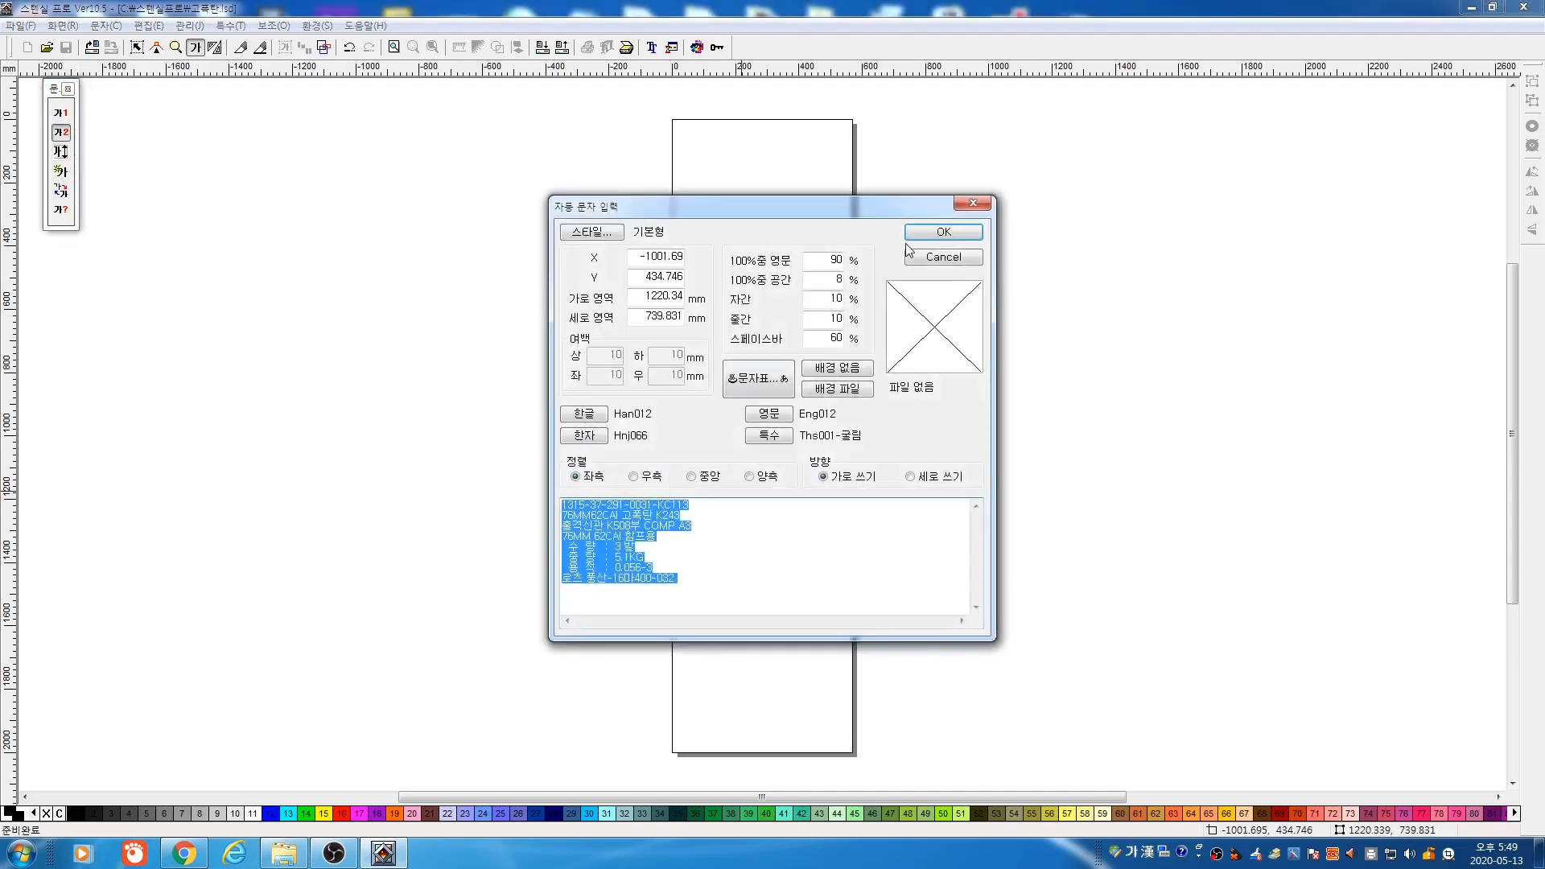
{"action": "left_click", "coordinate": [942, 232]}
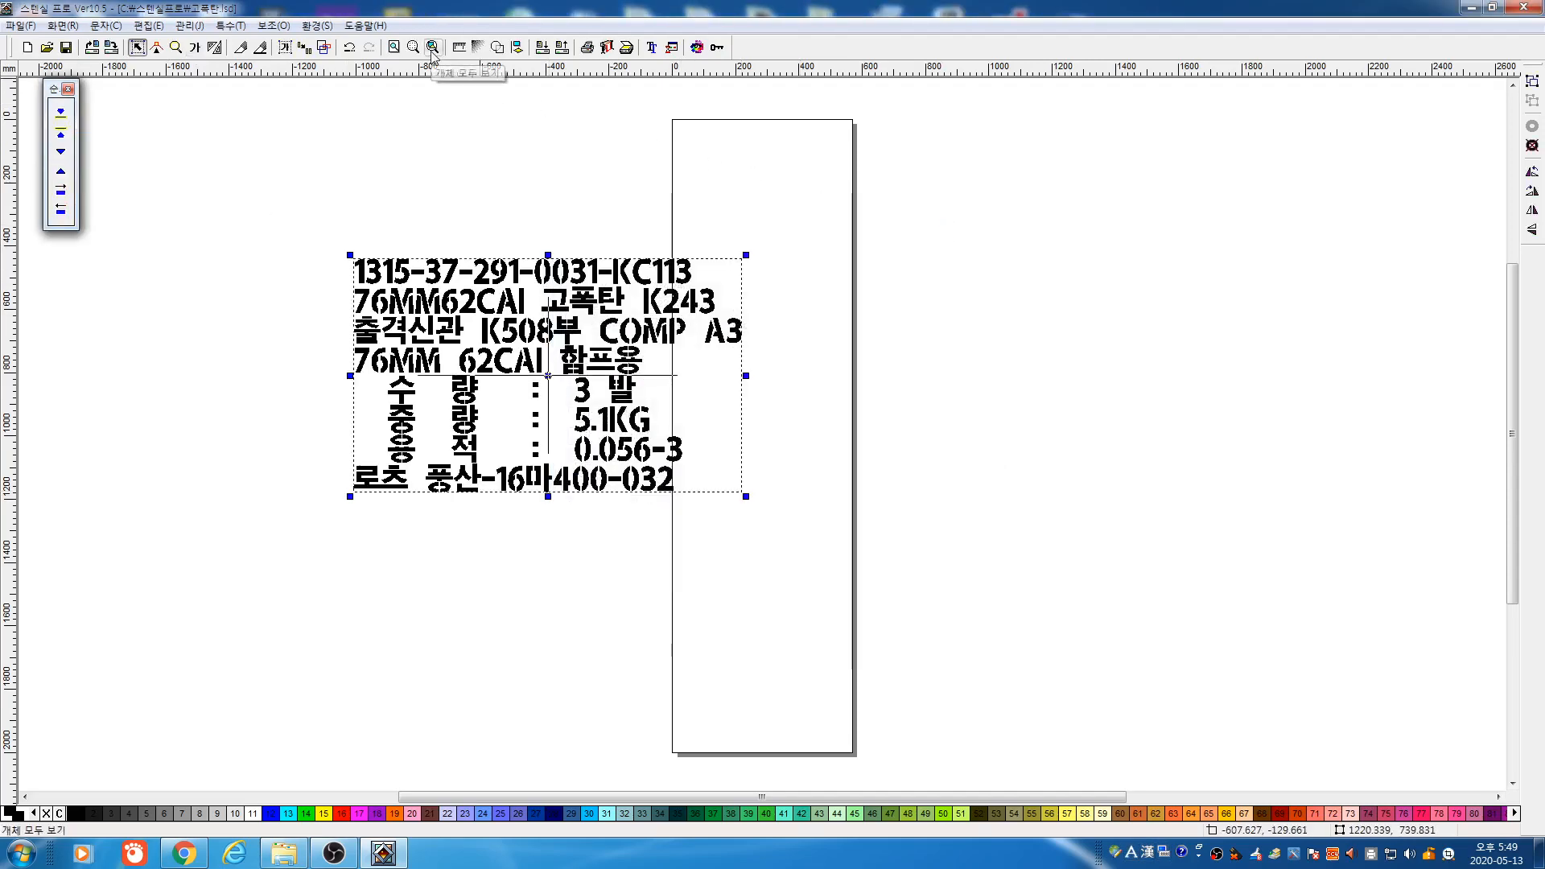
Inspect the label's lines, then select all eight text lines together
{"action": "left_click", "coordinate": [432, 49]}
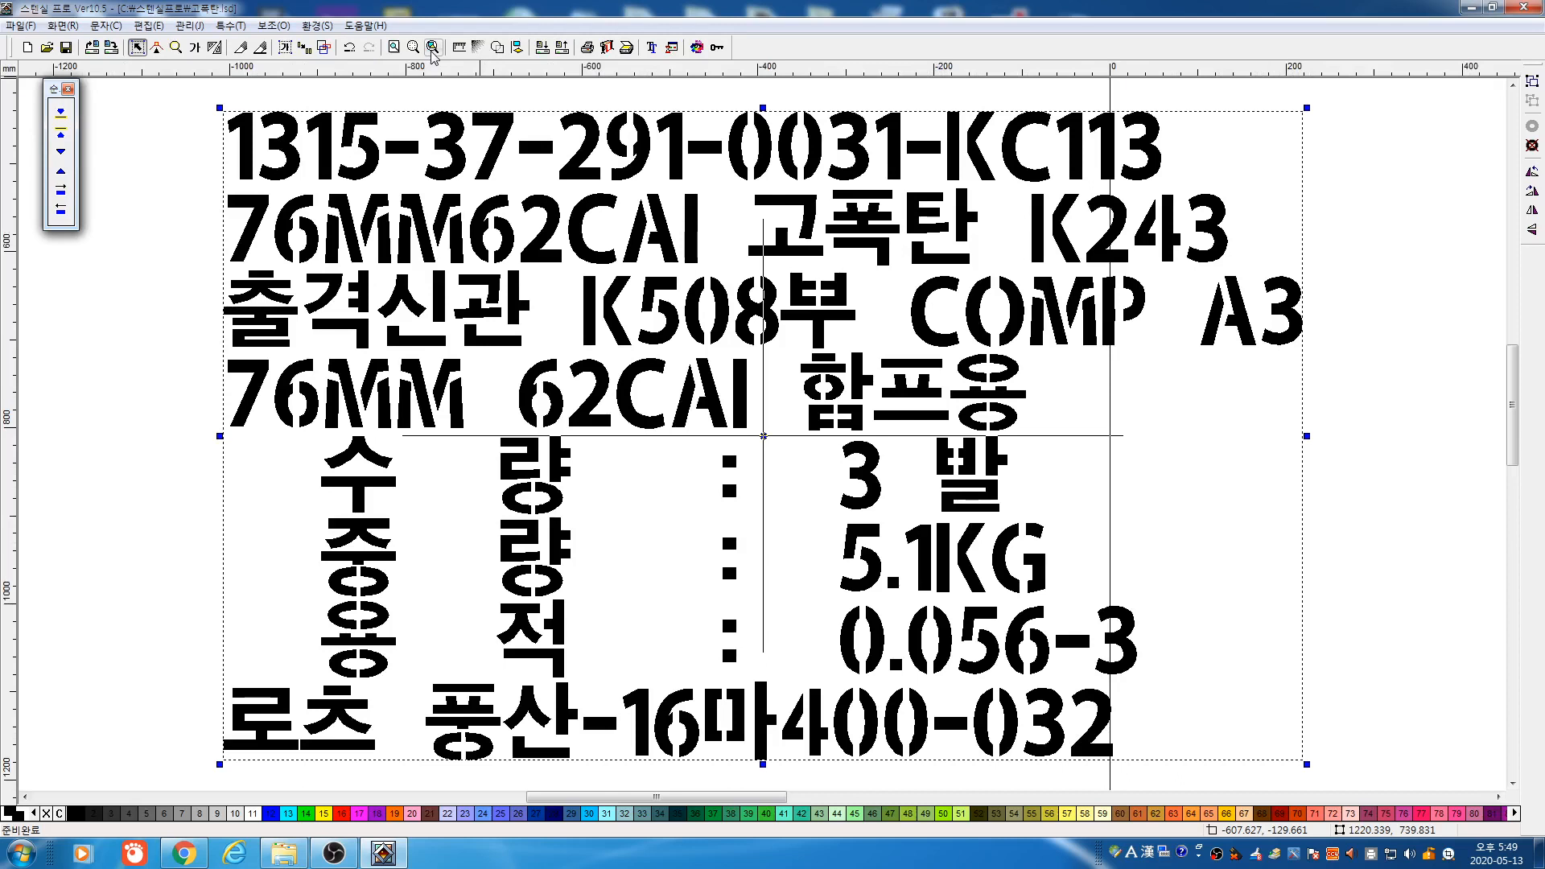
{"action": "left_click", "coordinate": [139, 49]}
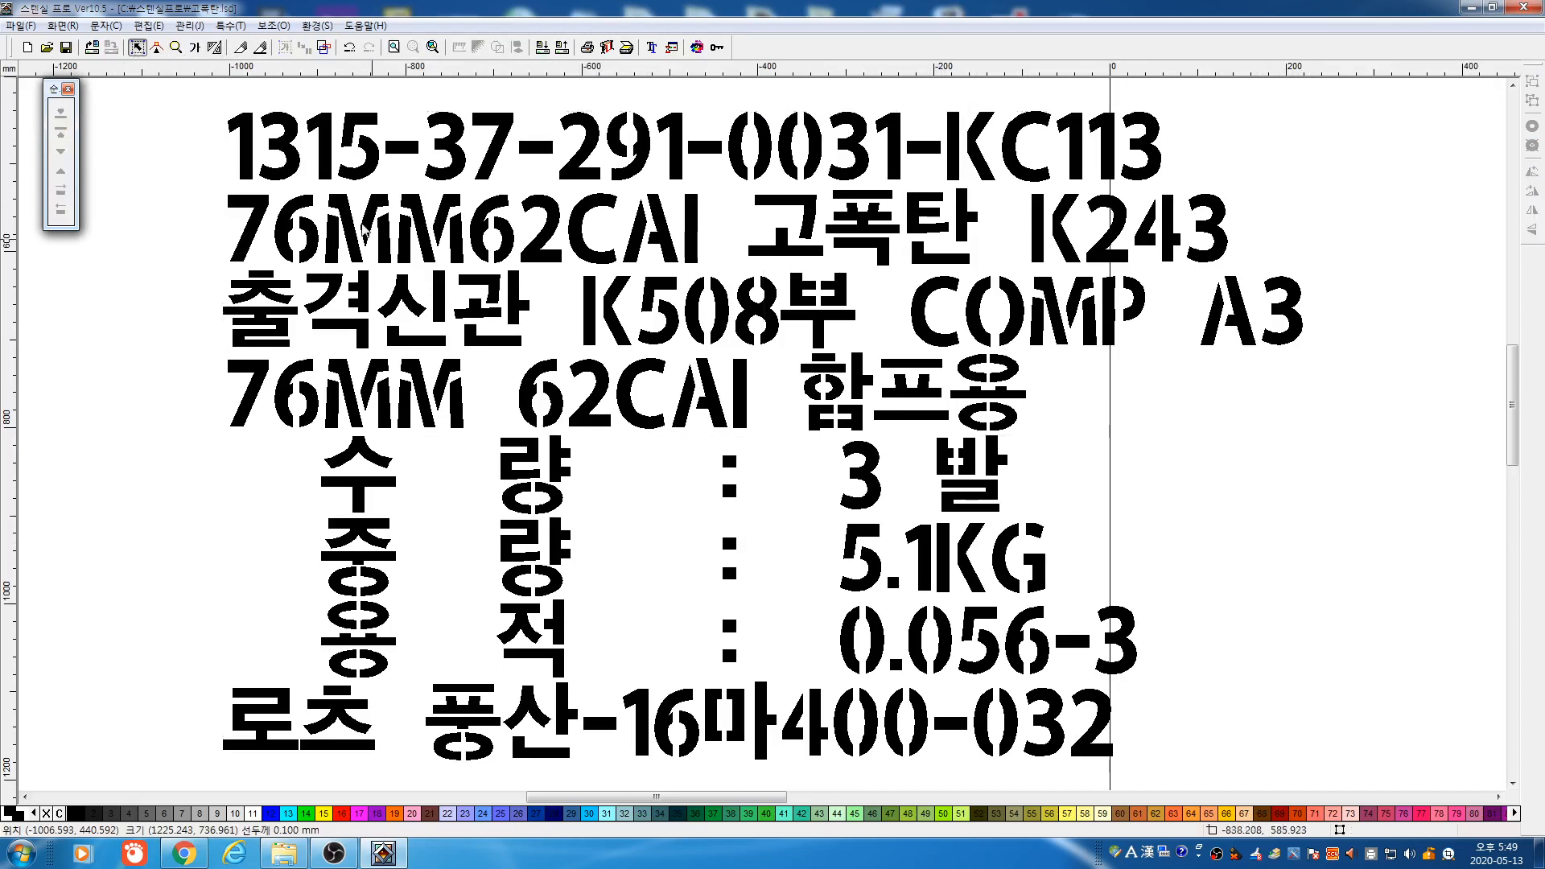
{"action": "left_click", "coordinate": [441, 322]}
{"action": "left_click", "coordinate": [432, 48]}
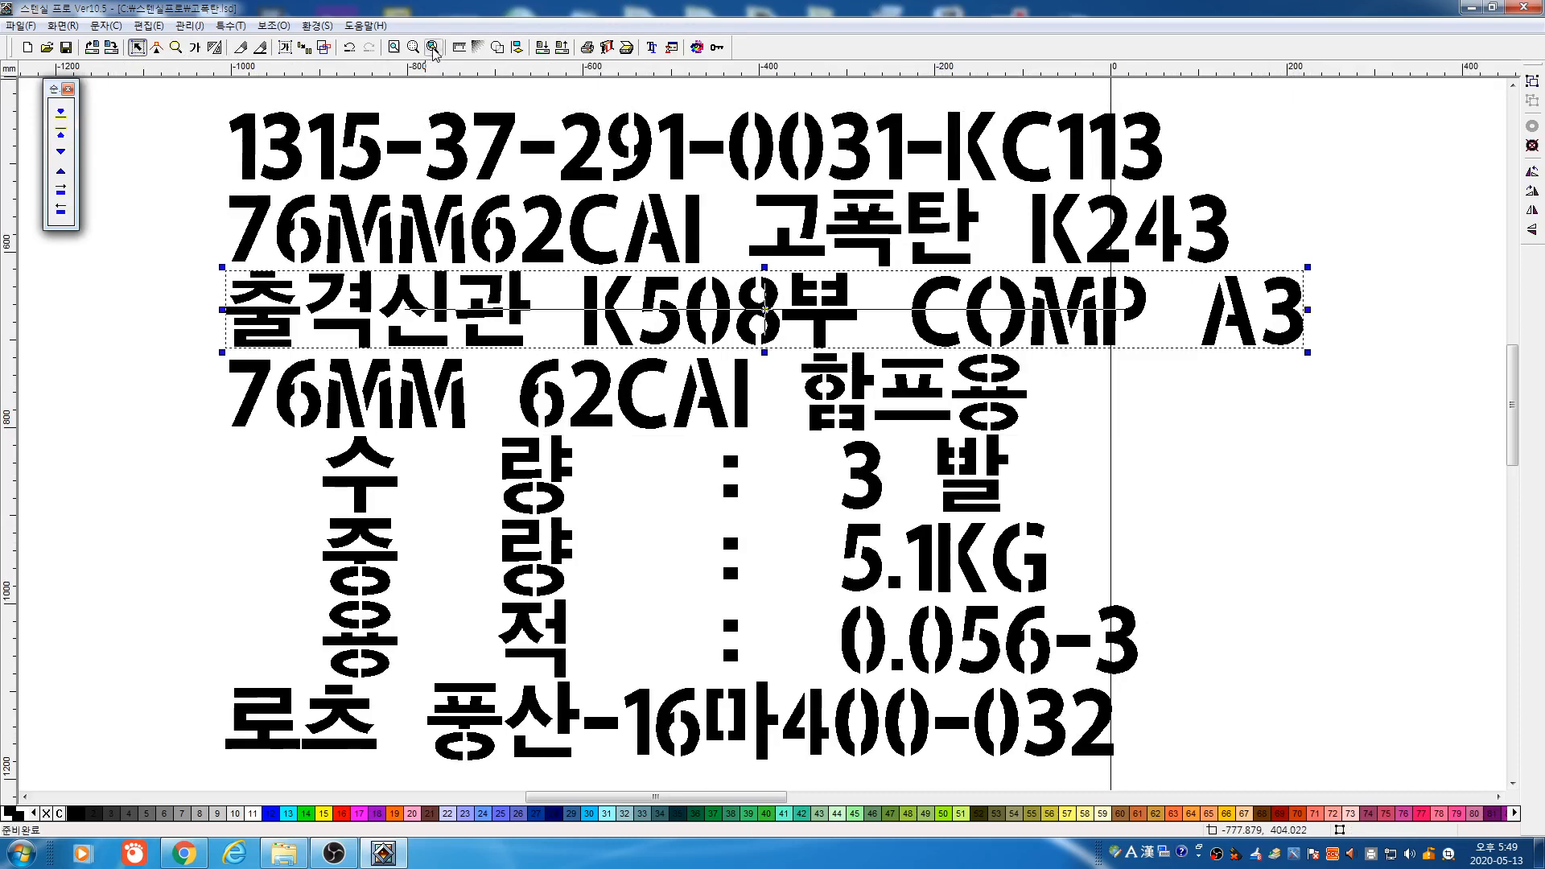
{"action": "left_click", "coordinate": [176, 47]}
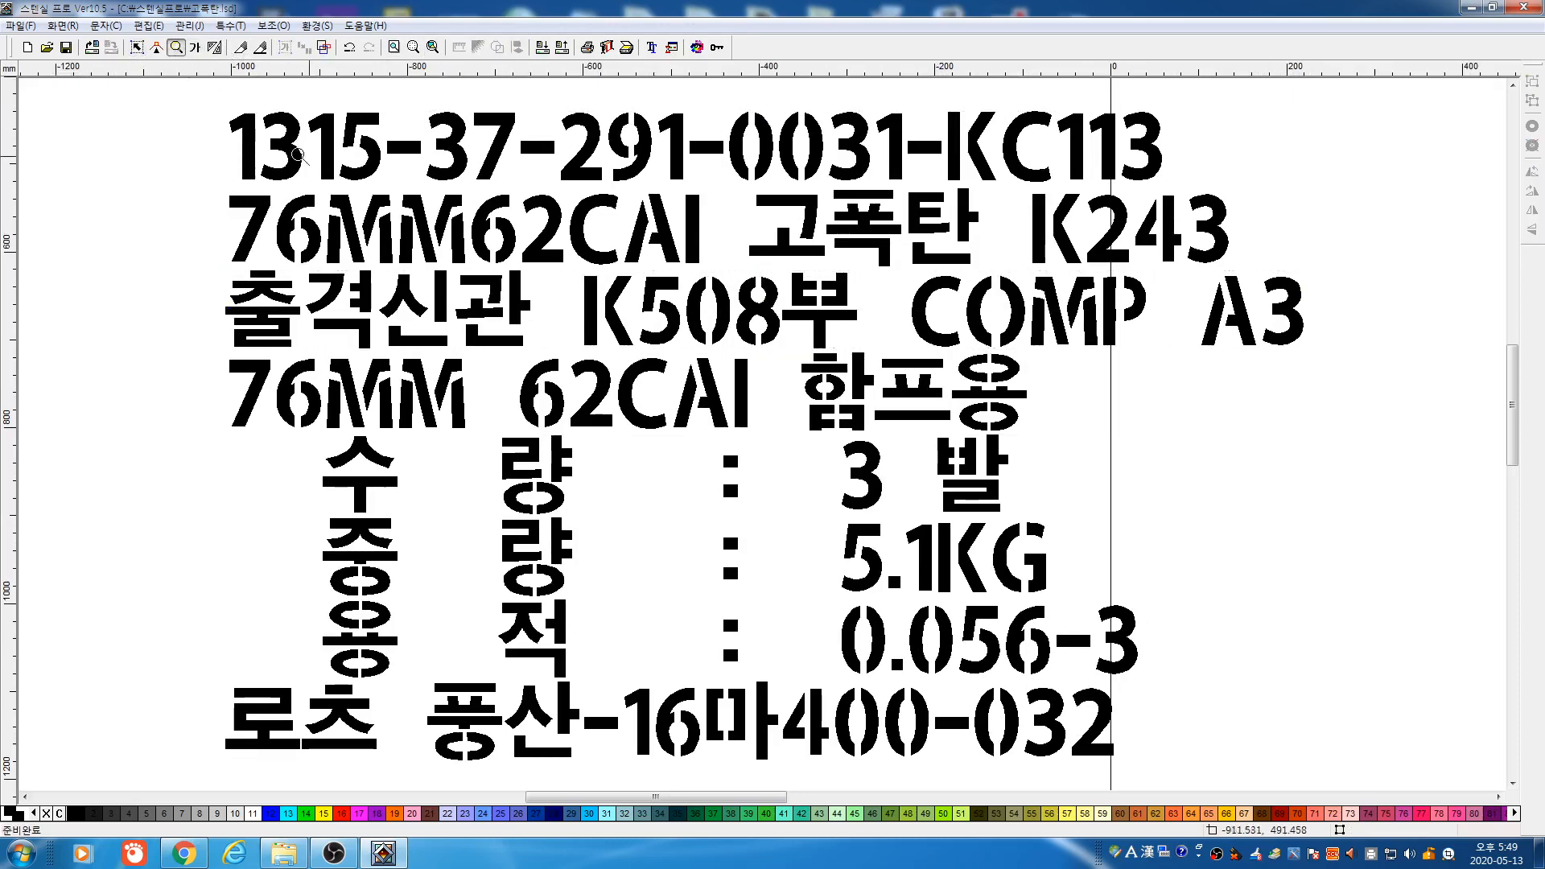
{"action": "right_click", "coordinate": [345, 171]}
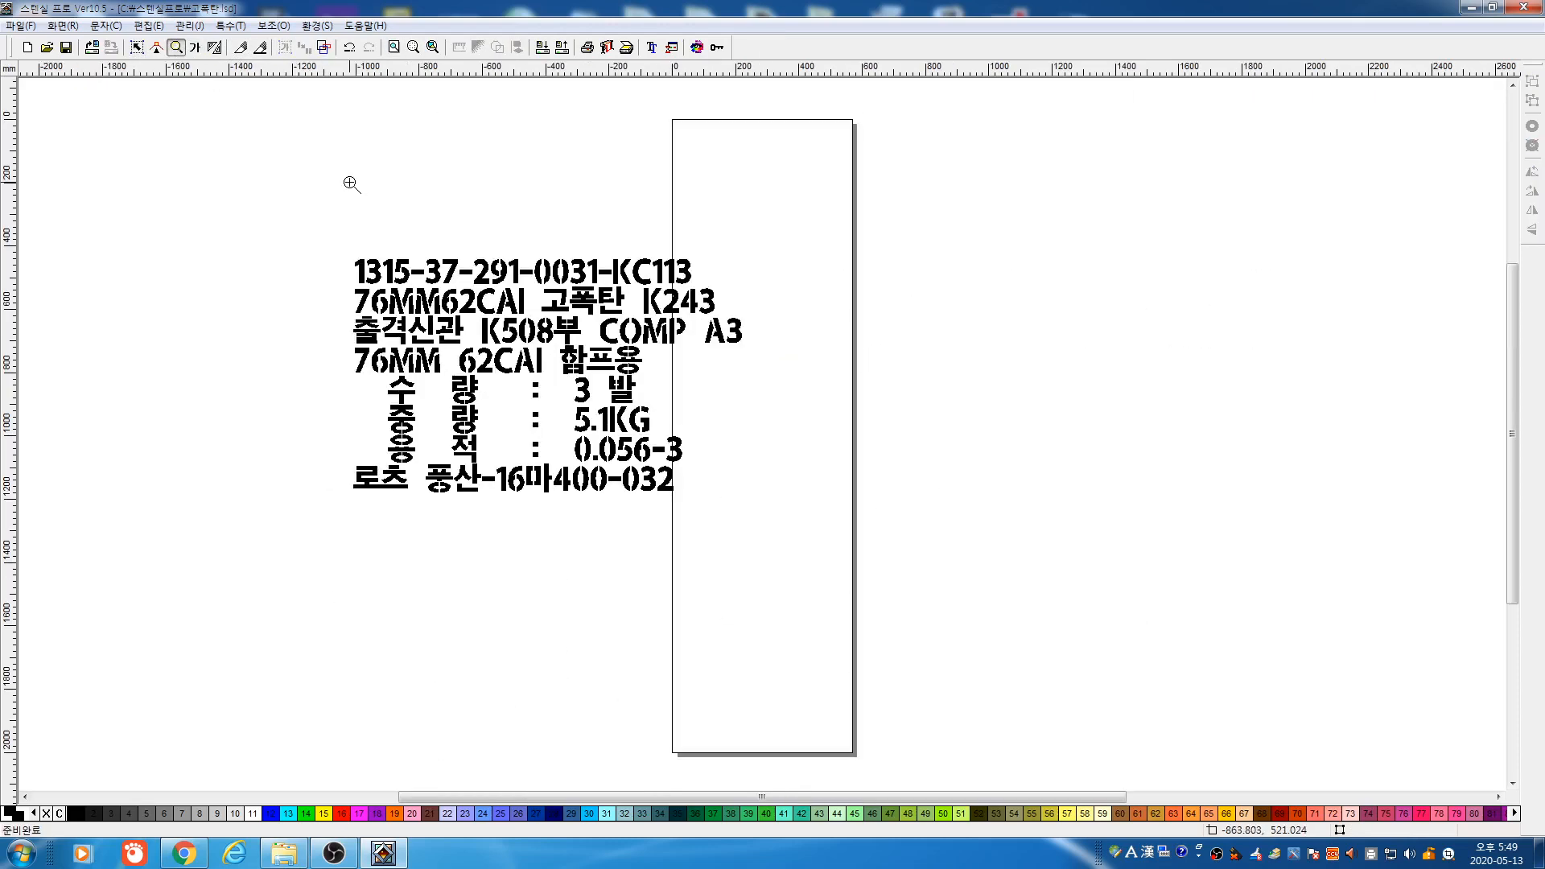
{"action": "left_click", "coordinate": [139, 49]}
{"action": "left_click", "coordinate": [325, 218]}
{"action": "key", "text": "ctrl+a"}
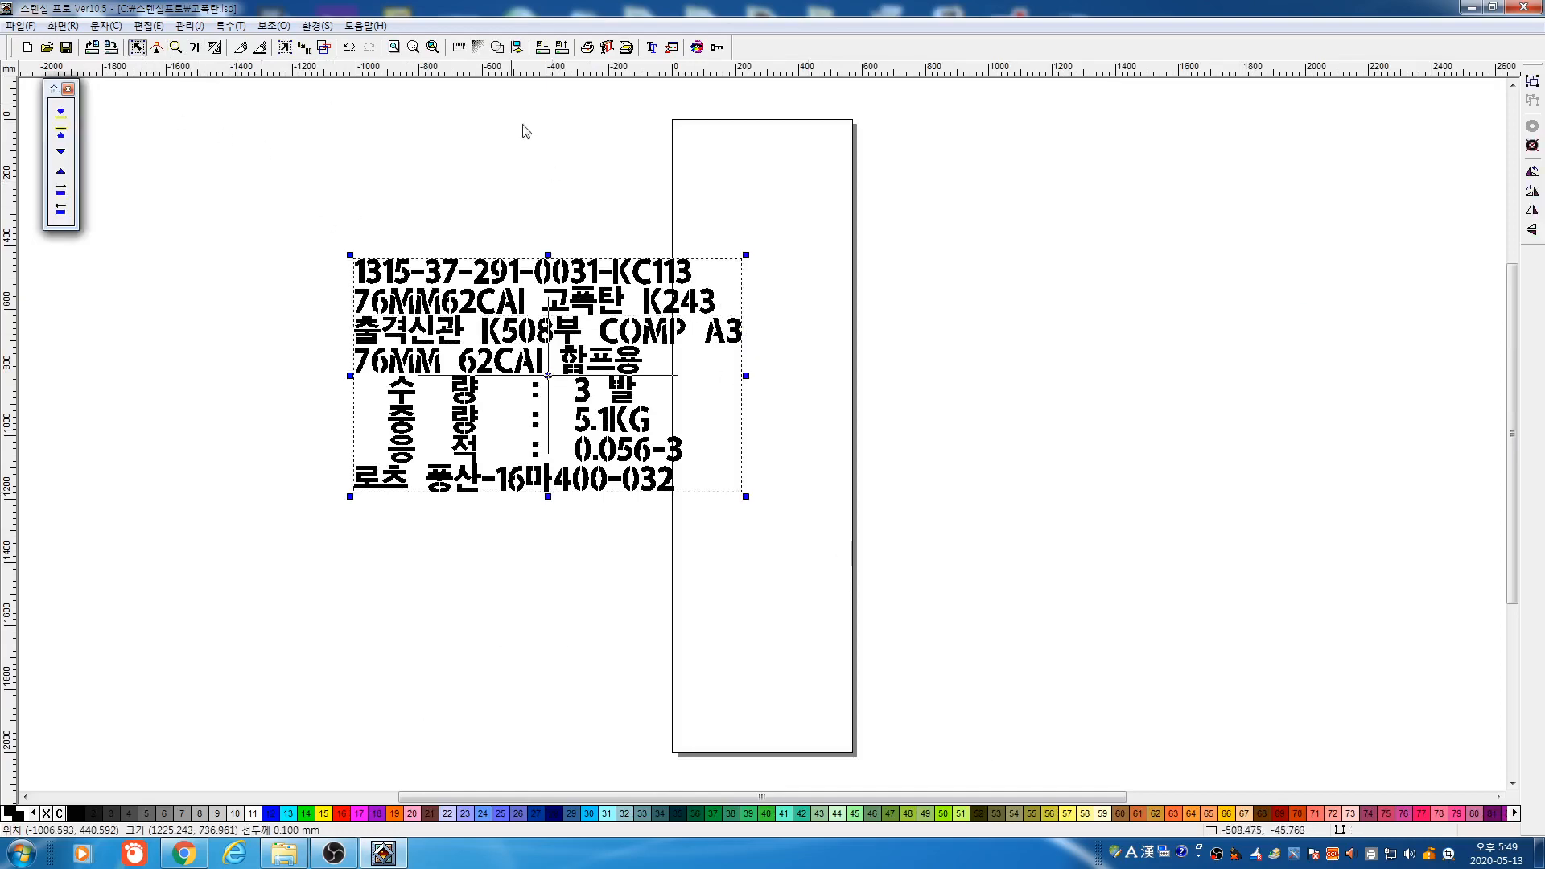
{"action": "left_click", "coordinate": [414, 46]}
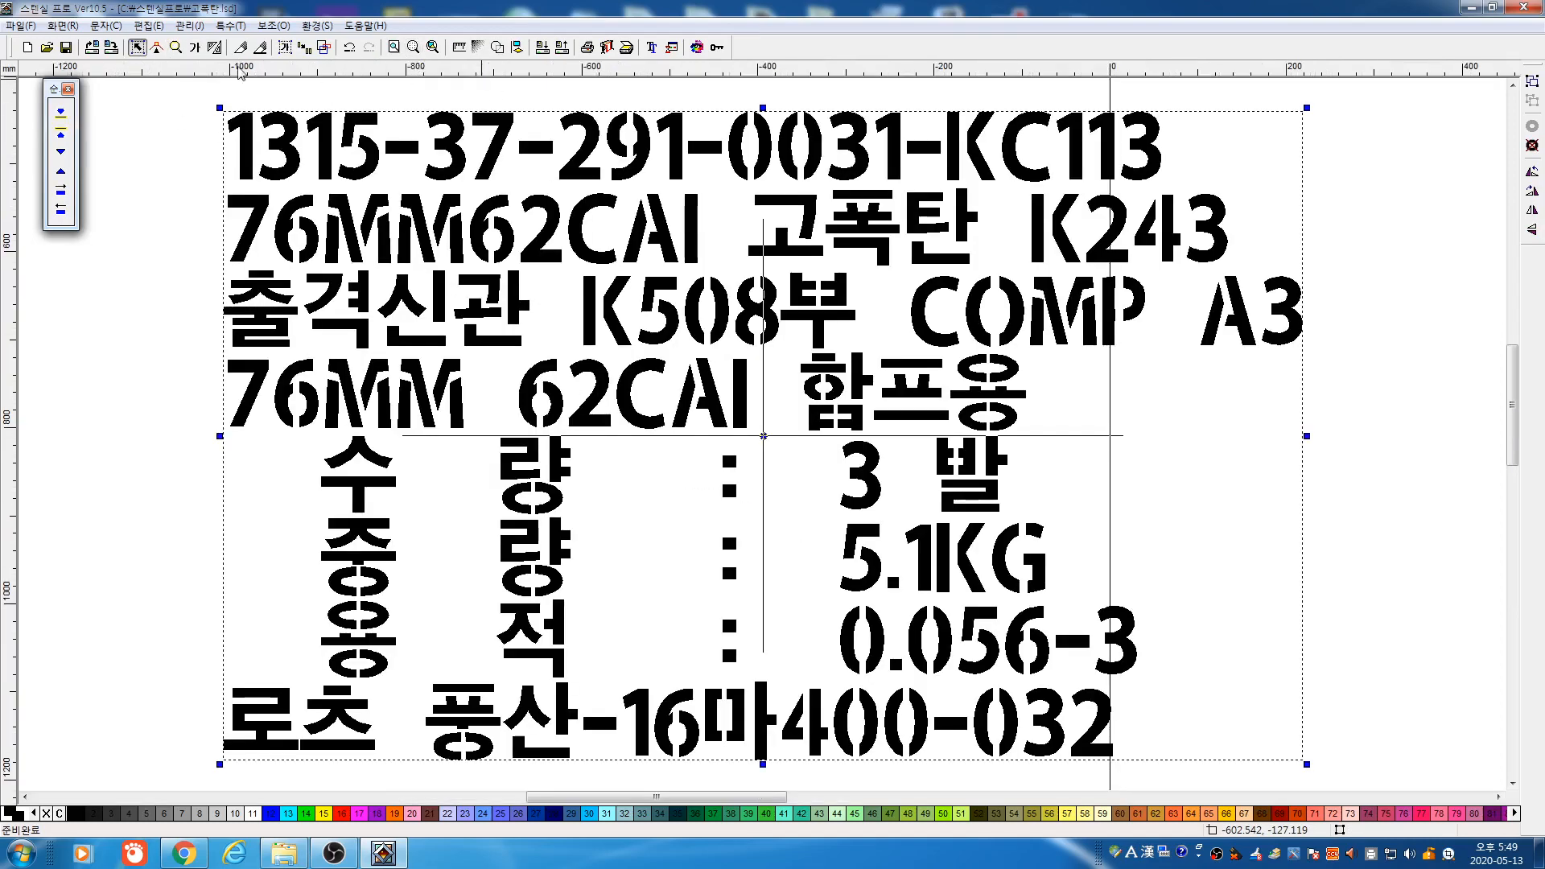
{"action": "left_click", "coordinate": [177, 47]}
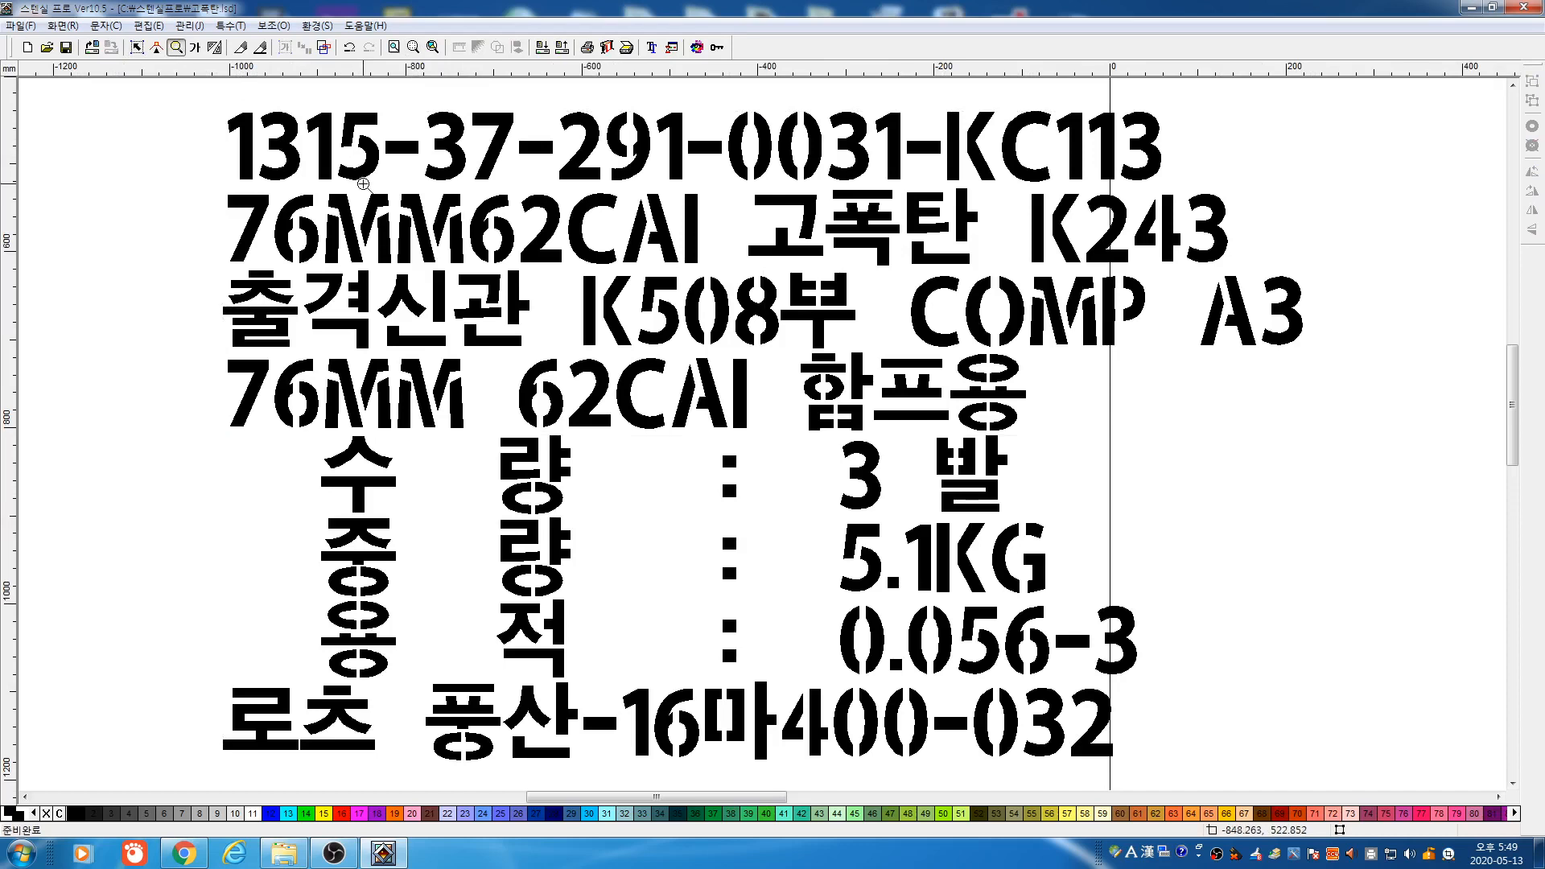
{"action": "right_click", "coordinate": [363, 183]}
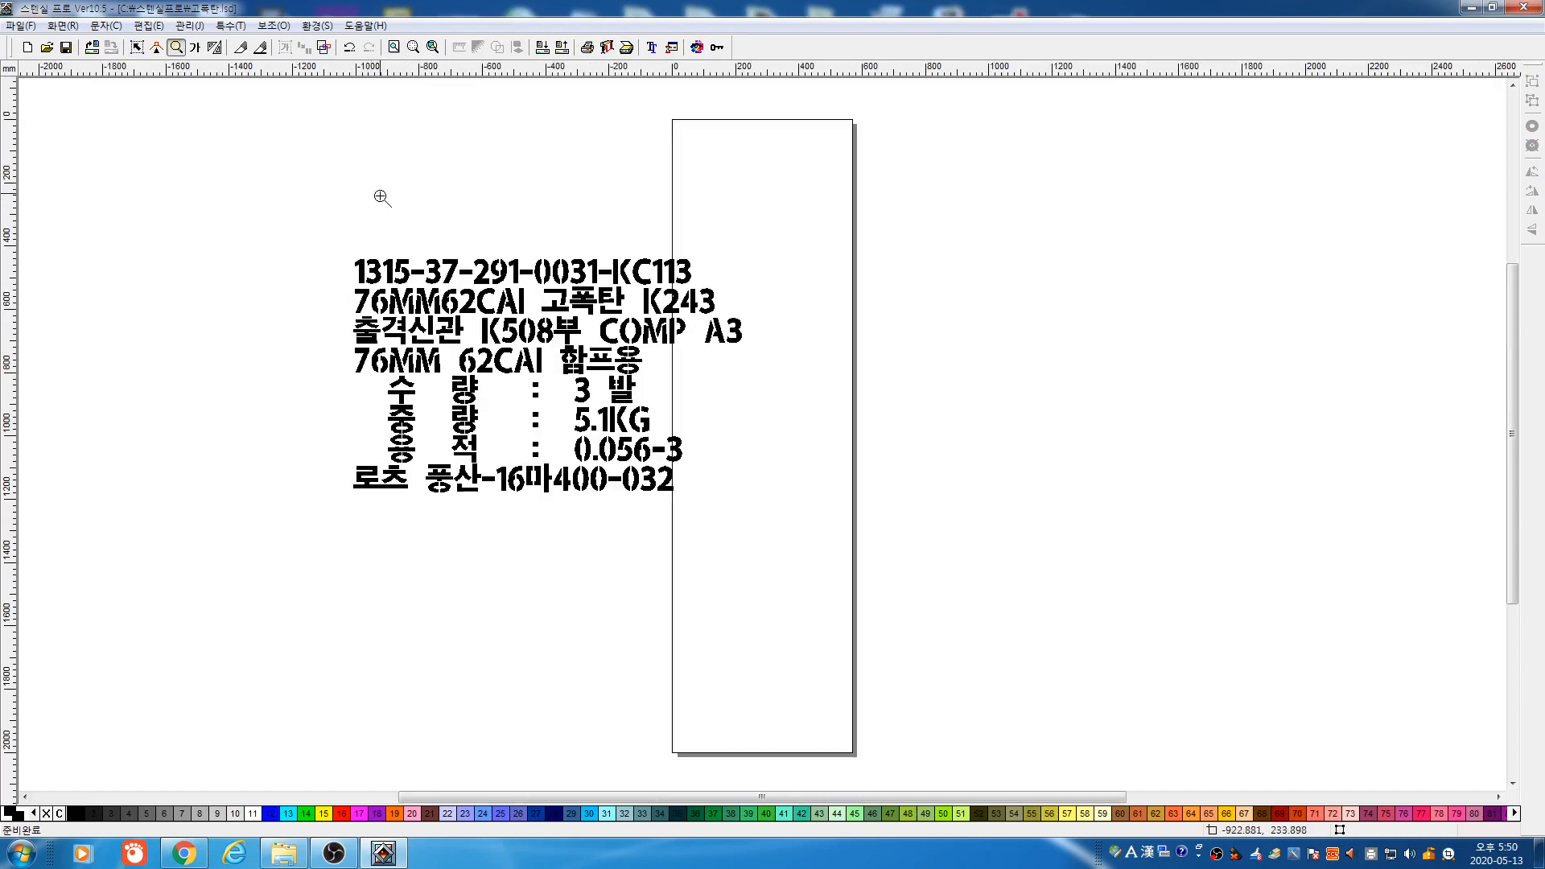
Enlarge the text block to about 1909 × 1149 mm and zoom in on 고폭탄
{"action": "left_click", "coordinate": [137, 47]}
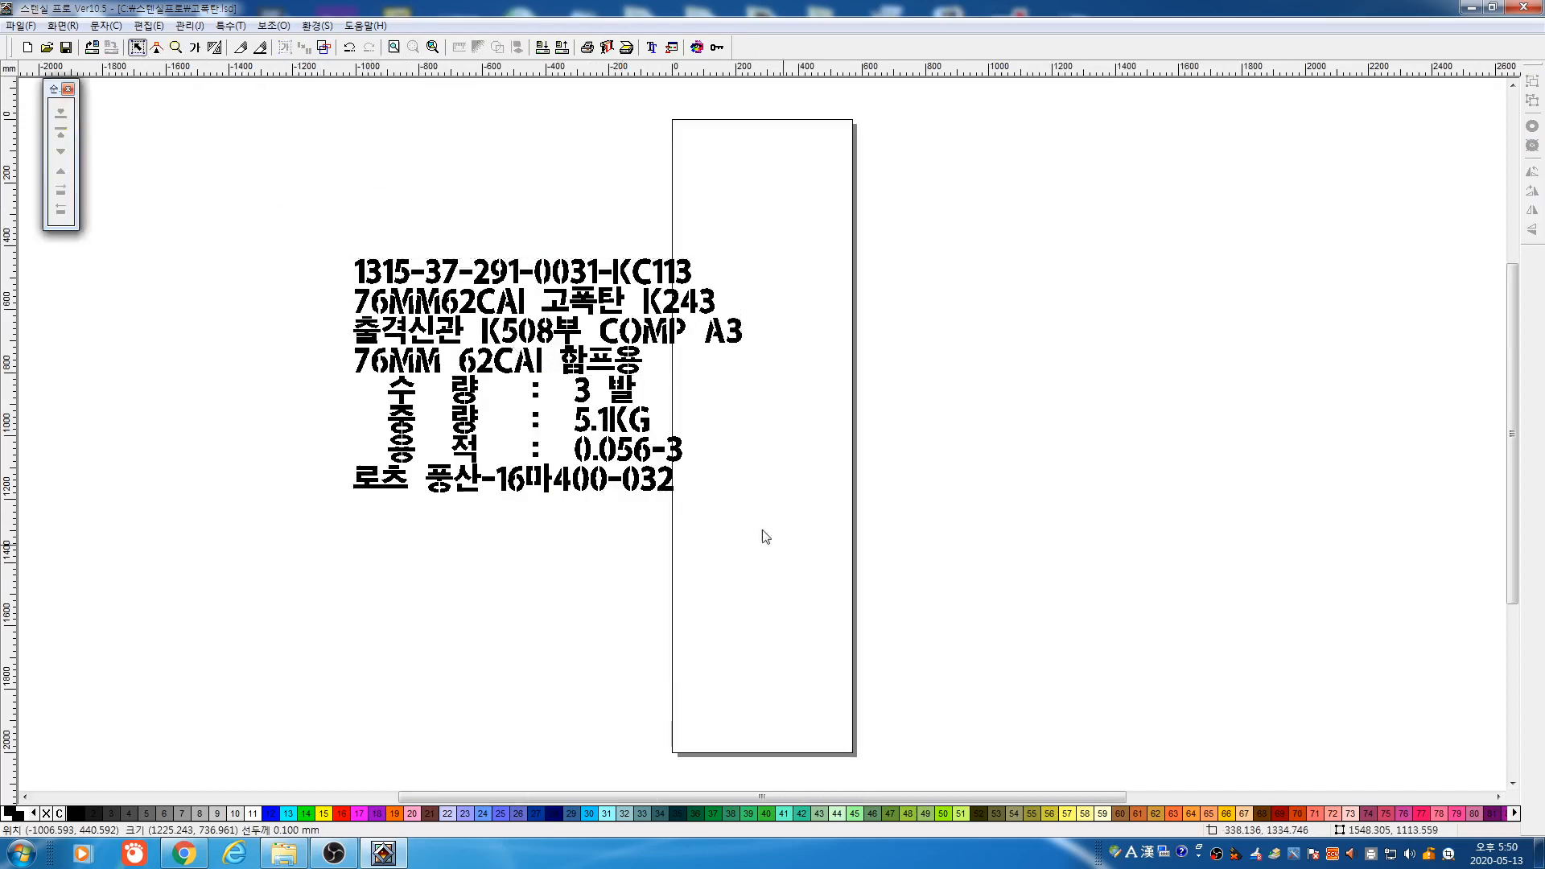
{"action": "left_click_drag", "start_coordinate": [748, 496], "coordinate": [959, 632]}
{"action": "left_click", "coordinate": [559, 183]}
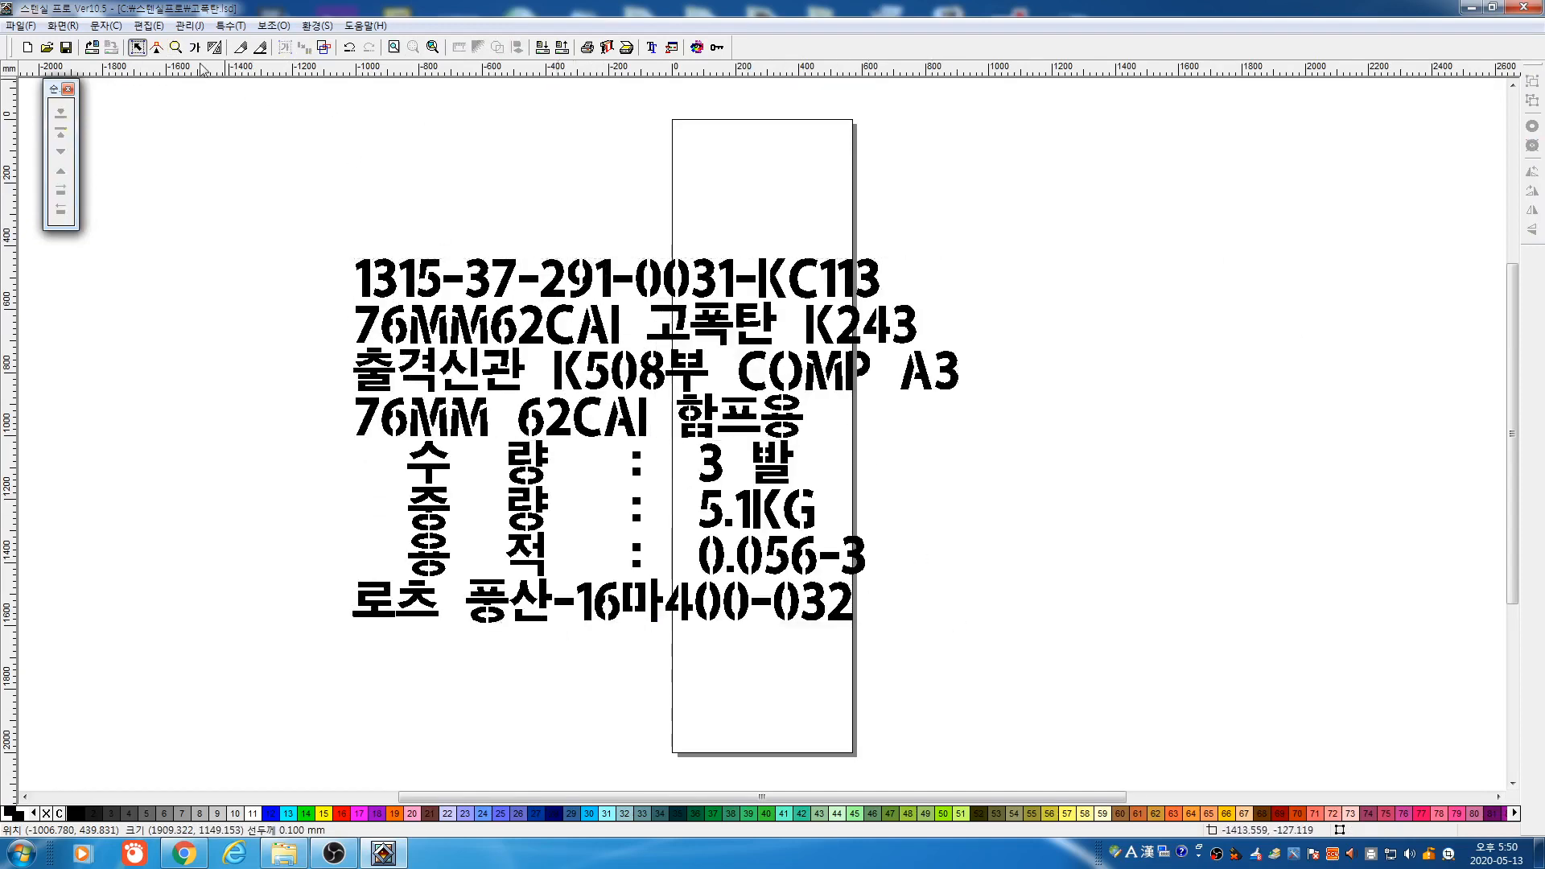
{"action": "left_click", "coordinate": [175, 47]}
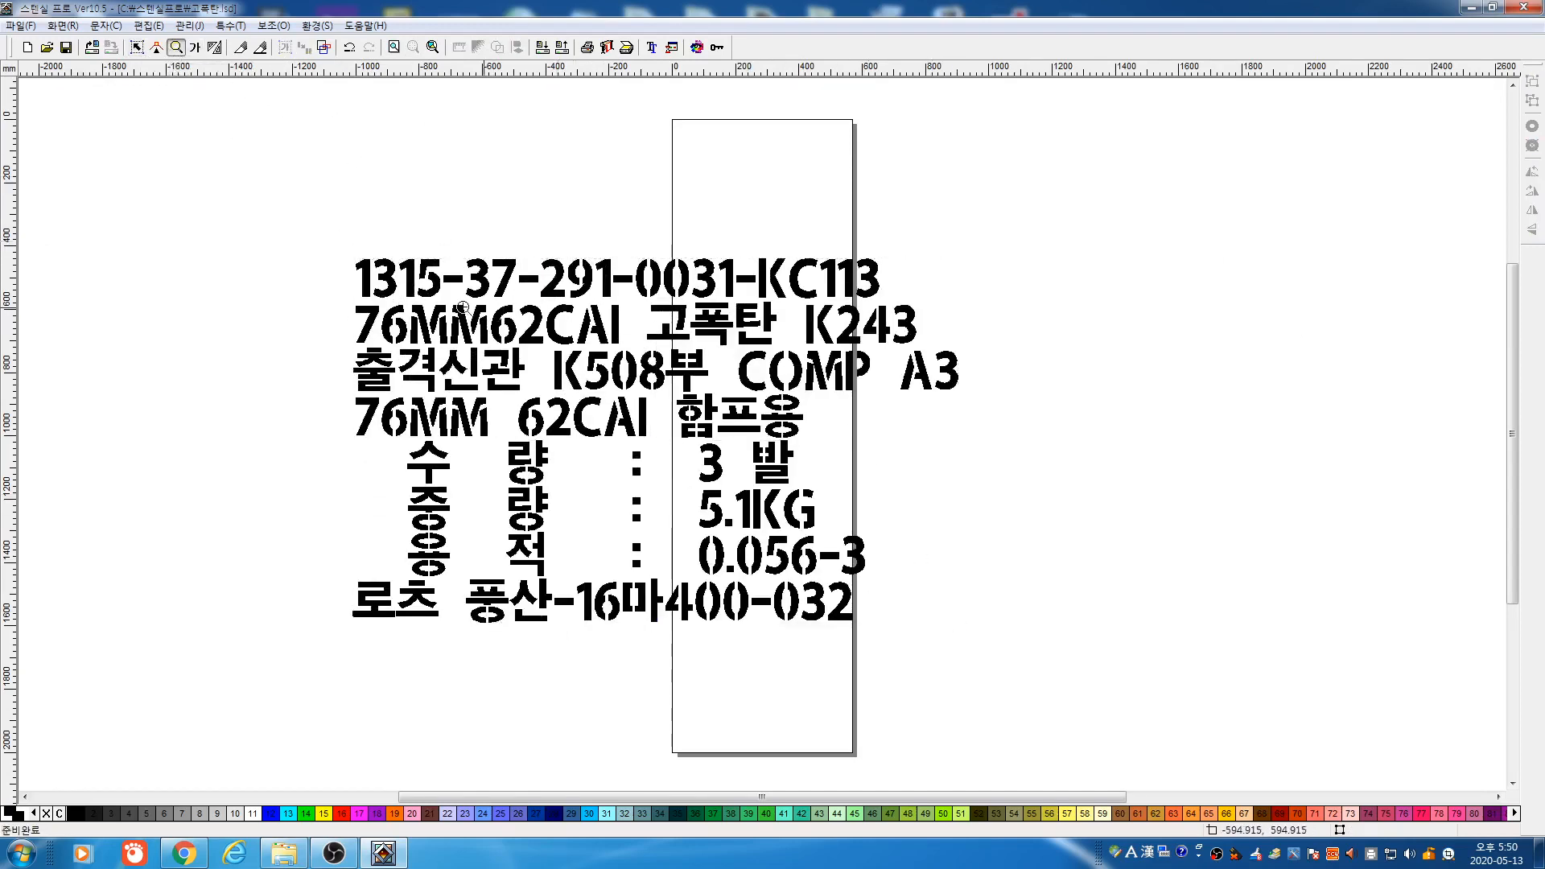
{"action": "left_click_drag", "start_coordinate": [625, 288], "coordinate": [807, 374]}
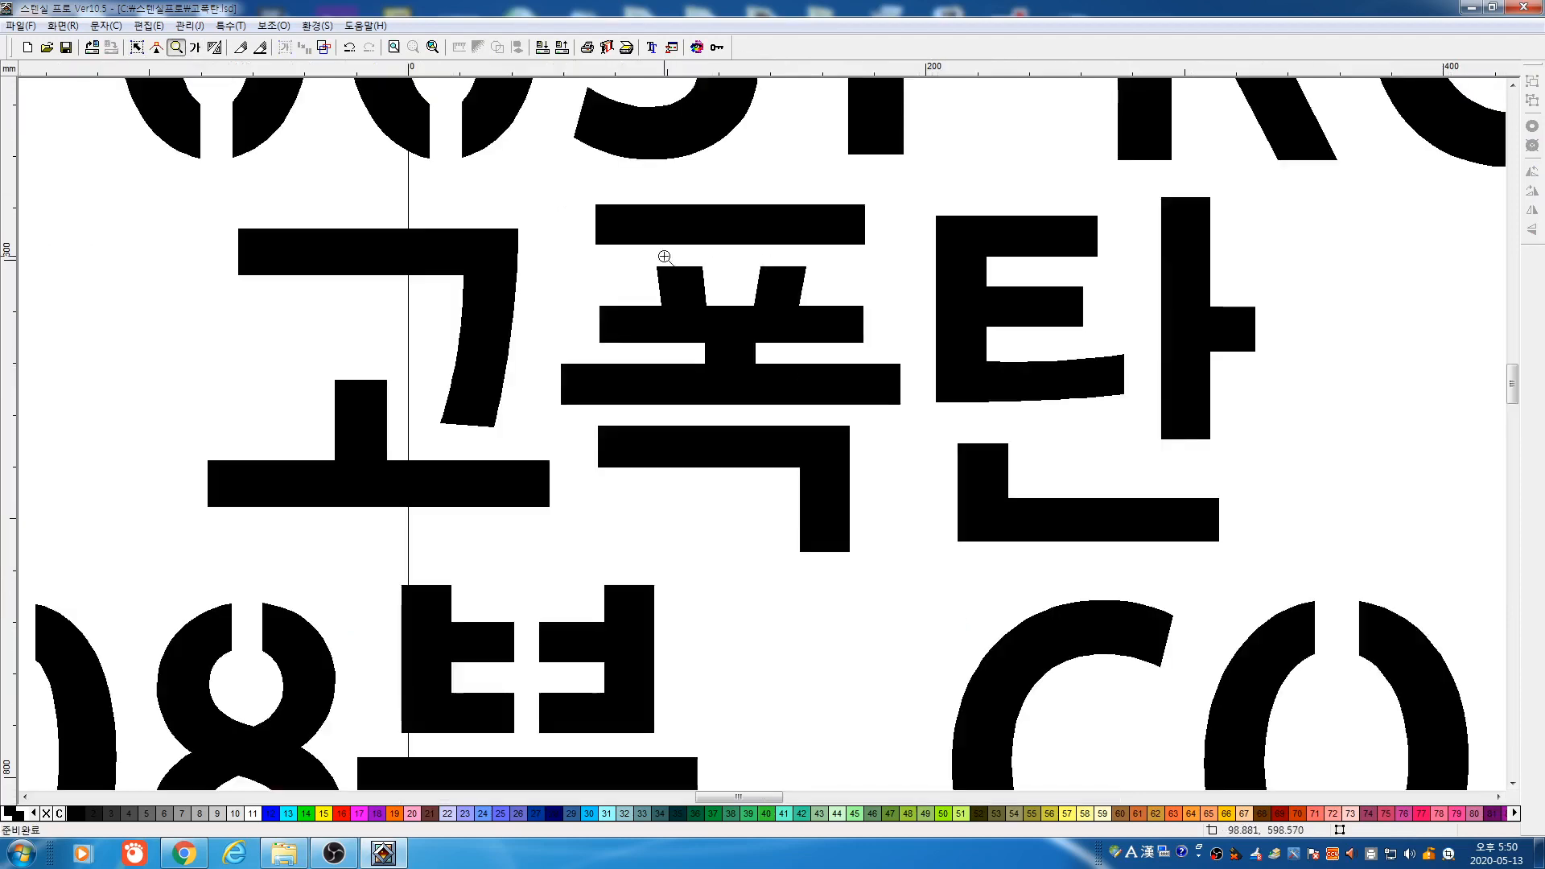
Select the 고 glyph and check the grouping commands without applying one
{"action": "left_click", "coordinate": [138, 48]}
{"action": "left_click", "coordinate": [475, 290]}
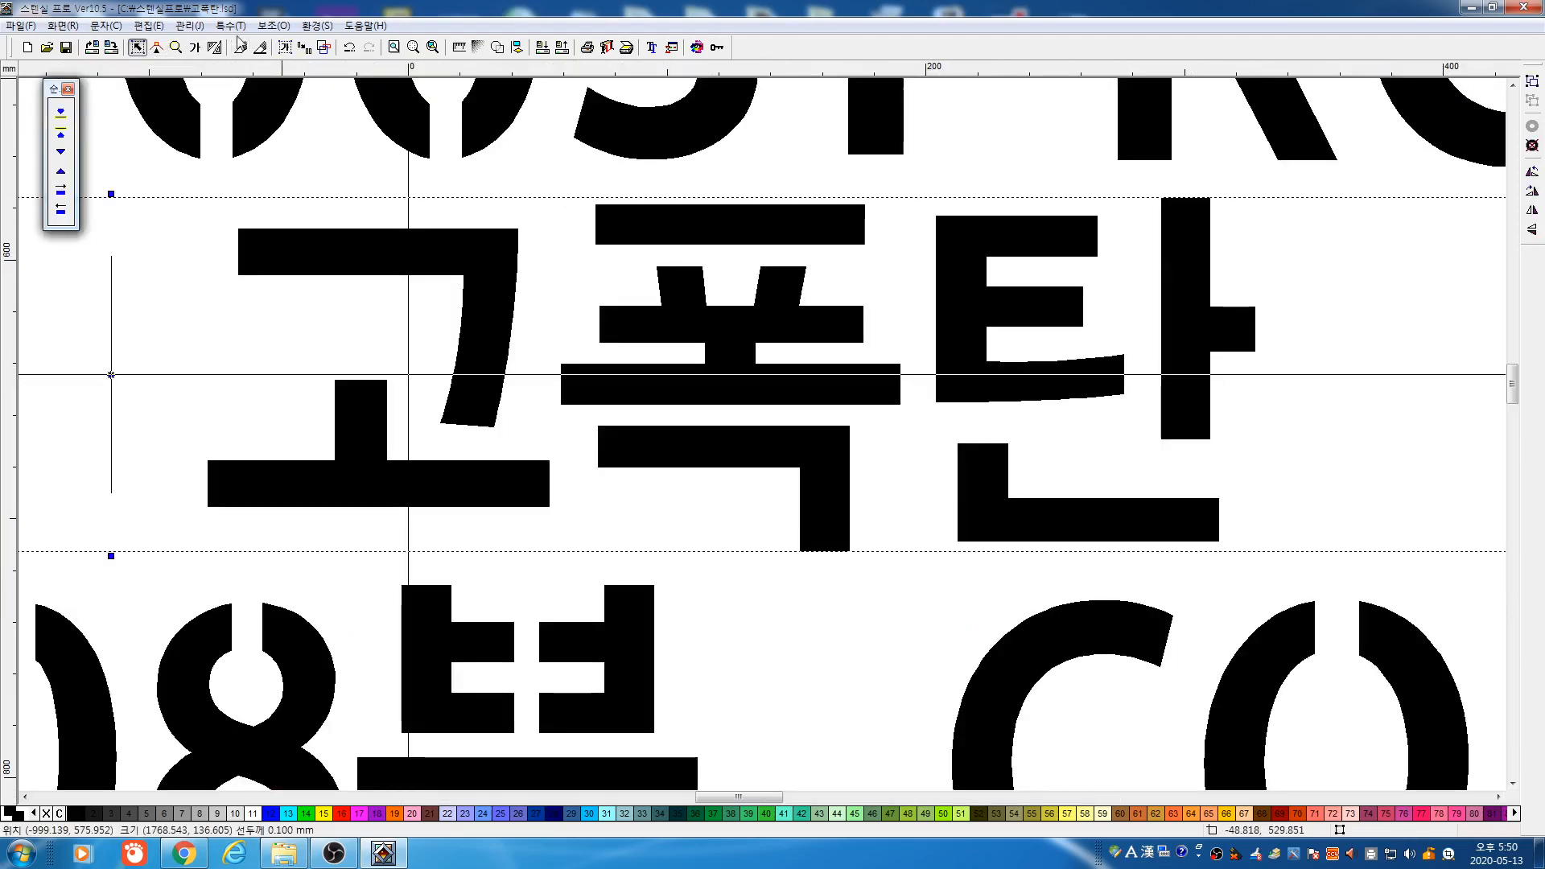
{"action": "left_click", "coordinate": [190, 24]}
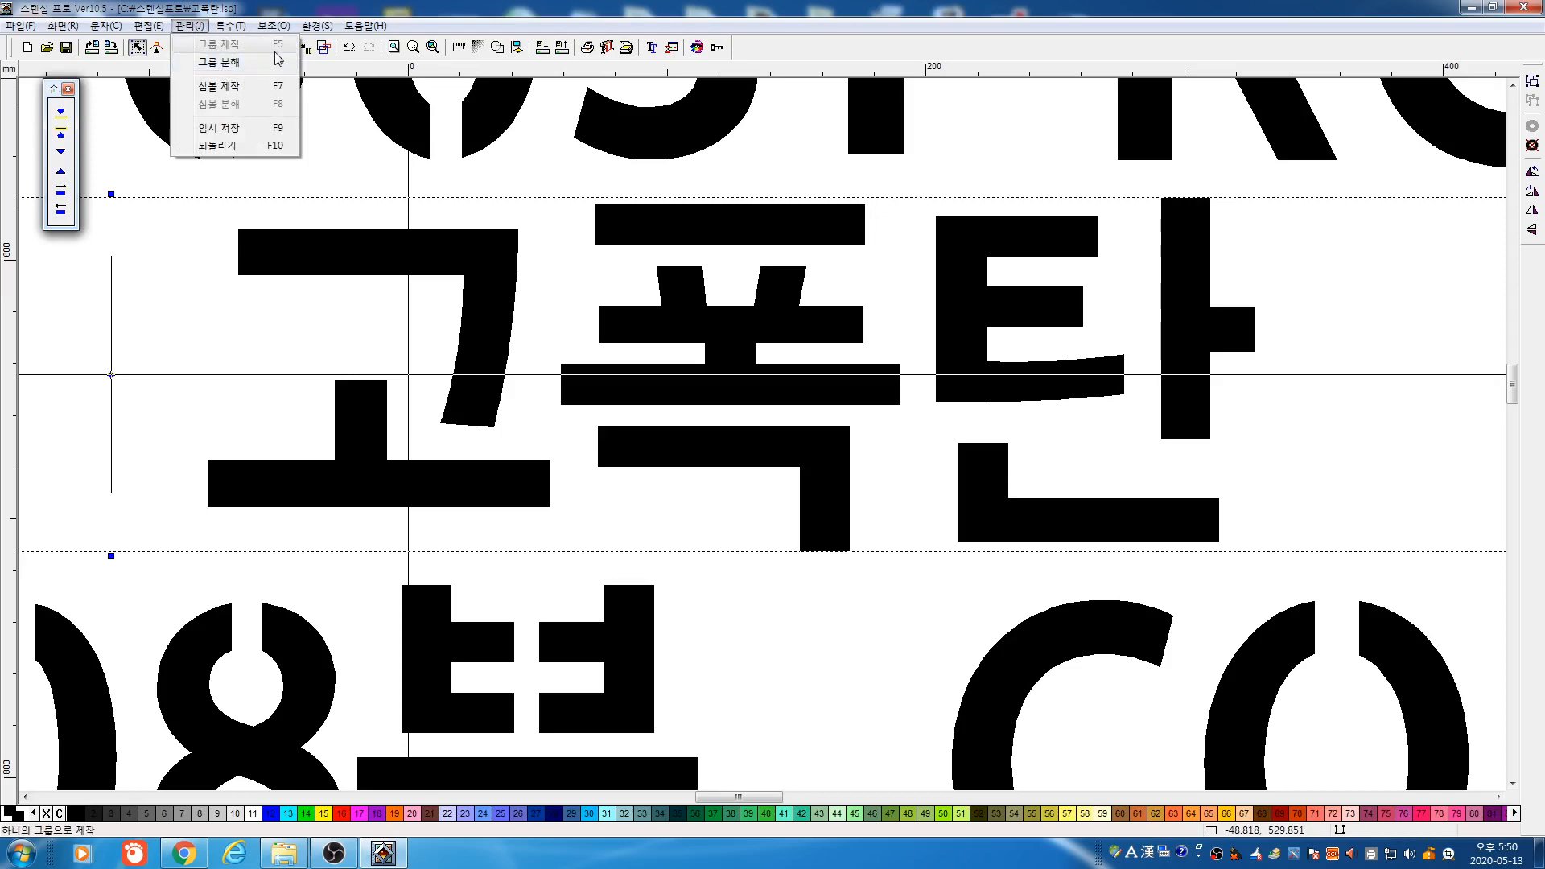
{"action": "left_click", "coordinate": [434, 179]}
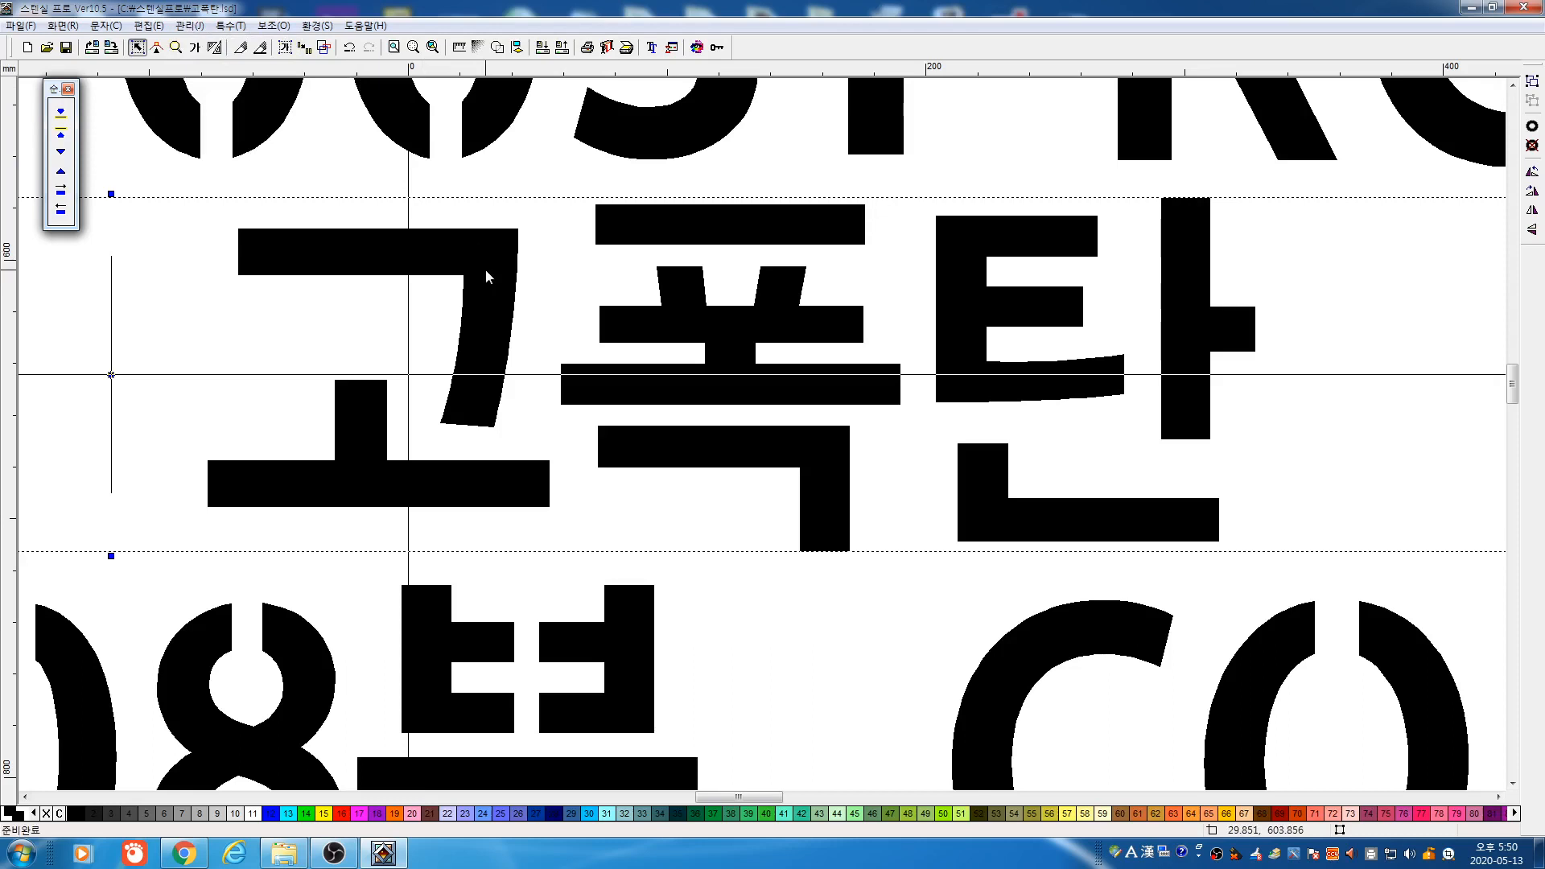
Set the cut thickness and cut bridge slits through 고, 폭 and the bottom bar of 탄
{"action": "left_click", "coordinate": [262, 52]}
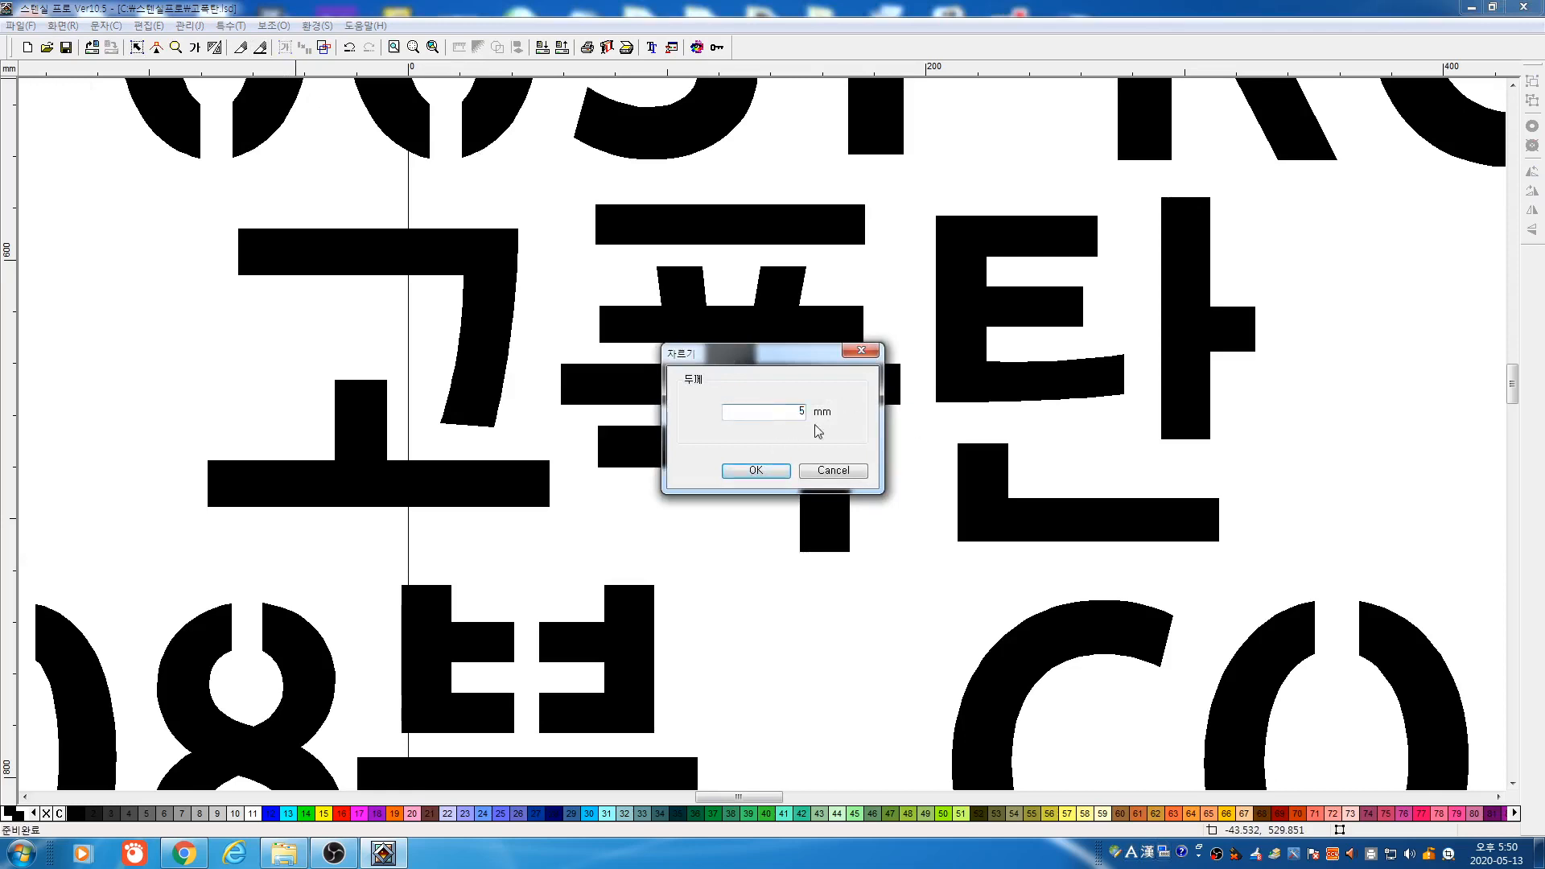
{"action": "left_click", "coordinate": [763, 473]}
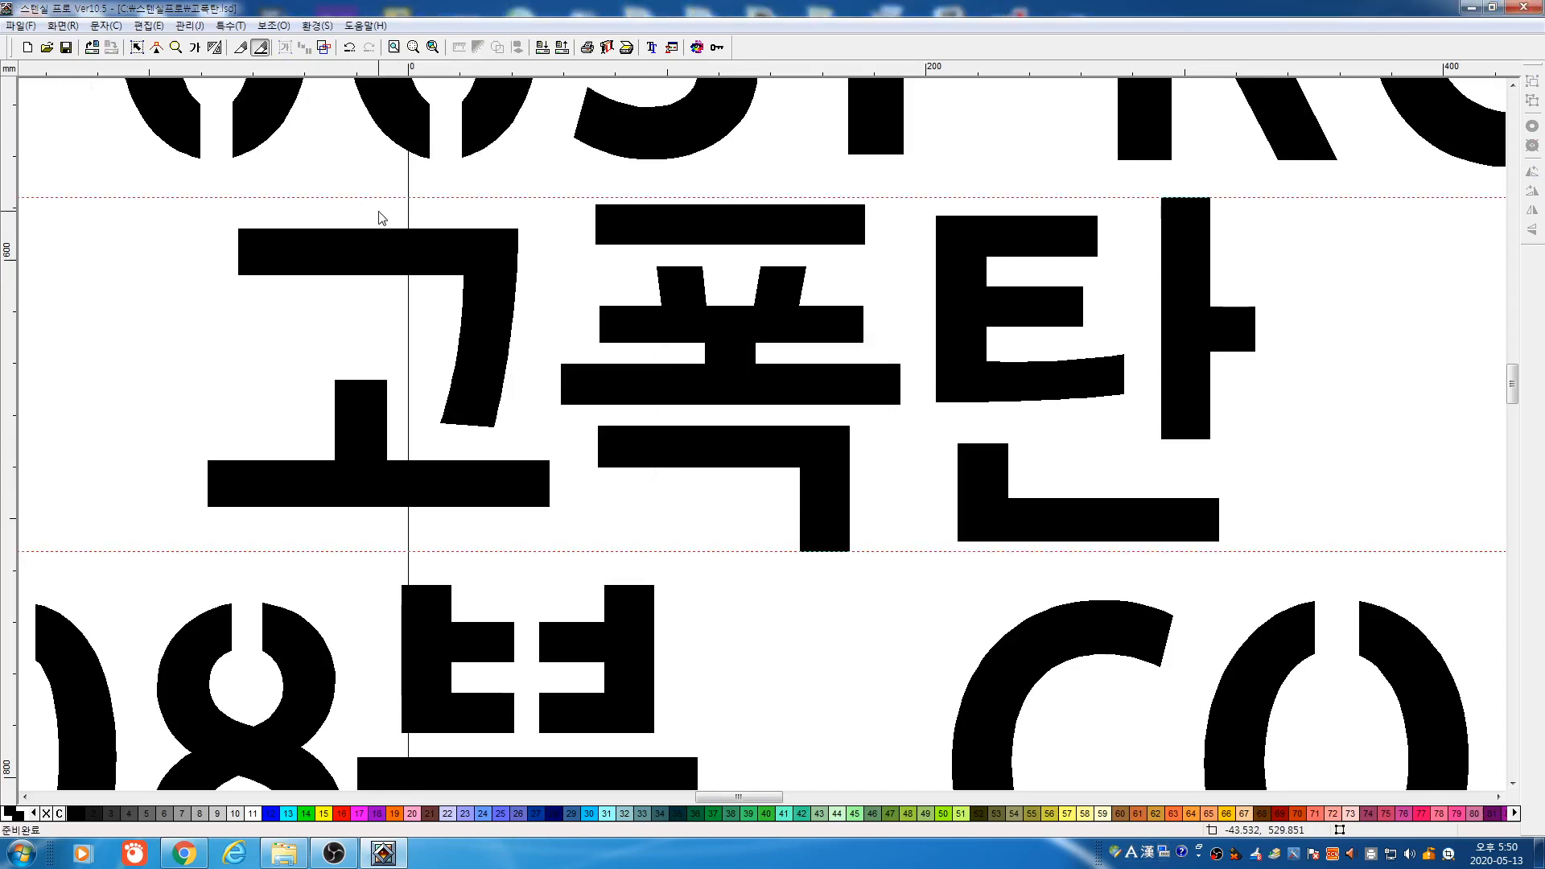
{"action": "left_click", "coordinate": [369, 330]}
{"action": "left_click_drag", "start_coordinate": [727, 191], "coordinate": [705, 545]}
{"action": "left_click_drag", "start_coordinate": [1044, 358], "coordinate": [1045, 452]}
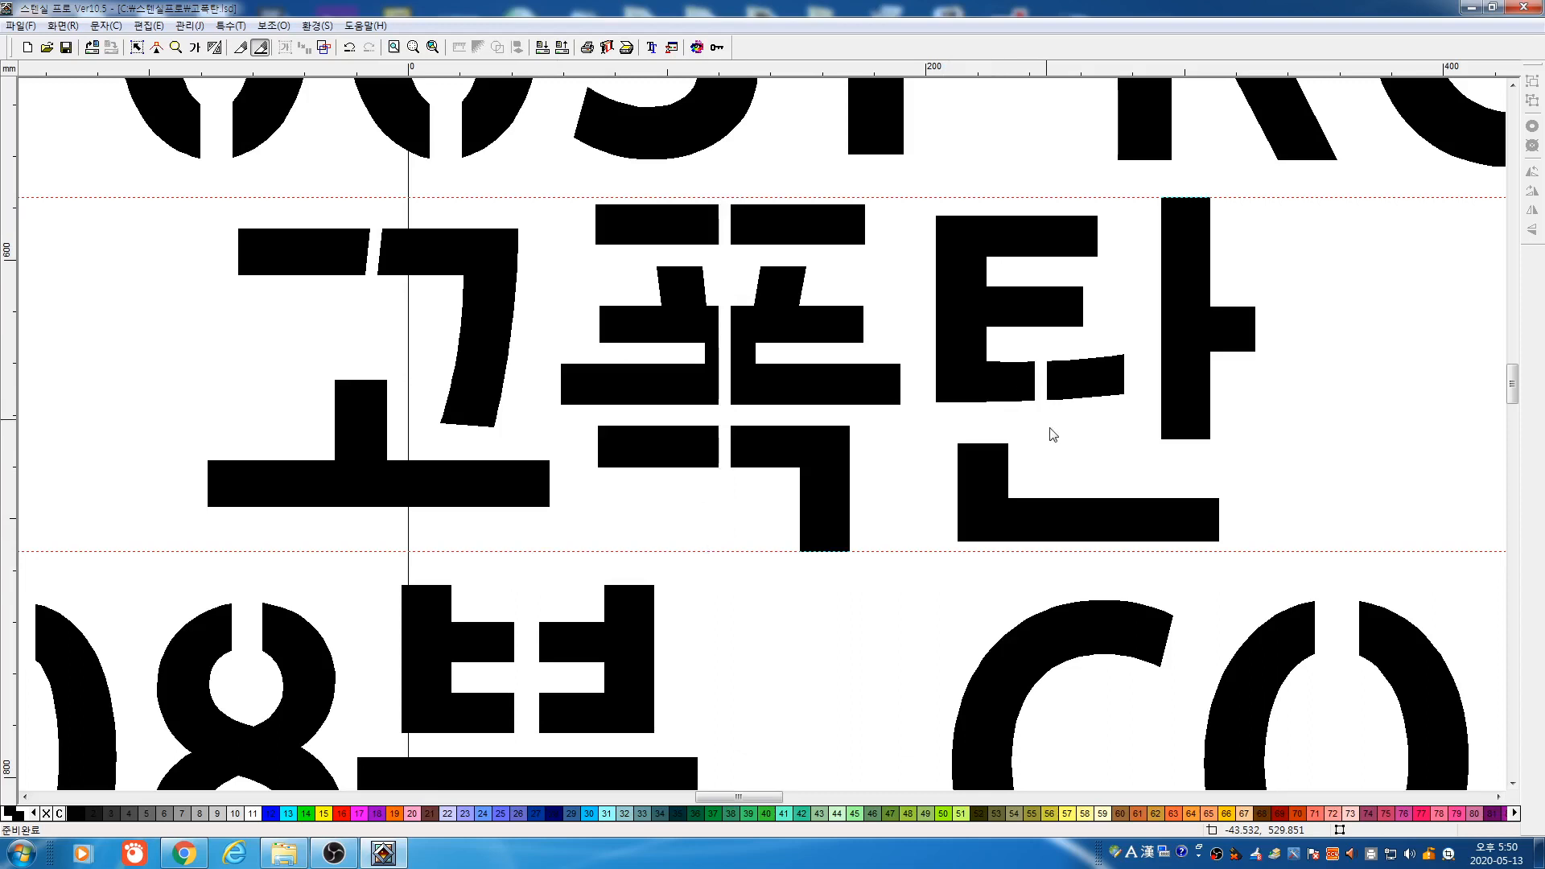
Change the cut thickness and cut more gaps through 탄's bars and ㅏ stem
{"action": "left_click", "coordinate": [262, 49]}
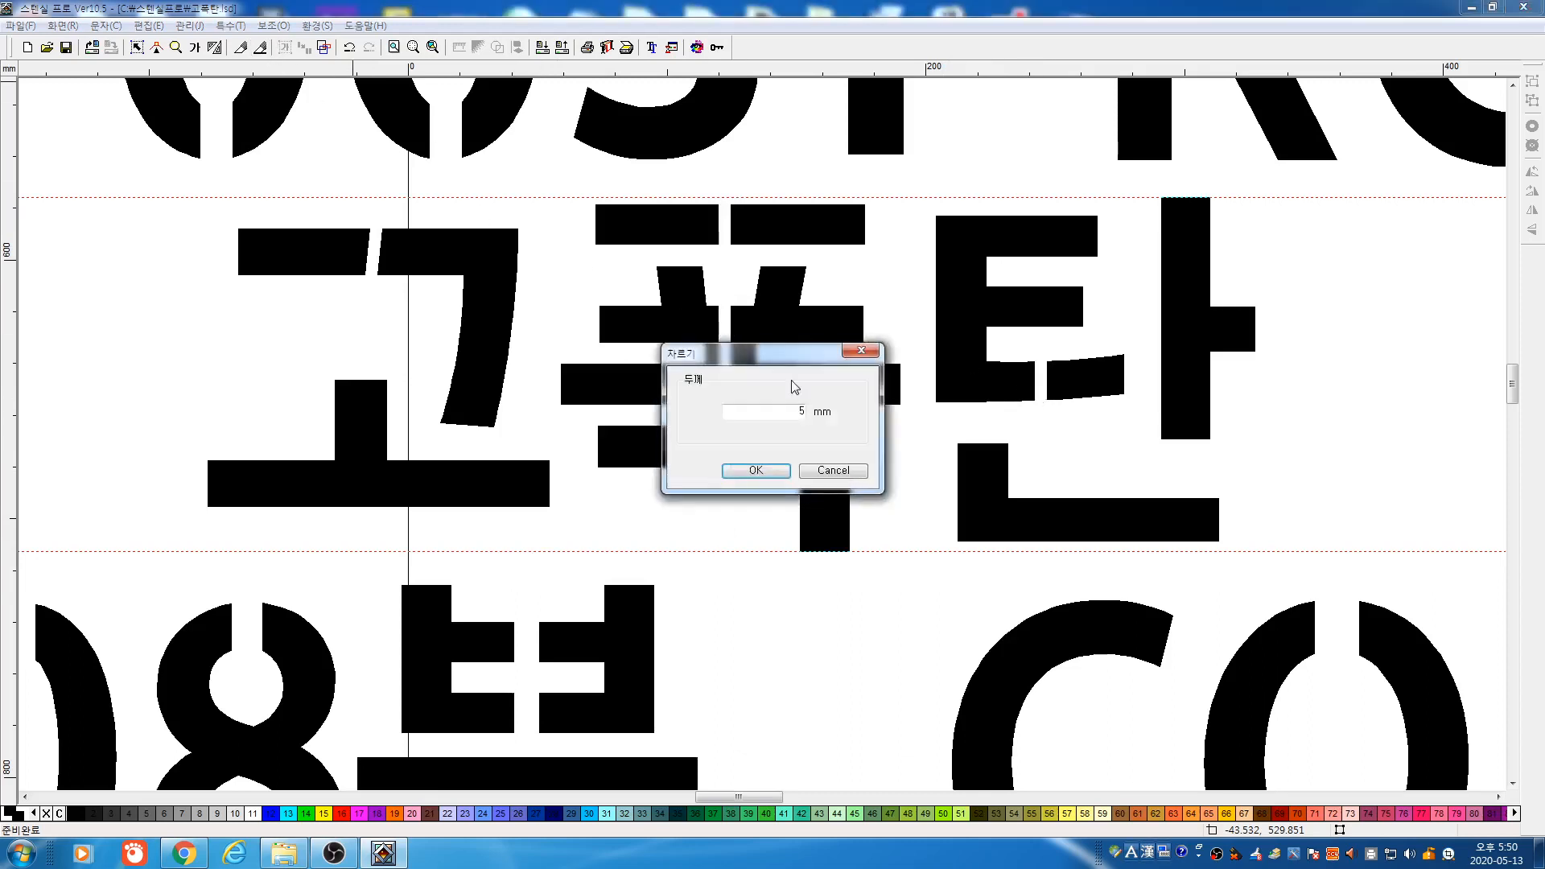
{"action": "double_click", "coordinate": [782, 416]}
{"action": "left_click", "coordinate": [784, 469]}
{"action": "left_click_drag", "start_coordinate": [1098, 343], "coordinate": [1091, 445]}
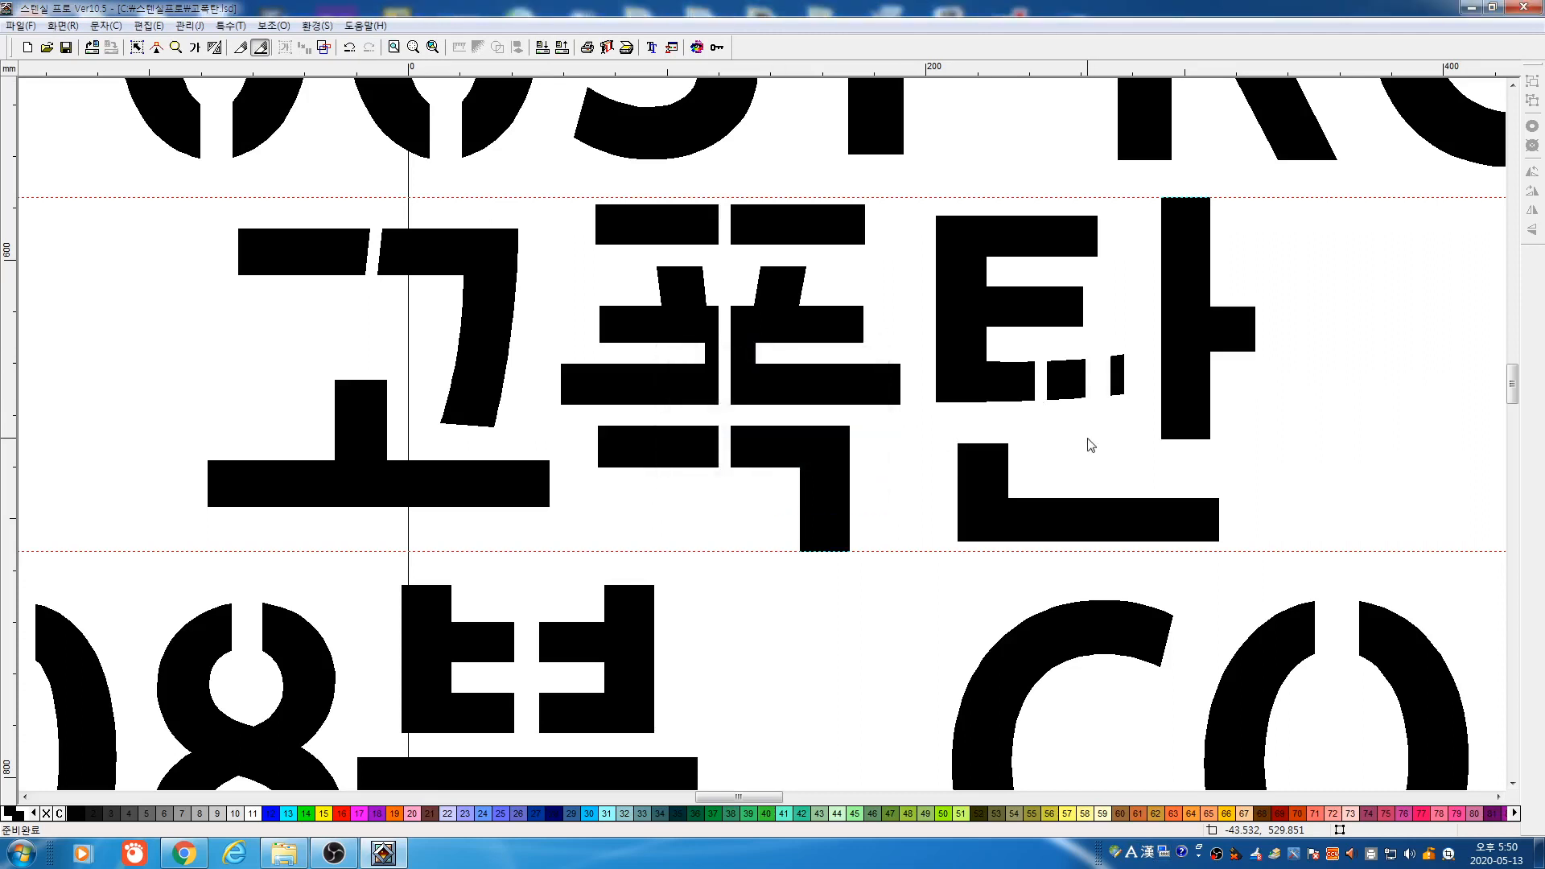
{"action": "left_click_drag", "start_coordinate": [905, 268], "coordinate": [1230, 292]}
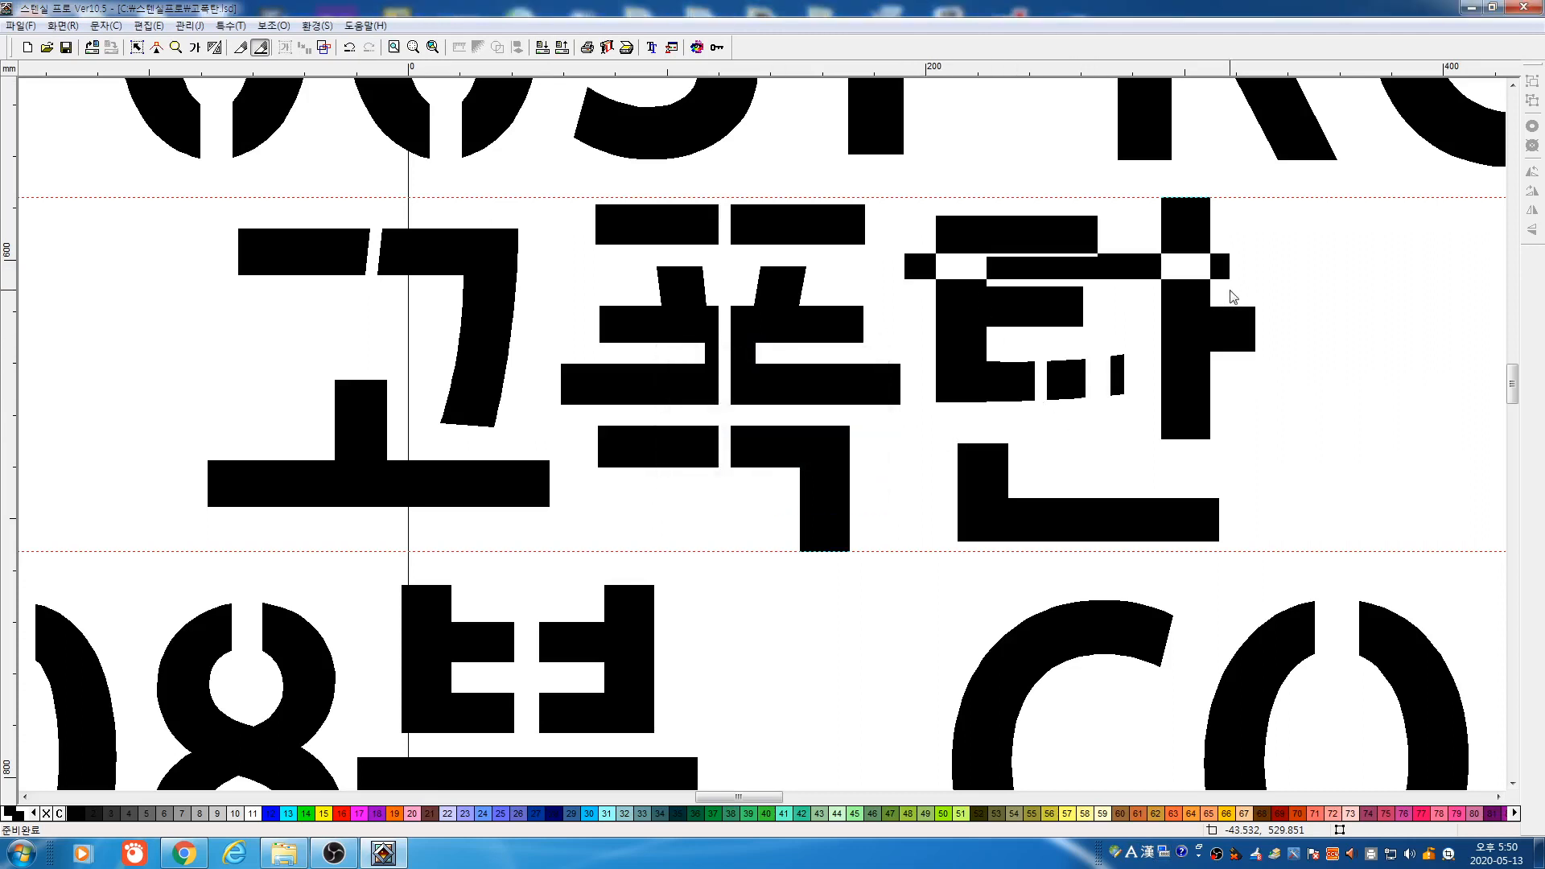
{"action": "left_click_drag", "start_coordinate": [1145, 402], "coordinate": [1284, 402]}
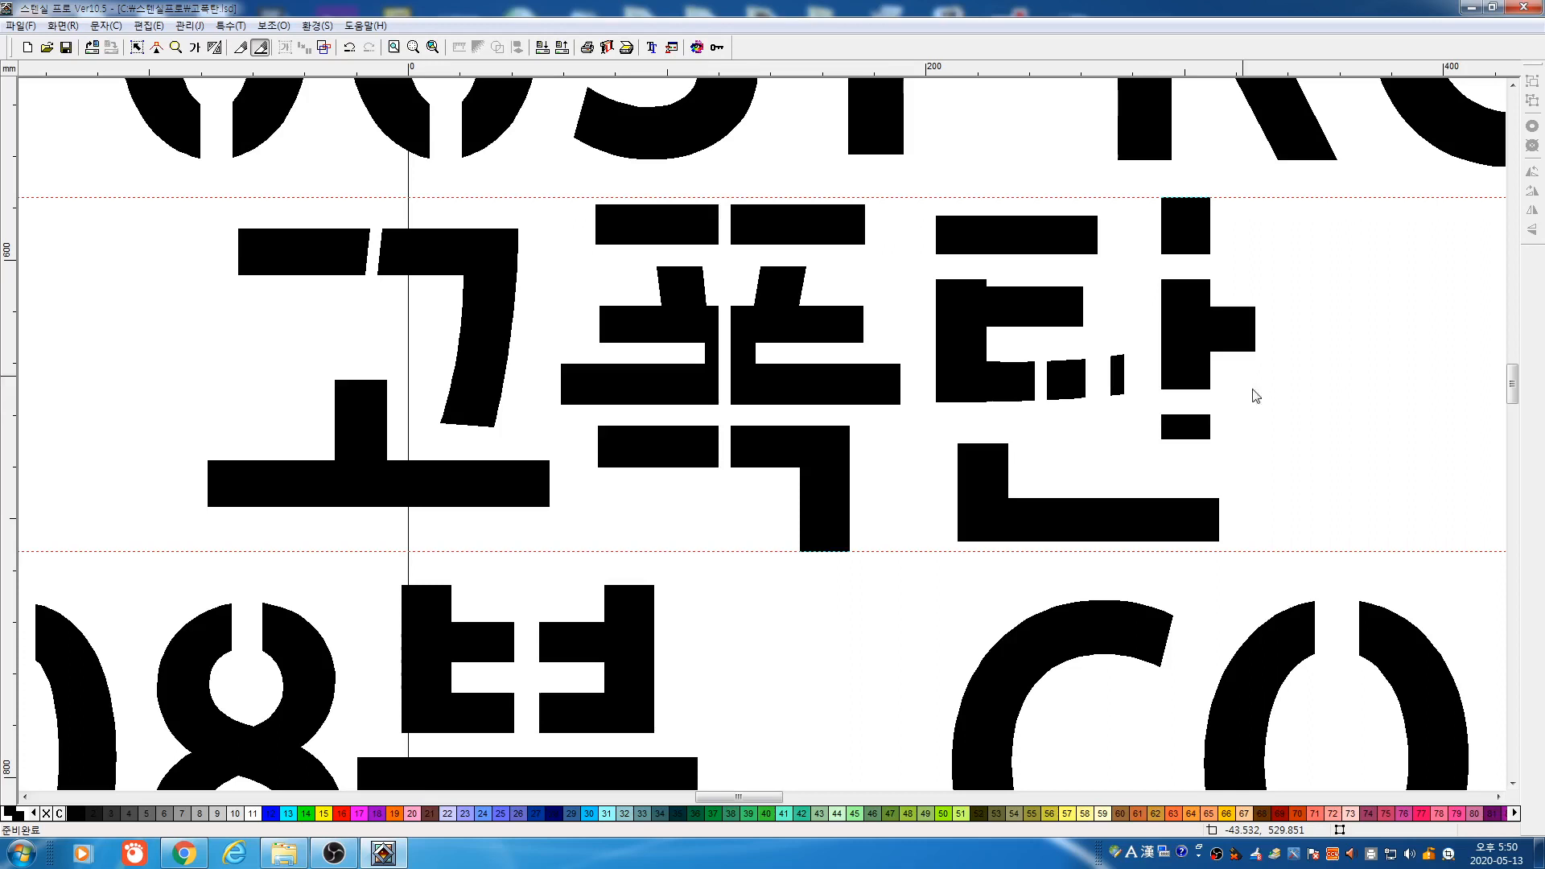
{"action": "left_click", "coordinate": [323, 47]}
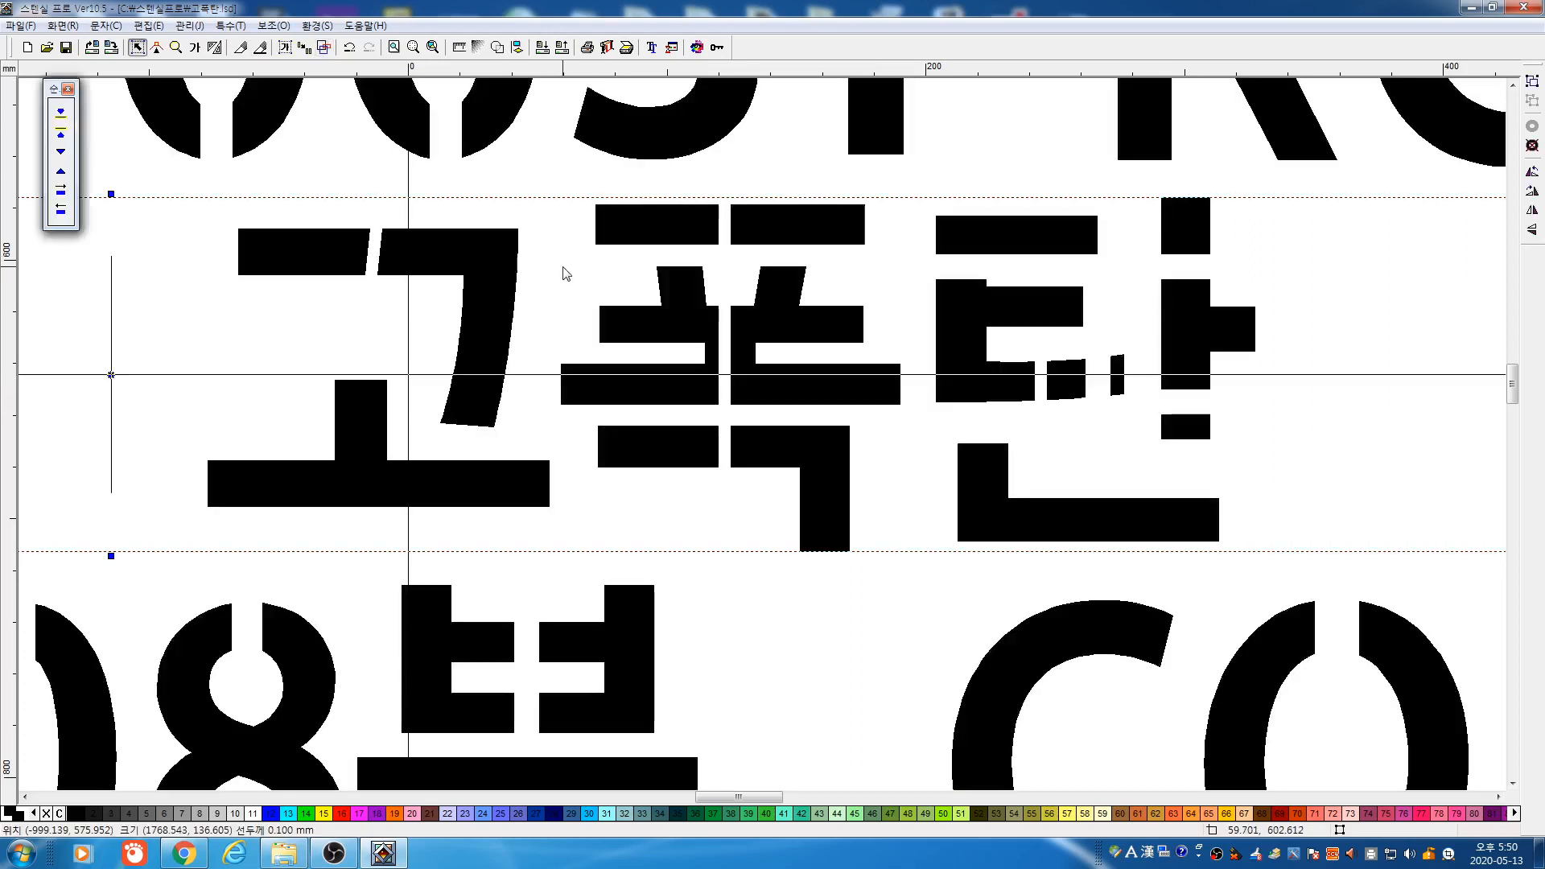
{"action": "right_click", "coordinate": [563, 261]}
{"action": "left_click", "coordinate": [182, 48]}
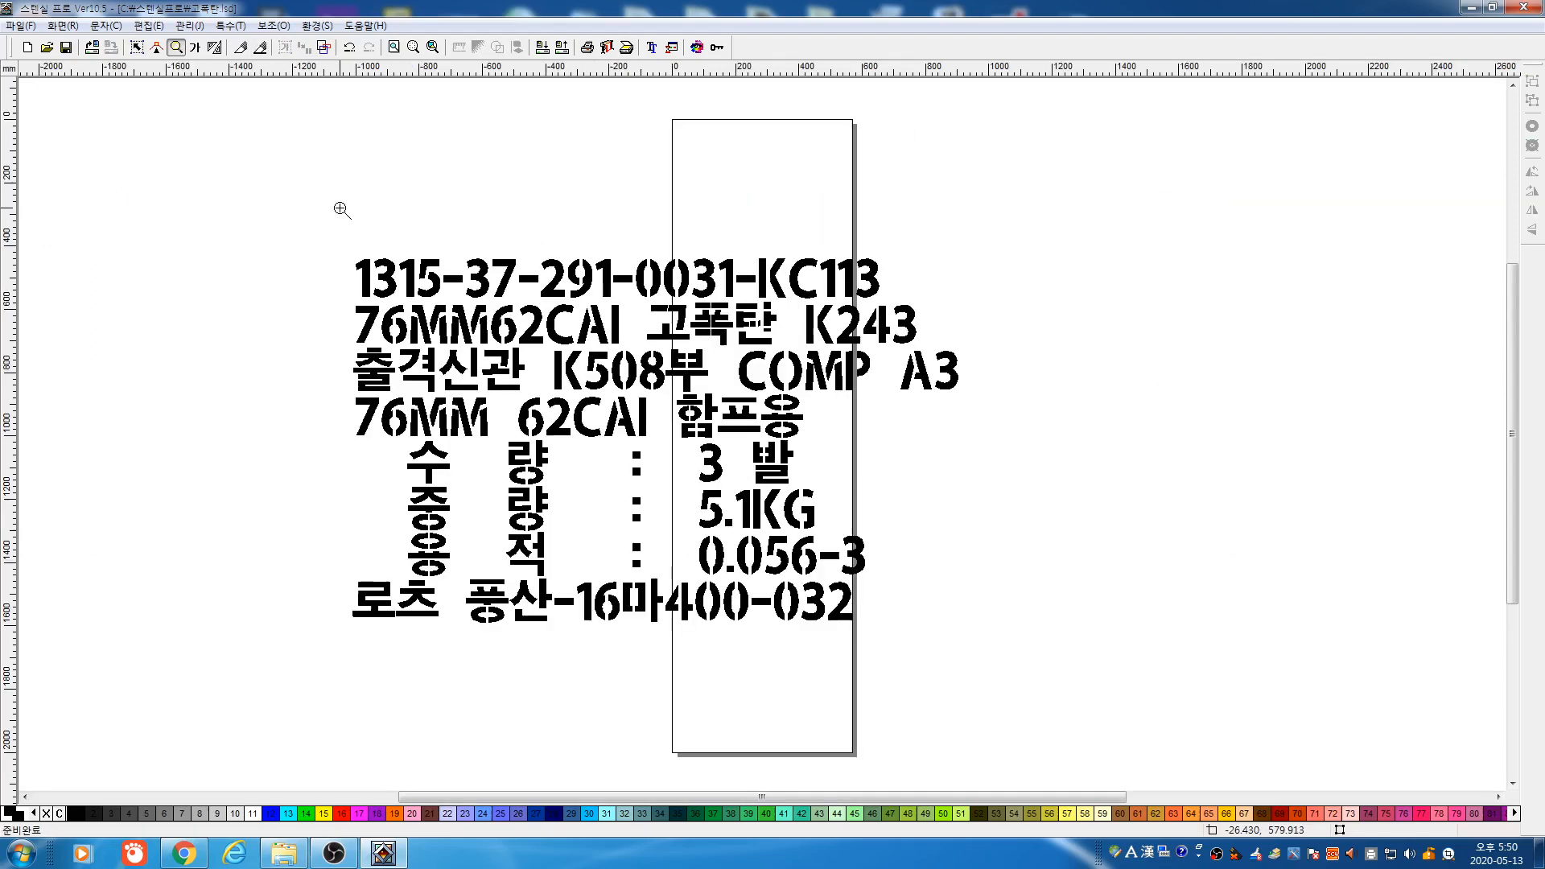
{"action": "left_click", "coordinate": [137, 48]}
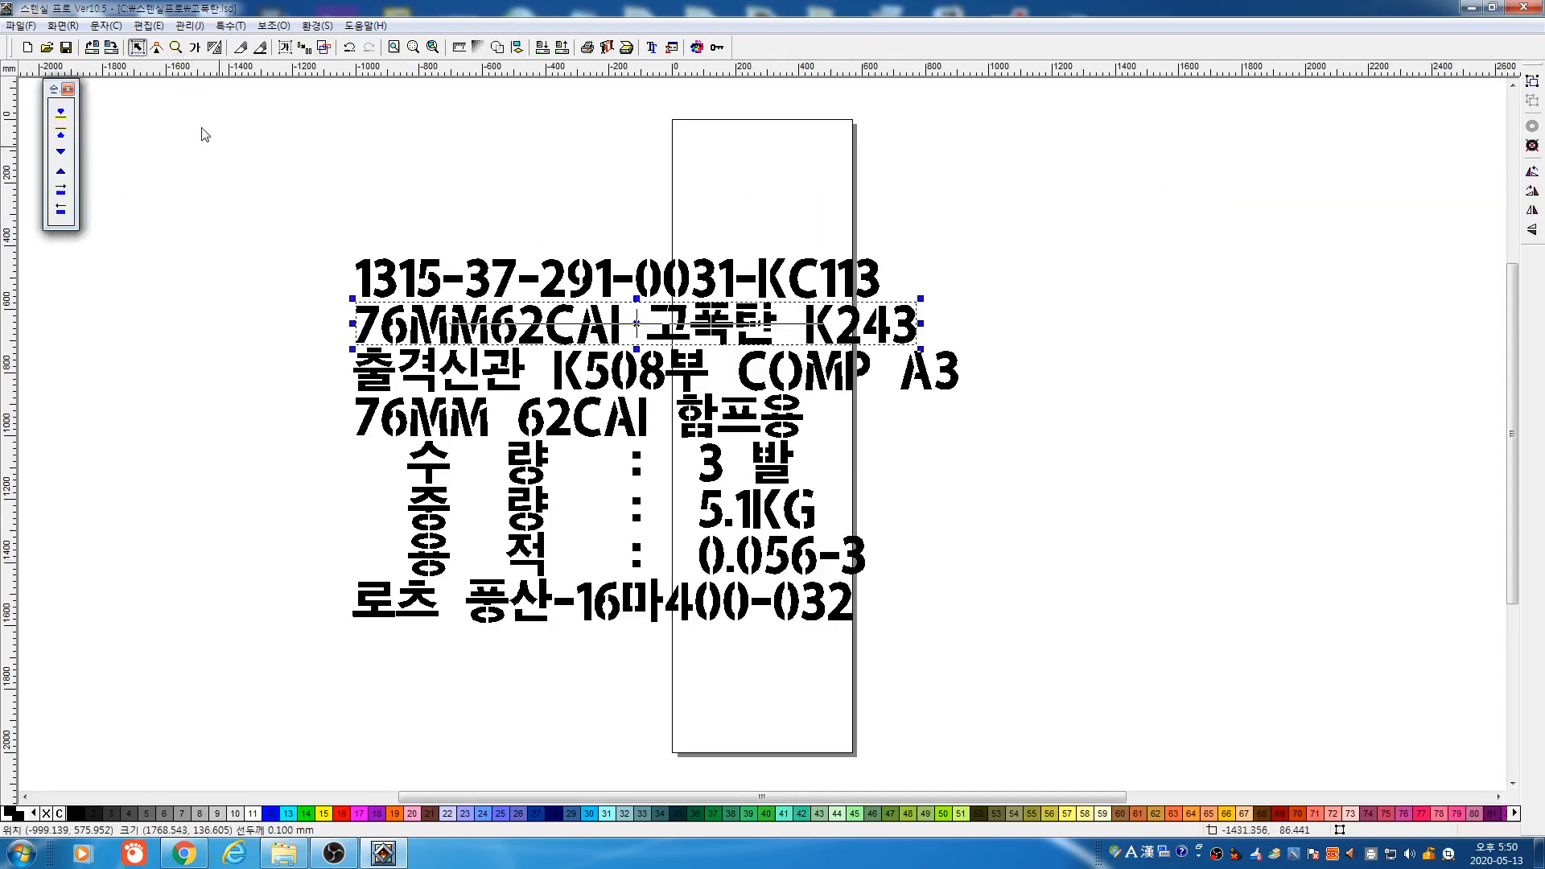
{"action": "left_click_drag", "start_coordinate": [200, 130], "coordinate": [1092, 707]}
{"action": "left_click", "coordinate": [105, 25]}
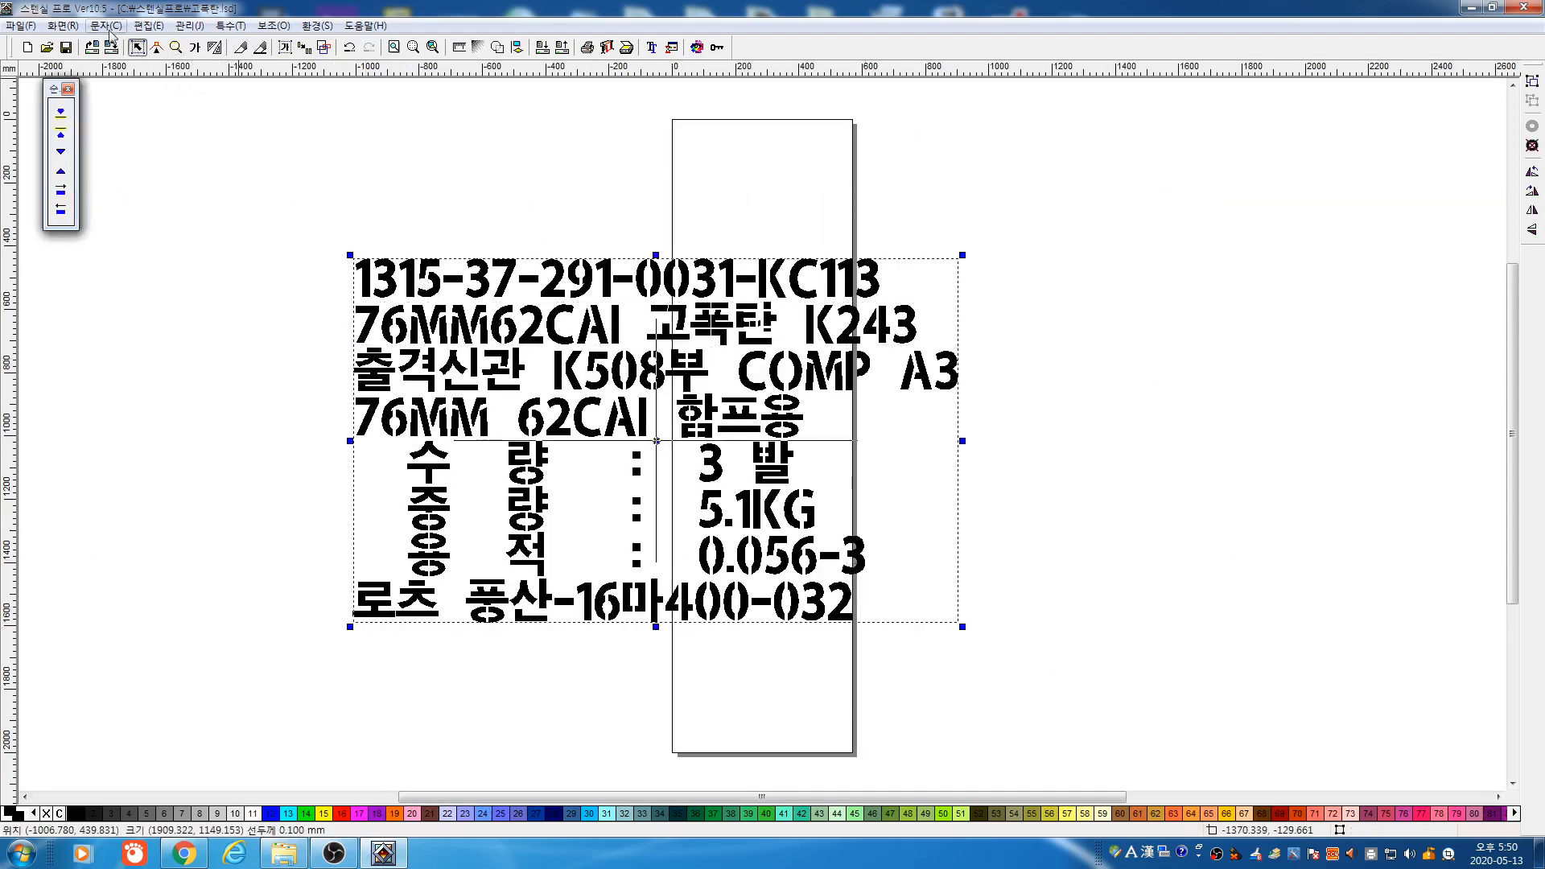
{"action": "left_click", "coordinate": [173, 218]}
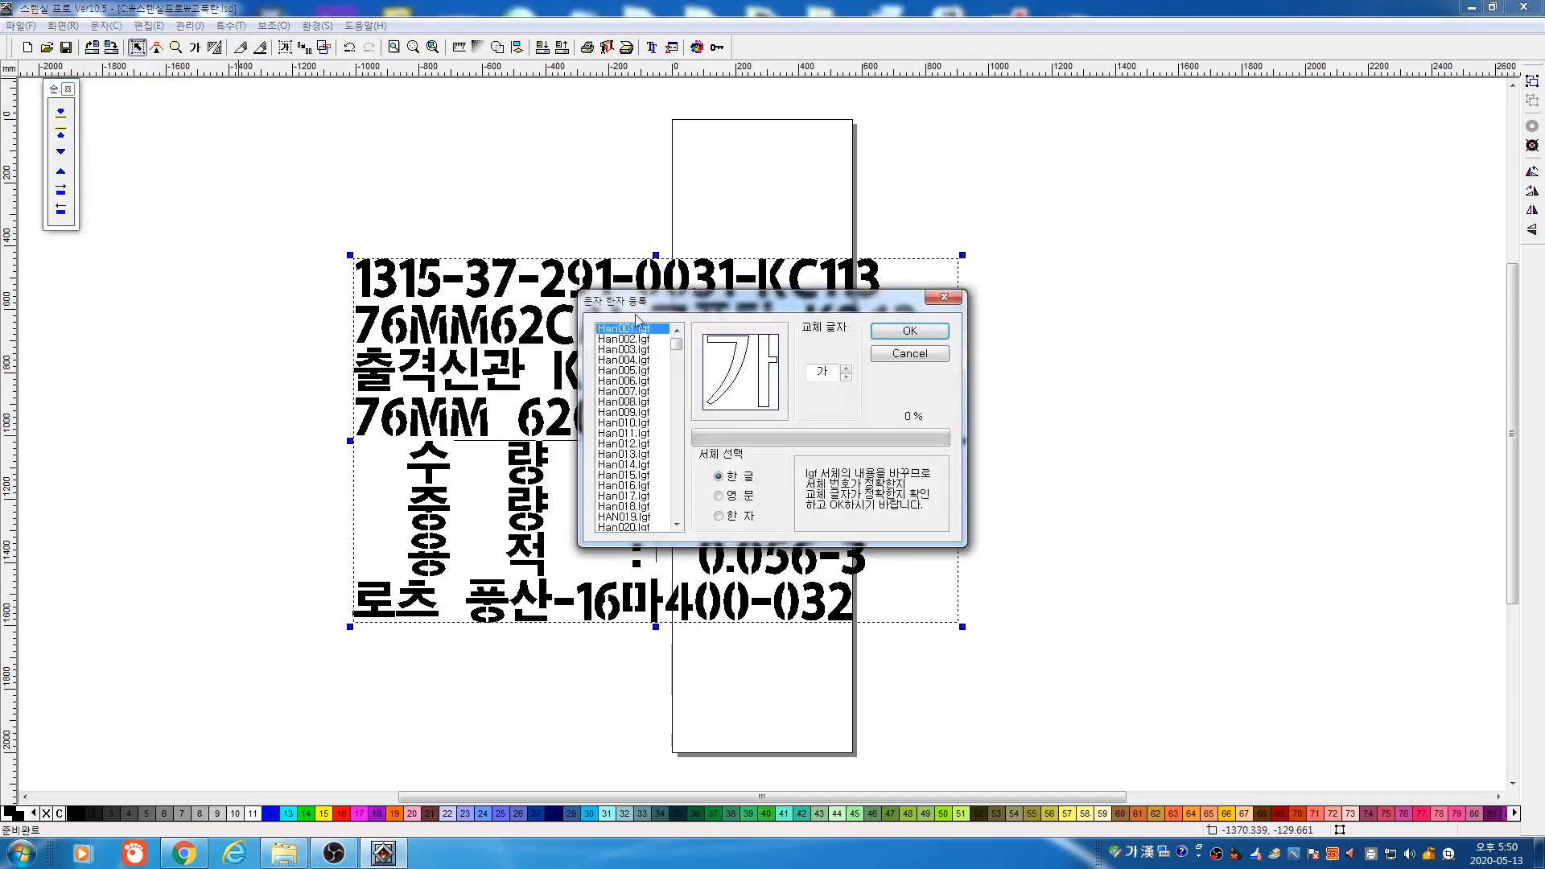
{"action": "left_click", "coordinate": [633, 443]}
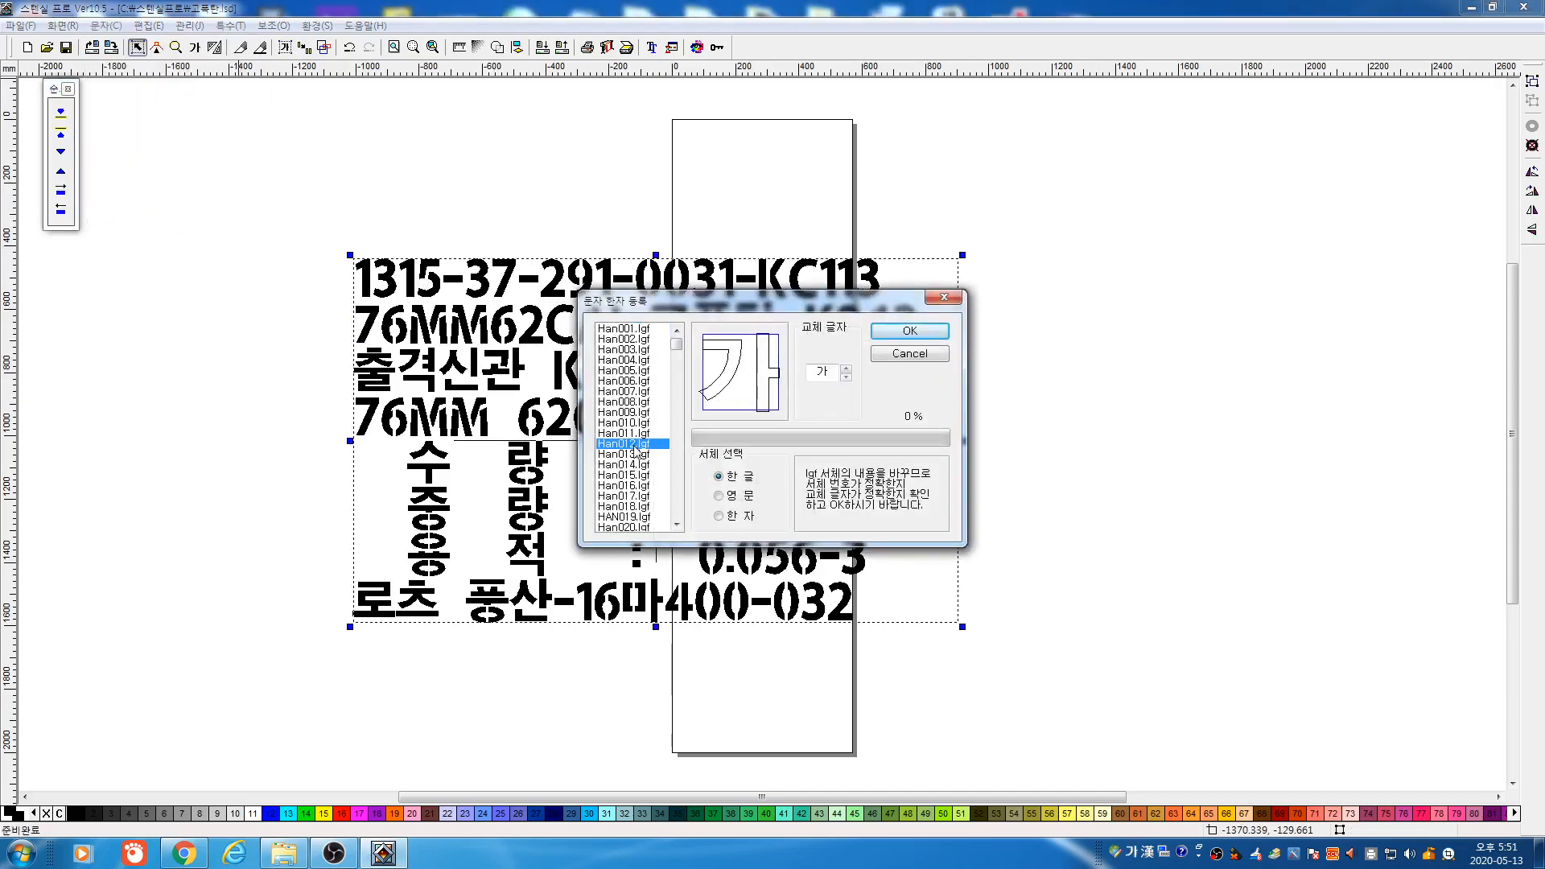
{"action": "left_click", "coordinate": [846, 368]}
{"action": "left_click", "coordinate": [846, 368]}
{"action": "left_click", "coordinate": [846, 368]}
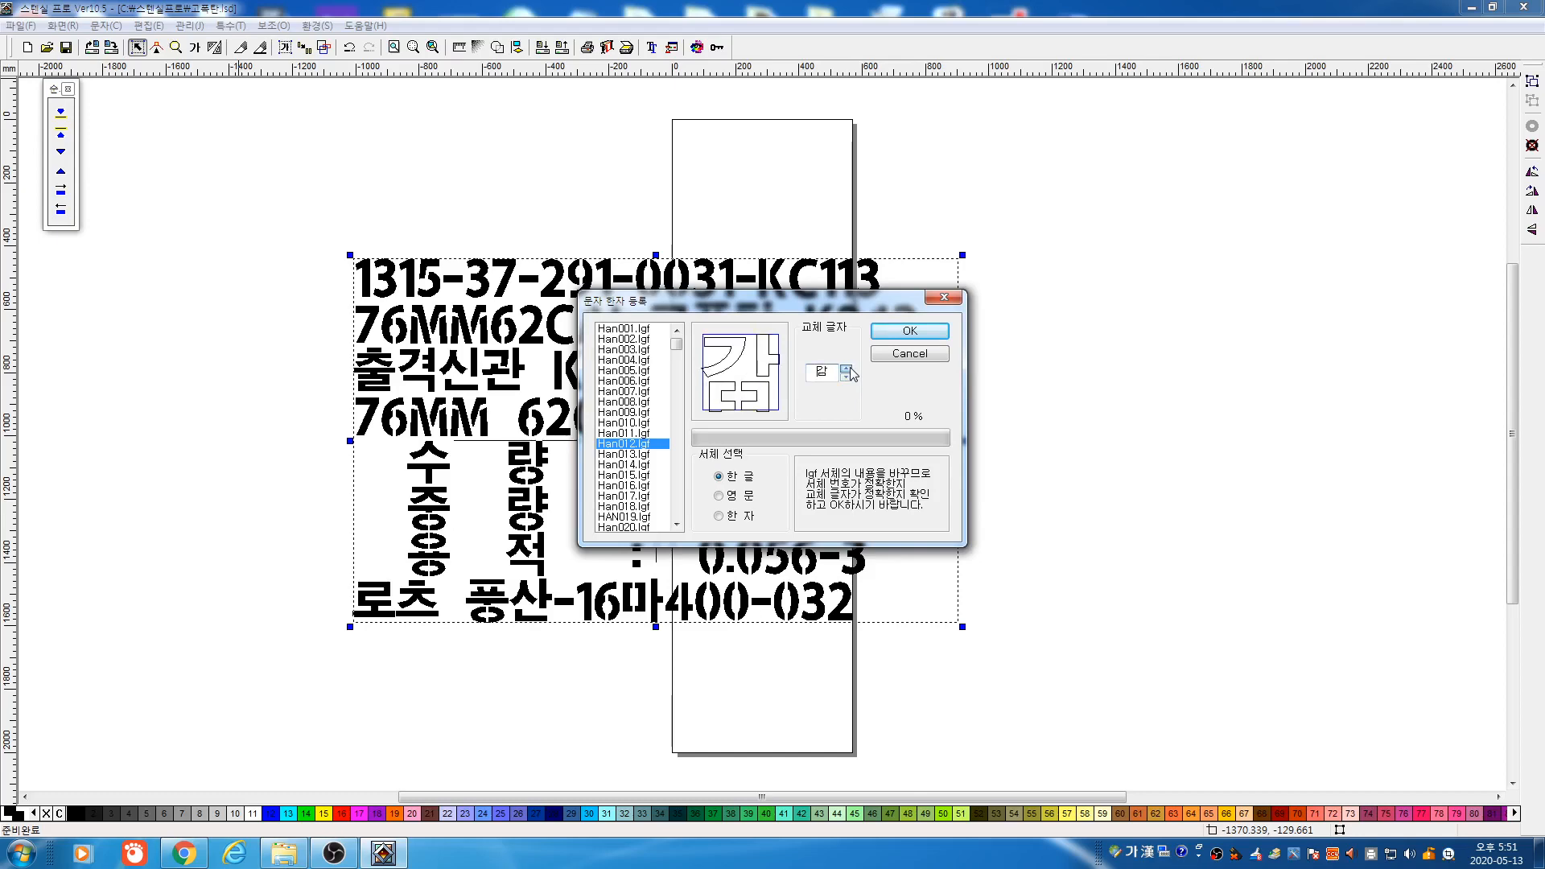
{"action": "left_click", "coordinate": [846, 367]}
{"action": "left_click", "coordinate": [911, 354]}
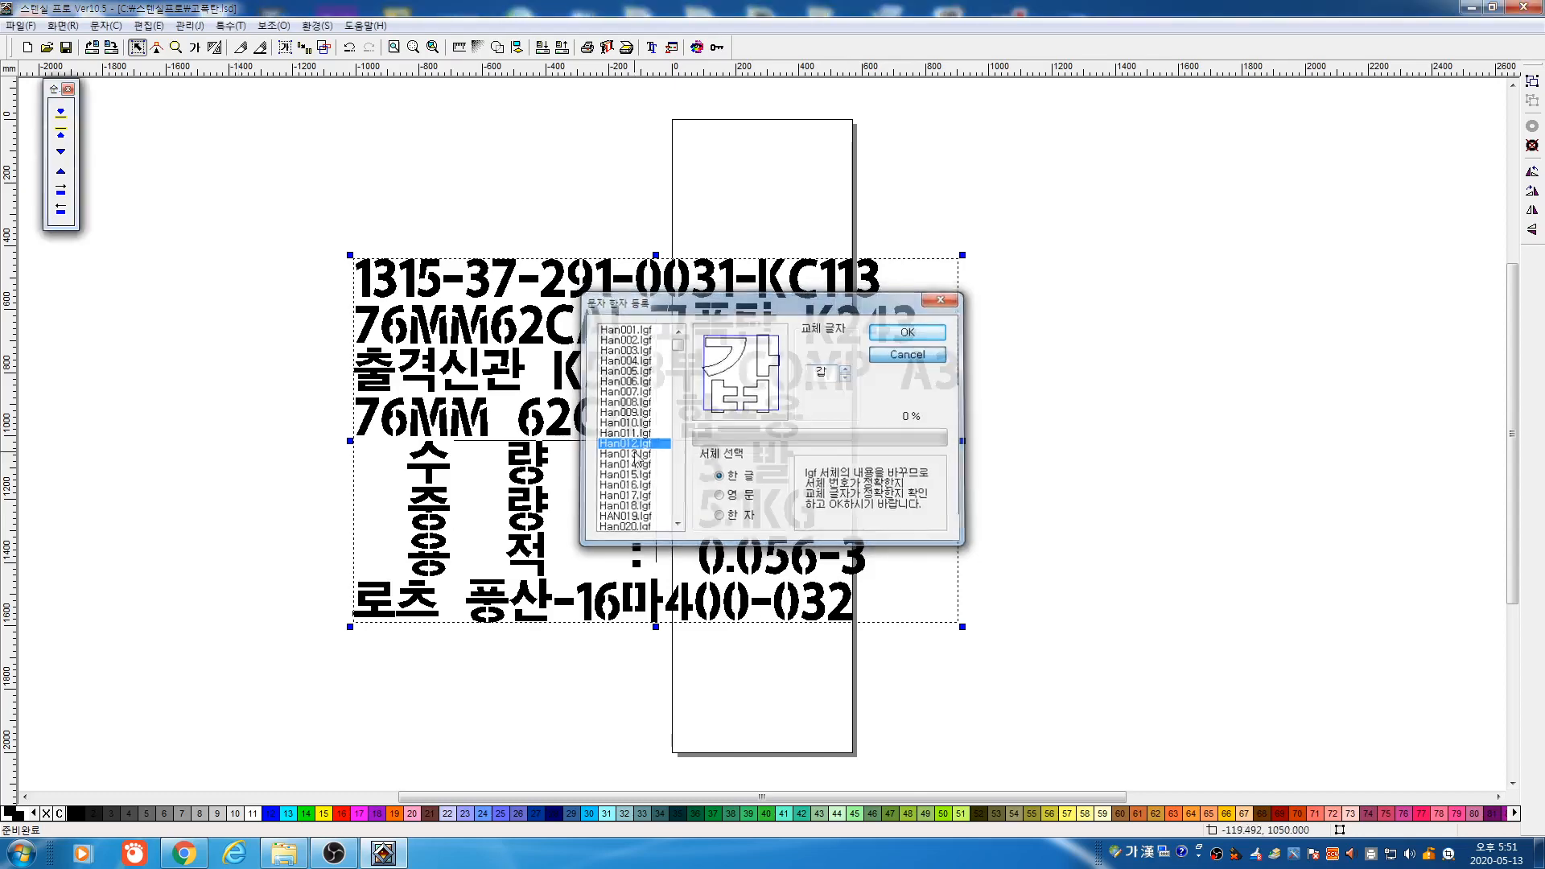
{"action": "left_click_drag", "start_coordinate": [249, 191], "coordinate": [1067, 693]}
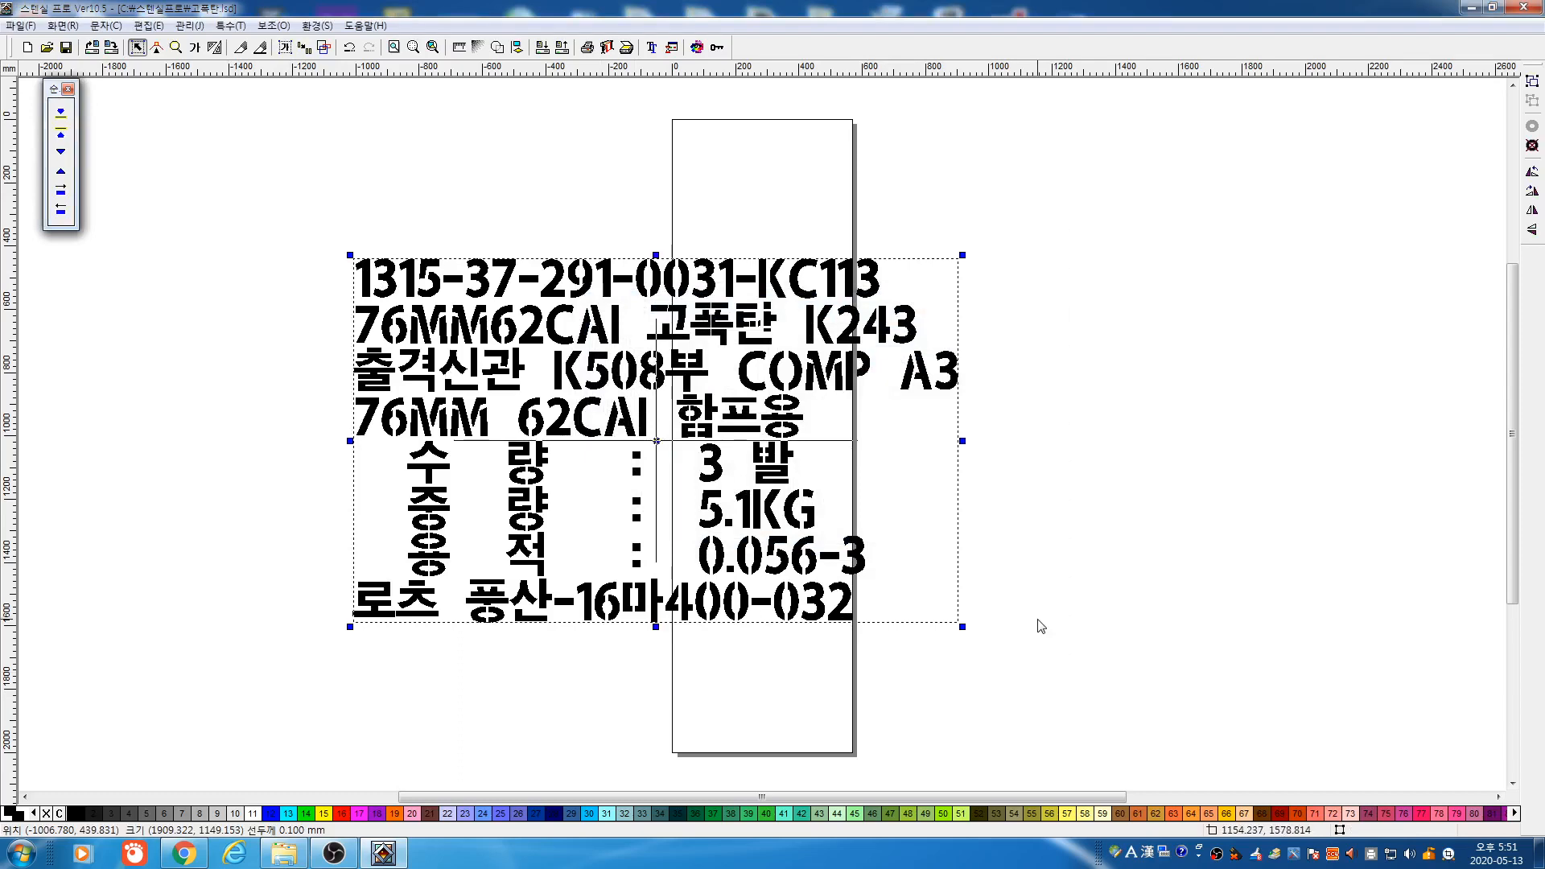
Enlarge the text block about 1.25x, stretch it taller, preview the plot, then delete it
{"action": "left_click", "coordinate": [324, 46]}
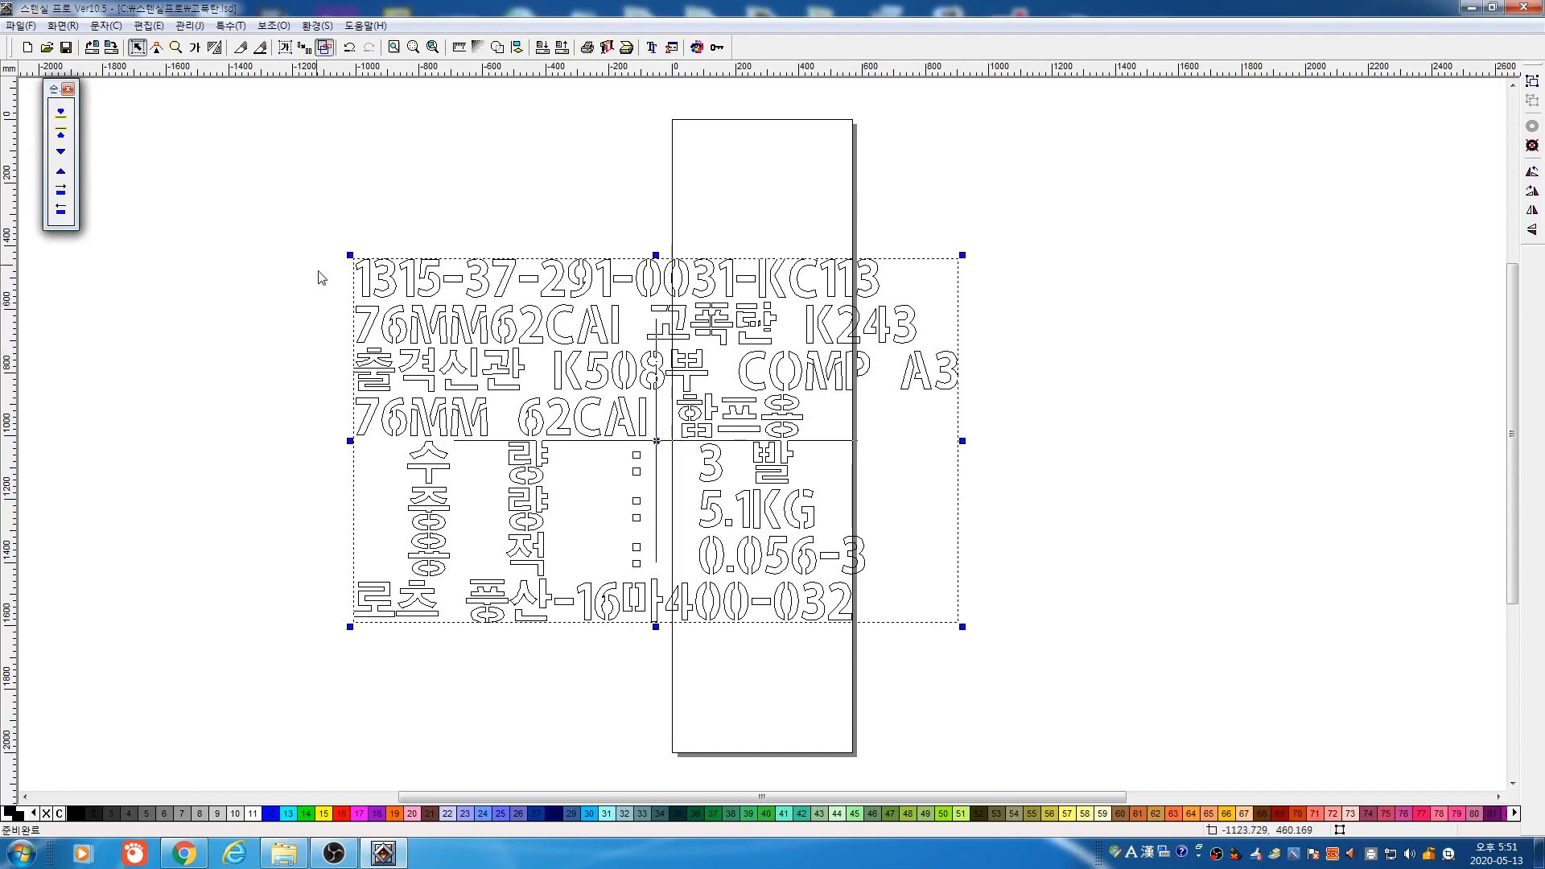
{"action": "left_click_drag", "start_coordinate": [301, 201], "coordinate": [1123, 695]}
{"action": "key", "text": "Tab"}
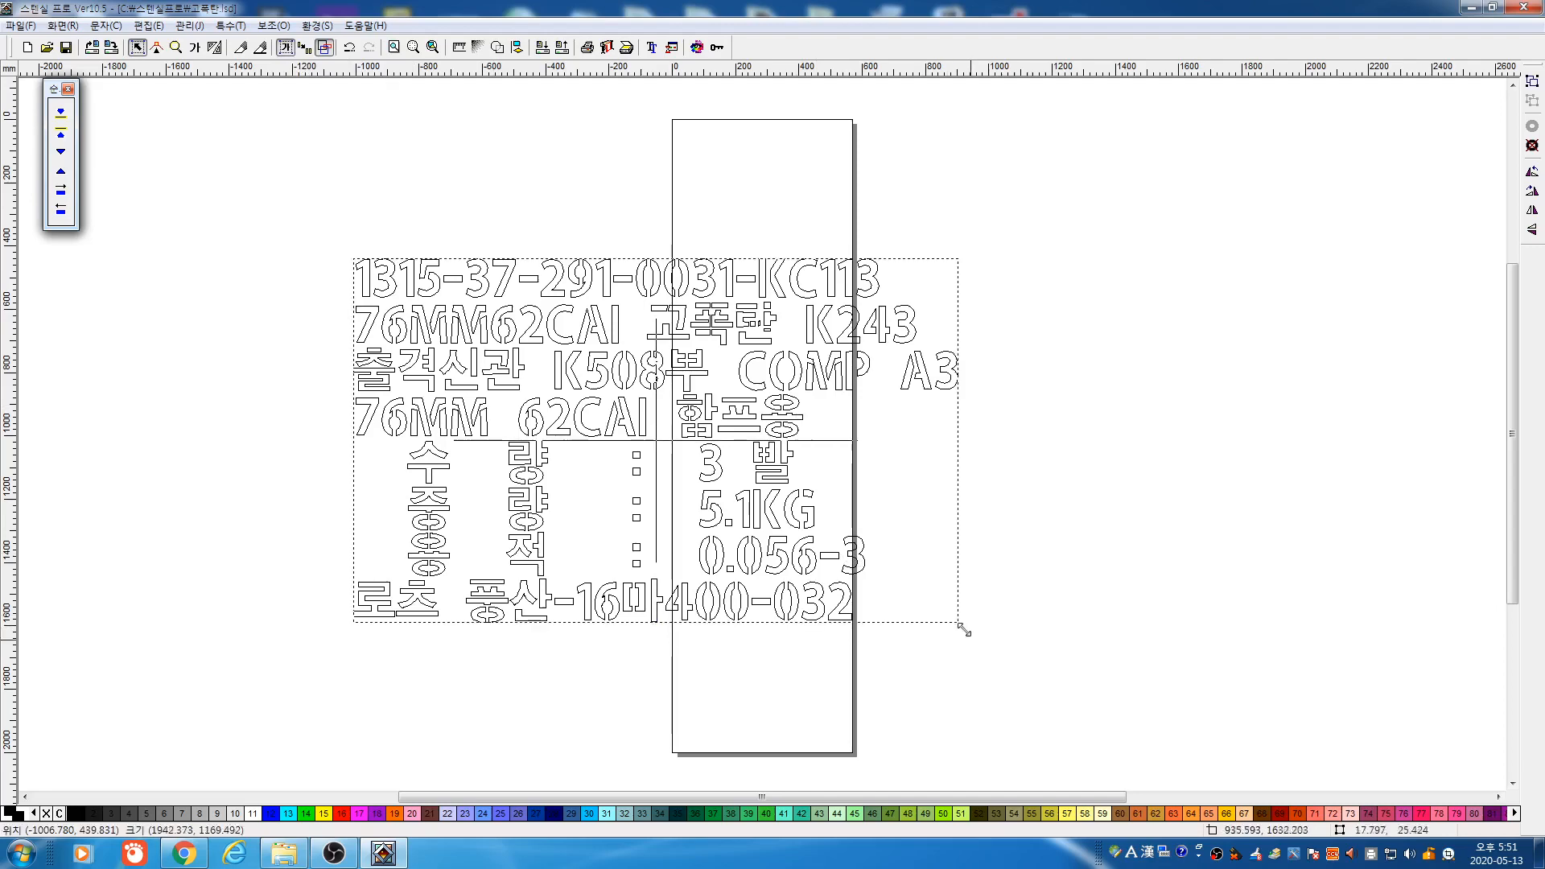
{"action": "left_click_drag", "start_coordinate": [963, 627], "coordinate": [1035, 672]}
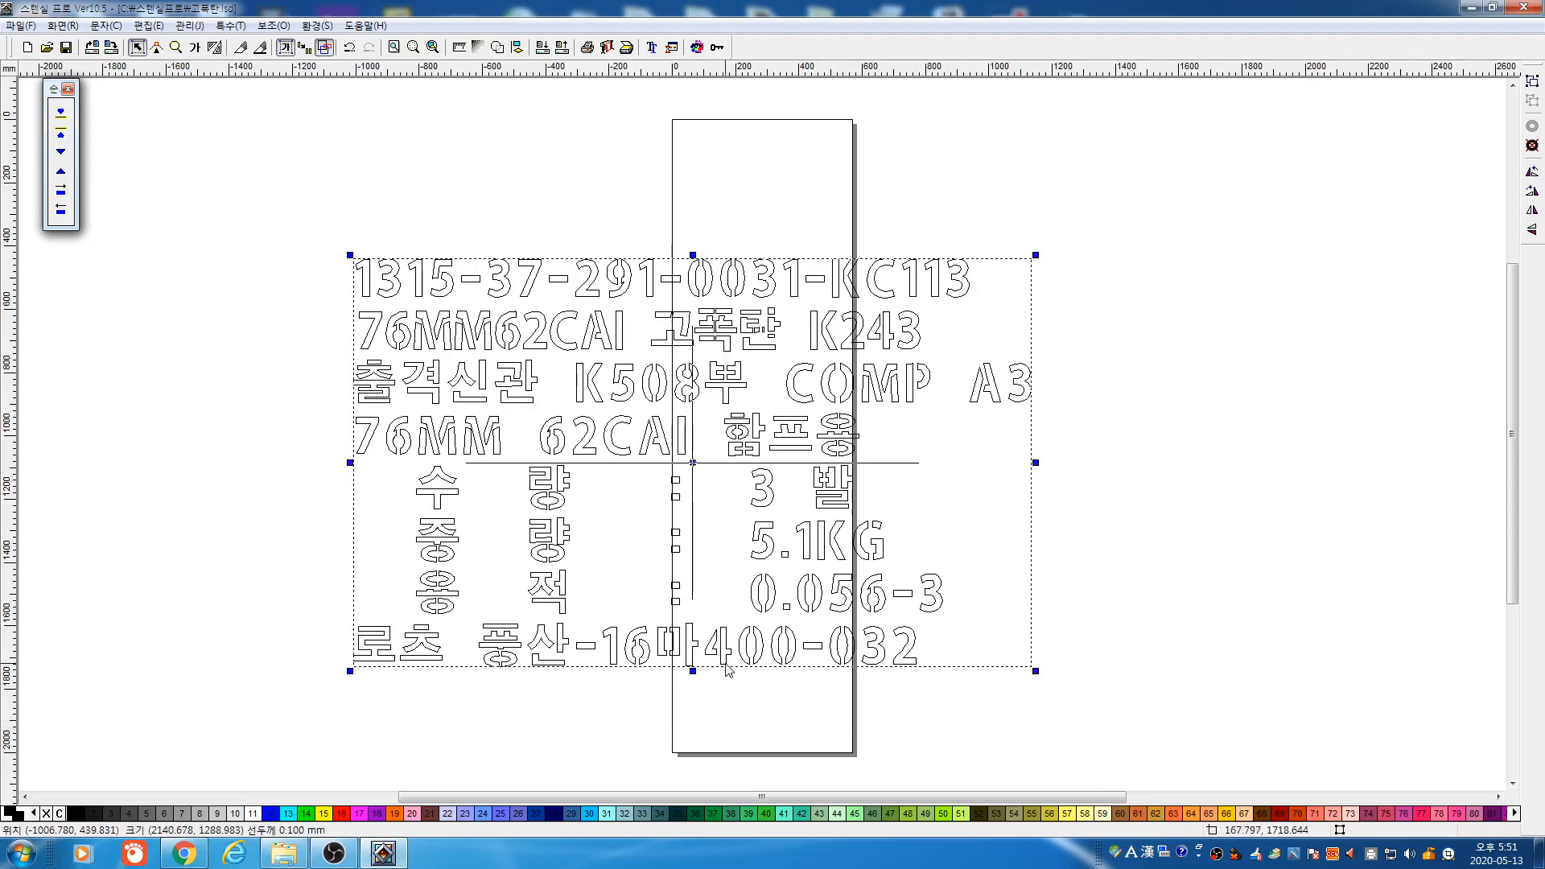
{"action": "left_click_drag", "start_coordinate": [693, 671], "coordinate": [693, 751]}
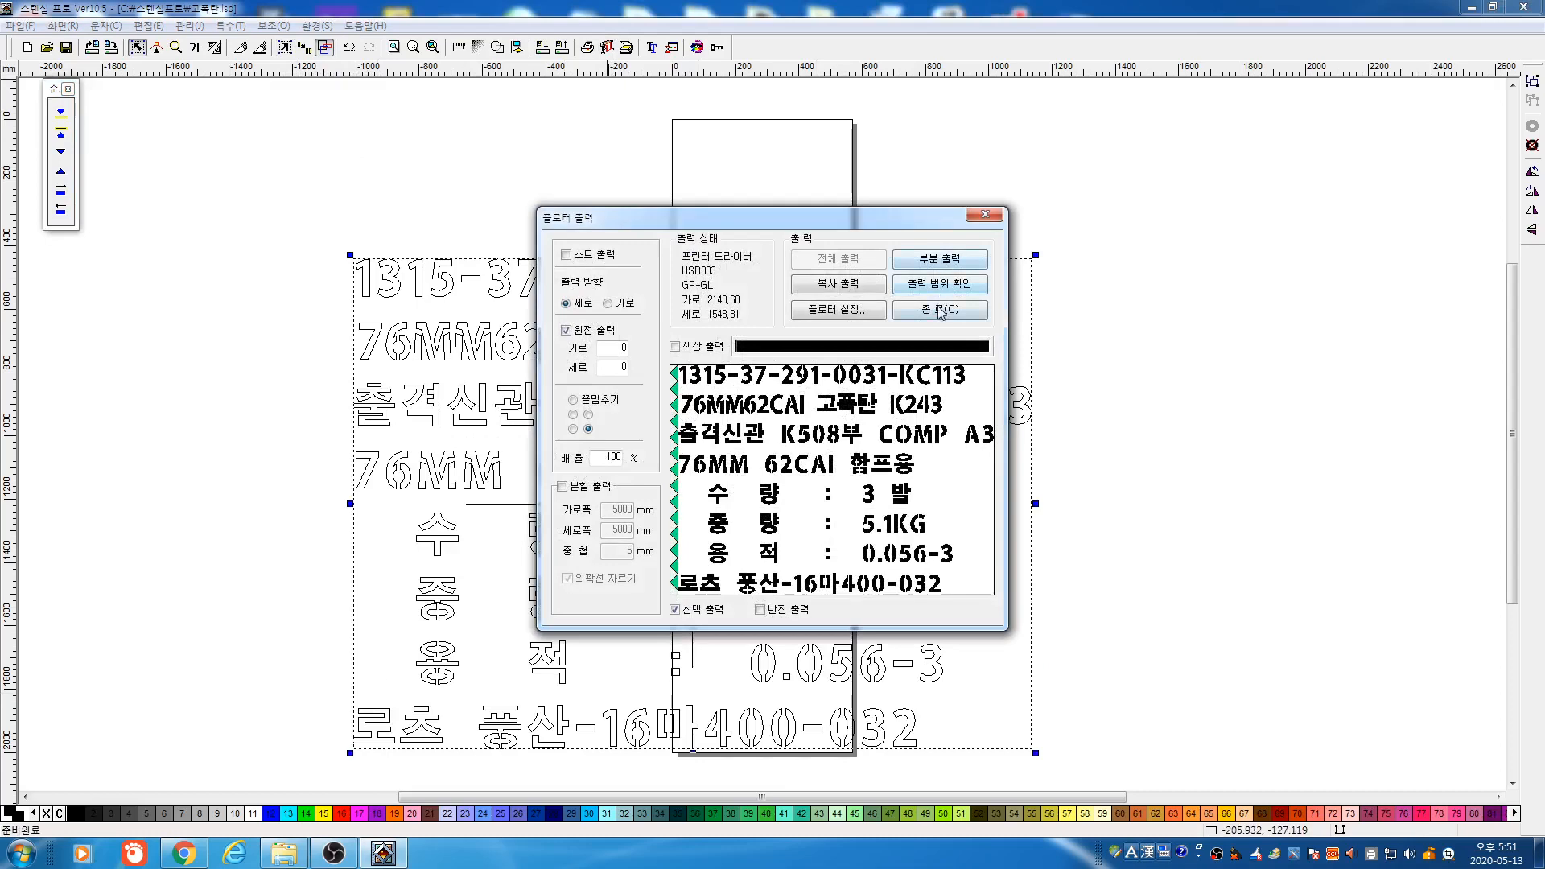
{"action": "left_click", "coordinate": [940, 310]}
{"action": "key", "text": "Delete"}
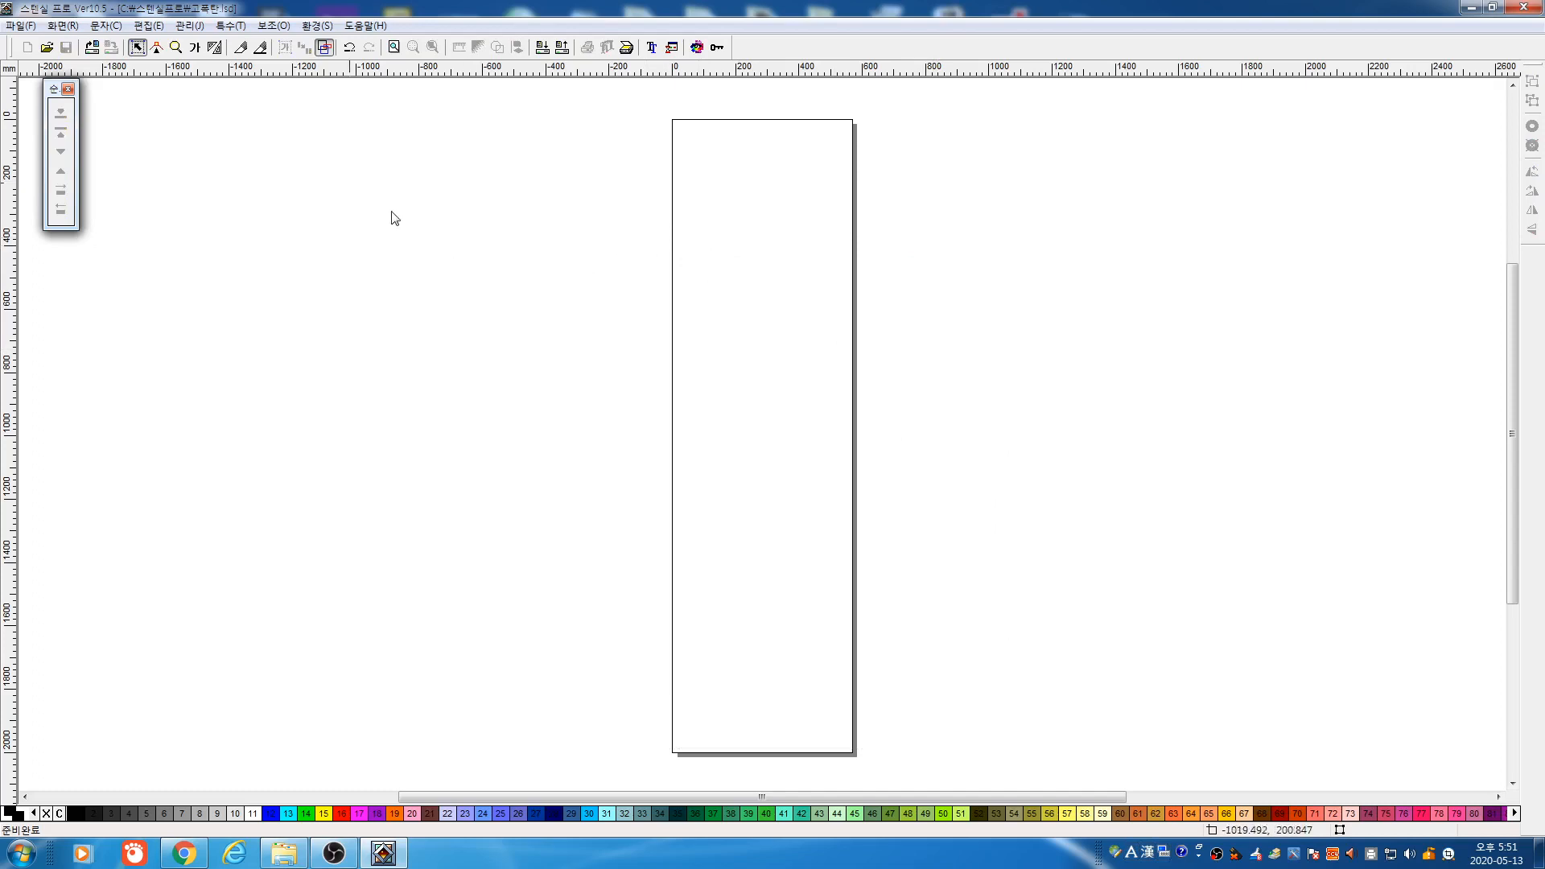
Draw a small five-pointed star near the middle of the sheet with the star/polygon tool
{"action": "left_click", "coordinate": [215, 46]}
{"action": "left_click", "coordinate": [60, 248]}
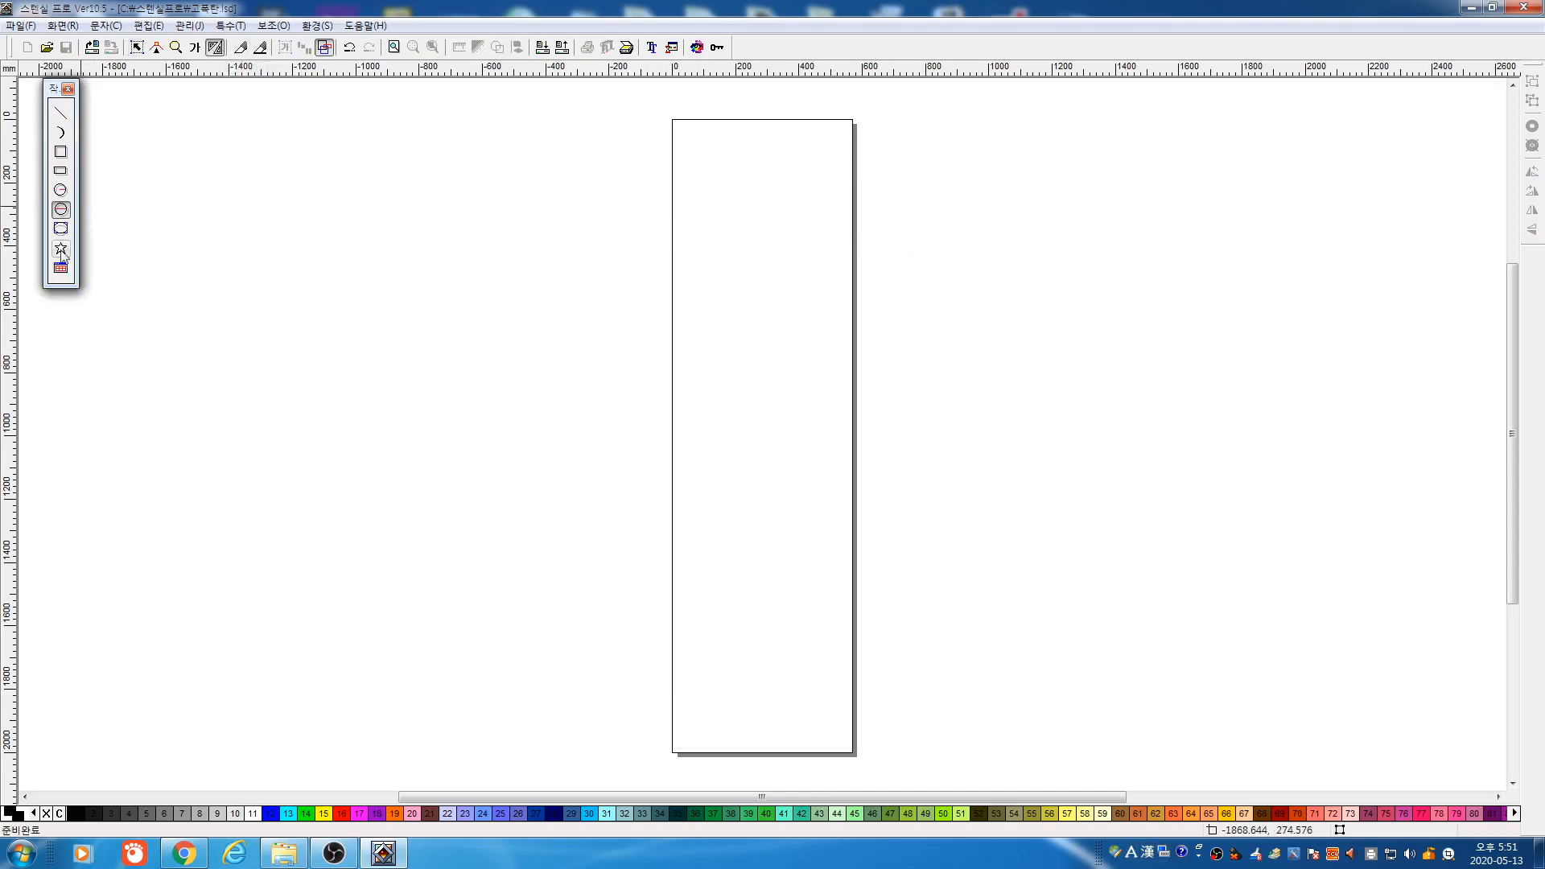
{"action": "left_click", "coordinate": [749, 481]}
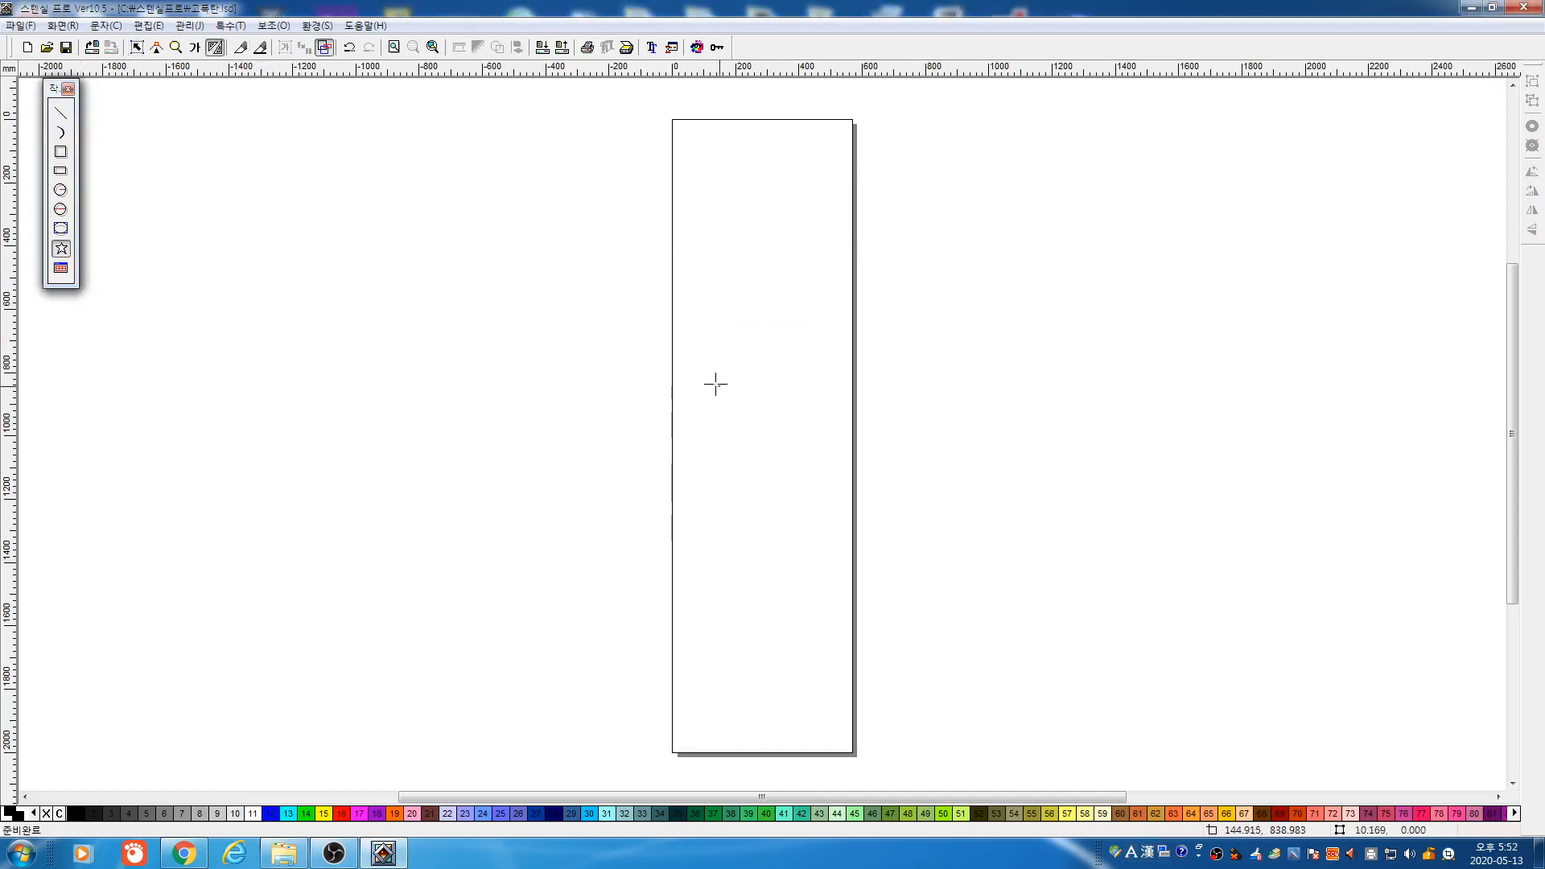
{"action": "left_click_drag", "start_coordinate": [714, 383], "coordinate": [742, 420]}
{"action": "left_click", "coordinate": [739, 420]}
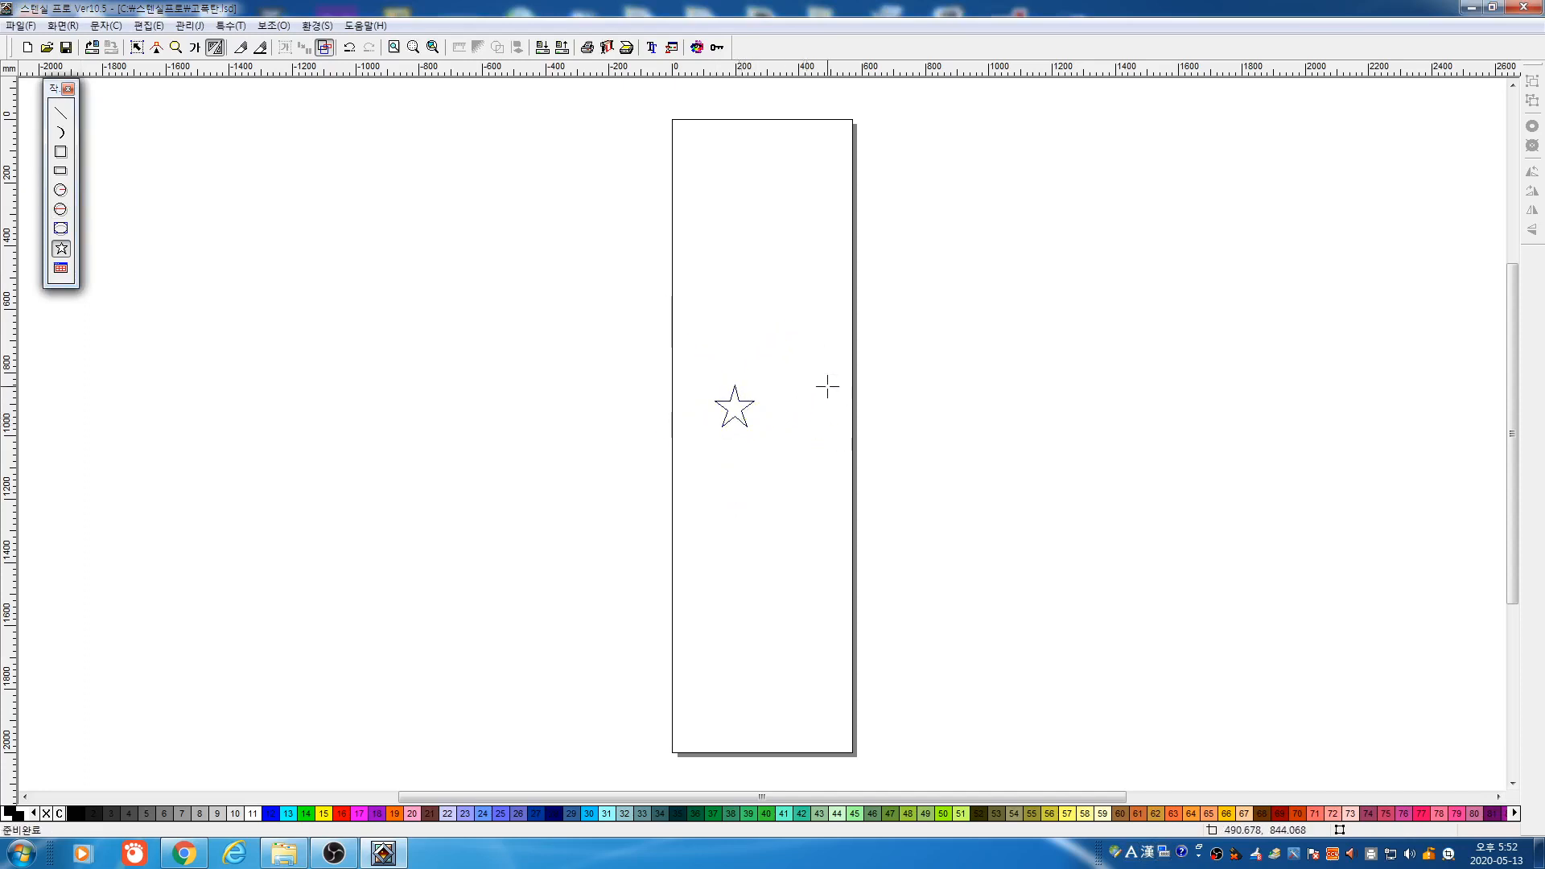
{"action": "key", "text": "space"}
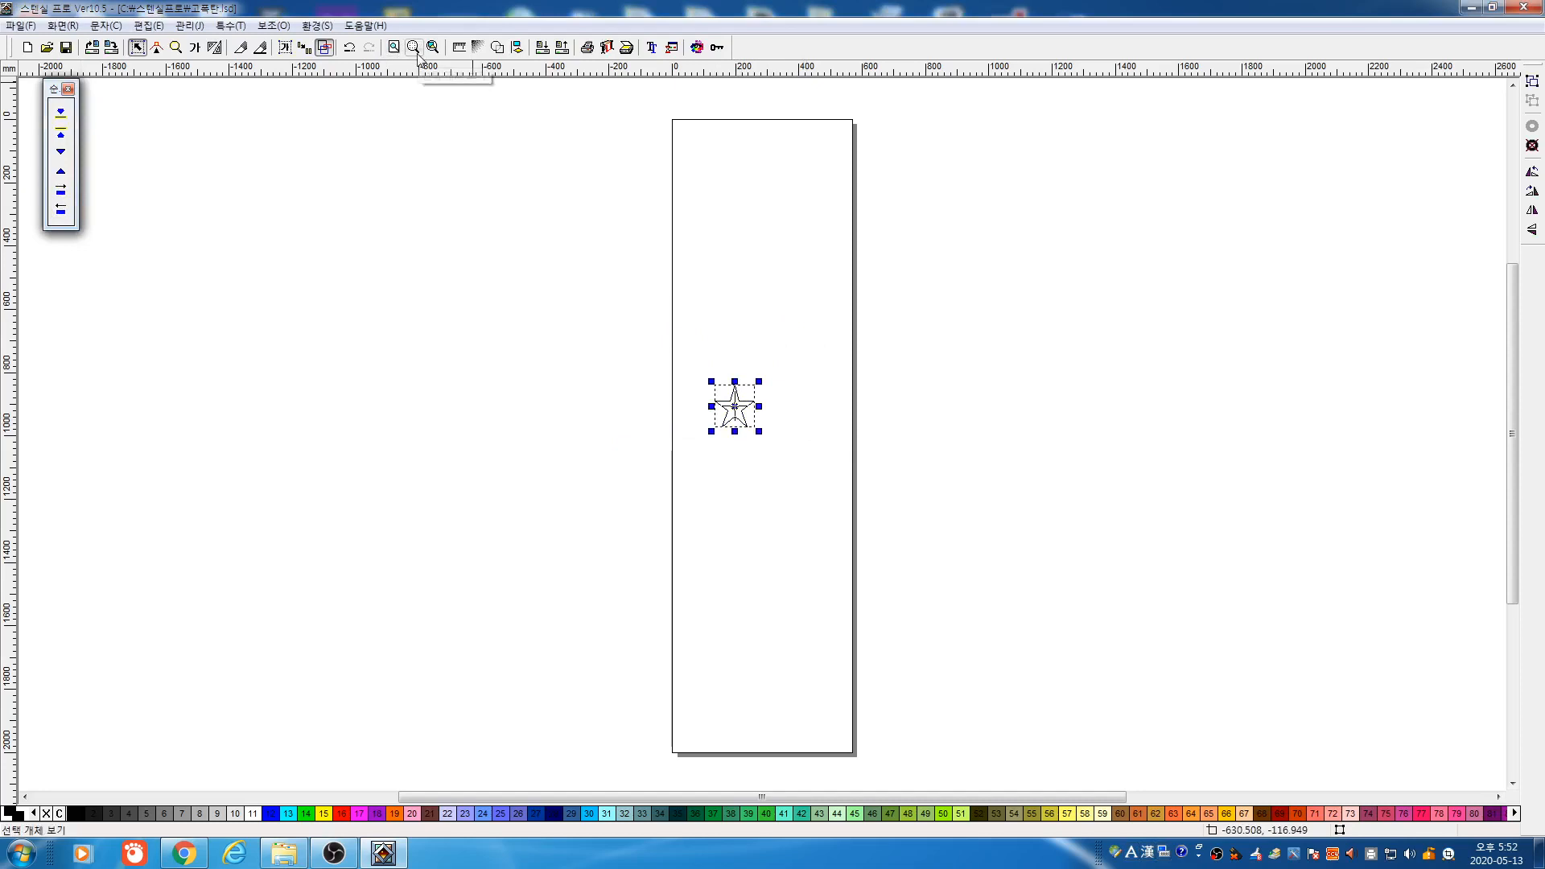
{"action": "left_click", "coordinate": [459, 47]}
Scale the star proportionally to 200 mm wide and reselect it
{"action": "left_click", "coordinate": [733, 423]}
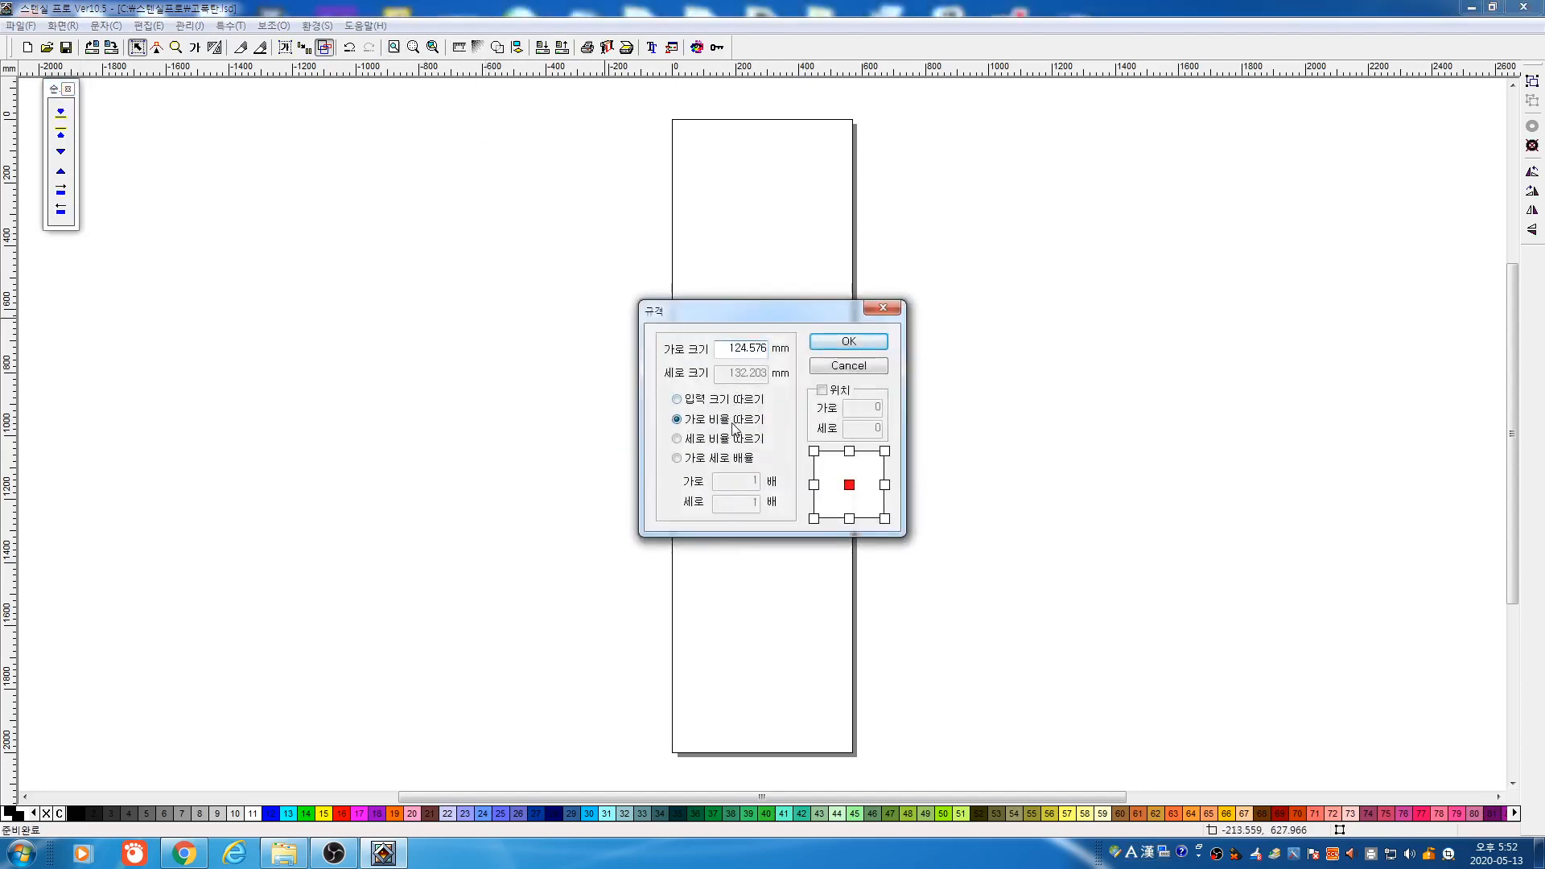
{"action": "left_click_drag", "start_coordinate": [733, 348], "coordinate": [825, 362]}
{"action": "type", "text": "200"}
{"action": "left_click", "coordinate": [849, 355]}
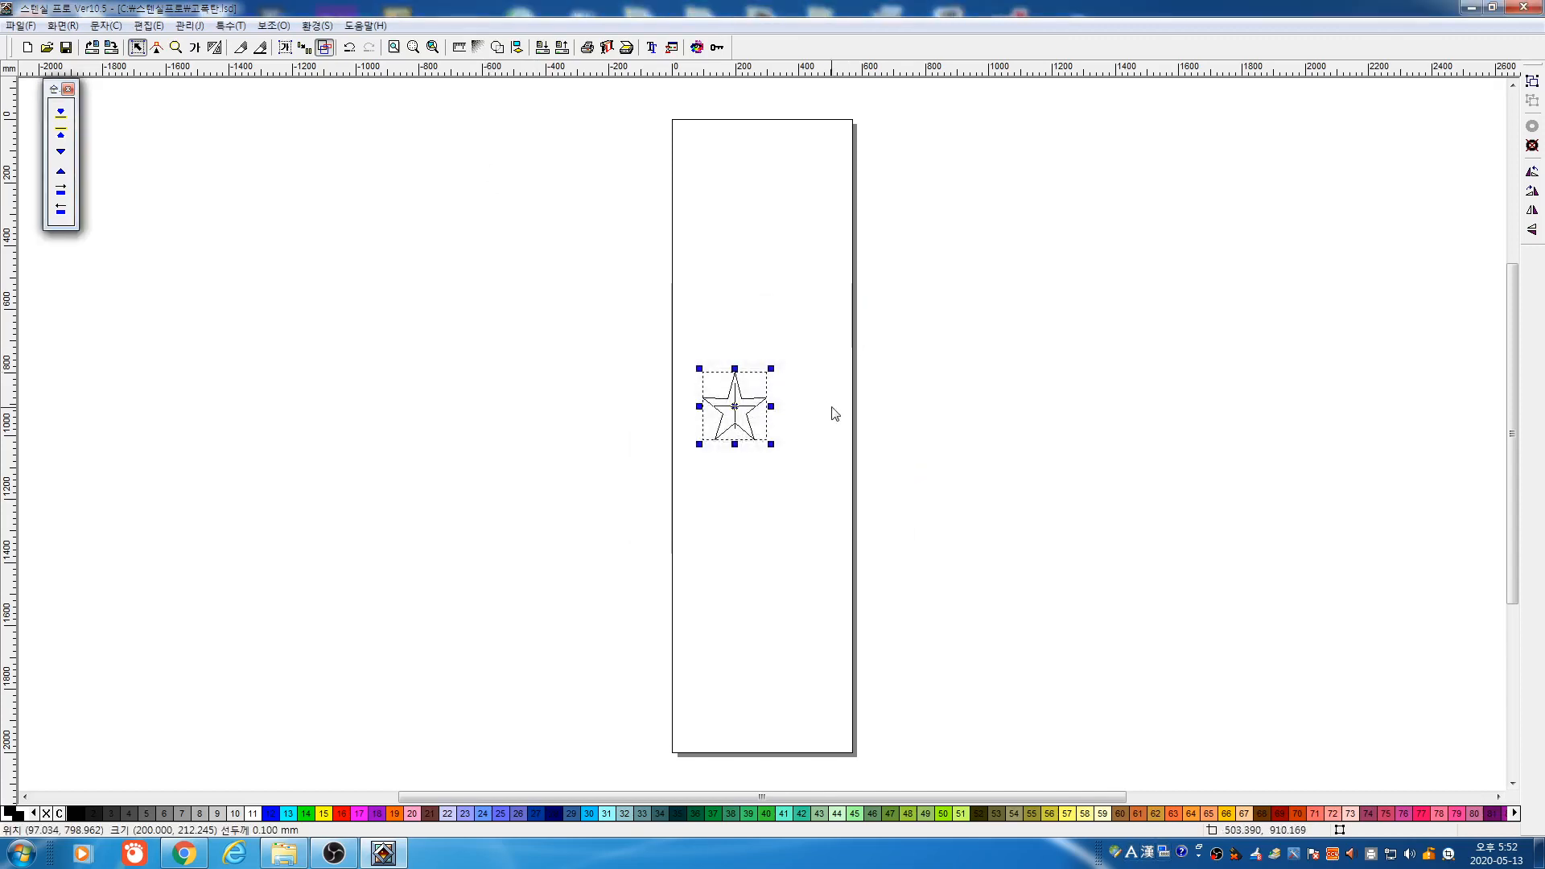
{"action": "left_click", "coordinate": [770, 421]}
{"action": "left_click_drag", "start_coordinate": [643, 342], "coordinate": [886, 524]}
Preview the star's plotter output with landscape (가로) orientation
{"action": "left_click", "coordinate": [608, 47]}
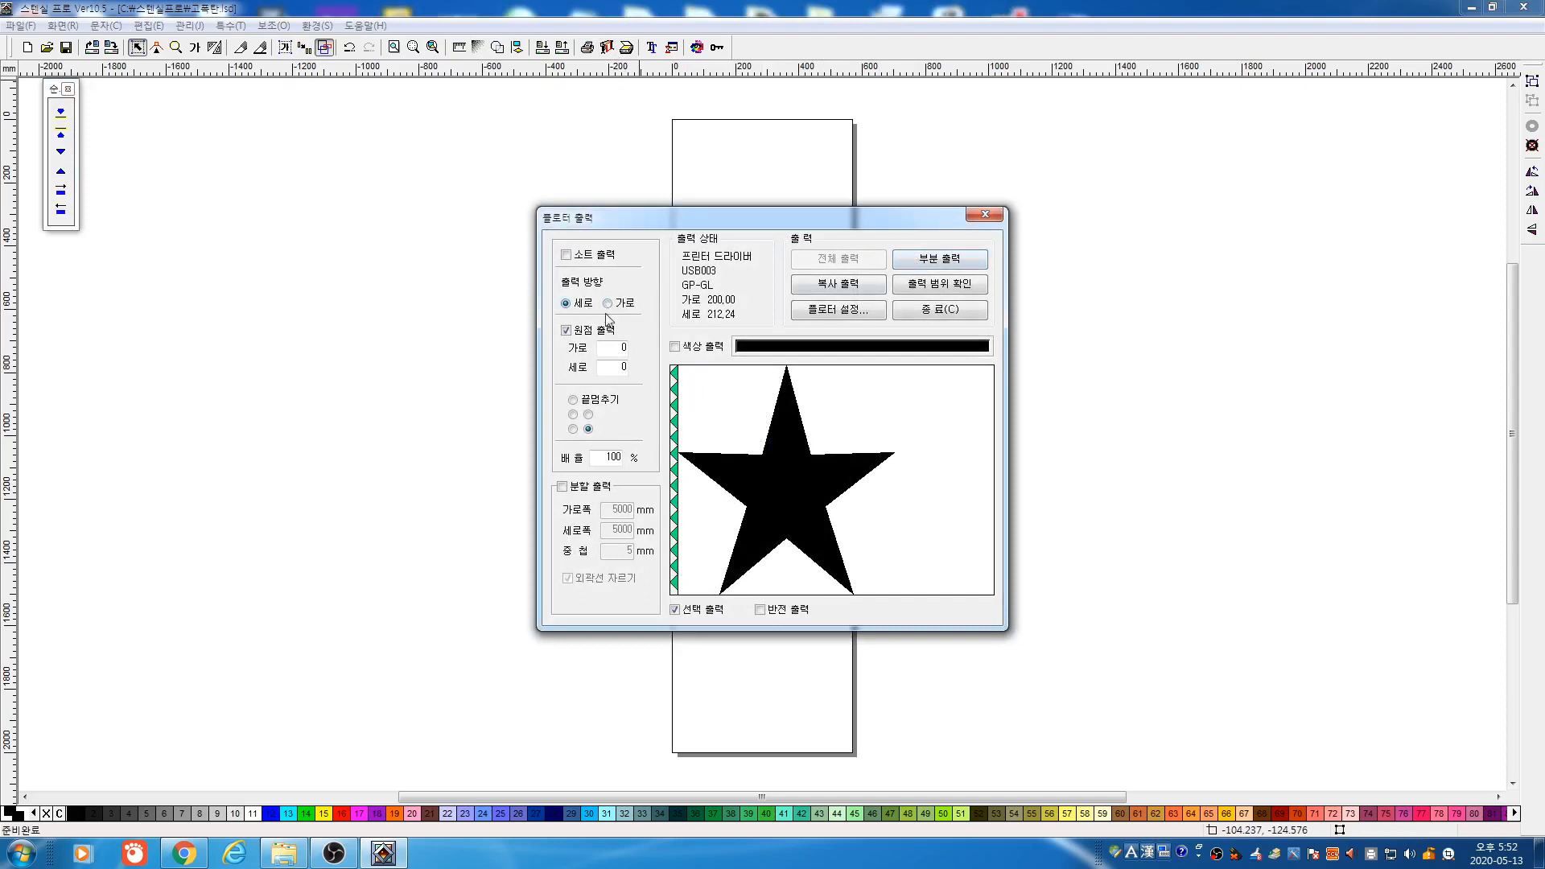
{"action": "left_click", "coordinate": [628, 305]}
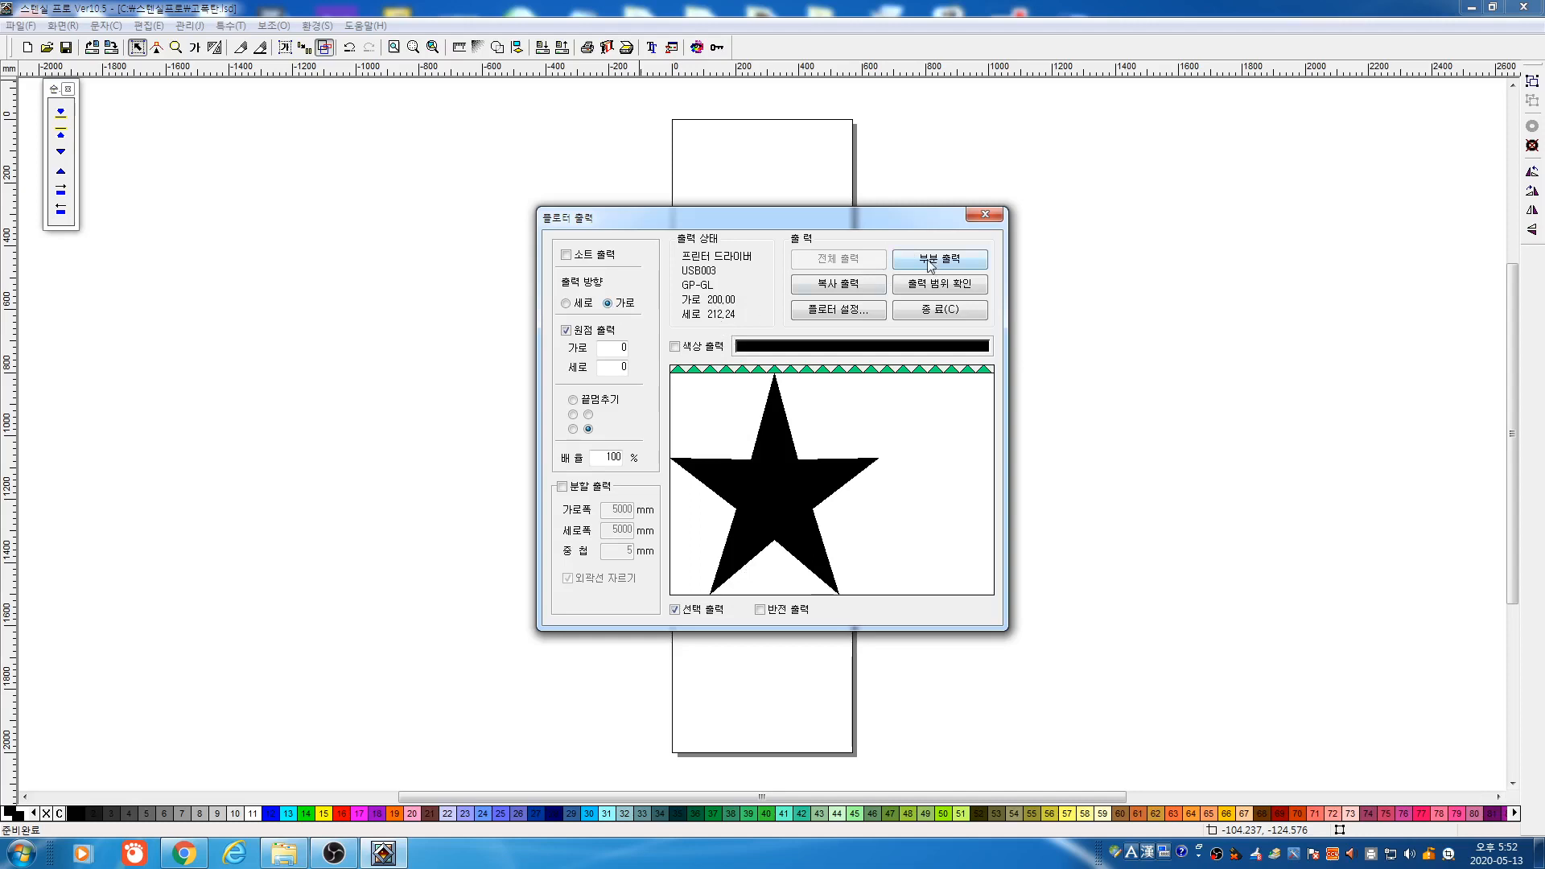
{"action": "left_click", "coordinate": [934, 311]}
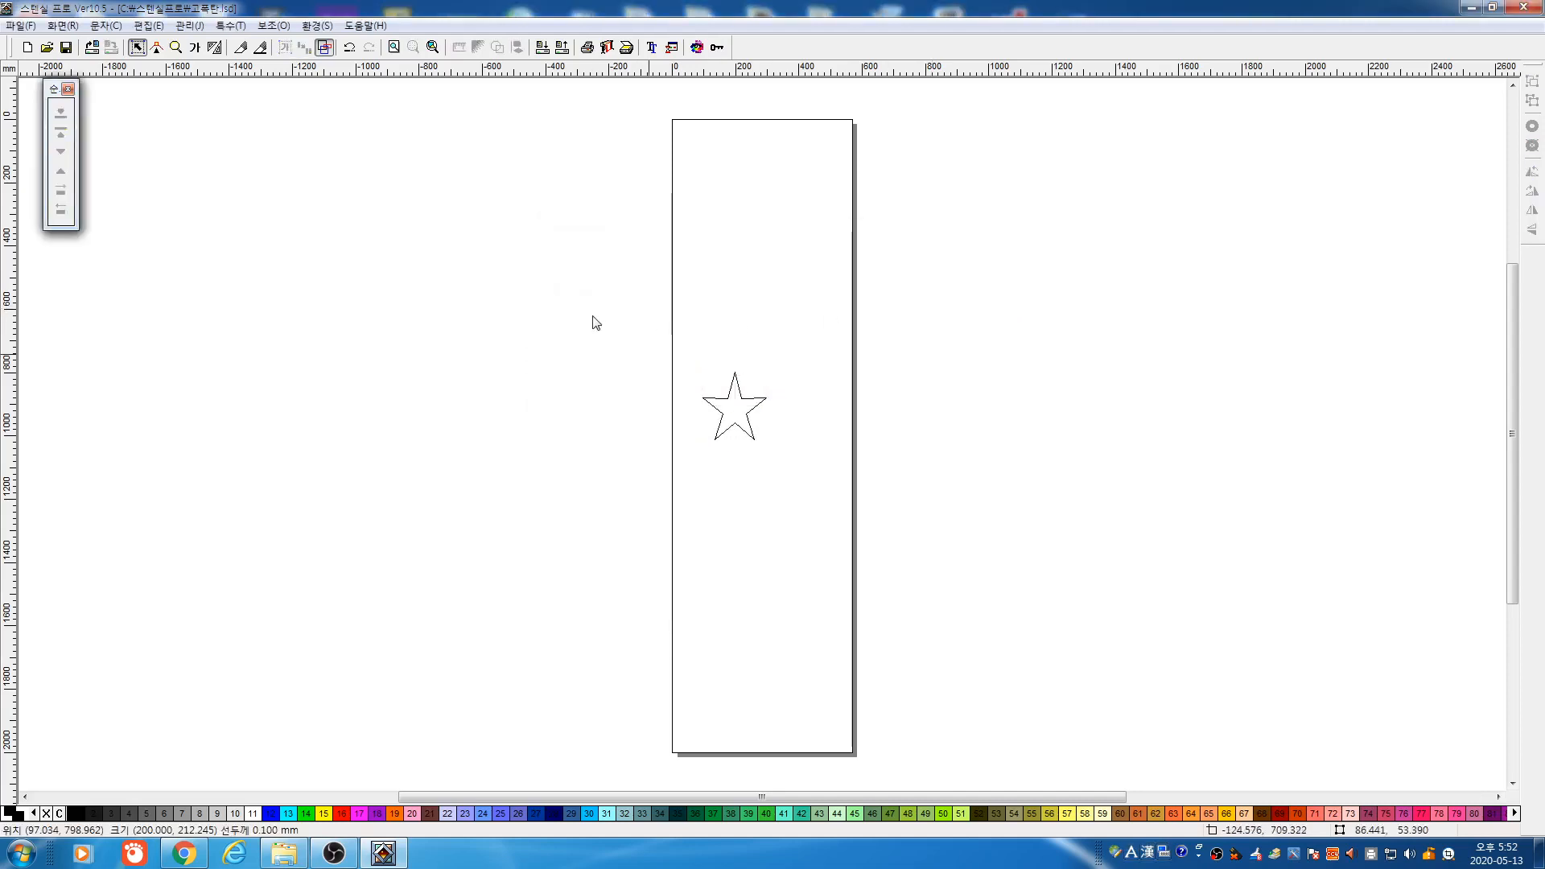
Resize the star to exactly 200 × 200 mm using independent width and height
{"action": "key", "text": "F2"}
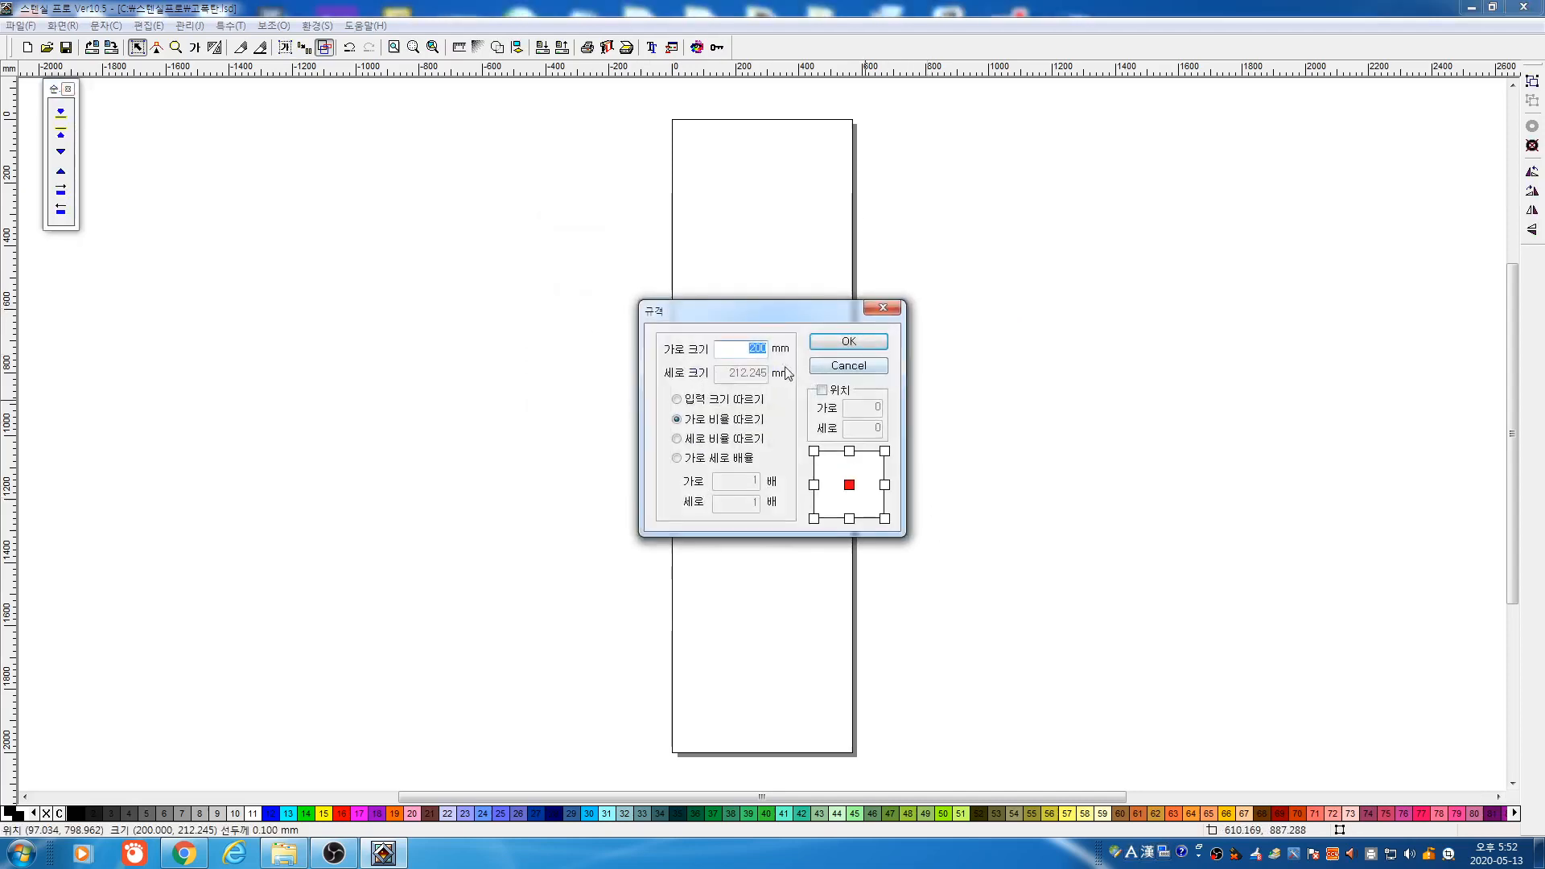
{"action": "left_click", "coordinate": [706, 400]}
{"action": "double_click", "coordinate": [720, 374]}
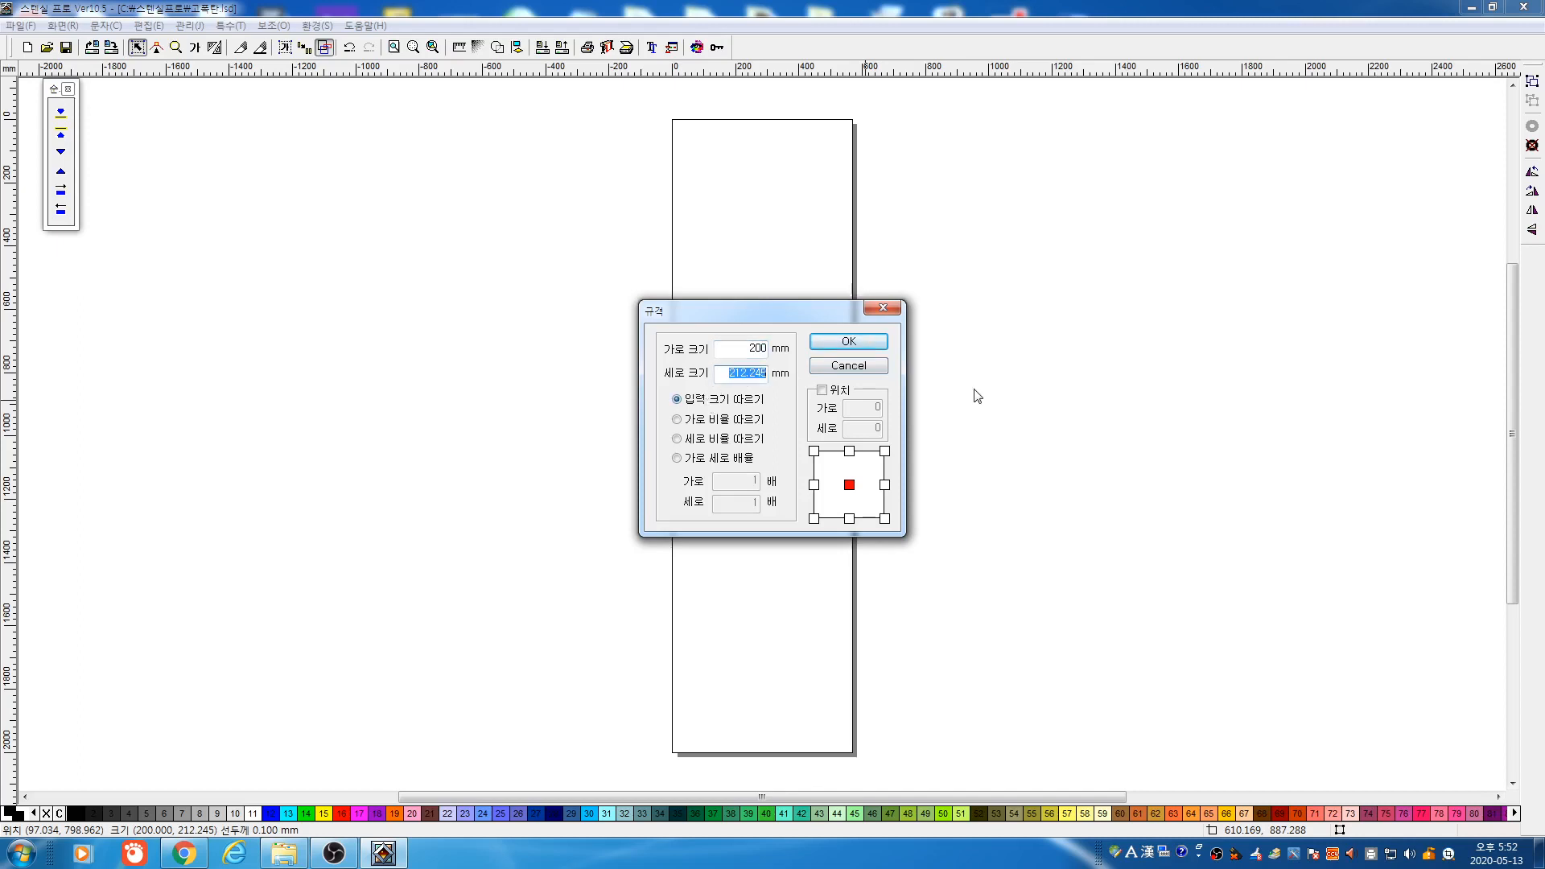
{"action": "type", "text": "200"}
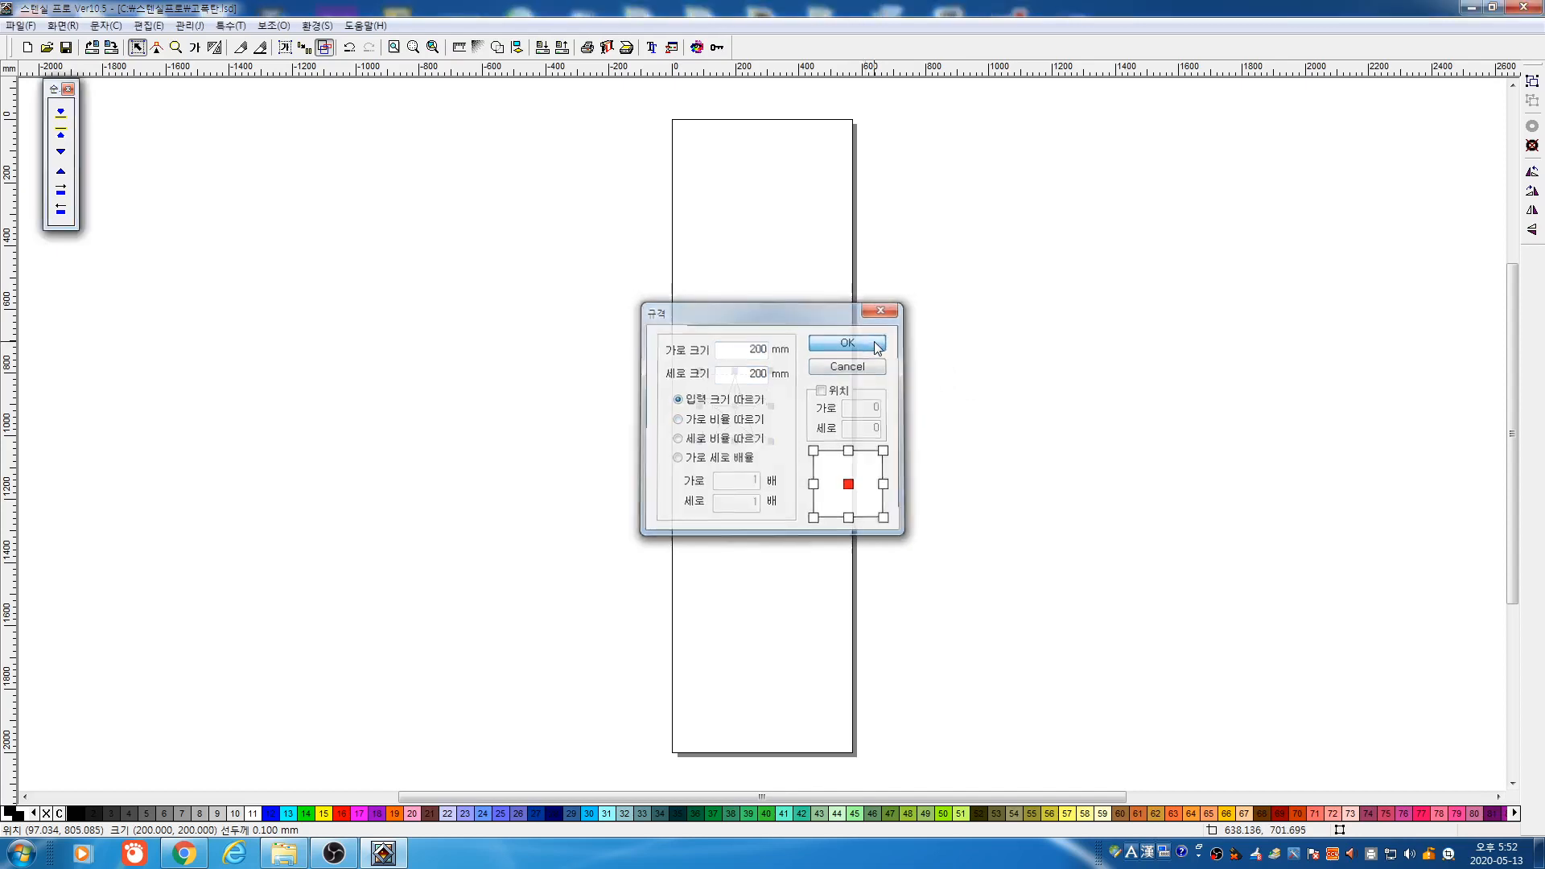
{"action": "left_click", "coordinate": [877, 347]}
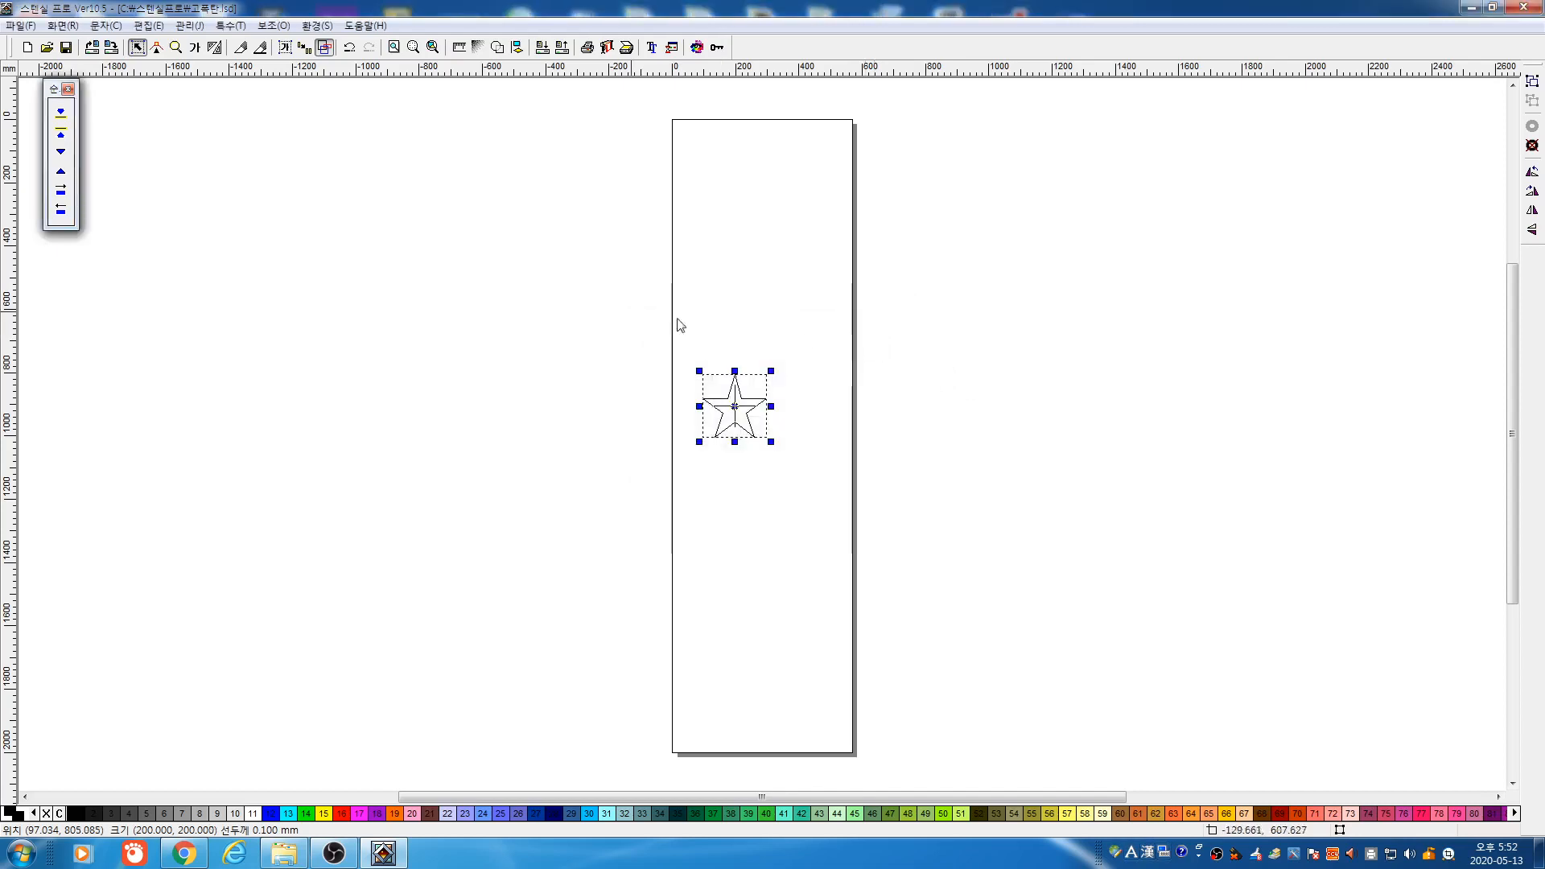
Check the 200 × 200 mm star in the plotter output preview and reselect it
{"action": "left_click", "coordinate": [607, 46]}
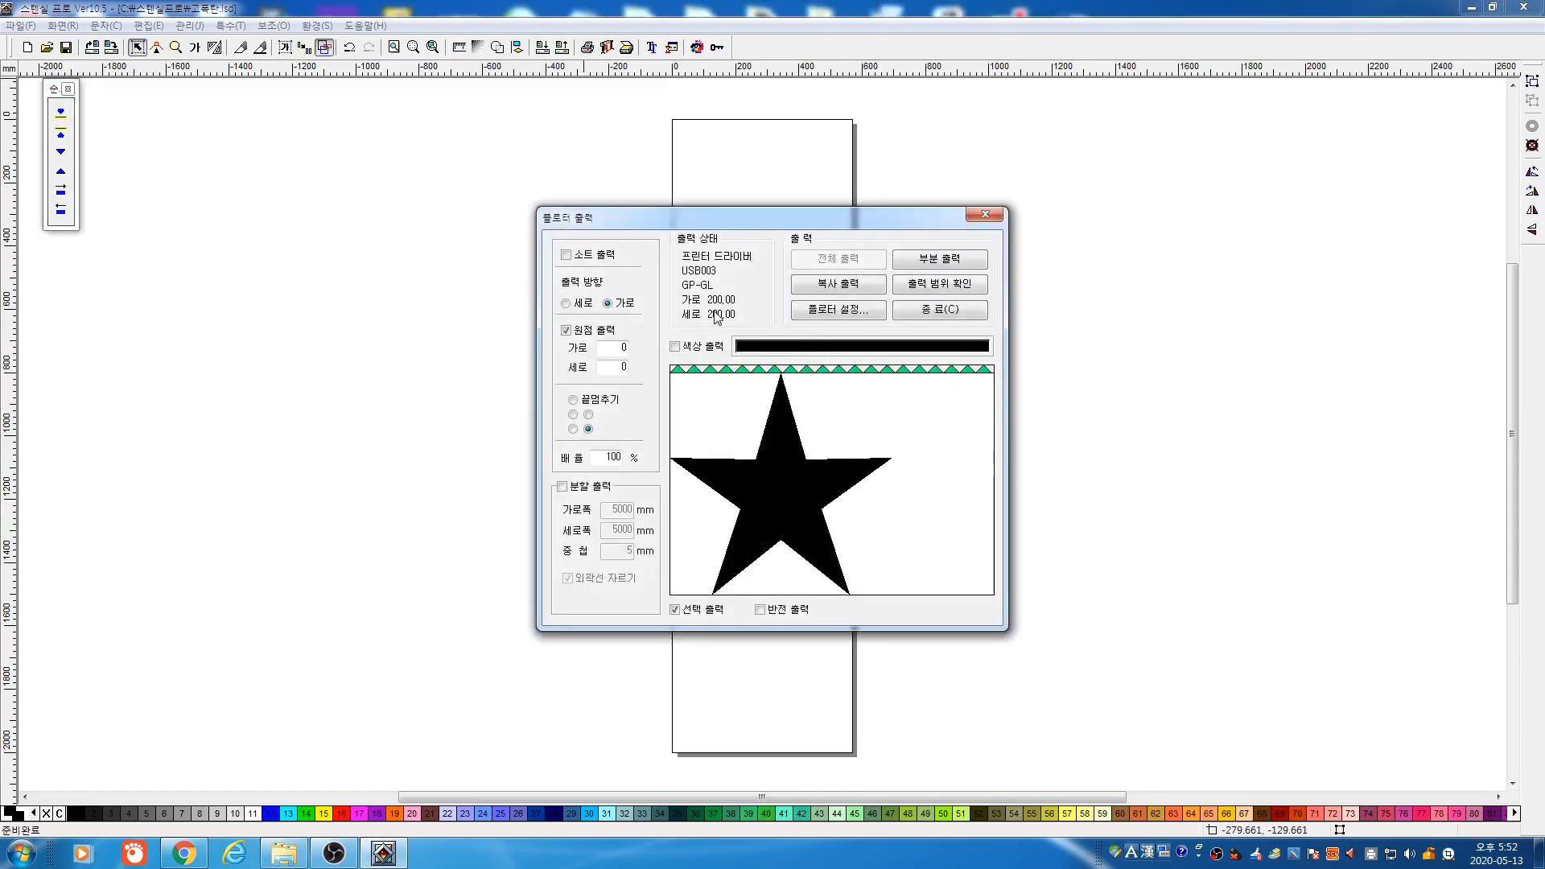
{"action": "left_click", "coordinate": [946, 312]}
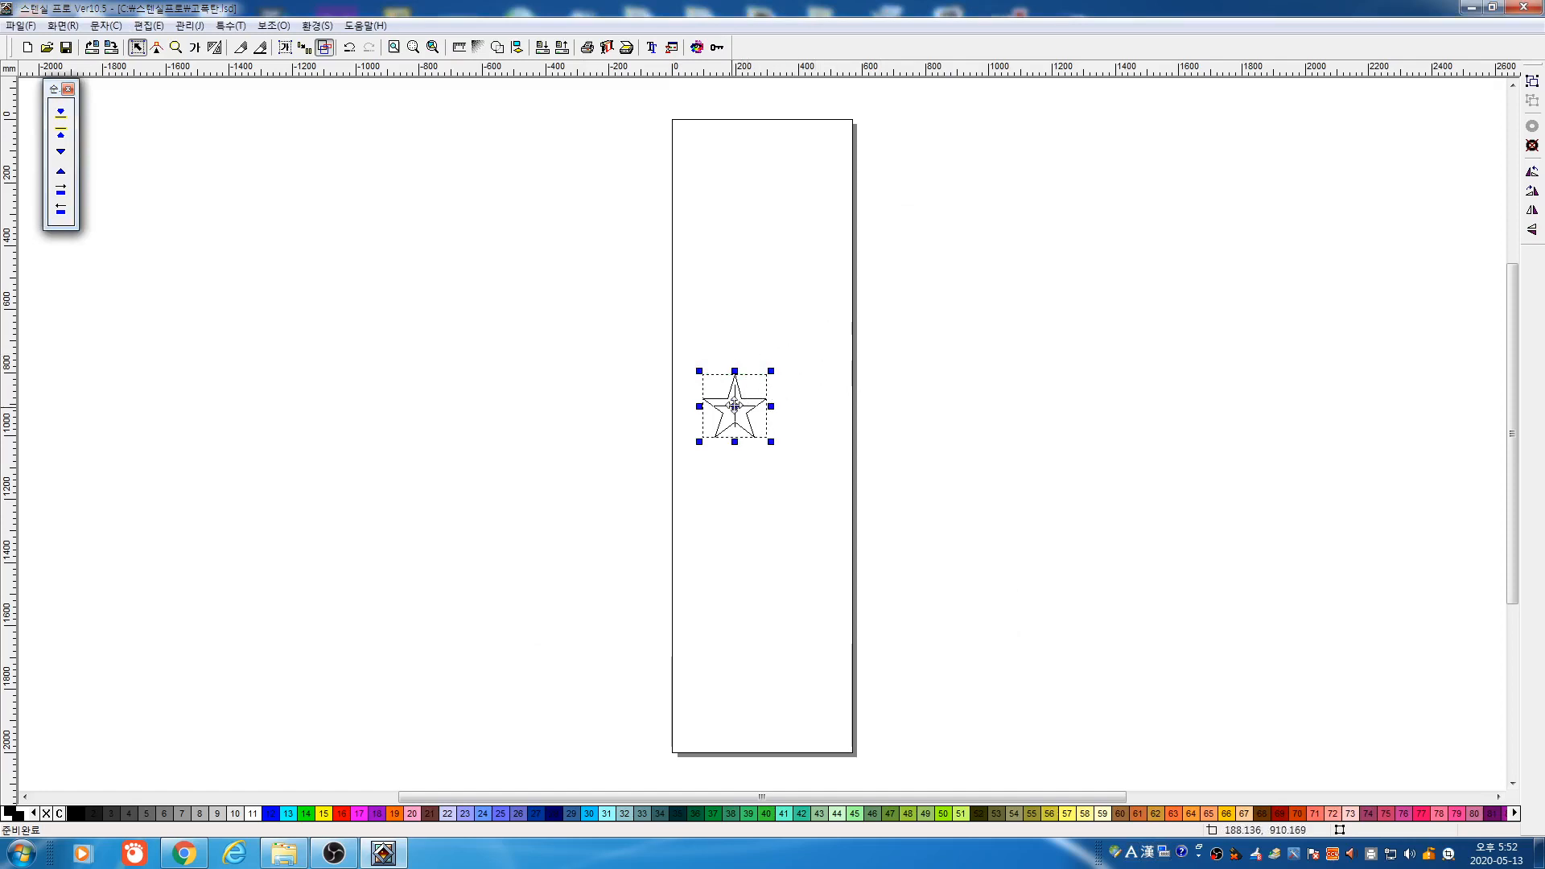
{"action": "left_click_drag", "start_coordinate": [654, 348], "coordinate": [858, 512]}
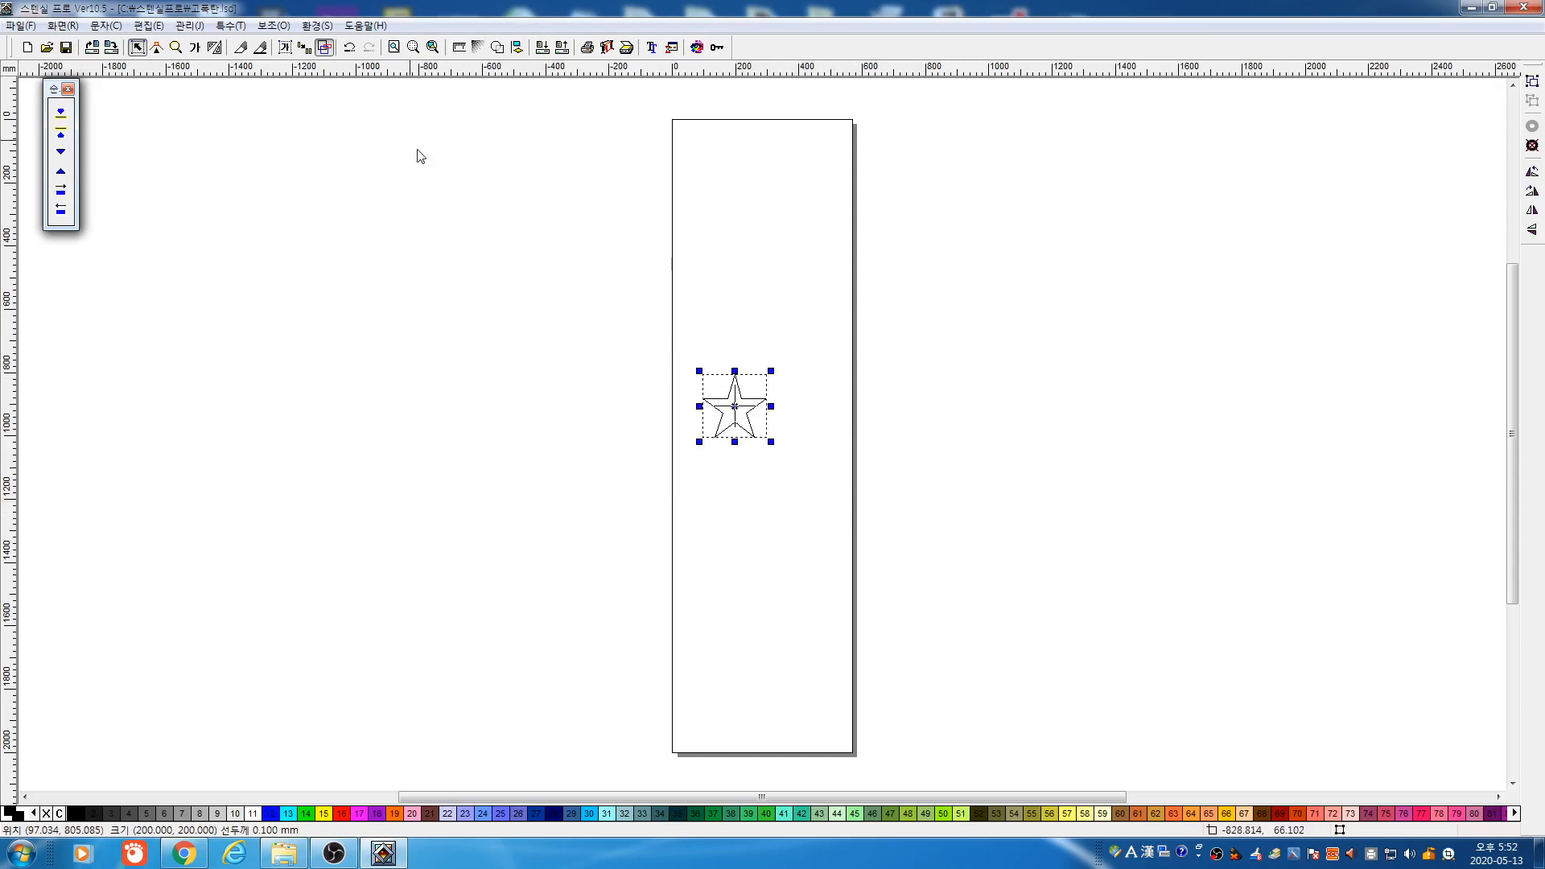
{"action": "left_click", "coordinate": [259, 47]}
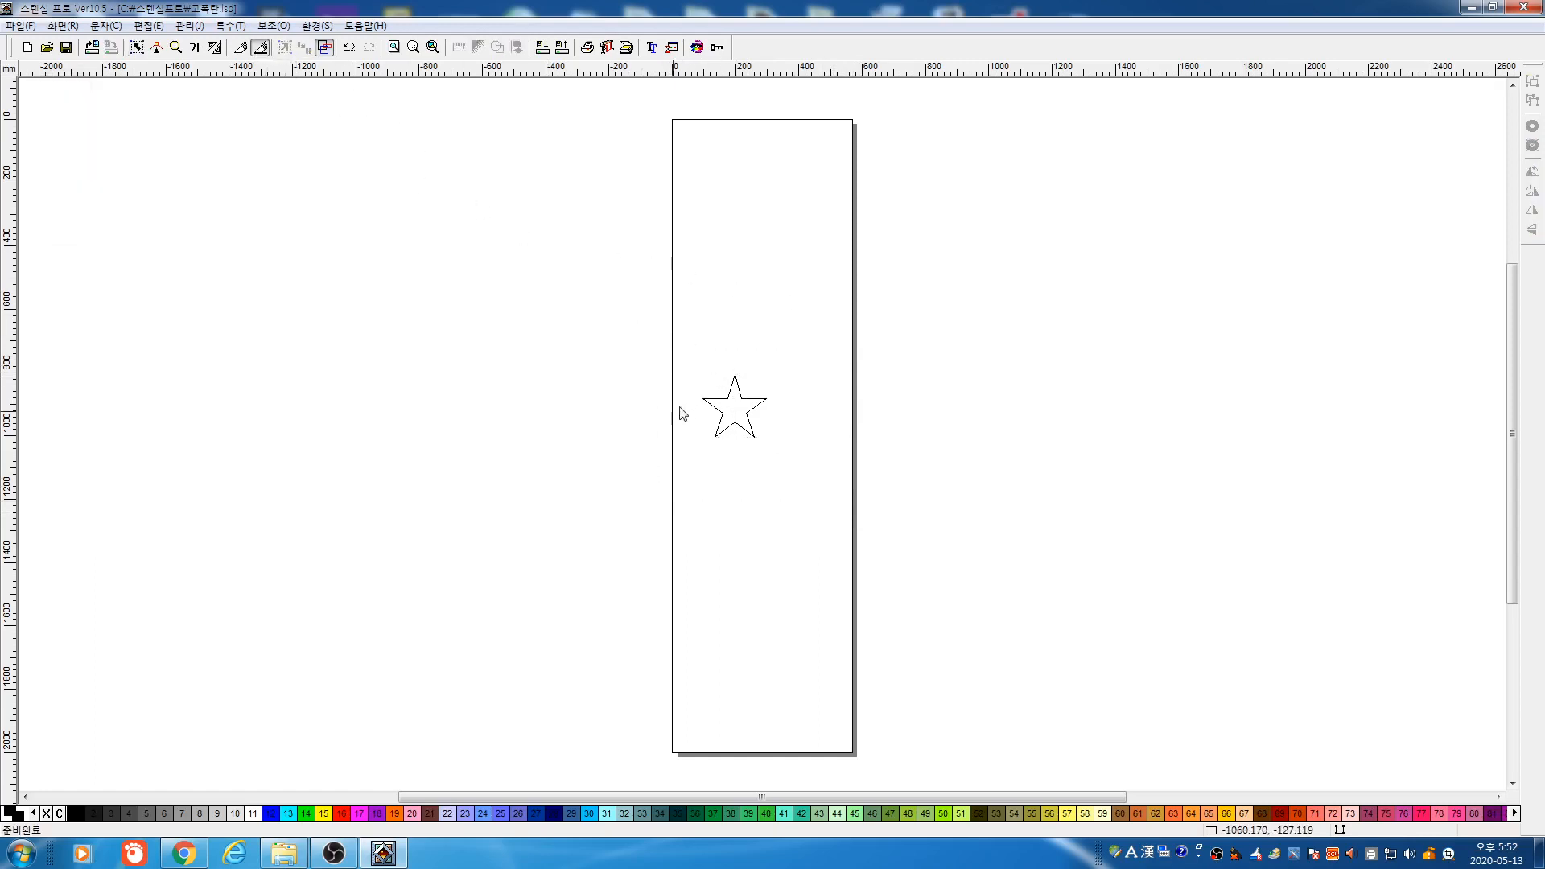
Slice two cuts through the star, then draw a rectangle left of the page
{"action": "mouse_move", "coordinate": [672, 422]}
{"action": "left_mouse_down"}
{"action": "mouse_move", "coordinate": [698, 429]}
{"action": "mouse_move", "coordinate": [844, 358]}
{"action": "left_mouse_up"}
{"action": "mouse_move", "coordinate": [774, 417]}
{"action": "left_mouse_down"}
{"action": "mouse_move", "coordinate": [652, 473]}
{"action": "mouse_move", "coordinate": [656, 491]}
{"action": "left_mouse_up"}
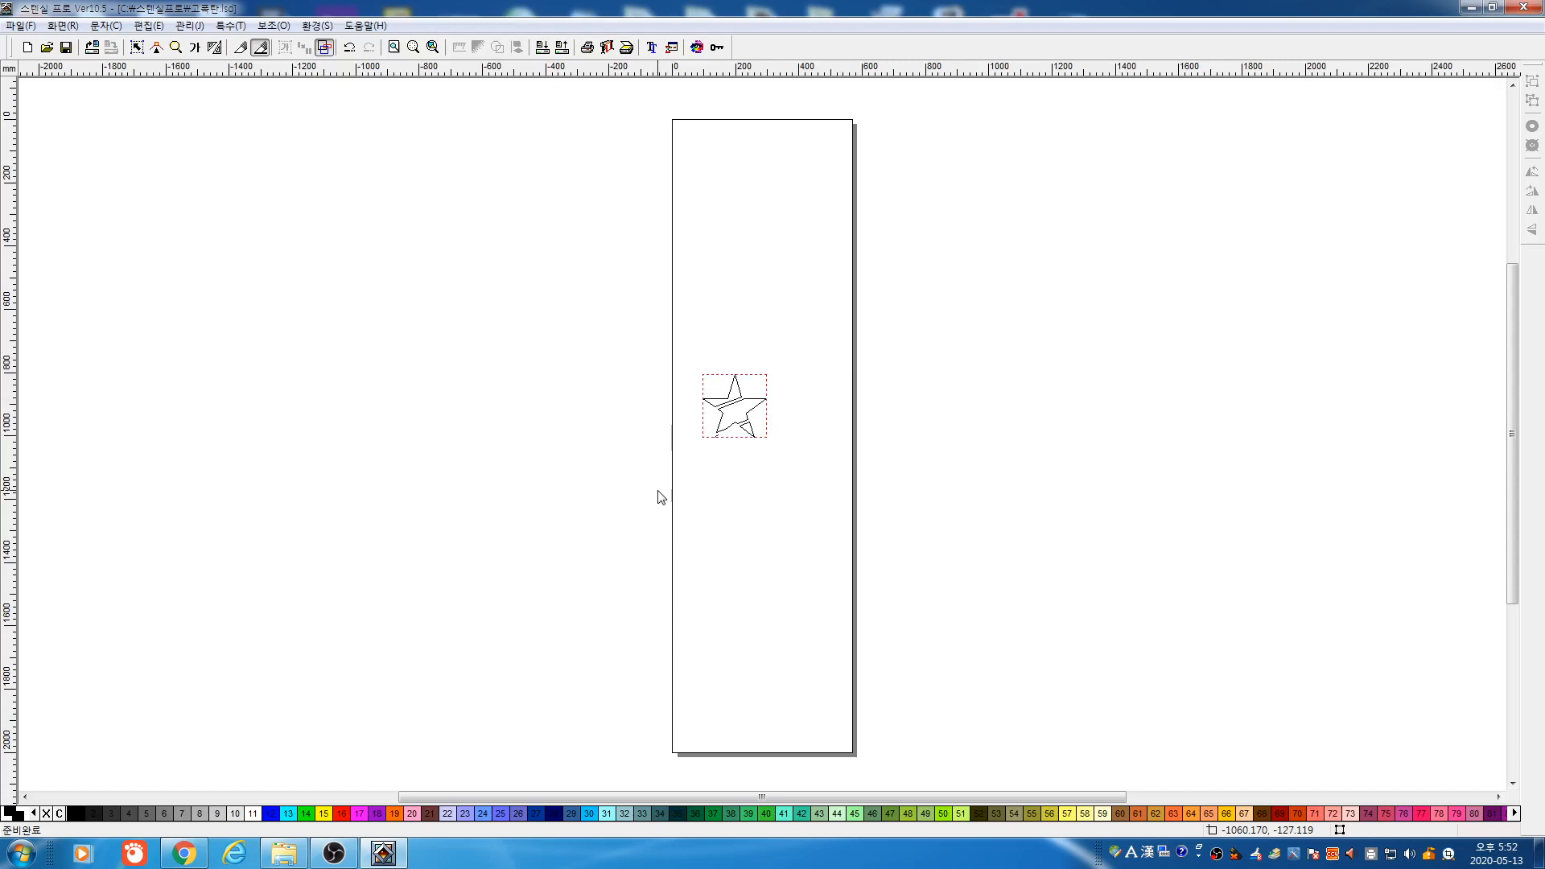
{"action": "left_click", "coordinate": [214, 47]}
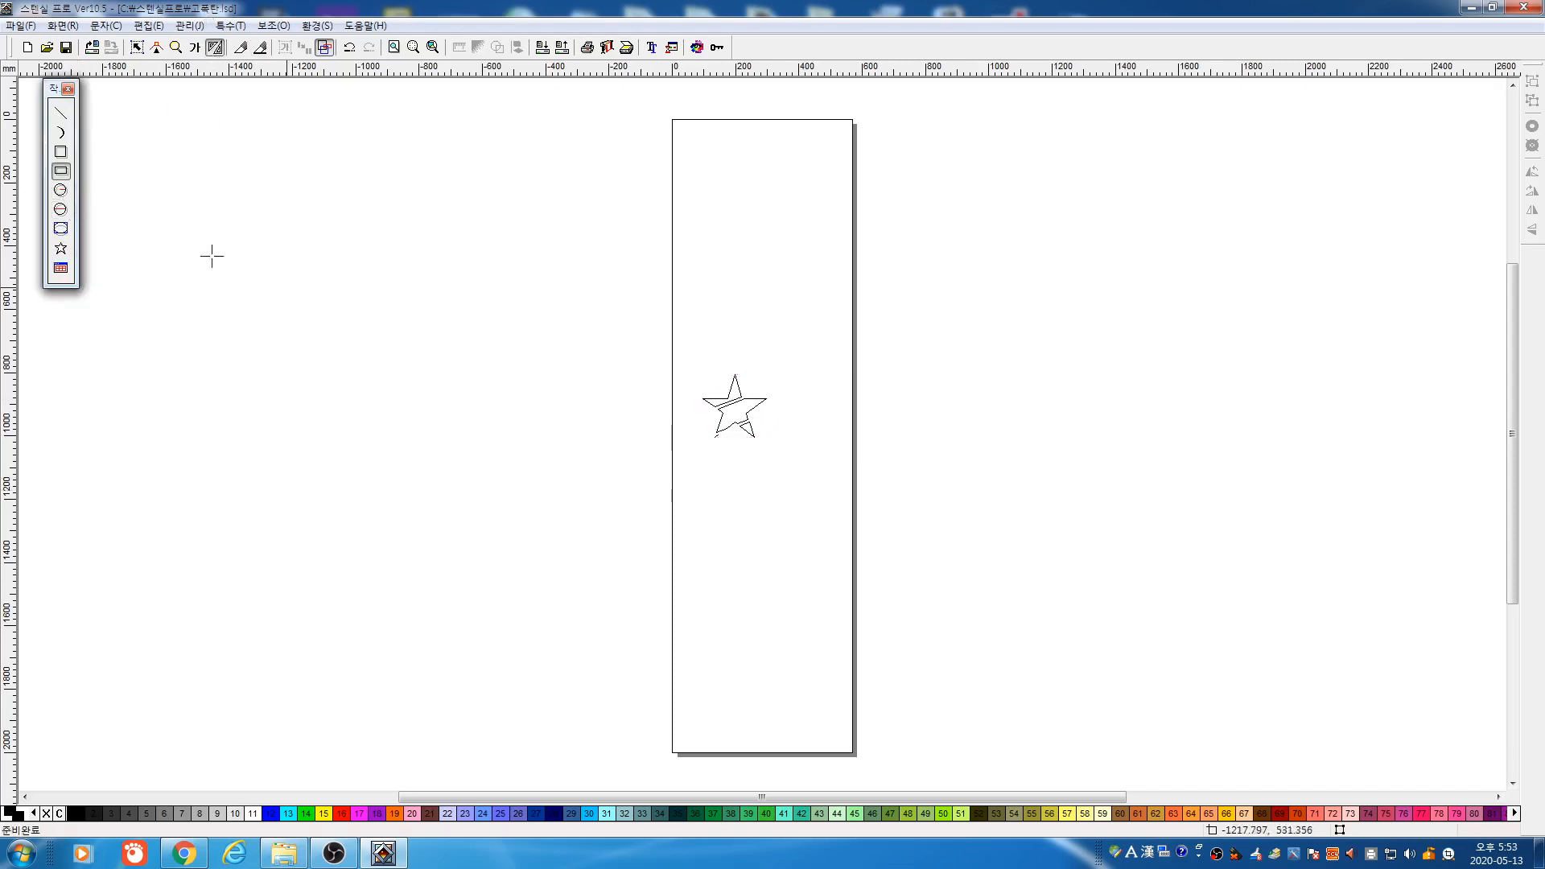
{"action": "left_click_drag", "start_coordinate": [326, 281], "coordinate": [620, 413]}
{"action": "key", "text": "space"}
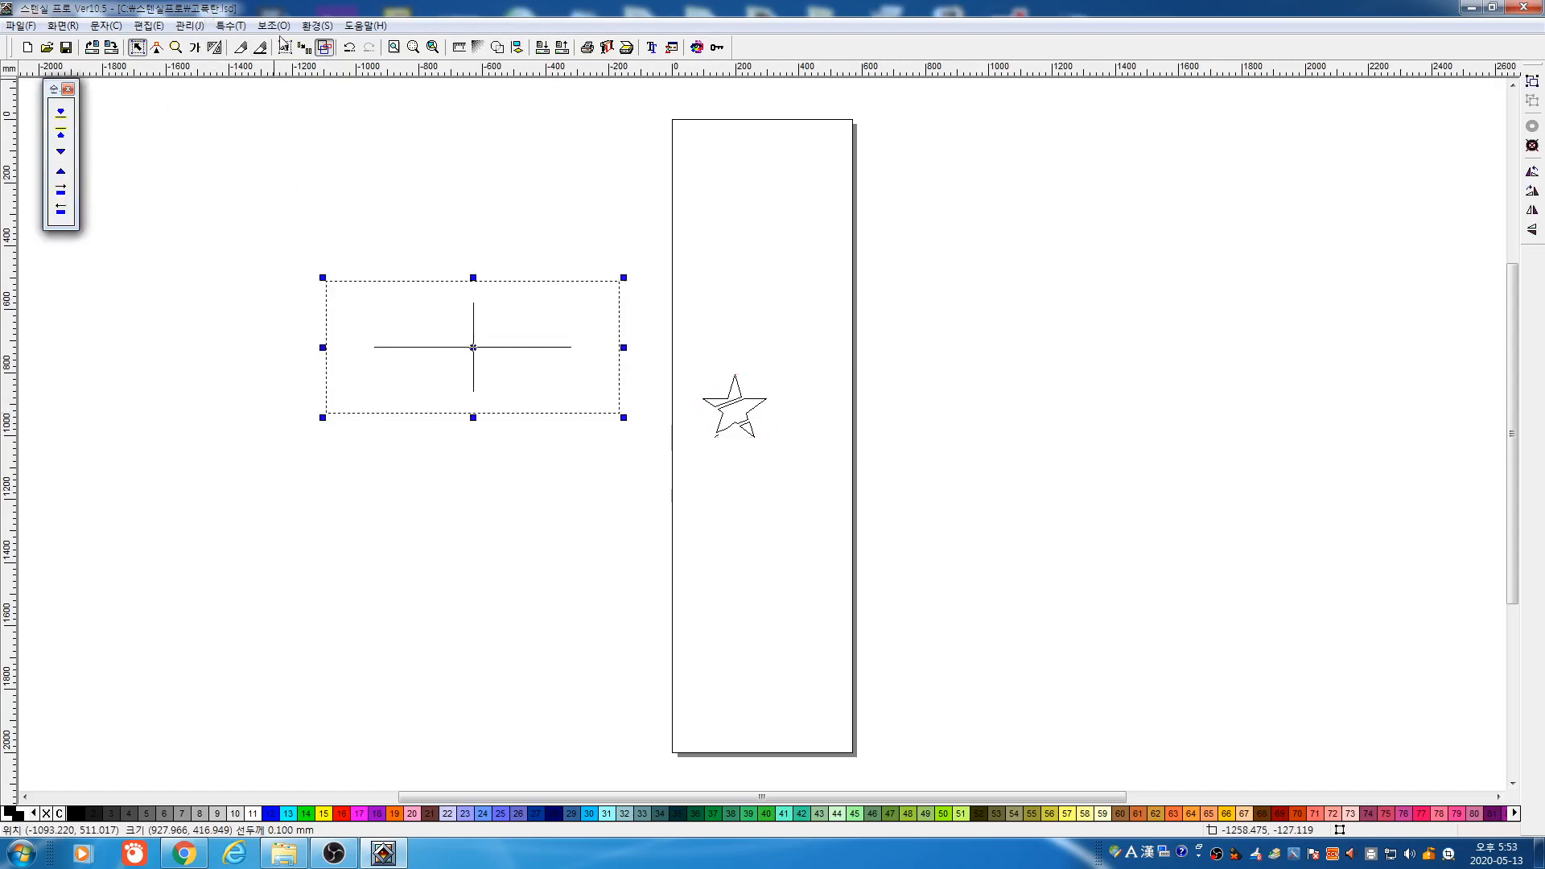
Add an inward offset outline to the rectangle and delete the cut star
{"action": "left_click", "coordinate": [231, 25]}
{"action": "left_click", "coordinate": [242, 45]}
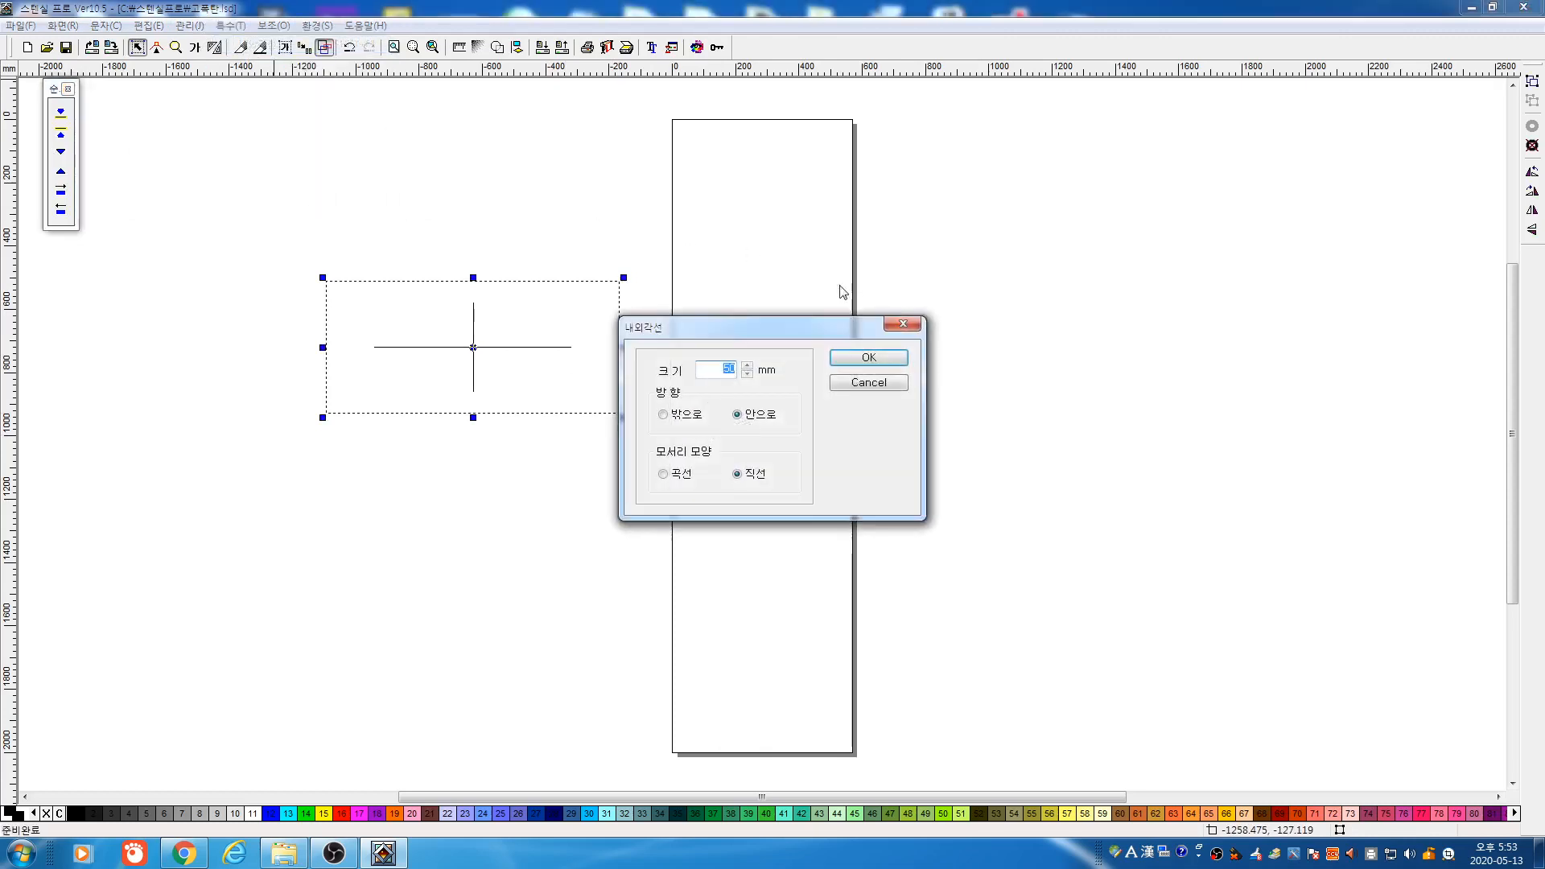
{"action": "left_click", "coordinate": [866, 356]}
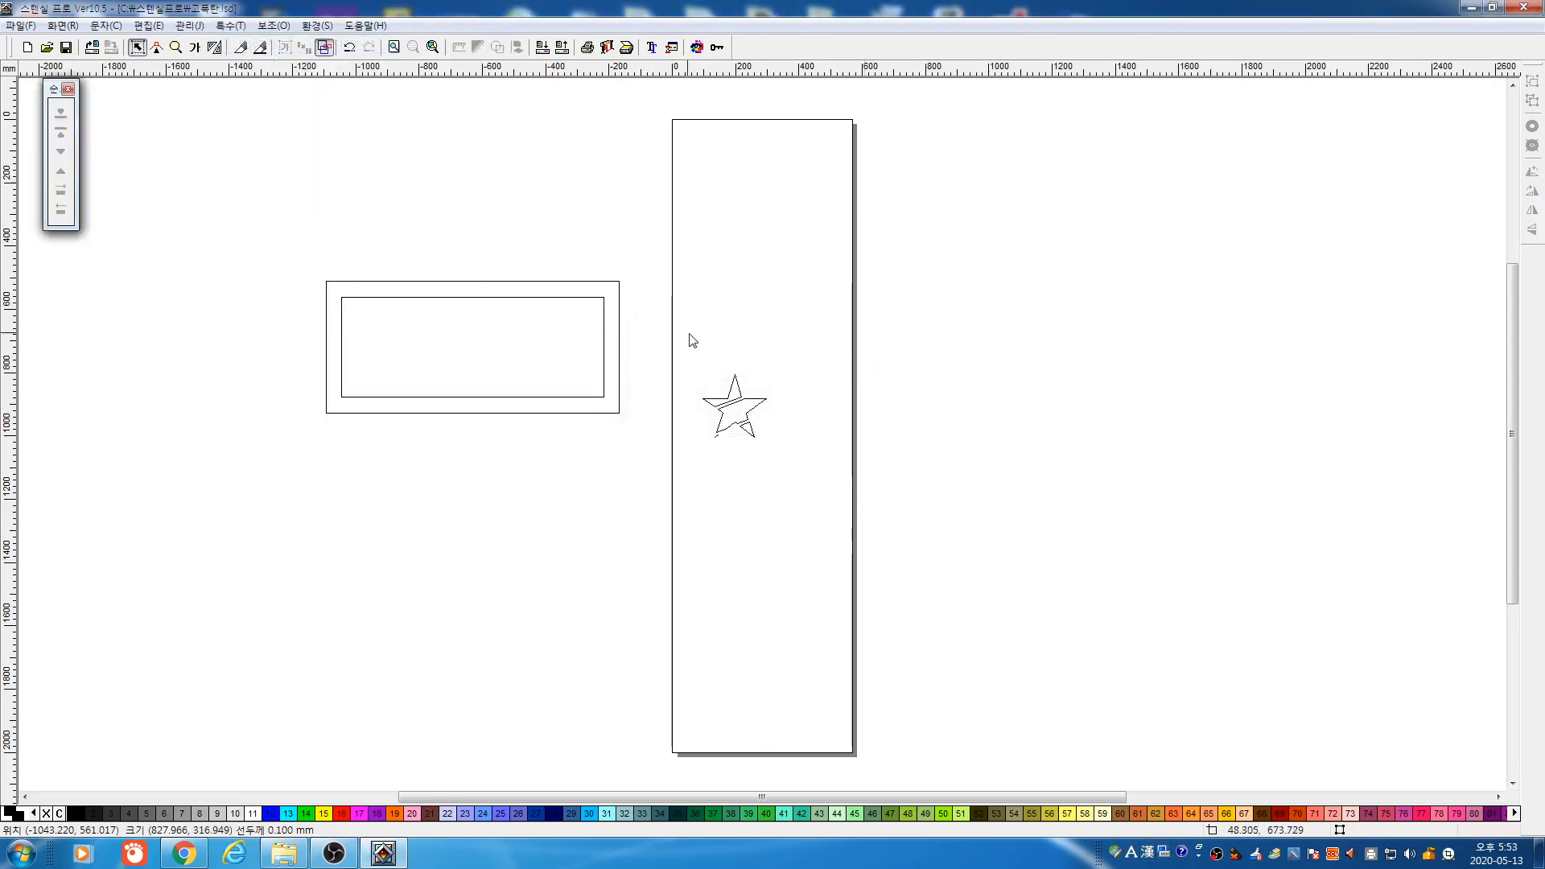
{"action": "left_click_drag", "start_coordinate": [690, 338], "coordinate": [841, 485]}
{"action": "key", "text": "Delete"}
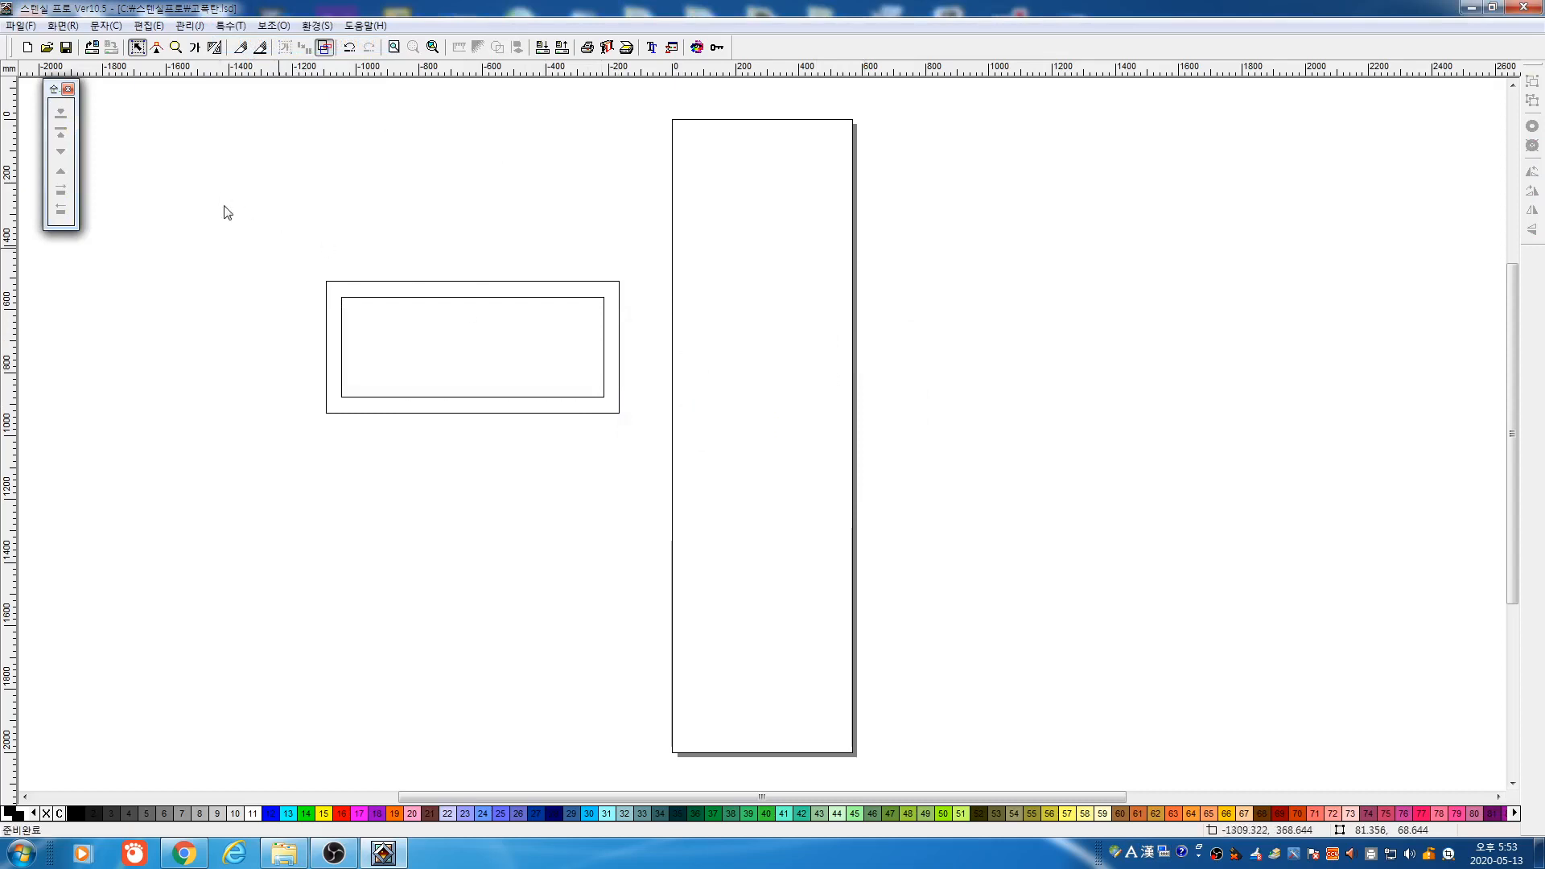
{"action": "left_click_drag", "start_coordinate": [224, 210], "coordinate": [813, 523]}
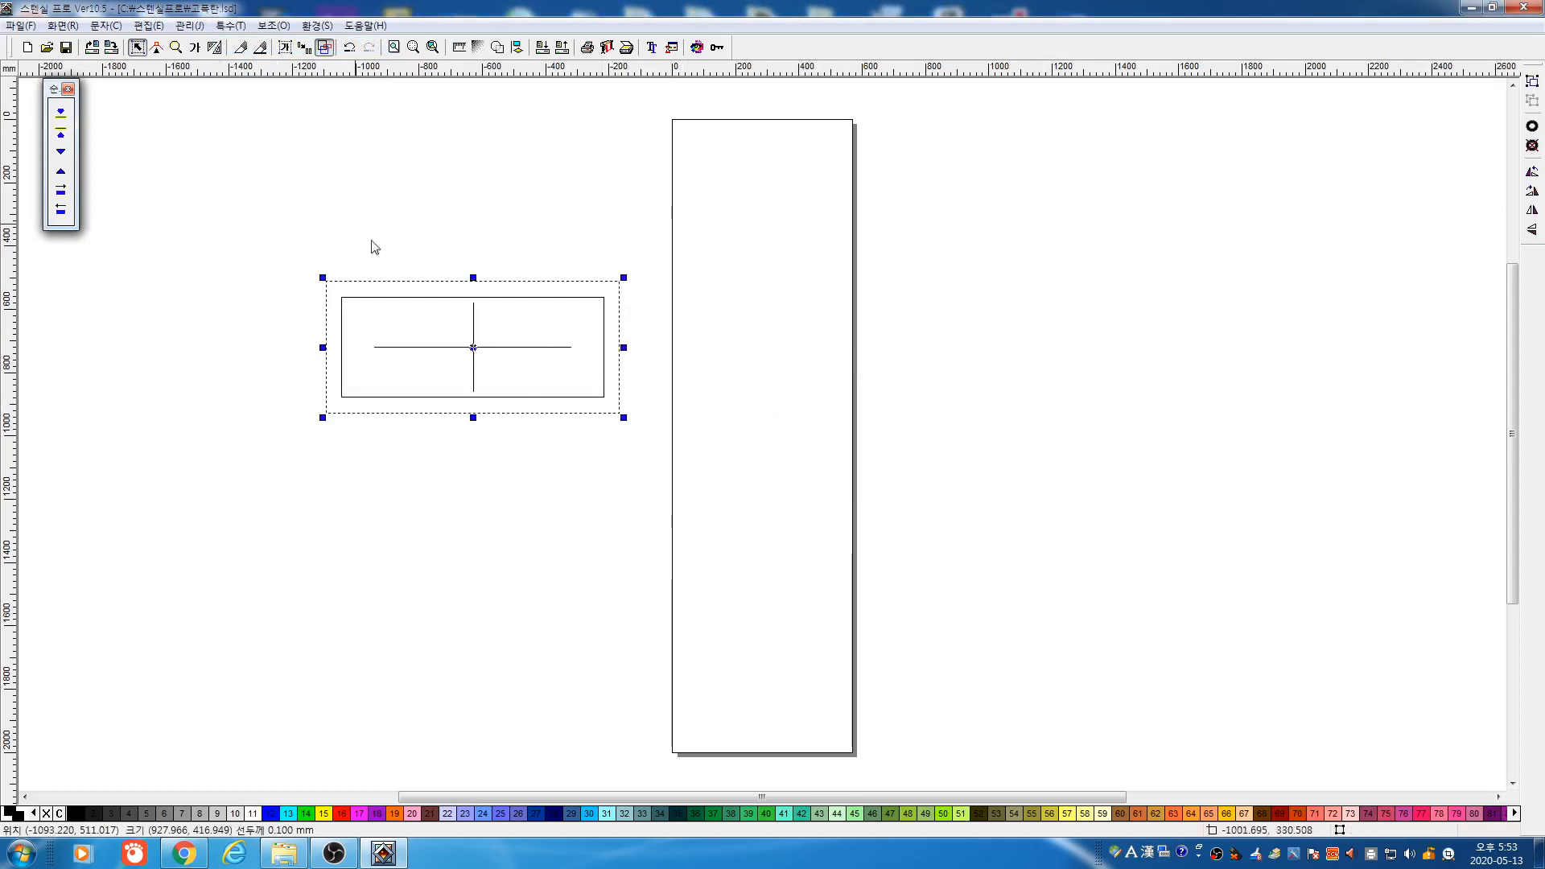
Set the cut thickness and cut bridge gaps through the frame's top and bottom edges
{"action": "left_click", "coordinate": [260, 46]}
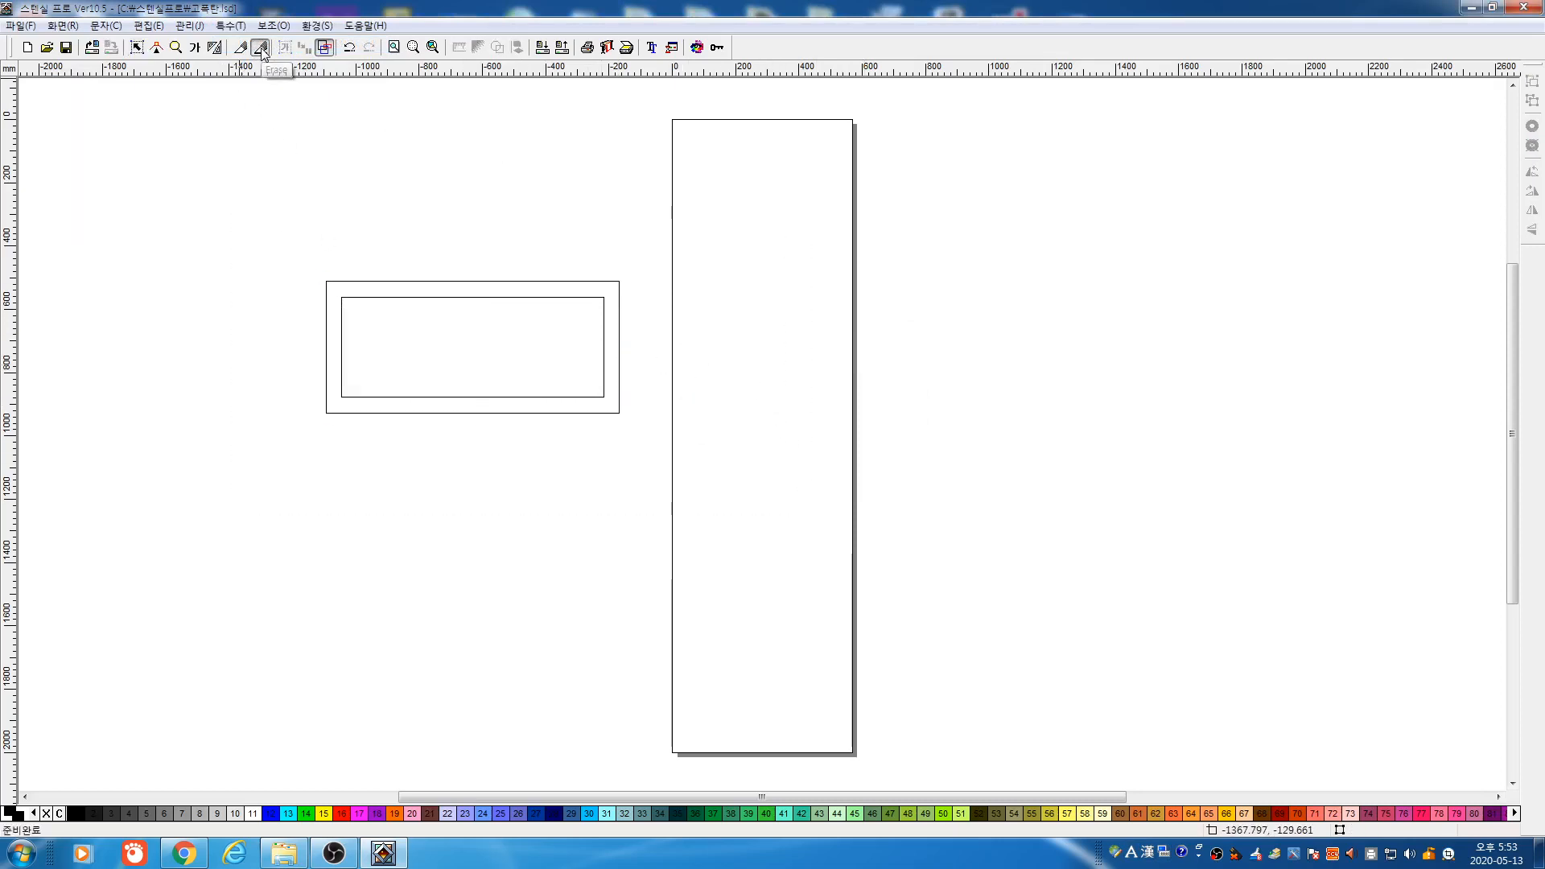
{"action": "double_click", "coordinate": [761, 408]}
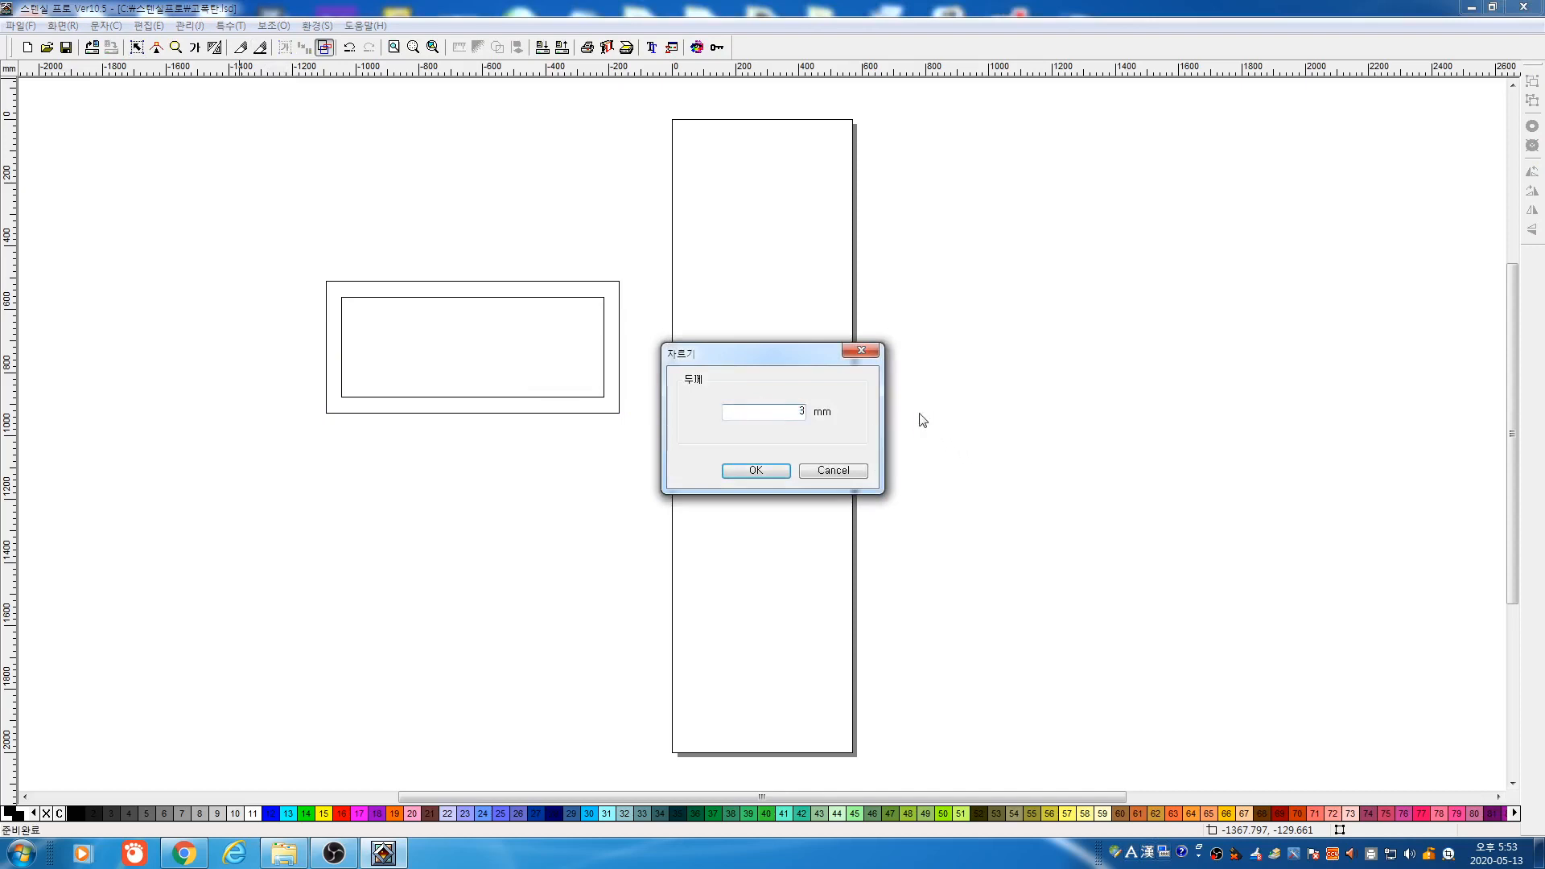
{"action": "left_click", "coordinate": [756, 471]}
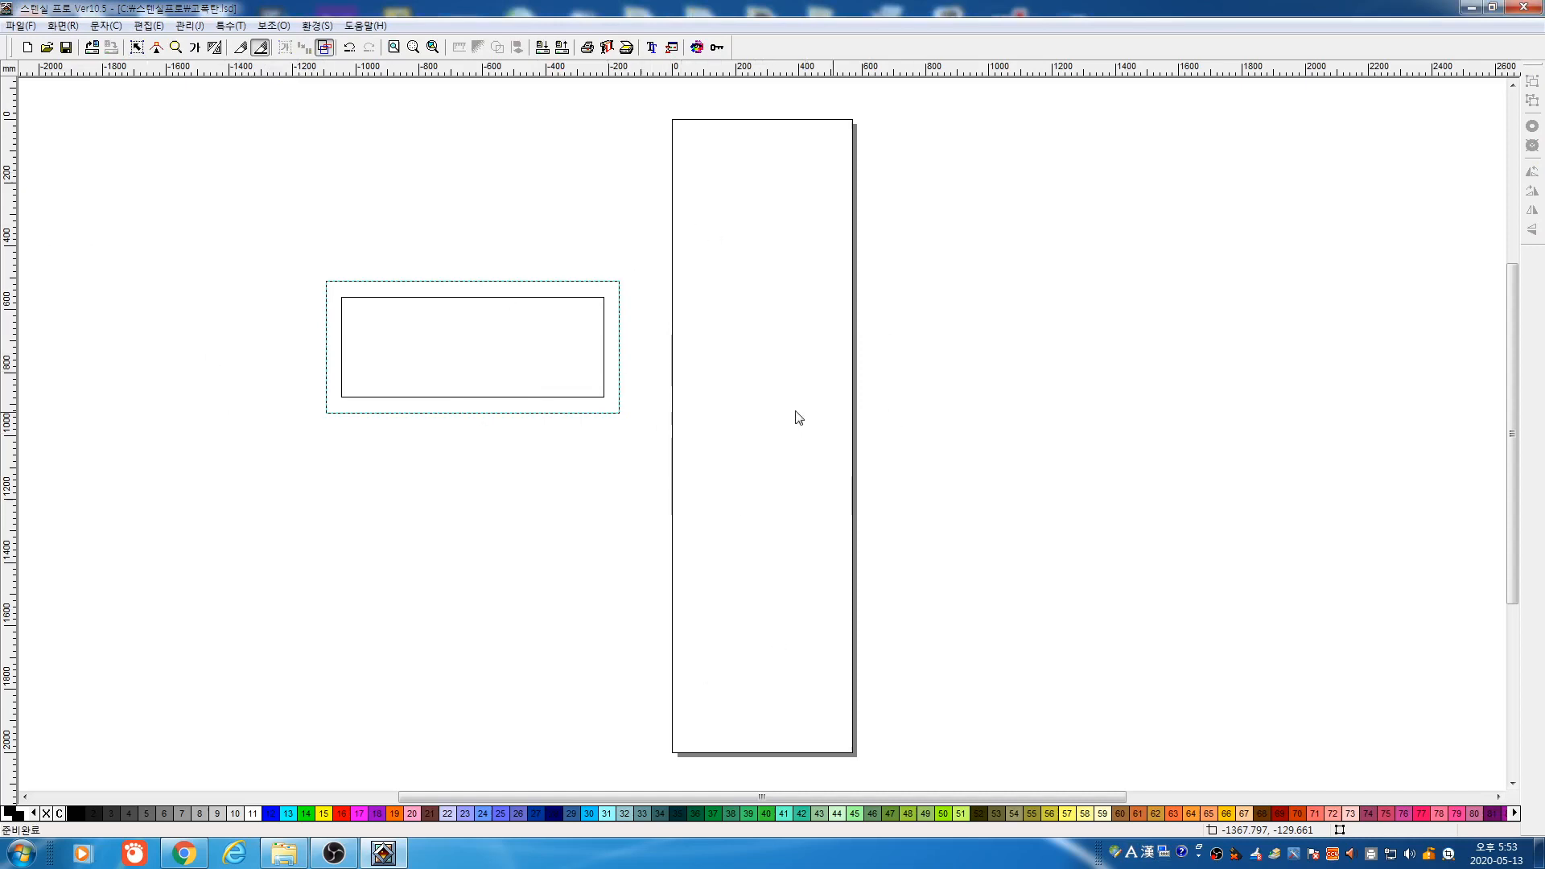
{"action": "left_click", "coordinate": [675, 404]}
{"action": "left_click", "coordinate": [490, 229]}
{"action": "left_click", "coordinate": [483, 534]}
Add two more vertical cuts through the frame and fill it solid black
{"action": "left_click", "coordinate": [413, 256]}
{"action": "left_click", "coordinate": [420, 506]}
{"action": "left_click", "coordinate": [544, 482]}
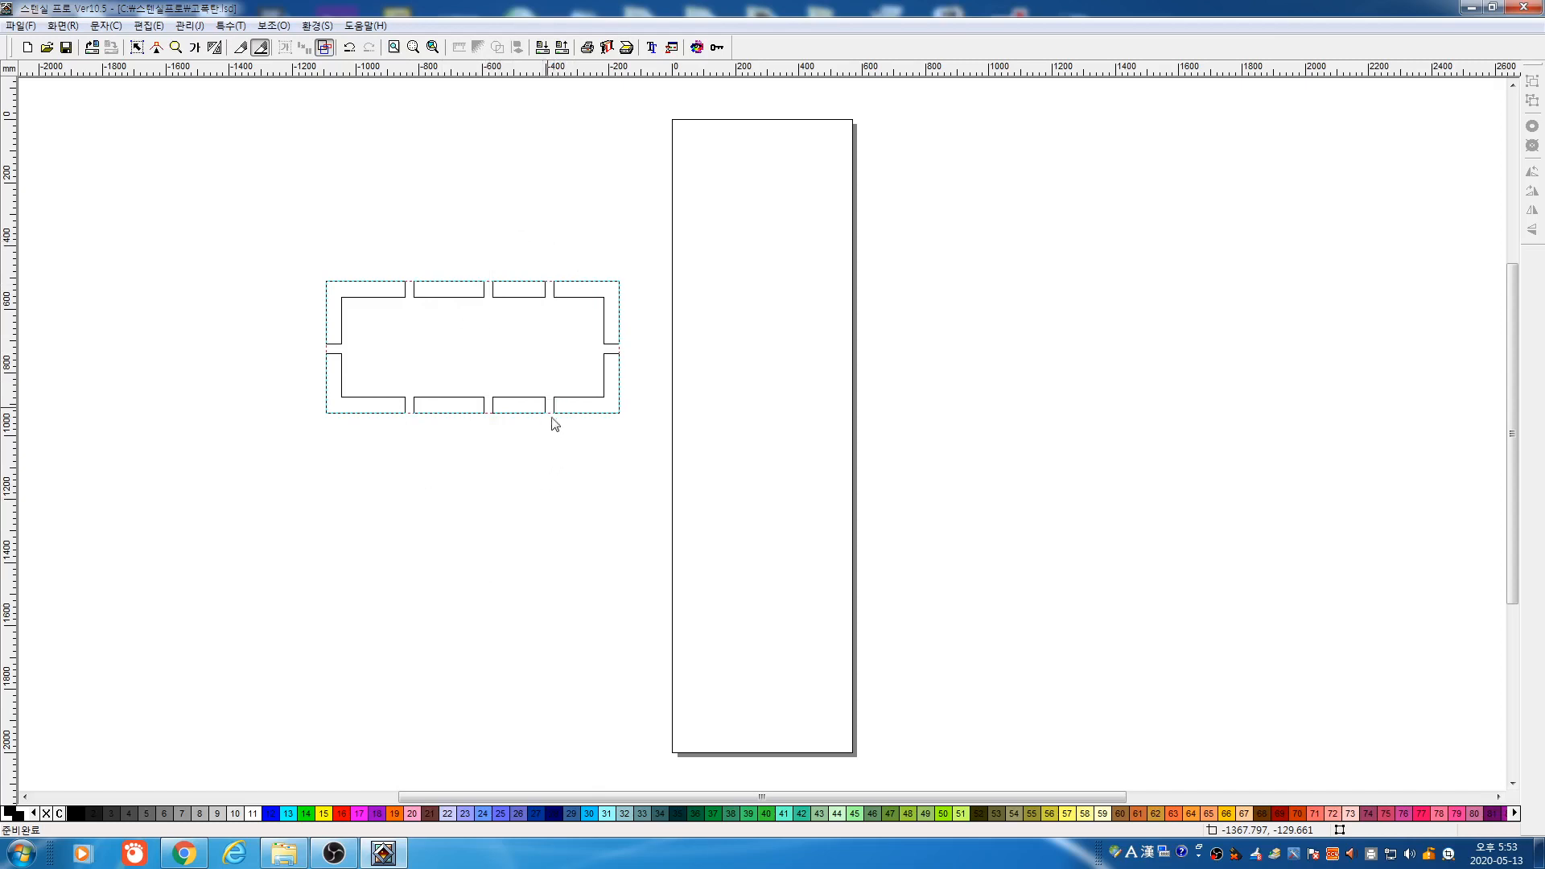
{"action": "left_click", "coordinate": [137, 46]}
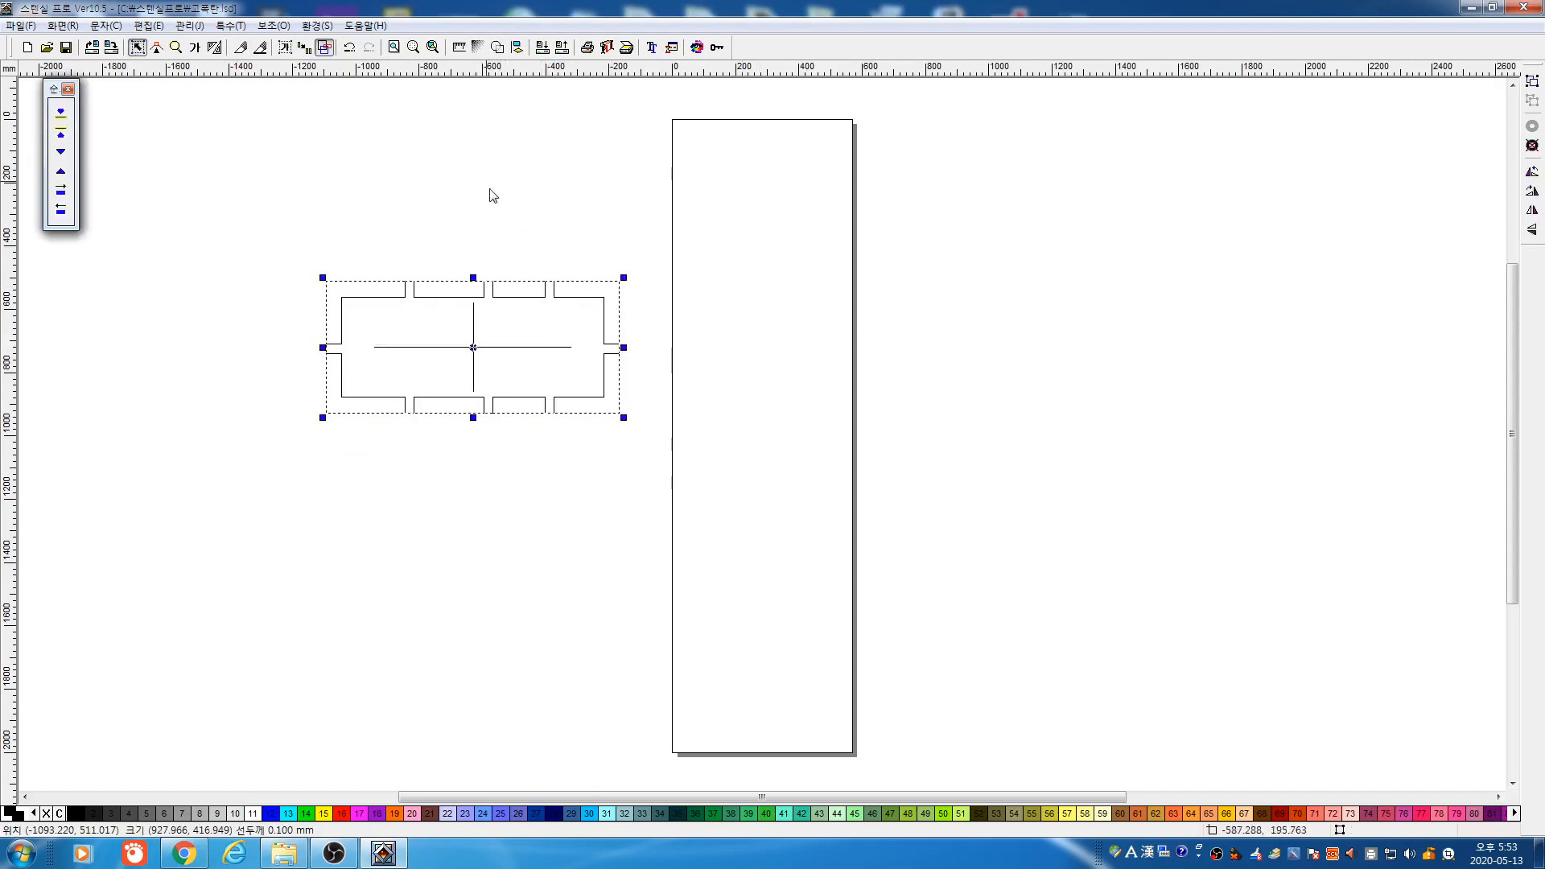
{"action": "left_click", "coordinate": [325, 47]}
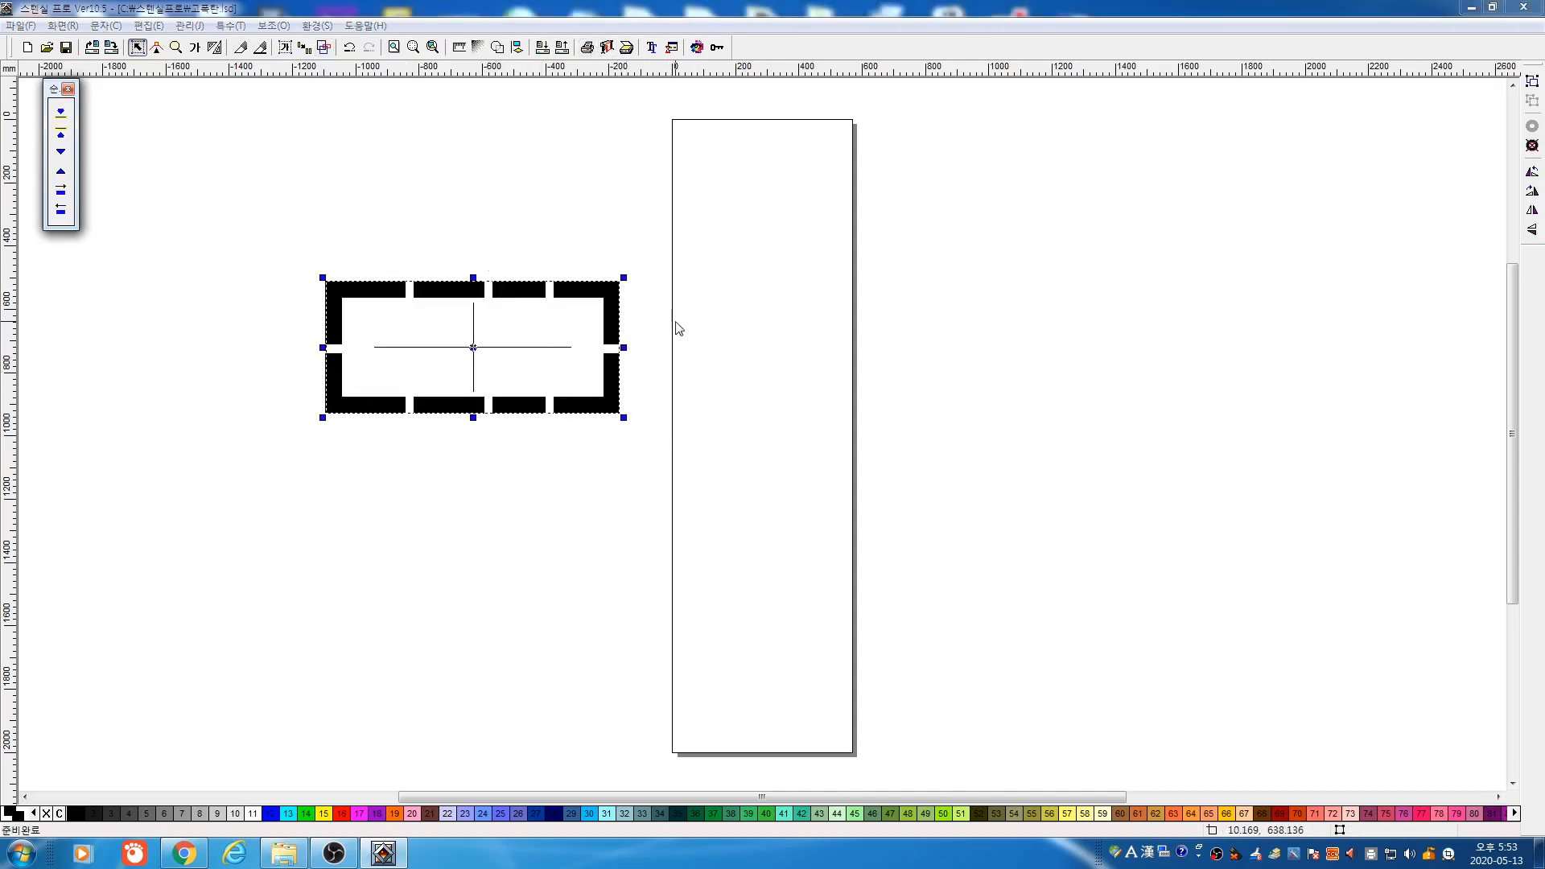
Scale the black frame proportionally to 500 mm wide (500 × 224.66 mm)
{"action": "key", "text": "F5"}
{"action": "type", "text": "500"}
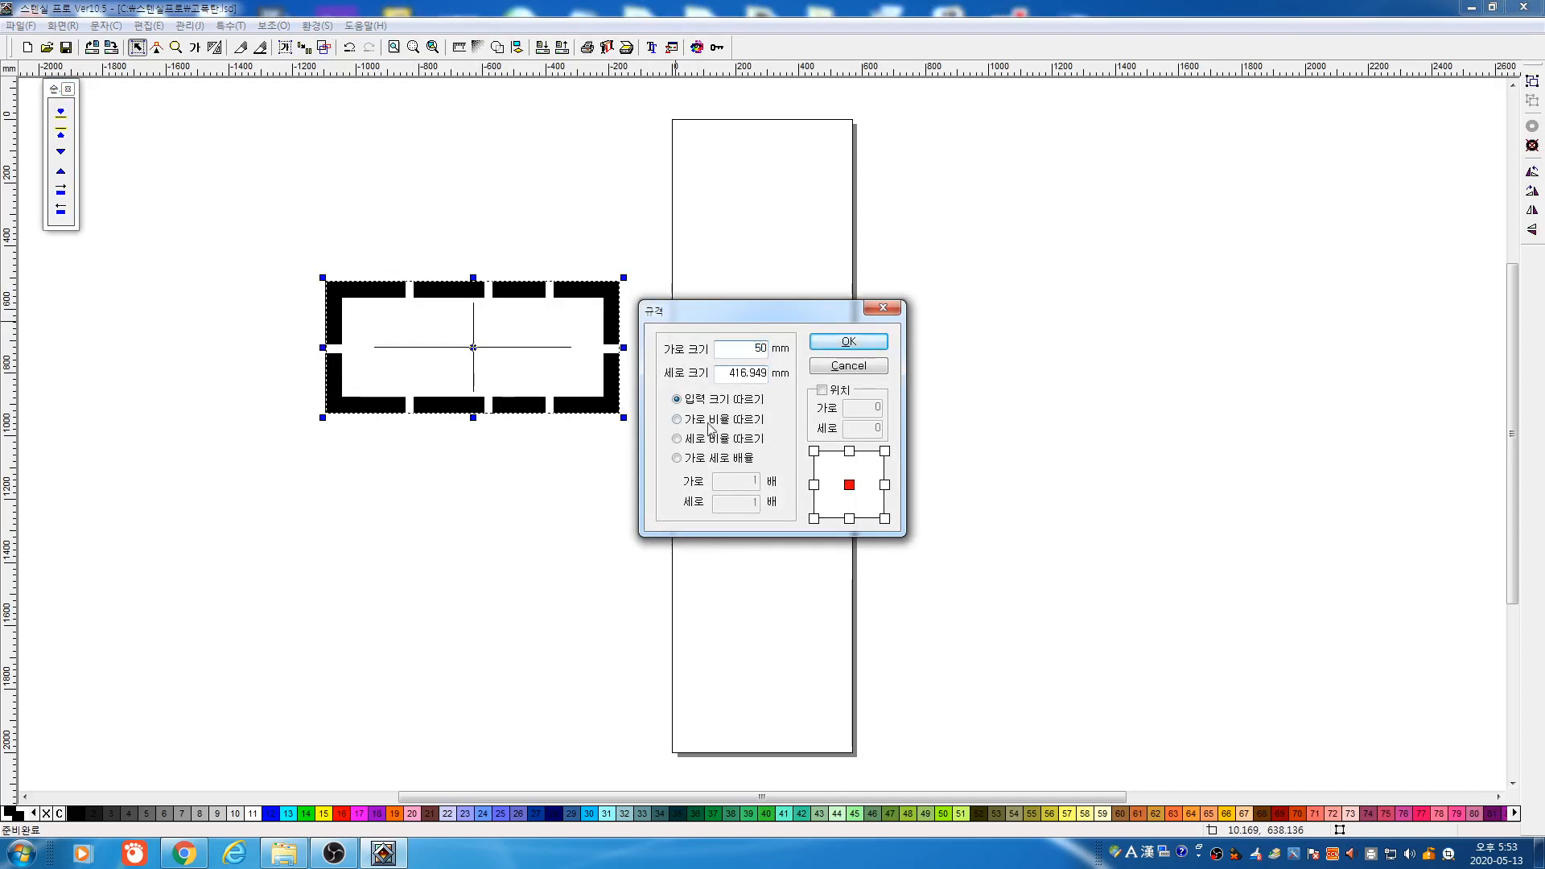
{"action": "left_click", "coordinate": [713, 420]}
{"action": "left_click", "coordinate": [849, 342]}
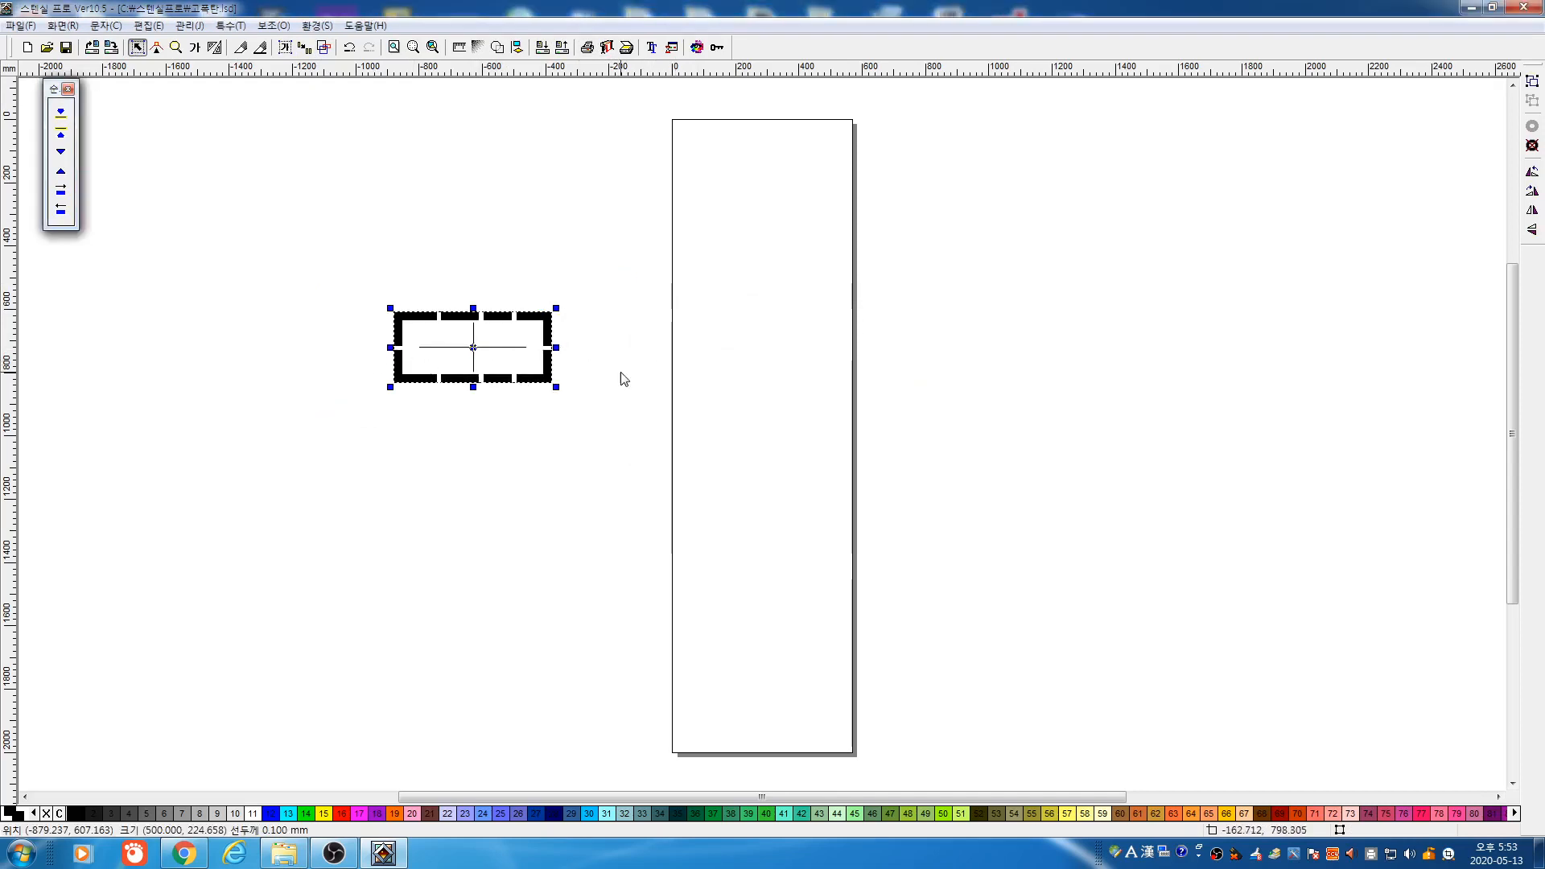
Select the resized frame and check it in the plotter output preview
{"action": "left_click_drag", "start_coordinate": [303, 257], "coordinate": [668, 438]}
{"action": "left_click", "coordinate": [608, 47]}
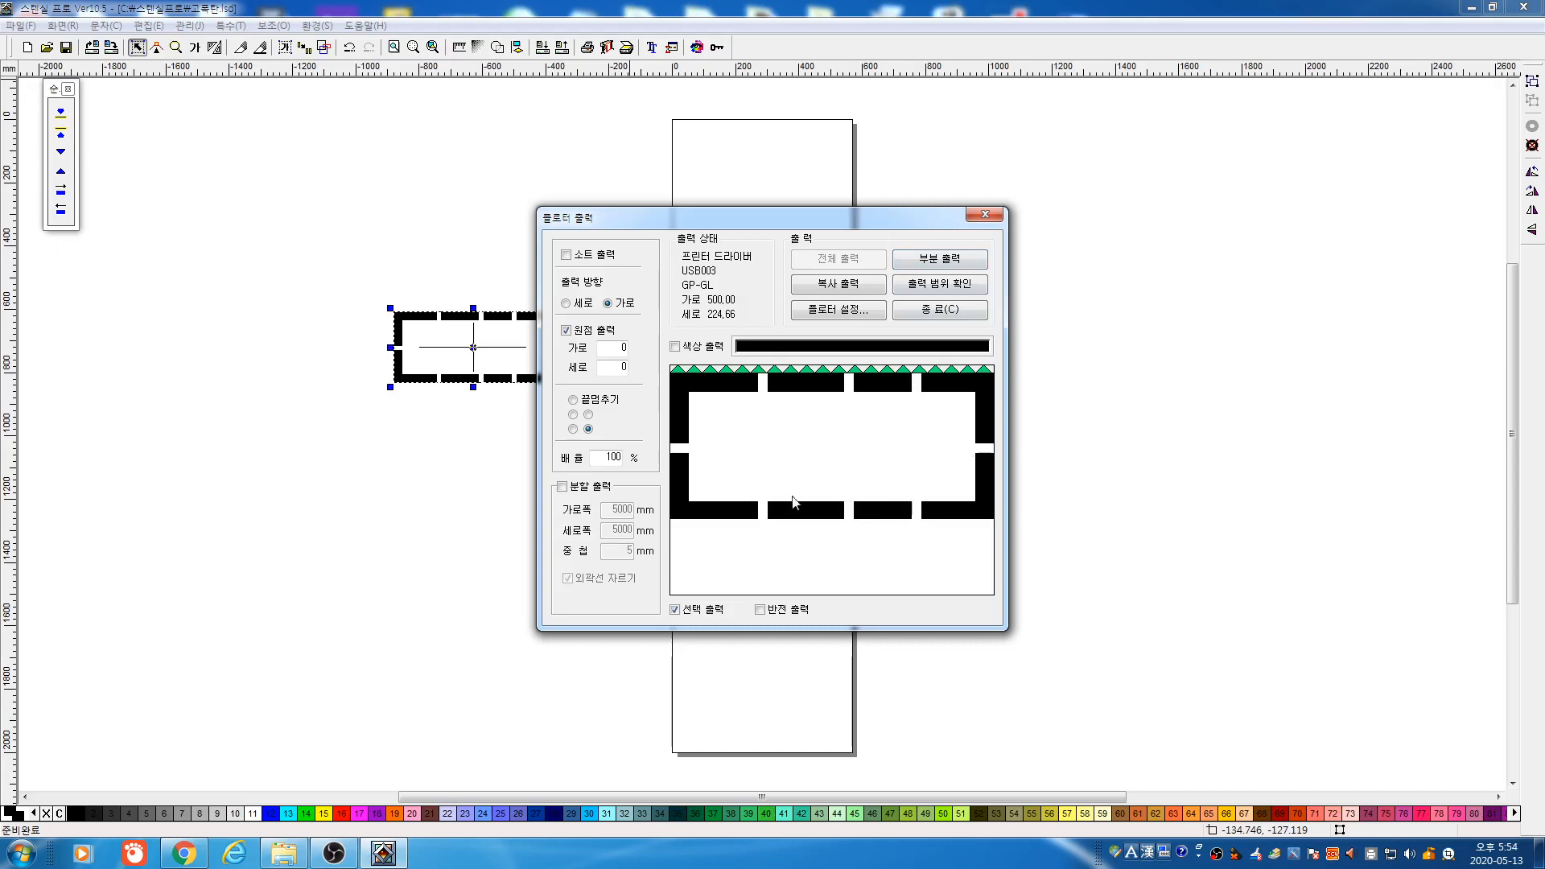
{"action": "left_click", "coordinate": [941, 310]}
{"action": "left_click", "coordinate": [195, 46]}
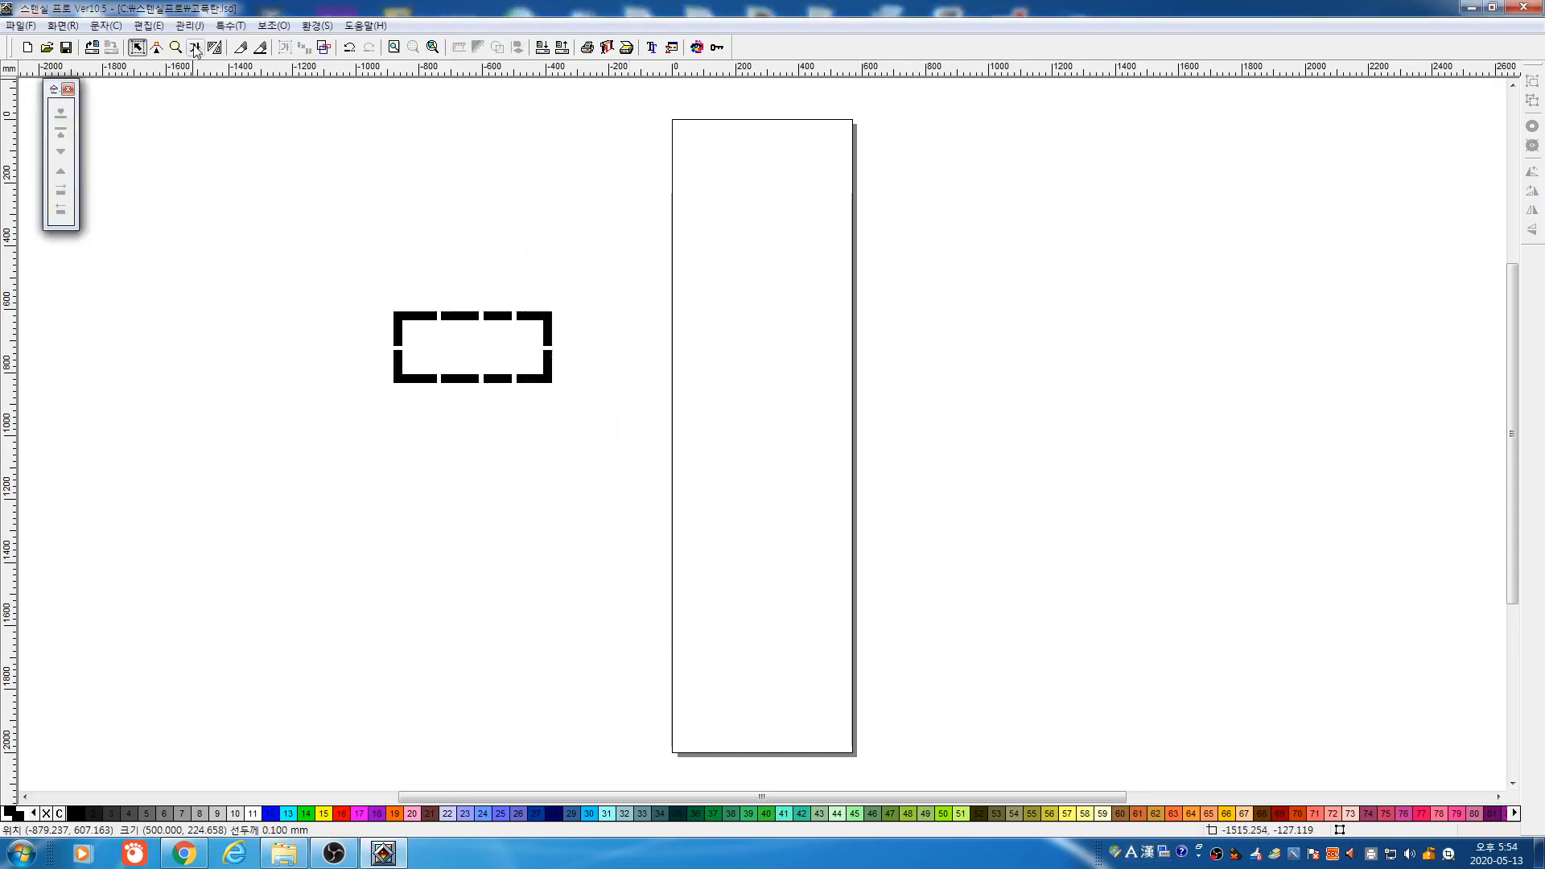
Add 국방튼튼 stencil text, then delete the misplaced copy
{"action": "left_click_drag", "start_coordinate": [382, 291], "coordinate": [642, 426]}
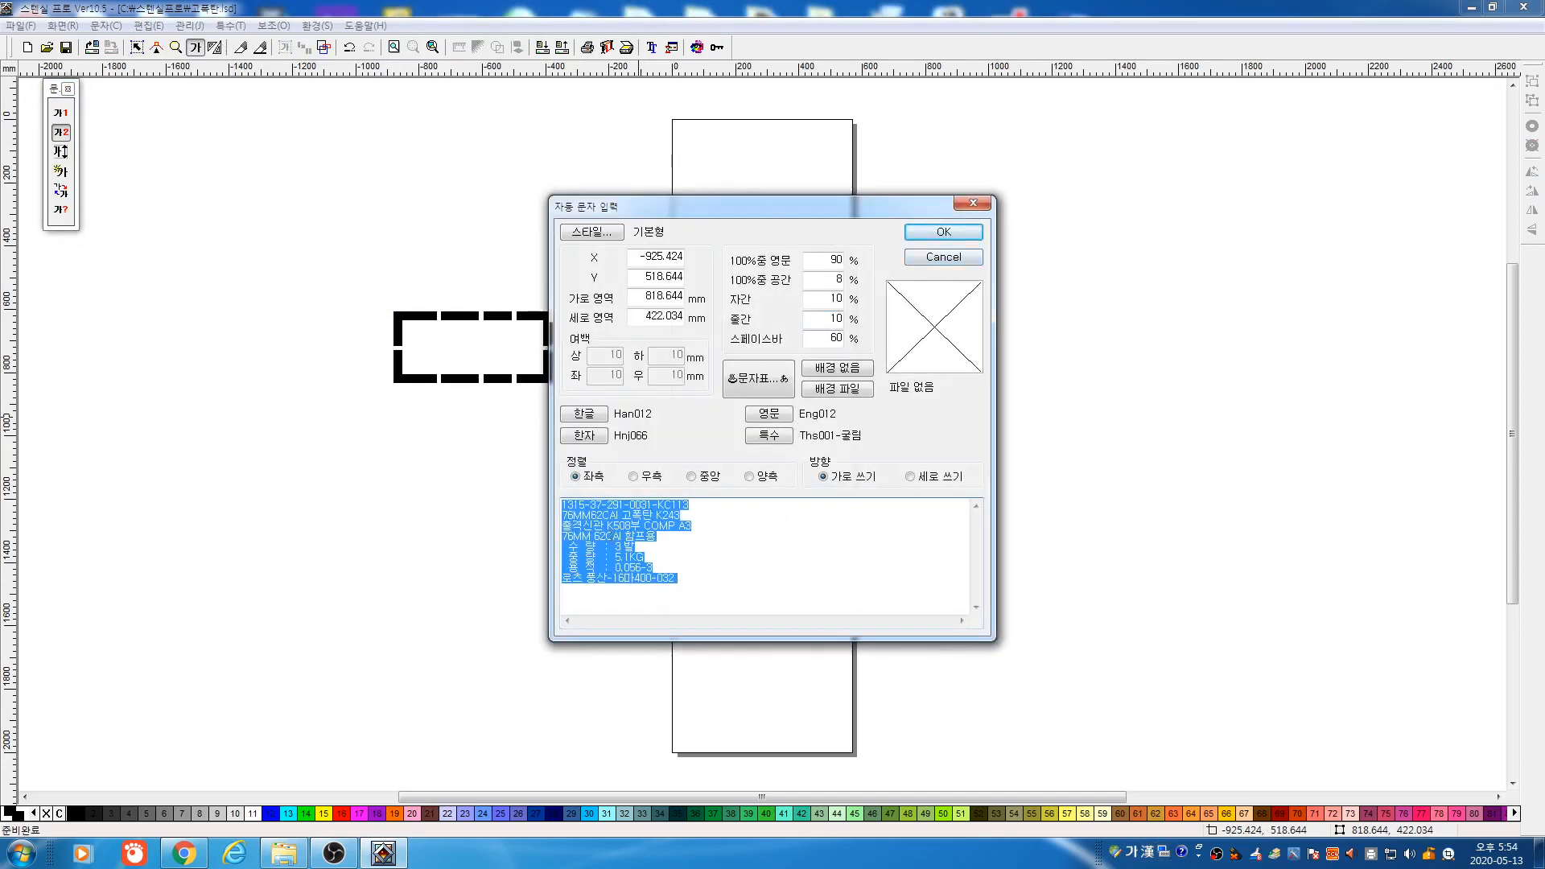
{"action": "type", "text": "RN"}
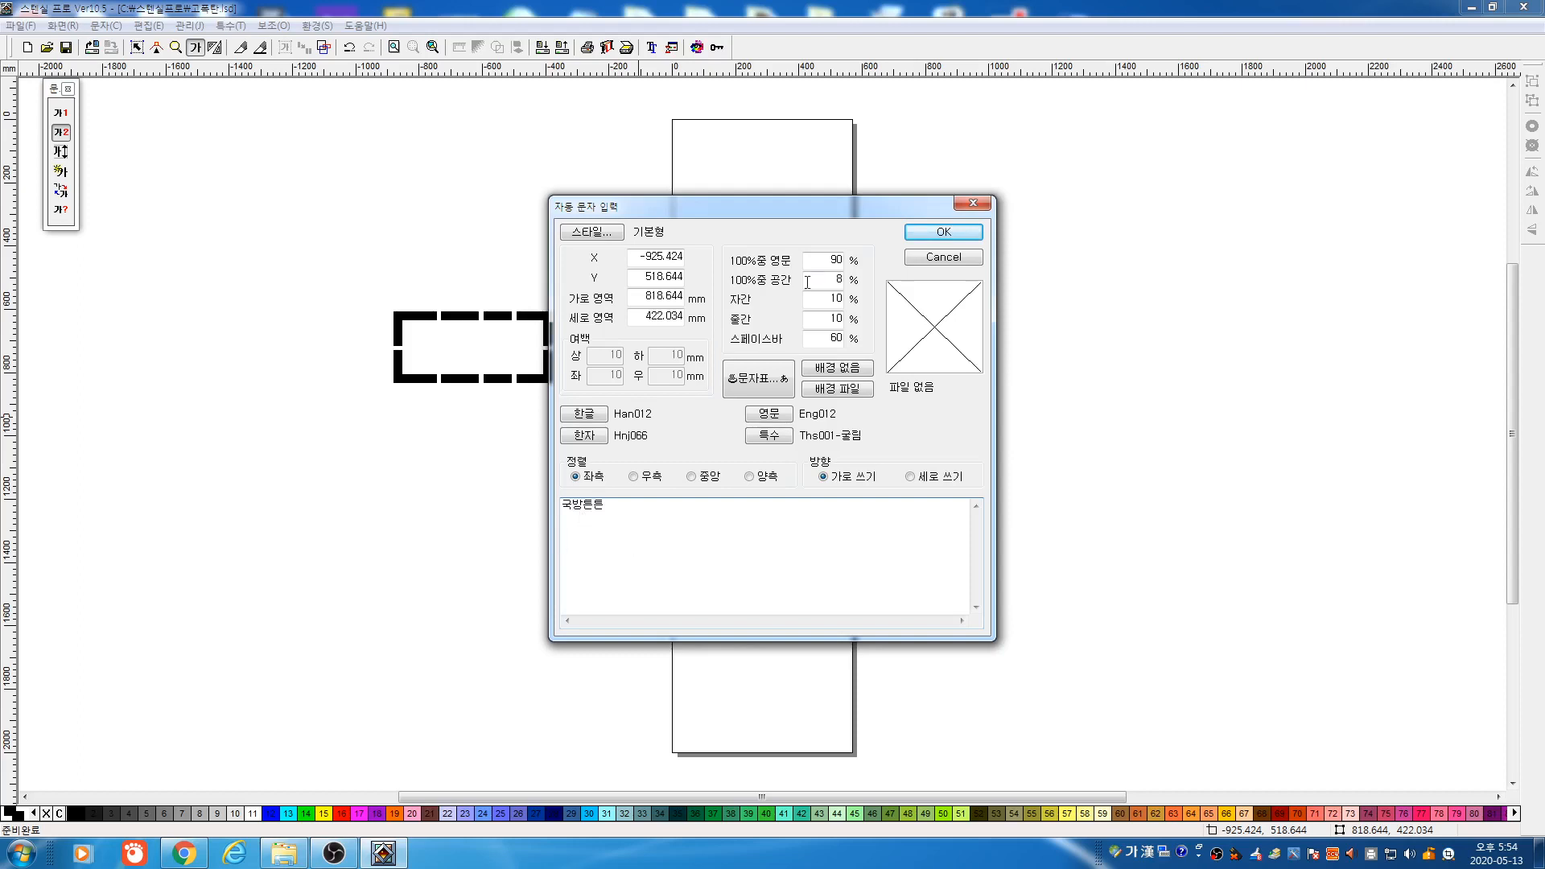
{"action": "left_click", "coordinate": [941, 239]}
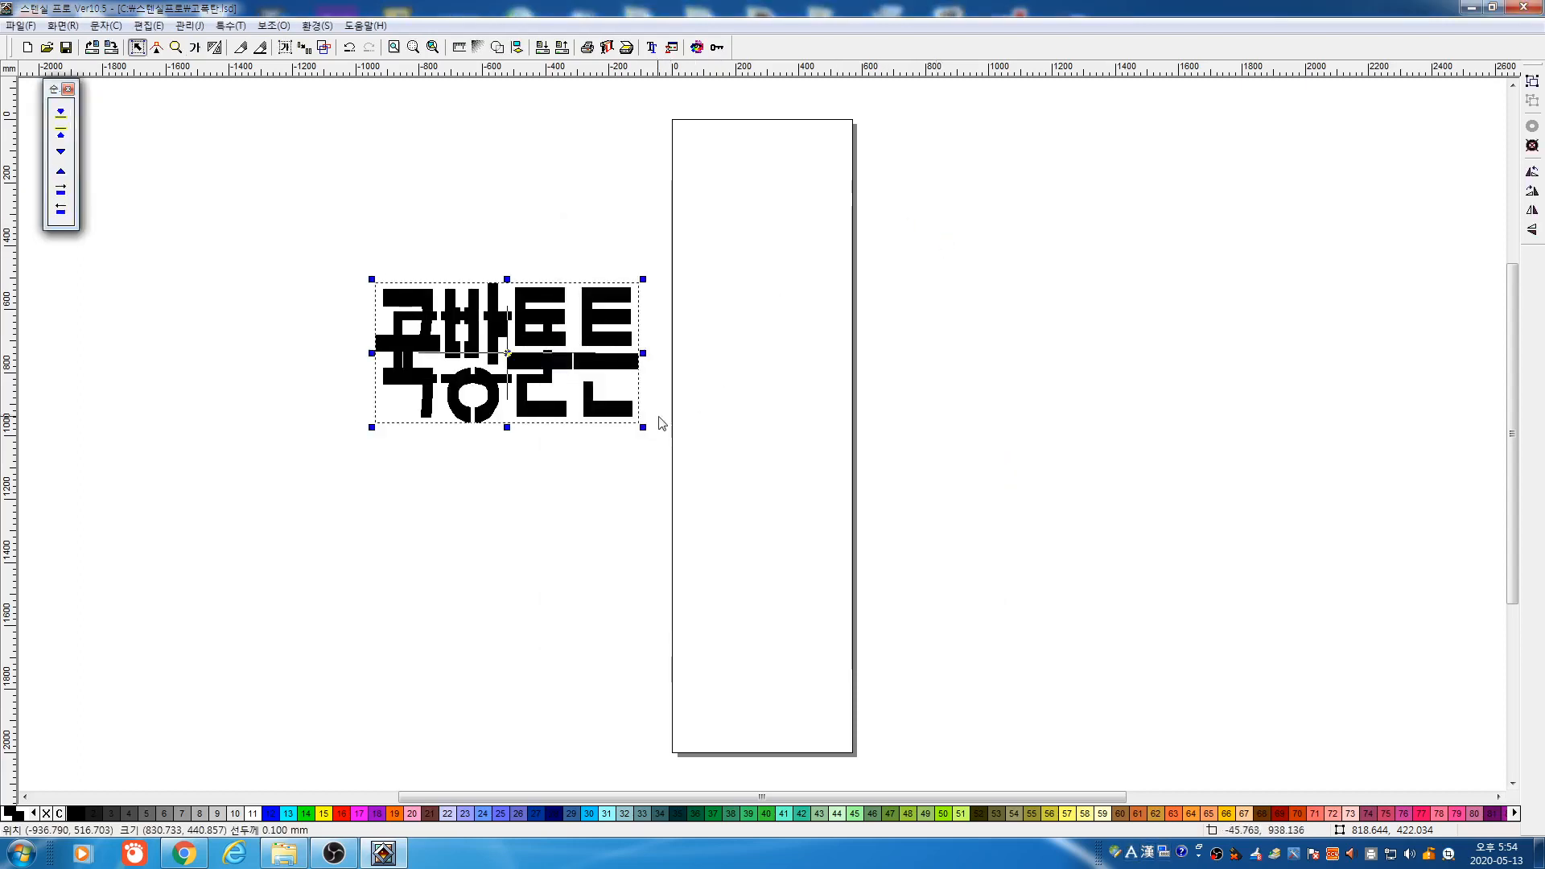
{"action": "key", "text": "Delete"}
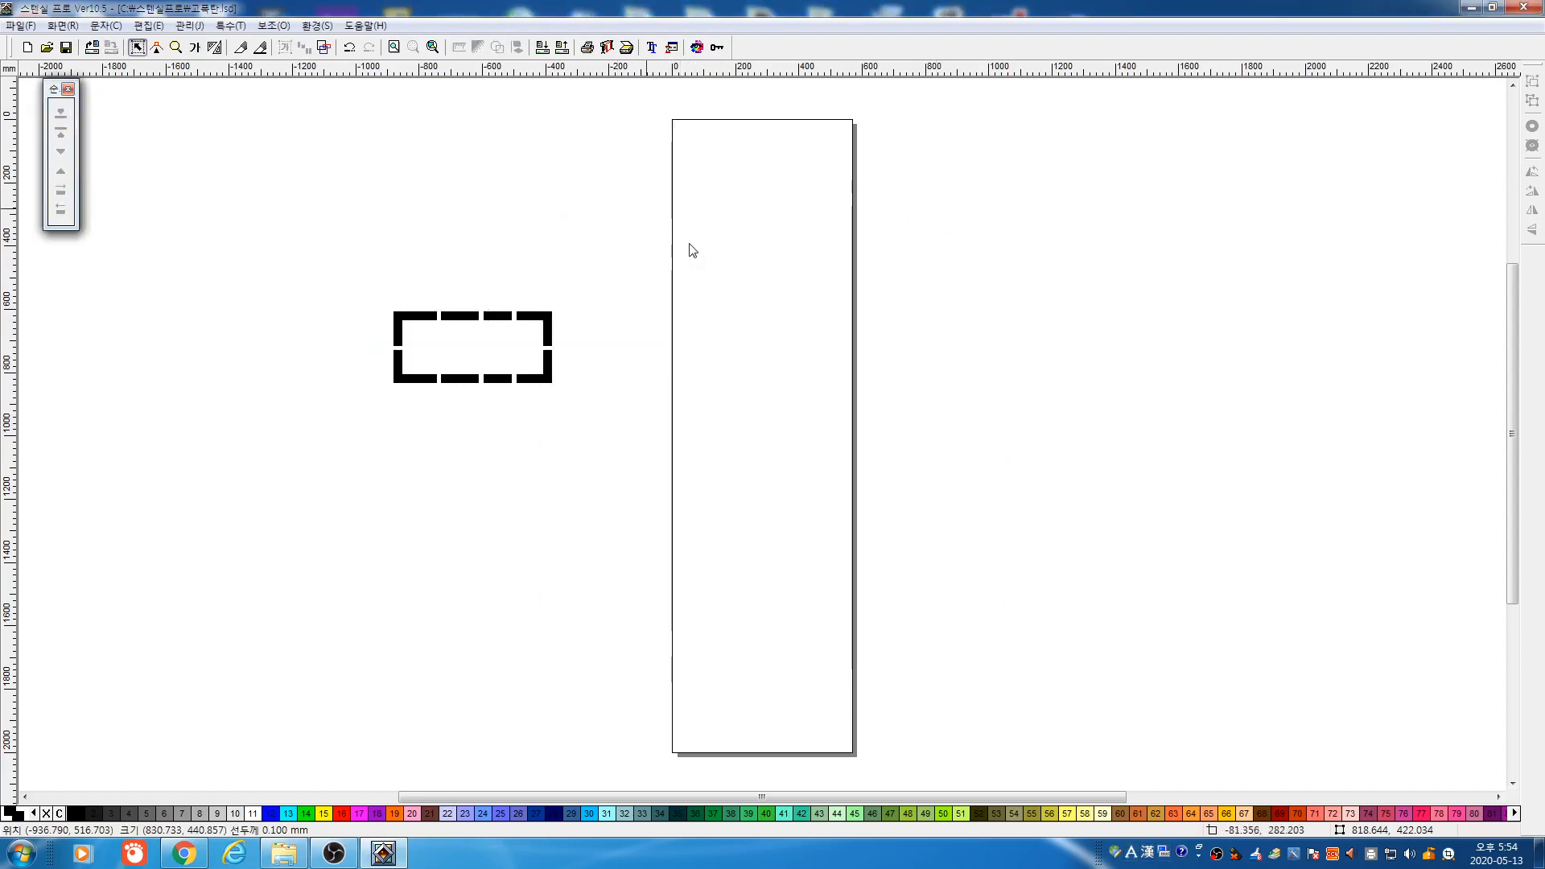
Zoom in on the black frame and place 국방튼튼 text inside it
{"action": "left_click", "coordinate": [177, 47]}
{"action": "left_click_drag", "start_coordinate": [373, 290], "coordinate": [624, 410]}
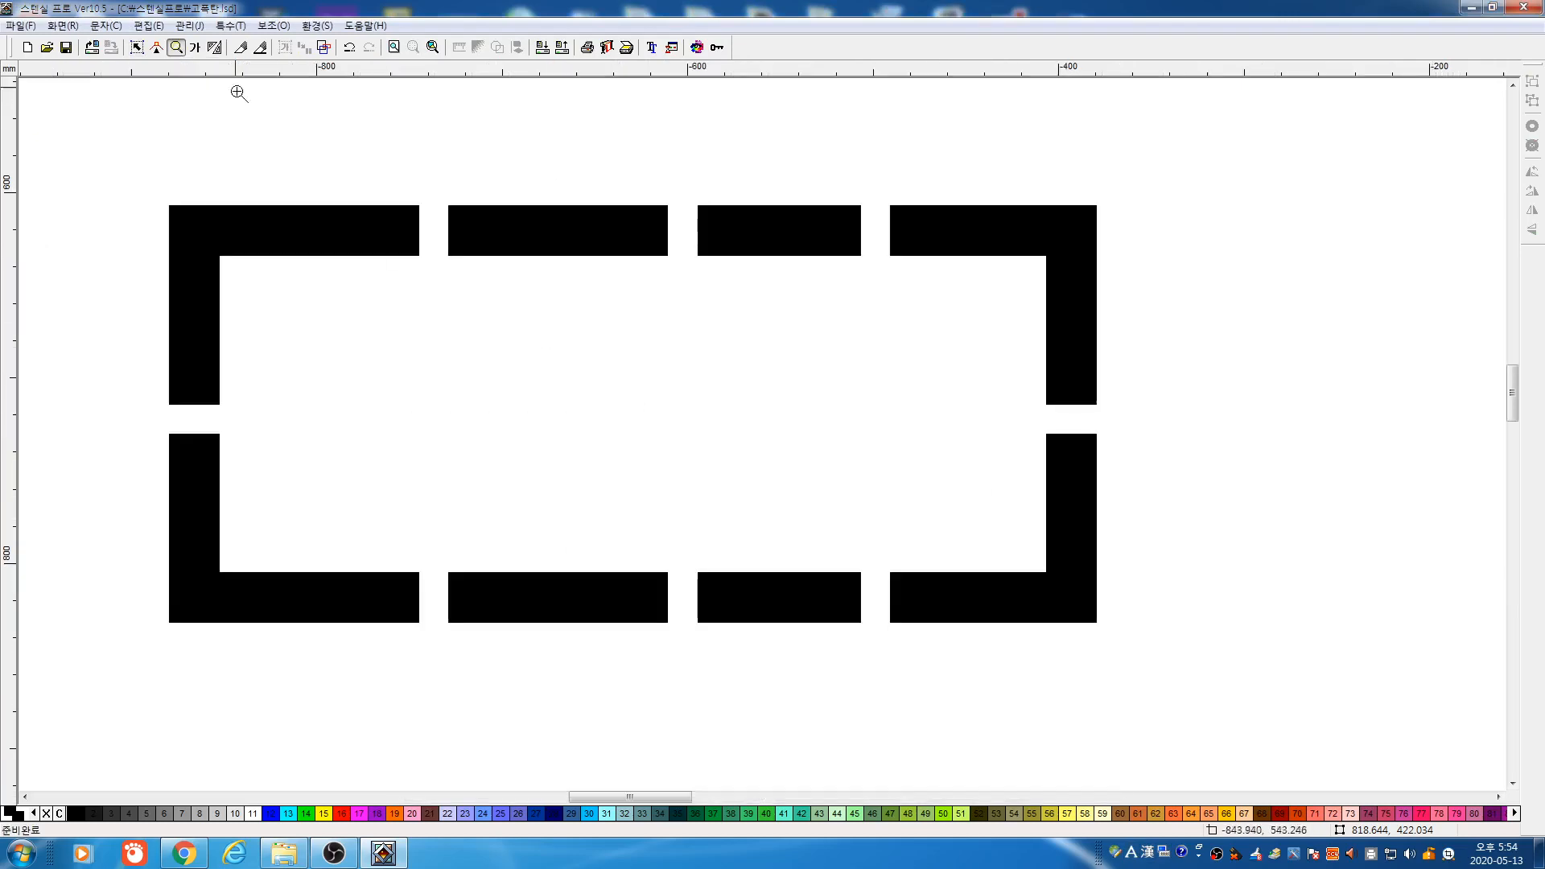
{"action": "left_click", "coordinate": [194, 48]}
{"action": "left_click_drag", "start_coordinate": [263, 291], "coordinate": [936, 514]}
{"action": "left_click", "coordinate": [942, 232]}
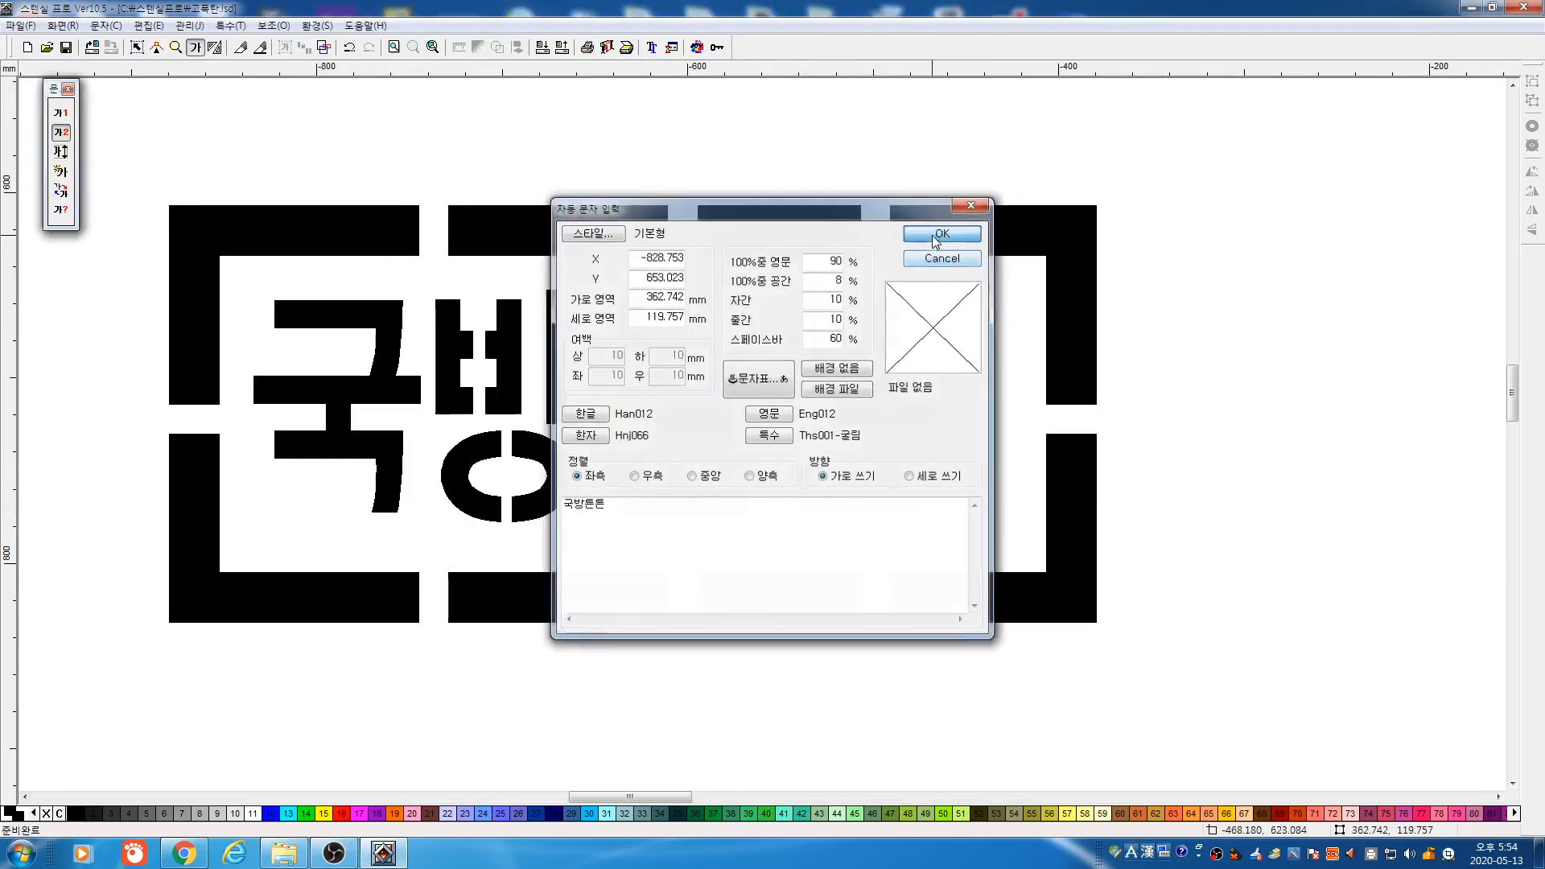
Enlarge 국방튼튼 and stretch it wider to about 408.7 × 132.3 mm to fill the frame
{"action": "key", "text": "space"}
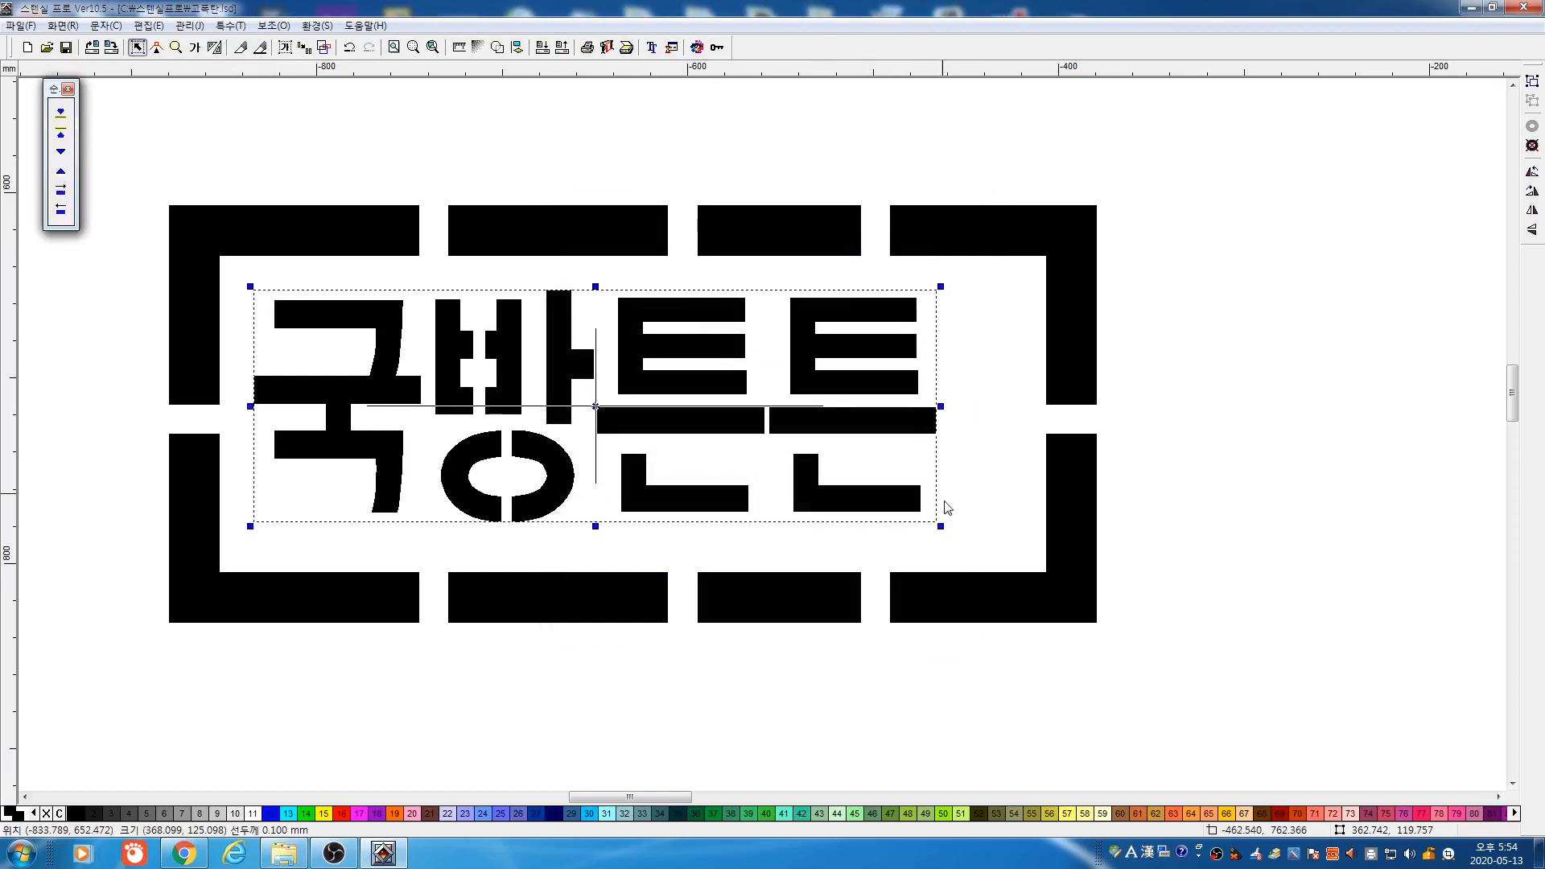
{"action": "left_click_drag", "start_coordinate": [941, 525], "coordinate": [979, 540]}
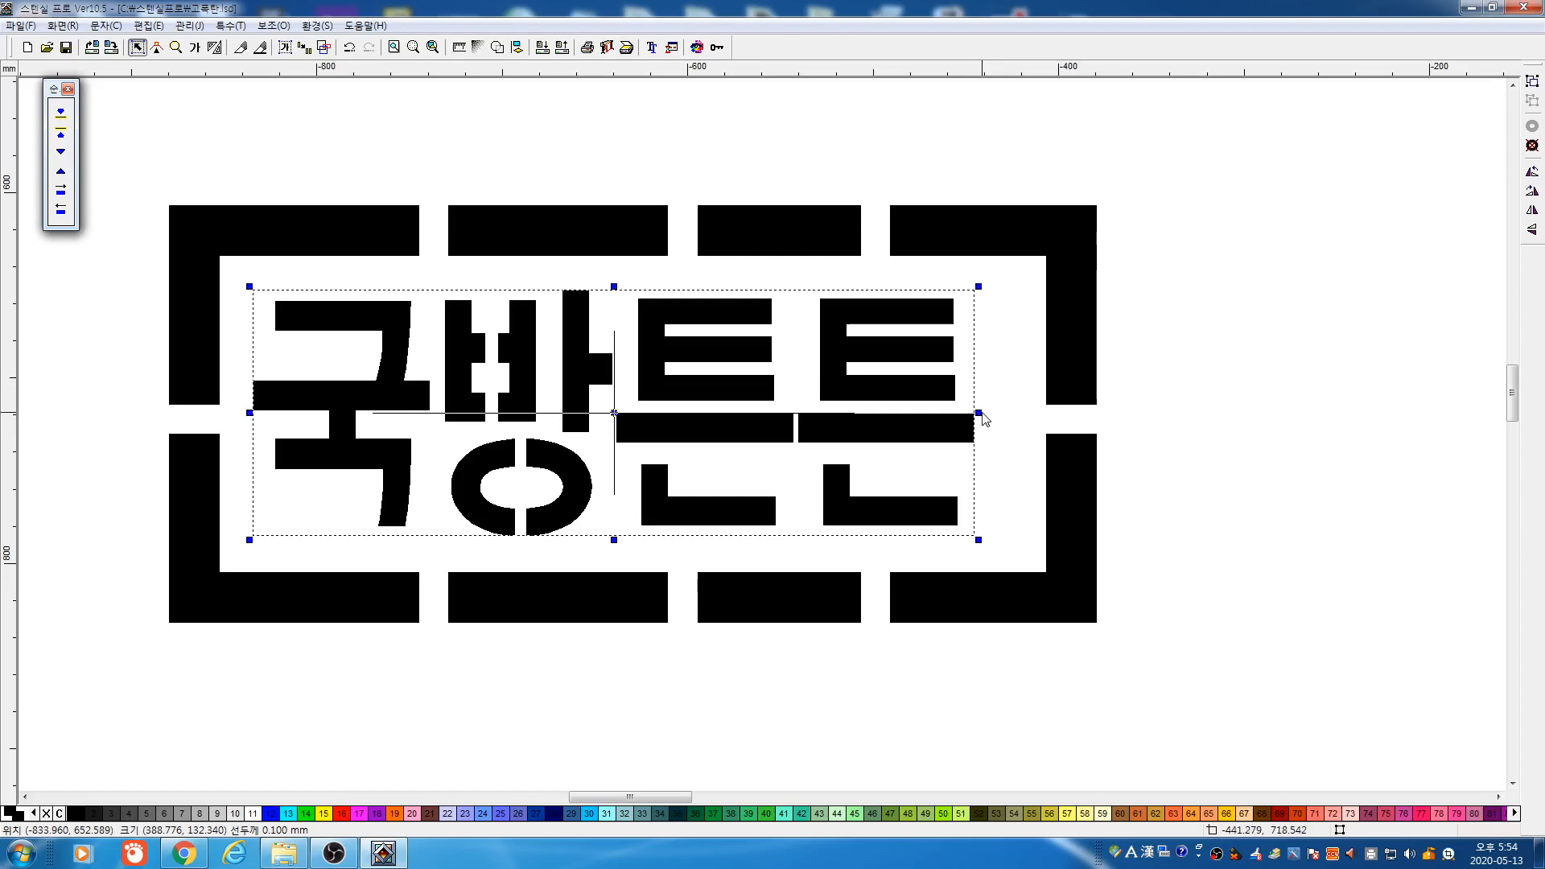
{"action": "key", "text": "shift"}
{"action": "left_click_drag", "start_coordinate": [978, 412], "coordinate": [1012, 425]}
{"action": "left_click", "coordinate": [1151, 387]}
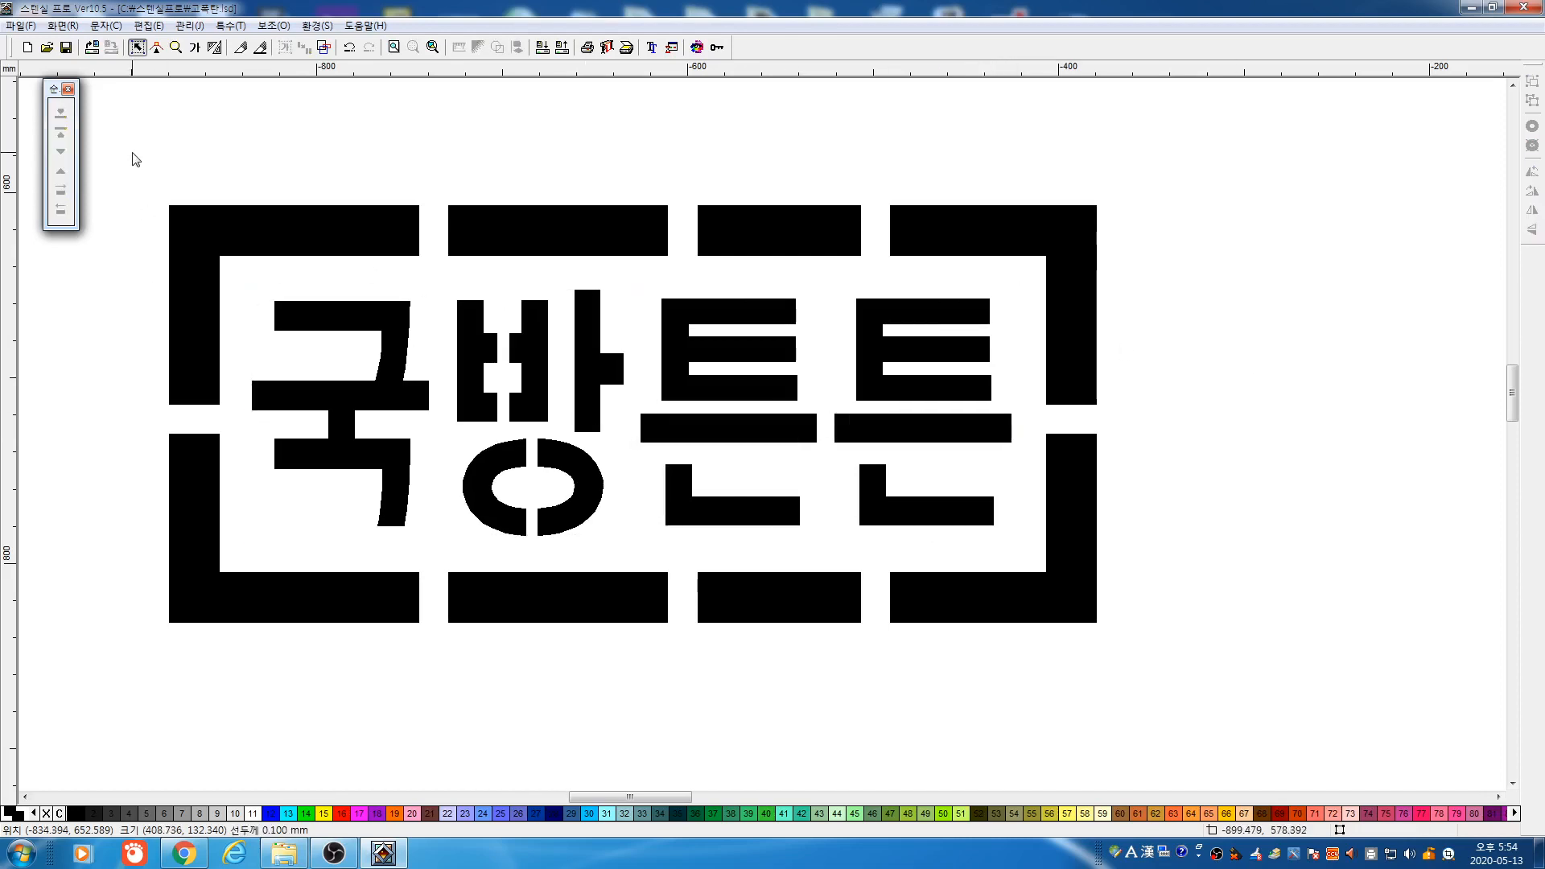
{"action": "left_click_drag", "start_coordinate": [136, 159], "coordinate": [1204, 641]}
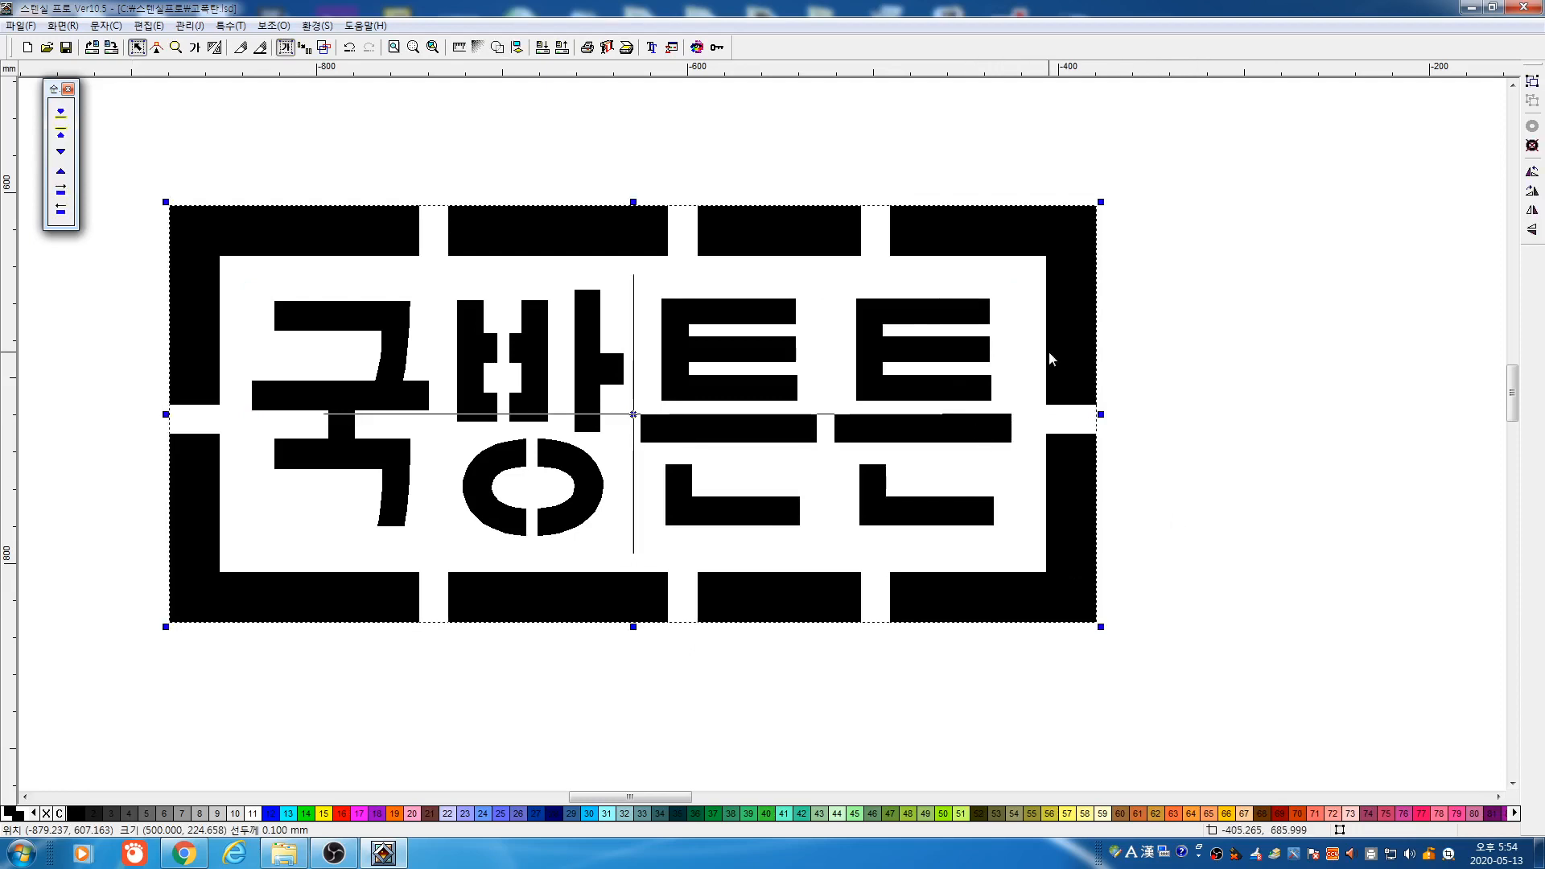
Colour the frame pieces red and briefly check the design in outline view
{"action": "left_click", "coordinate": [342, 814]}
{"action": "left_click", "coordinate": [415, 728]}
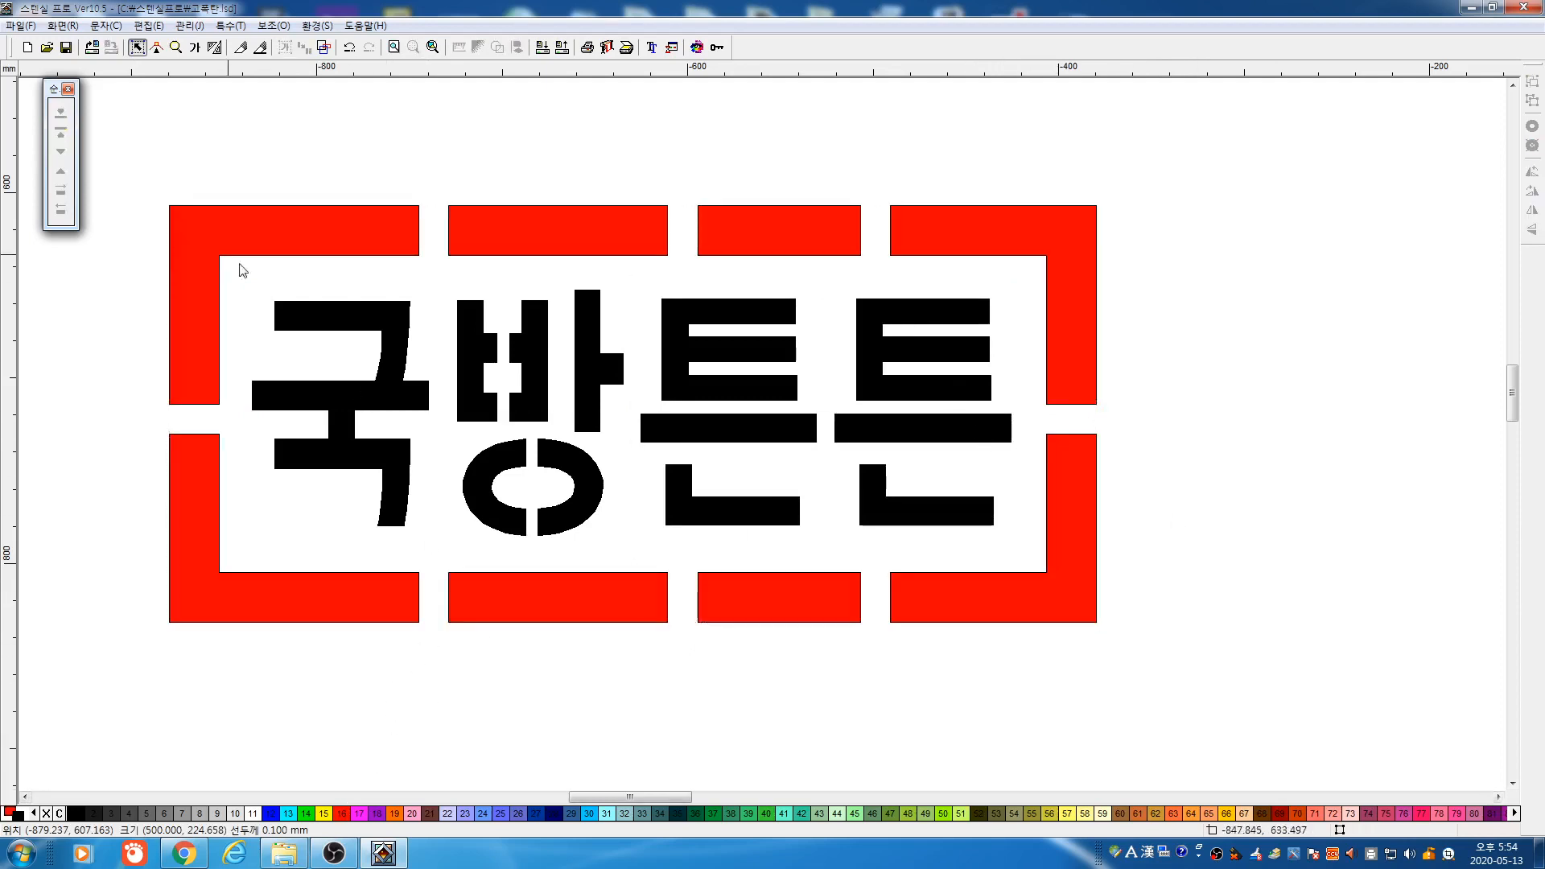
{"action": "left_click_drag", "start_coordinate": [162, 196], "coordinate": [1297, 707]}
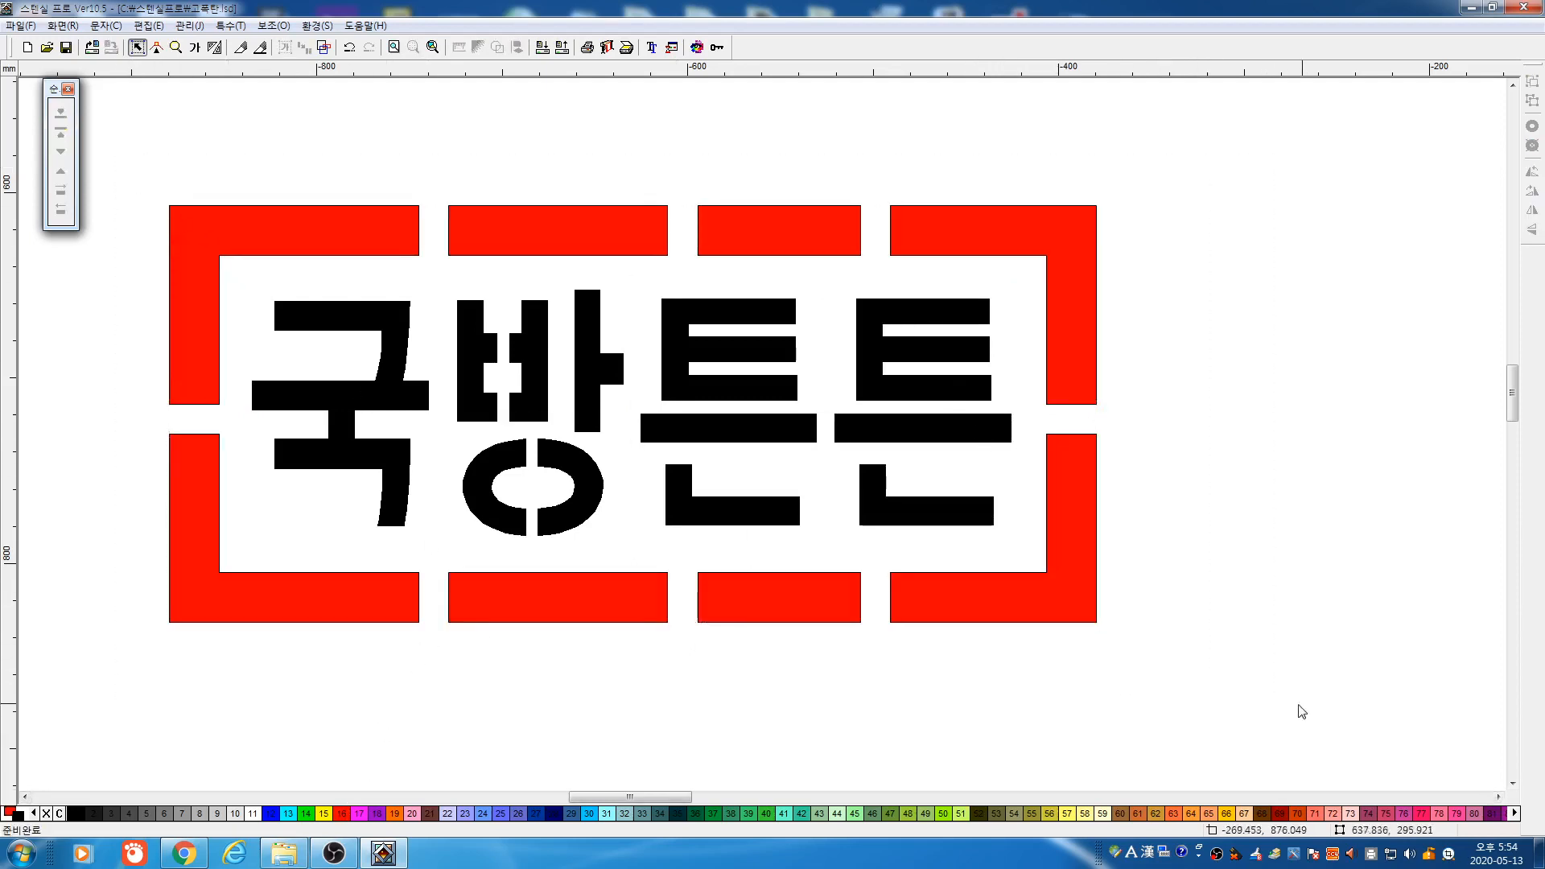
{"action": "left_click", "coordinate": [323, 49]}
{"action": "left_click", "coordinate": [323, 48]}
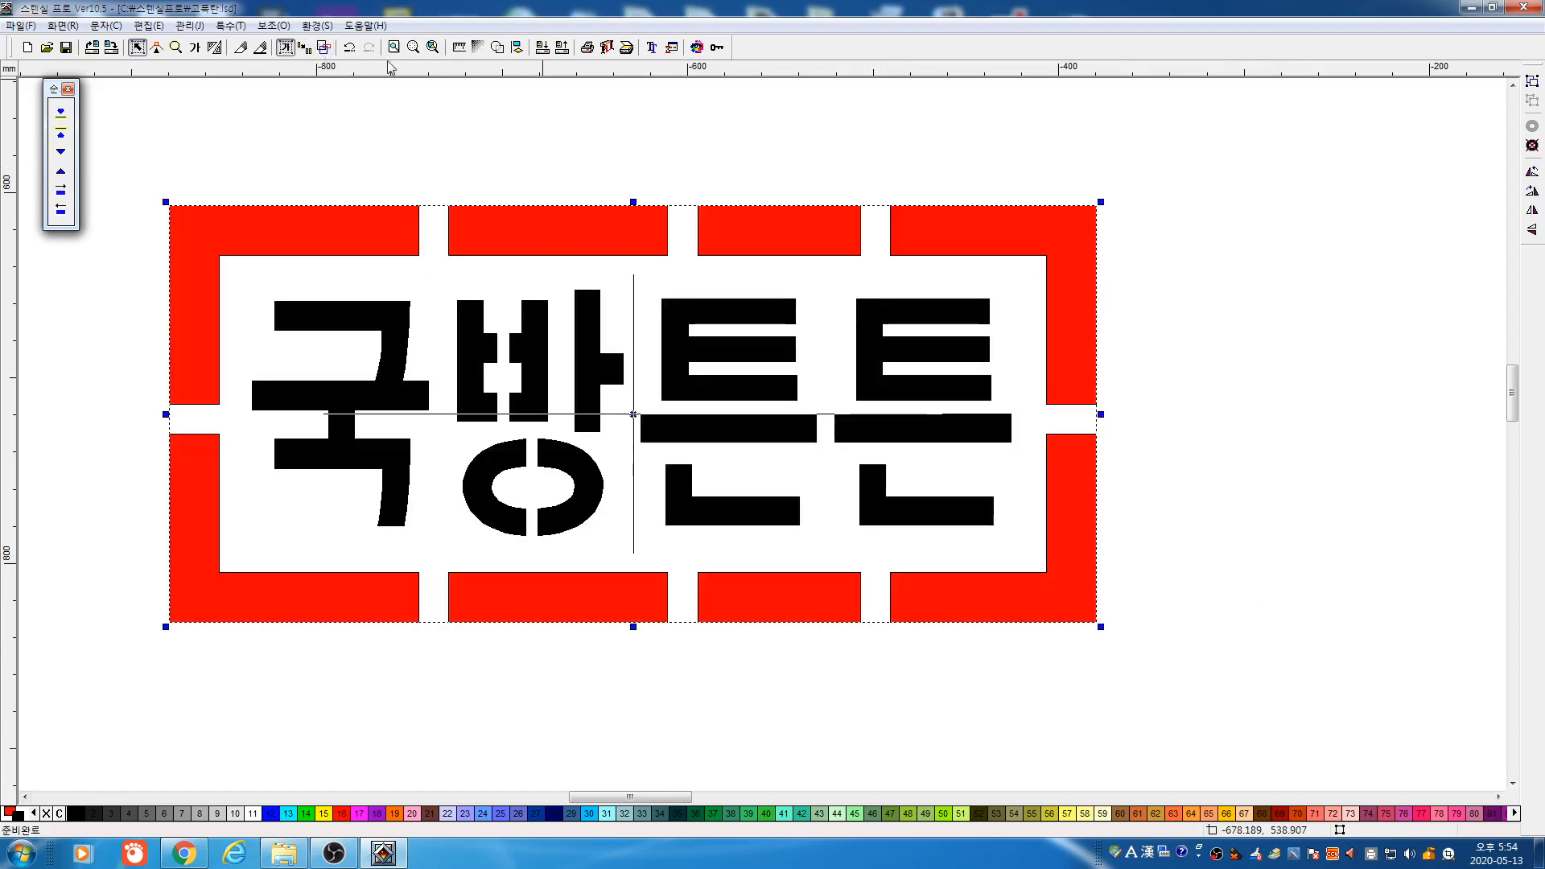
Preview the 500 × 224.66 plotter output, close it, and show the whole page
{"action": "left_click", "coordinate": [606, 48]}
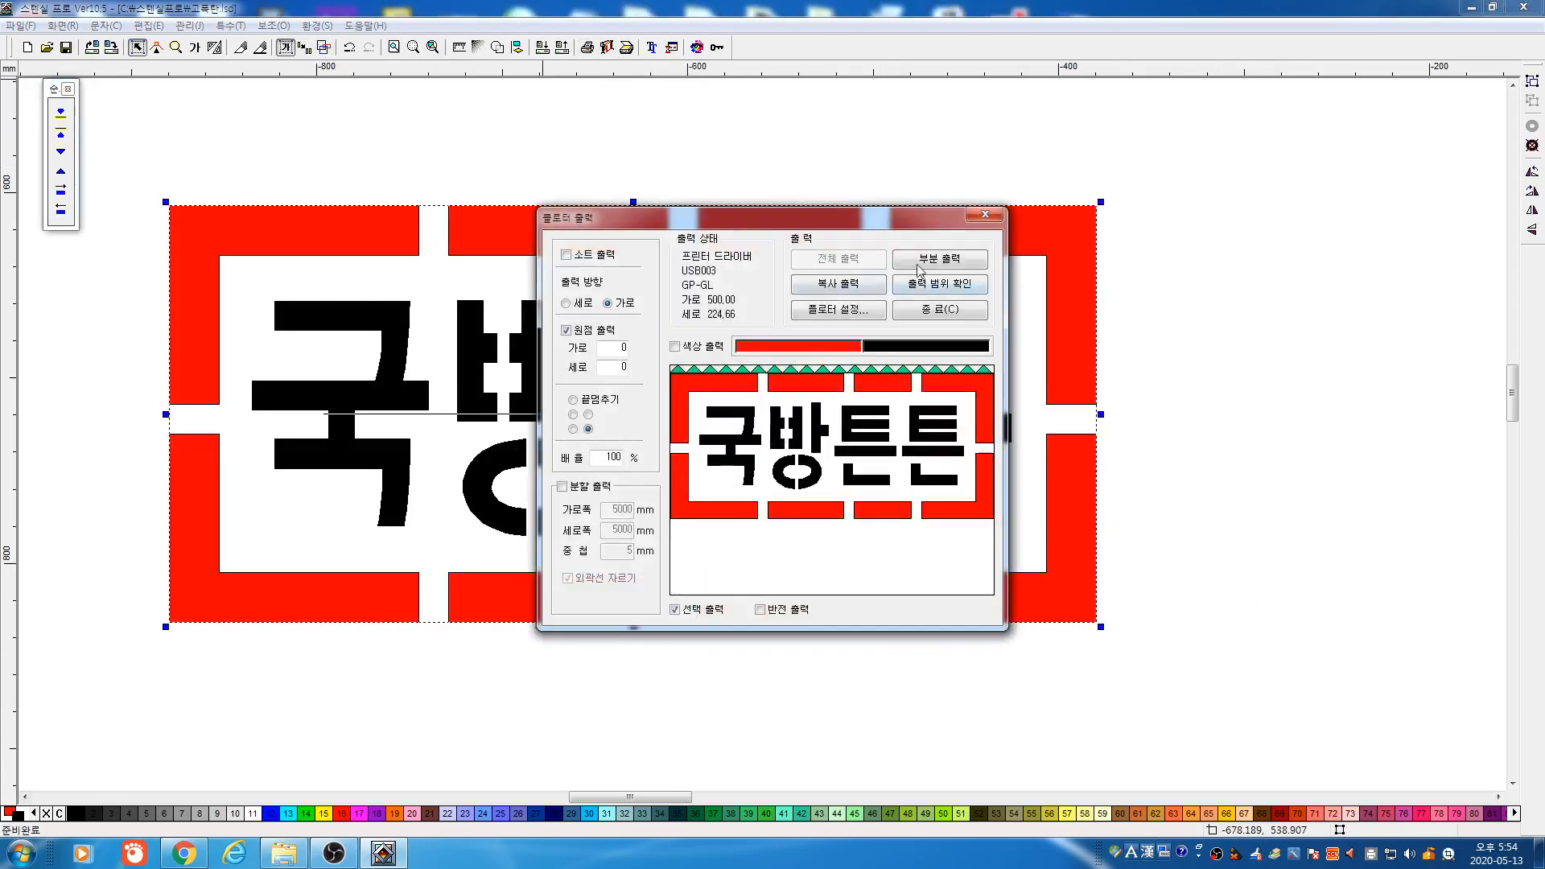
{"action": "left_click", "coordinate": [926, 311]}
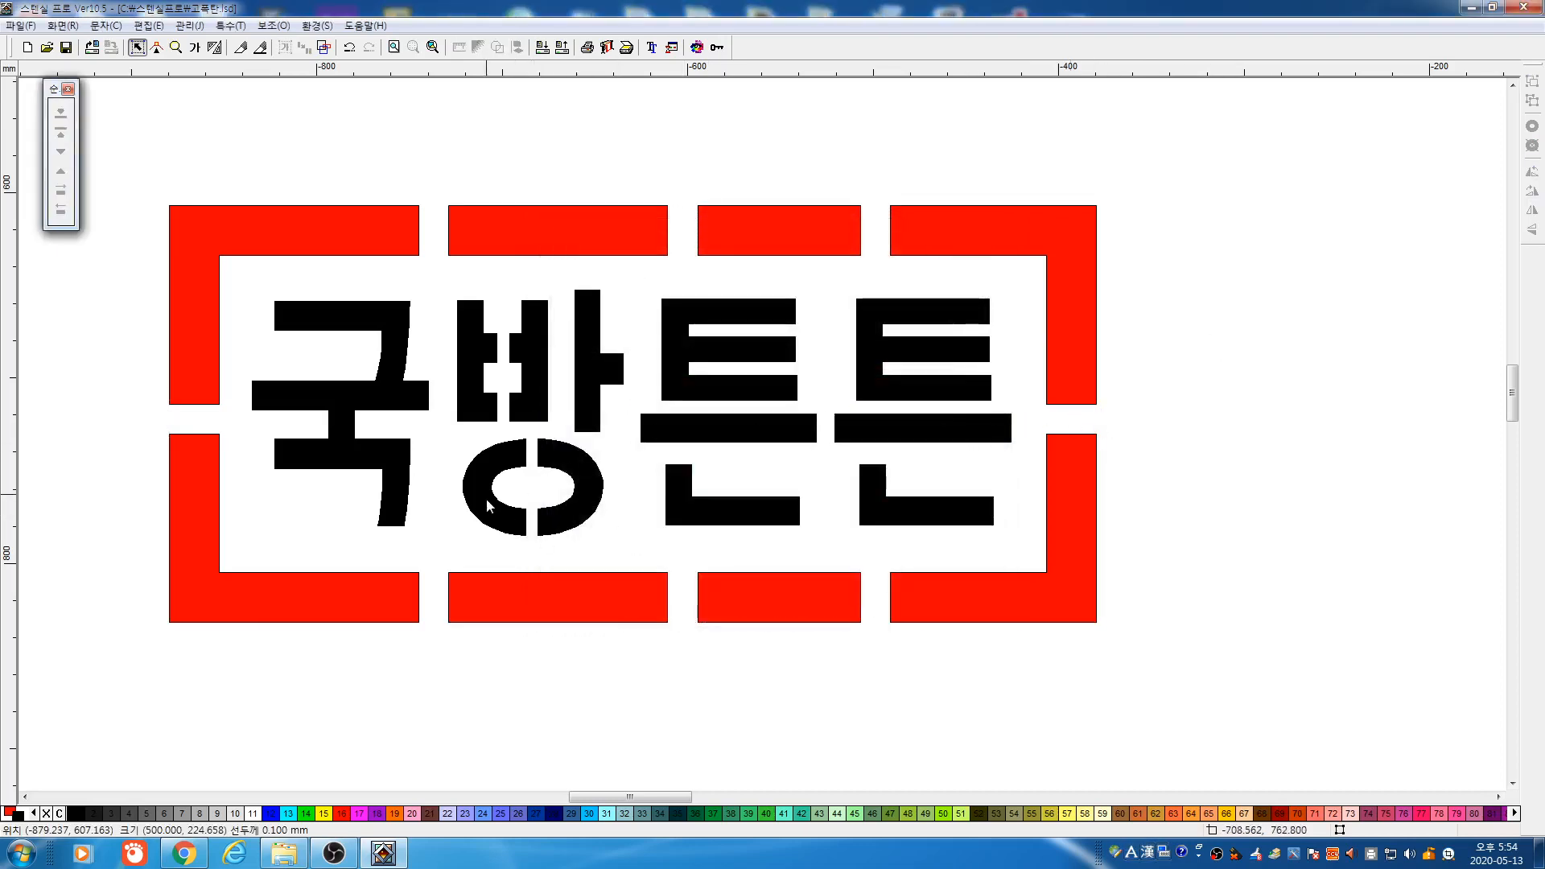
{"action": "key", "text": "F3"}
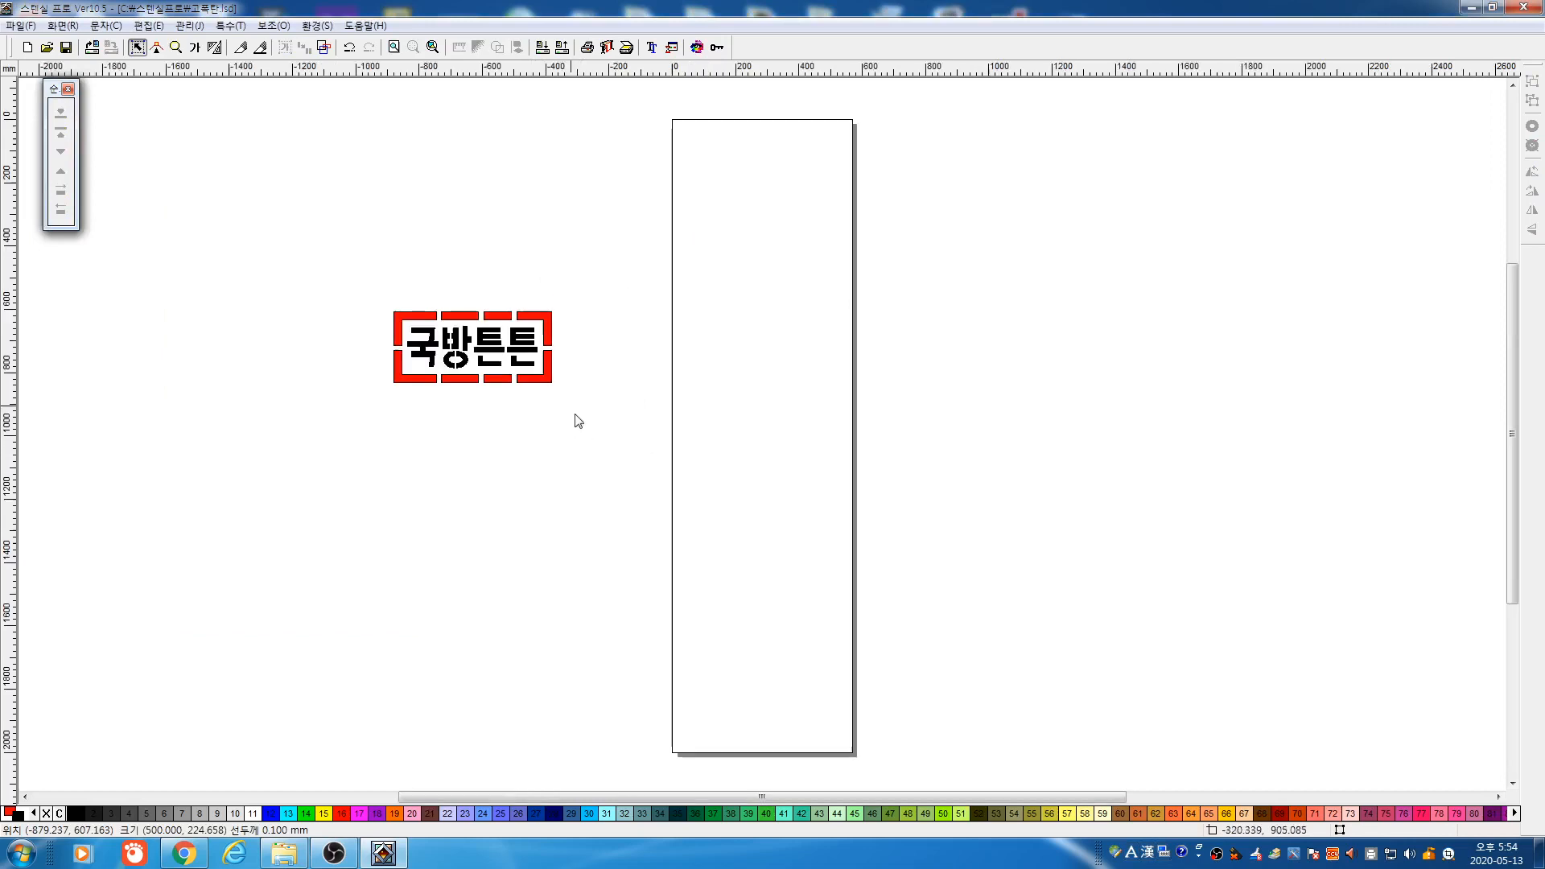
Start saving the sign, replacing the default *.lsd name with Korean text 국방
{"action": "left_click_drag", "start_coordinate": [385, 253], "coordinate": [581, 418]}
{"action": "left_click", "coordinate": [146, 98]}
{"action": "left_click", "coordinate": [68, 48]}
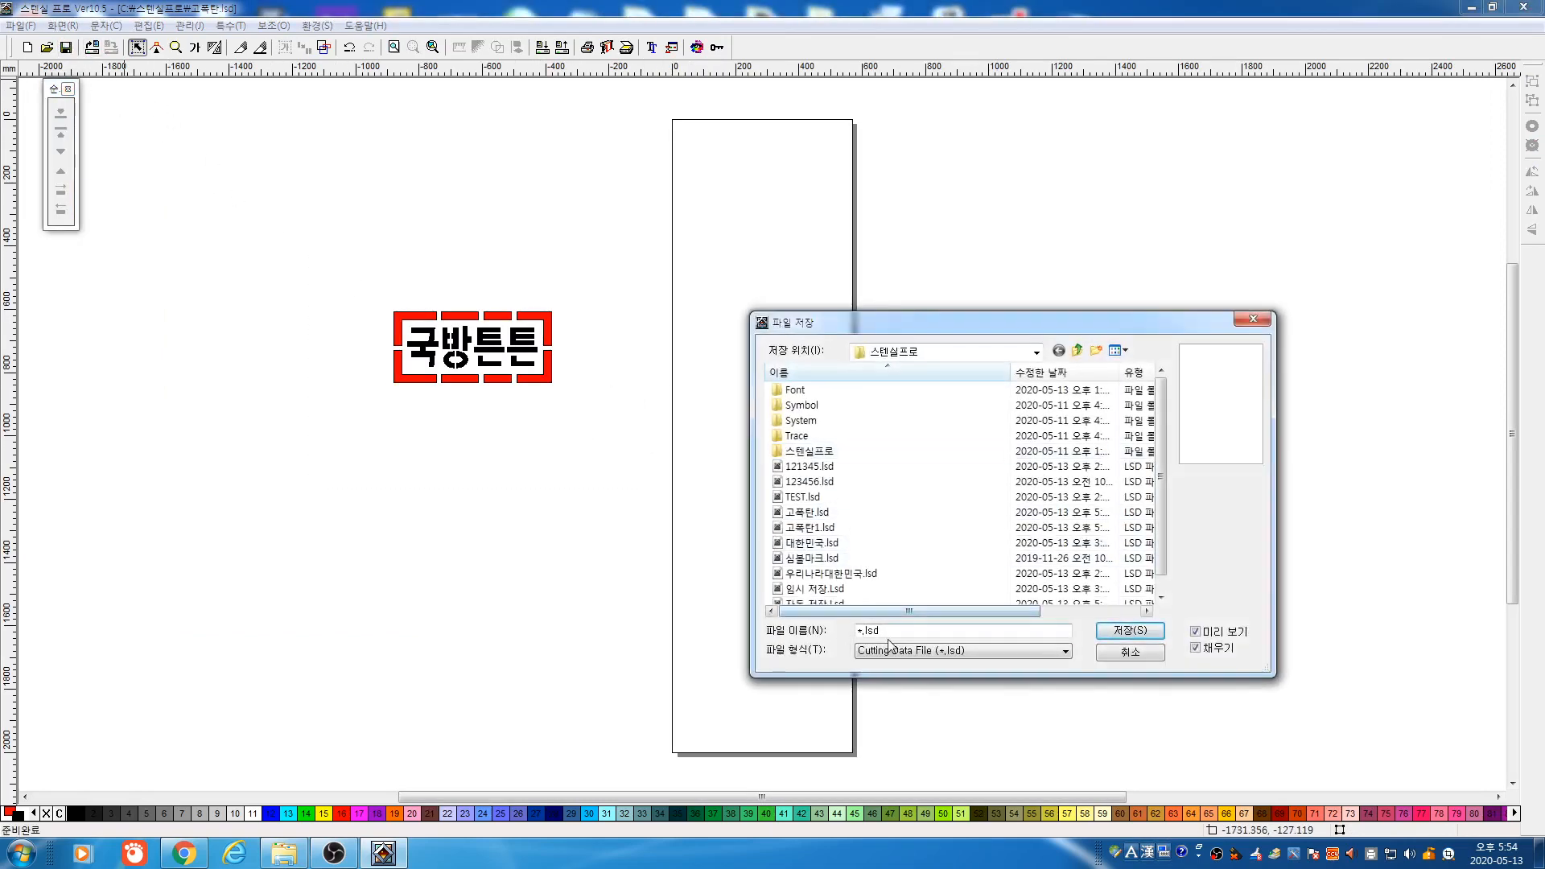
{"action": "left_click_drag", "start_coordinate": [891, 636], "coordinate": [772, 645]}
{"action": "type", "text": "R"}
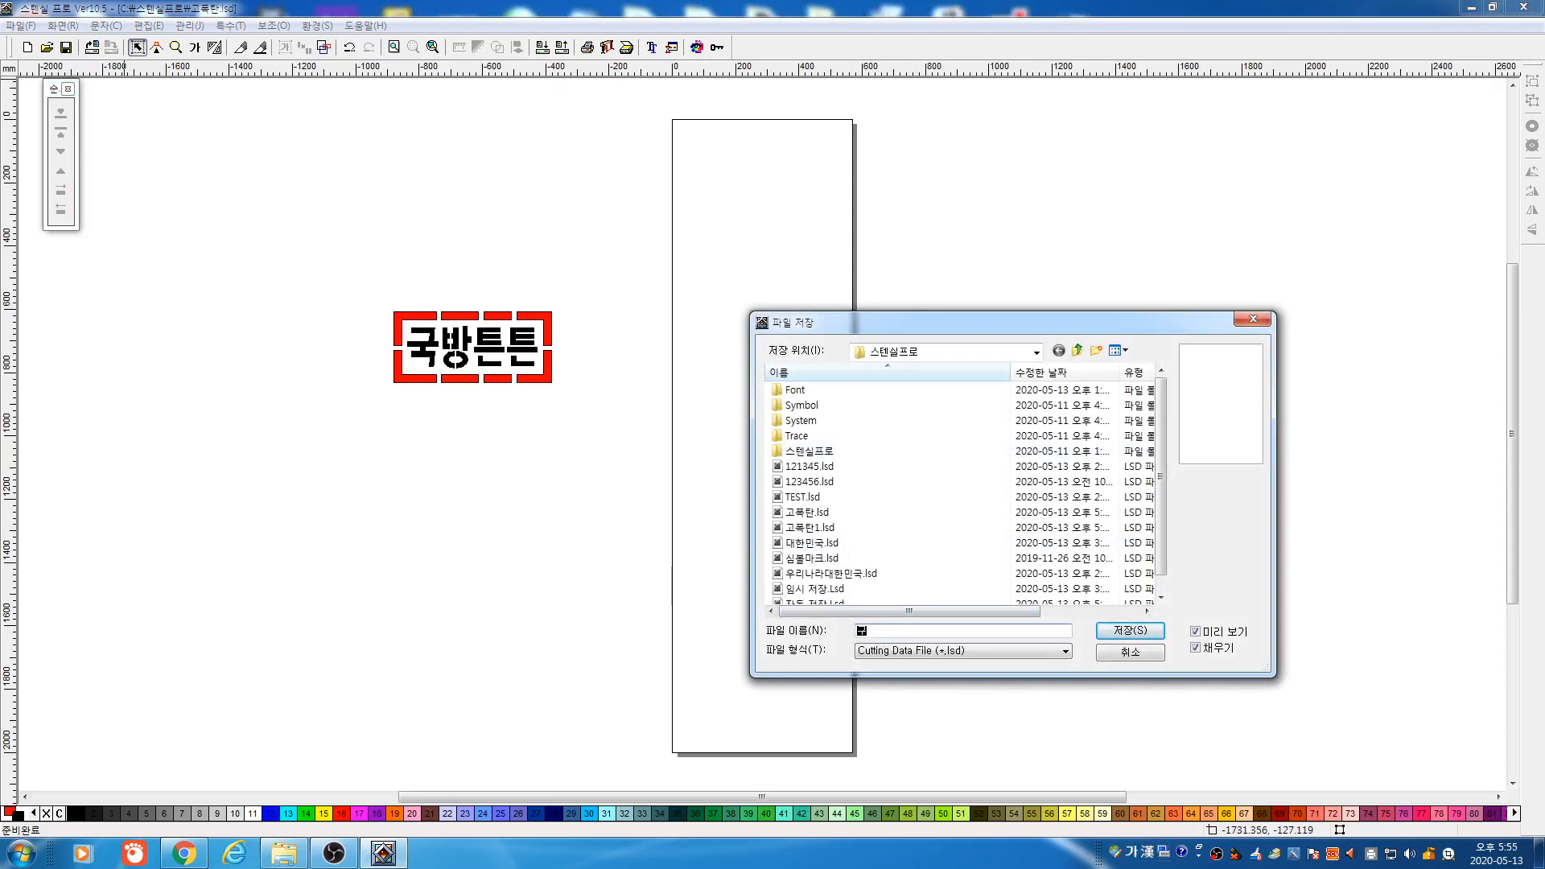
{"action": "key", "text": "BackSpace"}
{"action": "type", "text": "ㄴㅌ"}
Save the file as 국방튼튼.lsd, close Stencil Pro and relaunch it
{"action": "left_click", "coordinate": [1111, 632]}
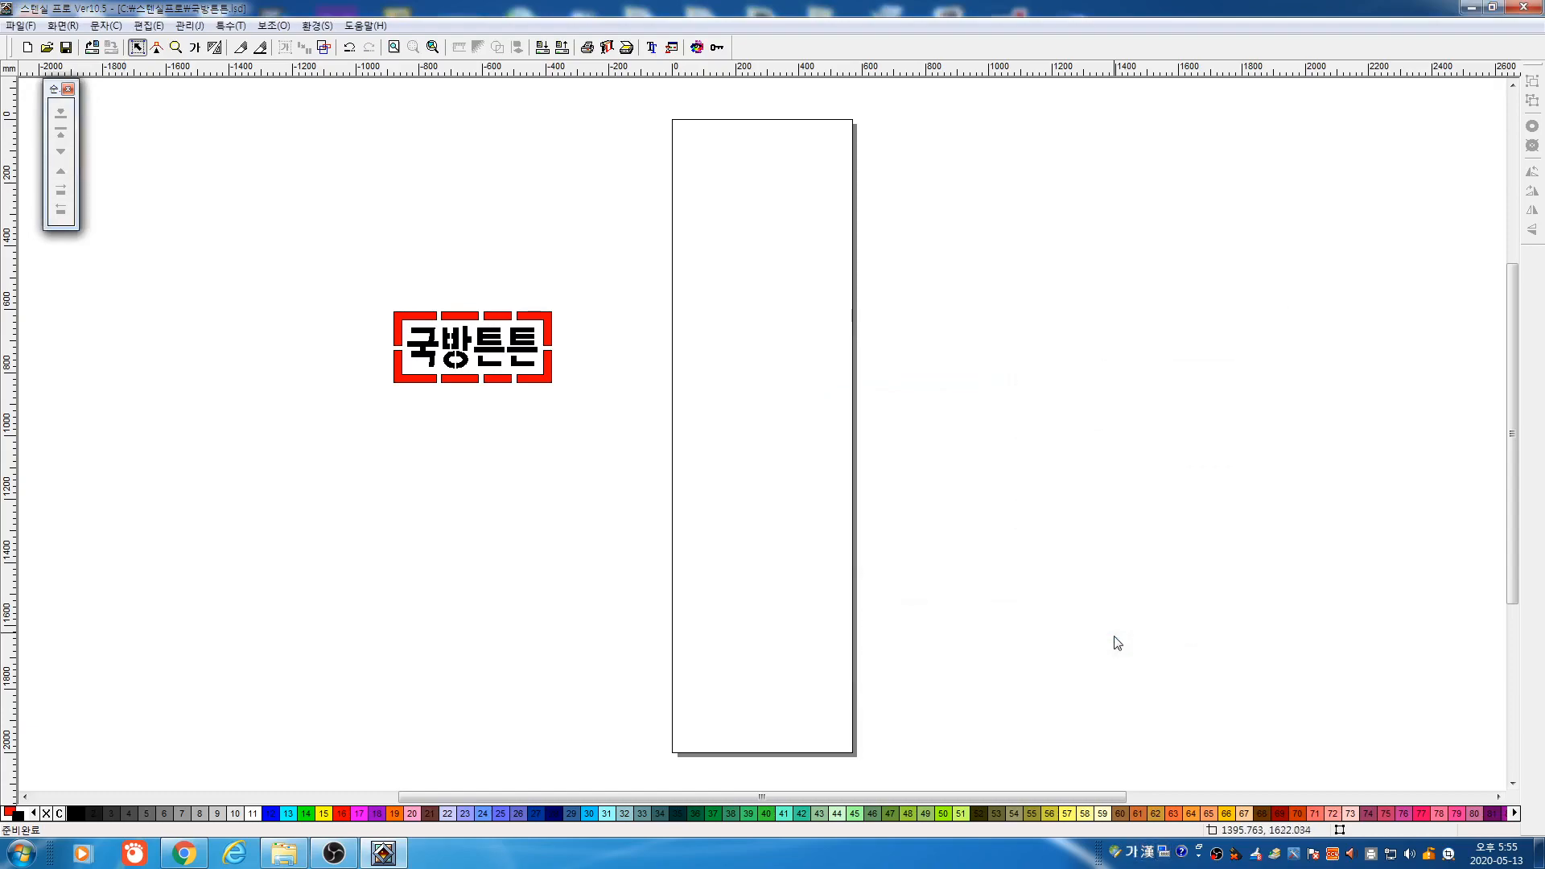
{"action": "left_click", "coordinate": [1524, 7]}
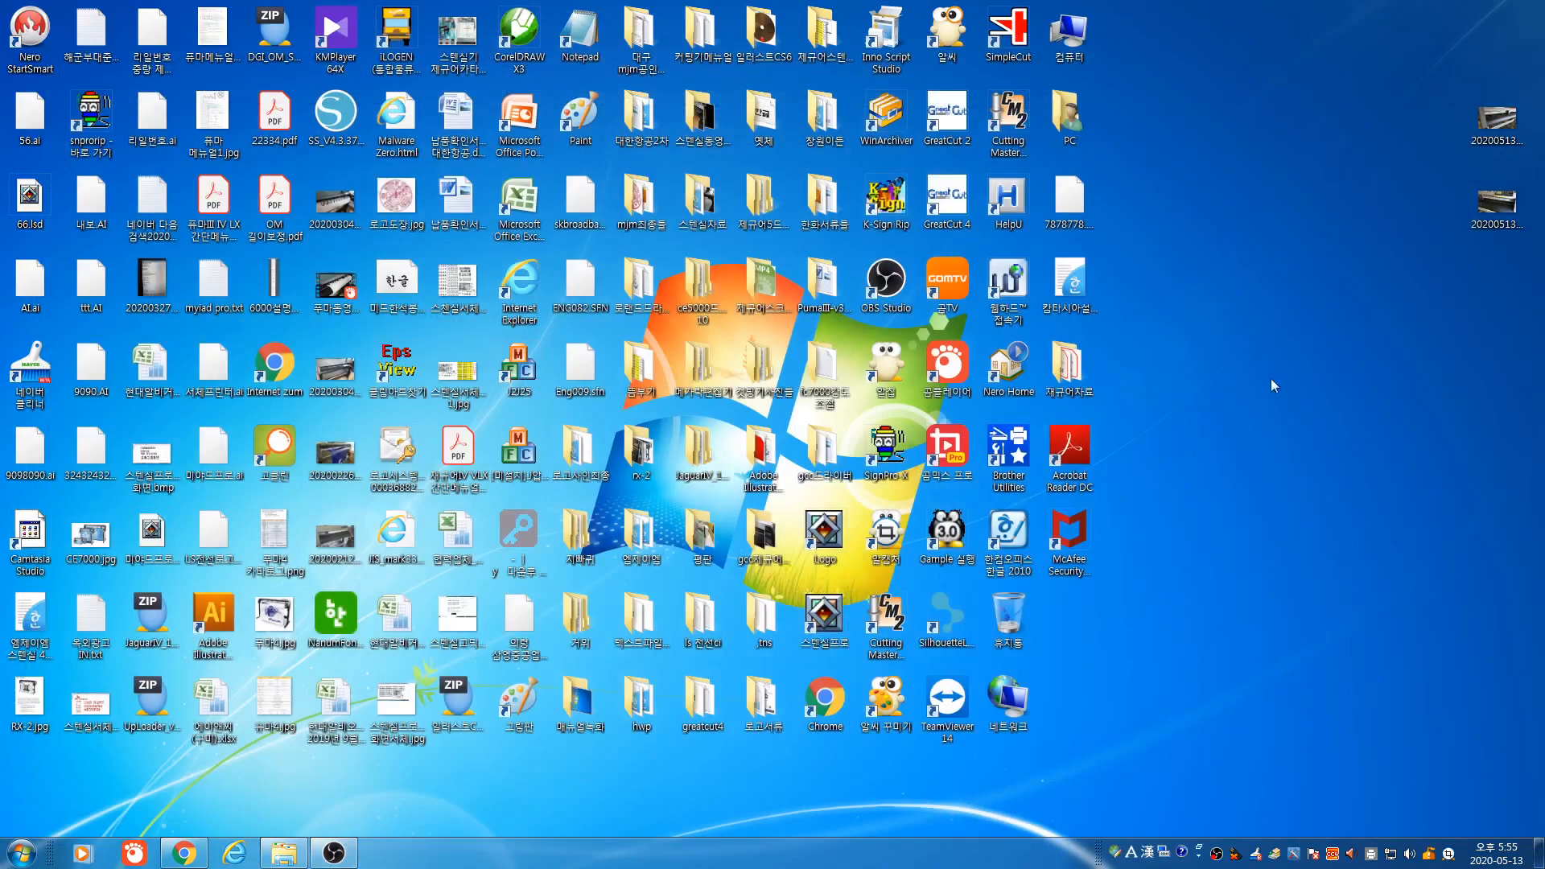
{"action": "double_click", "coordinate": [822, 624]}
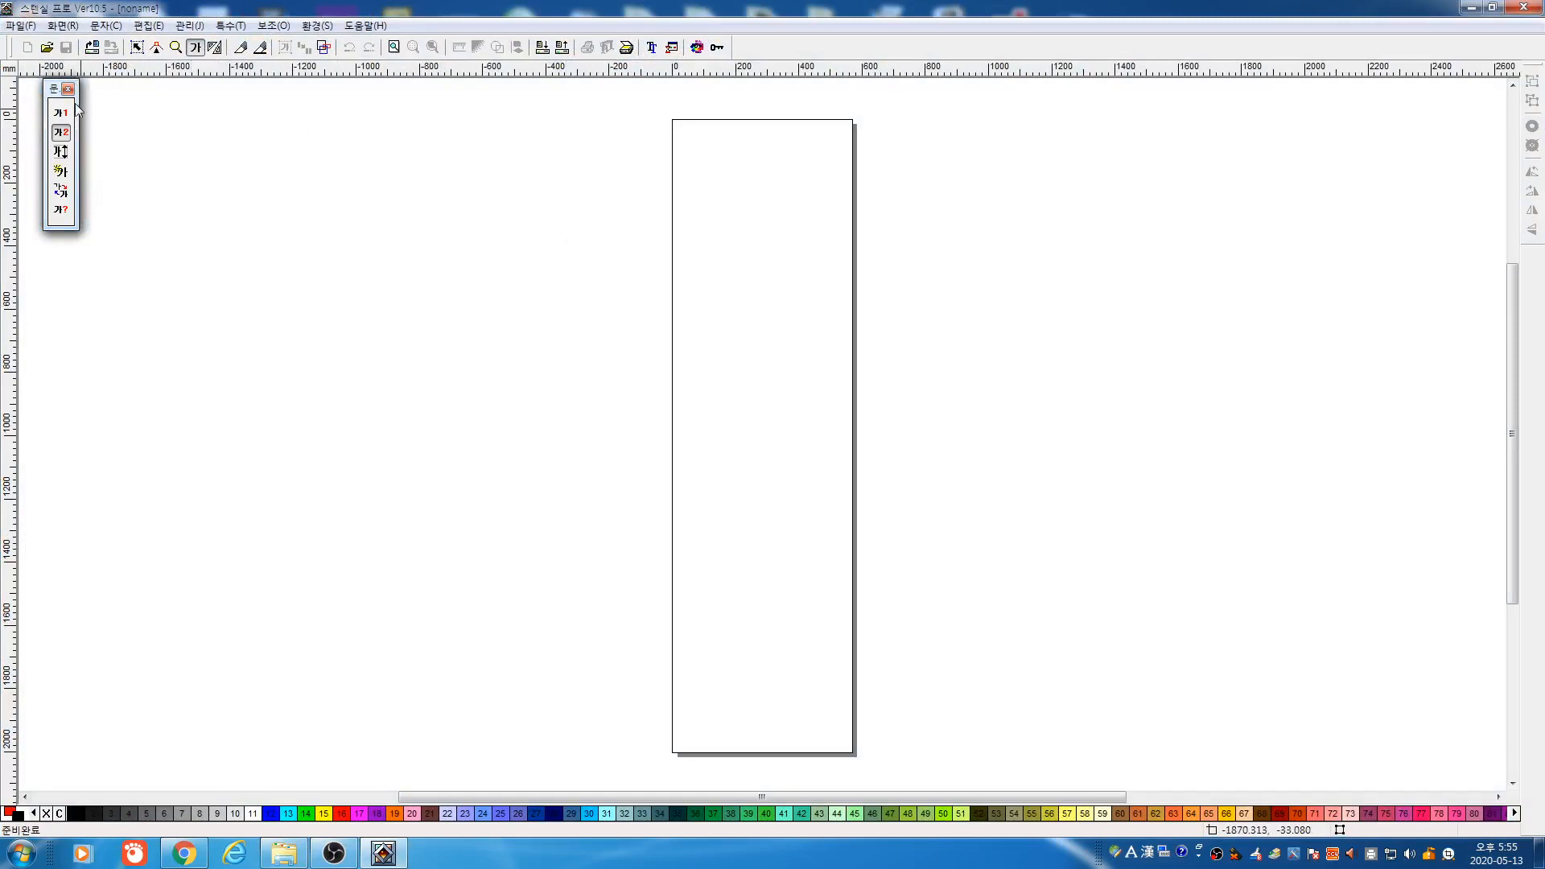
Reopen 국방튼튼.lsd from the 스텐실프로 folder
{"action": "key", "text": "ctrl+o"}
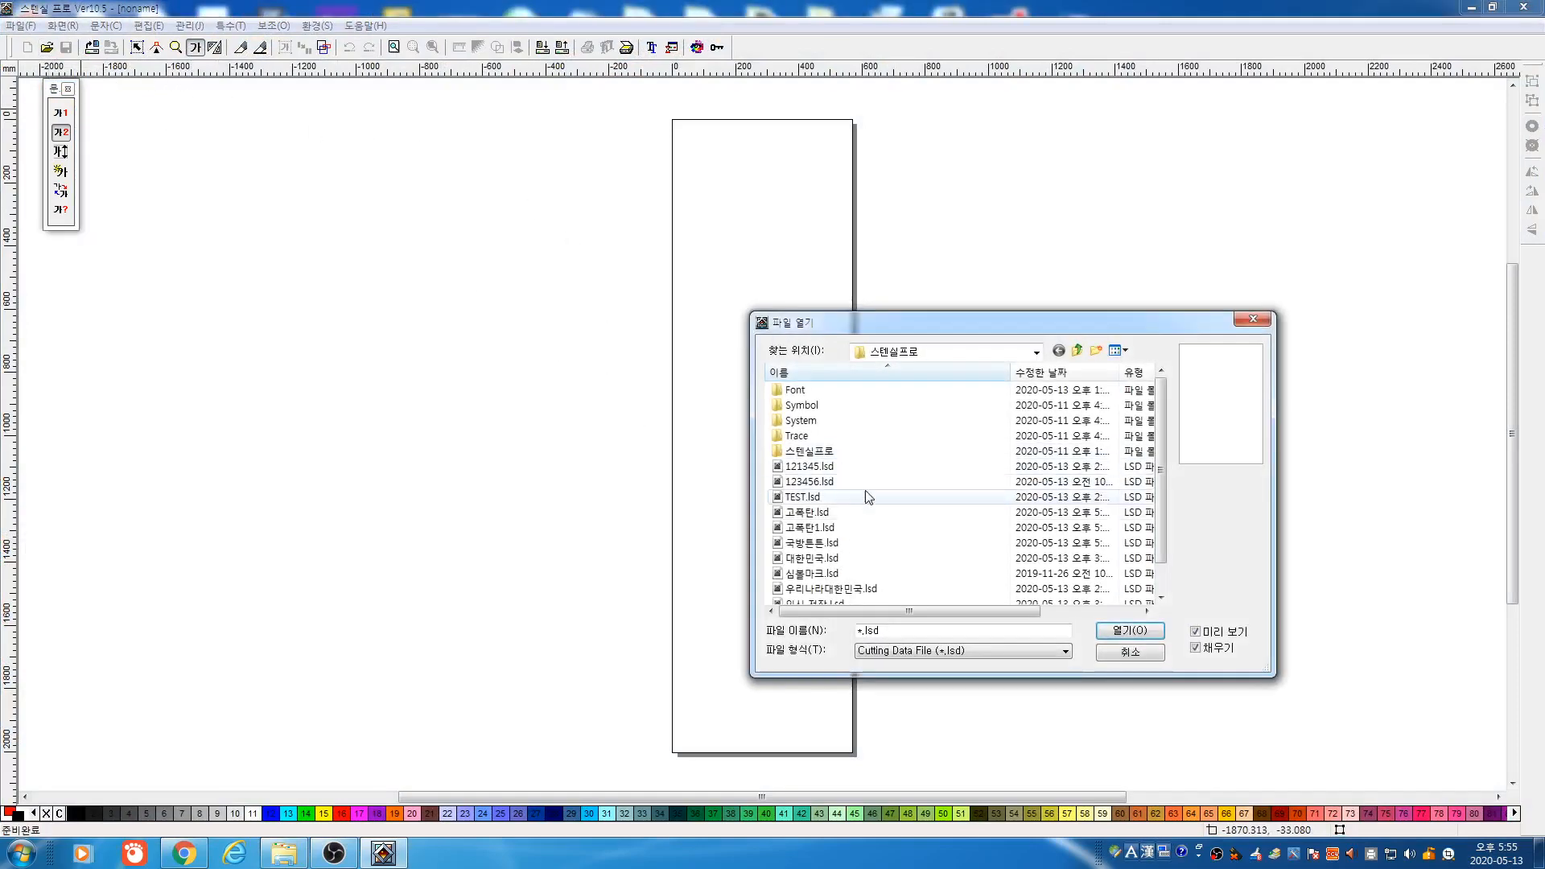
{"action": "left_click", "coordinate": [815, 512]}
{"action": "left_click", "coordinate": [825, 529]}
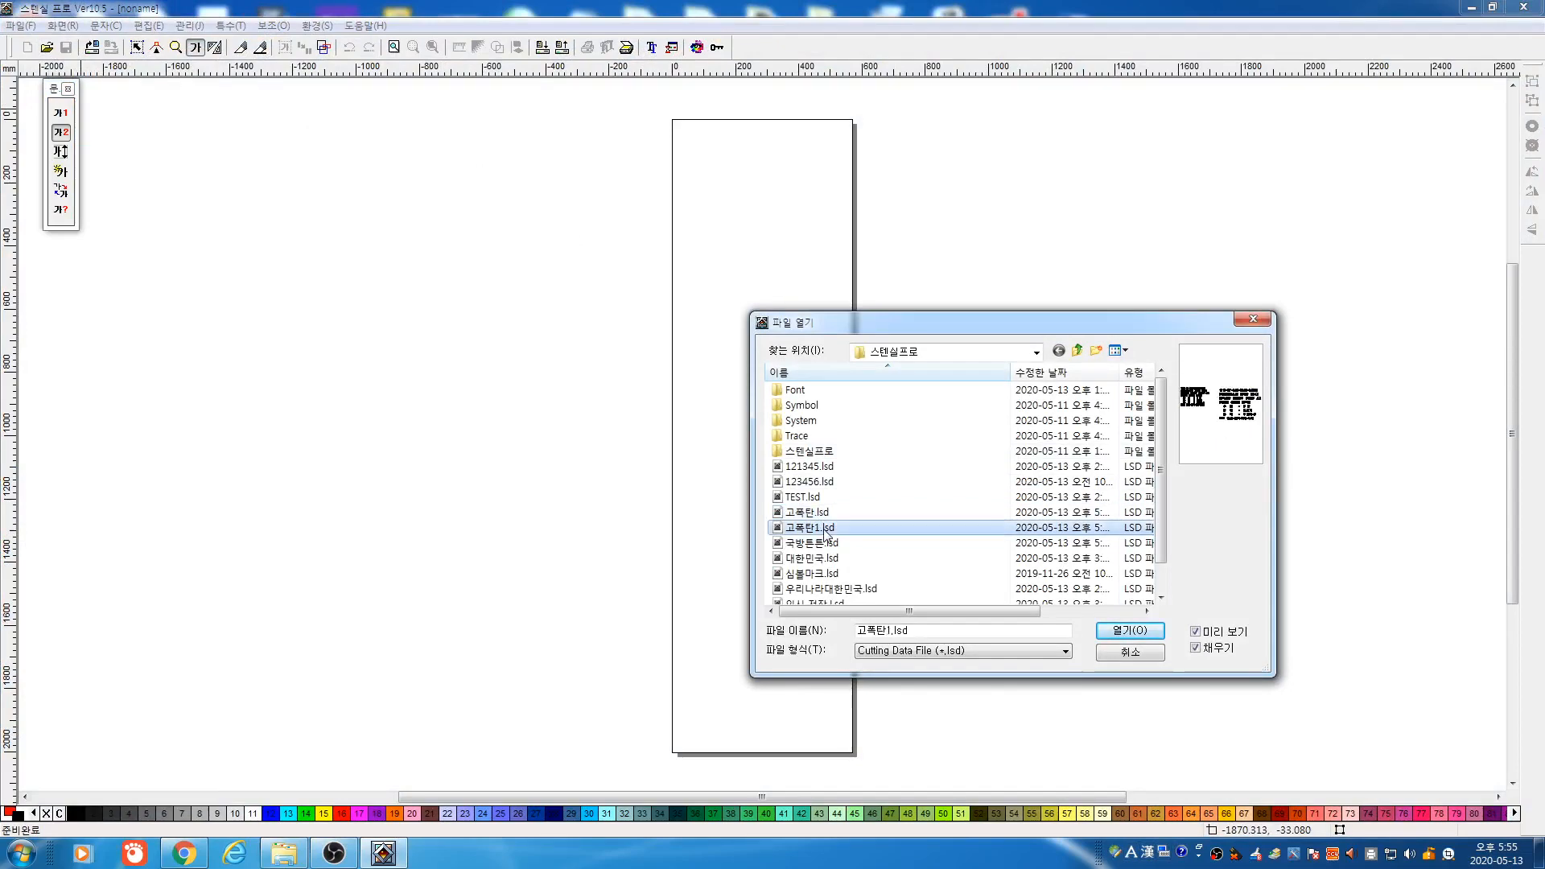
{"action": "left_click", "coordinate": [813, 543]}
{"action": "left_click", "coordinate": [1131, 632]}
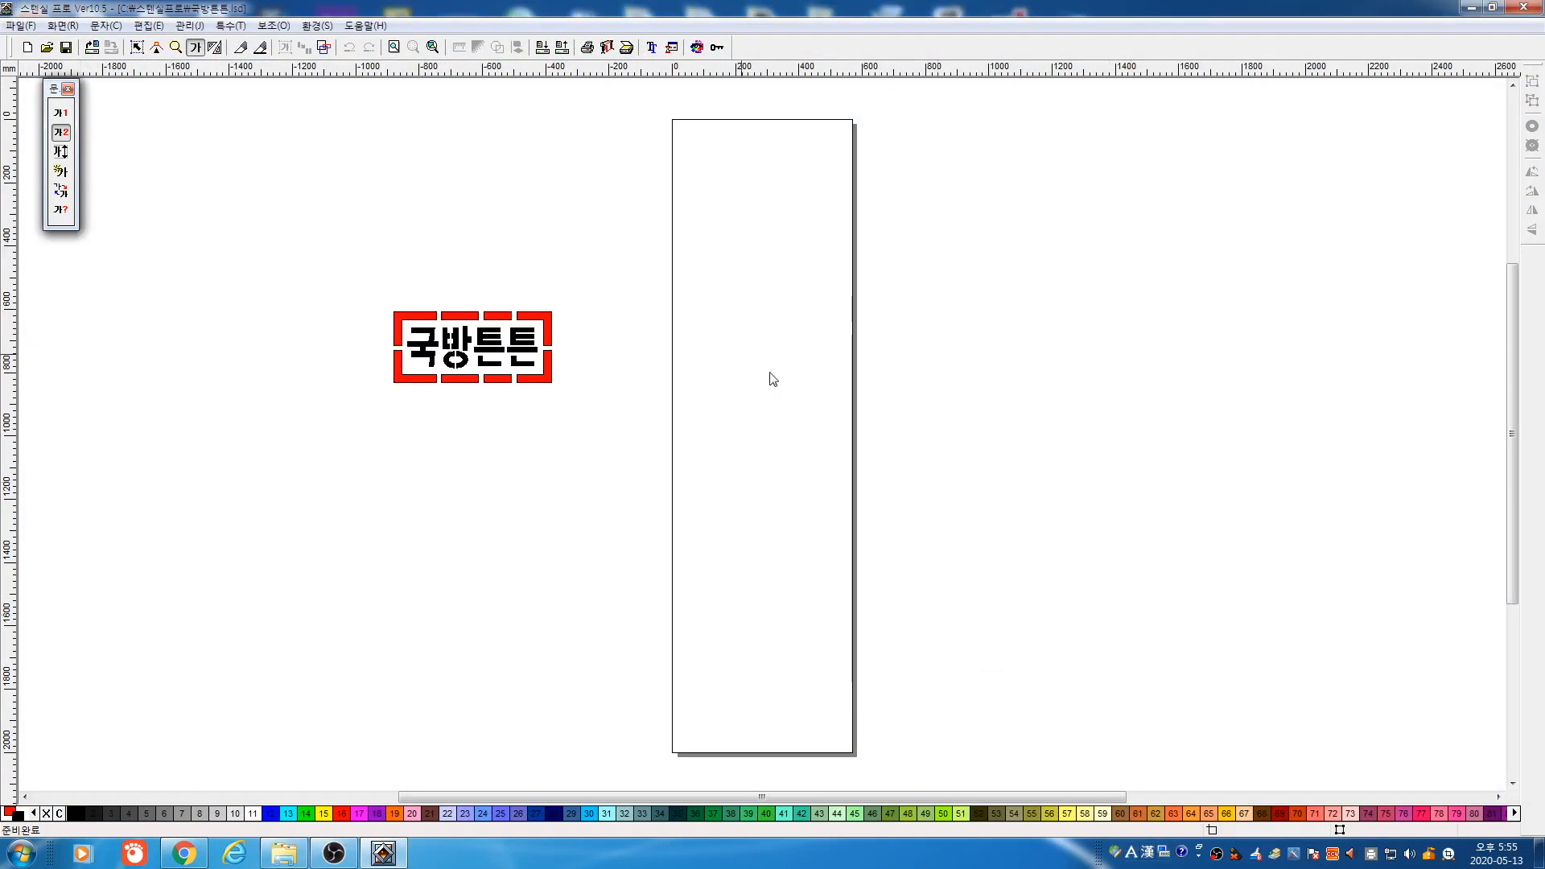
{"action": "left_click", "coordinate": [182, 50]}
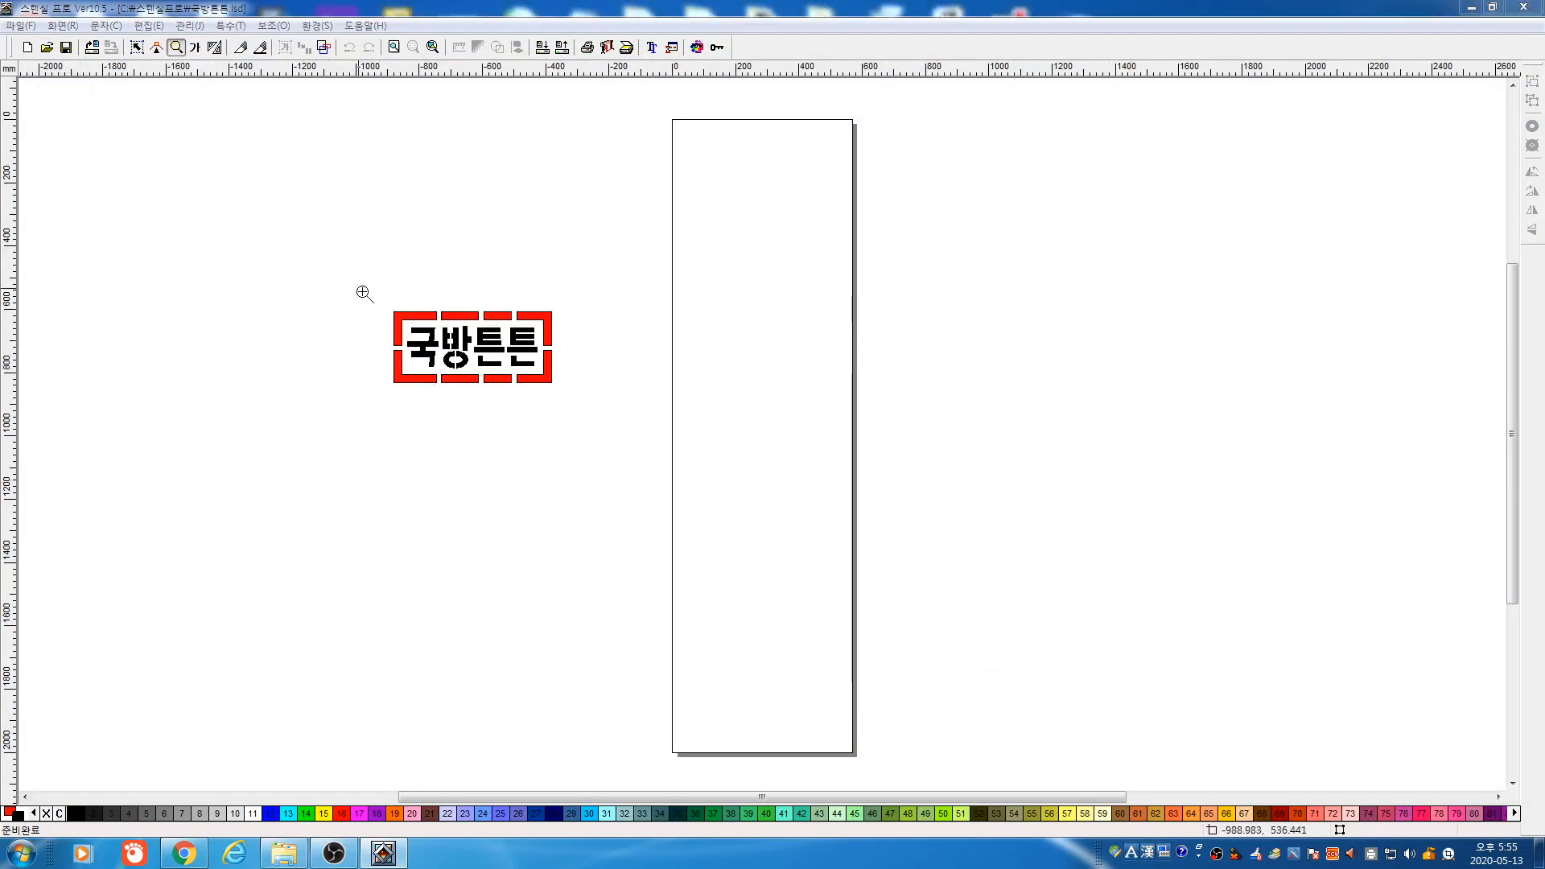
Zoom in and edit the sign's lettering from 국방튼튼 to 국방대박, then select the design
{"action": "left_click_drag", "start_coordinate": [357, 285], "coordinate": [644, 436]}
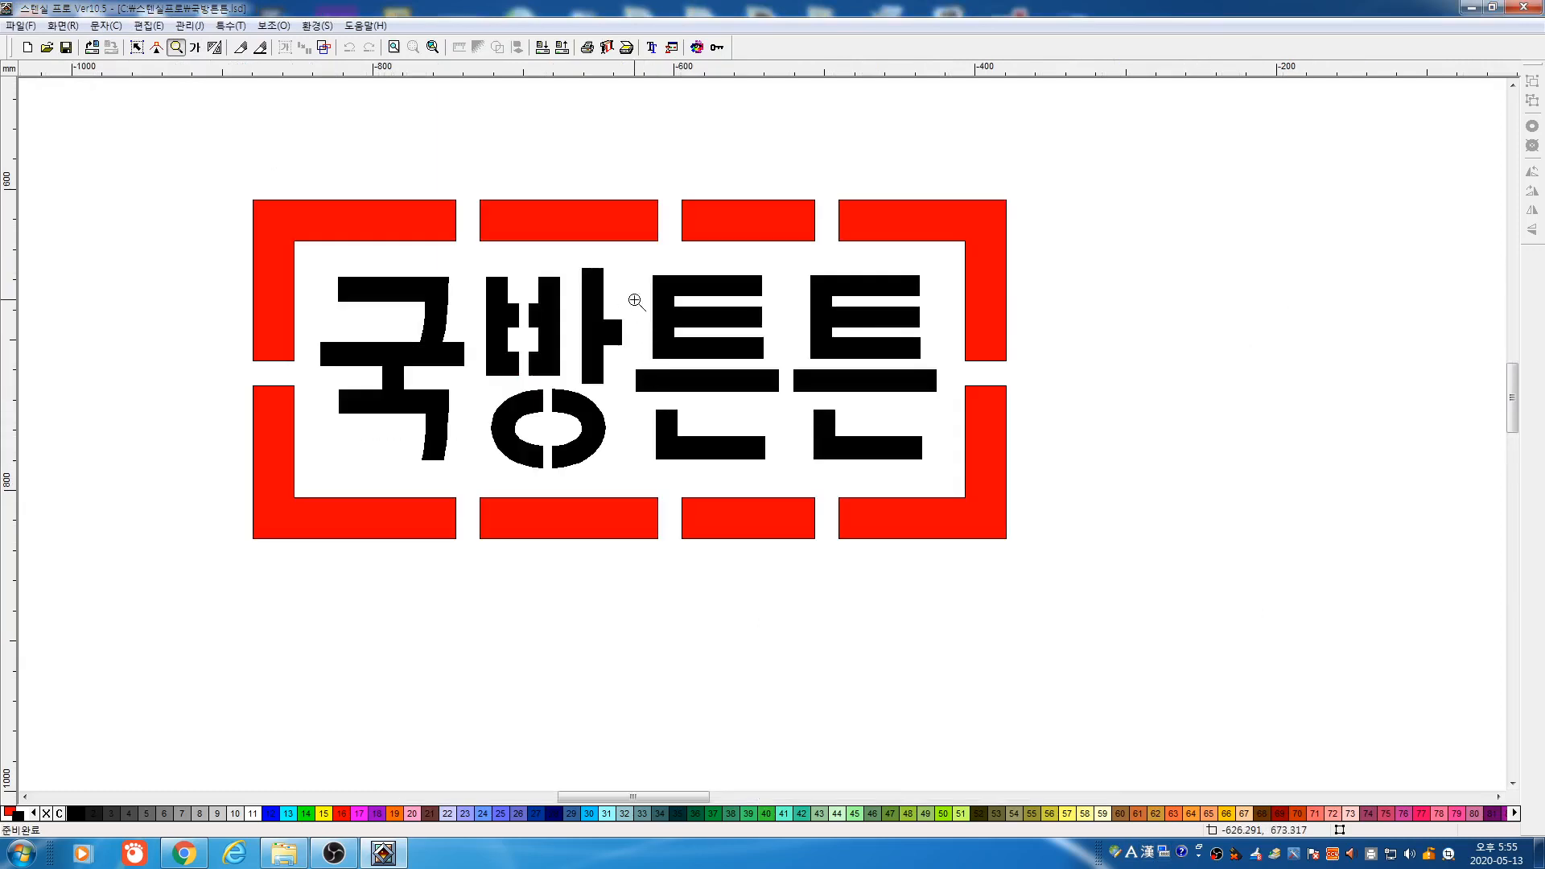
{"action": "left_click", "coordinate": [195, 47]}
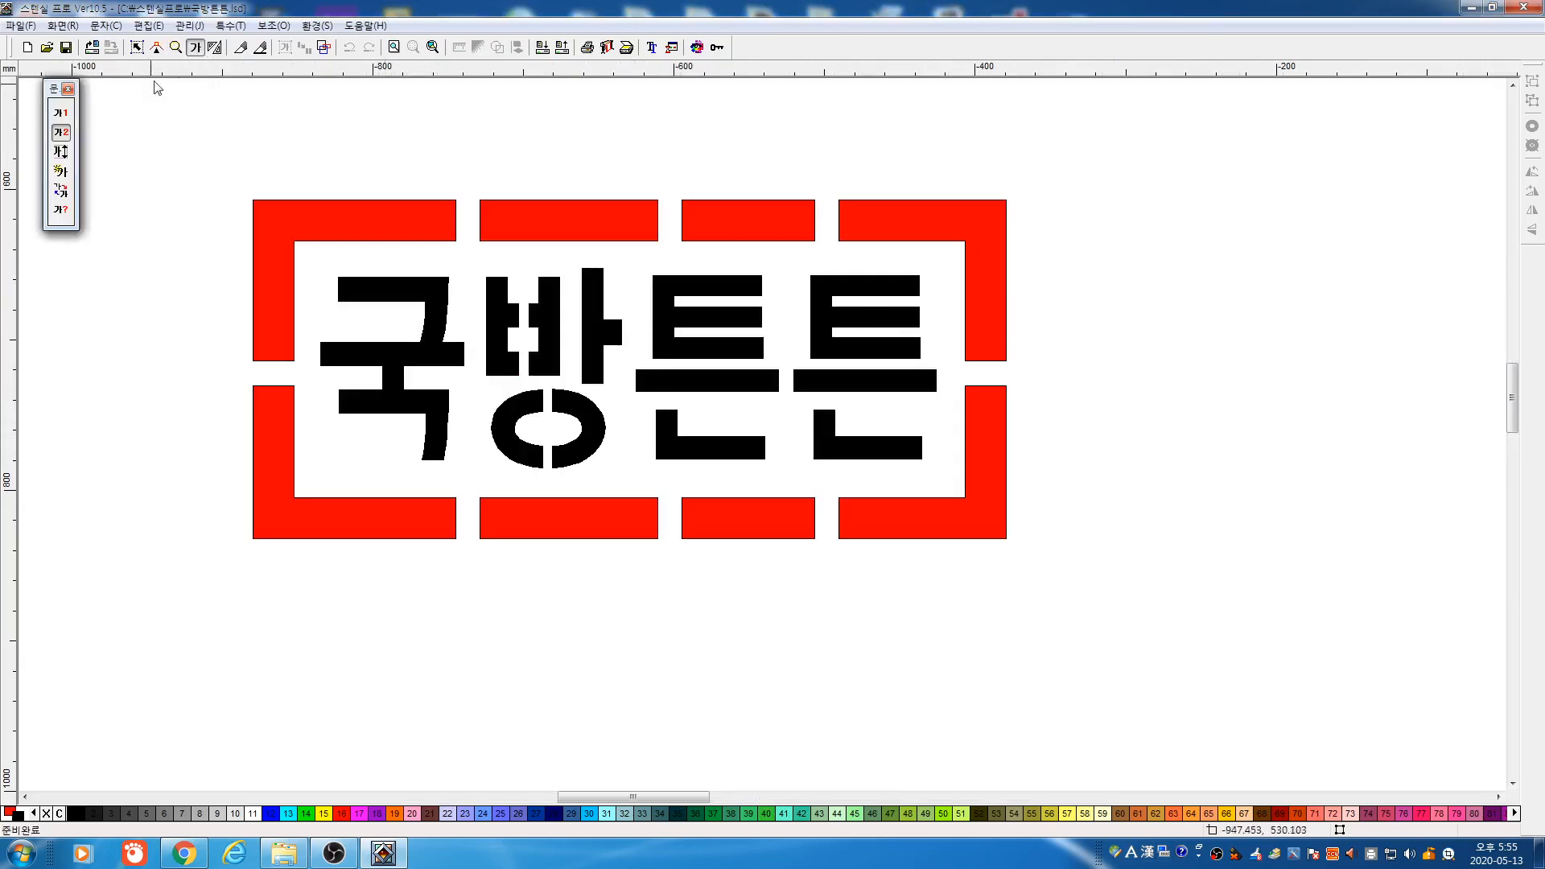
{"action": "left_click", "coordinate": [60, 171]}
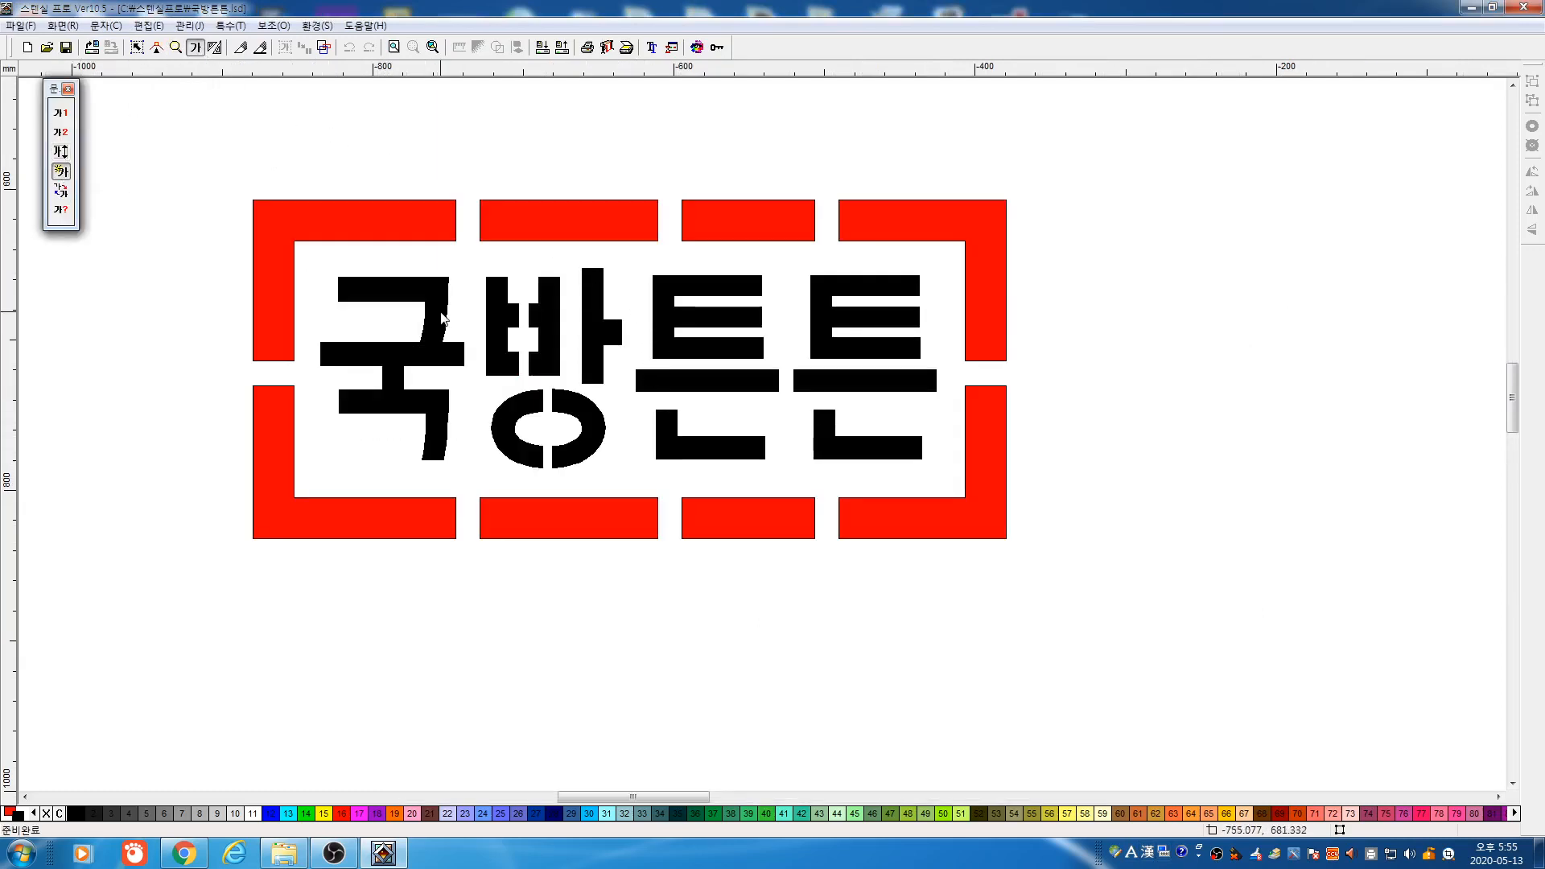
{"action": "left_click", "coordinate": [443, 318]}
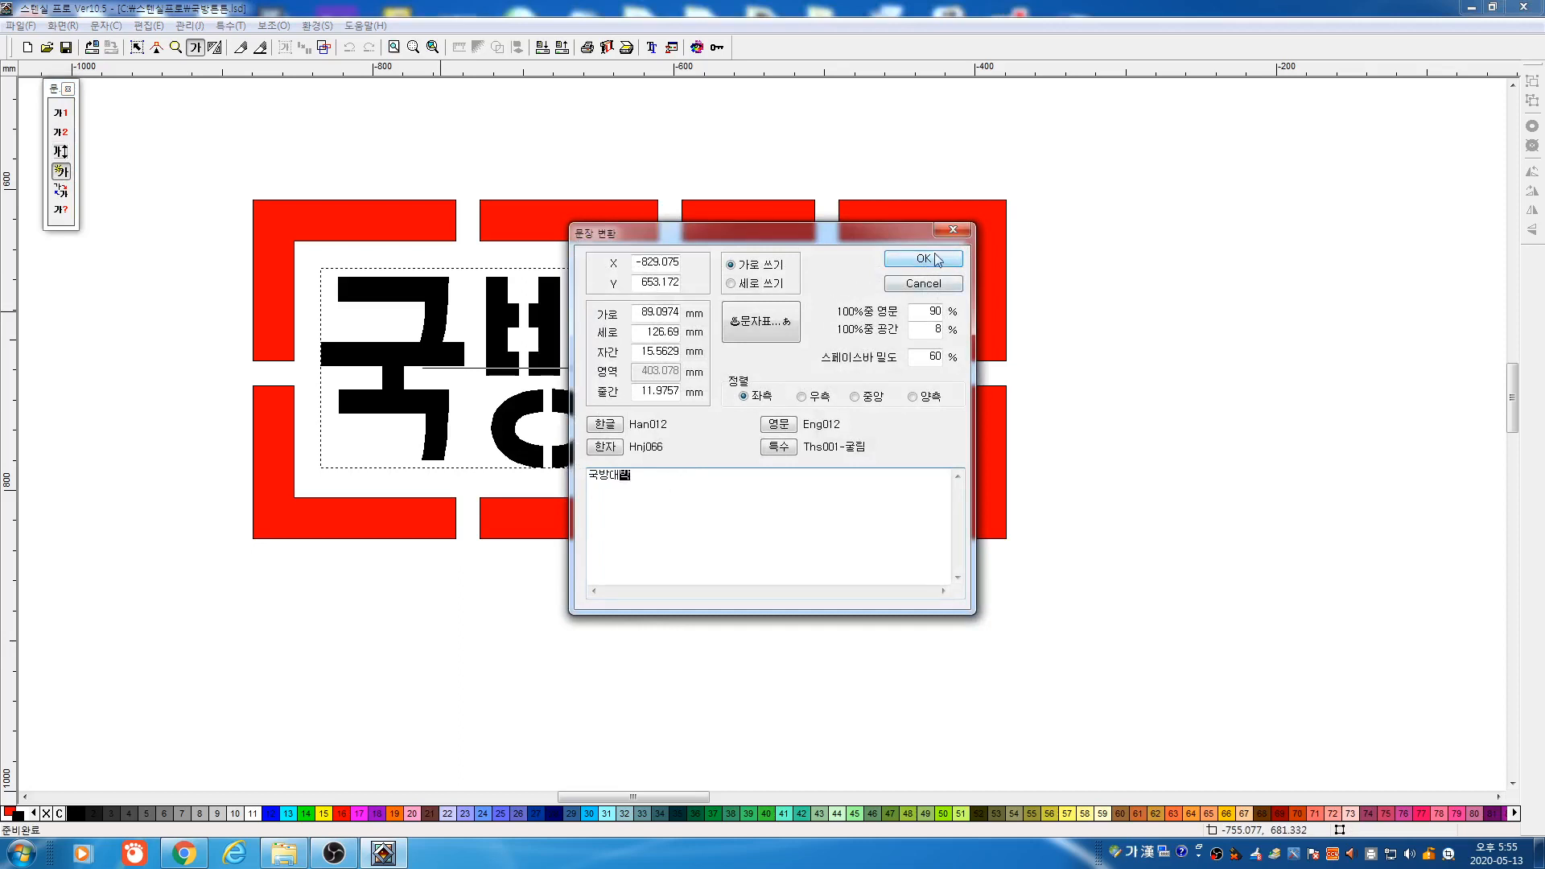
{"action": "left_click", "coordinate": [906, 259]}
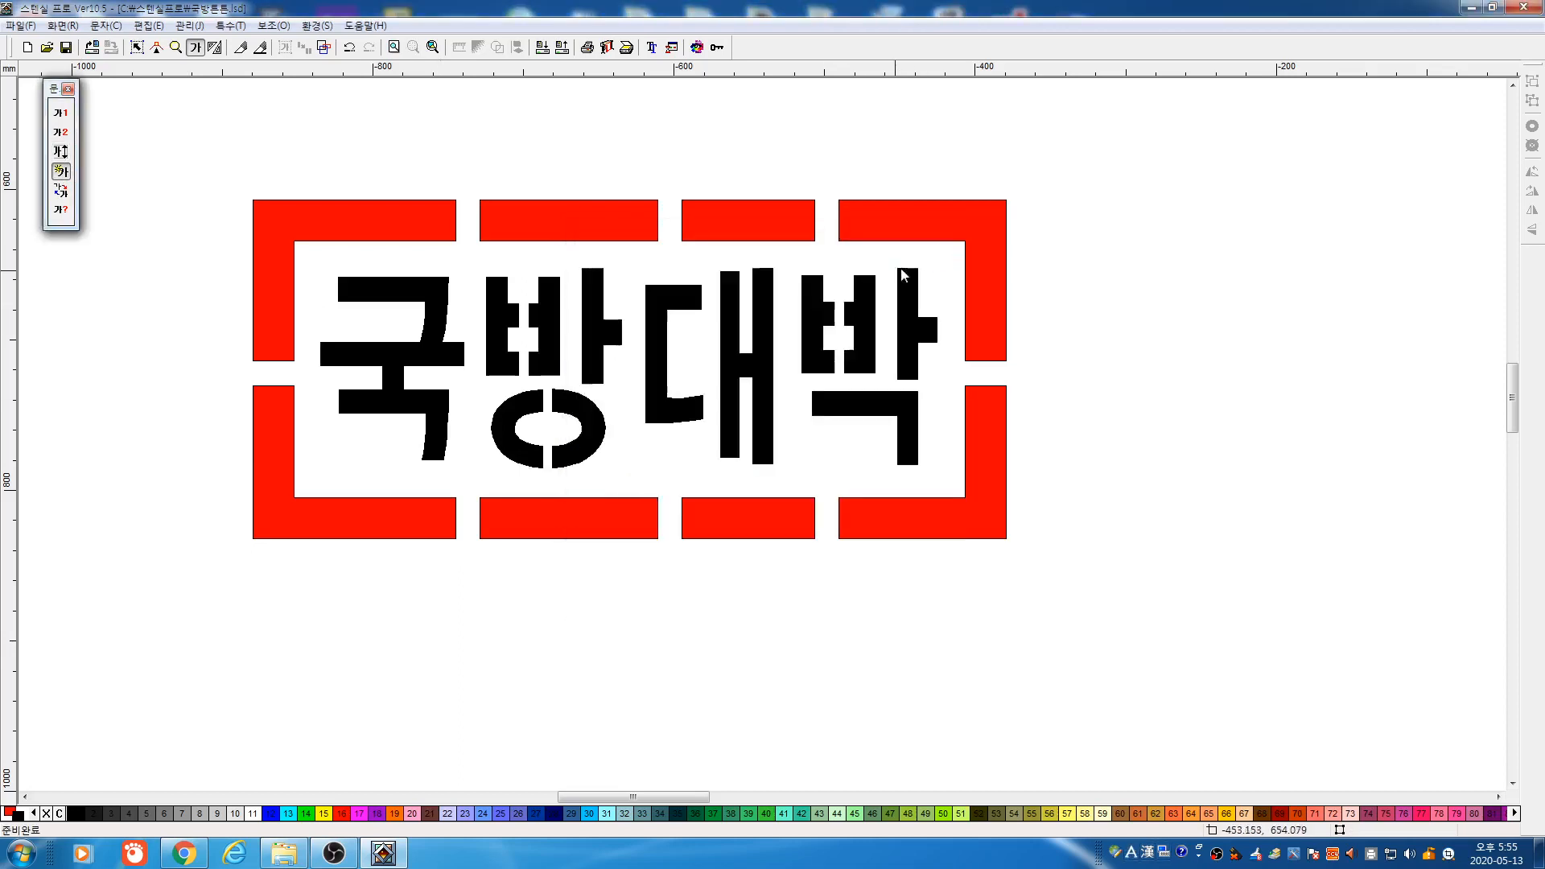
{"action": "left_click", "coordinate": [137, 47]}
{"action": "left_click_drag", "start_coordinate": [161, 159], "coordinate": [1204, 587]}
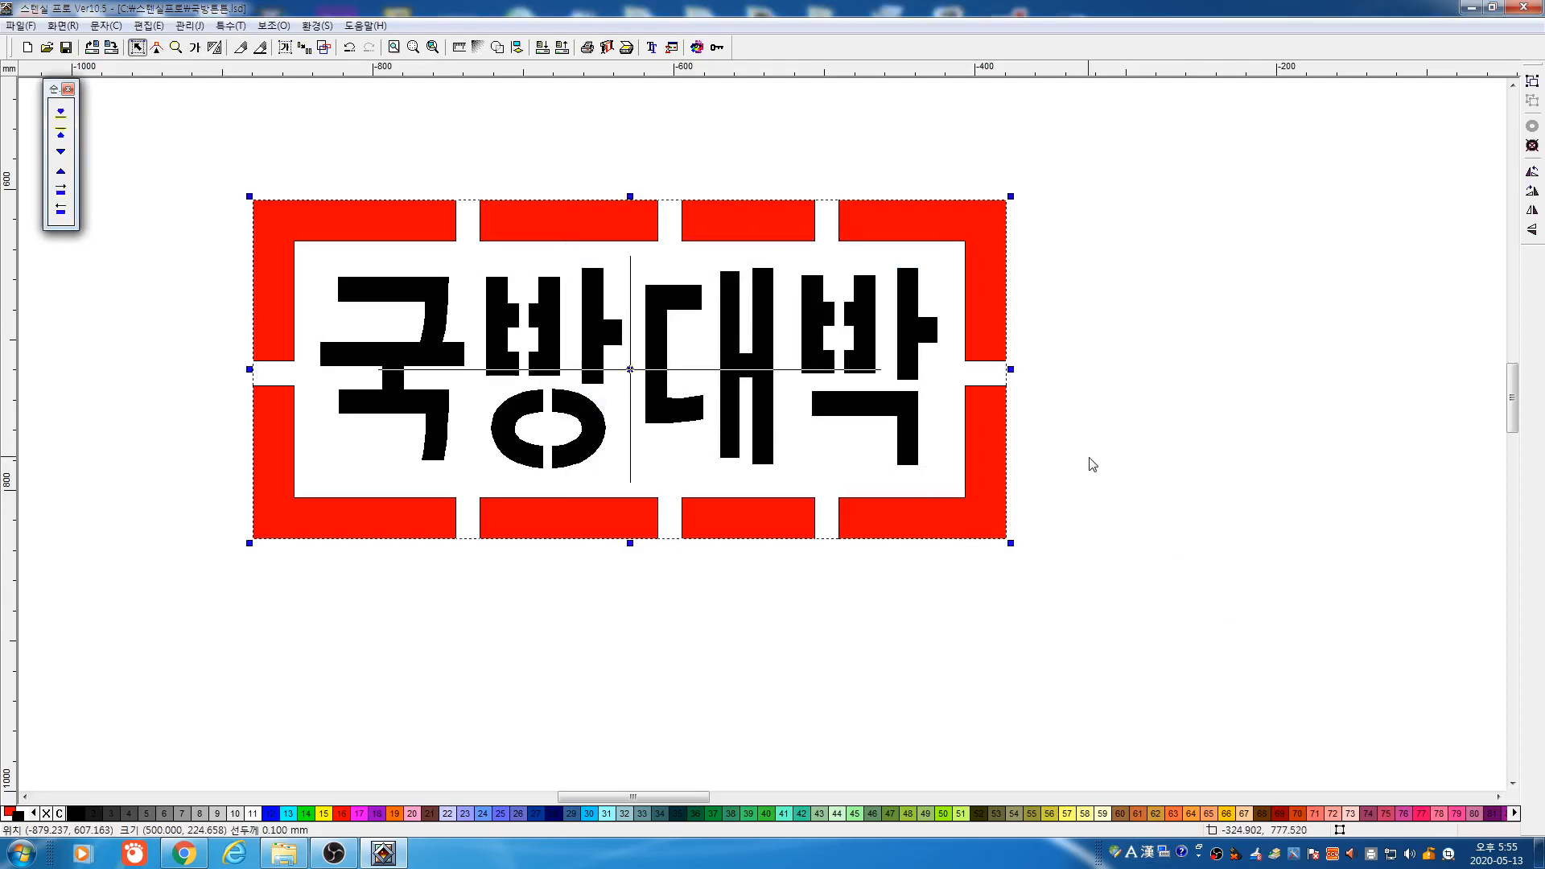
Preview plotter output for the whole sign, then for just the 국방대박 lettering
{"action": "left_click", "coordinate": [865, 369]}
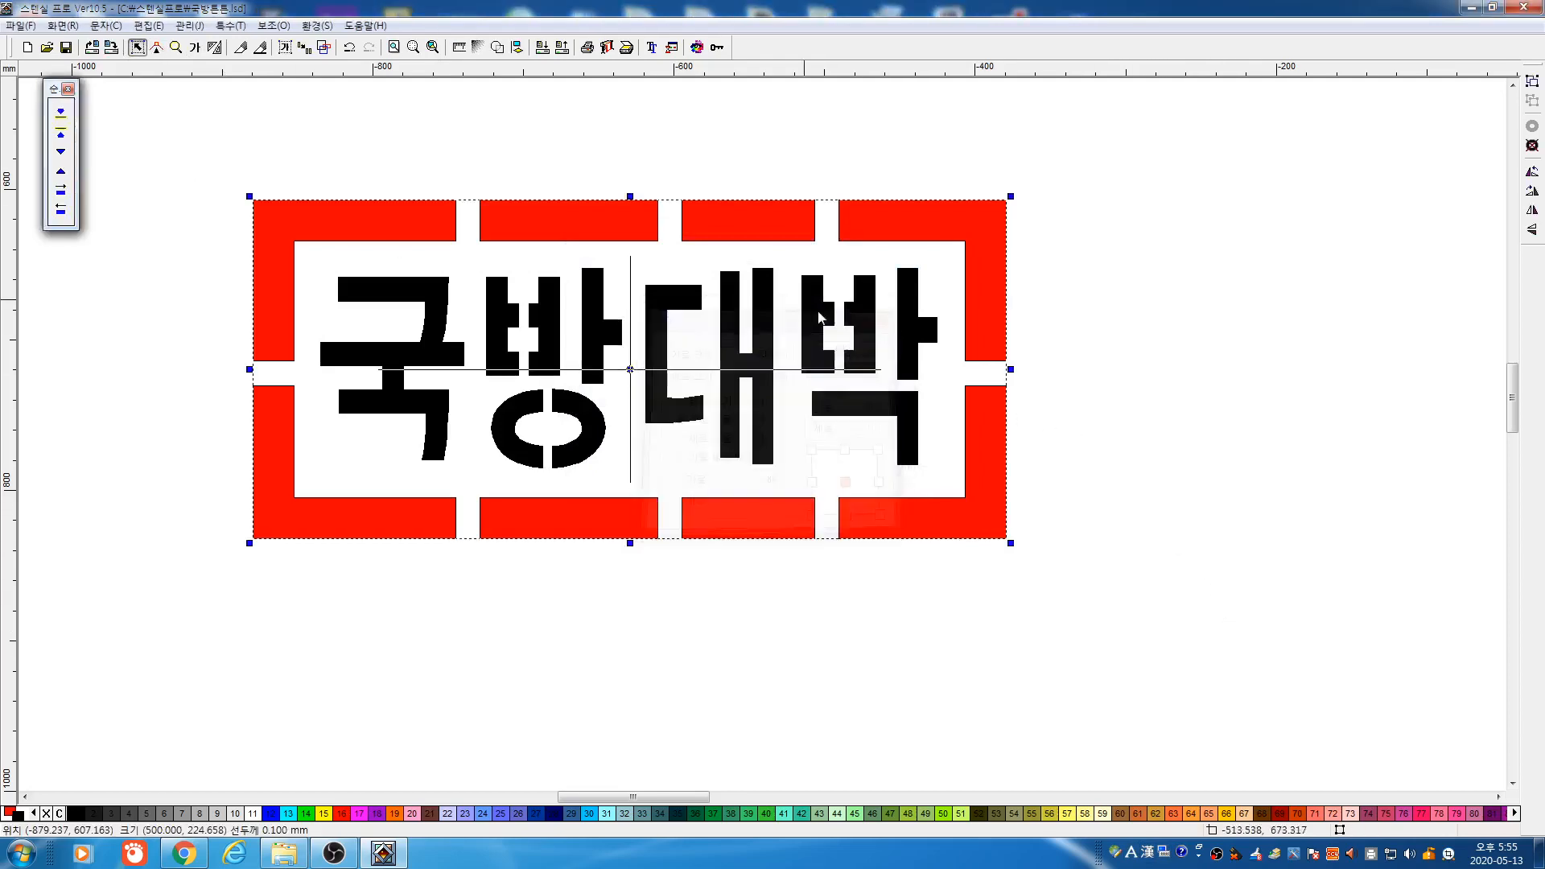
{"action": "left_click", "coordinate": [613, 56]}
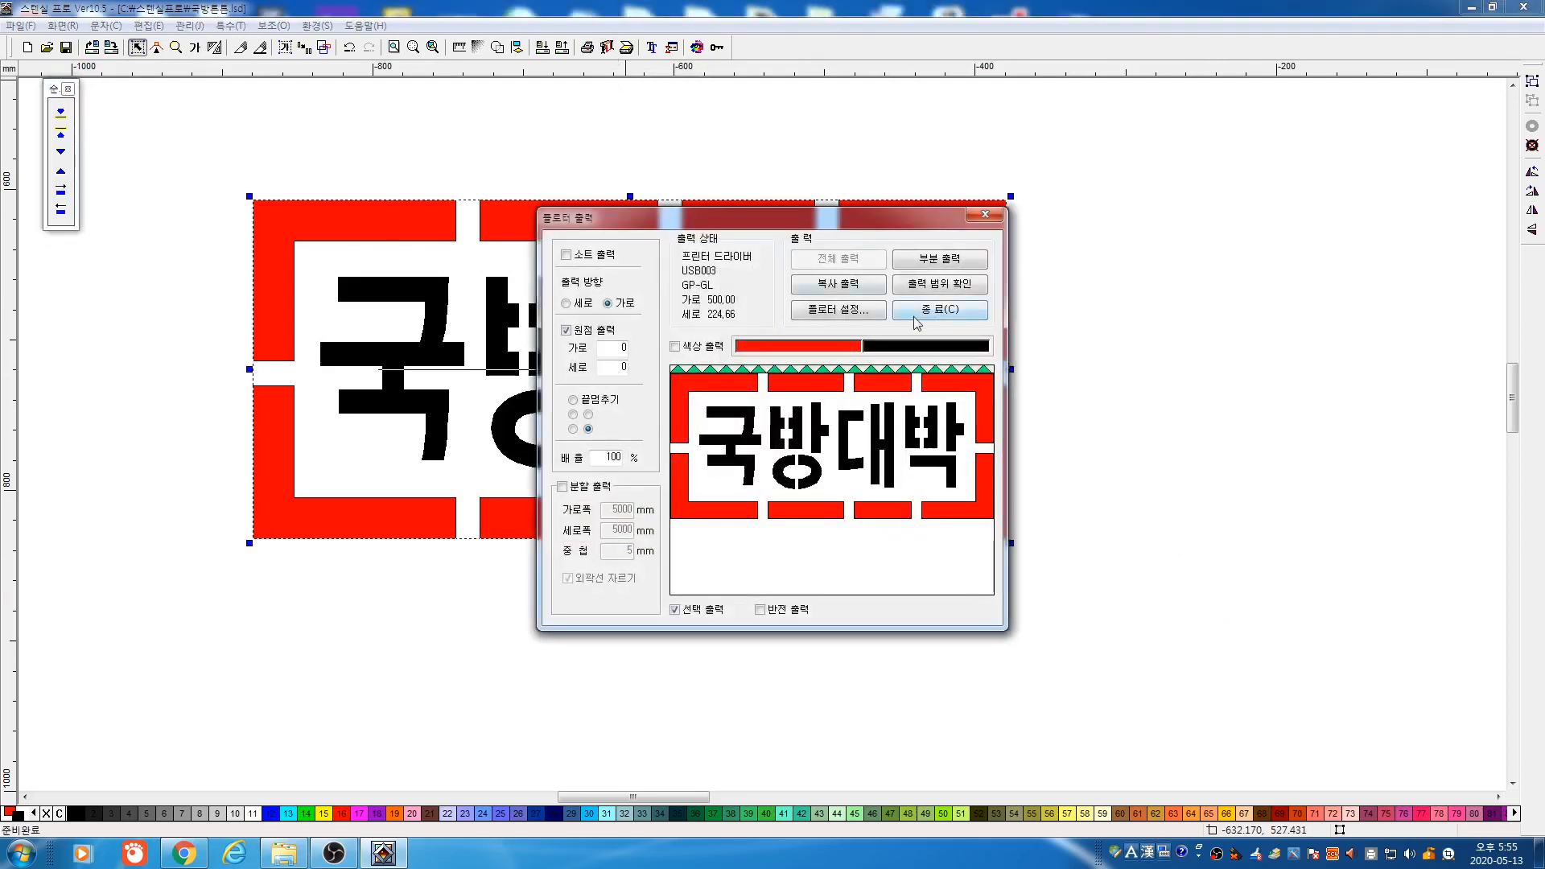
{"action": "left_click", "coordinate": [917, 323]}
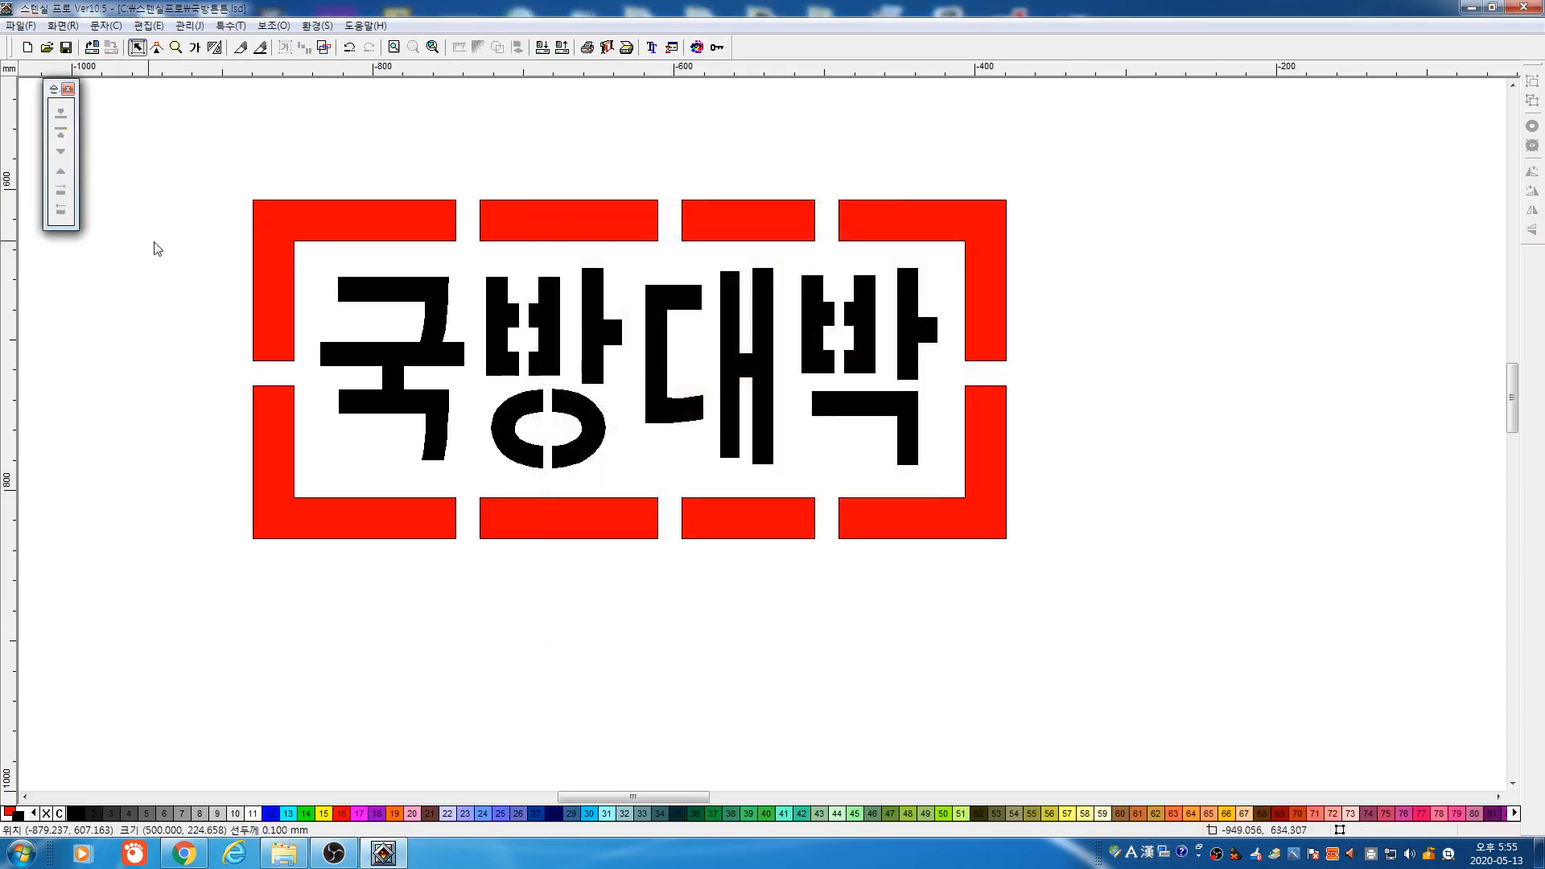
{"action": "left_click_drag", "start_coordinate": [155, 242], "coordinate": [997, 488]}
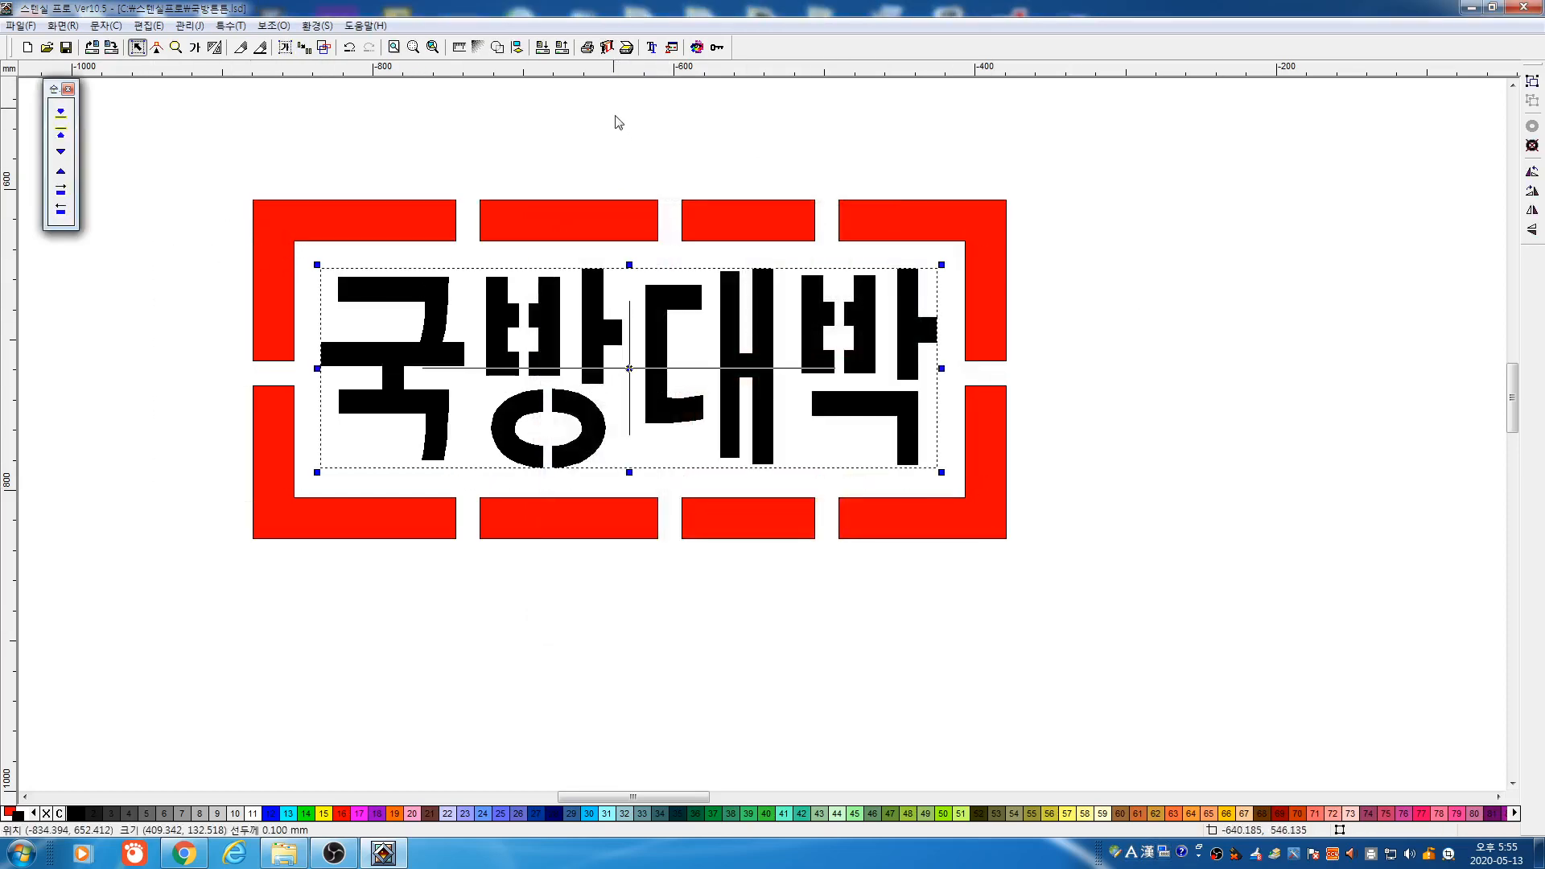
{"action": "left_click", "coordinate": [608, 47]}
{"action": "left_click", "coordinate": [917, 323]}
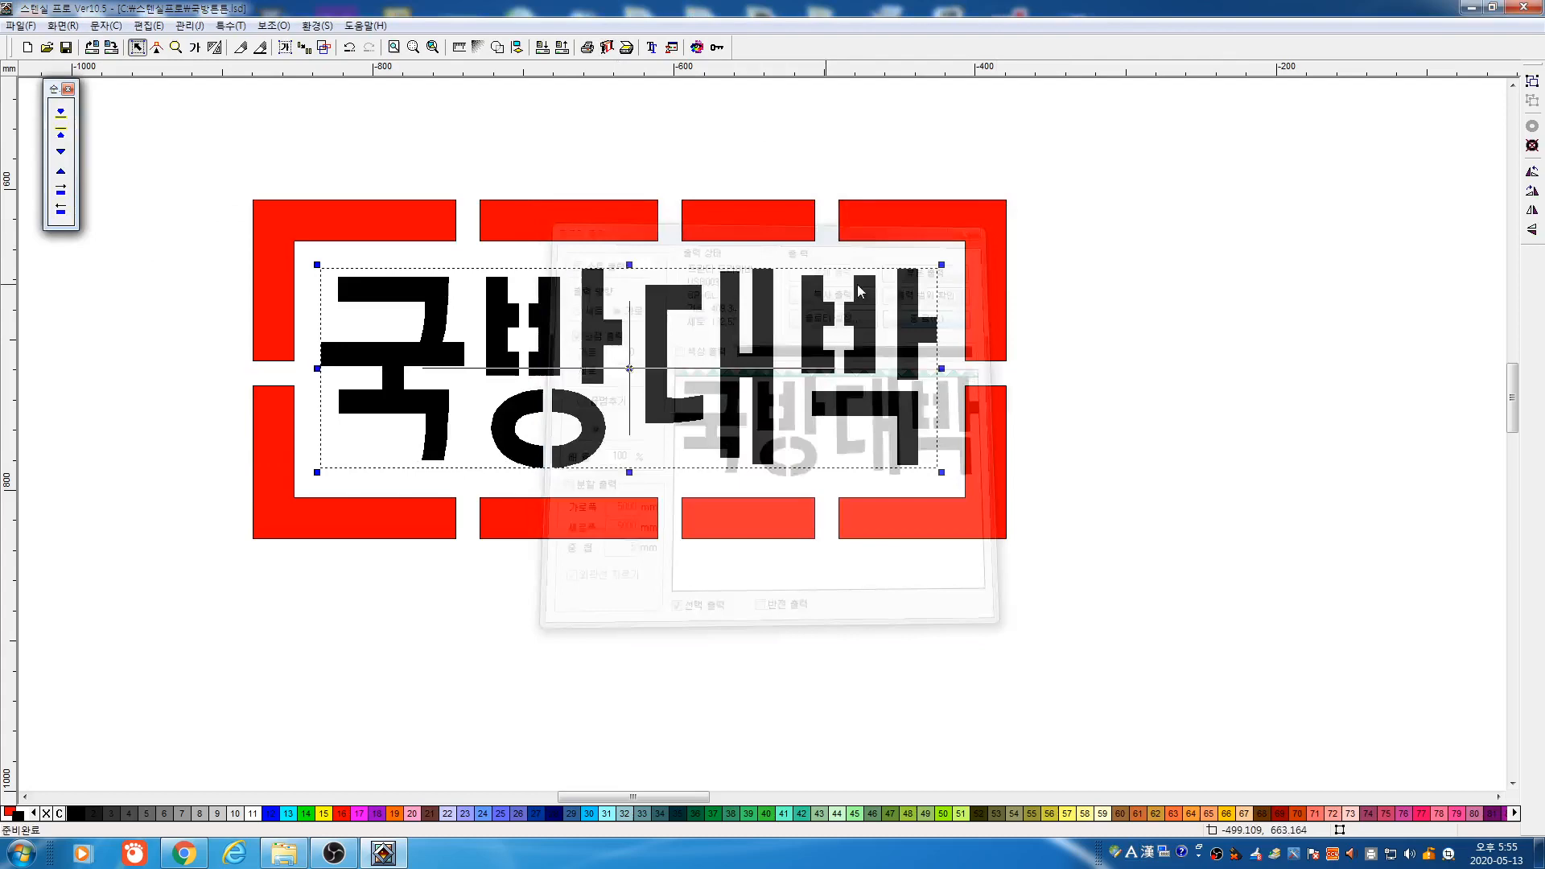
Preview plotter output for the red frame, then show the whole page and reselect the sign
{"action": "left_click", "coordinate": [528, 210]}
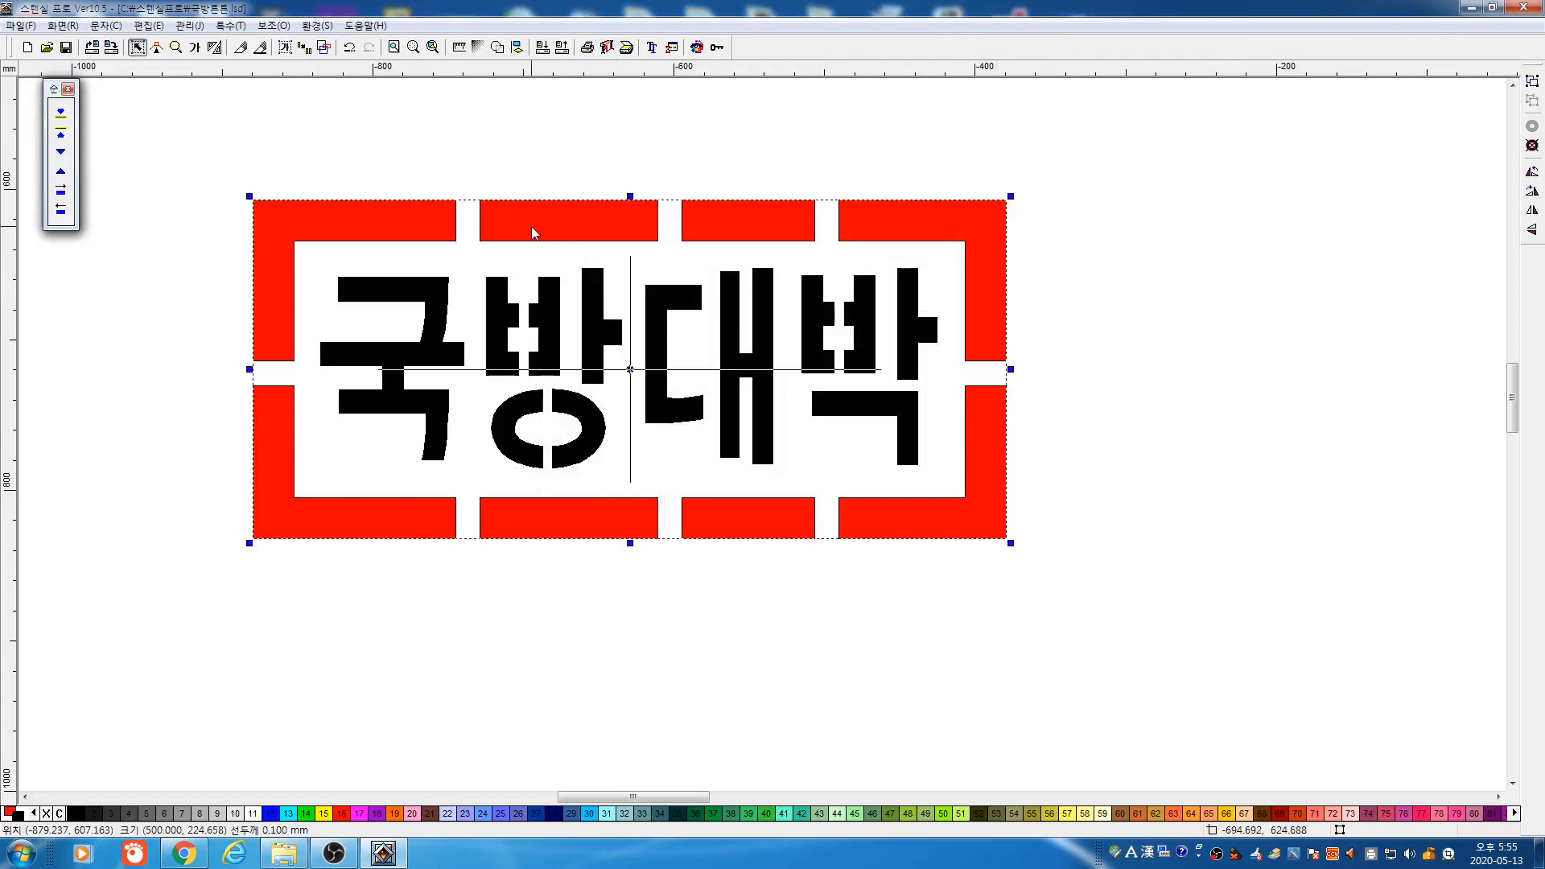
{"action": "left_click", "coordinate": [608, 47]}
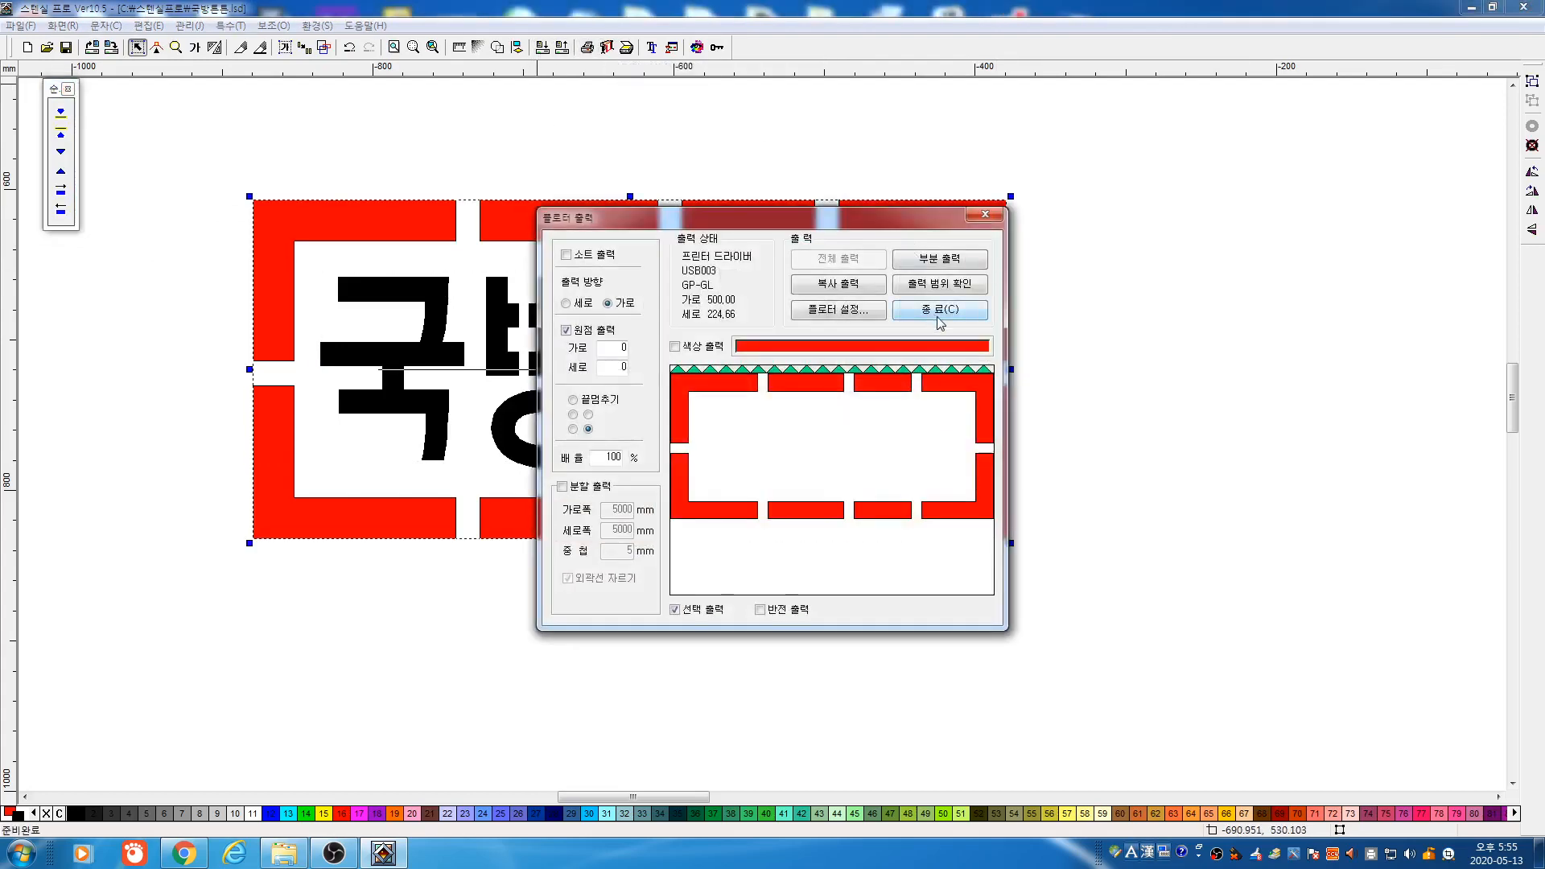
{"action": "left_click", "coordinate": [891, 306]}
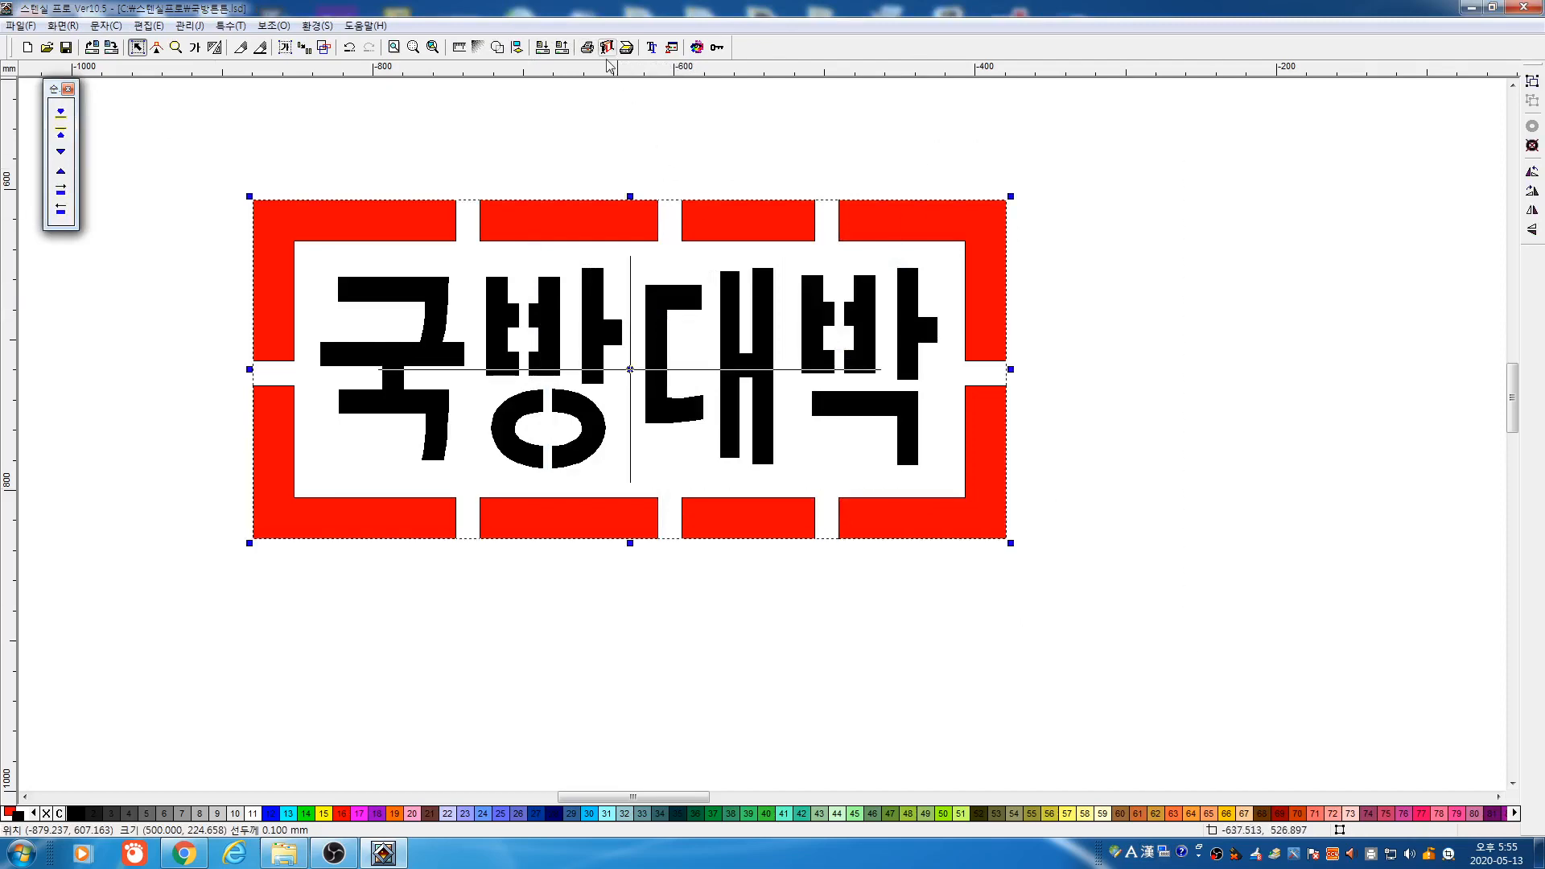
{"action": "left_click", "coordinate": [607, 47]}
{"action": "left_click", "coordinate": [945, 314]}
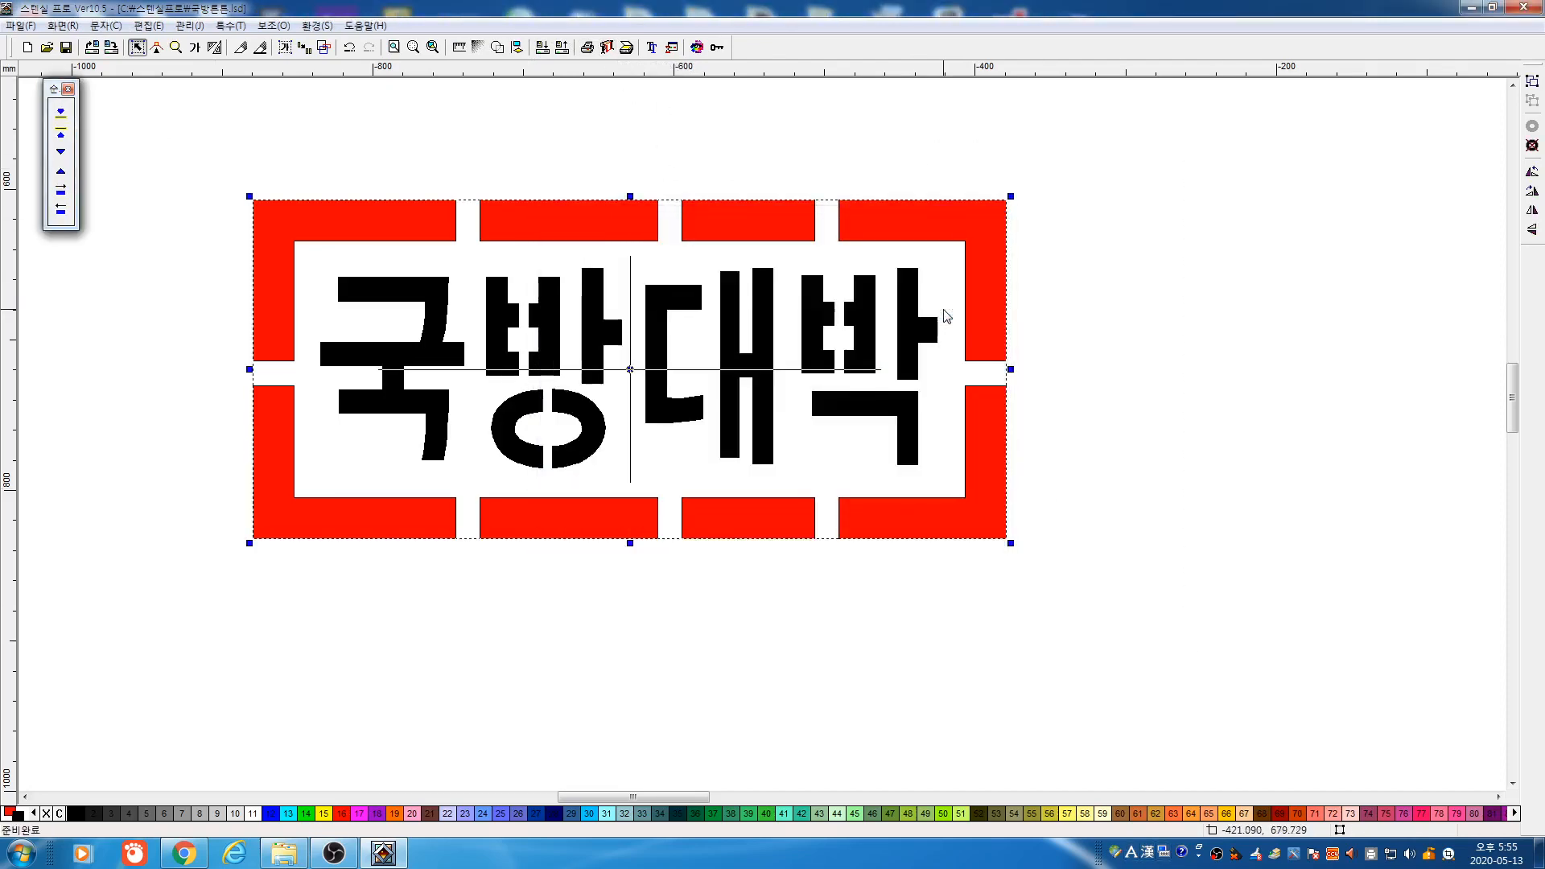
{"action": "key", "text": "shift+F4"}
{"action": "left_click_drag", "start_coordinate": [353, 275], "coordinate": [639, 444]}
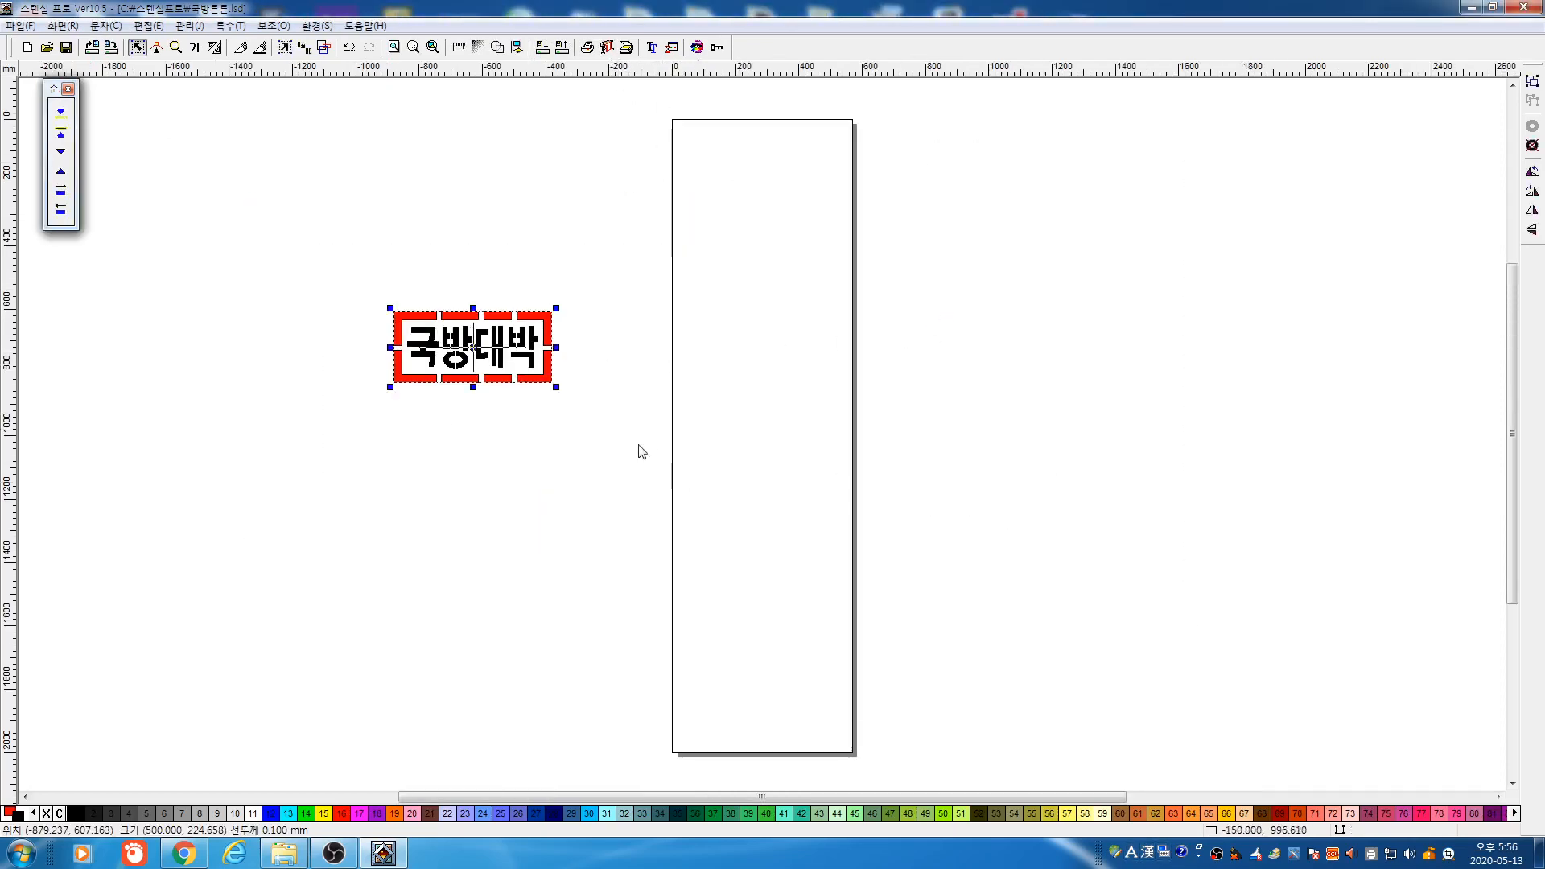
Delete the 국방대박 design, quit Stencil Pro, and launch two instances, minimizing the first
{"action": "key", "text": "Delete"}
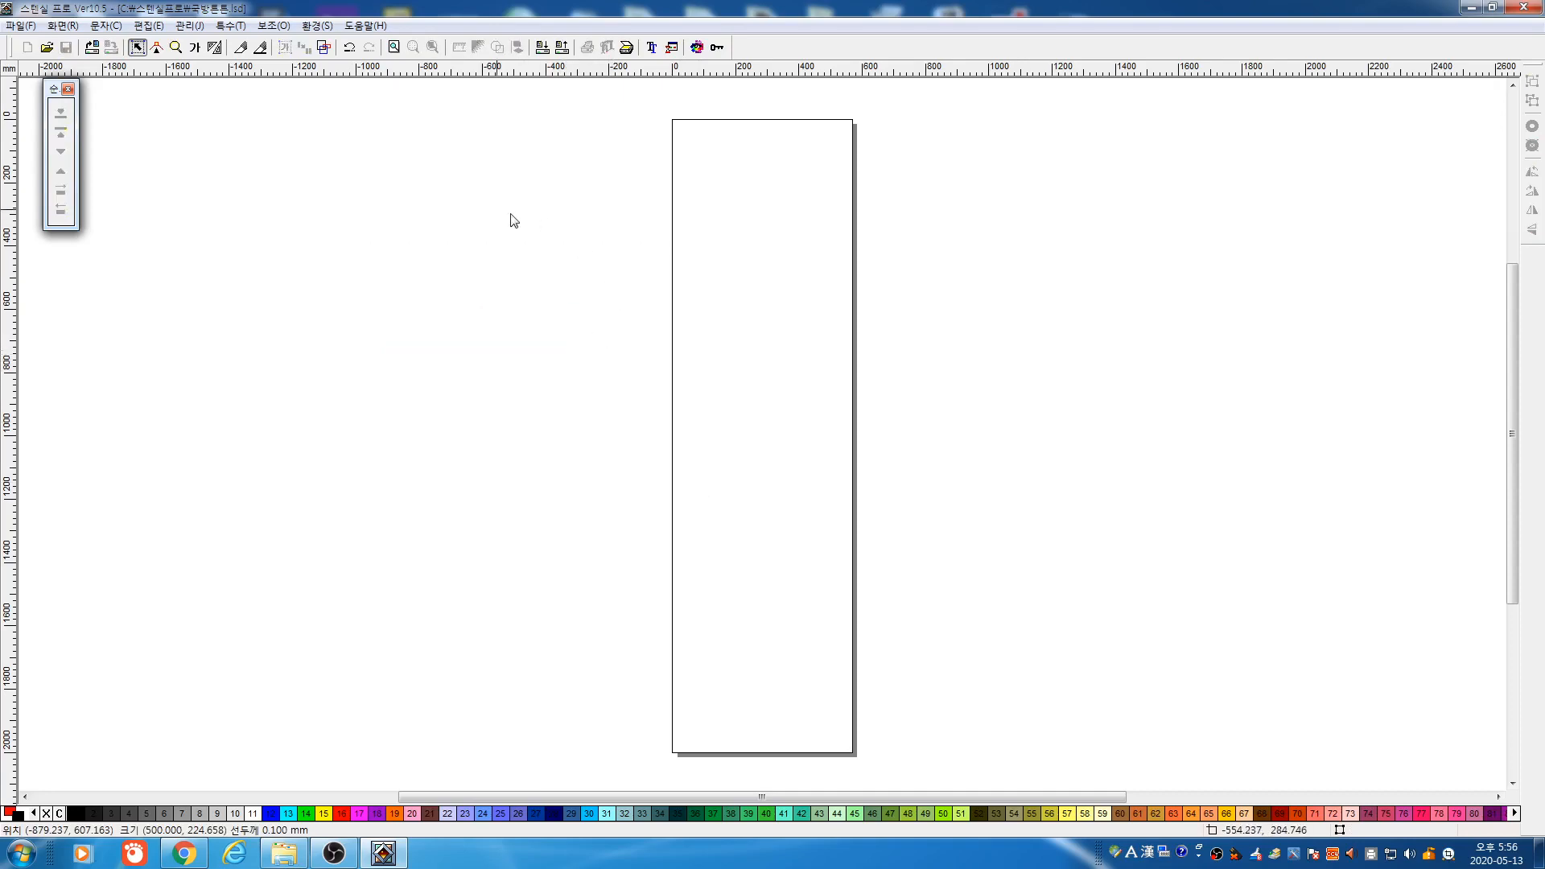
{"action": "left_click", "coordinate": [1522, 7]}
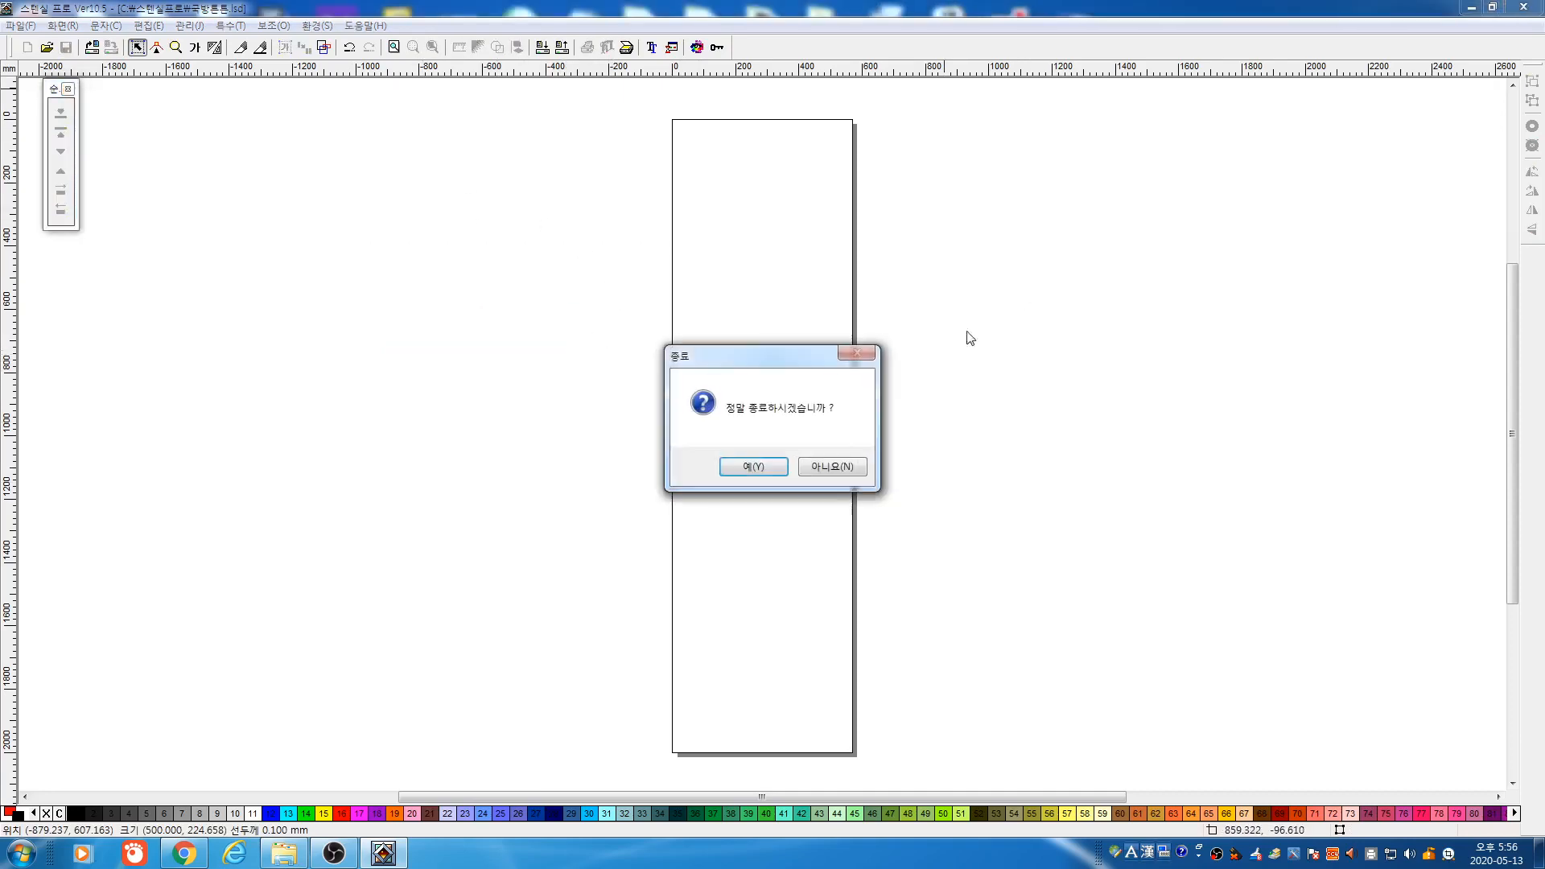
{"action": "left_click", "coordinate": [783, 469]}
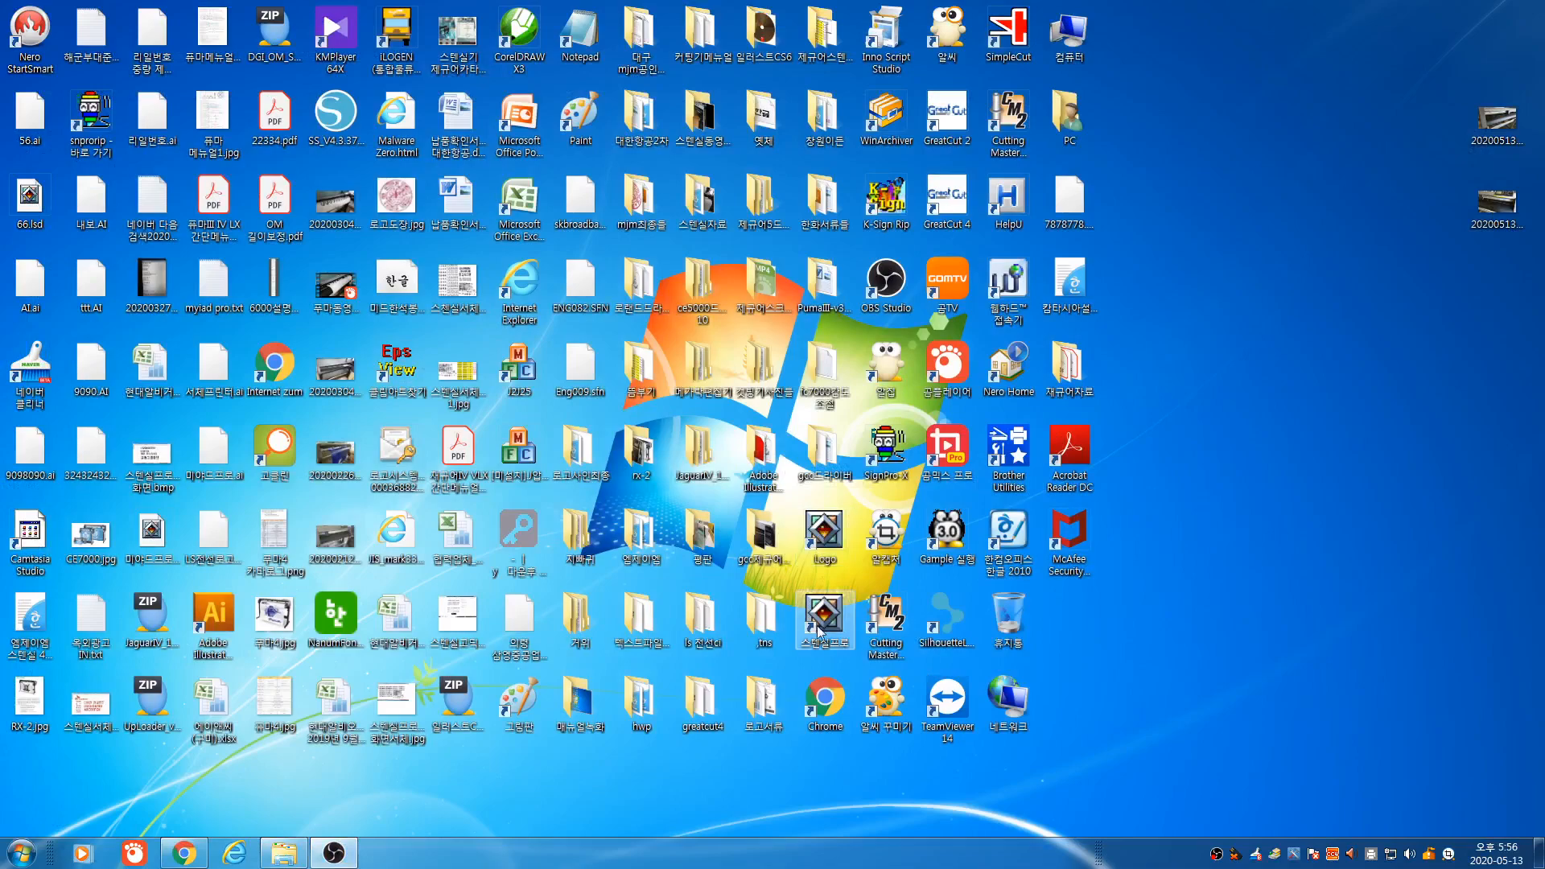
{"action": "double_click", "coordinate": [820, 626]}
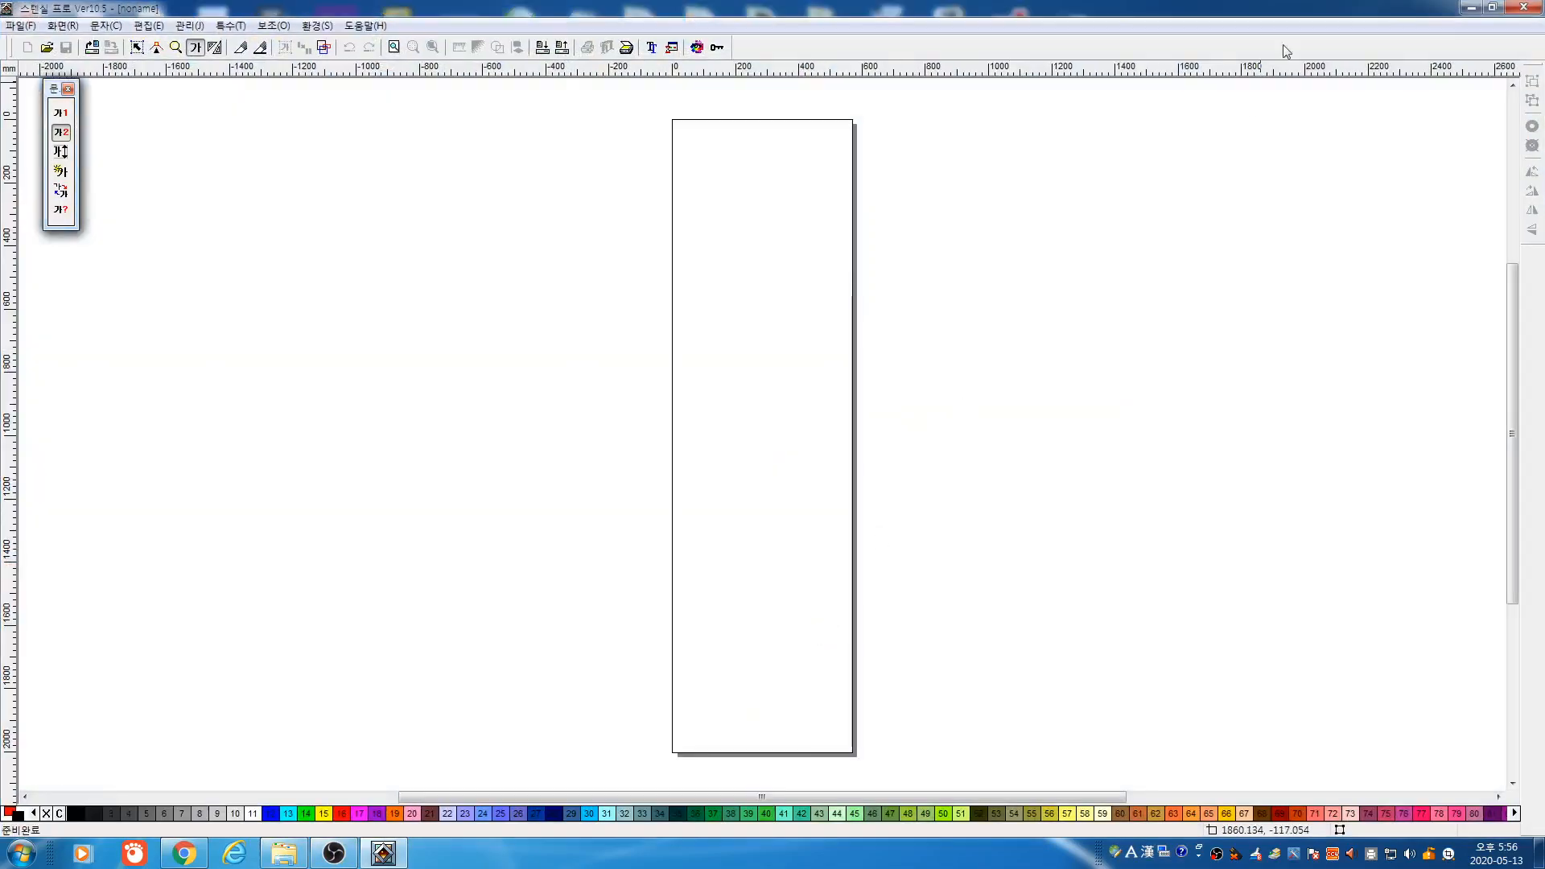
{"action": "left_click", "coordinate": [1476, 12]}
{"action": "double_click", "coordinate": [829, 612]}
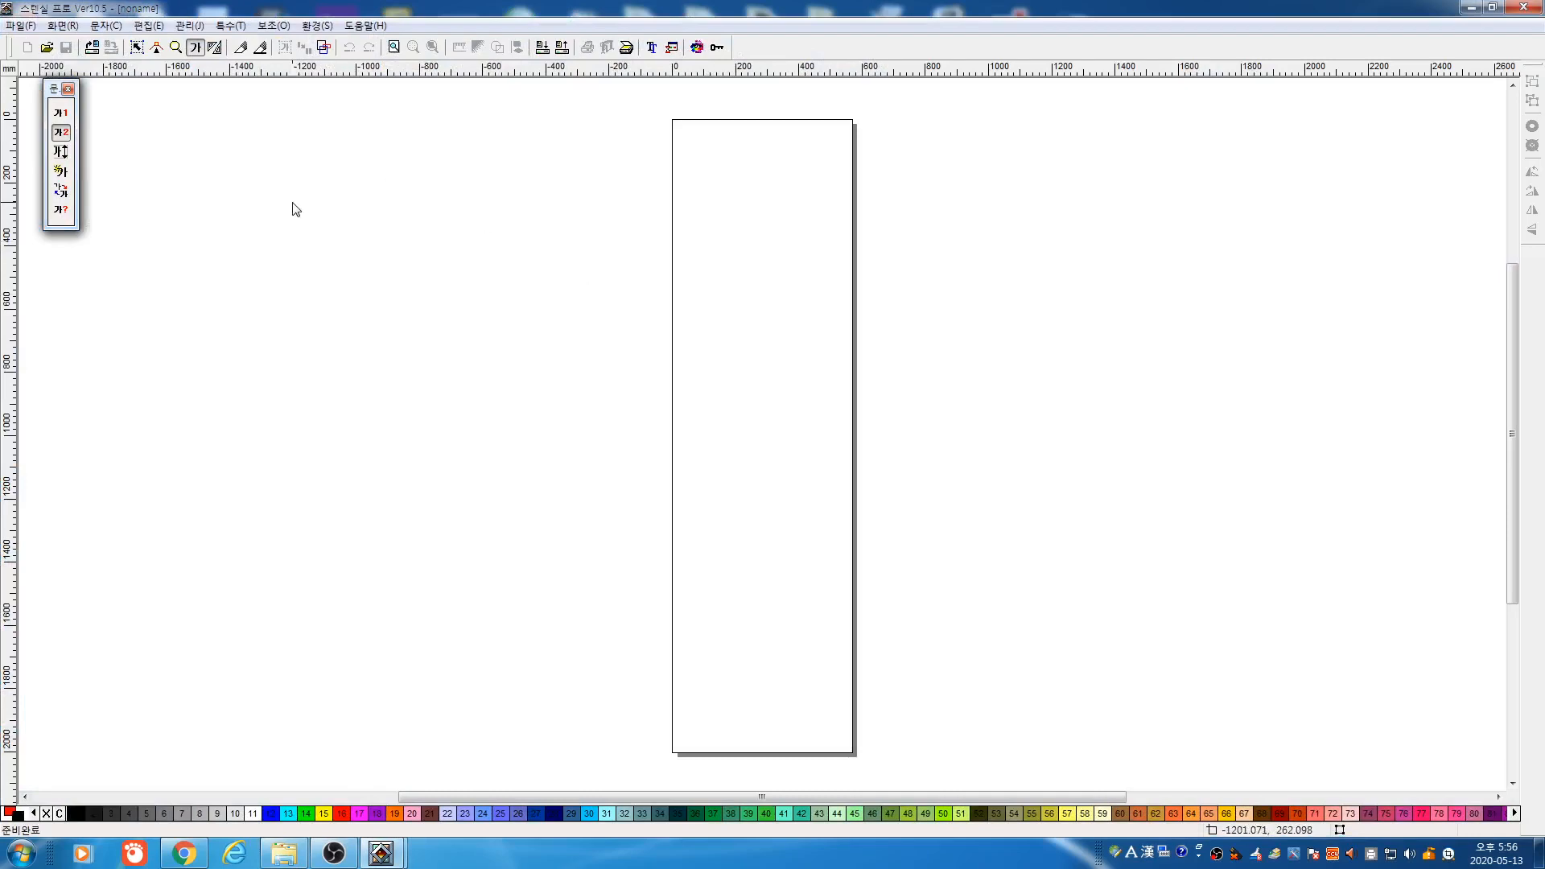
{"action": "left_click_drag", "start_coordinate": [408, 238], "coordinate": [841, 447]}
{"action": "type", "text": "46567"}
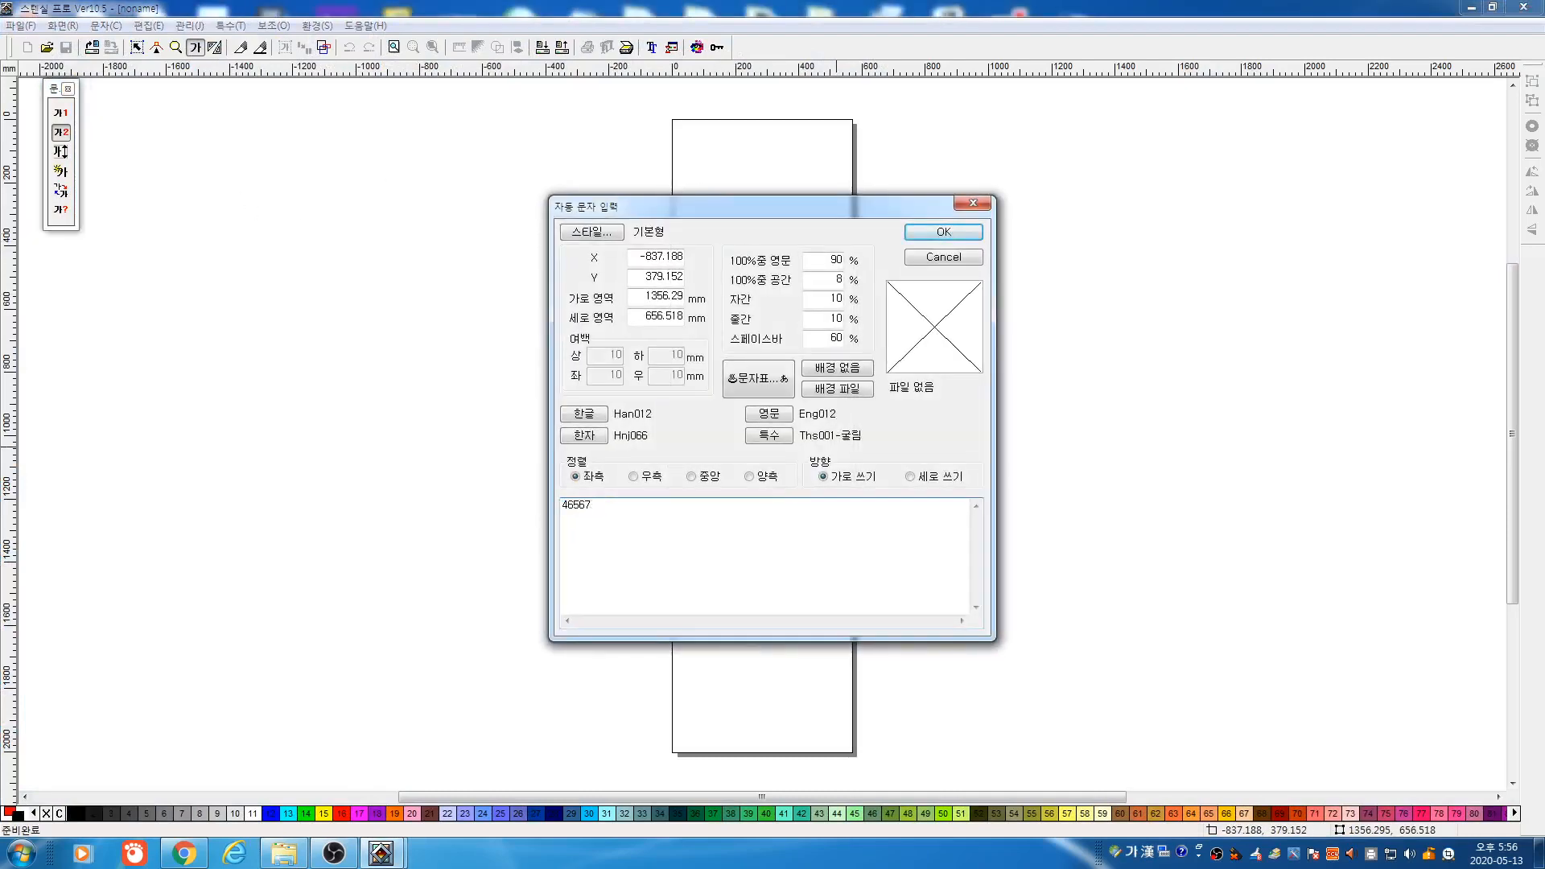
{"action": "type", "text": "54756865"}
{"action": "left_click", "coordinate": [954, 237]}
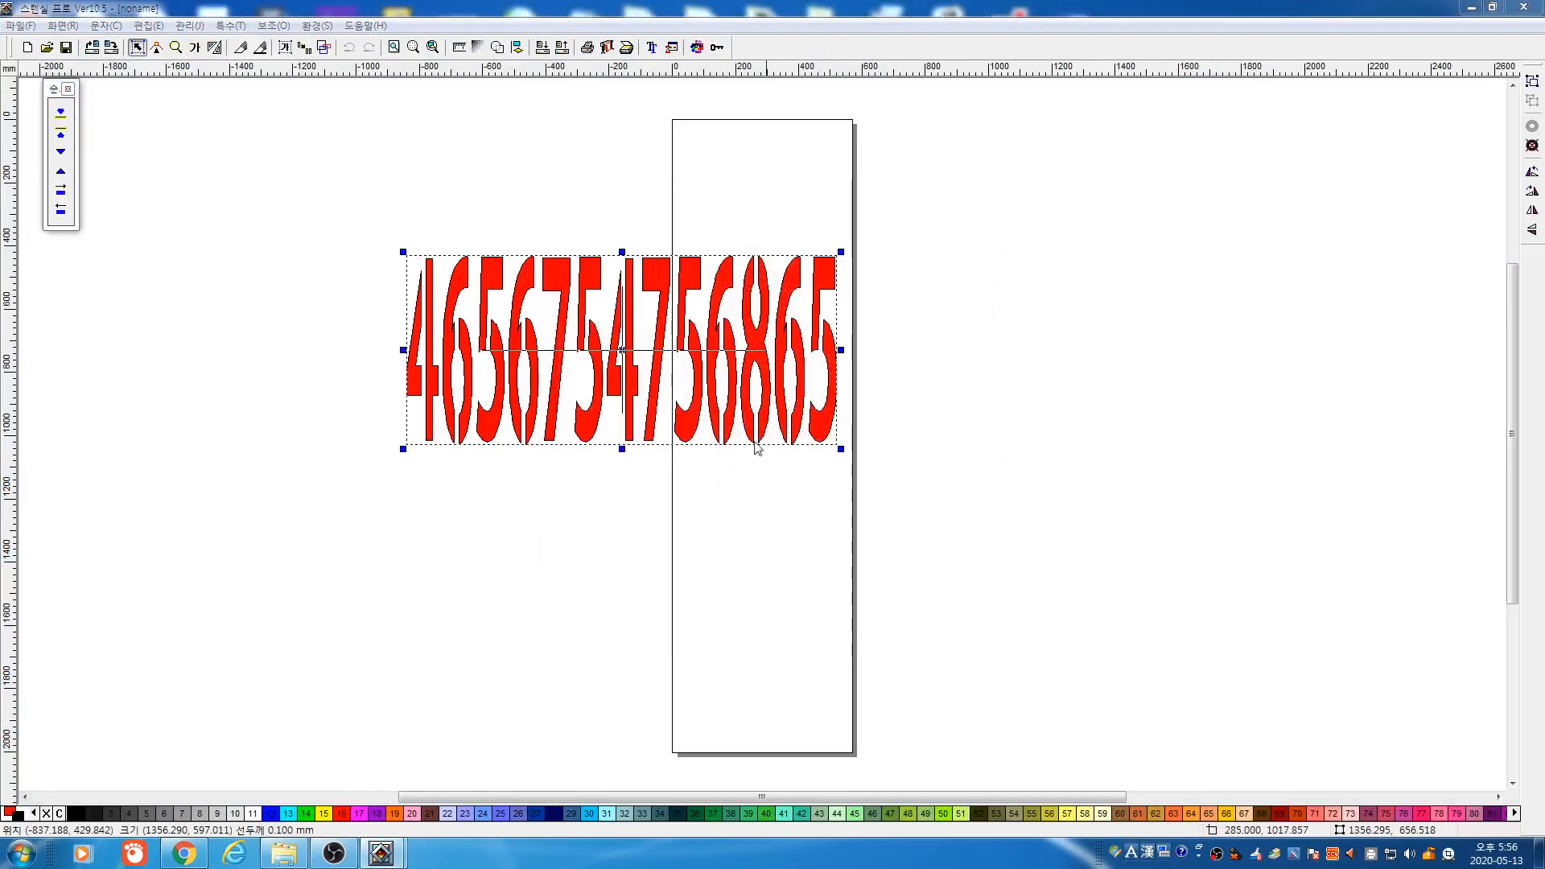
{"action": "left_click_drag", "start_coordinate": [622, 451], "coordinate": [622, 352]}
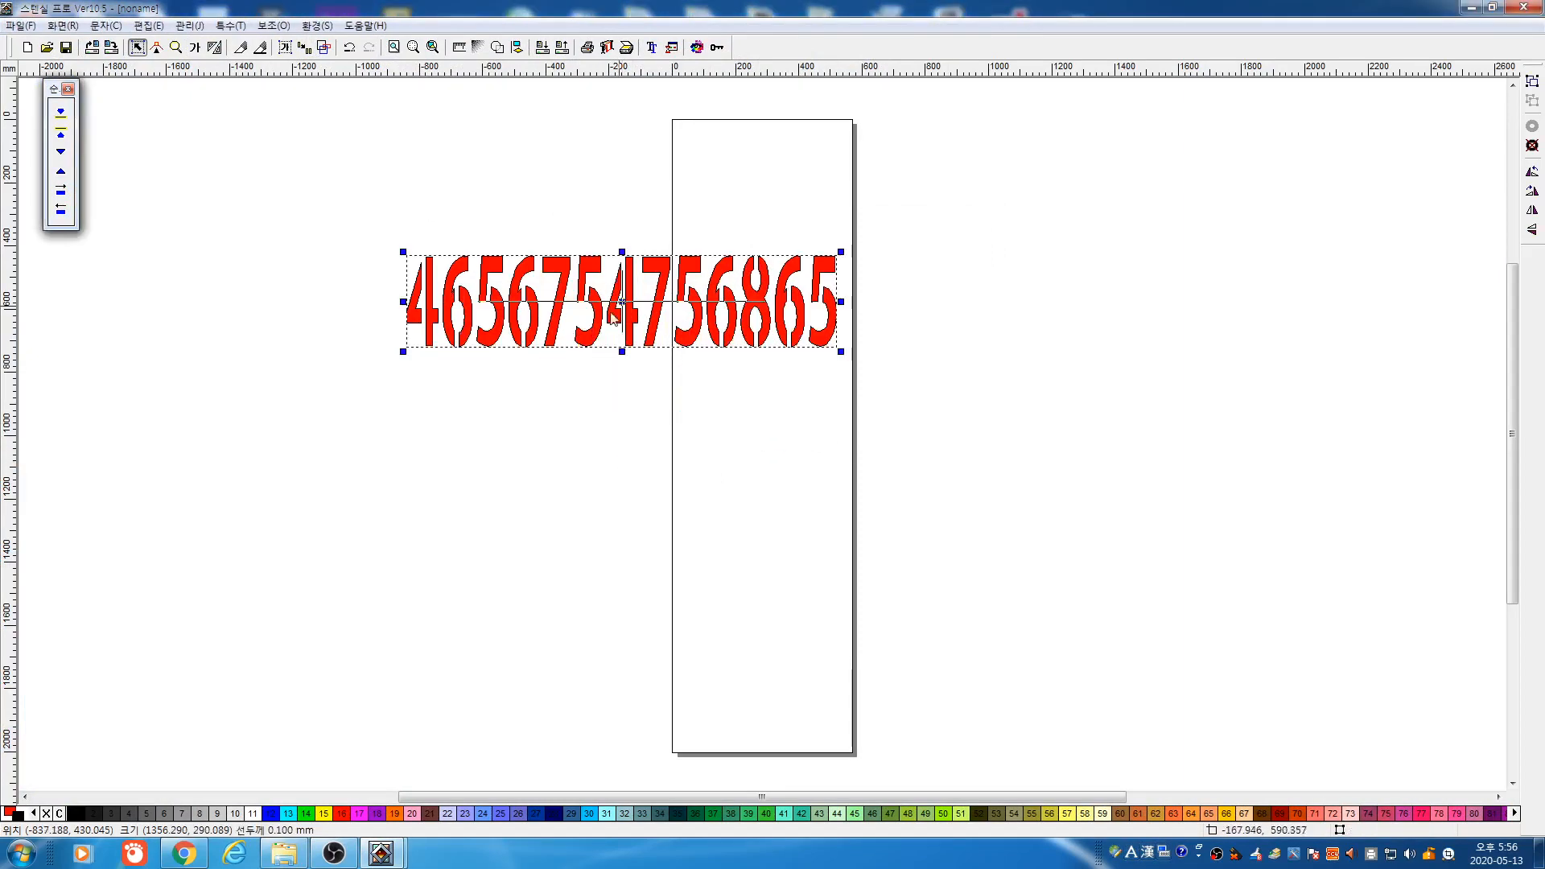
{"action": "left_click_drag", "start_coordinate": [841, 354], "coordinate": [646, 310]}
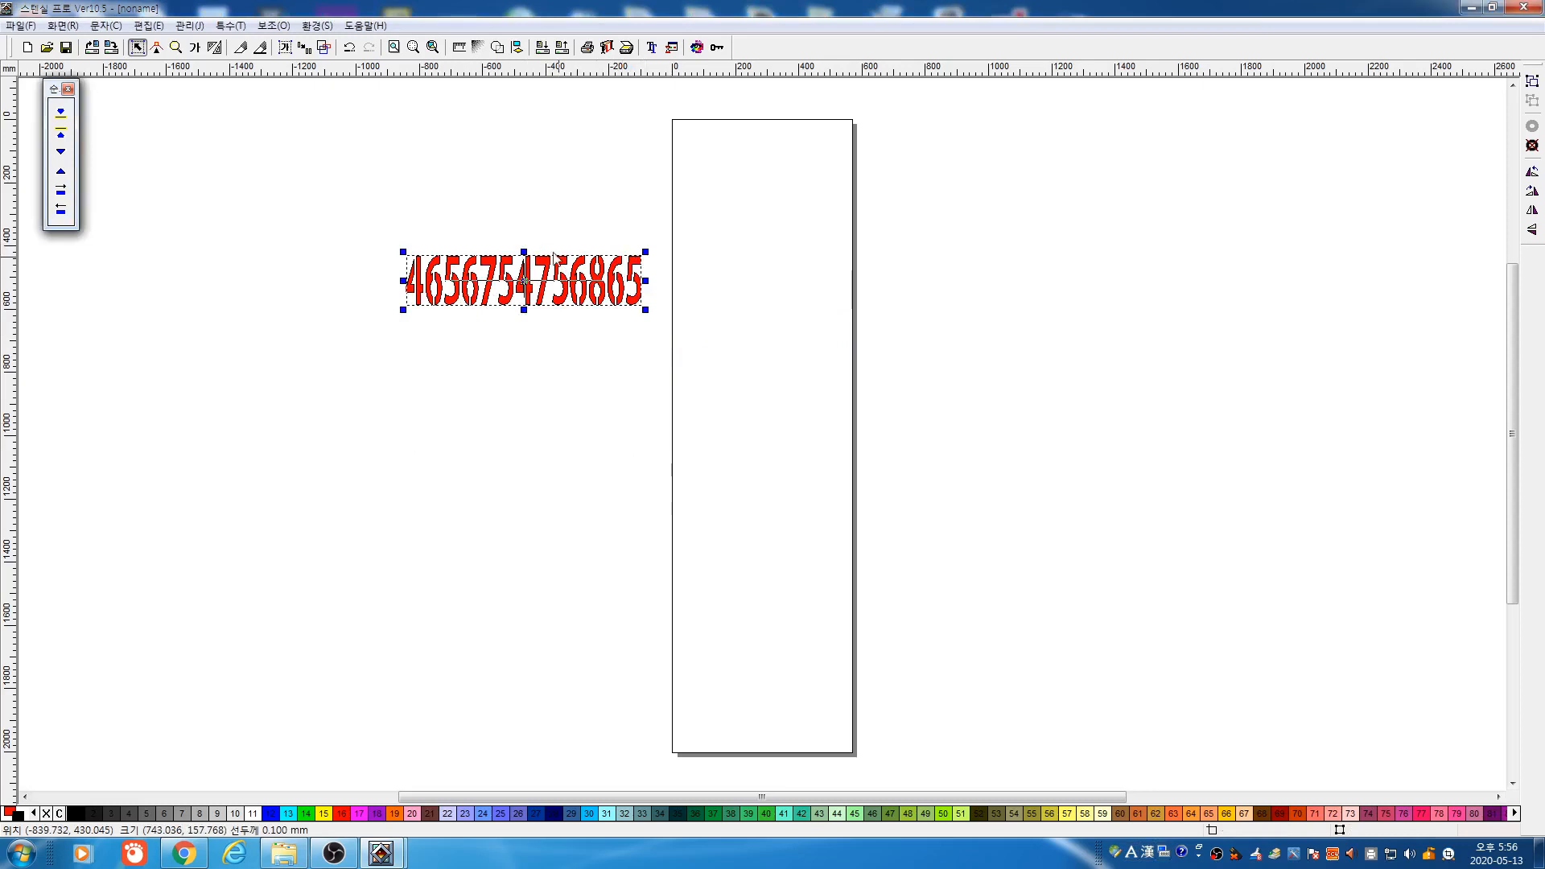
Duplicate the numbers into four rows and preview their plotter output
{"action": "key", "text": "ctrl+d"}
{"action": "left_click", "coordinate": [849, 381]}
{"action": "left_click", "coordinate": [1023, 455]}
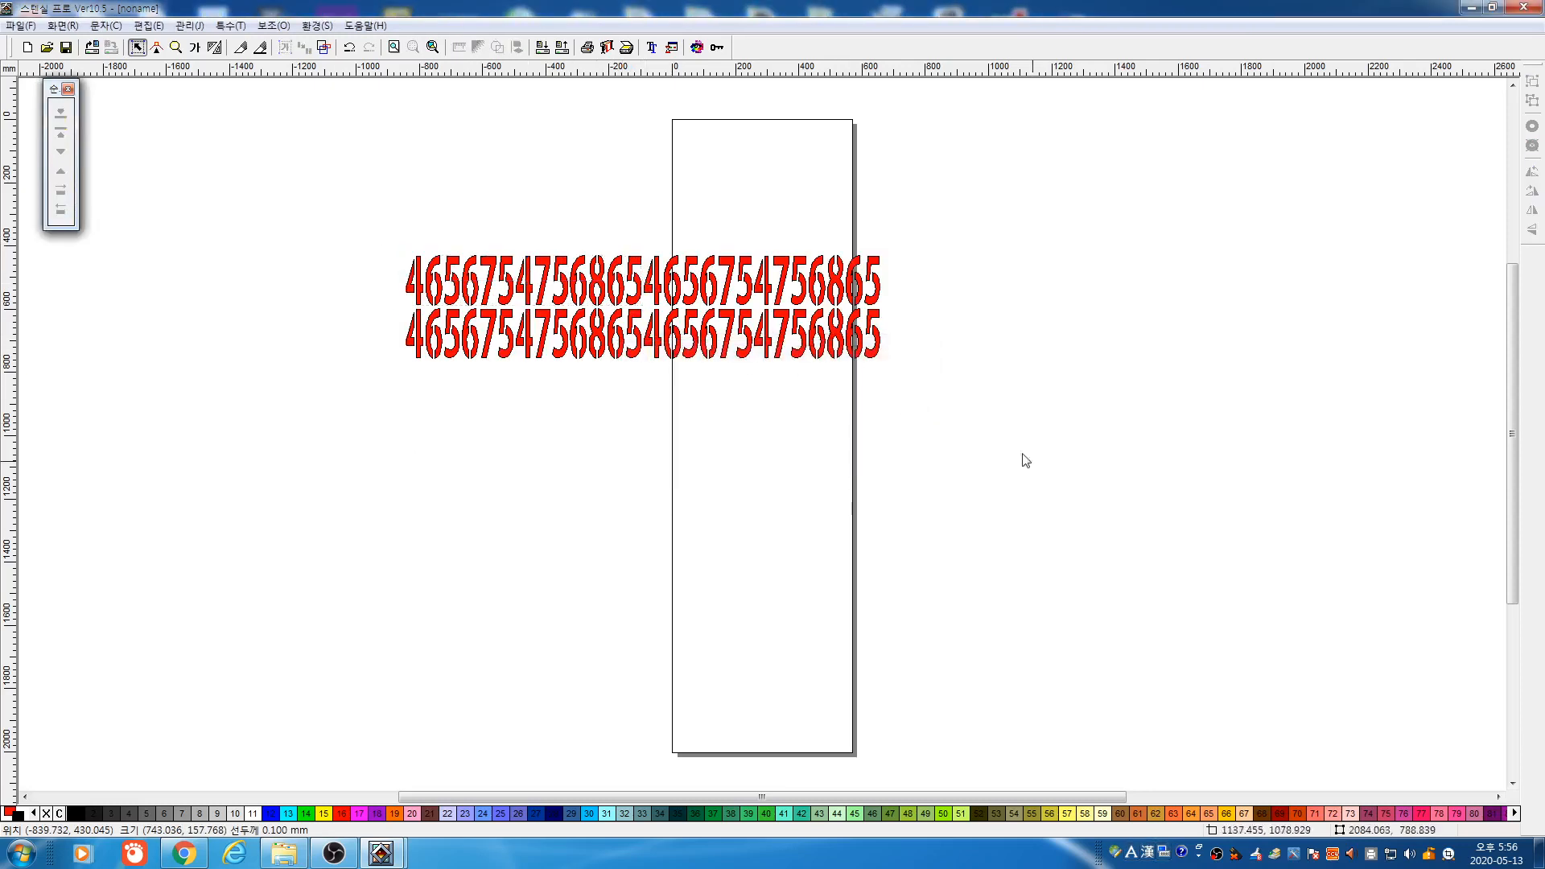
{"action": "key", "text": "ctrl+a"}
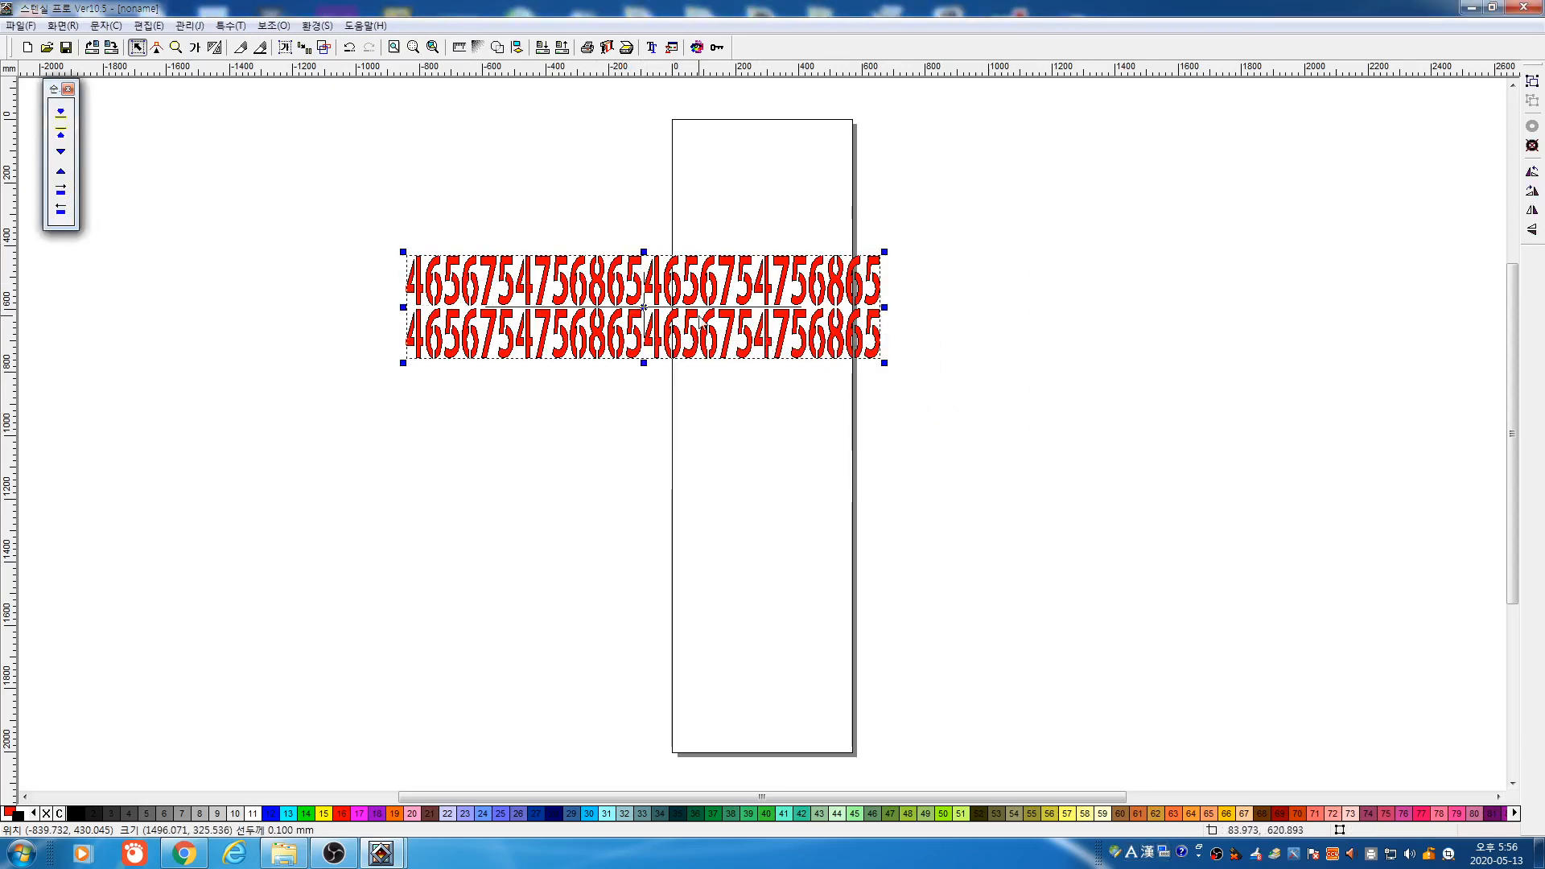
{"action": "left_click", "coordinate": [304, 46]}
{"action": "left_click_drag", "start_coordinate": [553, 270], "coordinate": [621, 394]}
{"action": "left_click_drag", "start_coordinate": [356, 217], "coordinate": [1069, 592]}
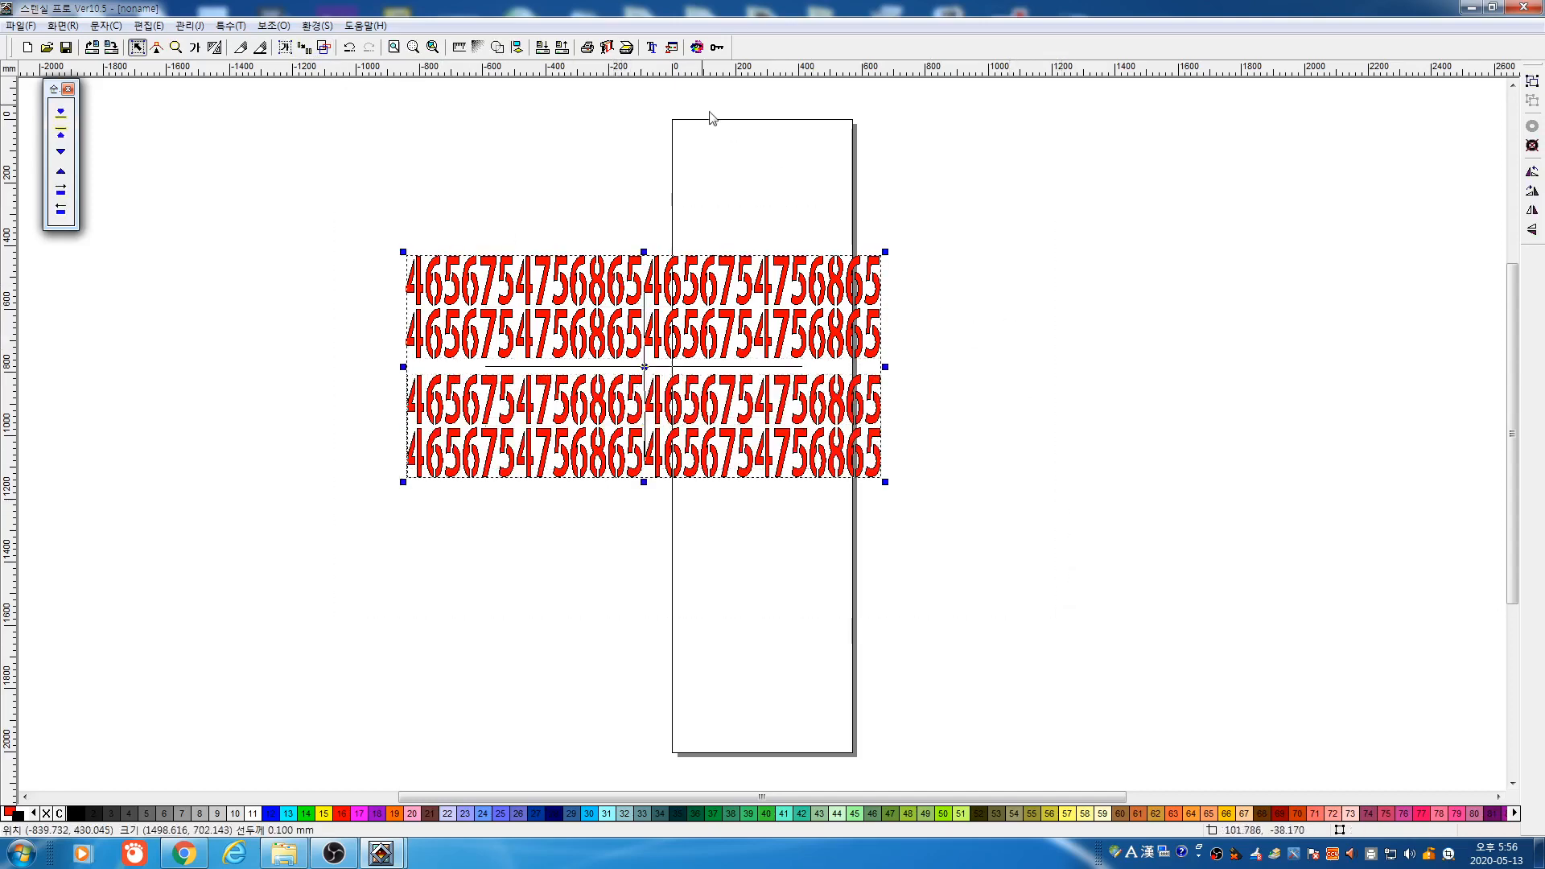
{"action": "left_click", "coordinate": [609, 48]}
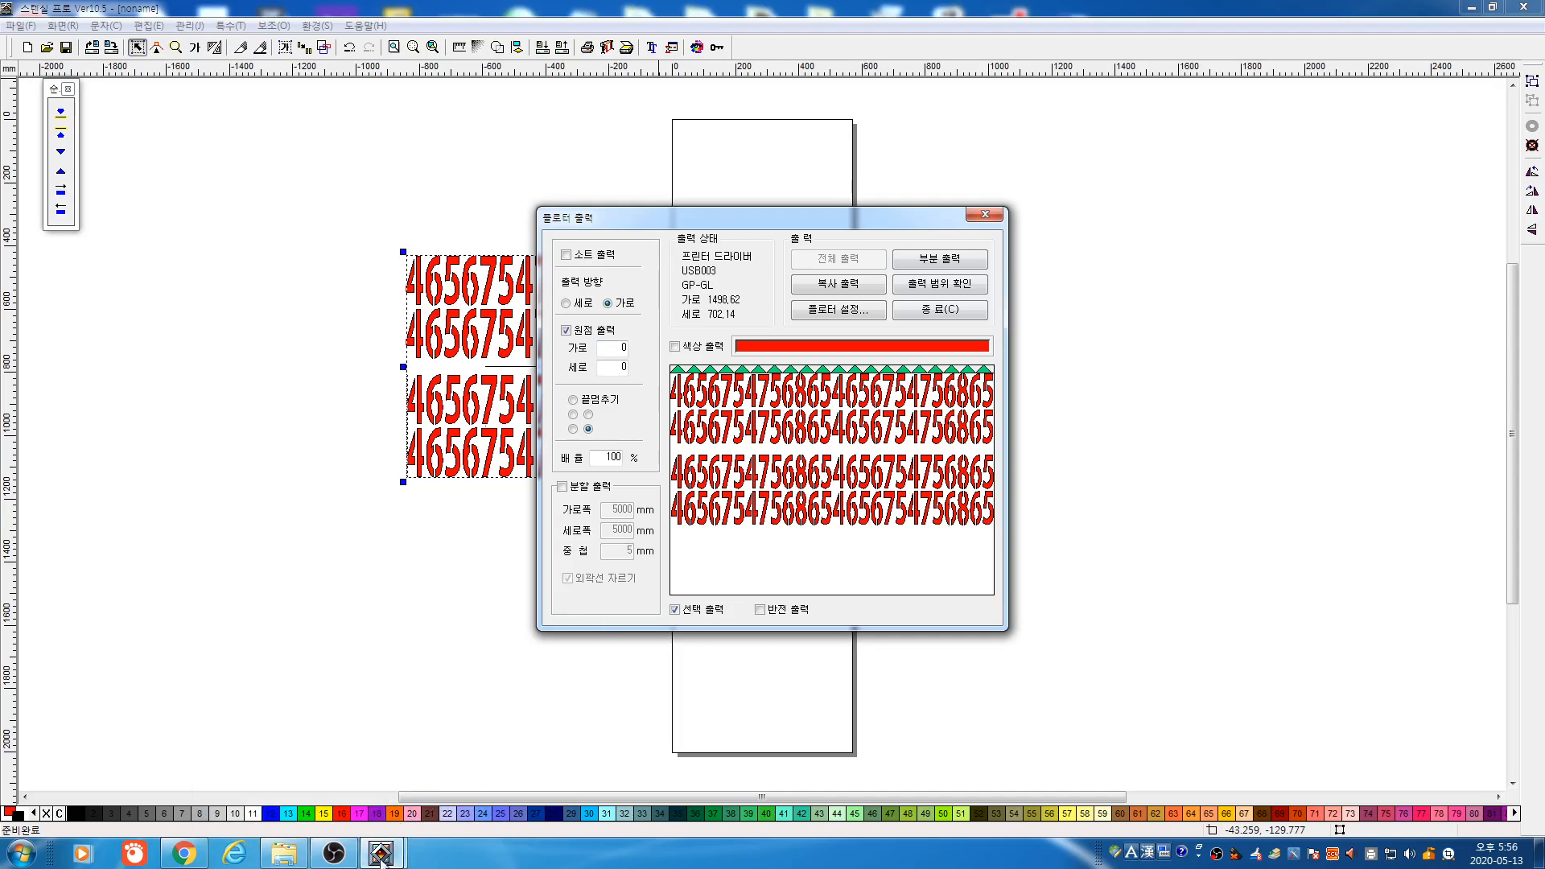
{"action": "mouse_move", "coordinate": [382, 854]}
{"action": "mouse_move", "coordinate": [329, 772]}
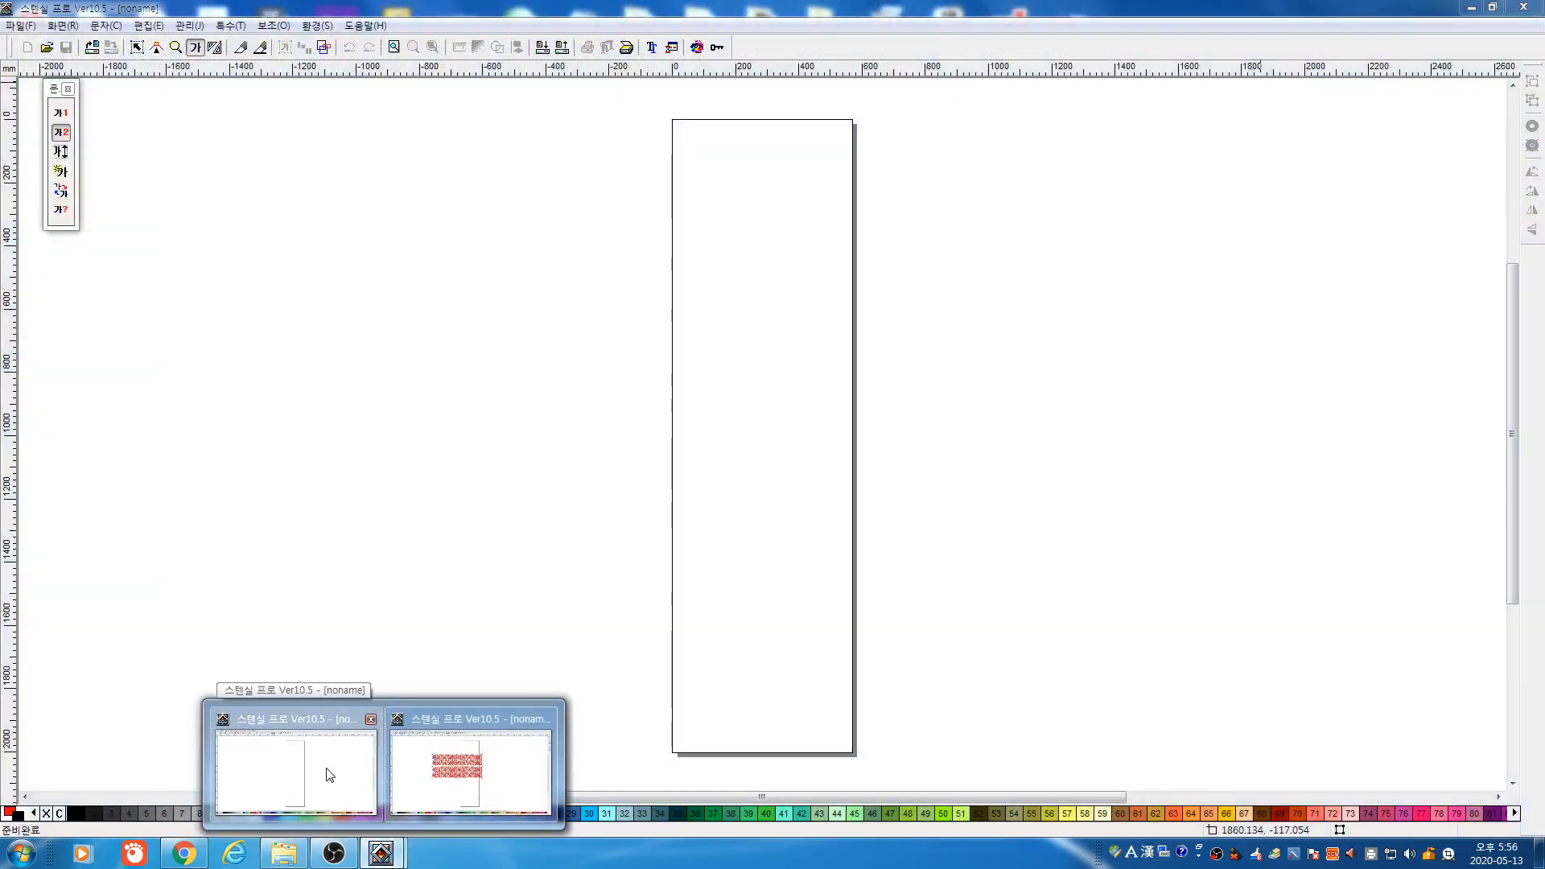
In the empty window, add 국방대박 text, fill it orange with swatch 19, and convert it to outlines
{"action": "left_click", "coordinate": [329, 773]}
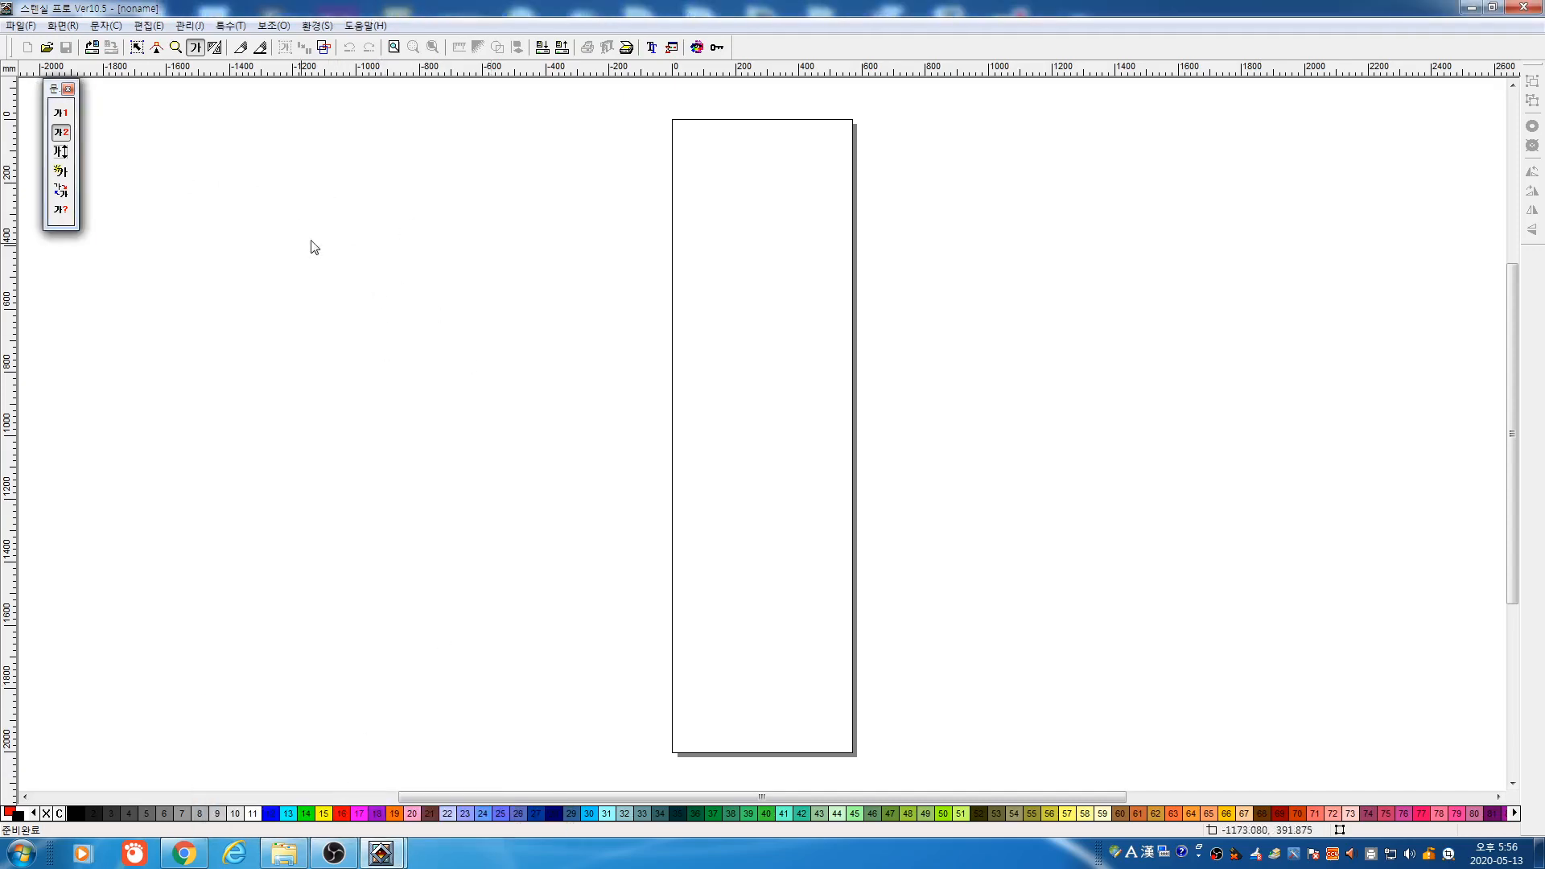
{"action": "left_click_drag", "start_coordinate": [311, 245], "coordinate": [910, 466]}
{"action": "left_click", "coordinate": [933, 234]}
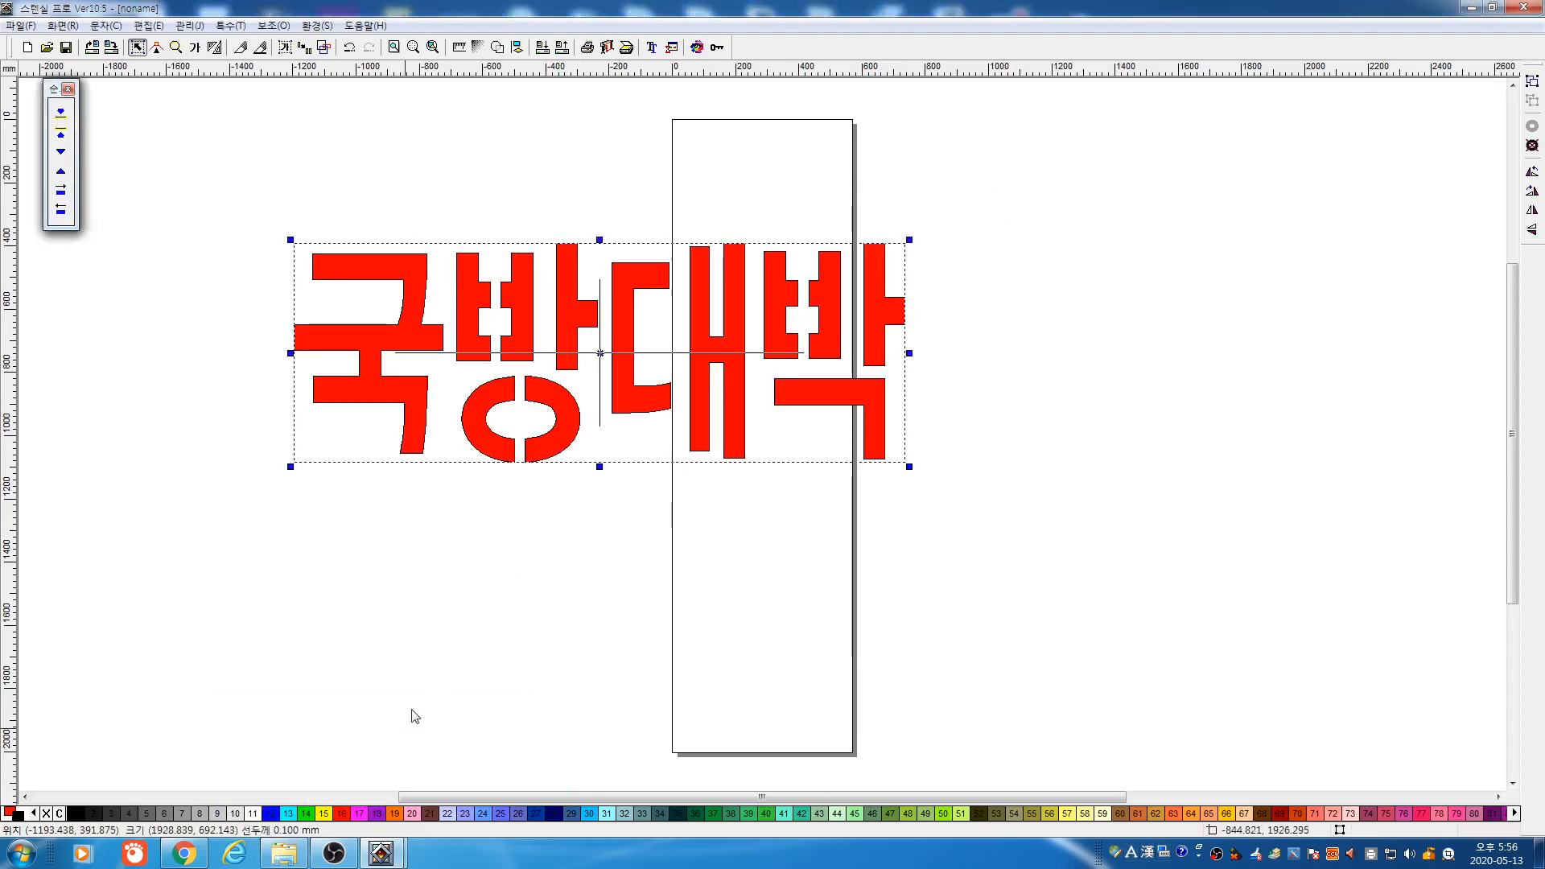
{"action": "left_click", "coordinate": [401, 814]}
{"action": "left_click", "coordinate": [493, 692]}
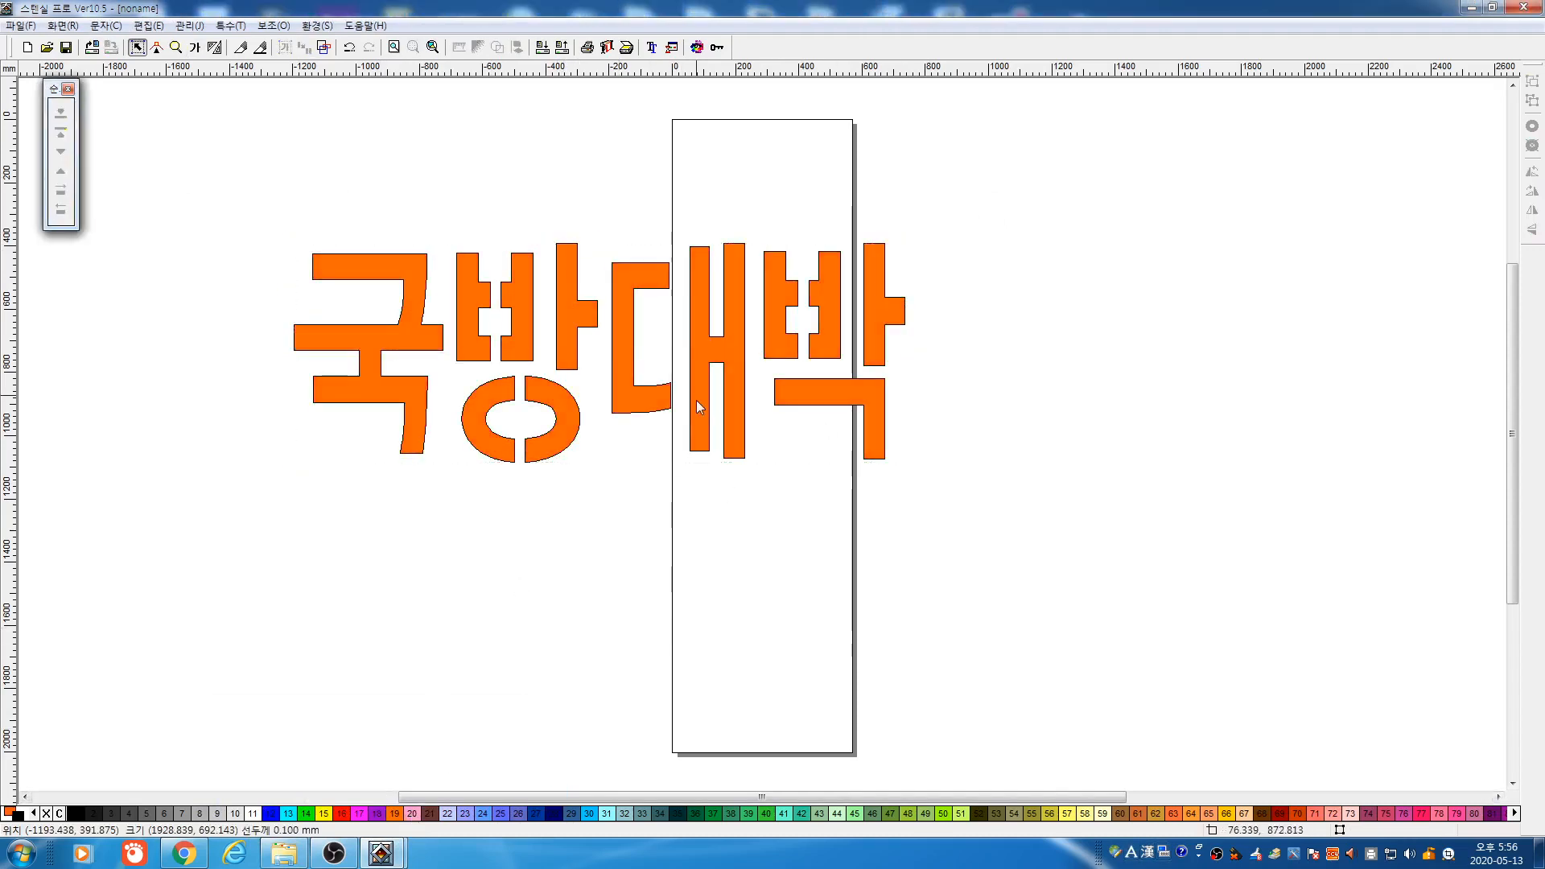
{"action": "left_click", "coordinate": [697, 394]}
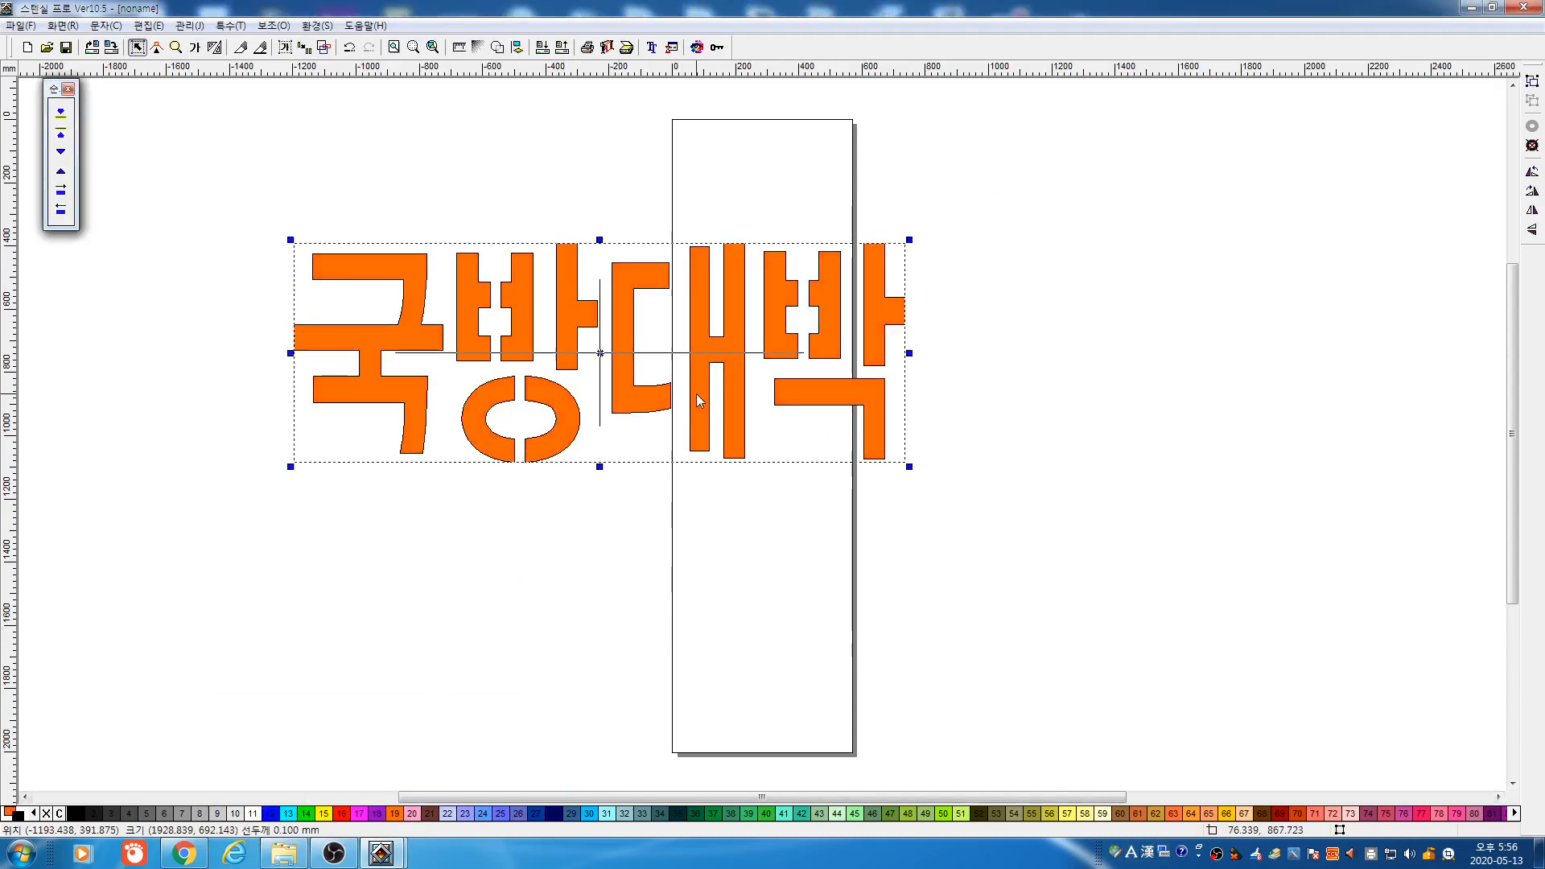
{"action": "left_click", "coordinate": [324, 47]}
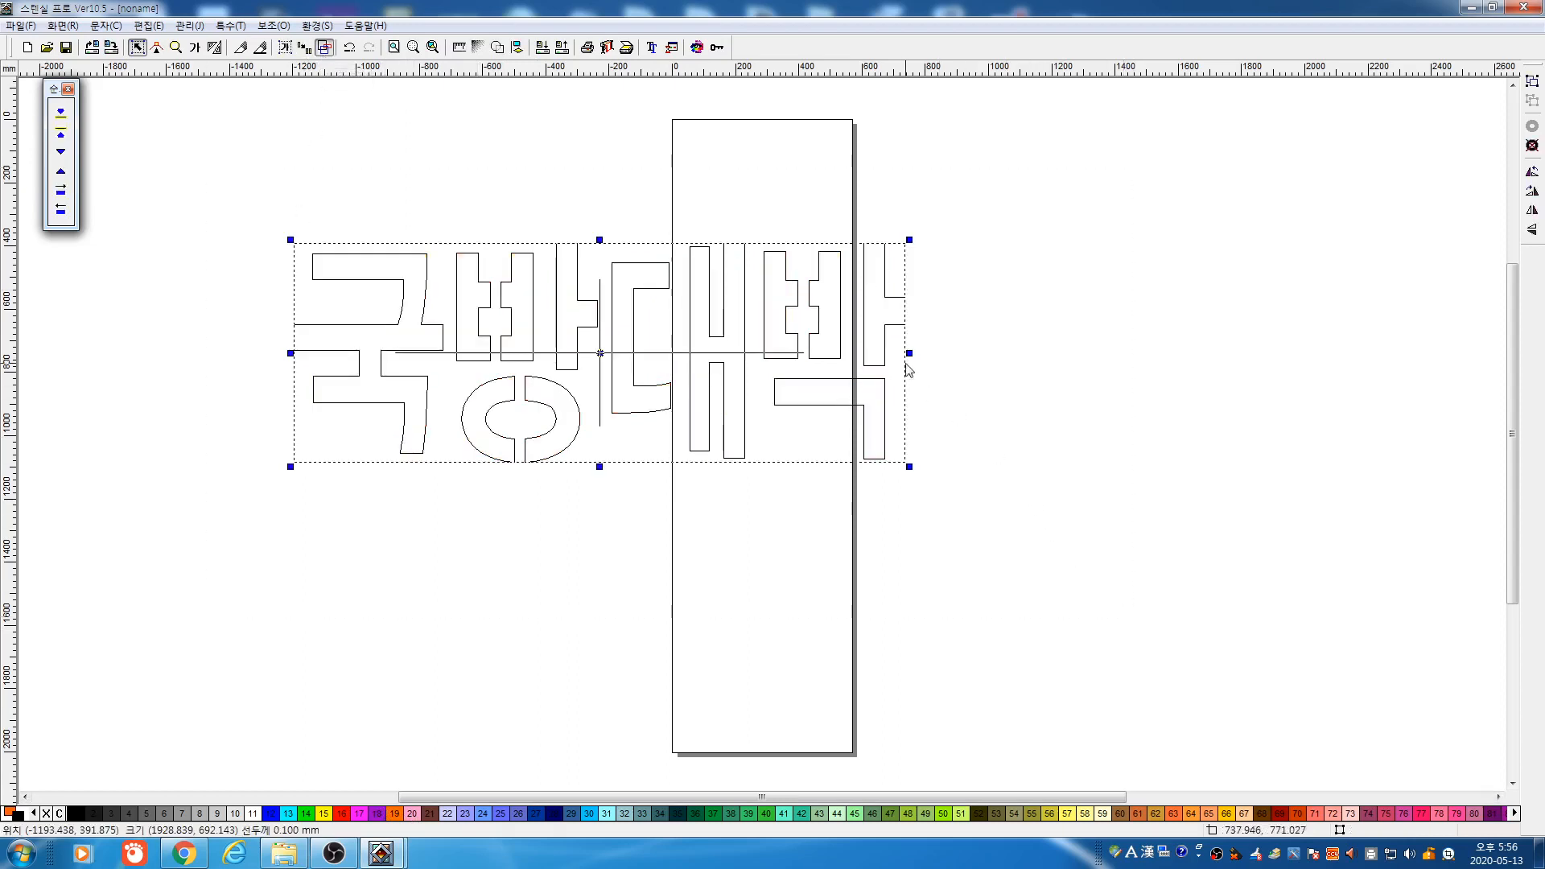
Set the 국방대박 text width to 200 mm and zoom in on it
{"action": "double_click", "coordinate": [867, 336]}
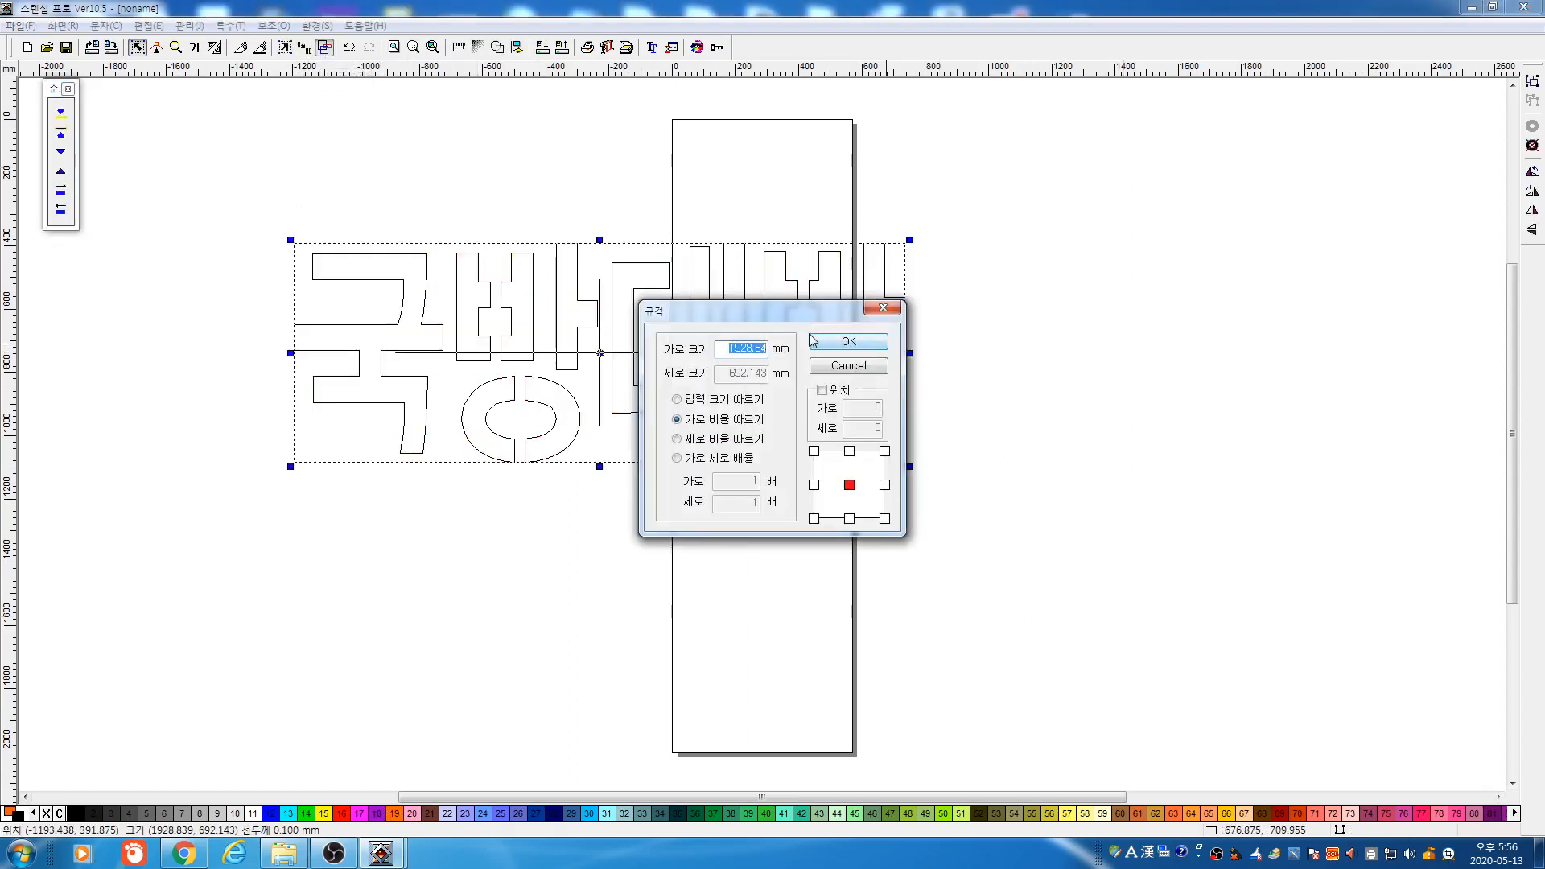
{"action": "type", "text": "200"}
{"action": "left_click", "coordinate": [826, 346]}
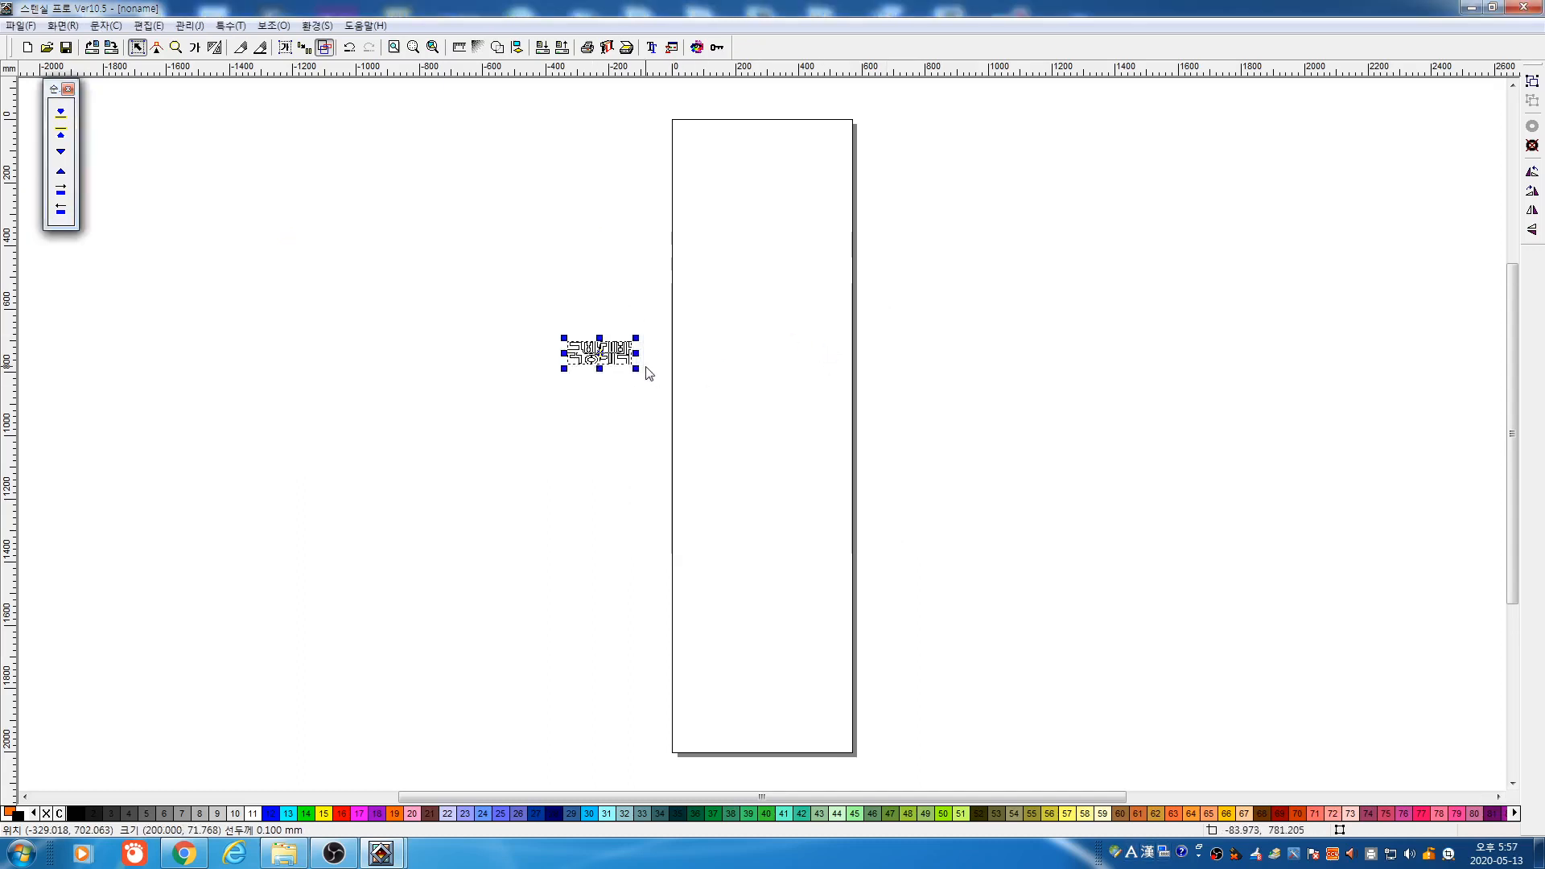
{"action": "left_click", "coordinate": [176, 47]}
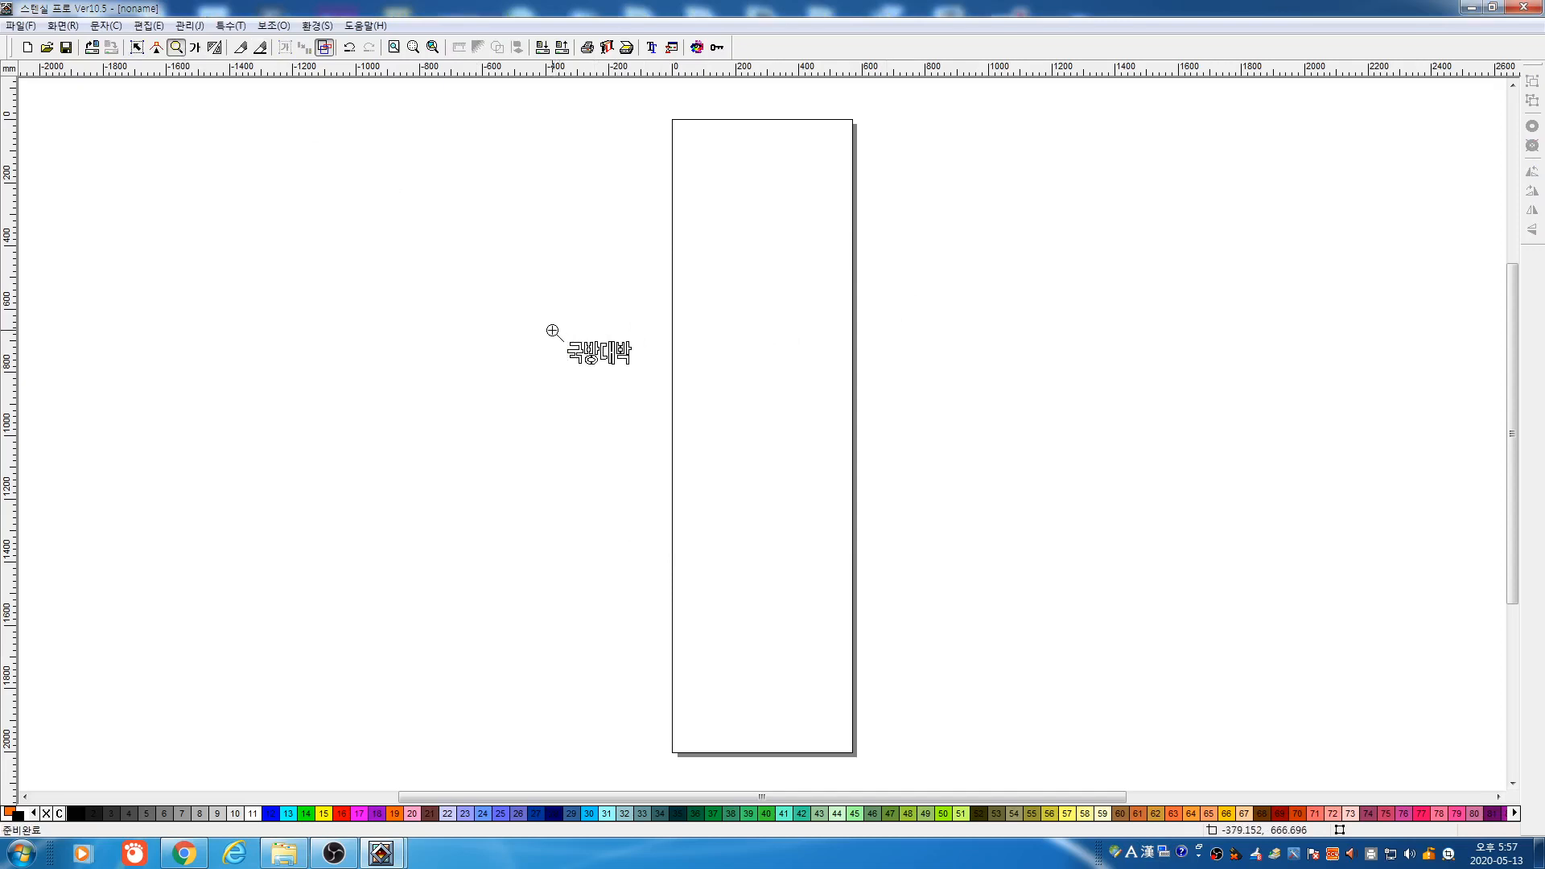
{"action": "left_click_drag", "start_coordinate": [552, 331], "coordinate": [646, 374]}
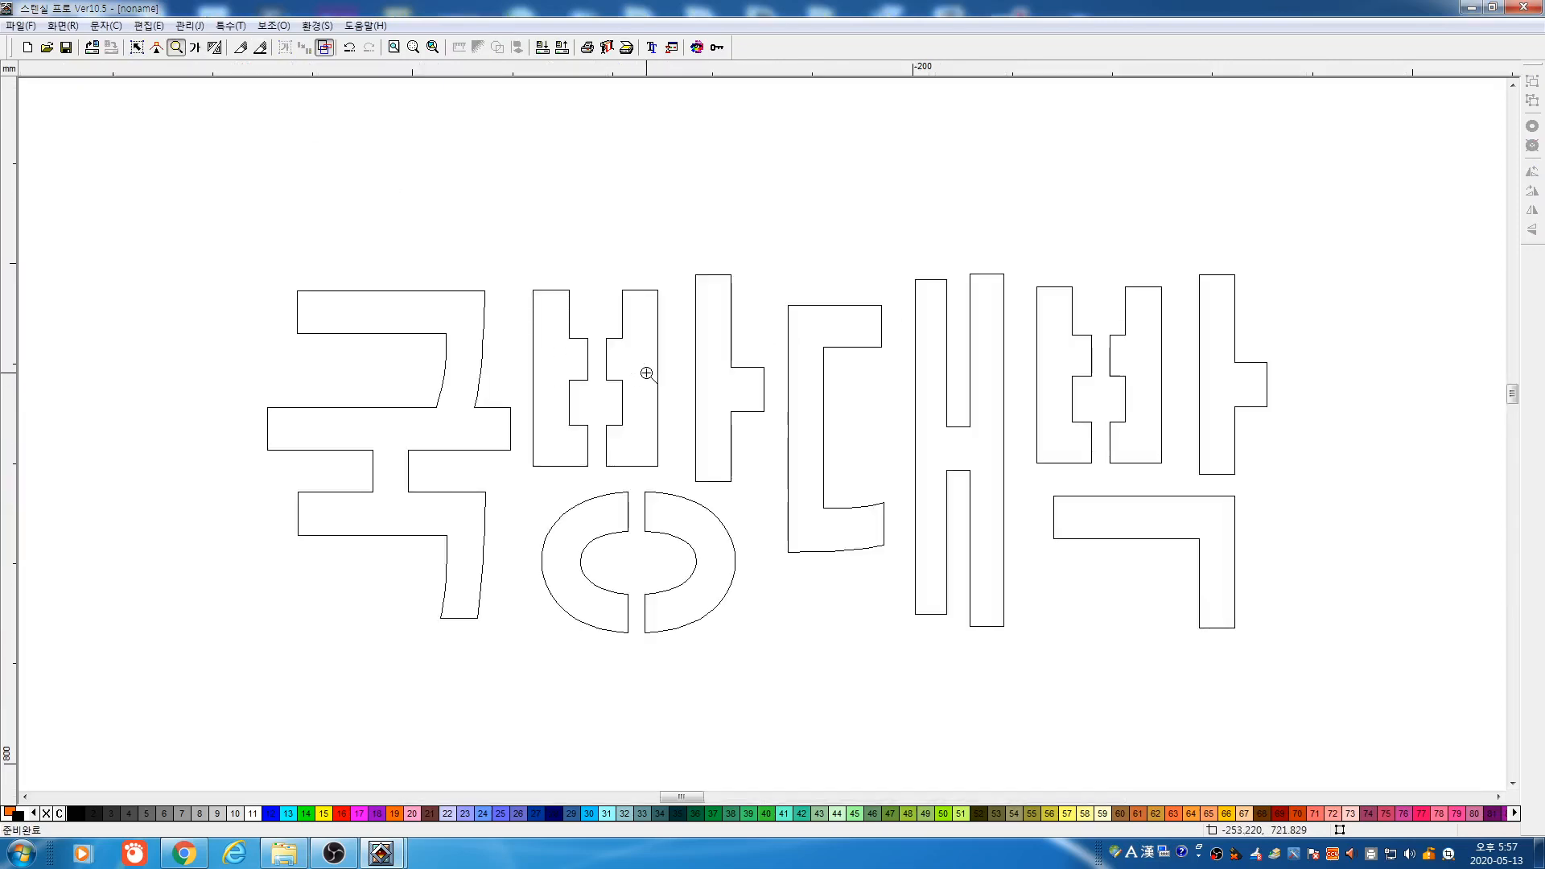
{"action": "left_click", "coordinate": [136, 47]}
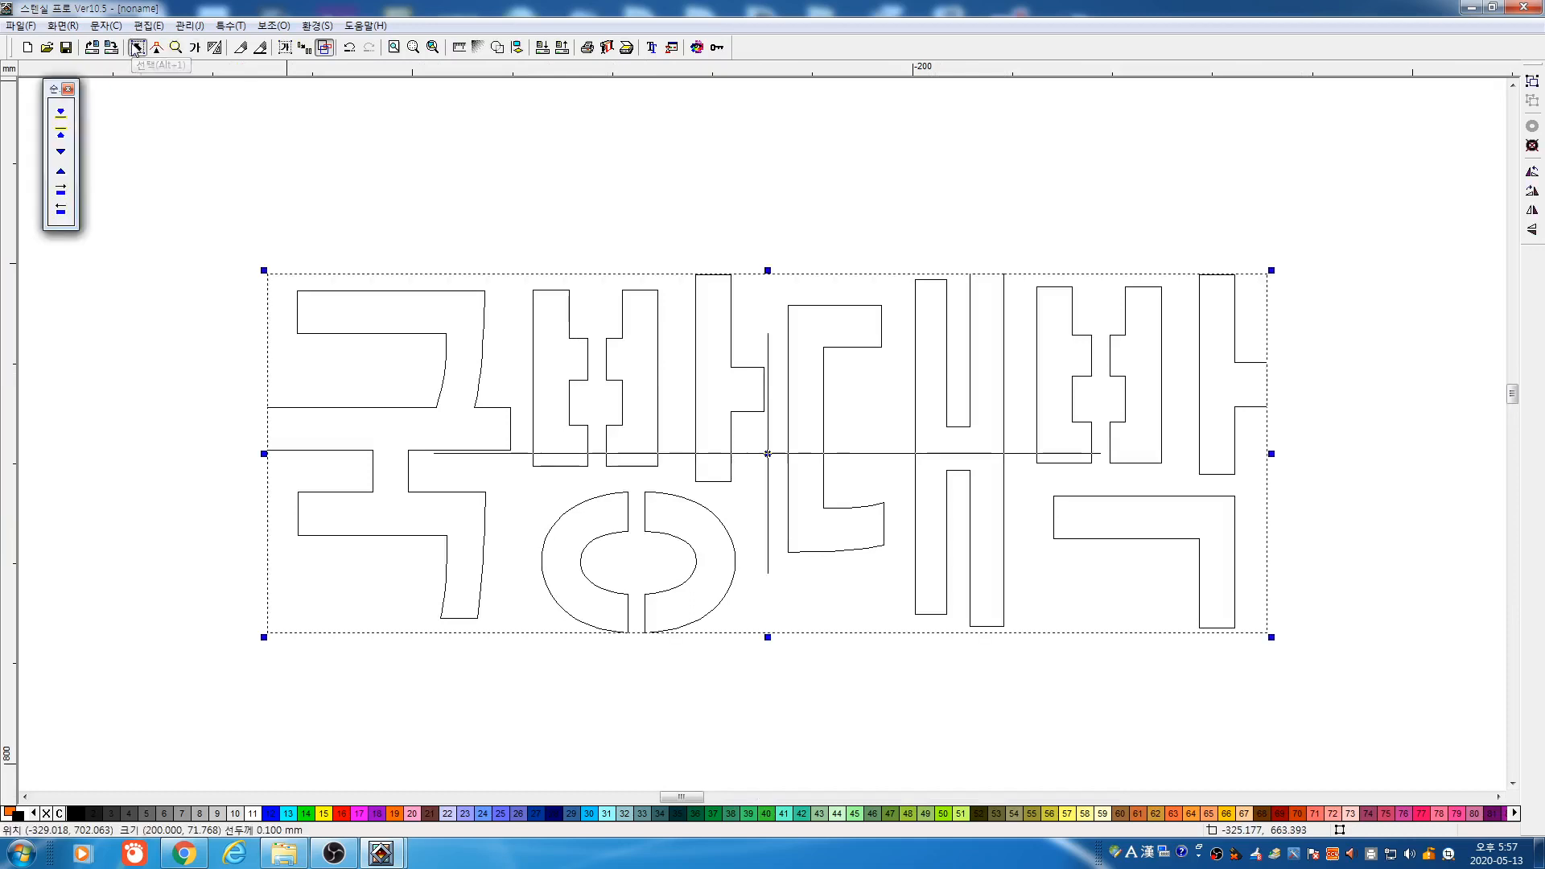
Reposition the text and rework its height and width with the handles
{"action": "left_click_drag", "start_coordinate": [764, 454], "coordinate": [713, 424]}
{"action": "left_click_drag", "start_coordinate": [715, 240], "coordinate": [719, 415]}
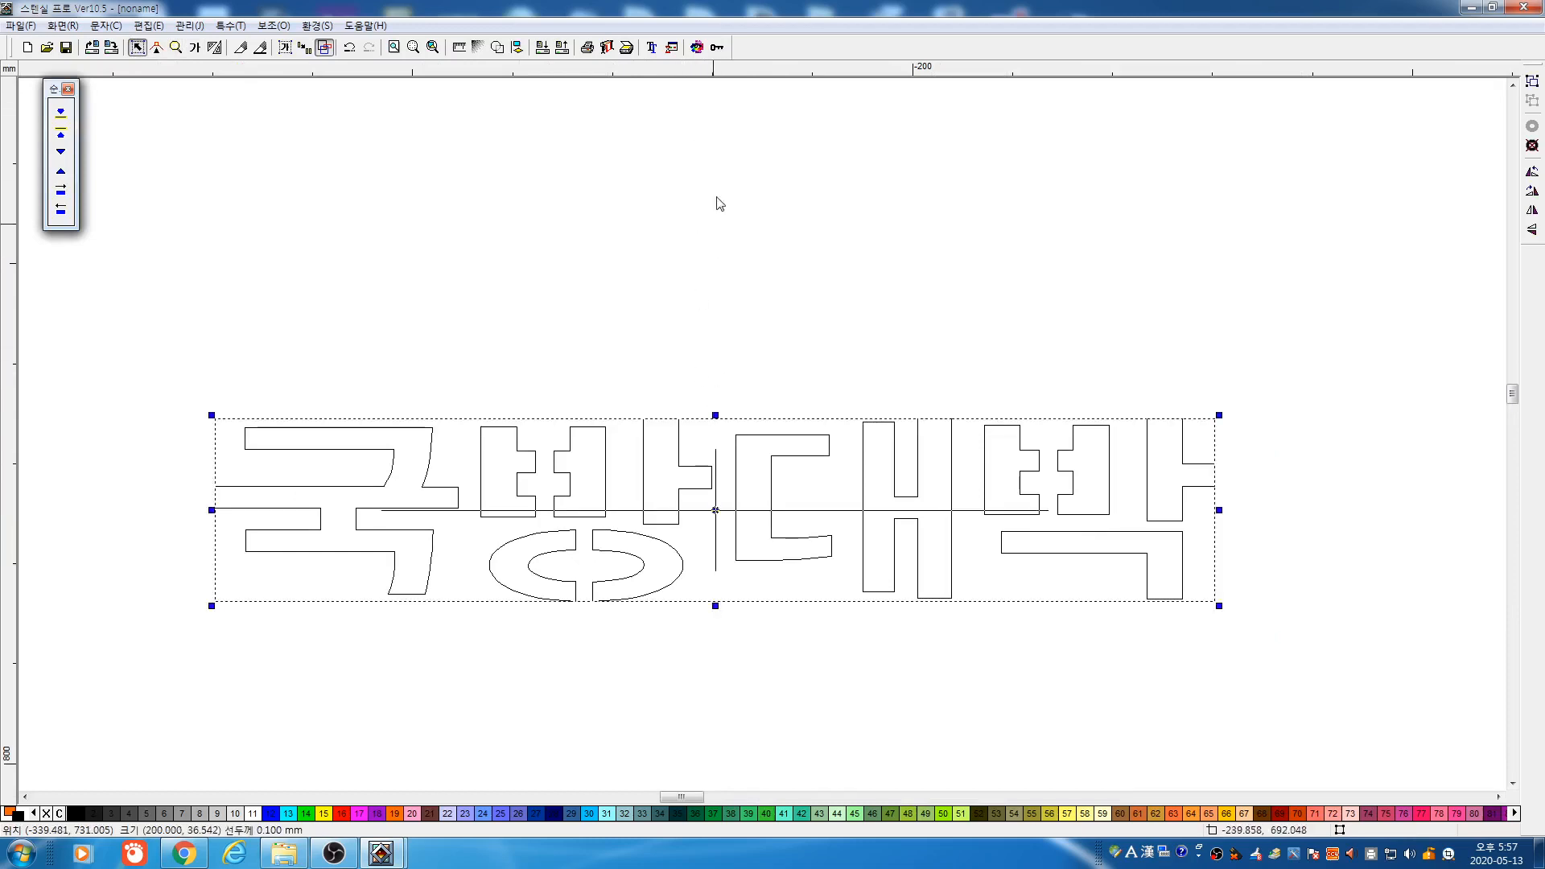
{"action": "left_click_drag", "start_coordinate": [717, 415], "coordinate": [712, 215]}
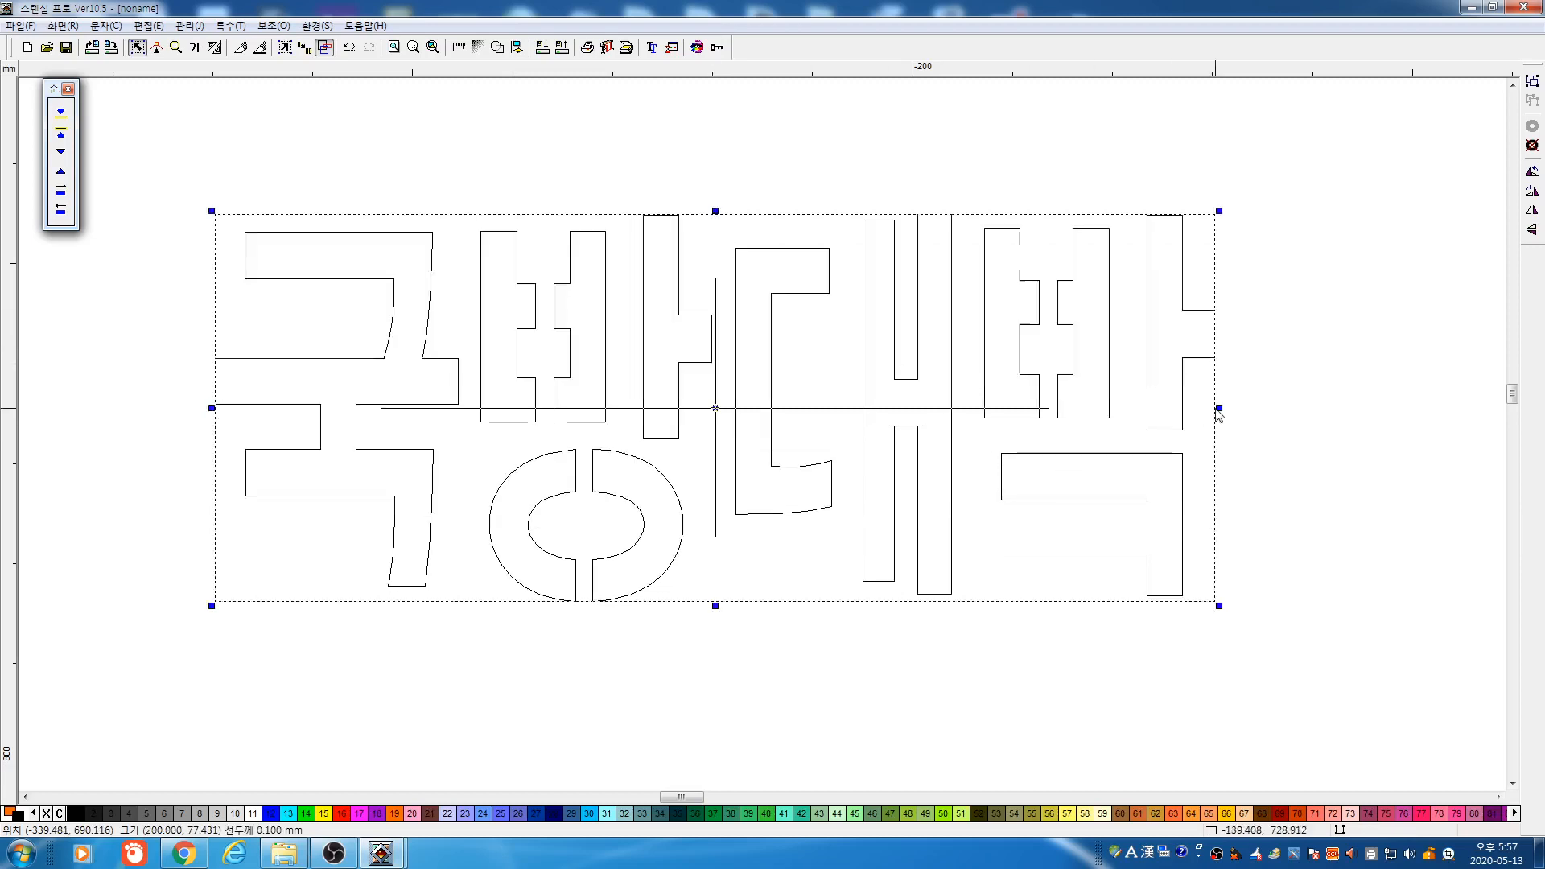
{"action": "left_click_drag", "start_coordinate": [1219, 406], "coordinate": [1445, 408]}
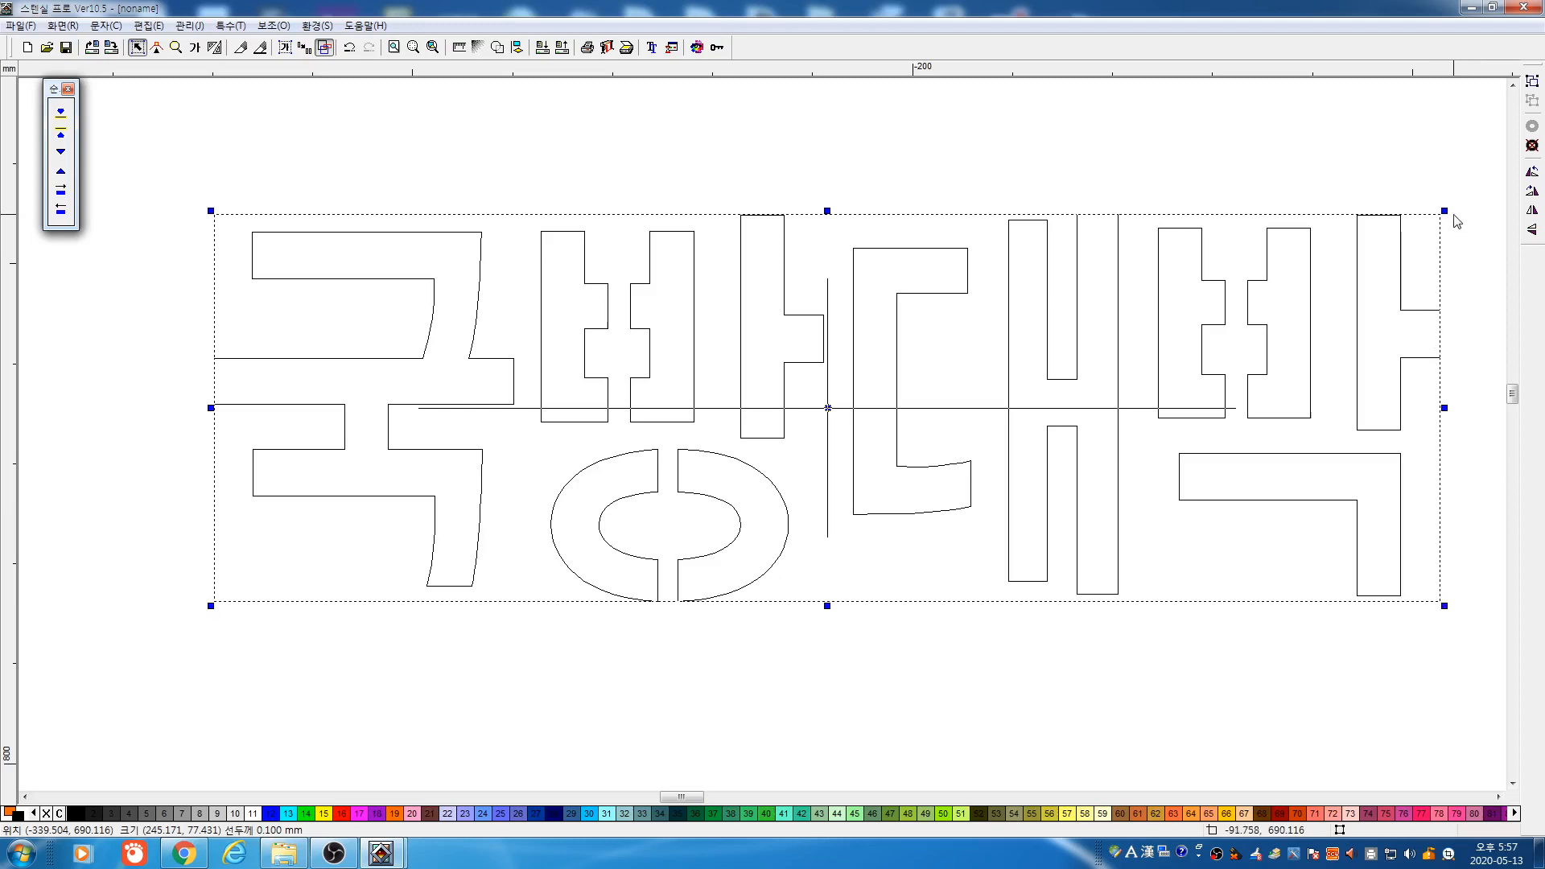
{"action": "left_click_drag", "start_coordinate": [1445, 211], "coordinate": [627, 493]}
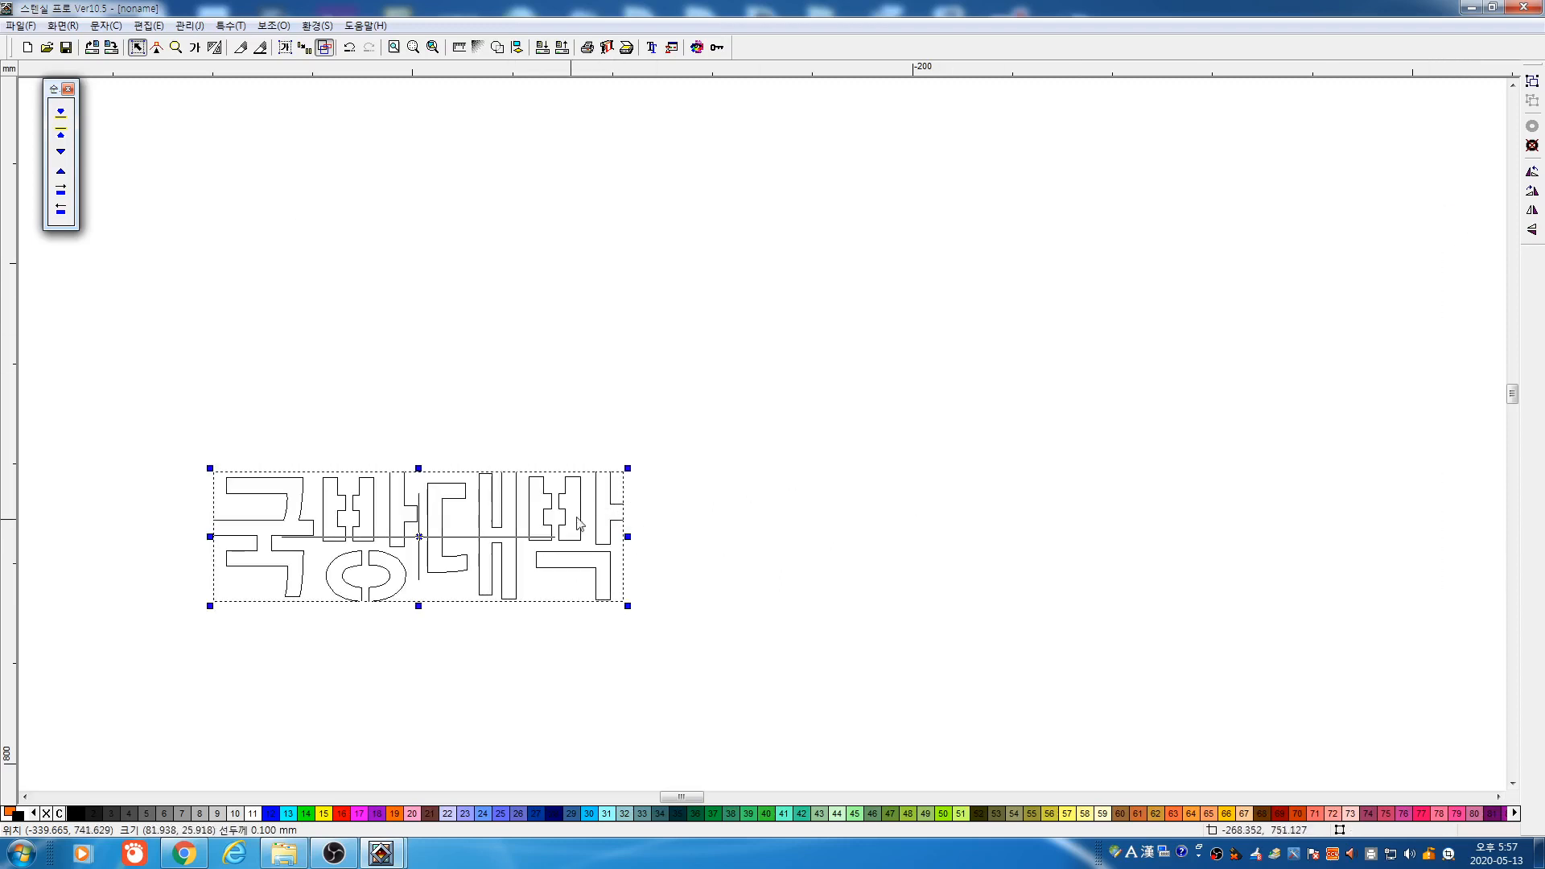
{"action": "left_click_drag", "start_coordinate": [420, 540], "coordinate": [540, 387]}
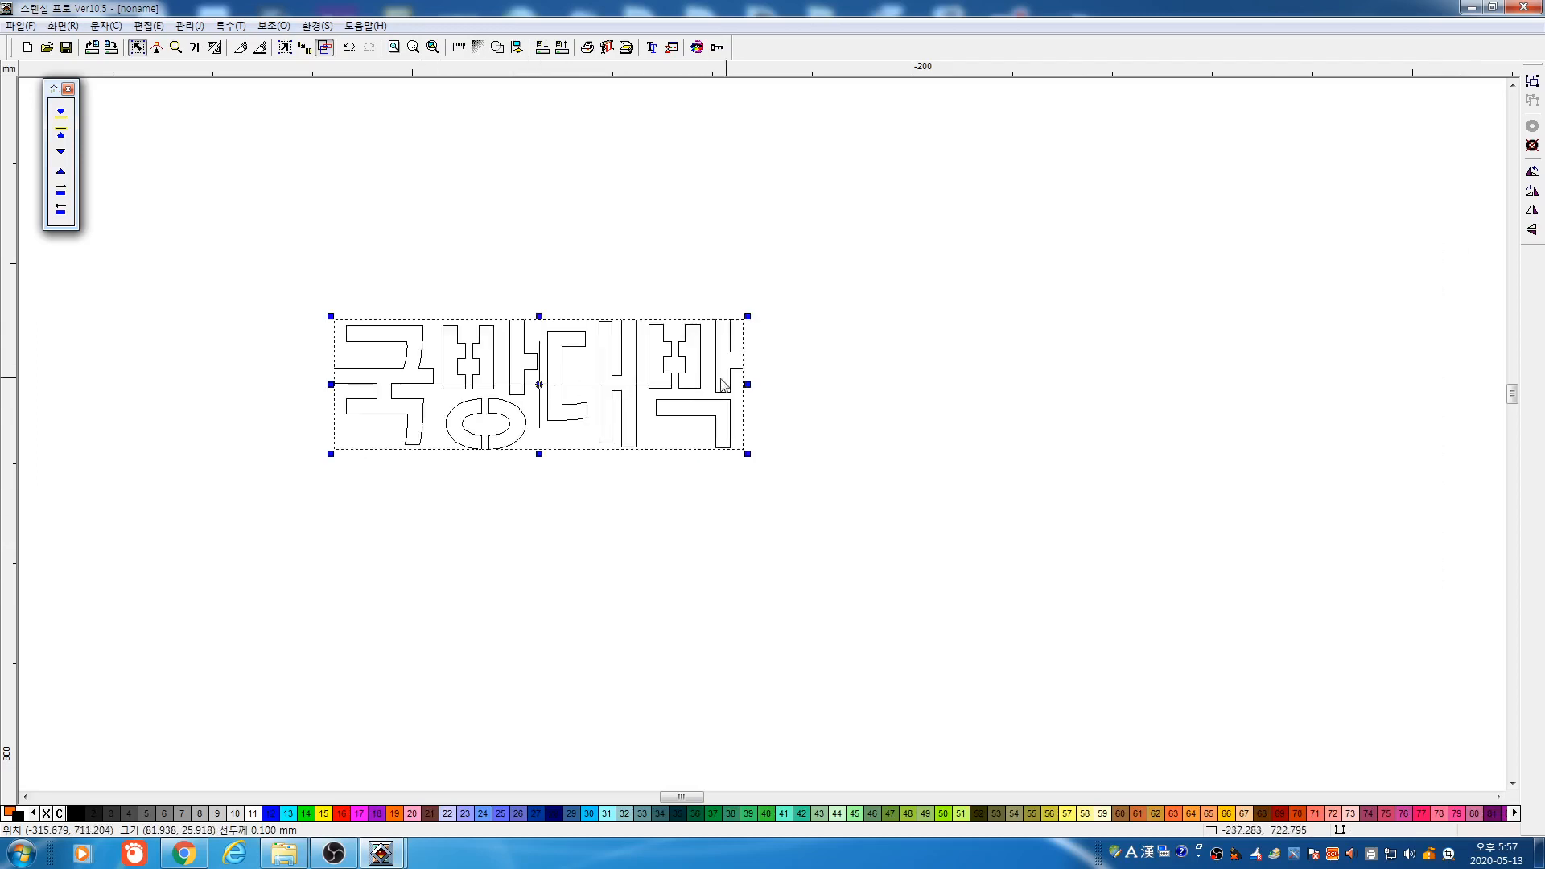
Stretch the text wider and taller, then shrink it to about 132.8 × 45.2 mm placed up-right
{"action": "left_click_drag", "start_coordinate": [747, 383], "coordinate": [1329, 386]}
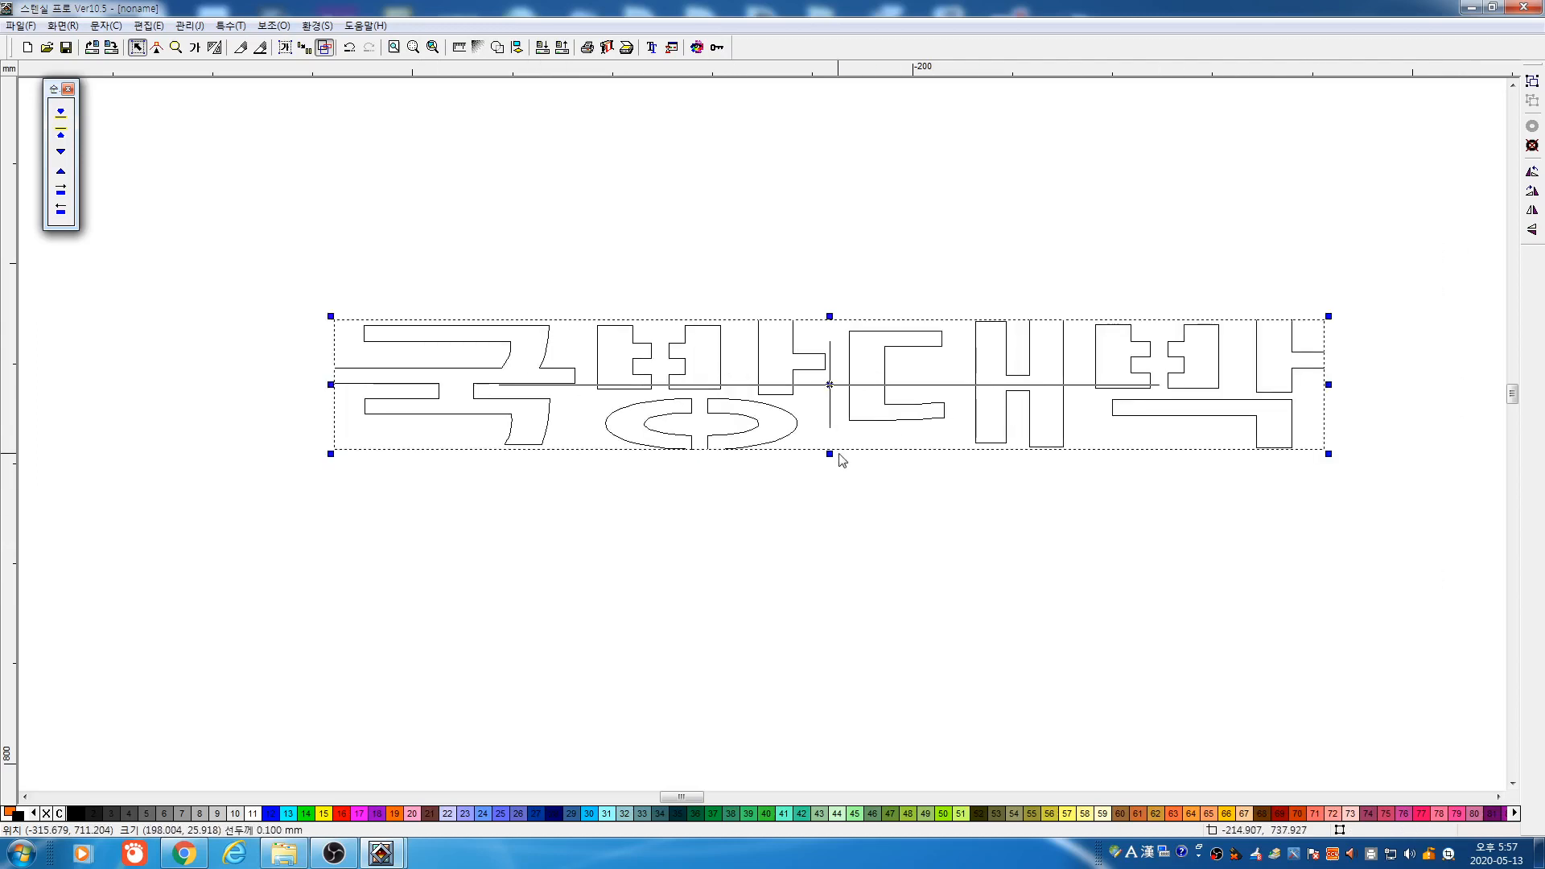
{"action": "left_click_drag", "start_coordinate": [829, 458], "coordinate": [836, 652]}
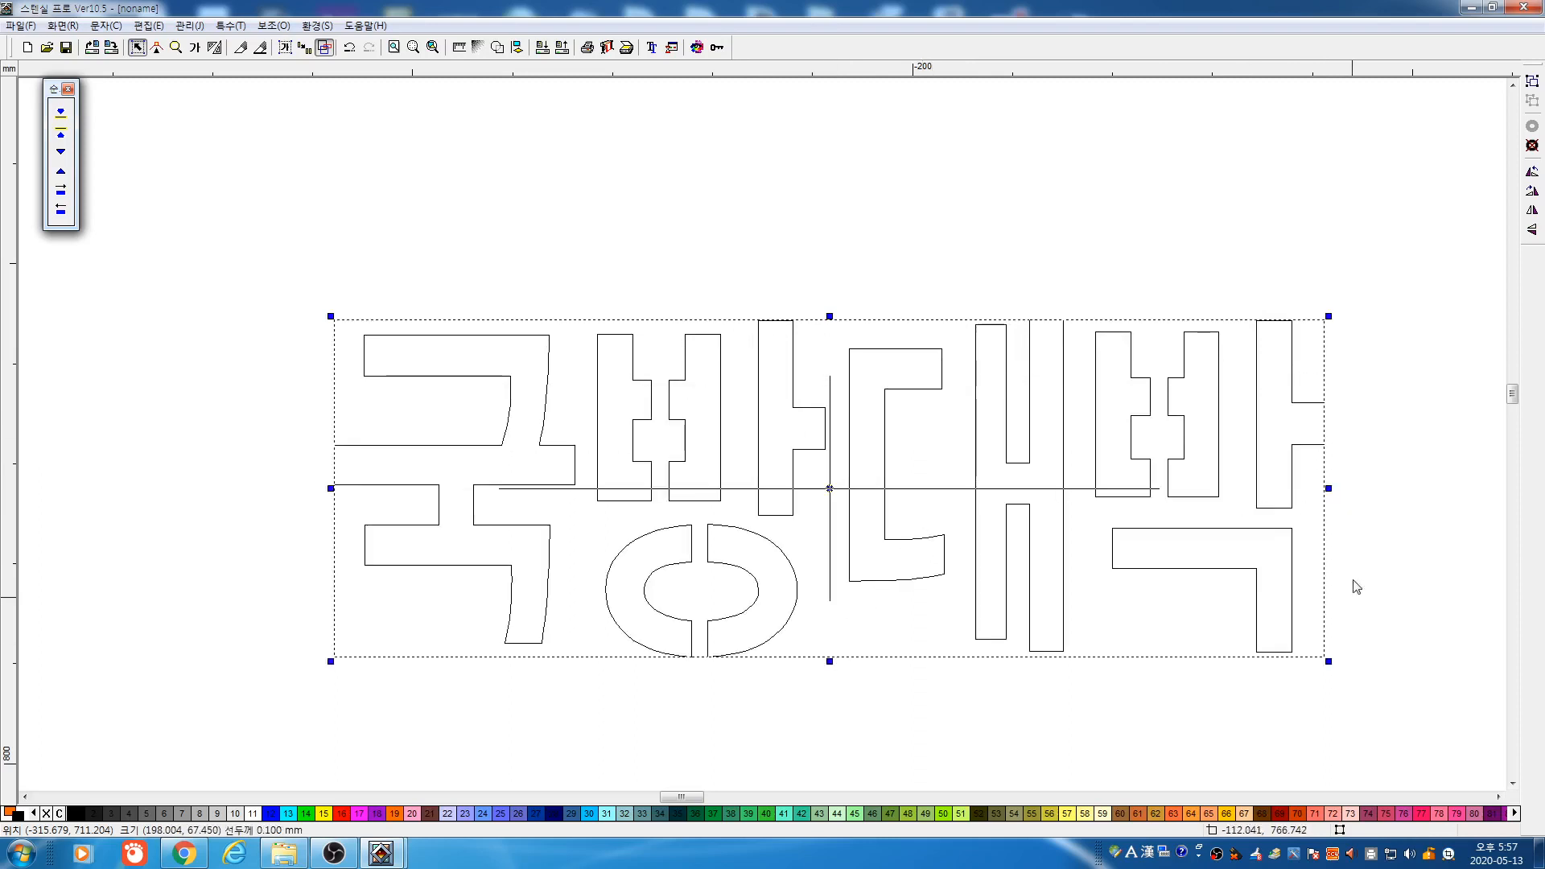
{"action": "left_click_drag", "start_coordinate": [1329, 662], "coordinate": [1003, 550]}
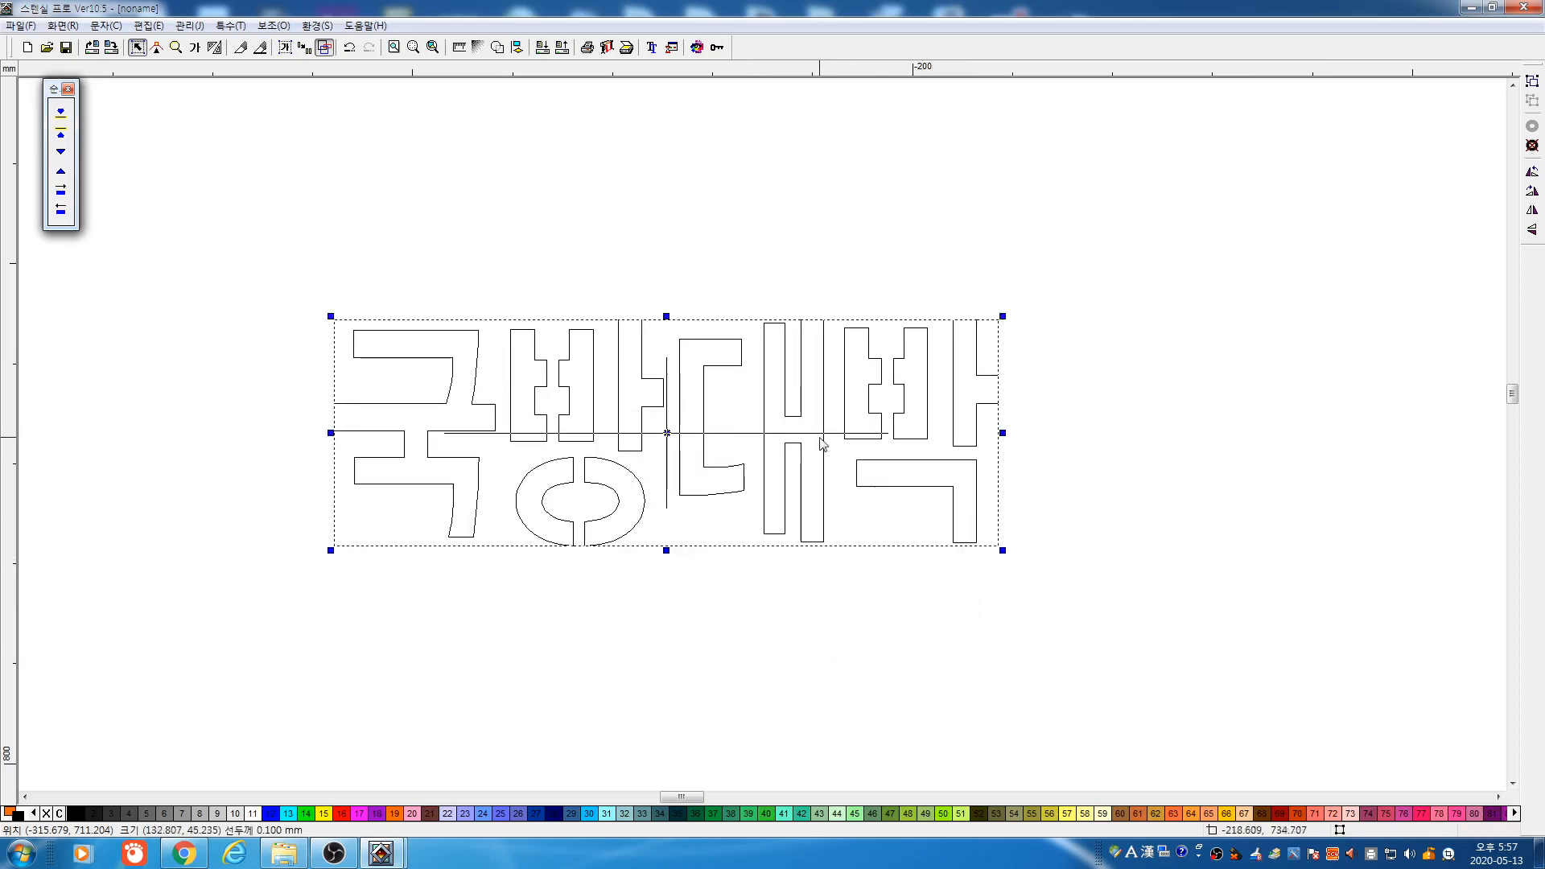
{"action": "left_click_drag", "start_coordinate": [667, 433], "coordinate": [813, 325]}
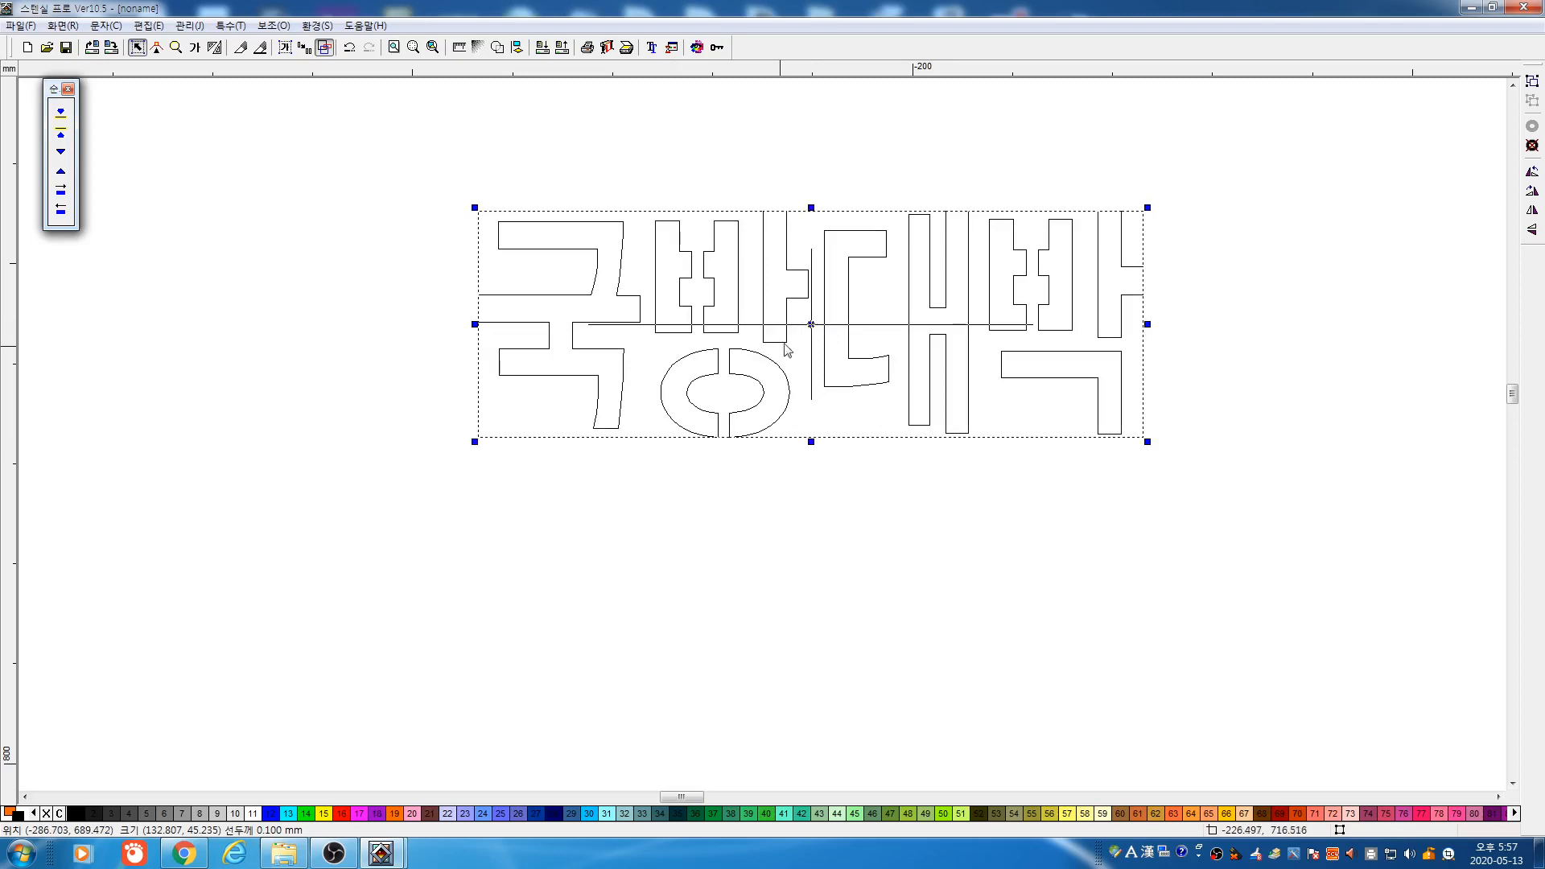
{"action": "left_click", "coordinate": [825, 466]}
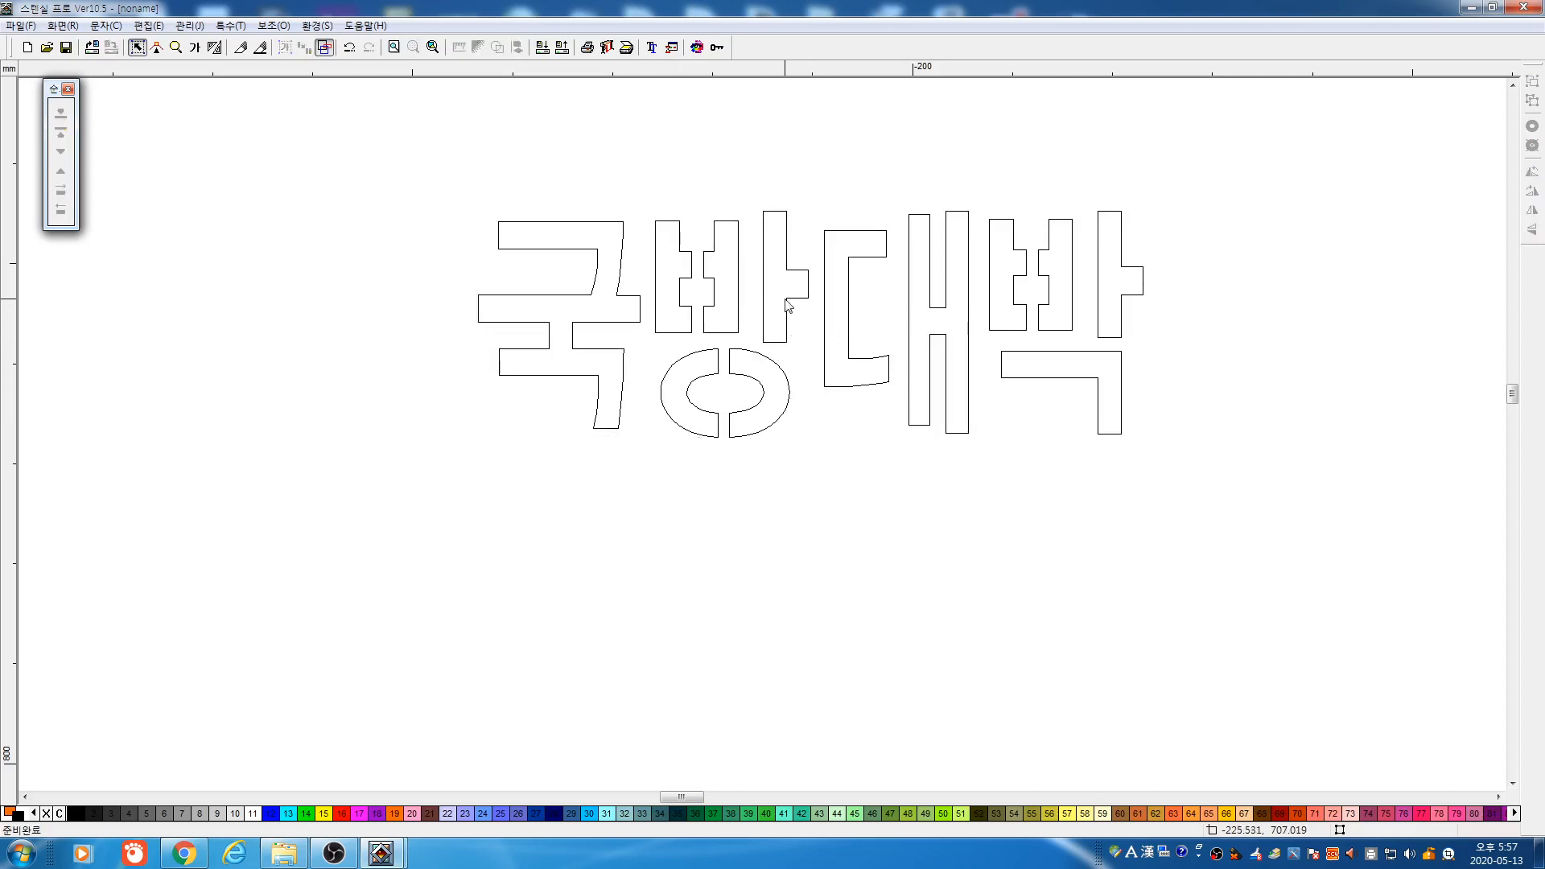
{"action": "left_click", "coordinate": [788, 300]}
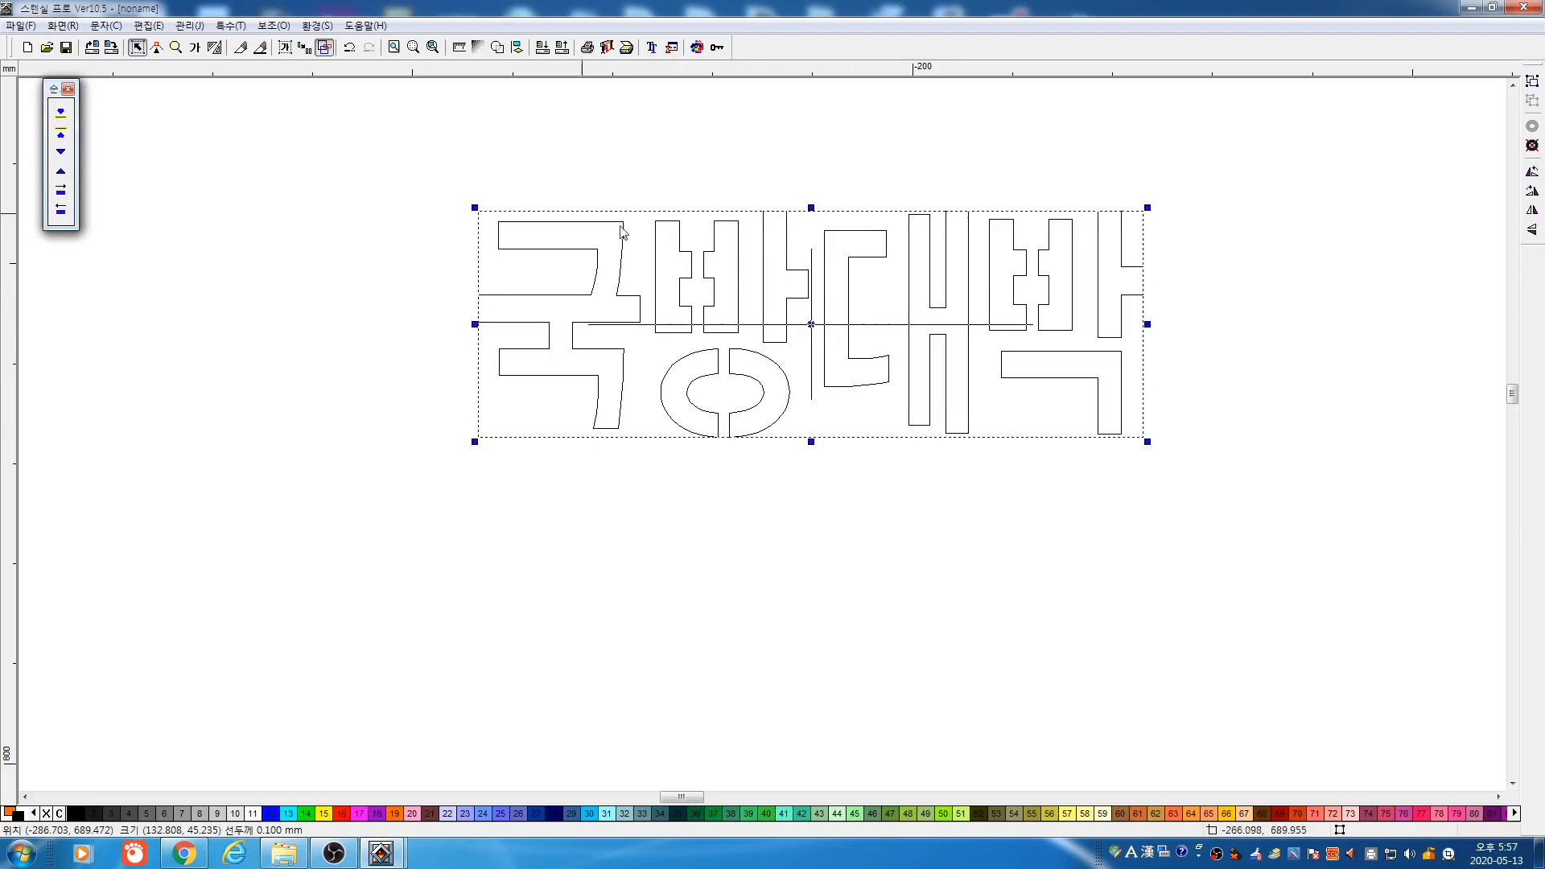
{"action": "left_click_drag", "start_coordinate": [348, 167], "coordinate": [1259, 572]}
{"action": "left_click", "coordinate": [875, 293]}
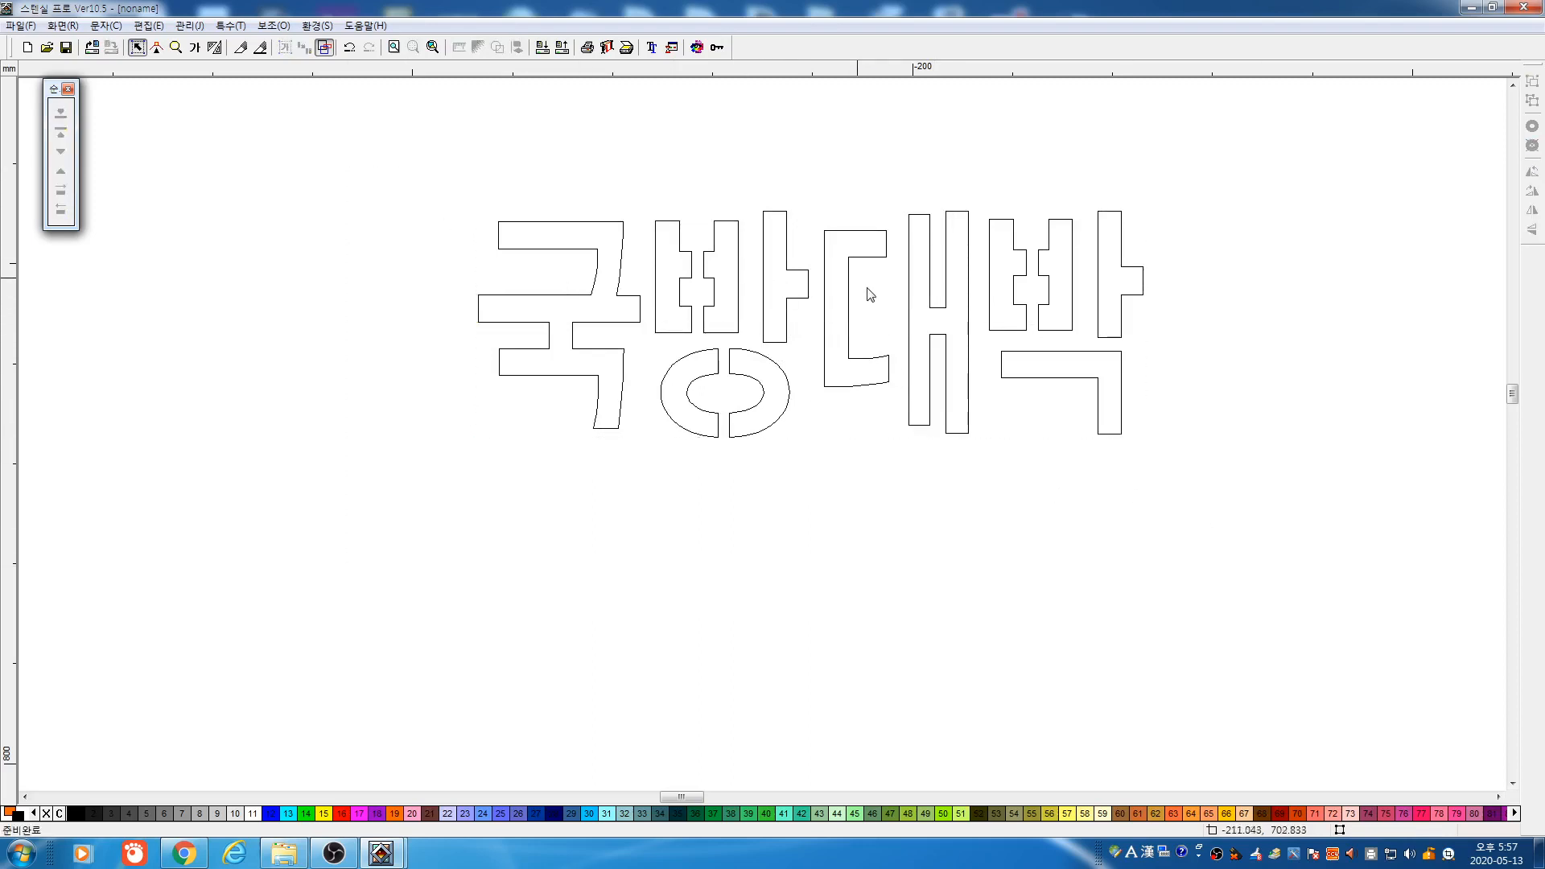
Preview the 국방대박 lettering filled in orange, nudge it into place, then return to outline view
{"action": "left_click", "coordinate": [325, 47]}
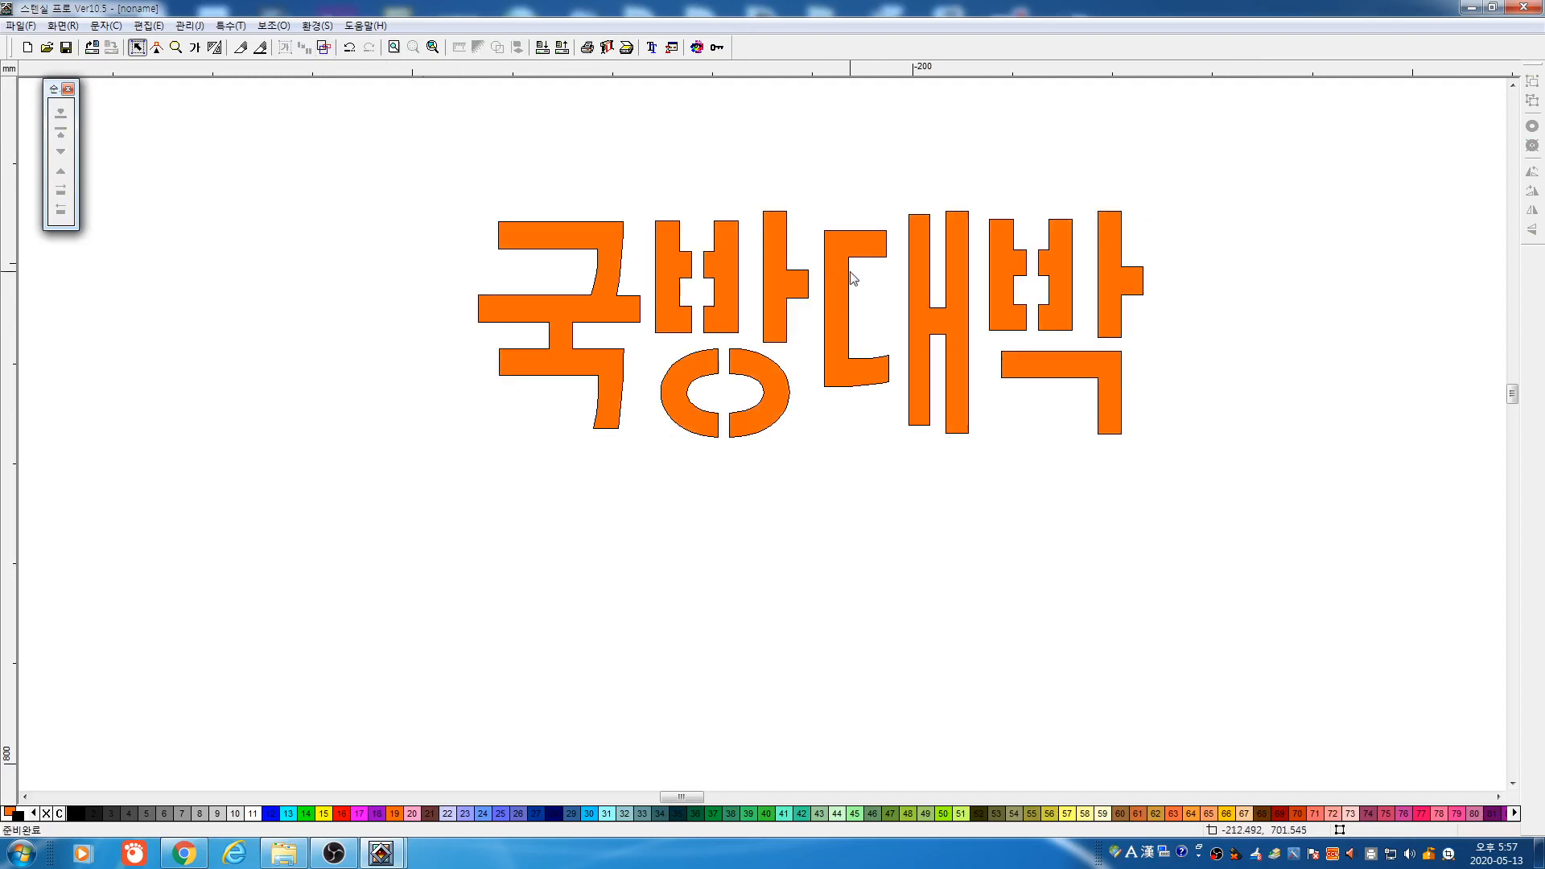
{"action": "left_click", "coordinate": [833, 288]}
{"action": "left_click_drag", "start_coordinate": [833, 287], "coordinate": [514, 110]}
{"action": "left_click", "coordinate": [578, 252]}
{"action": "left_click", "coordinate": [567, 297]}
{"action": "left_click", "coordinate": [573, 211]}
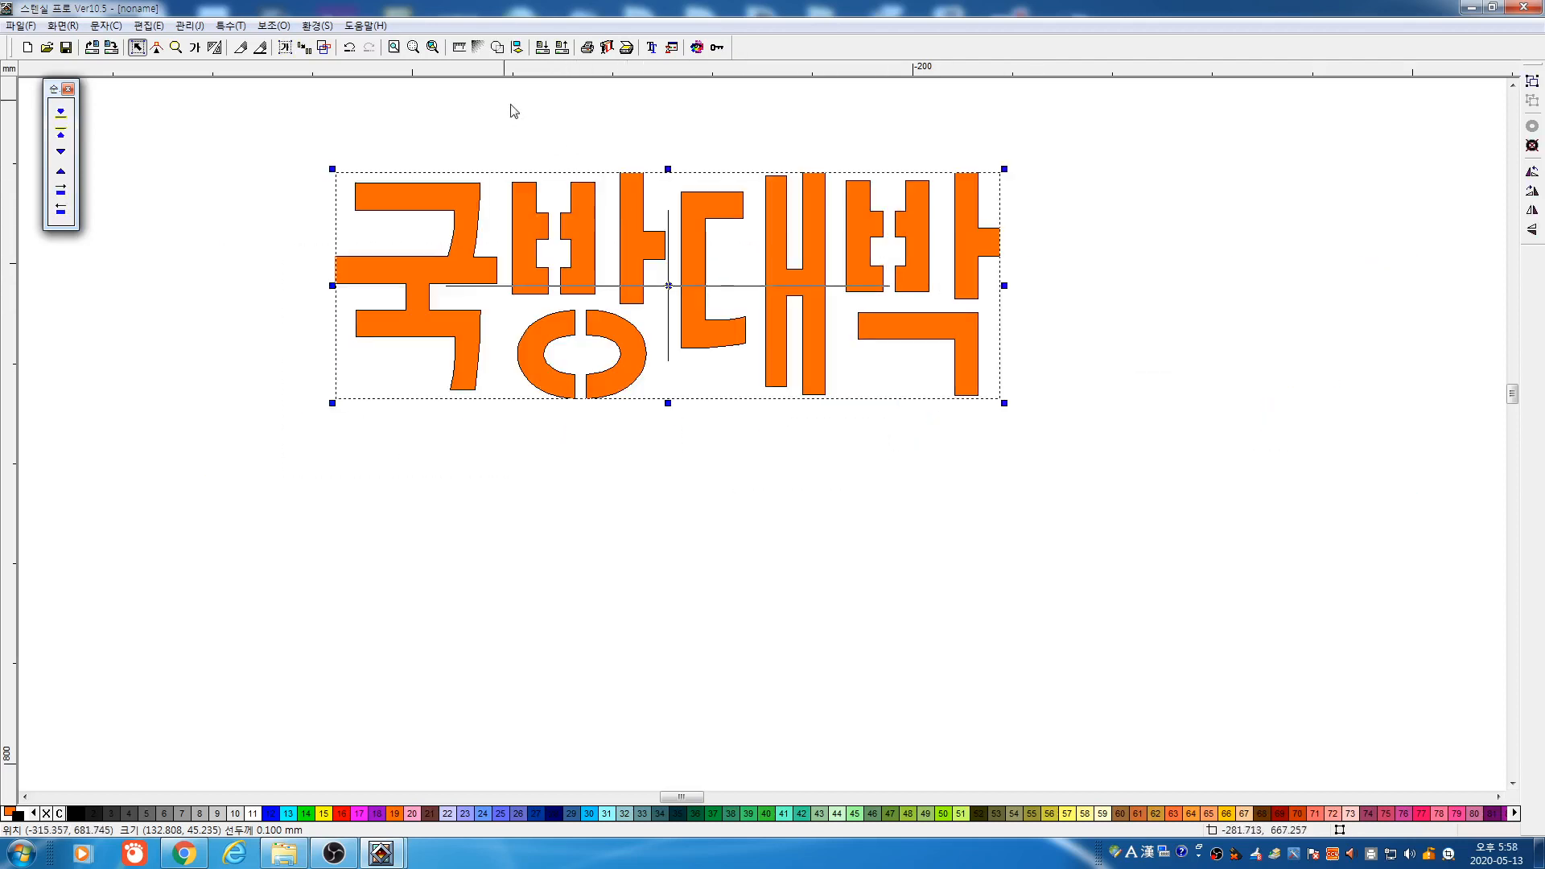
{"action": "left_click", "coordinate": [324, 47]}
Move the outlined 국방대박 text down-left and shrink it to about 90.5 × 30.7 mm
{"action": "left_click_drag", "start_coordinate": [235, 121], "coordinate": [1149, 520]}
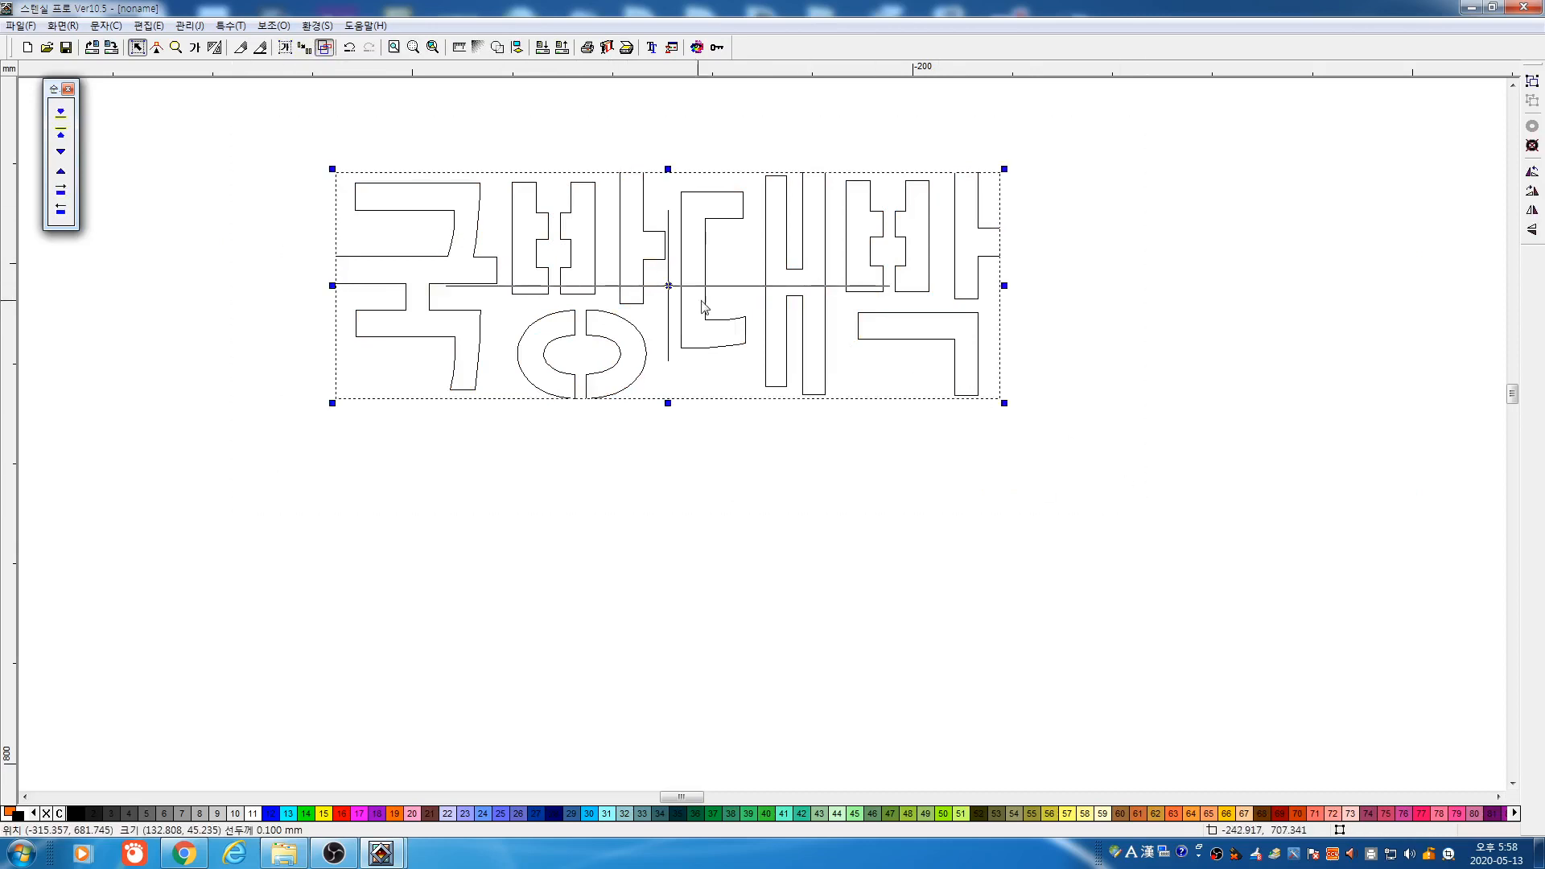
{"action": "left_click_drag", "start_coordinate": [669, 289], "coordinate": [477, 449]}
{"action": "left_click", "coordinate": [478, 447]}
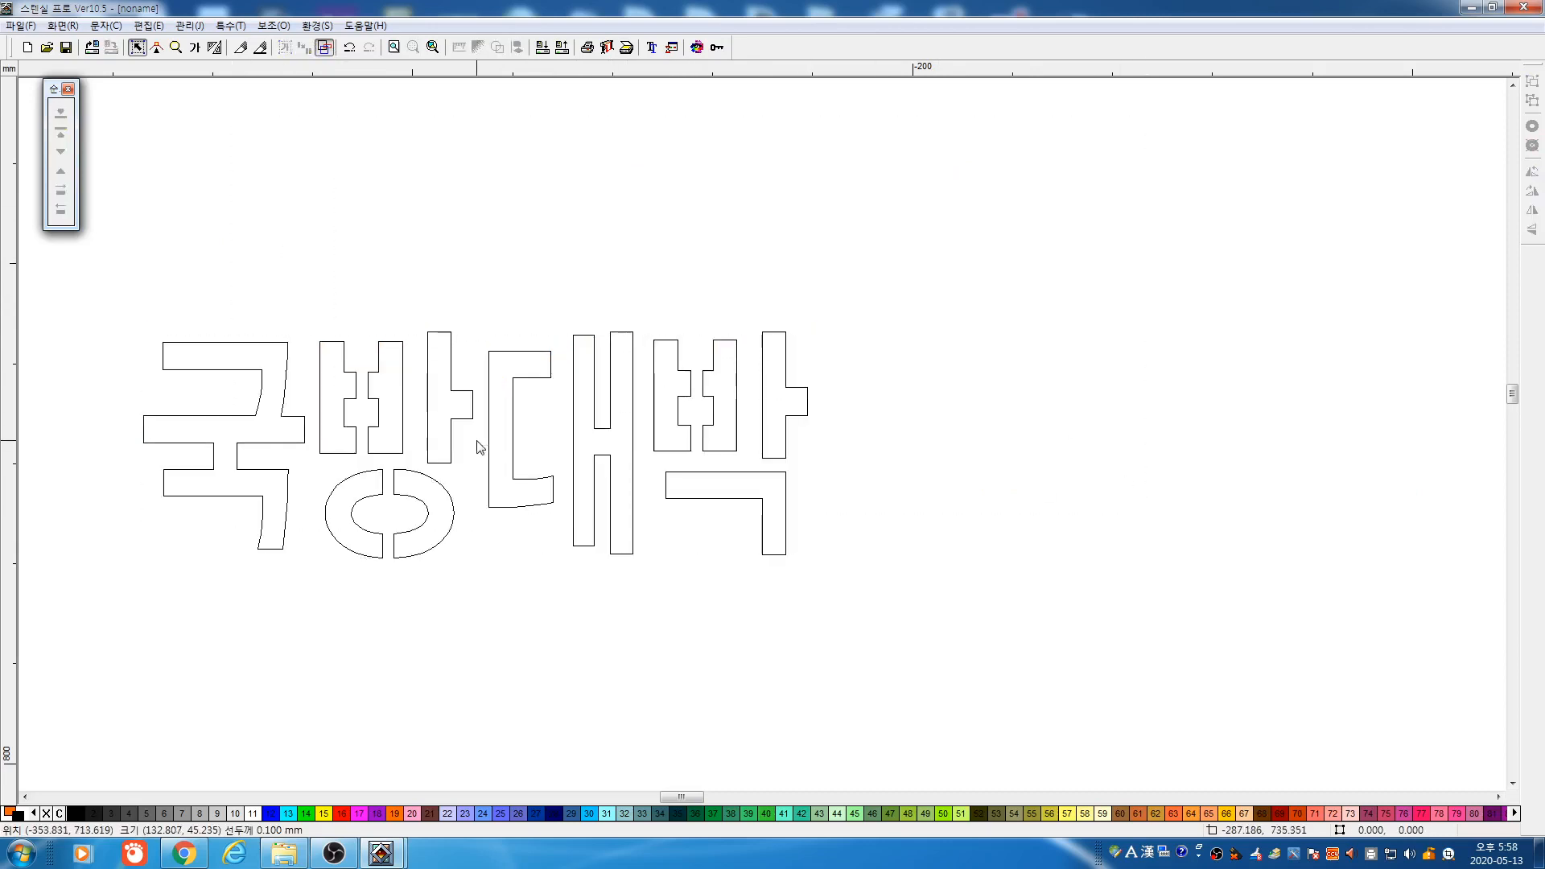
{"action": "left_click_drag", "start_coordinate": [99, 304], "coordinate": [1036, 703]}
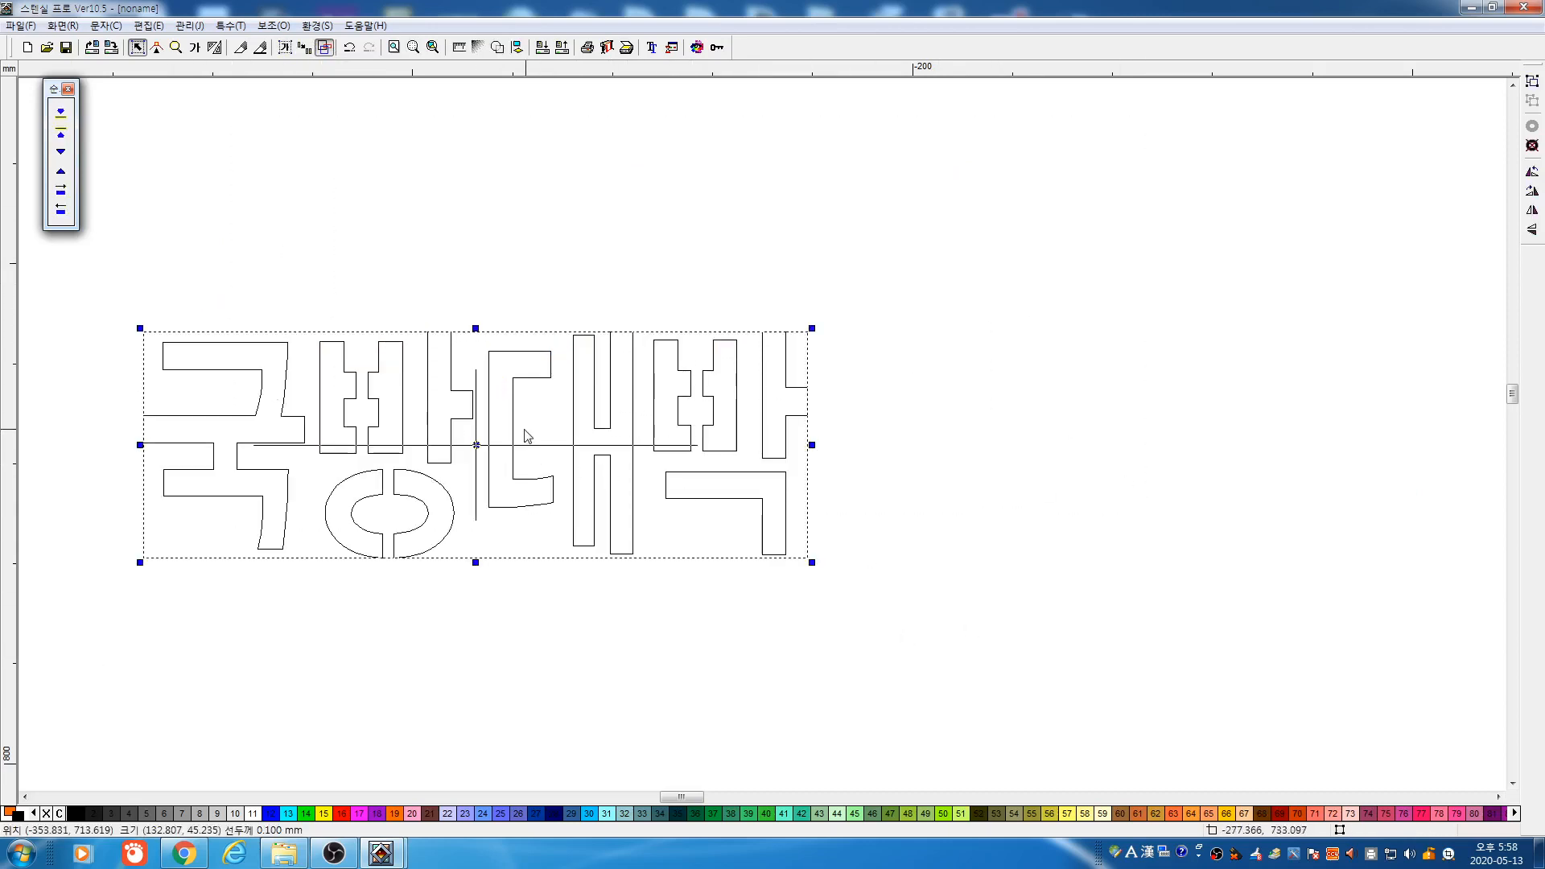
{"action": "left_click", "coordinate": [527, 430]}
{"action": "left_click_drag", "start_coordinate": [163, 323], "coordinate": [1101, 765]}
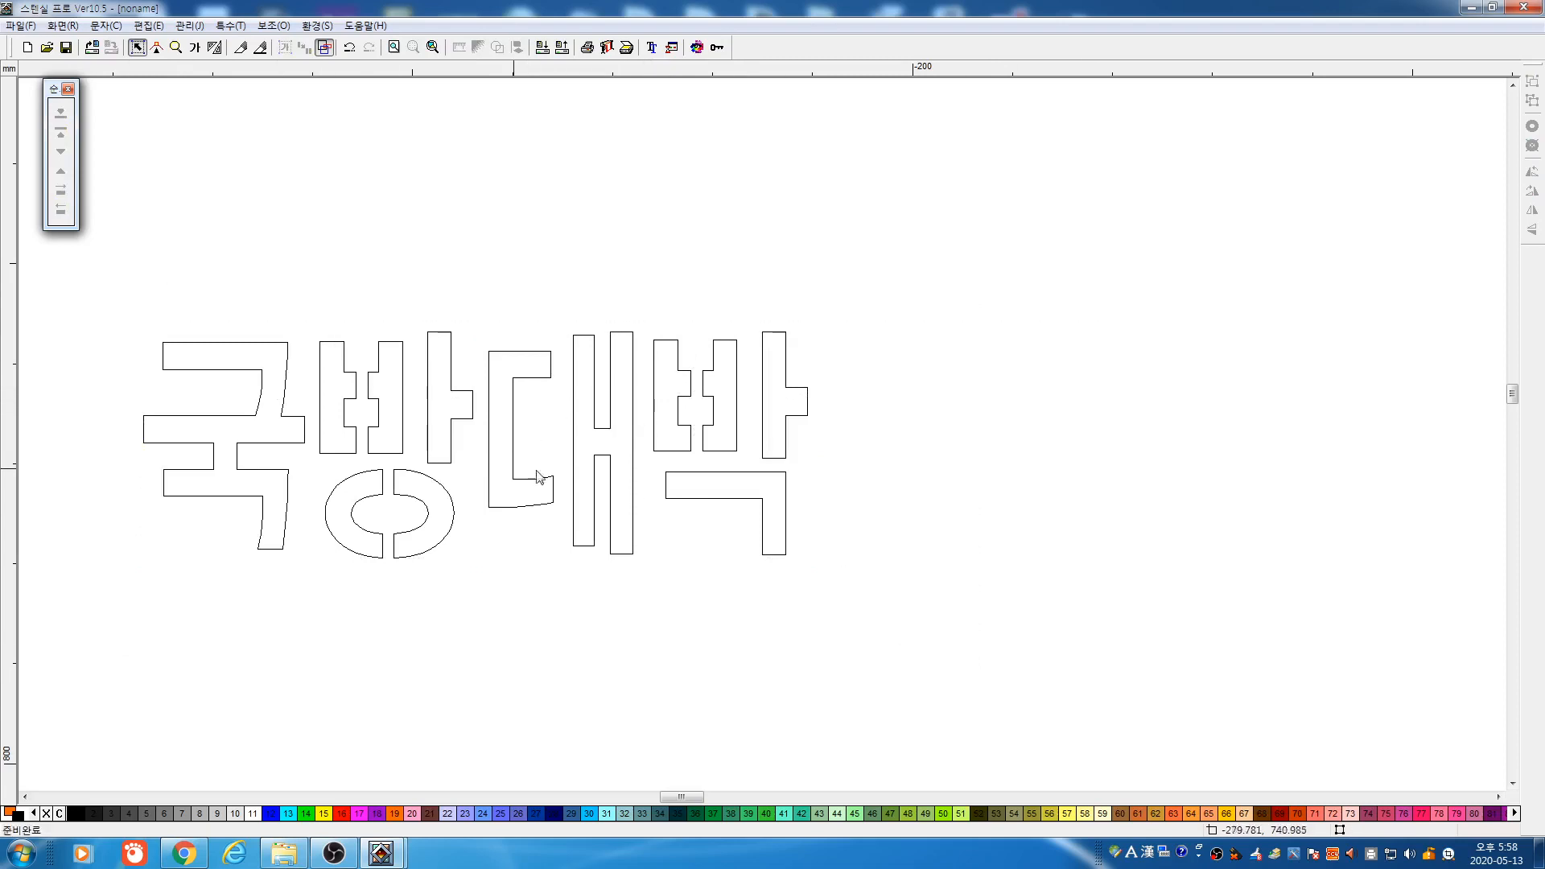
{"action": "left_click", "coordinate": [449, 438]}
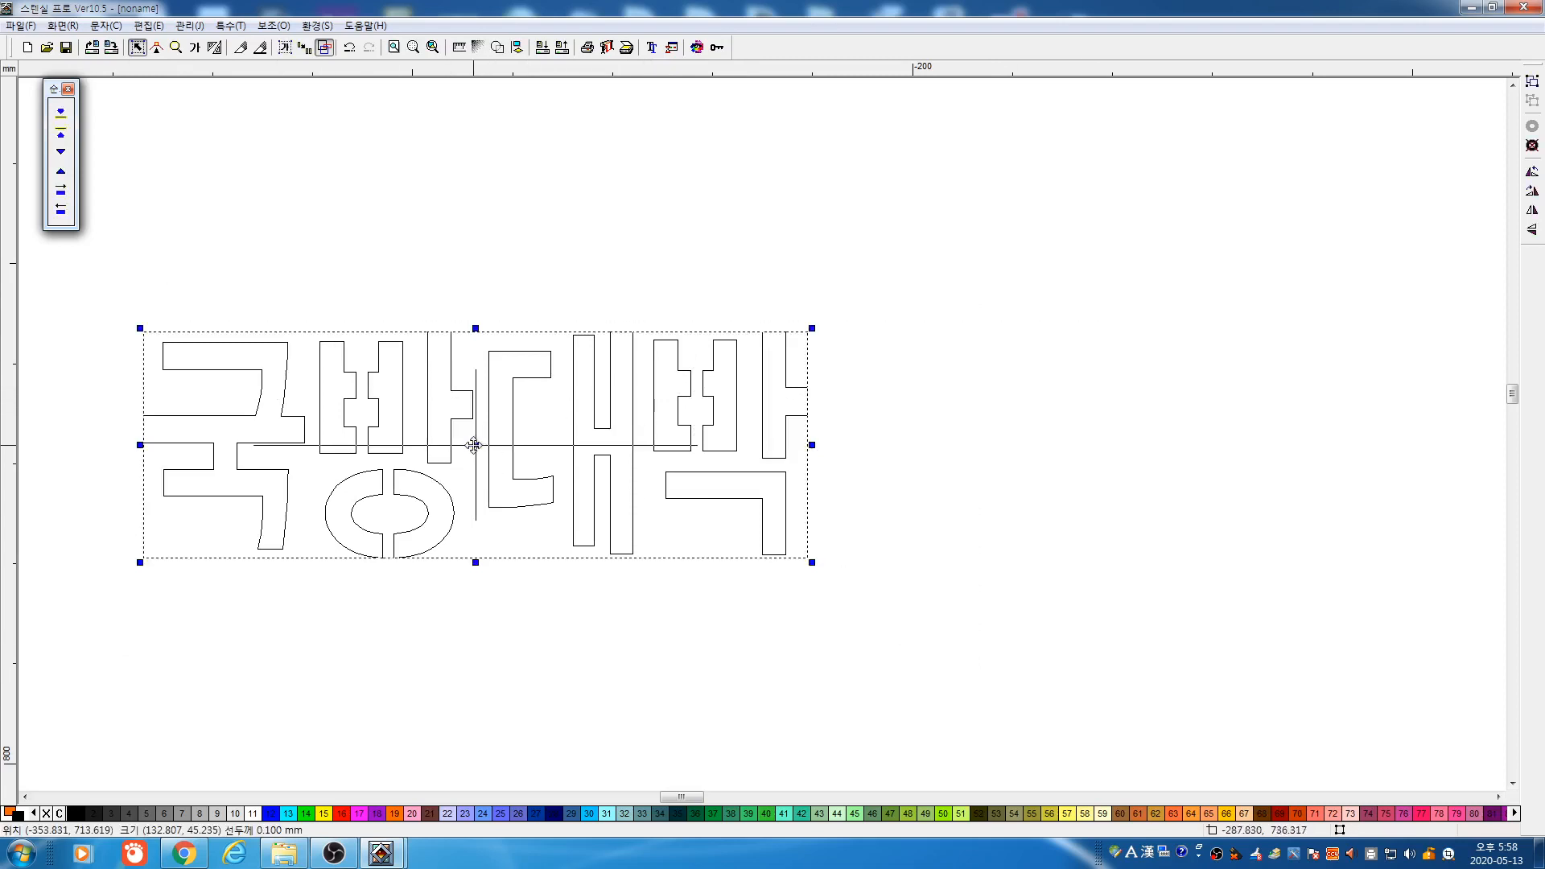
{"action": "left_click_drag", "start_coordinate": [474, 445], "coordinate": [636, 384]}
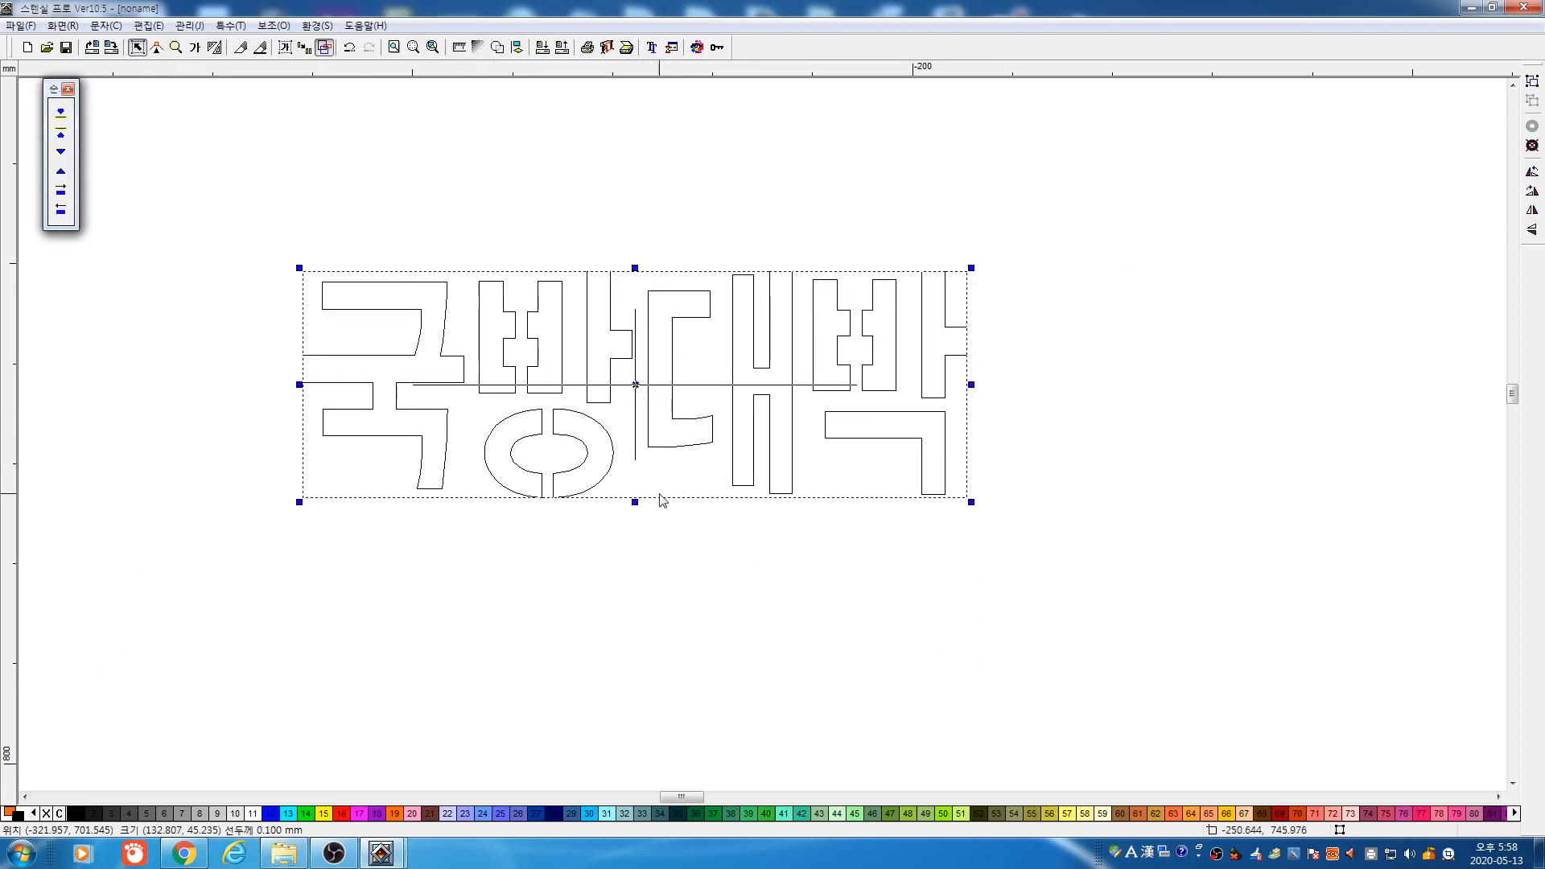
{"action": "left_click_drag", "start_coordinate": [972, 502], "coordinate": [733, 394]}
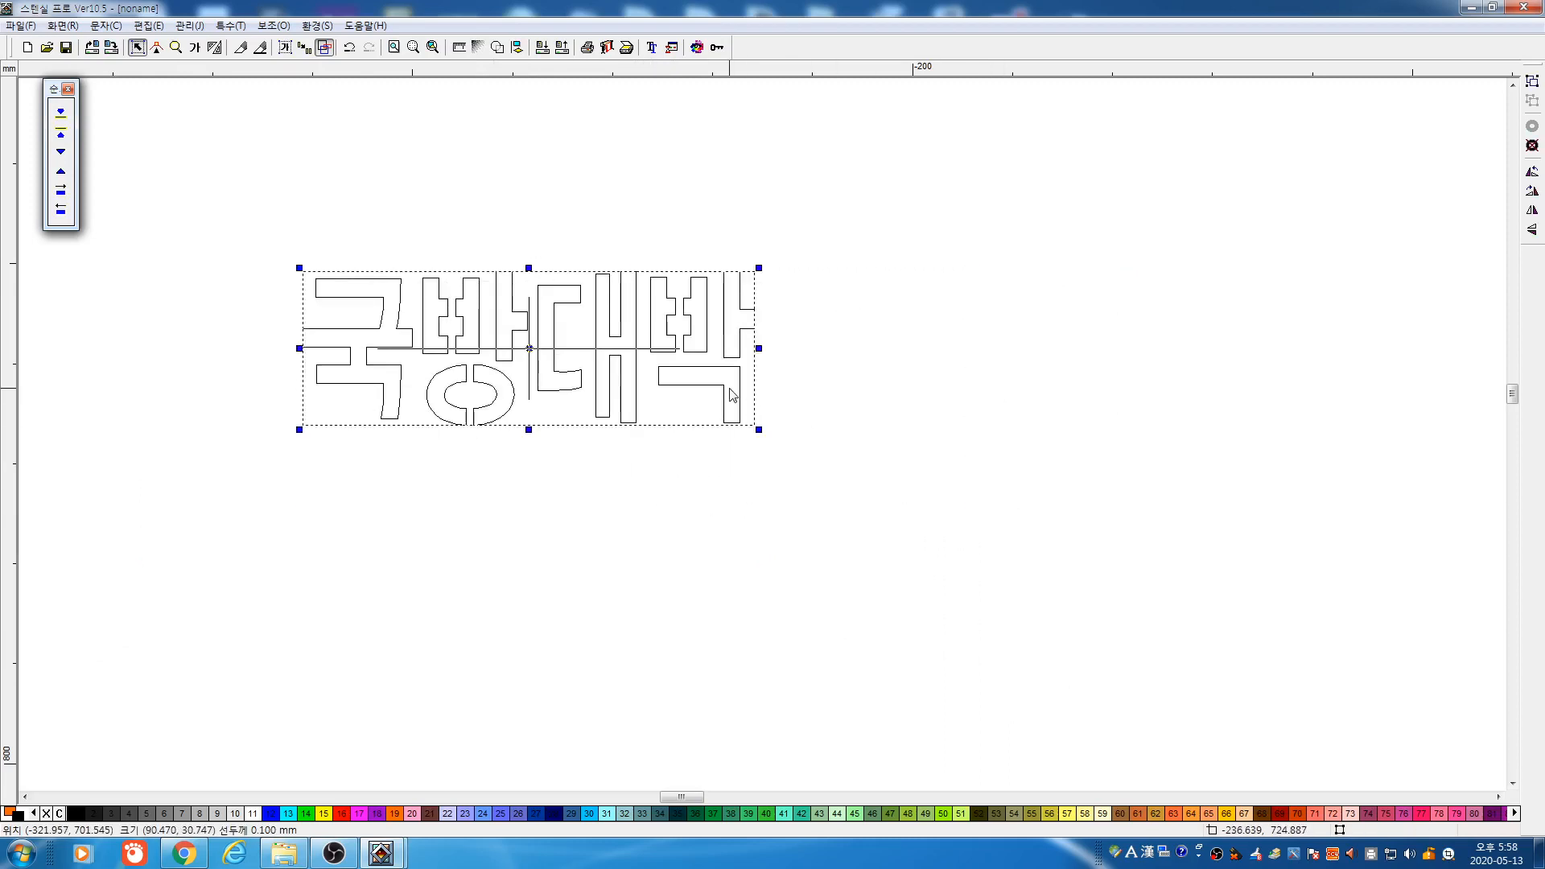
Slant the 국방대박 text into an italic lean and rotate it clockwise by dragging
{"action": "left_click", "coordinate": [531, 347]}
{"action": "left_click_drag", "start_coordinate": [528, 267], "coordinate": [625, 280]}
{"action": "left_click", "coordinate": [588, 350]}
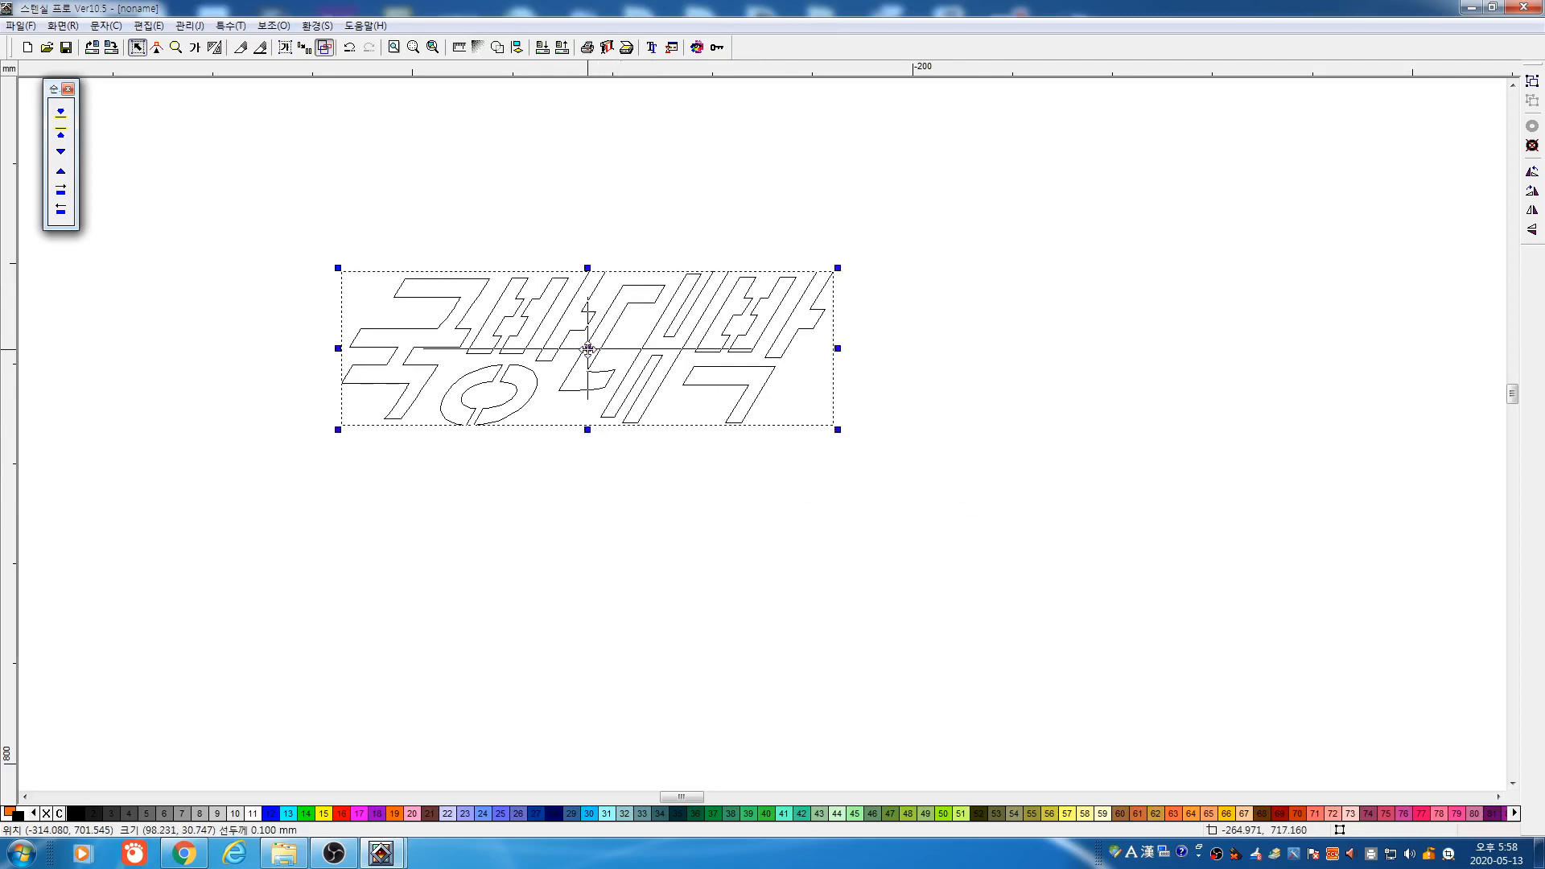
{"action": "left_click", "coordinate": [592, 359]}
{"action": "left_click_drag", "start_coordinate": [838, 266], "coordinate": [867, 375]}
Apply an exact 2-degree rotation in 각도 회전, then delete the text and fit the page in view
{"action": "key", "text": "ctrl+r"}
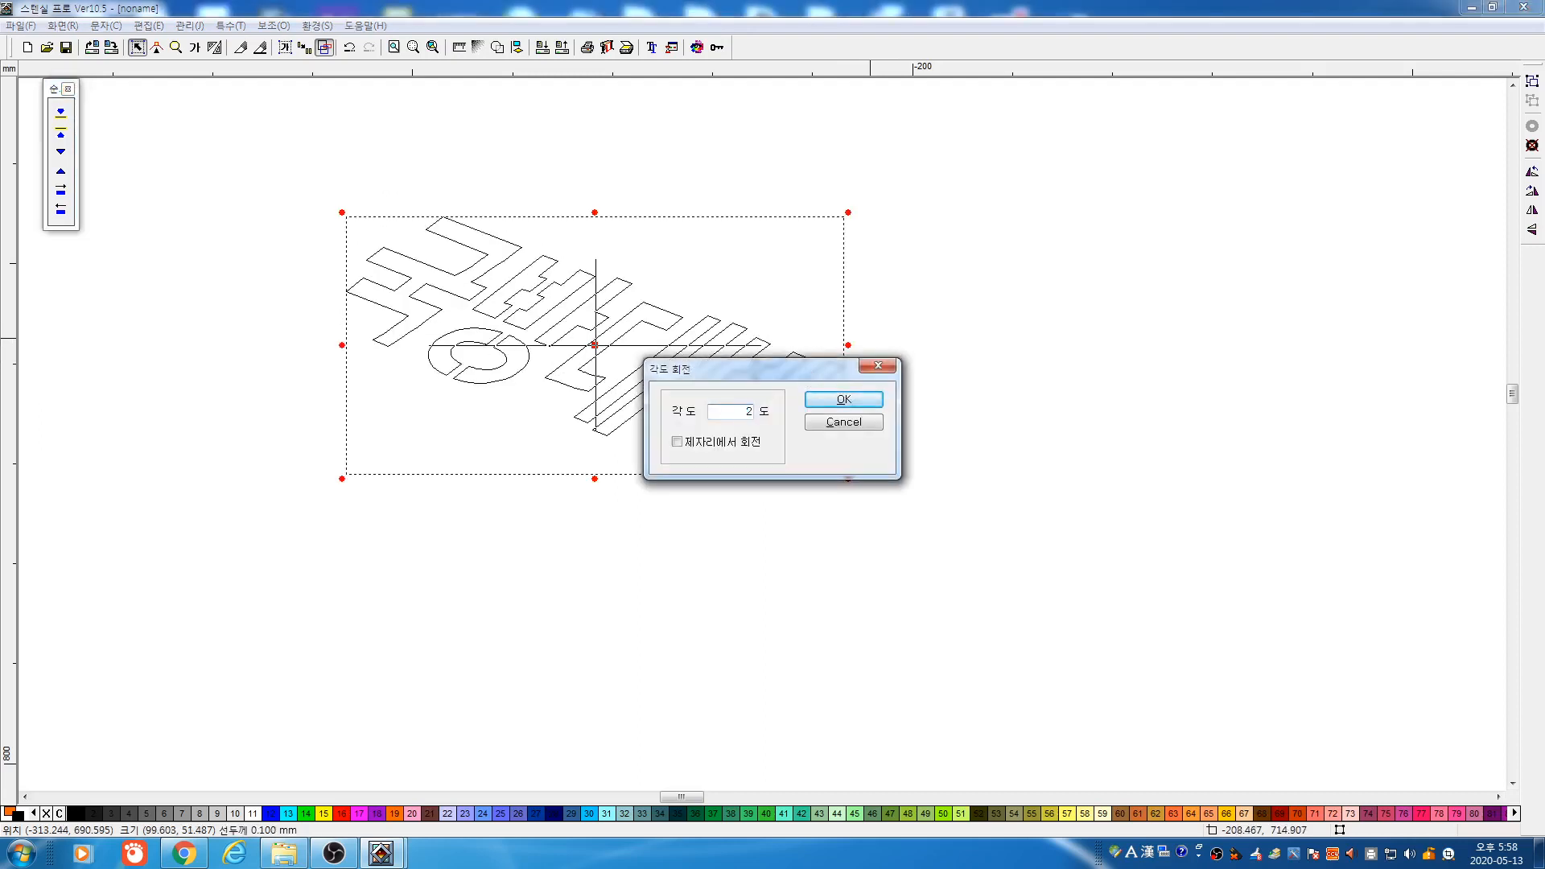
{"action": "left_click", "coordinate": [843, 400]}
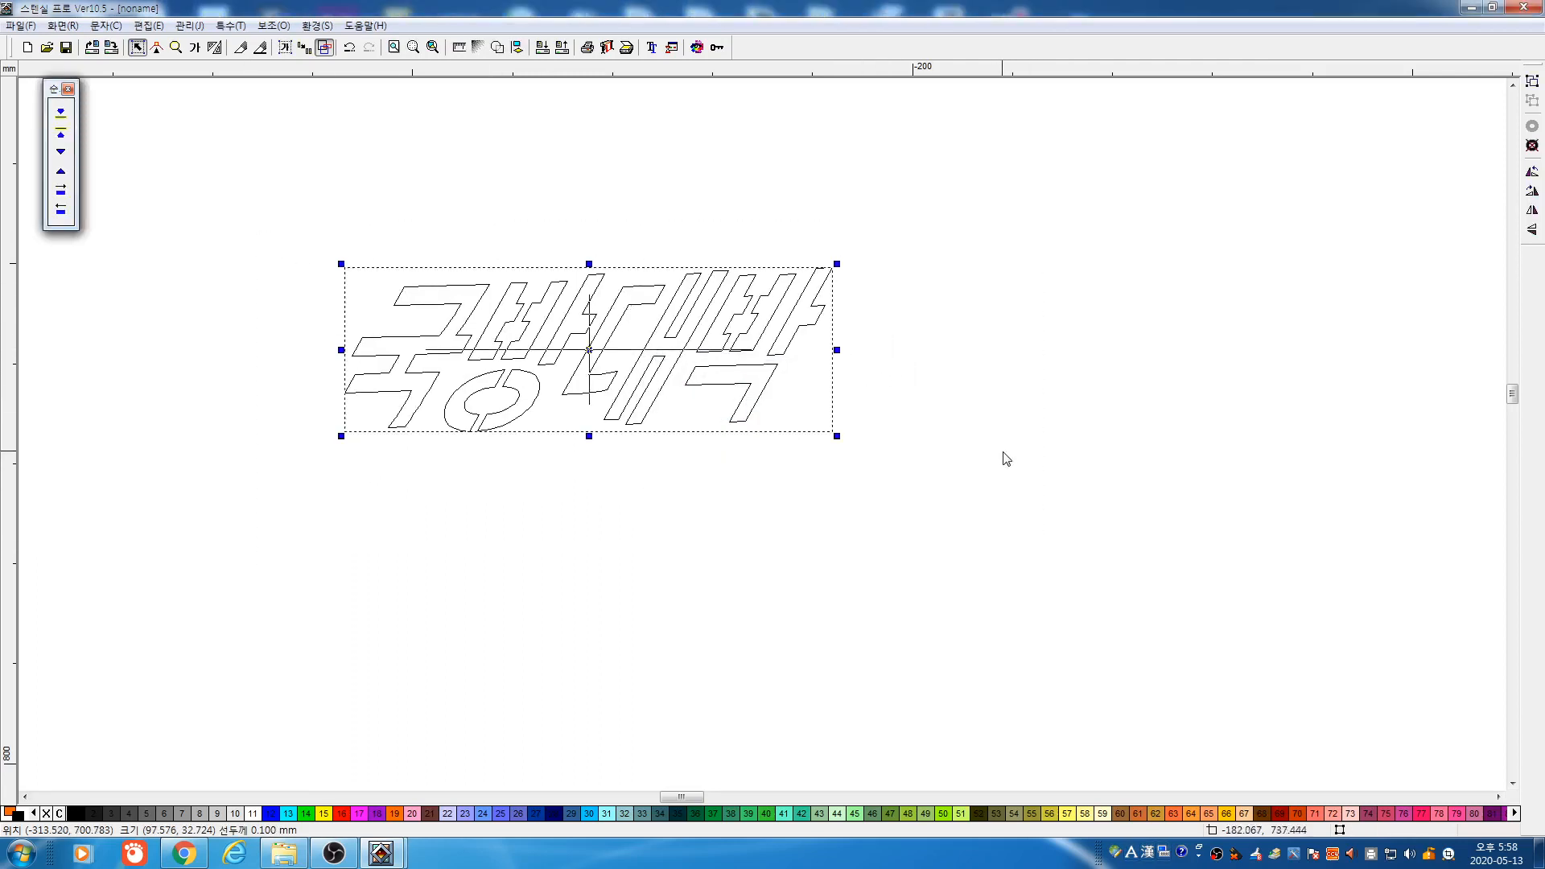
{"action": "key", "text": "Delete"}
{"action": "key", "text": "F4"}
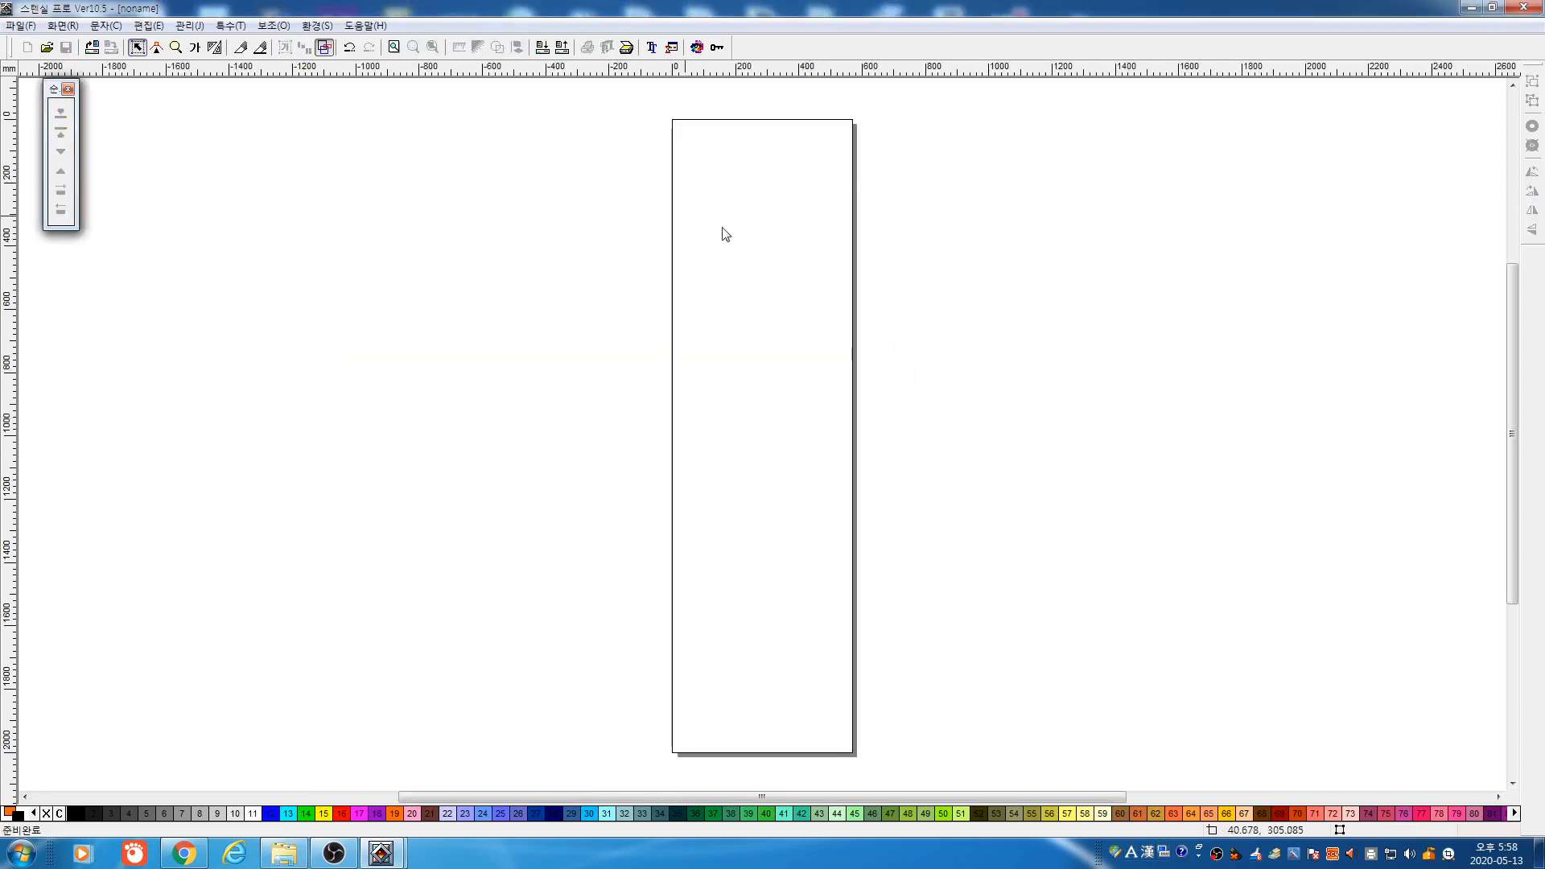
{"action": "left_click", "coordinate": [199, 50]}
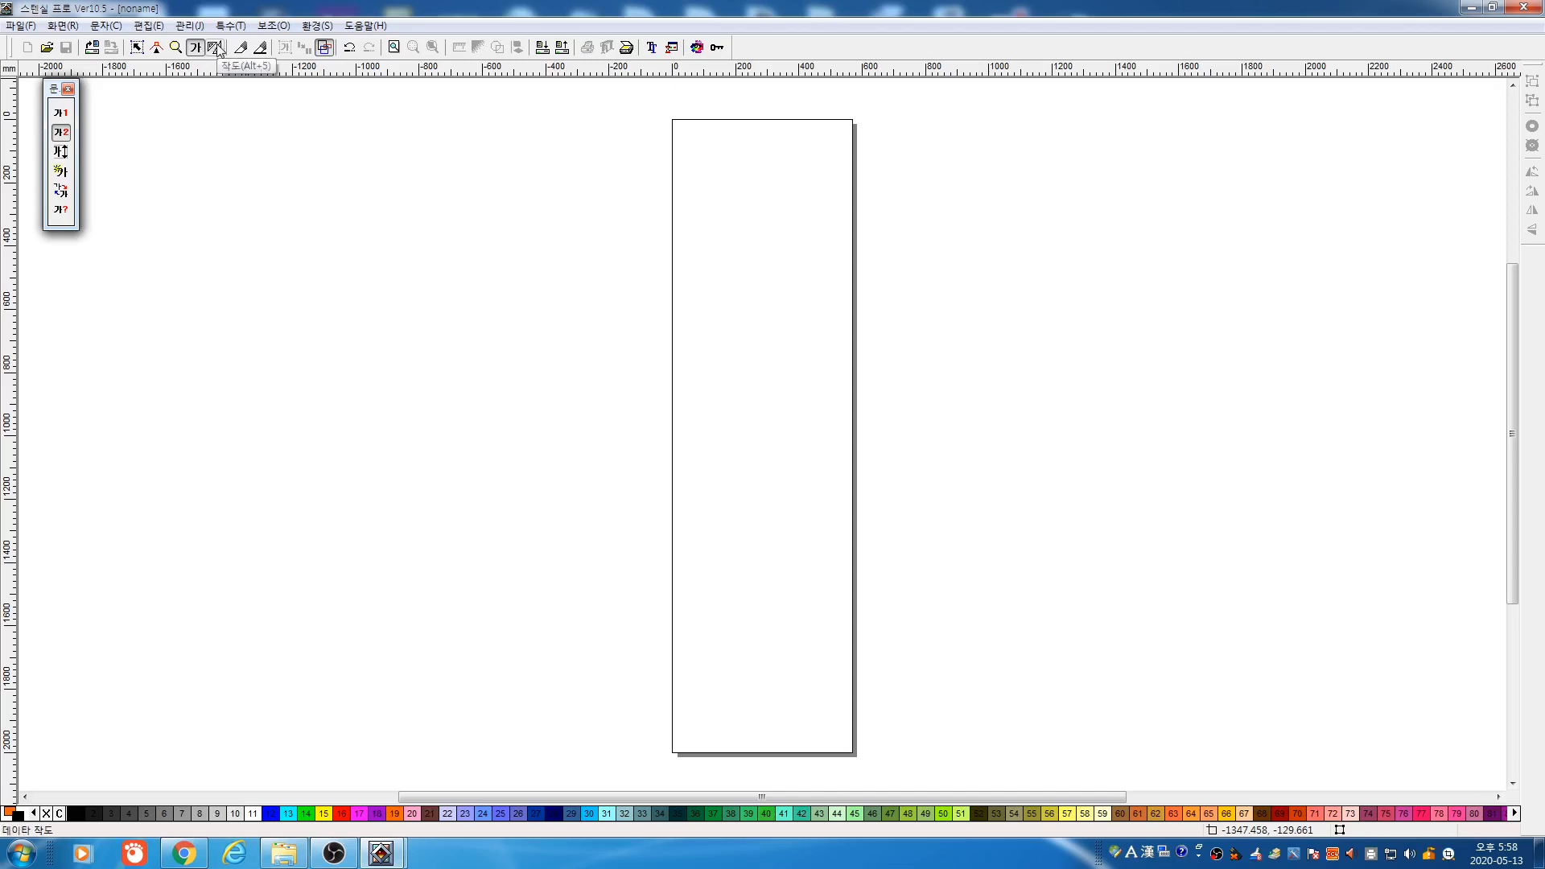
{"action": "left_click", "coordinate": [215, 48]}
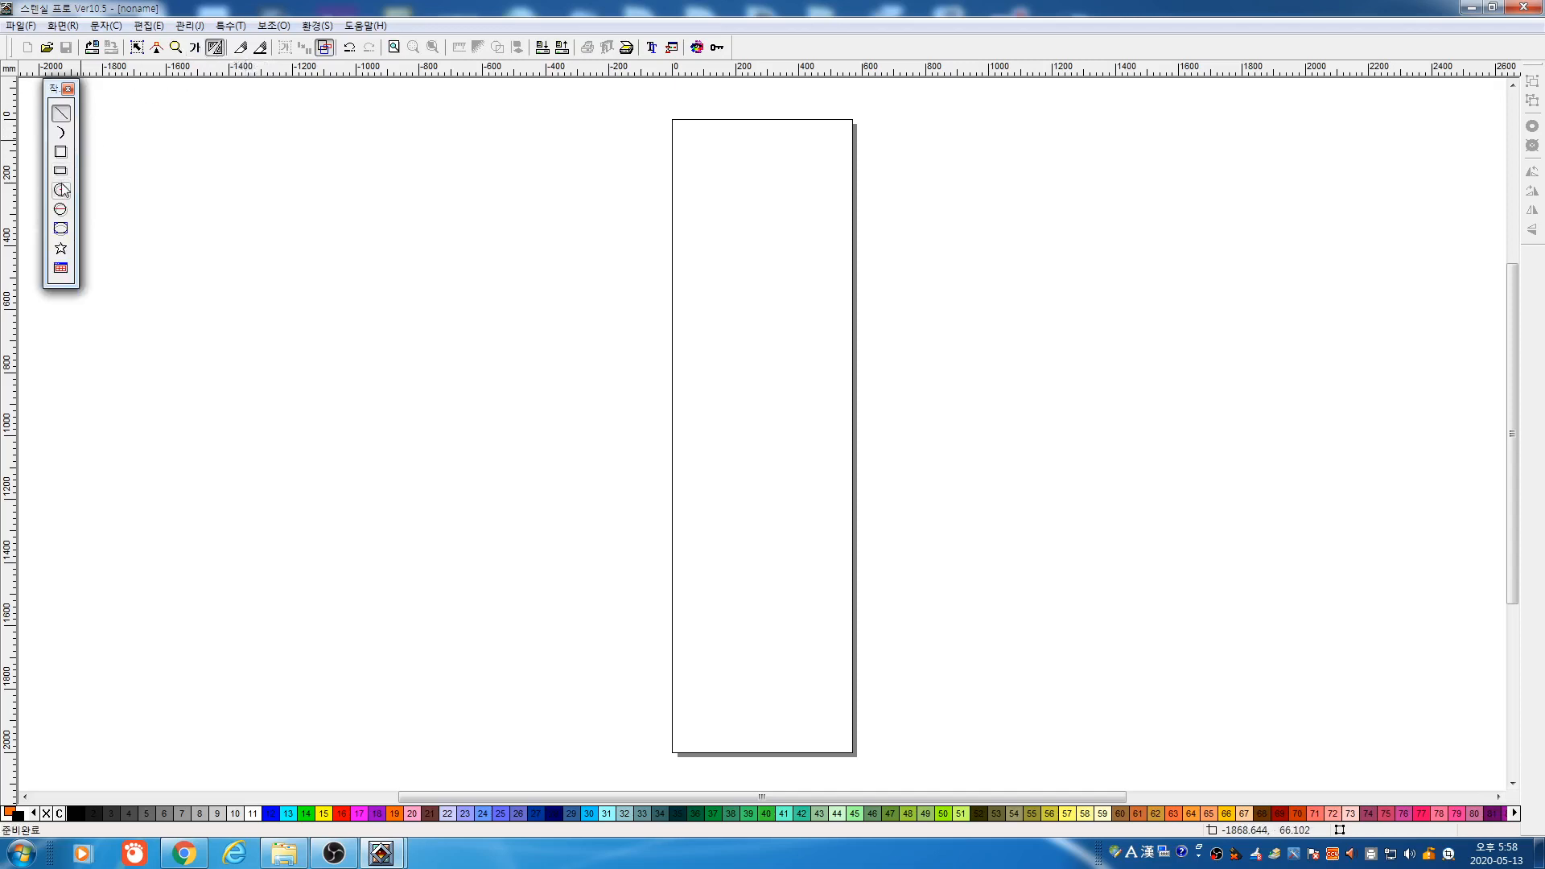
{"action": "left_click", "coordinate": [64, 230]}
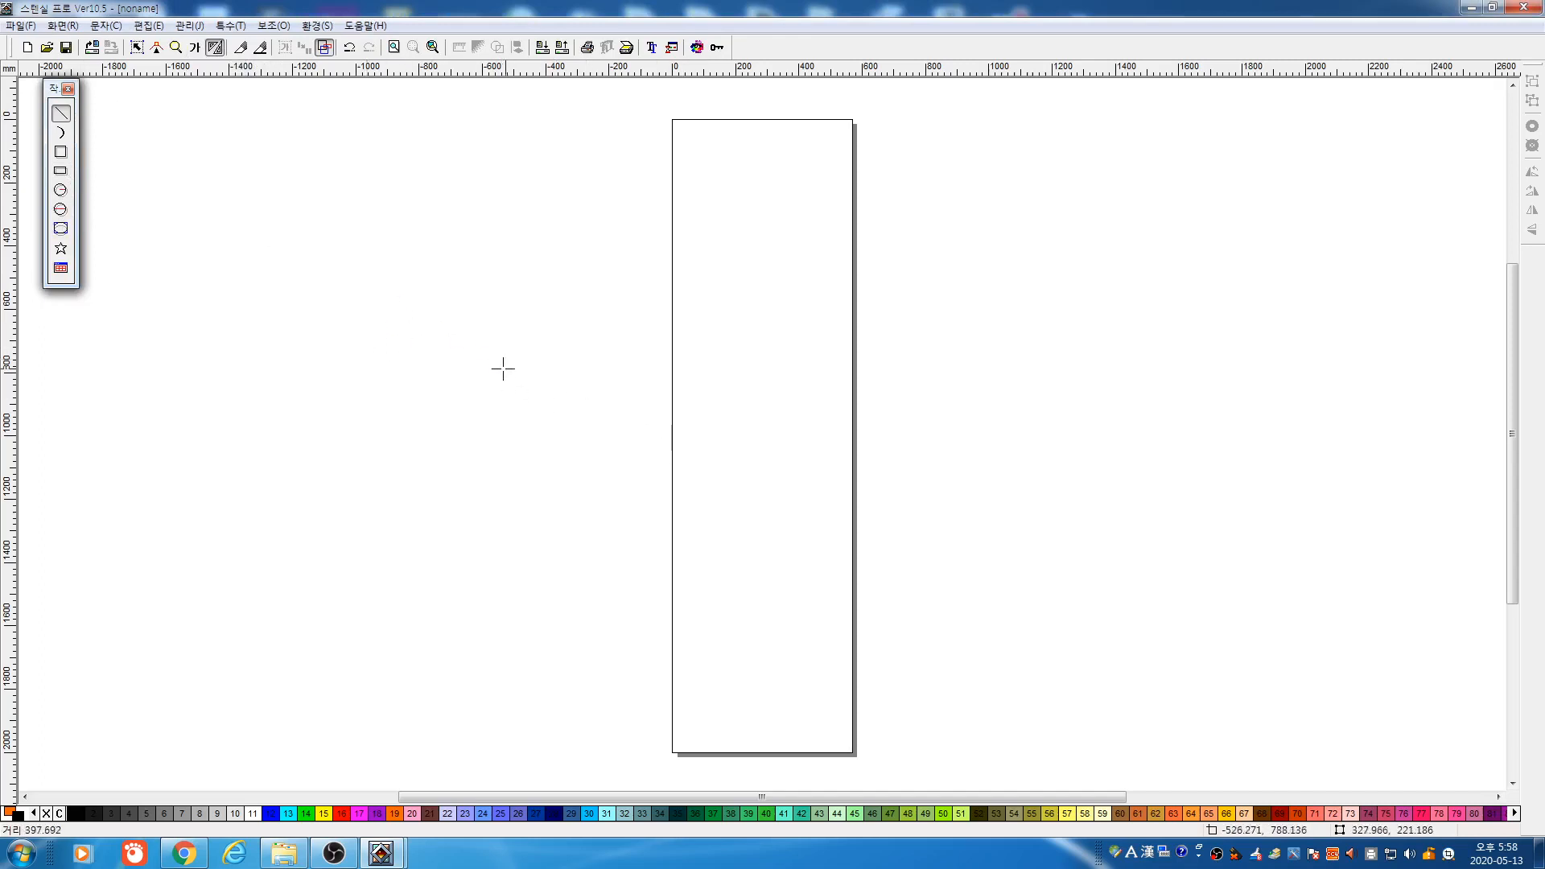
{"action": "left_click_drag", "start_coordinate": [439, 285], "coordinate": [733, 475]}
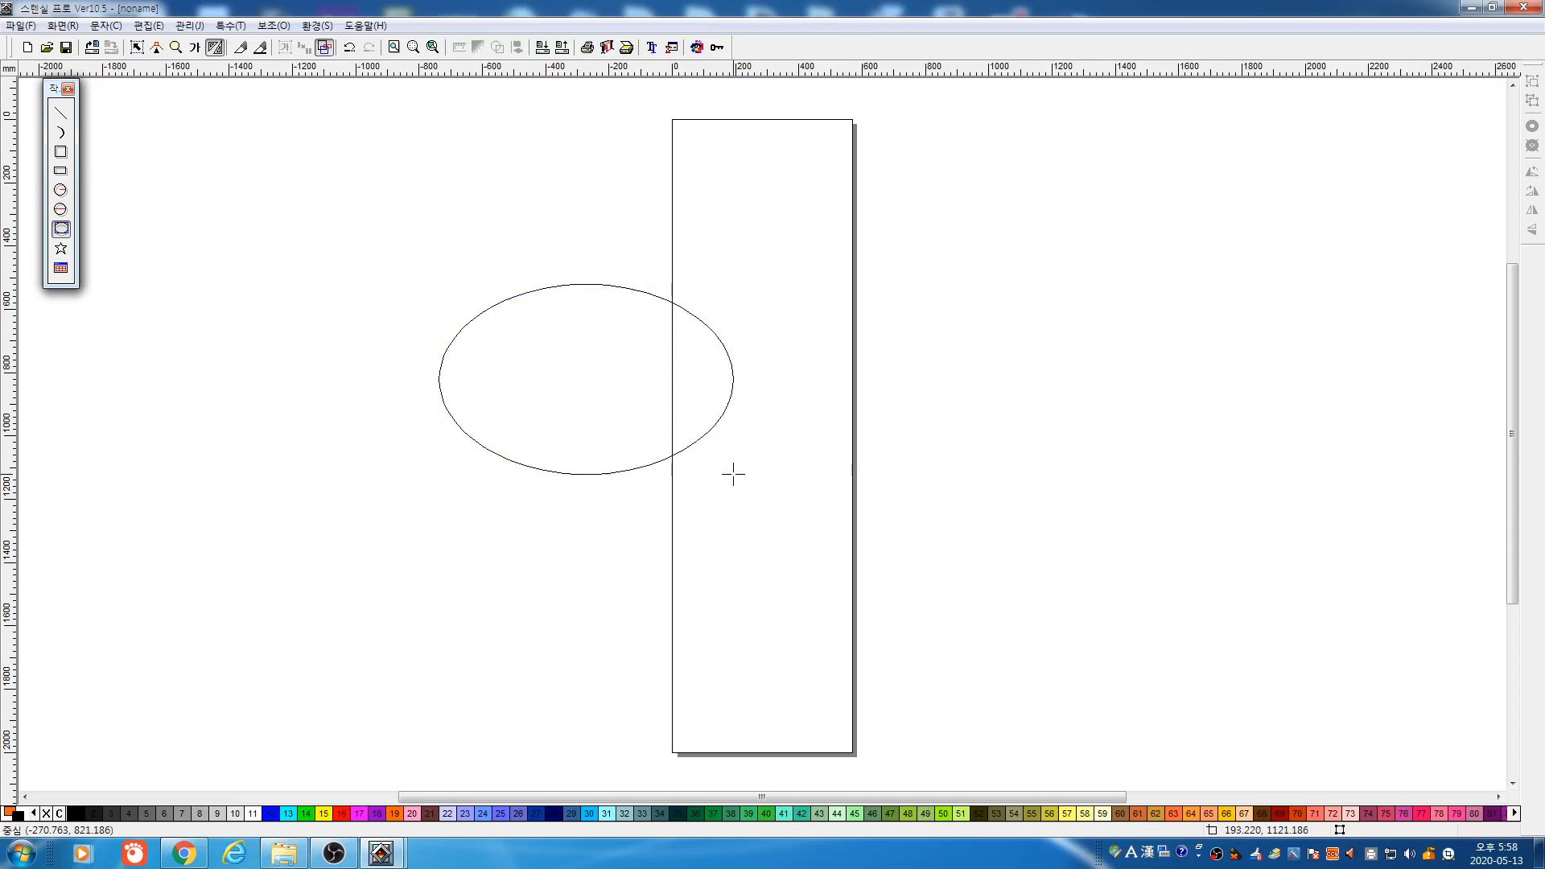
{"action": "left_click", "coordinate": [158, 49]}
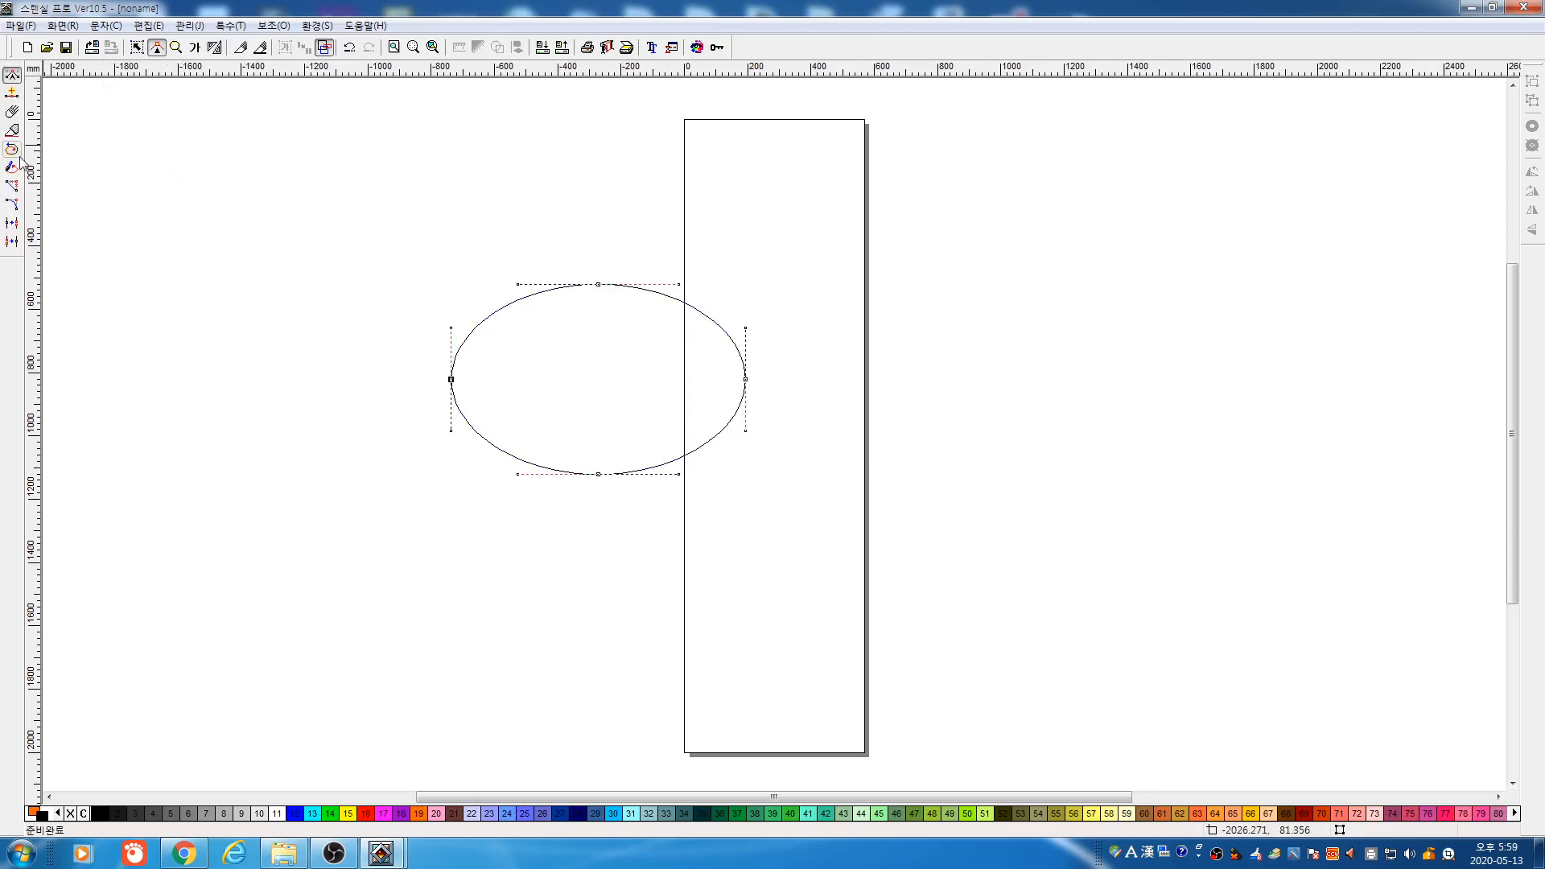
{"action": "left_click_drag", "start_coordinate": [359, 361], "coordinate": [888, 576]}
{"action": "key", "text": "Delete"}
{"action": "left_click_drag", "start_coordinate": [352, 246], "coordinate": [842, 471]}
{"action": "key", "text": "Delete"}
{"action": "key", "text": "ctrl+z"}
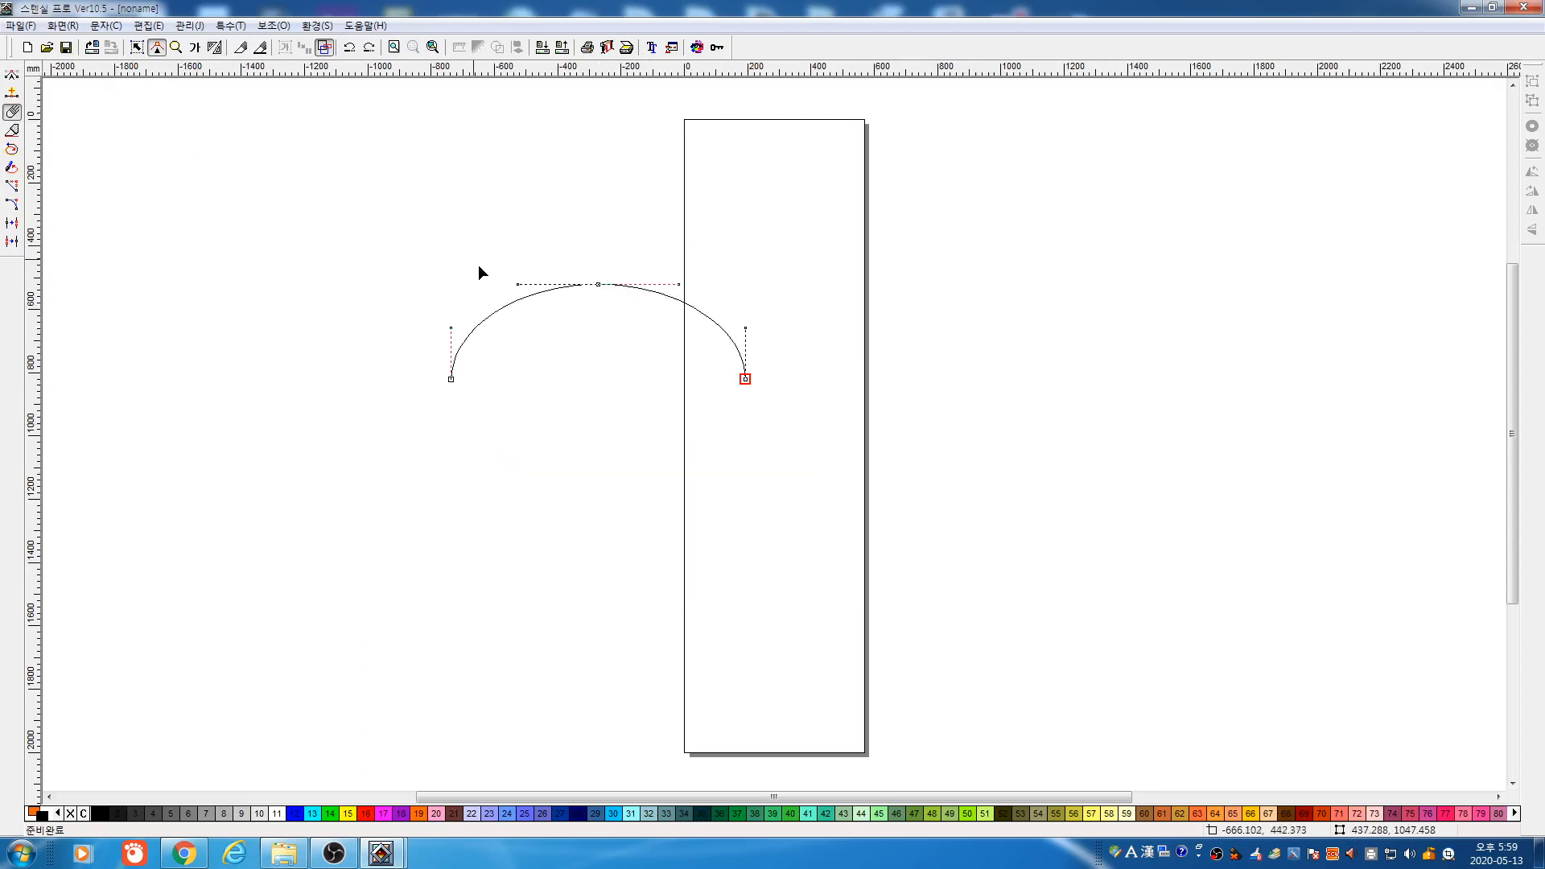
{"action": "left_click", "coordinate": [137, 47]}
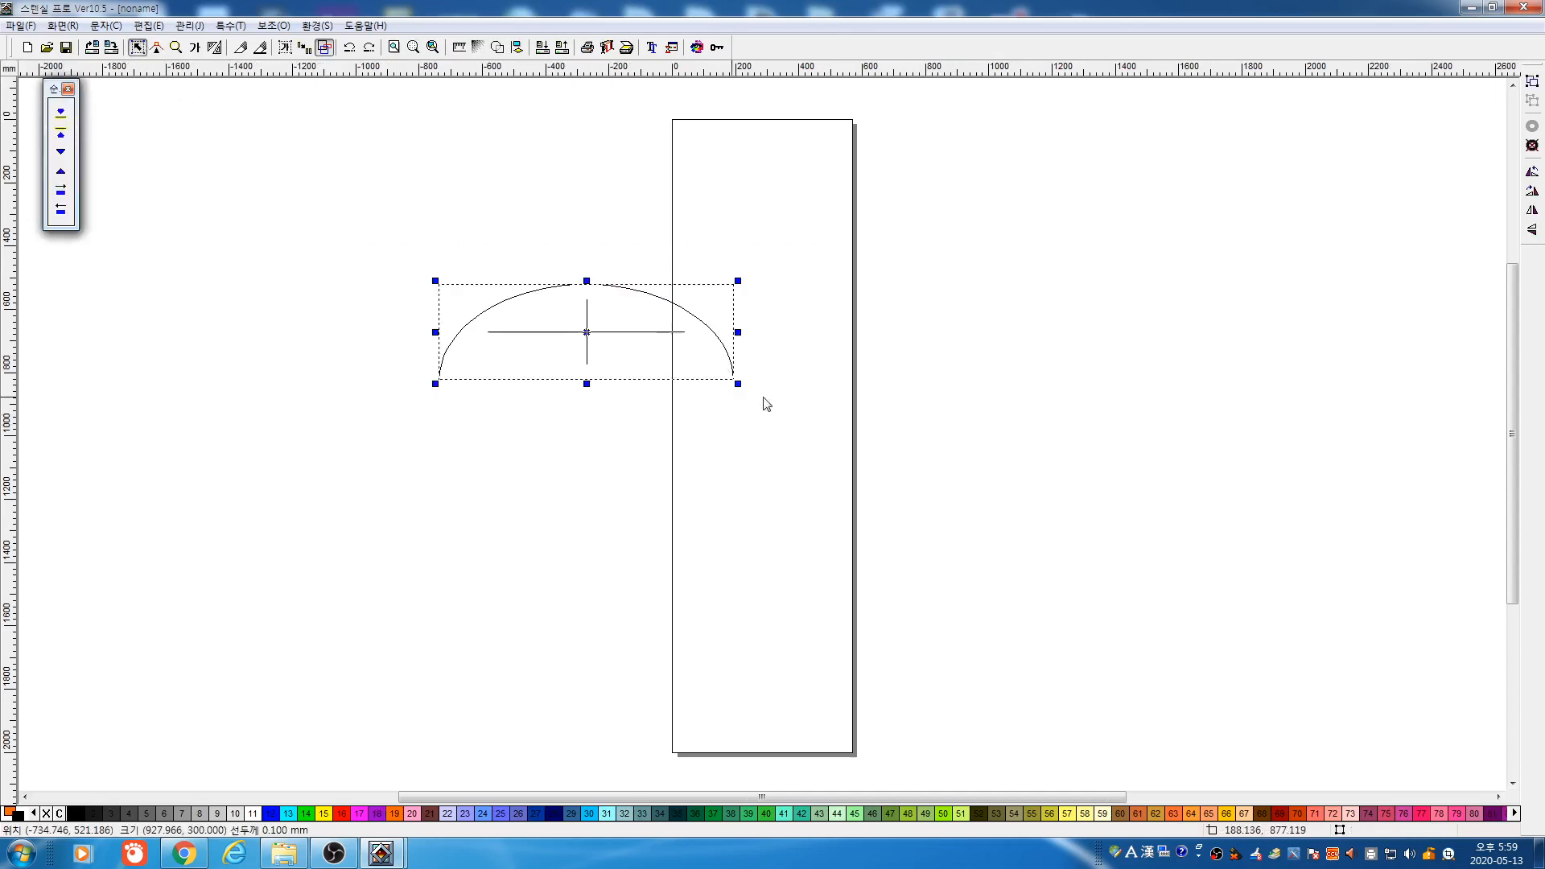
{"action": "left_click_drag", "start_coordinate": [587, 384], "coordinate": [584, 370]}
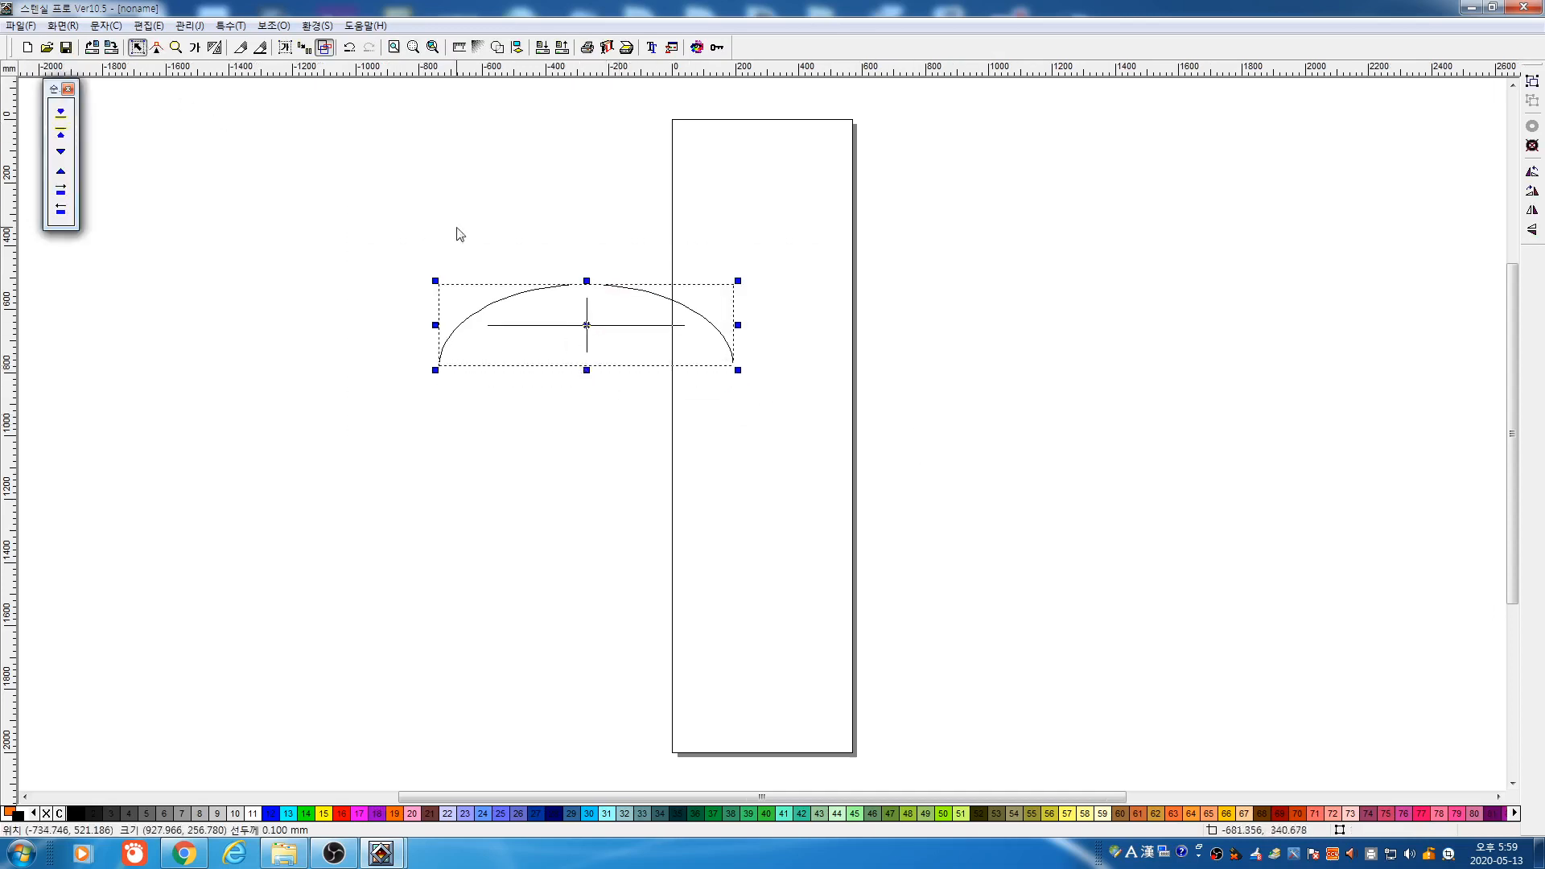
{"action": "left_click", "coordinate": [231, 25]}
{"action": "left_click", "coordinate": [269, 140]}
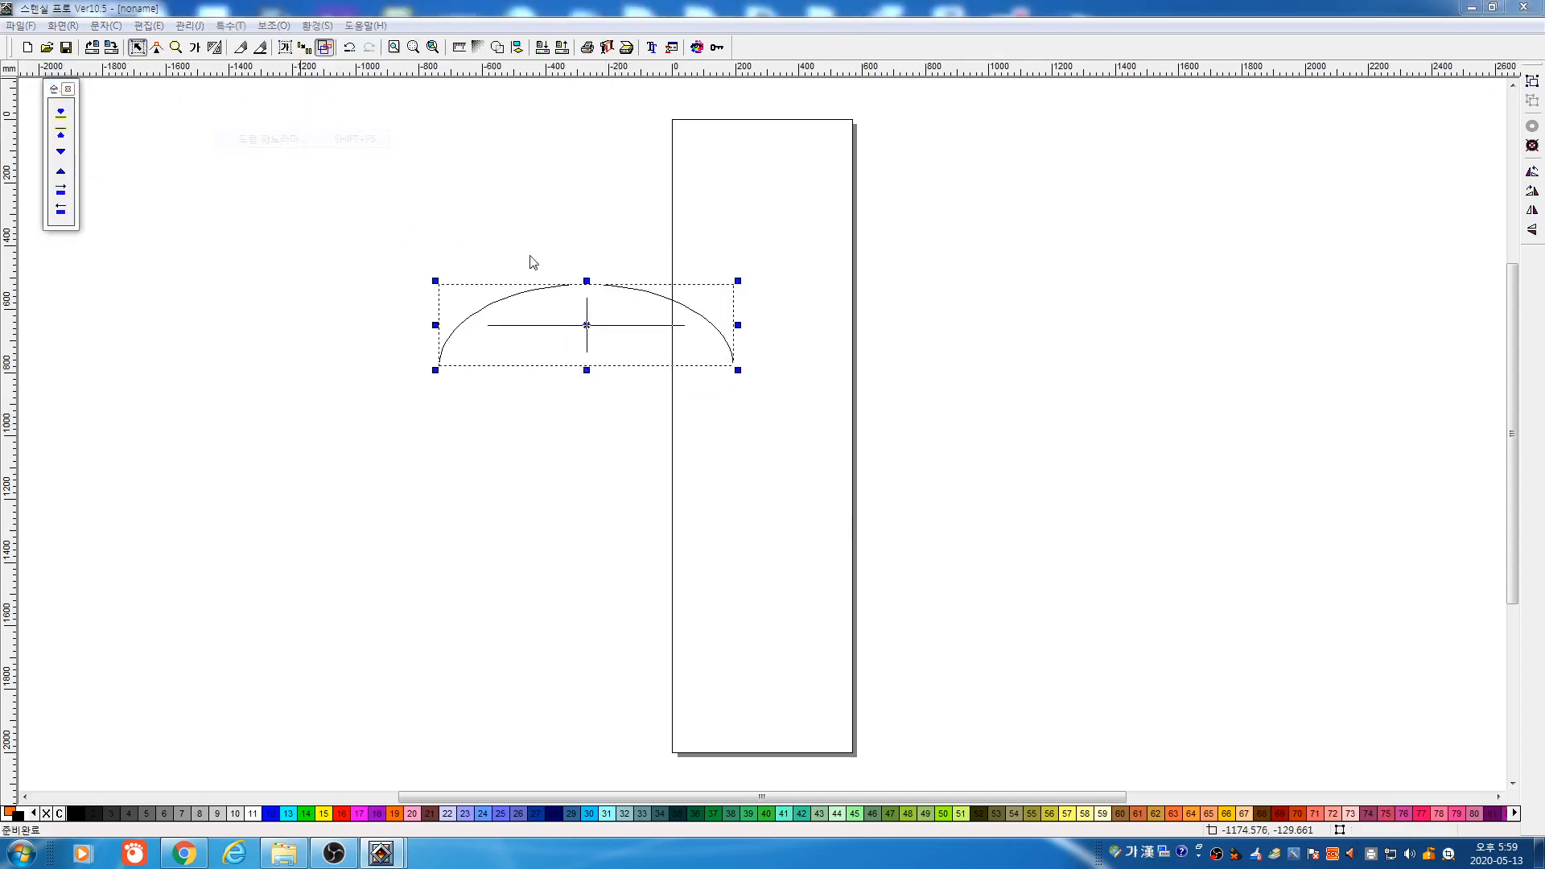
{"action": "left_click", "coordinate": [940, 361]}
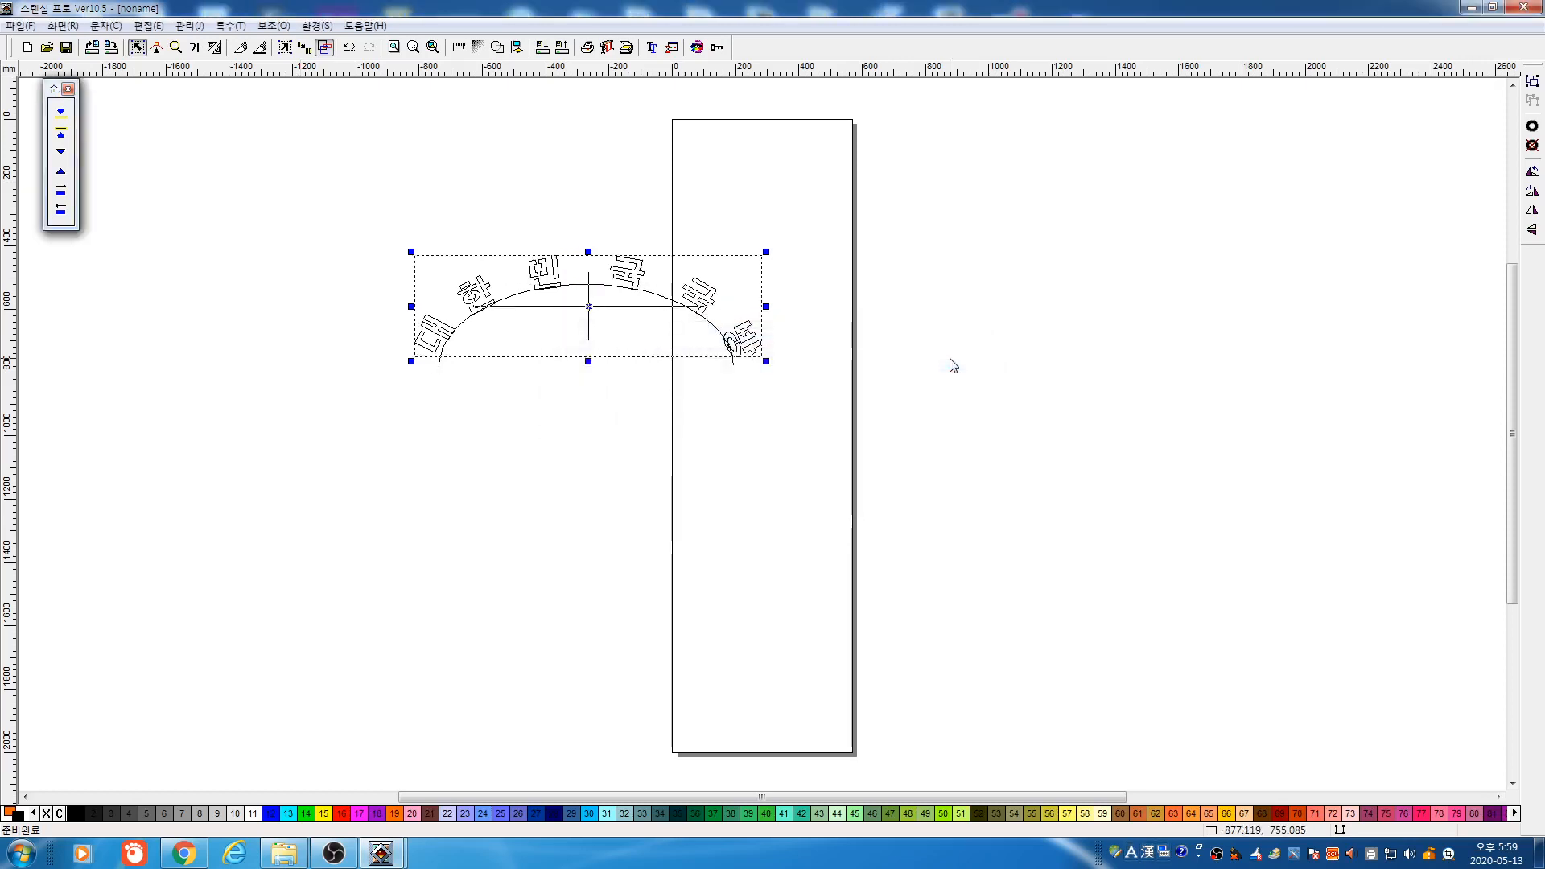
{"action": "left_click", "coordinate": [330, 51]}
{"action": "left_click", "coordinate": [470, 135]}
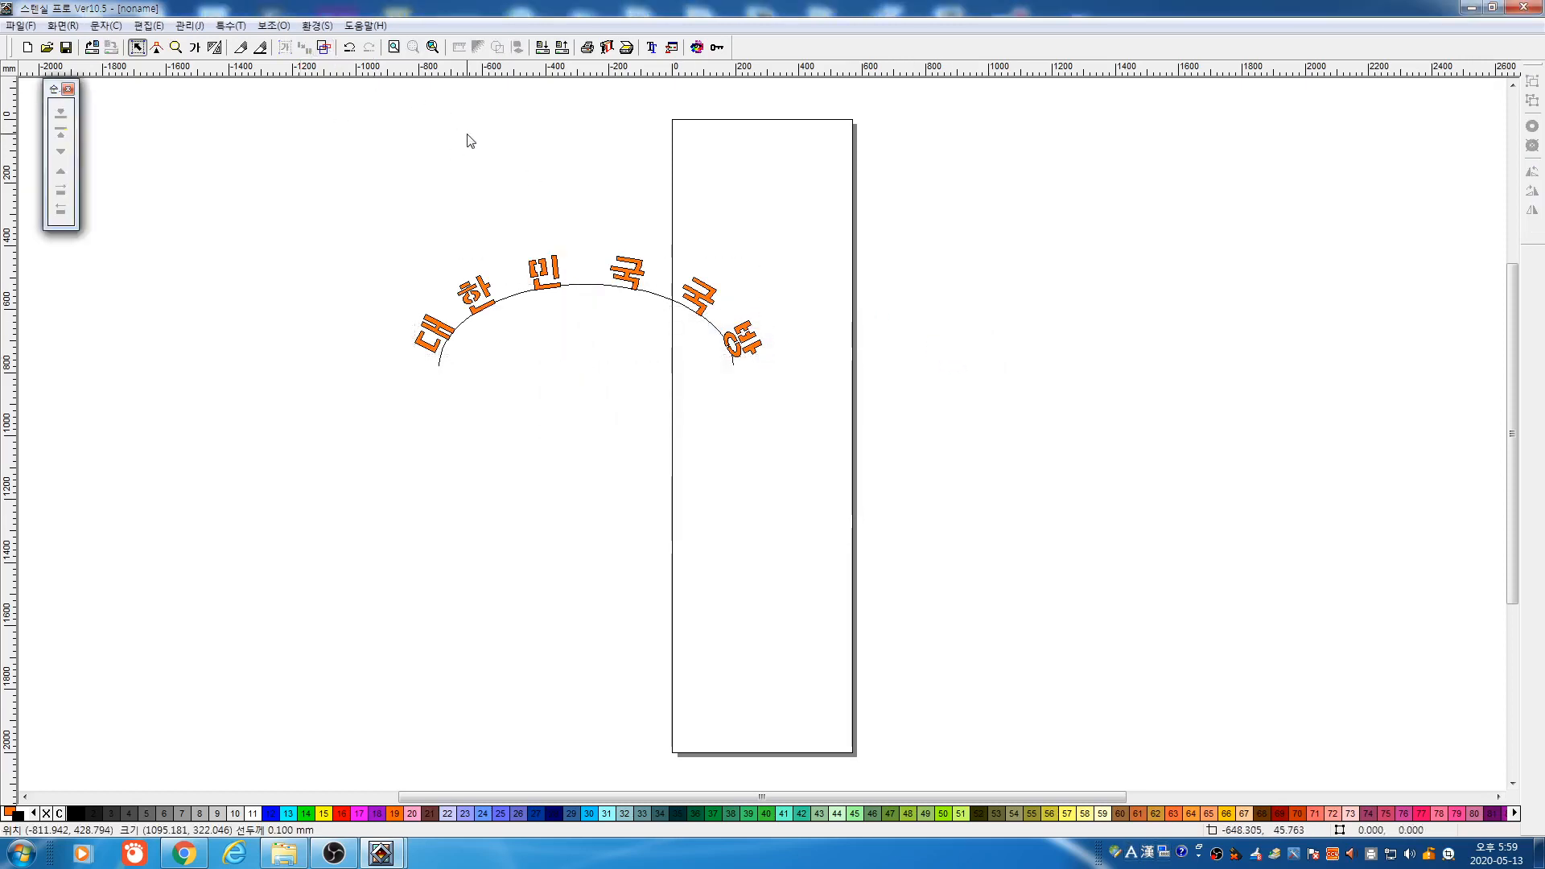
{"action": "left_click_drag", "start_coordinate": [590, 285], "coordinate": [572, 381]}
{"action": "left_click_drag", "start_coordinate": [331, 205], "coordinate": [845, 531]}
{"action": "key", "text": "Delete"}
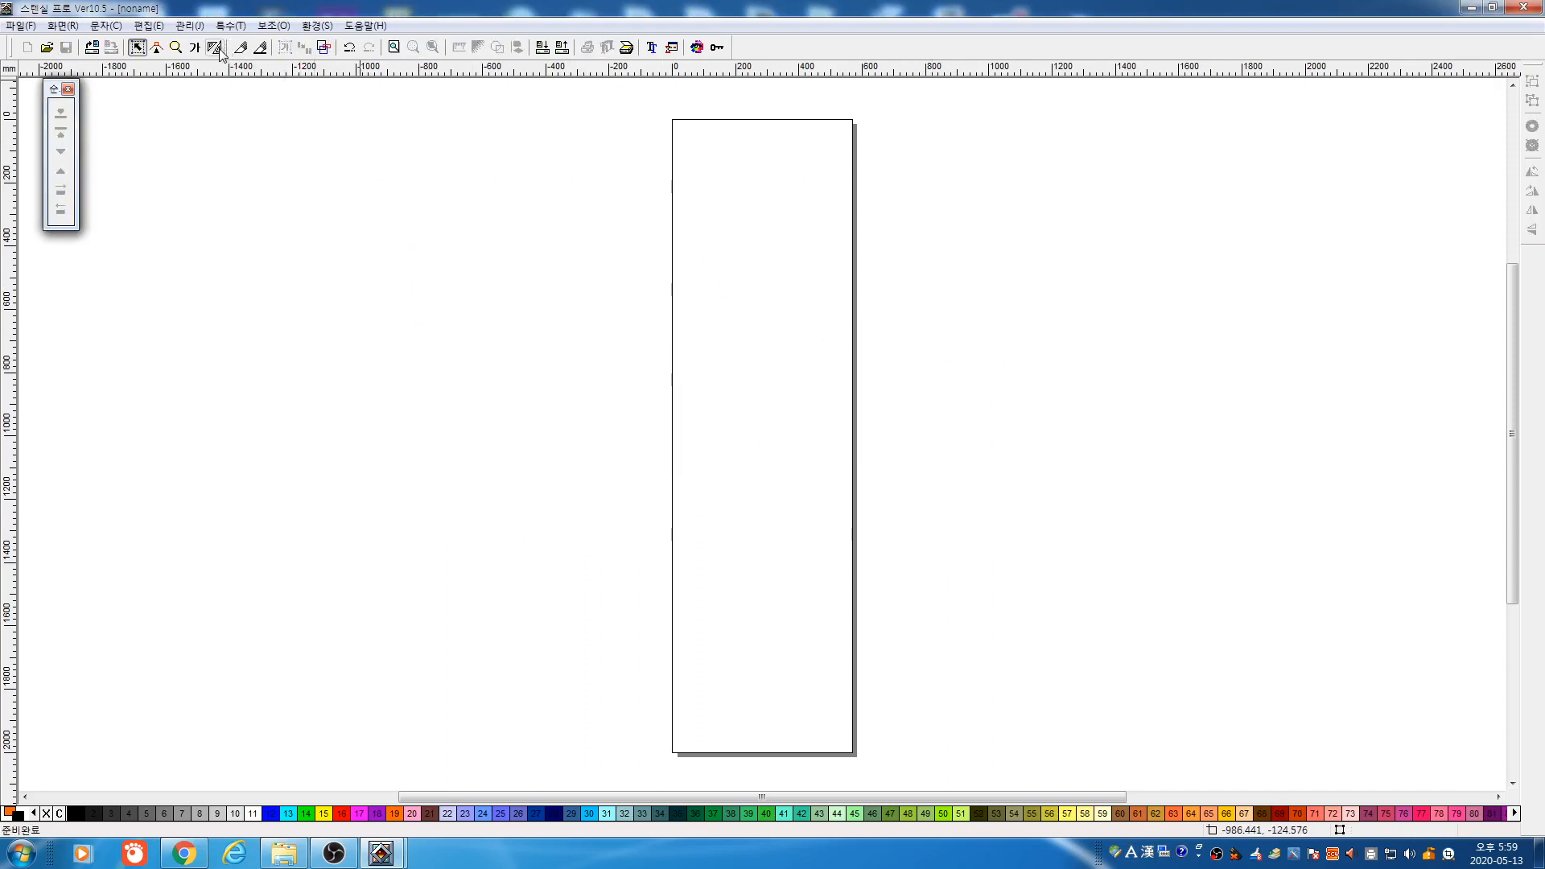
{"action": "left_click", "coordinate": [214, 46]}
{"action": "left_click", "coordinate": [61, 171]}
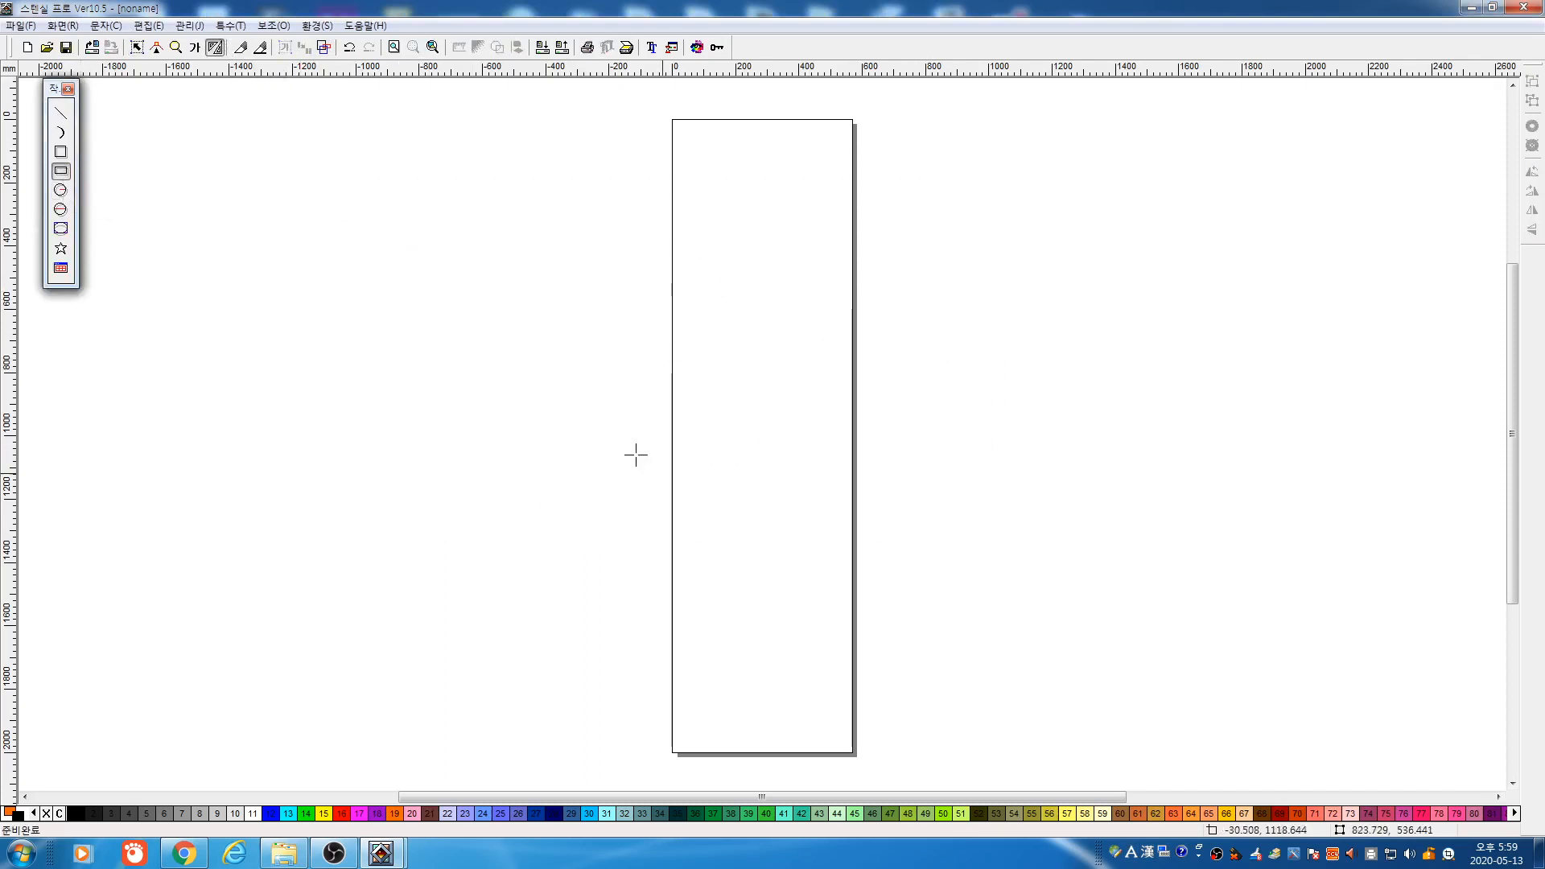
{"action": "left_click_drag", "start_coordinate": [396, 299], "coordinate": [686, 490]}
{"action": "key", "text": "space"}
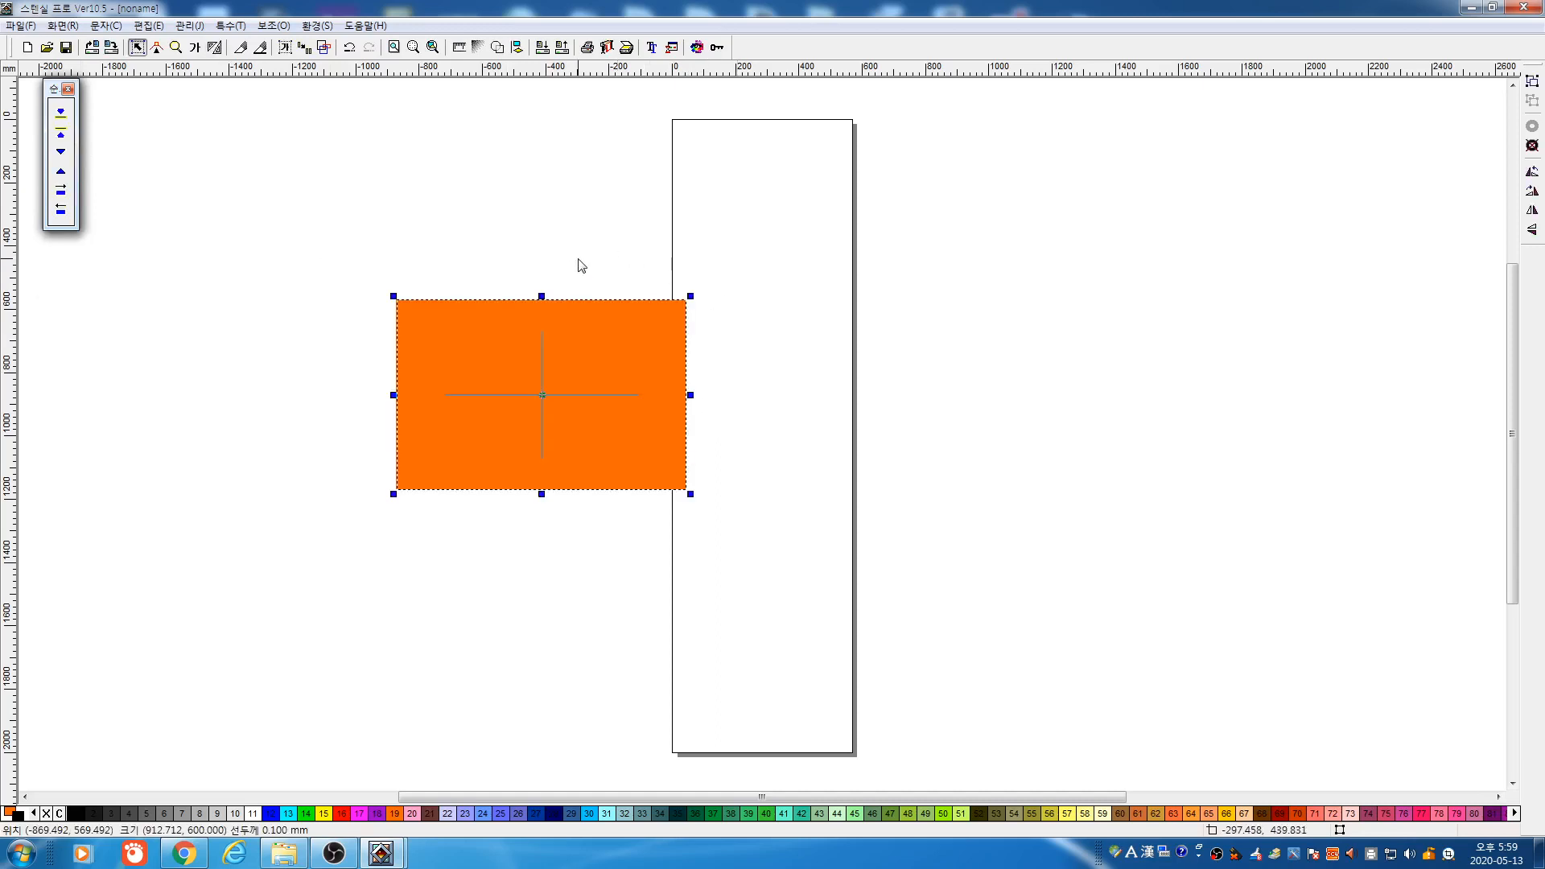
{"action": "left_click", "coordinate": [194, 47]}
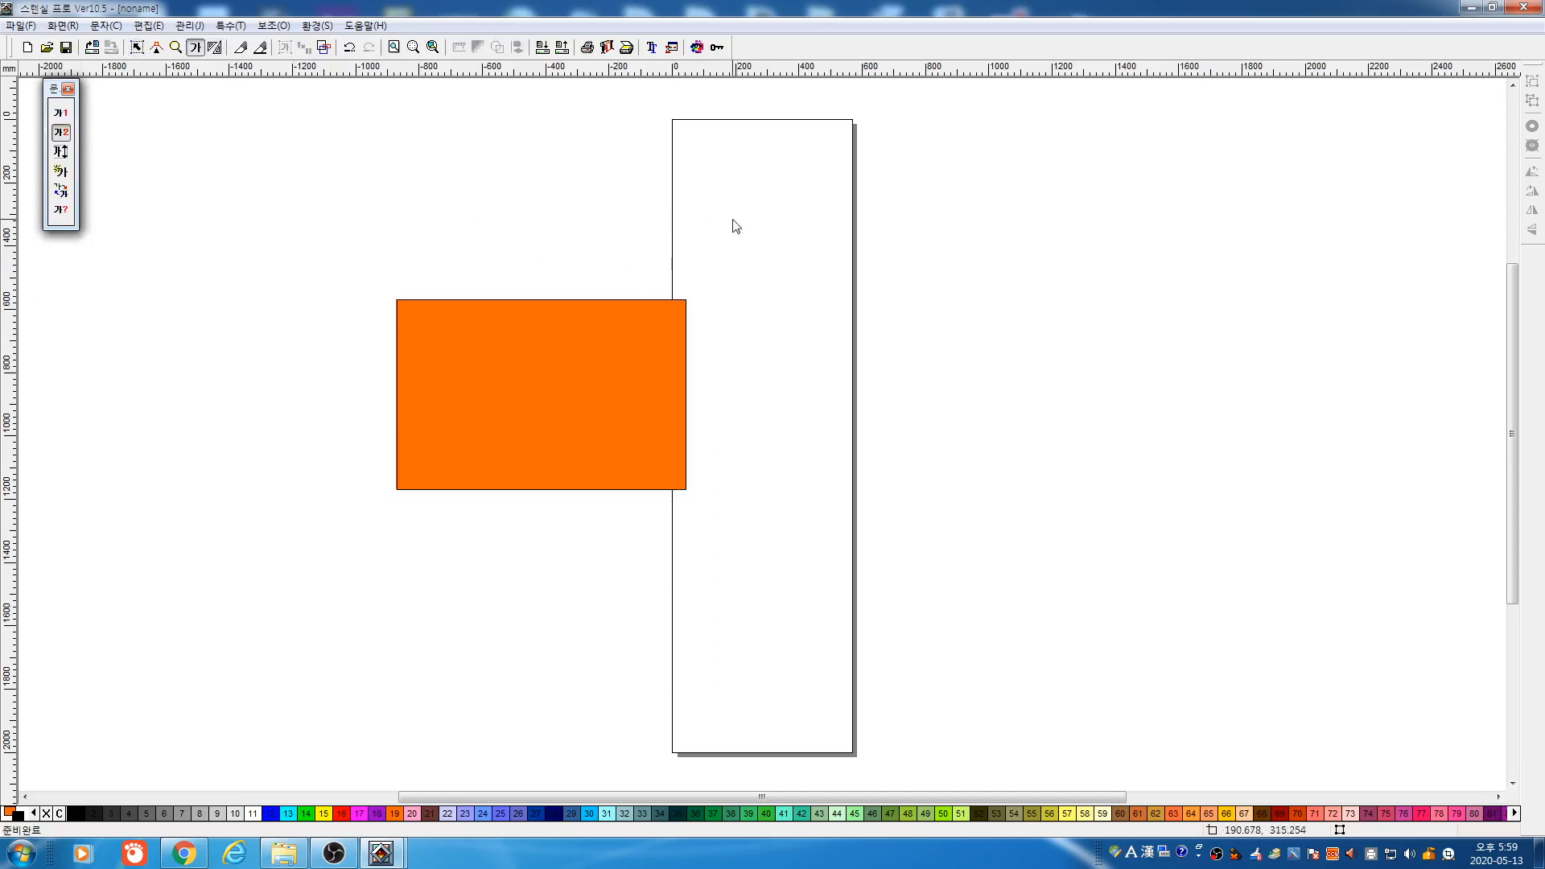
{"action": "left_click_drag", "start_coordinate": [748, 235], "coordinate": [971, 425]}
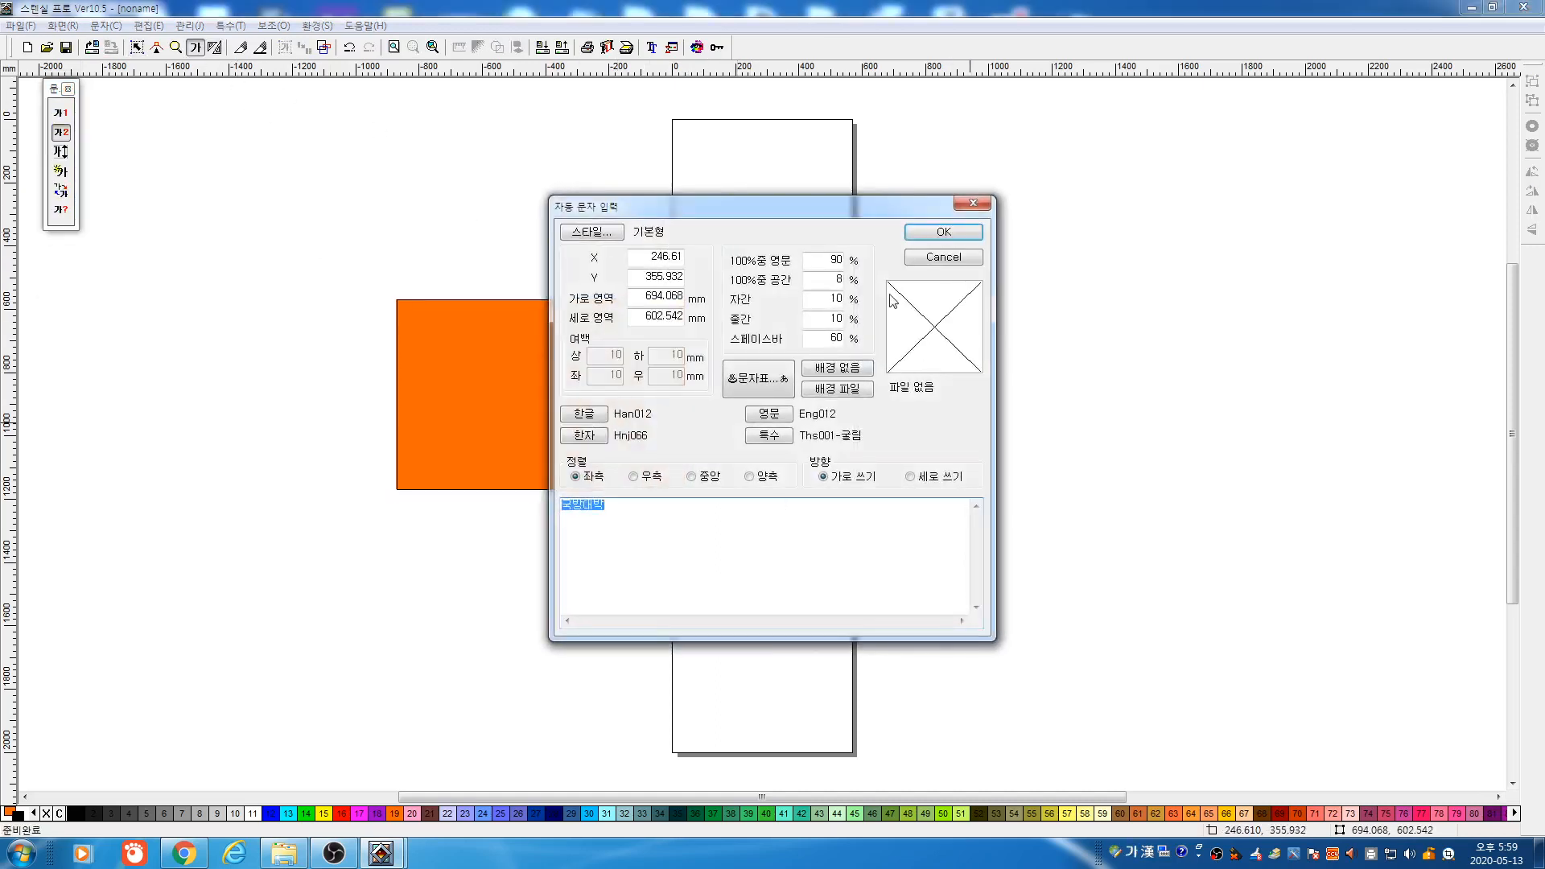
{"action": "left_click", "coordinate": [938, 233]}
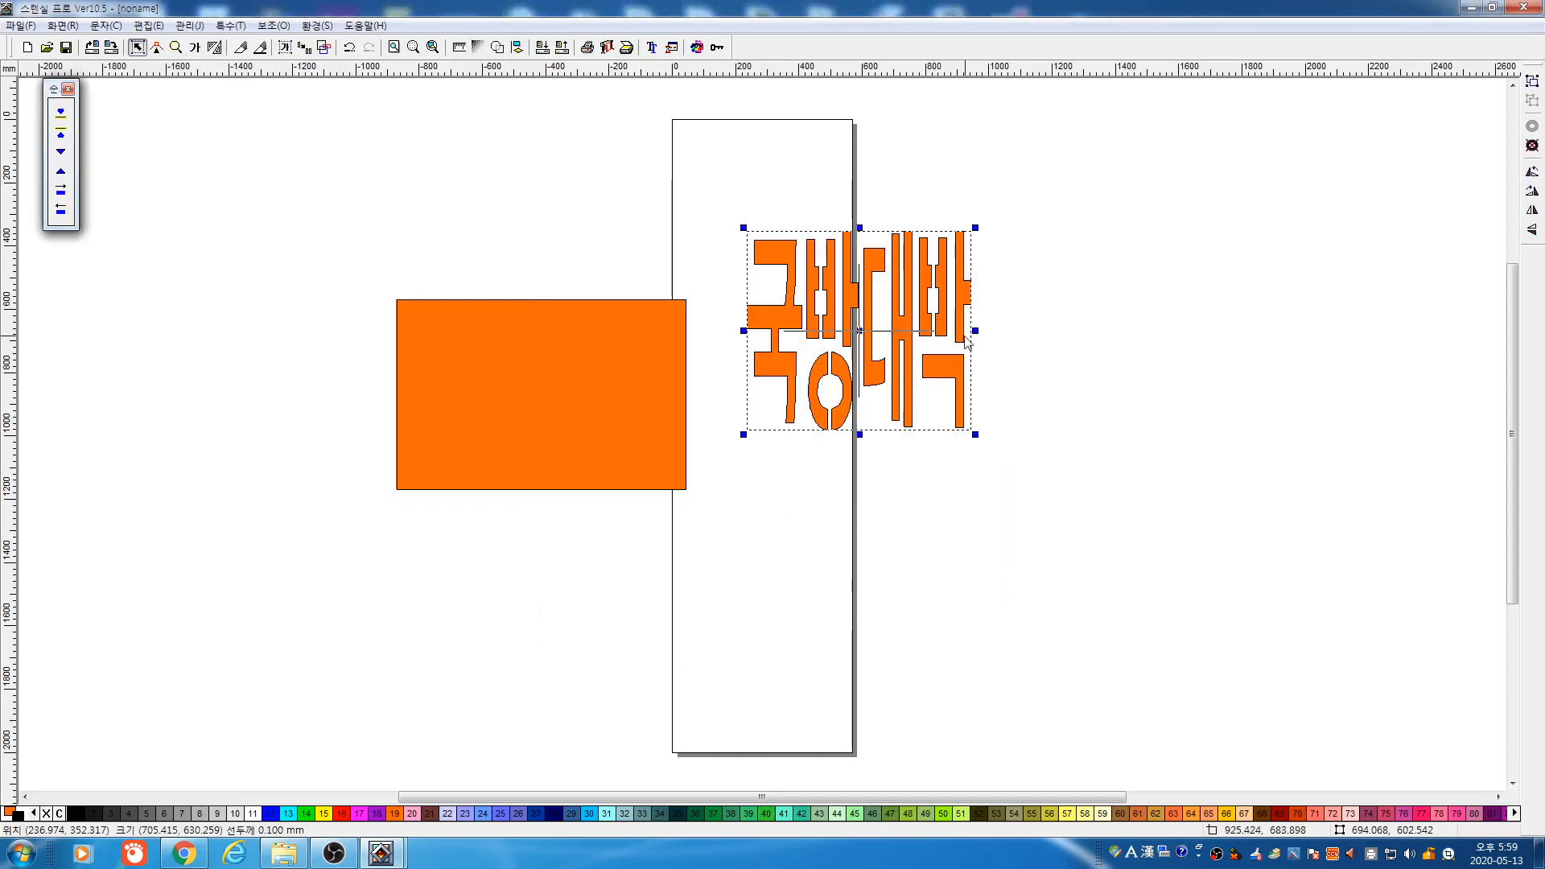
{"action": "left_click_drag", "start_coordinate": [978, 330], "coordinate": [1200, 422]}
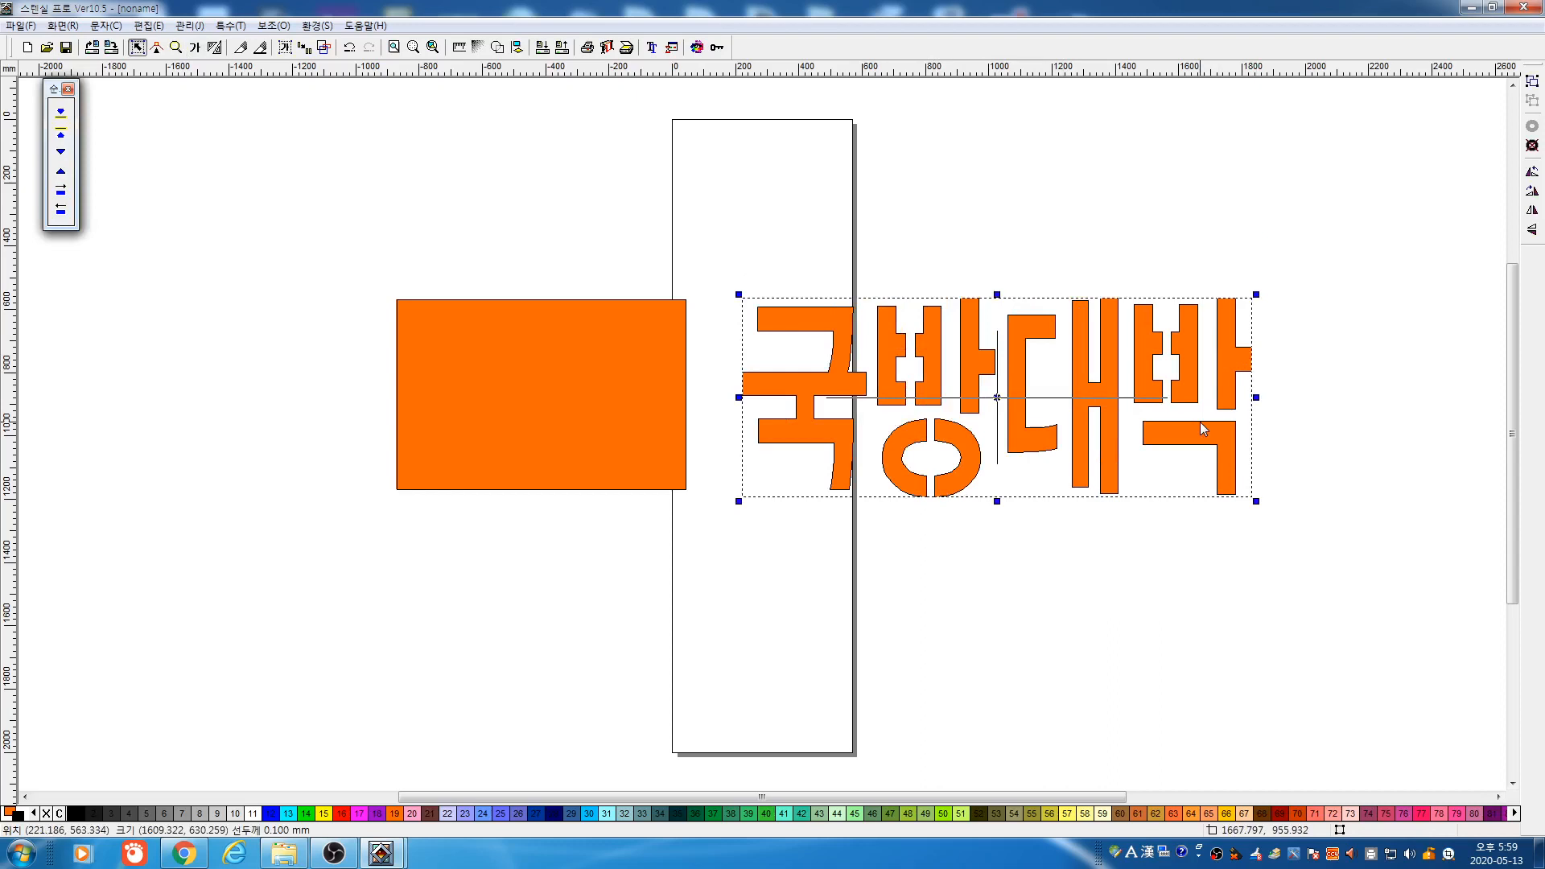
{"action": "key", "text": "Delete"}
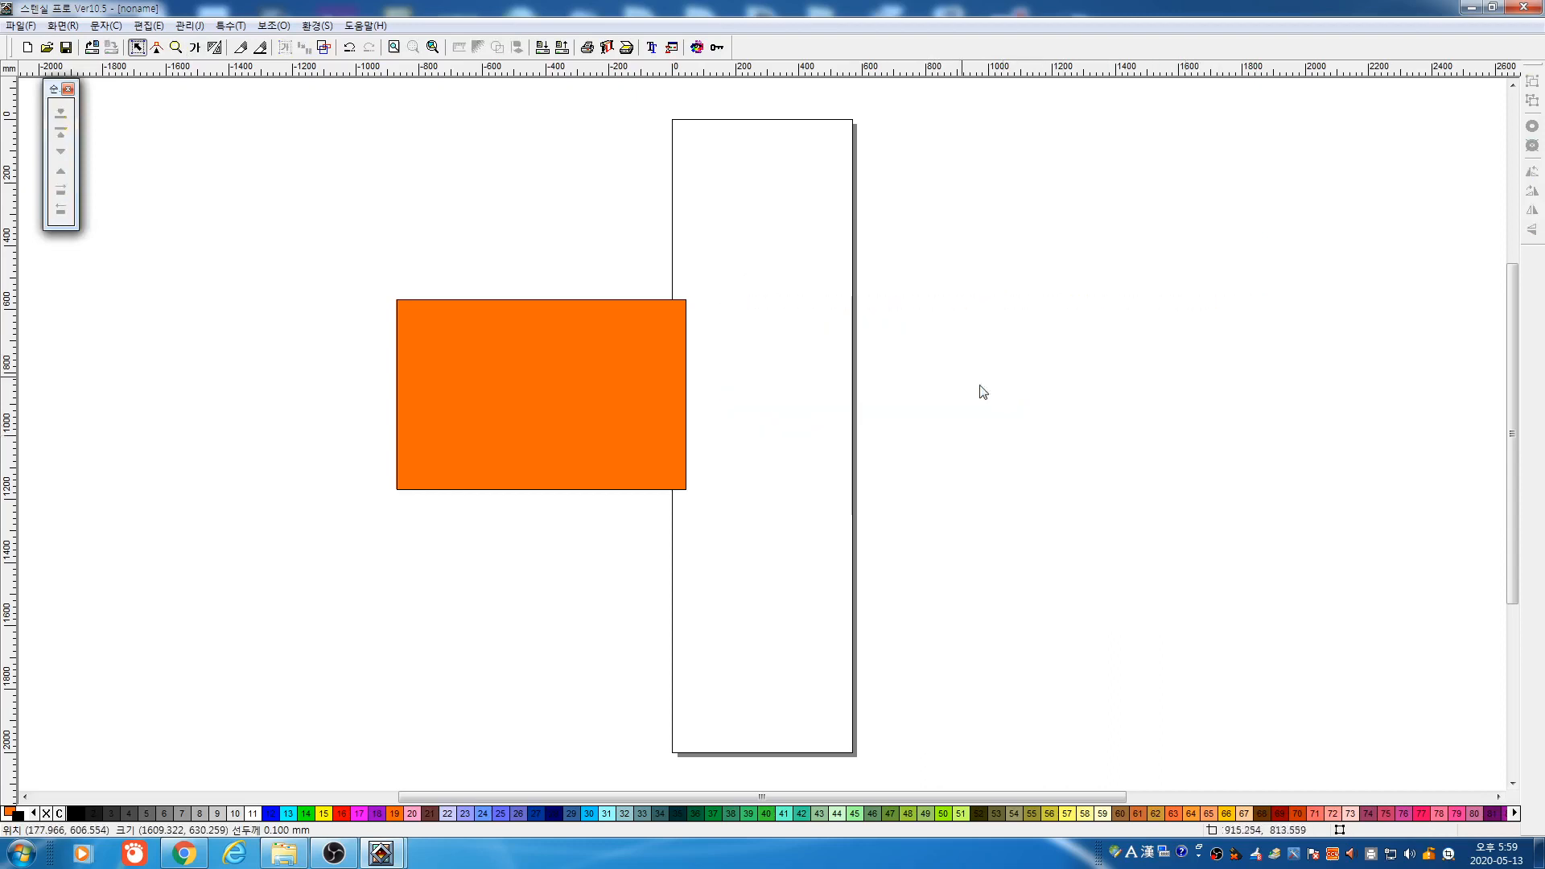
{"action": "left_click_drag", "start_coordinate": [312, 249], "coordinate": [369, 306]}
{"action": "left_click", "coordinate": [580, 427]}
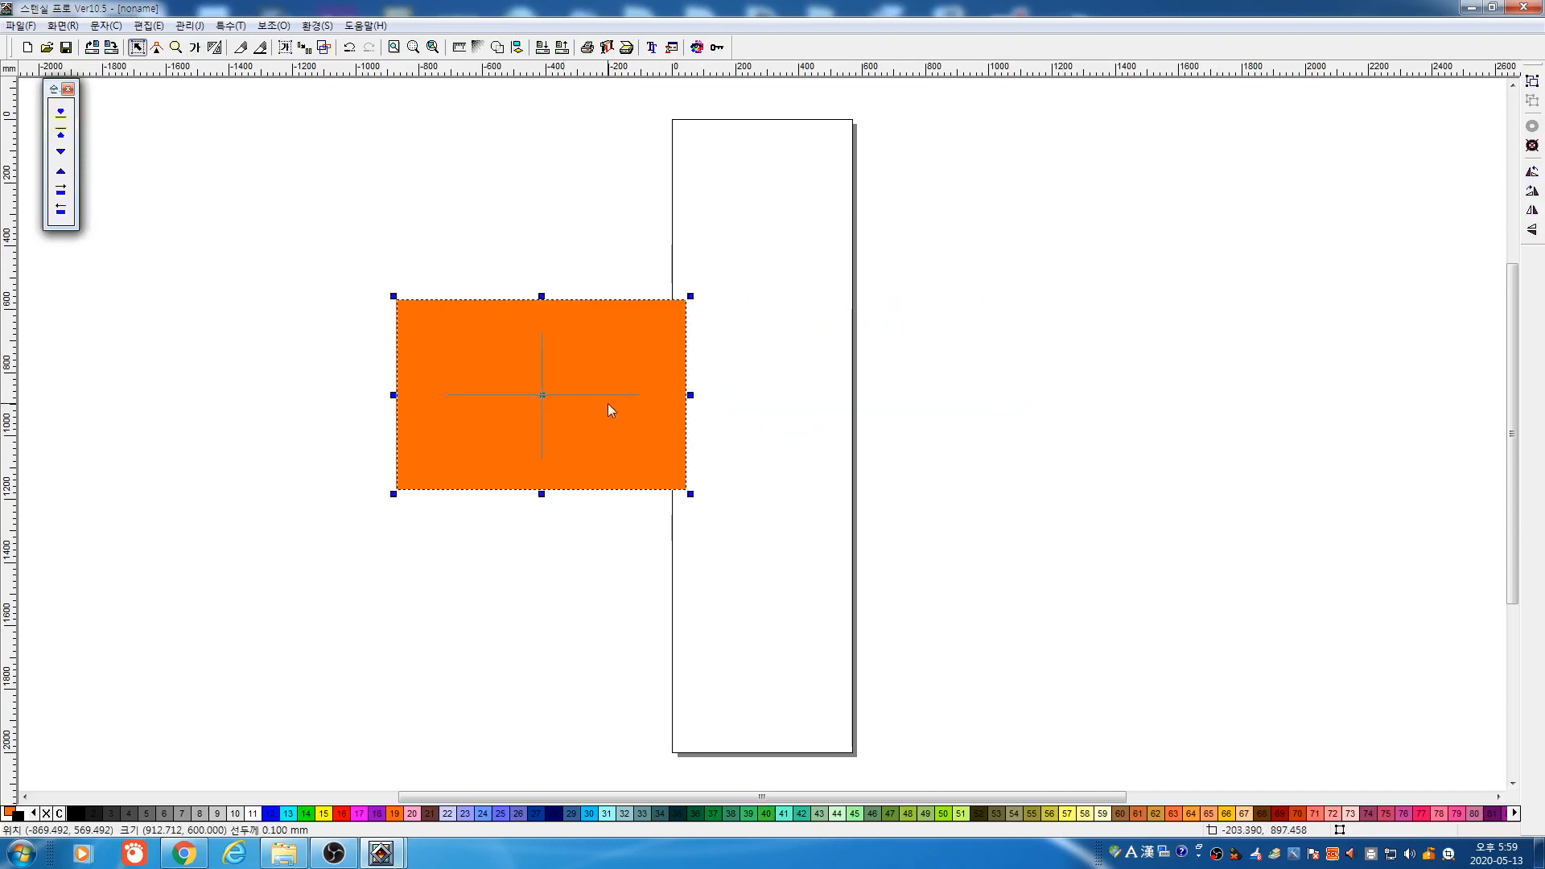
{"action": "double_click", "coordinate": [607, 404]}
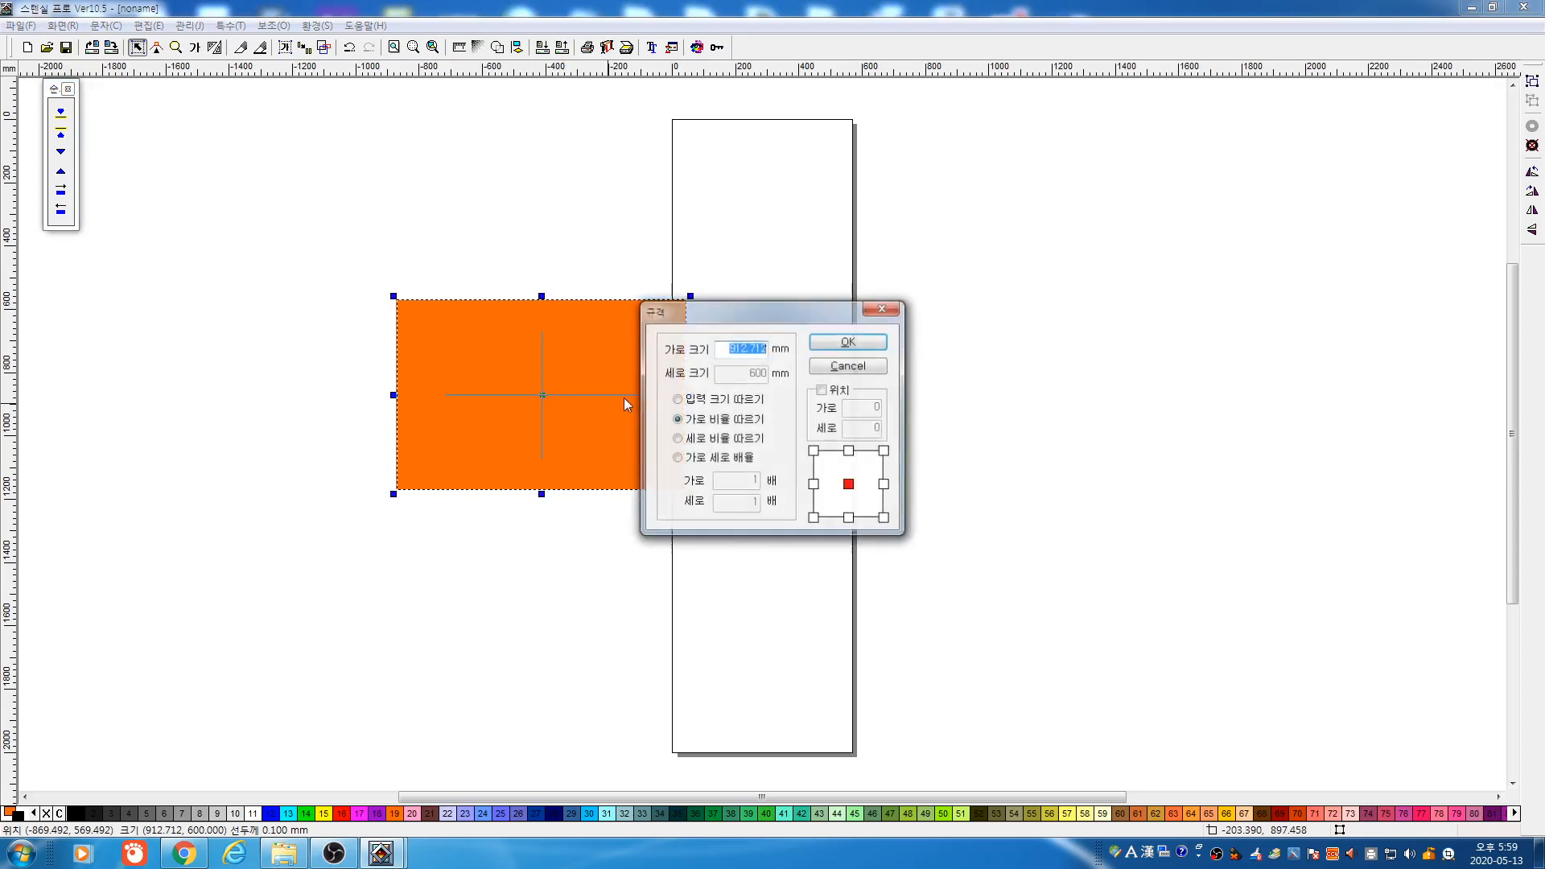
{"action": "left_click", "coordinate": [720, 403]}
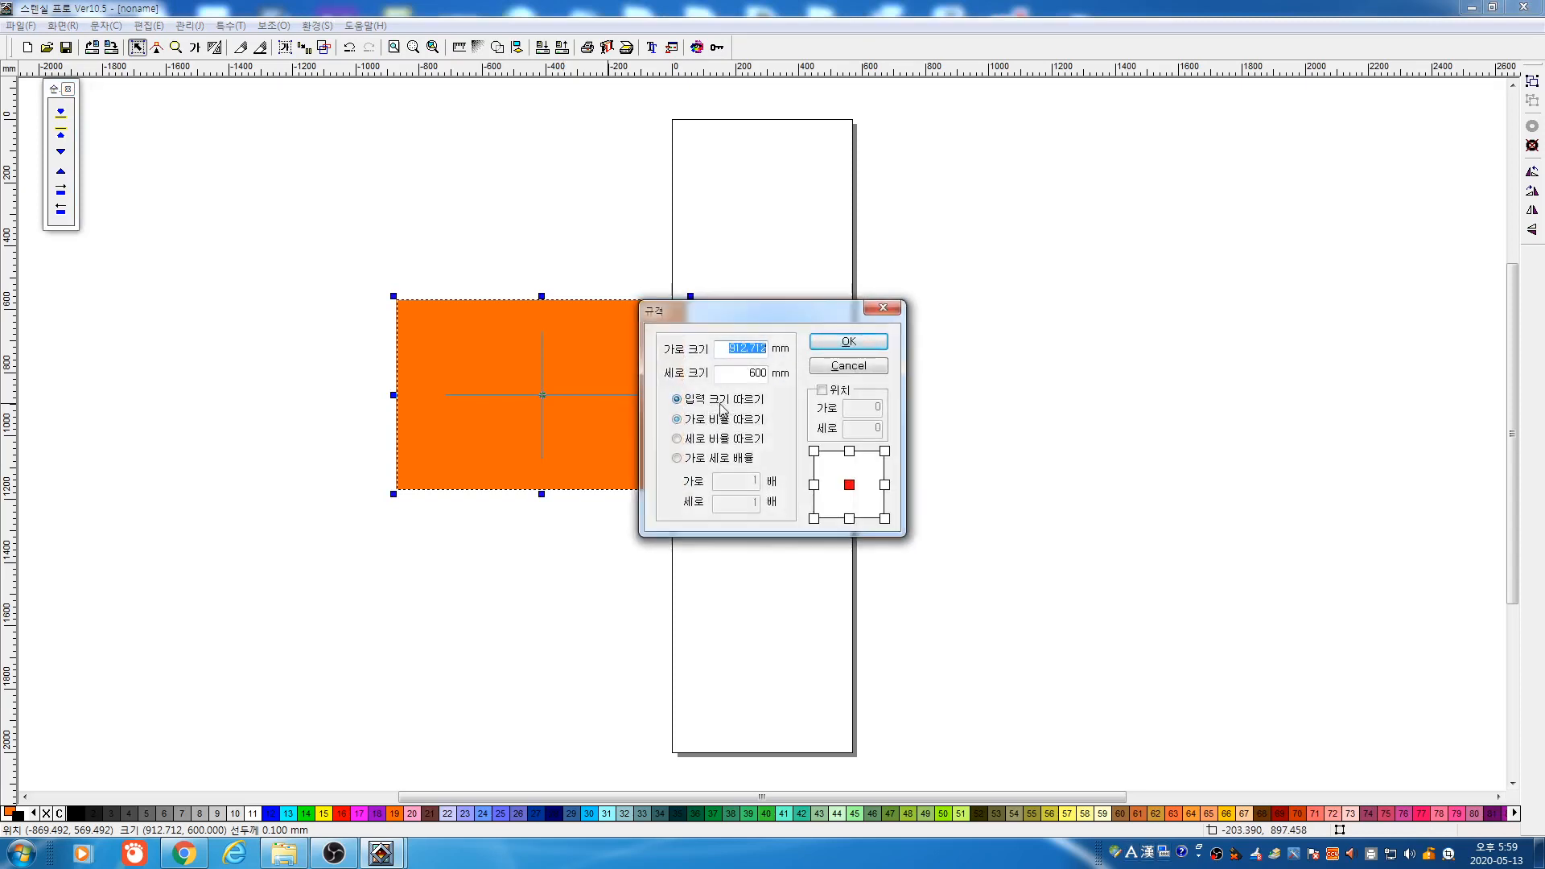
{"action": "left_click", "coordinate": [729, 420]}
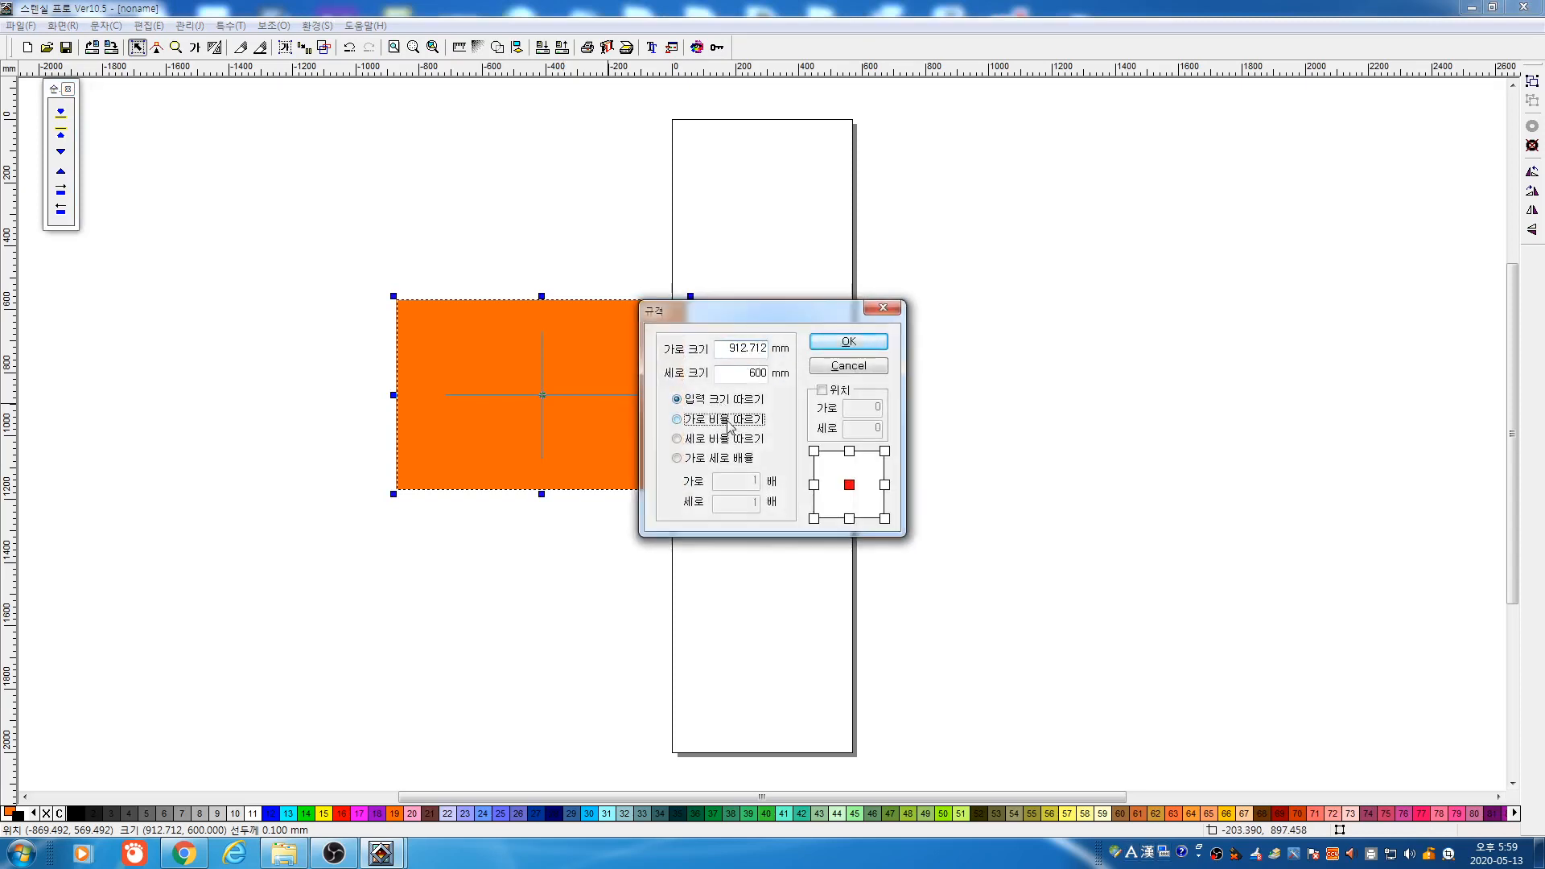
{"action": "left_click", "coordinate": [826, 343]}
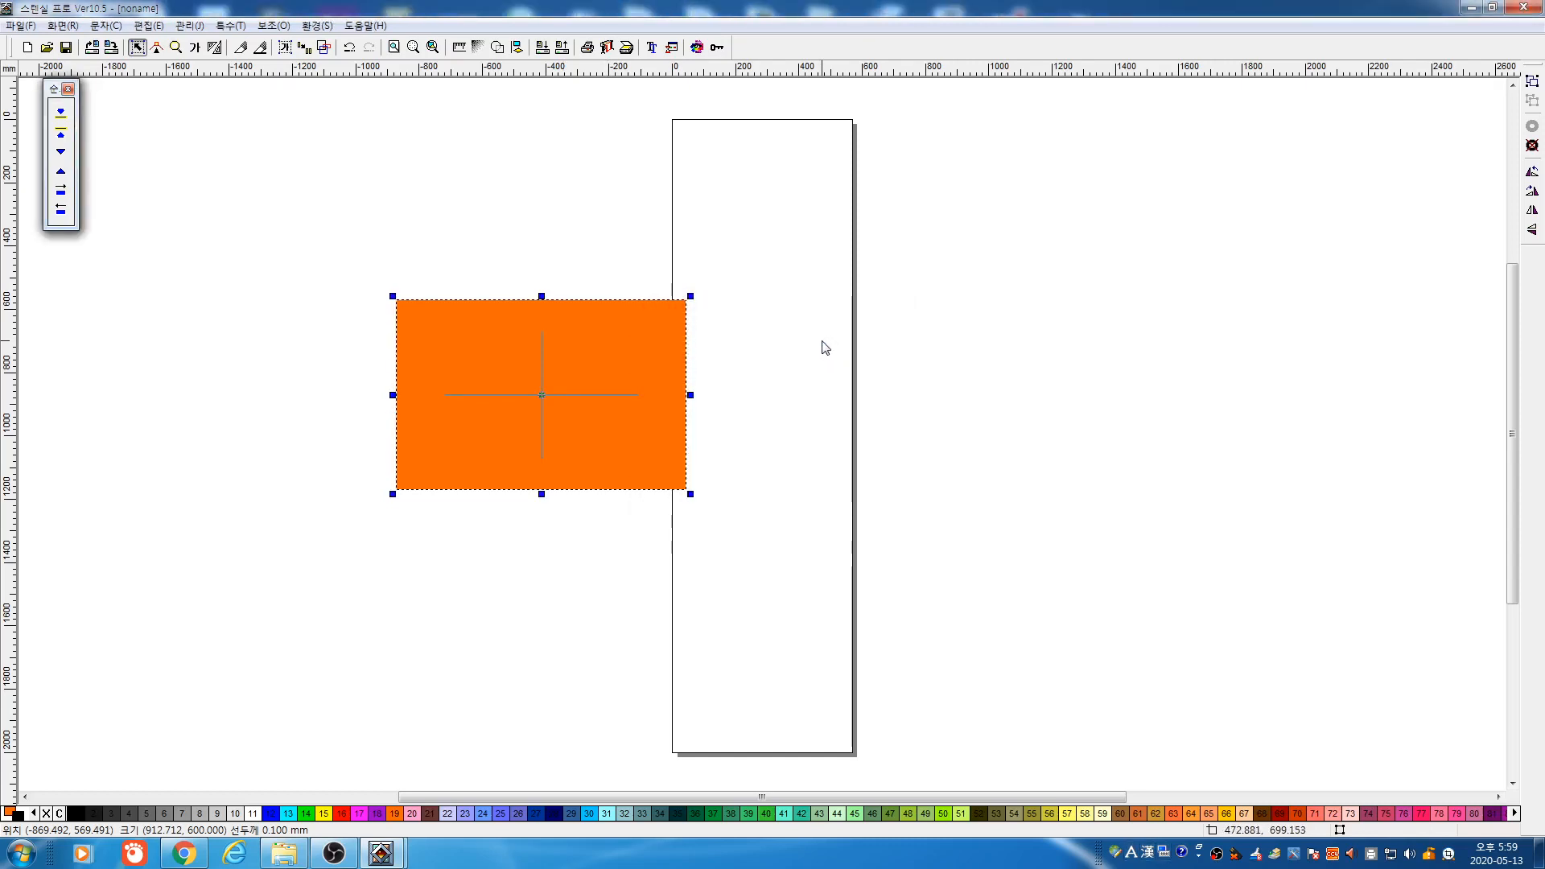
{"action": "key", "text": "Delete"}
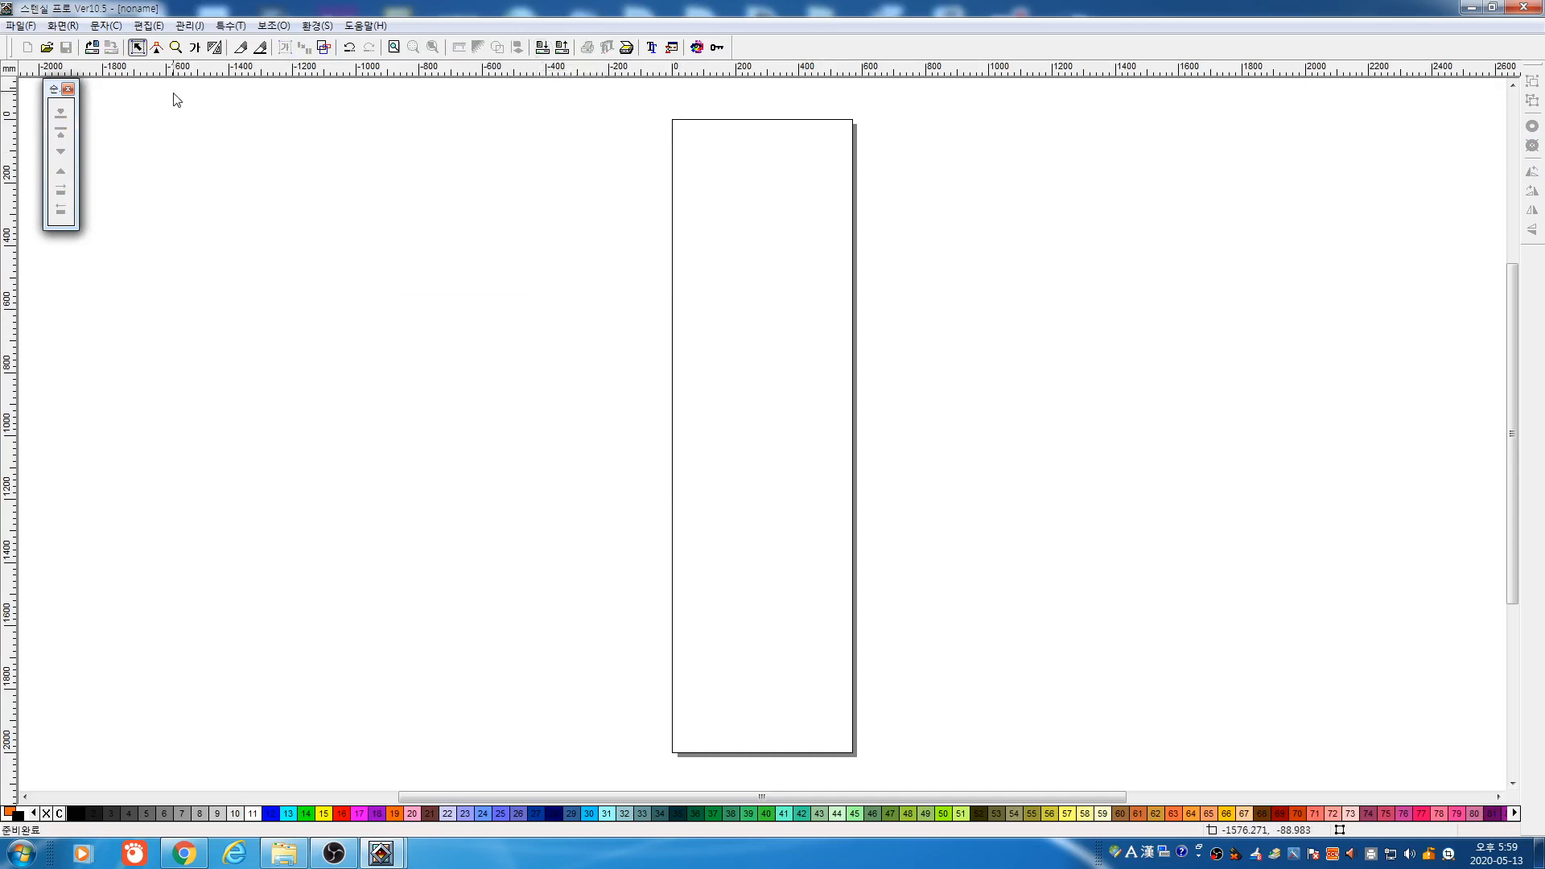
{"action": "left_click", "coordinate": [195, 47]}
{"action": "left_click_drag", "start_coordinate": [387, 212], "coordinate": [720, 365]}
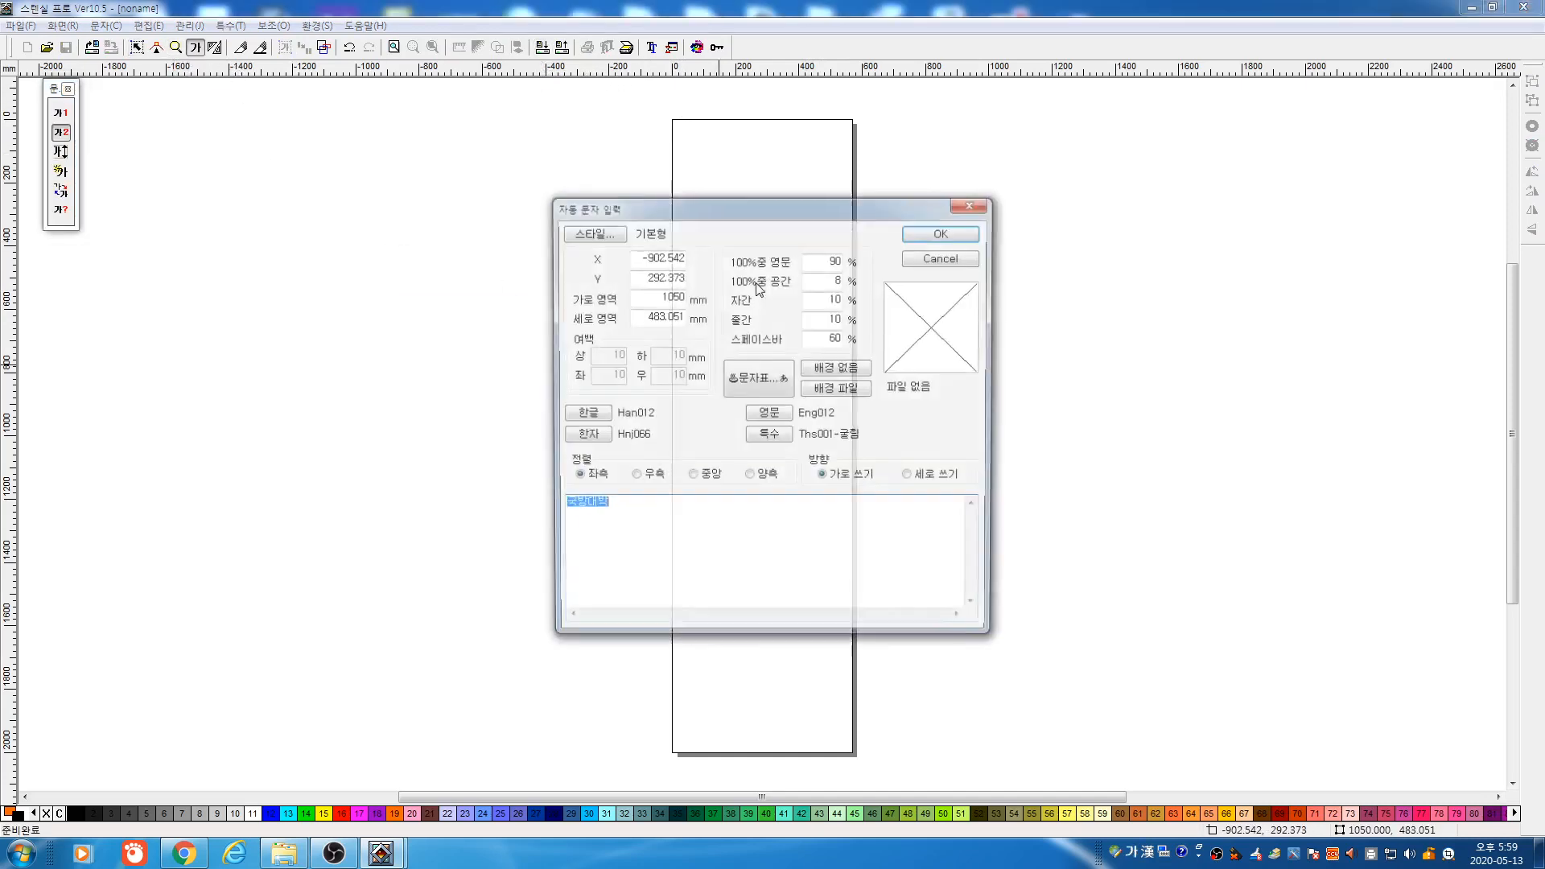
{"action": "left_click", "coordinate": [916, 239]}
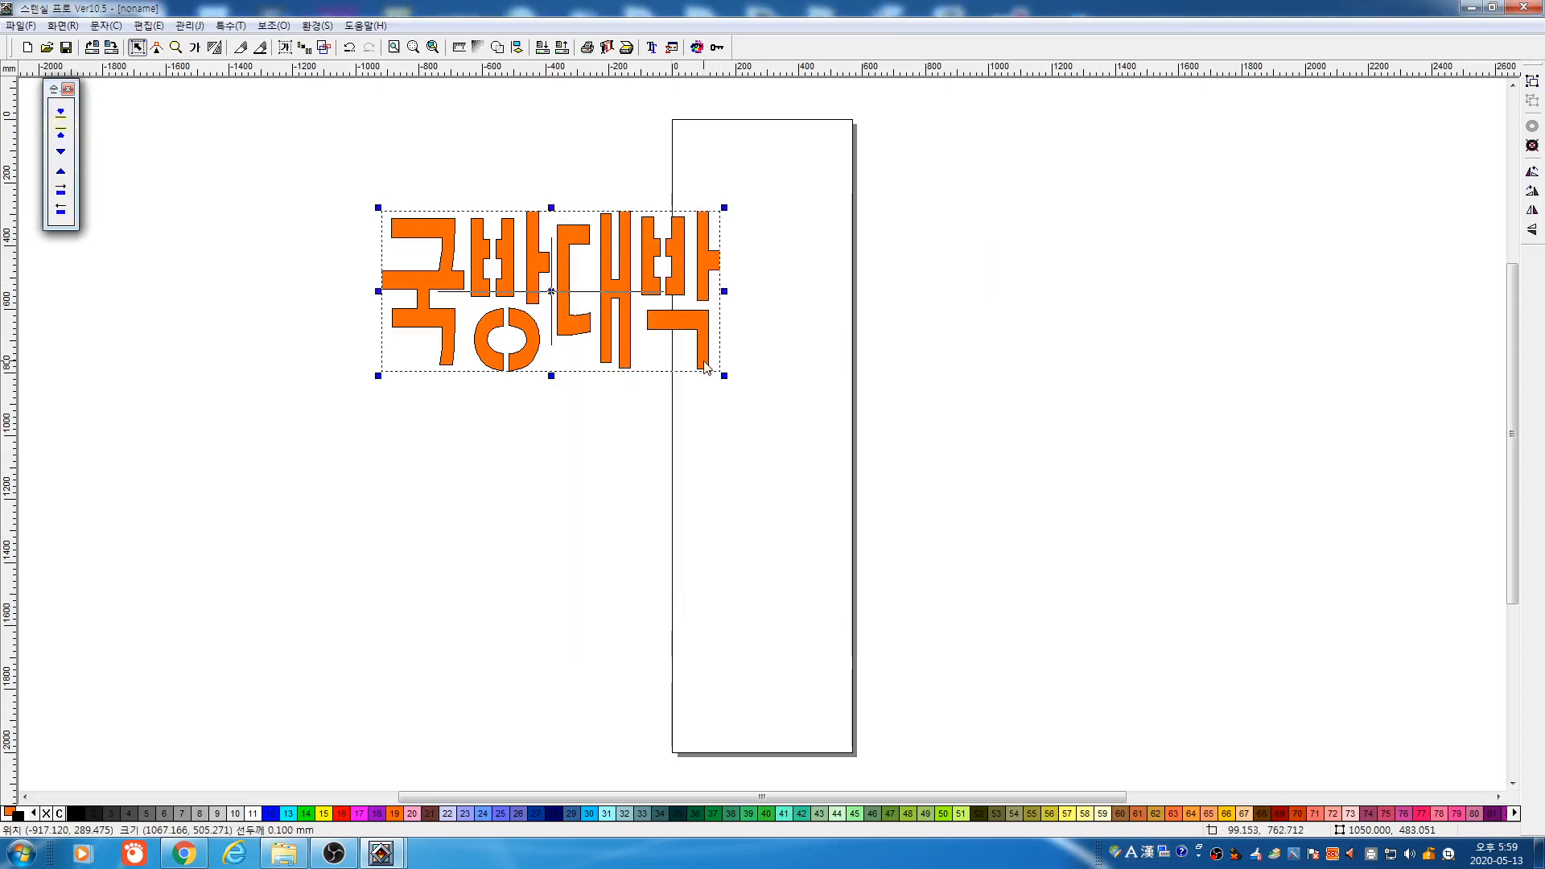
{"action": "left_click_drag", "start_coordinate": [724, 373], "coordinate": [999, 507]}
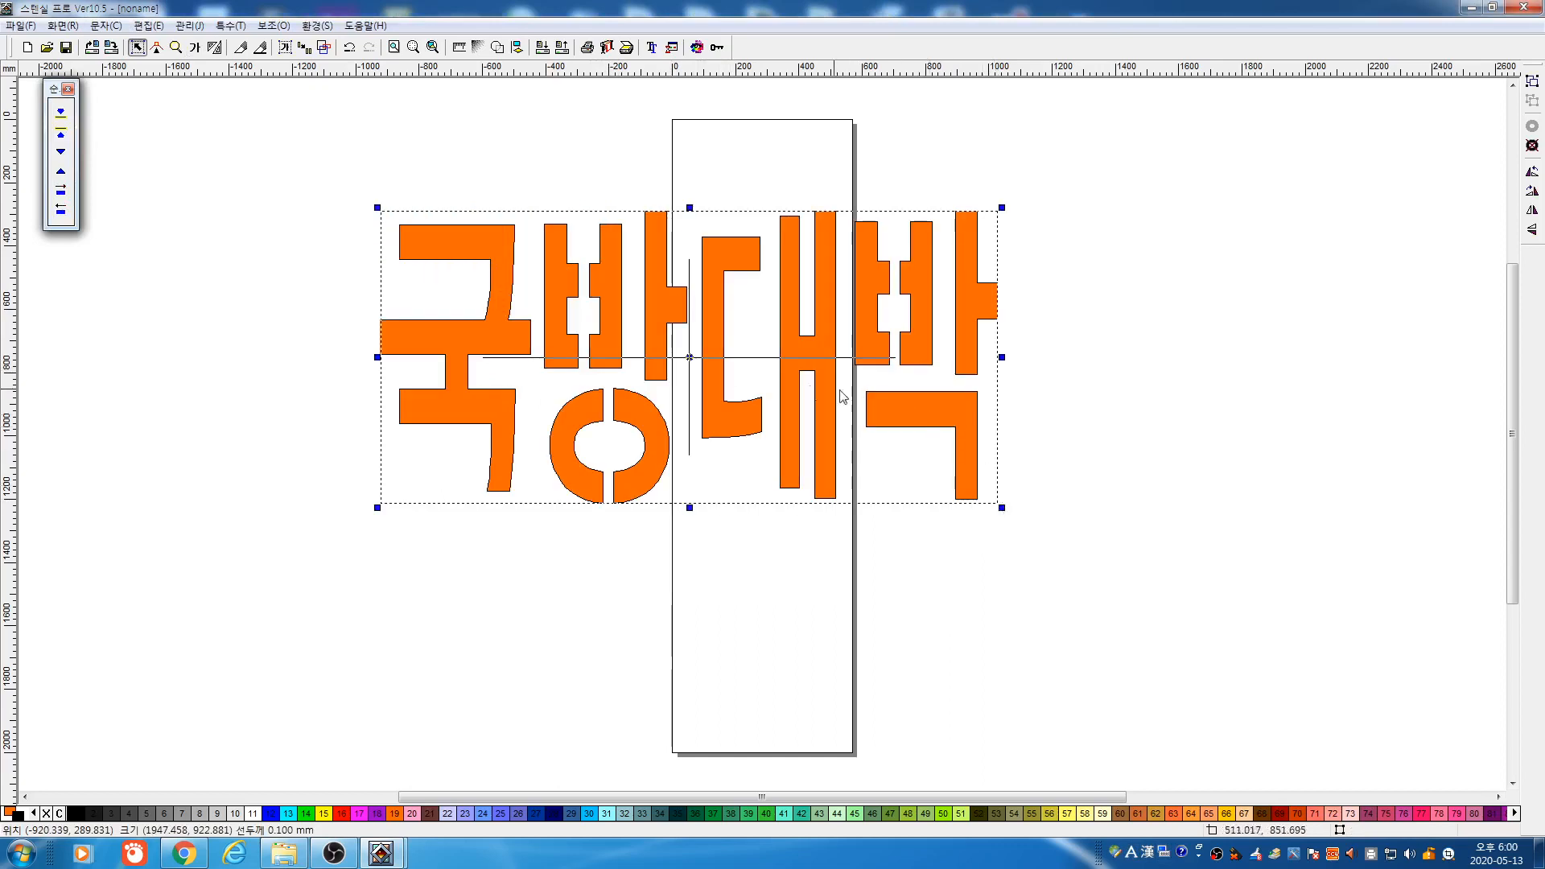
{"action": "left_click", "coordinate": [543, 48]}
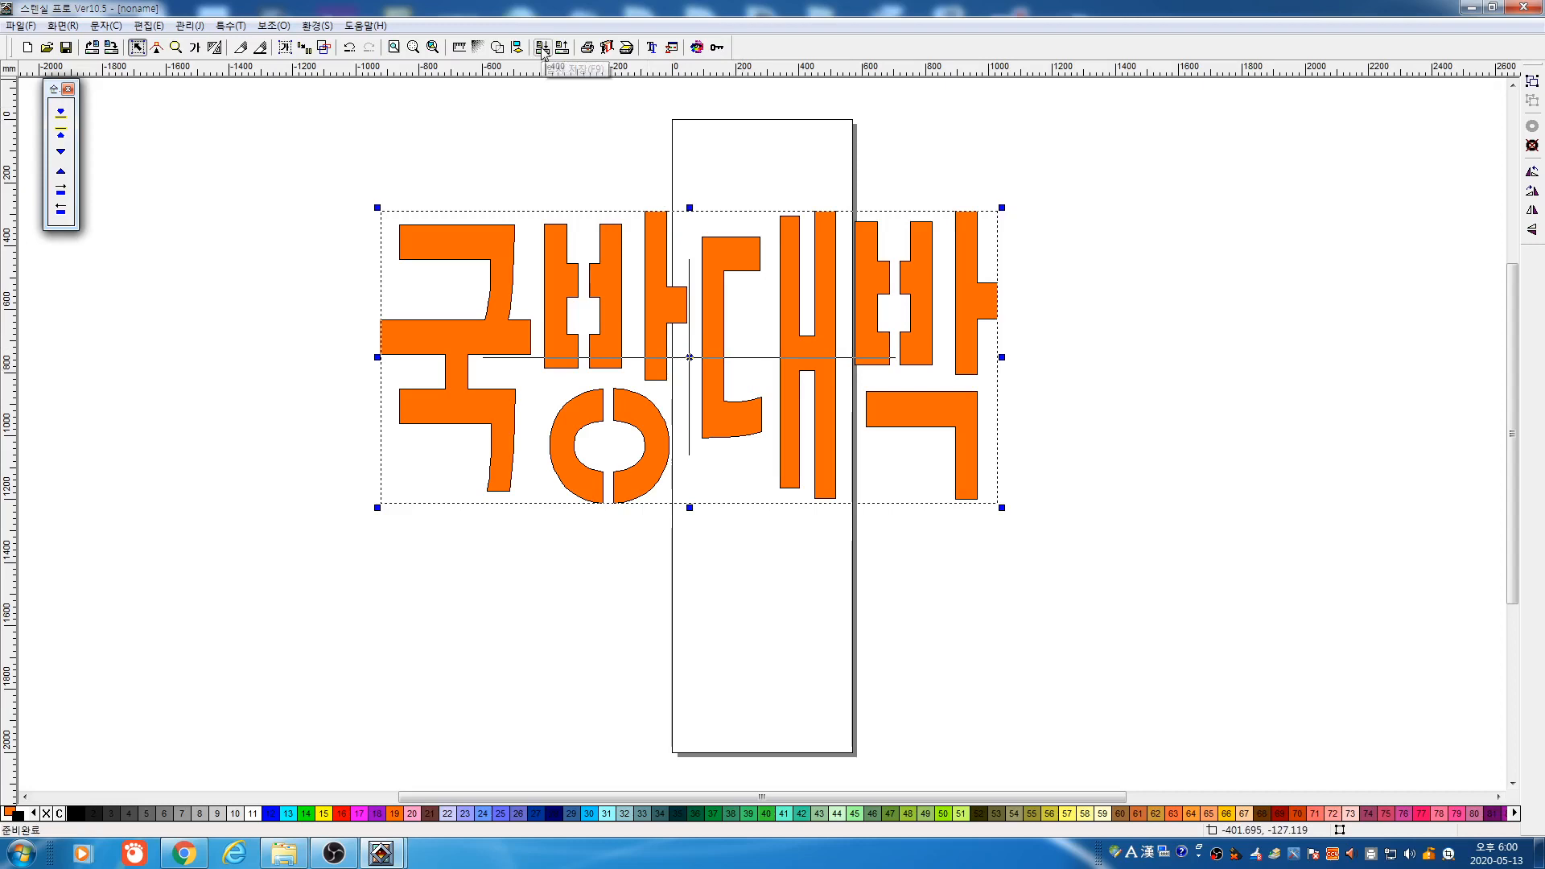
{"action": "left_click", "coordinate": [681, 332]}
{"action": "left_click_drag", "start_coordinate": [699, 337], "coordinate": [609, 384]}
{"action": "left_click_drag", "start_coordinate": [911, 404], "coordinate": [1257, 404]}
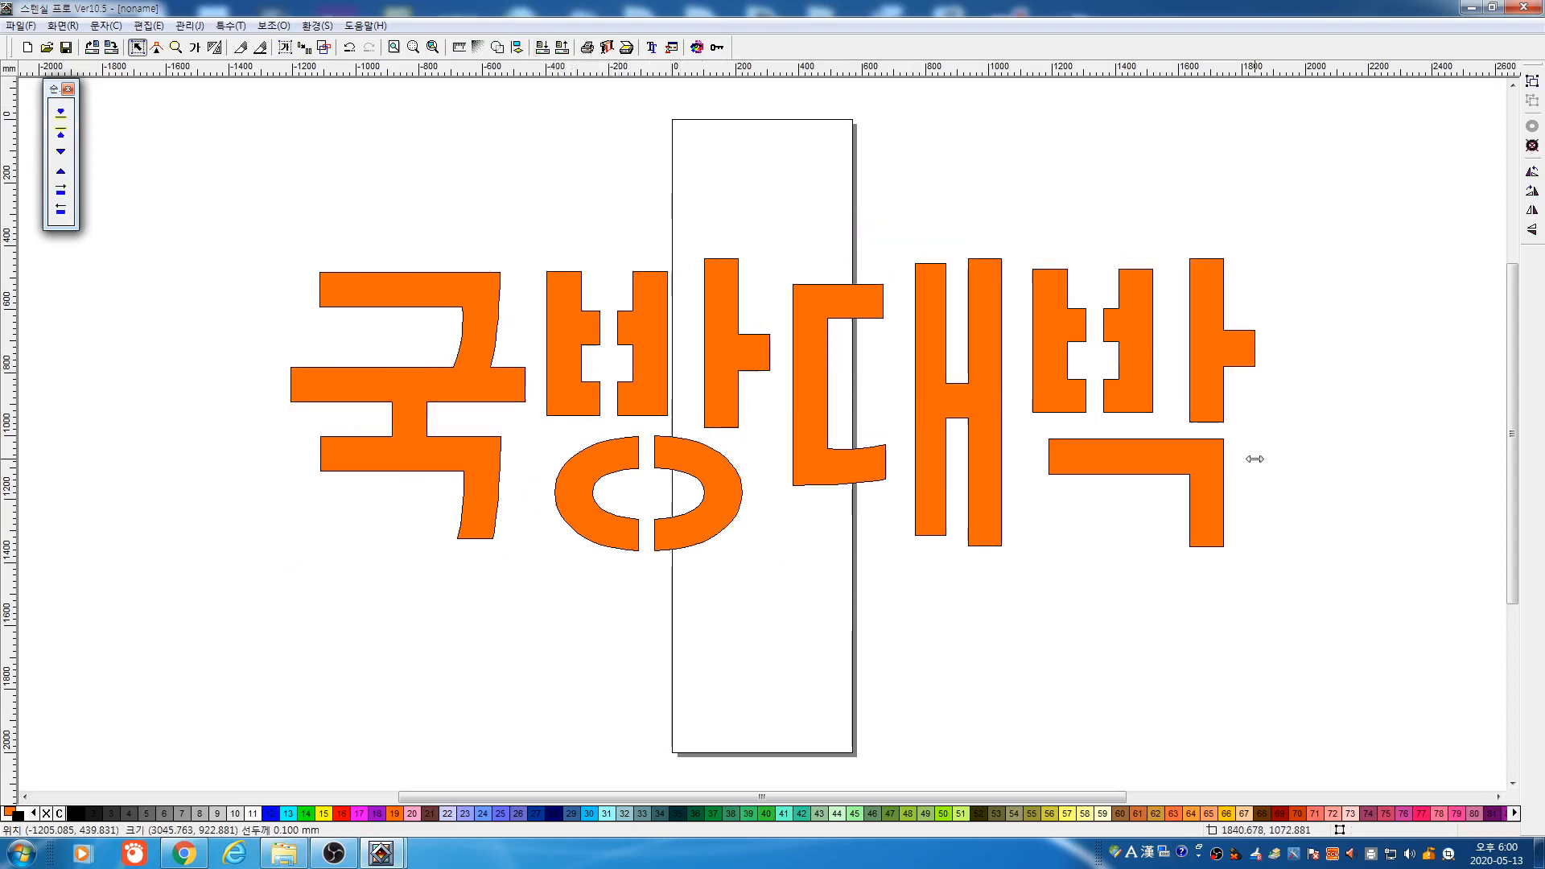
{"action": "left_click", "coordinate": [1169, 521]}
{"action": "left_click", "coordinate": [946, 466]}
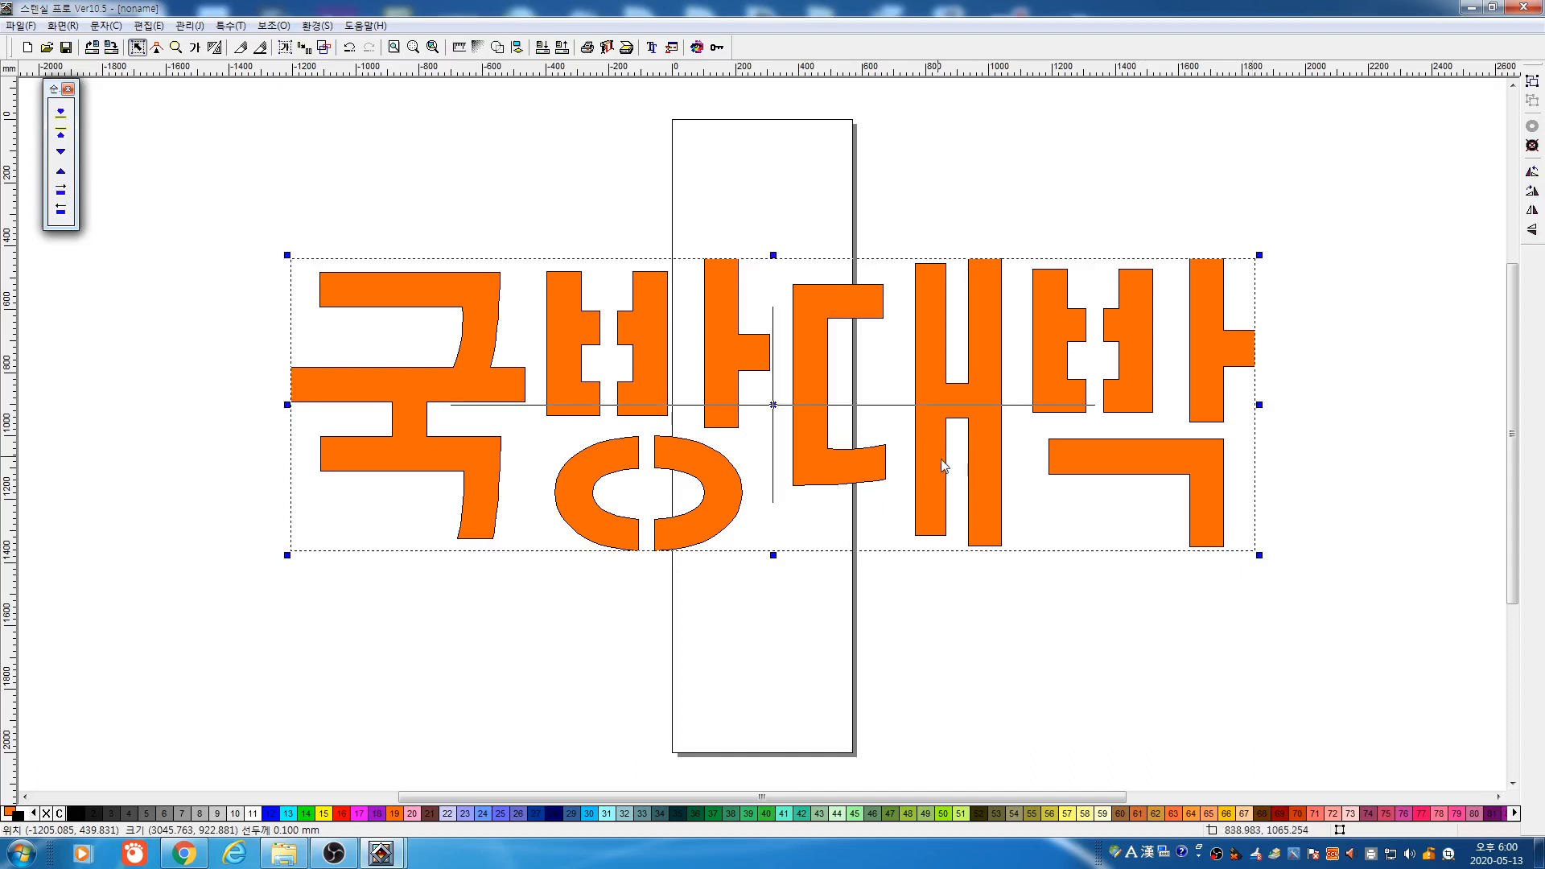
{"action": "left_click", "coordinate": [895, 422]}
{"action": "left_click_drag", "start_coordinate": [799, 389], "coordinate": [769, 524]}
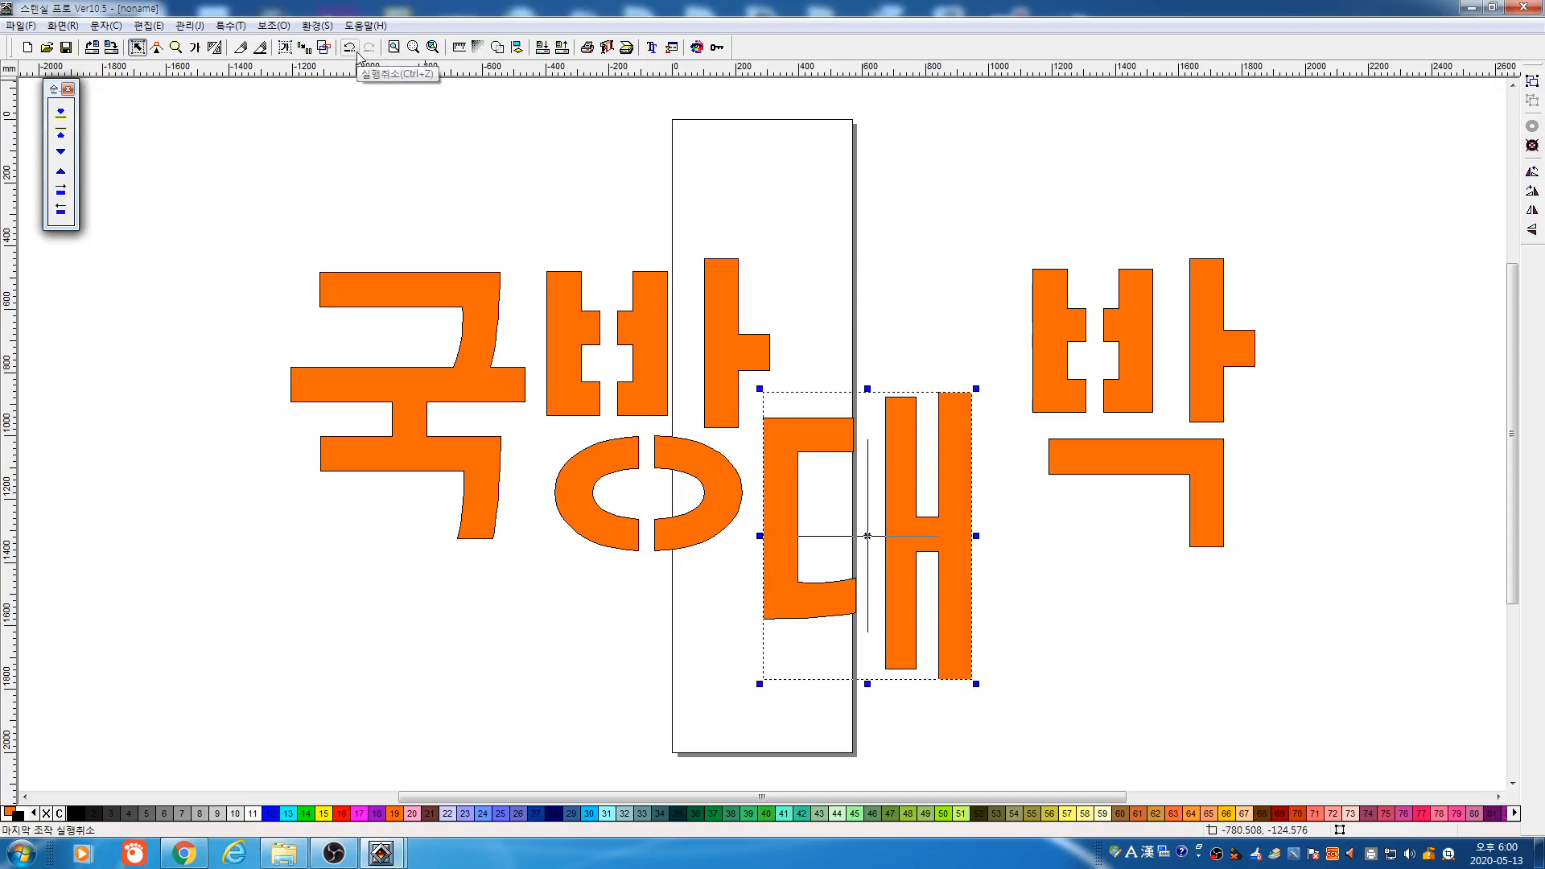
{"action": "left_click", "coordinate": [562, 48]}
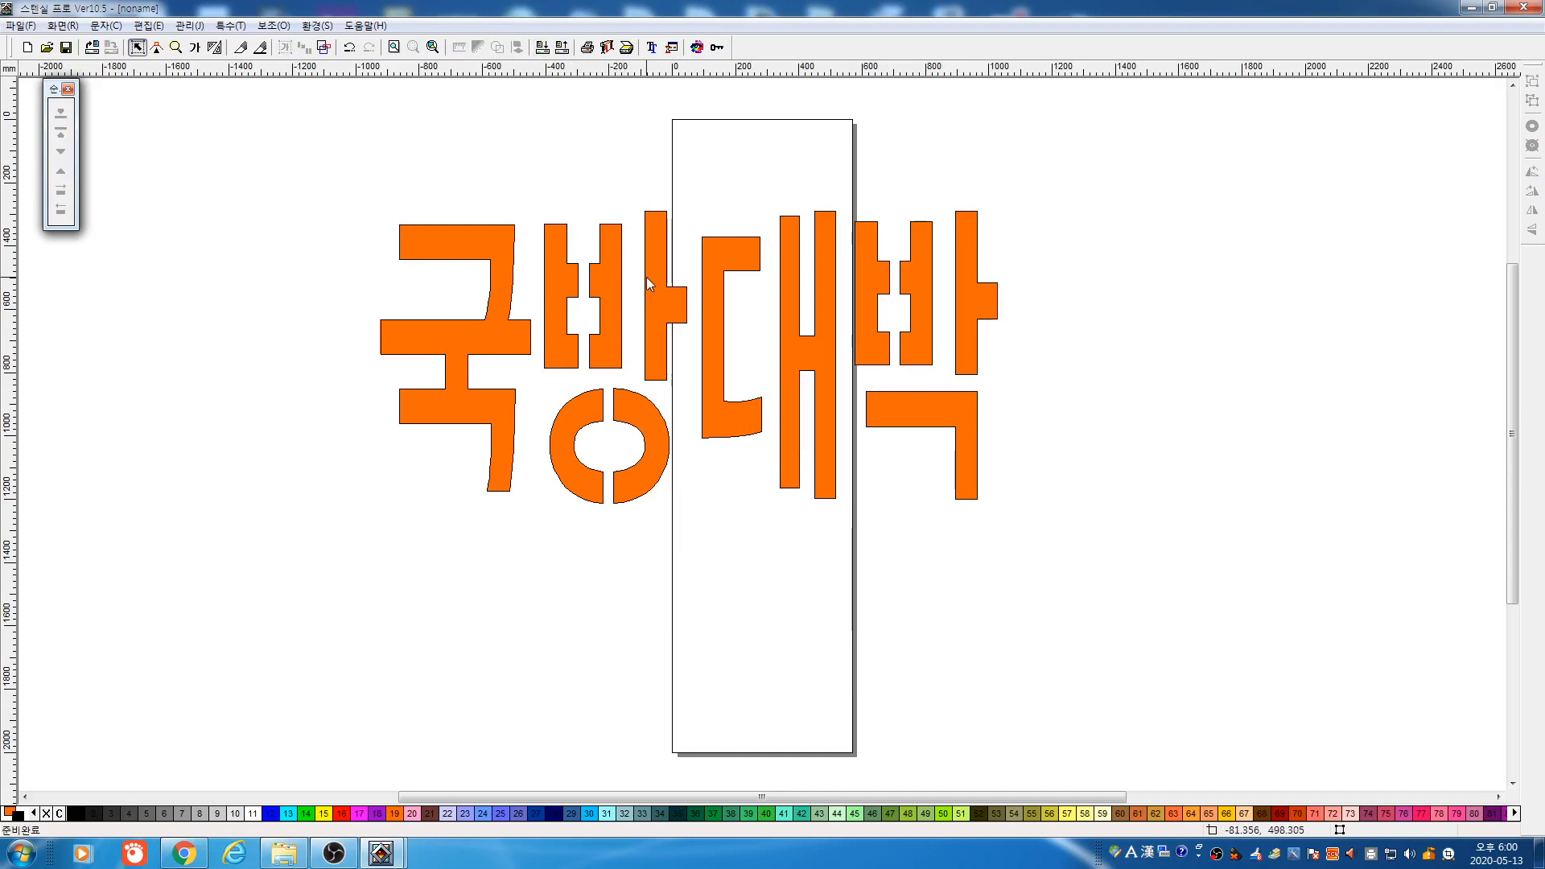
{"action": "left_click_drag", "start_coordinate": [165, 90], "coordinate": [649, 340]}
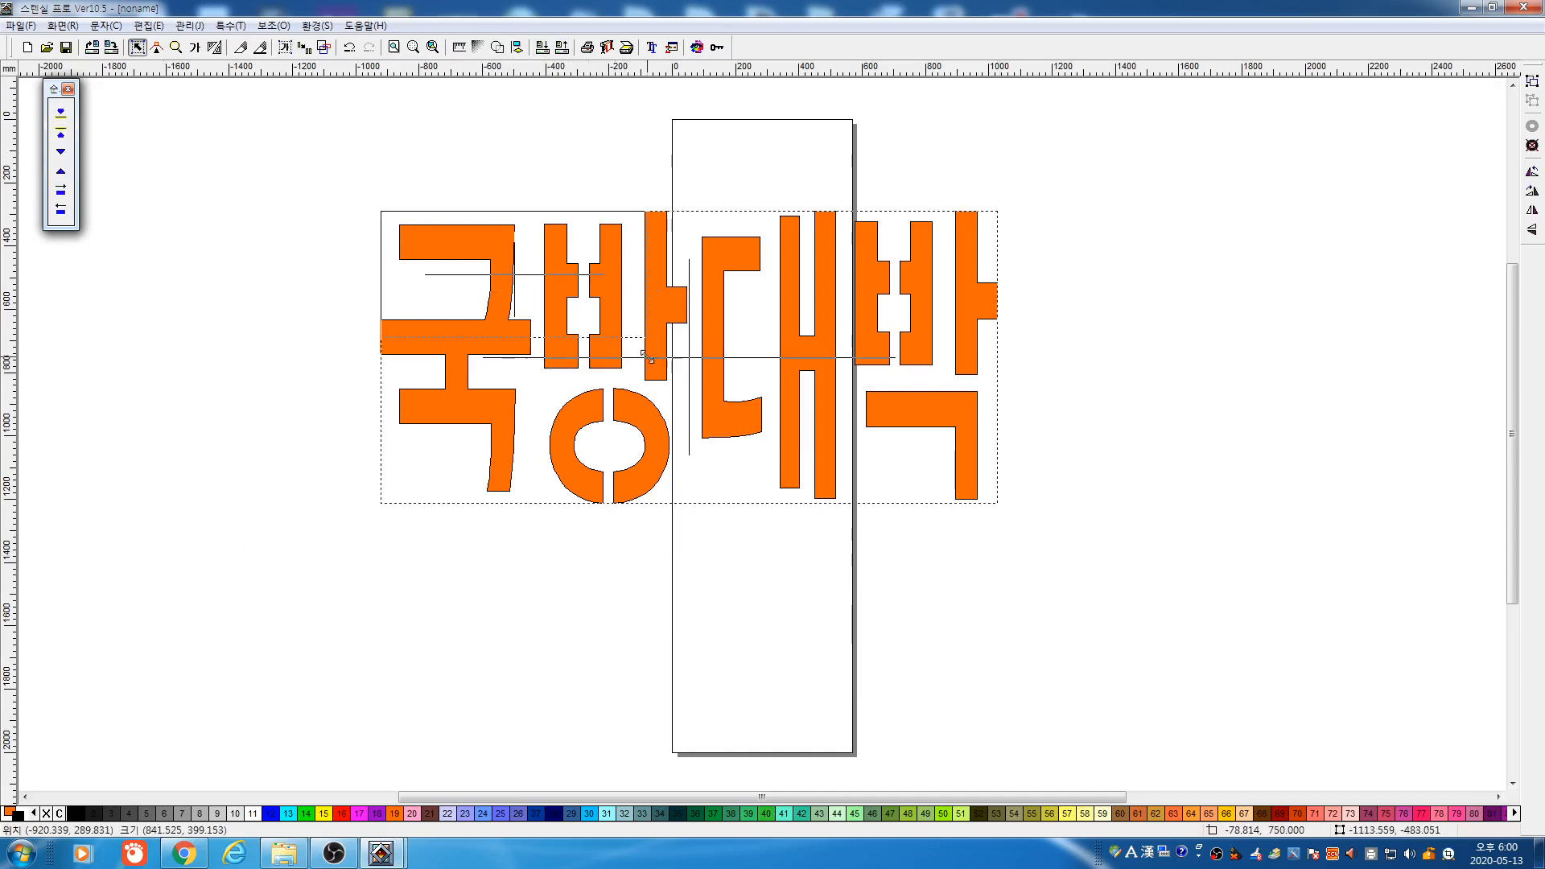
{"action": "left_click_drag", "start_coordinate": [514, 236], "coordinate": [379, 203]}
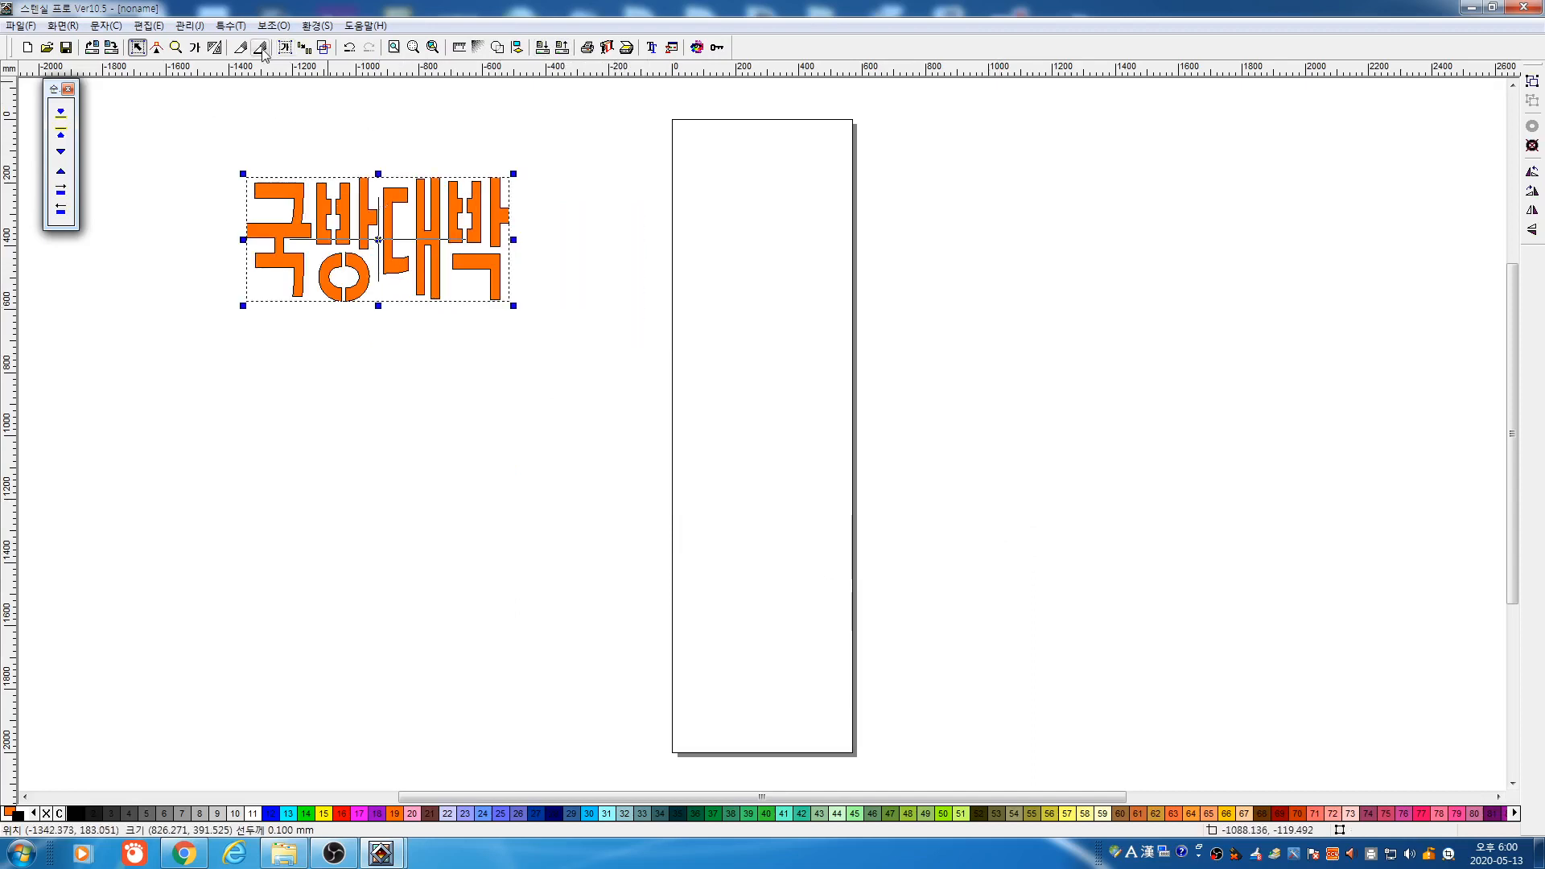
{"action": "left_click", "coordinate": [303, 55]}
{"action": "left_click", "coordinate": [346, 220]}
{"action": "left_click", "coordinate": [399, 409]}
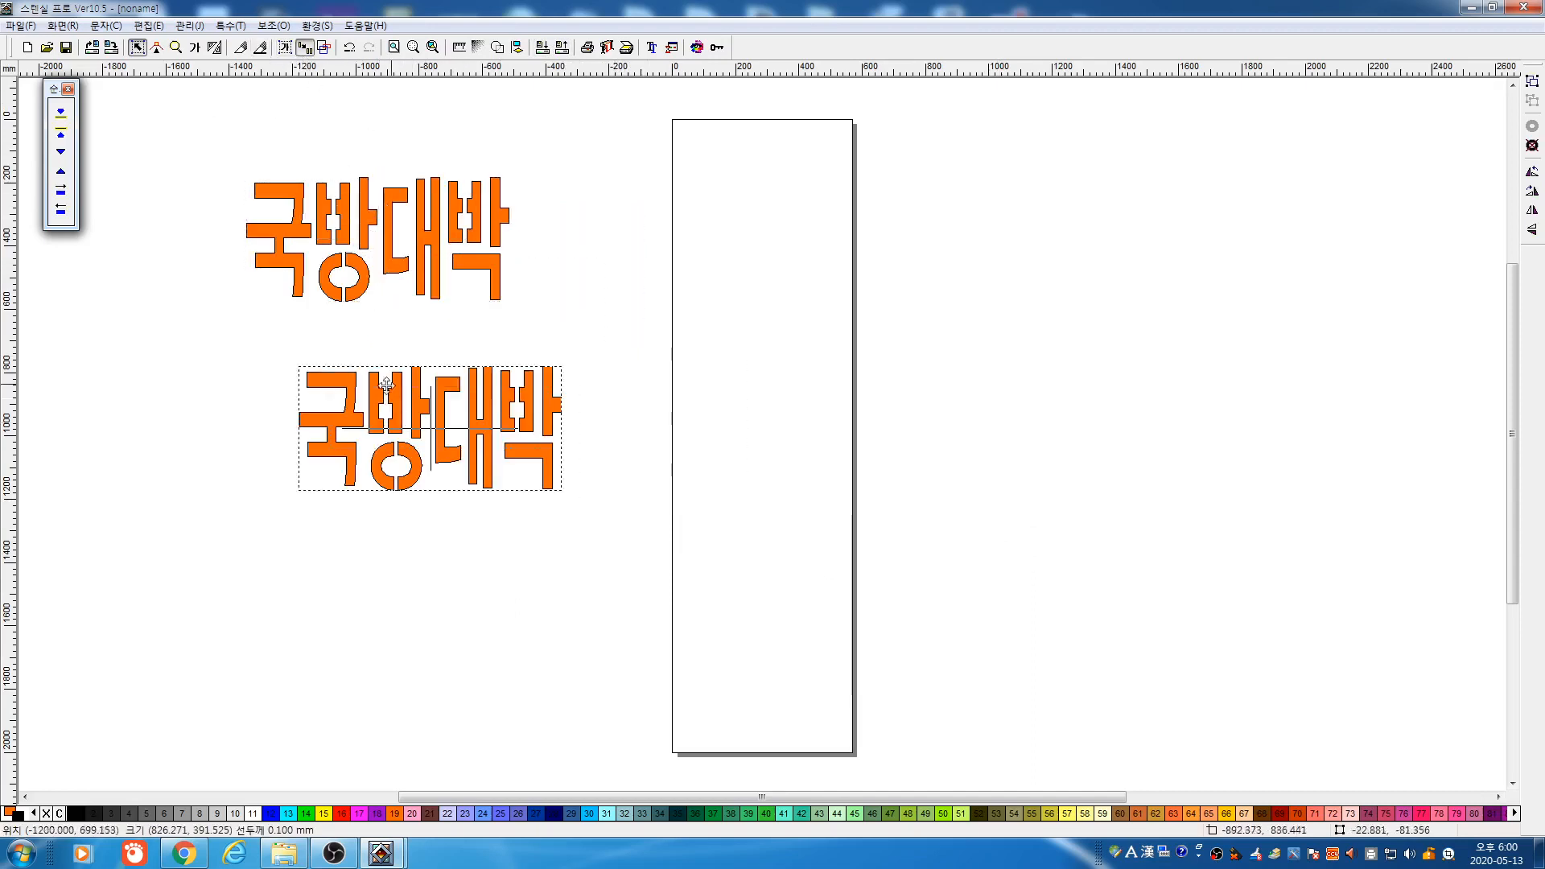
{"action": "left_click", "coordinate": [613, 360]}
{"action": "left_click", "coordinate": [821, 339]}
{"action": "left_click", "coordinate": [895, 285]}
{"action": "left_click", "coordinate": [890, 217]}
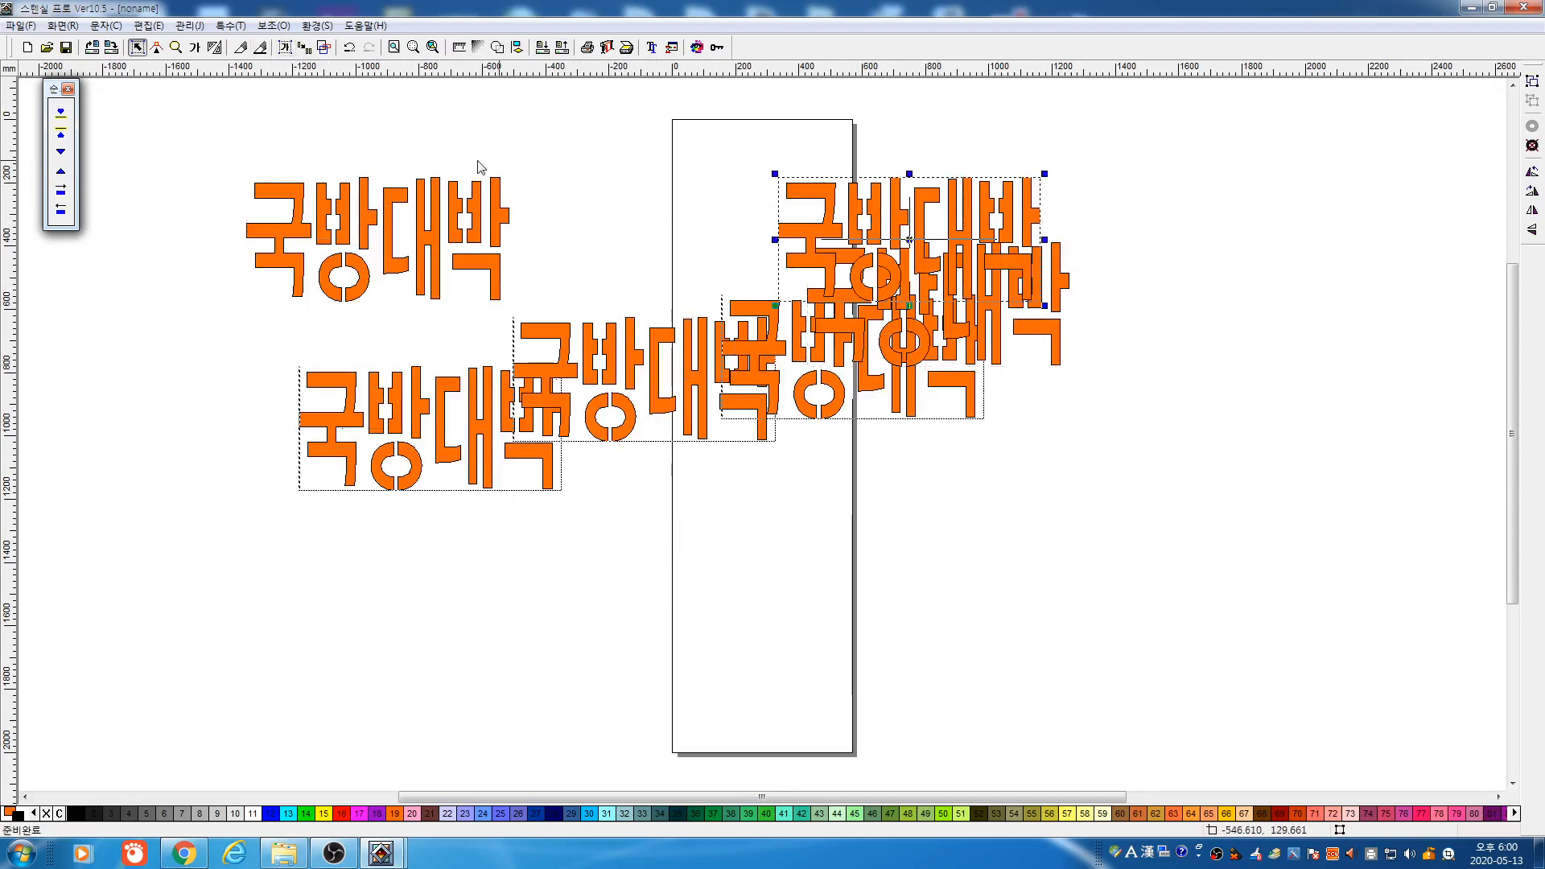
{"action": "left_click", "coordinate": [719, 165]}
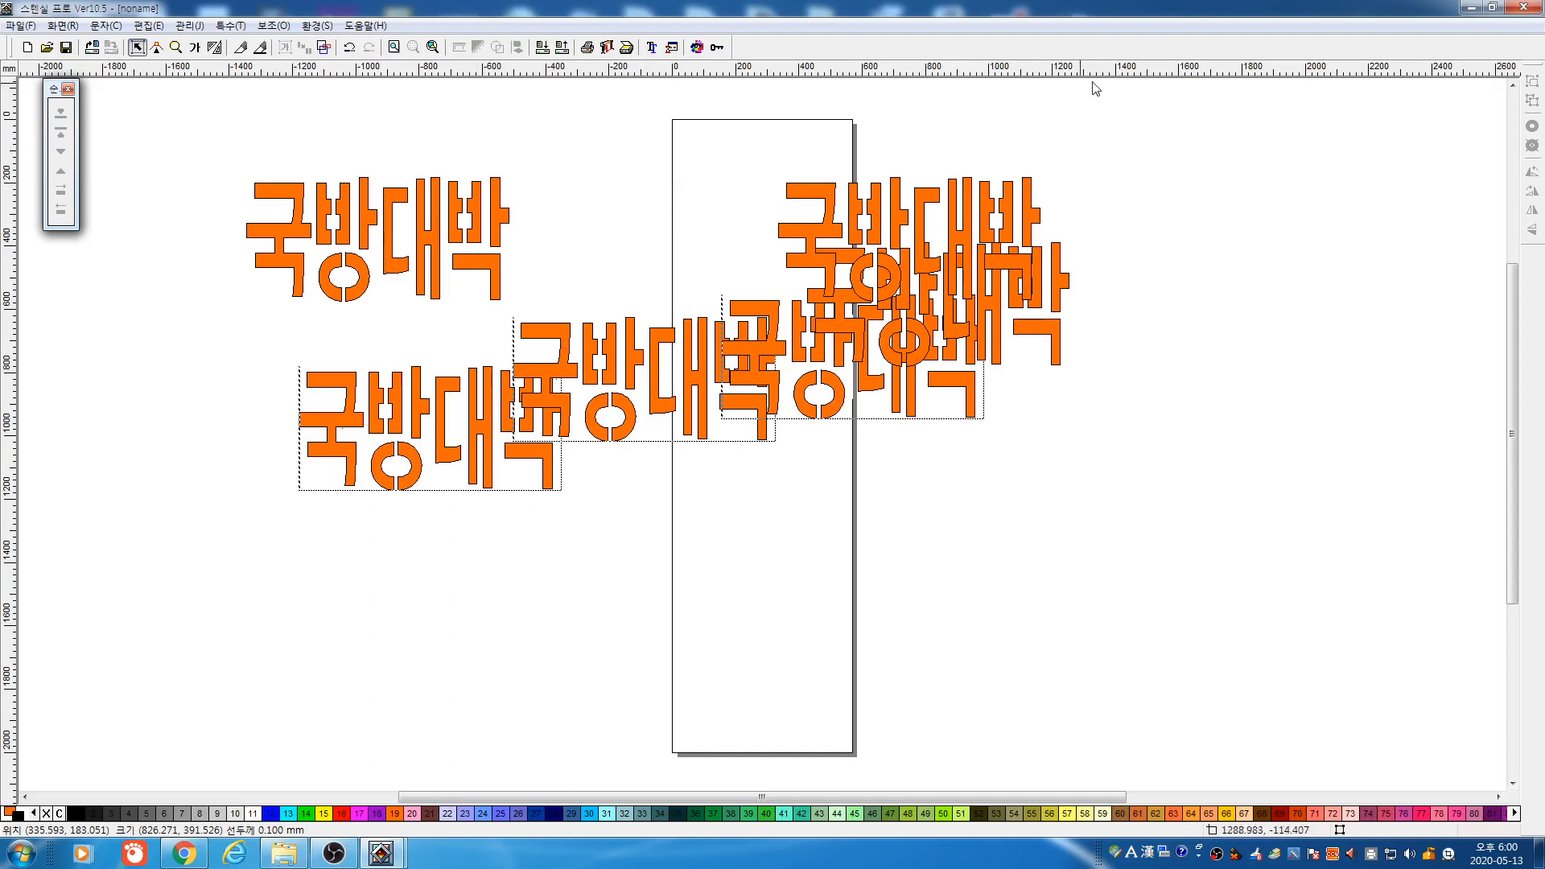
{"action": "left_click_drag", "start_coordinate": [167, 113], "coordinate": [1207, 513]}
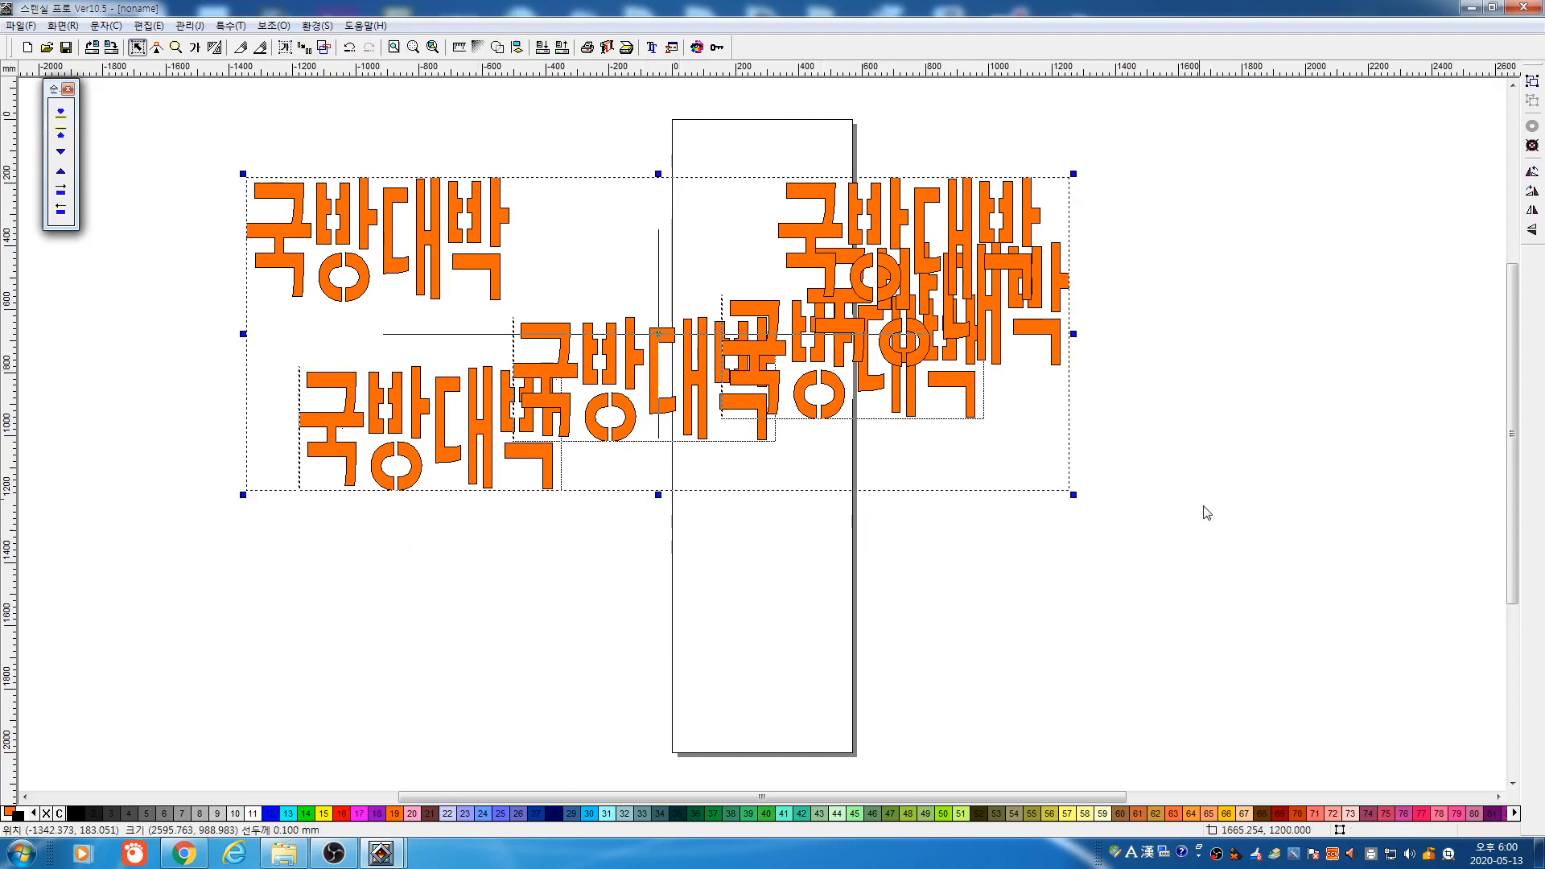
{"action": "key", "text": "Delete"}
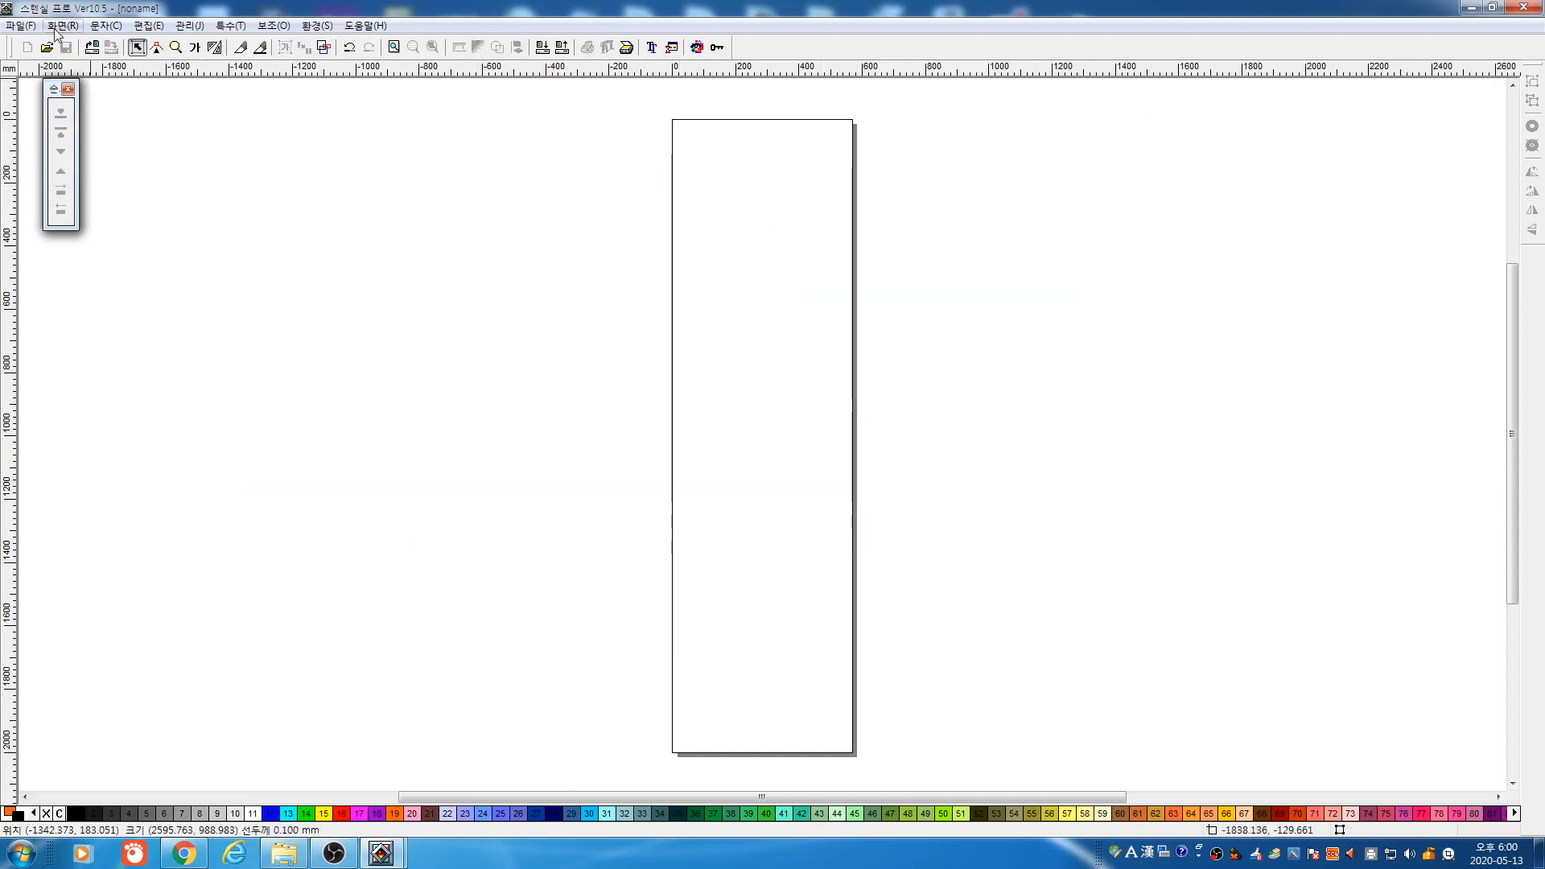
Open the auto-saved drawing 자동 저장.Lsd from the file list
{"action": "left_click", "coordinate": [20, 24]}
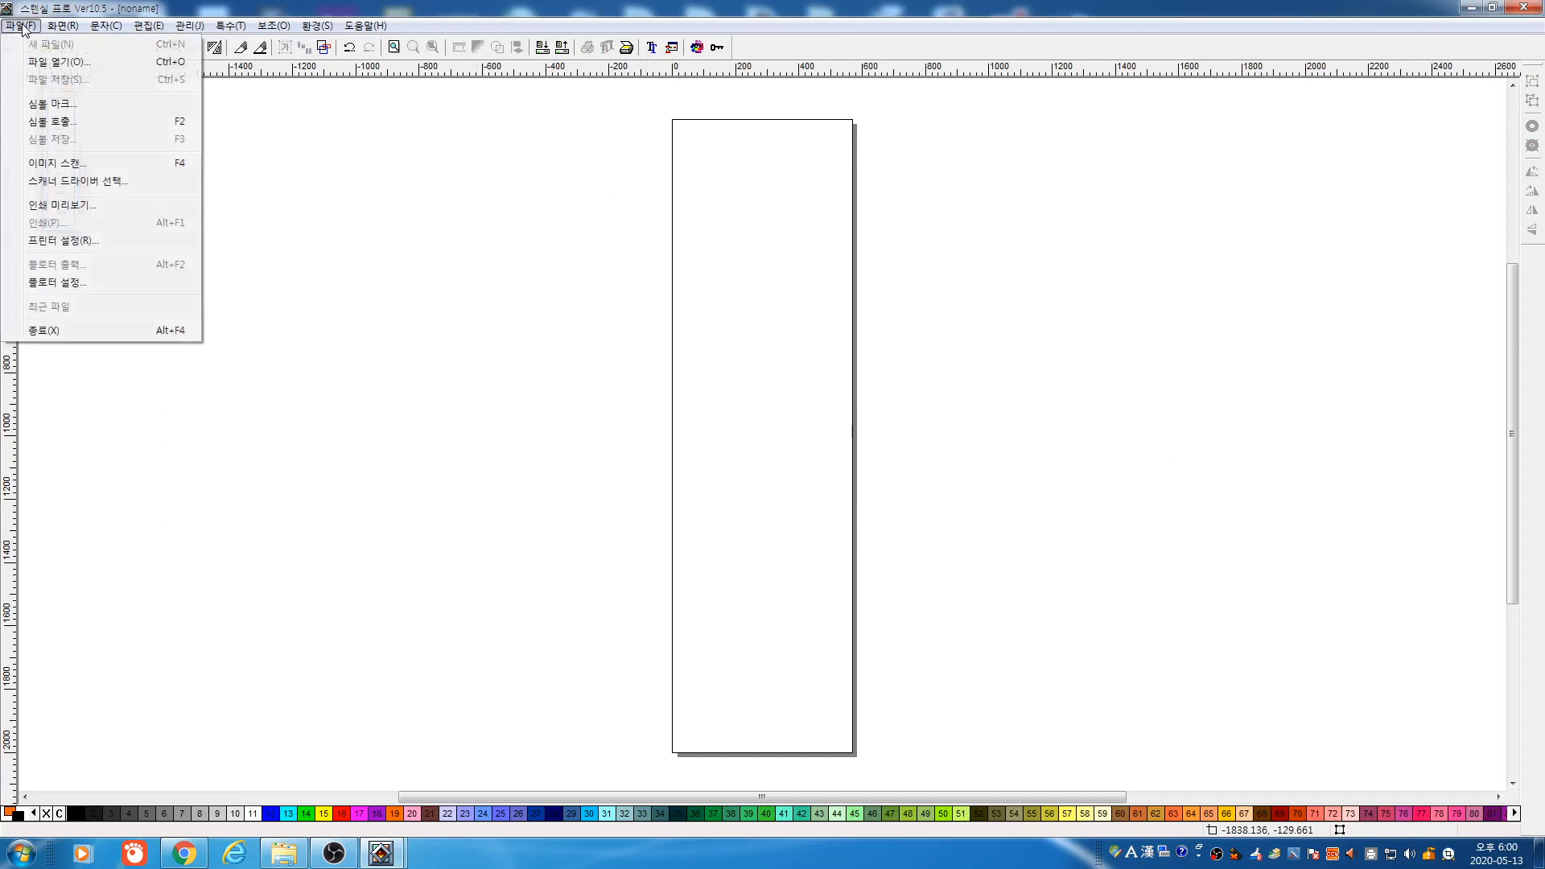
{"action": "left_click", "coordinate": [58, 62]}
{"action": "left_click", "coordinate": [933, 483]}
{"action": "scroll", "coordinate": [926, 491], "scroll_direction": "down", "scroll_amount": 1}
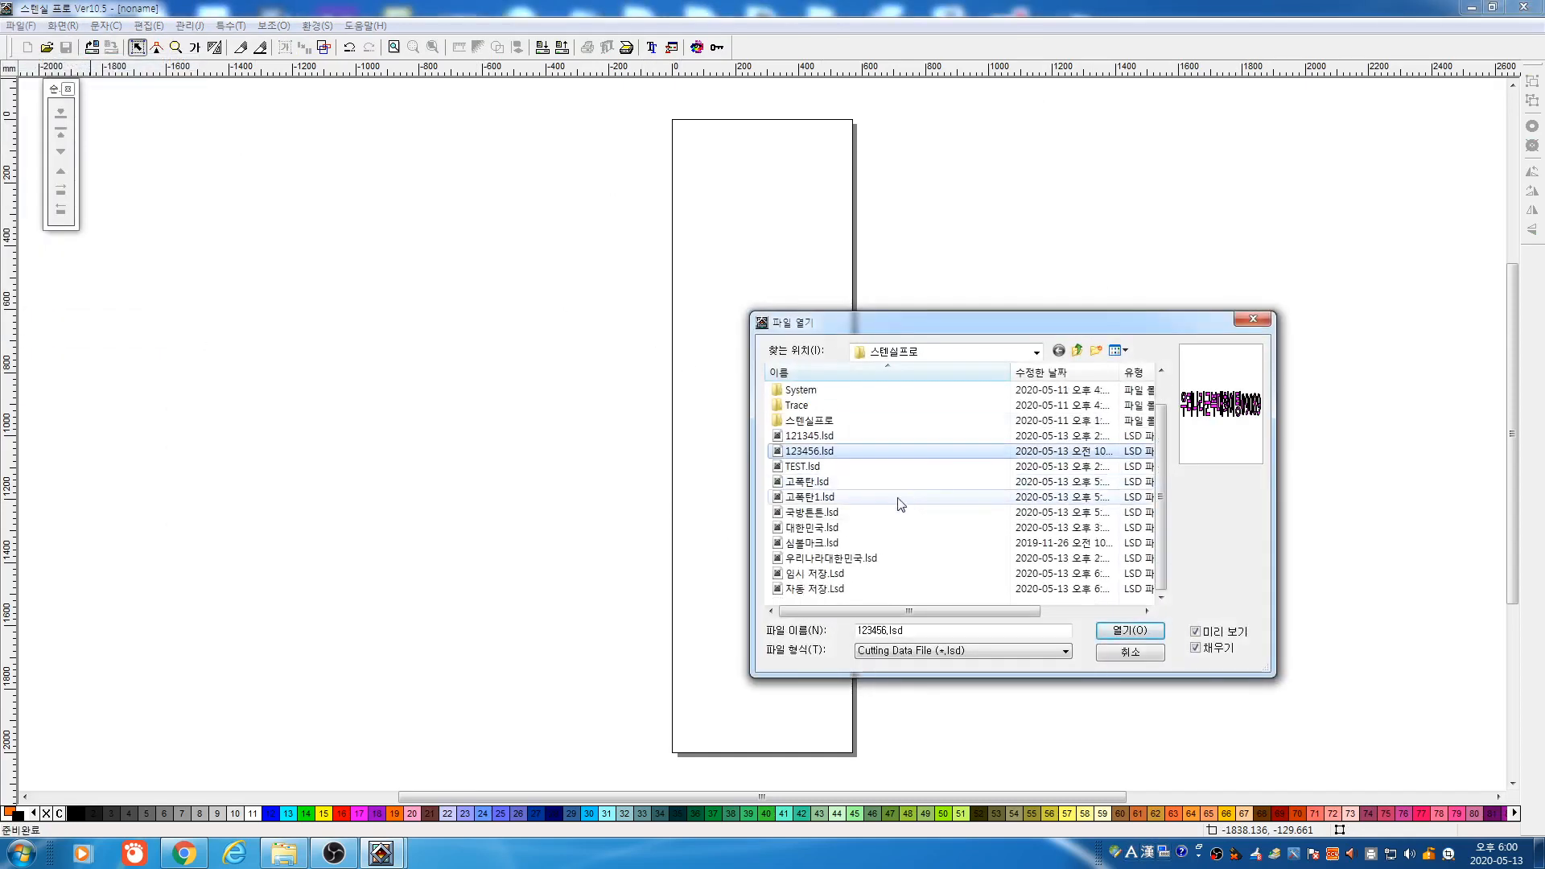
{"action": "left_click", "coordinate": [823, 575]}
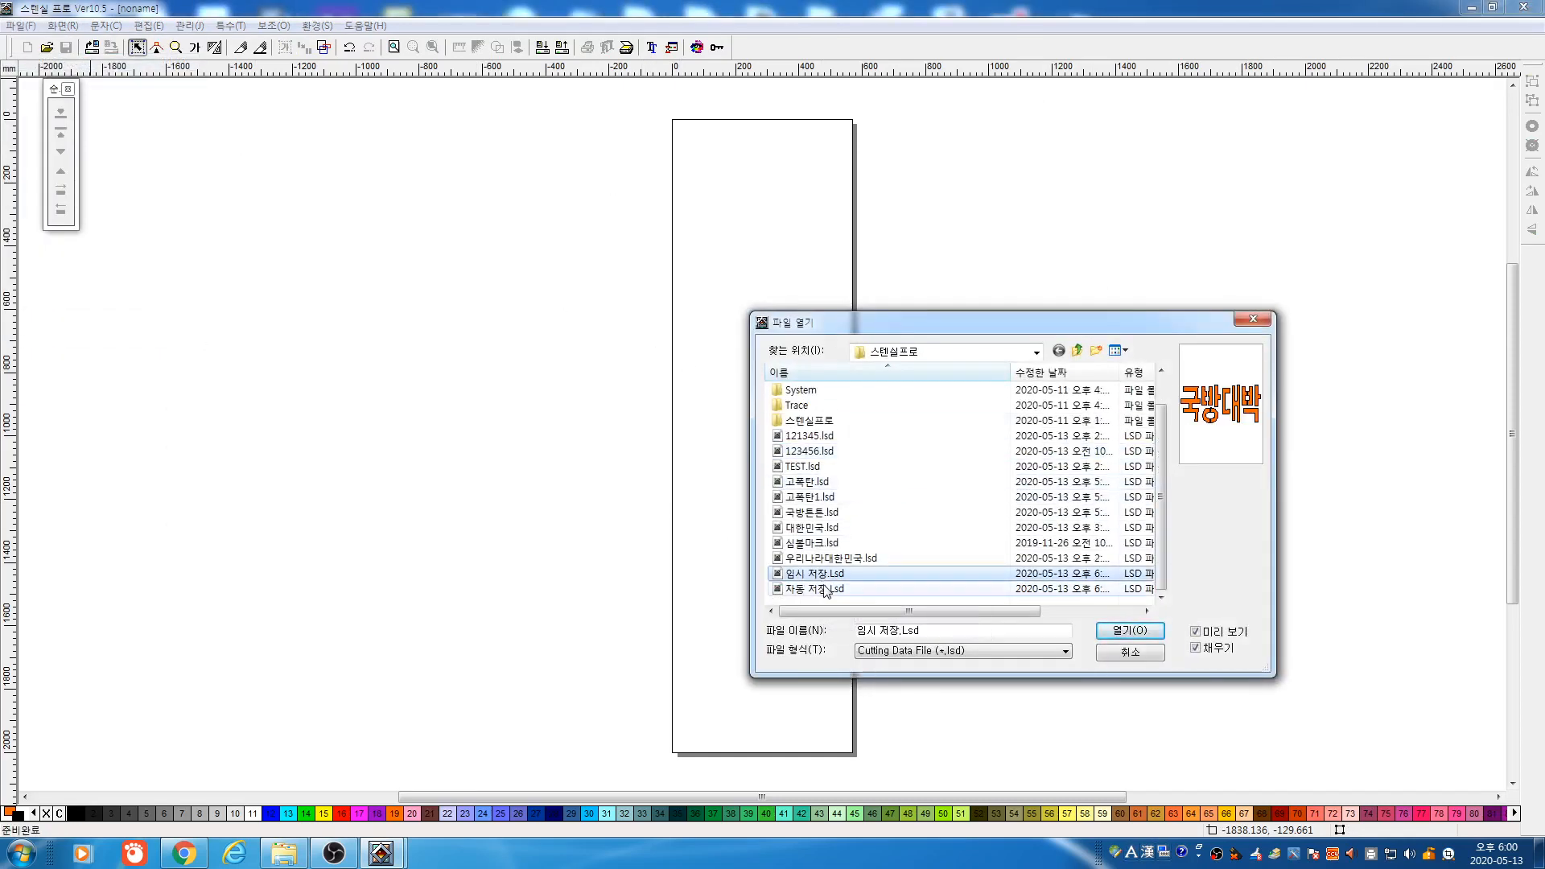
{"action": "left_click", "coordinate": [827, 591]}
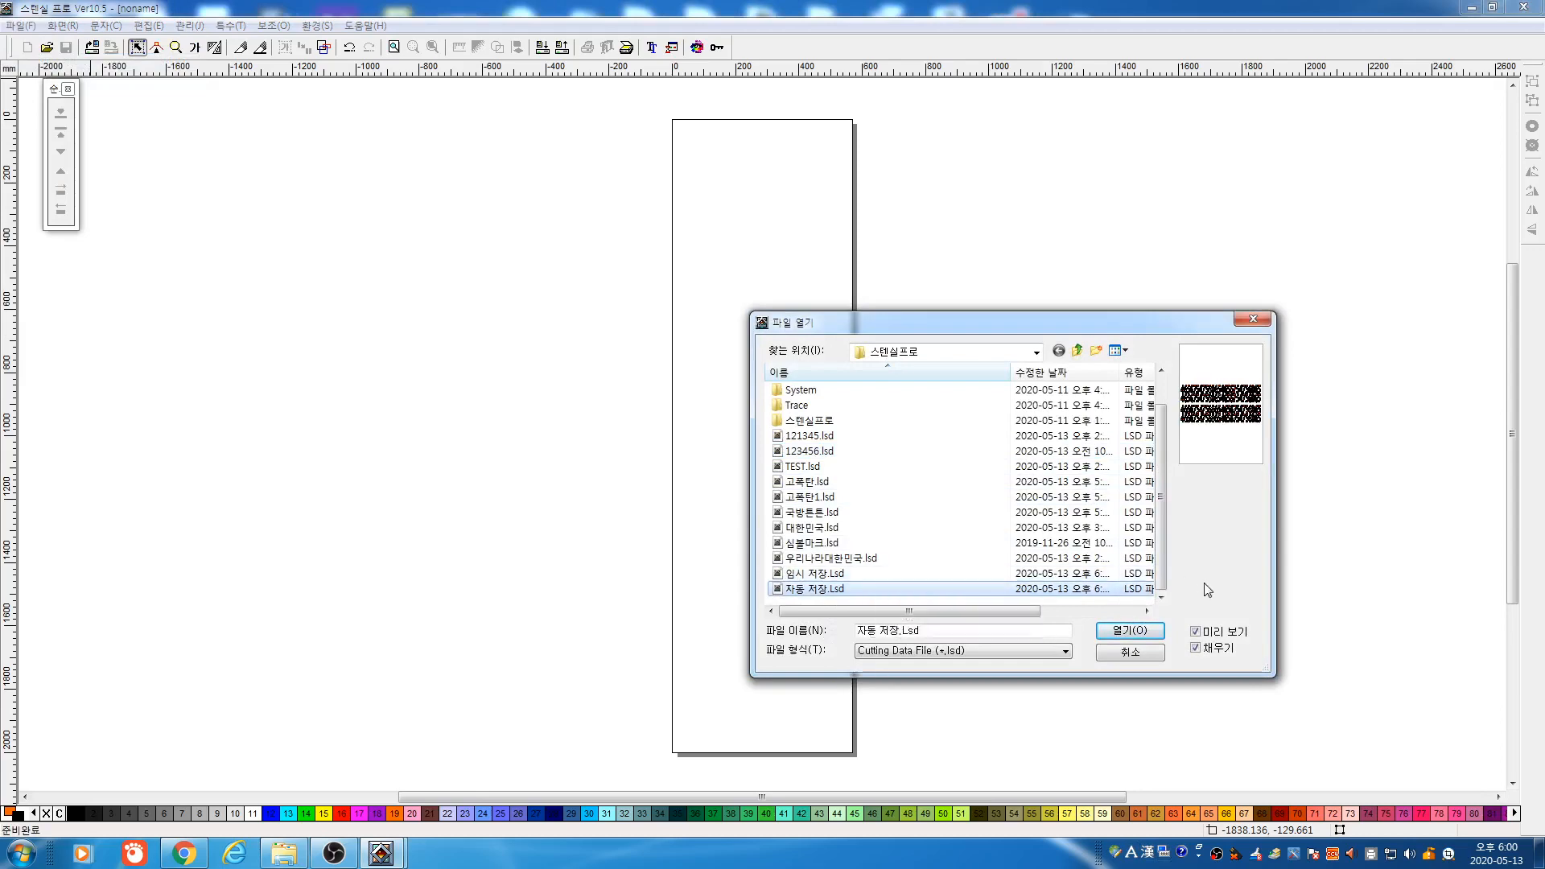
{"action": "left_click", "coordinate": [1131, 632]}
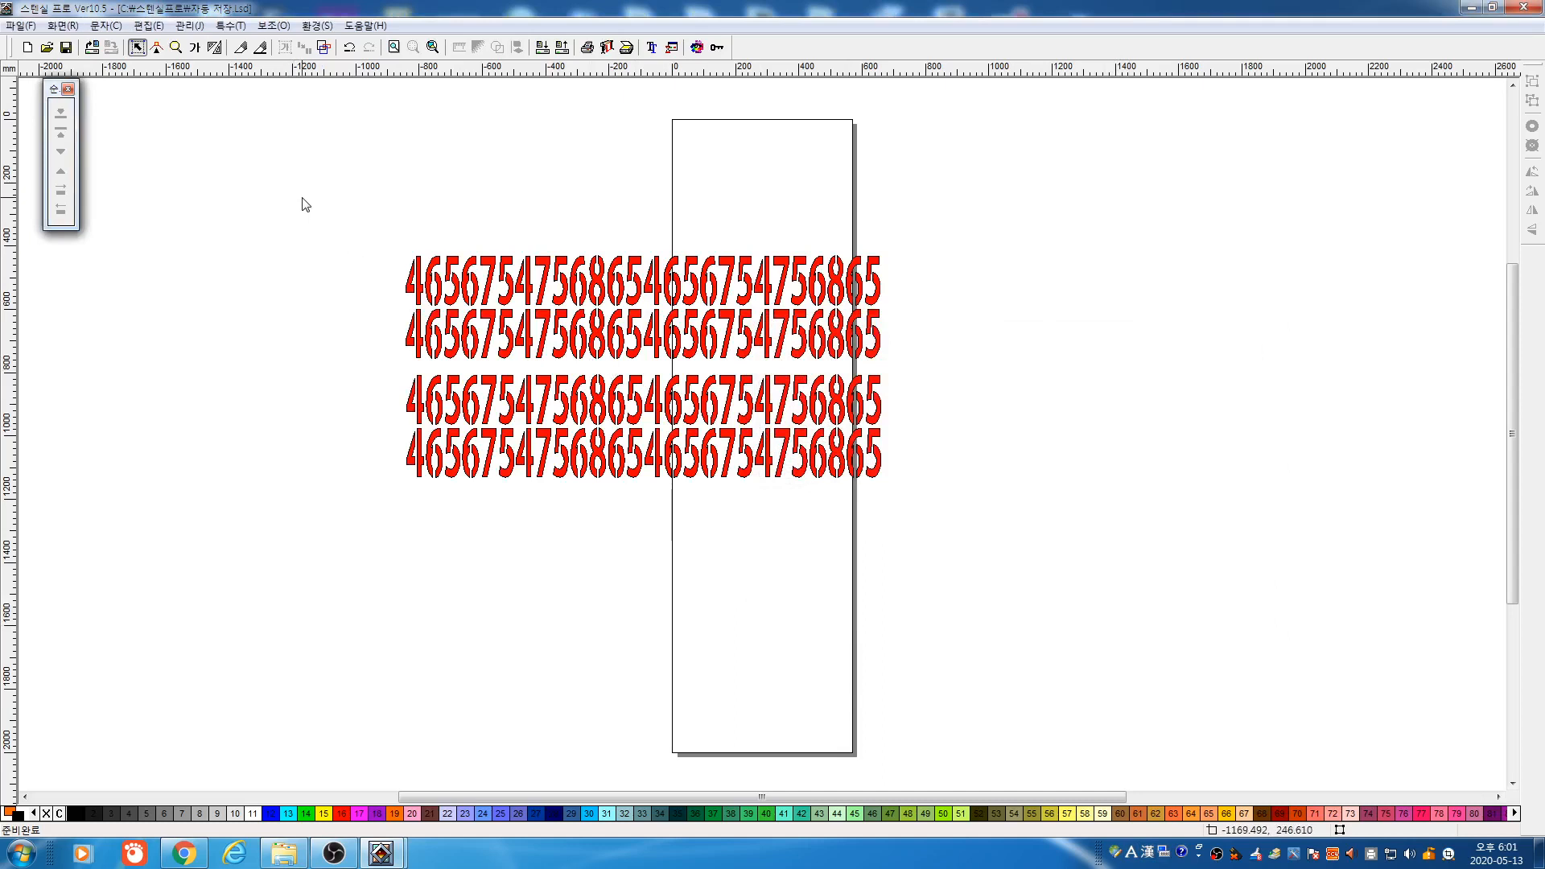
Squash the red number rows vertically and confirm the 환경 auto-save interval setting
{"action": "left_click_drag", "start_coordinate": [304, 202], "coordinate": [983, 507]}
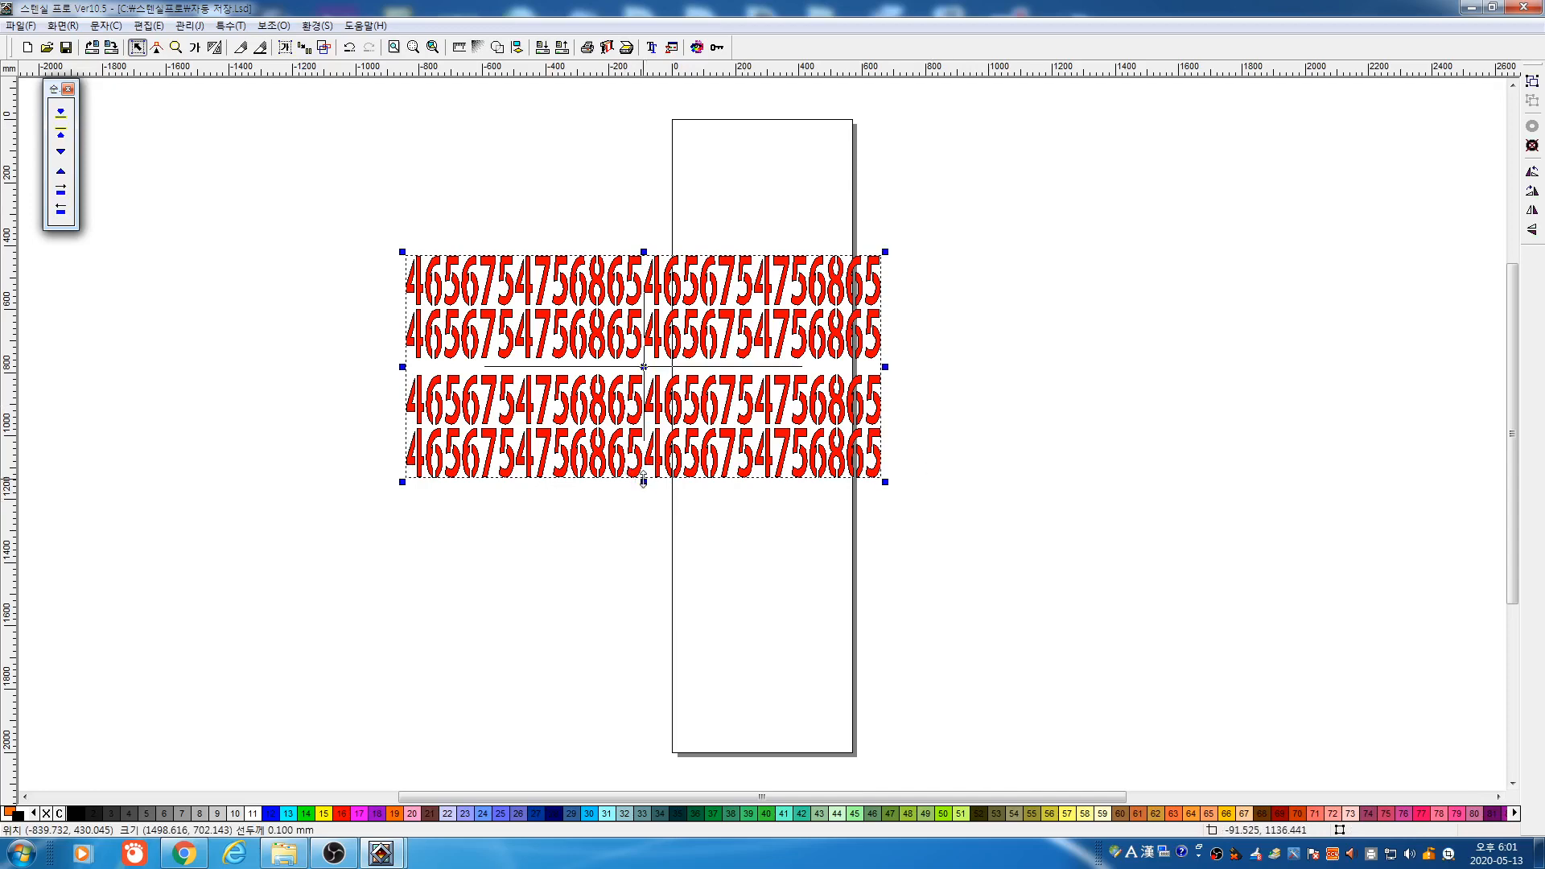
{"action": "left_click_drag", "start_coordinate": [644, 481], "coordinate": [640, 380]}
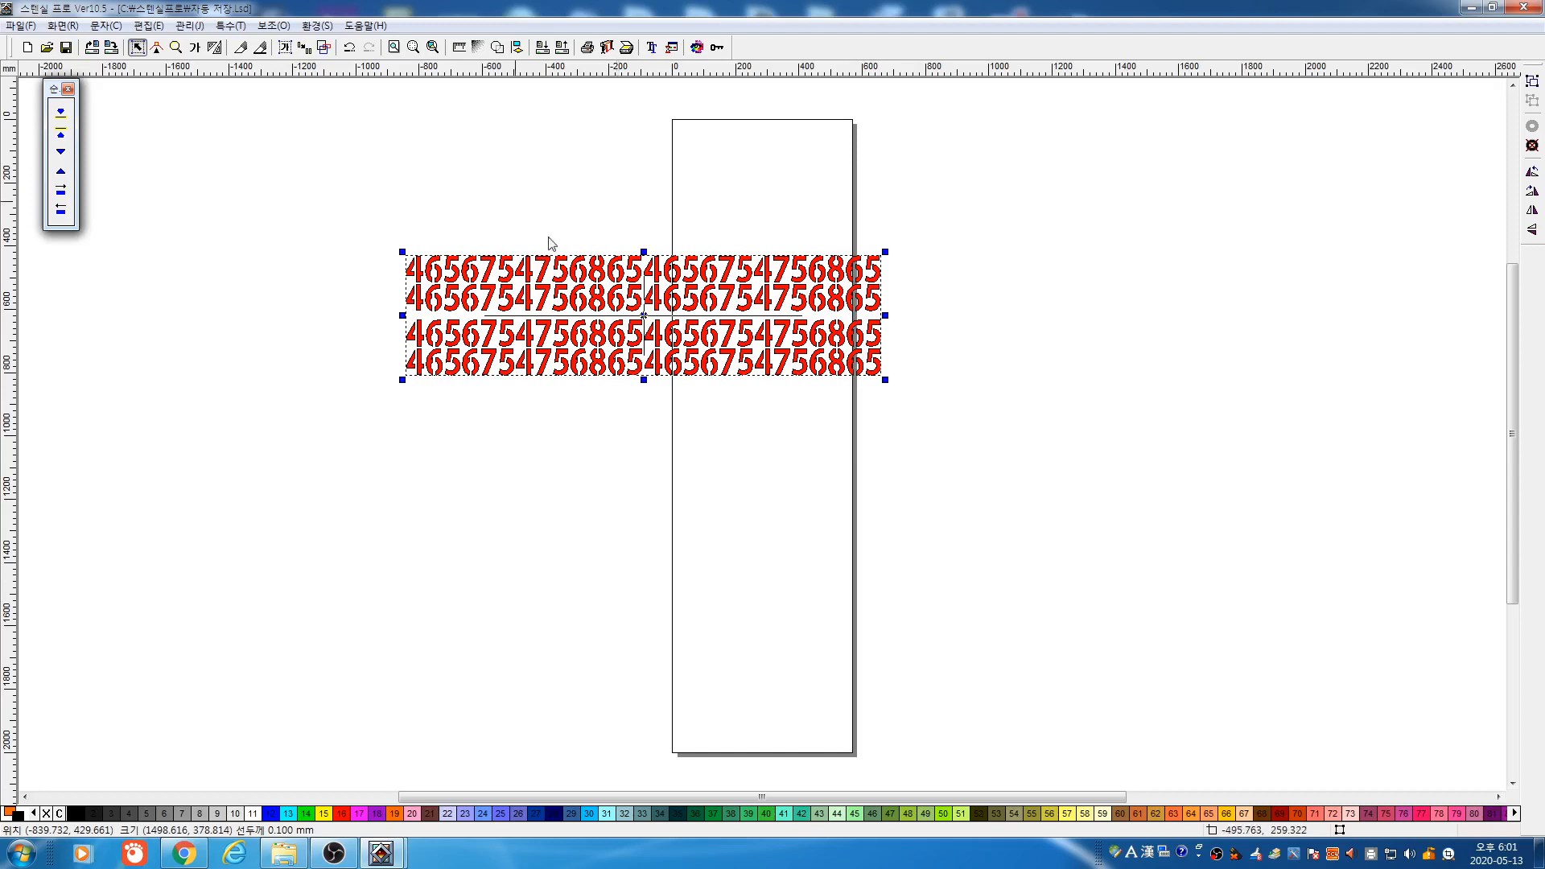
{"action": "left_click", "coordinate": [322, 30]}
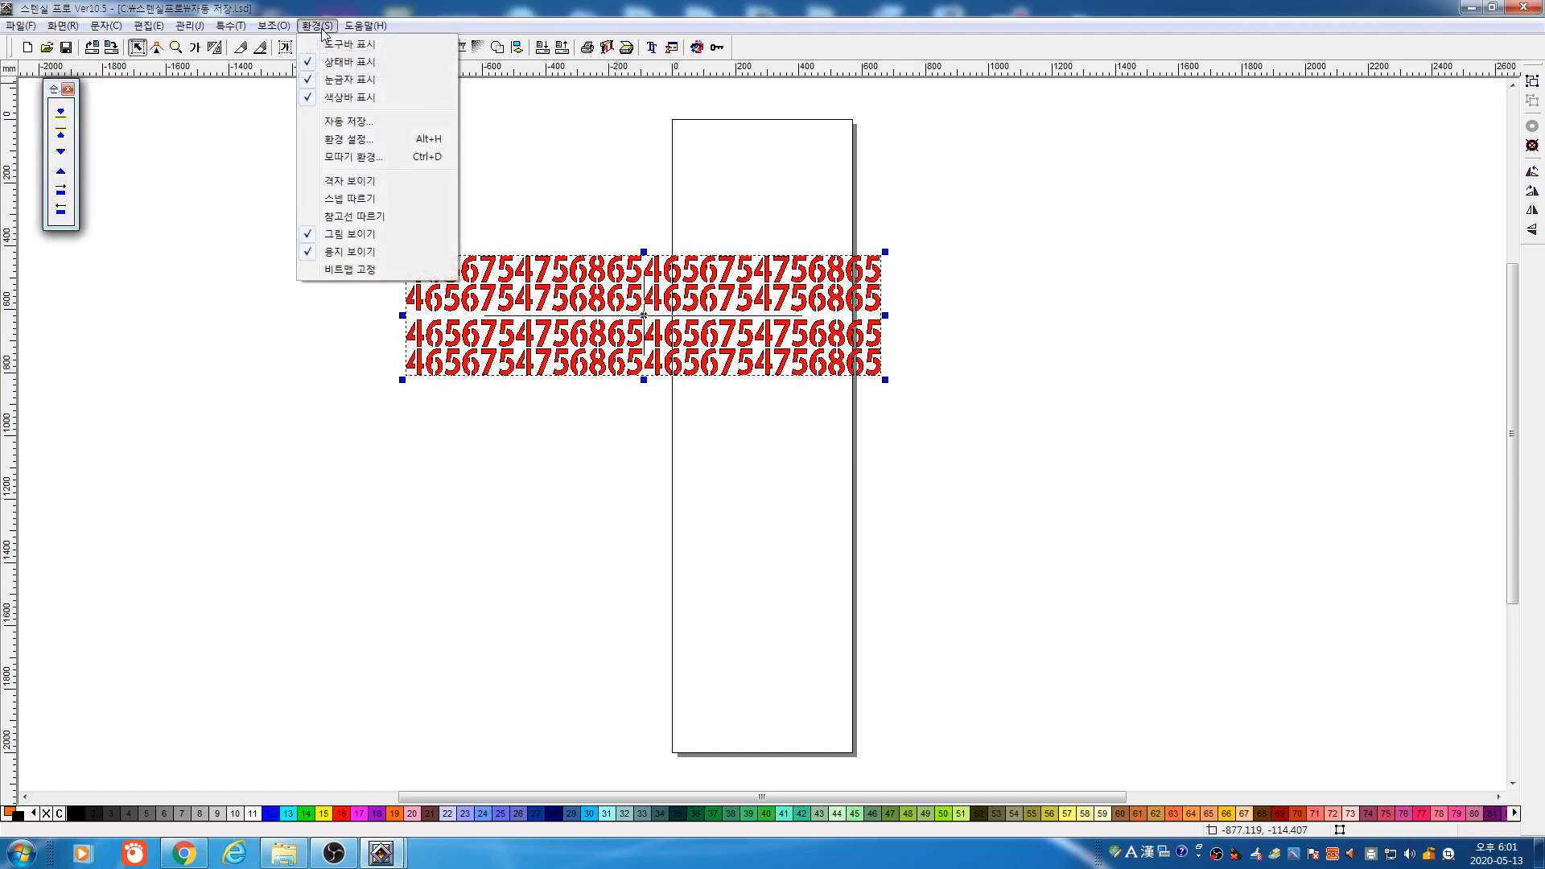
{"action": "left_click", "coordinate": [377, 121]}
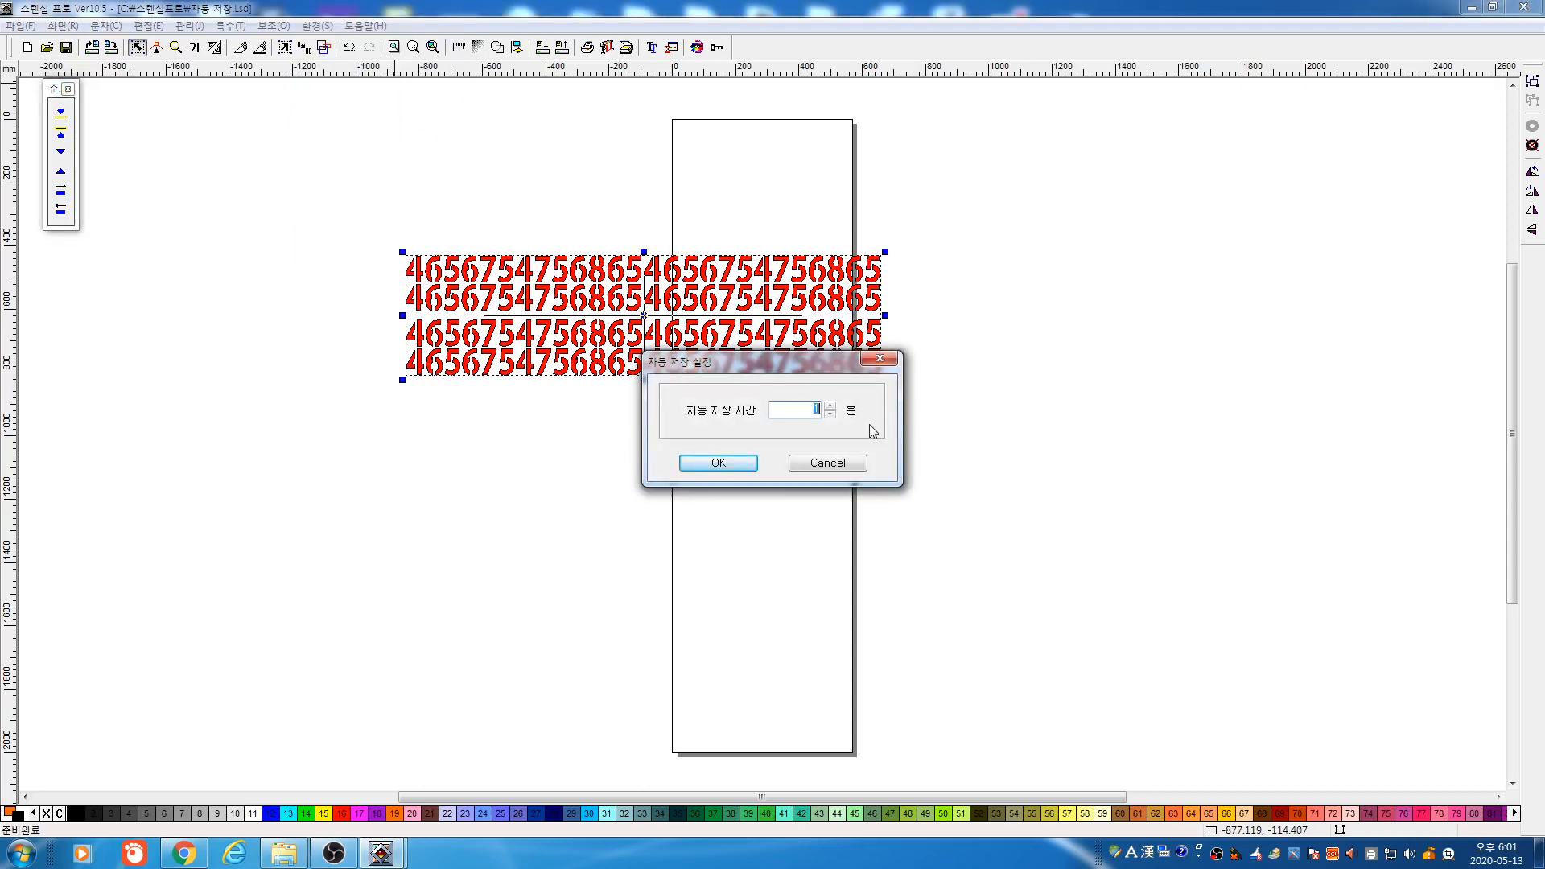
{"action": "left_click", "coordinate": [731, 455]}
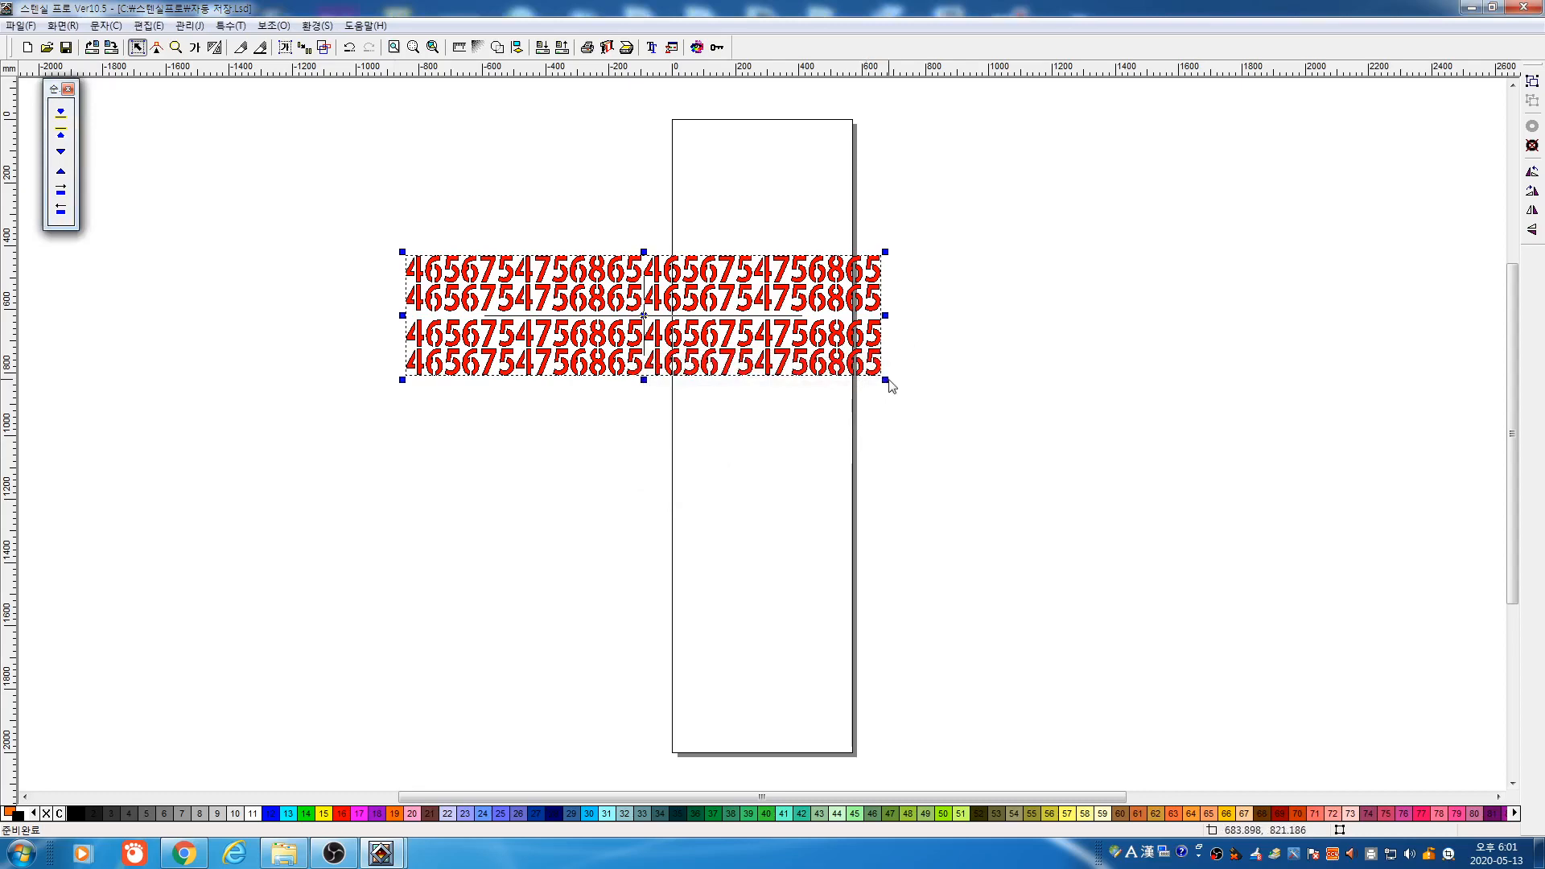
Enlarge the red number rows, shift part of the fourth row down, then delete all numbers
{"action": "left_click_drag", "start_coordinate": [885, 379], "coordinate": [1145, 540]}
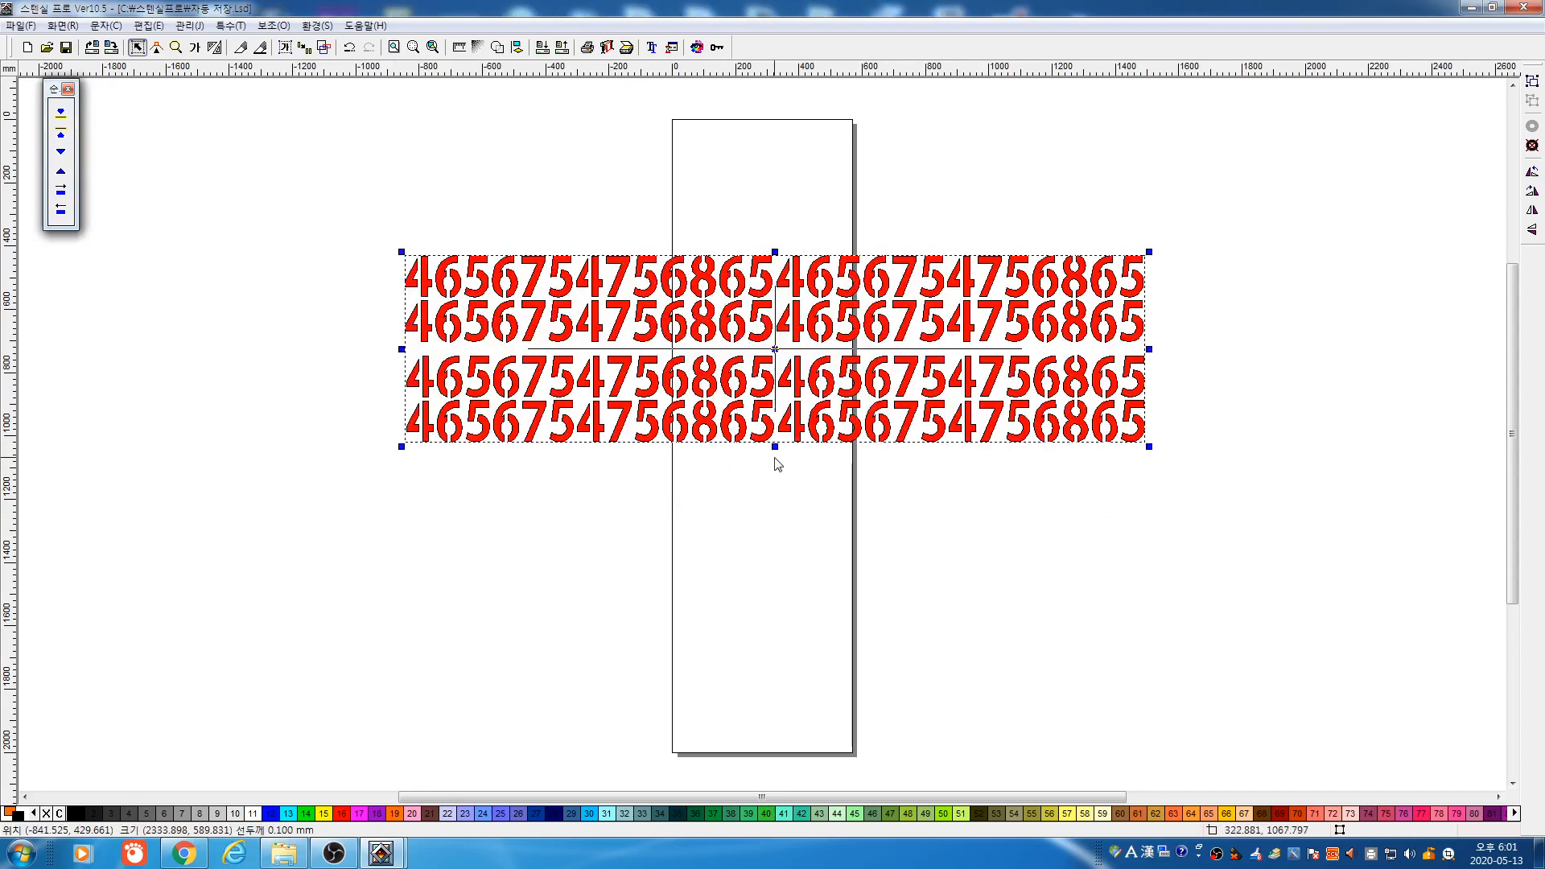
{"action": "left_click", "coordinate": [800, 458]}
{"action": "left_click_drag", "start_coordinate": [800, 439], "coordinate": [785, 677]}
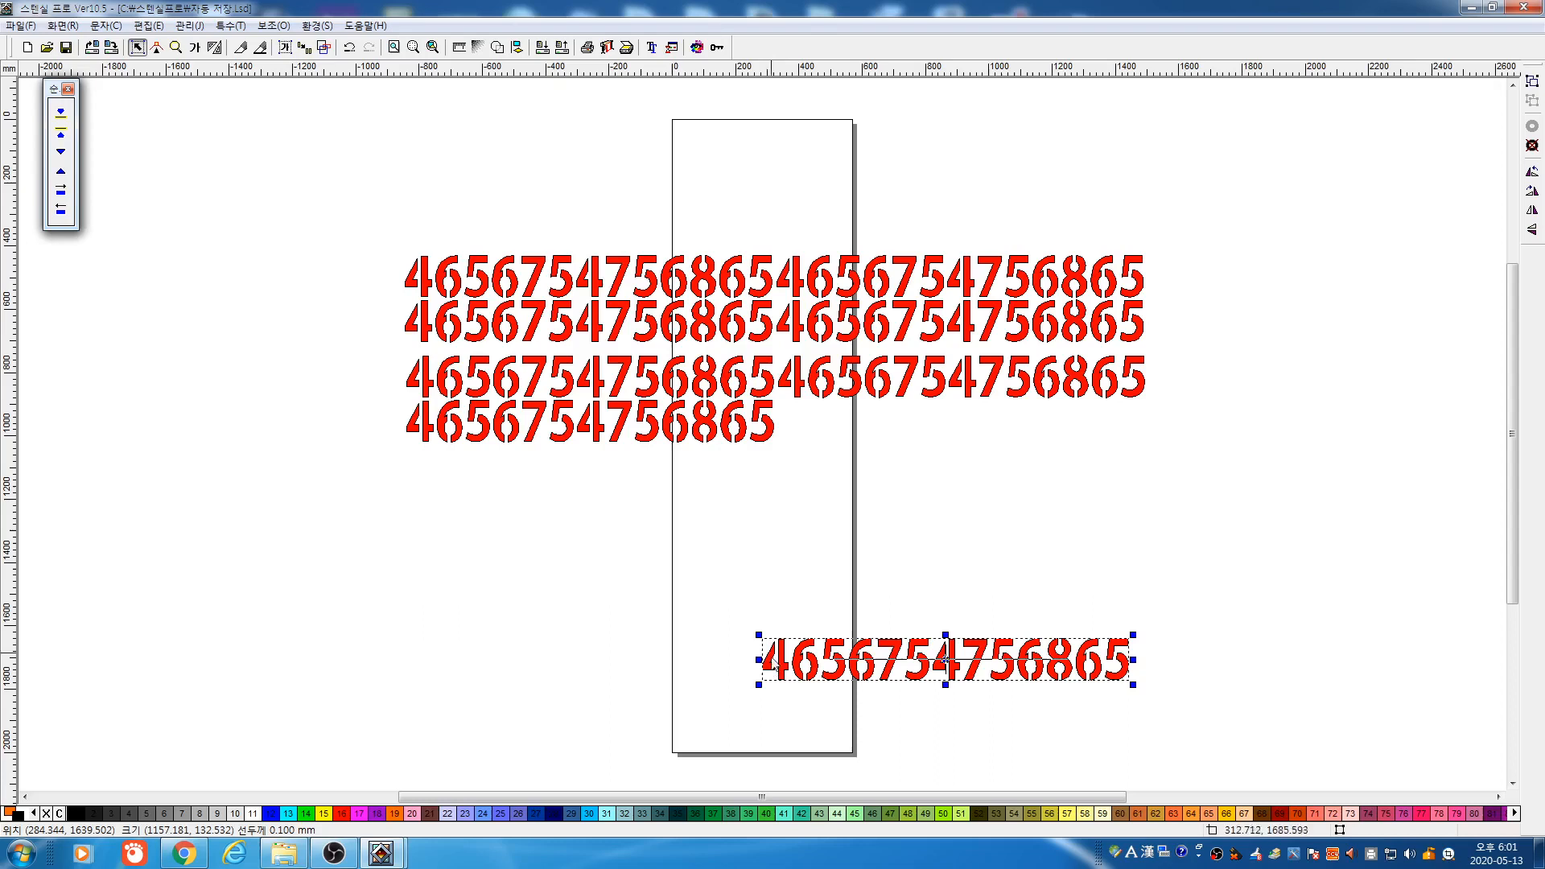
{"action": "left_click", "coordinate": [808, 553]}
{"action": "left_click_drag", "start_coordinate": [368, 221], "coordinate": [1245, 787]}
{"action": "key", "text": "Delete"}
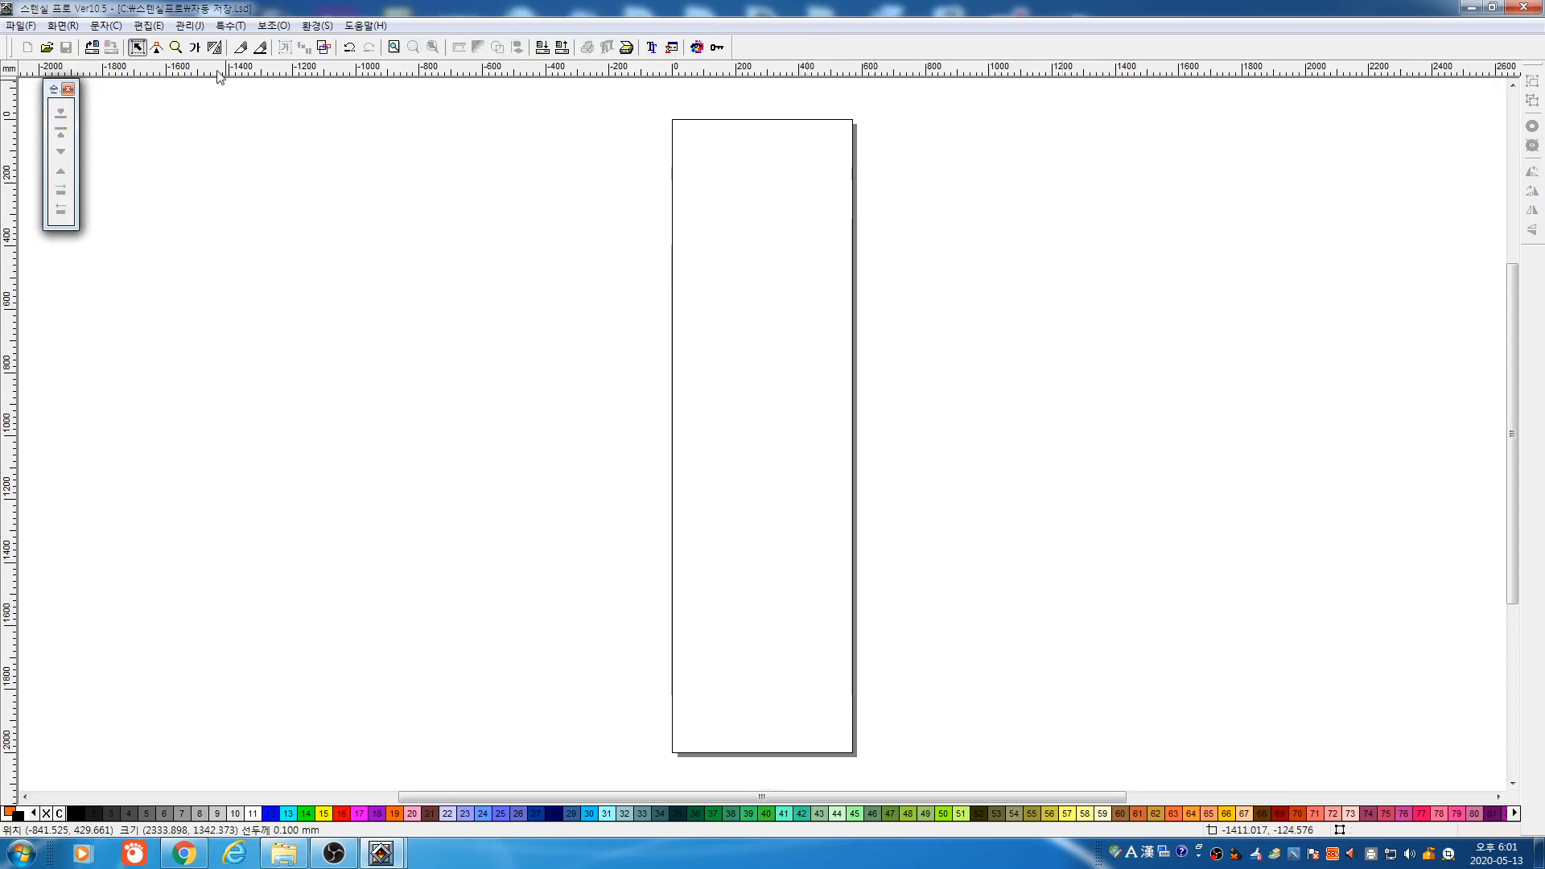
{"action": "left_click", "coordinate": [194, 49]}
{"action": "left_click_drag", "start_coordinate": [331, 268], "coordinate": [657, 420]}
{"action": "left_click", "coordinate": [722, 520]}
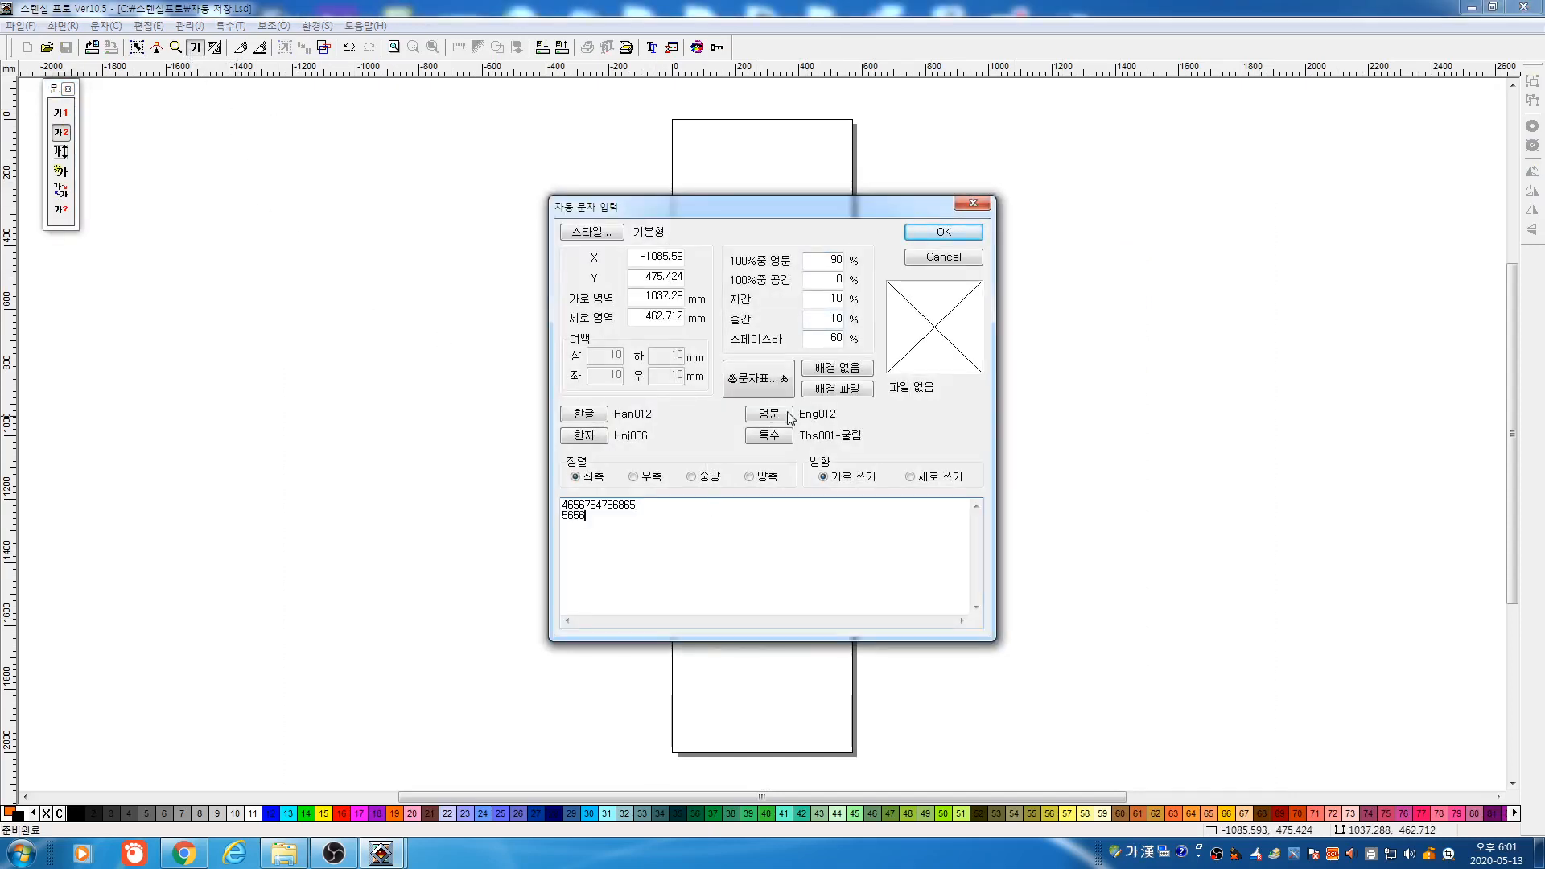
{"action": "key", "text": "Return"}
{"action": "type", "text": "565654654645"}
{"action": "left_click", "coordinate": [939, 236]}
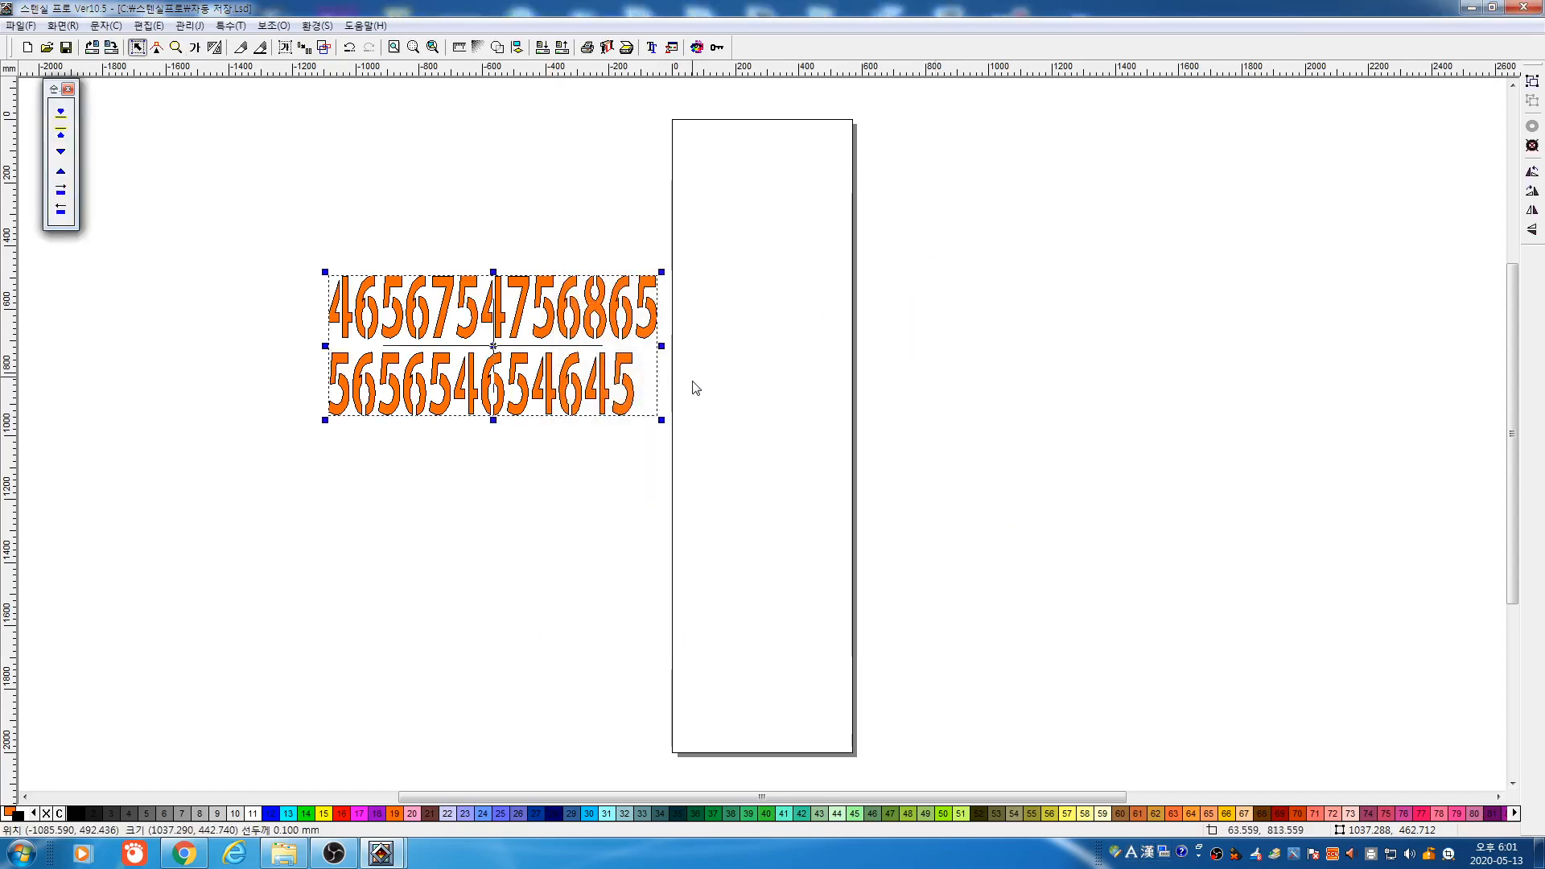
Stretch the two number rows wider and taller to about 1934.7 × 699.2 mm
{"action": "left_click_drag", "start_coordinate": [661, 346], "coordinate": [910, 347]}
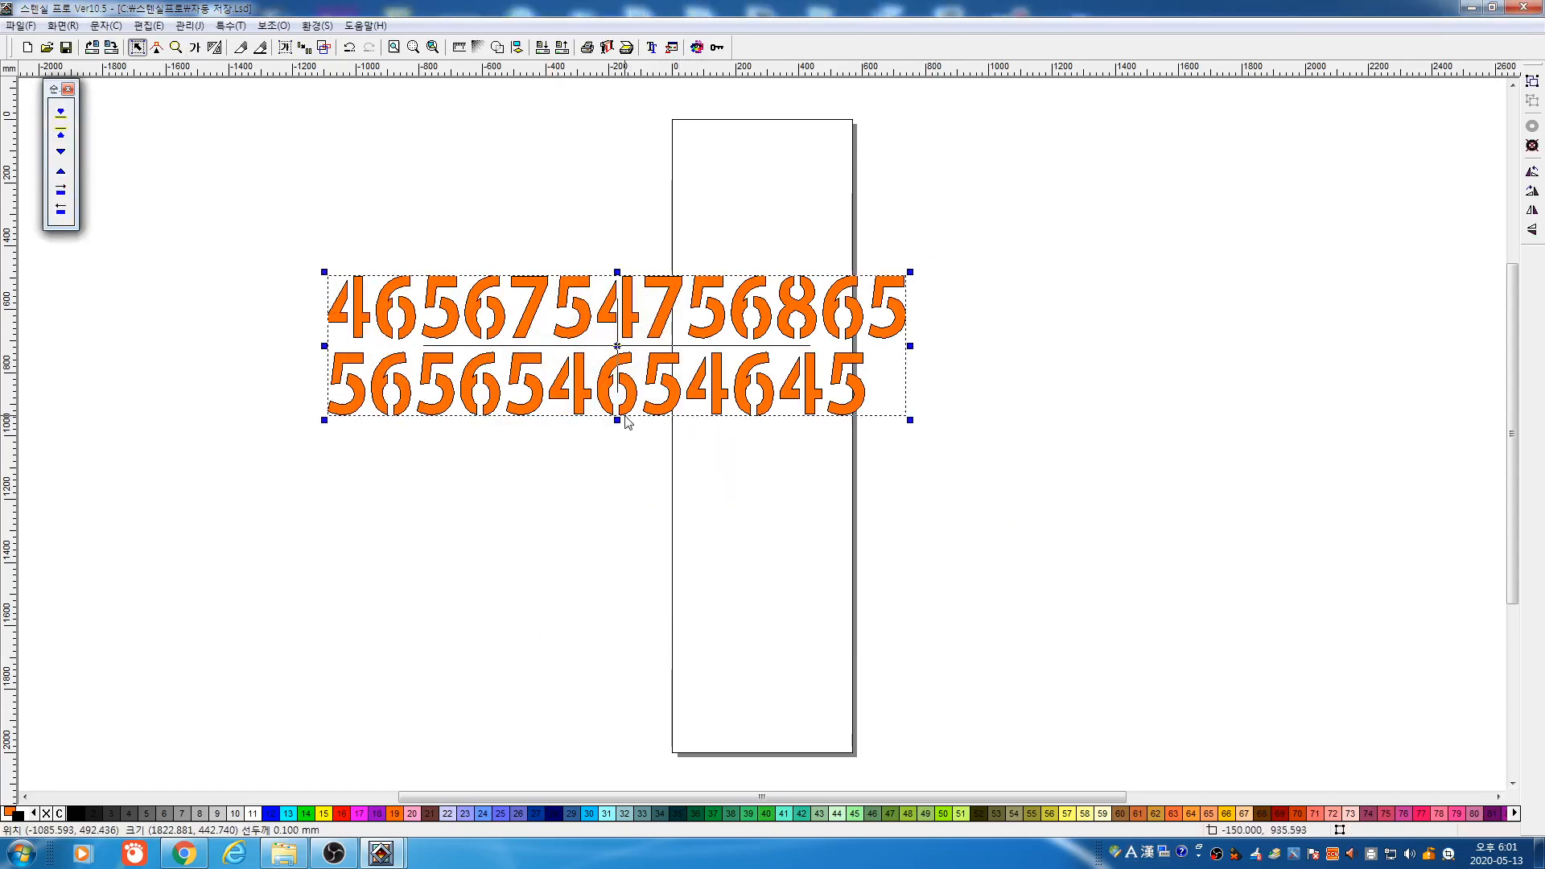
{"action": "left_click_drag", "start_coordinate": [616, 420], "coordinate": [618, 490]}
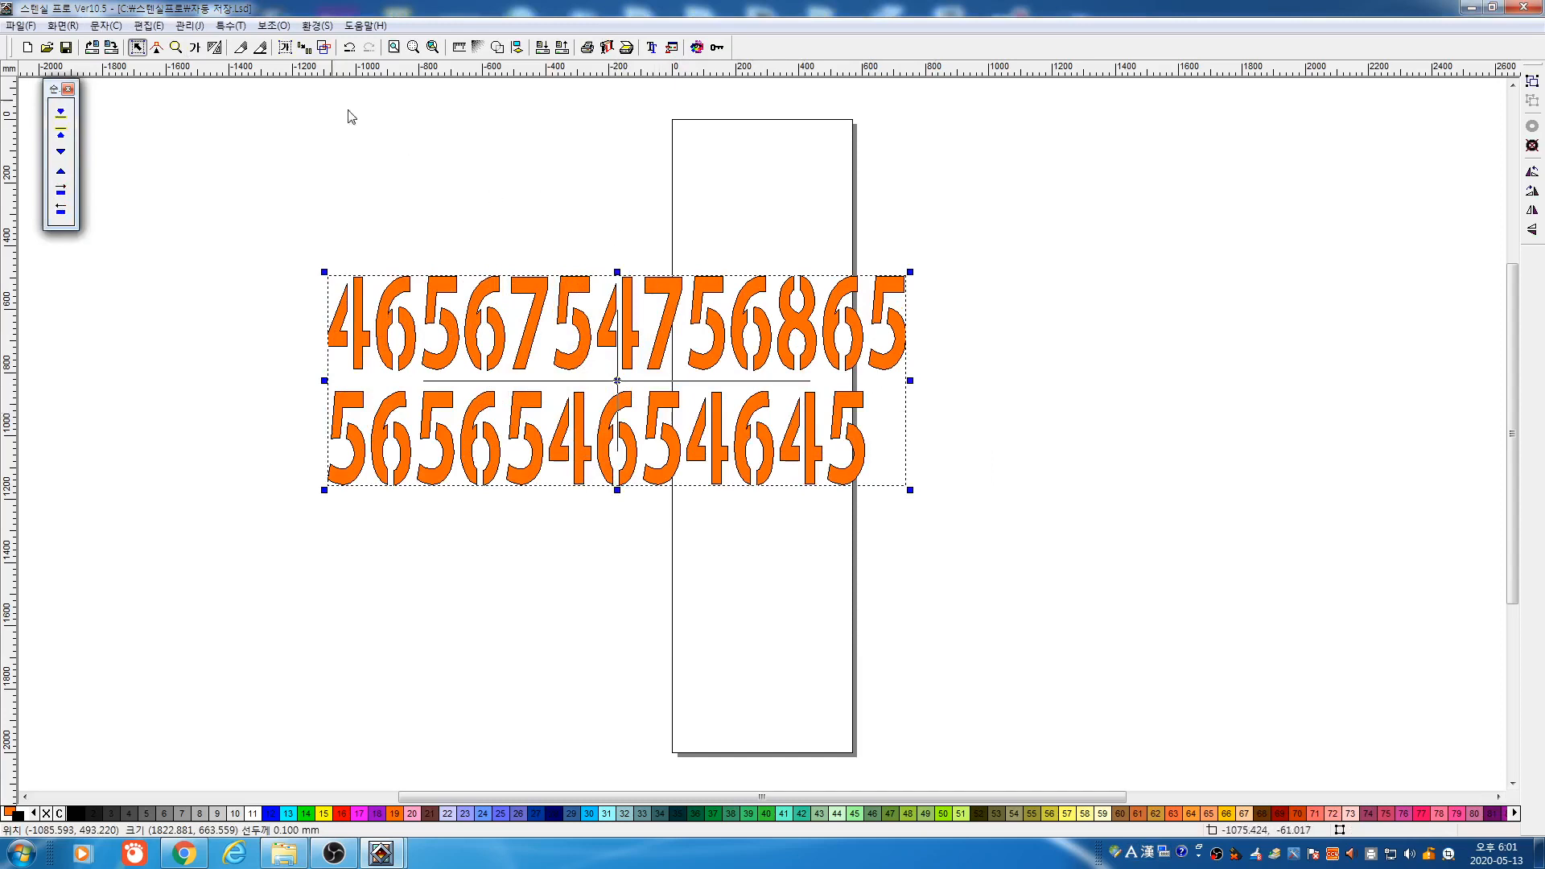
{"action": "left_click", "coordinate": [286, 46]}
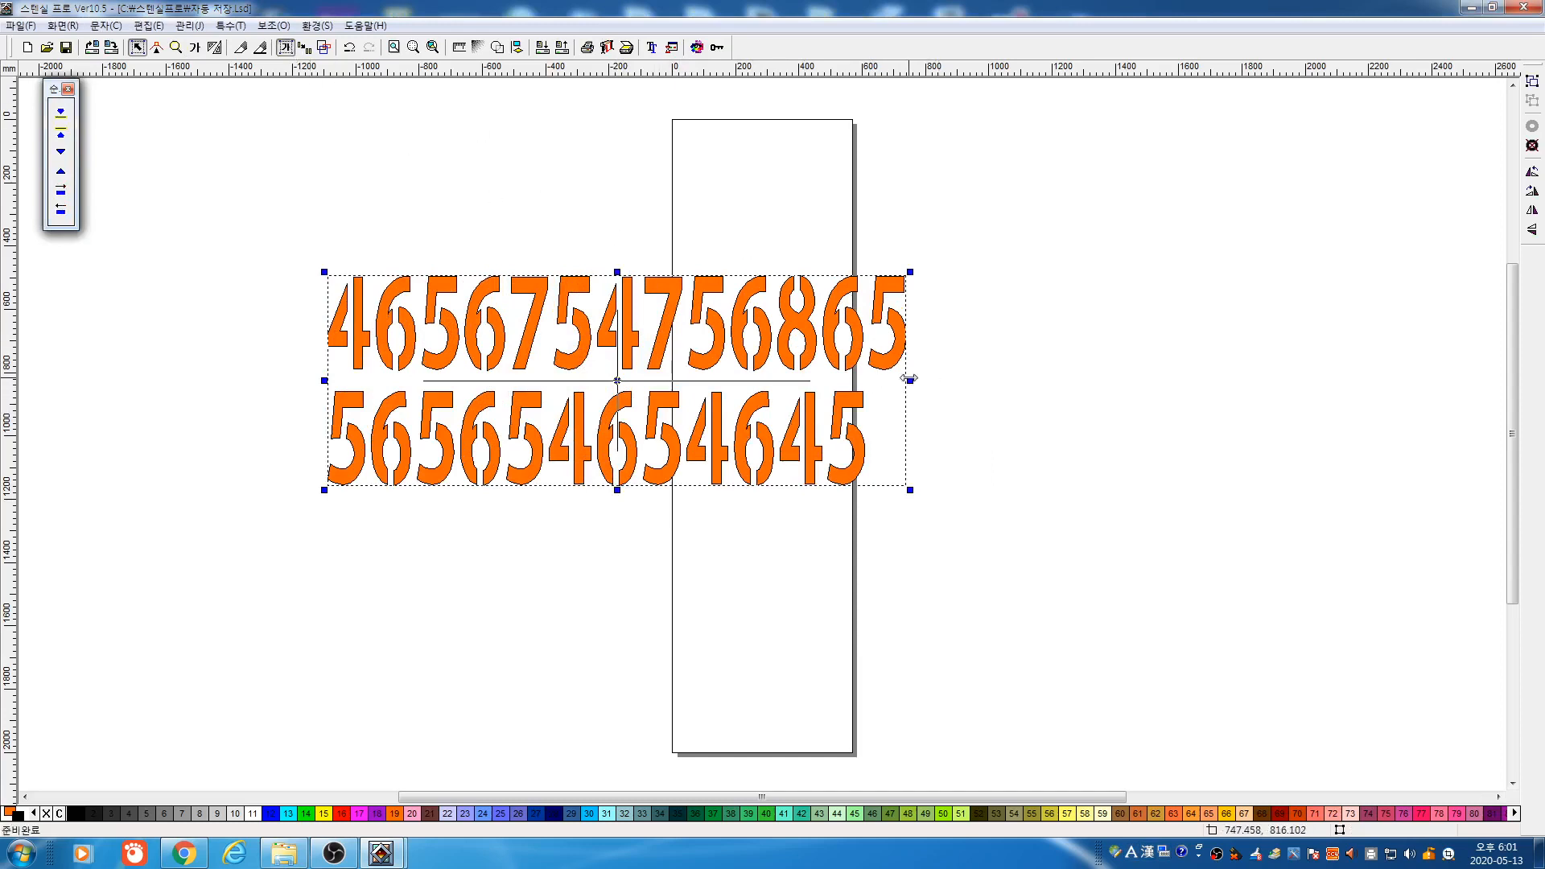
{"action": "left_click_drag", "start_coordinate": [910, 380], "coordinate": [1032, 380]}
{"action": "left_click_drag", "start_coordinate": [678, 491], "coordinate": [677, 548]}
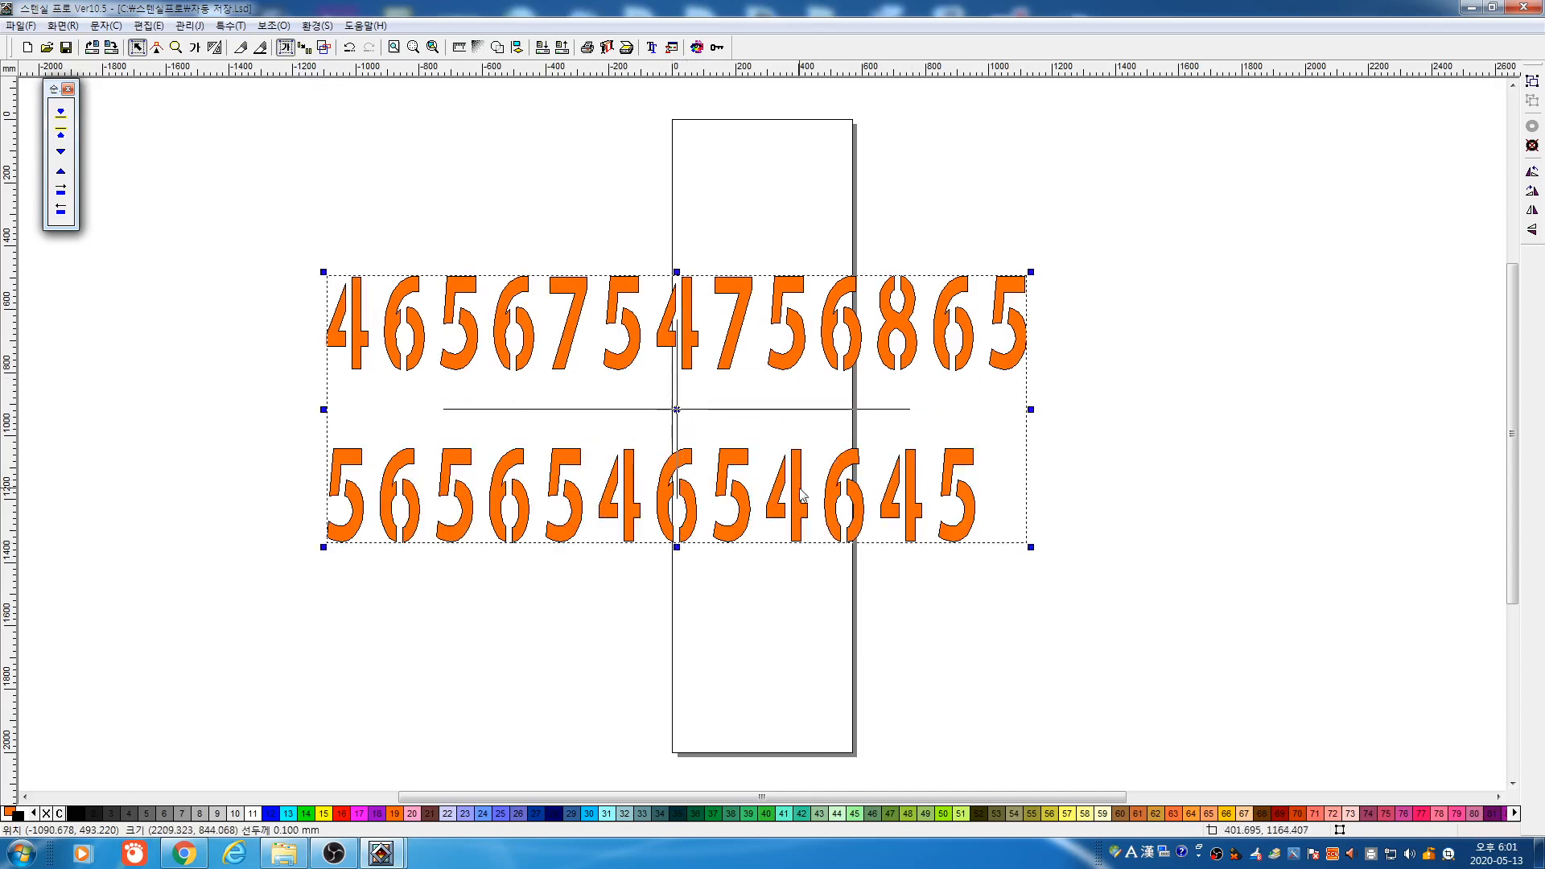
{"action": "left_click_drag", "start_coordinate": [1028, 409], "coordinate": [940, 409]}
{"action": "left_click_drag", "start_coordinate": [632, 545], "coordinate": [634, 501]}
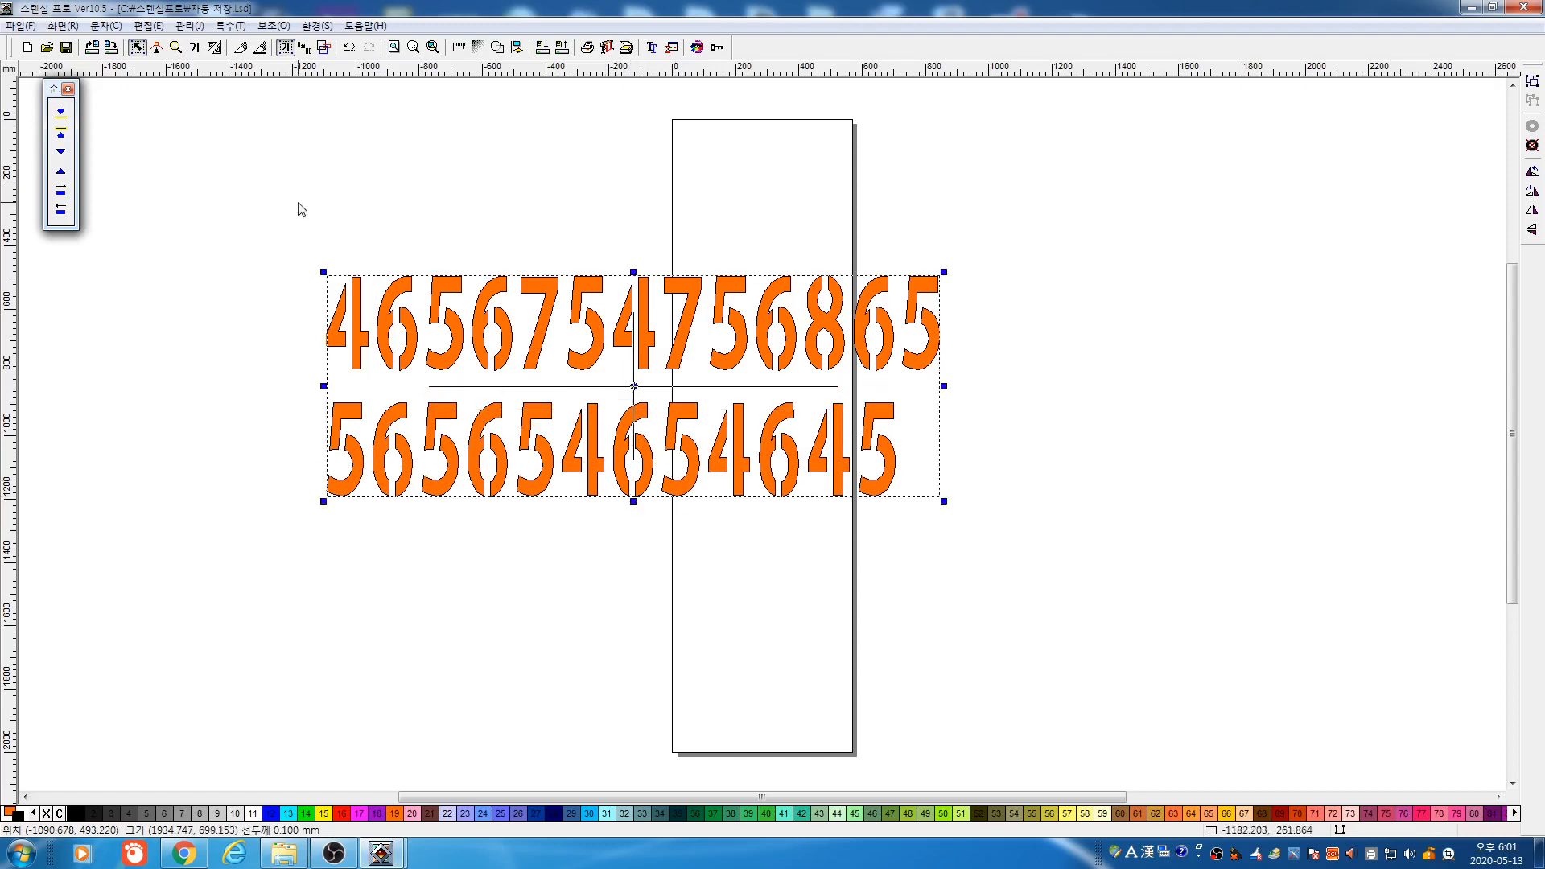
Resize both number rows to 500 × 100 mm using 입력 크기 따르기 in the 규격 dialog
{"action": "left_click_drag", "start_coordinate": [271, 156], "coordinate": [1198, 596]}
{"action": "double_click", "coordinate": [835, 380]}
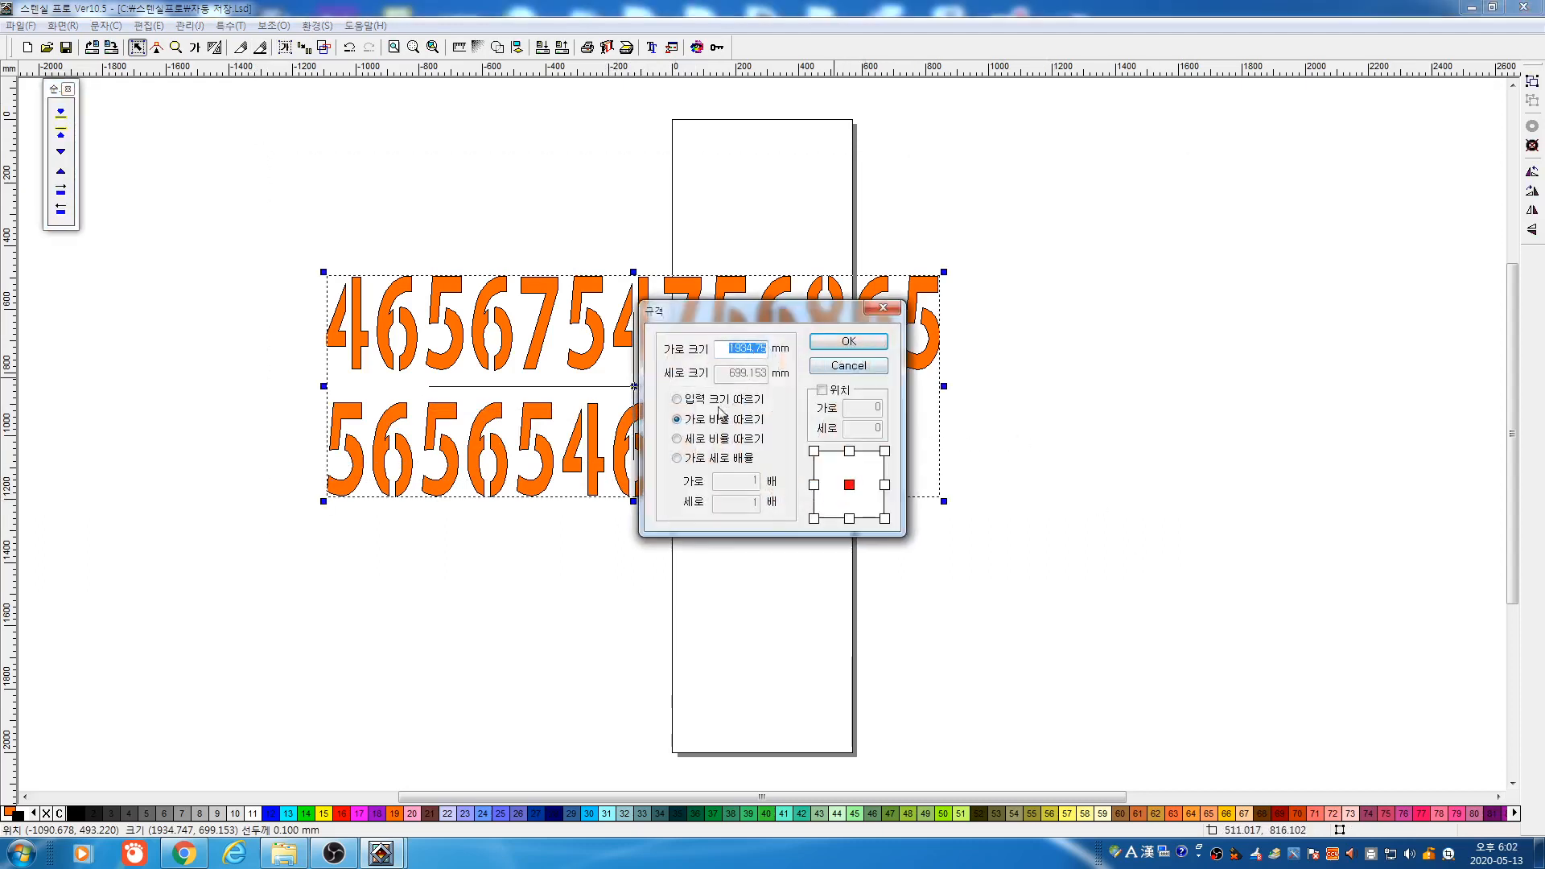
{"action": "left_click", "coordinate": [723, 399]}
{"action": "type", "text": "500"}
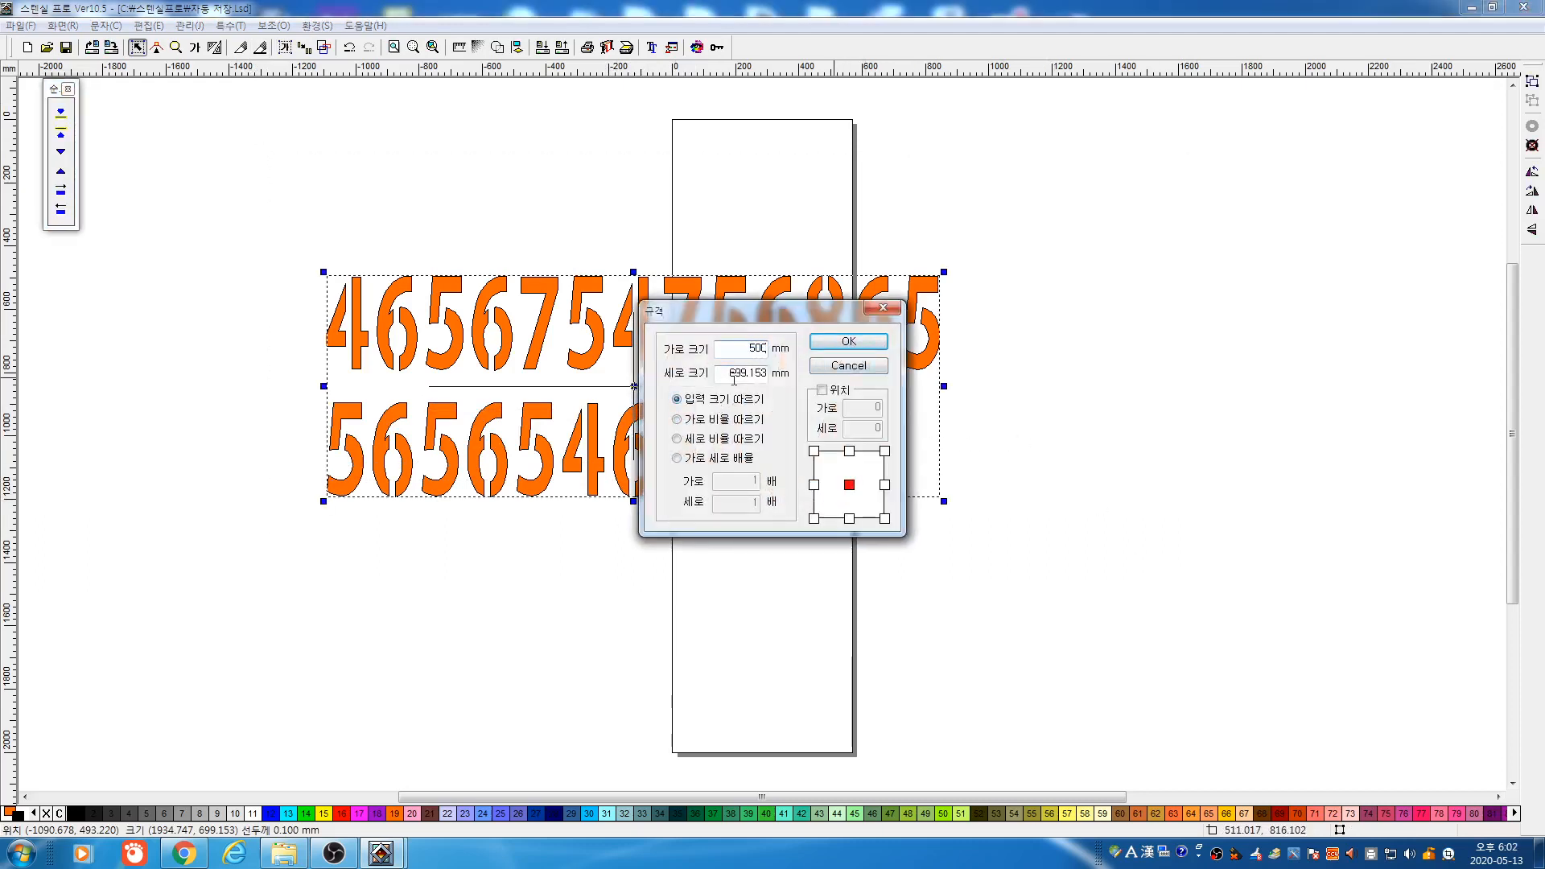
{"action": "key", "text": "Tab"}
{"action": "type", "text": "1"}
{"action": "left_click", "coordinate": [841, 344]}
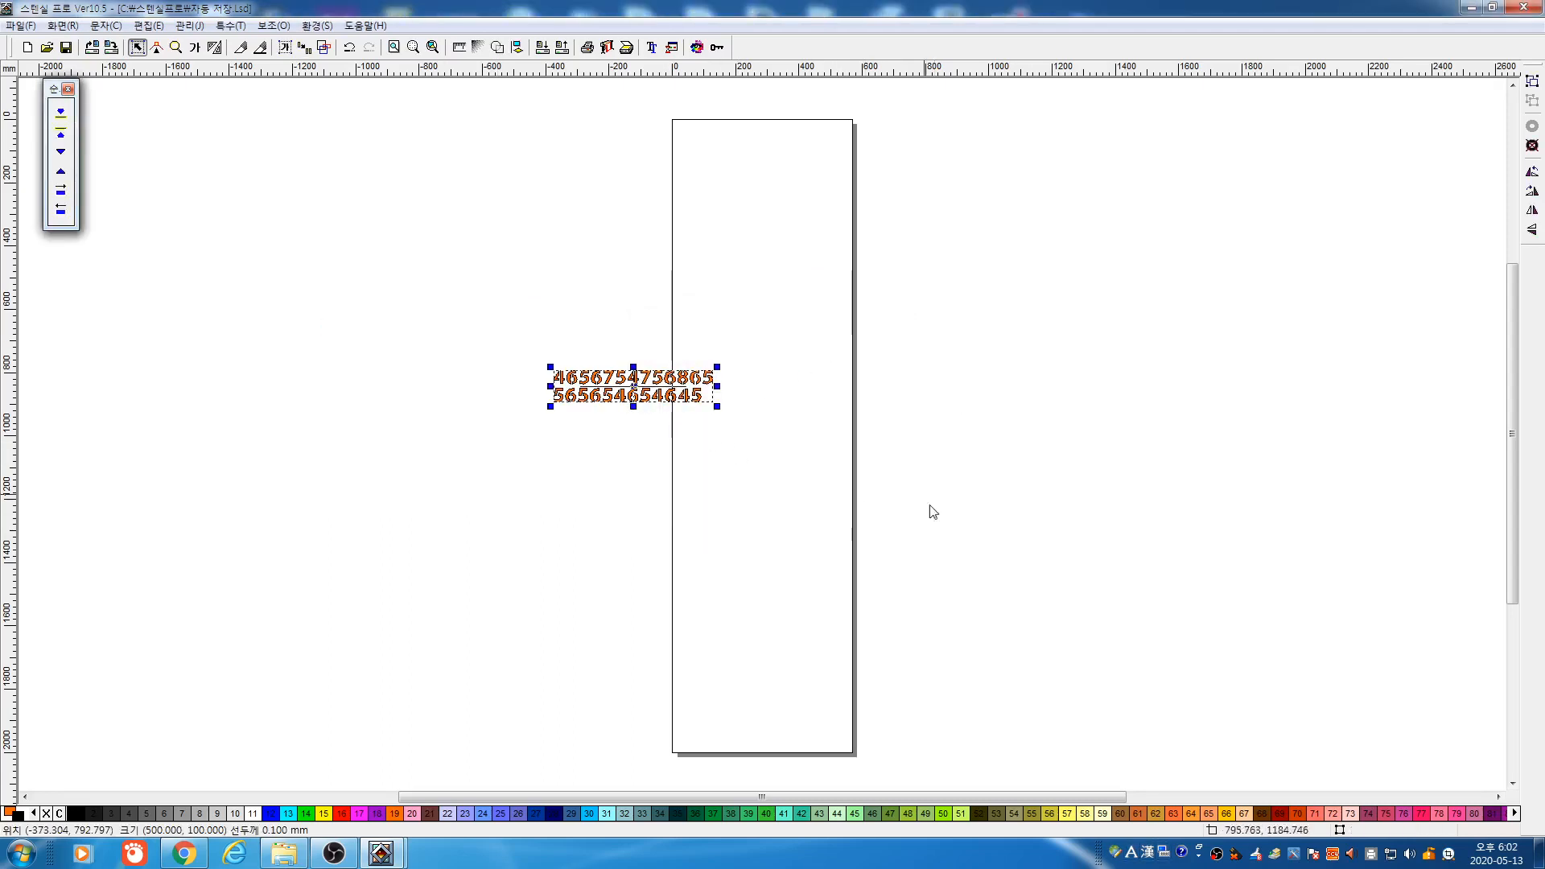
Preview the text in 플로터 출력, close the preview, then delete the number text
{"action": "left_click", "coordinate": [607, 46]}
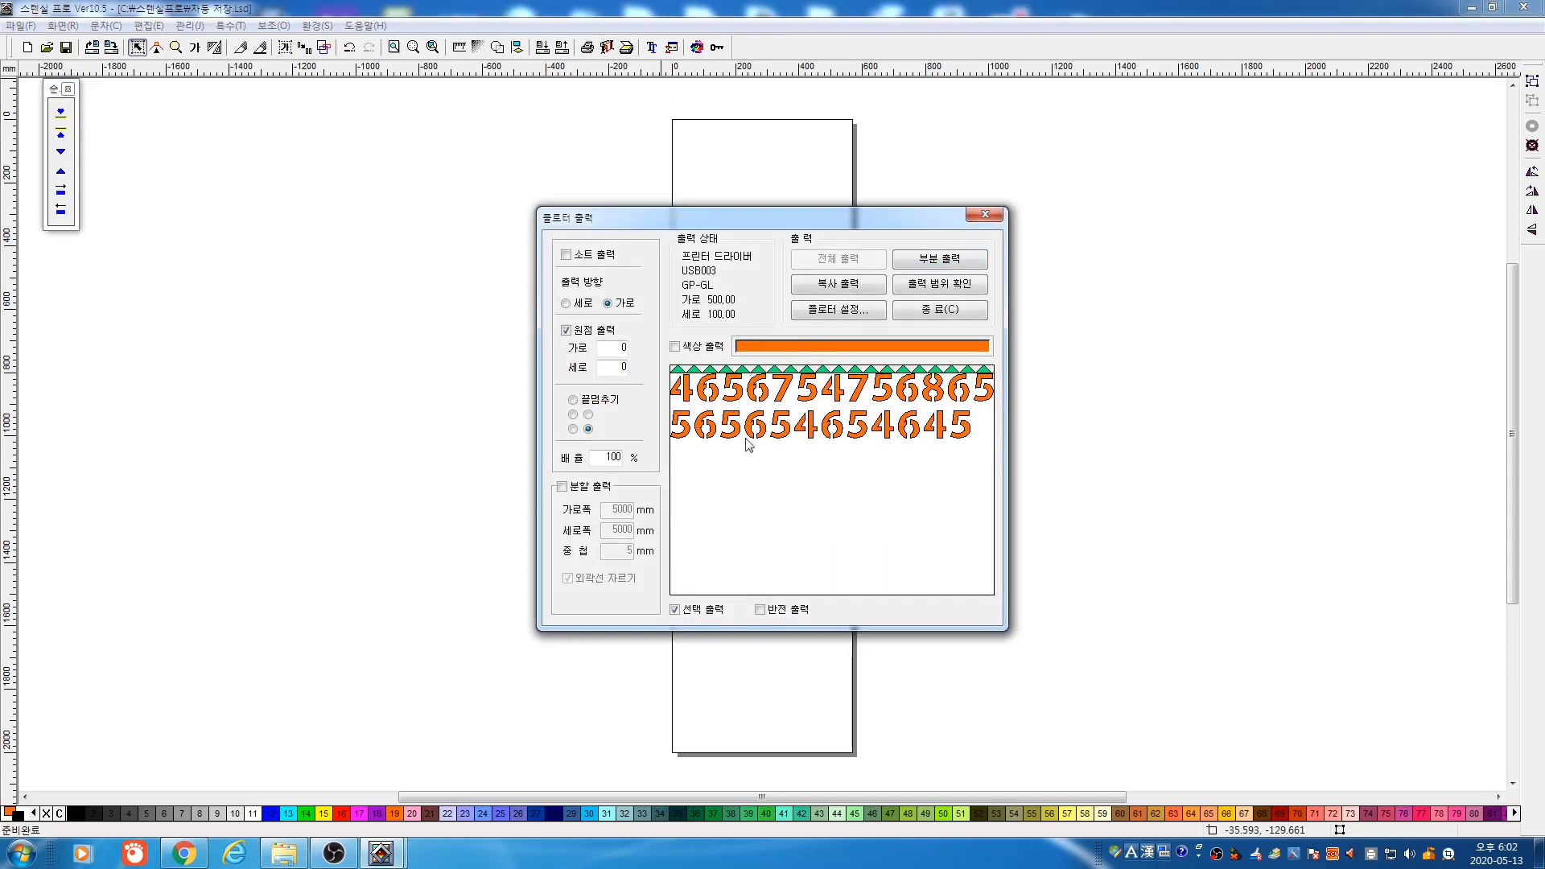
{"action": "left_click", "coordinate": [947, 315]}
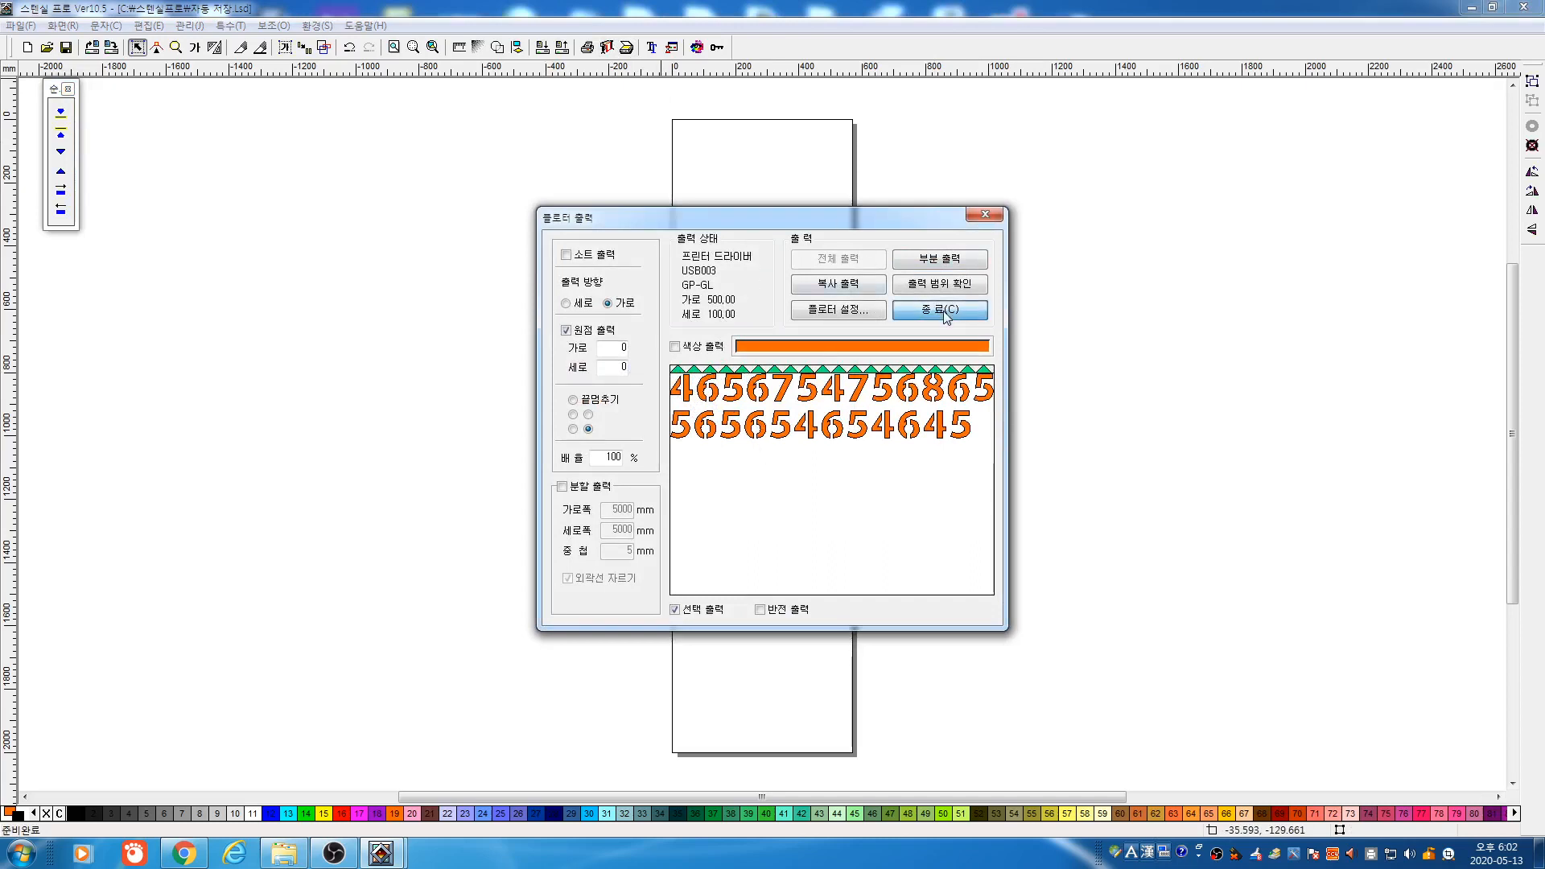
{"action": "left_click_drag", "start_coordinate": [471, 296], "coordinate": [797, 482]}
{"action": "key", "text": "Delete"}
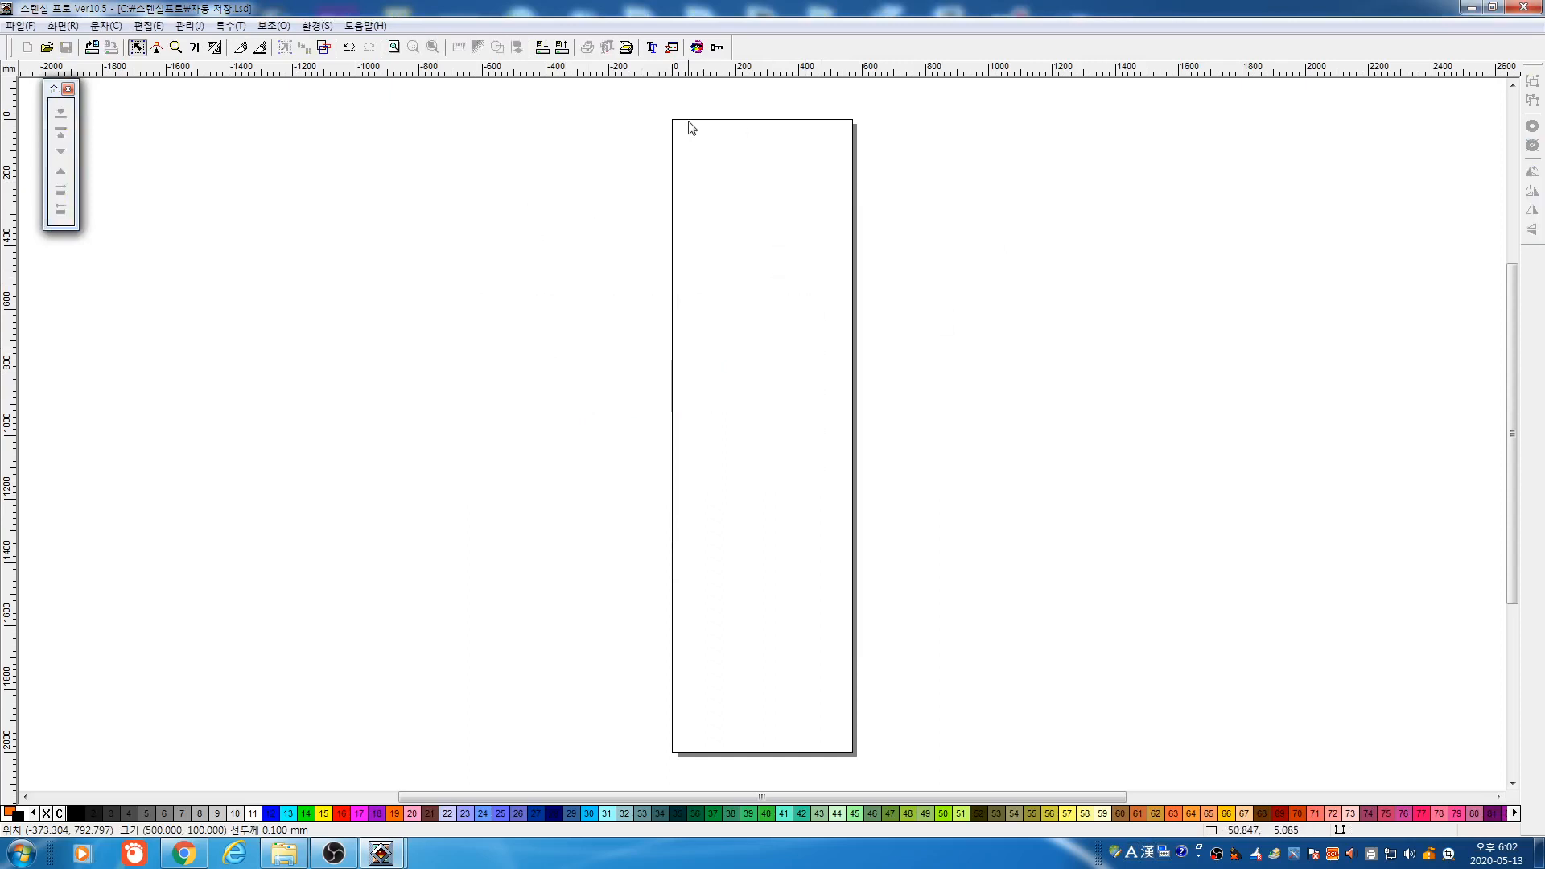
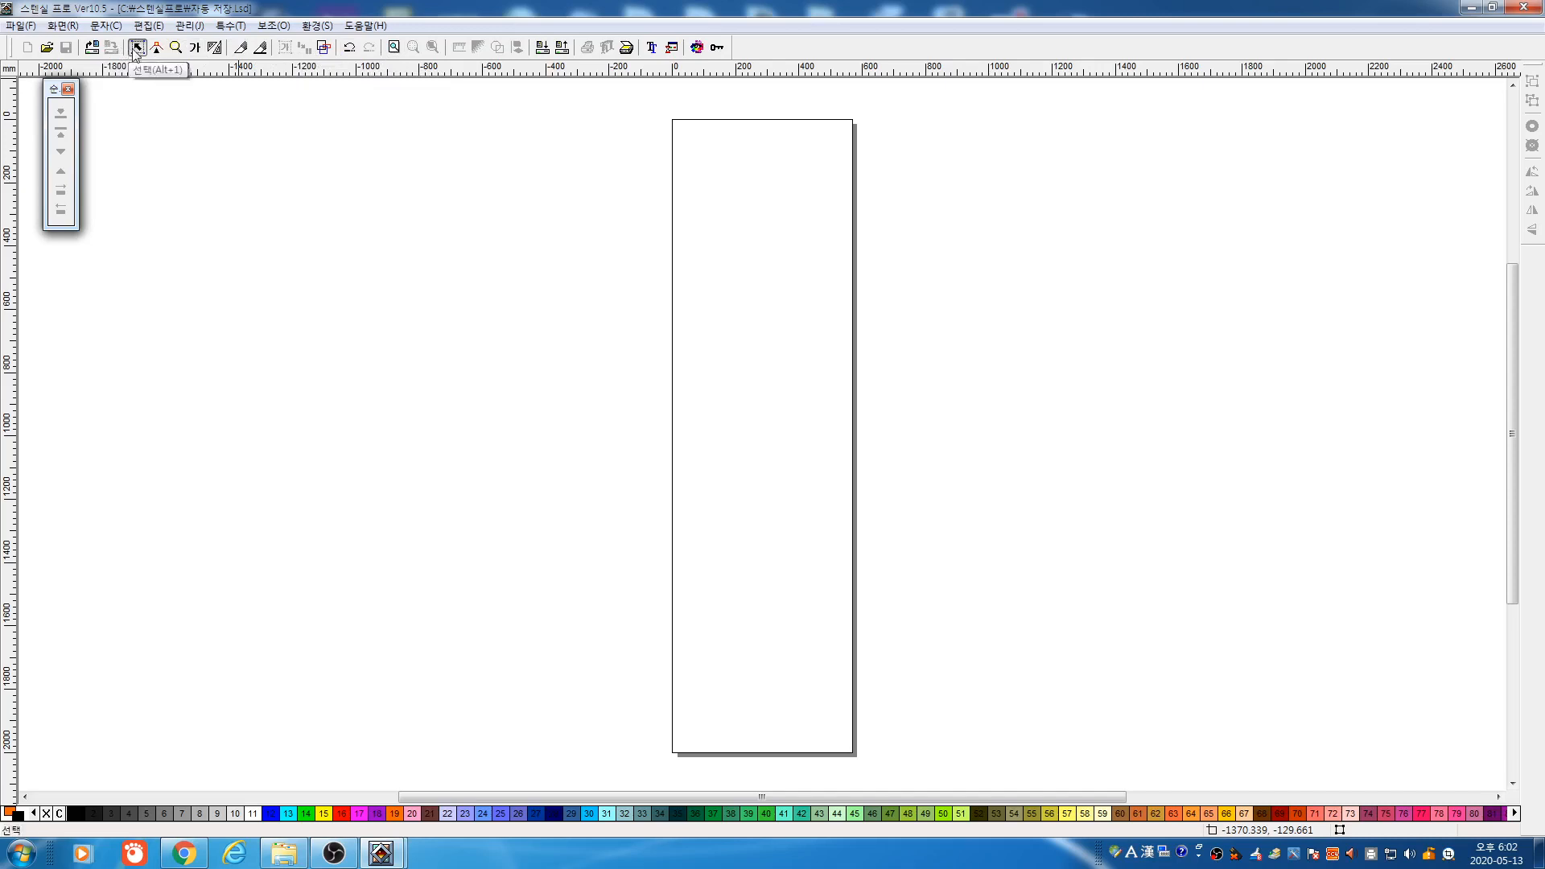
Place two lines of prefilled stencil numbers in a text box left of the tall page
{"action": "left_click", "coordinate": [106, 27]}
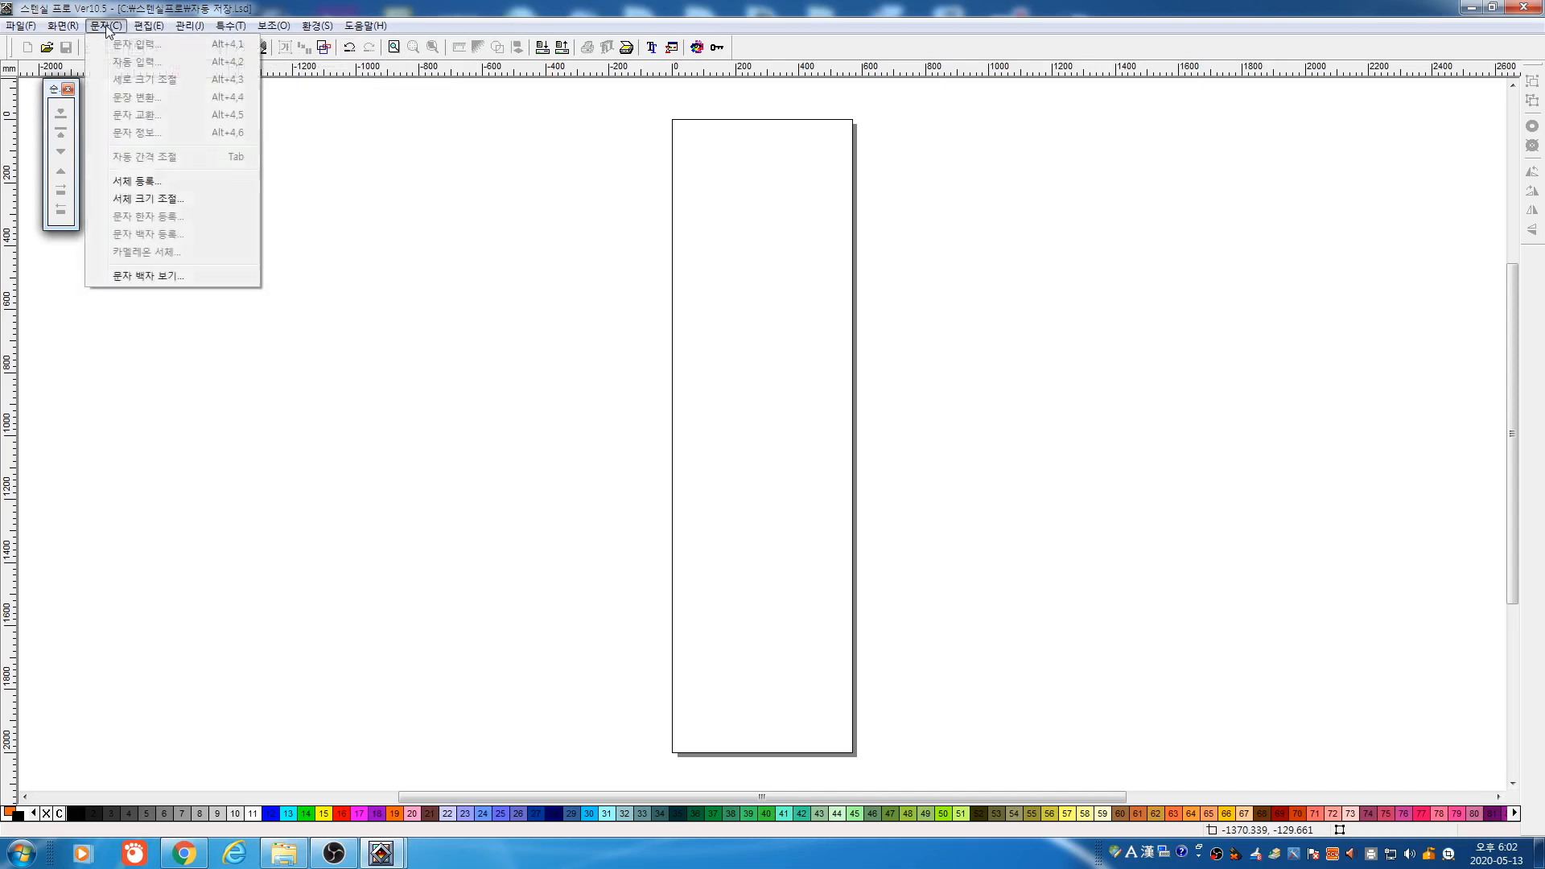
{"action": "mouse_move", "coordinate": [141, 28]}
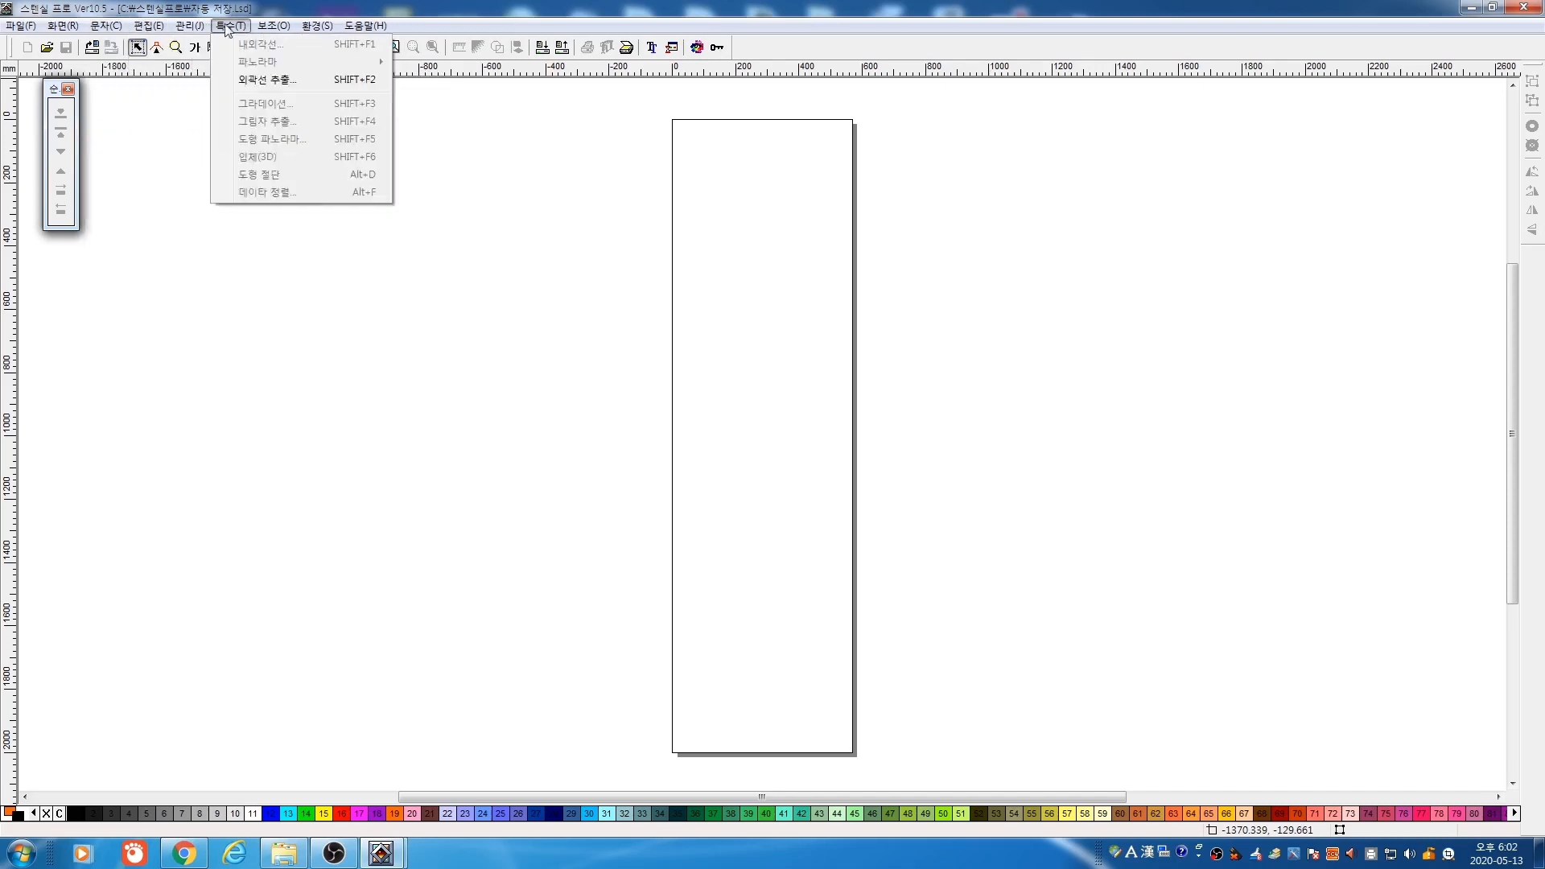
{"action": "left_click", "coordinate": [484, 62]}
{"action": "left_click", "coordinate": [195, 47]}
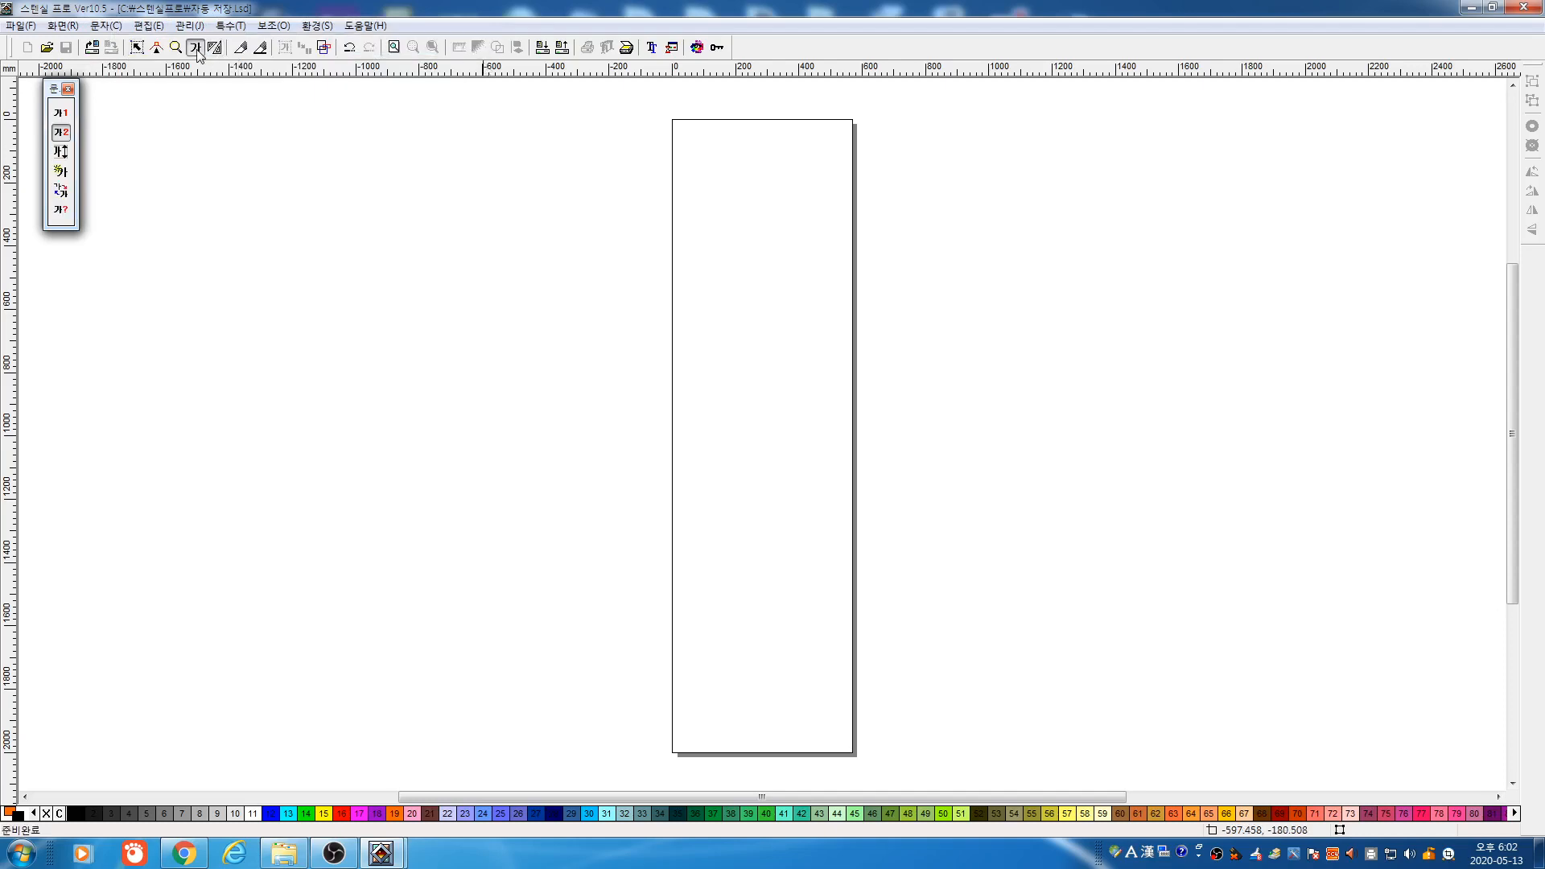
{"action": "left_click_drag", "start_coordinate": [435, 240], "coordinate": [608, 363]}
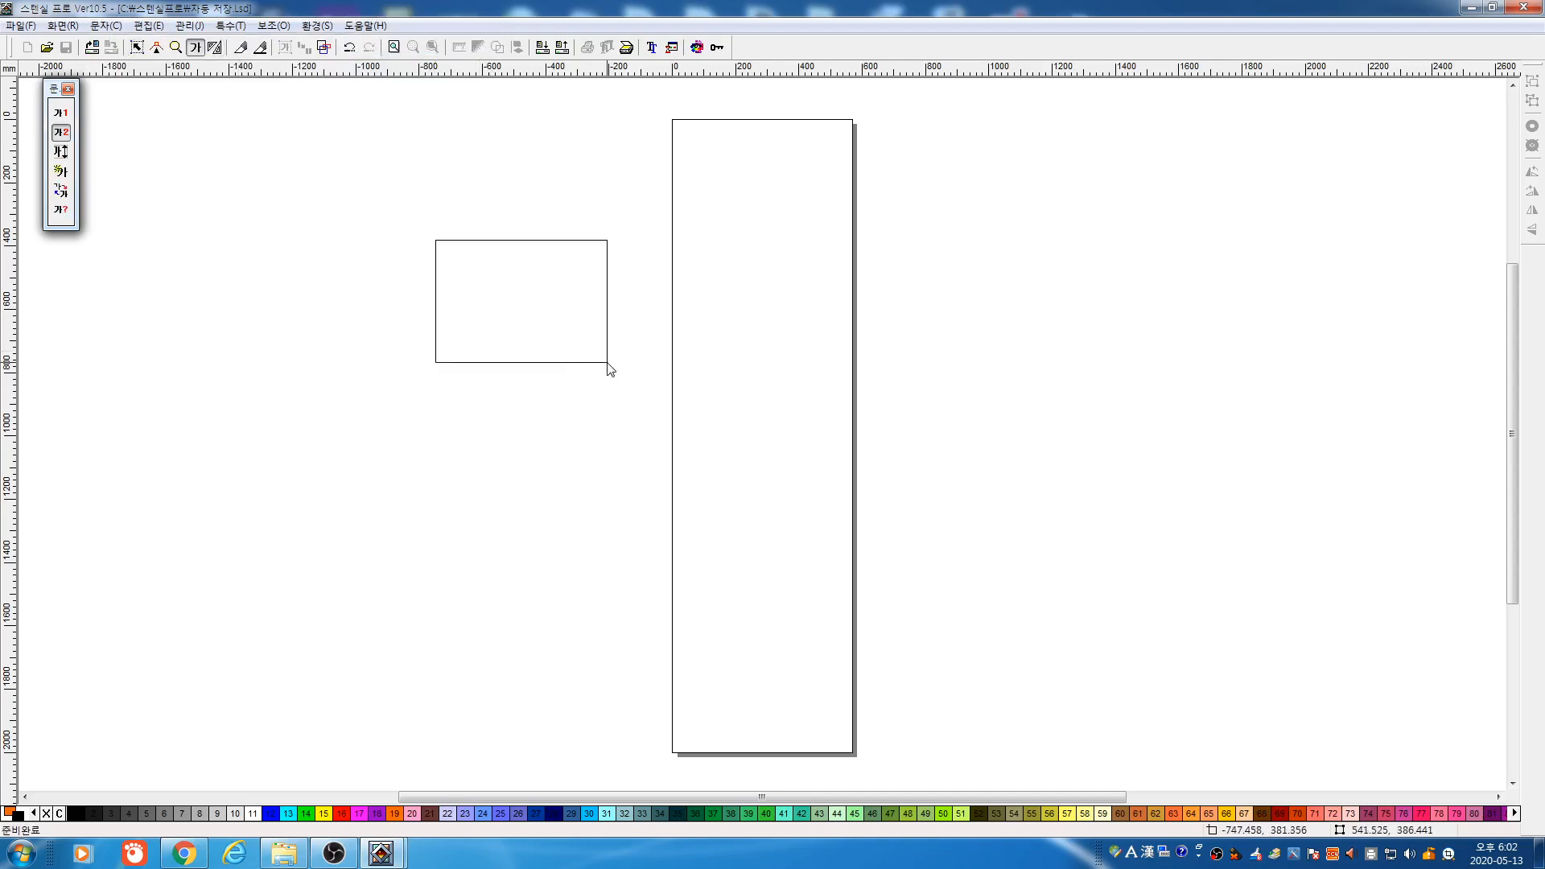
{"action": "left_click", "coordinate": [937, 236]}
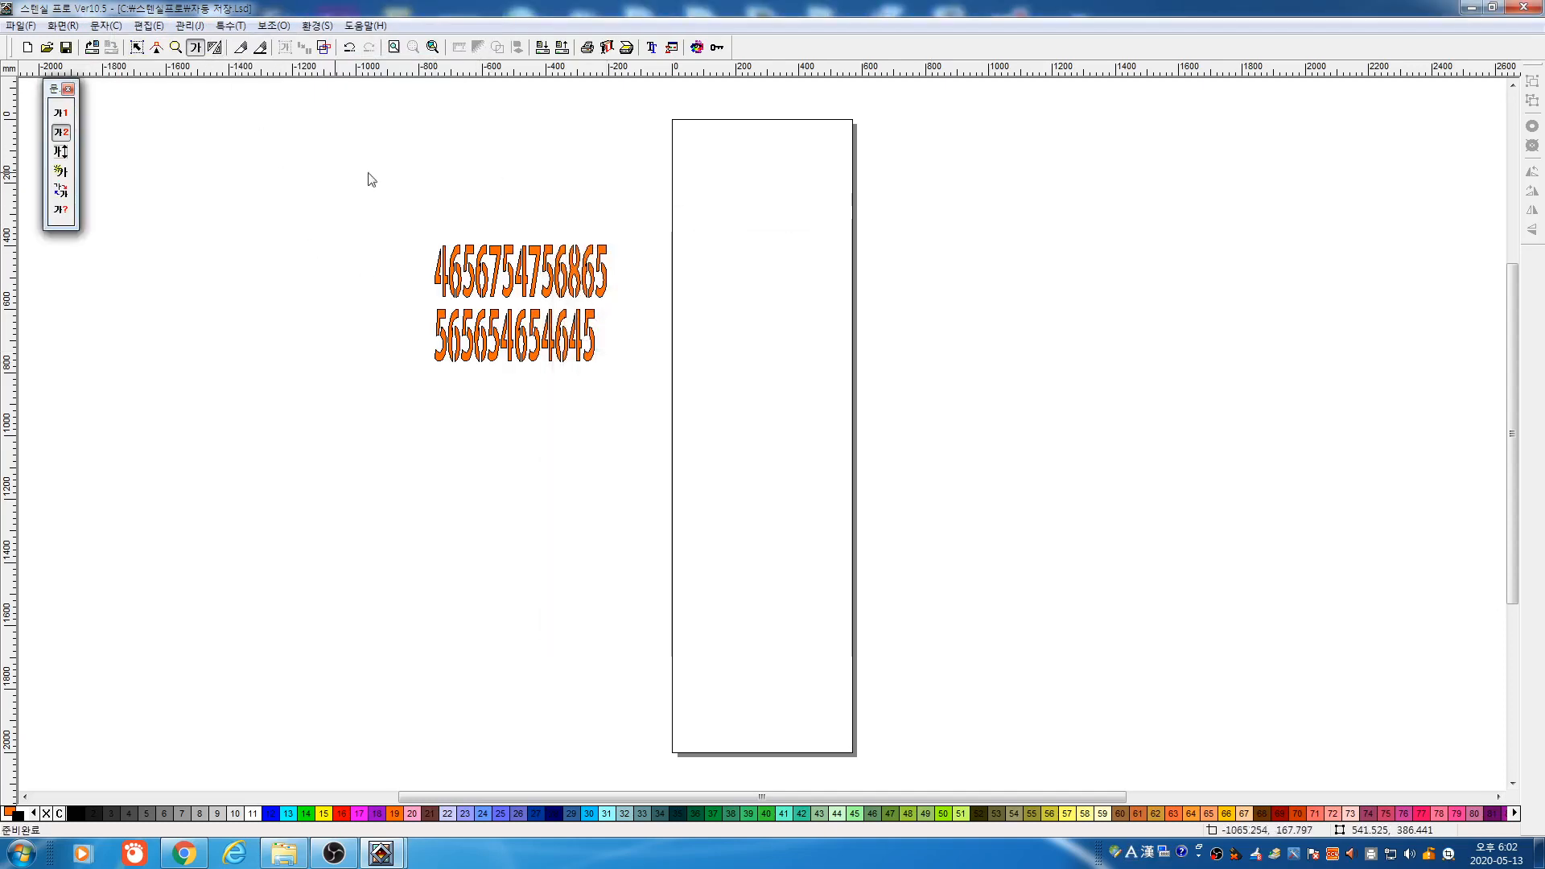
{"action": "left_click", "coordinate": [63, 113]}
Draw a new text box below the numbers and set its Korean font to Han011
{"action": "left_click_drag", "start_coordinate": [472, 417], "coordinate": [546, 483]}
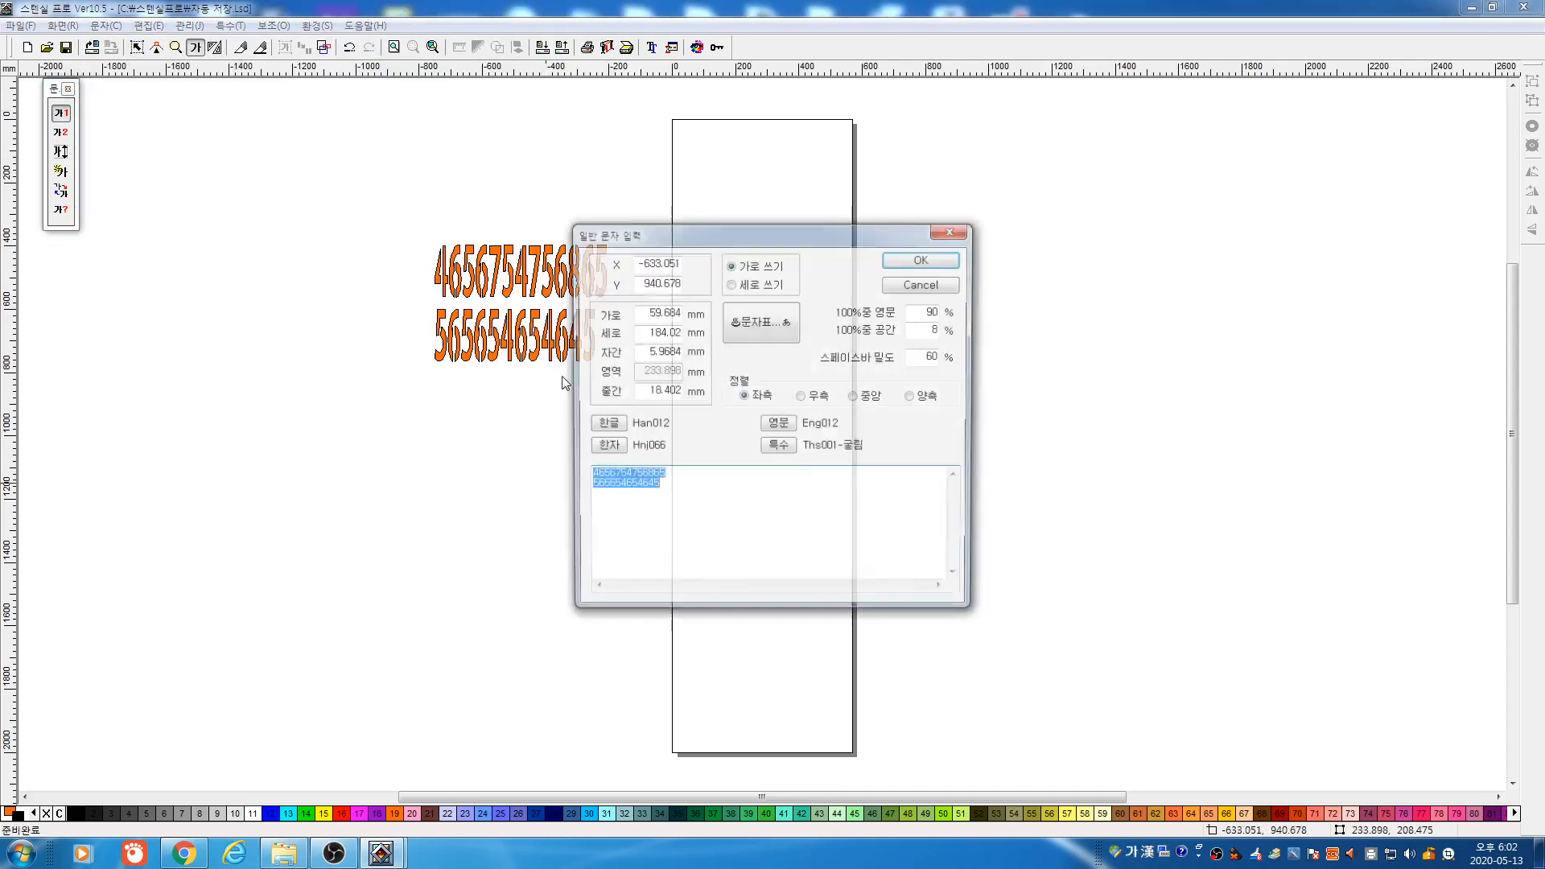
{"action": "left_click_drag", "start_coordinate": [655, 315], "coordinate": [680, 354]}
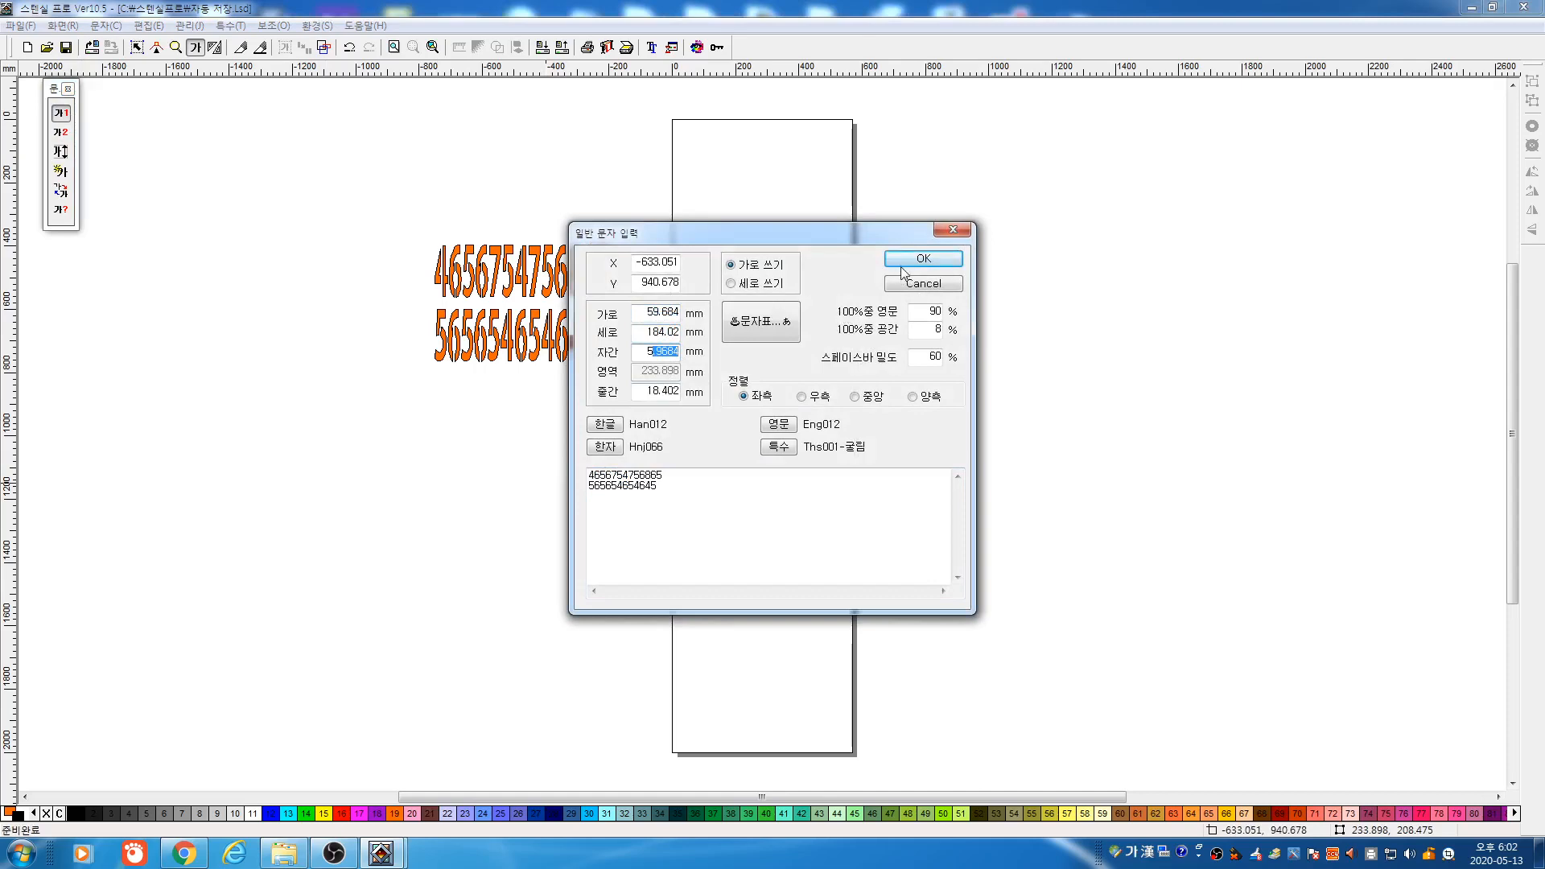
{"action": "left_click", "coordinate": [604, 424]}
{"action": "left_click", "coordinate": [731, 306]}
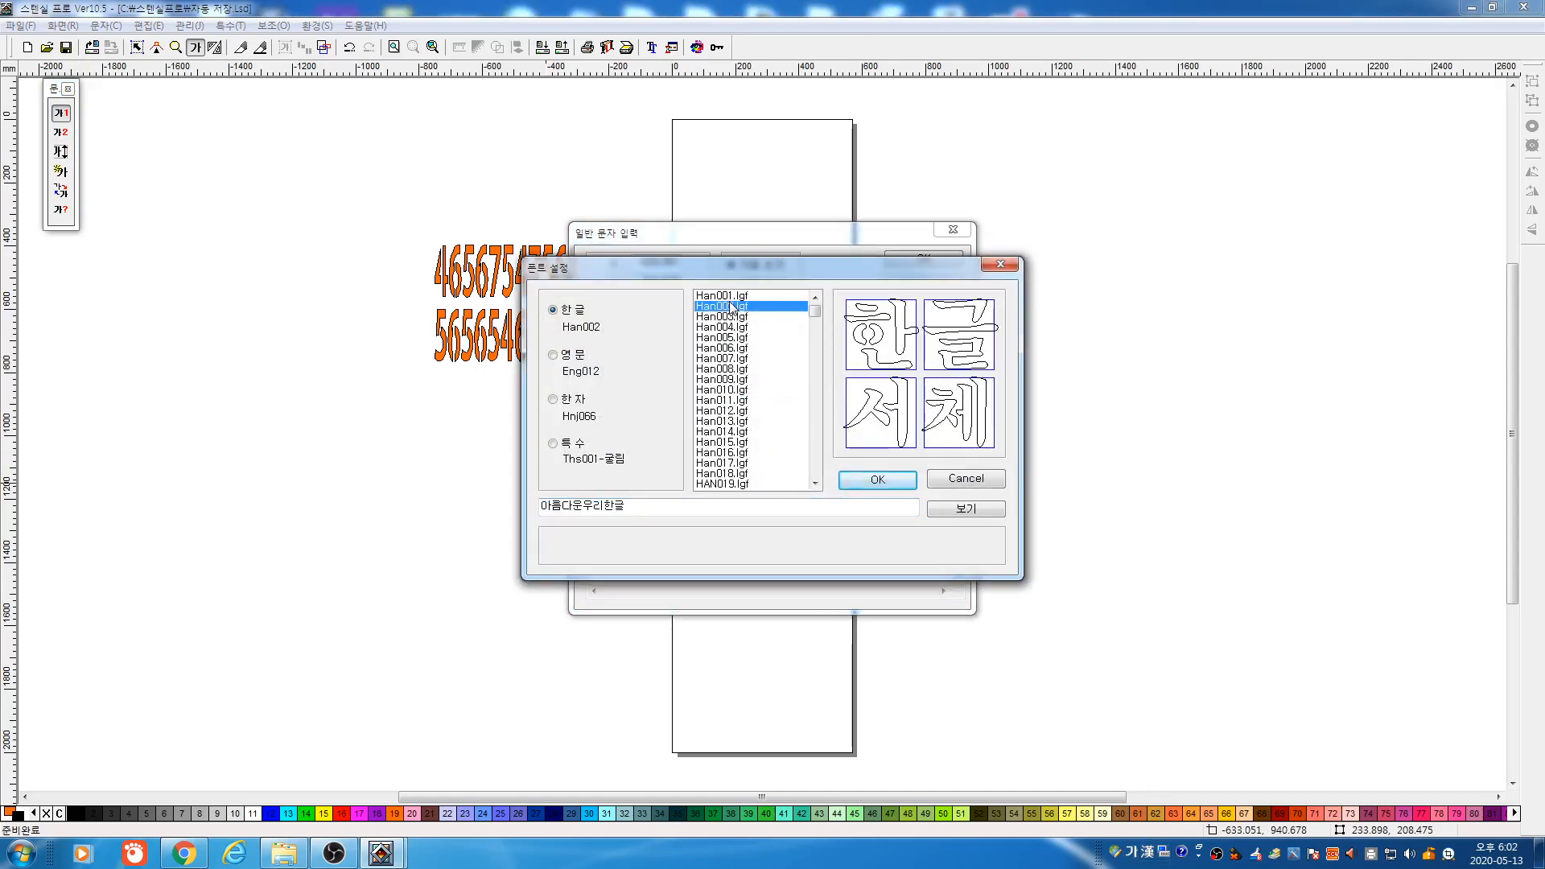
{"action": "left_click", "coordinate": [736, 317]}
{"action": "left_click", "coordinate": [753, 328]}
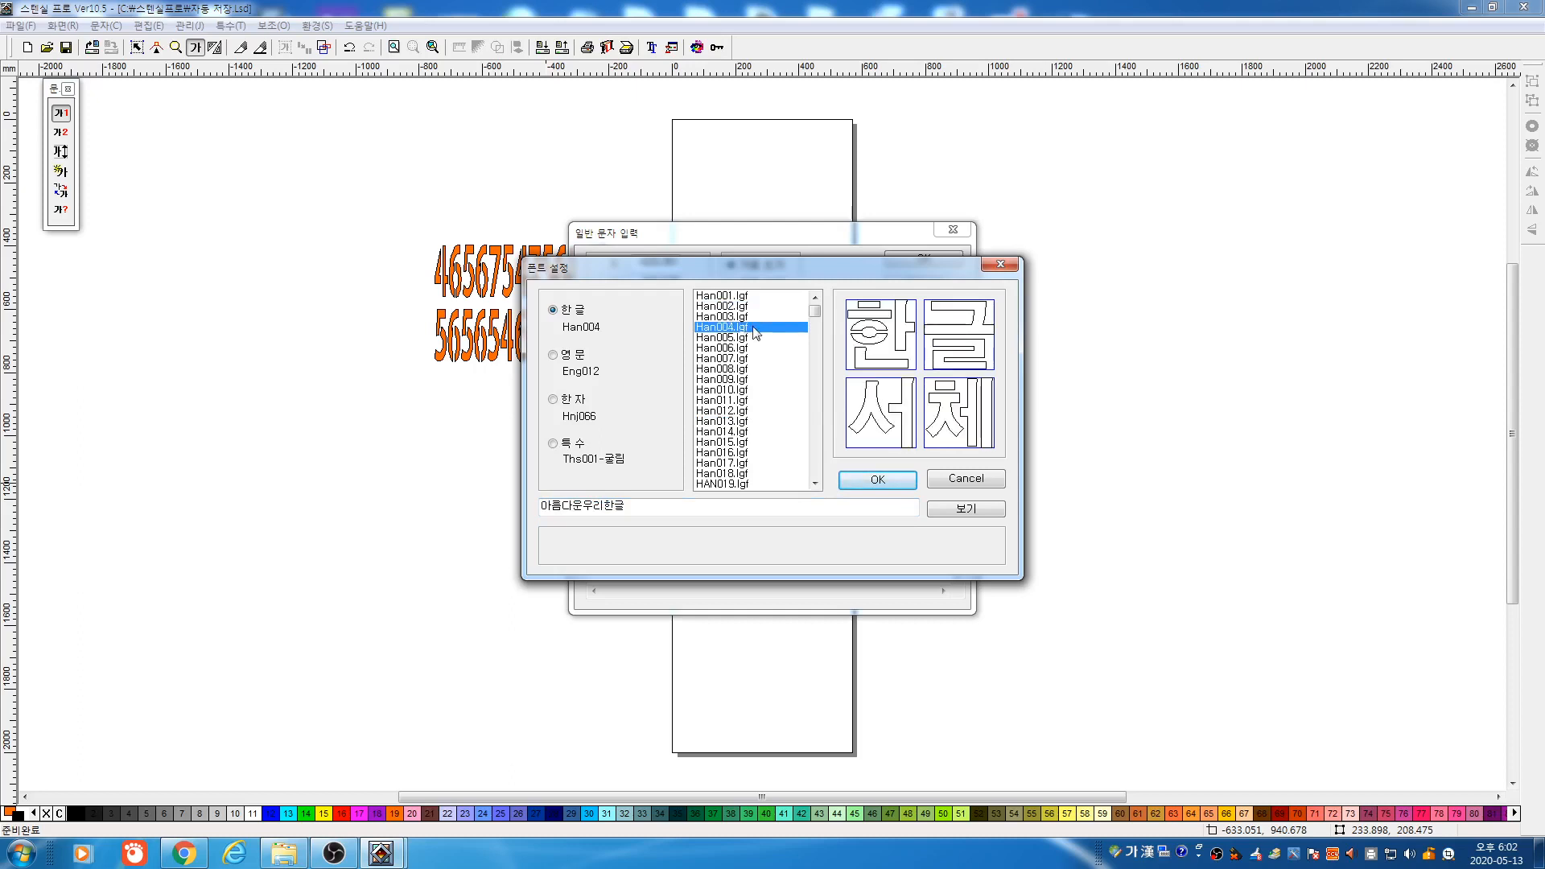
{"action": "key", "text": "Up"}
{"action": "key", "text": "Down"}
{"action": "key", "text": "Down"}
{"action": "key", "text": "Down"}
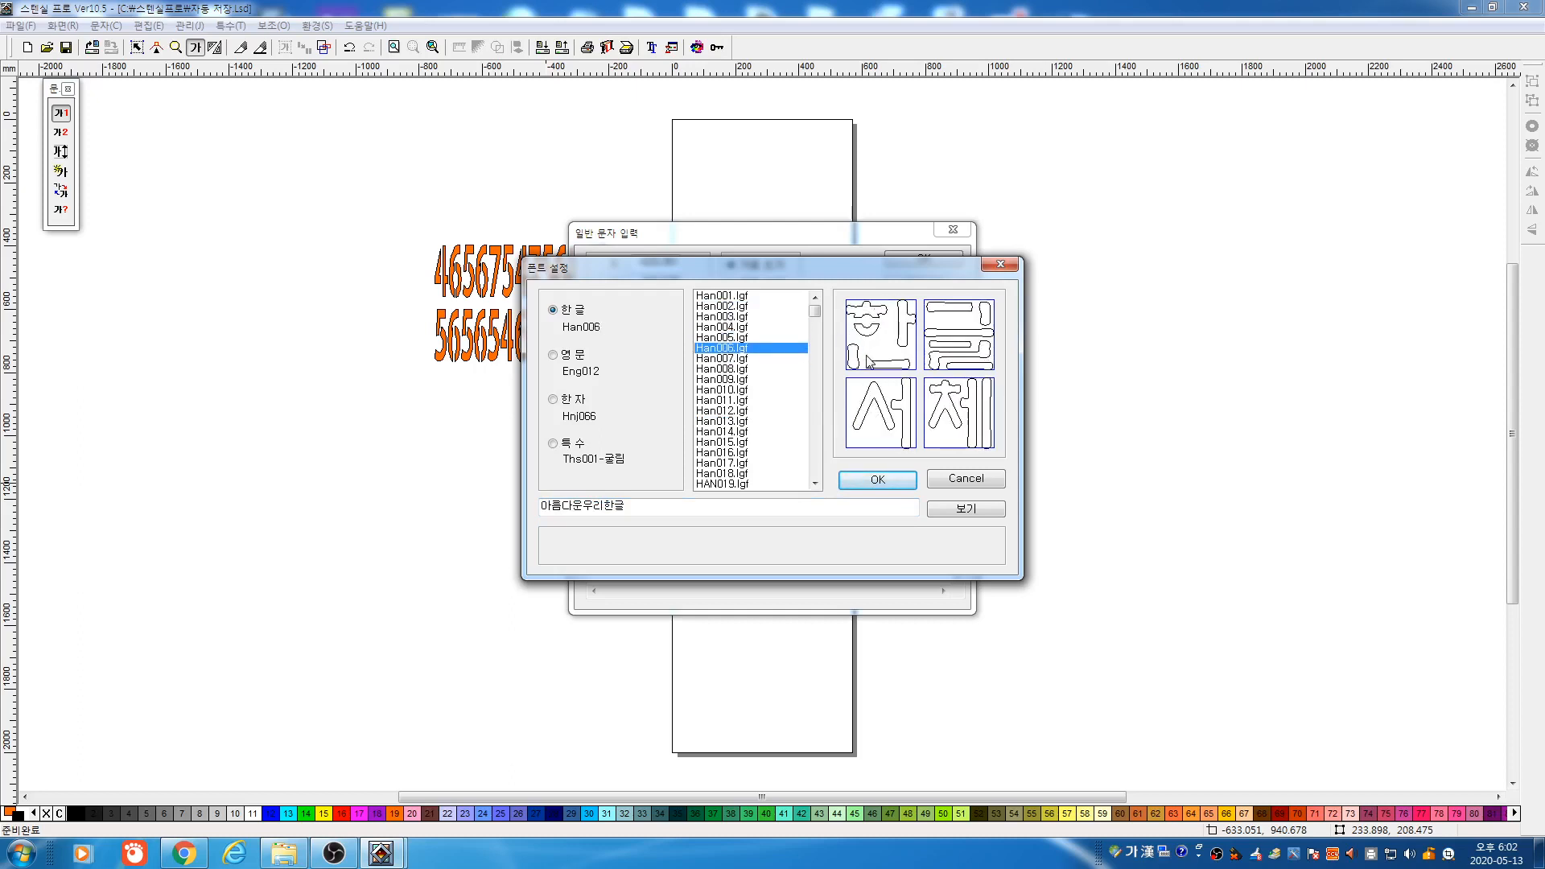
{"action": "key", "text": "Down"}
{"action": "key", "text": "Down"}
{"action": "key", "text": "Down"}
{"action": "key", "text": "Down"}
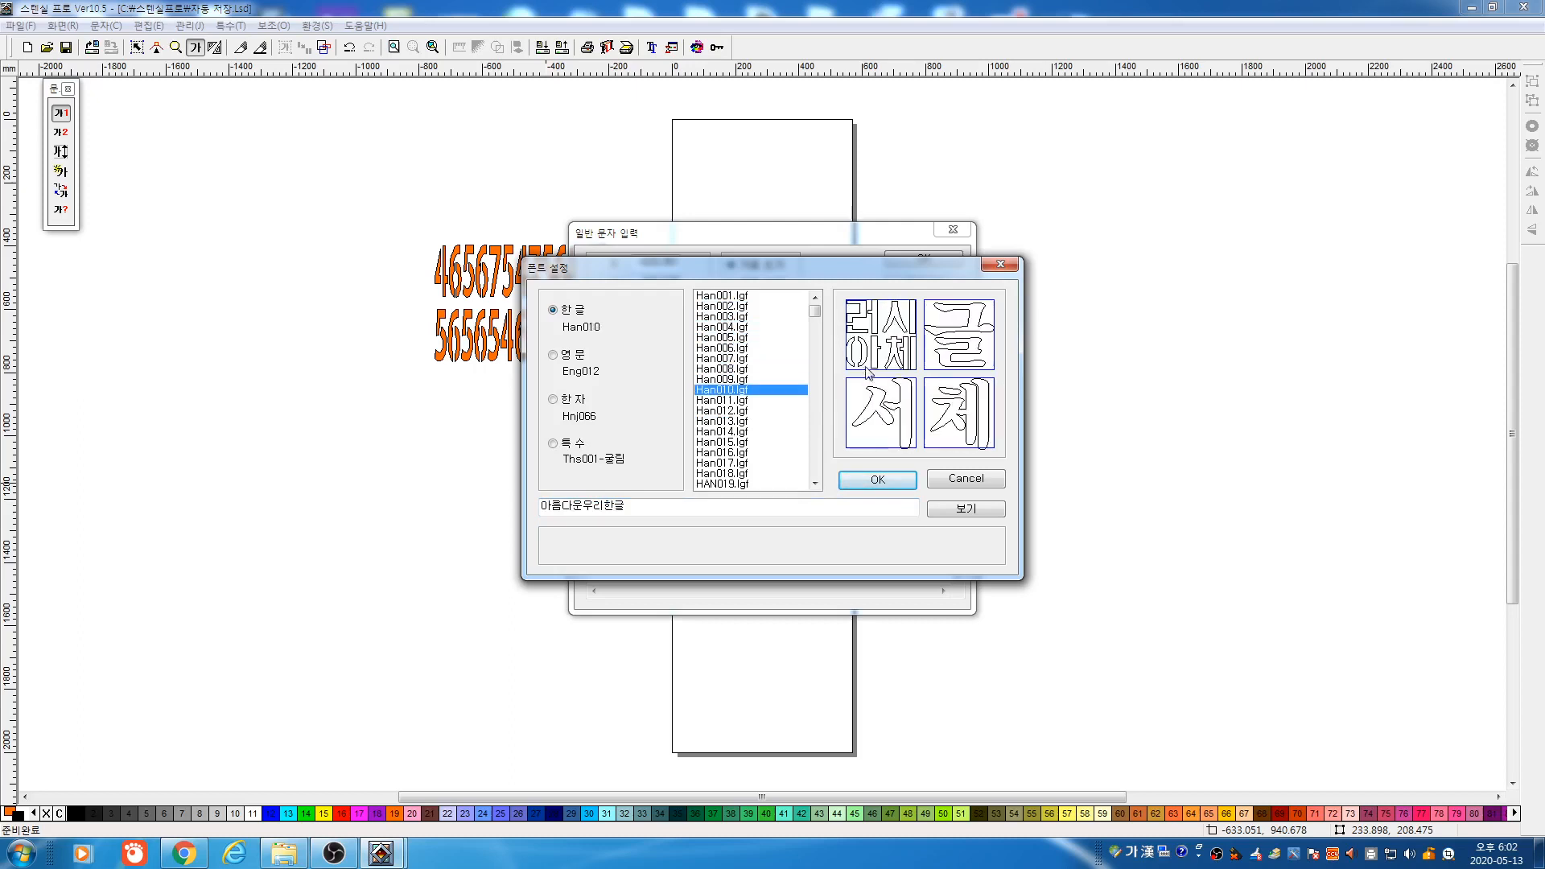
{"action": "key", "text": "Down"}
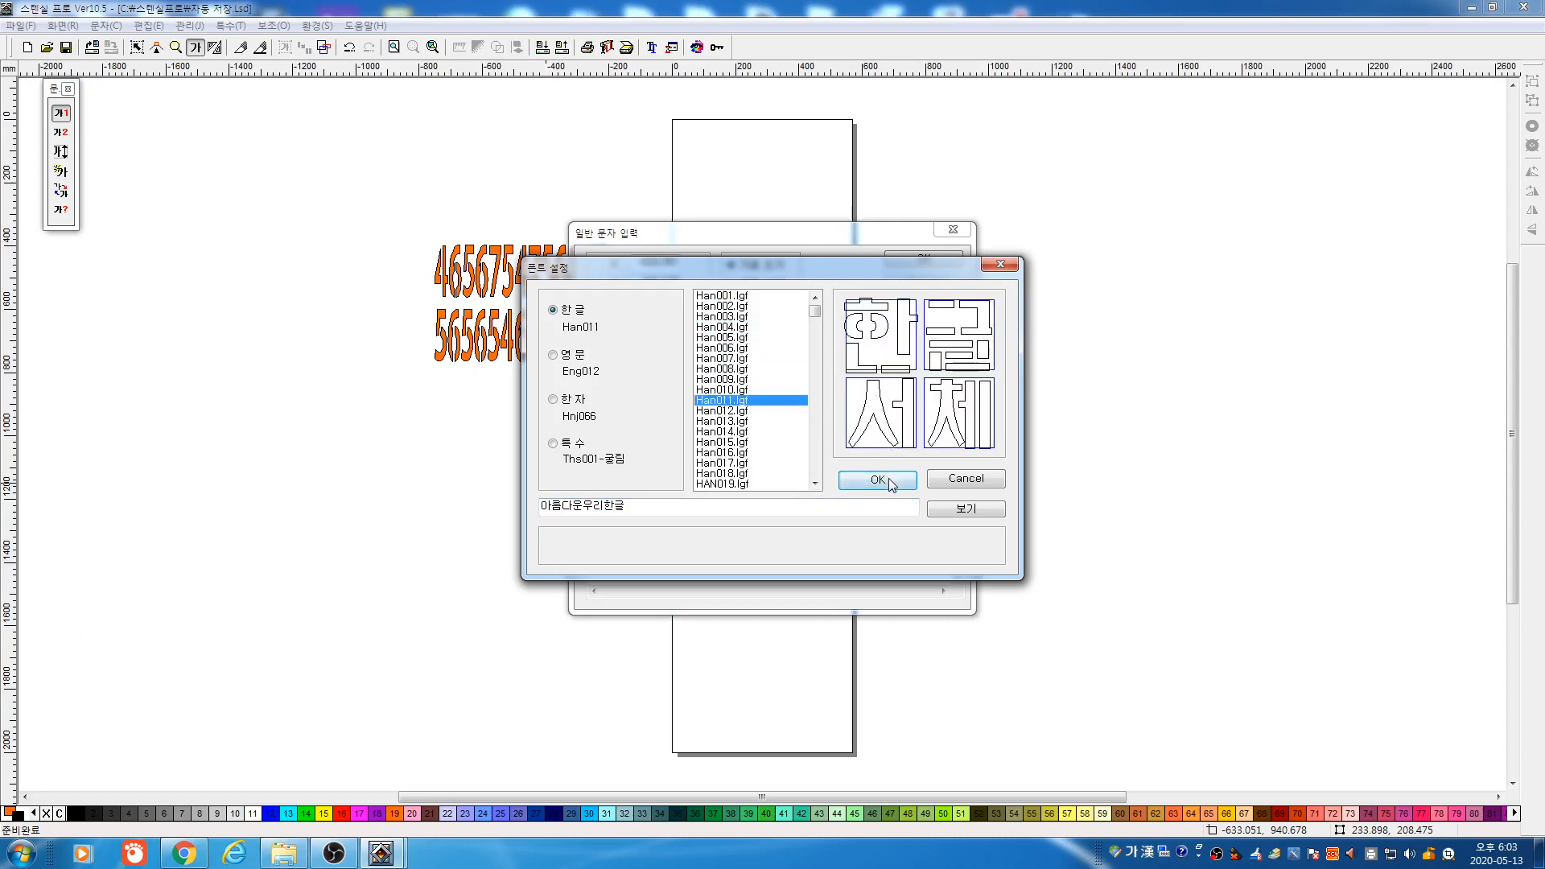
{"action": "key", "text": "Down"}
{"action": "key", "text": "Up"}
{"action": "left_click", "coordinate": [890, 480]}
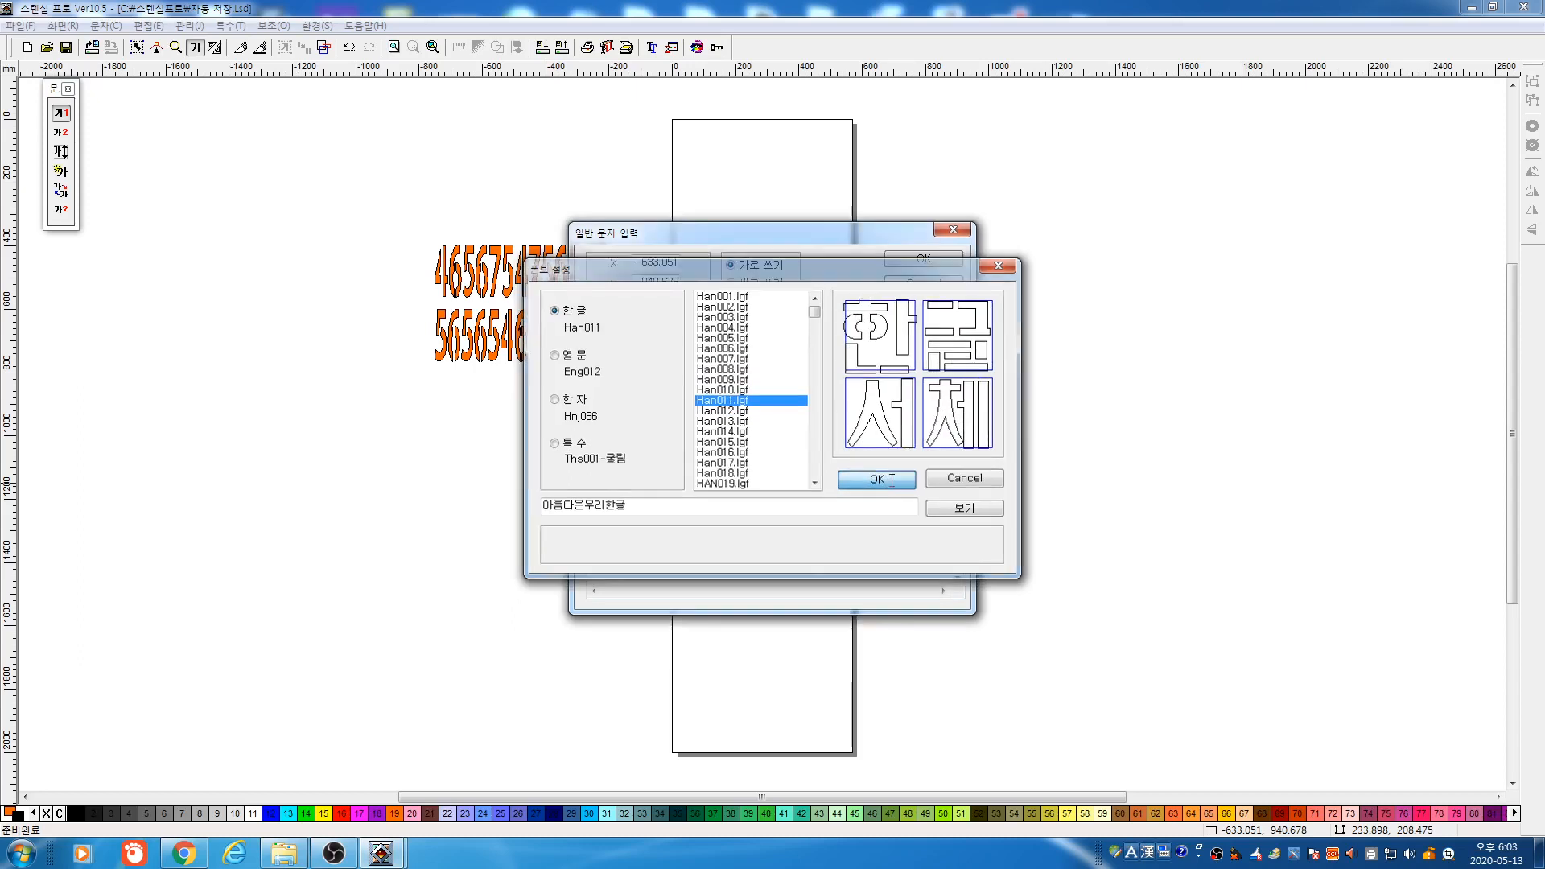
Replace the digits with the Korean lines 가나다라 and 마바사아
{"action": "left_click_drag", "start_coordinate": [765, 506], "coordinate": [323, 358]}
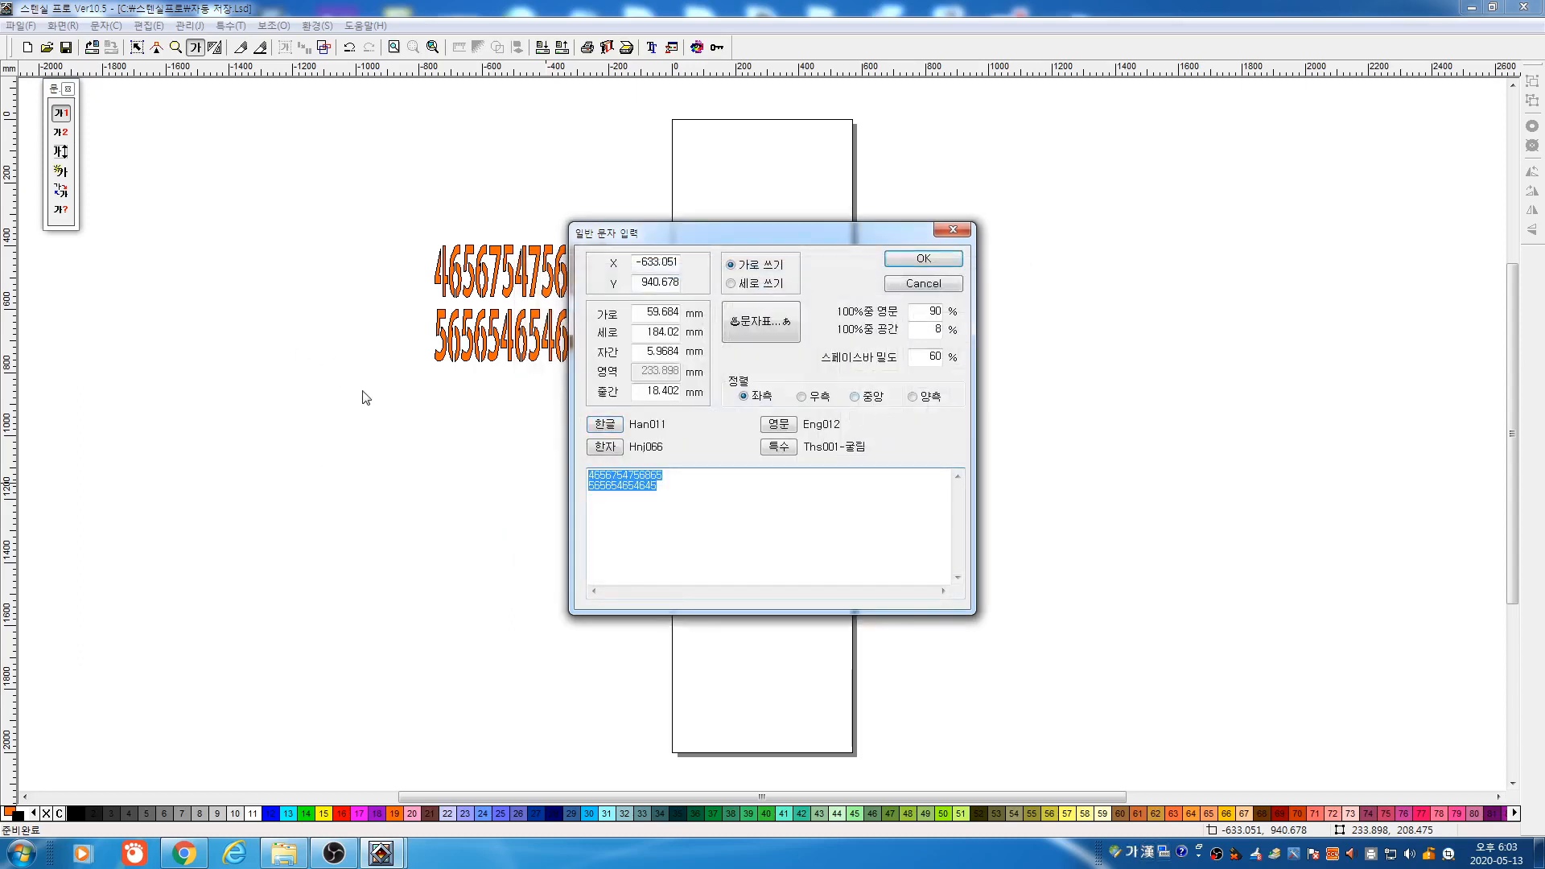
{"action": "type", "text": "RKSKEK"}
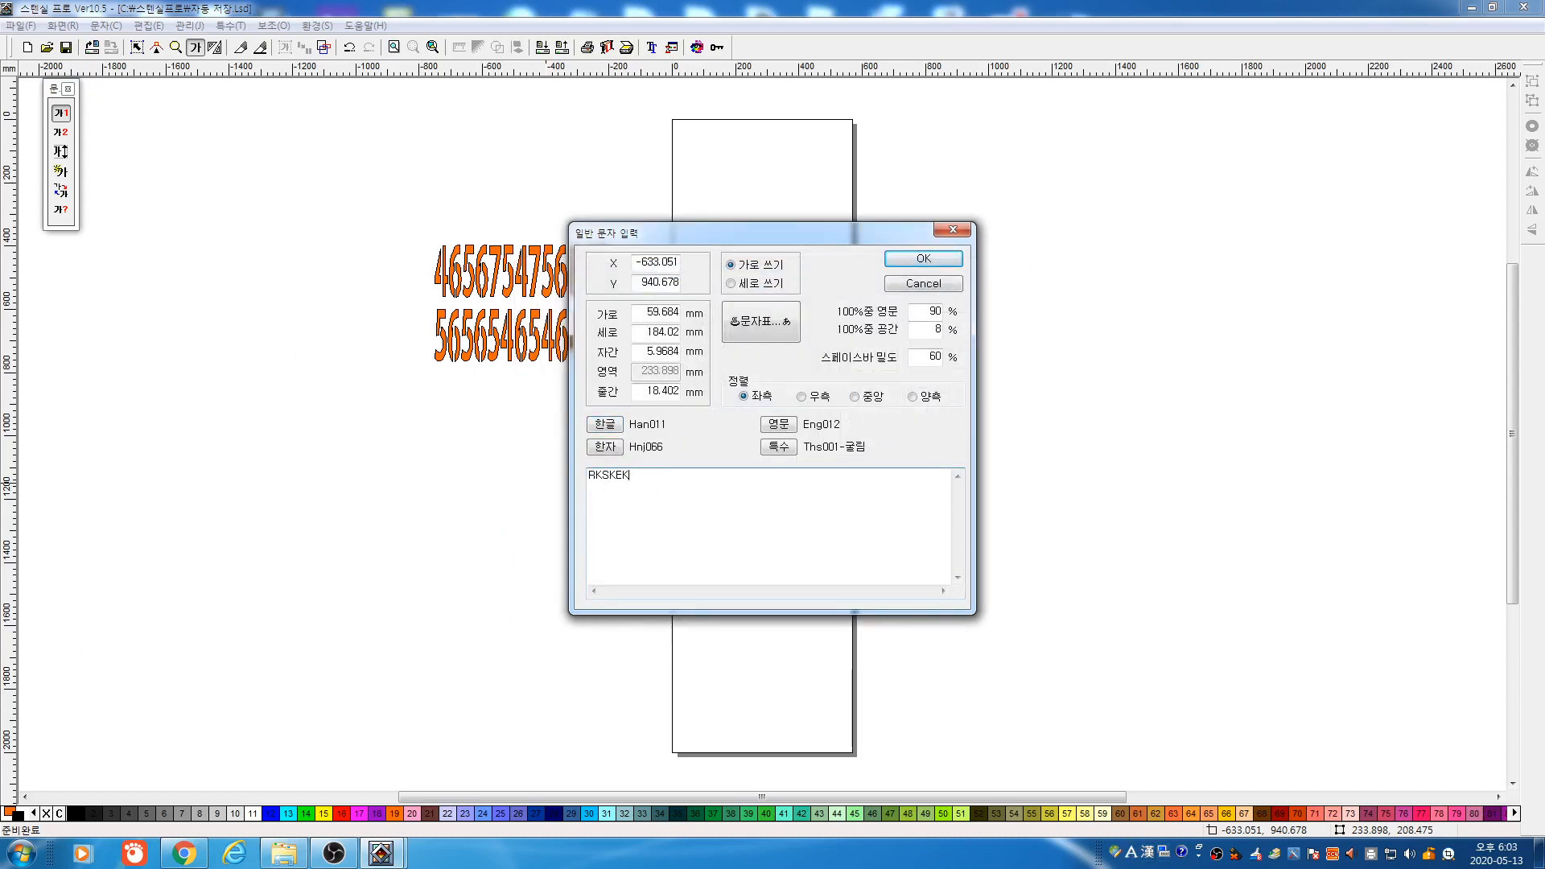
{"action": "key", "text": "Hangul"}
{"action": "type", "text": "가나다라"}
Place the Korean text, stretch it wider, colour it blue, and draw another text box inside the page
{"action": "left_click", "coordinate": [909, 260]}
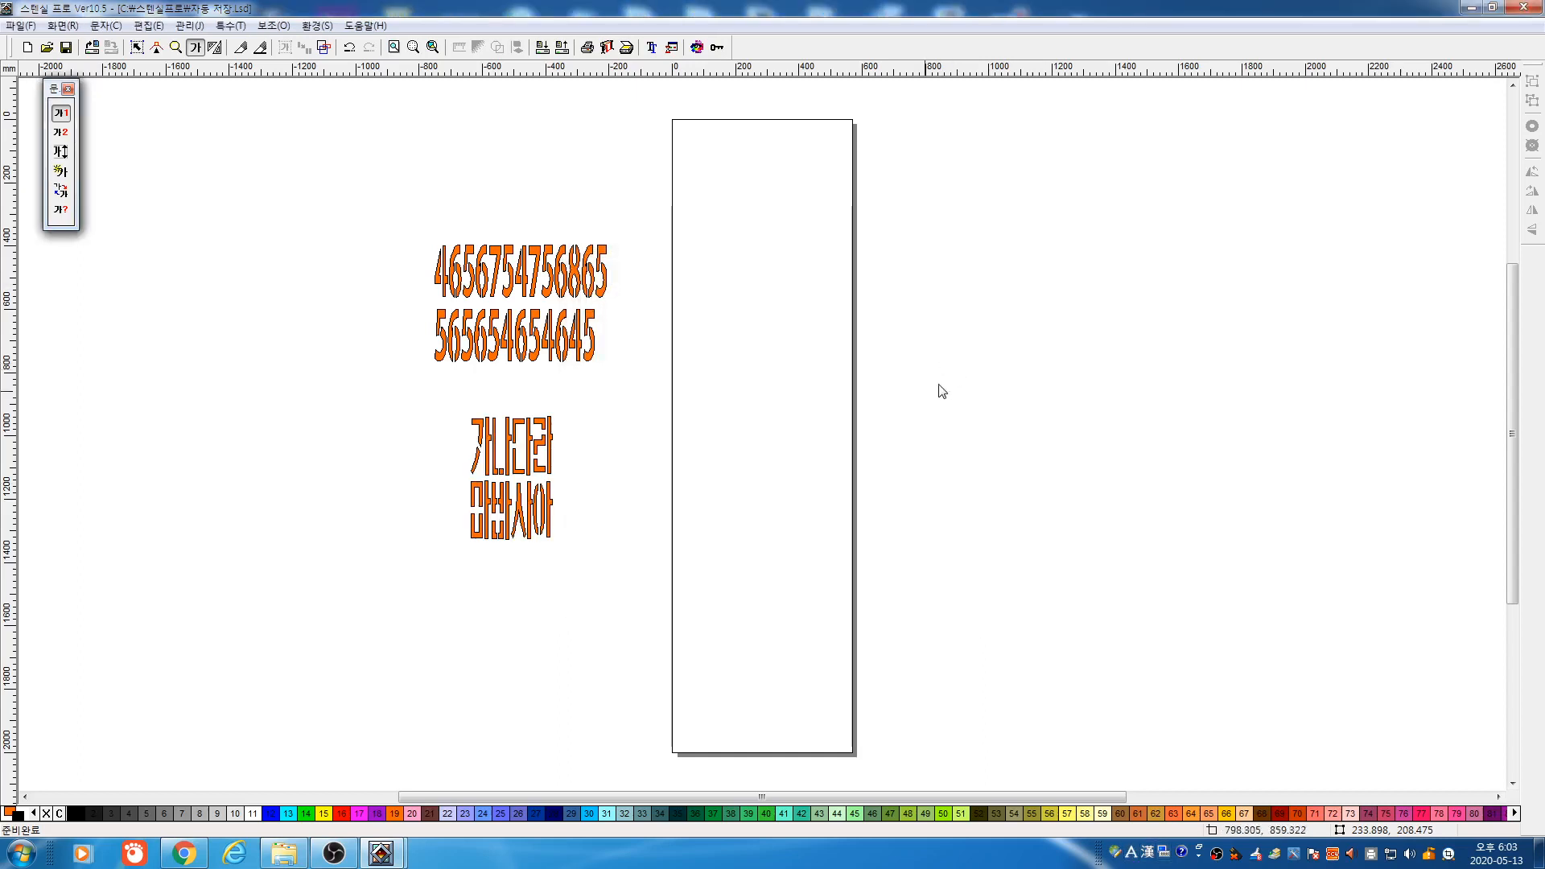
{"action": "left_click_drag", "start_coordinate": [555, 481], "coordinate": [609, 494]}
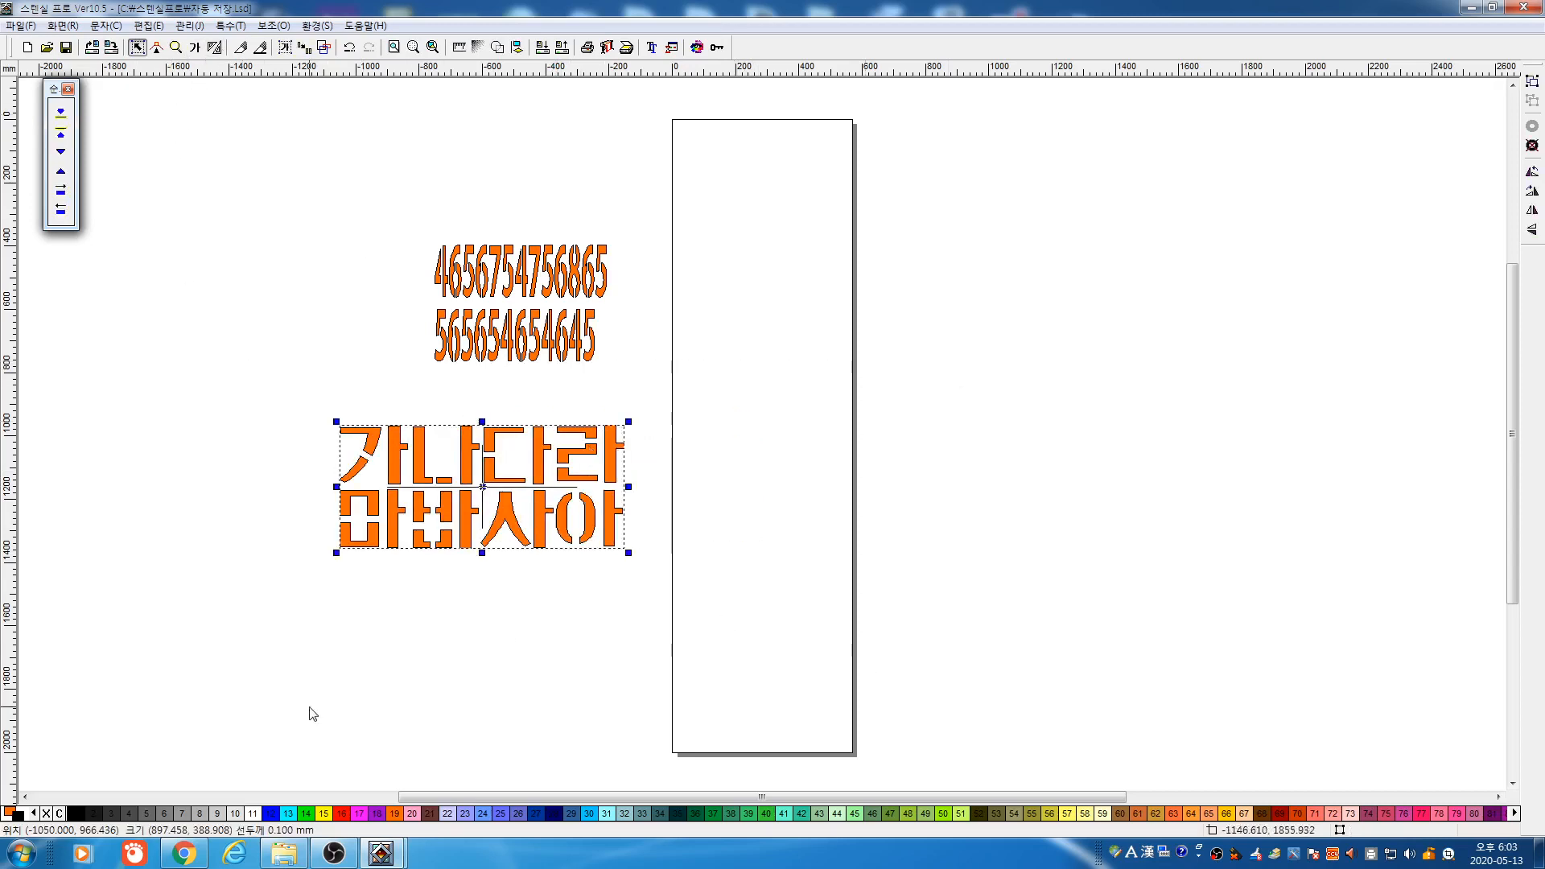
{"action": "left_click", "coordinate": [274, 813]}
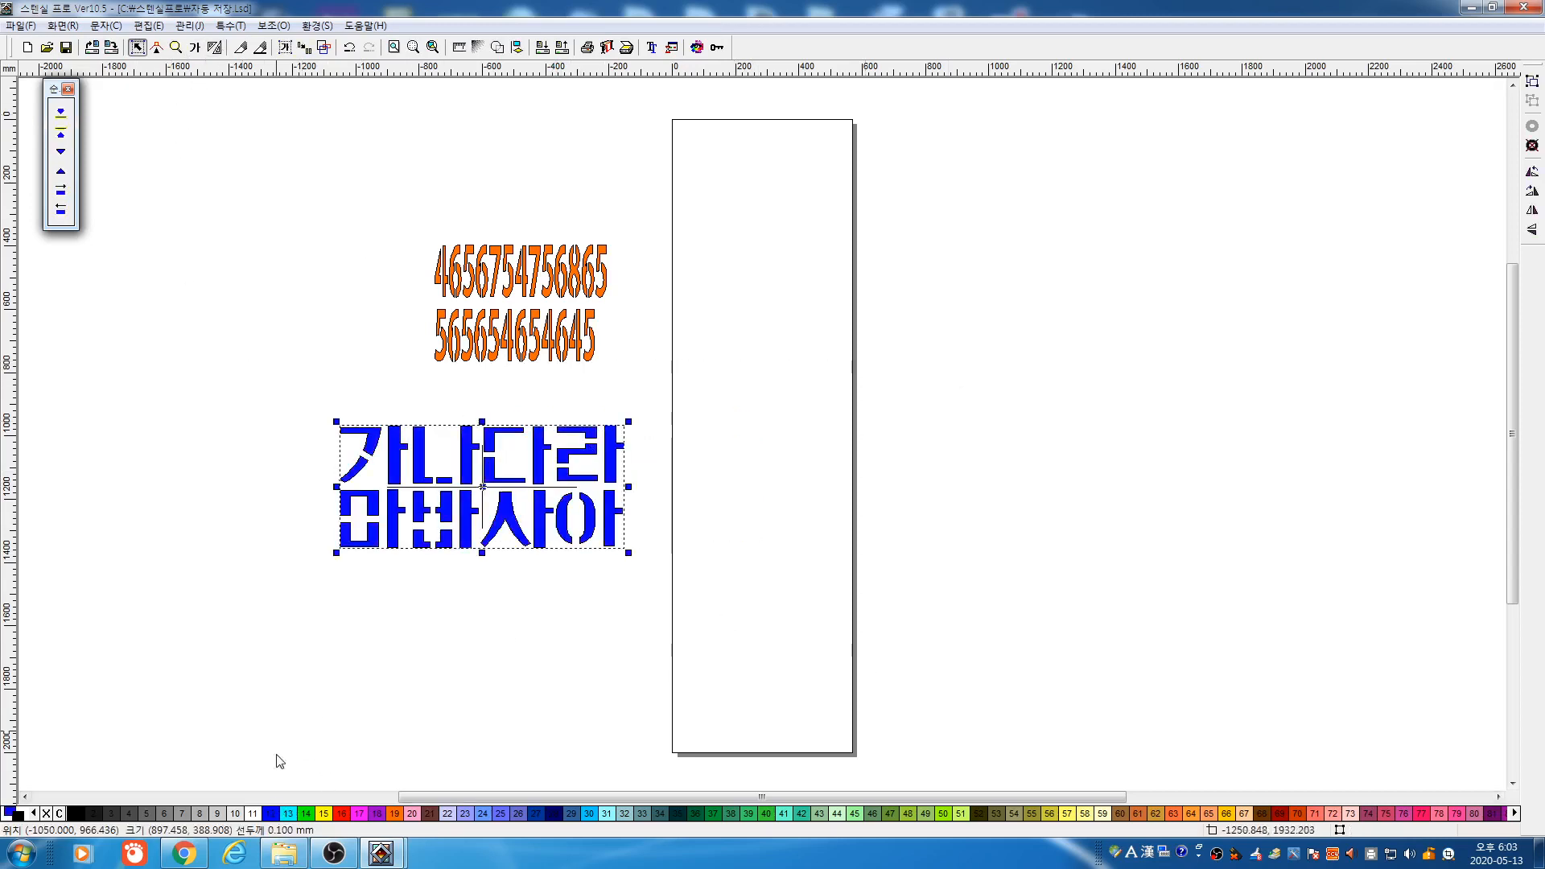
{"action": "left_click", "coordinate": [195, 47]}
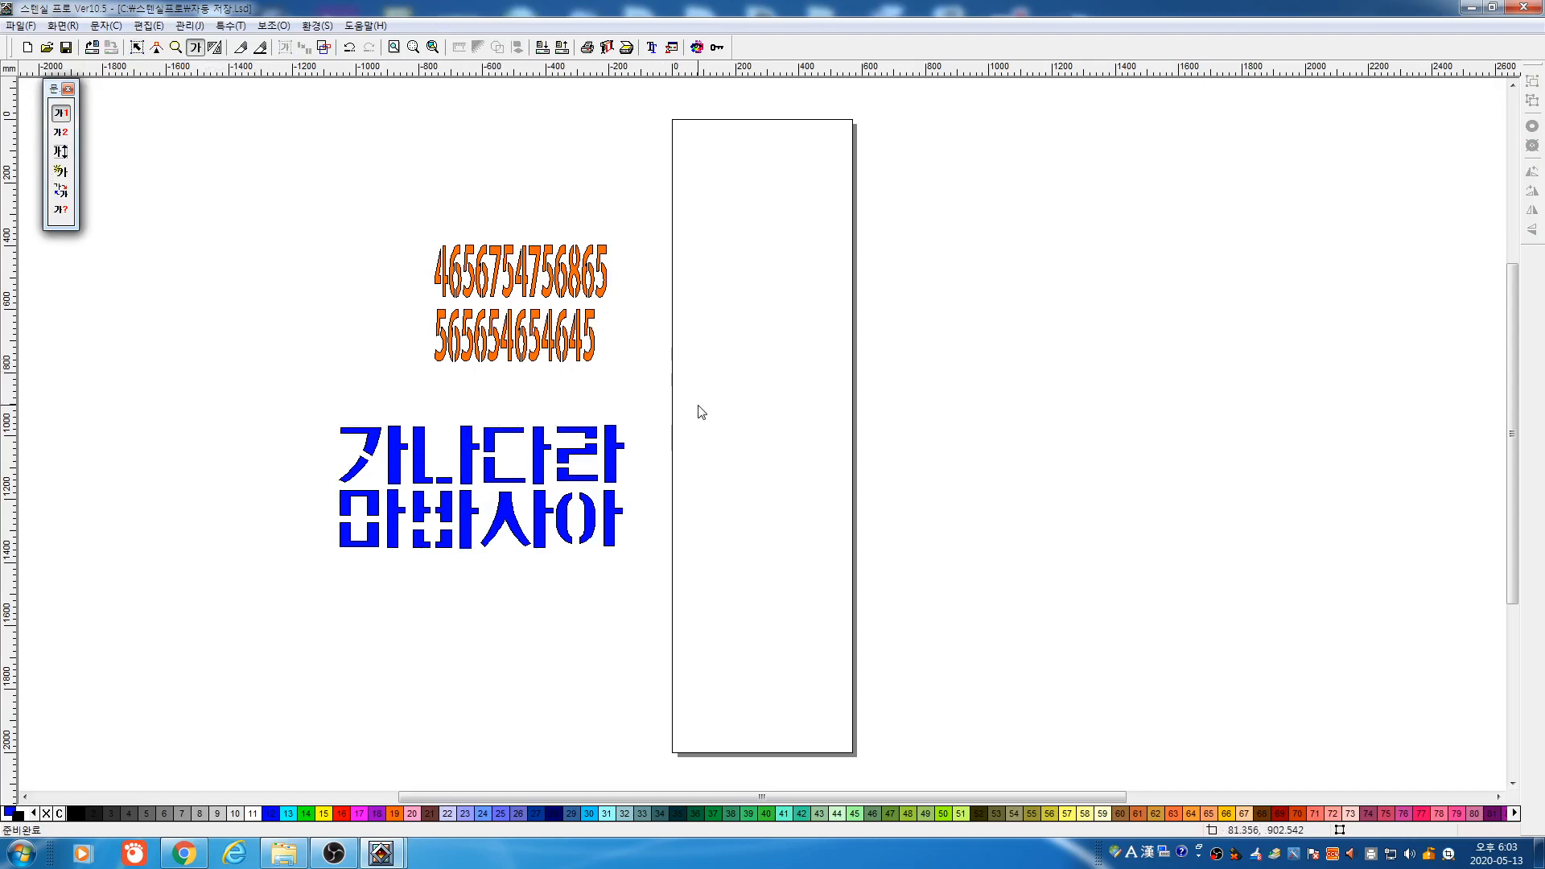
{"action": "left_click_drag", "start_coordinate": [697, 402], "coordinate": [766, 483]}
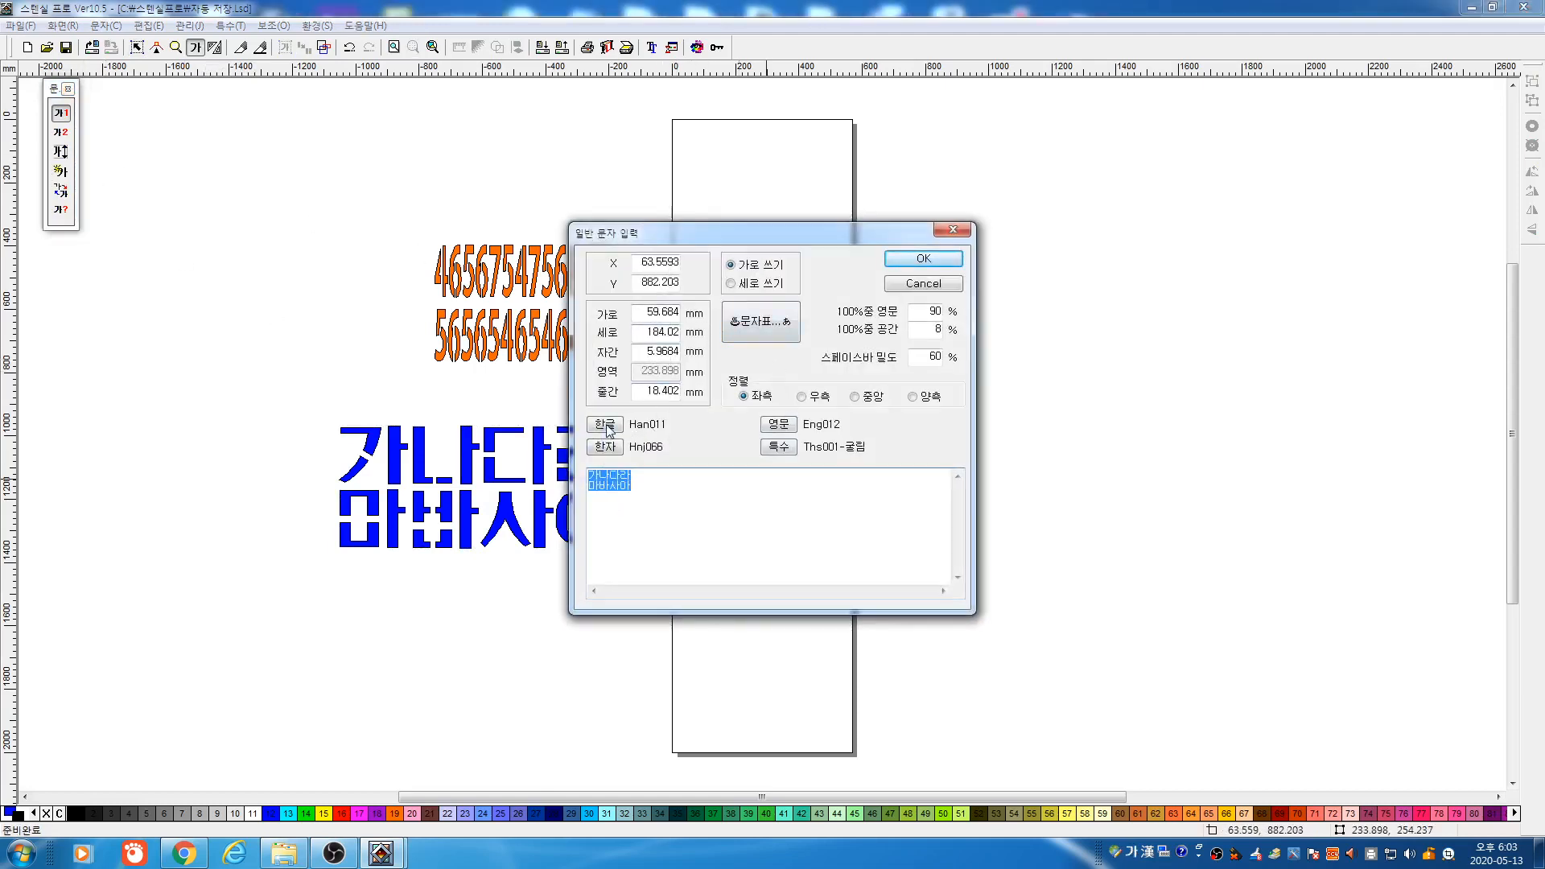
Set the second Korean copy to Han012, place it inside the page, and stretch it wider
{"action": "left_click", "coordinate": [607, 427]}
{"action": "left_click", "coordinate": [750, 410]}
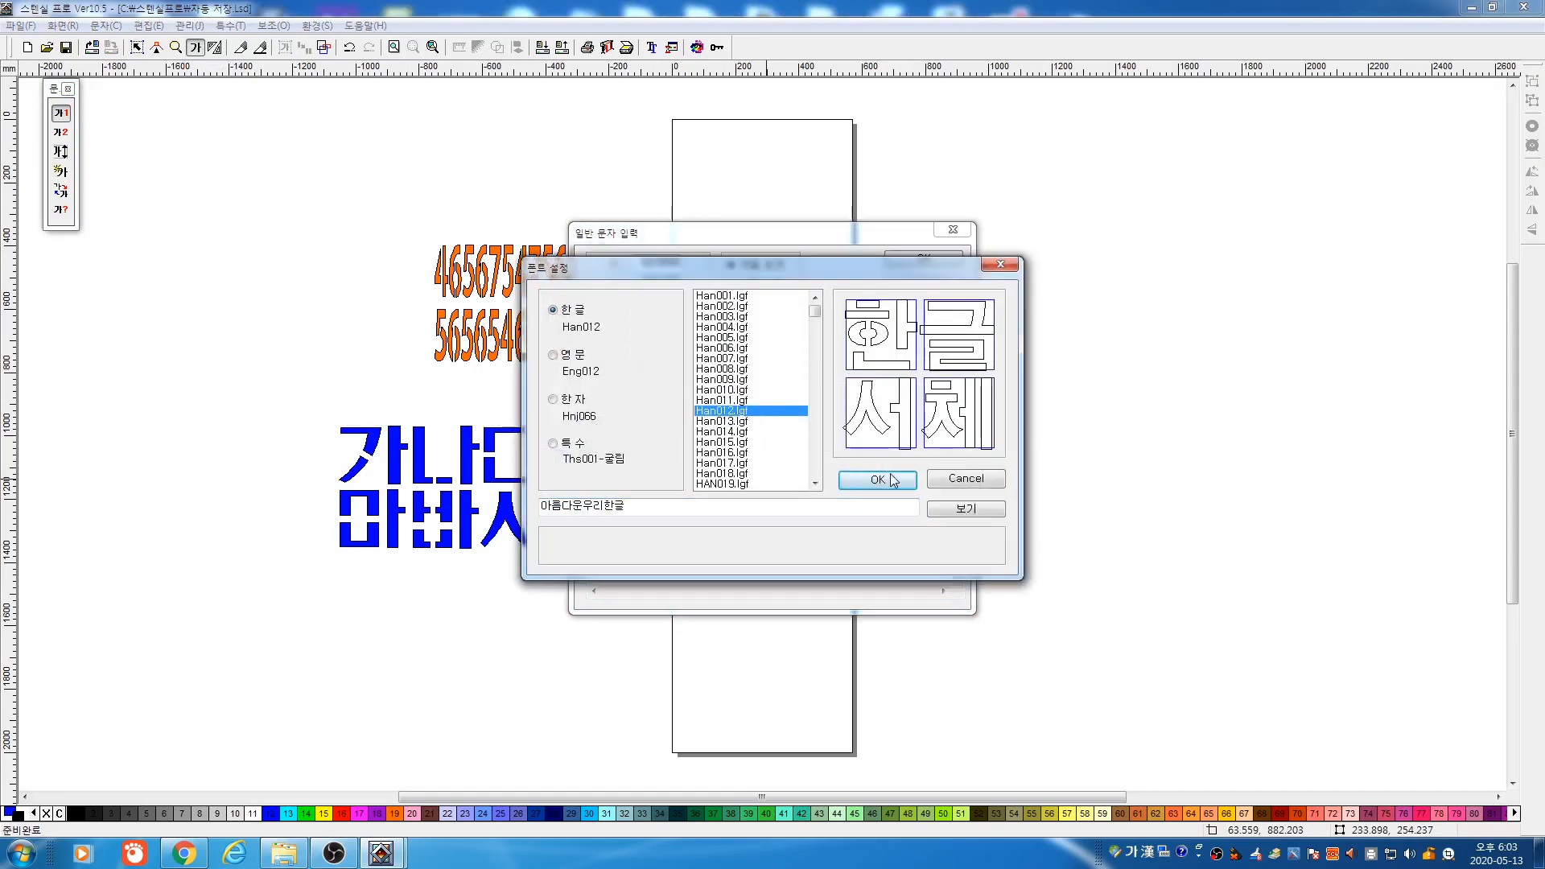
{"action": "left_click", "coordinate": [892, 480]}
{"action": "left_click", "coordinate": [922, 264]}
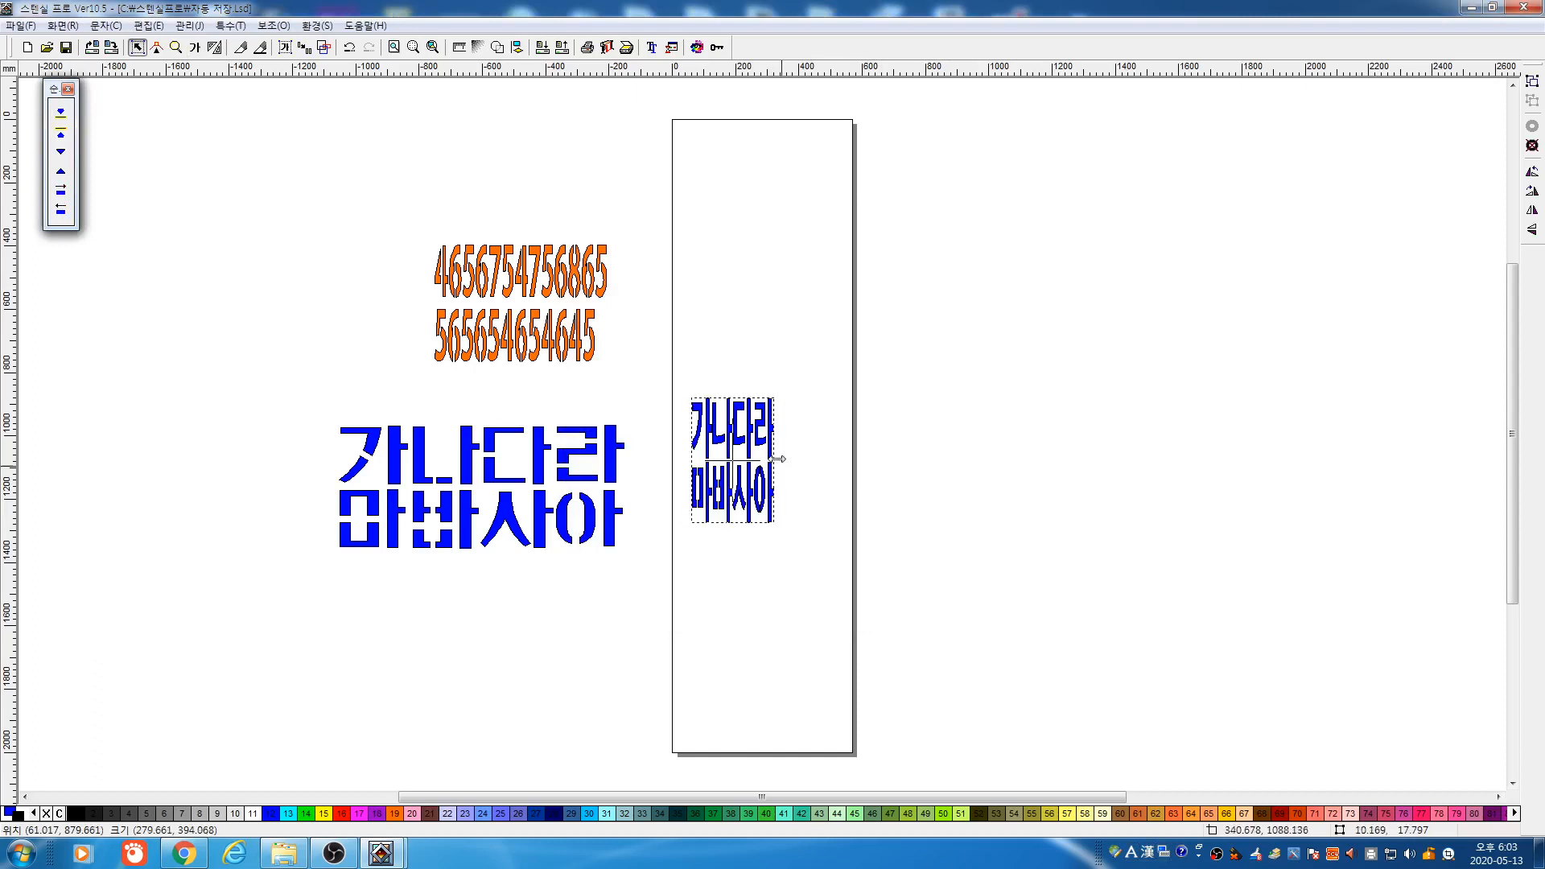
{"action": "left_click_drag", "start_coordinate": [779, 462], "coordinate": [865, 537]}
{"action": "left_click", "coordinate": [882, 572]}
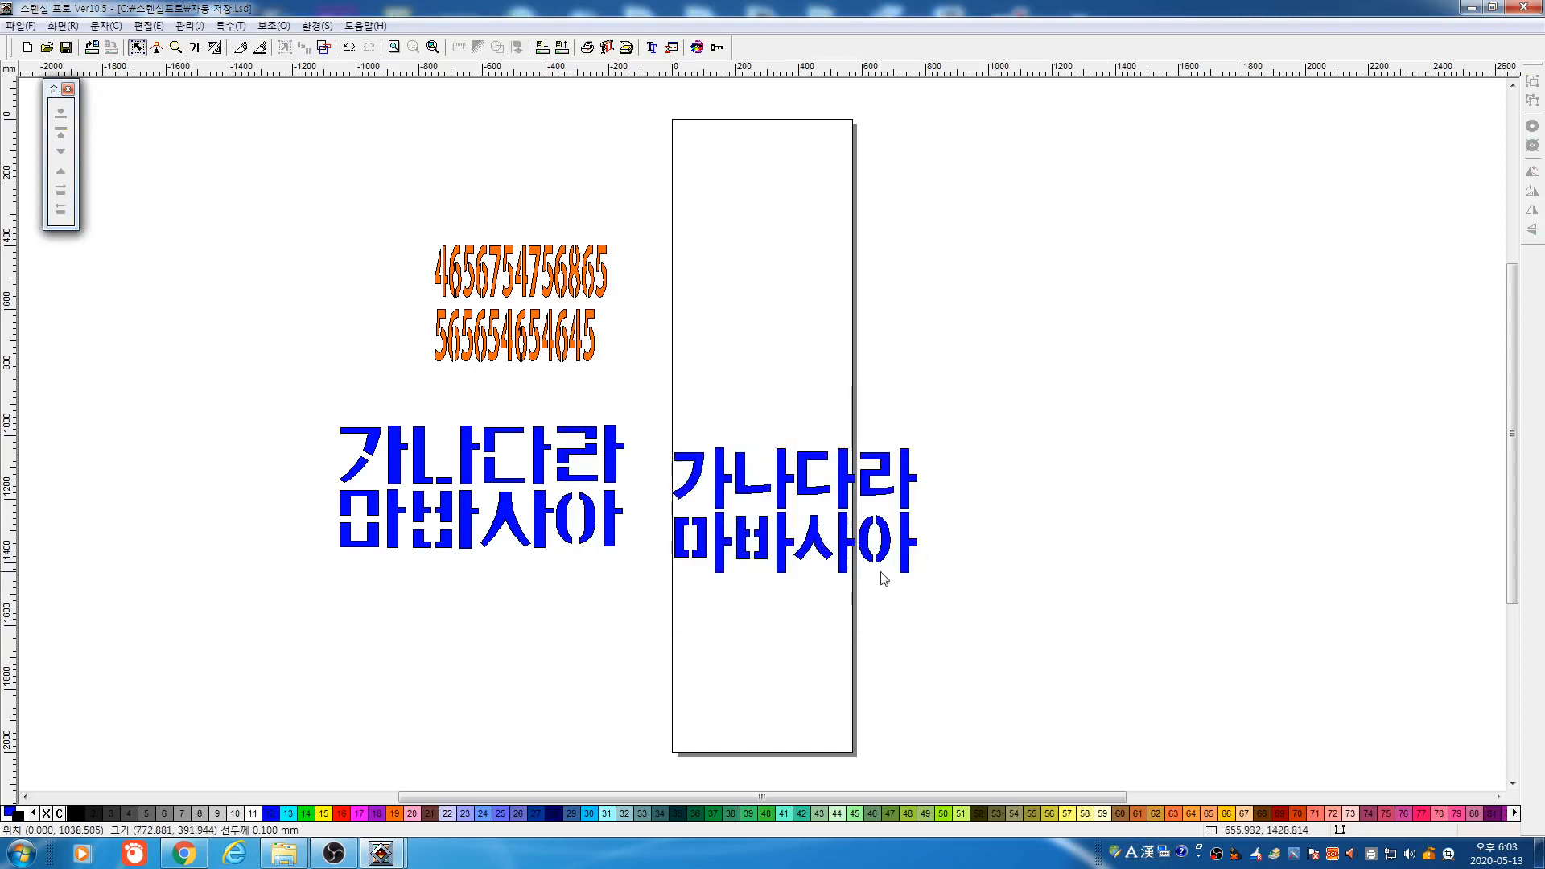
{"action": "left_click", "coordinate": [176, 48]}
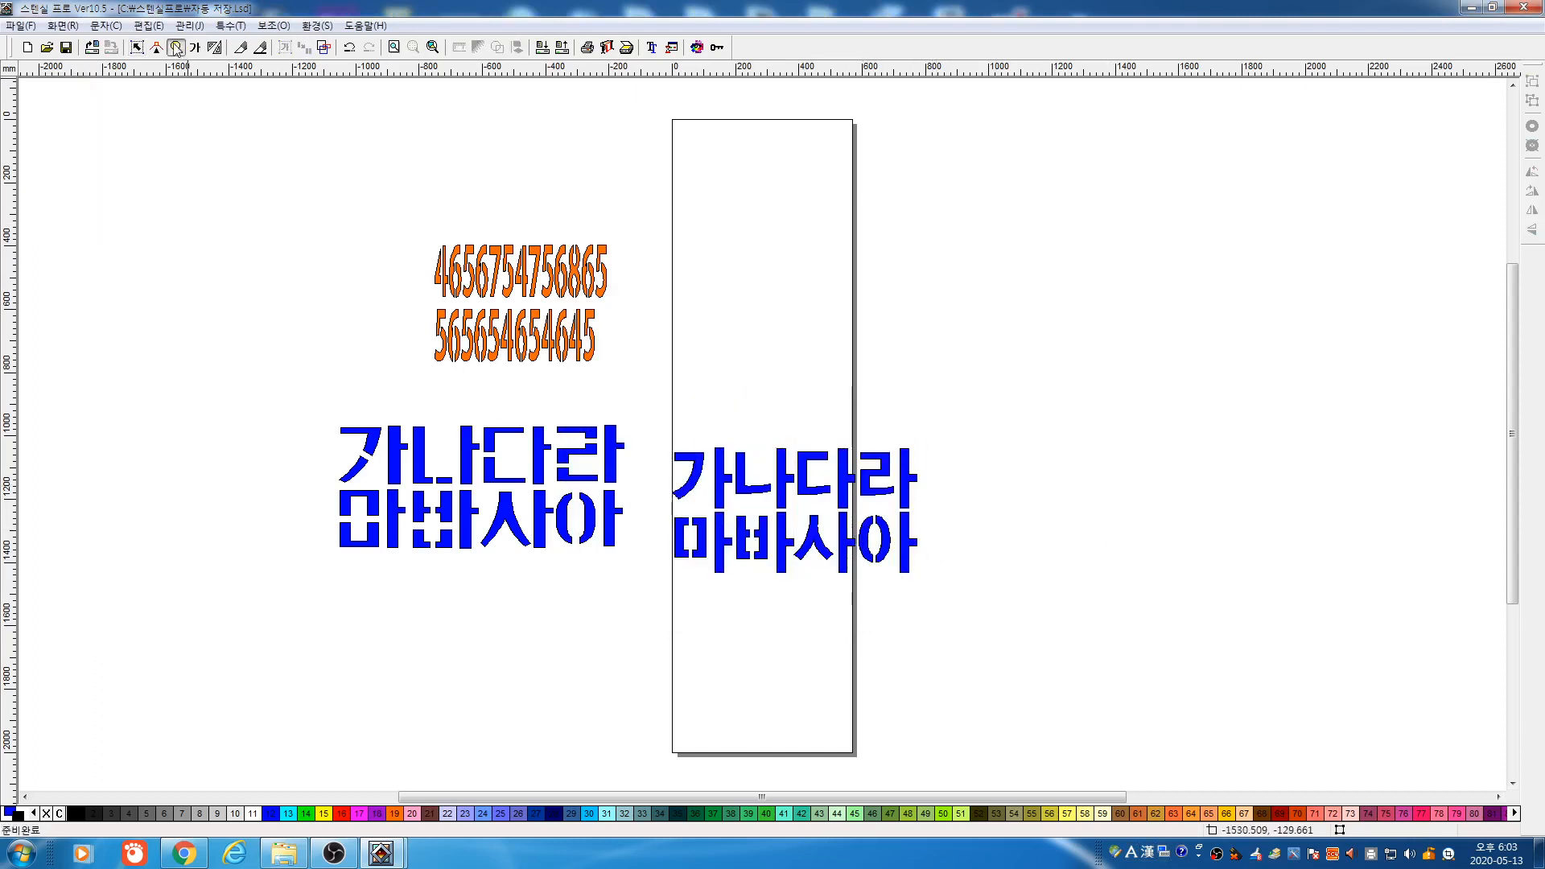
Zoom in on each 마바사아 block to inspect it, then zoom back out
{"action": "left_click_drag", "start_coordinate": [645, 486], "coordinate": [828, 594]}
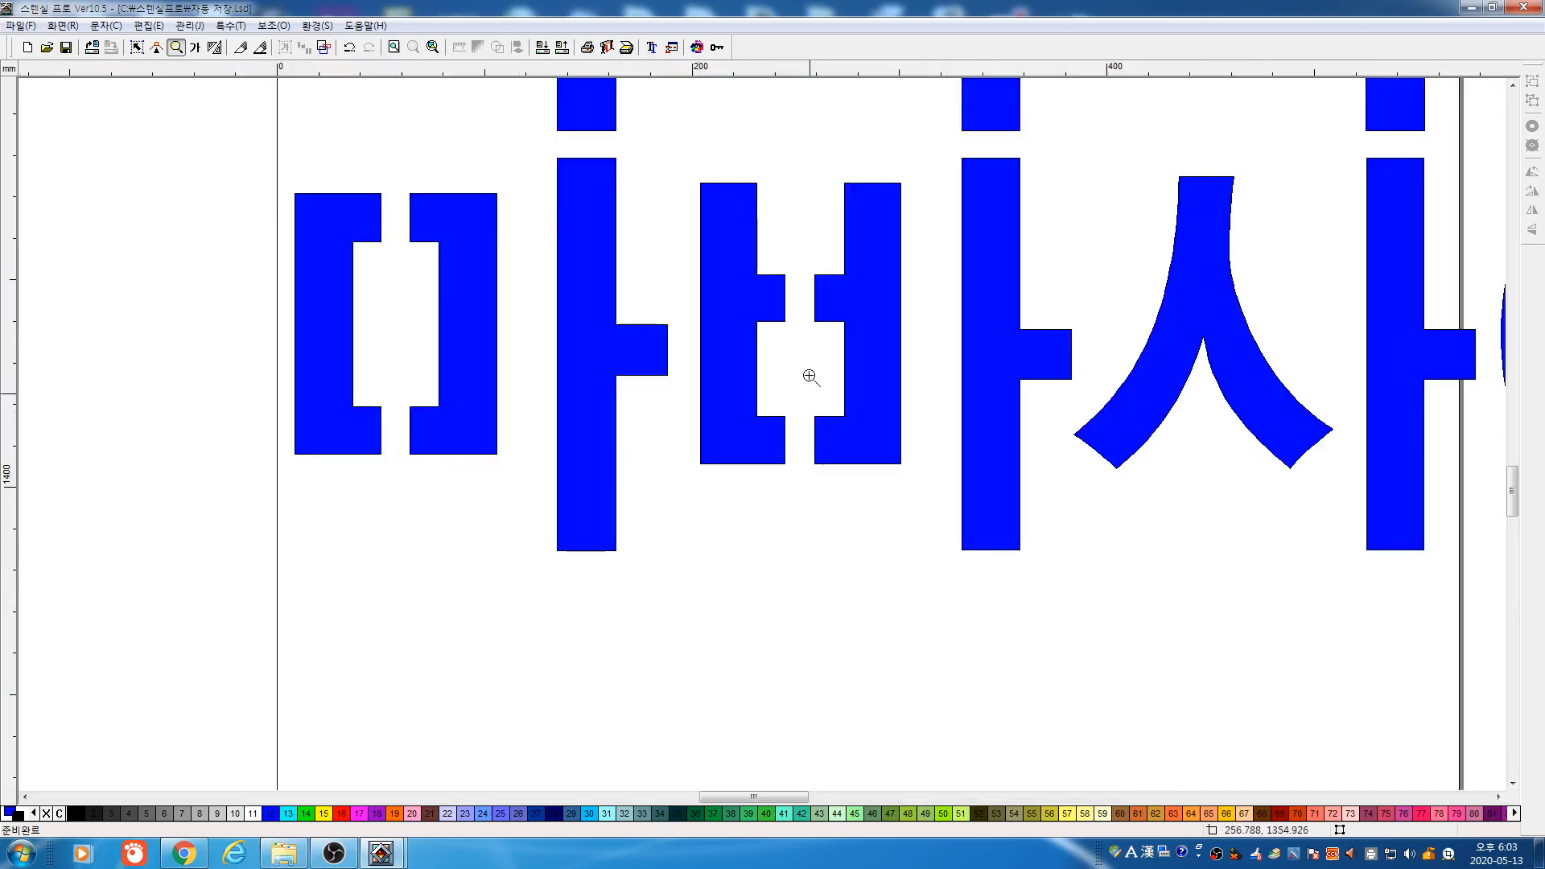
{"action": "right_click", "coordinate": [705, 352]}
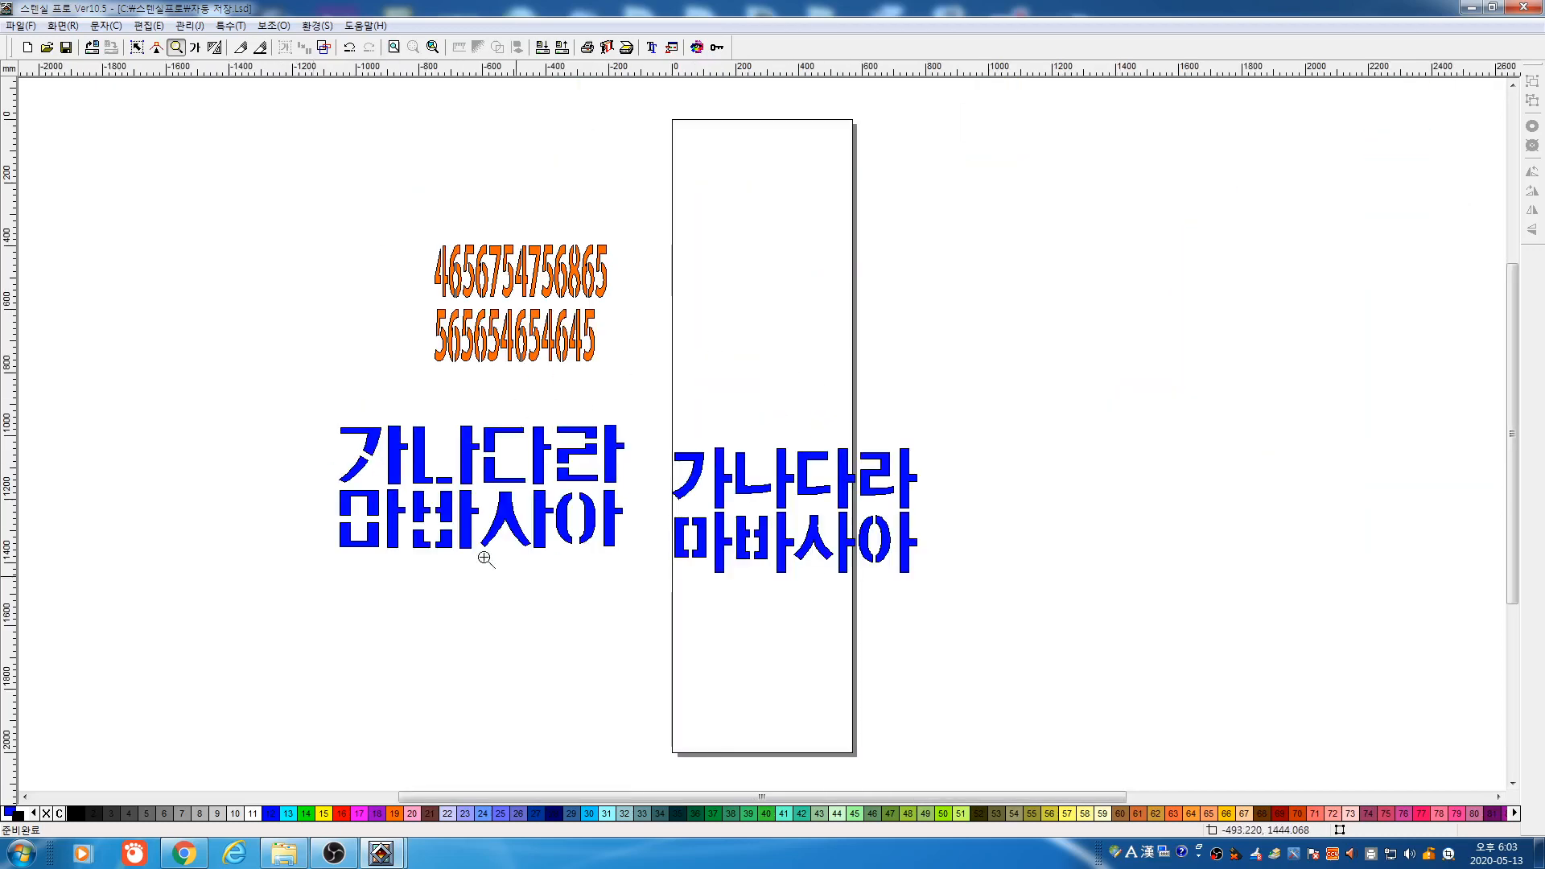
{"action": "left_click_drag", "start_coordinate": [347, 454], "coordinate": [535, 589]}
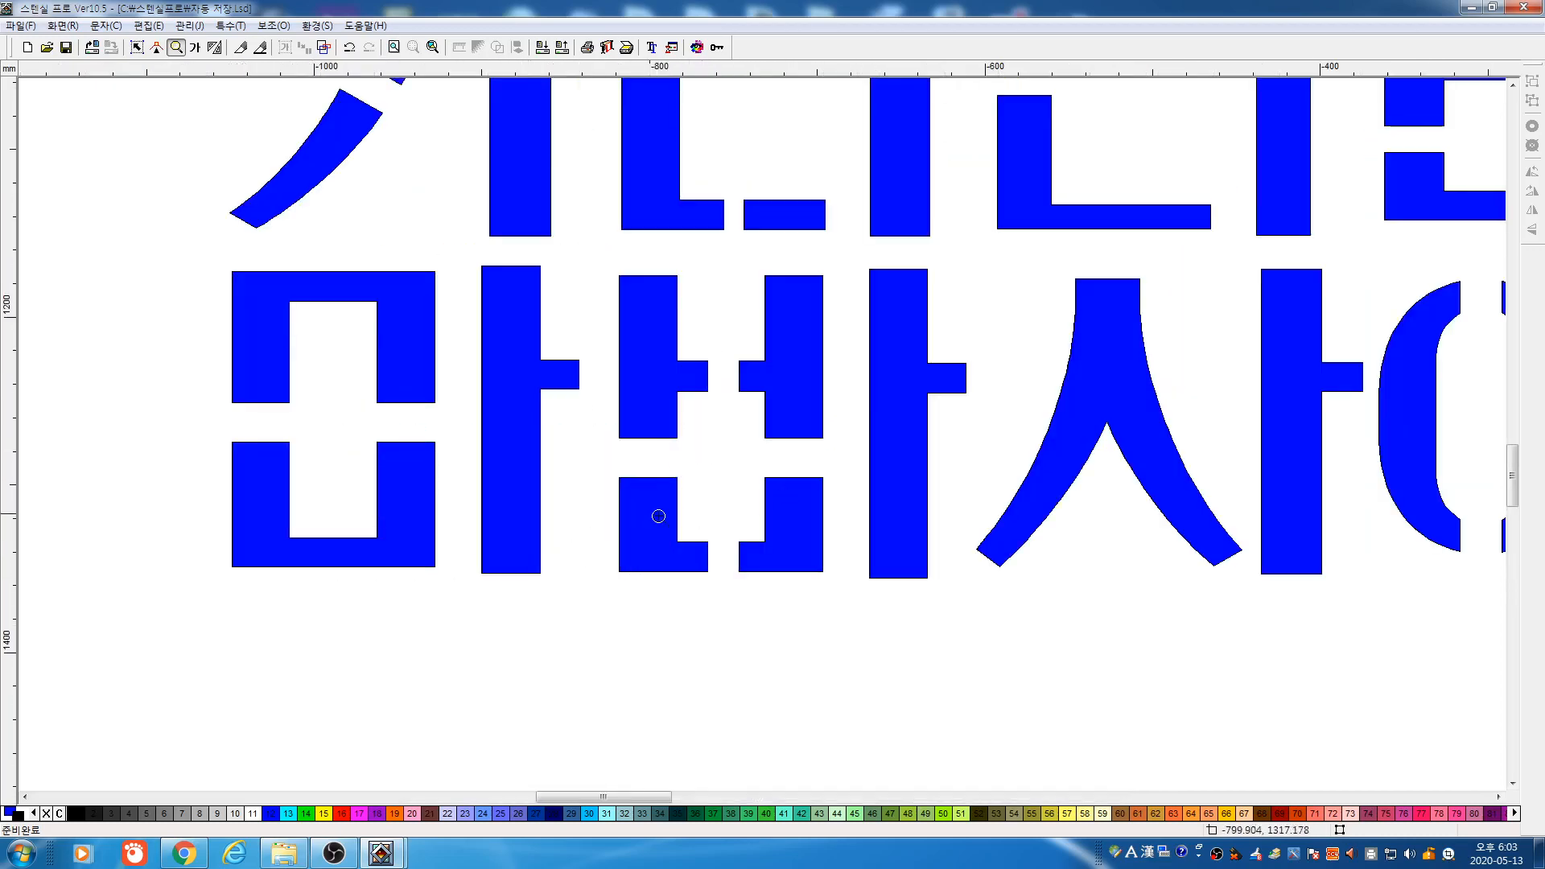
{"action": "right_click", "coordinate": [732, 442]}
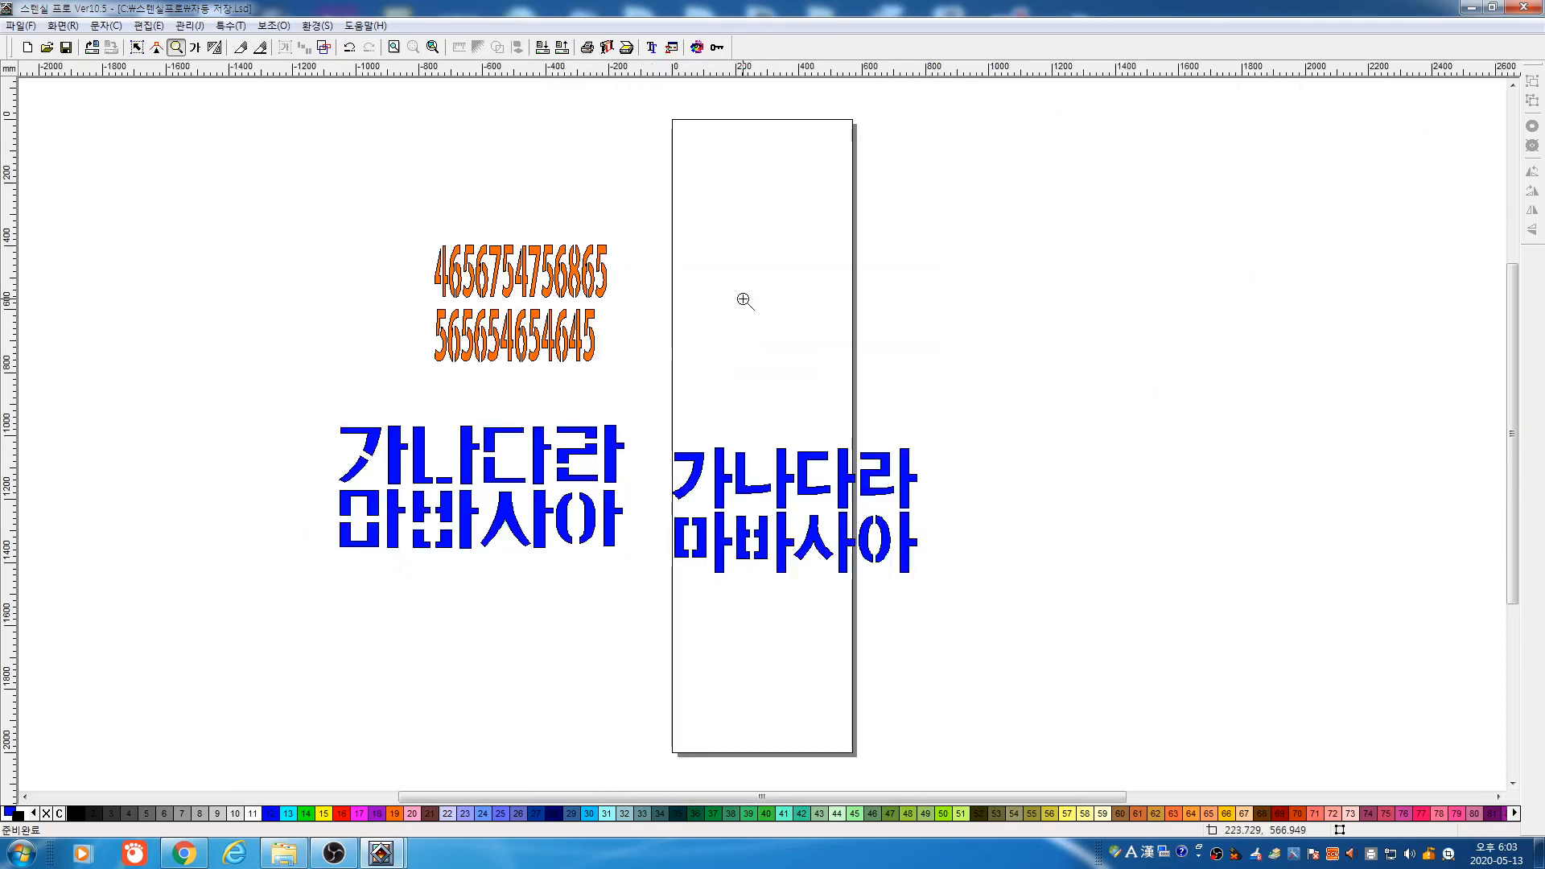
Move the right Korean text block up and to the right
{"action": "left_click", "coordinate": [136, 47]}
{"action": "left_click", "coordinate": [925, 555]}
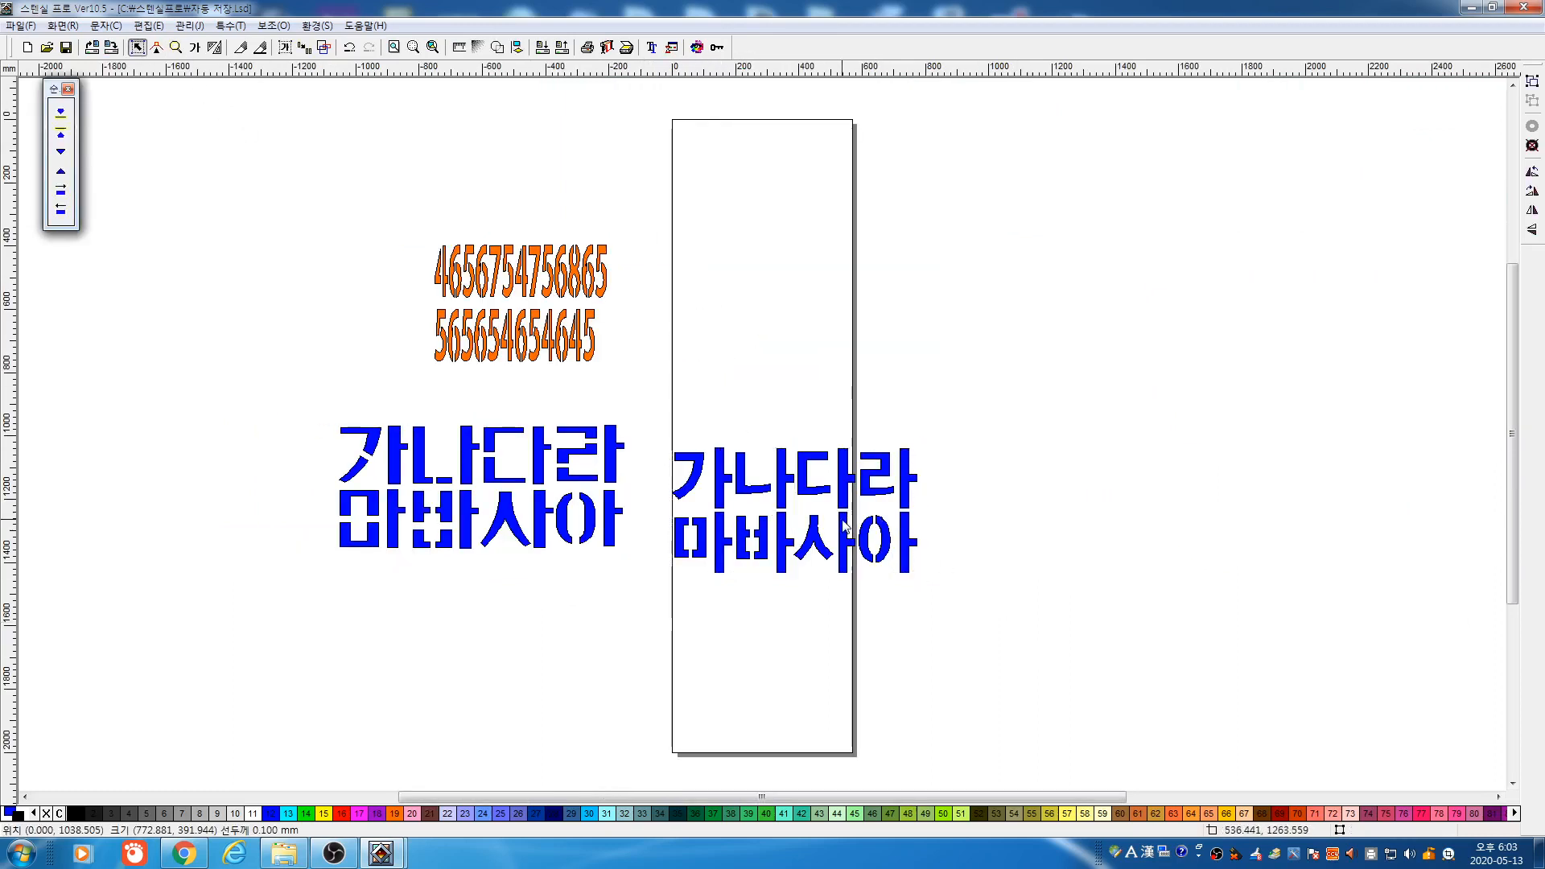
{"action": "left_click_drag", "start_coordinate": [869, 524], "coordinate": [946, 402]}
{"action": "left_click", "coordinate": [1165, 631]}
{"action": "key", "text": "ctrl+a"}
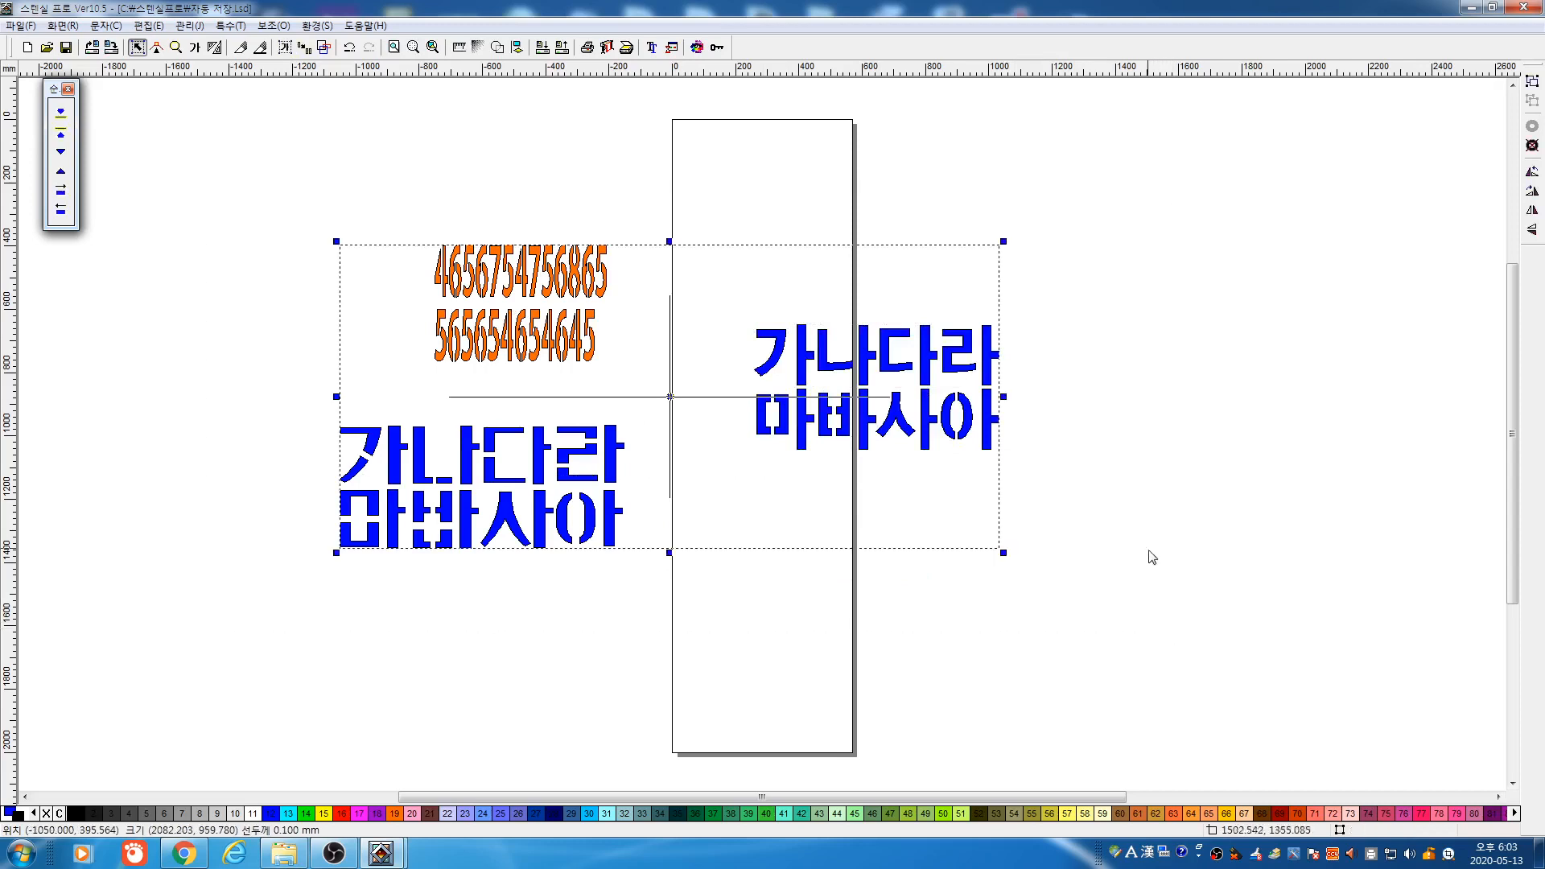
{"action": "left_click", "coordinate": [527, 213]}
{"action": "left_click", "coordinate": [195, 47]}
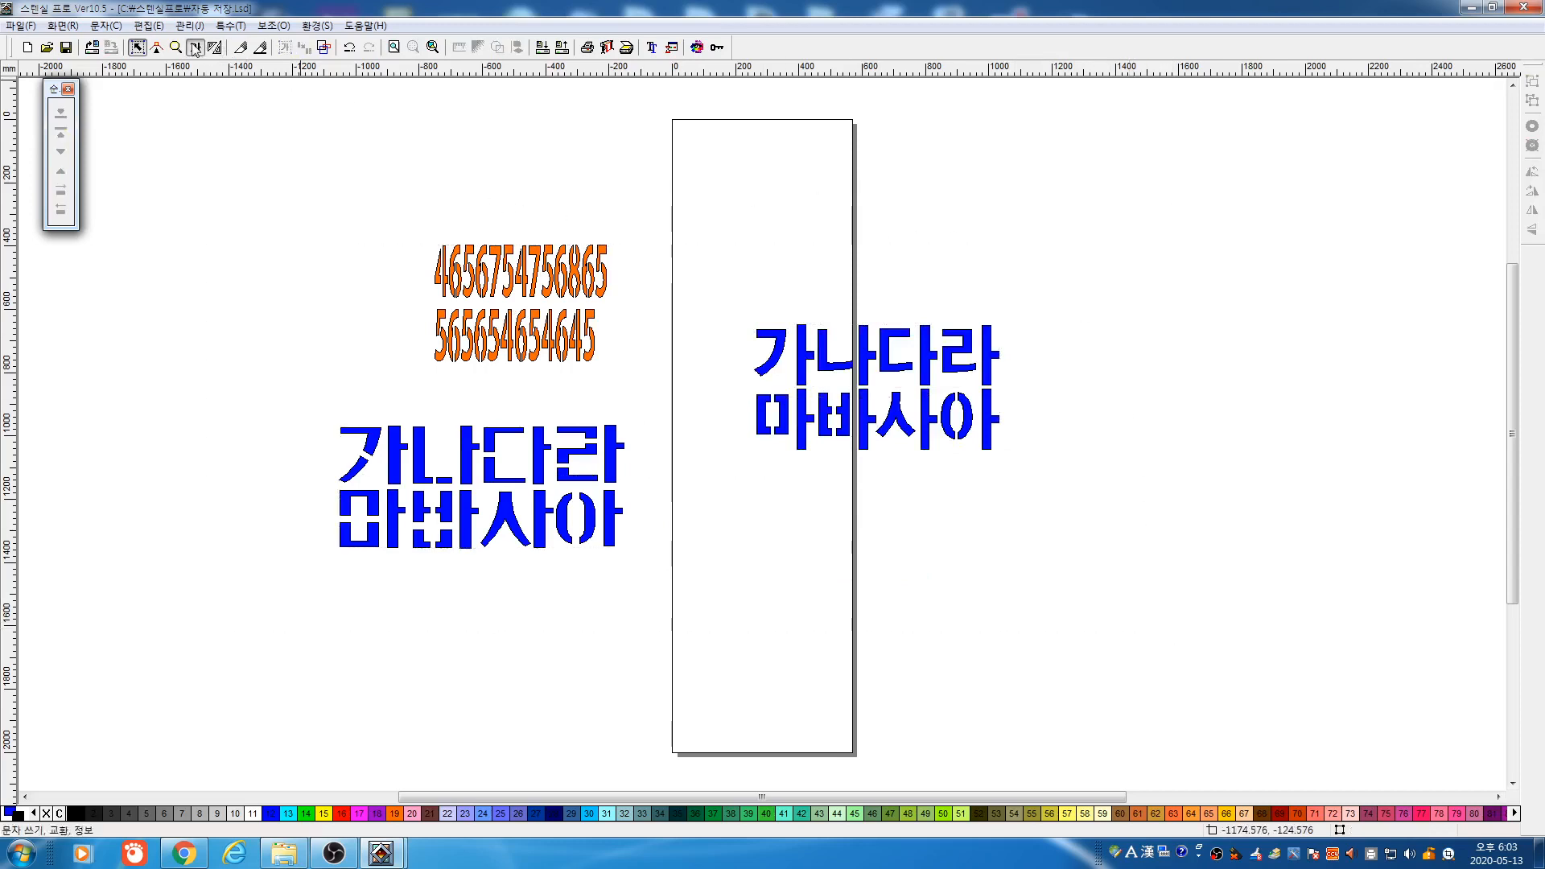
Change the second orange number line's font to Eng010
{"action": "left_click", "coordinate": [488, 353]}
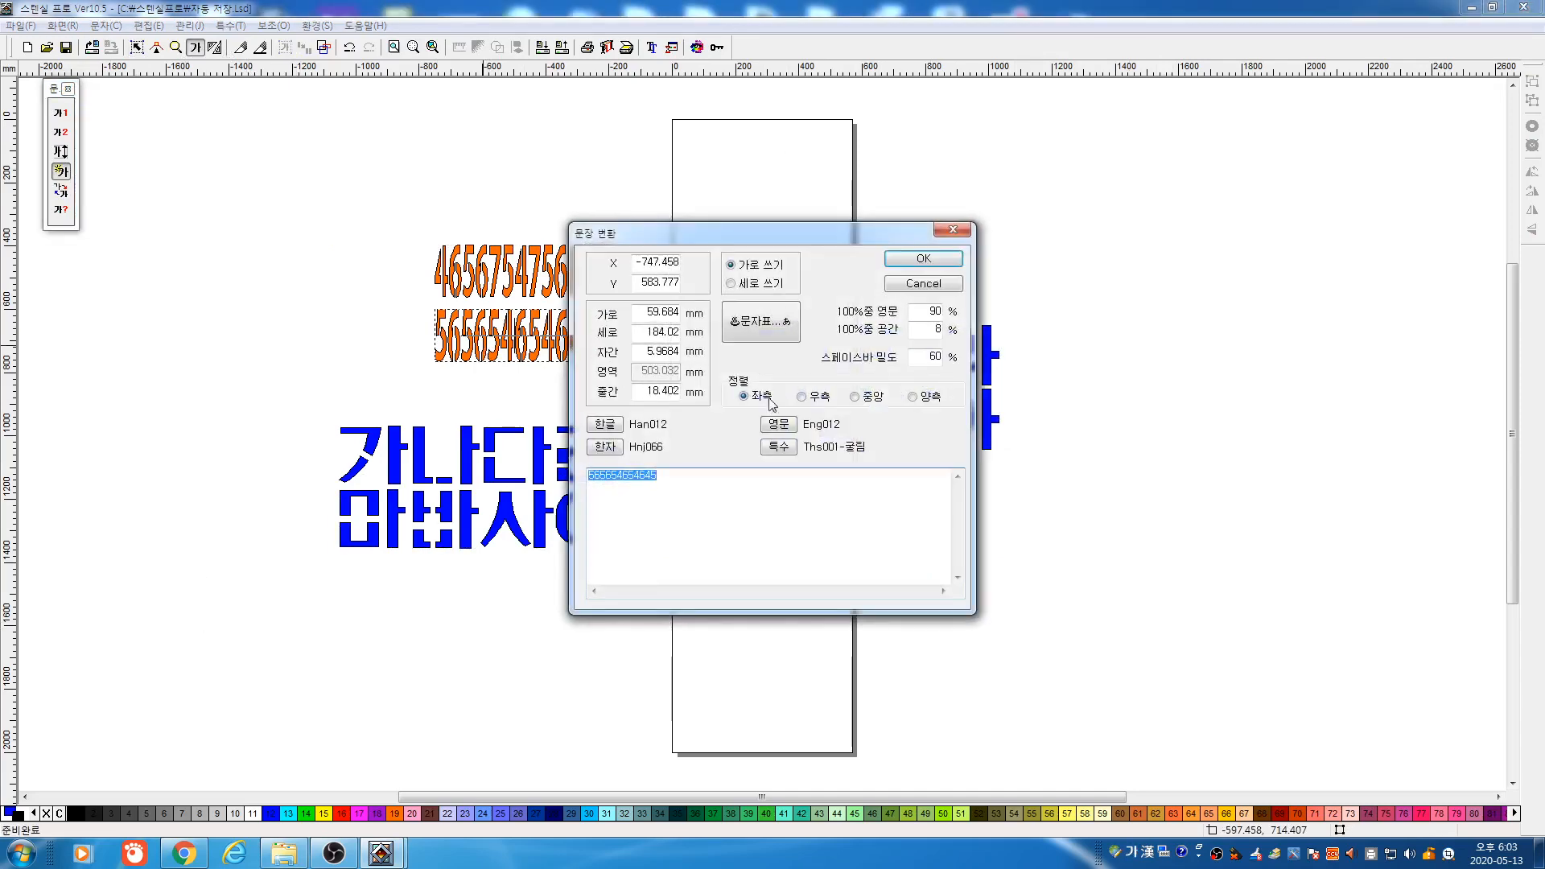
{"action": "left_click", "coordinate": [781, 427]}
{"action": "key", "text": "Left"}
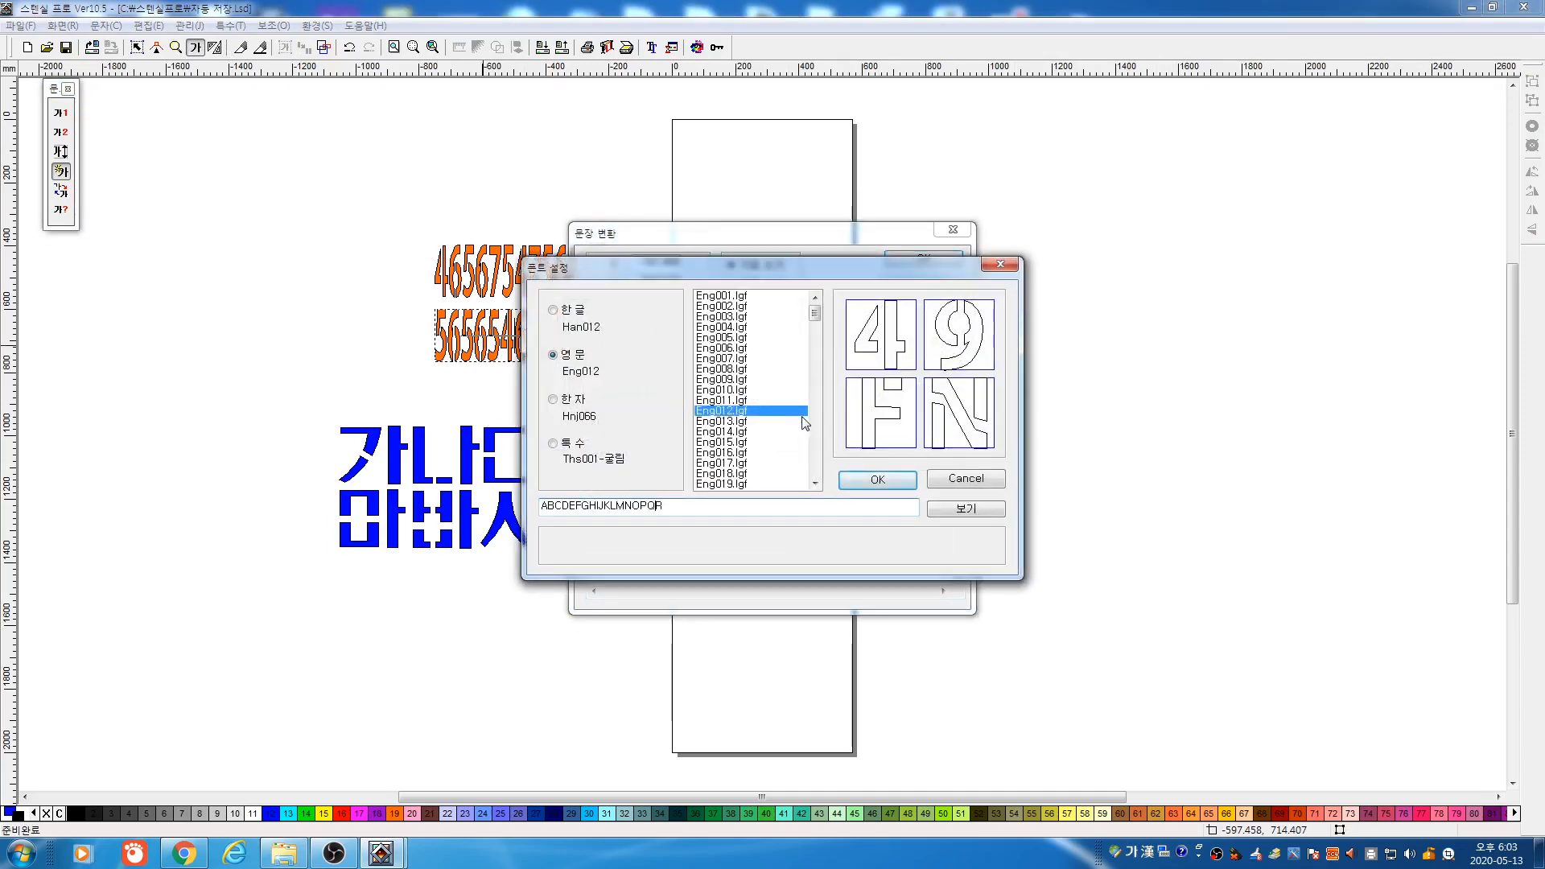
{"action": "left_click", "coordinate": [769, 400]}
{"action": "key", "text": "Up"}
{"action": "key", "text": "Up"}
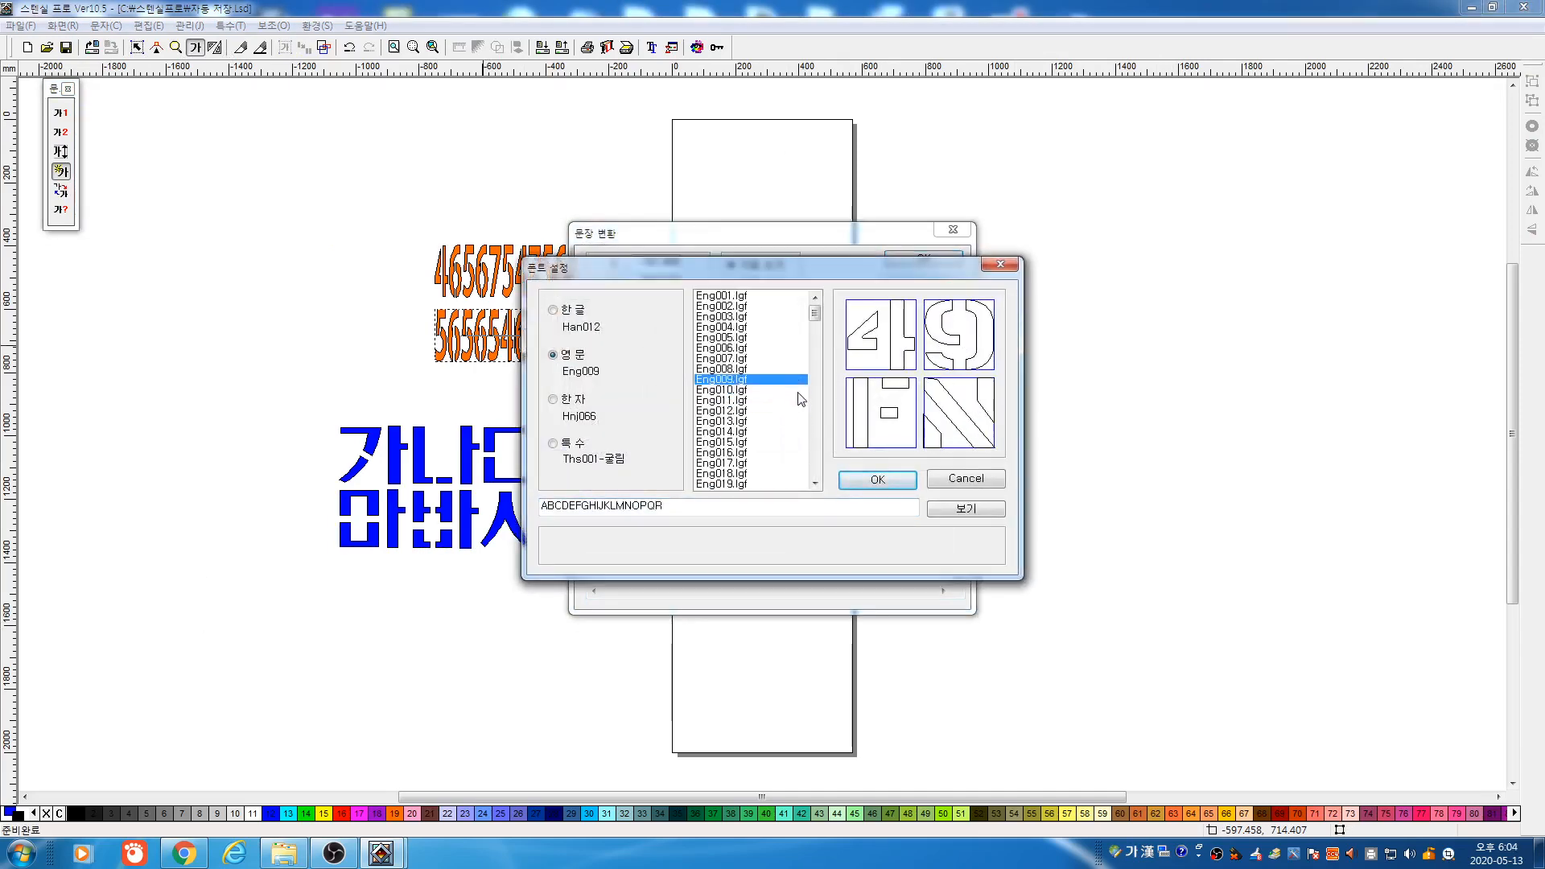
{"action": "left_click", "coordinate": [798, 391]}
{"action": "left_click", "coordinate": [868, 480]}
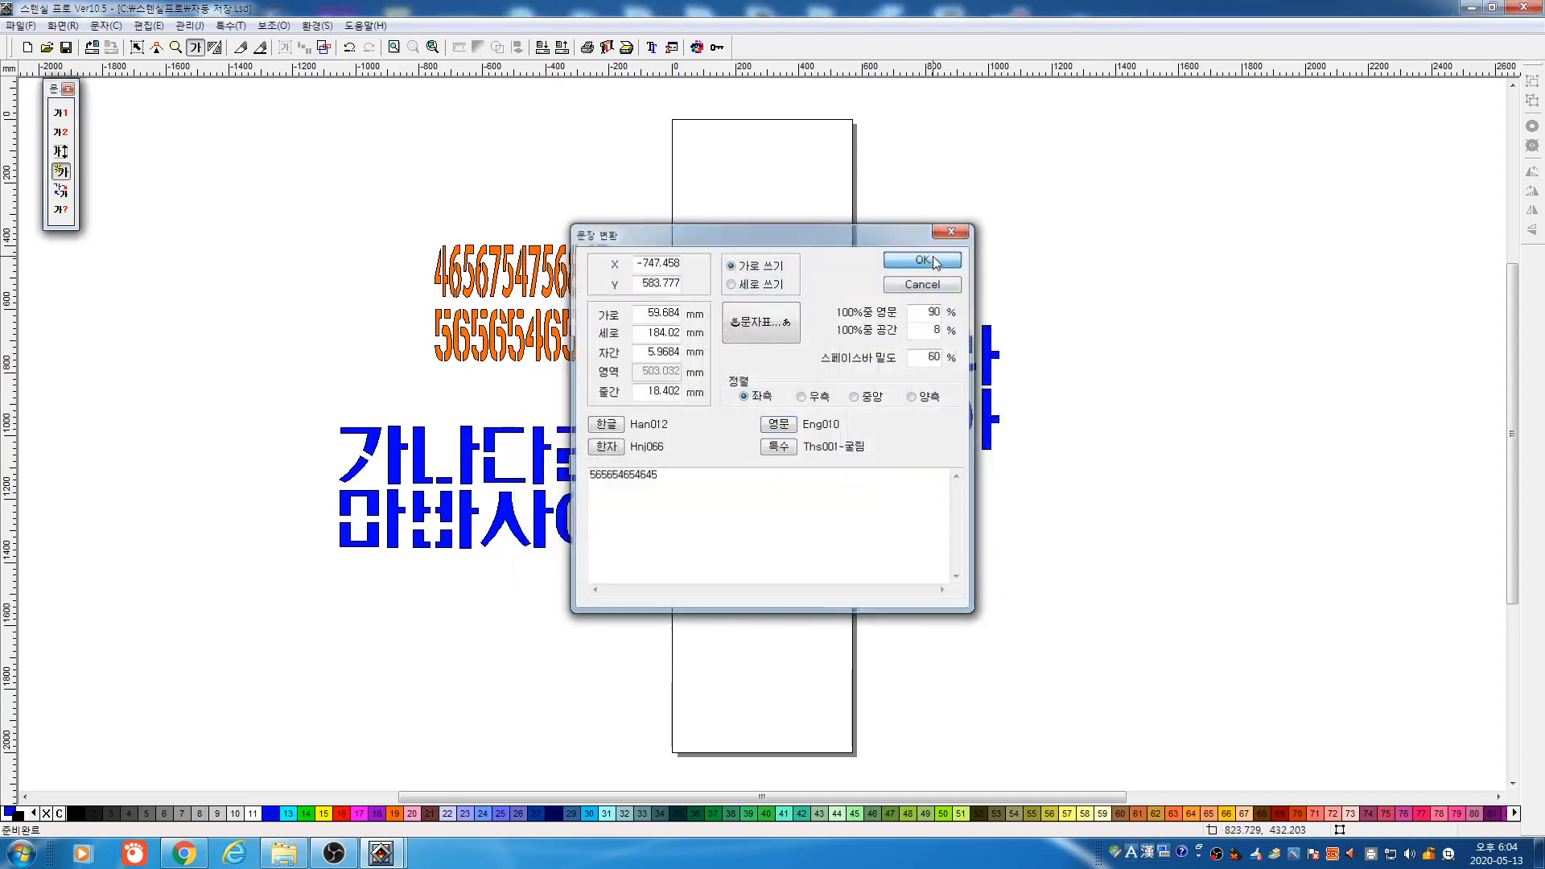
{"action": "left_click", "coordinate": [923, 260]}
Zoom in on the number lines and switch the second line's font to Eng009
{"action": "left_click", "coordinate": [176, 47]}
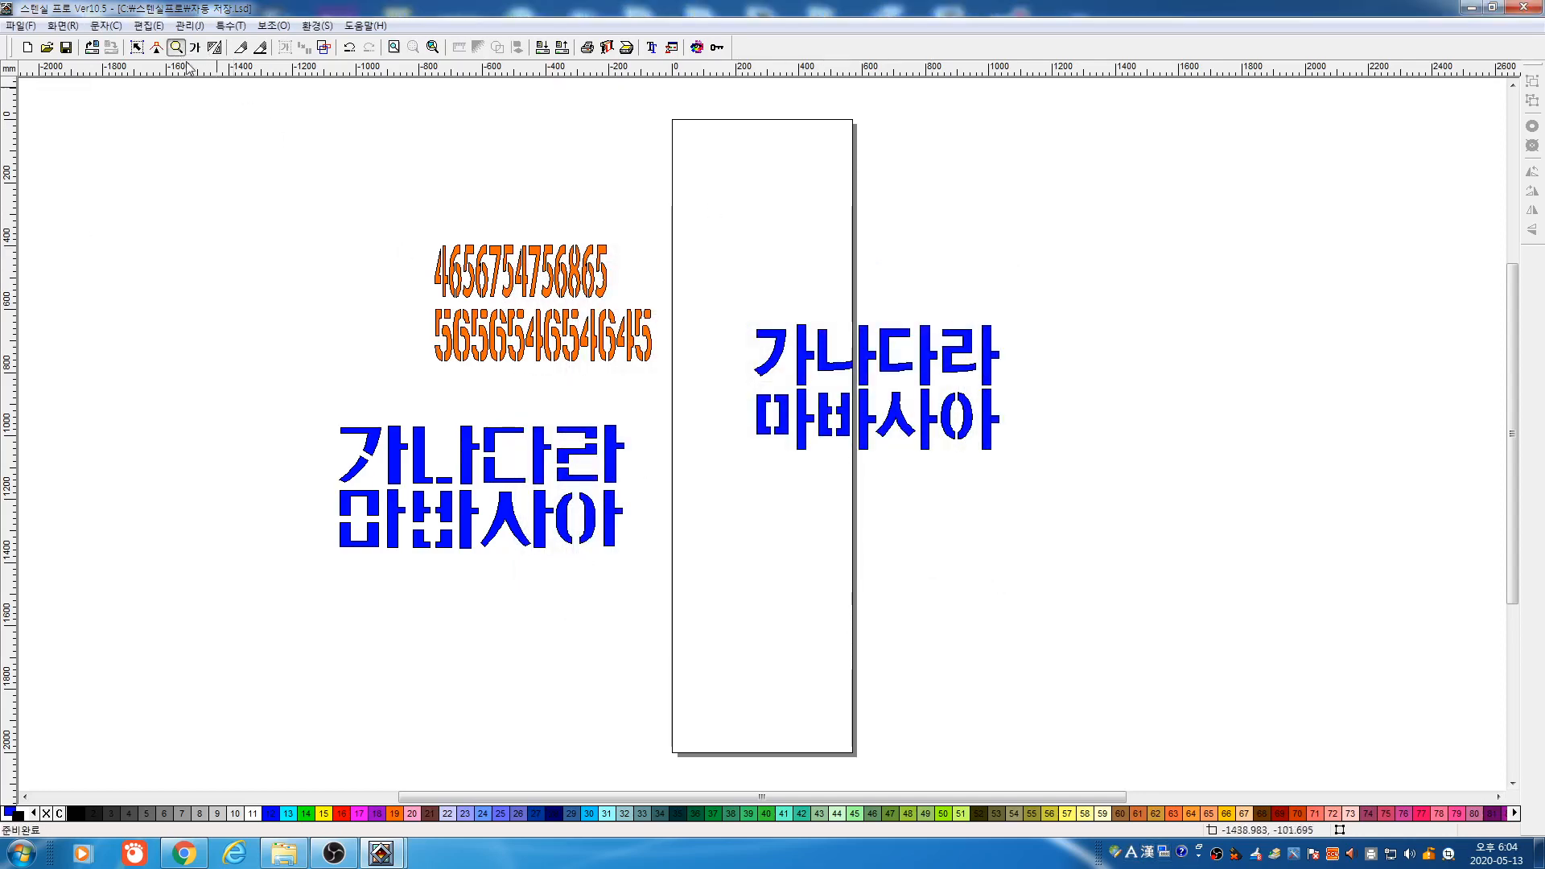
{"action": "left_click_drag", "start_coordinate": [398, 232], "coordinate": [715, 413]}
{"action": "left_click", "coordinate": [195, 47]}
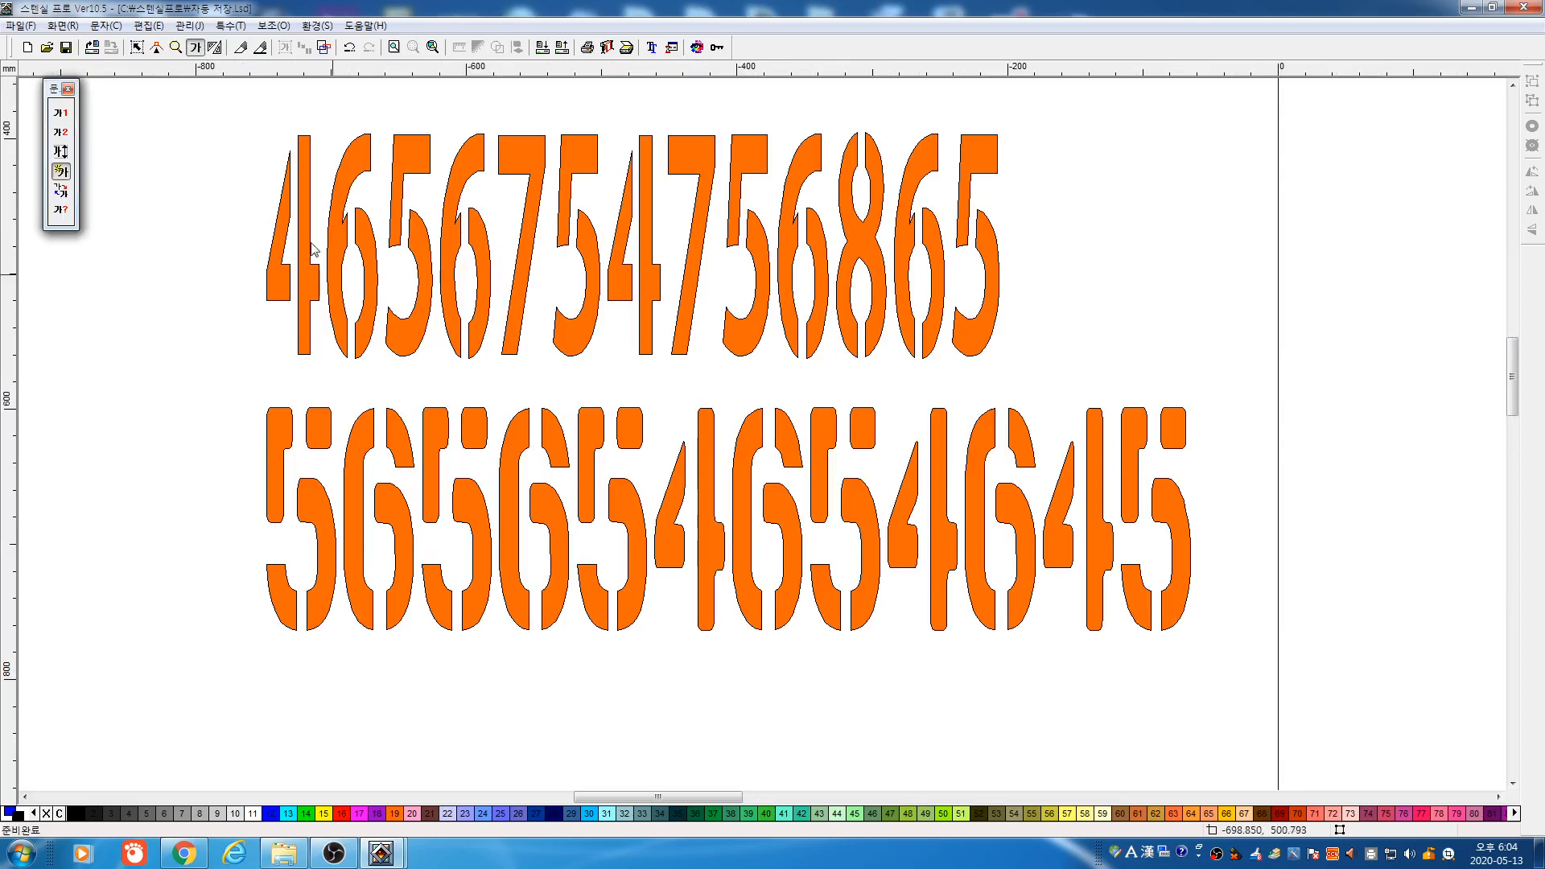
{"action": "left_click", "coordinate": [441, 441]}
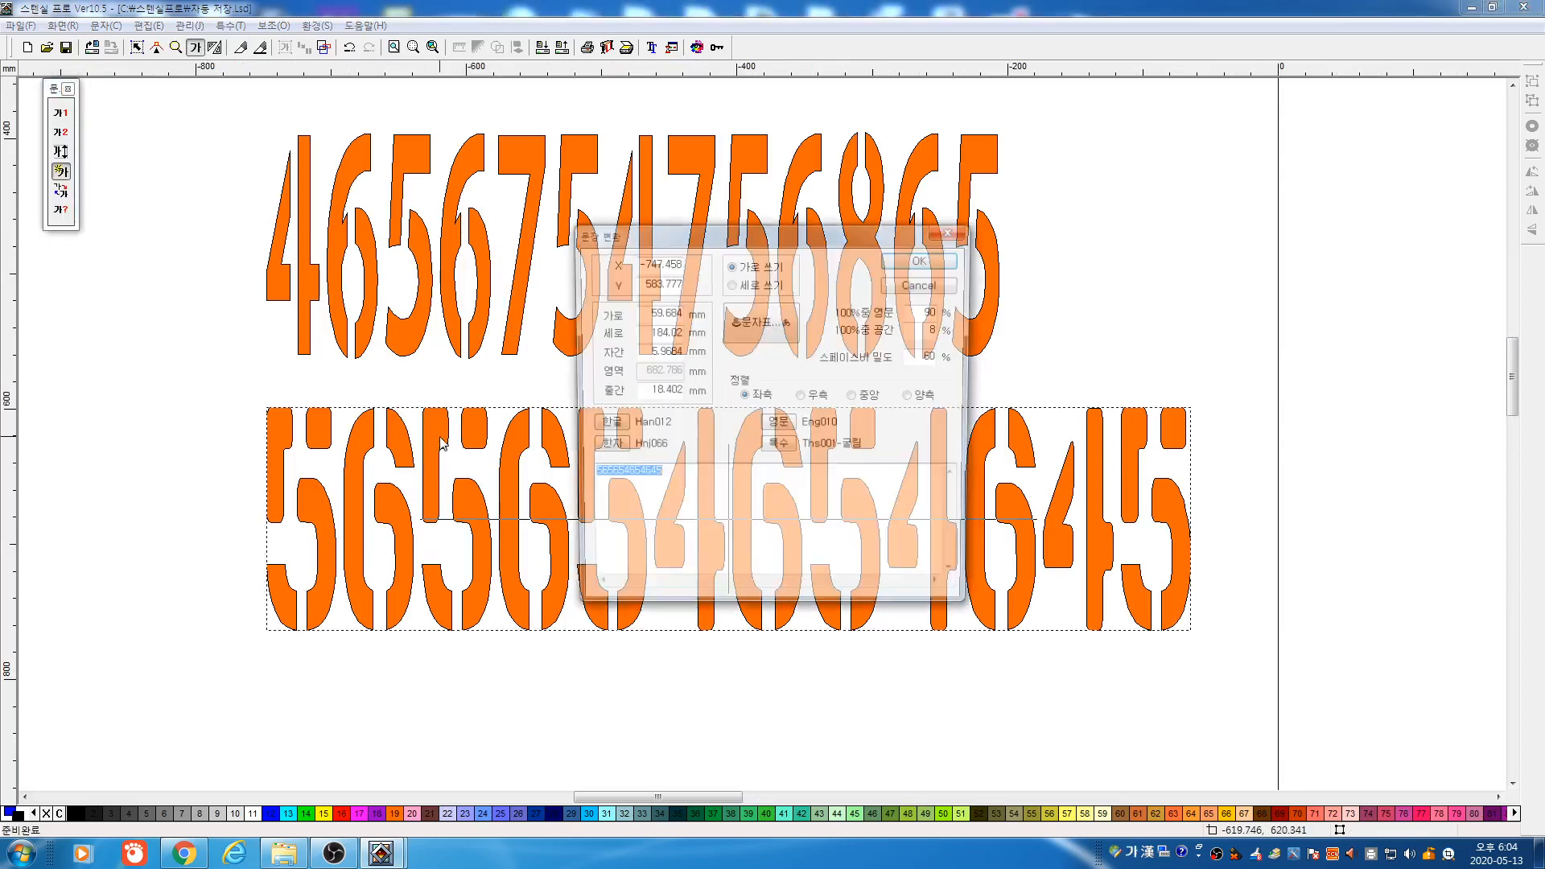
{"action": "left_click", "coordinate": [778, 422]}
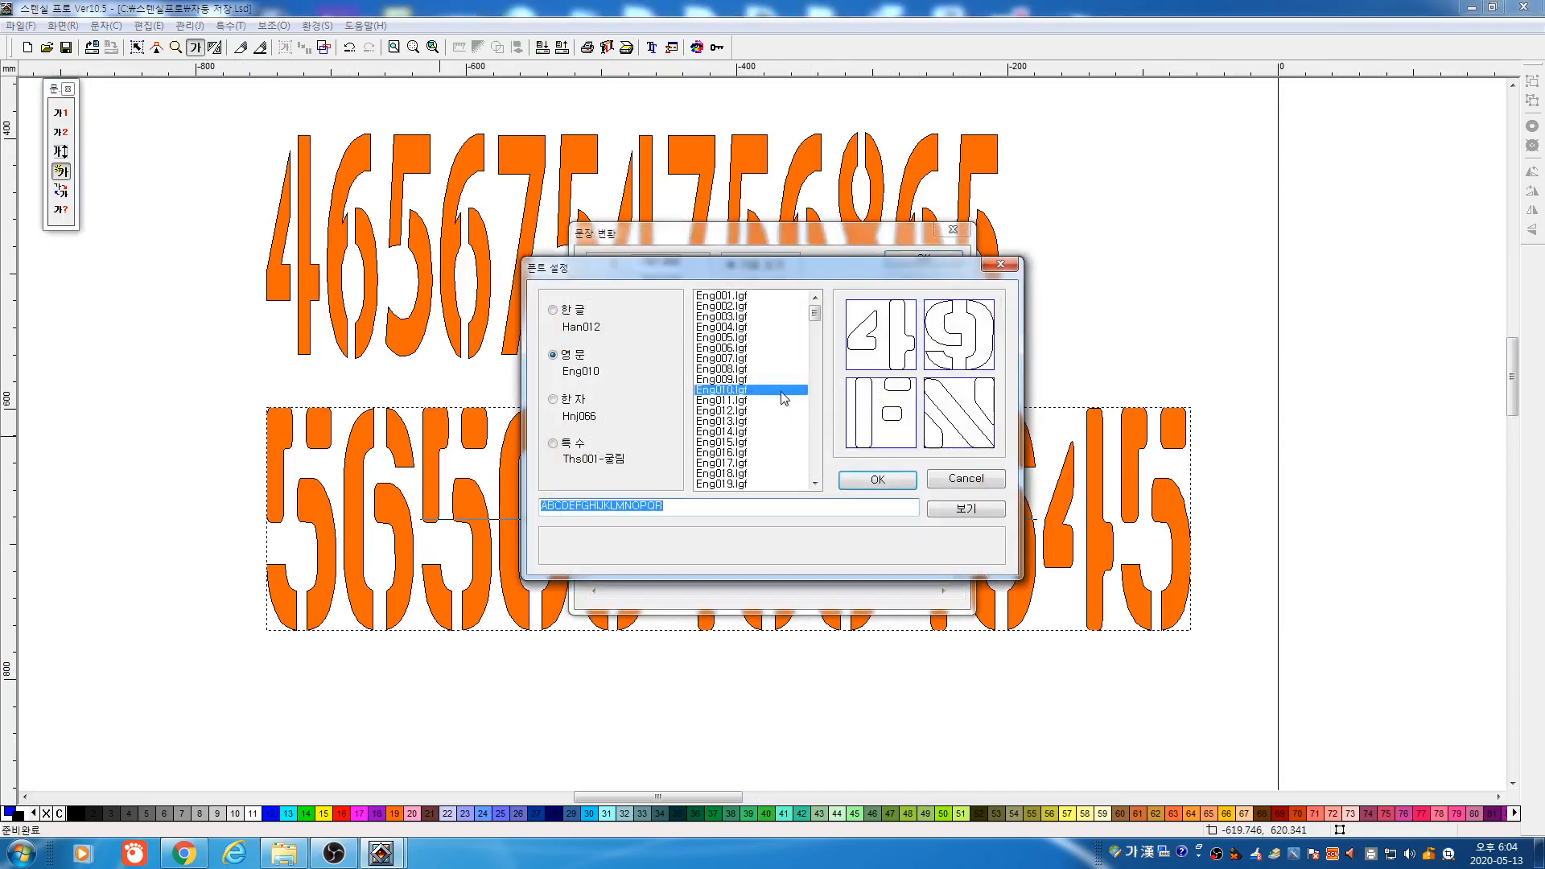
{"action": "key", "text": "Up"}
{"action": "left_click", "coordinate": [739, 380]}
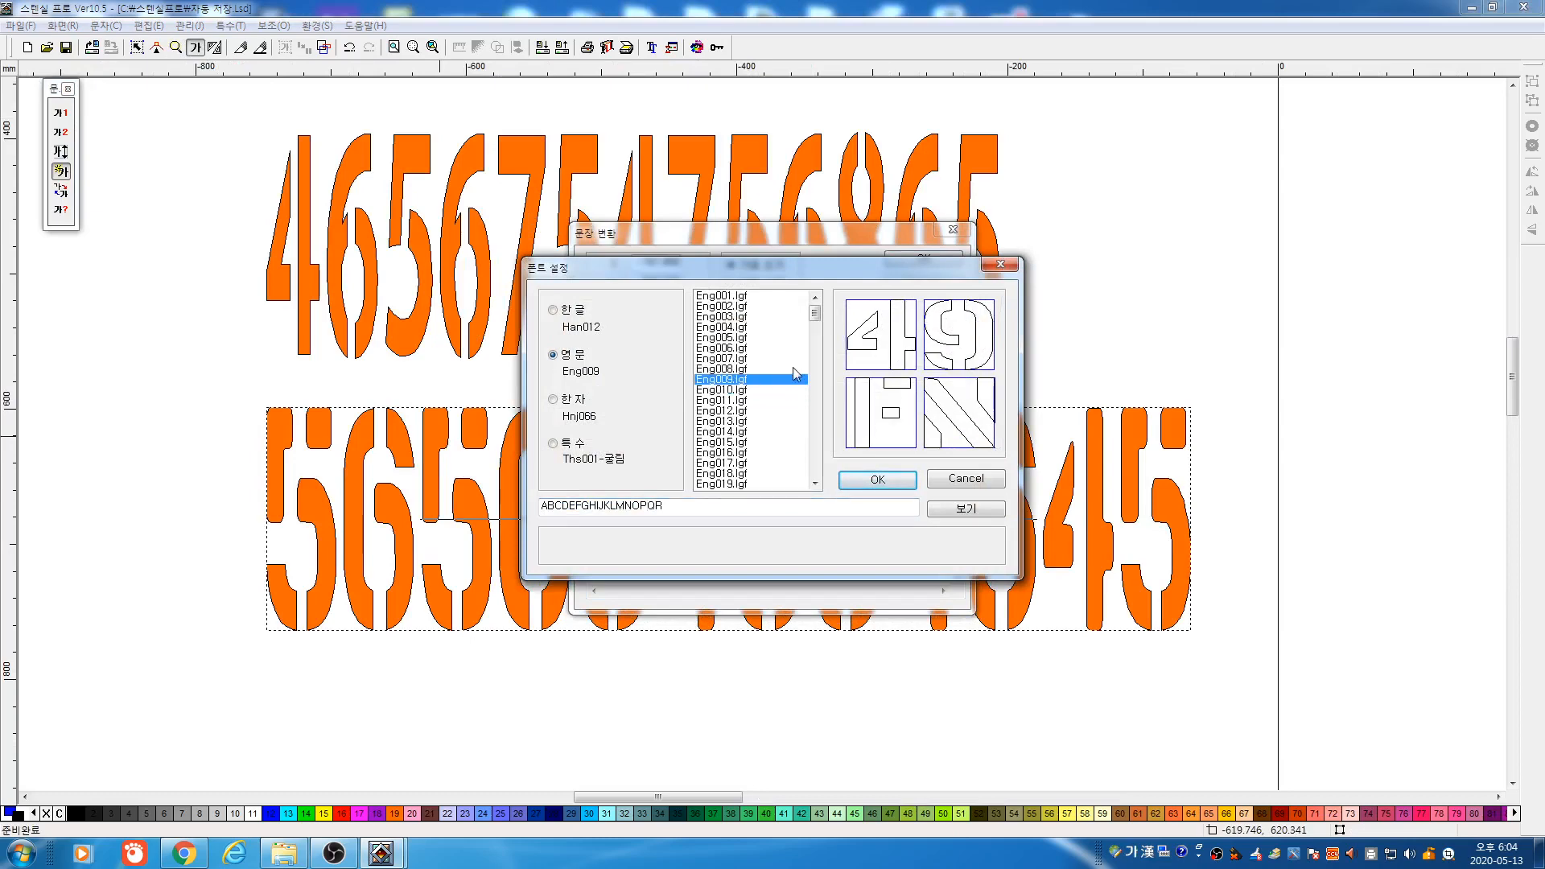
{"action": "left_click", "coordinate": [877, 479]}
{"action": "left_click", "coordinate": [924, 258]}
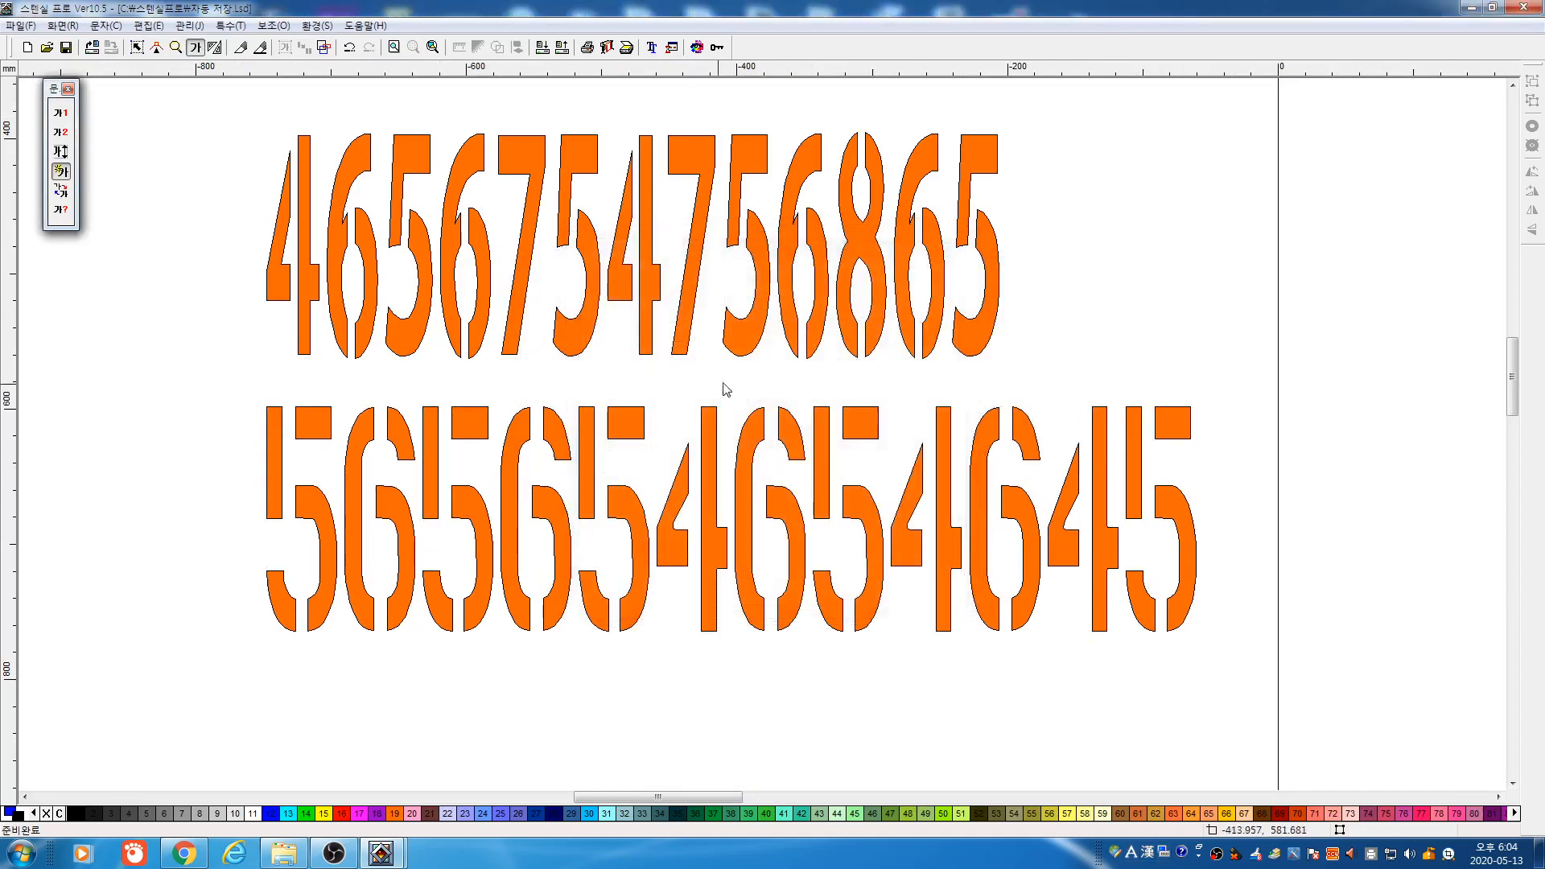
Switch the second number line's font to the rounder Eng003
{"action": "double_click", "coordinate": [585, 430]}
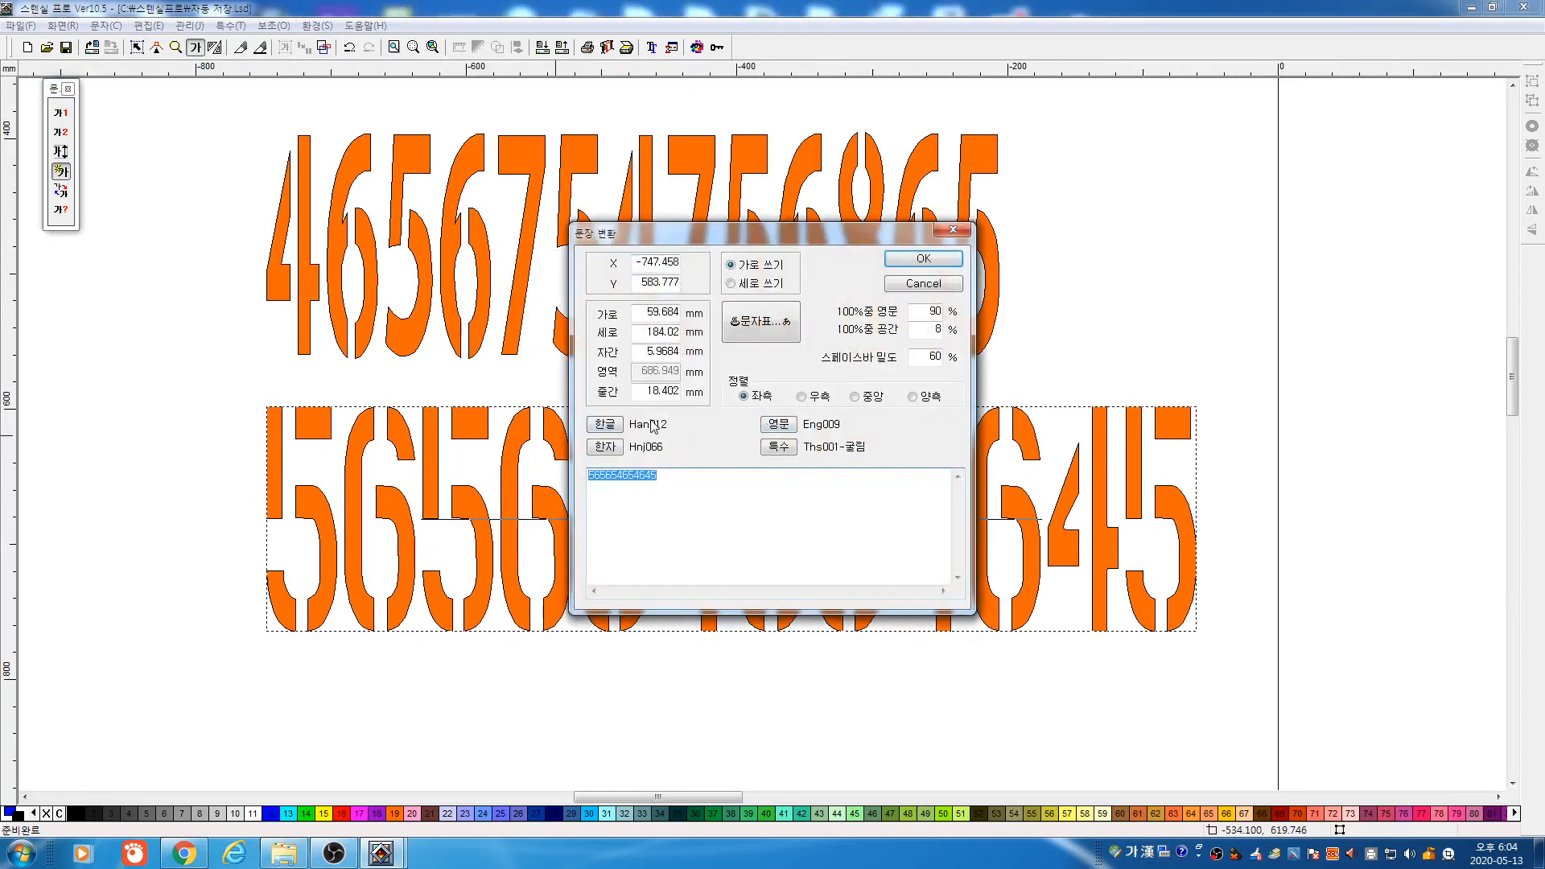
{"action": "left_click", "coordinate": [778, 425]}
{"action": "key", "text": "Up"}
{"action": "key", "text": "Up"}
{"action": "key", "text": "Up"}
{"action": "key", "text": "Up"}
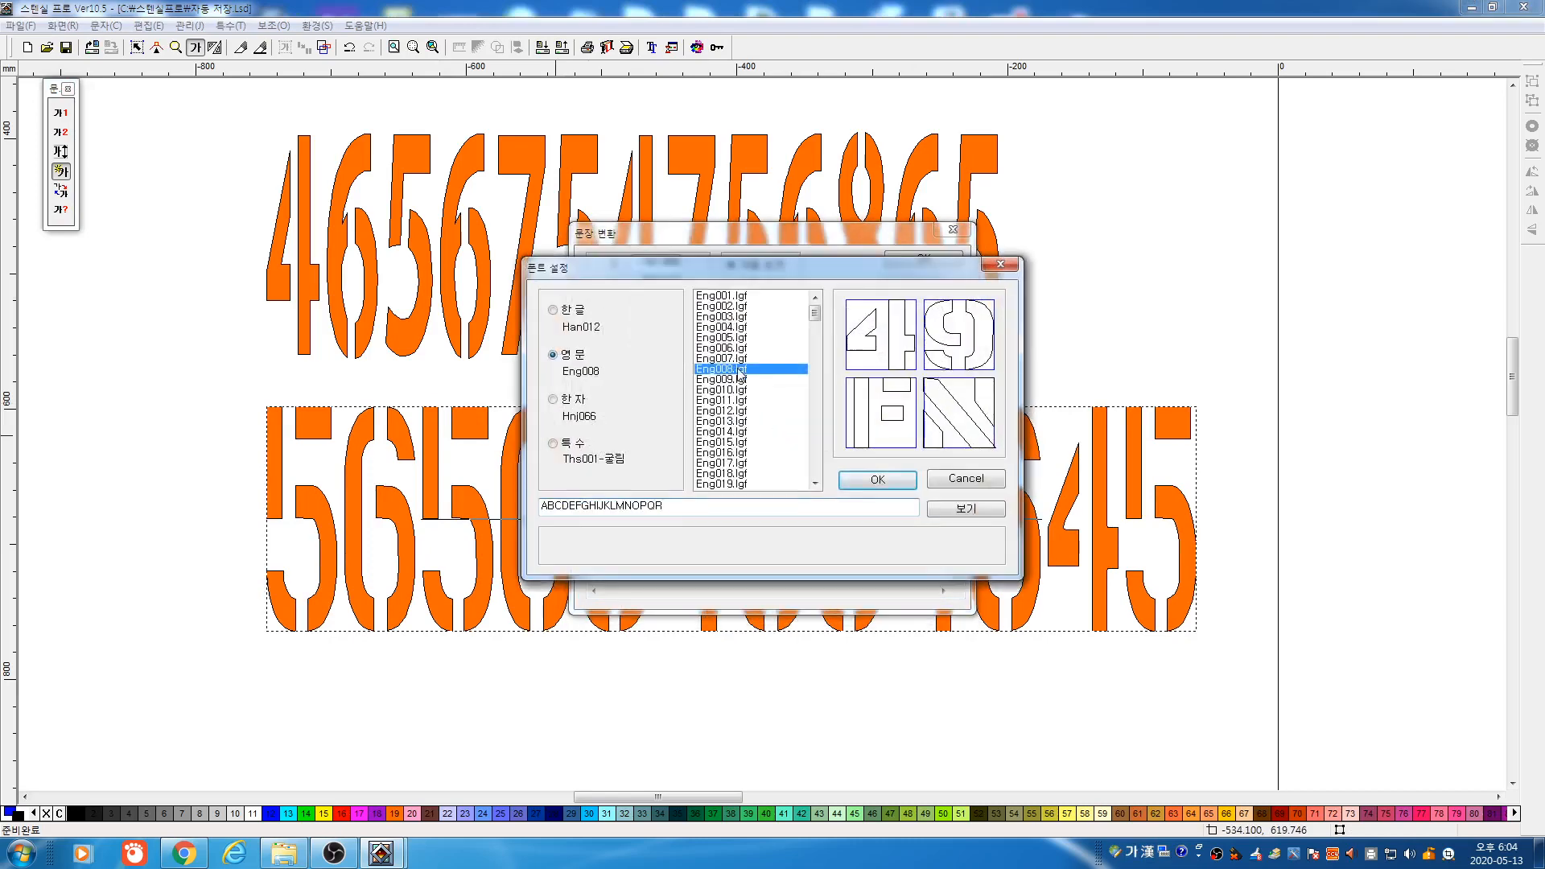
{"action": "key", "text": "Up"}
{"action": "key", "text": "Up"}
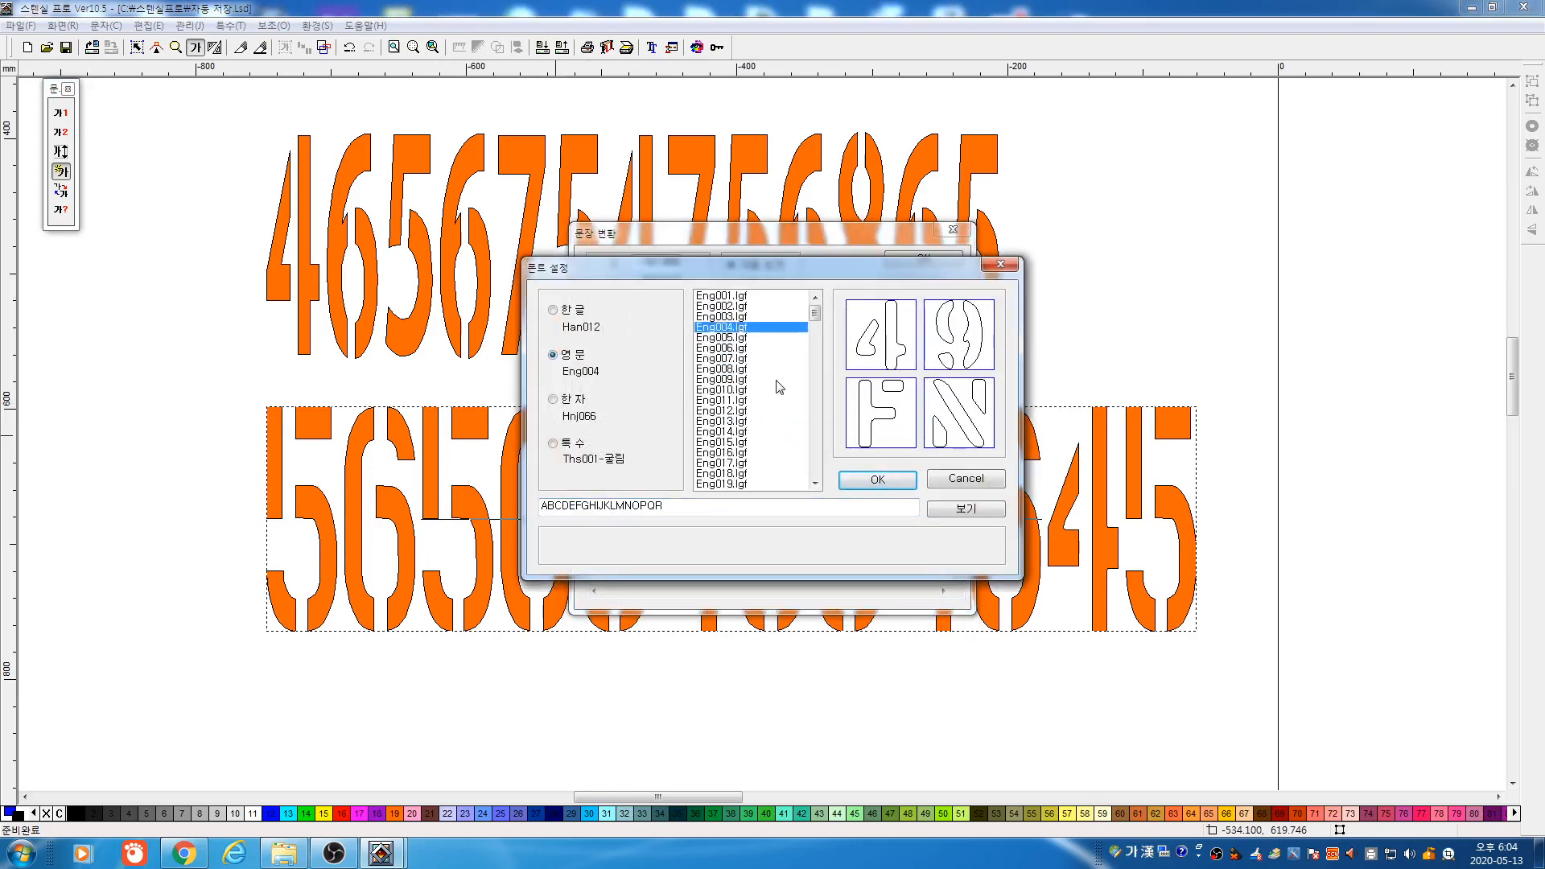
{"action": "left_click", "coordinate": [897, 481]}
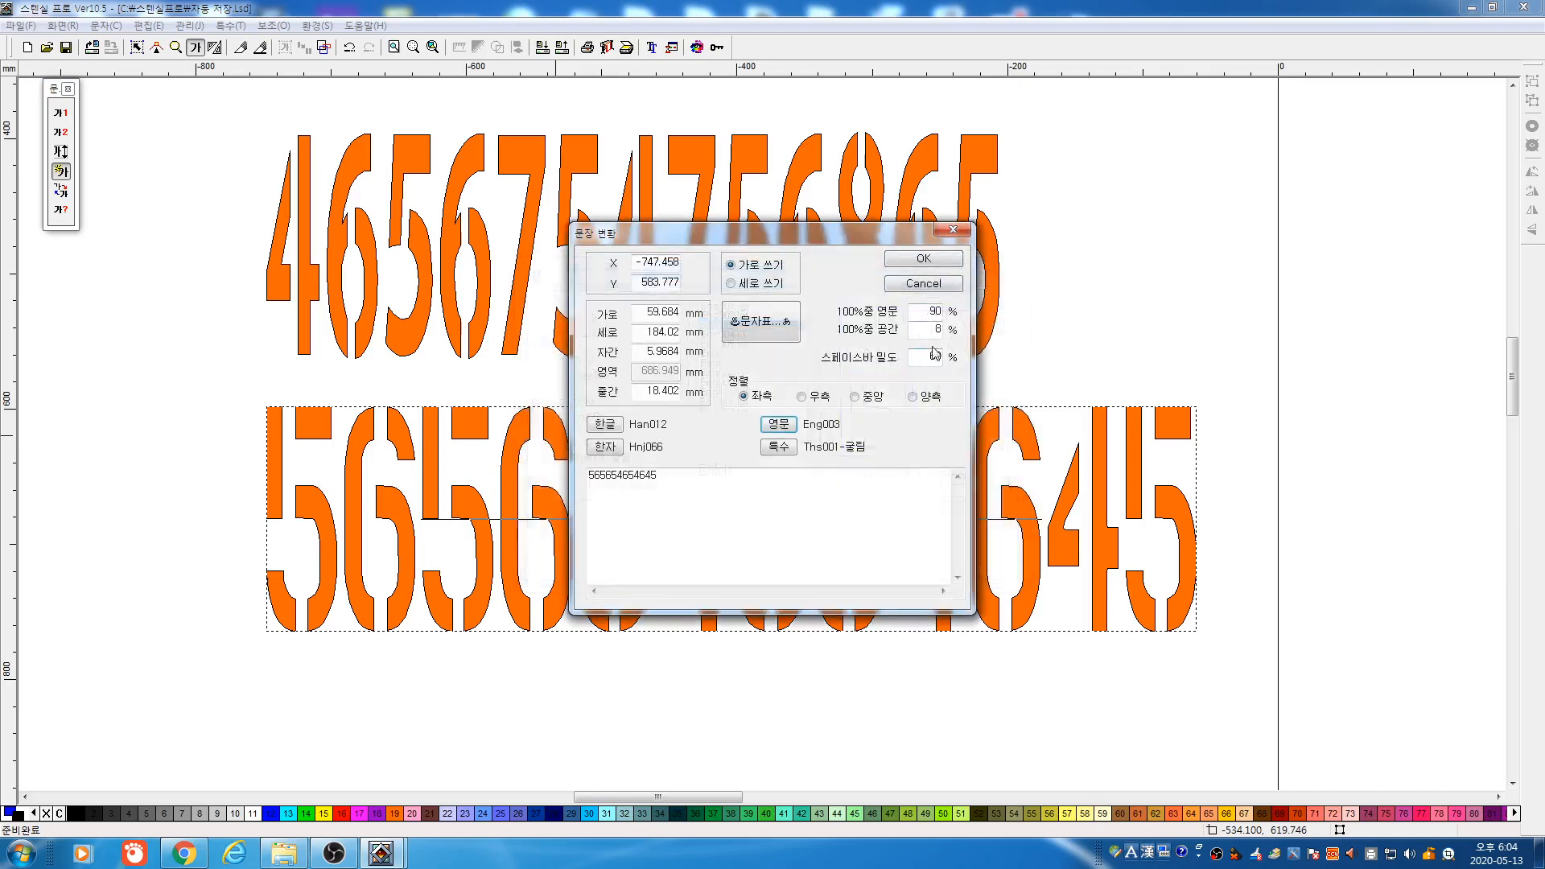
{"action": "left_click", "coordinate": [923, 258]}
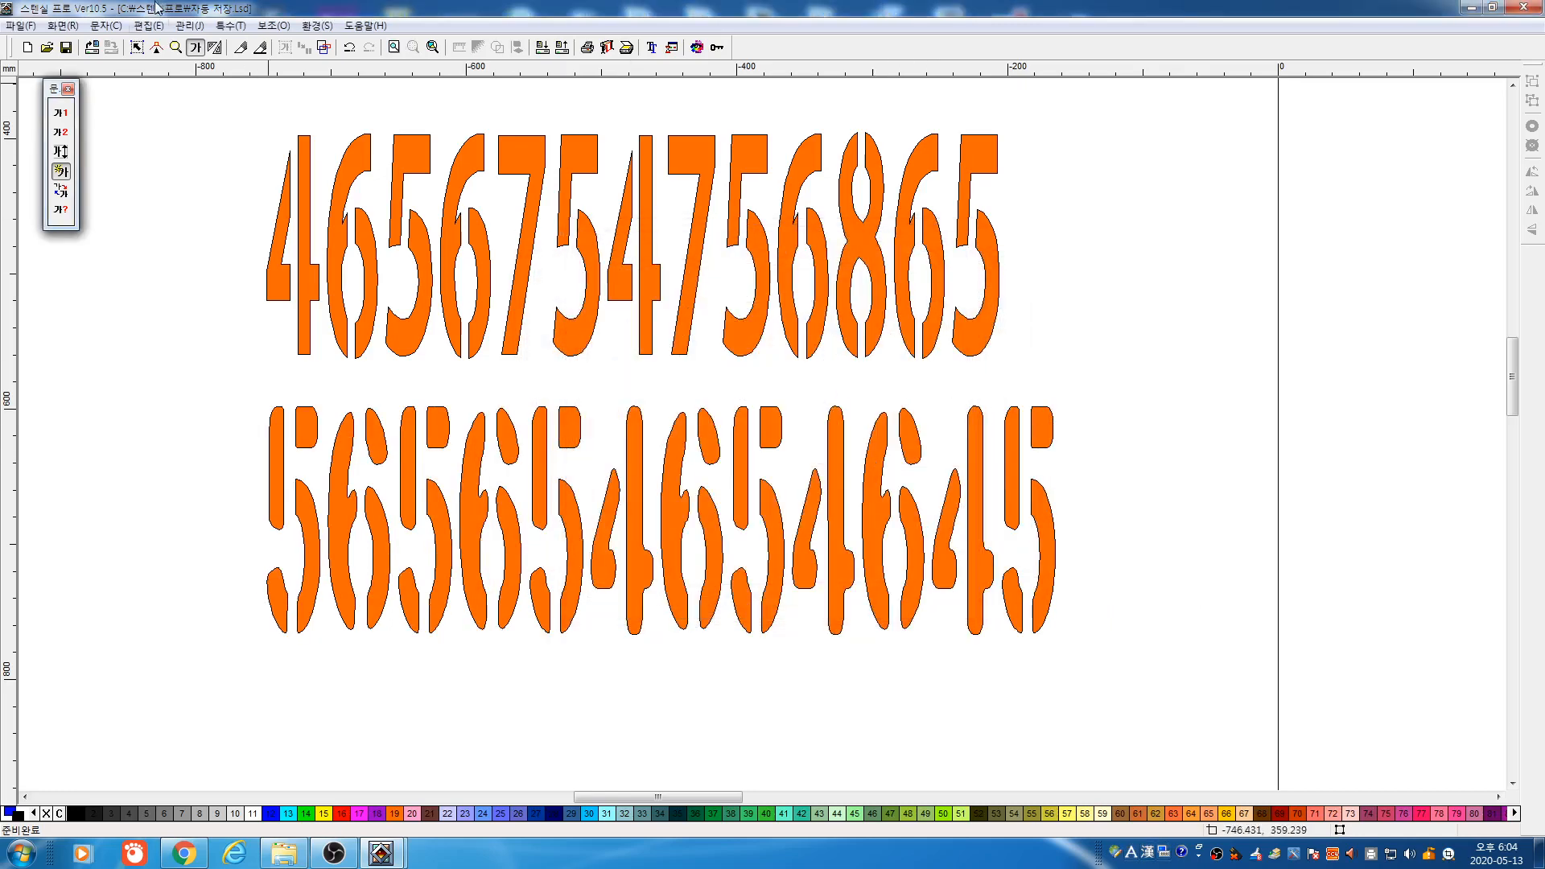
{"action": "left_click", "coordinate": [137, 47]}
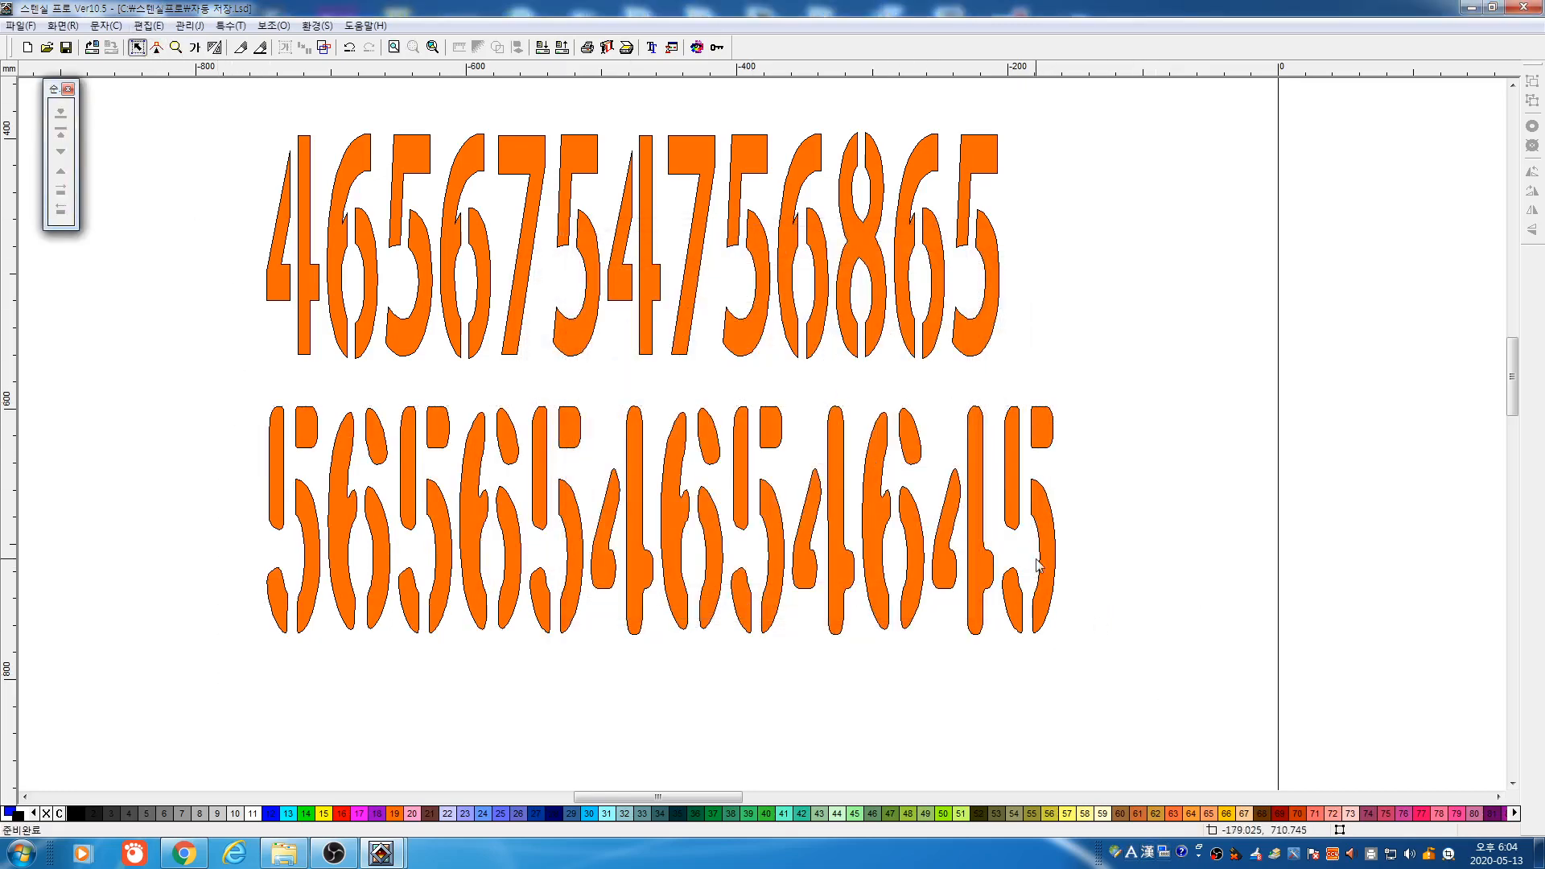
Colour the lower number row black
{"action": "left_click", "coordinate": [1044, 570]}
{"action": "left_click", "coordinate": [347, 815]}
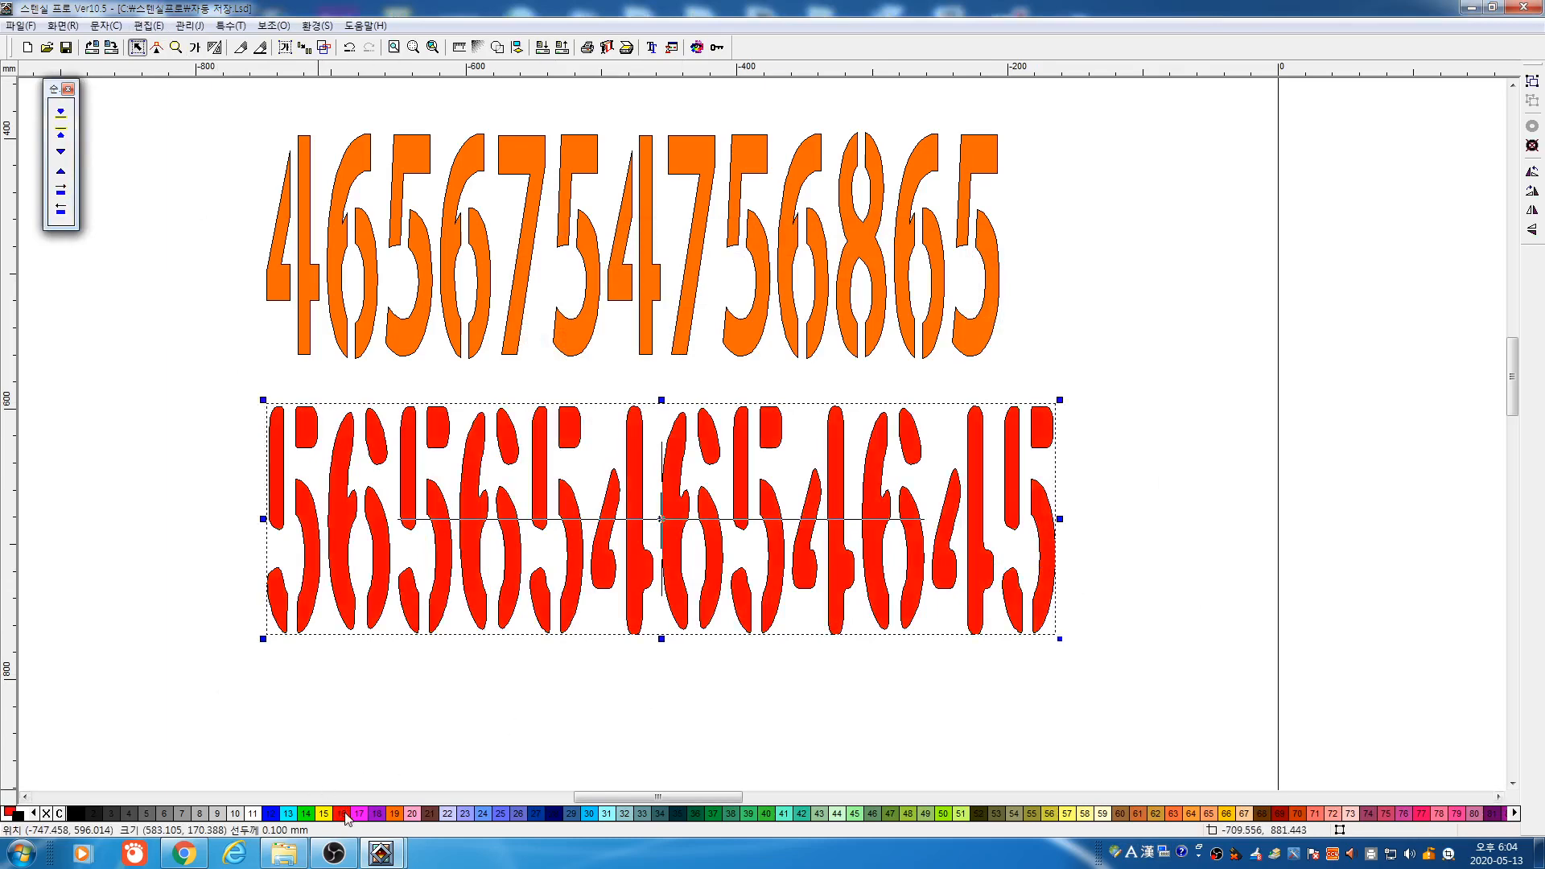
{"action": "left_click", "coordinate": [273, 813]}
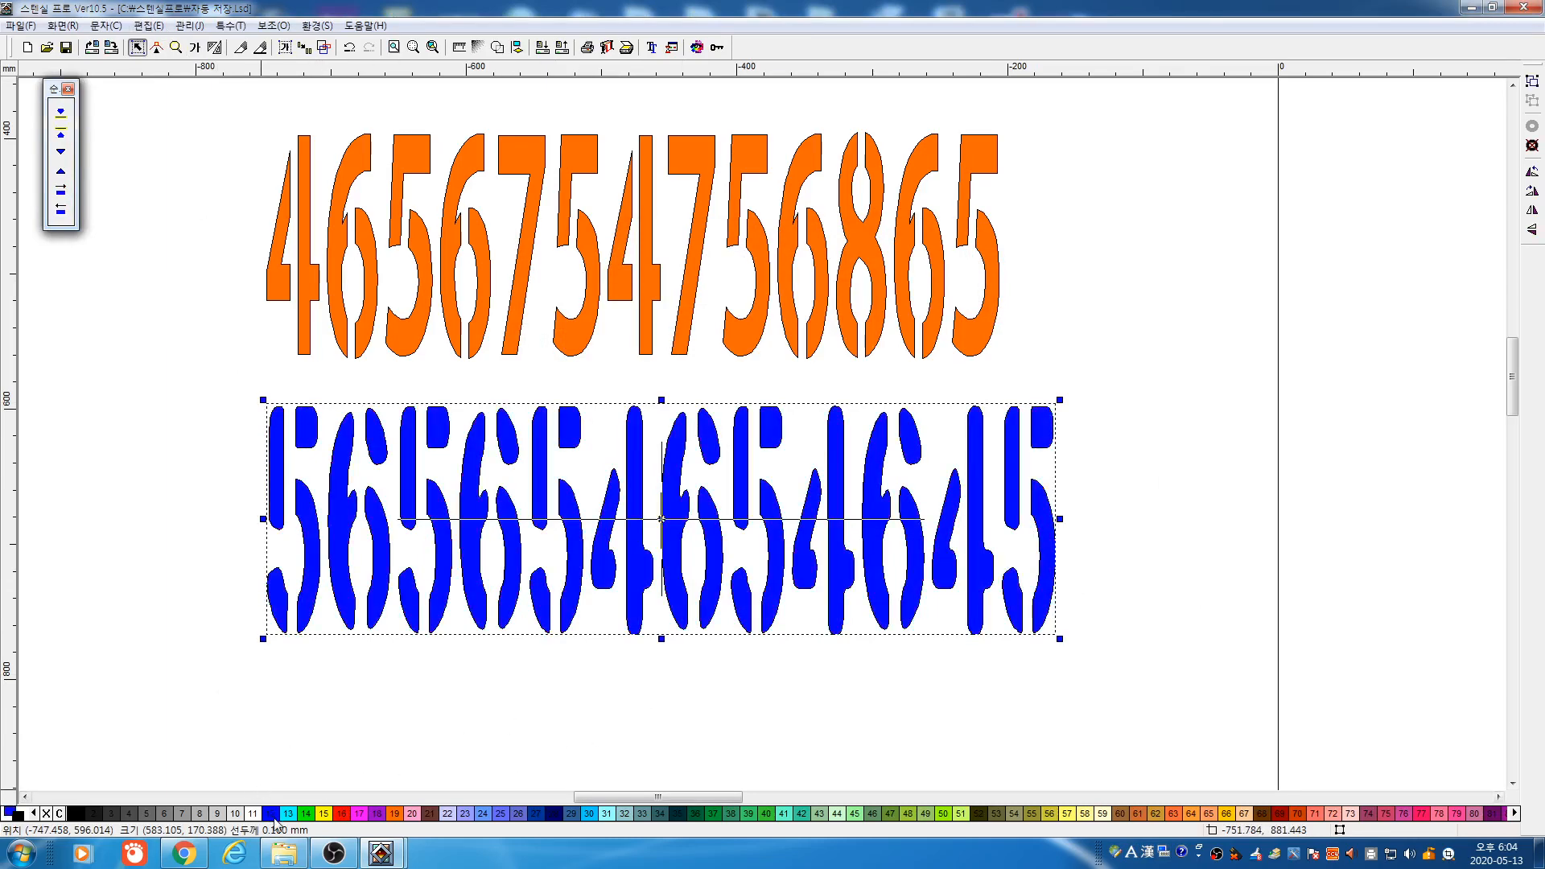
{"action": "left_click", "coordinate": [78, 815]}
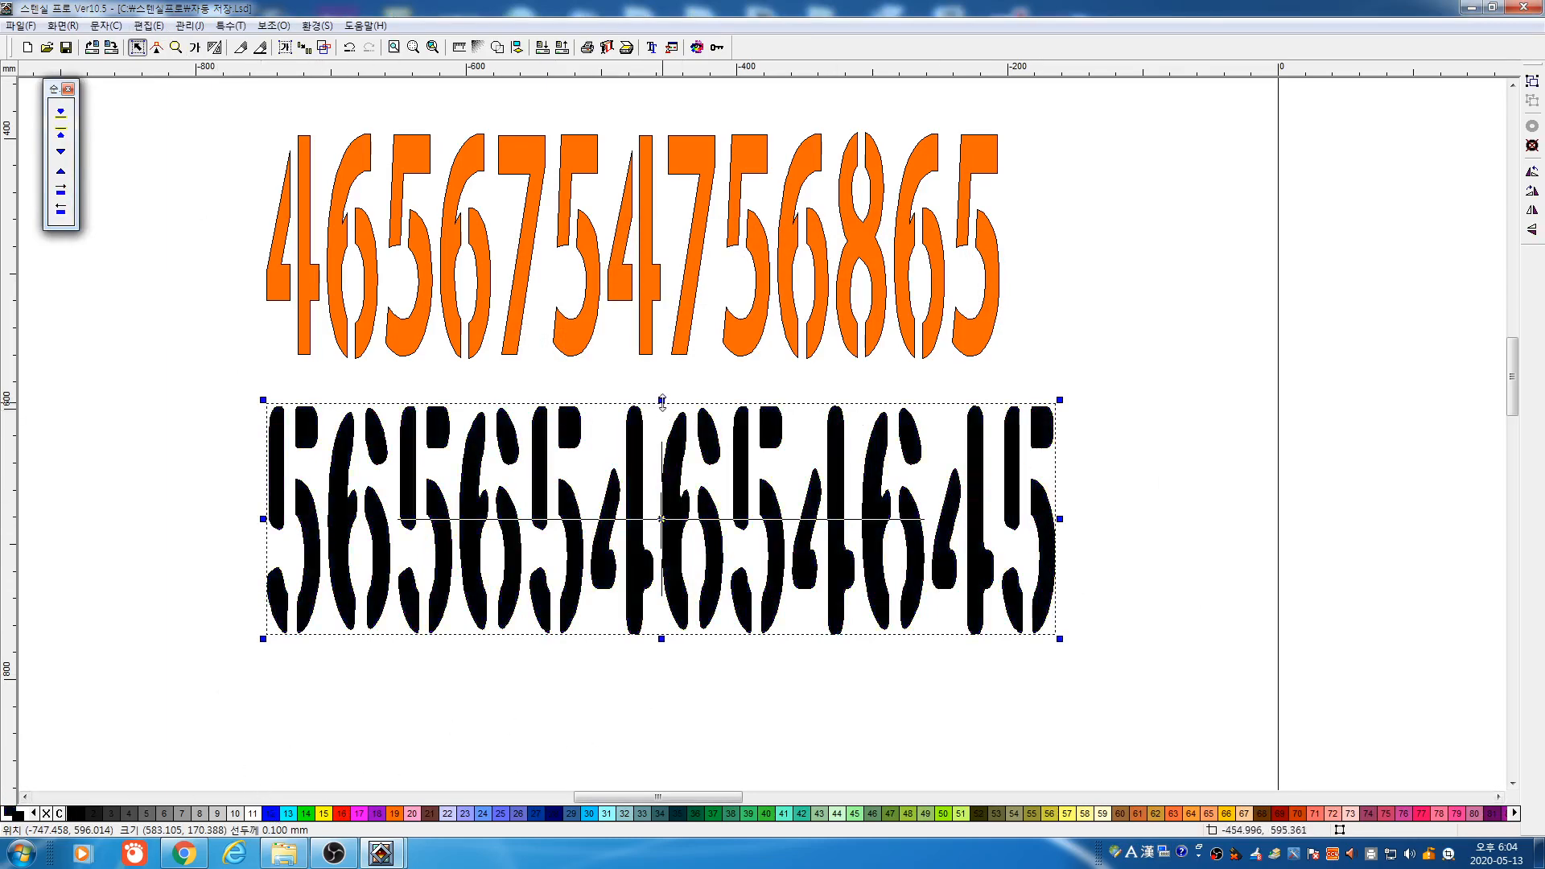
Squash the black row to half height, move it up-left, and stretch it wider
{"action": "left_click_drag", "start_coordinate": [660, 398], "coordinate": [660, 532]}
{"action": "left_click_drag", "start_coordinate": [798, 594], "coordinate": [743, 523]}
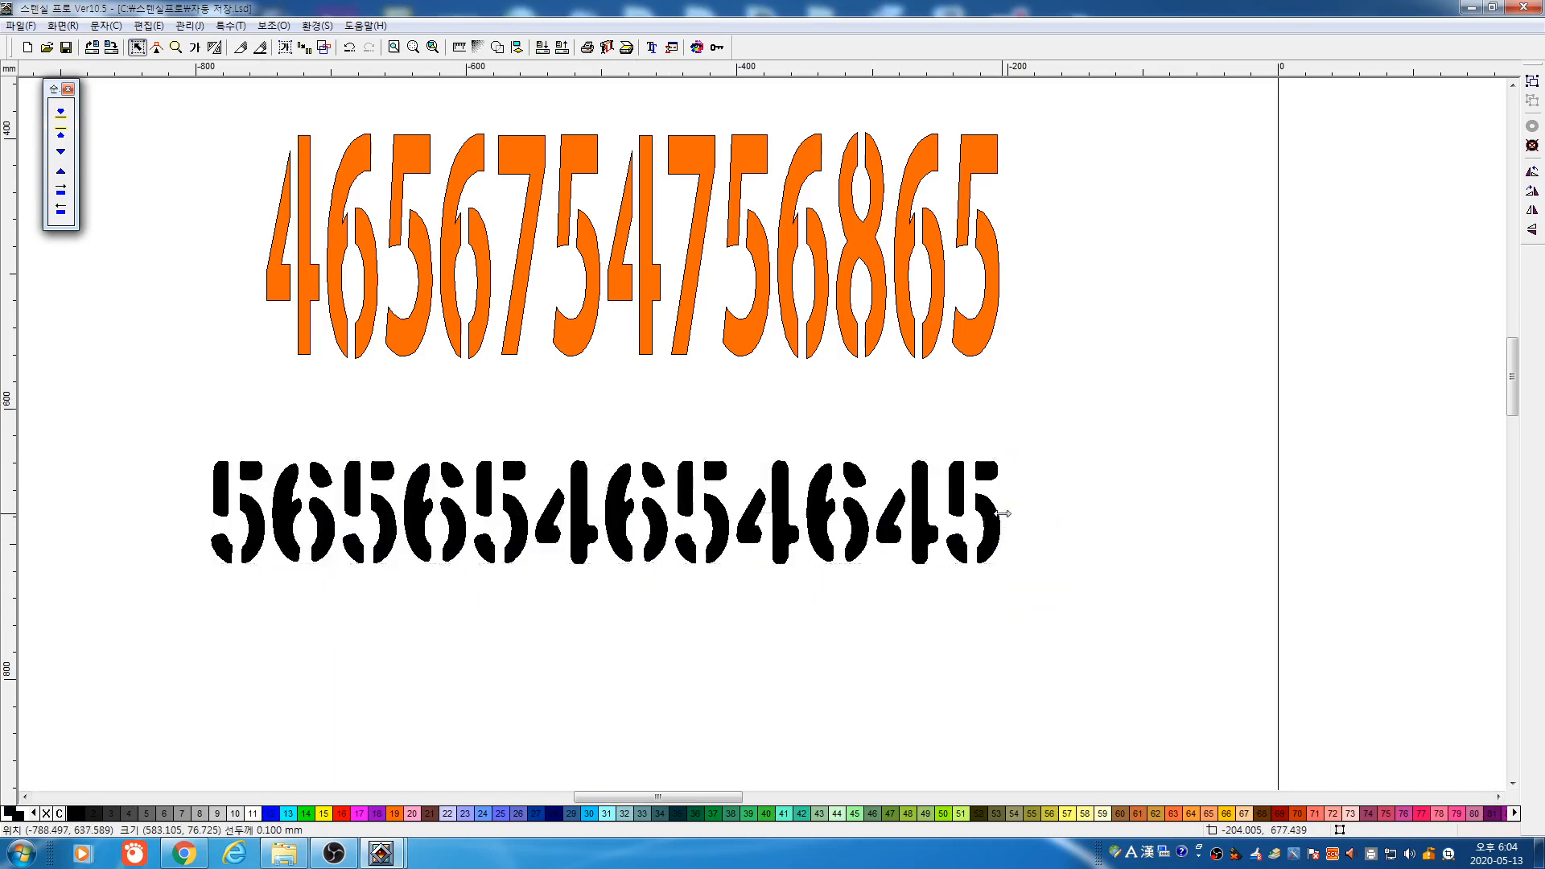
{"action": "left_click_drag", "start_coordinate": [1004, 513], "coordinate": [1098, 551]}
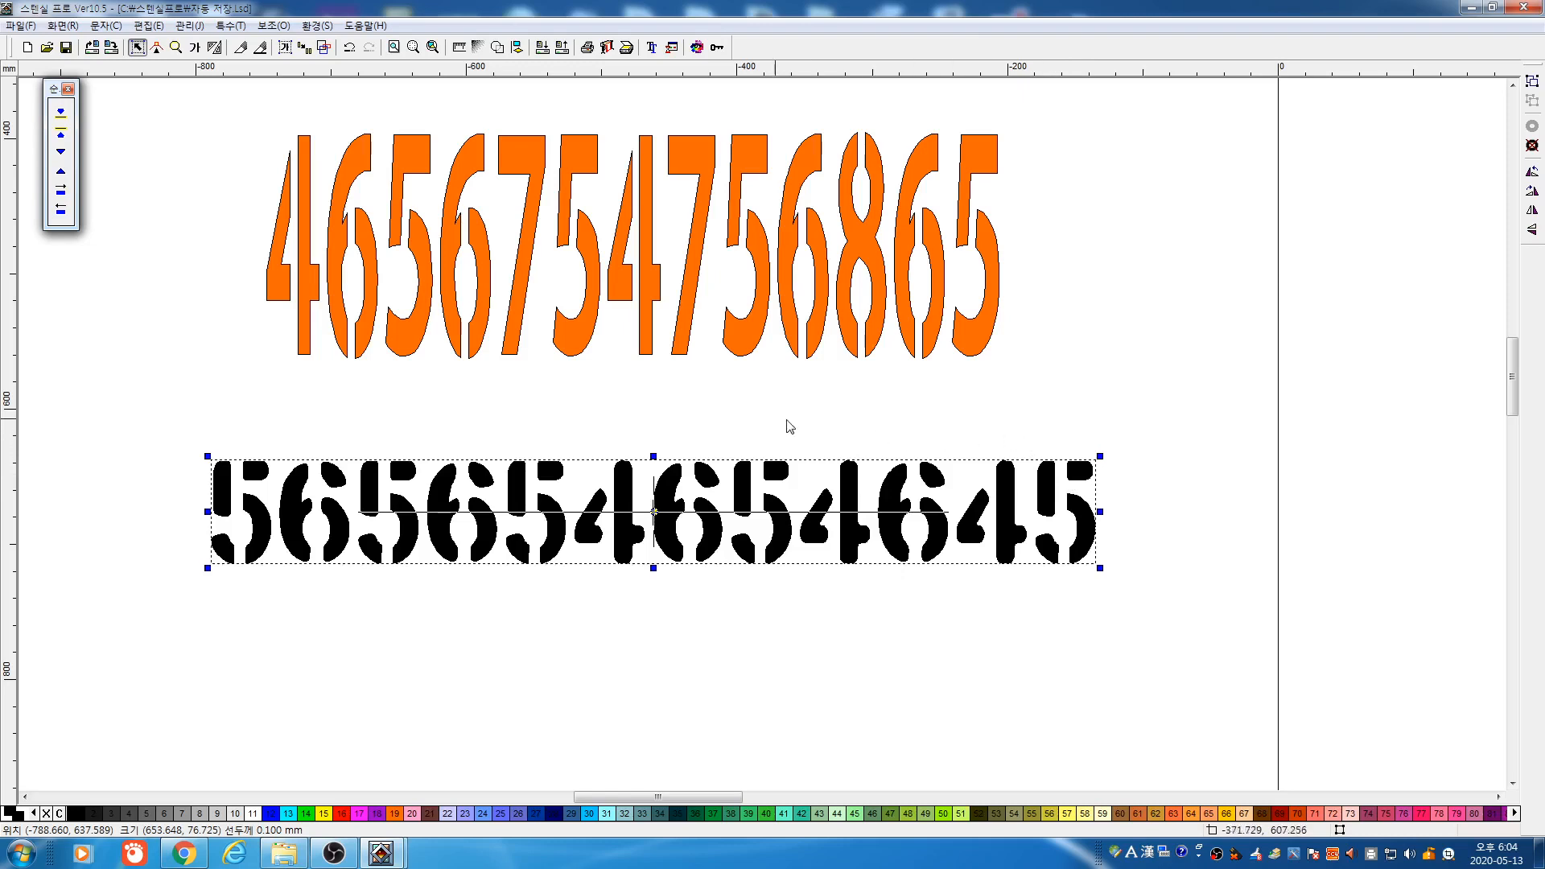
{"action": "left_click", "coordinate": [176, 47]}
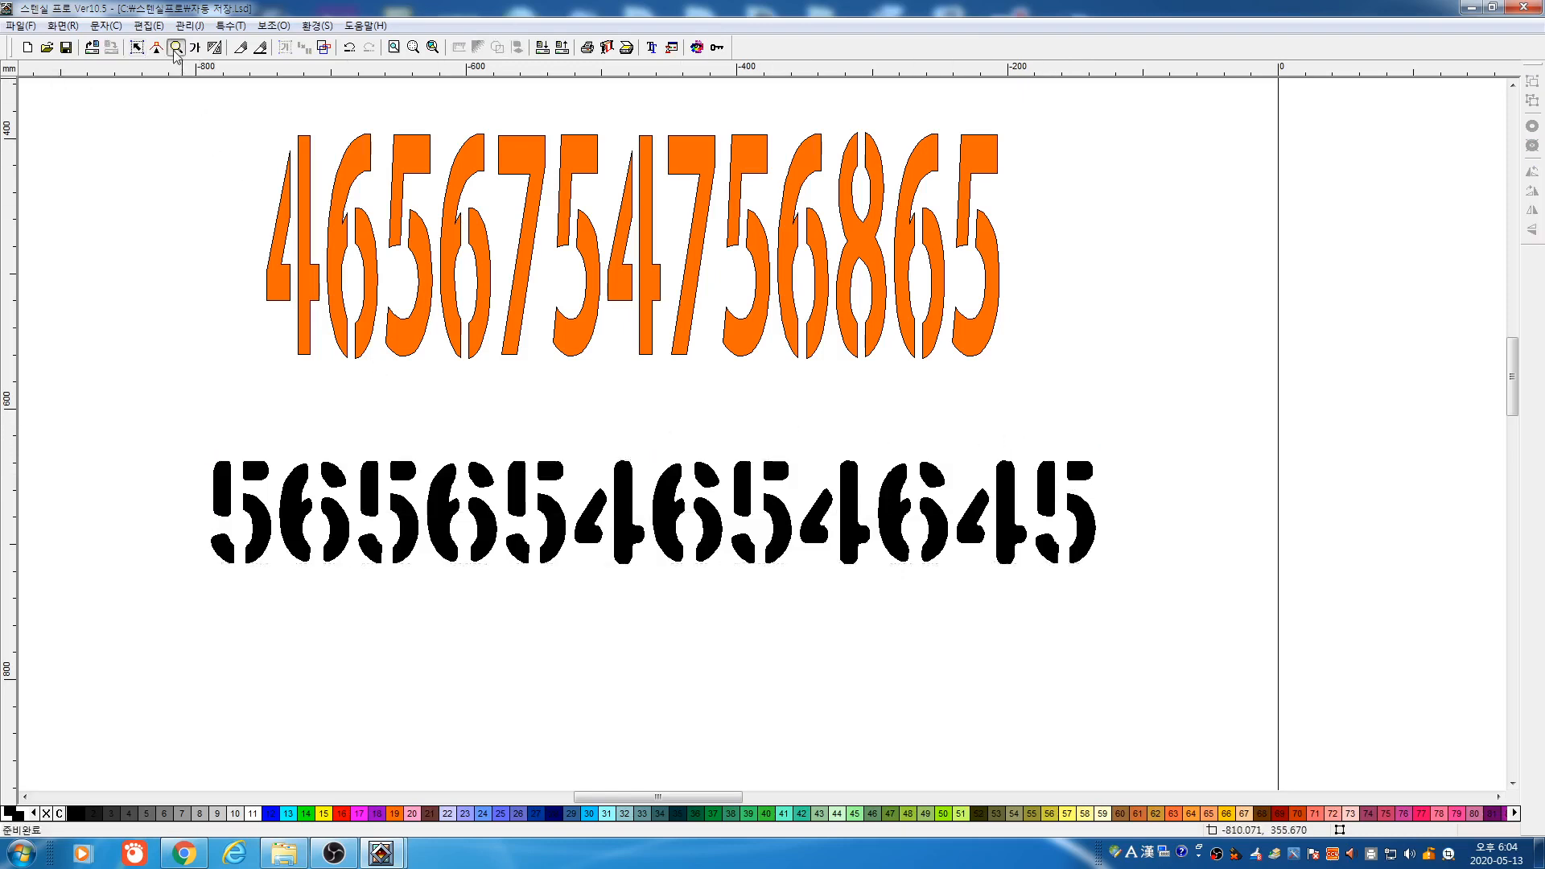
Stretch the orange row wider leftward and line the black row up beneath it
{"action": "right_click", "coordinate": [439, 319]}
{"action": "left_click", "coordinate": [137, 47]}
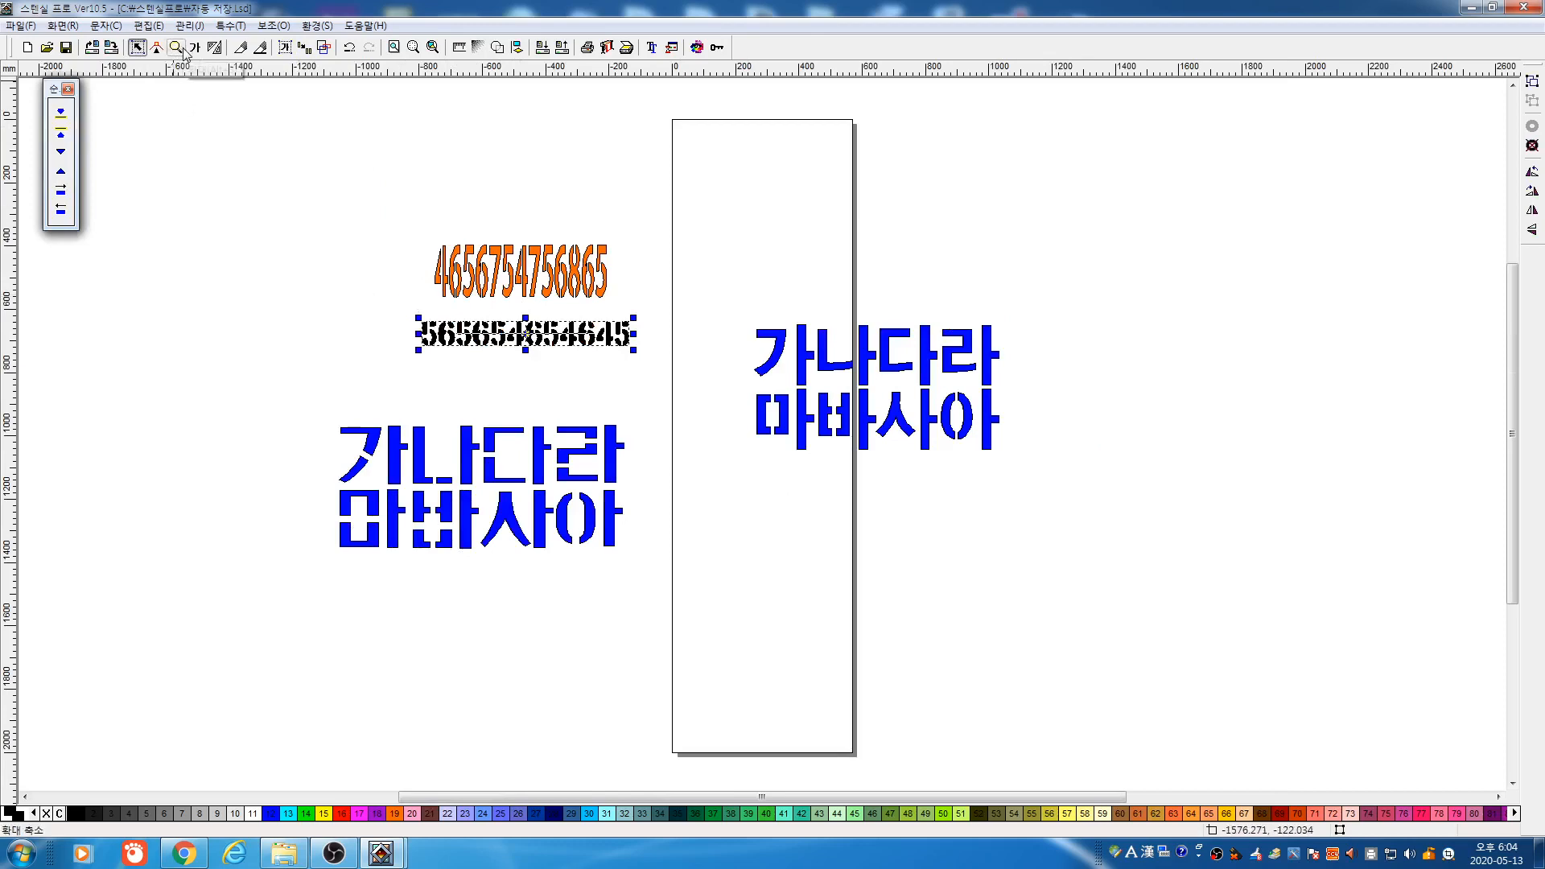
{"action": "left_click", "coordinate": [609, 298]}
{"action": "left_click", "coordinate": [609, 299]}
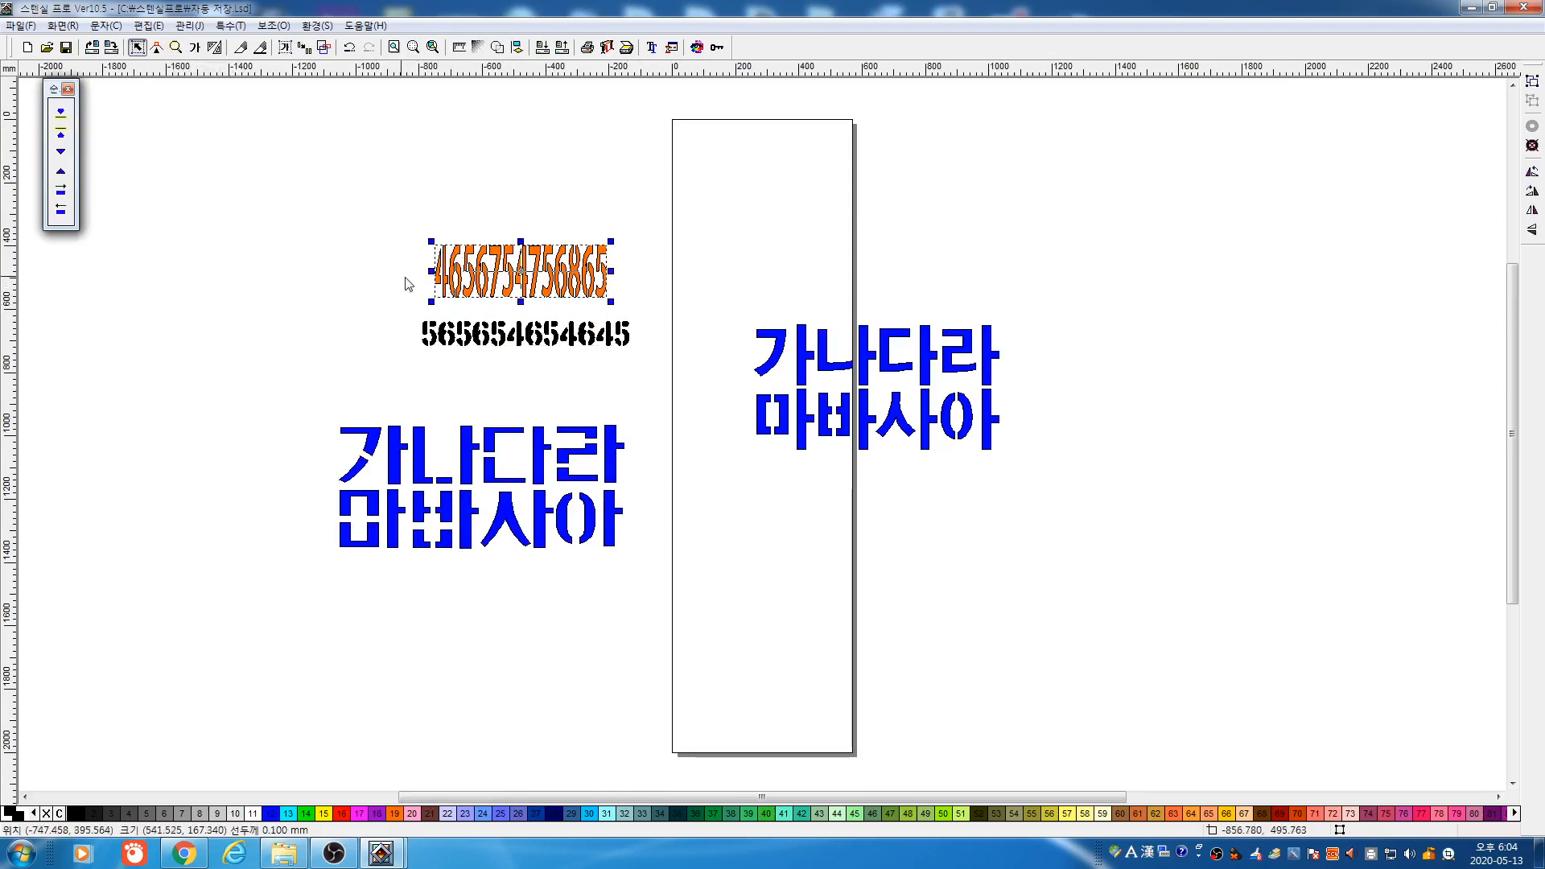
{"action": "left_click_drag", "start_coordinate": [425, 272], "coordinate": [260, 273]}
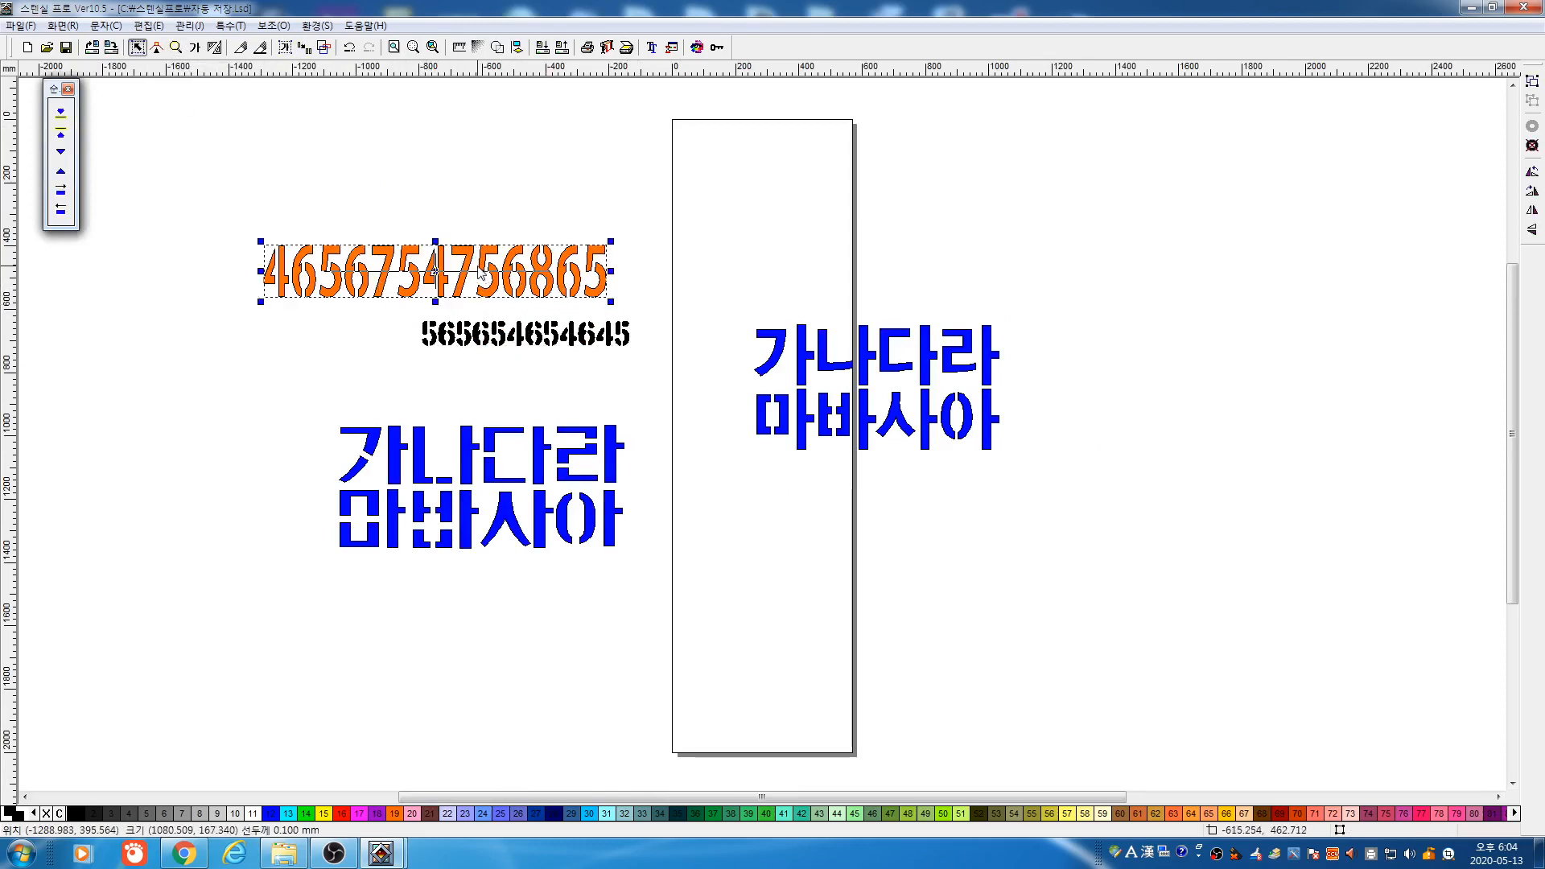
{"action": "left_click_drag", "start_coordinate": [479, 272], "coordinate": [530, 285]}
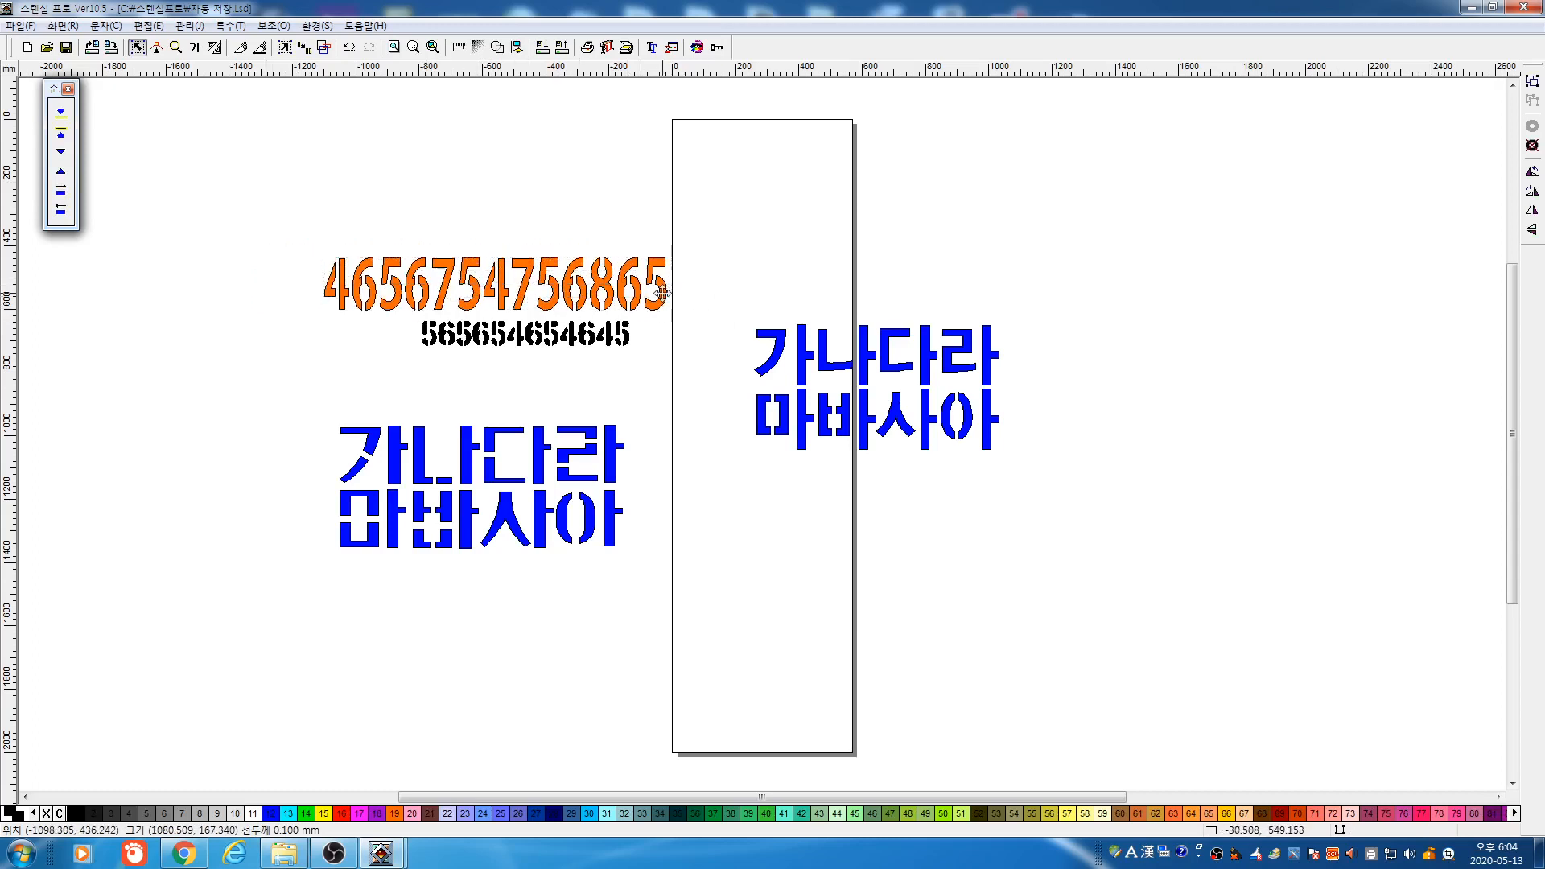
{"action": "left_click_drag", "start_coordinate": [664, 296], "coordinate": [626, 292]}
{"action": "left_click", "coordinate": [645, 346]}
{"action": "left_click_drag", "start_coordinate": [383, 319], "coordinate": [648, 408]}
{"action": "left_click_drag", "start_coordinate": [593, 347], "coordinate": [532, 350]}
{"action": "left_click", "coordinate": [639, 386]}
Move both number rows together with the left Korean text up and left
{"action": "left_click_drag", "start_coordinate": [274, 407], "coordinate": [663, 651]}
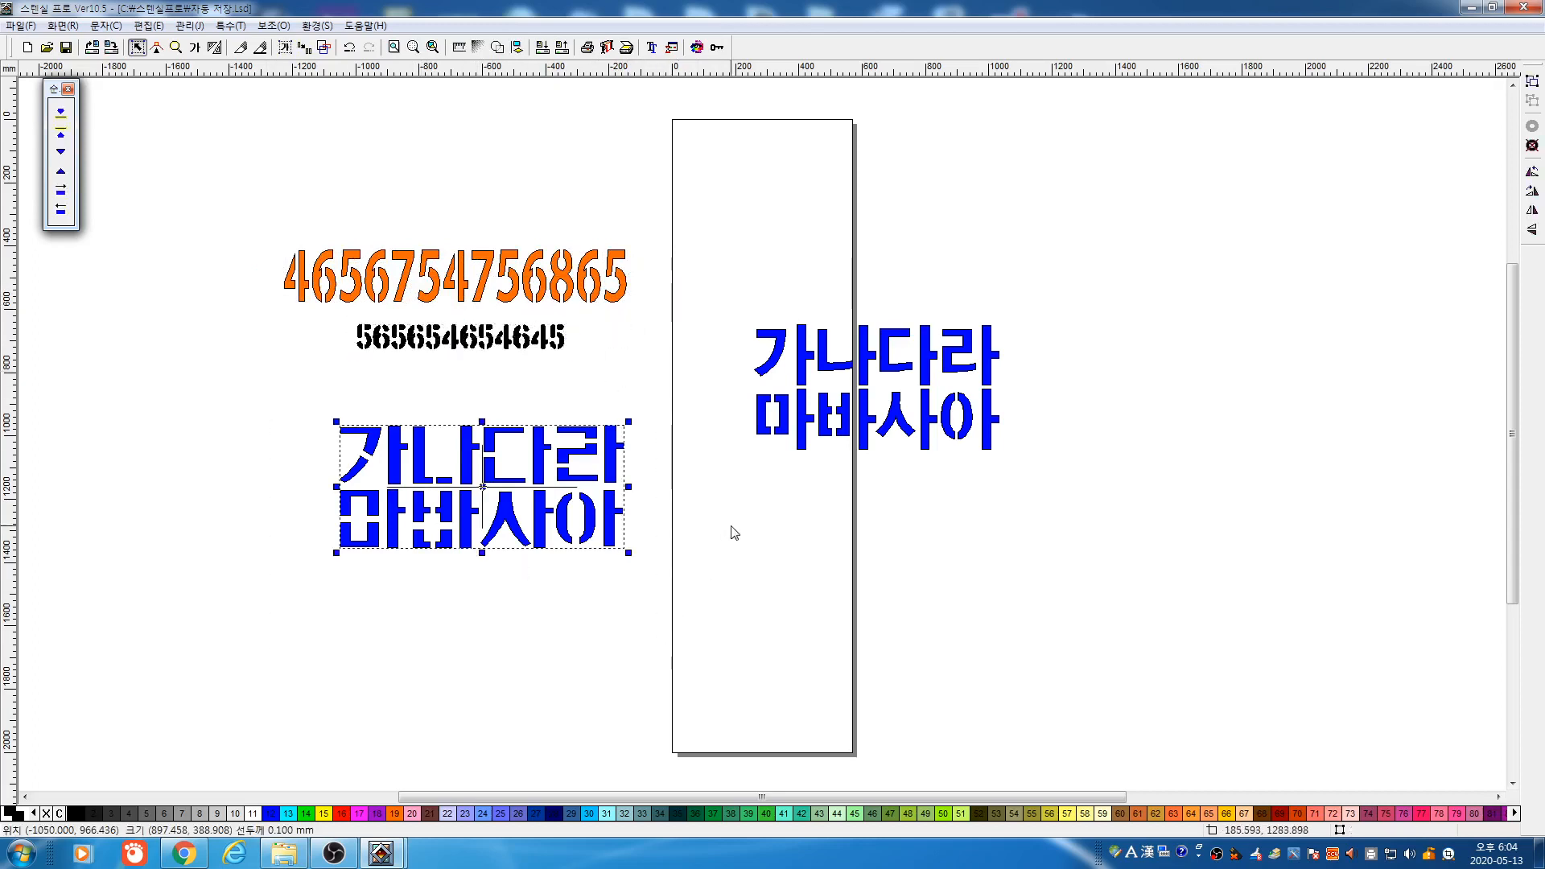
{"action": "left_click", "coordinate": [732, 527]}
{"action": "left_click_drag", "start_coordinate": [282, 395], "coordinate": [704, 618]}
{"action": "left_click", "coordinate": [700, 564]}
{"action": "left_click_drag", "start_coordinate": [197, 203], "coordinate": [728, 593]}
{"action": "left_click_drag", "start_coordinate": [600, 451], "coordinate": [475, 370]}
{"action": "left_click", "coordinate": [1061, 507]}
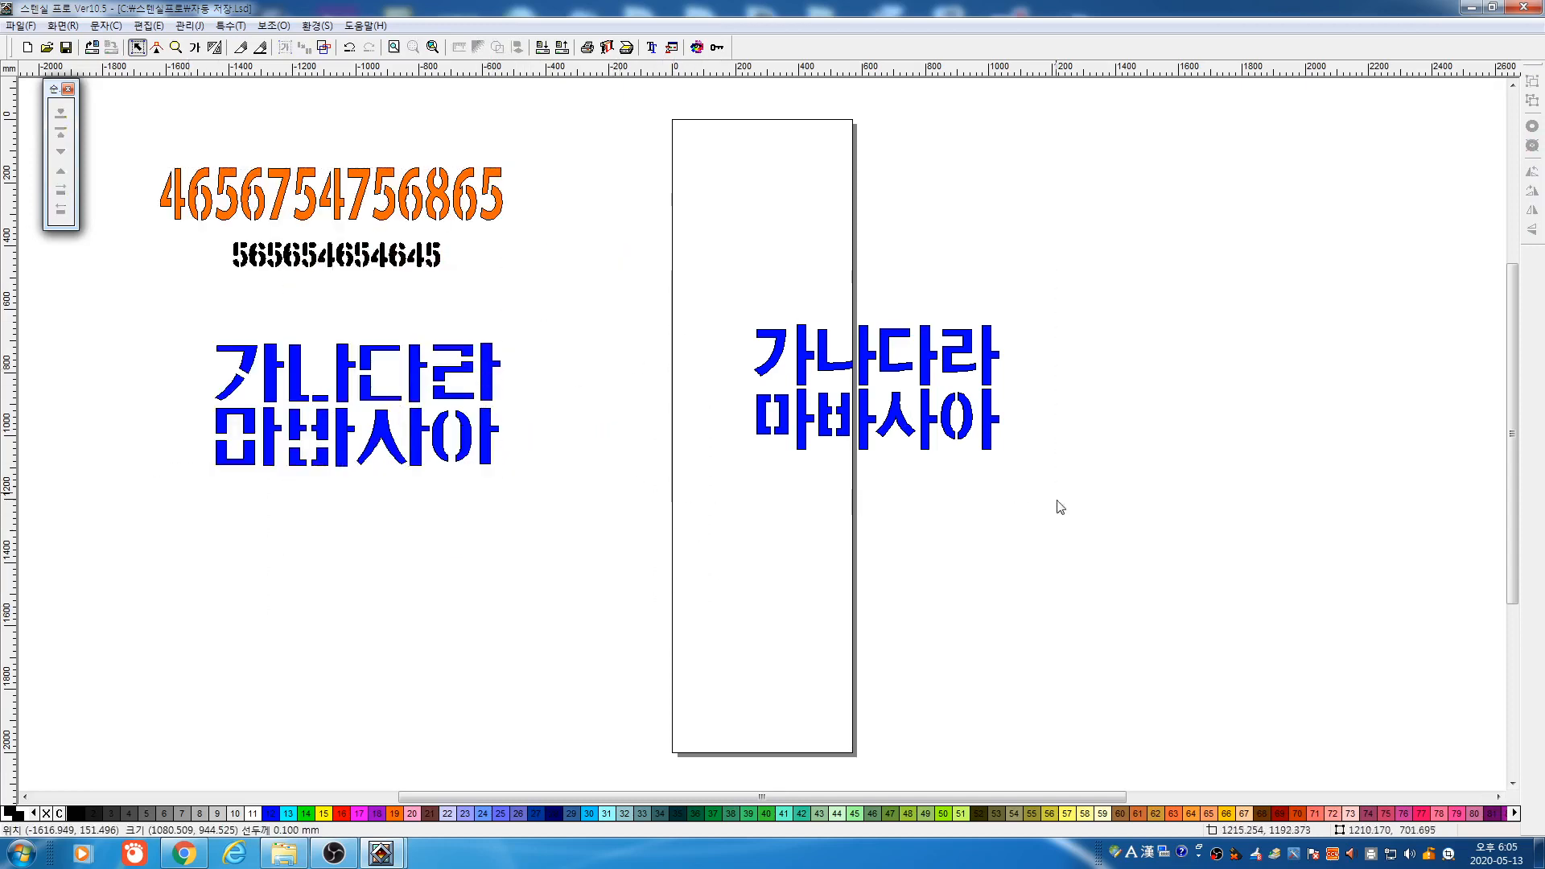
Move the right Korean text block rightward, clear of the page
{"action": "left_click", "coordinate": [935, 408]}
{"action": "left_click_drag", "start_coordinate": [946, 416], "coordinate": [1061, 381]}
{"action": "left_click", "coordinate": [925, 131]}
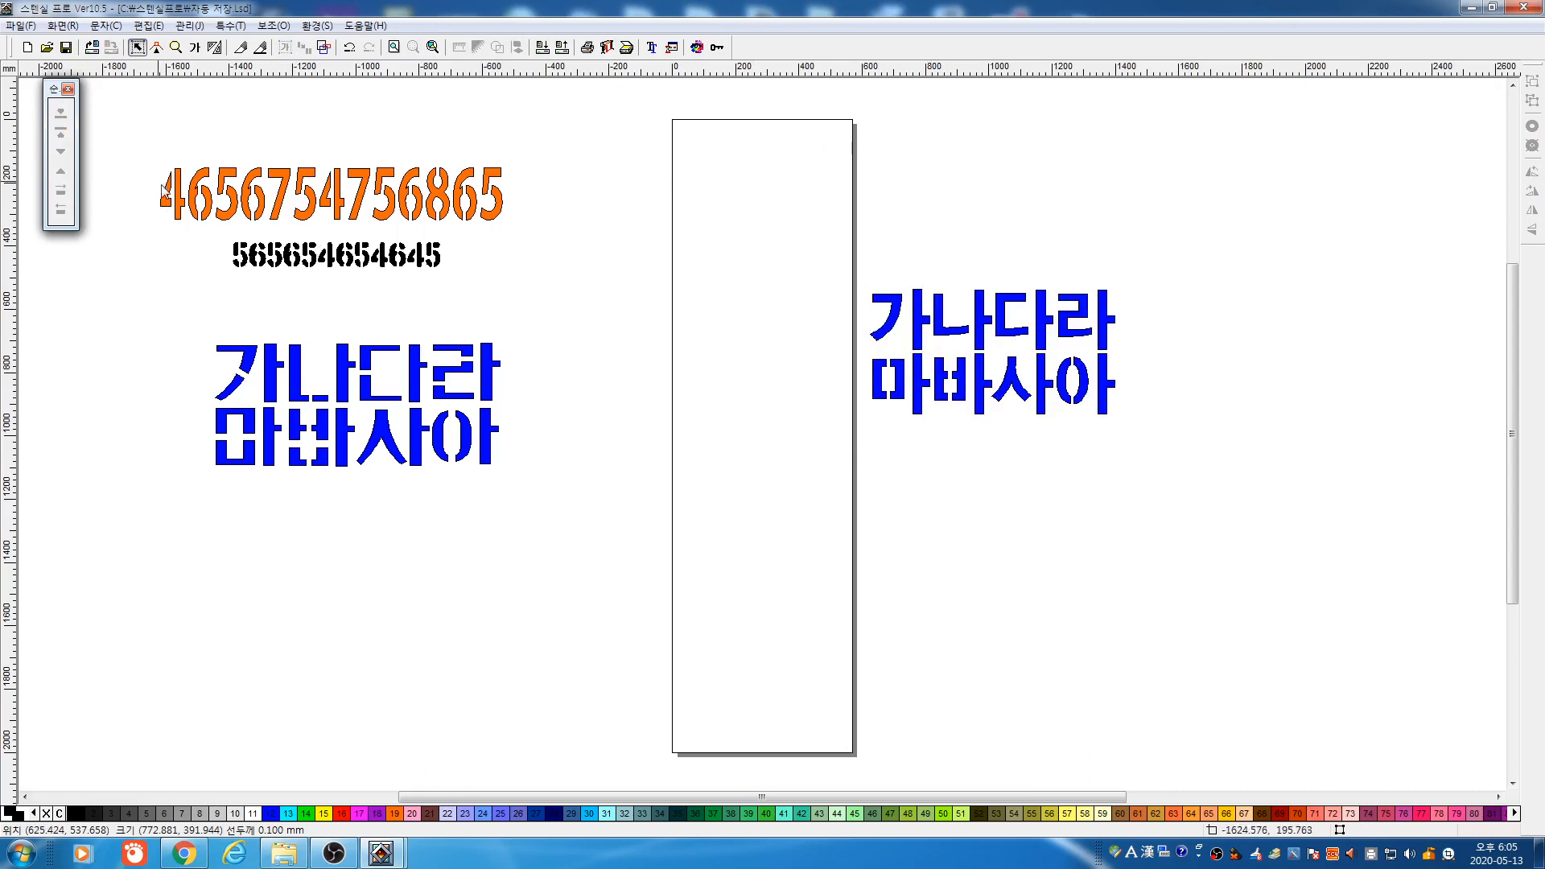
Move both number rows down toward the left Korean text
{"action": "left_click_drag", "start_coordinate": [119, 149], "coordinate": [640, 303]}
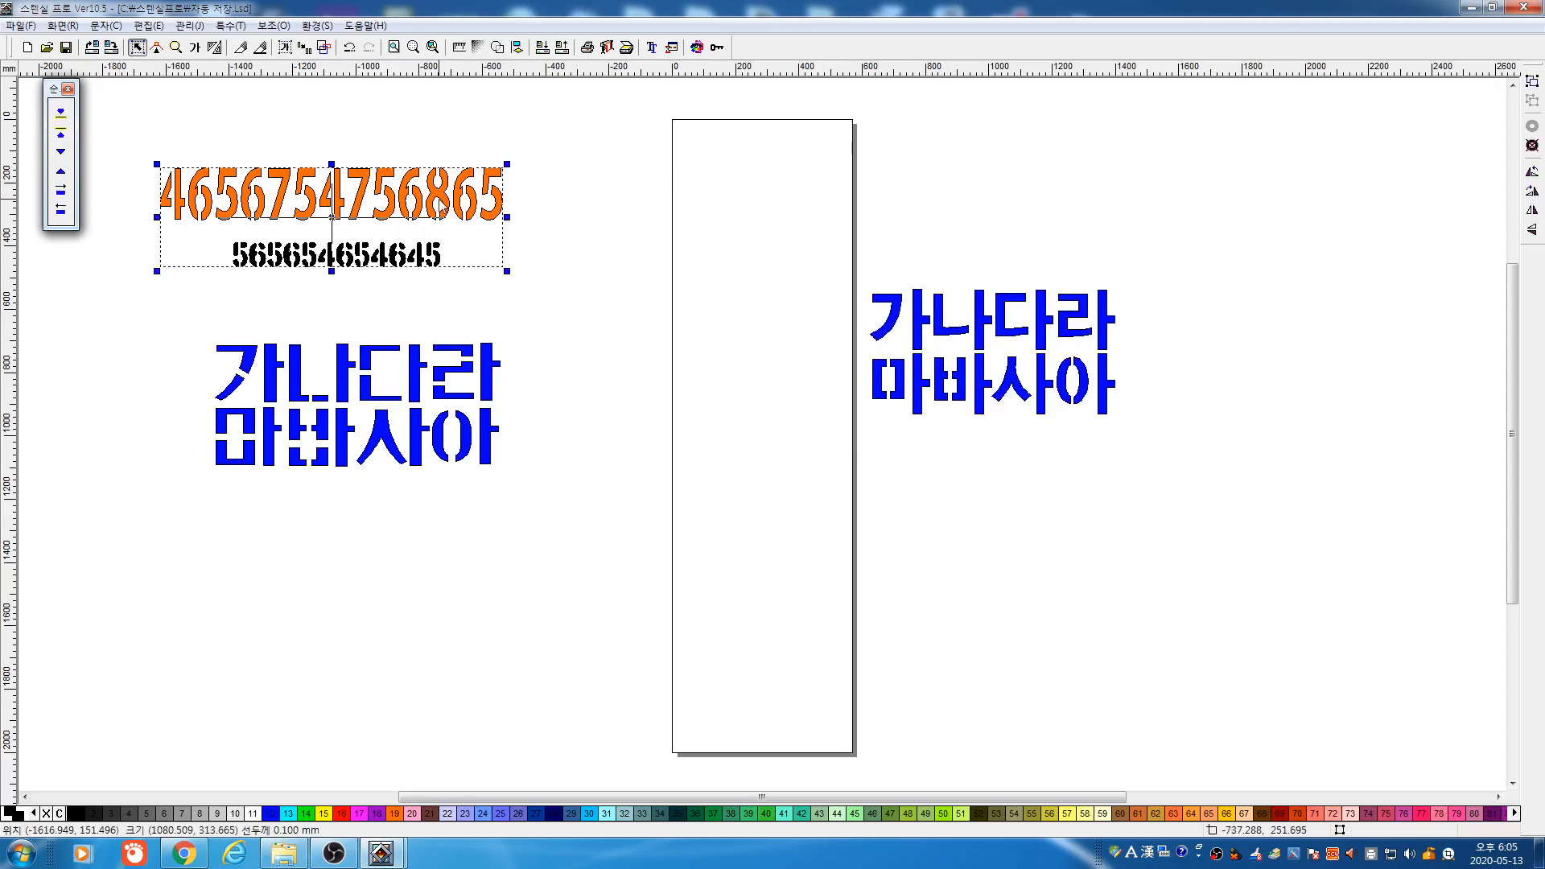
{"action": "left_click_drag", "start_coordinate": [442, 211], "coordinate": [461, 235]}
{"action": "left_click", "coordinate": [588, 269]}
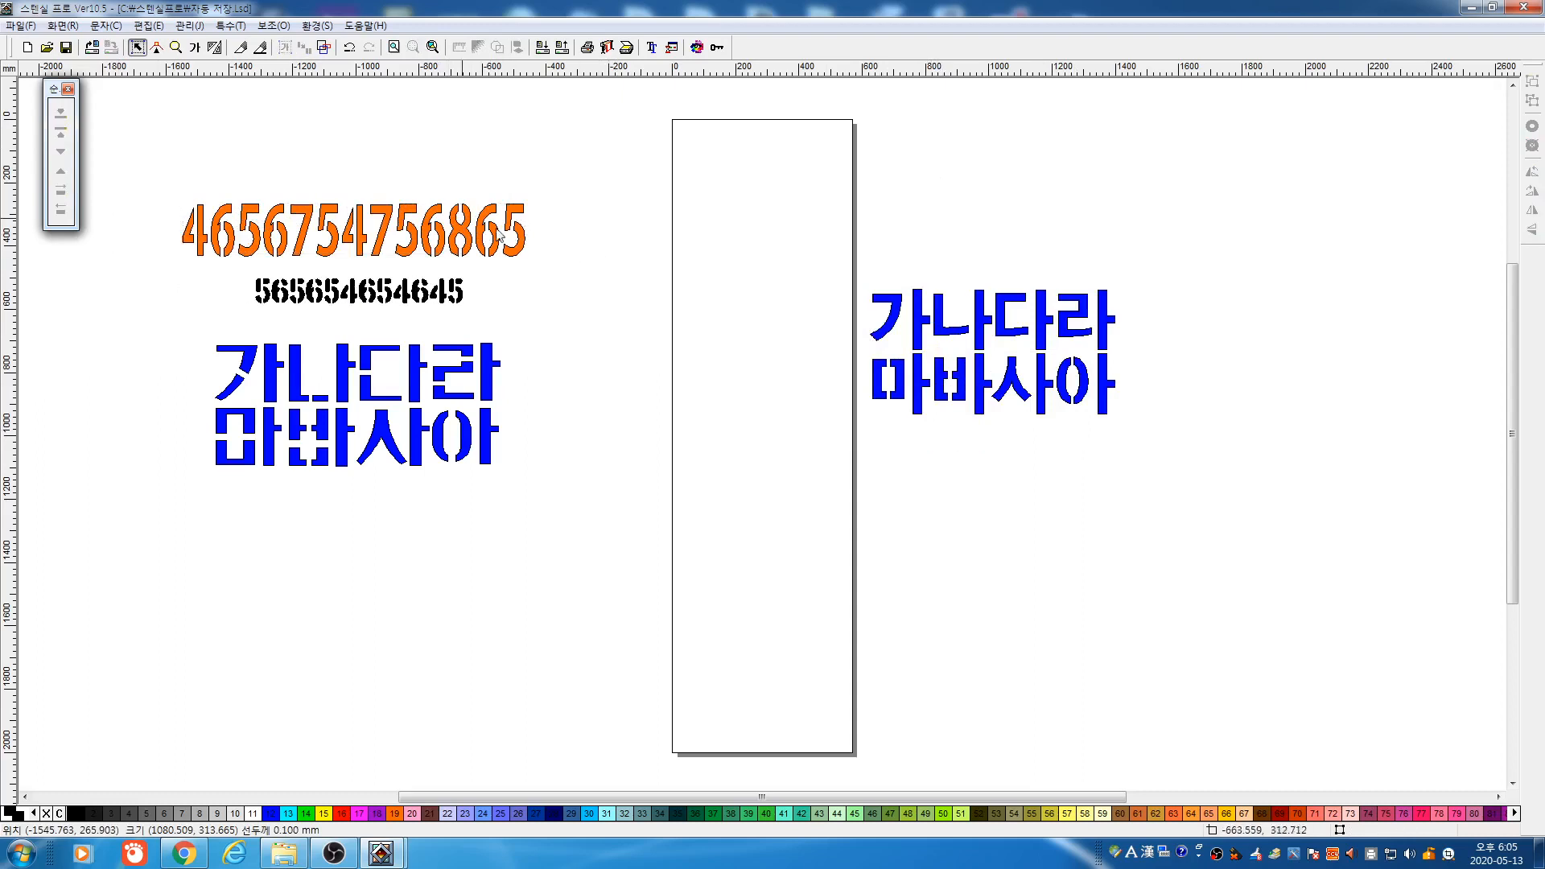
Check the numbers' alignment with the left Korean text, then switch to OBS
{"action": "mouse_move", "coordinate": [151, 168]}
{"action": "left_mouse_down"}
{"action": "mouse_move", "coordinate": [665, 551]}
{"action": "mouse_move", "coordinate": [658, 539]}
{"action": "left_mouse_up"}
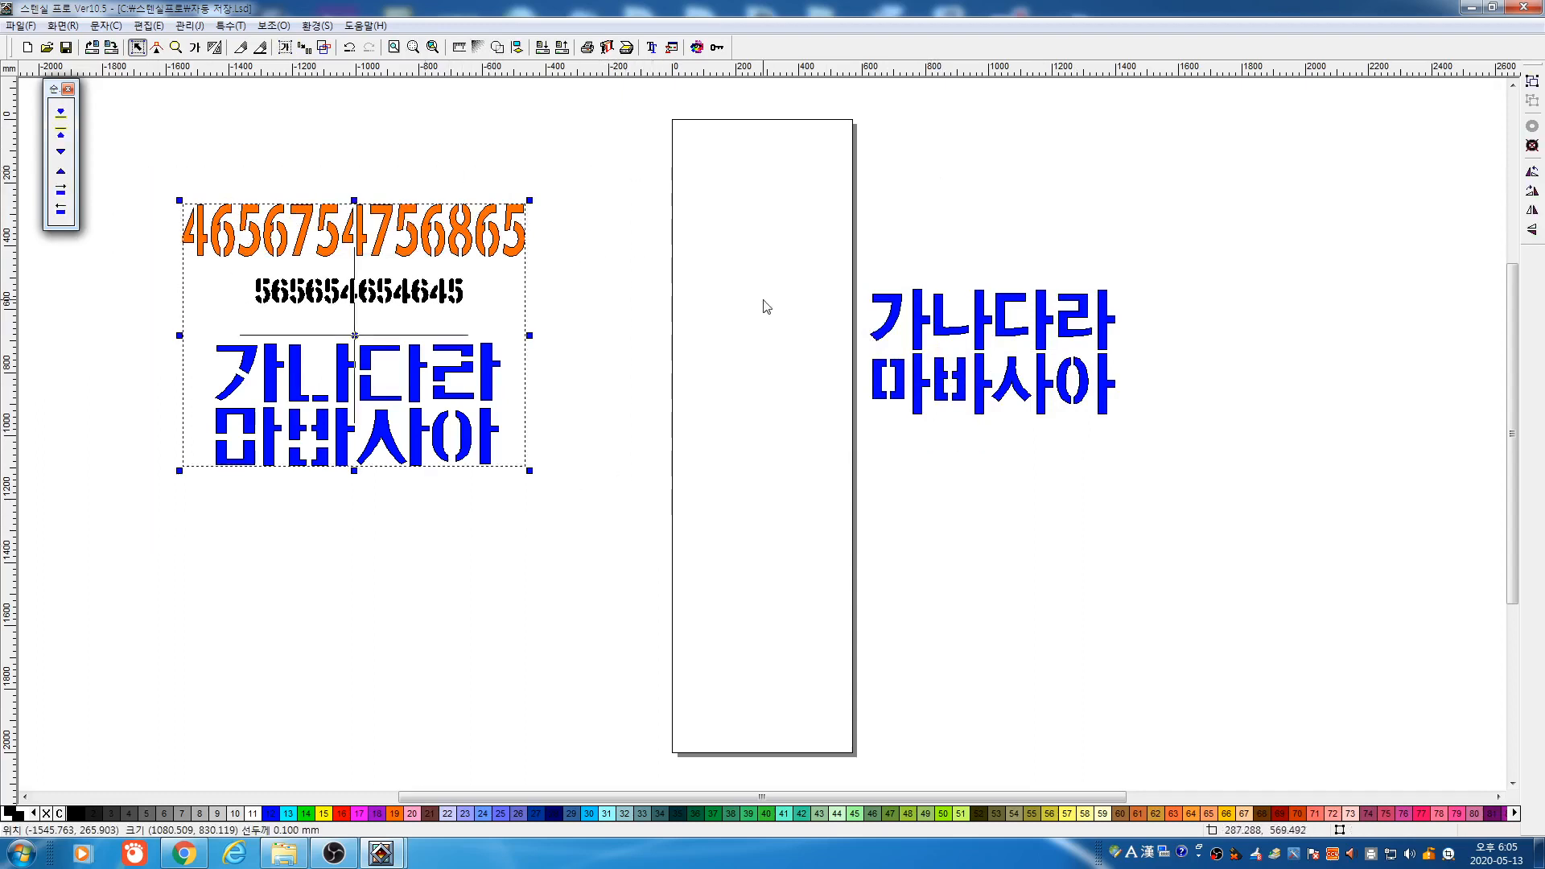
{"action": "left_click", "coordinate": [596, 259]}
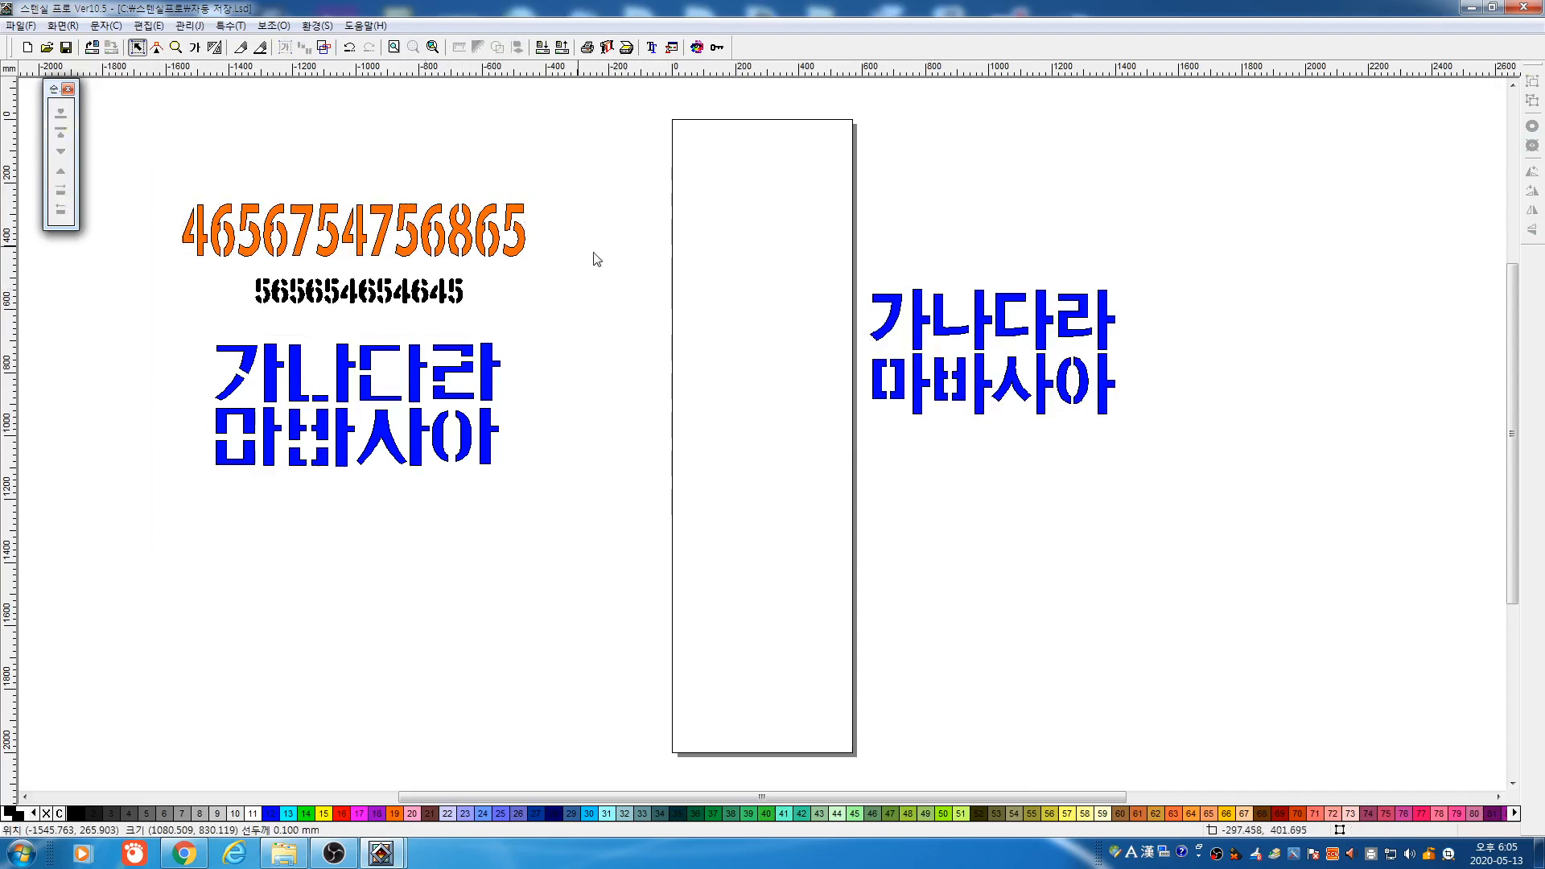
{"action": "left_click_drag", "start_coordinate": [120, 186], "coordinate": [604, 510]}
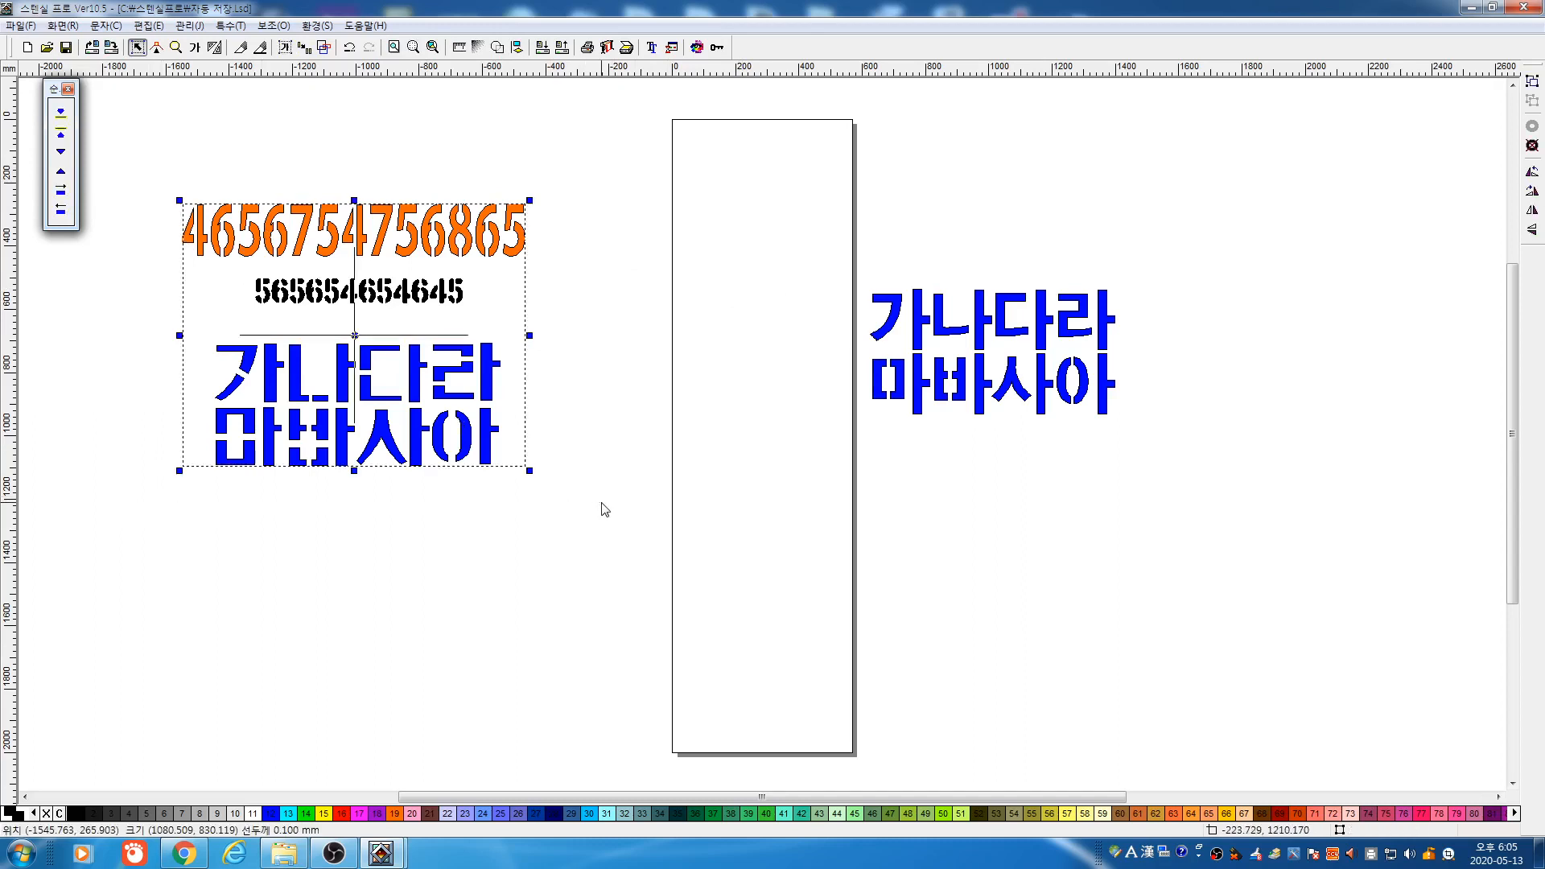
{"action": "left_click", "coordinate": [632, 401]}
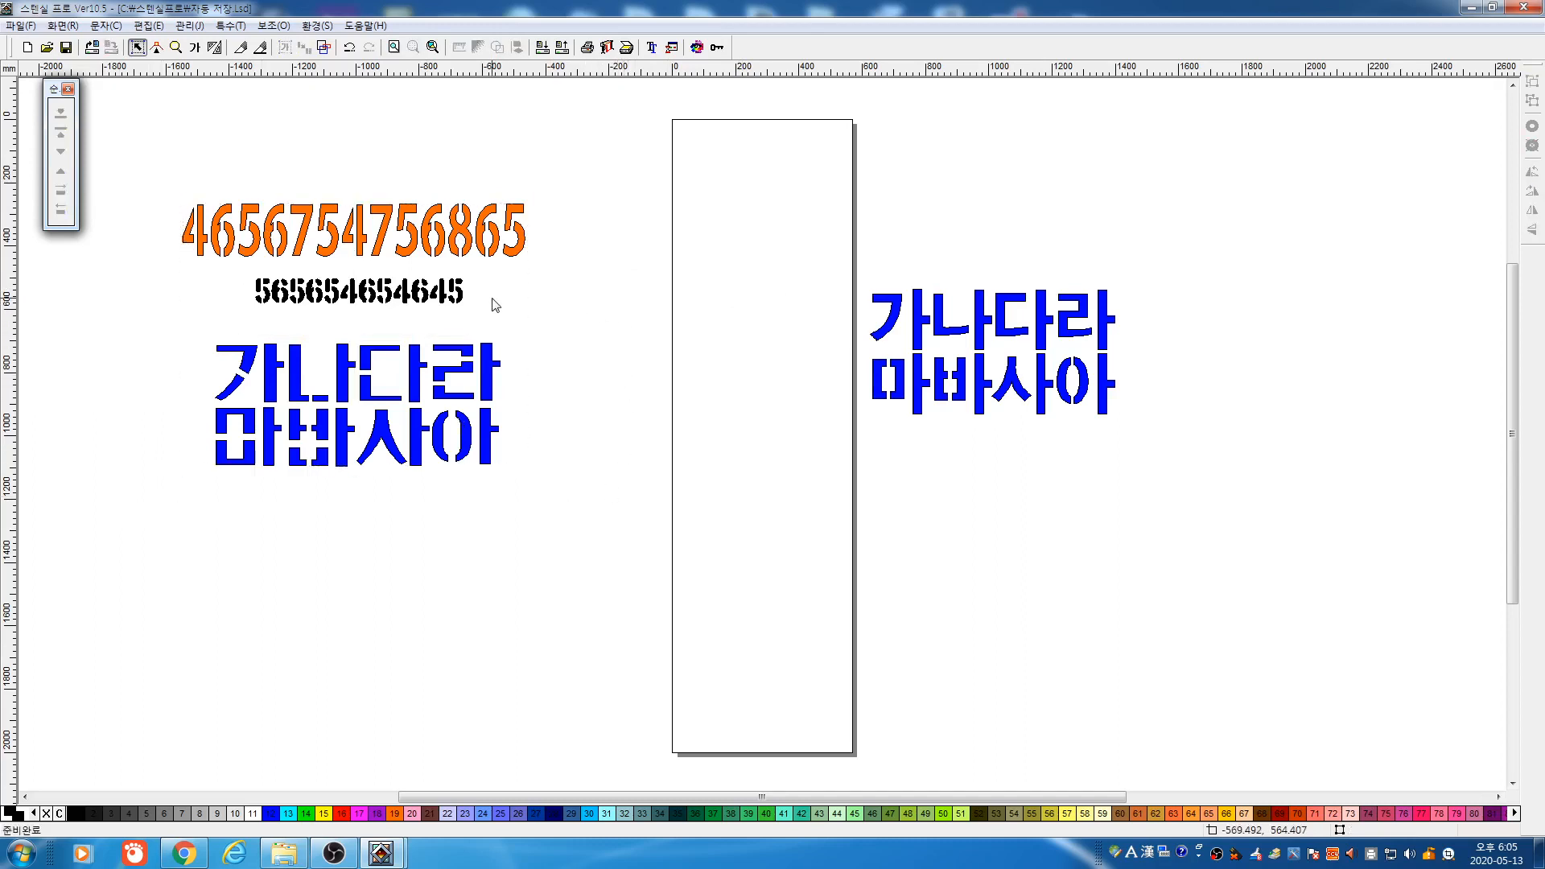
{"action": "left_click_drag", "start_coordinate": [125, 161], "coordinate": [612, 527]}
{"action": "left_click", "coordinate": [635, 407]}
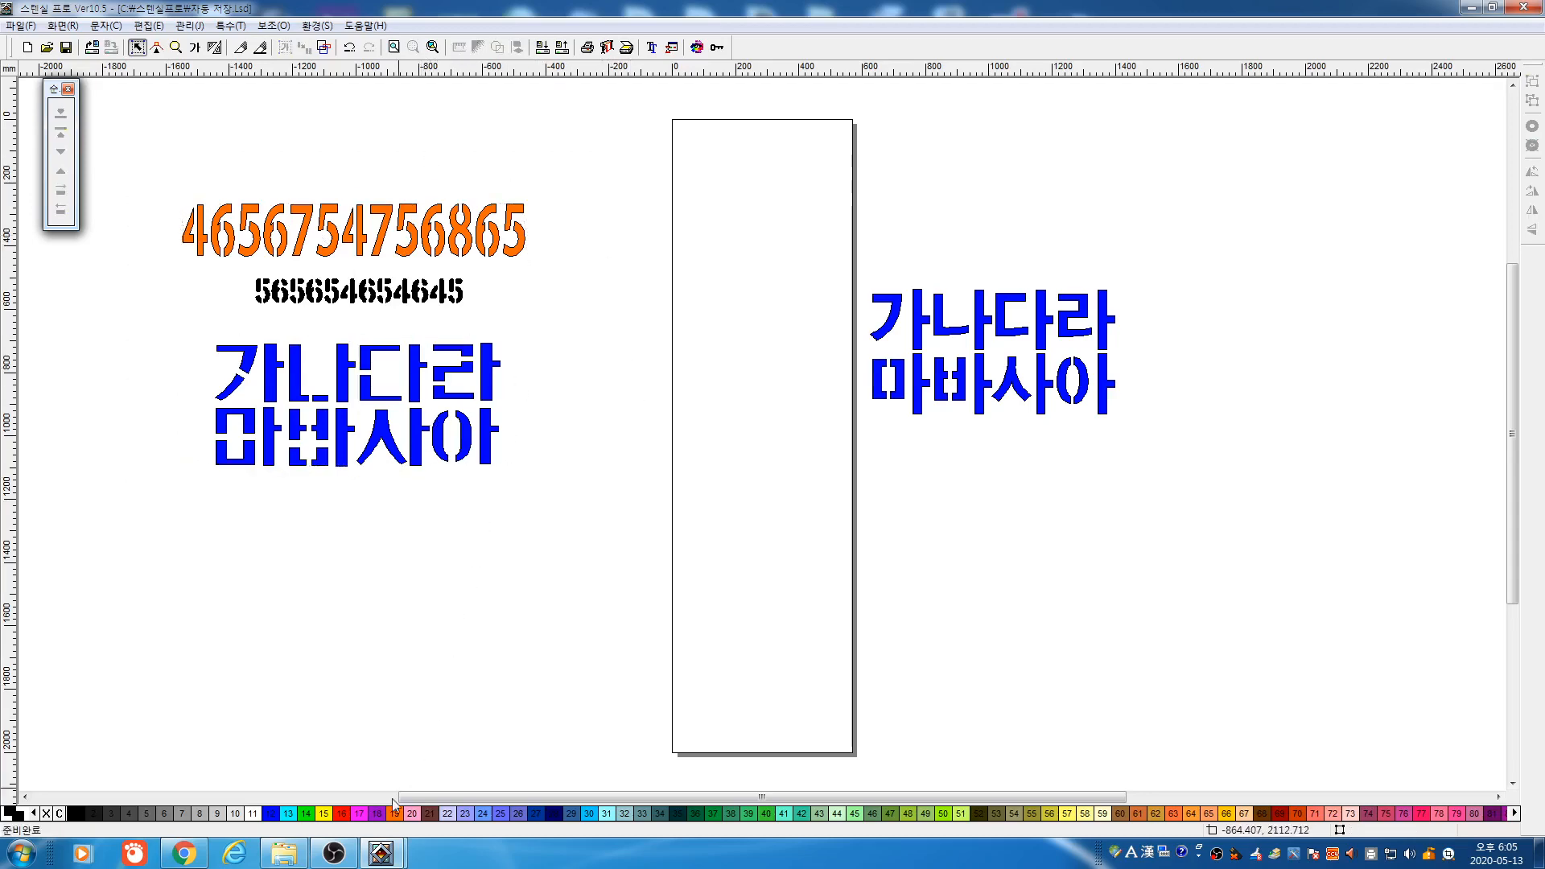
{"action": "left_click", "coordinate": [334, 853]}
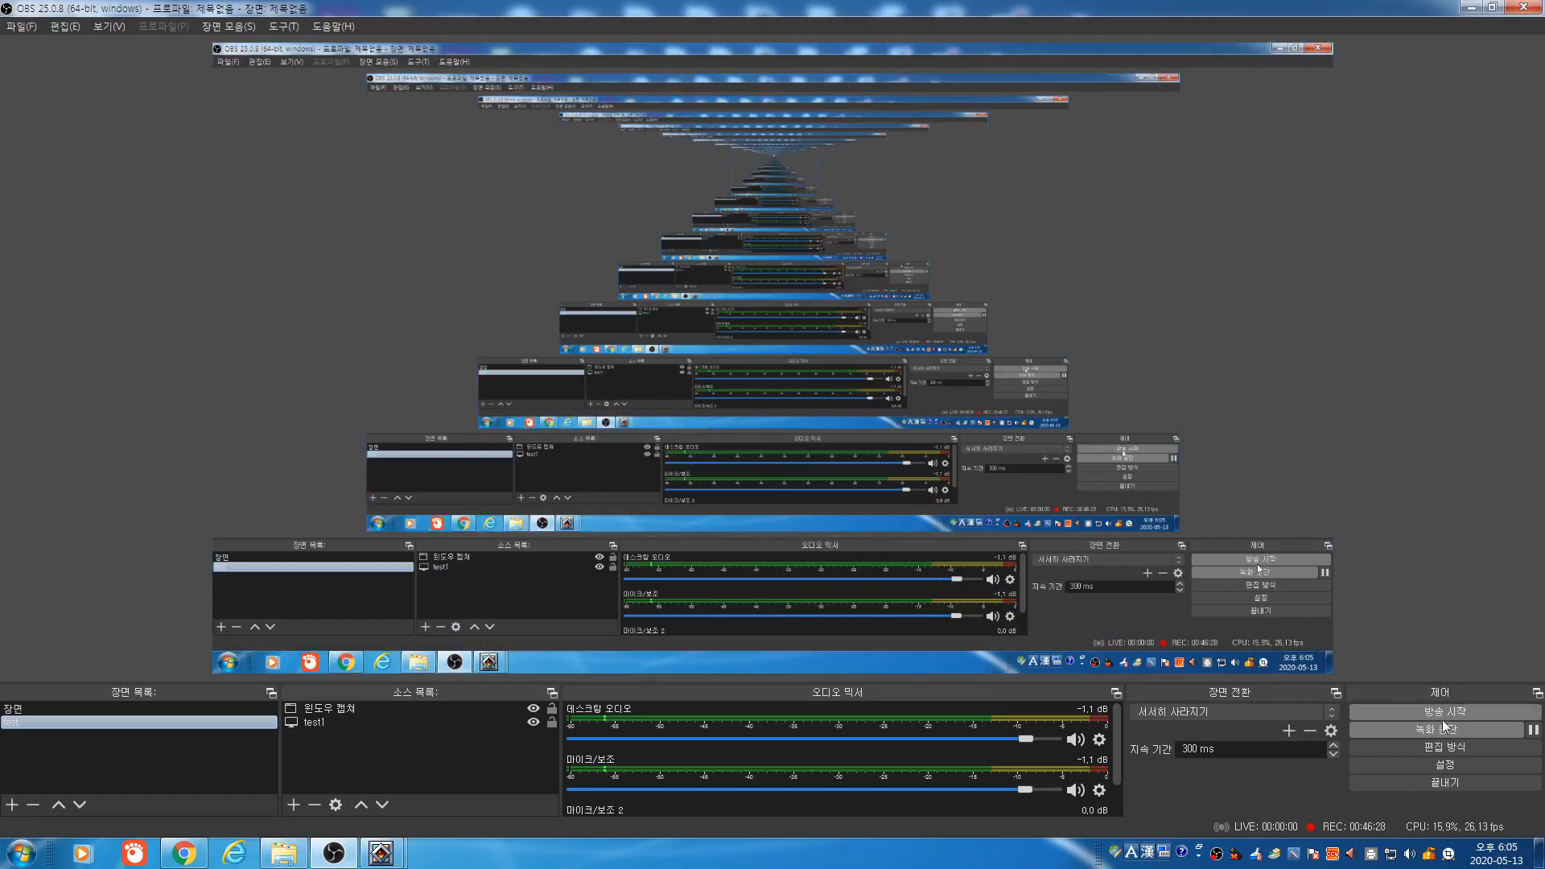